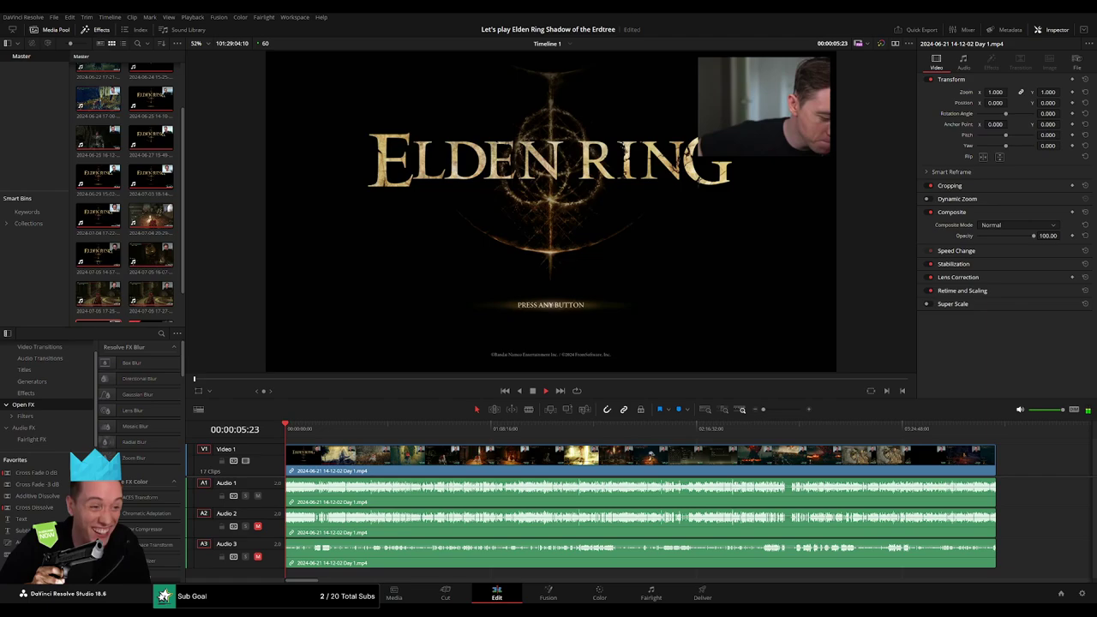
- Try trimming the starts of the video, Audio 1 and Audio 3 clips, then zoom back out
drag(763, 409, 781, 409)
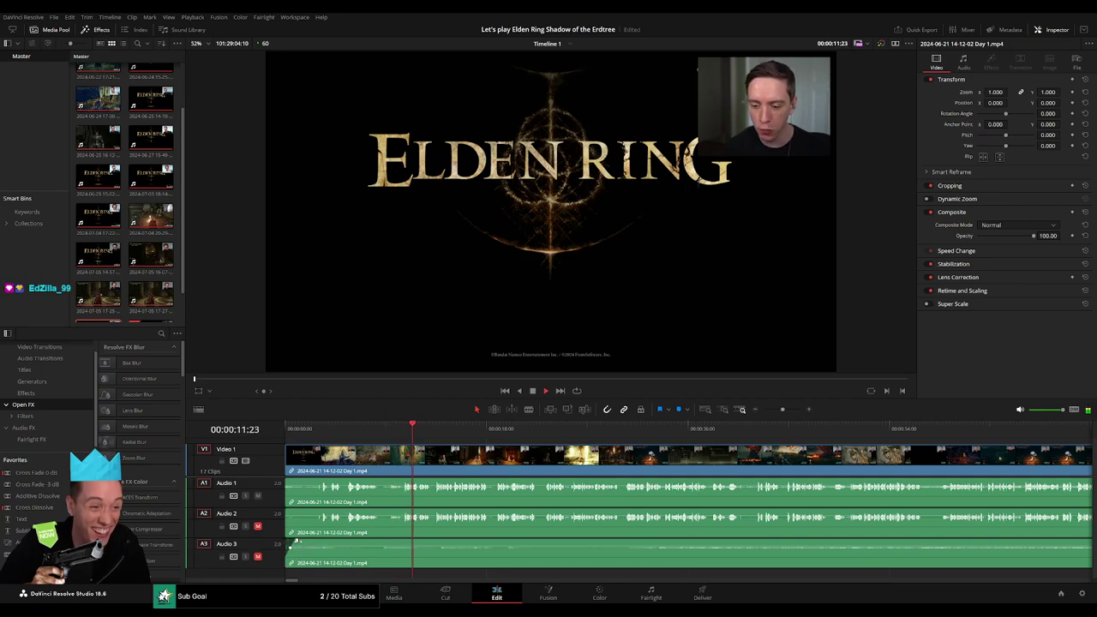
drag(296, 542, 301, 543)
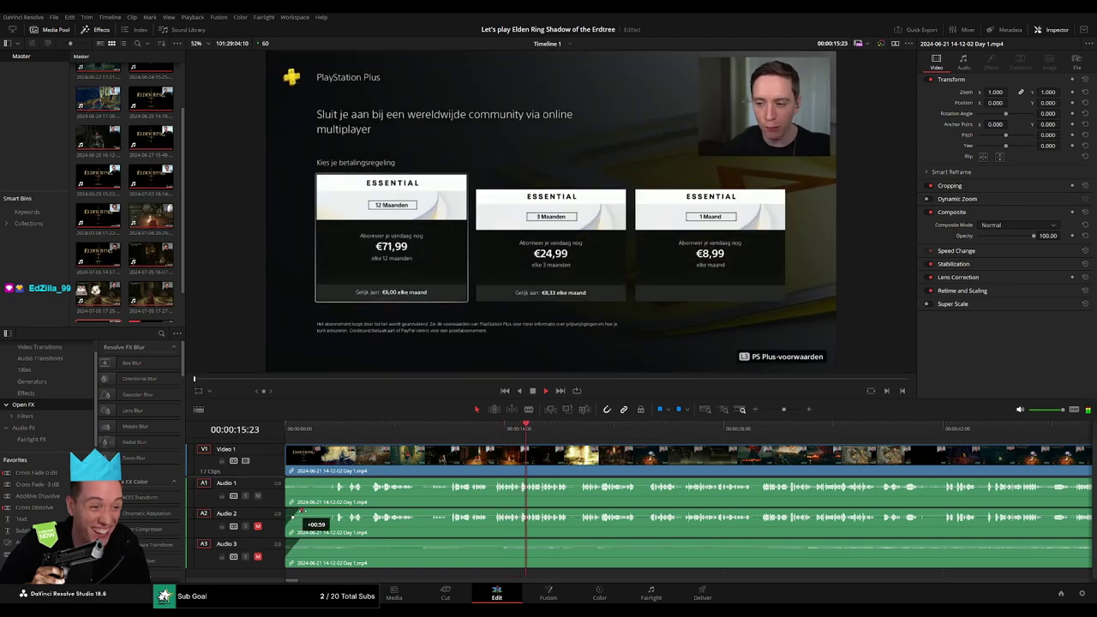
drag(296, 483, 297, 482)
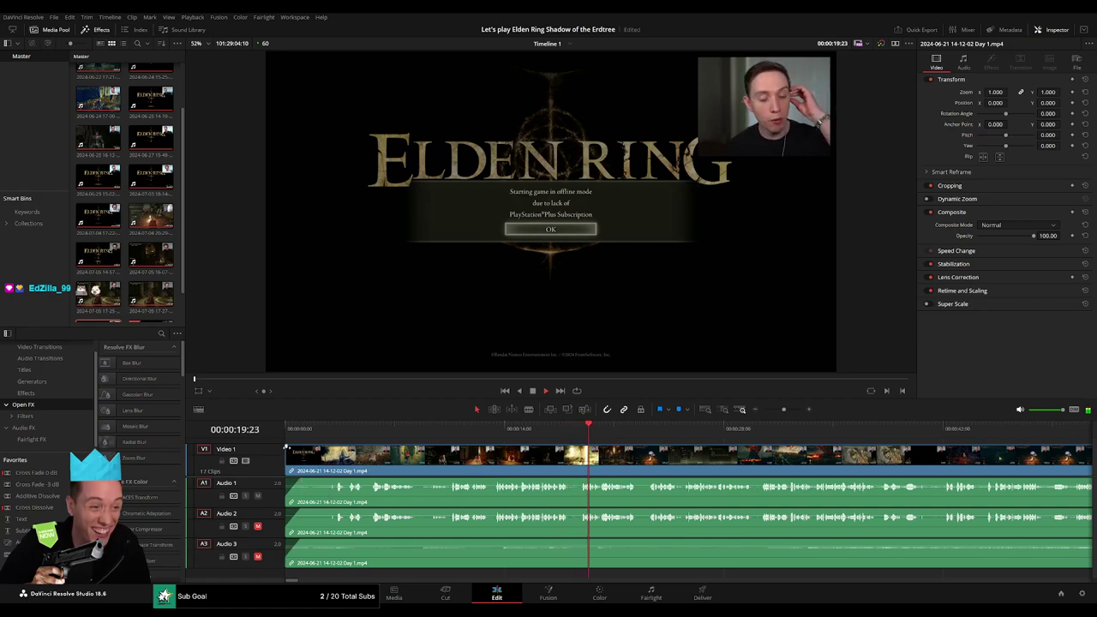
drag(288, 446, 301, 448)
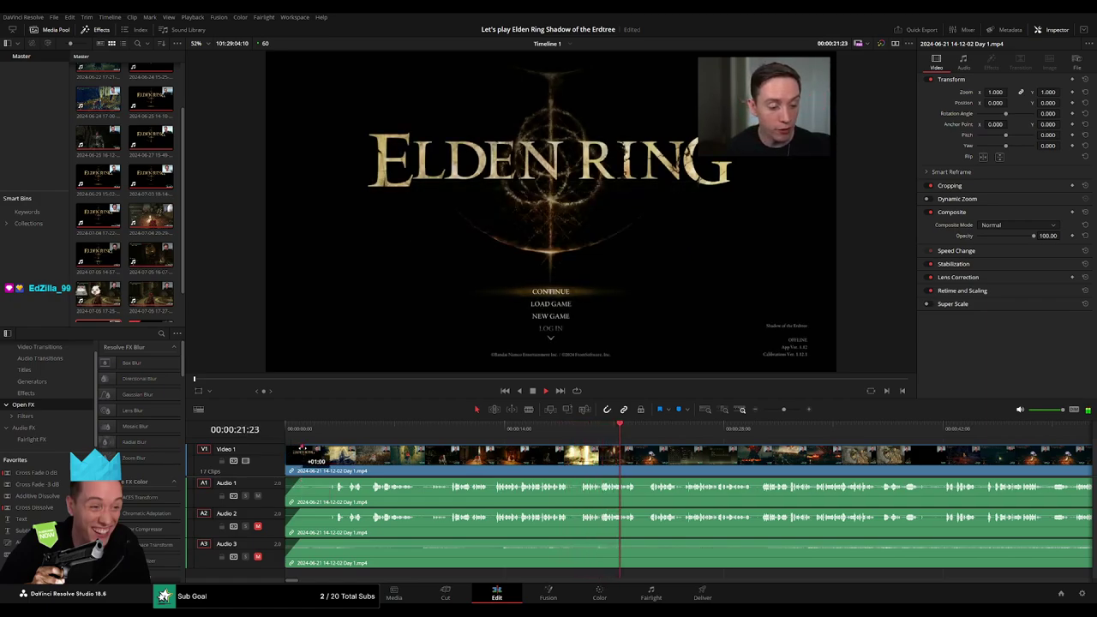
click(756, 409)
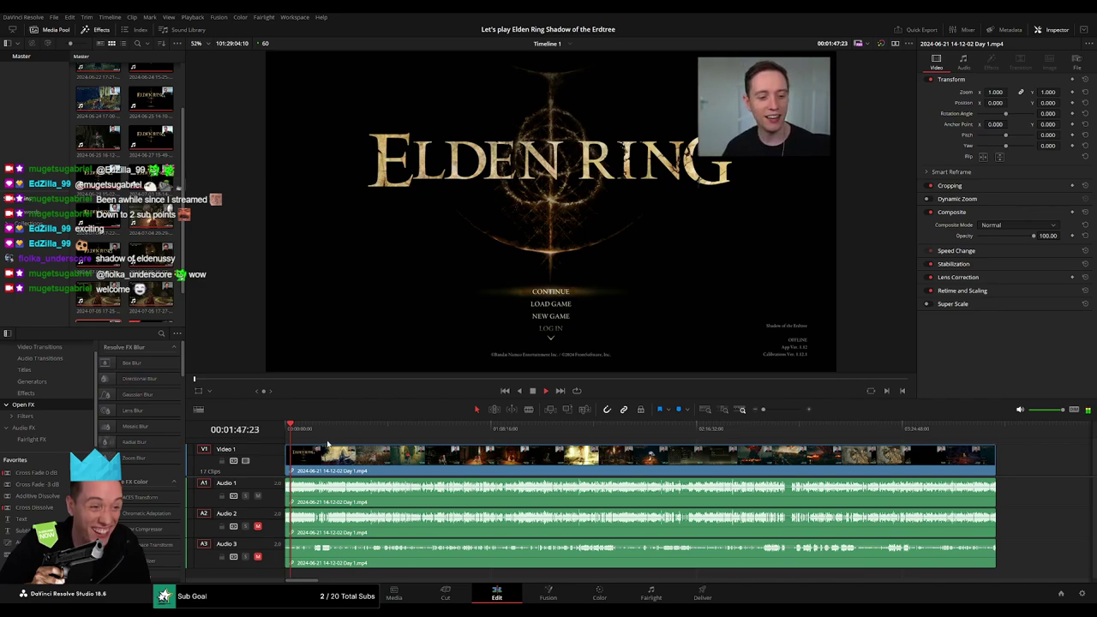
- Find the stairs scene at 00:52:21:00 and split video and all audio tracks there
mouse_move(291, 433)
mouse_down()
mouse_move(444, 437)
mouse_move(446, 453)
mouse_up()
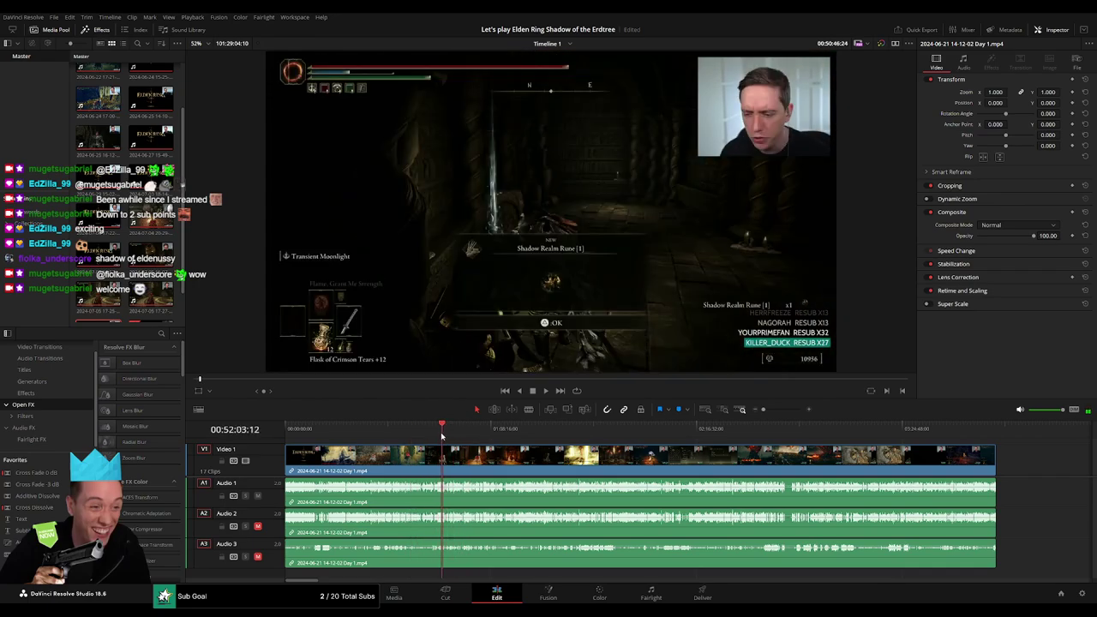
key(space)
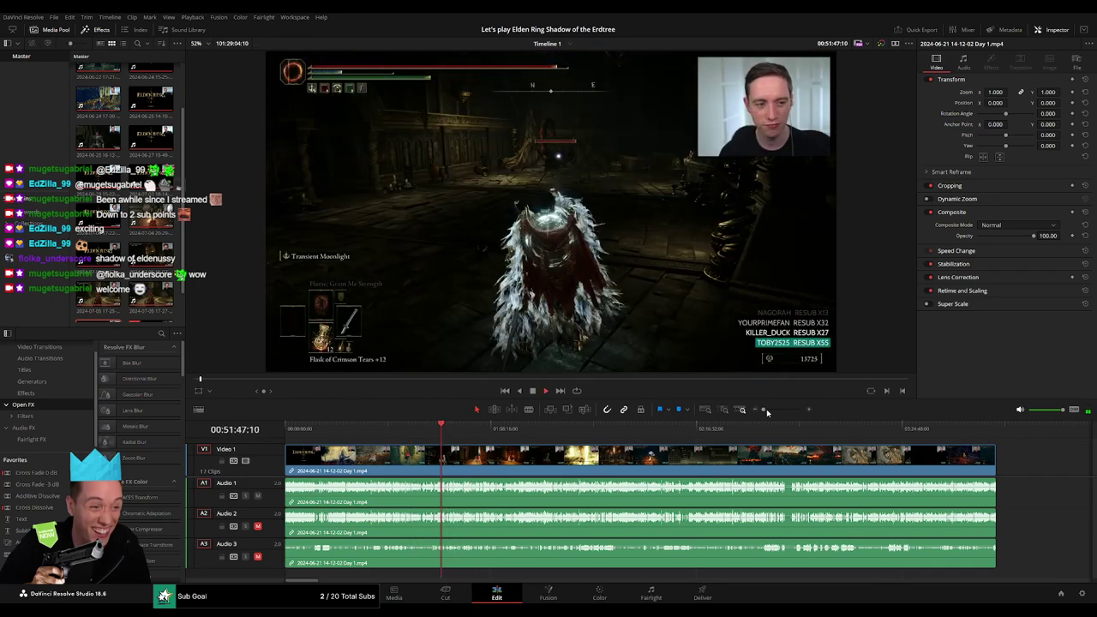
drag(763, 409, 778, 409)
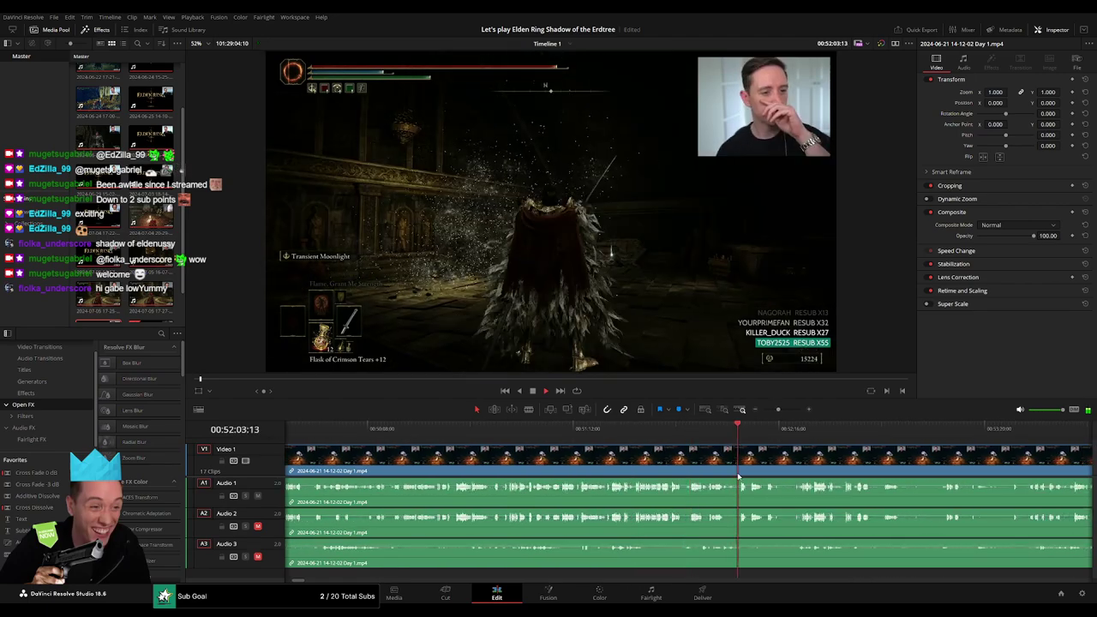
click(485, 433)
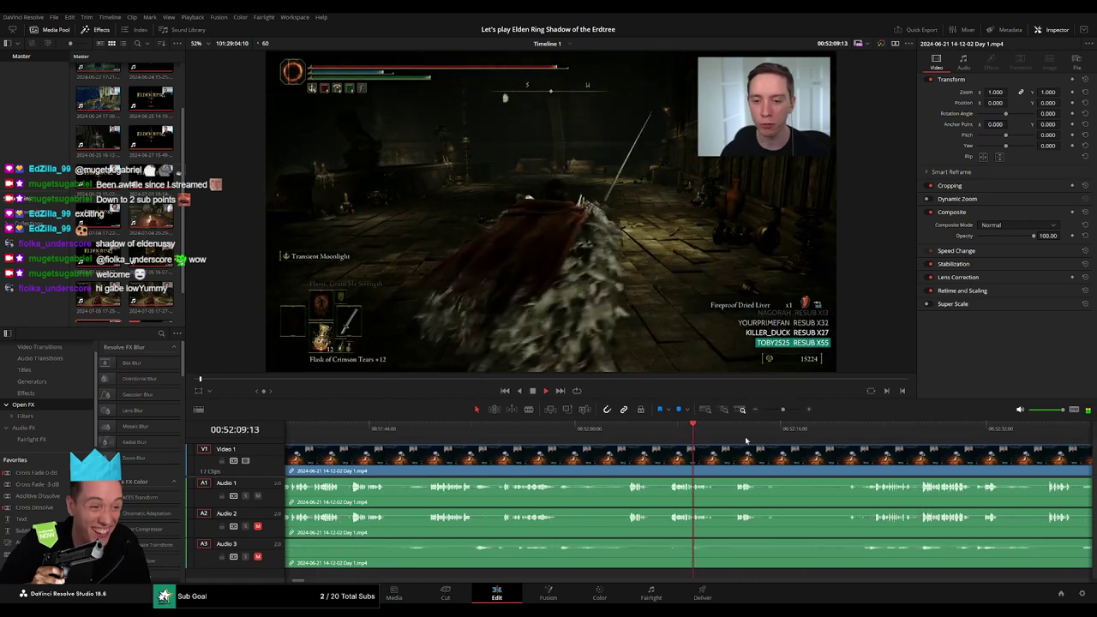
click(484, 429)
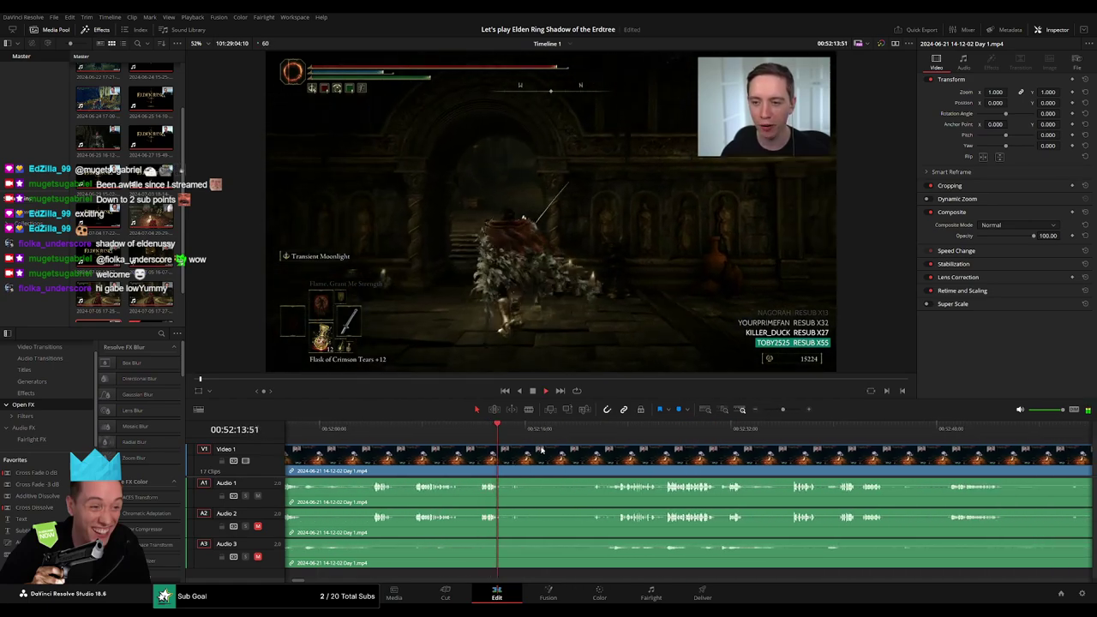
click(593, 440)
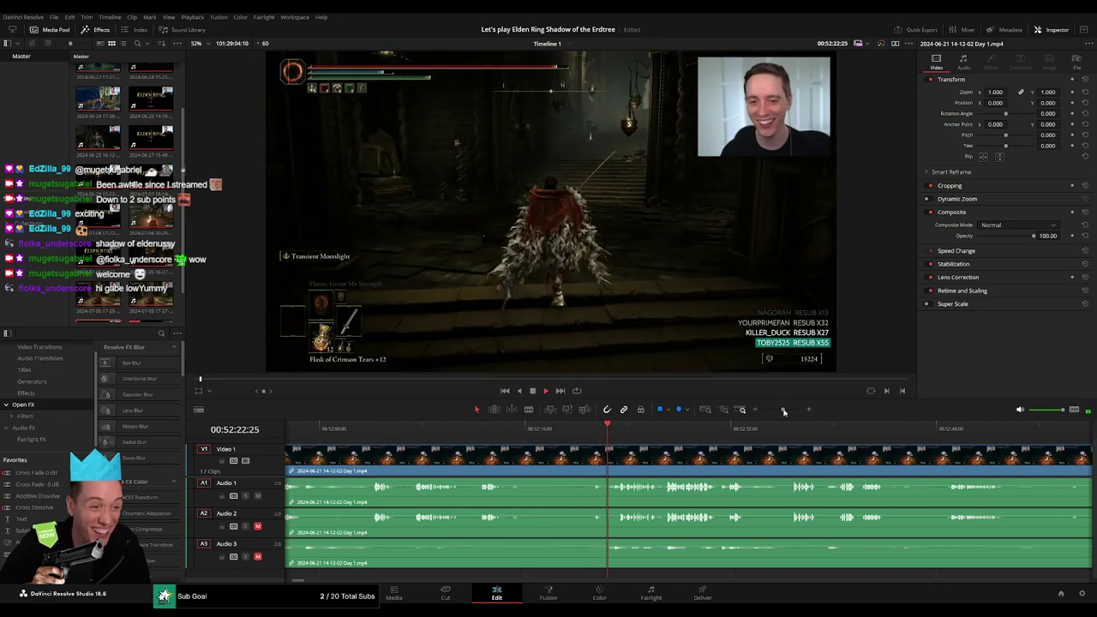
drag(783, 410, 790, 412)
click(595, 429)
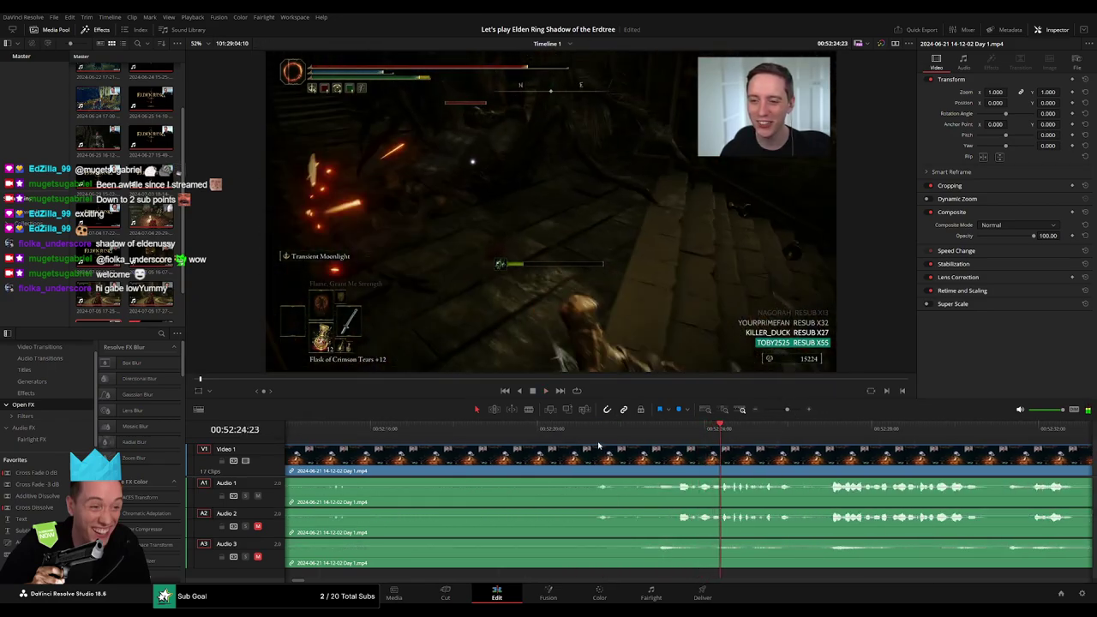
drag(594, 431, 579, 433)
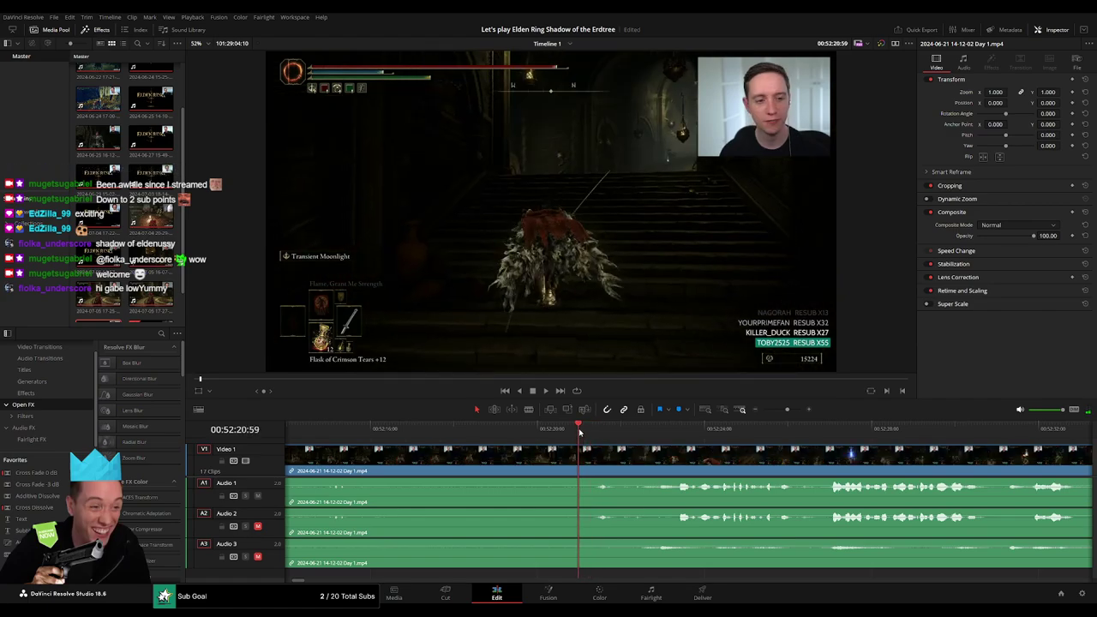
key(ctrl+b)
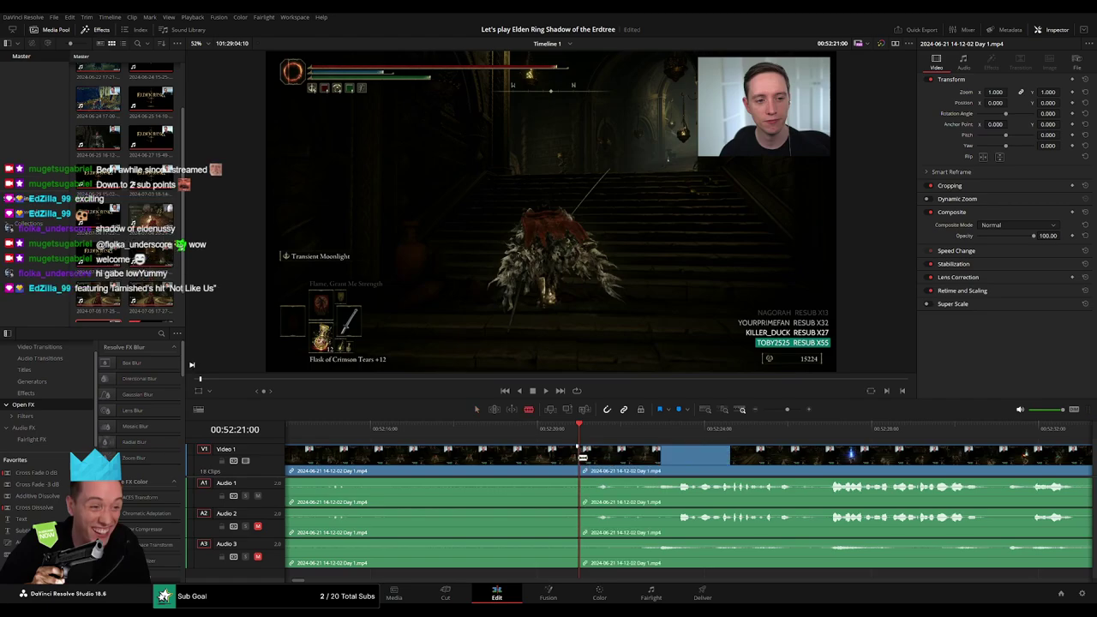
- Add fade-outs before the 52:21 cut on V1, Audio 1, Audio 2 and Audio 3, saving the project
mouse_move(583, 448)
mouse_down()
mouse_move(621, 448)
mouse_move(535, 446)
mouse_up()
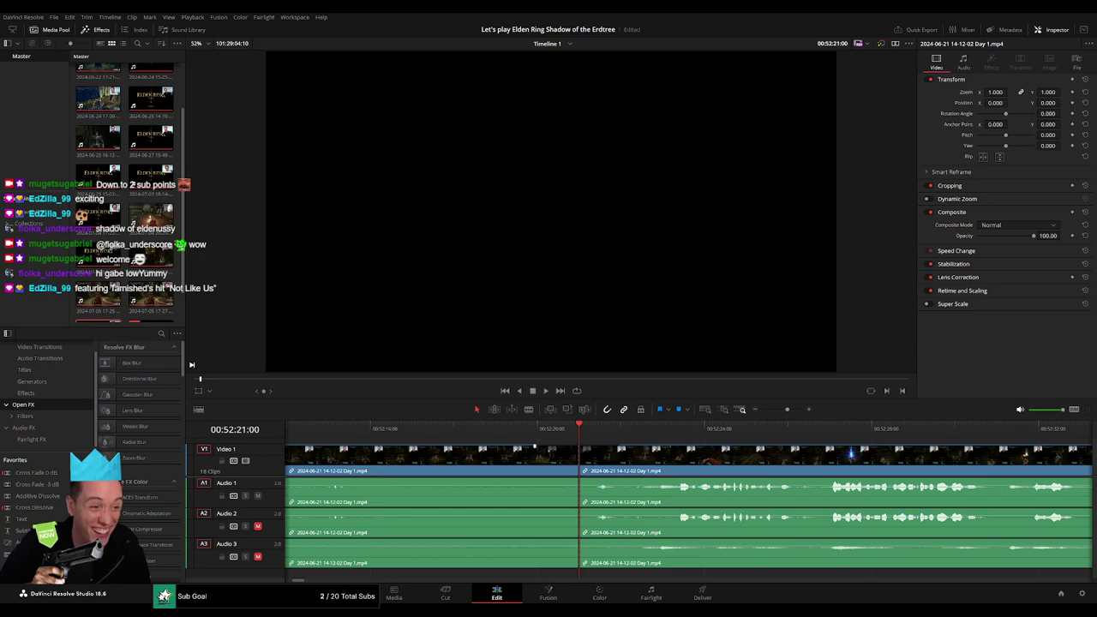
key(ctrl+s)
drag(578, 478, 533, 479)
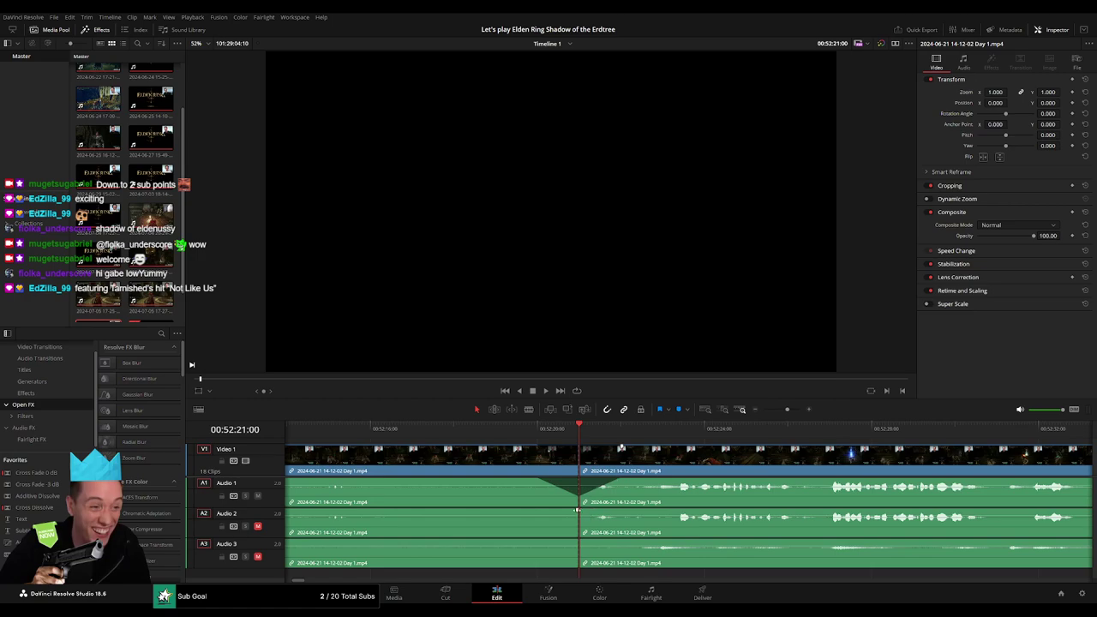
drag(577, 510, 546, 511)
click(532, 511)
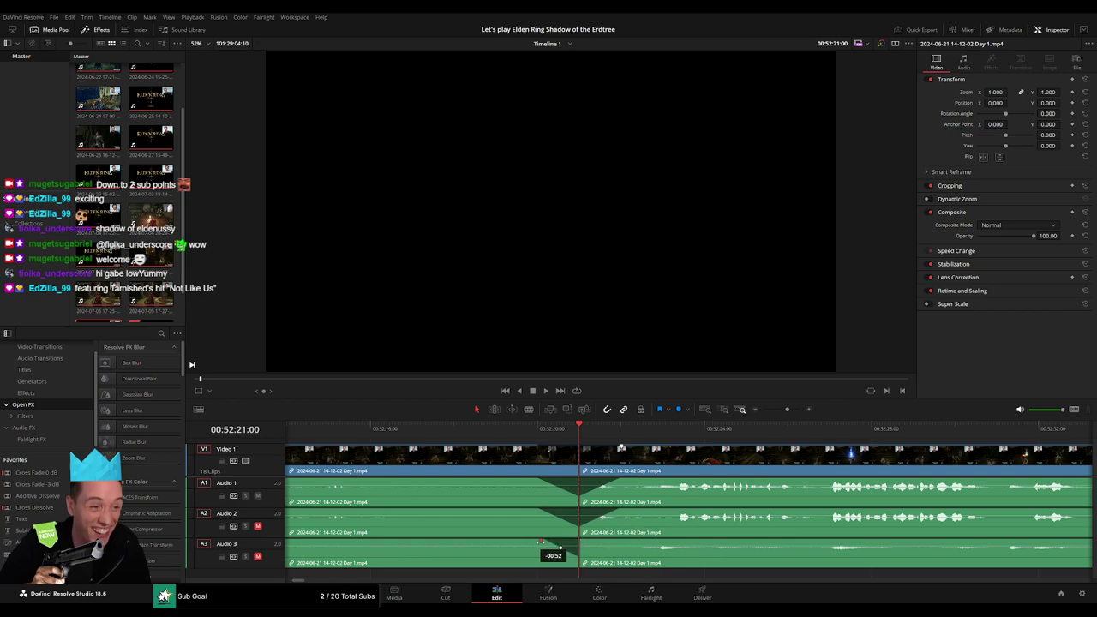
mouse_move(577, 540)
mouse_down()
mouse_move(589, 546)
mouse_move(577, 435)
mouse_up()
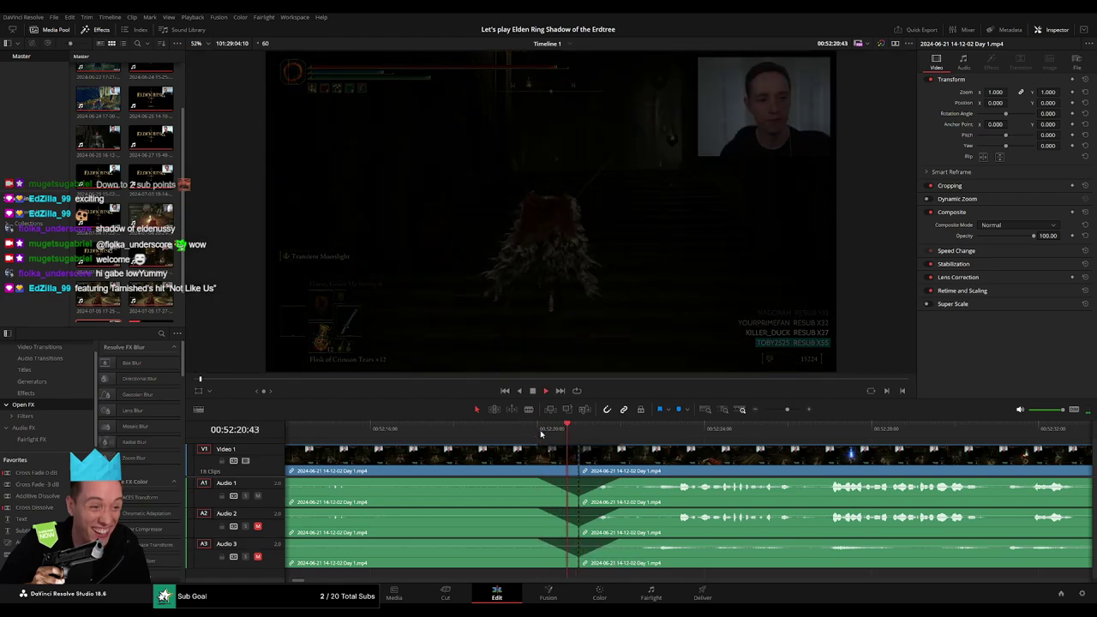
- Slide the clips after the cut to start at 02:00:00:00, then play from there
click(755, 411)
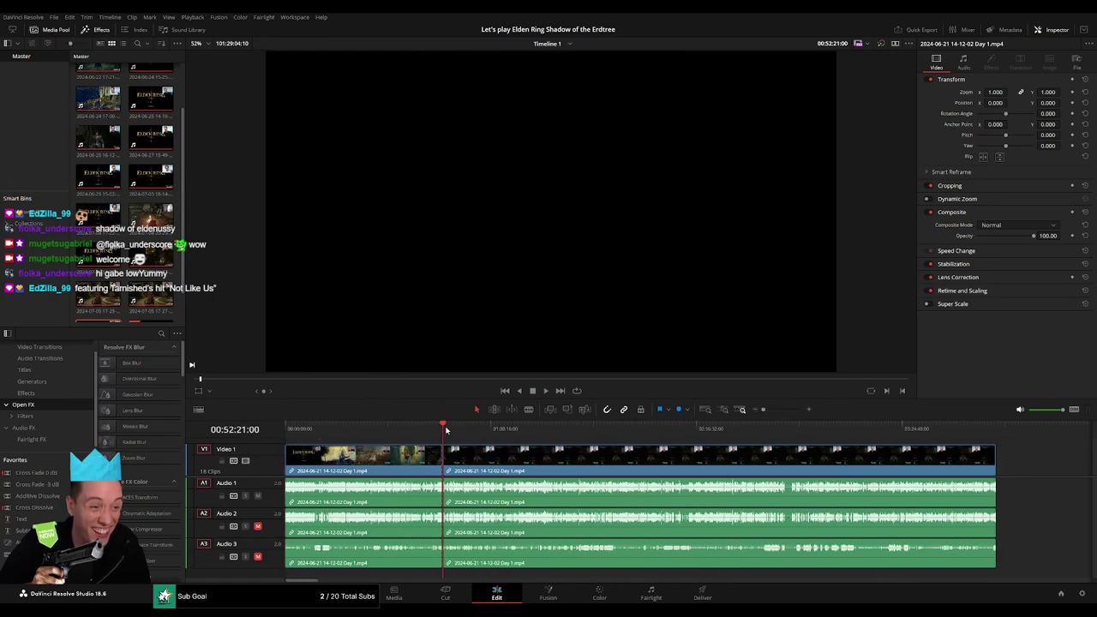
drag(599, 461, 677, 463)
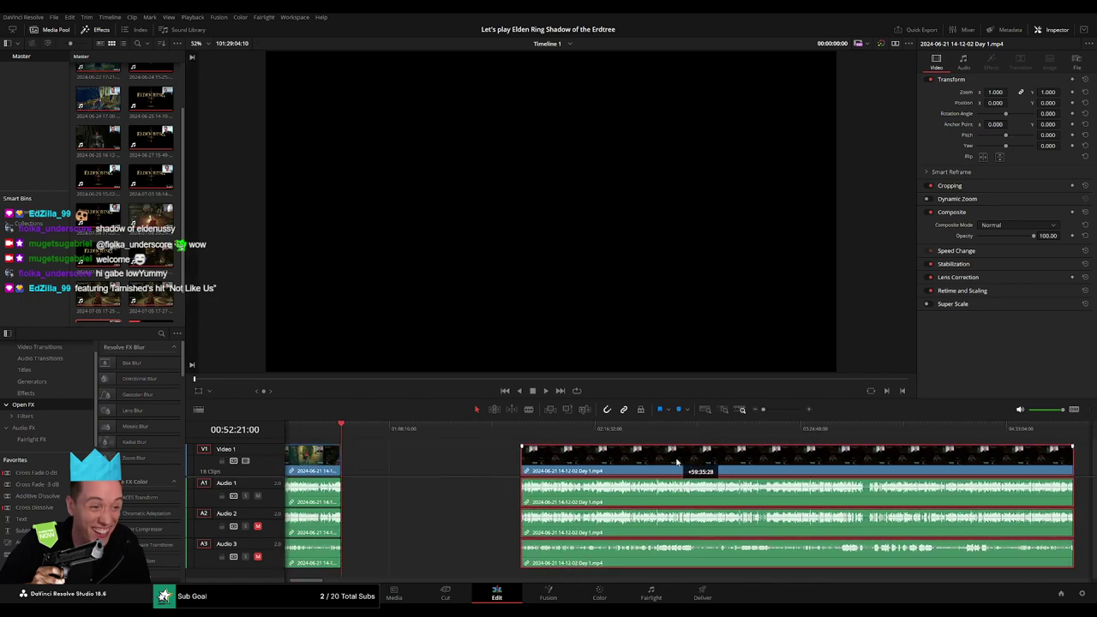
drag(677, 463, 696, 463)
click(334, 437)
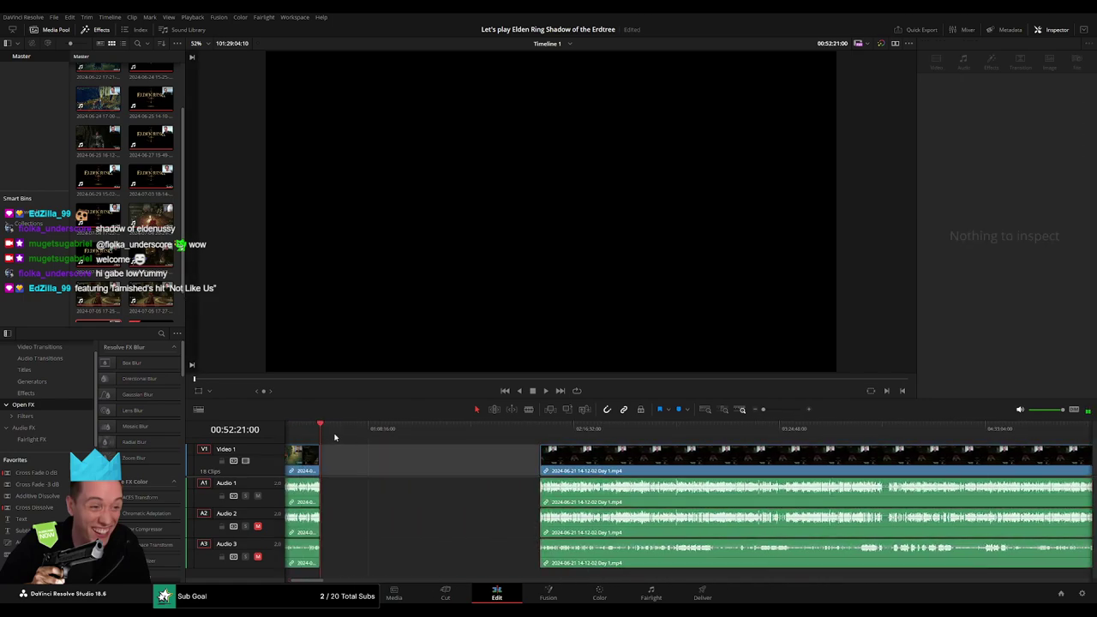
drag(438, 447, 524, 462)
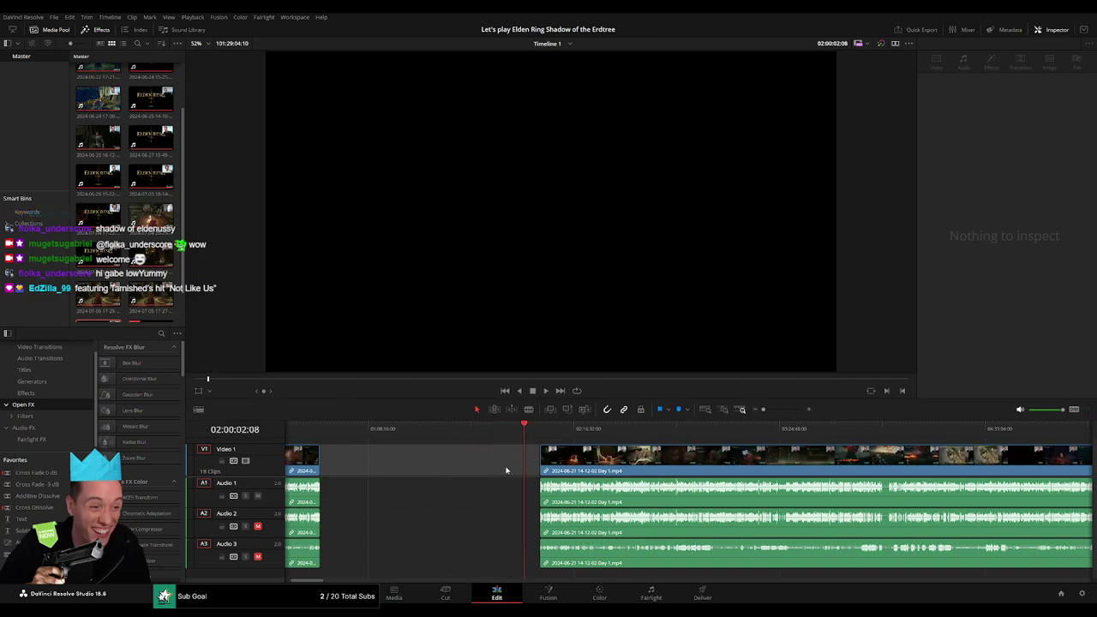
key(Left)
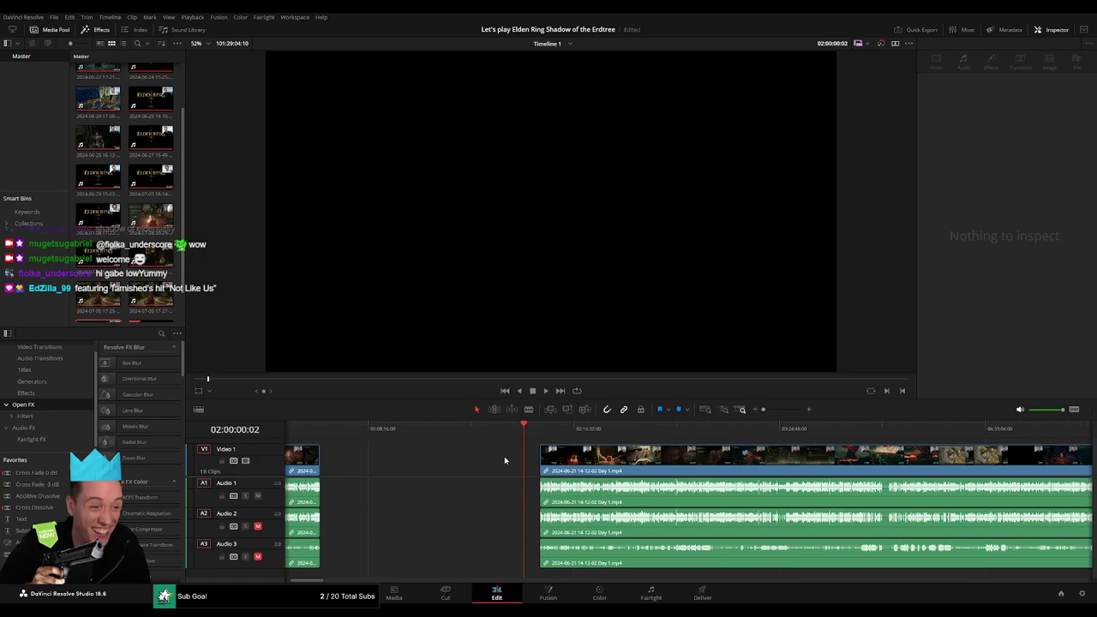
drag(579, 463, 563, 463)
key(space)
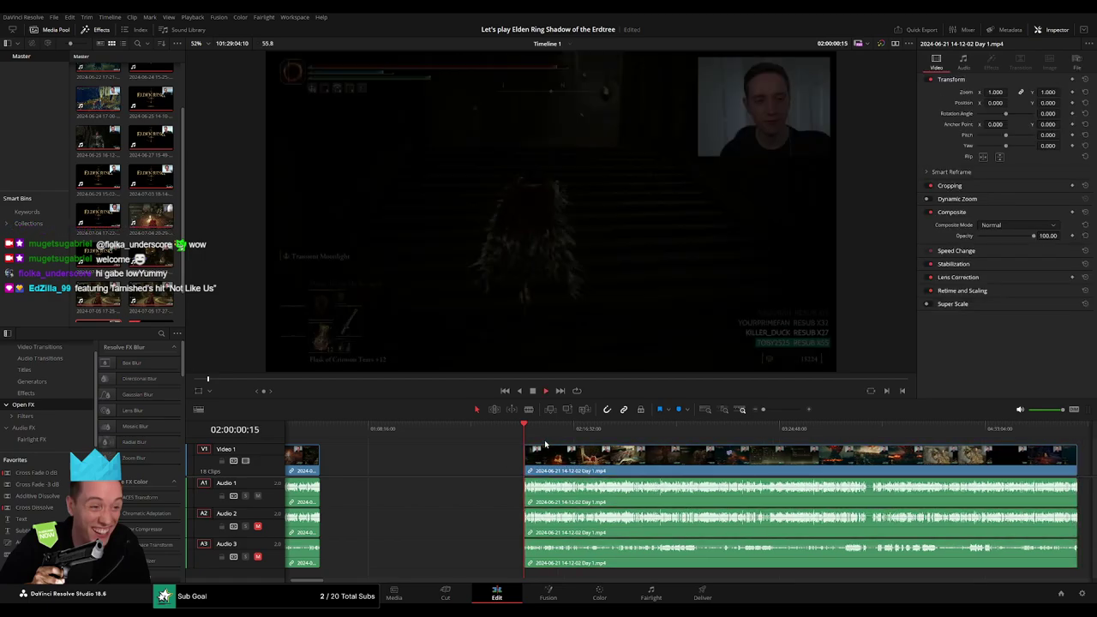
- Skip through the second part to the Divine Beast Dancing Lion boss fight
scroll(431, 446, right, 3)
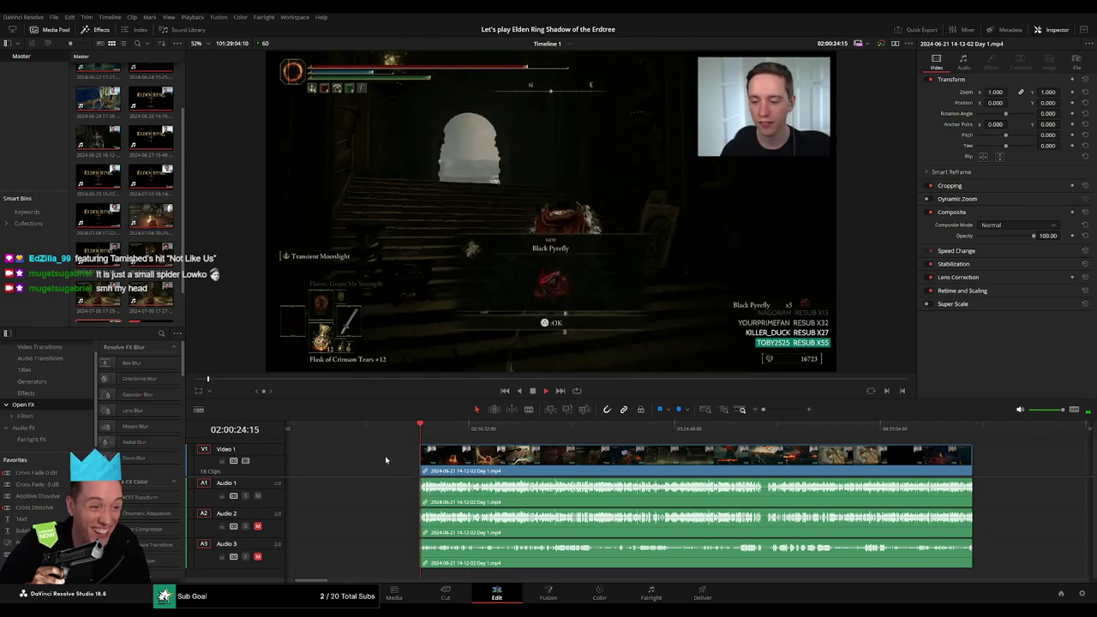
click(454, 436)
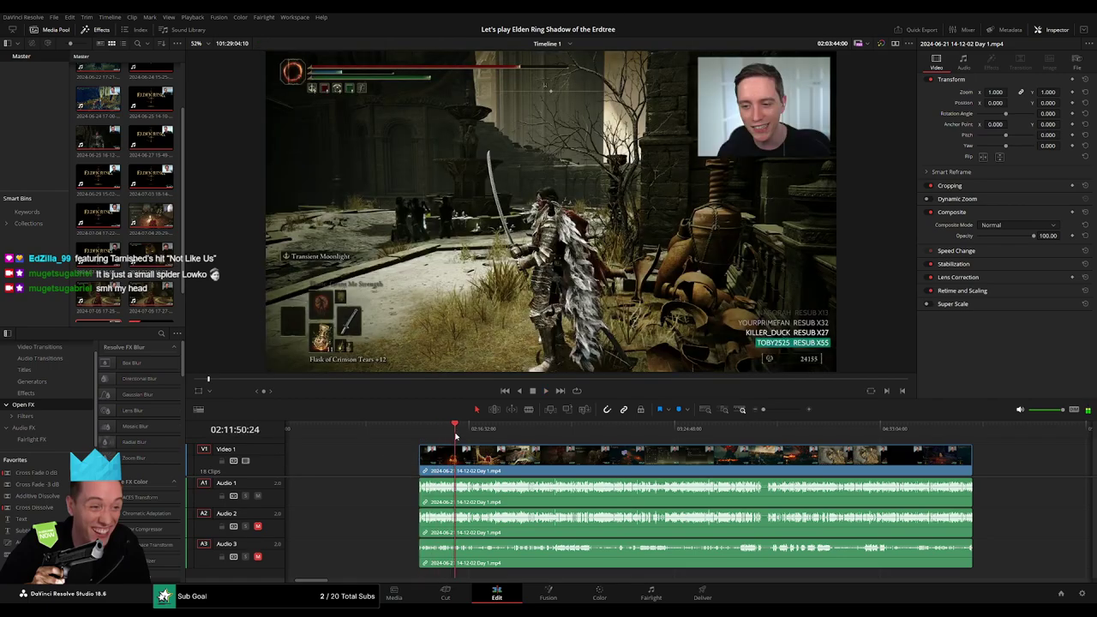
click(480, 437)
click(520, 437)
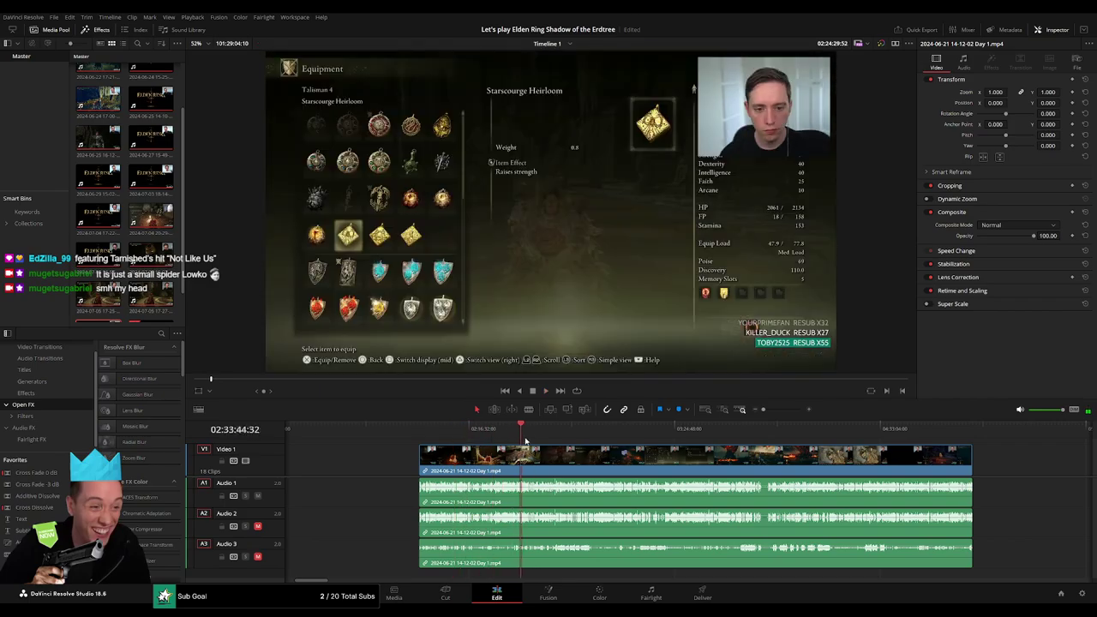
click(540, 436)
click(557, 435)
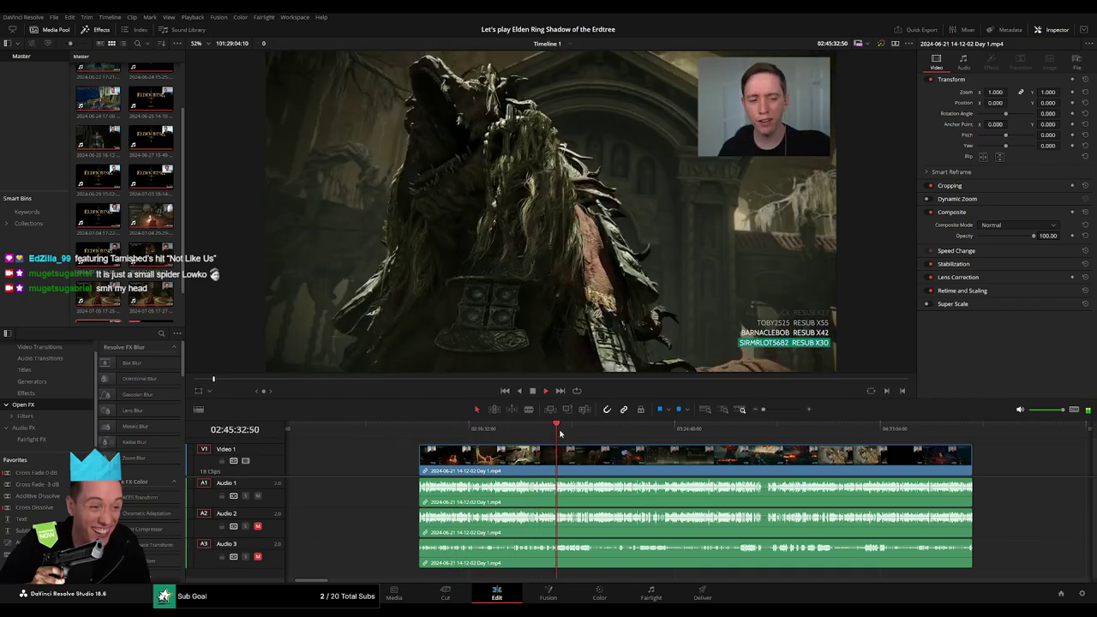
click(572, 434)
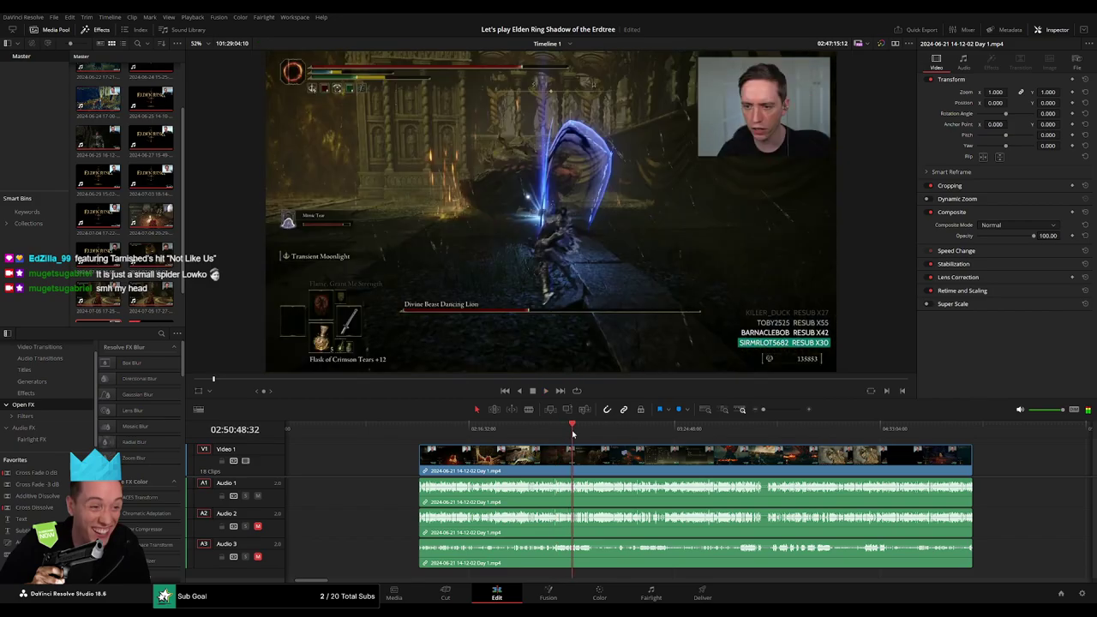
- Zoom in and park the playhead at 02:52:01:30, just after the fight ends
drag(764, 410, 776, 416)
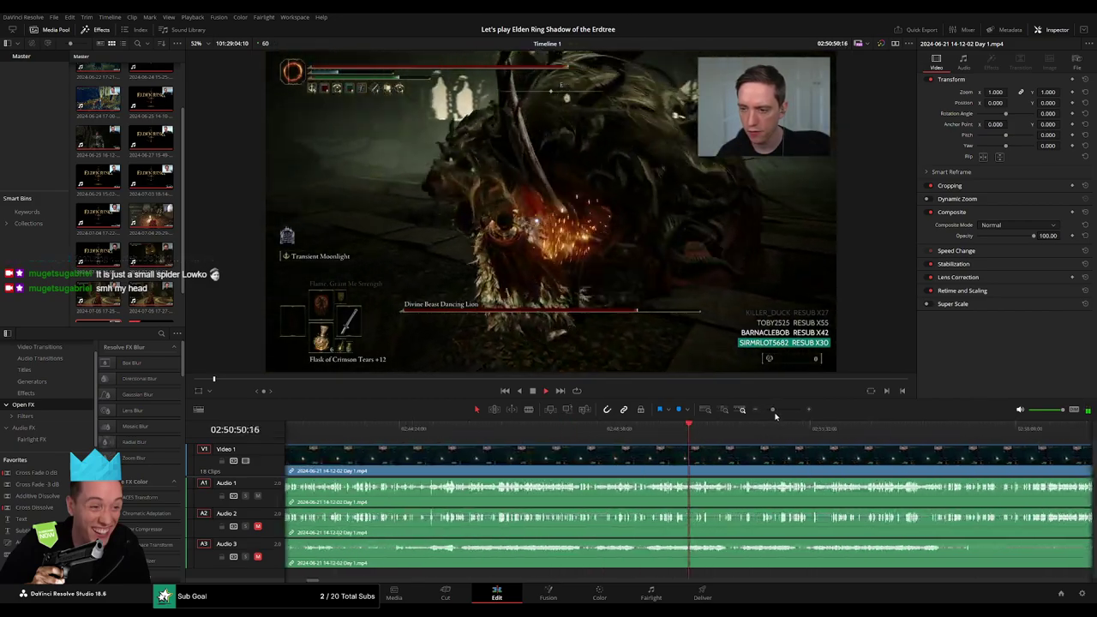
click(520, 426)
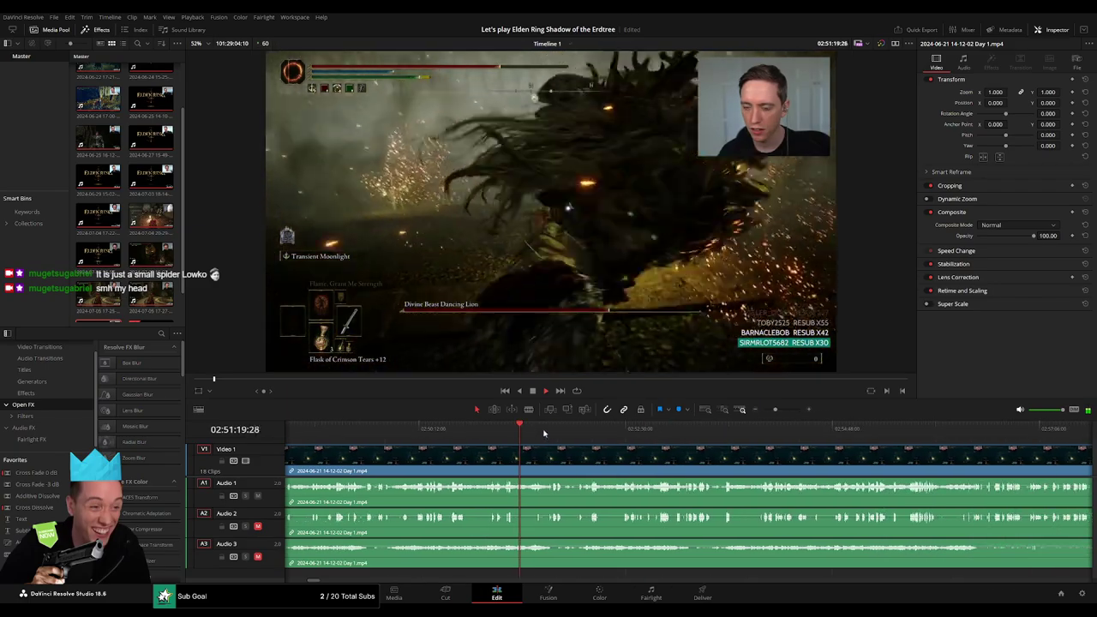
click(576, 427)
drag(775, 409, 786, 410)
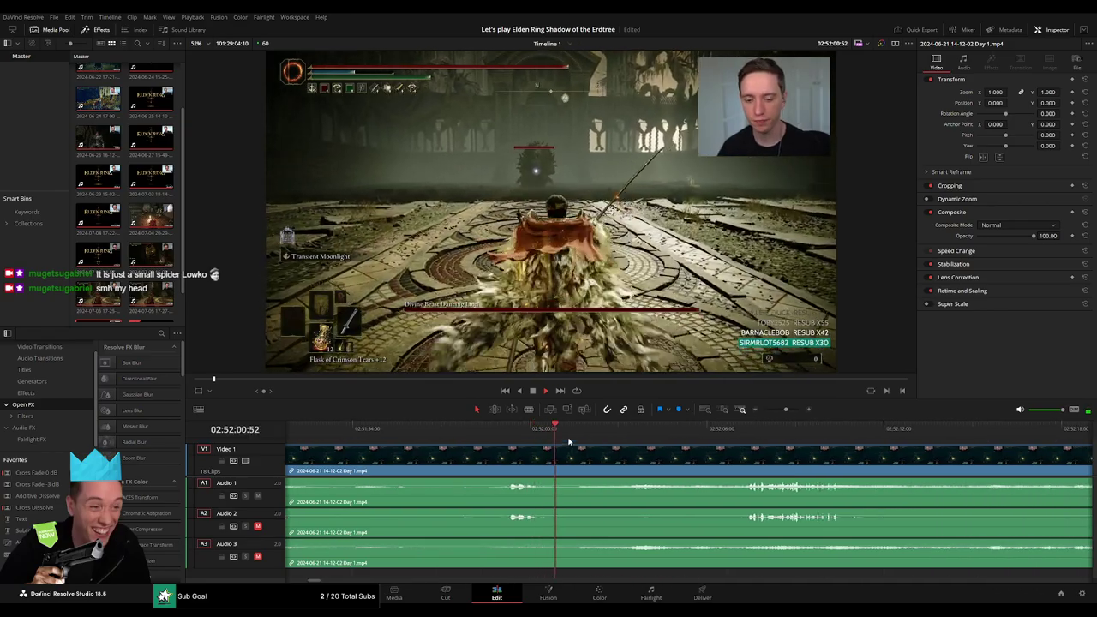
click(622, 438)
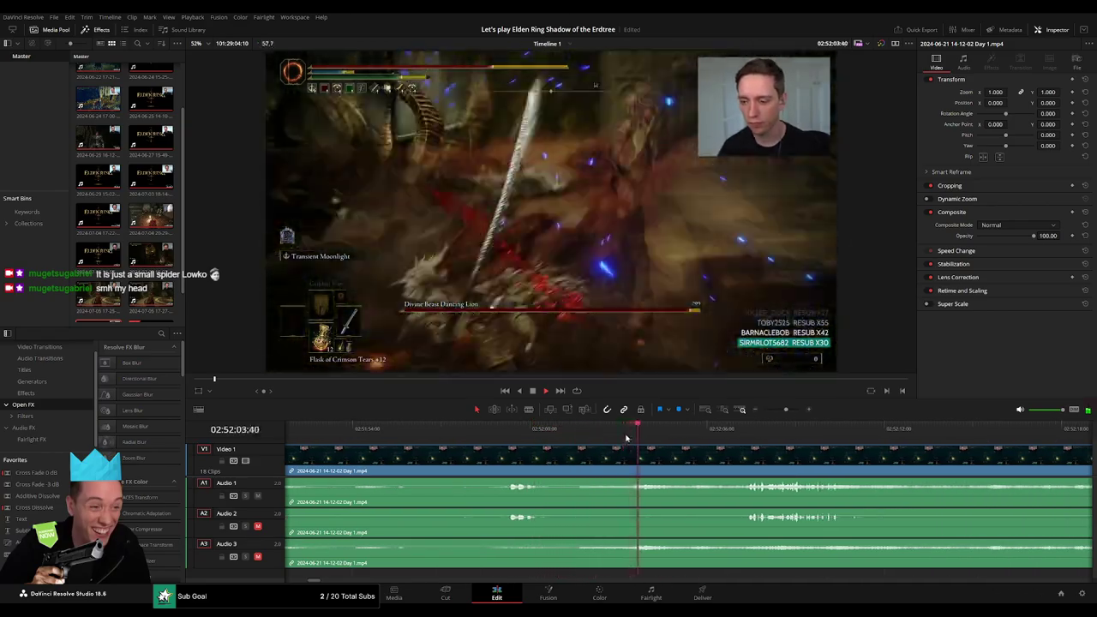
click(578, 431)
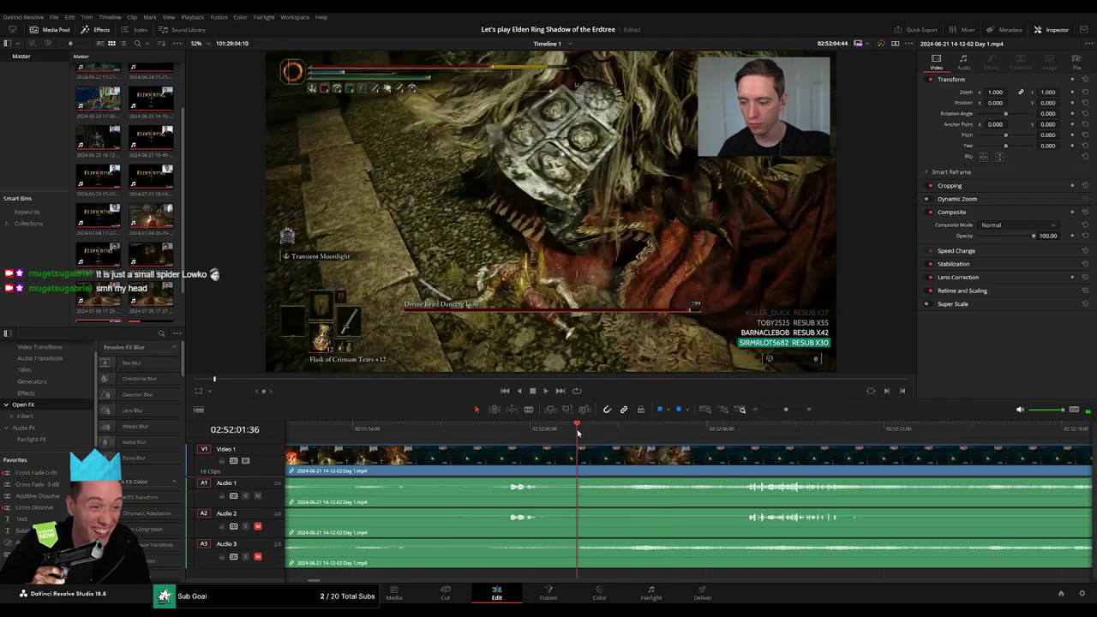
drag(577, 435, 574, 434)
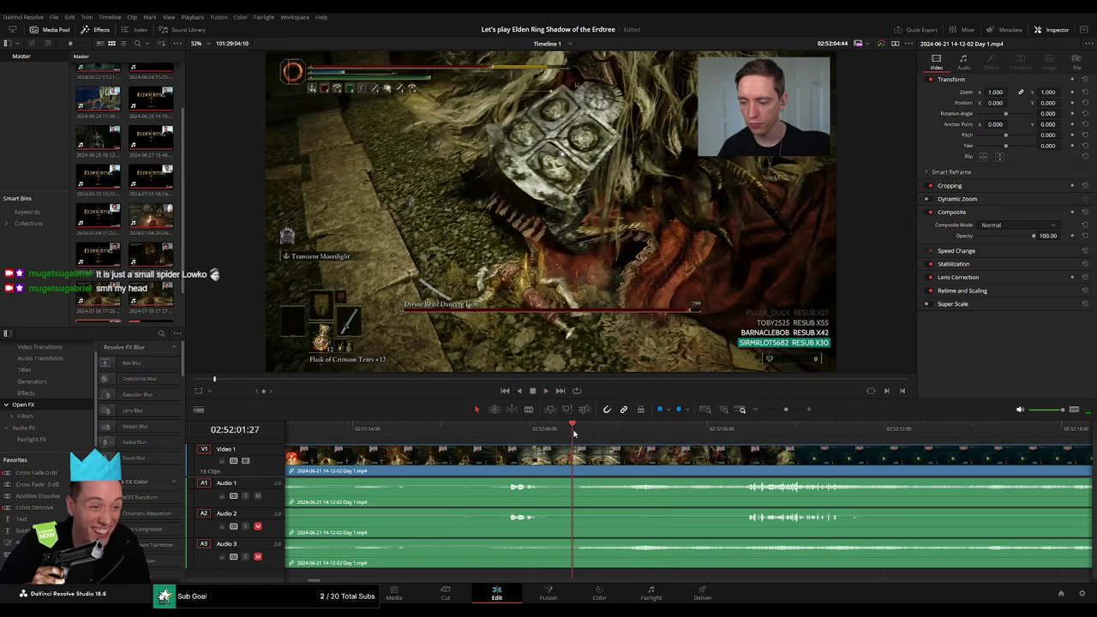
- Split all tracks at 02:52:01:30, fade the audio into the cut, and play across it
key(ctrl+b)
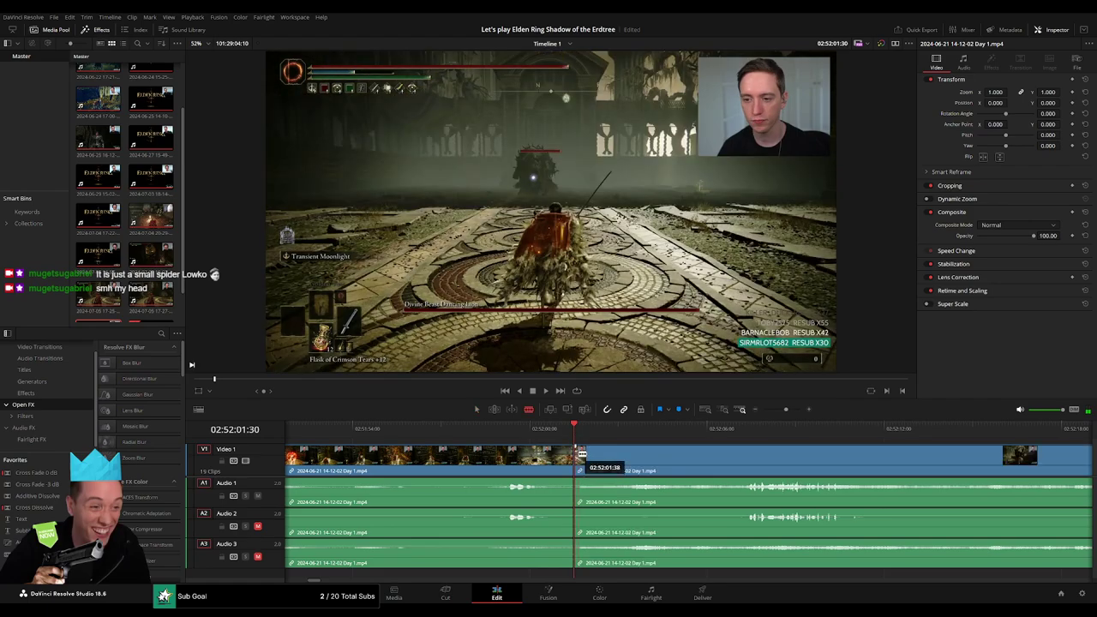
drag(599, 447, 543, 448)
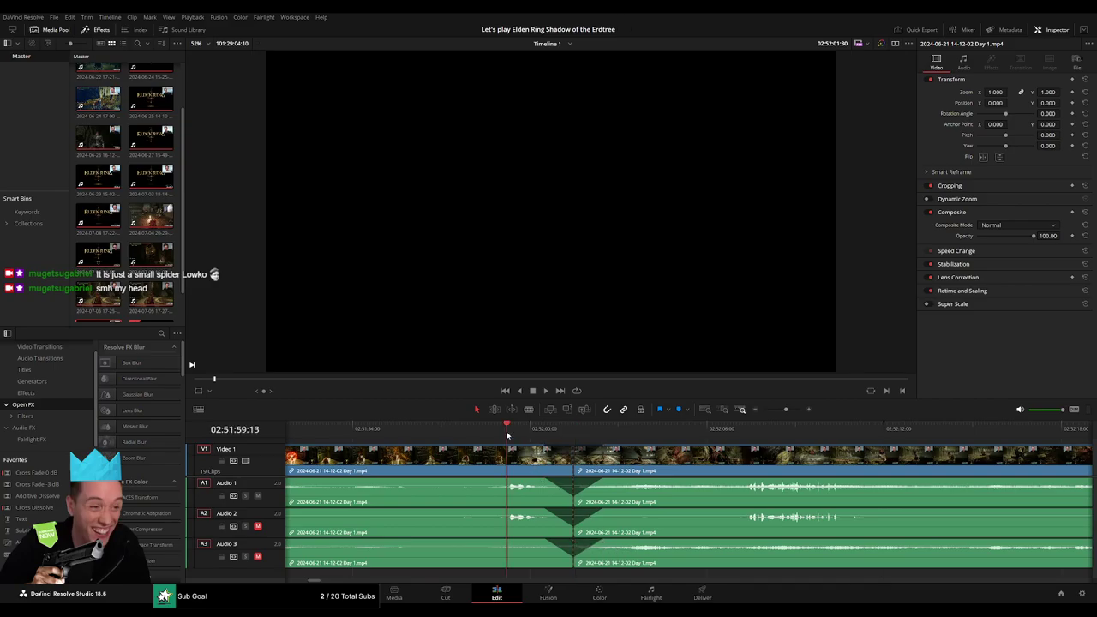
key(space)
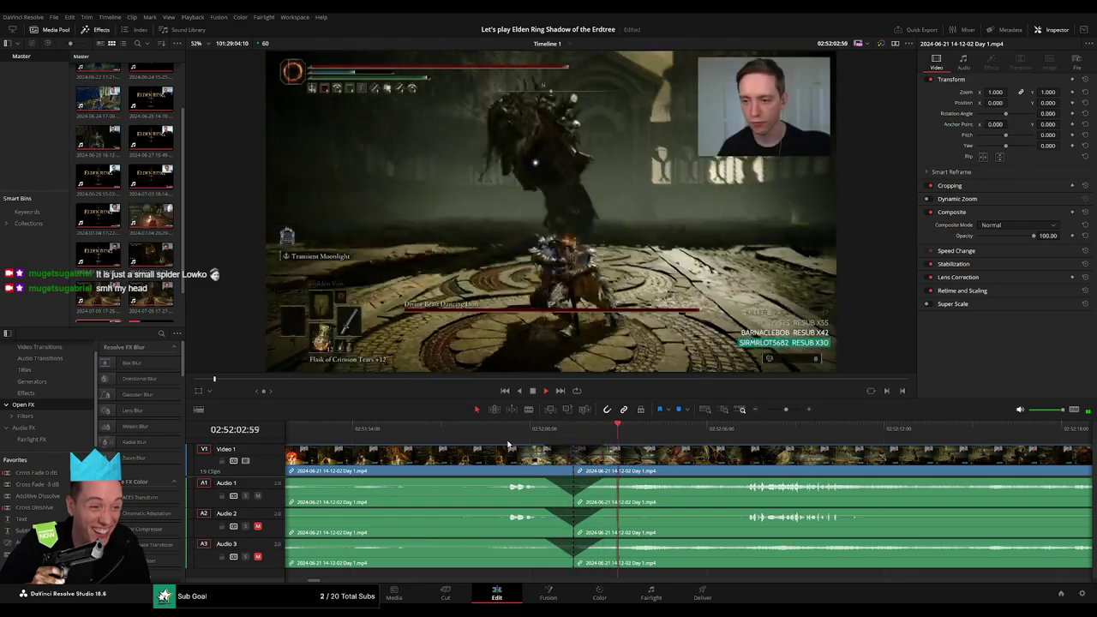
- Skip further ahead and give the timeline panel slightly more height
click(745, 441)
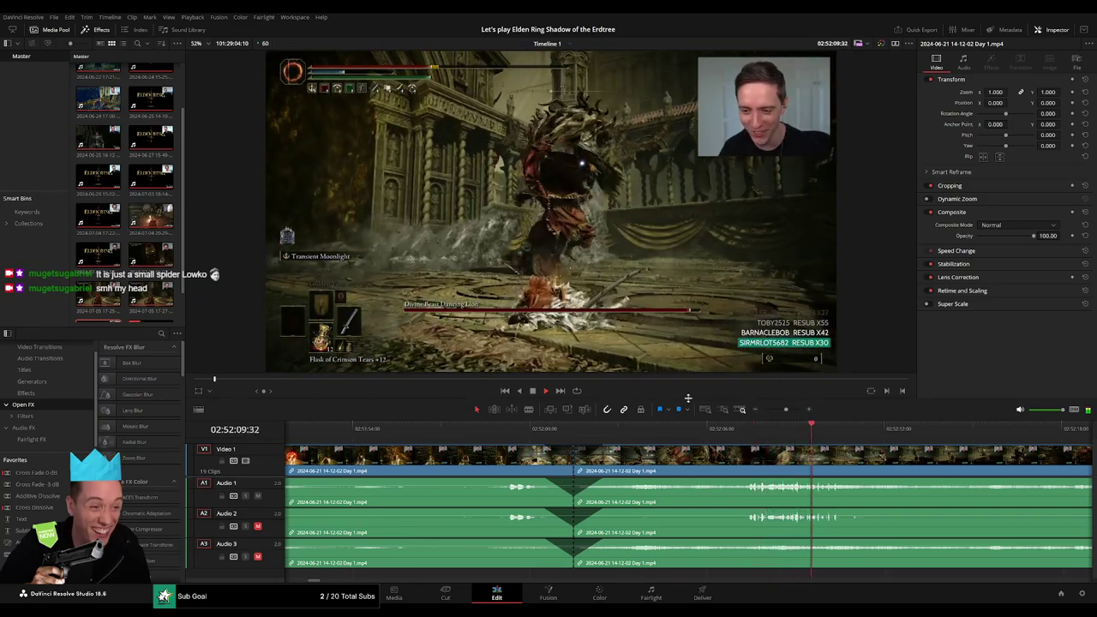
drag(688, 398, 688, 393)
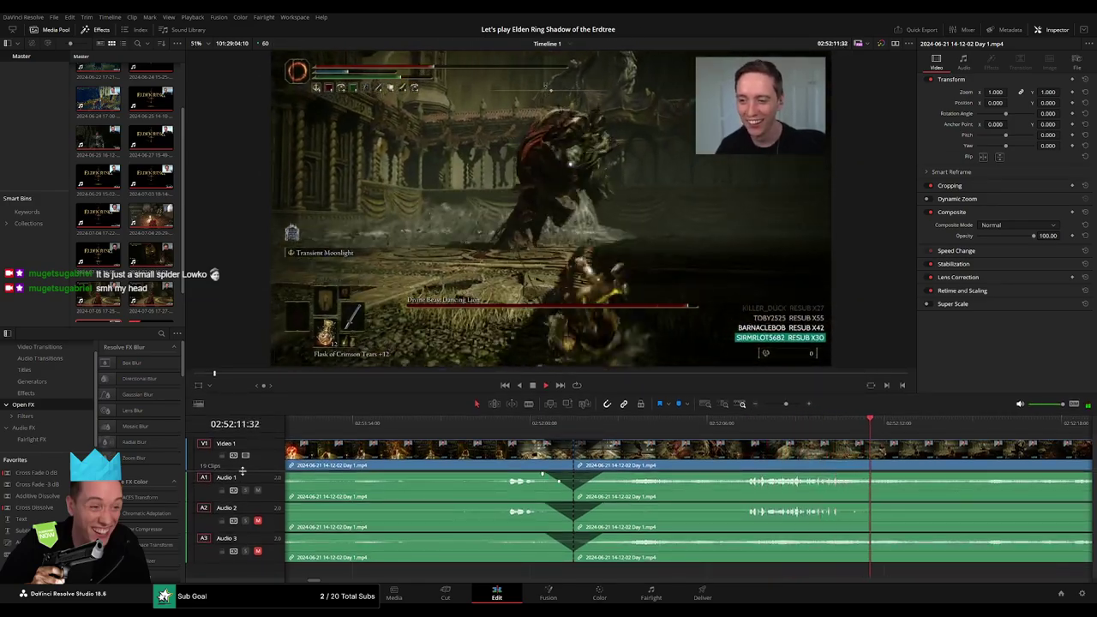
scroll(243, 470, up, 1)
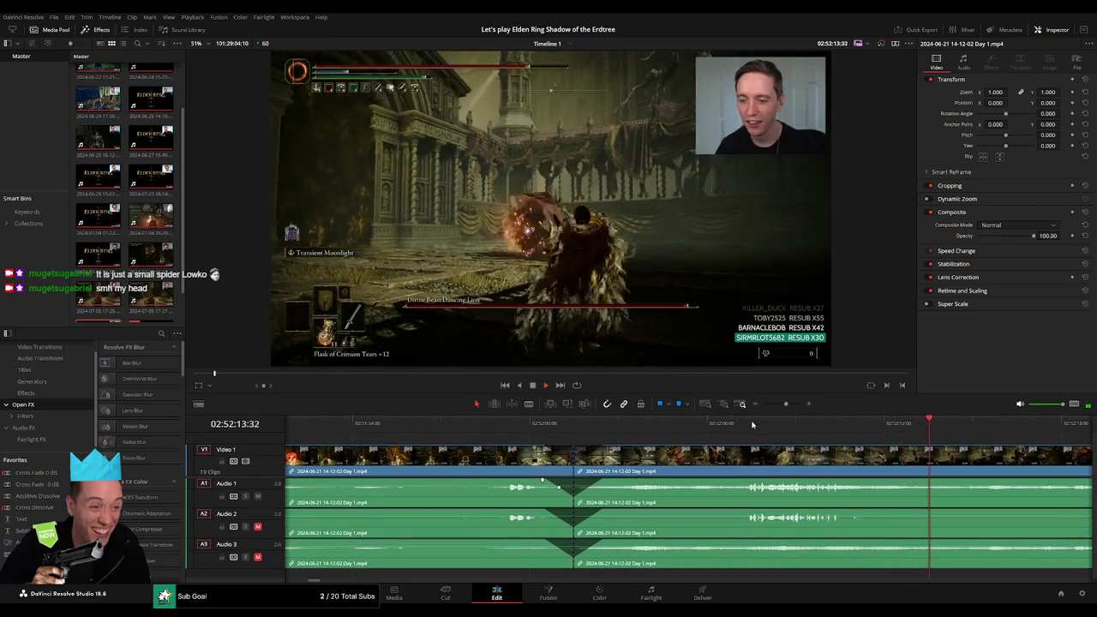
scroll(753, 424, down, 4)
scroll(512, 456, down, 3)
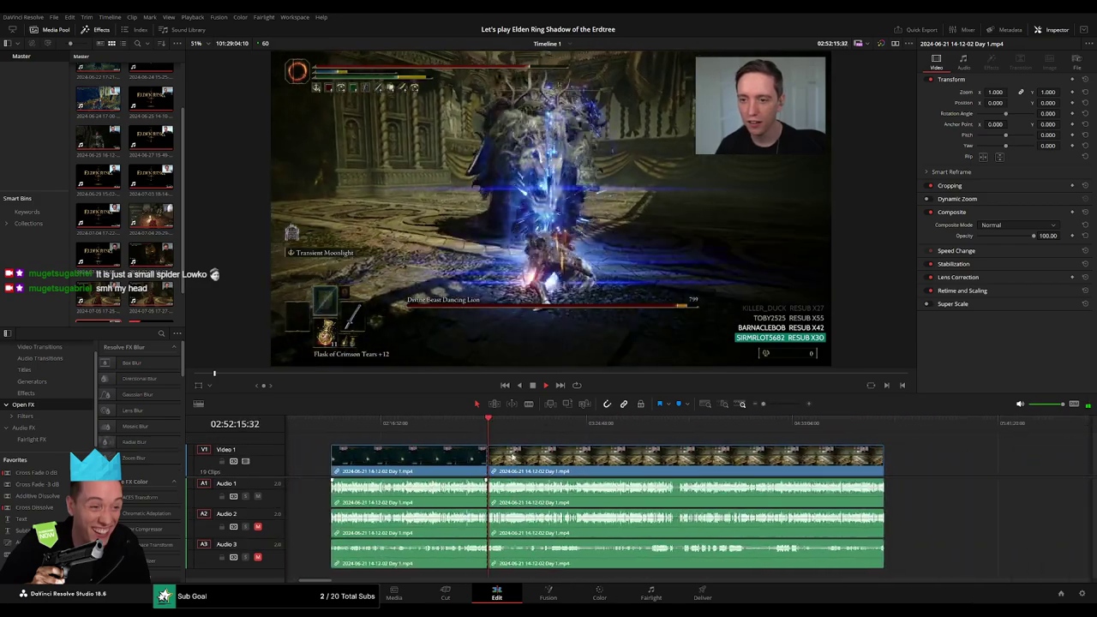
- Drag the clip after the cut to start around 04:00:00:00 and play from there
key(Home)
click(484, 424)
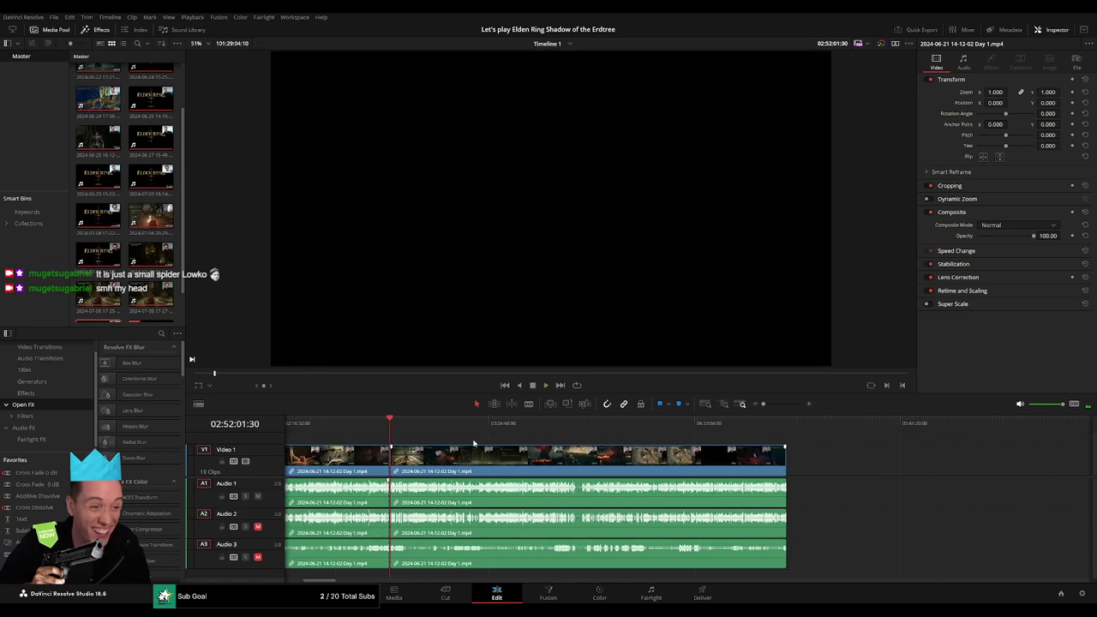
scroll(484, 428, right, 4)
drag(379, 472, 591, 464)
click(382, 458)
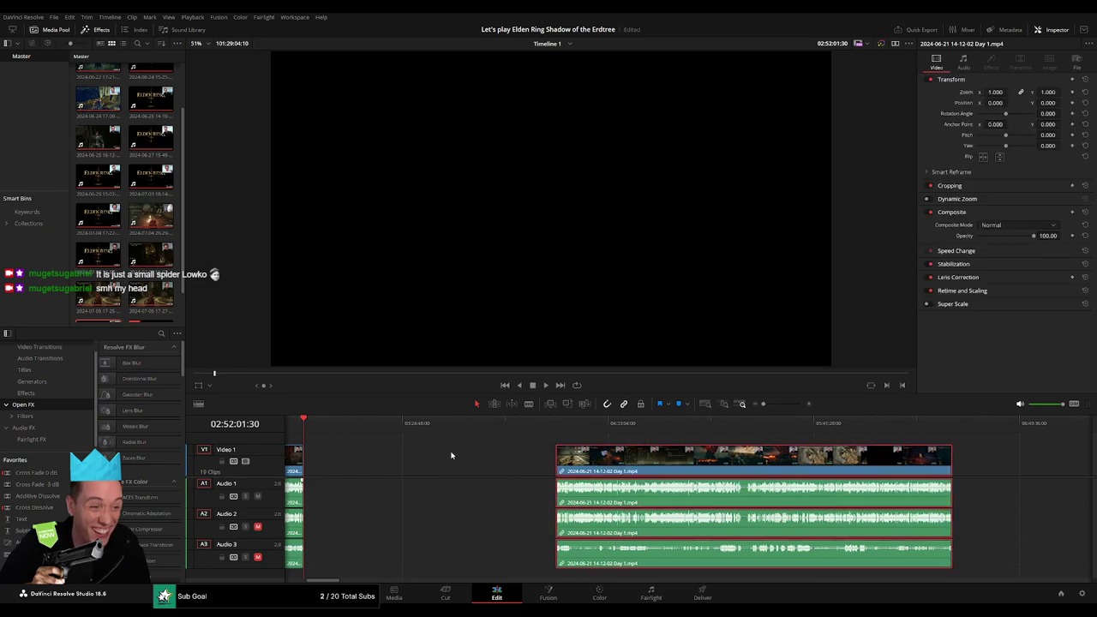
click(428, 457)
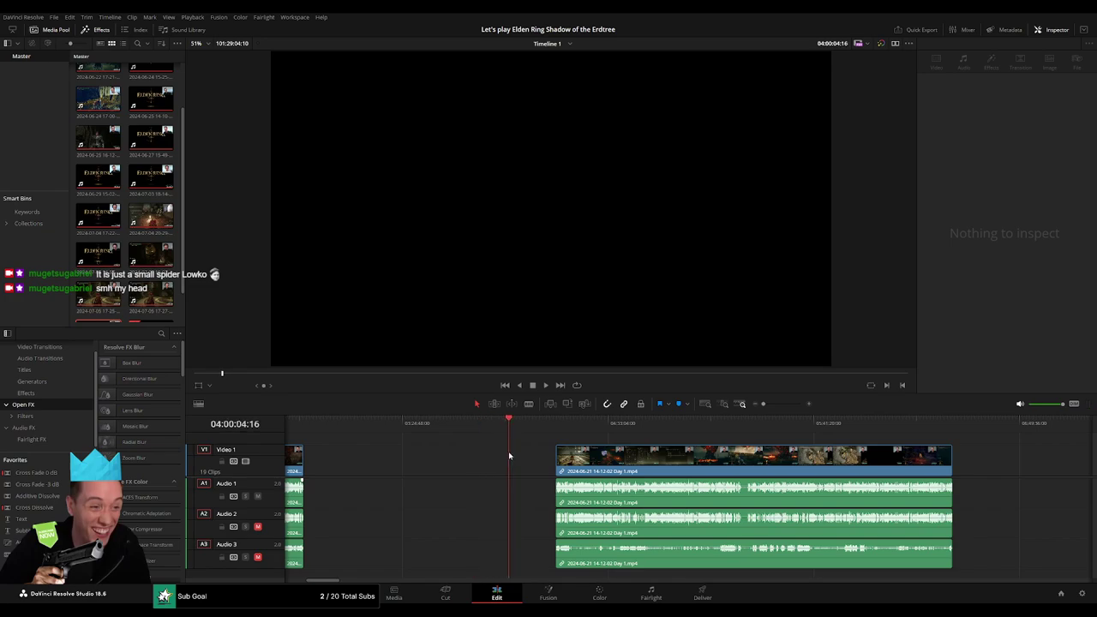
click(774, 403)
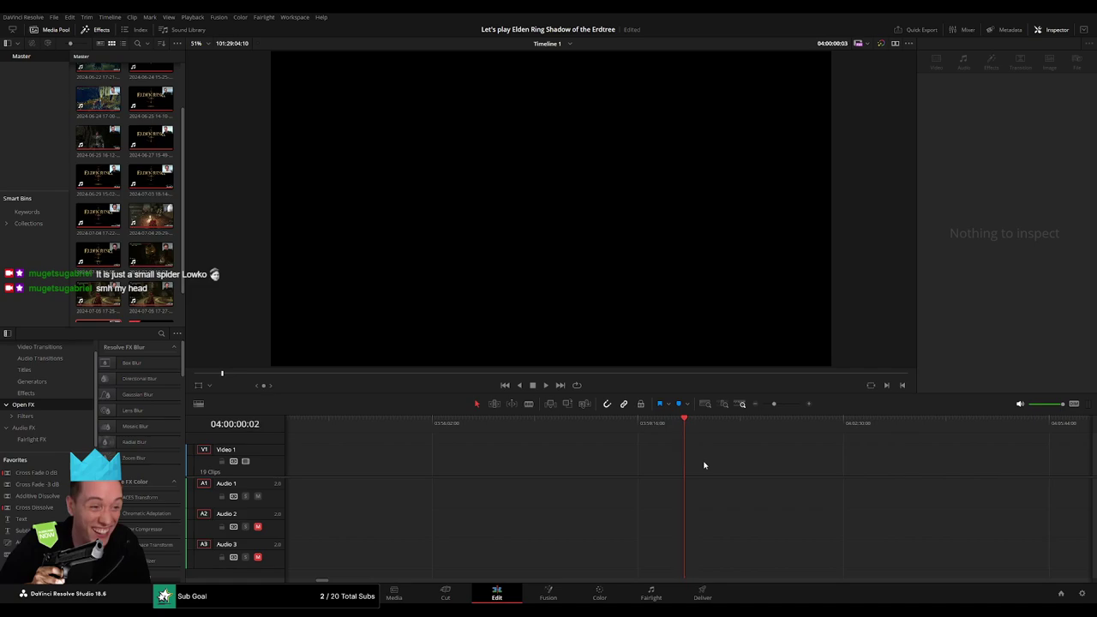
click(763, 404)
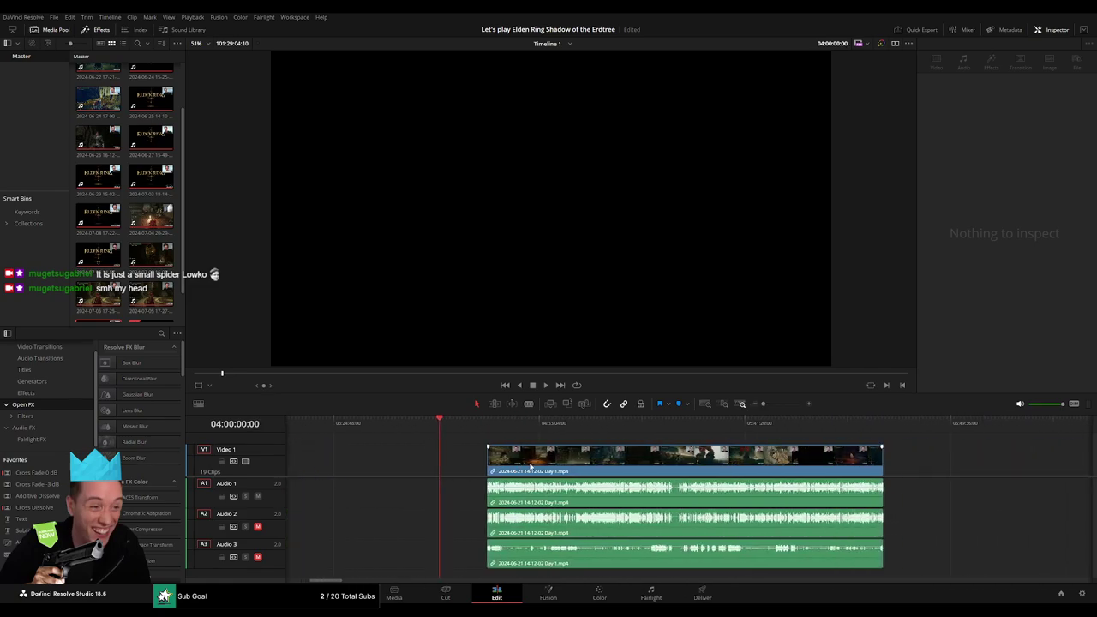
click(489, 467)
click(489, 443)
key(space)
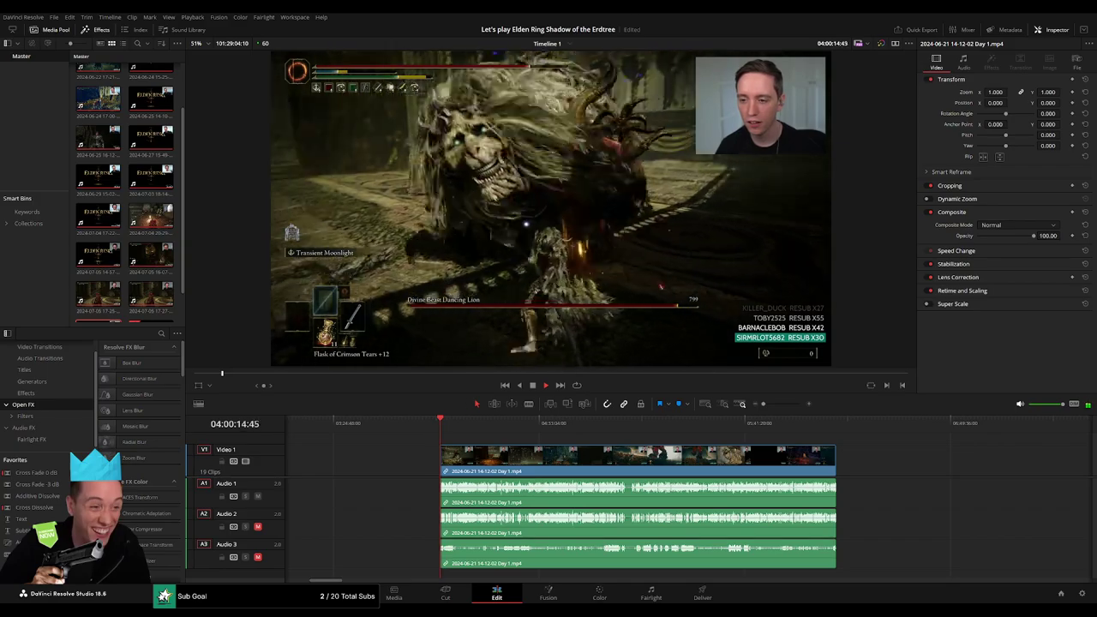
click(470, 423)
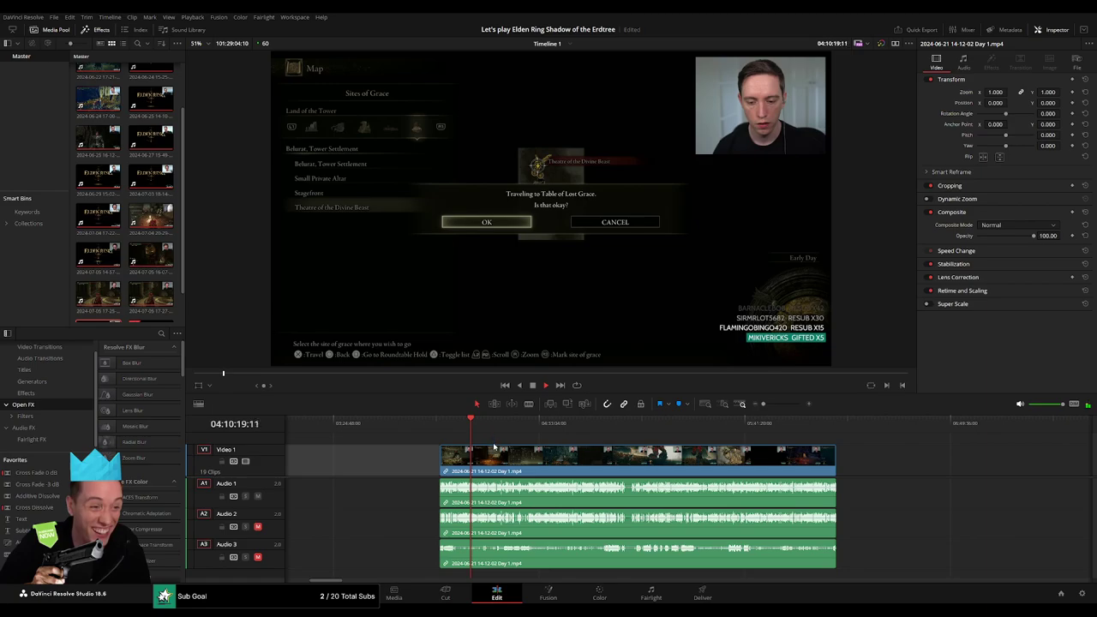
drag(476, 424, 595, 440)
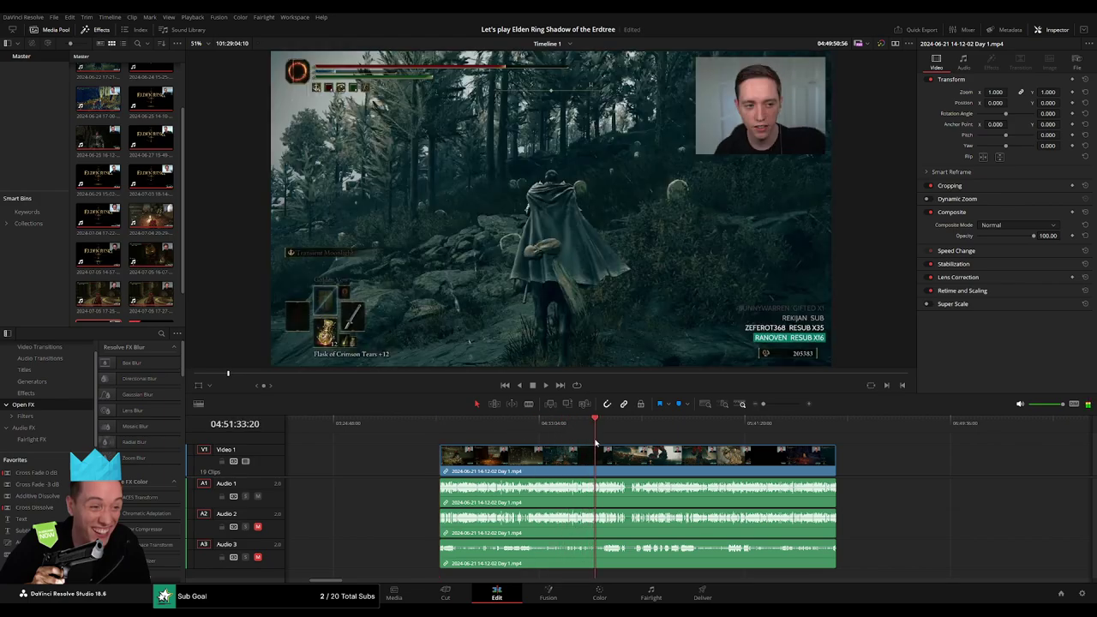
- Zoom in and park the playhead at 04:52:02:30, just past the ledge climb
scroll(686, 449, up, 5)
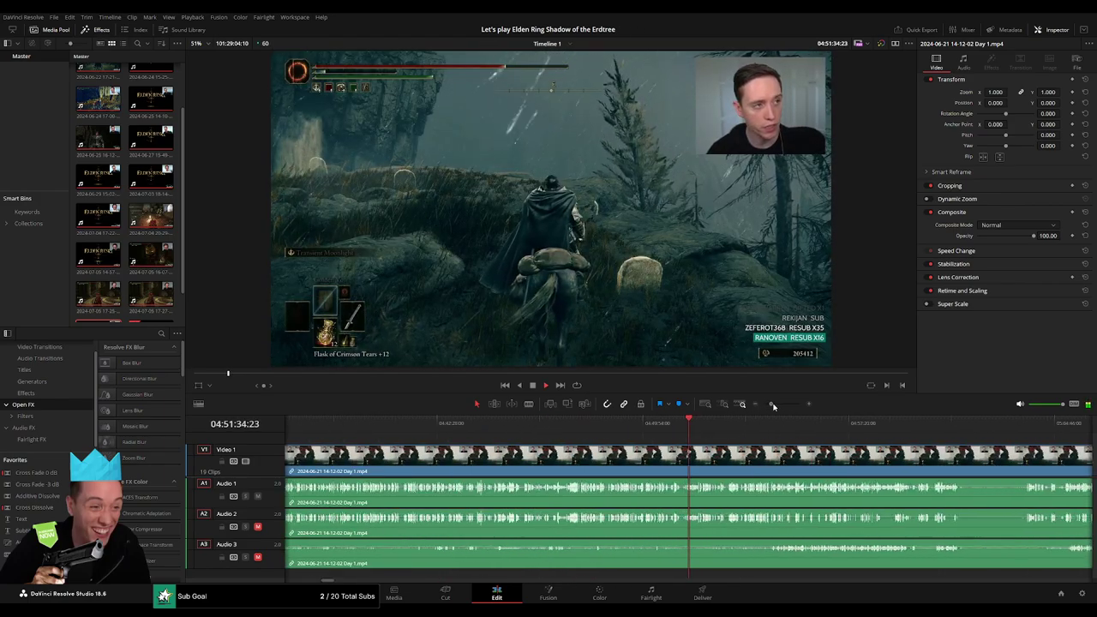
scroll(744, 449, right, 3)
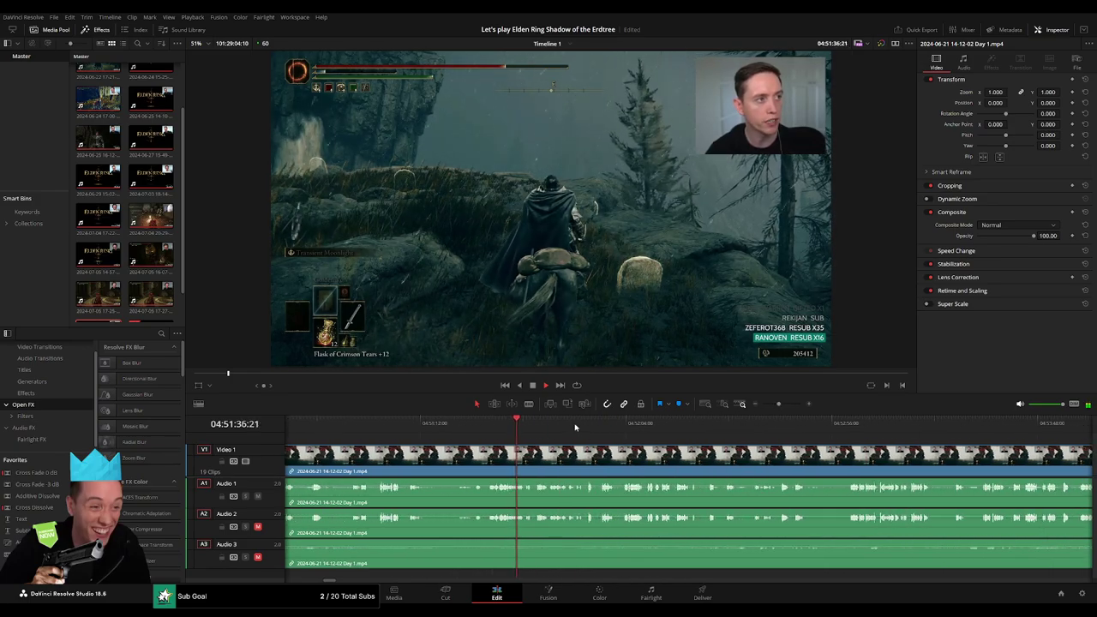
drag(515, 424, 613, 427)
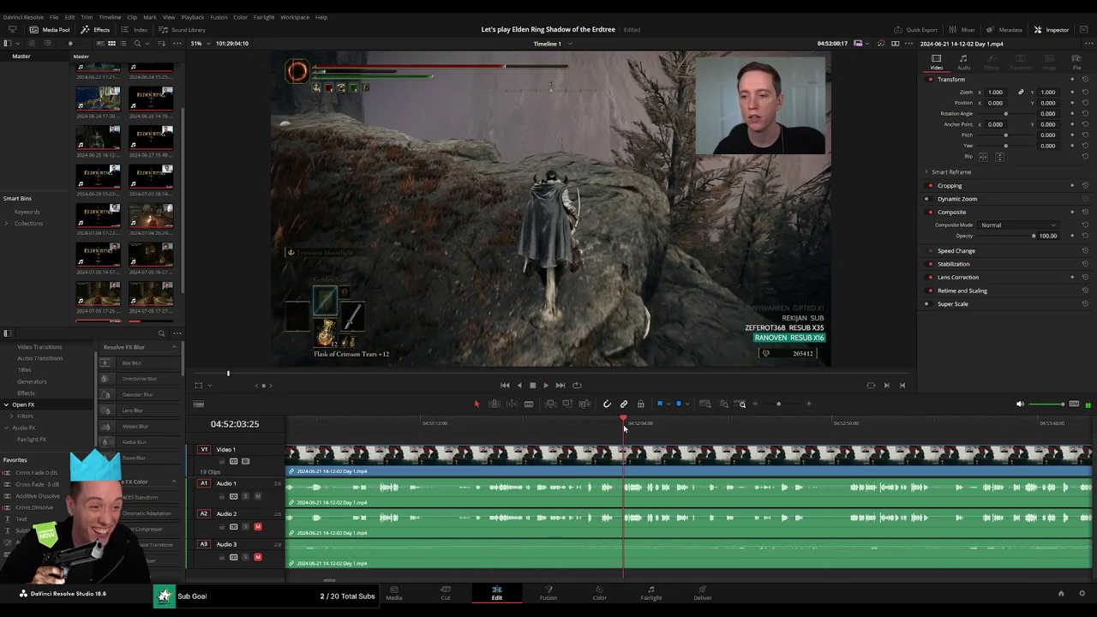
drag(778, 404, 787, 405)
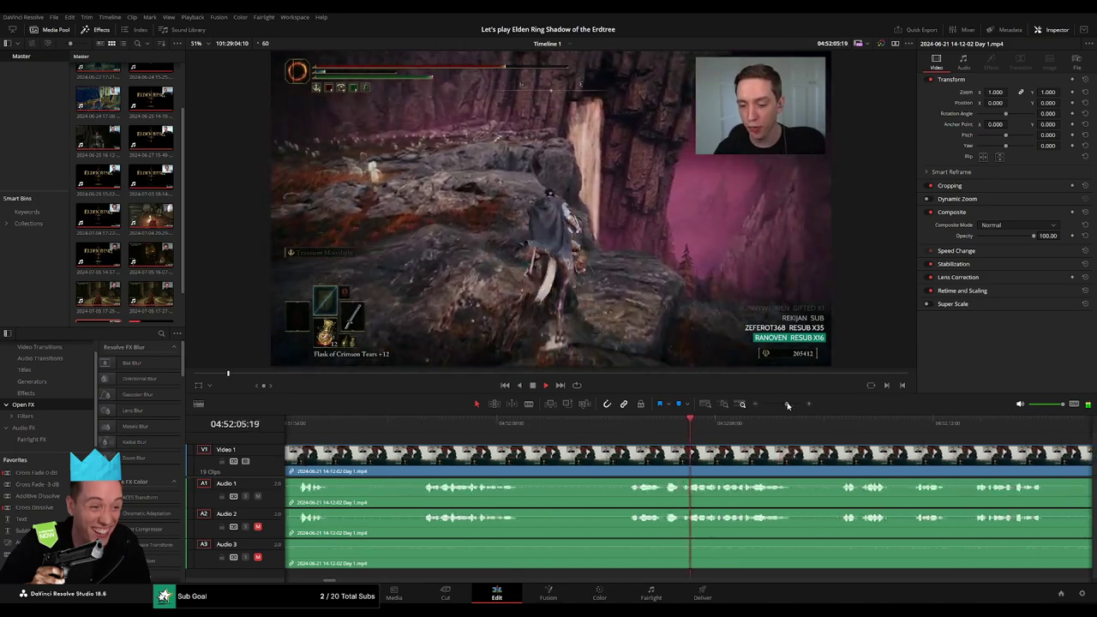
click(325, 424)
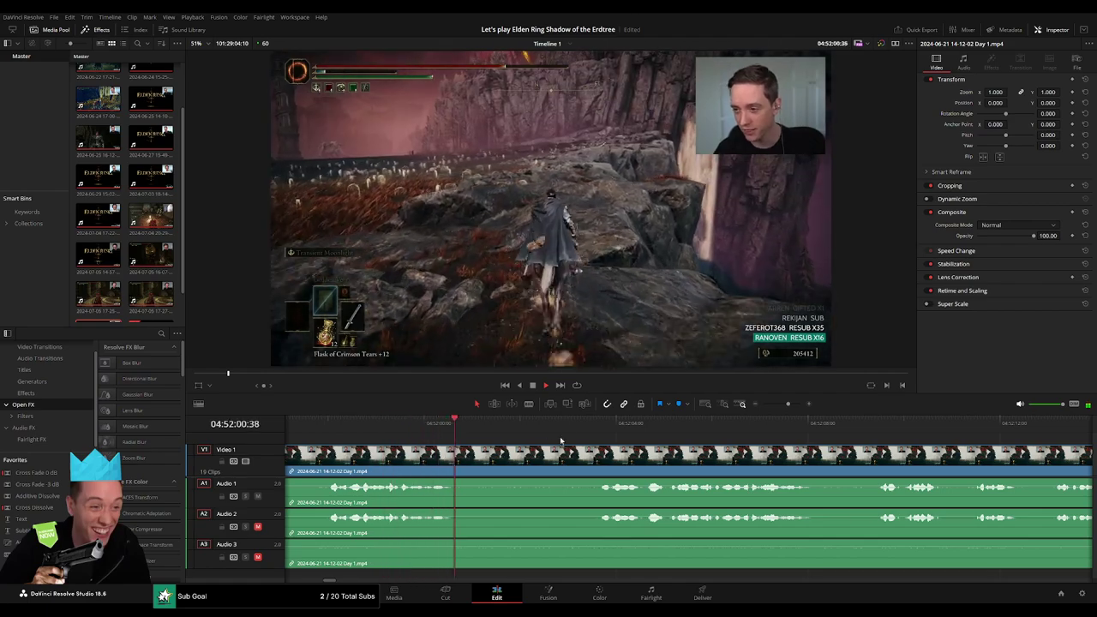
click(595, 425)
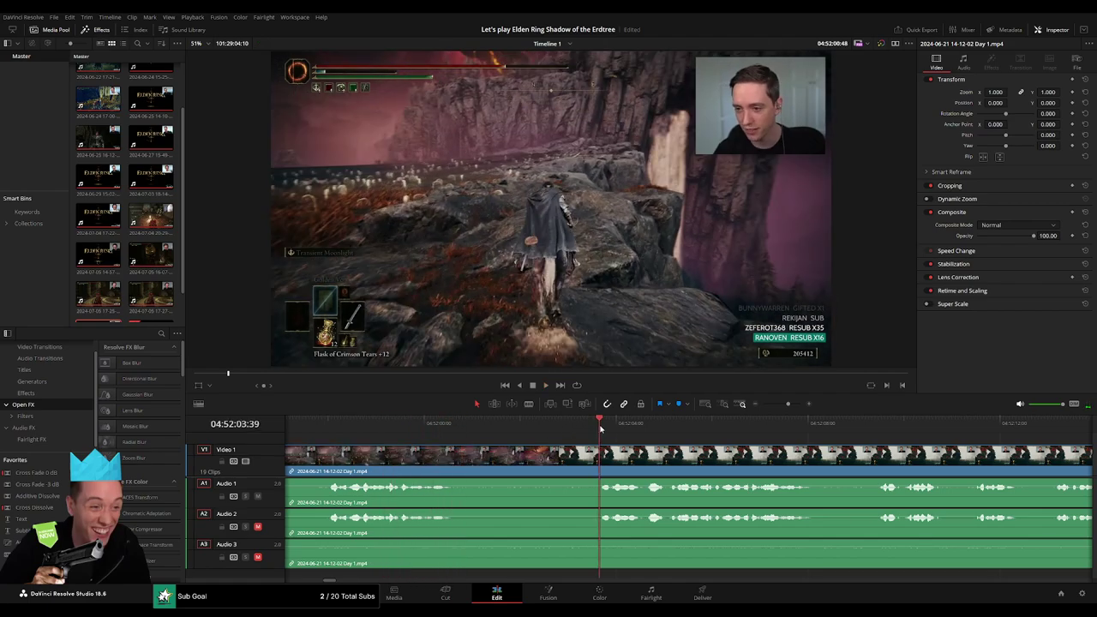
mouse_move(600, 429)
mouse_down()
mouse_move(544, 439)
mouse_move(591, 452)
mouse_up()
- Blade-cut all tracks at 04:52:02:30 and fade the audio into the new cut
key(b)
click(547, 463)
key(a)
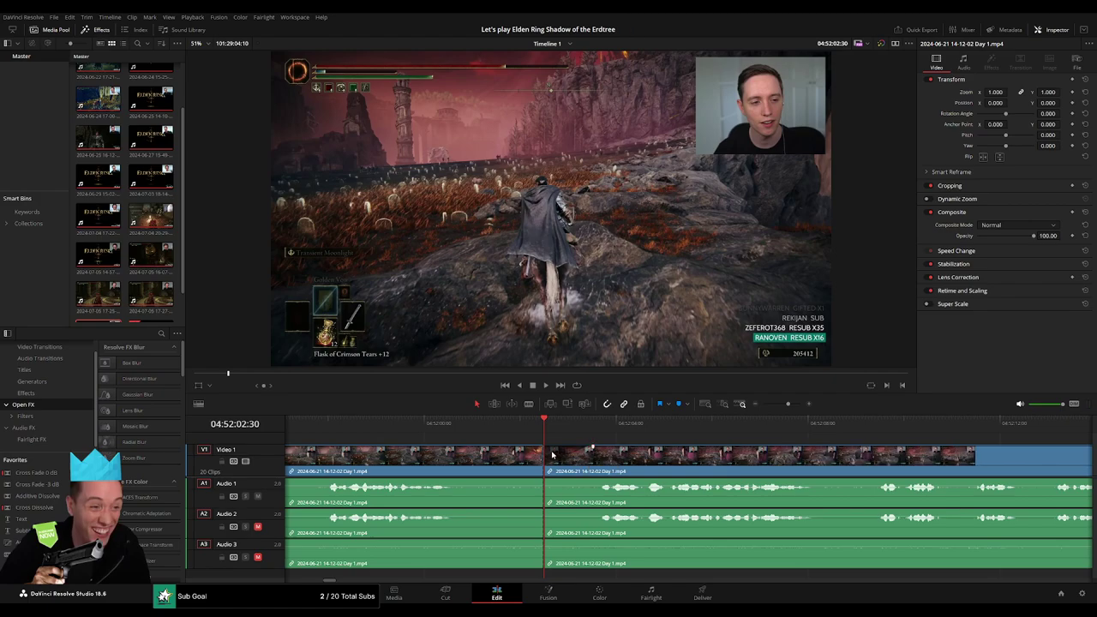
drag(591, 452, 495, 452)
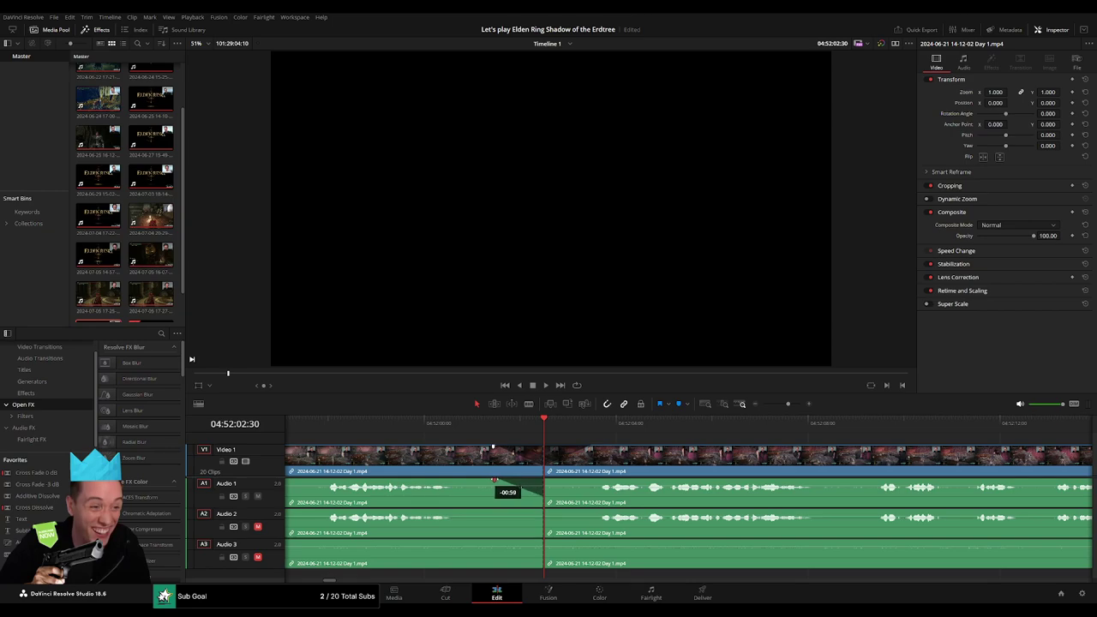
- Lengthen the audio fade-in, add the matching Audio 3 fade at 04:52:02:30, then zoom out
drag(548, 486, 595, 486)
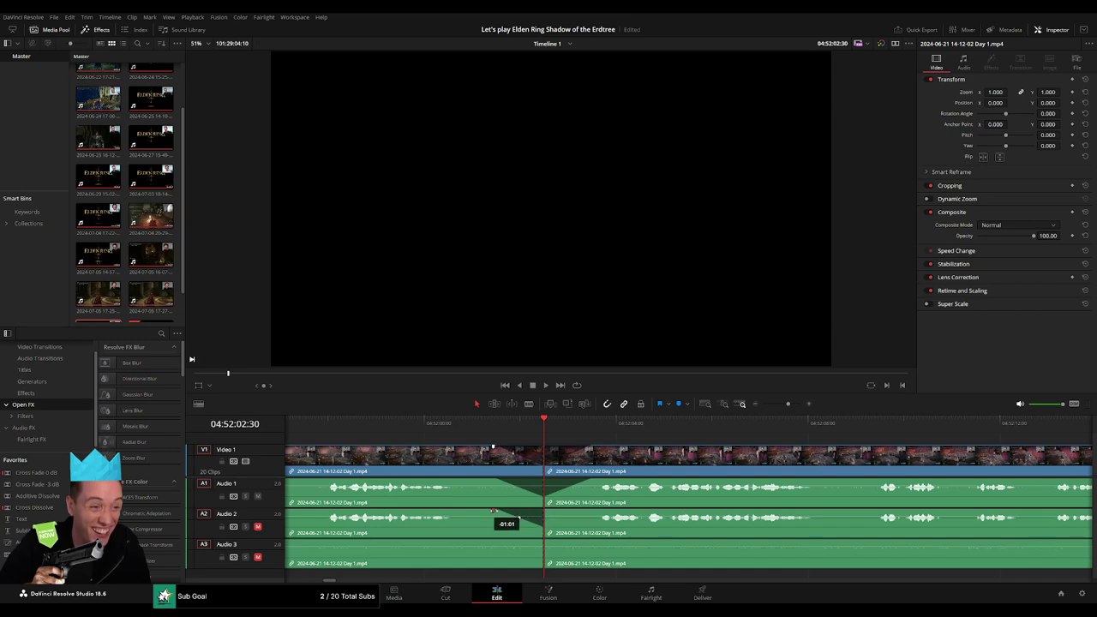
click(546, 511)
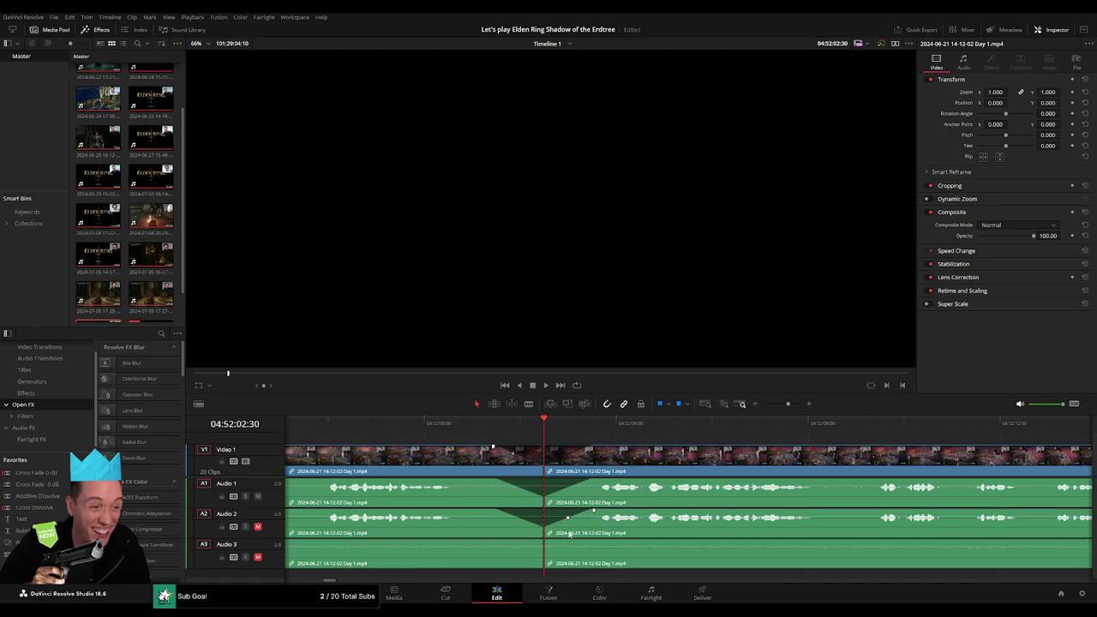
click(543, 541)
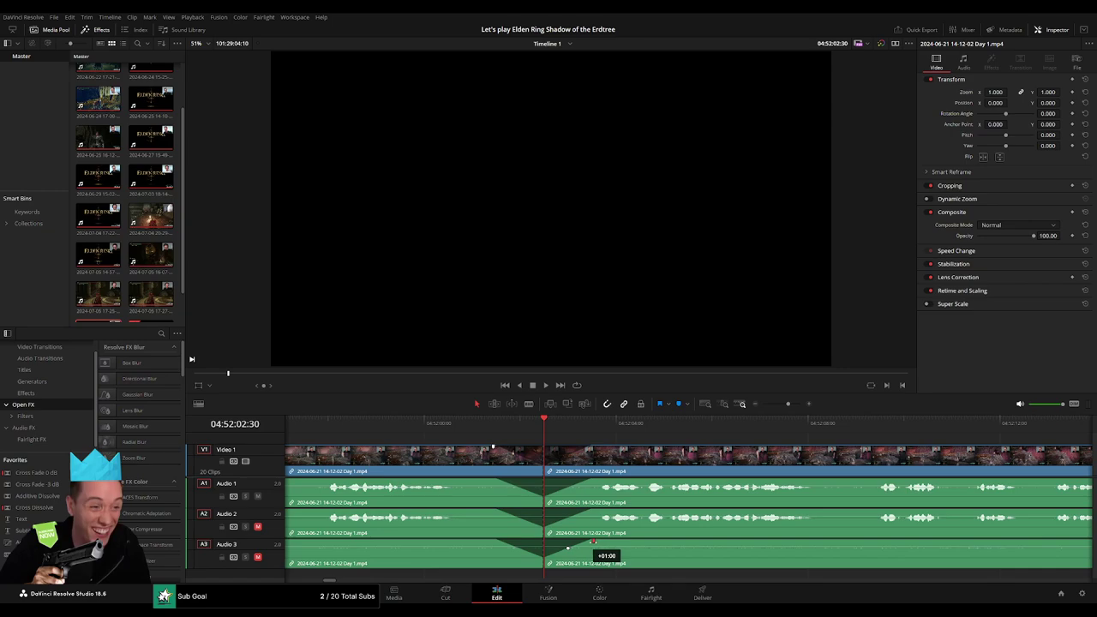
key(ctrl+minus)
key(ctrl+minus)
key(ctrl+minus)
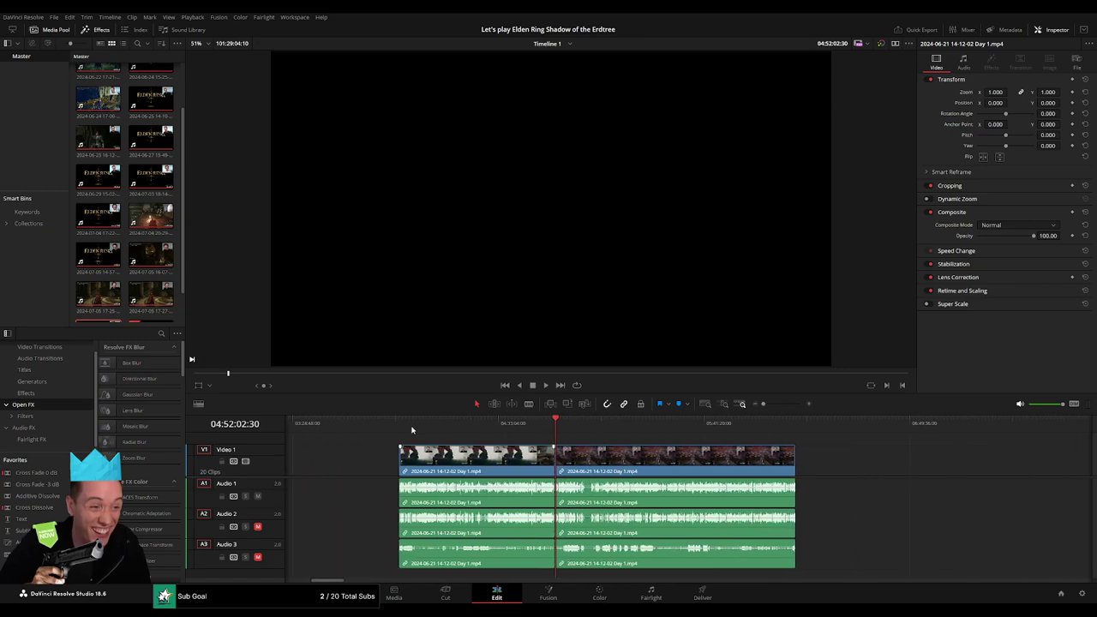
- Move the footage after the 04:52:02:30 cut to begin at 06:00:00:00 and play it
mouse_move(587, 445)
mouse_down()
mouse_move(505, 466)
mouse_move(699, 465)
mouse_up()
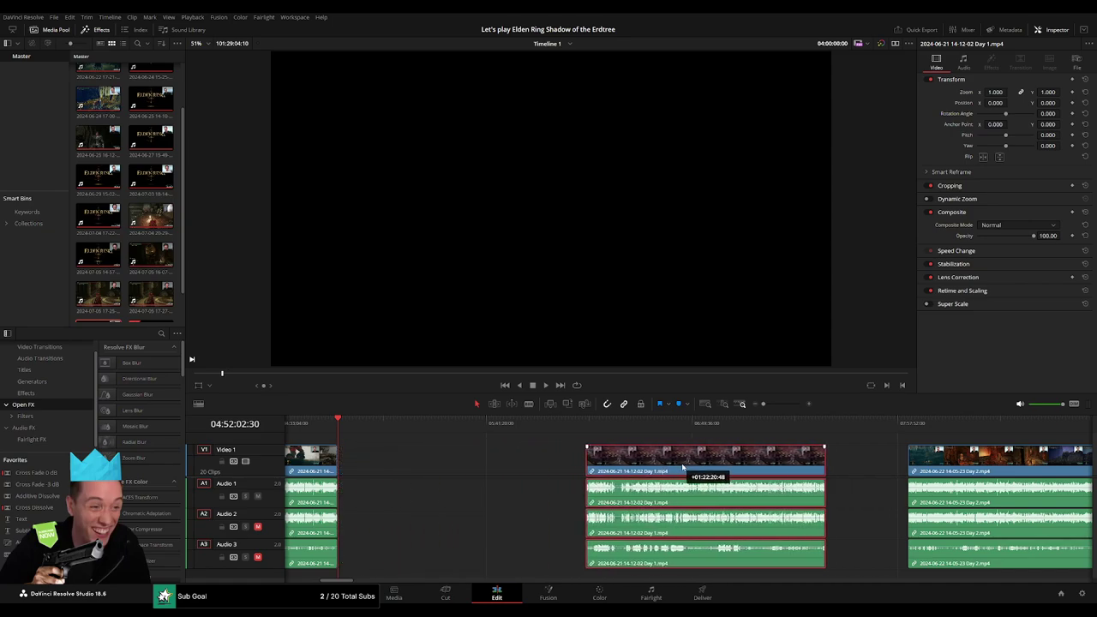
click(431, 463)
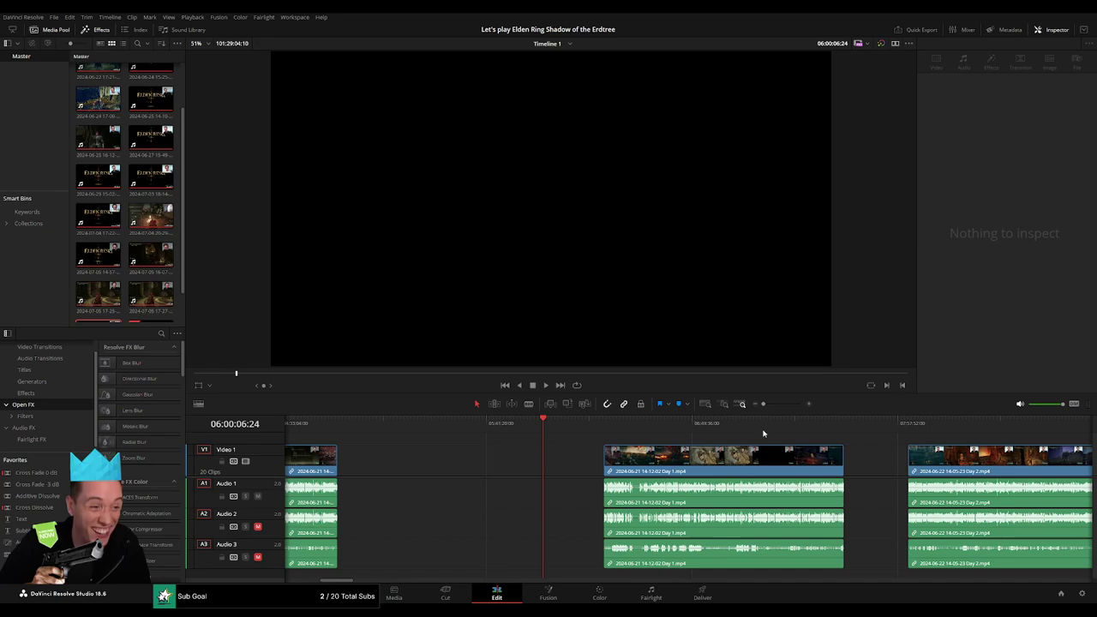
drag(763, 404, 780, 406)
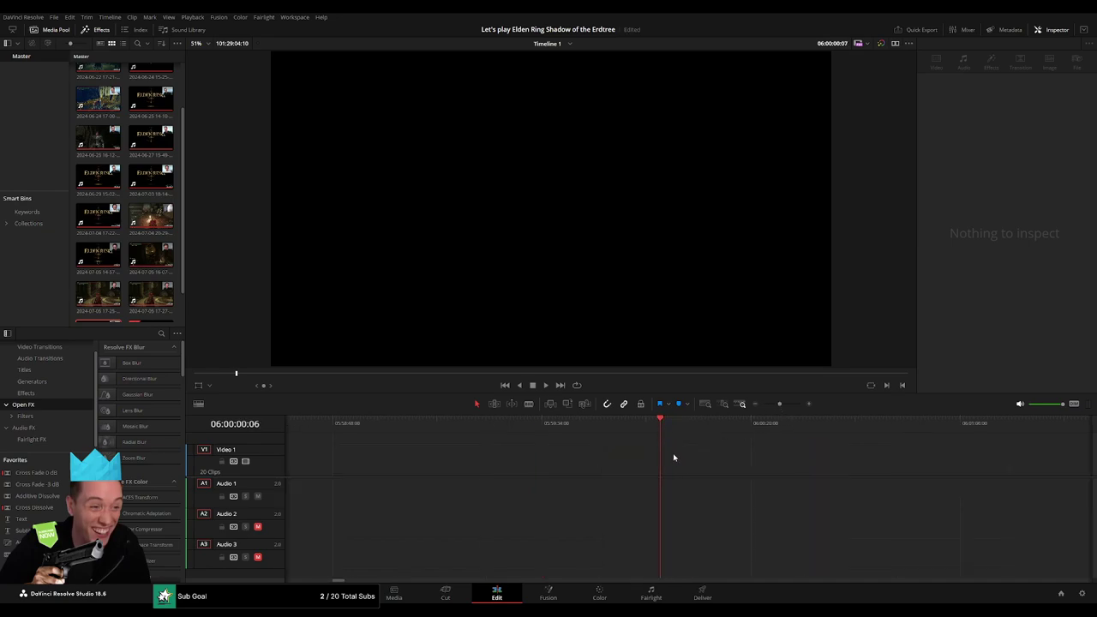
drag(771, 403, 763, 404)
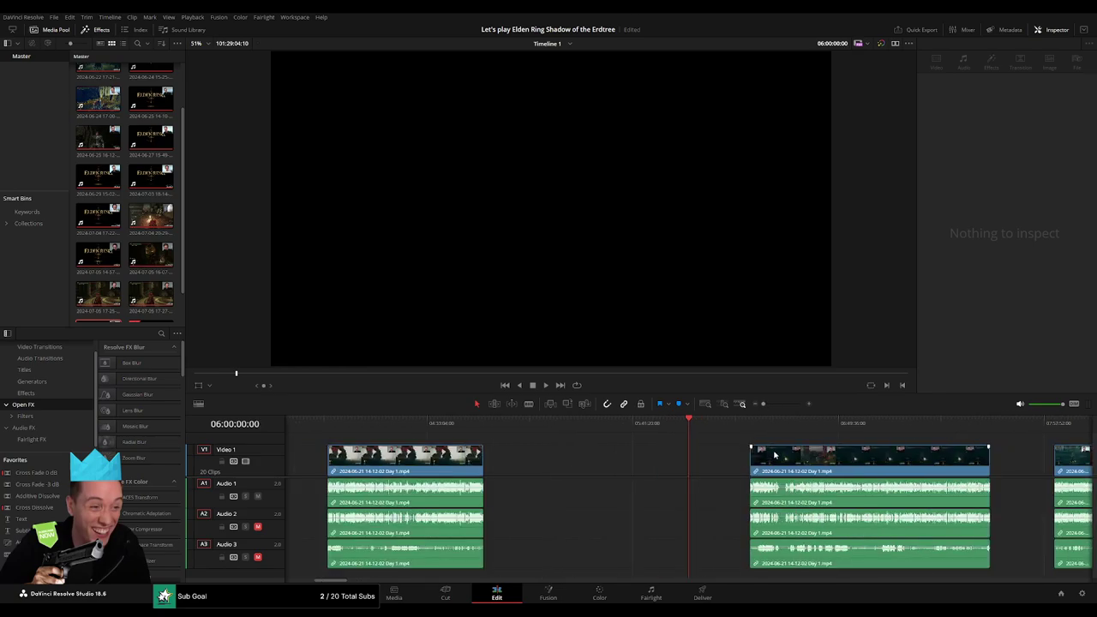
drag(777, 459, 719, 458)
key(space)
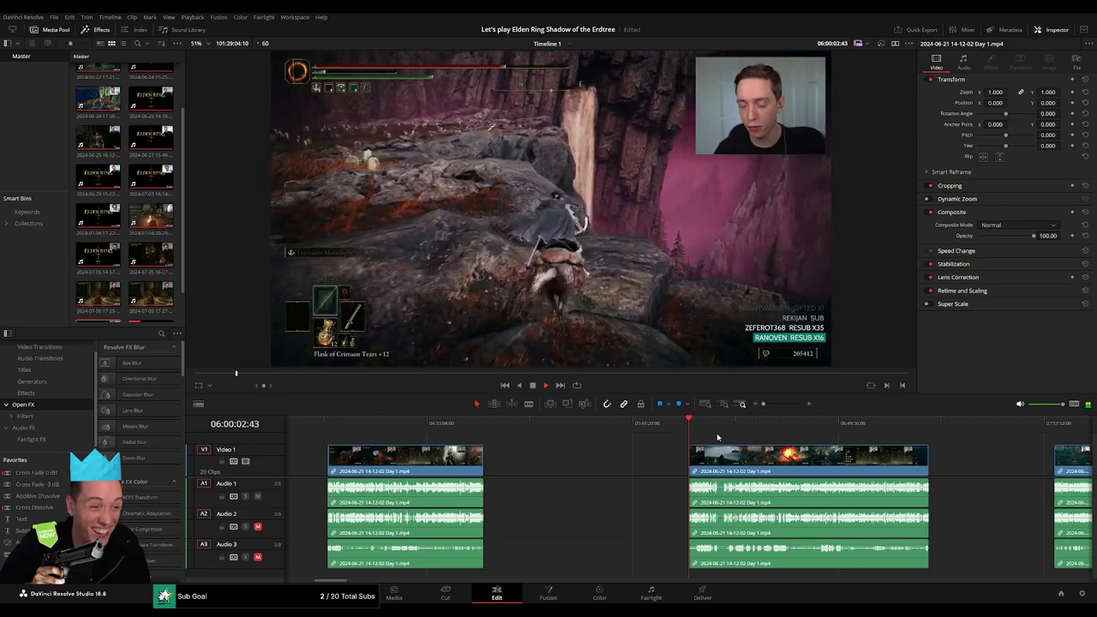
- Zoom into the final Day 1 clip and scrub to about 06:09:26 to check the cut point
drag(763, 404, 771, 409)
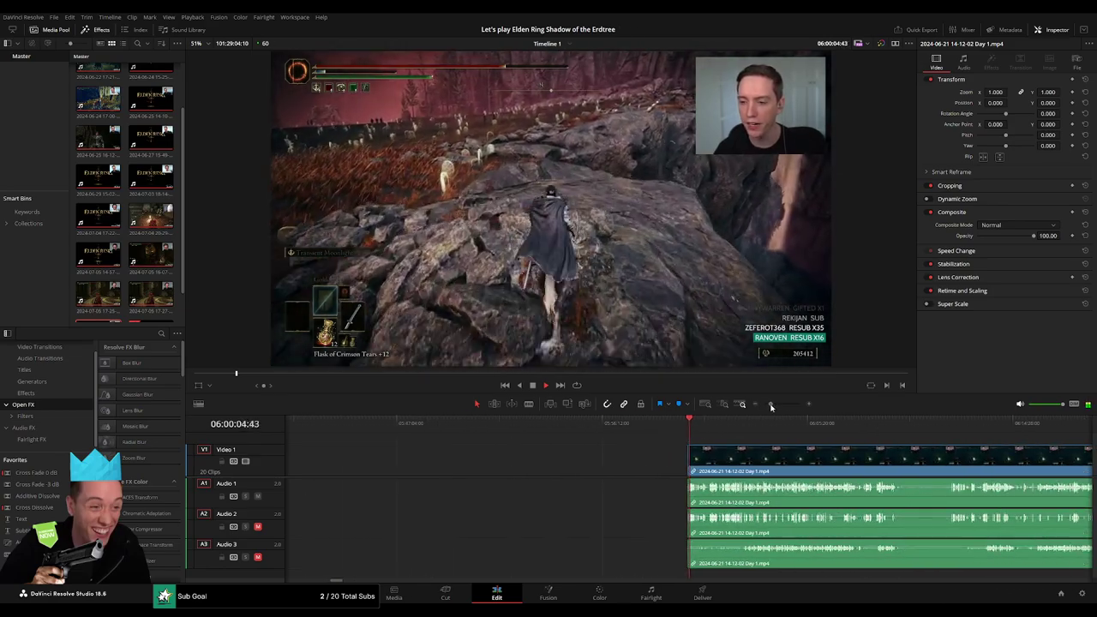
scroll(729, 446, right, 5)
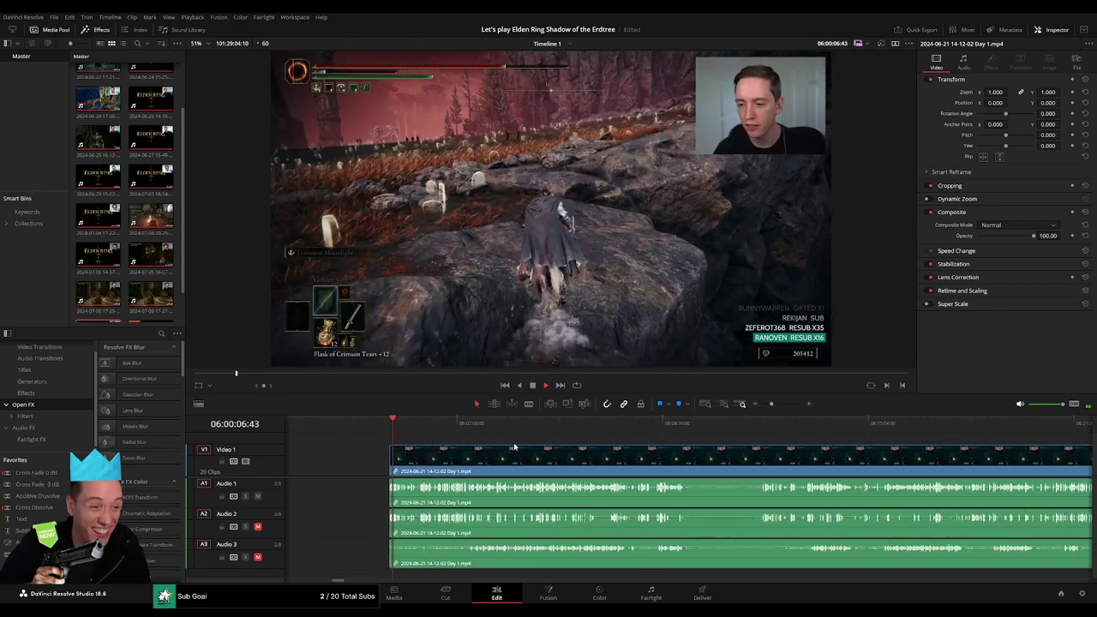
click(642, 422)
click(676, 446)
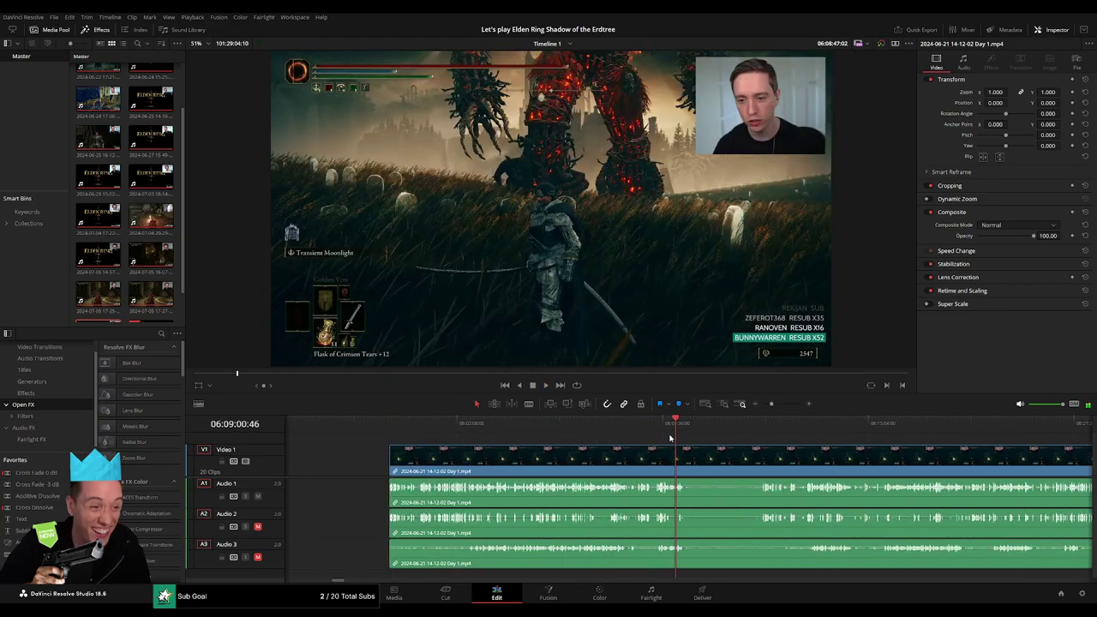
scroll(720, 435, up, 2)
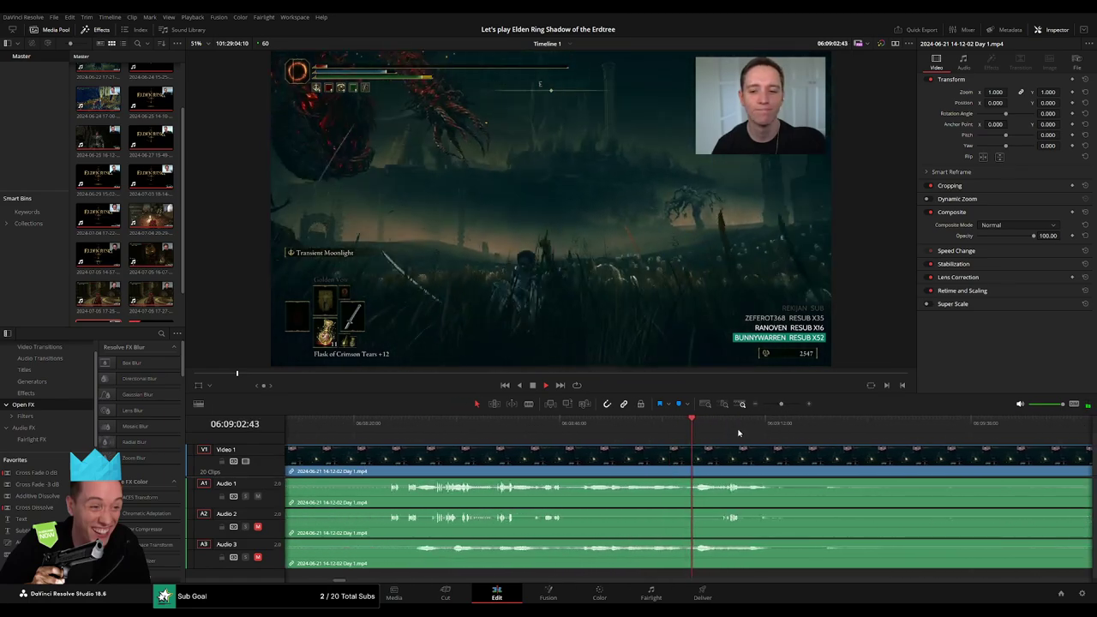
click(750, 431)
scroll(600, 433, right, 5)
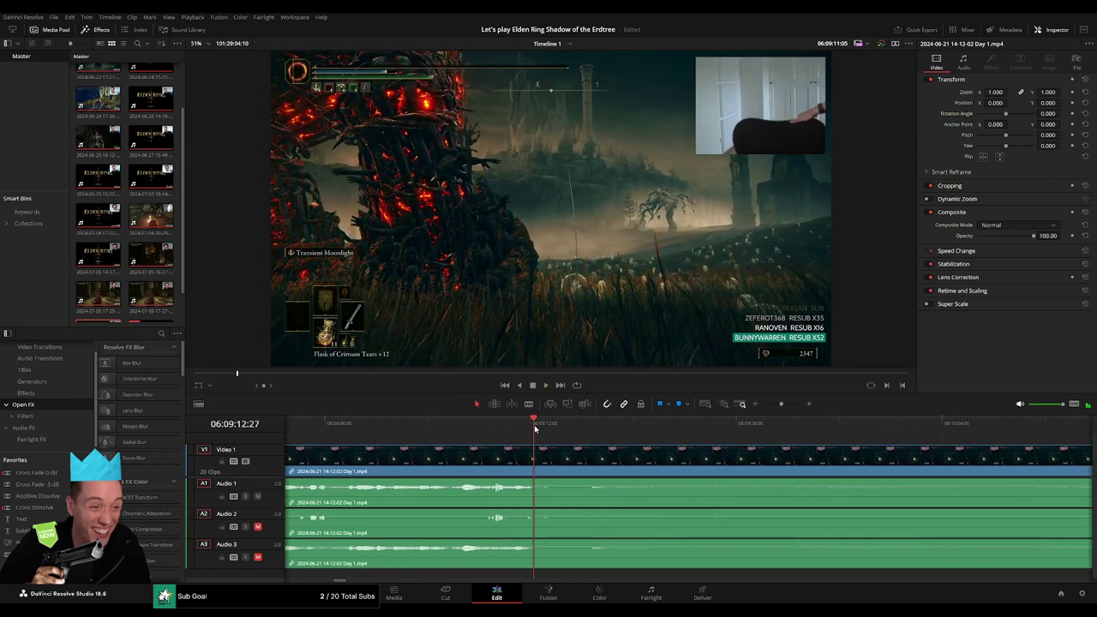
drag(534, 429, 582, 433)
key(space)
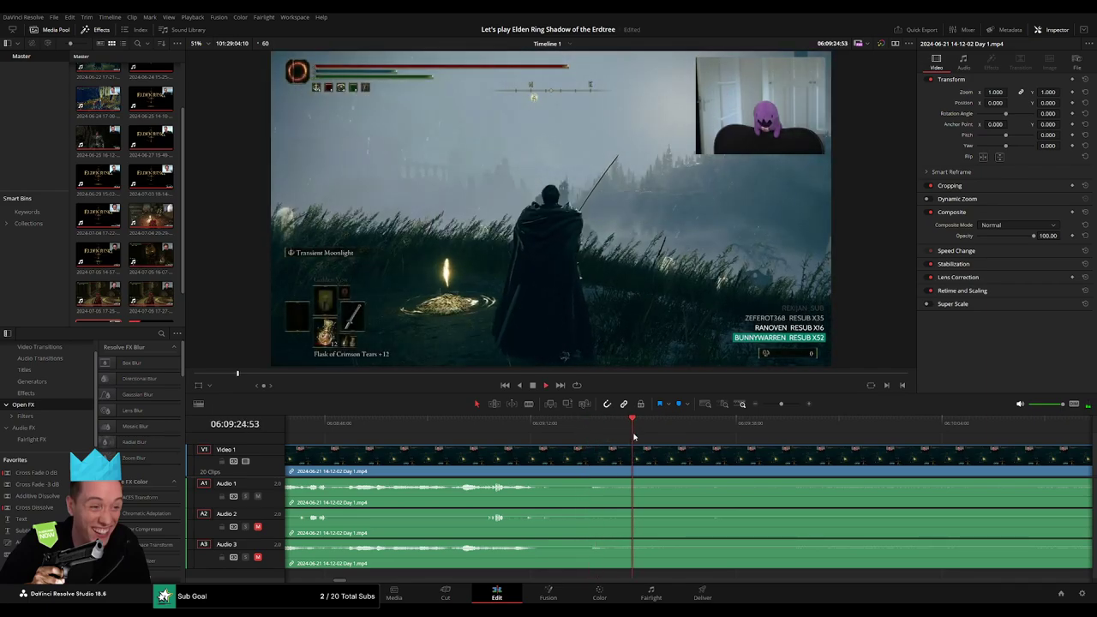
- Blade the Day 1 clip at 06:09:26 and again at 06:11:44
key(b)
click(649, 465)
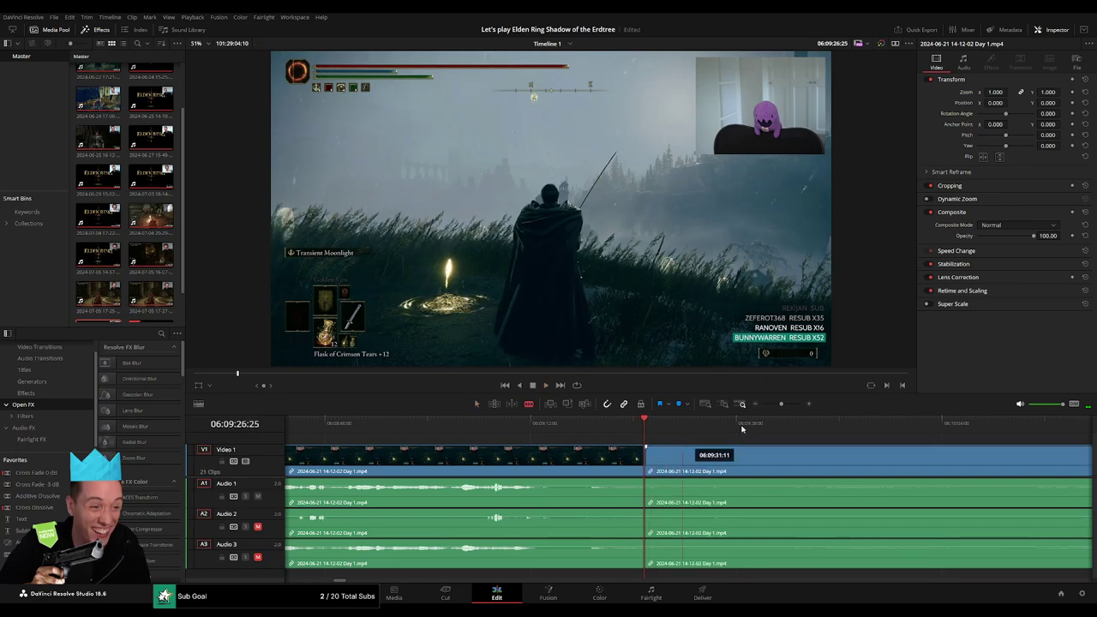
scroll(741, 433, down, 2)
scroll(741, 433, down, 2)
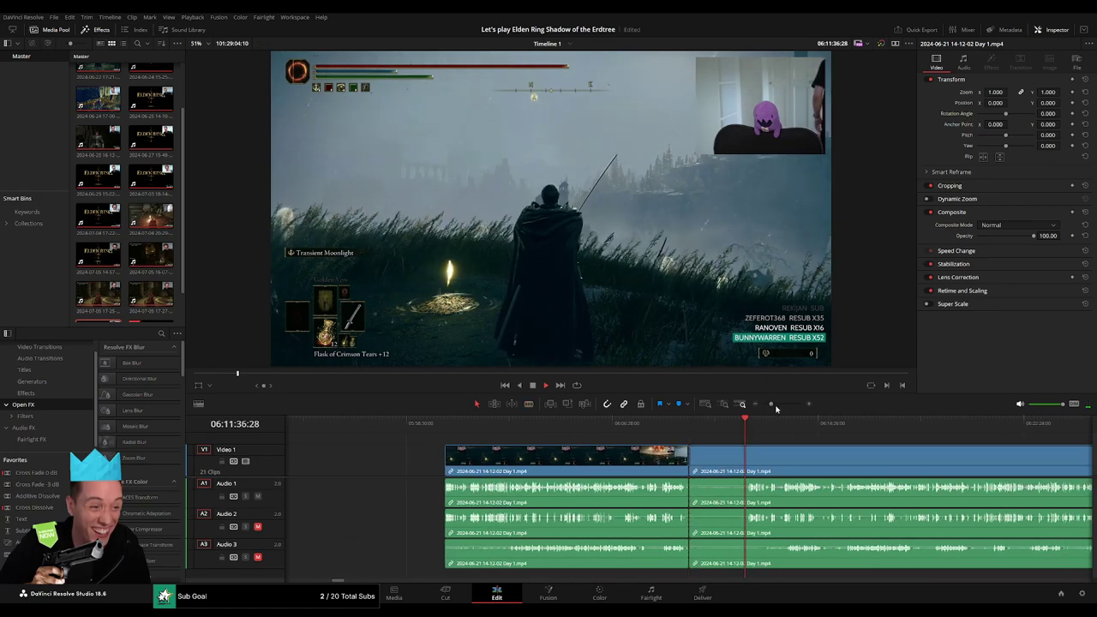
scroll(745, 431, up, 4)
drag(691, 428, 721, 427)
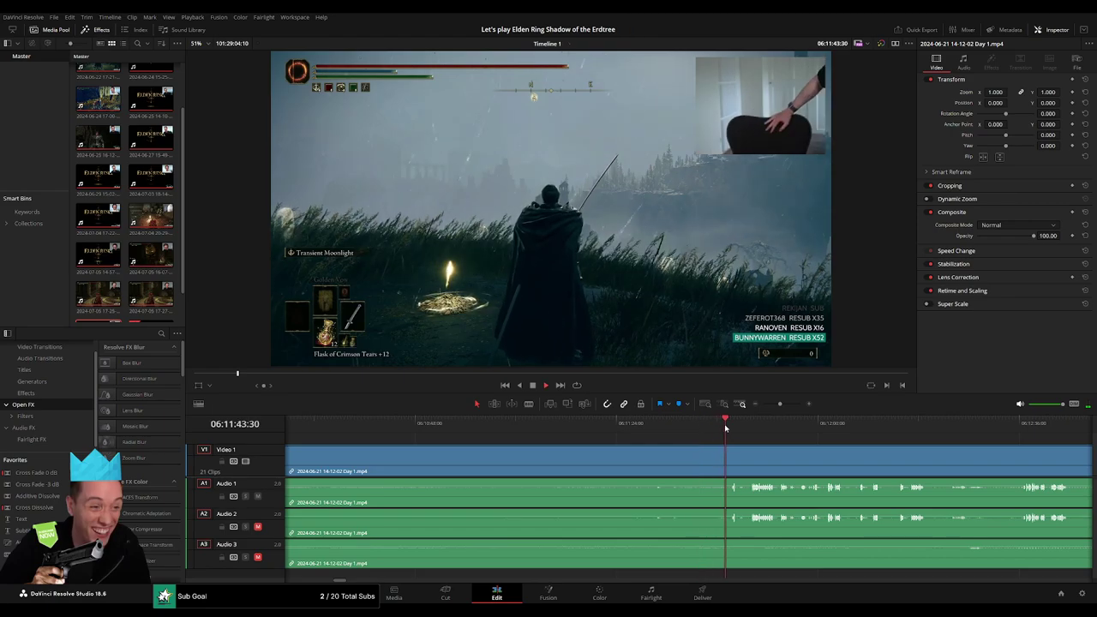
key(b)
click(729, 459)
- Delete the middle piece between the cuts and pull the following clips left to close the gap
key(a)
click(703, 454)
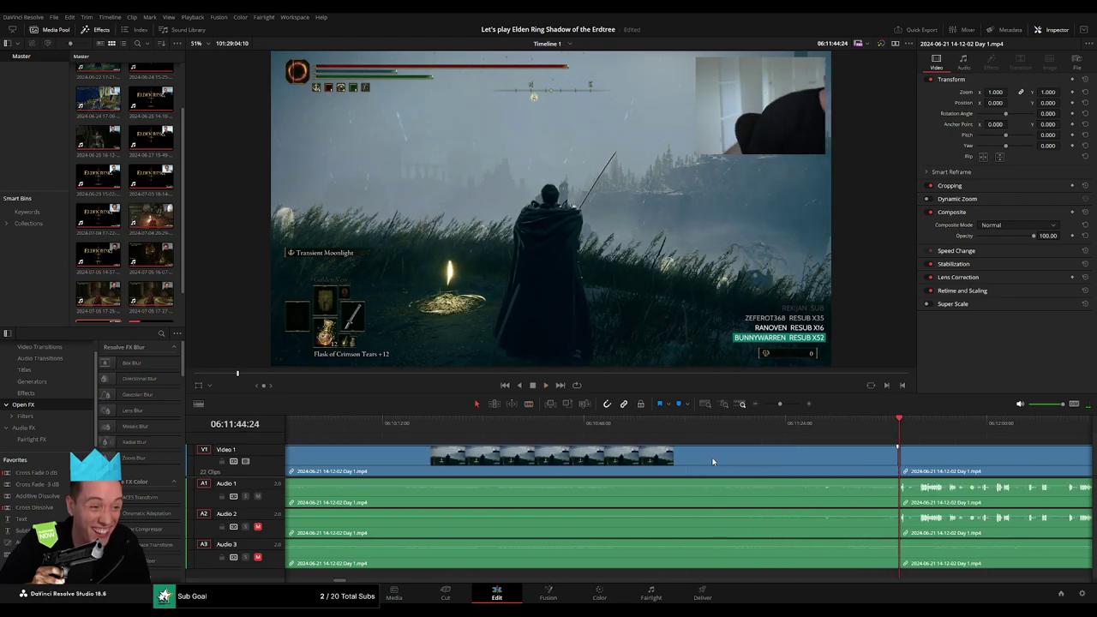
drag(780, 403, 773, 405)
key(BackSpace)
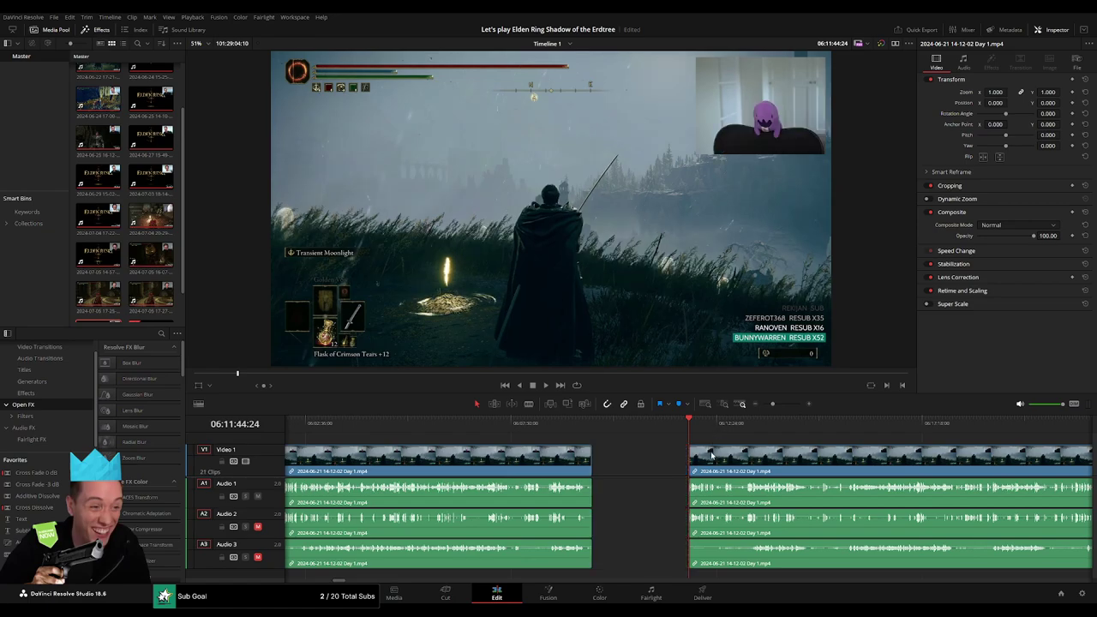
drag(716, 454, 622, 454)
- Play back across the new join, then zoom out to see the whole timeline
click(591, 454)
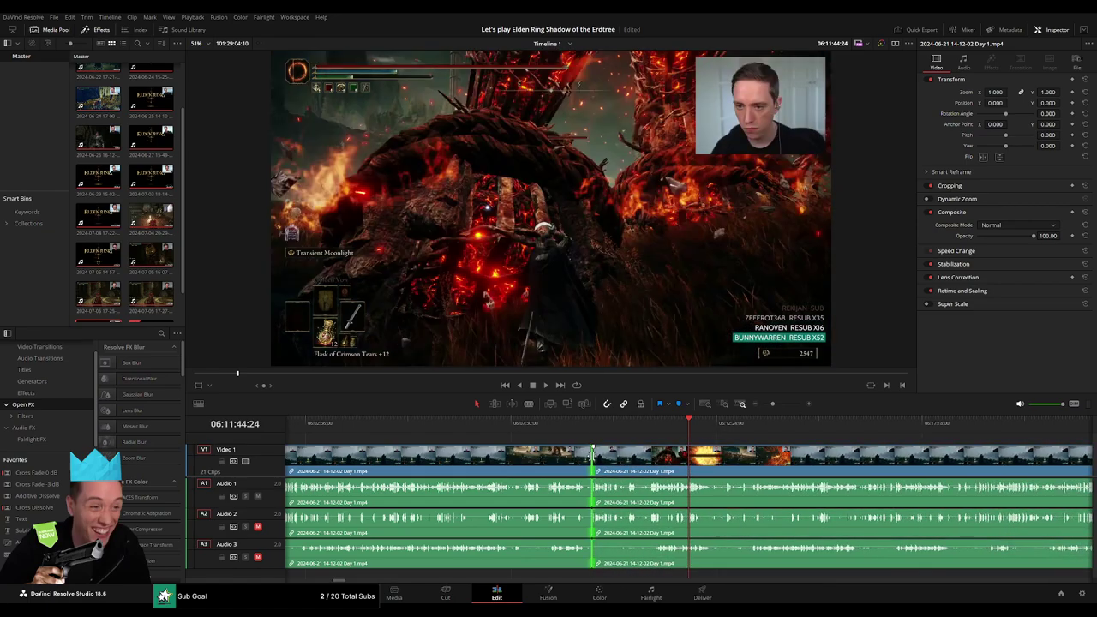
click(590, 423)
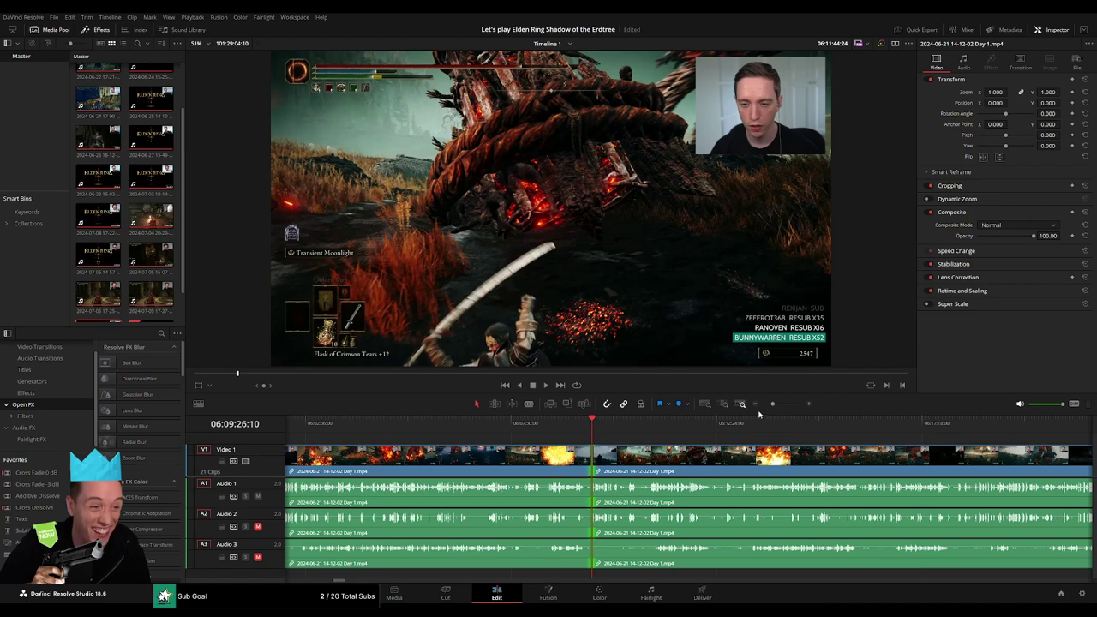
scroll(683, 423, up, 5)
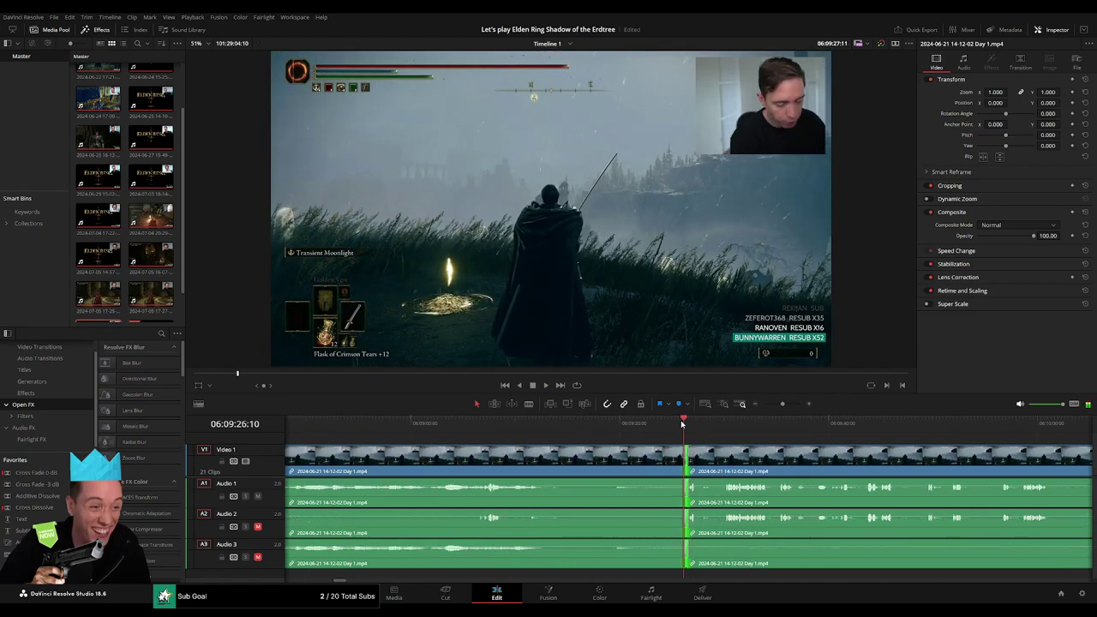
key(space)
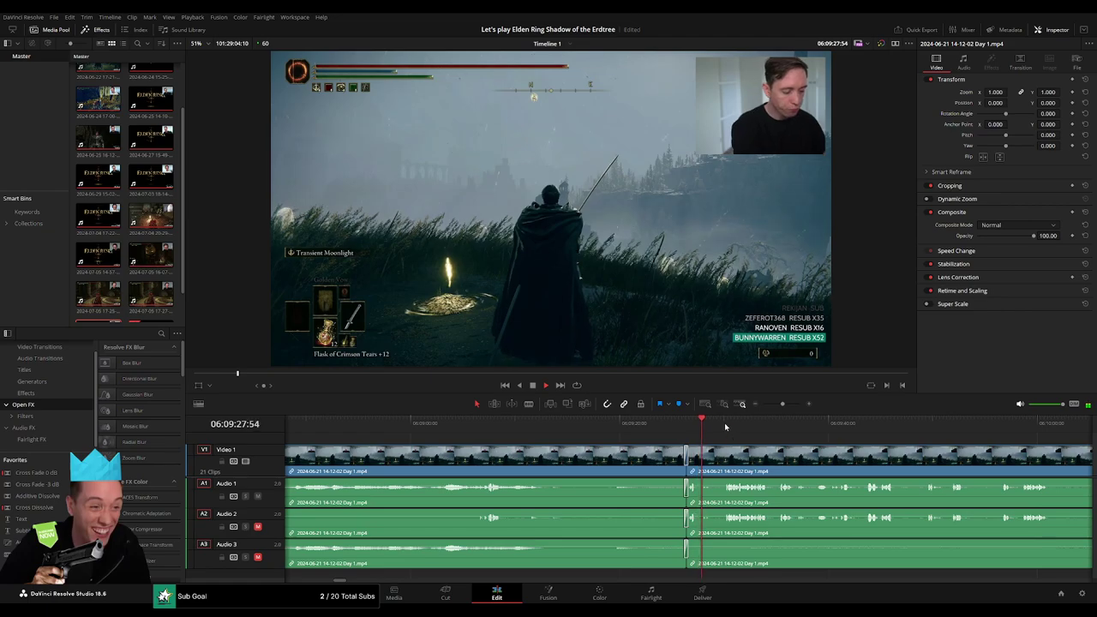
drag(782, 404, 762, 404)
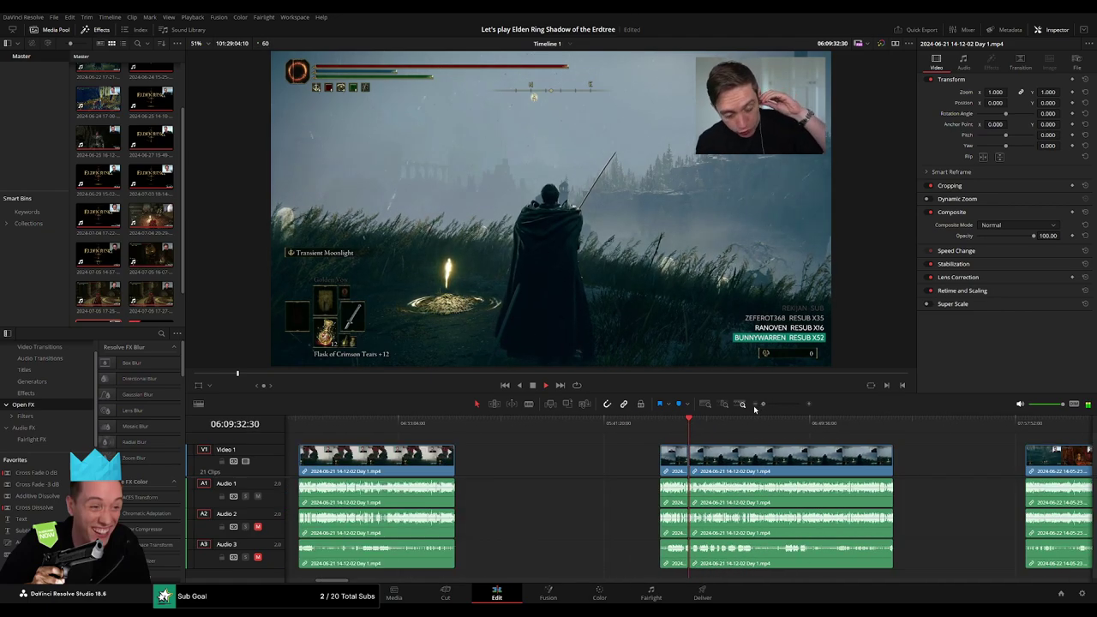
- Scrub and play through the Day 1 footage to find the next cut point
click(423, 424)
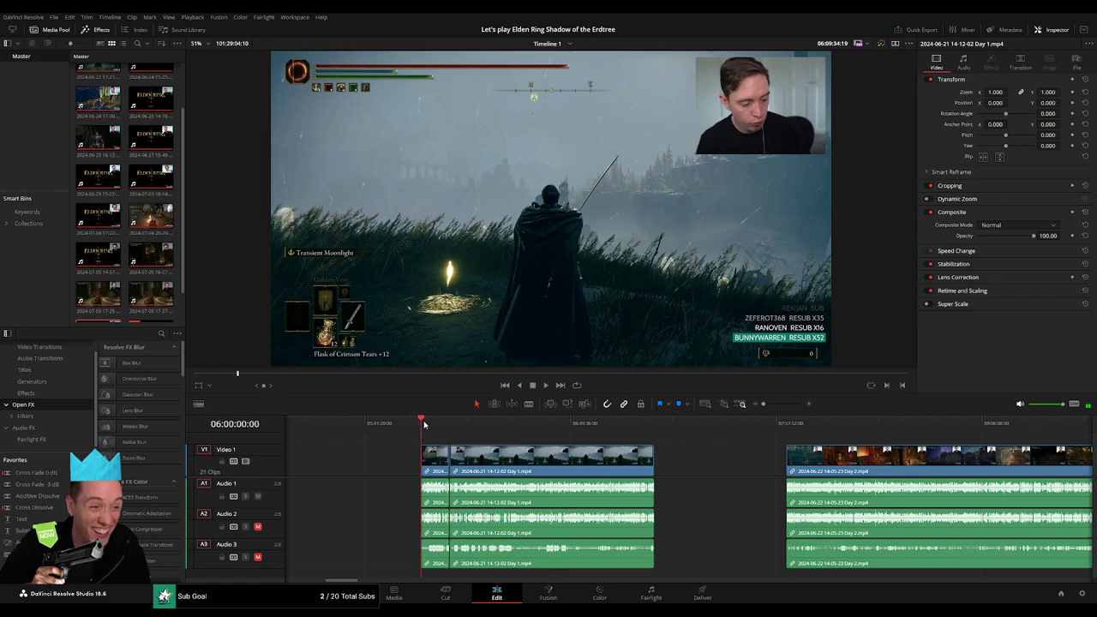
drag(424, 424, 577, 440)
key(space)
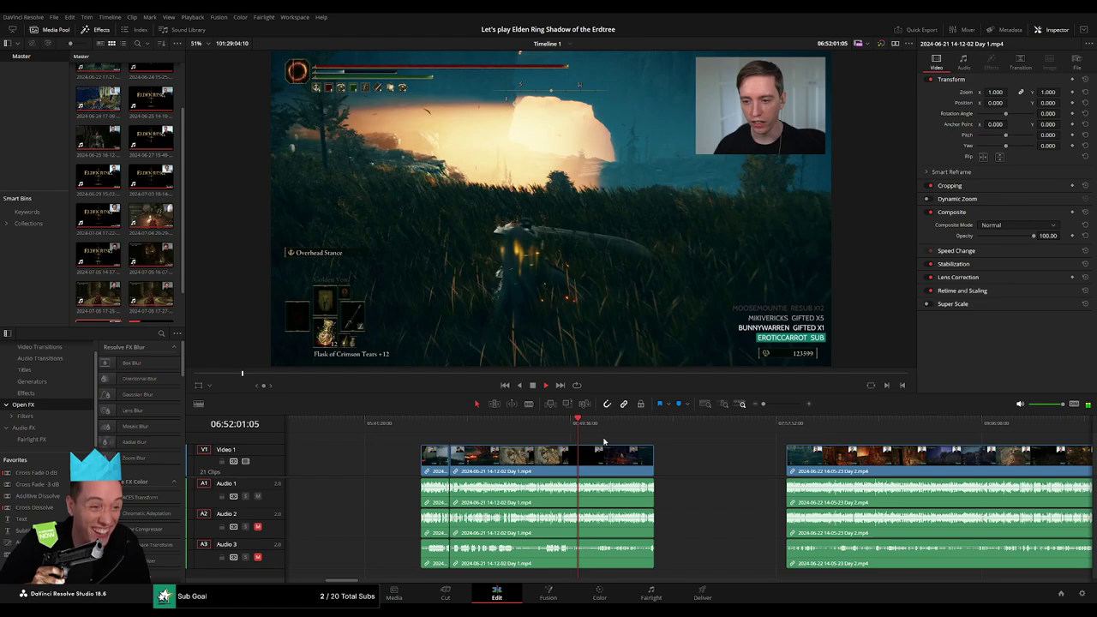
scroll(603, 441, up, 3)
click(585, 423)
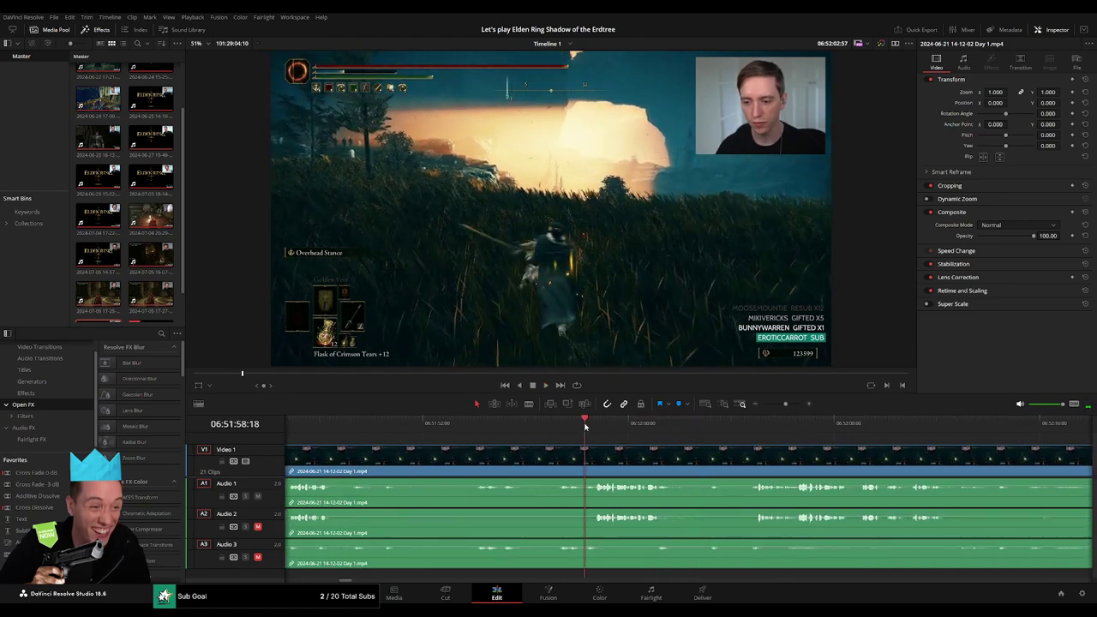
key(space)
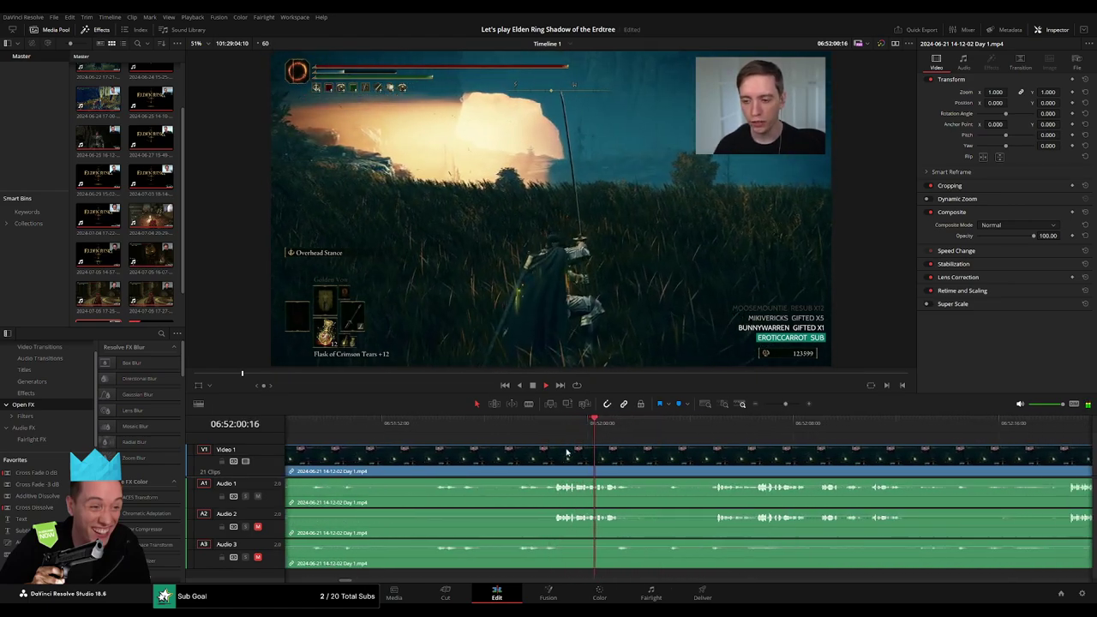
- Split the Day 1 clip on all tracks at 06:52:04:00, where gameplay resumes
click(621, 425)
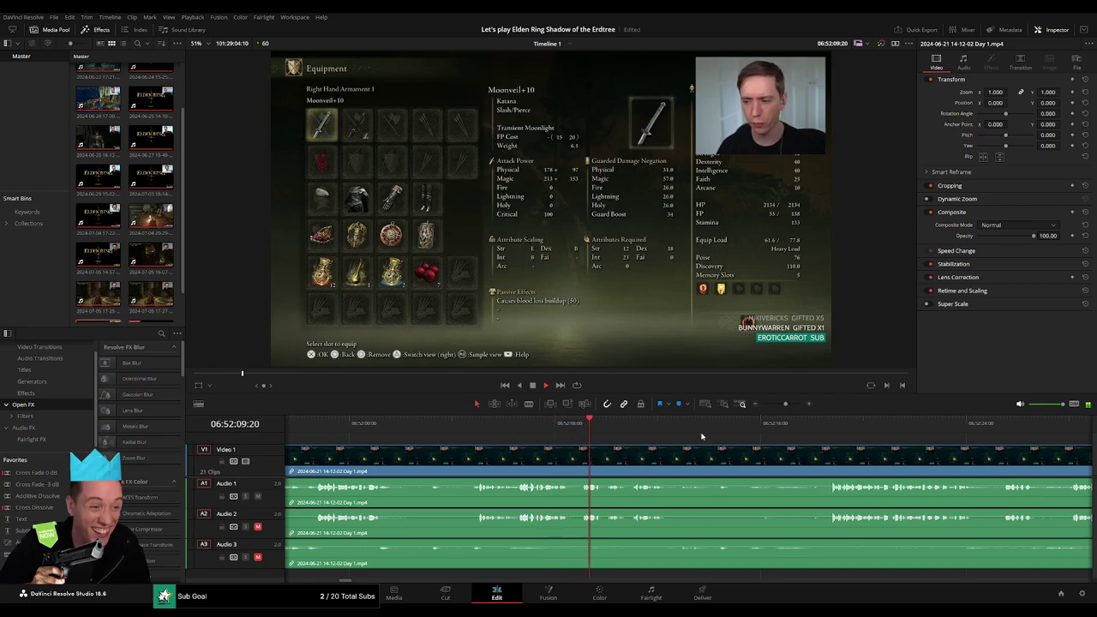
click(825, 425)
key(space)
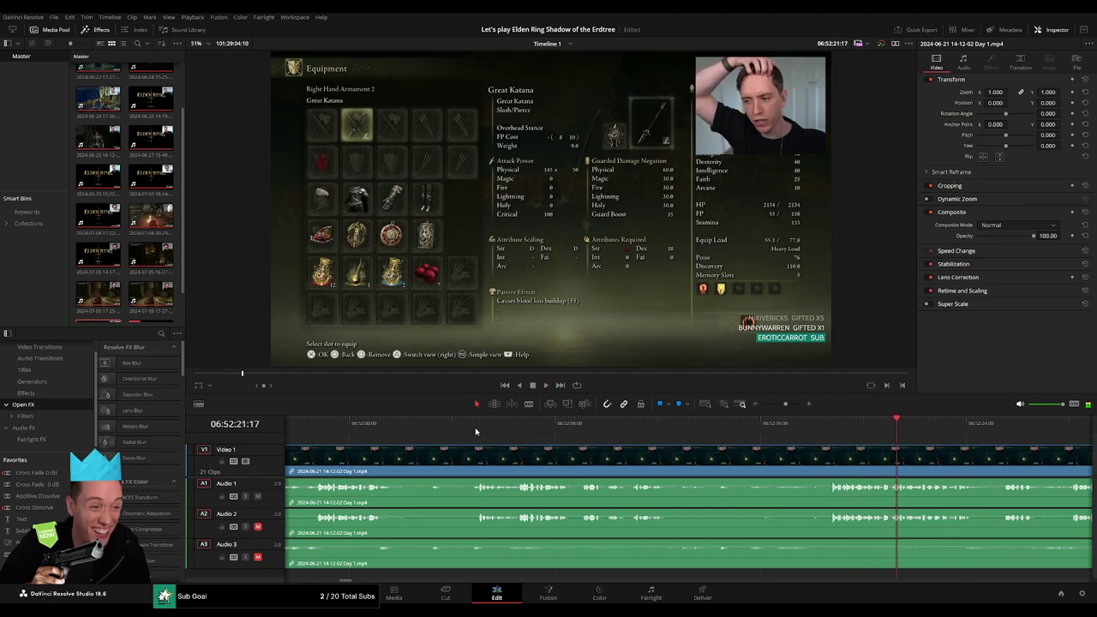
mouse_move(471, 427)
mouse_down()
mouse_move(454, 434)
mouse_move(477, 449)
mouse_up()
key(ctrl+backslash)
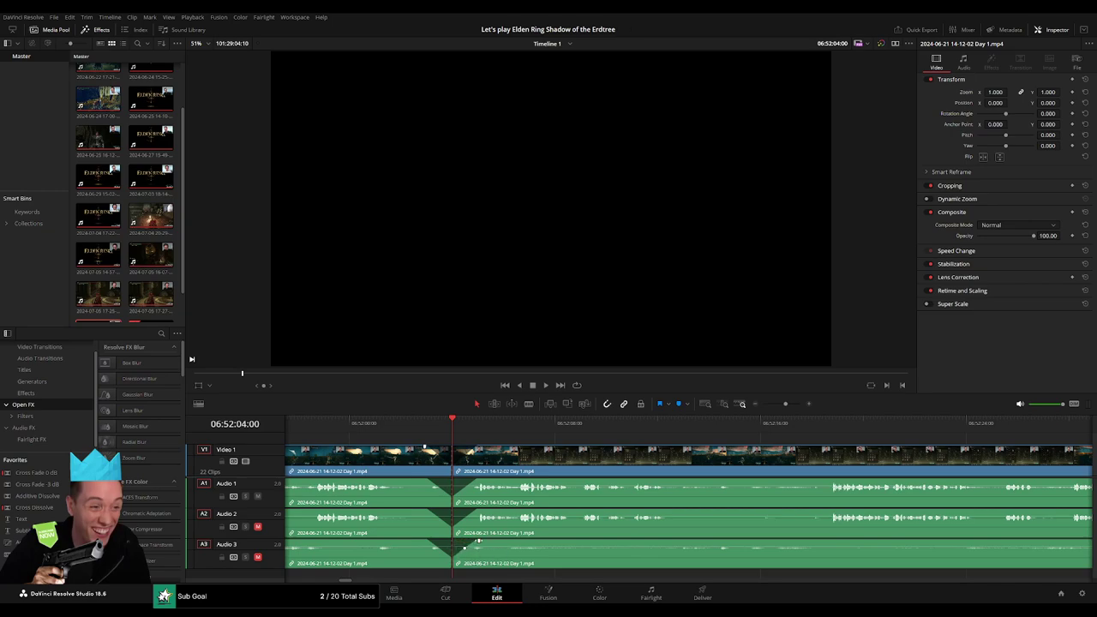
- Drag the trimmed Day 1 clip against Day 2 and select both clips together
click(762, 408)
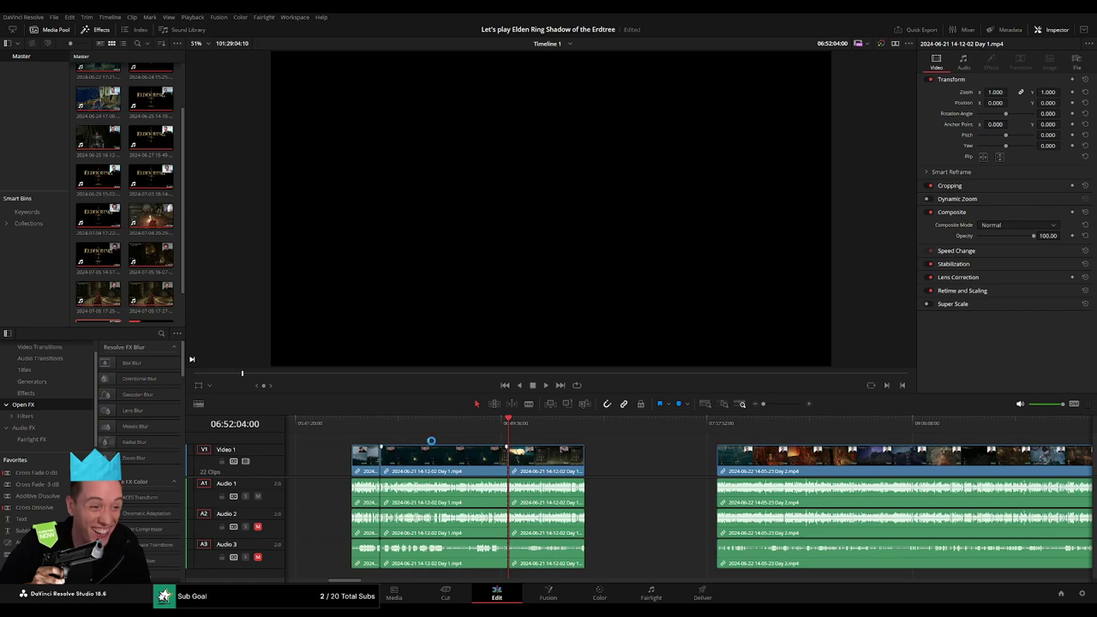
scroll(542, 442, right, 5)
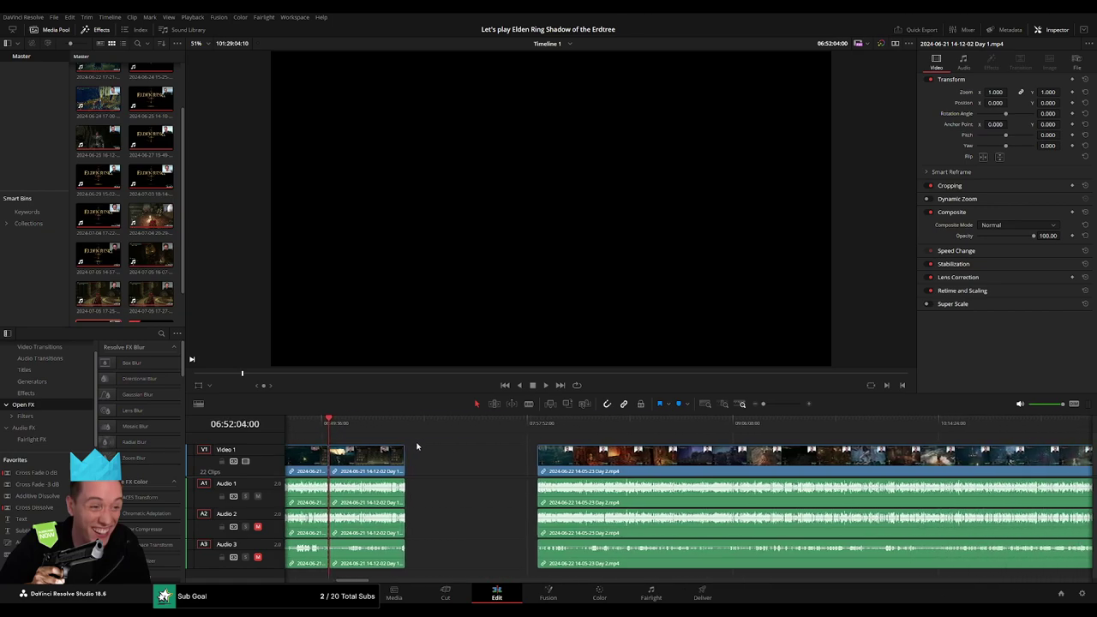
drag(396, 451, 528, 451)
scroll(588, 447, right, 3)
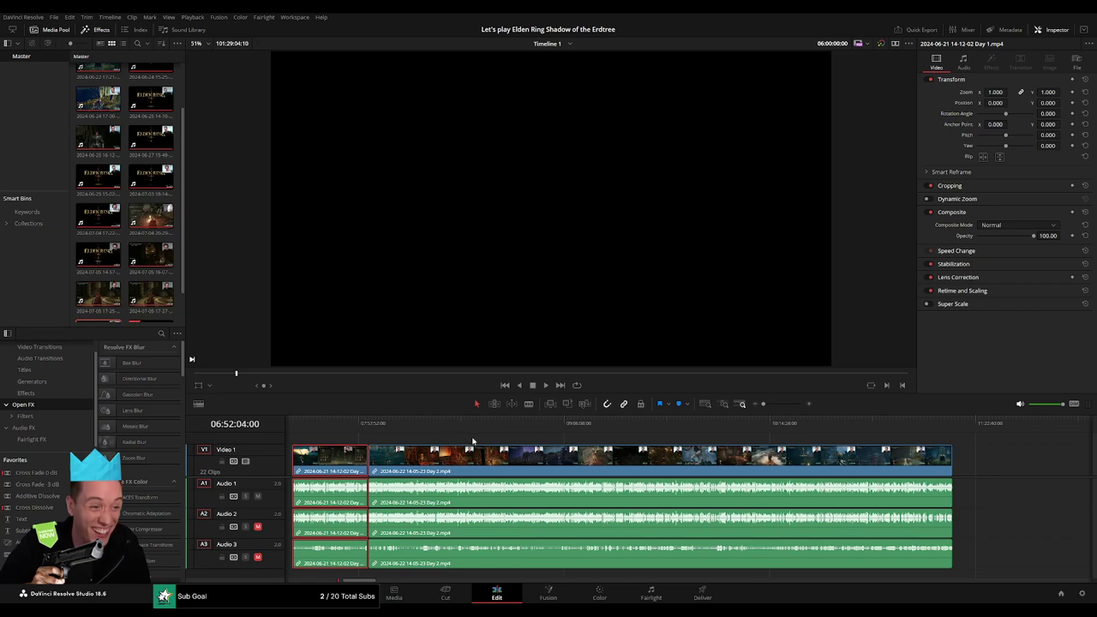
drag(515, 439, 368, 461)
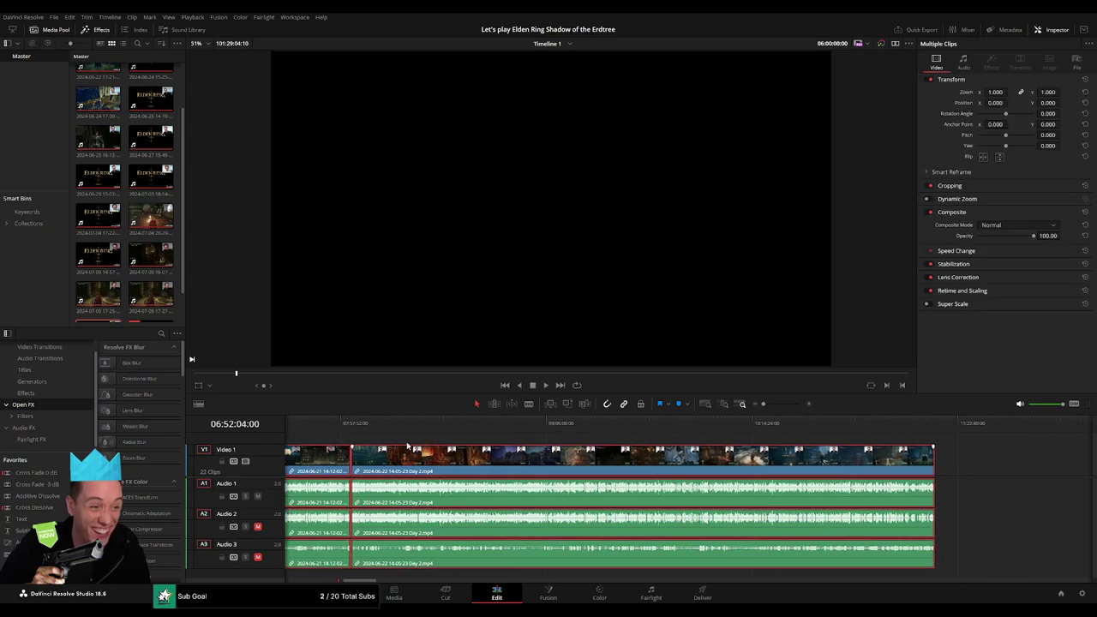
drag(515, 454, 720, 470)
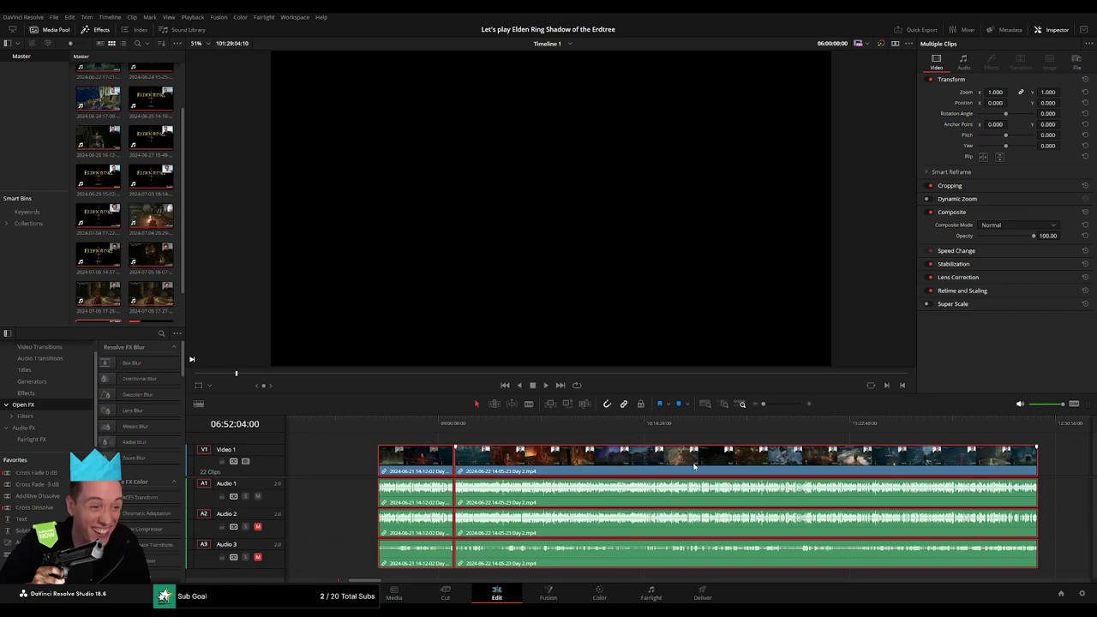
- Move the Day 1 and Day 2 pair left so it starts at 08:00:00:00
scroll(600, 474, left, 10)
click(455, 474)
key(Home)
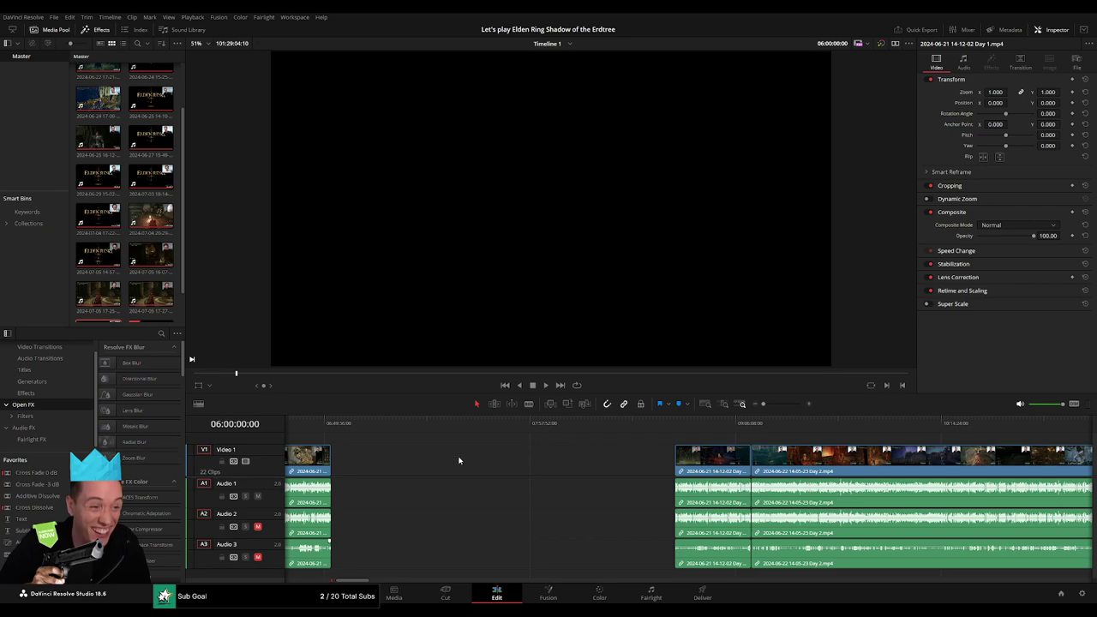
click(335, 426)
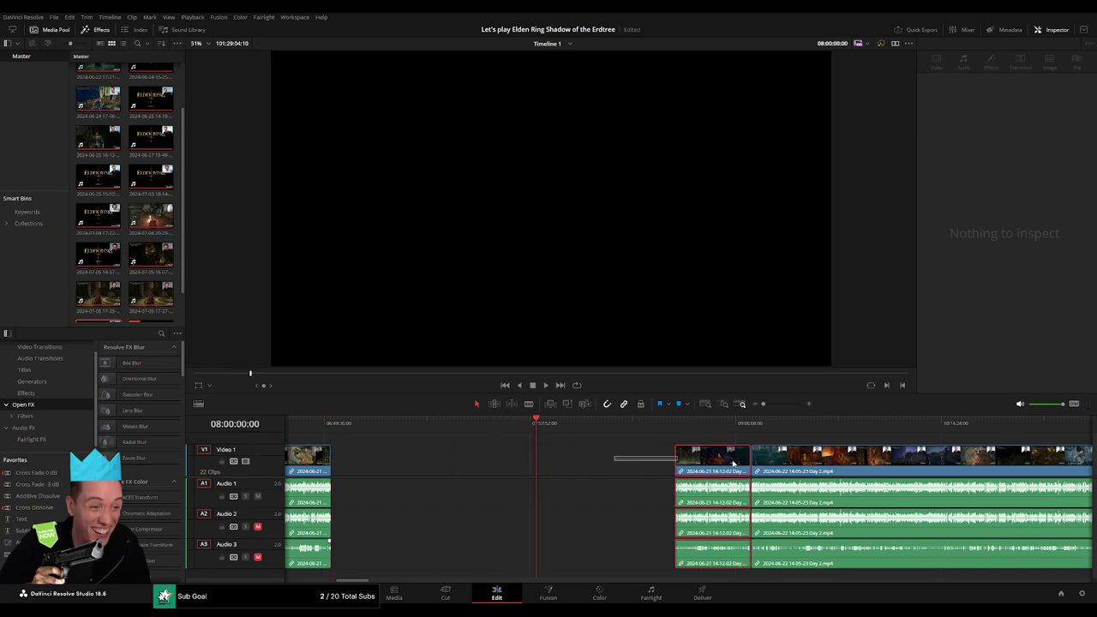
mouse_move(536, 453)
mouse_down()
mouse_move(771, 480)
mouse_move(583, 469)
mouse_move(578, 442)
mouse_move(615, 435)
mouse_up()
- Nudge the Day 1/Day 2 edit point slightly earlier with Shift+comma and check the join
drag(763, 404, 782, 404)
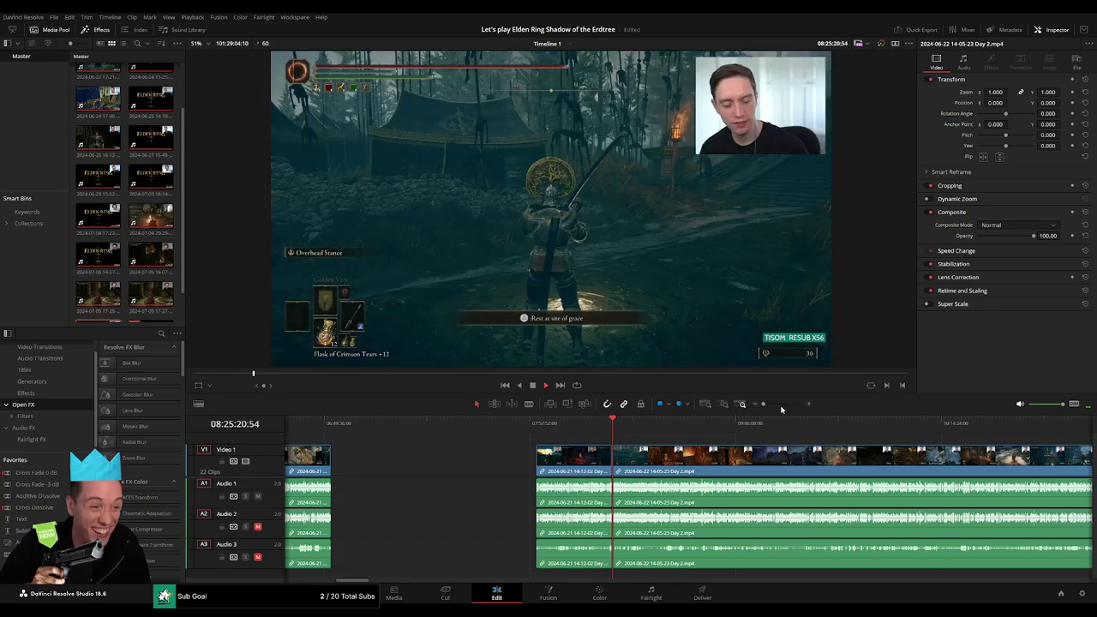
click(641, 428)
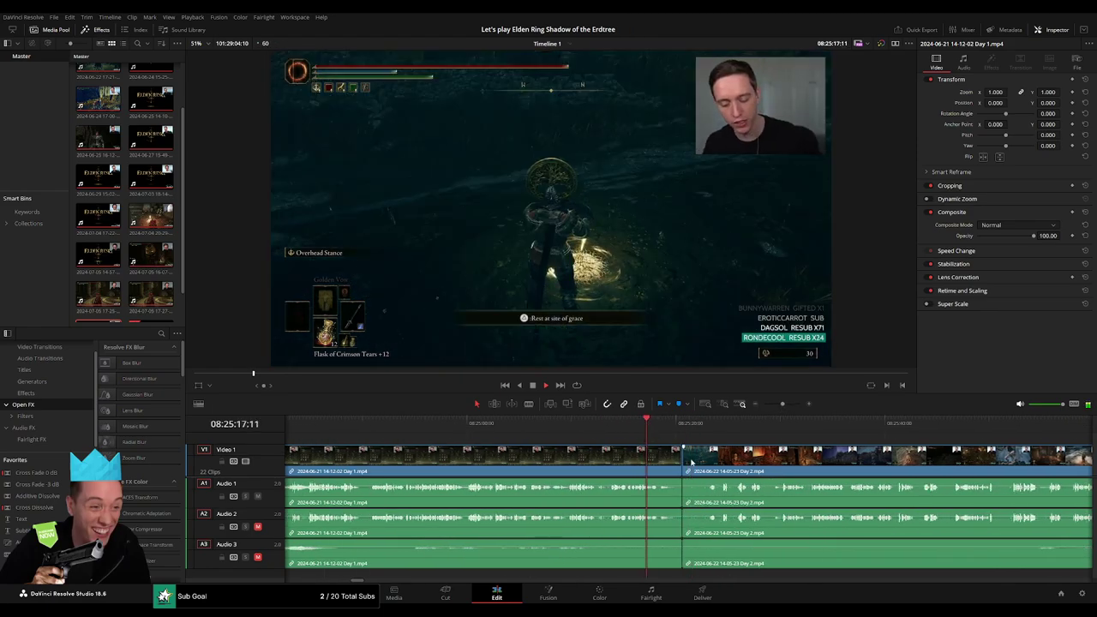
click(683, 473)
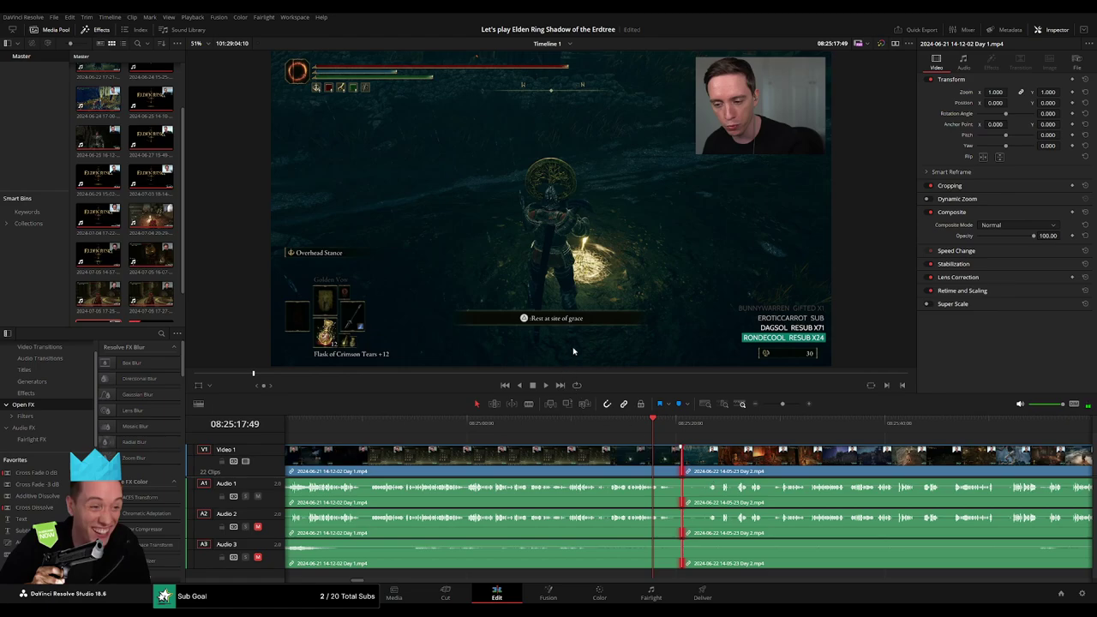
key(shift+comma)
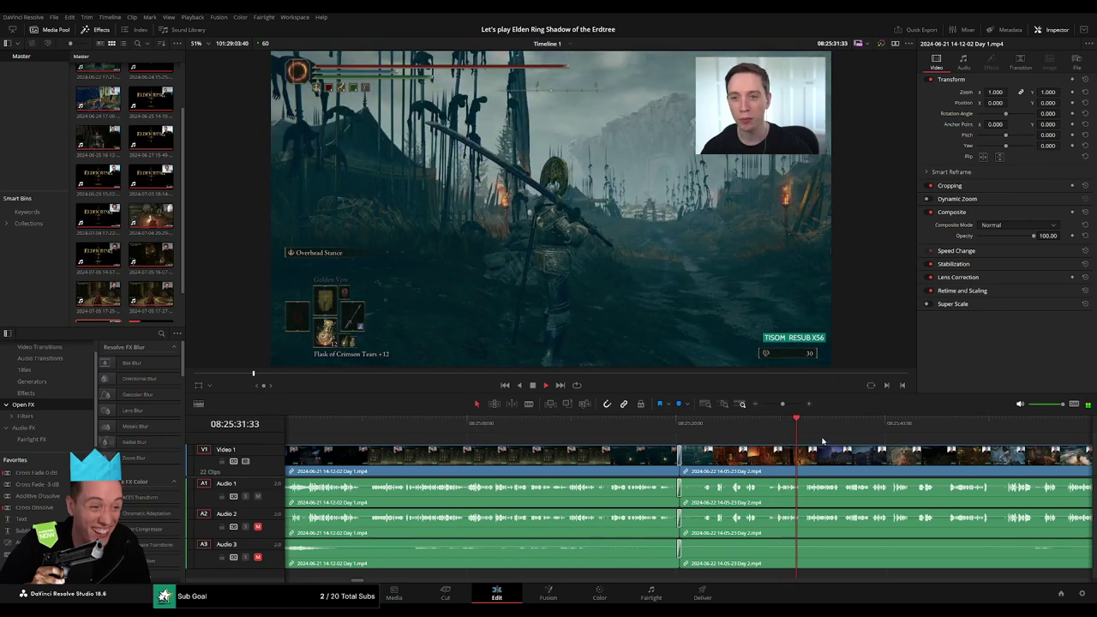
scroll(720, 442, right, 3)
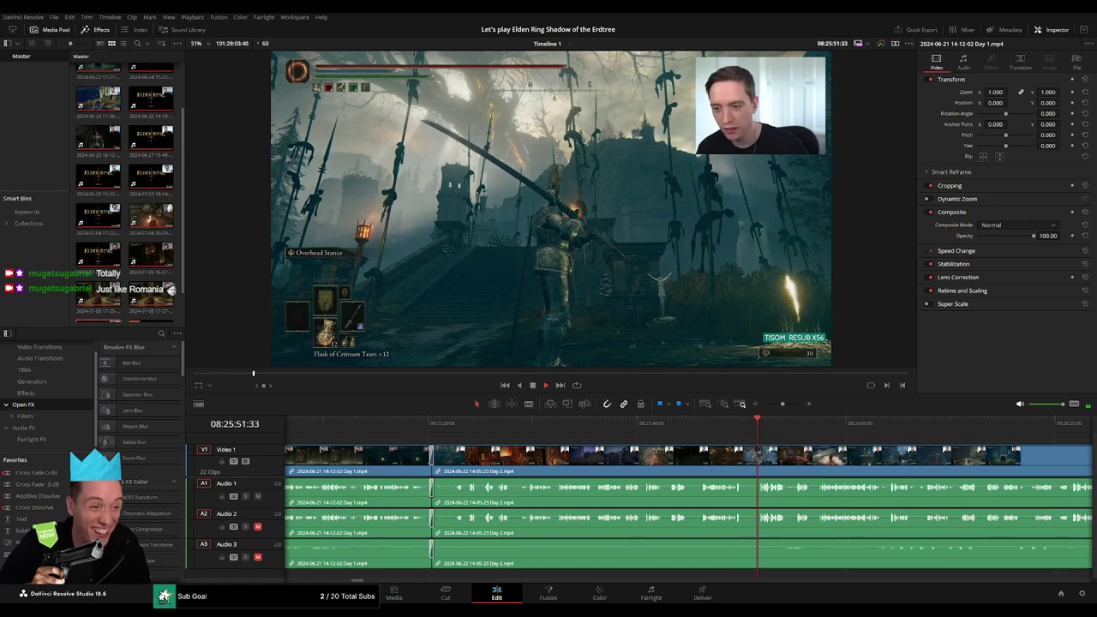
- Scrub the Day 2 lava fight to 08:52:03:00 and blade all tracks with Ctrl+B
drag(782, 403, 764, 403)
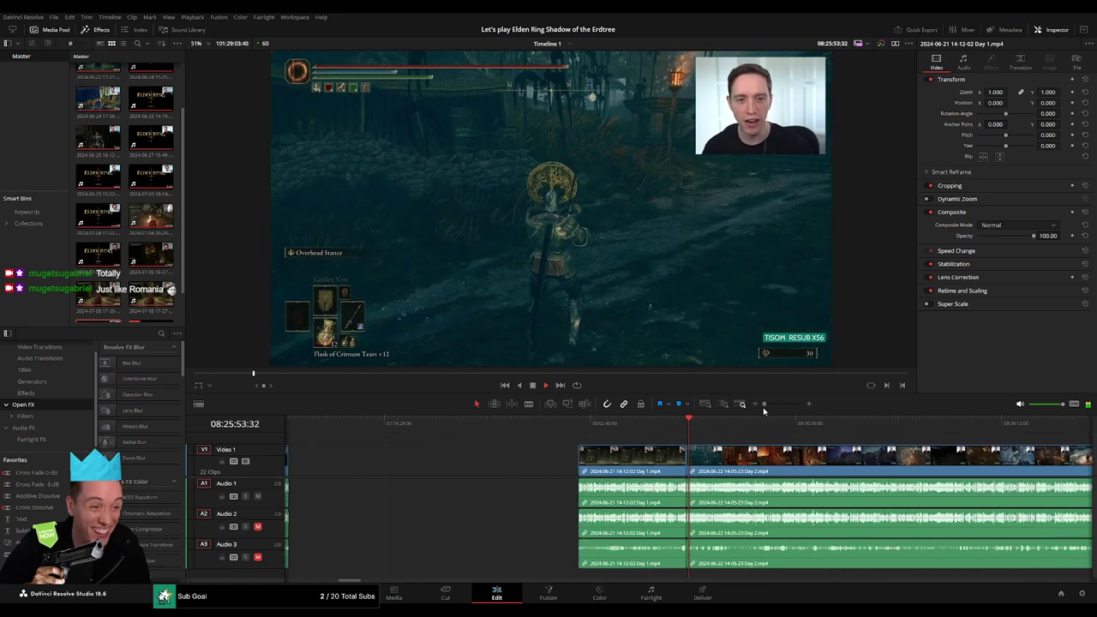
scroll(509, 456, down, 2)
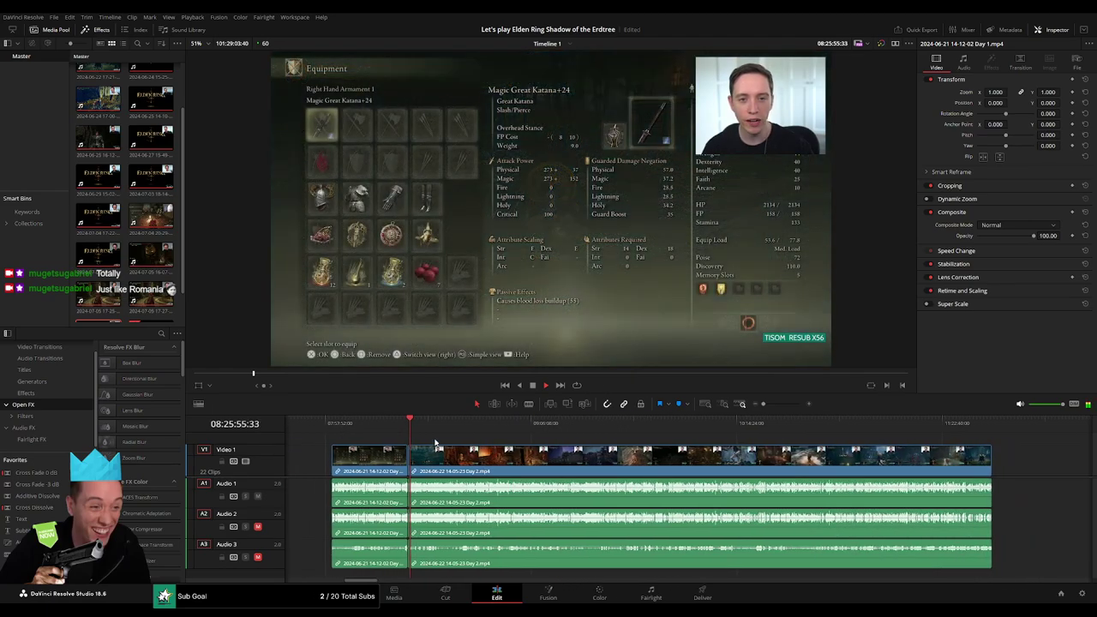
drag(445, 431, 488, 431)
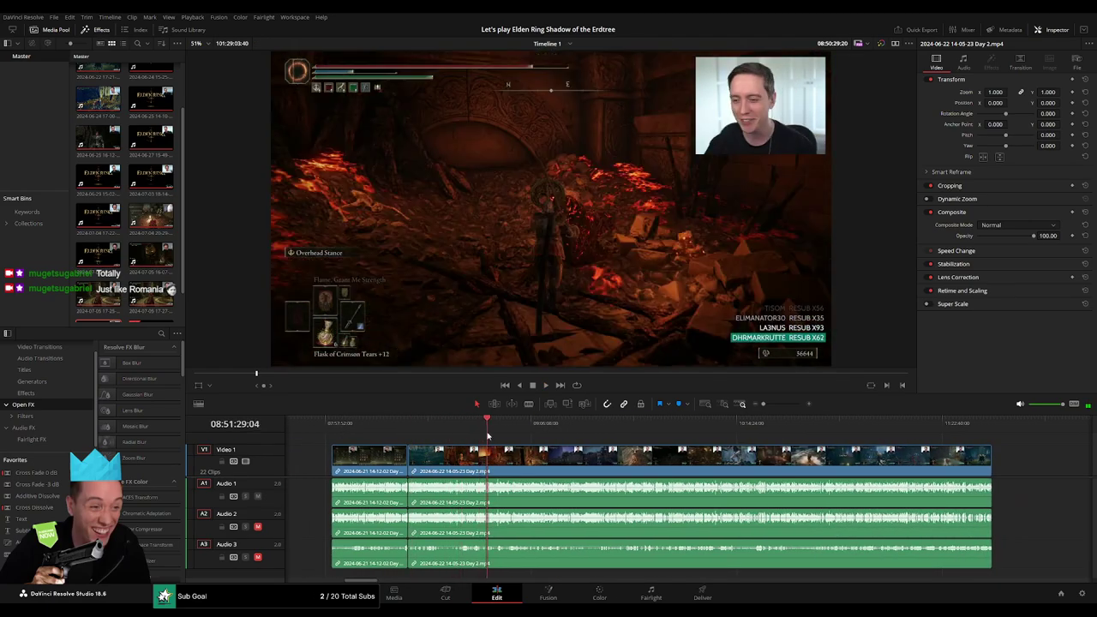
scroll(596, 431, up, 2)
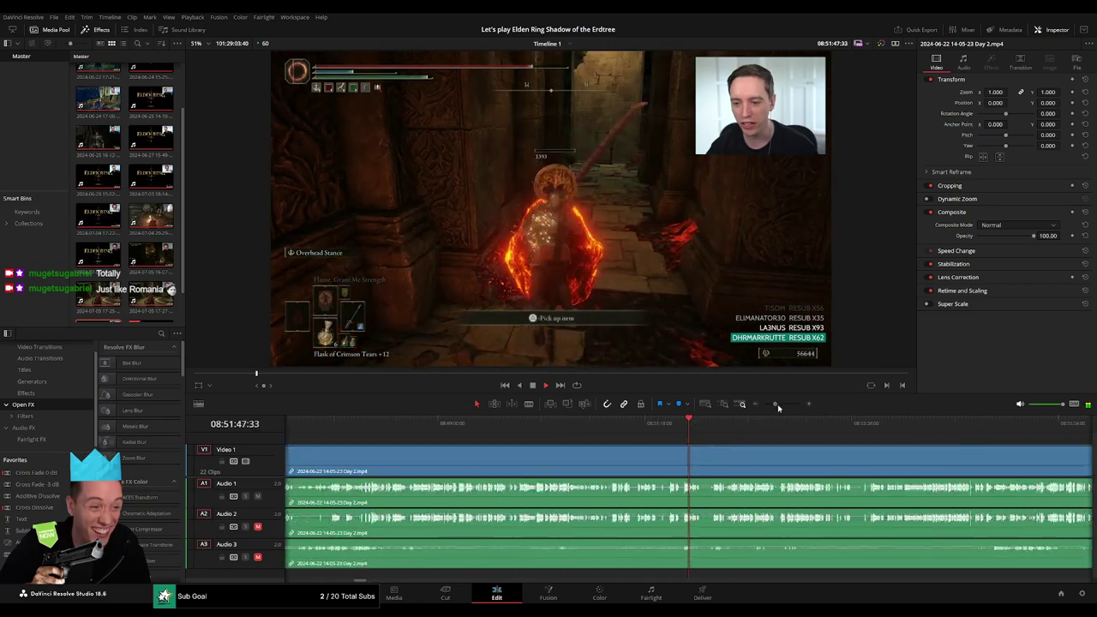
click(870, 425)
key(space)
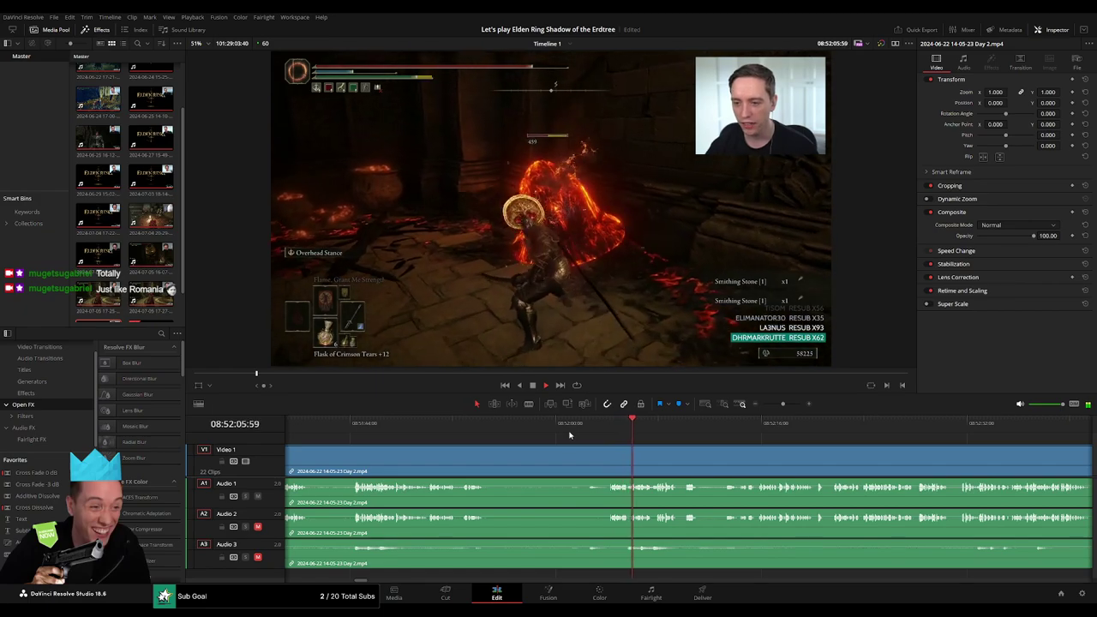
scroll(589, 430, up, 1)
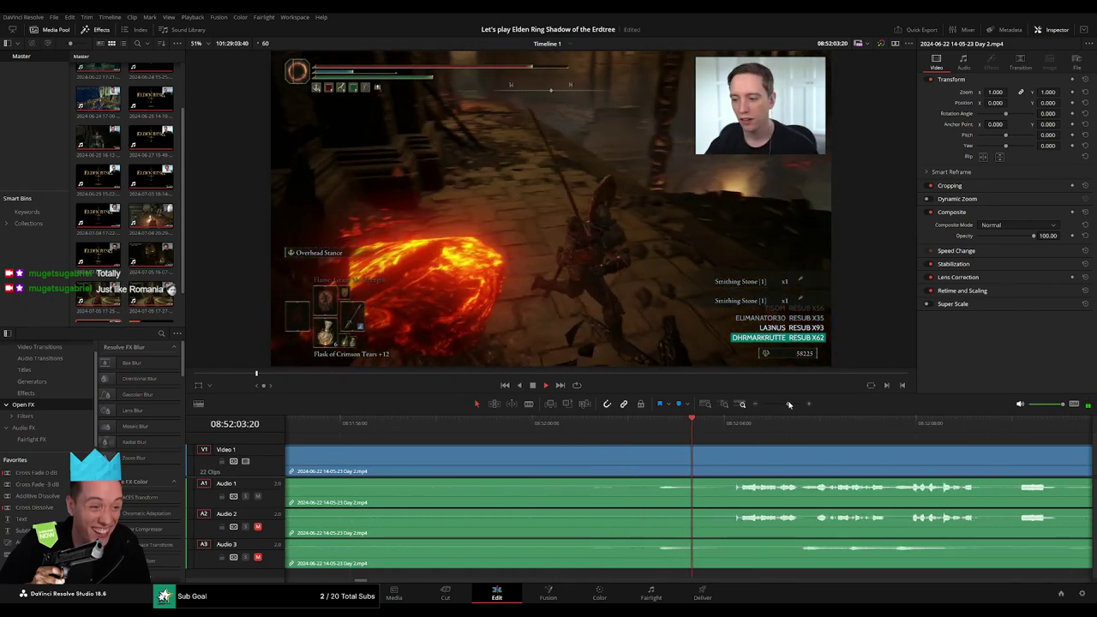
mouse_move(693, 429)
mouse_down()
mouse_move(731, 428)
mouse_move(669, 436)
mouse_up()
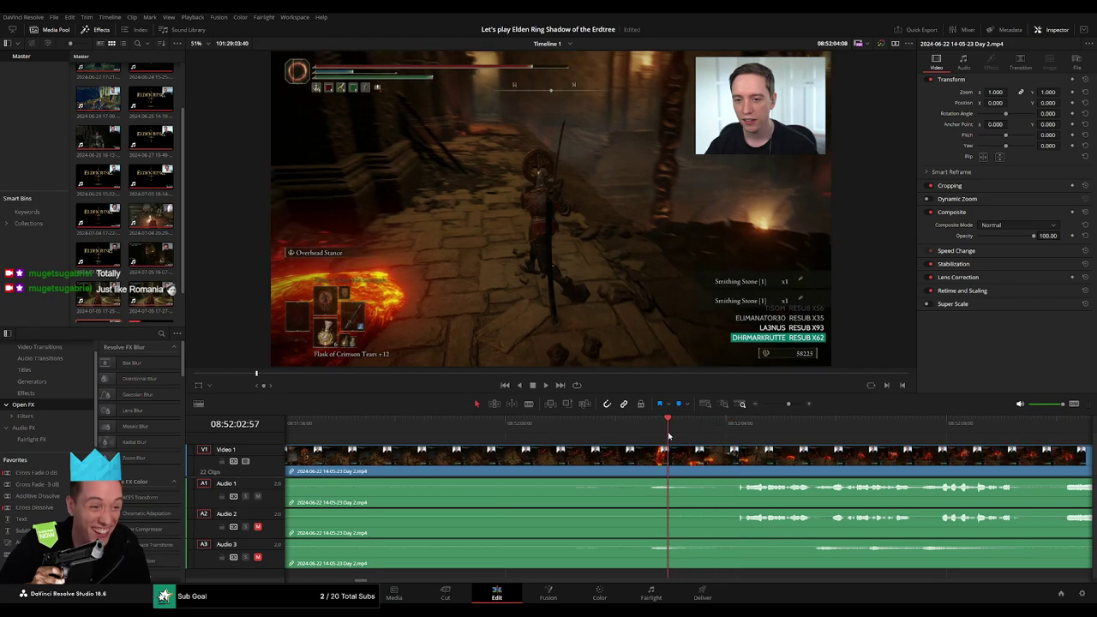
key(ctrl+b)
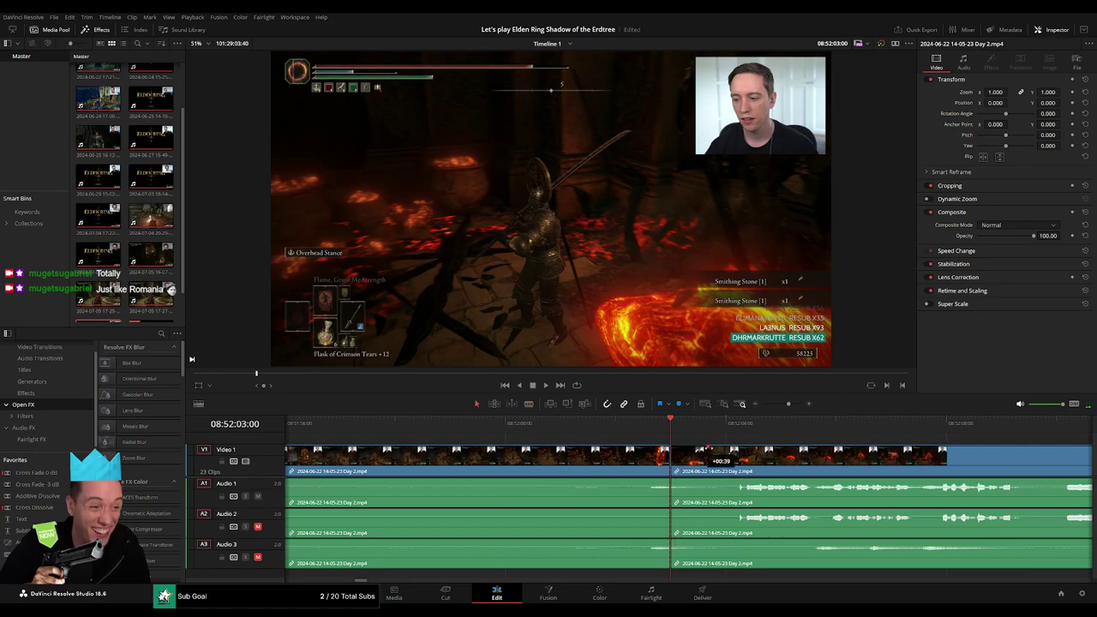
- Fade Audio 1 out and in at the new cut and roll the cut left to about 08:52:02
drag(725, 449, 727, 449)
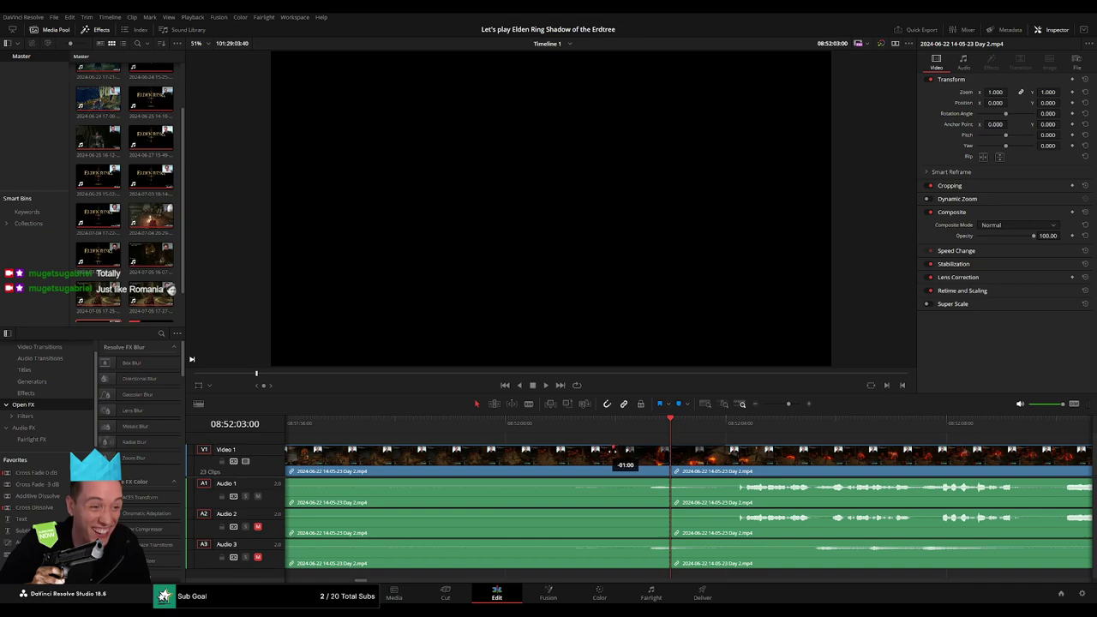
mouse_move(664, 478)
mouse_down()
mouse_move(608, 480)
mouse_move(695, 487)
mouse_up()
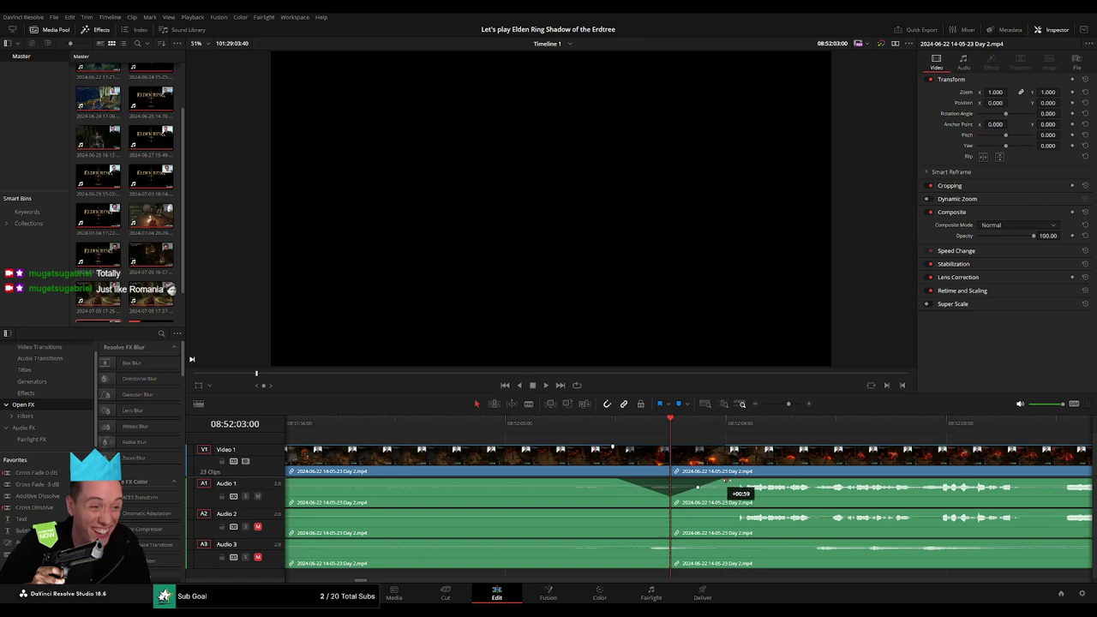
key(space)
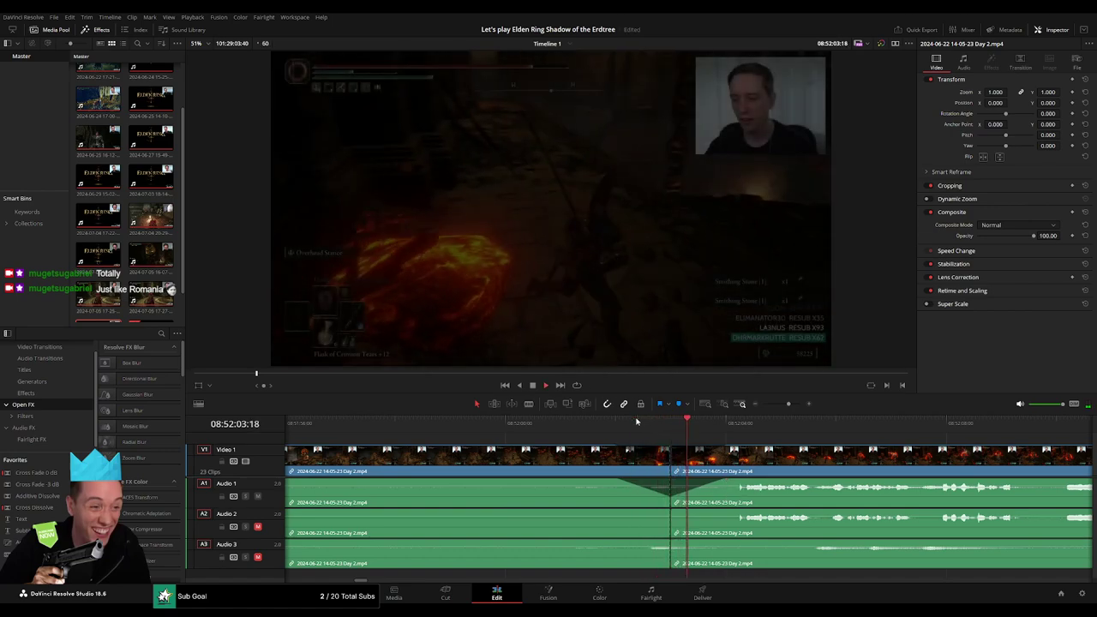
click(646, 423)
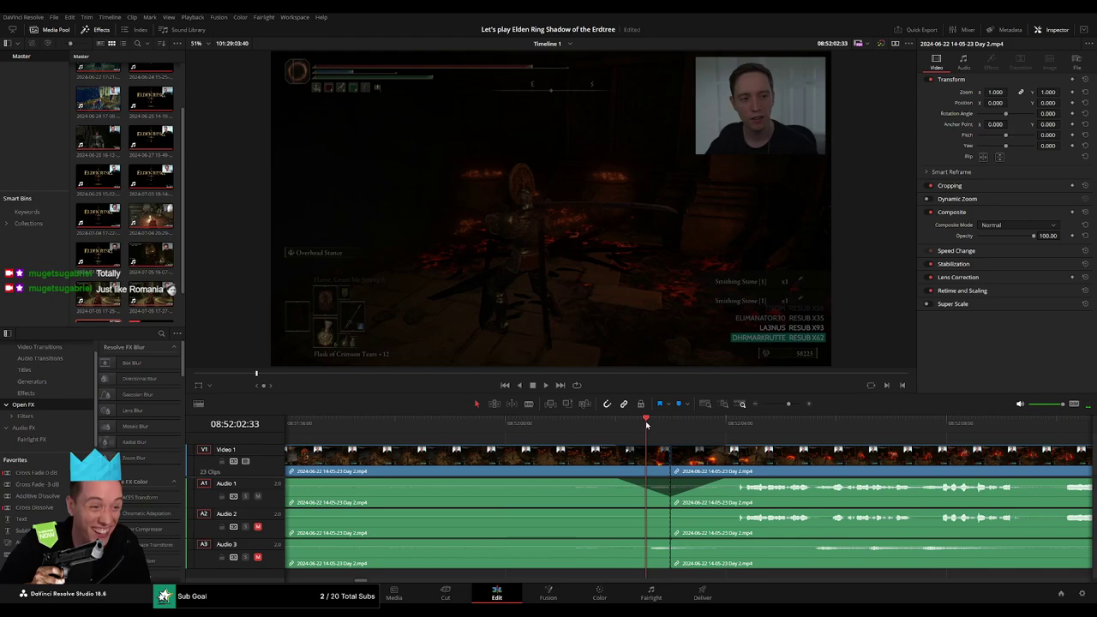
drag(645, 421, 641, 421)
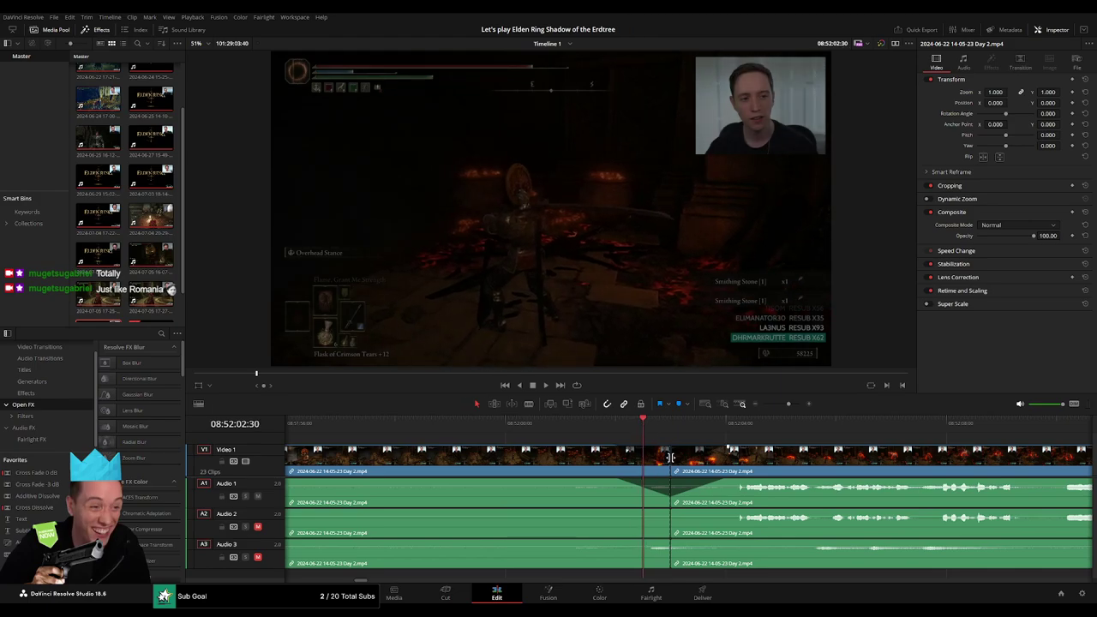
drag(671, 457, 643, 458)
- Add fades on Audio 2 and Audio 3 at the cut, then play back the faded join
mouse_move(644, 511)
mouse_down()
mouse_move(597, 512)
mouse_move(690, 511)
mouse_up()
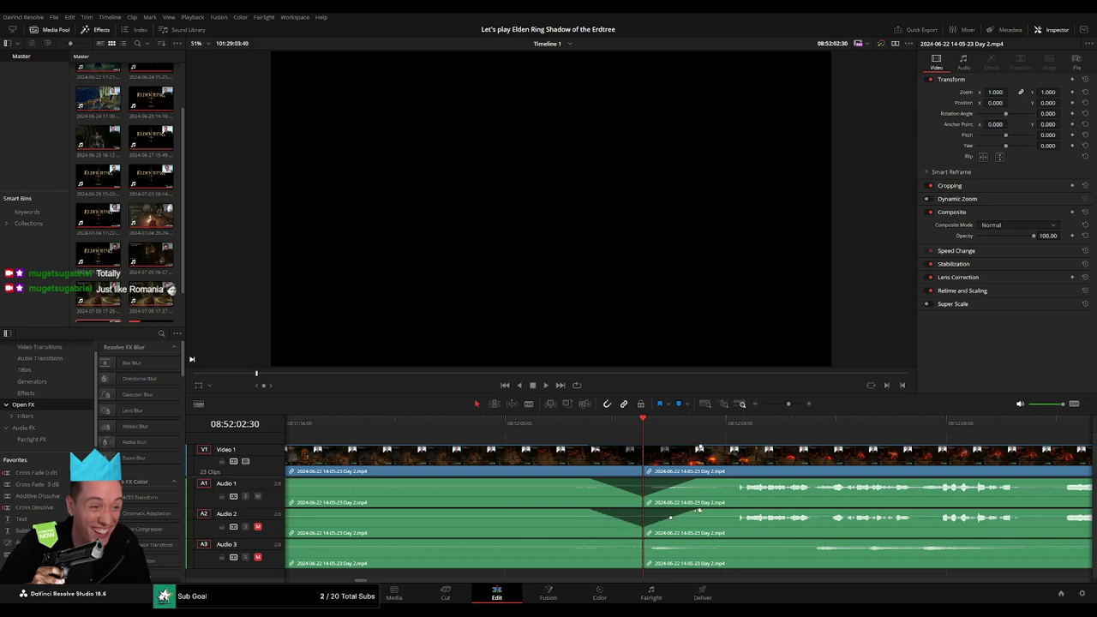
drag(642, 542, 590, 544)
drag(644, 542, 676, 541)
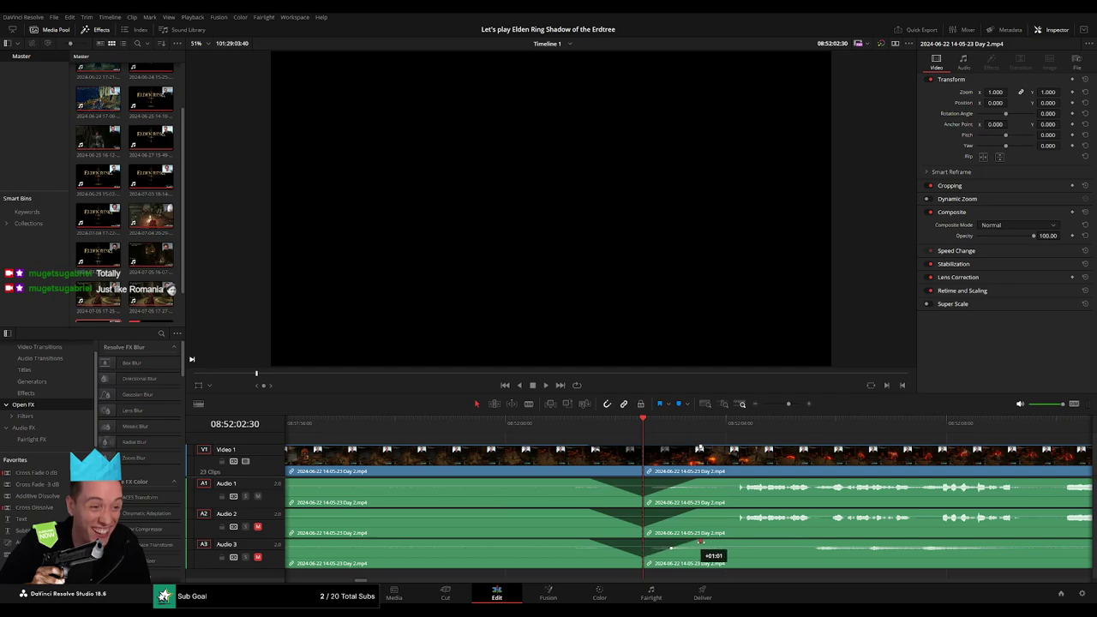
click(578, 424)
key(space)
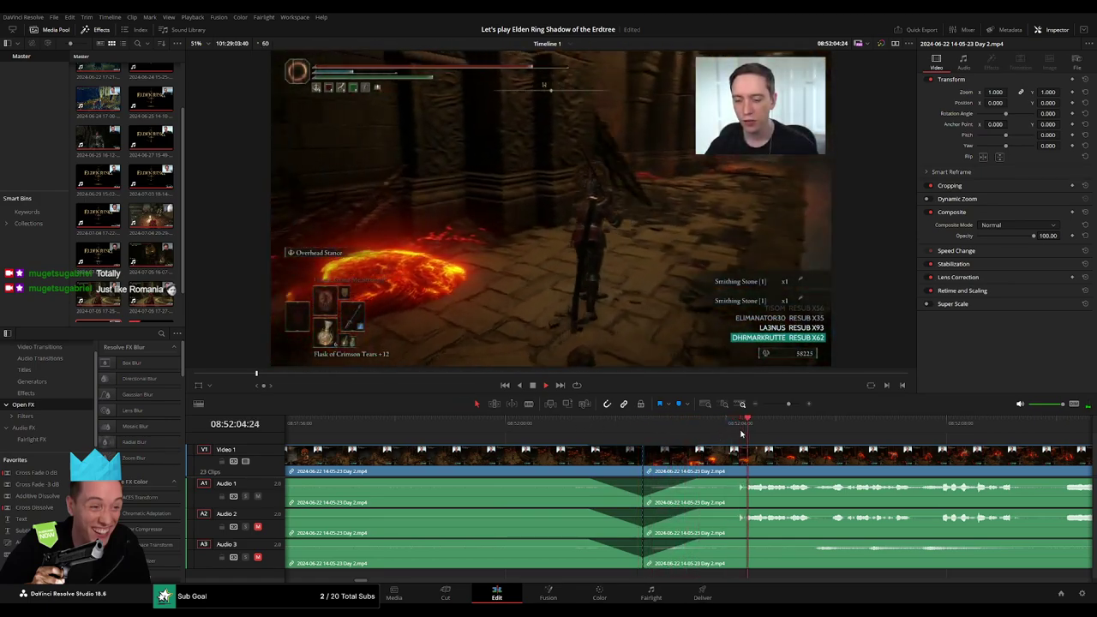
drag(788, 403, 764, 404)
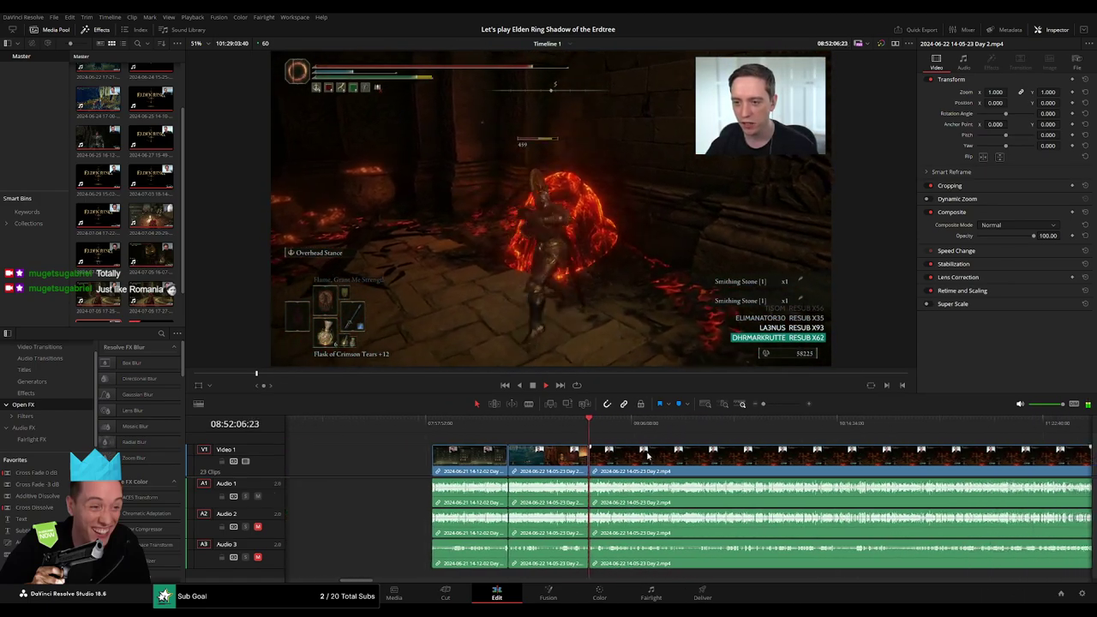
- Snap the Day 2 clip on V1 and A1–A3 to start at 10:00:00:00
click(529, 424)
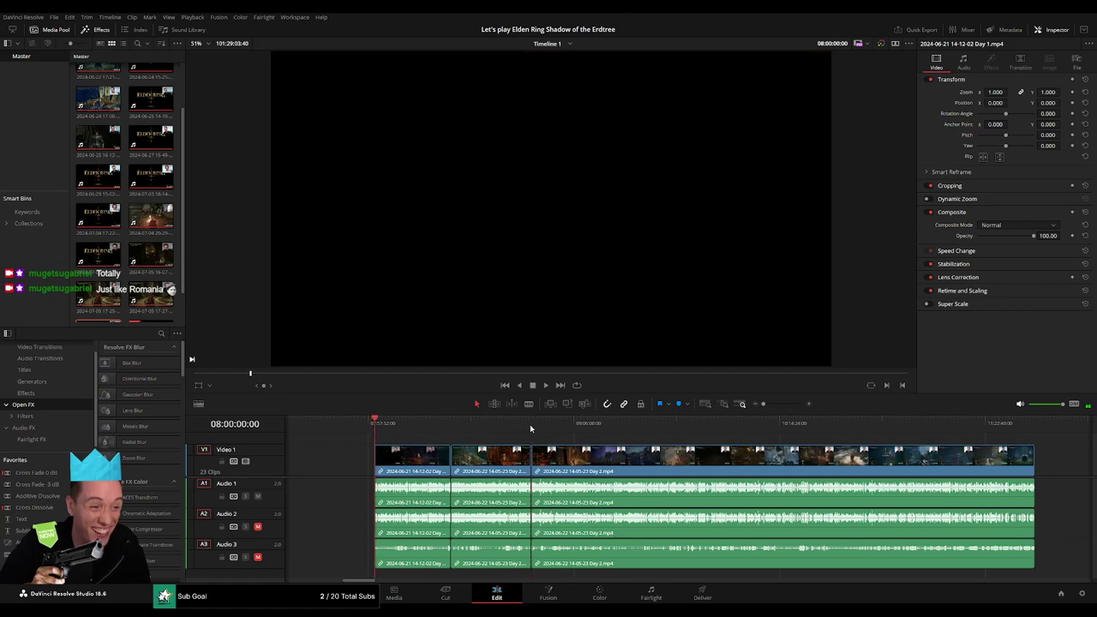
scroll(444, 445, right, 5)
scroll(444, 445, left, 5)
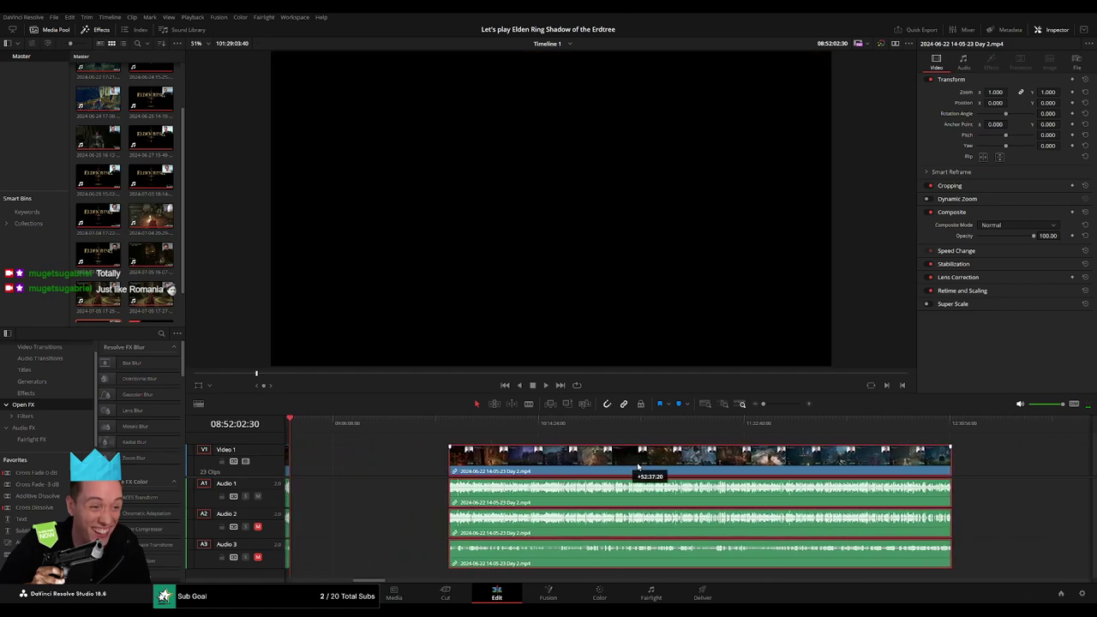
scroll(424, 455, left, 2)
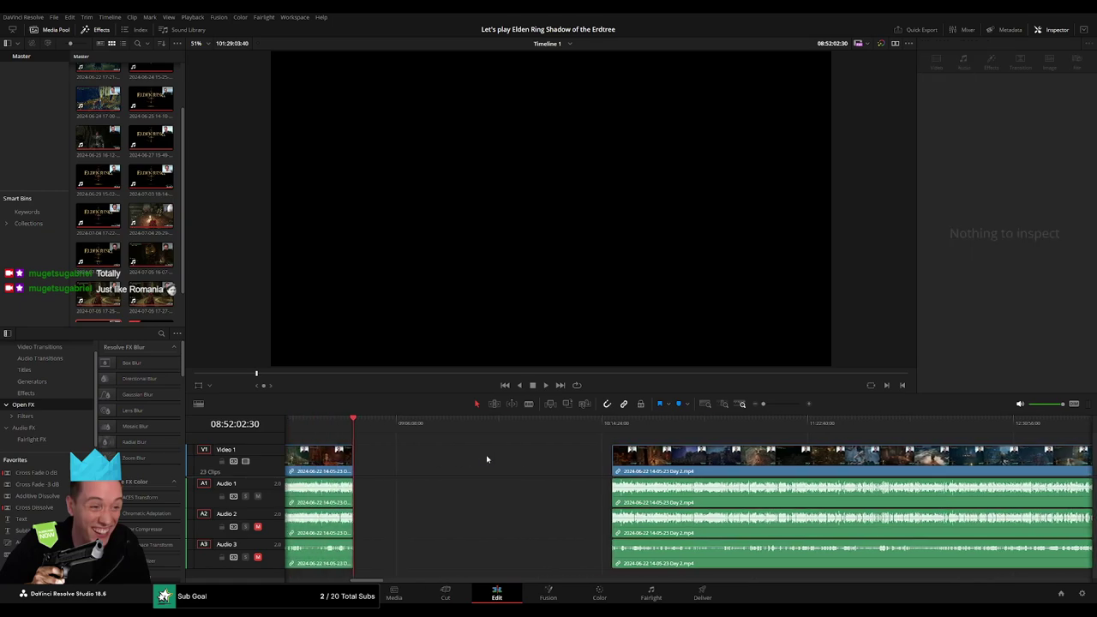
drag(373, 430, 557, 460)
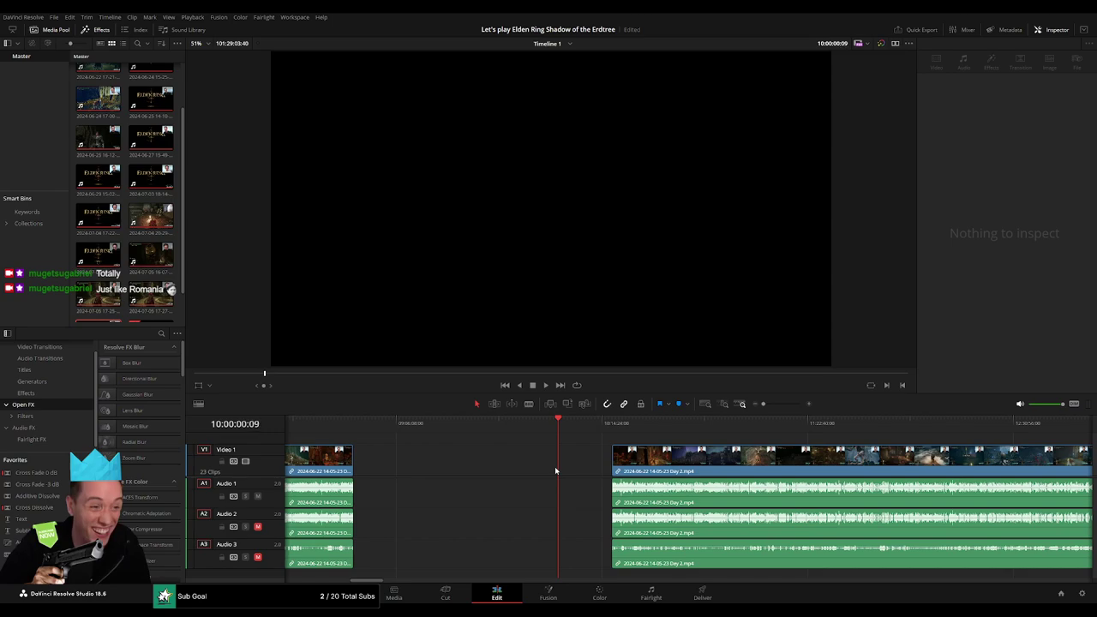
drag(639, 463, 597, 460)
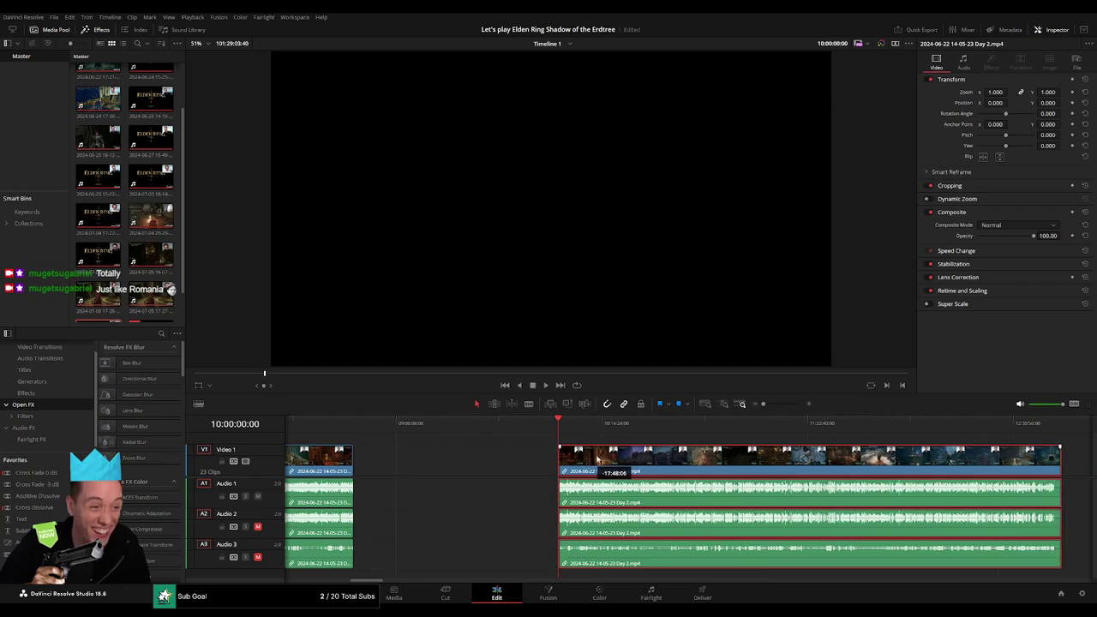
mouse_move(483, 423)
mouse_down()
mouse_move(399, 426)
mouse_move(534, 445)
mouse_up()
- Play the Day 2 footage and return the playhead to 10:52:09
key(space)
drag(763, 403, 781, 403)
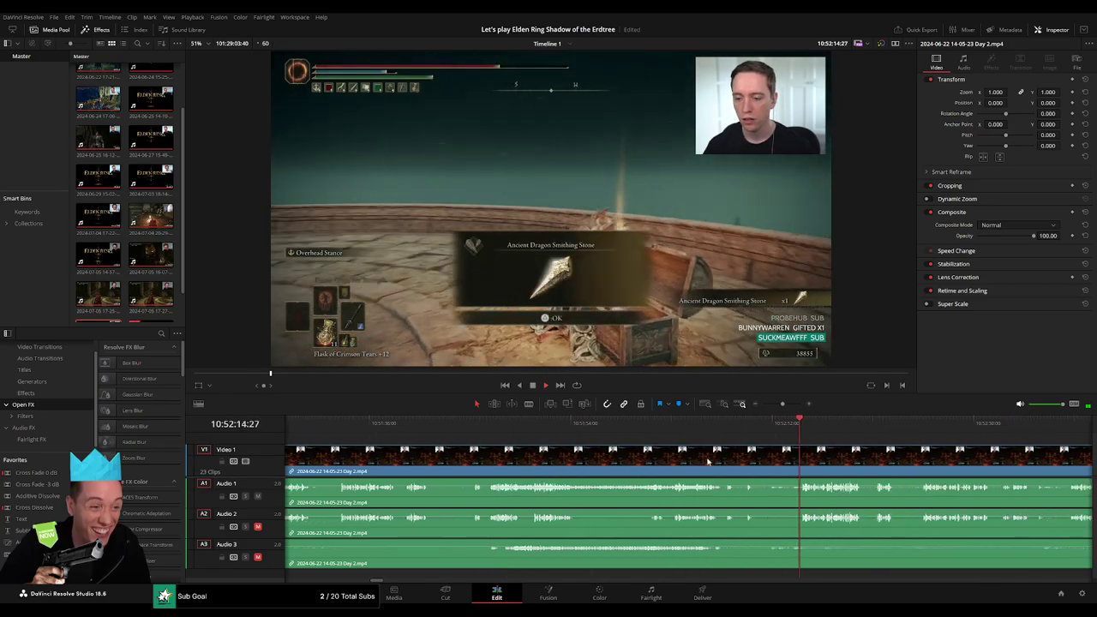
click(492, 429)
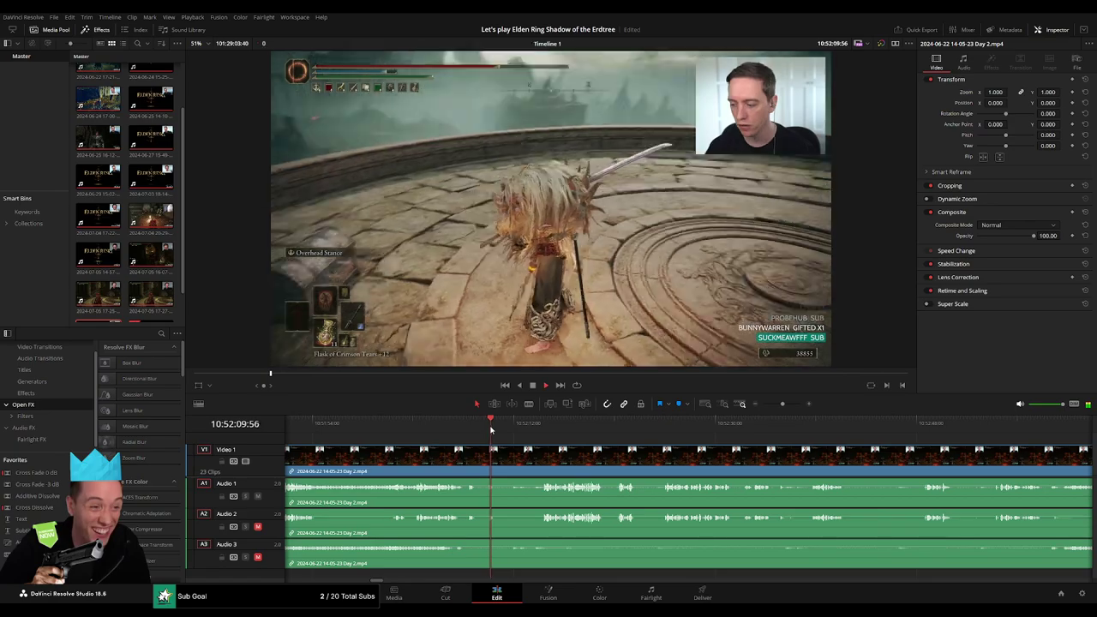
click(467, 423)
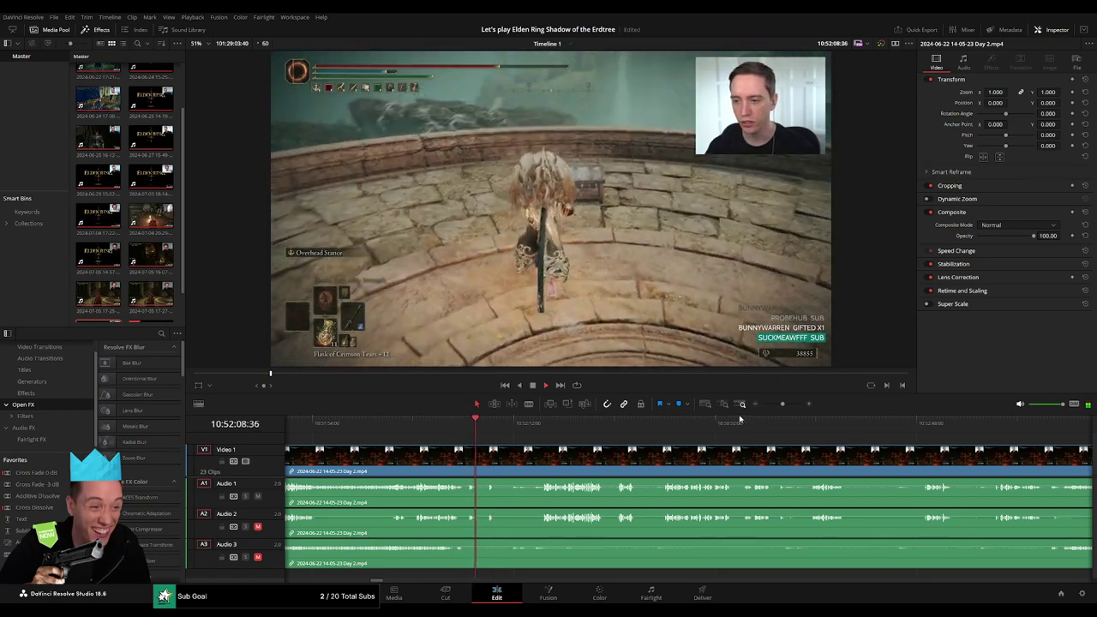
click(742, 404)
click(495, 424)
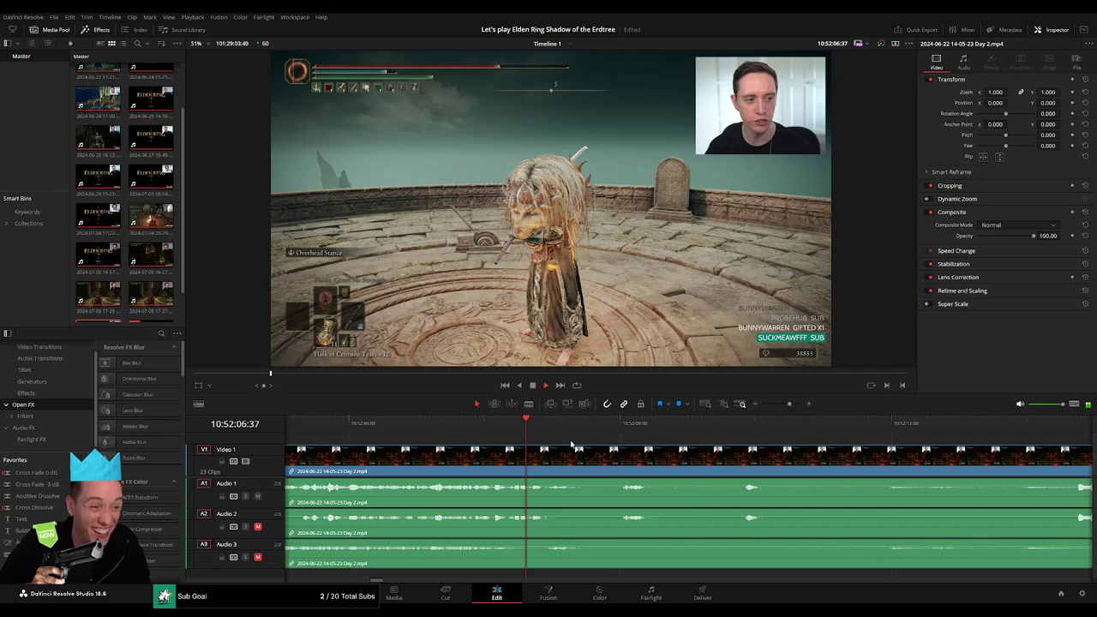
click(314, 424)
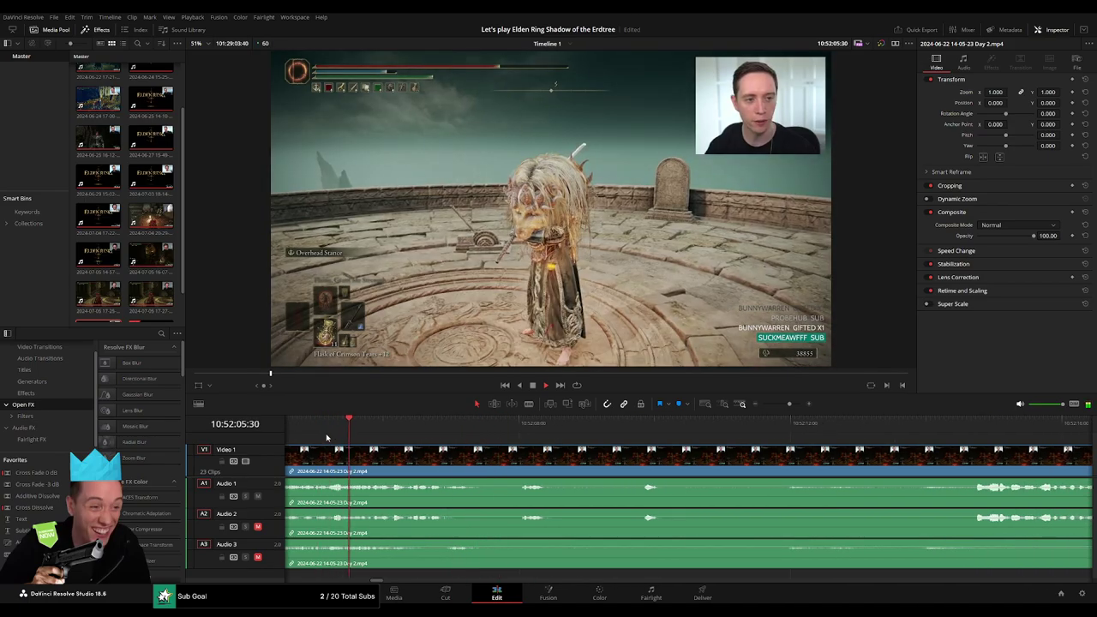
click(505, 426)
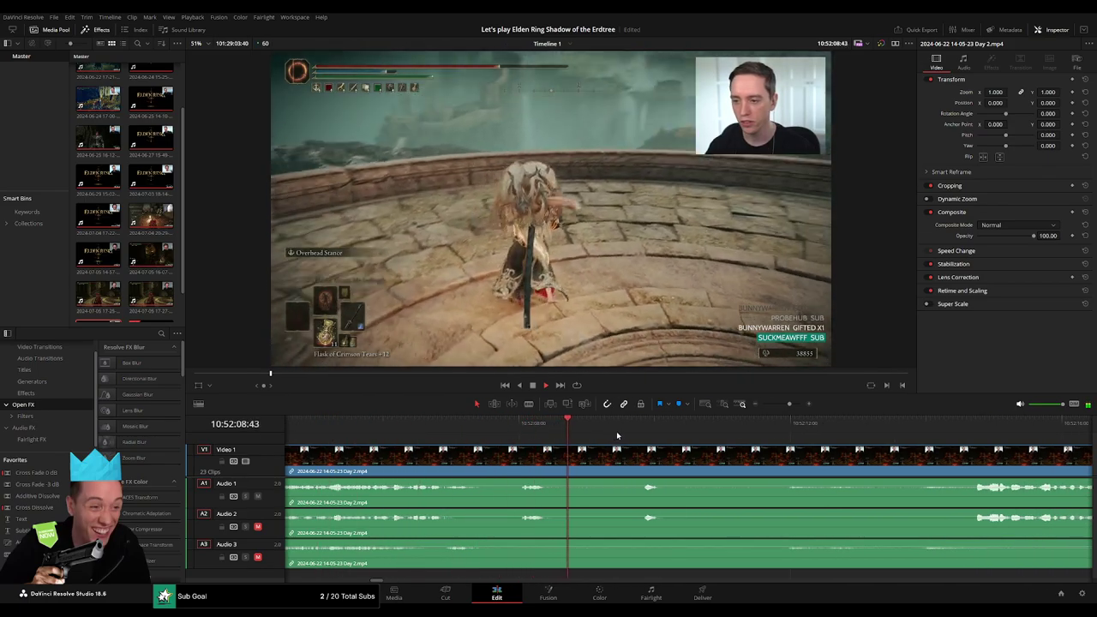
click(630, 425)
click(758, 424)
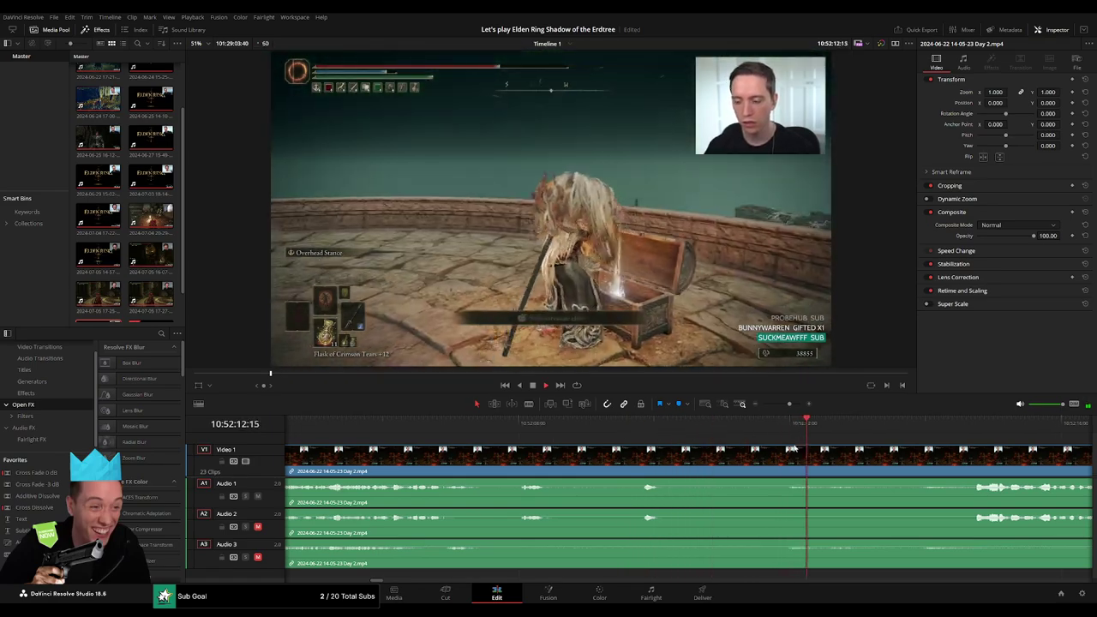
scroll(792, 448, right, 3)
key(space)
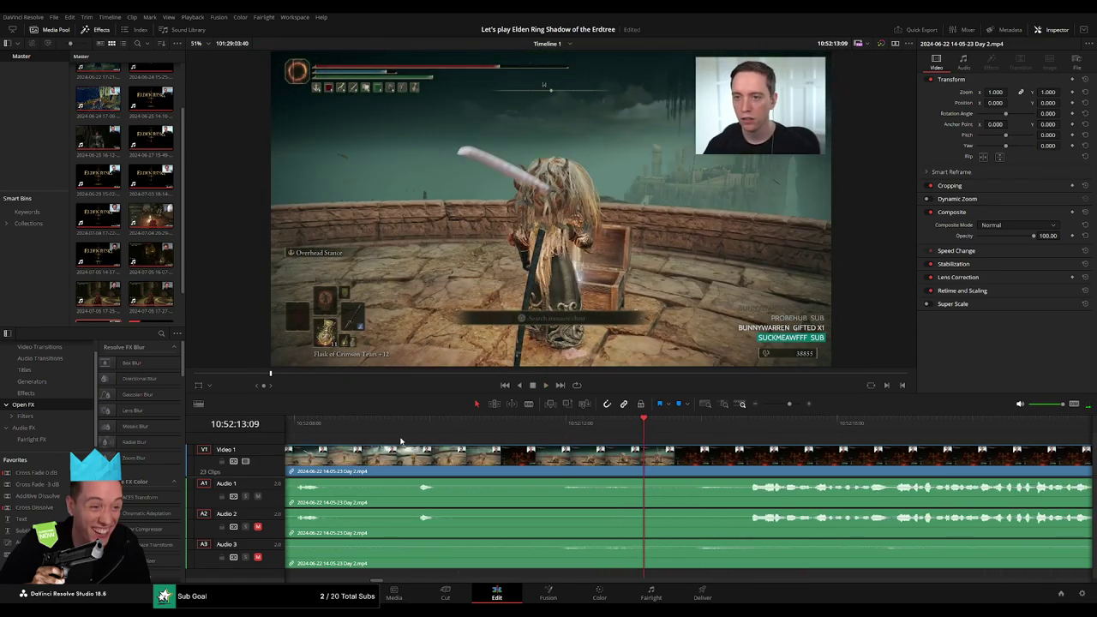
click(416, 423)
key(space)
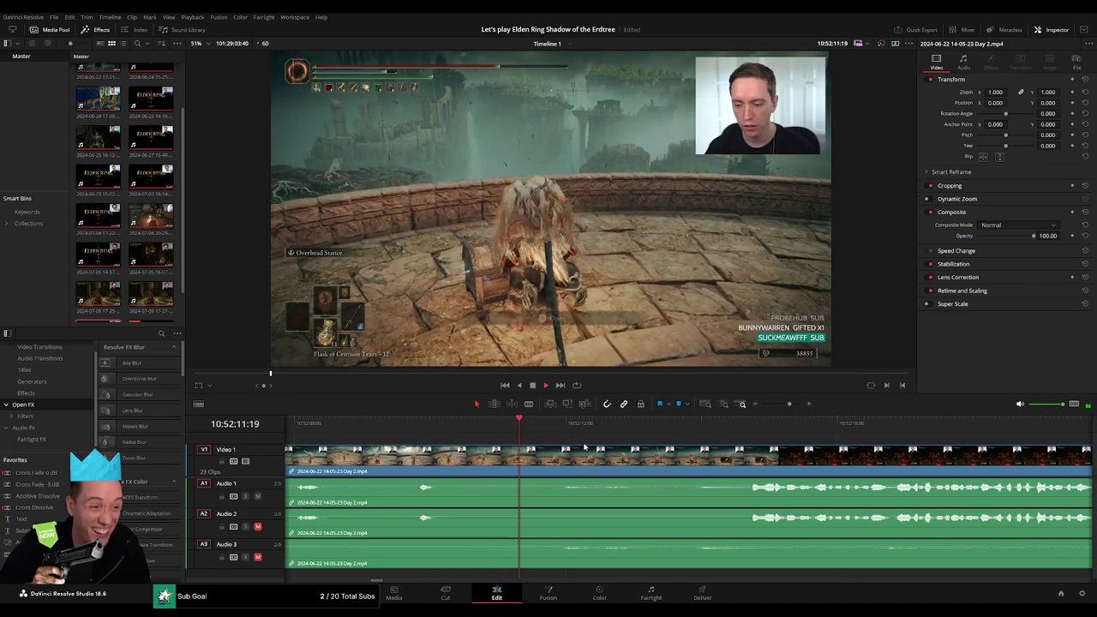
drag(428, 423, 416, 431)
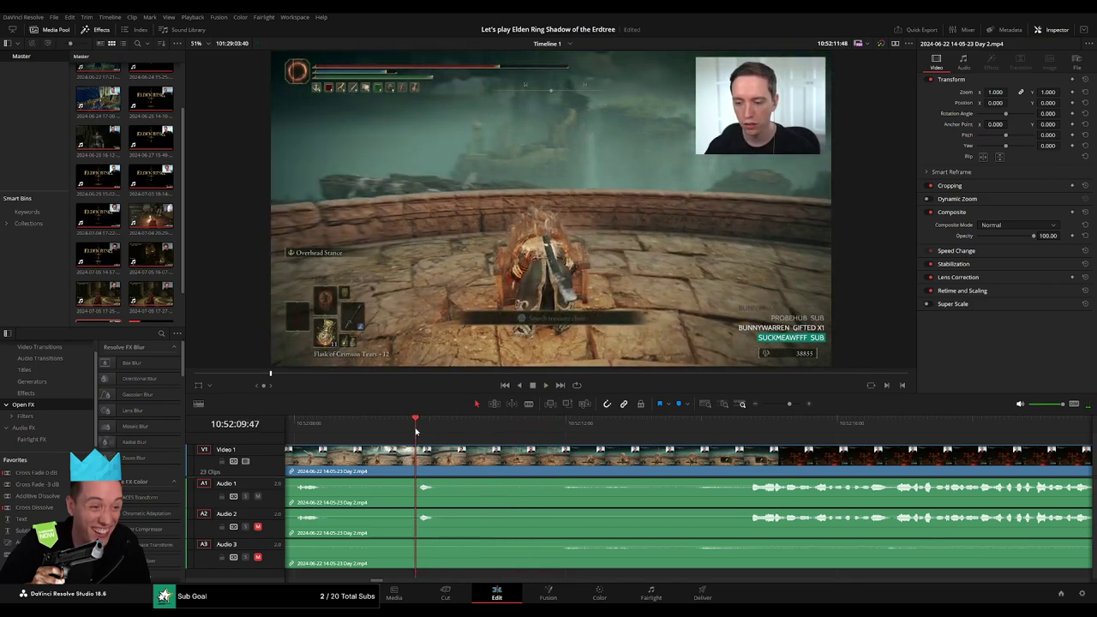
scroll(514, 429, left, 6)
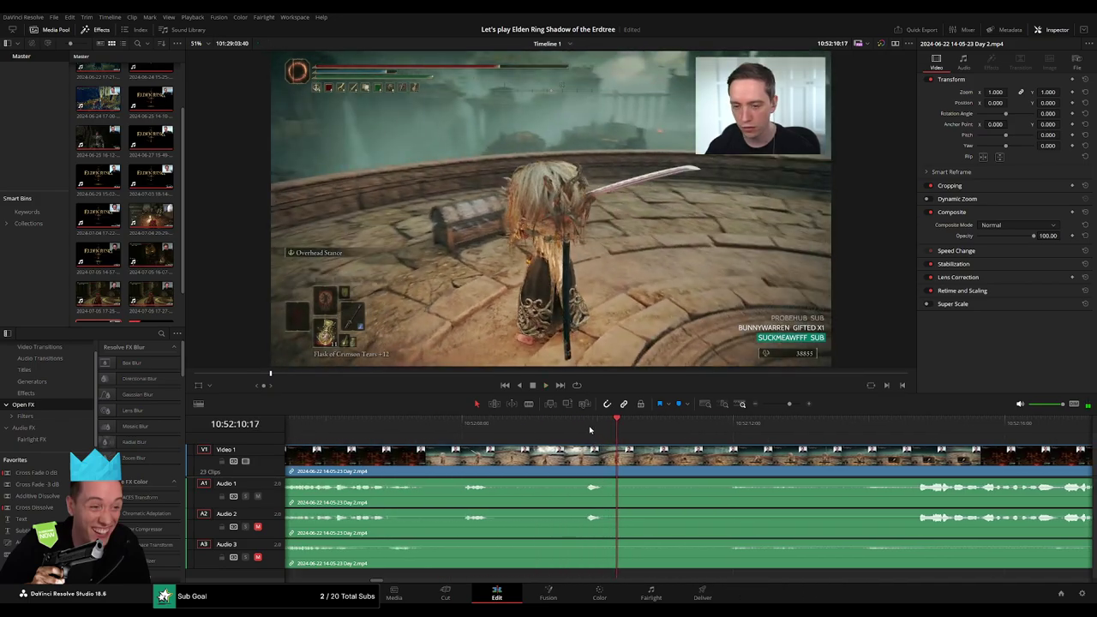
mouse_move(586, 428)
mouse_down()
mouse_move(530, 437)
mouse_move(597, 450)
mouse_move(458, 448)
mouse_up()
- Blade all tracks at 10:52:09, fade A1, A2 and A3 around the cut, and play it back
key(ctrl+b)
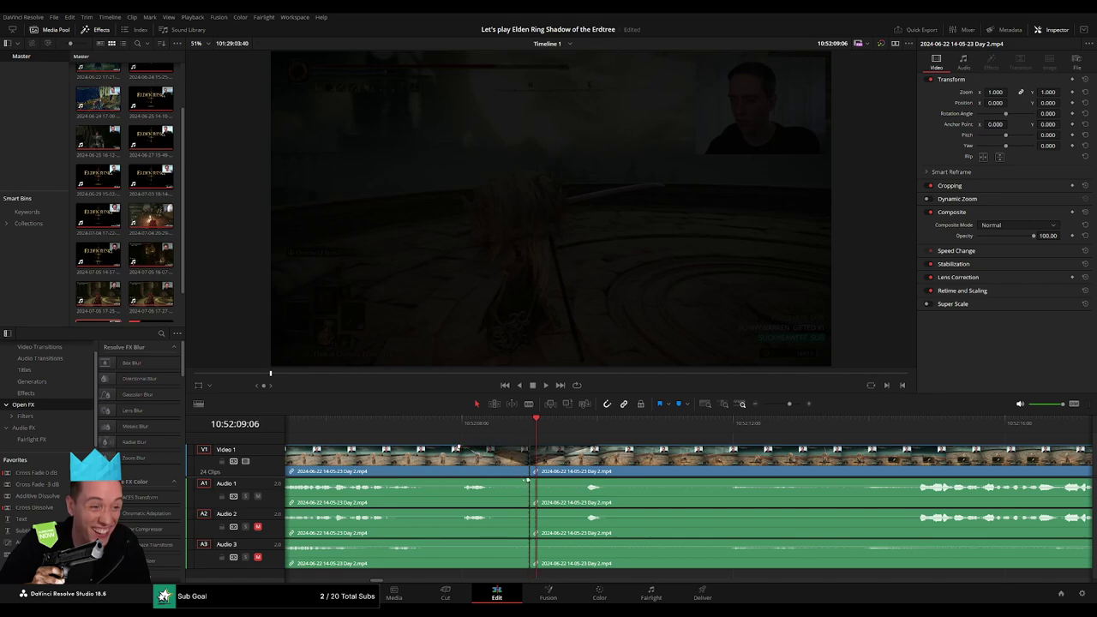
drag(527, 481, 474, 481)
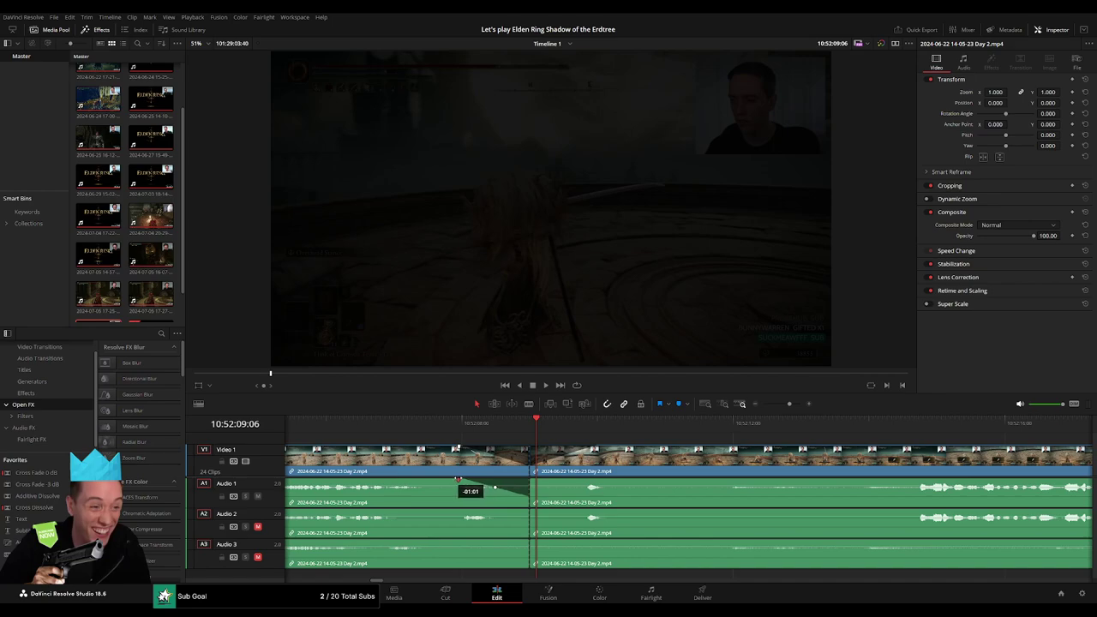
drag(530, 482, 595, 486)
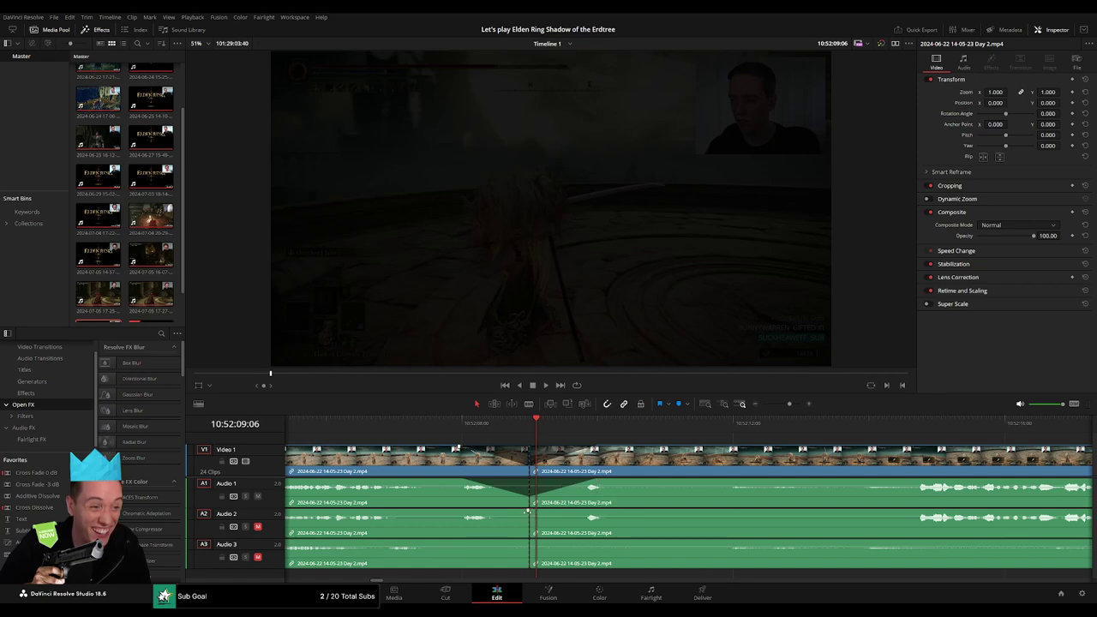
mouse_move(527, 512)
mouse_down()
mouse_move(467, 514)
mouse_move(587, 512)
mouse_up()
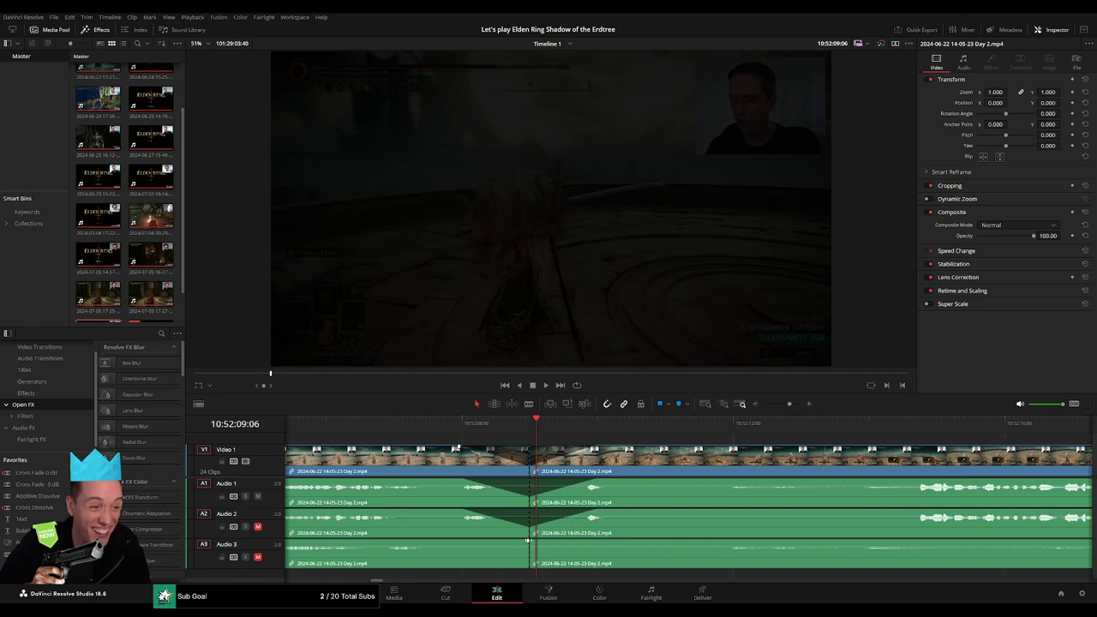
drag(528, 541, 463, 542)
drag(528, 538, 591, 542)
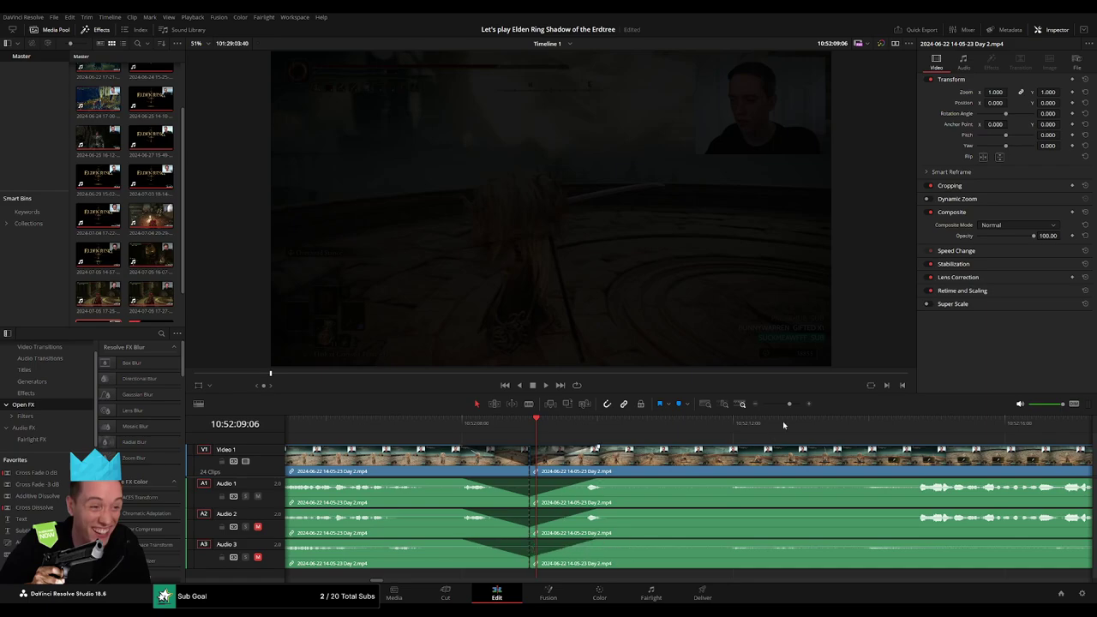
key(space)
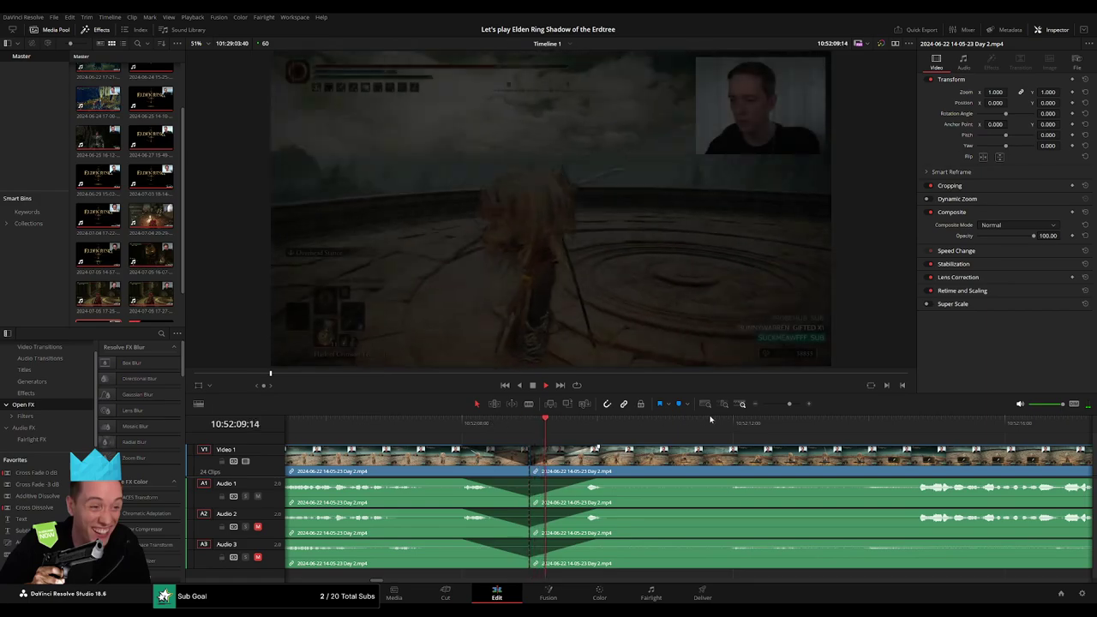
- Push the second half of the Day 2 clip later along the timeline
drag(789, 404, 762, 404)
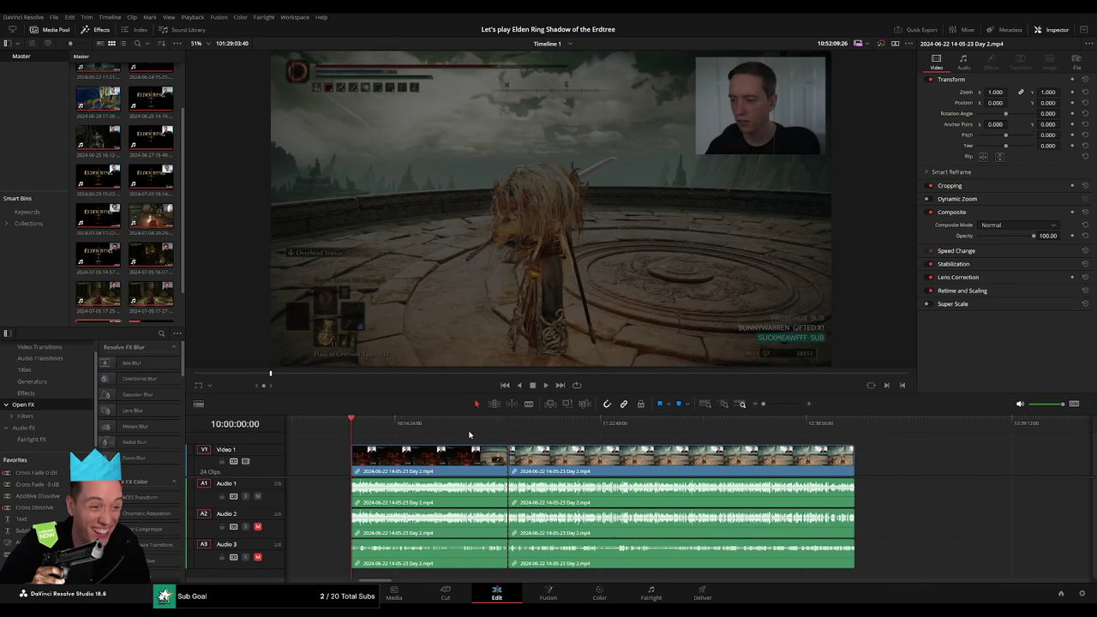
scroll(532, 448, right, 3)
scroll(532, 447, right, 2)
drag(407, 456, 719, 456)
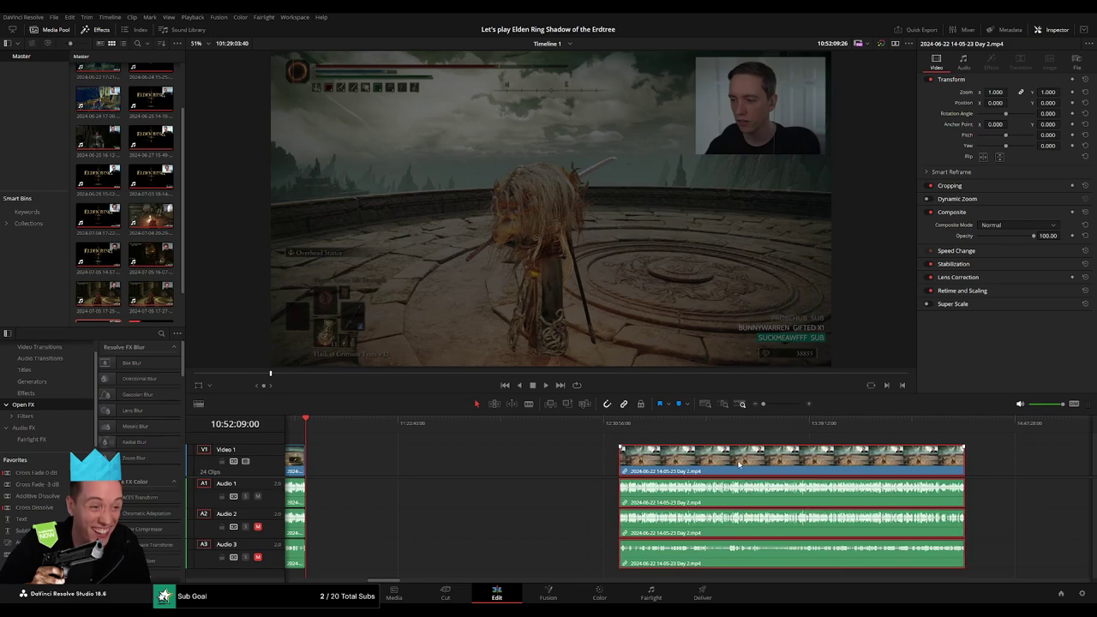
click(464, 460)
- Snap that clip half to start at 12:00:00:00 and play it from there
drag(317, 424, 511, 452)
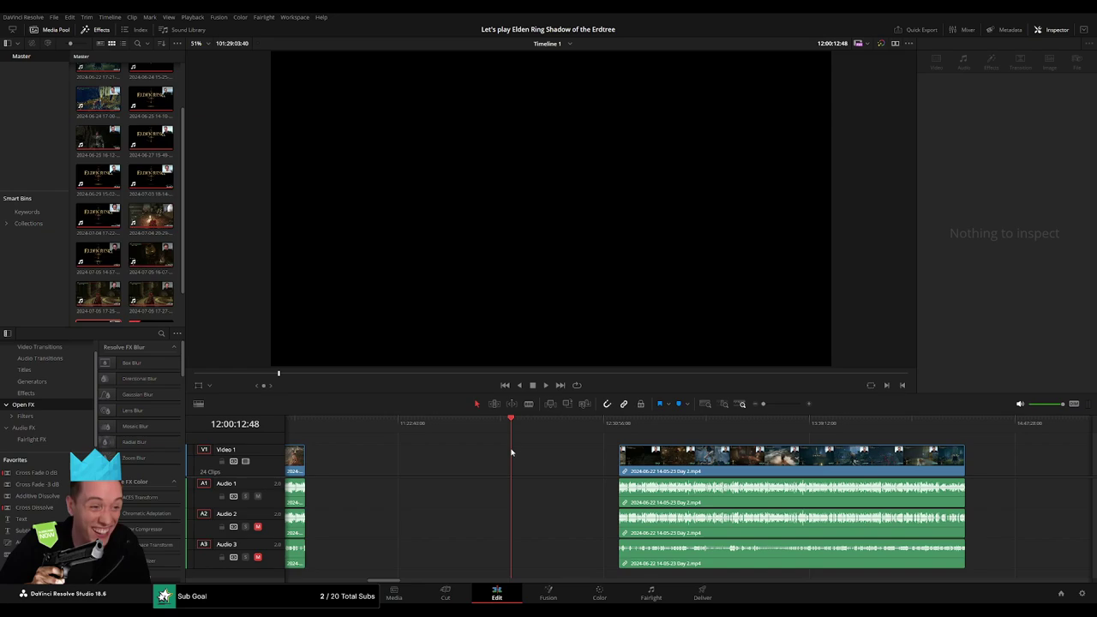
click(770, 404)
drag(688, 431, 685, 433)
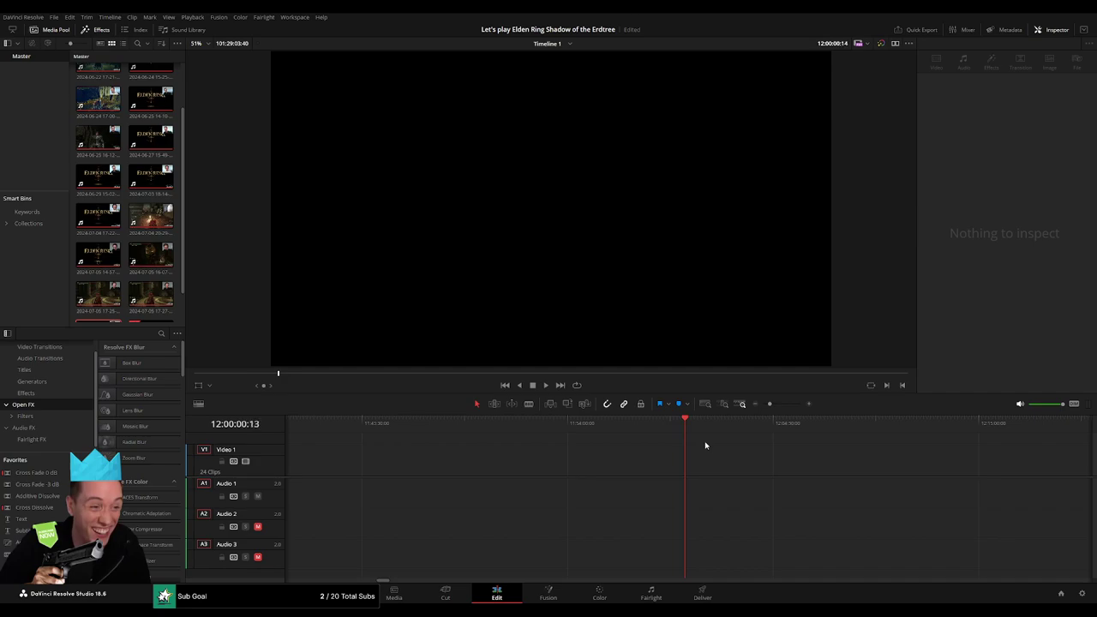
scroll(770, 428, down, 5)
drag(833, 454, 728, 451)
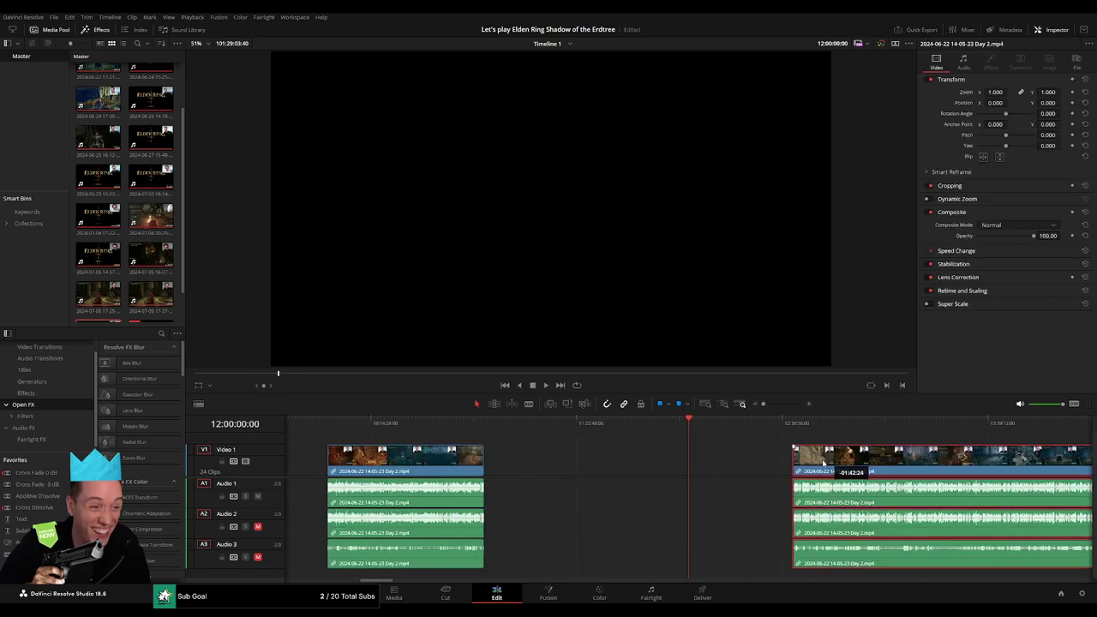
key(space)
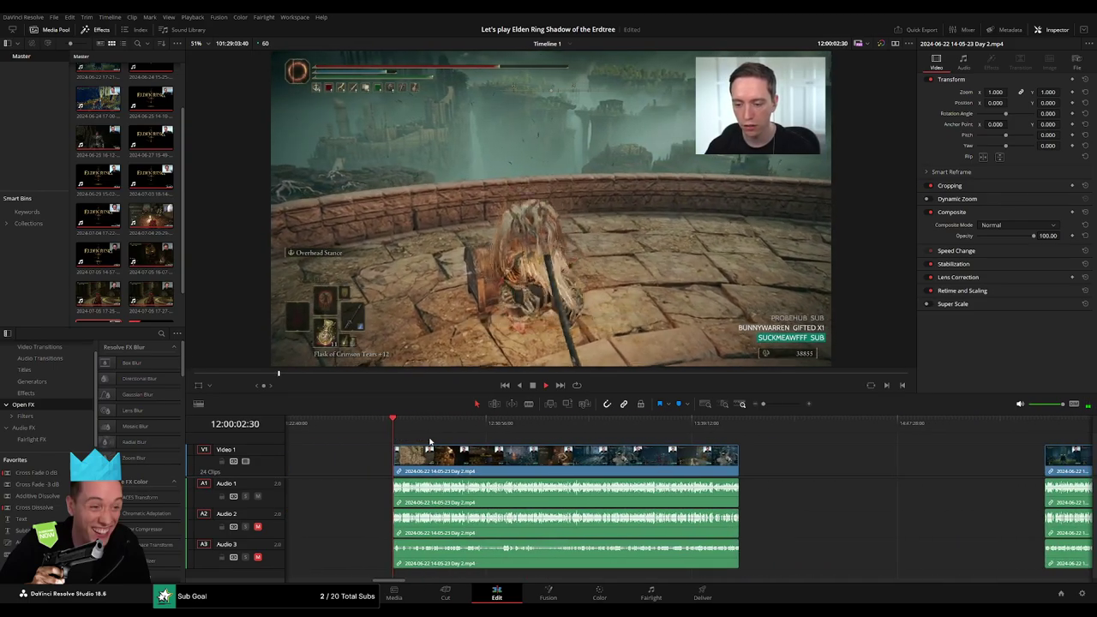
scroll(351, 440, right, 2)
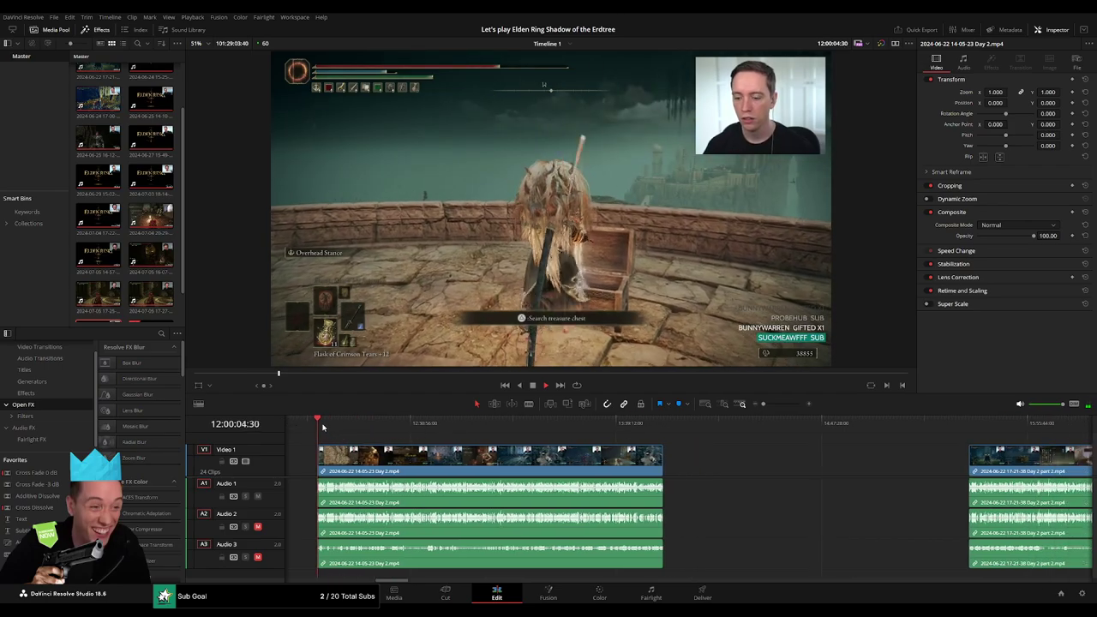
- Scrub the Day 2 footage to 12:52:08:00, where the Blacksmith upgrade menu gives way to gameplay
click(353, 429)
drag(352, 429, 471, 429)
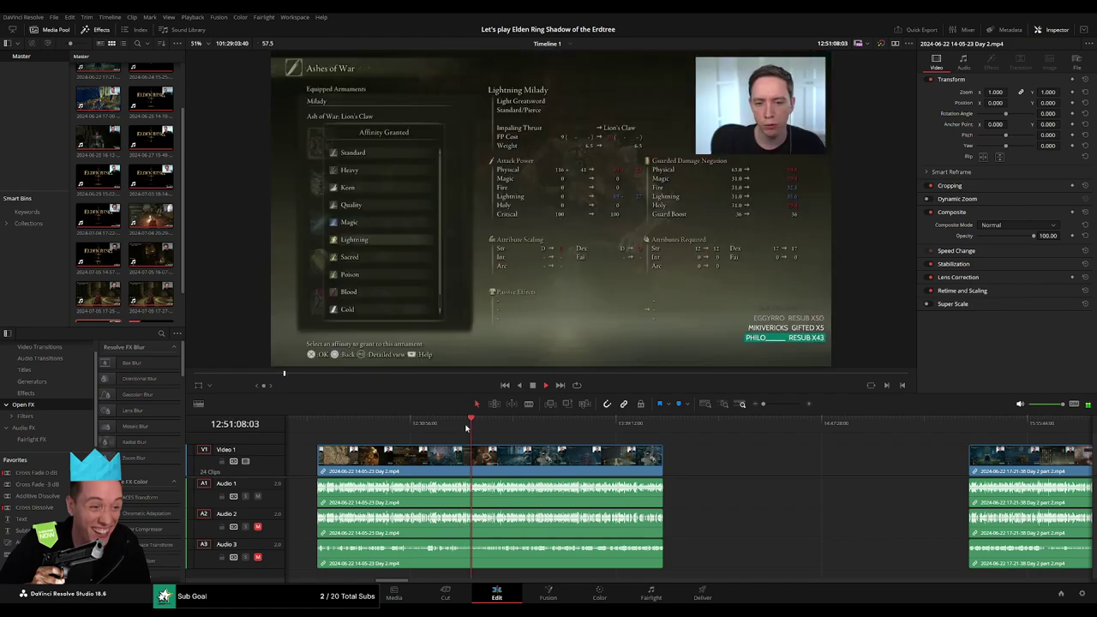
key(space)
drag(763, 407, 780, 406)
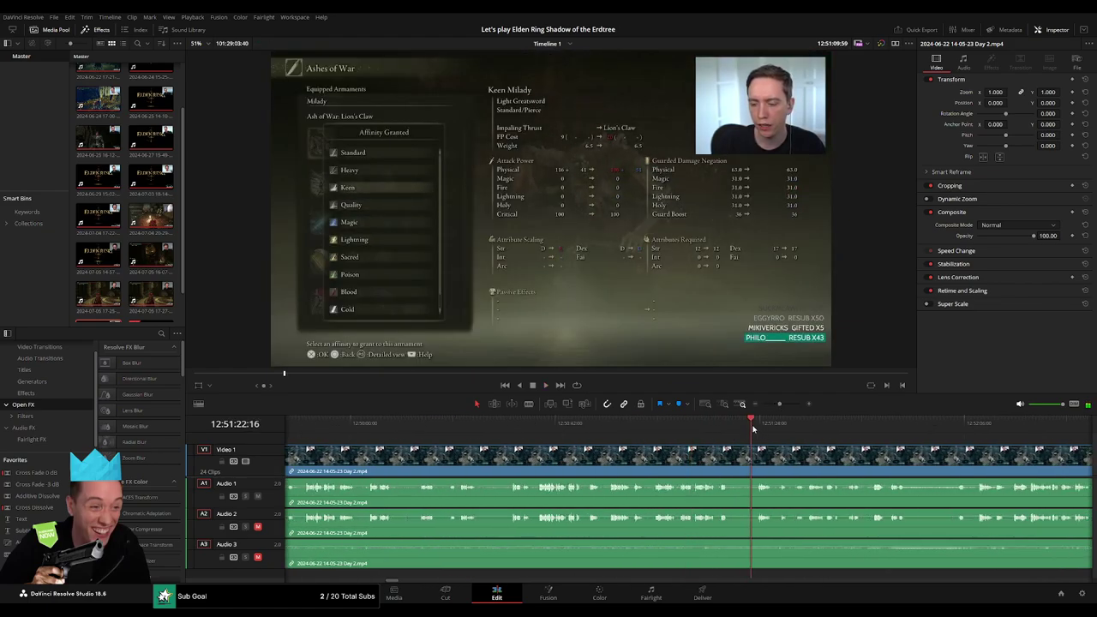
click(629, 423)
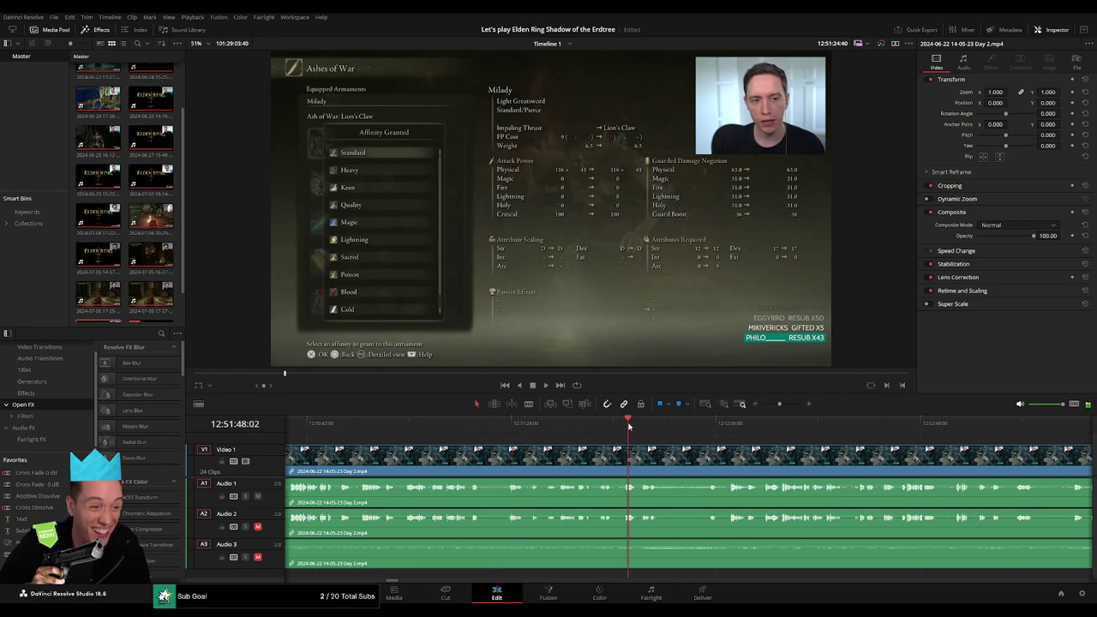
click(703, 423)
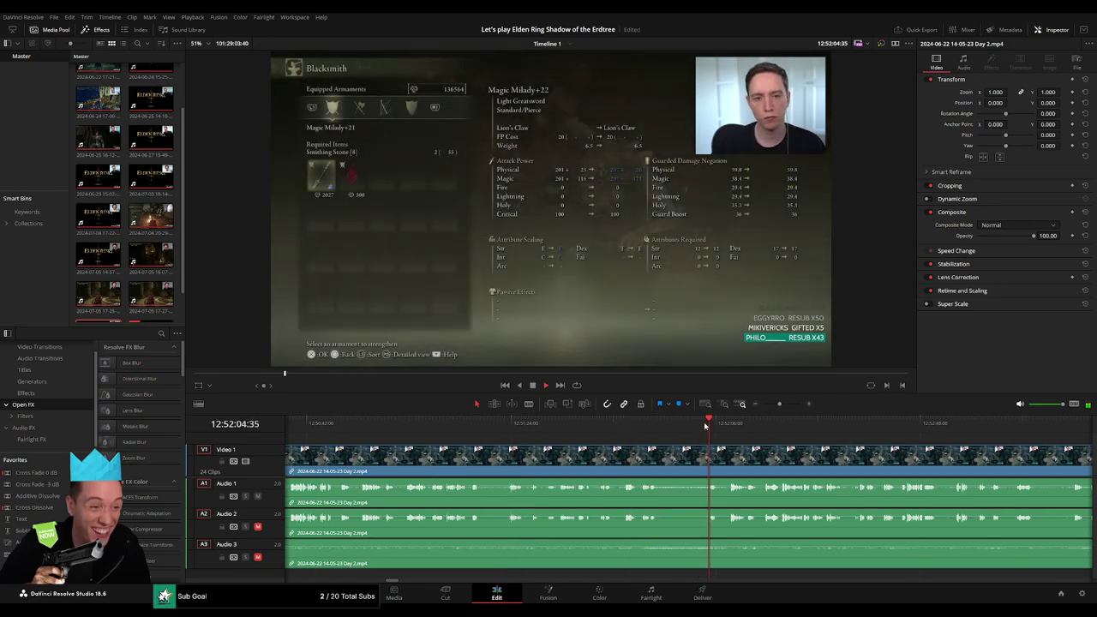
scroll(754, 445, up, 3)
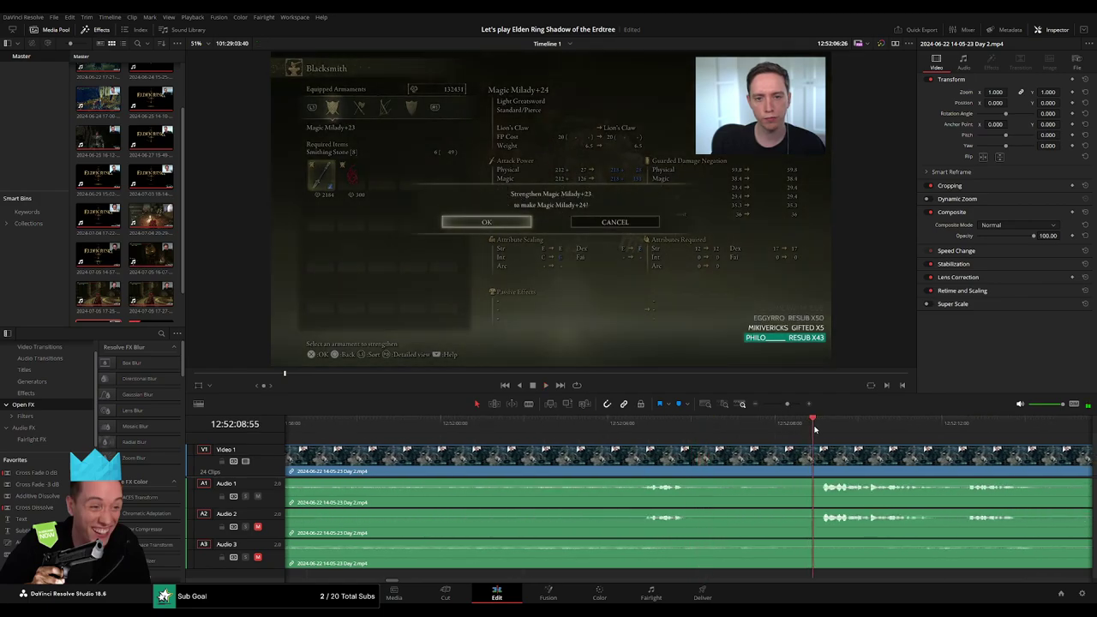
scroll(754, 445, down, 2)
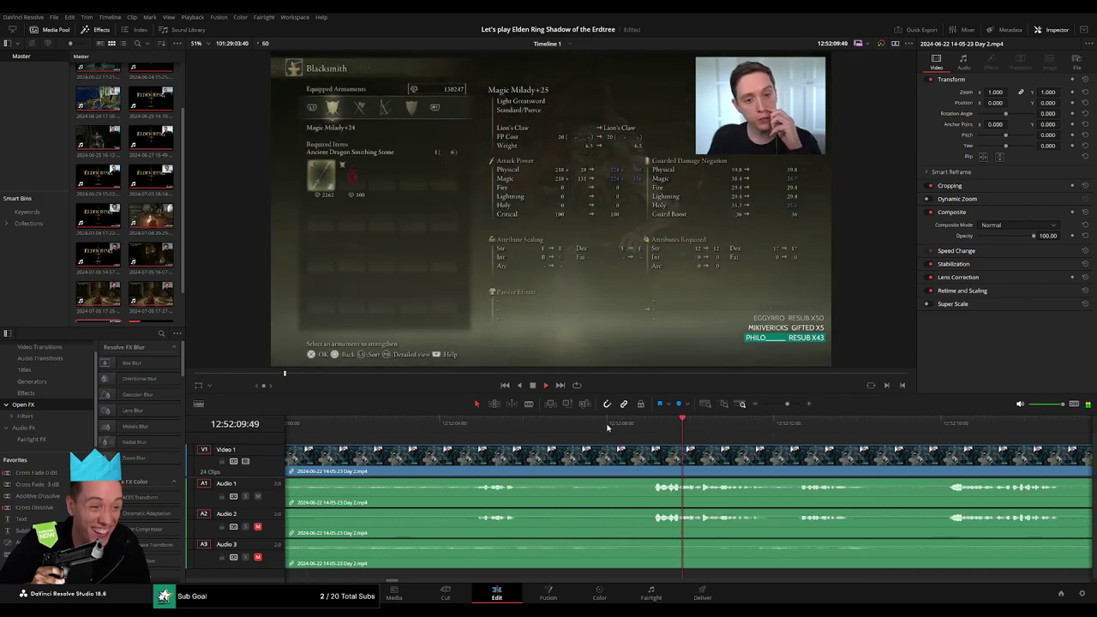
click(654, 425)
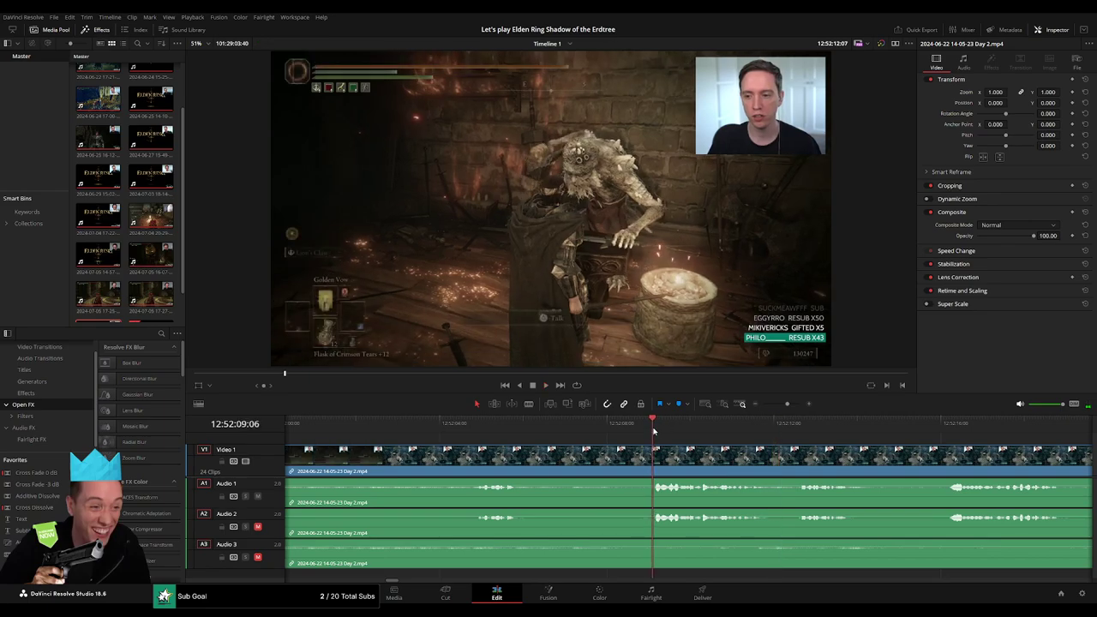
mouse_move(655, 431)
mouse_down()
mouse_move(607, 438)
mouse_move(654, 449)
mouse_up()
- Blade the Day 2 clip at 12:52:08 and fade out its audio just before the cut
key(b)
click(608, 460)
key(a)
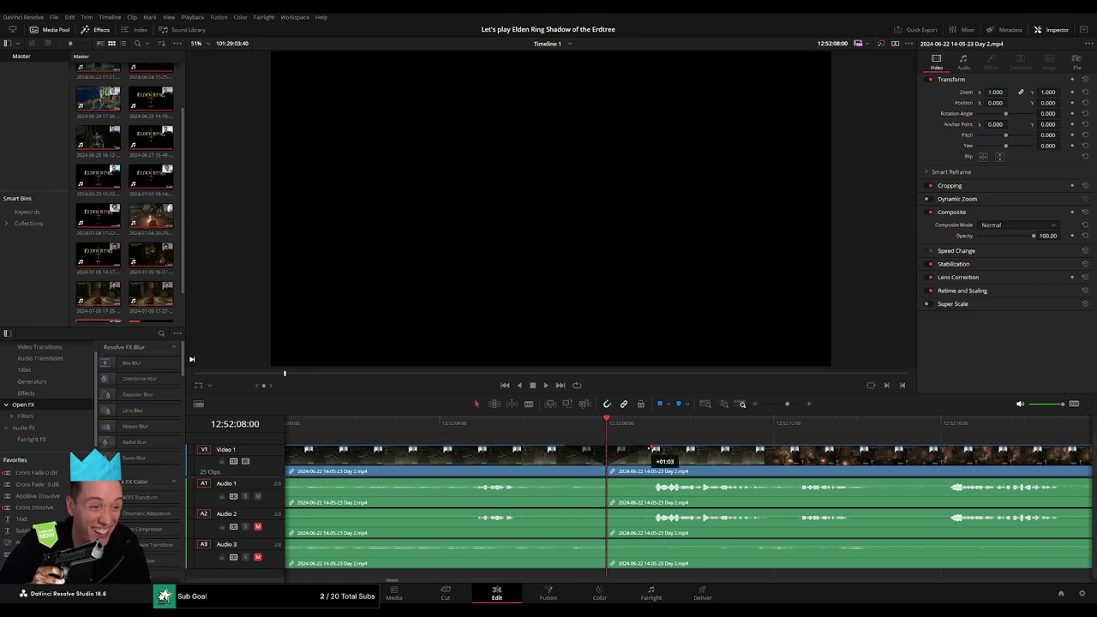
mouse_move(604, 480)
mouse_down()
mouse_move(557, 481)
mouse_move(658, 486)
mouse_up()
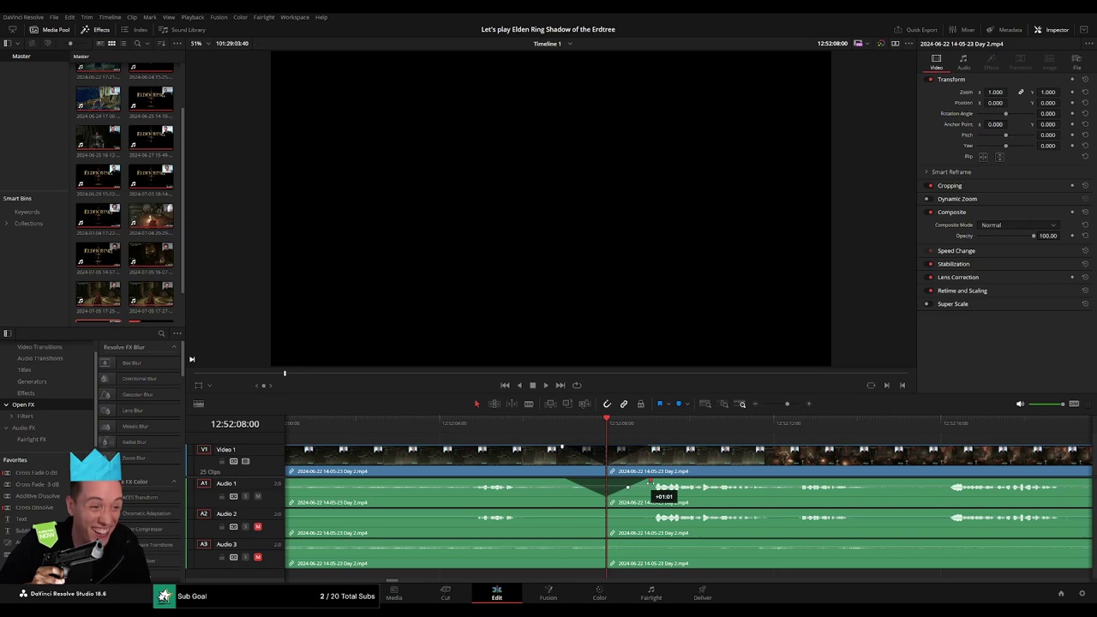
mouse_move(604, 511)
mouse_down()
mouse_move(559, 512)
mouse_move(642, 512)
mouse_move(562, 542)
mouse_move(650, 543)
mouse_up()
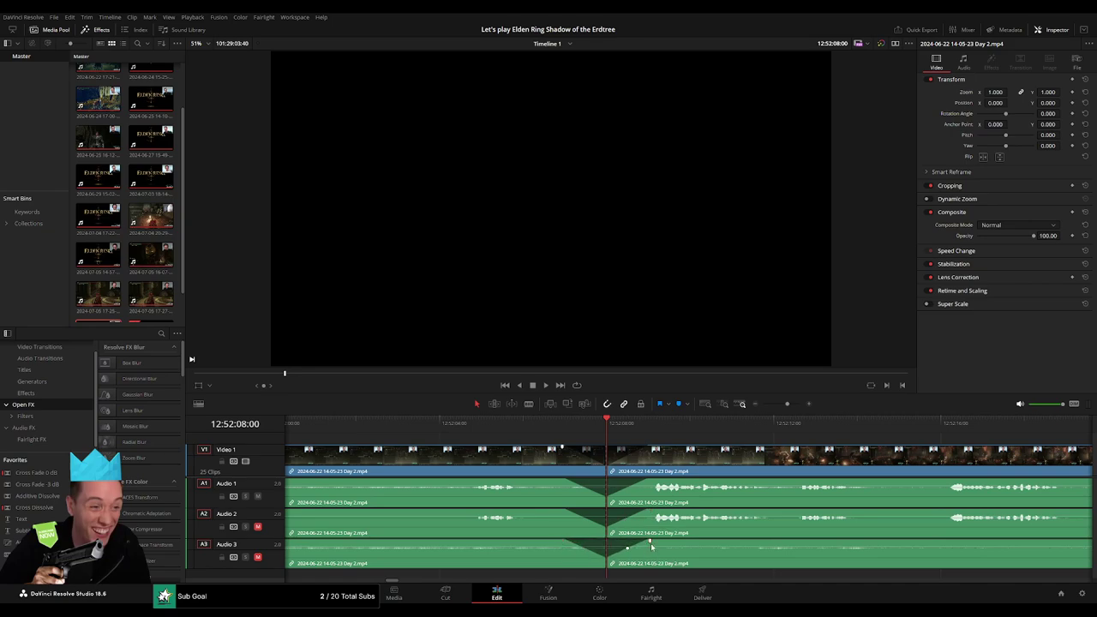
scroll(600, 505, down, 2)
- Move the Day 2 part after the 12:52:08 cut further right on the timeline
scroll(583, 488, down, 2)
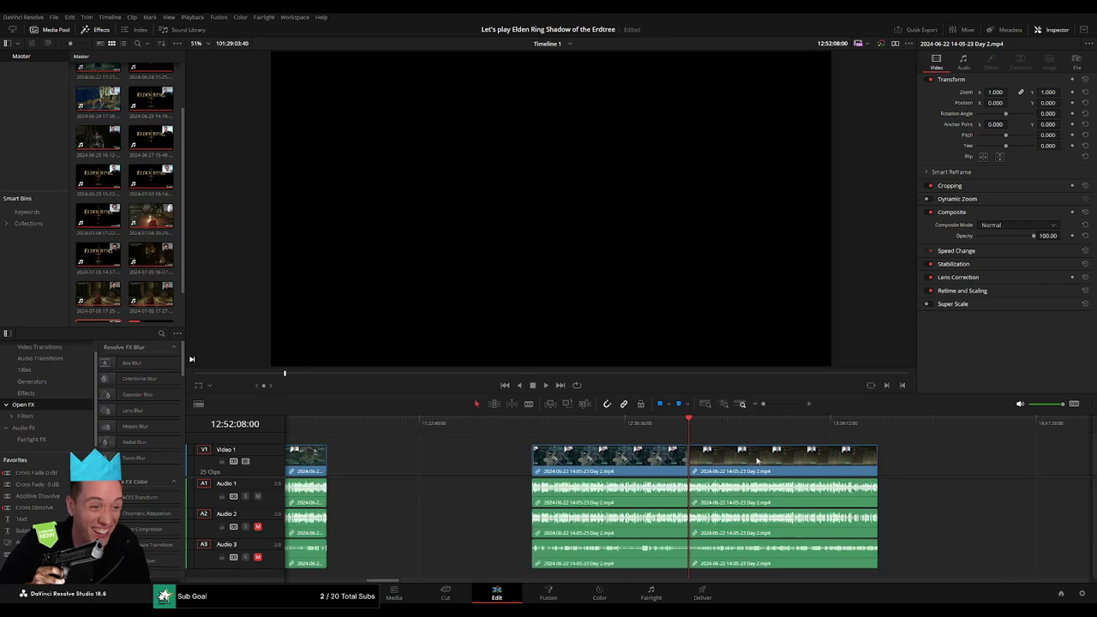
scroll(565, 467, down, 2)
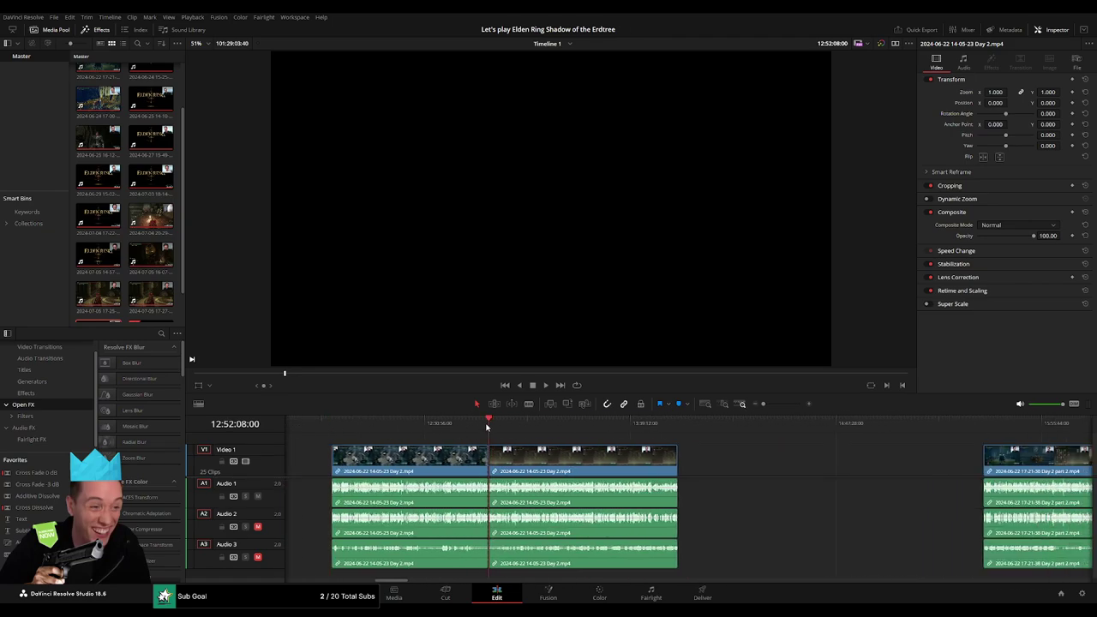
mouse_move(537, 449)
mouse_down()
mouse_move(480, 464)
mouse_move(705, 464)
mouse_up()
click(483, 456)
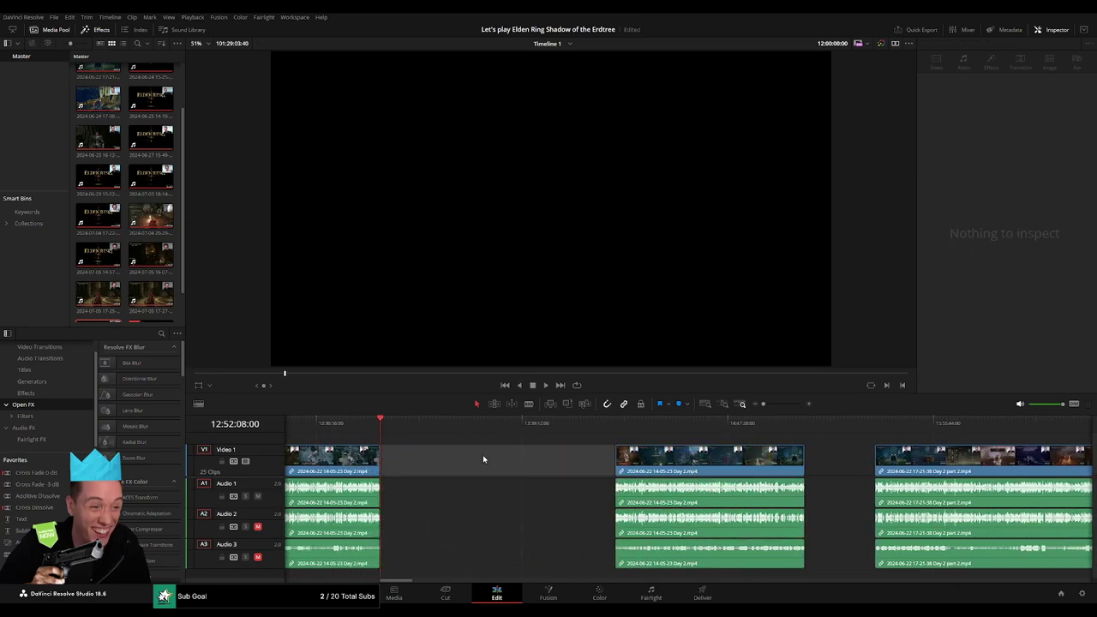
- Scrub and play through the later Day 2 footage, rewatching around 14:51:43
drag(453, 434, 585, 463)
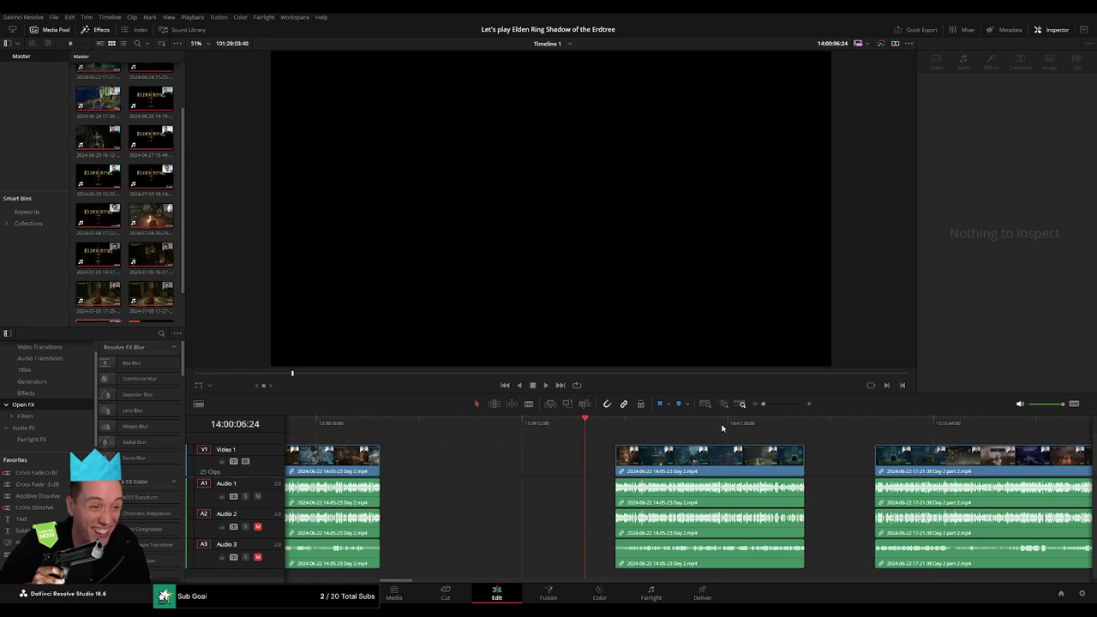
drag(765, 406, 776, 406)
drag(683, 429, 678, 429)
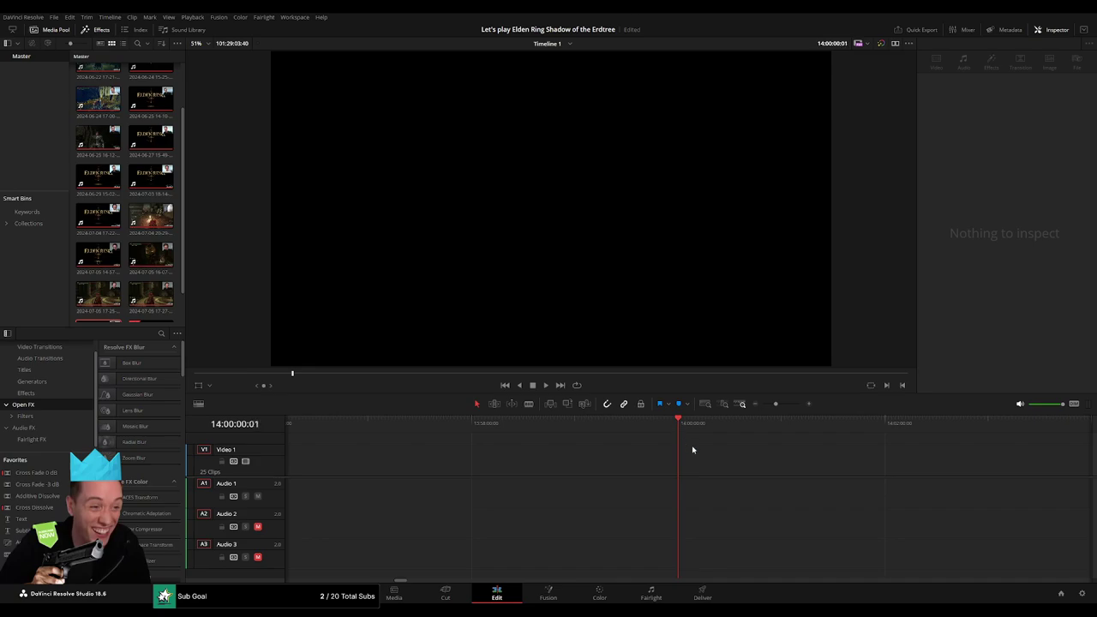
drag(776, 405, 749, 408)
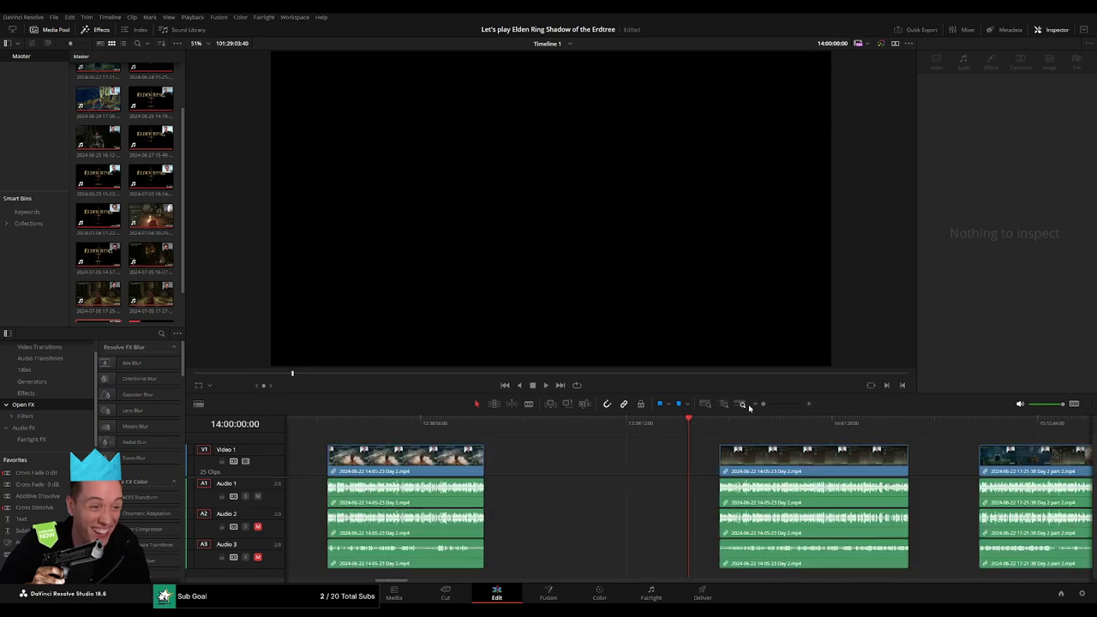
drag(788, 467, 405, 428)
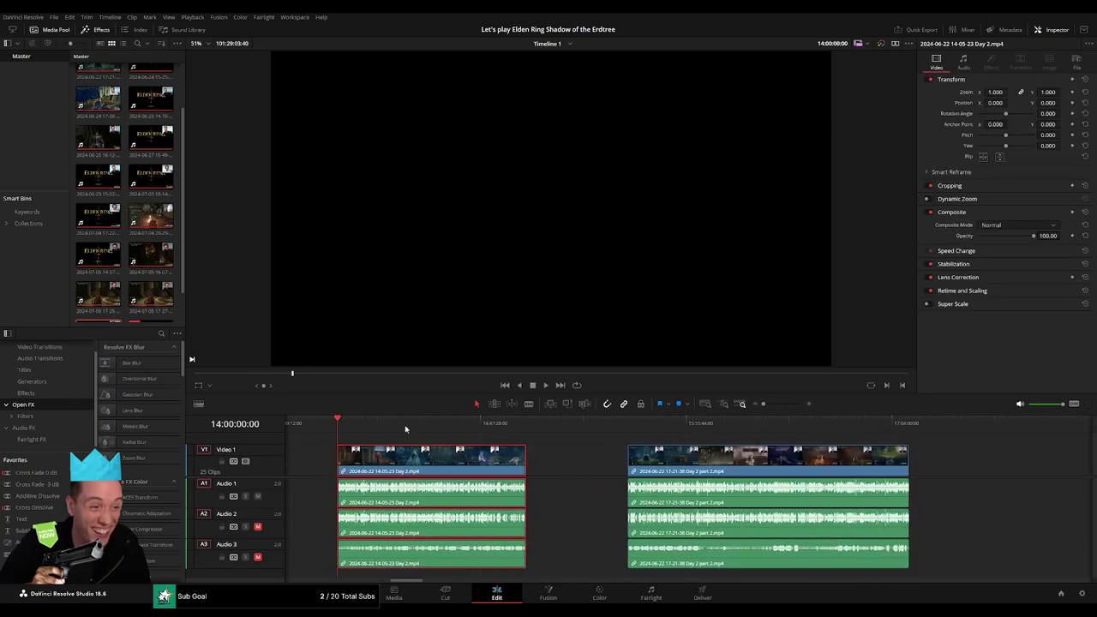
drag(340, 426, 490, 441)
key(space)
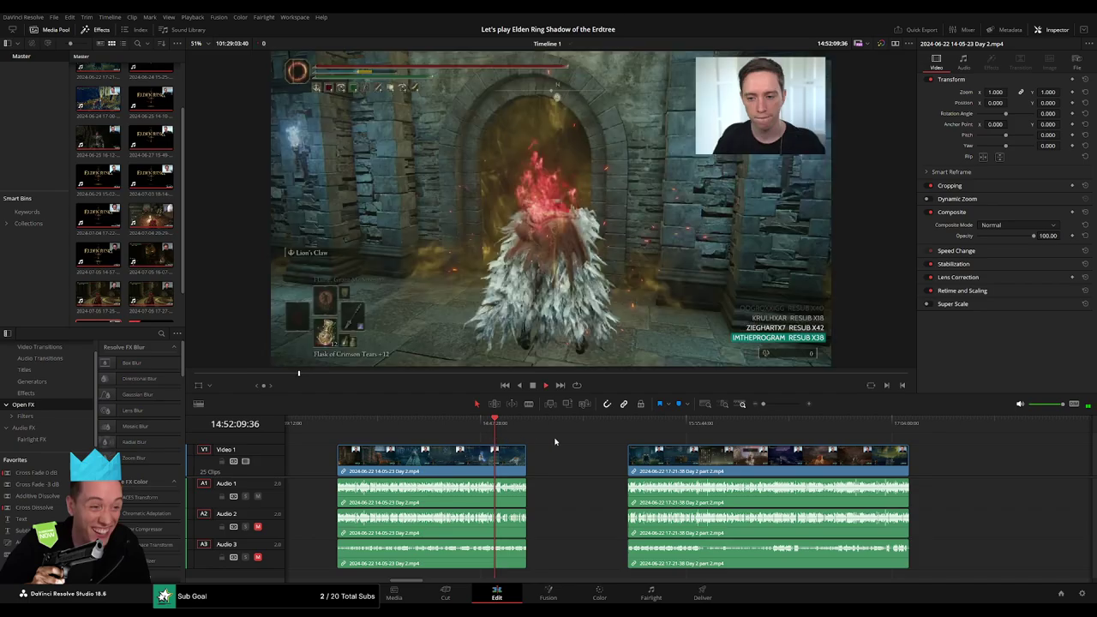
drag(742, 404, 781, 404)
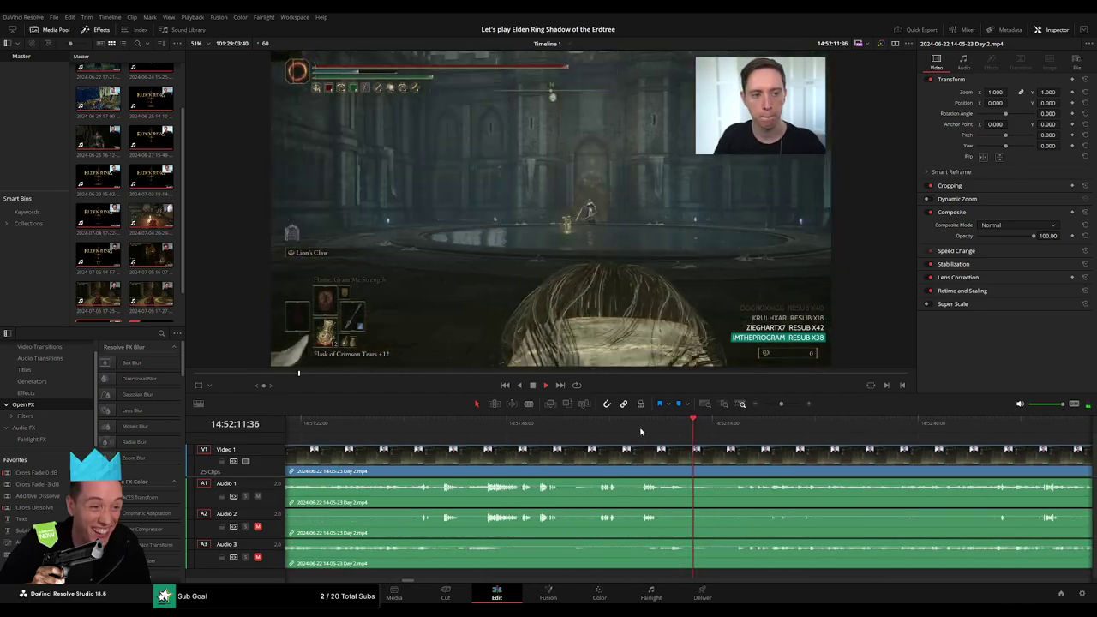
click(644, 422)
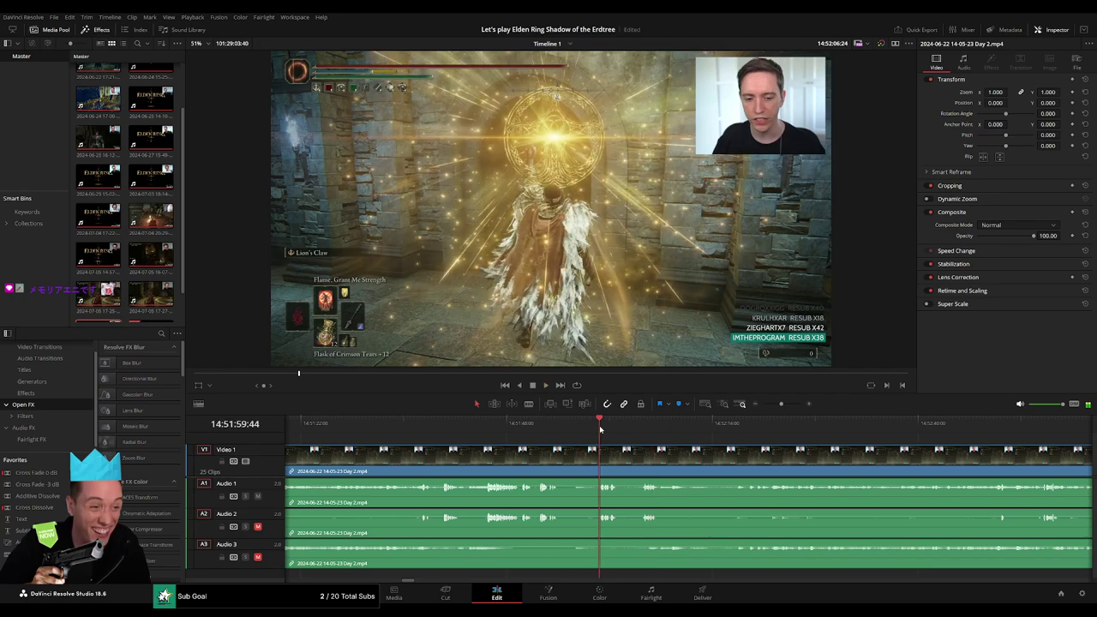
click(600, 424)
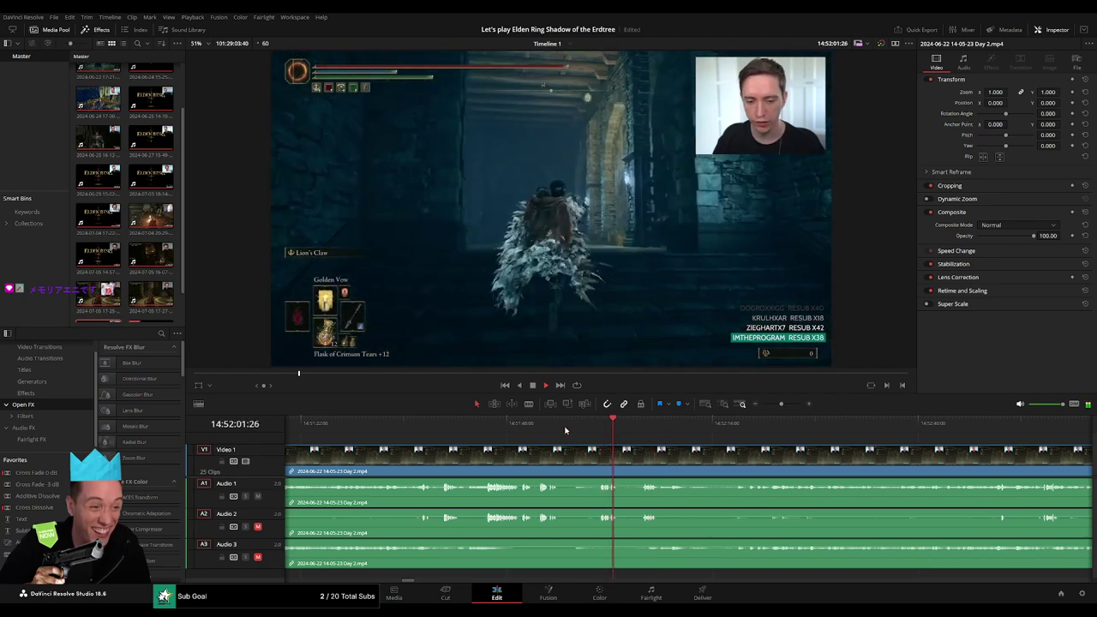
click(536, 425)
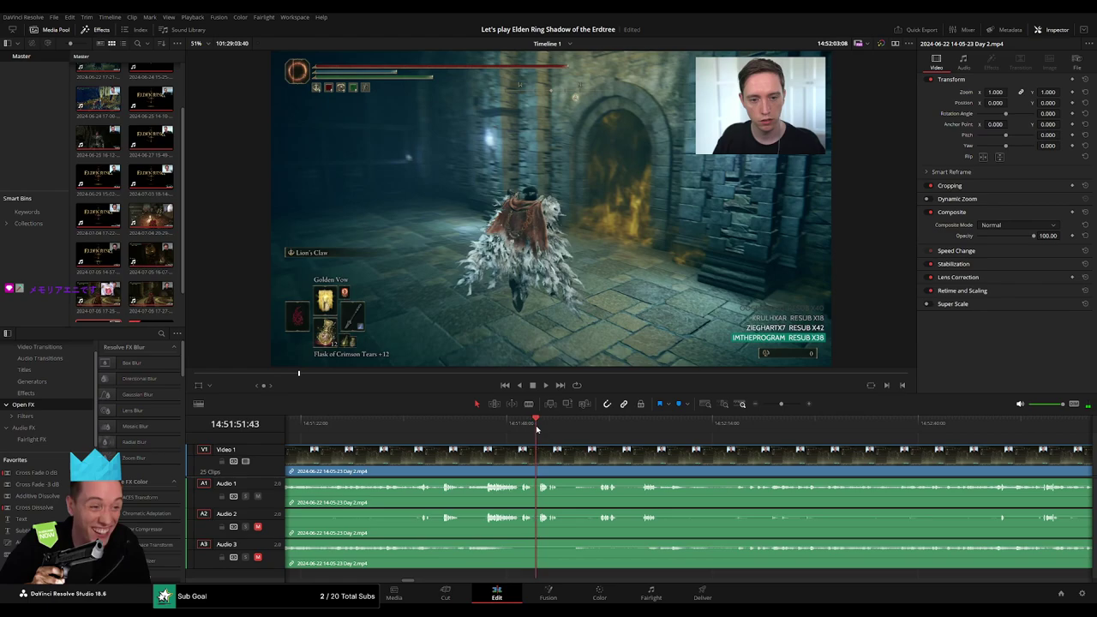
key(space)
- Zoom in and place the playhead exactly on 14:52:04:00
drag(776, 408, 785, 404)
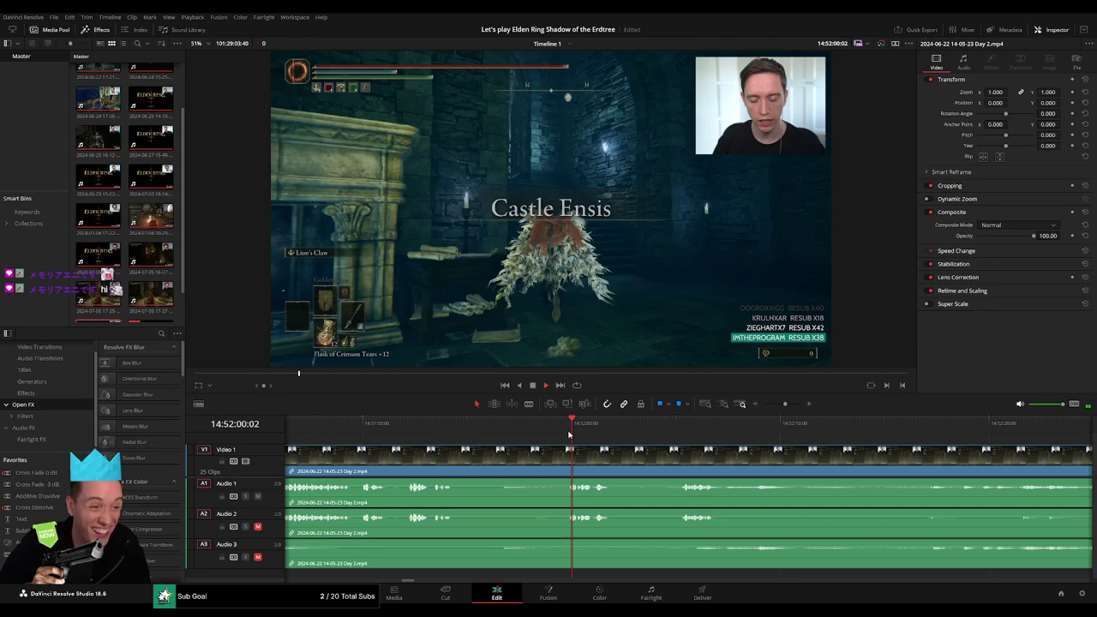
click(670, 426)
scroll(712, 458, right, 3)
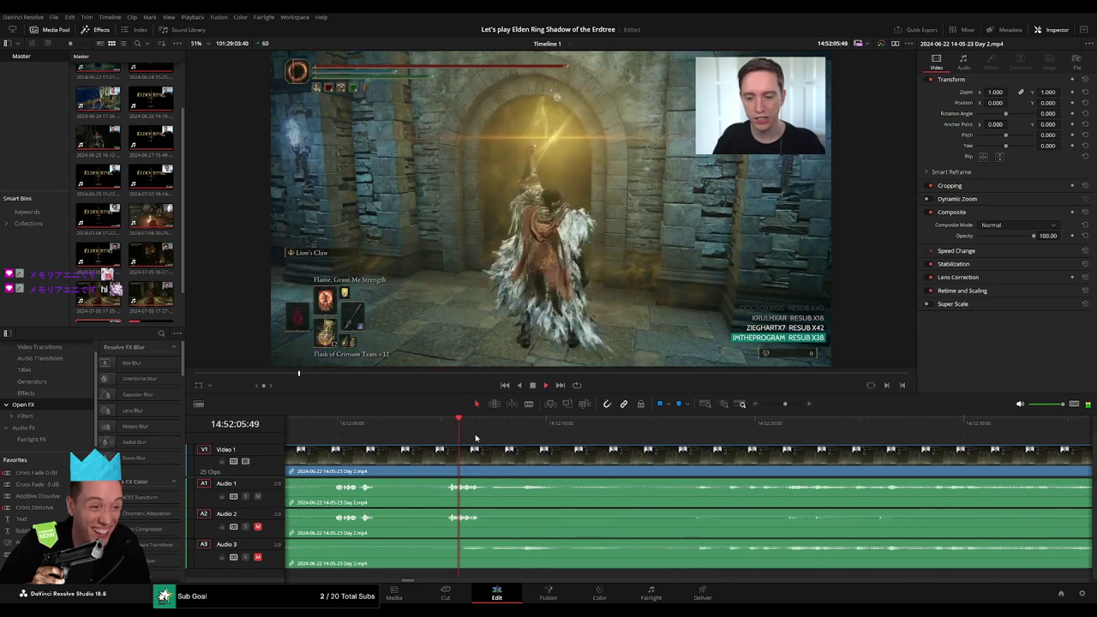
click(631, 426)
scroll(634, 433, right, 3)
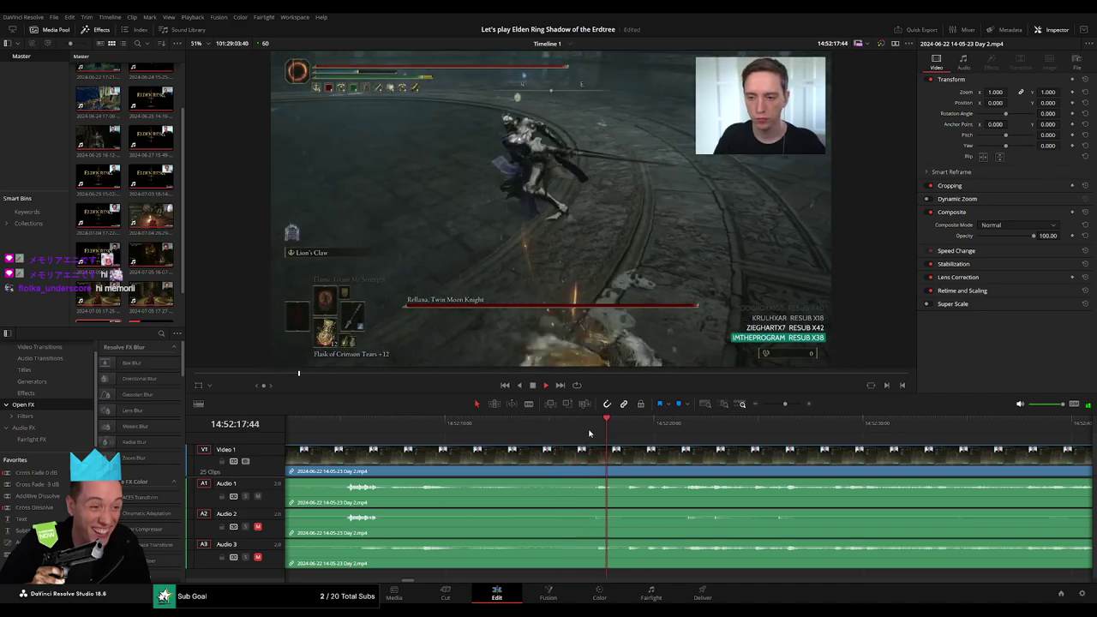
click(343, 426)
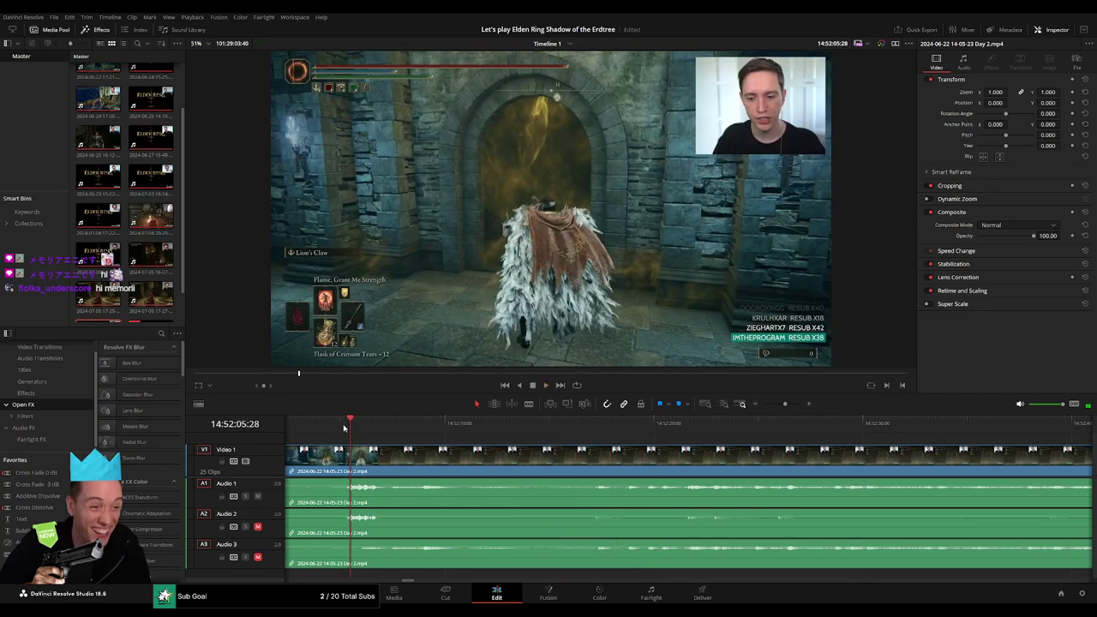
scroll(593, 454, left, 7)
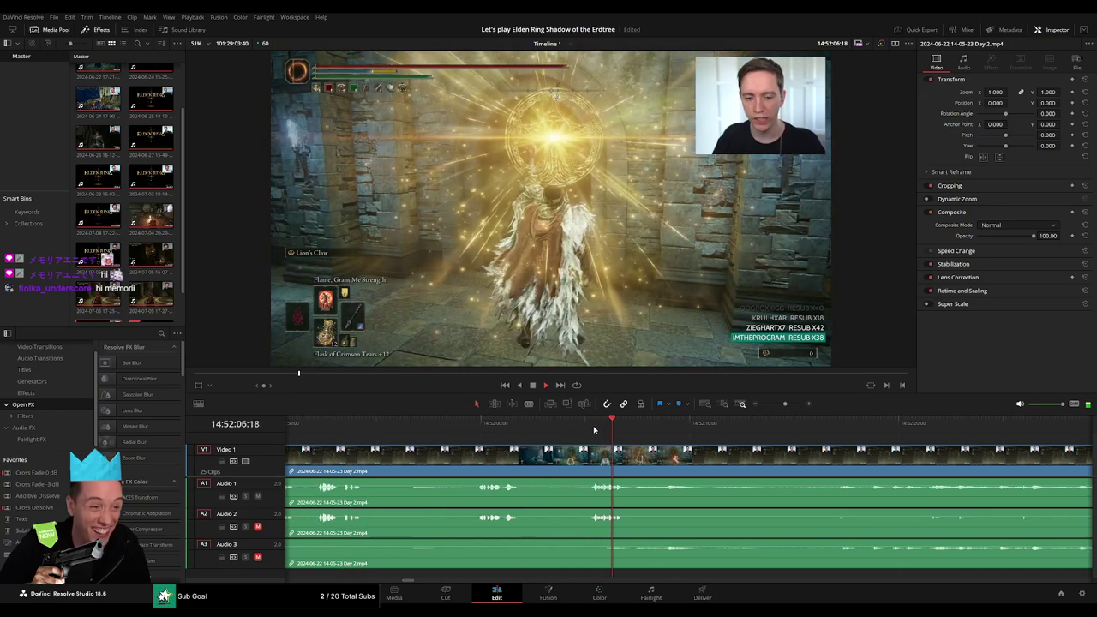
click(489, 425)
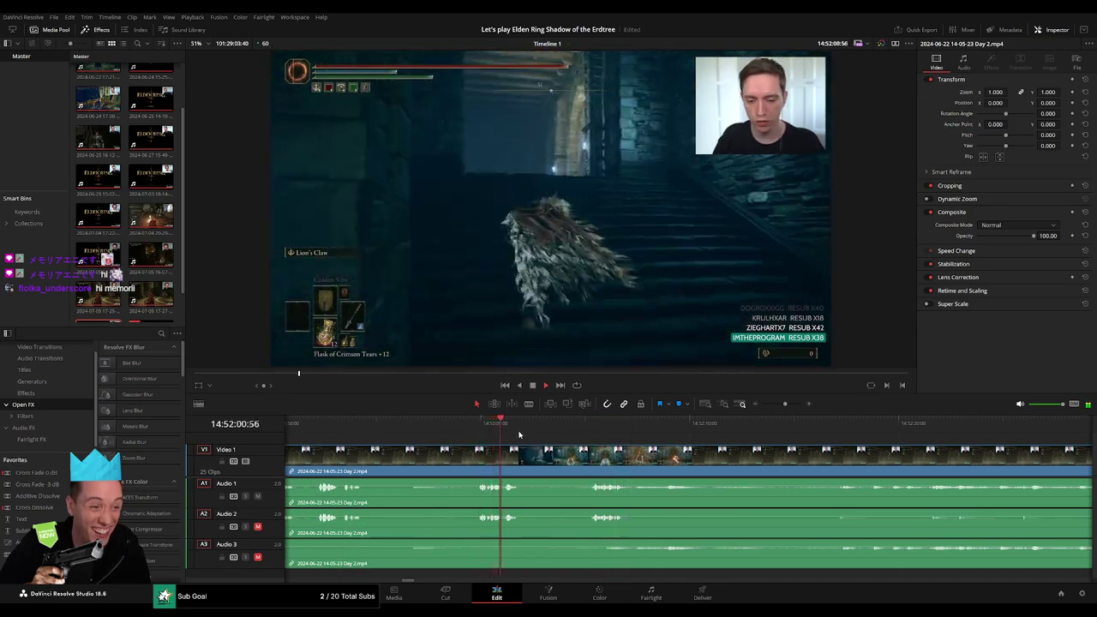
key(space)
click(480, 431)
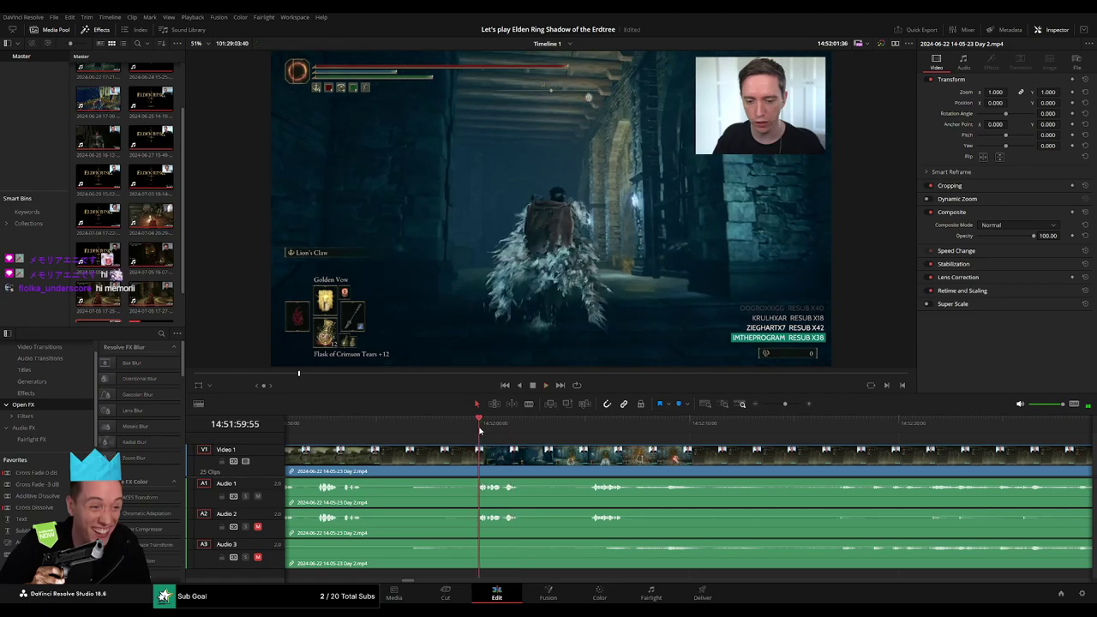
mouse_move(480, 431)
mouse_down()
mouse_move(591, 437)
mouse_move(564, 439)
mouse_up()
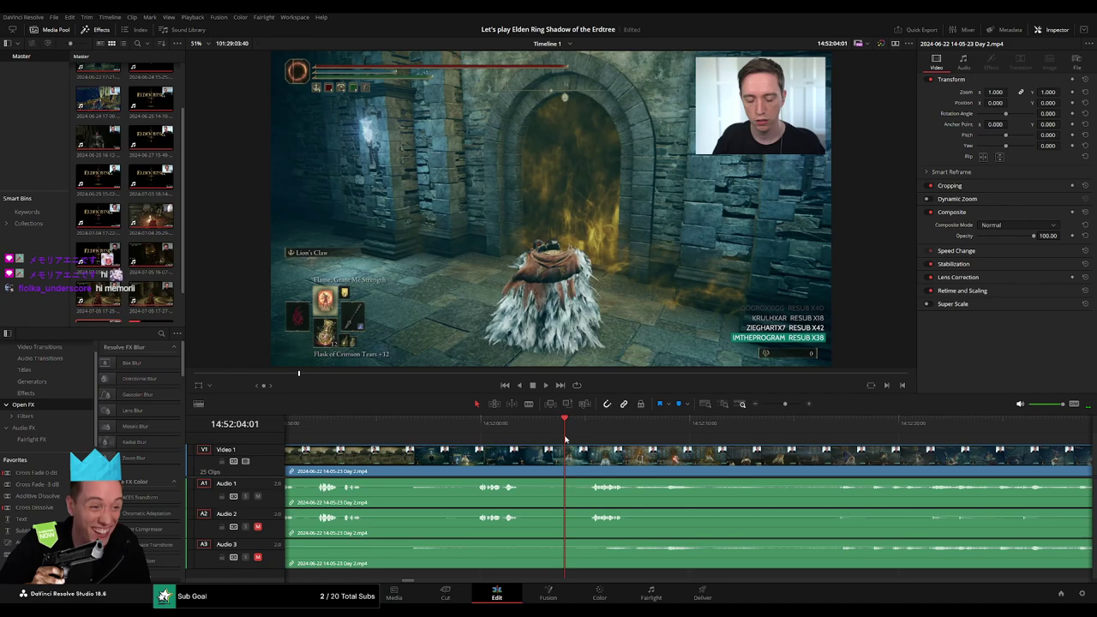
mouse_move(565, 439)
mouse_down()
mouse_move(584, 450)
mouse_move(545, 449)
mouse_up()
- Split every track at the 14:52:04 playhead with Ctrl+B and view the neighbouring clips
key(ctrl+b)
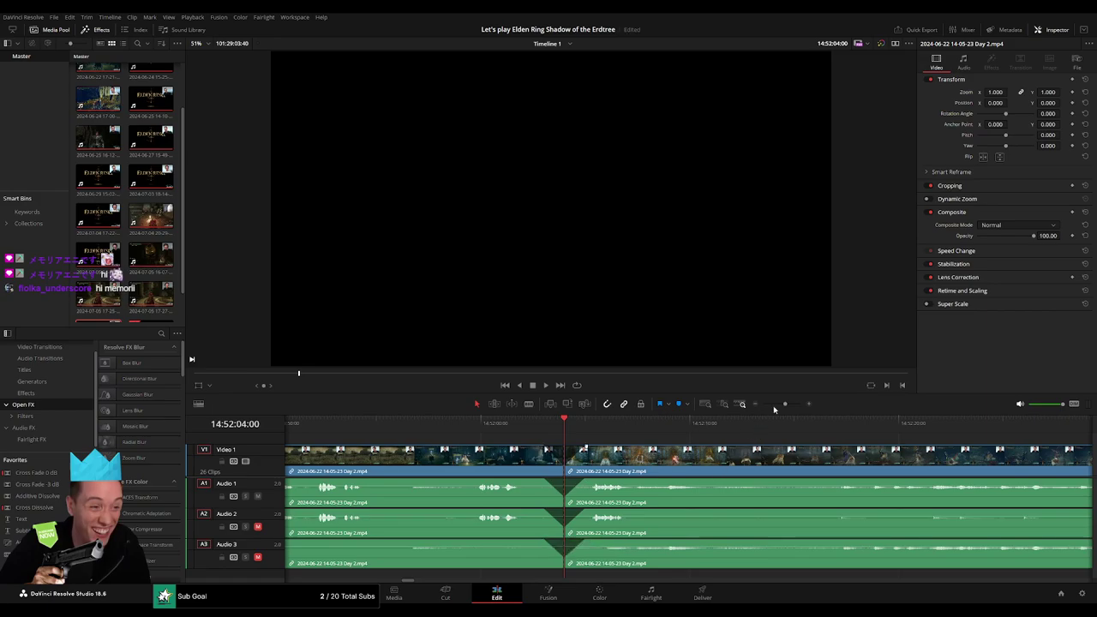
mouse_move(774, 409)
mouse_down()
mouse_move(576, 452)
mouse_move(645, 468)
mouse_up()
- Snap the short Day 2 piece and Day 2 part 2 to start at 16:00:00:00, then play them
click(583, 458)
scroll(460, 437, right, 3)
drag(515, 463, 705, 463)
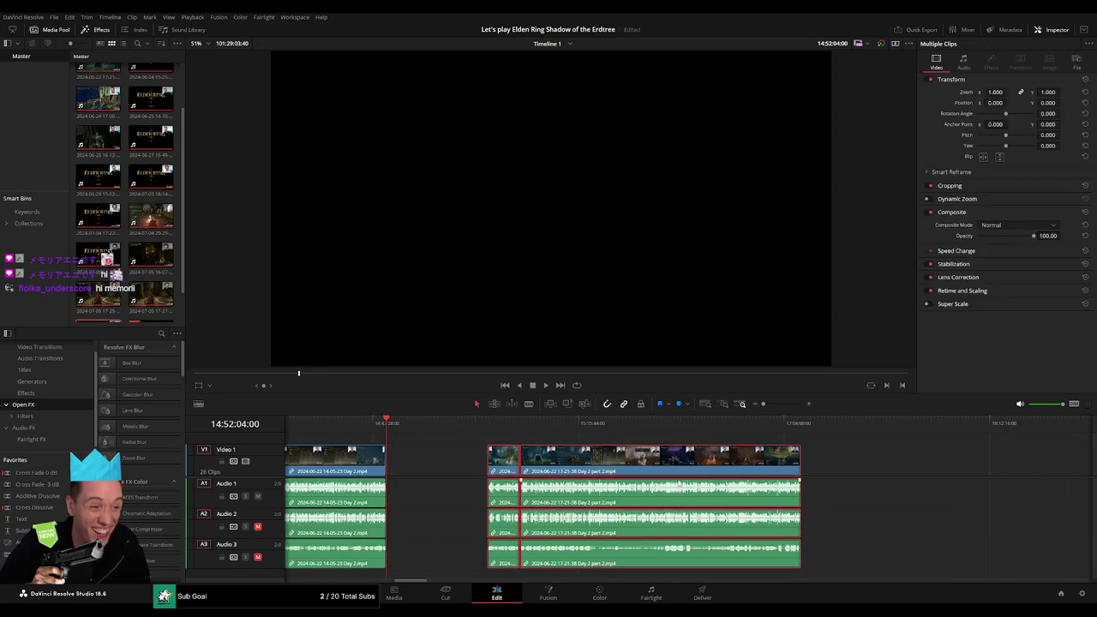
click(533, 470)
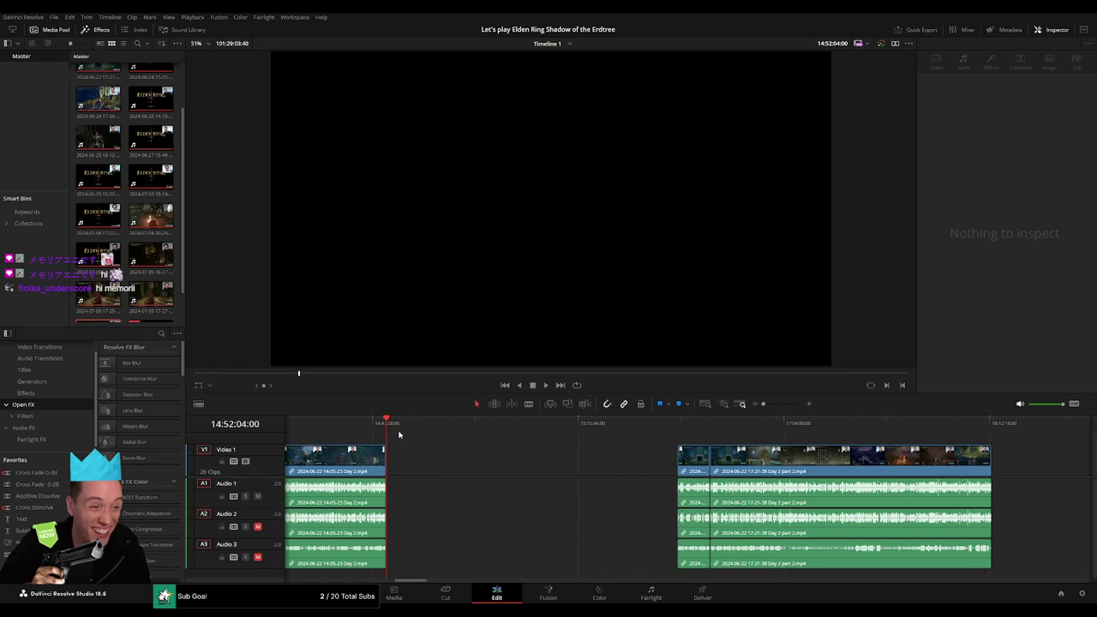
click(451, 423)
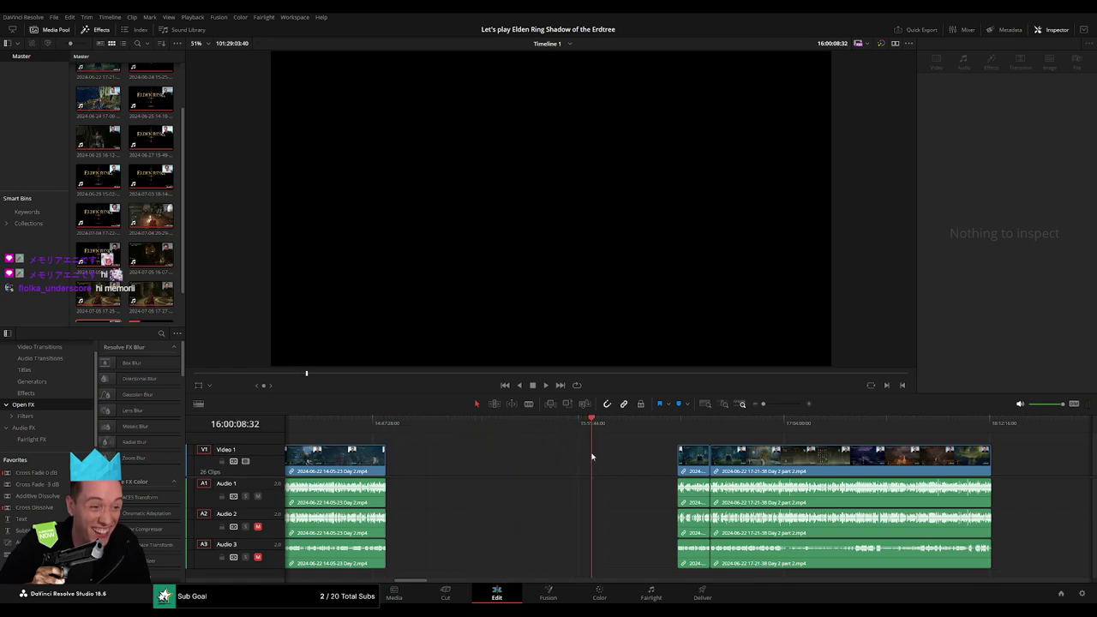
drag(807, 468, 737, 467)
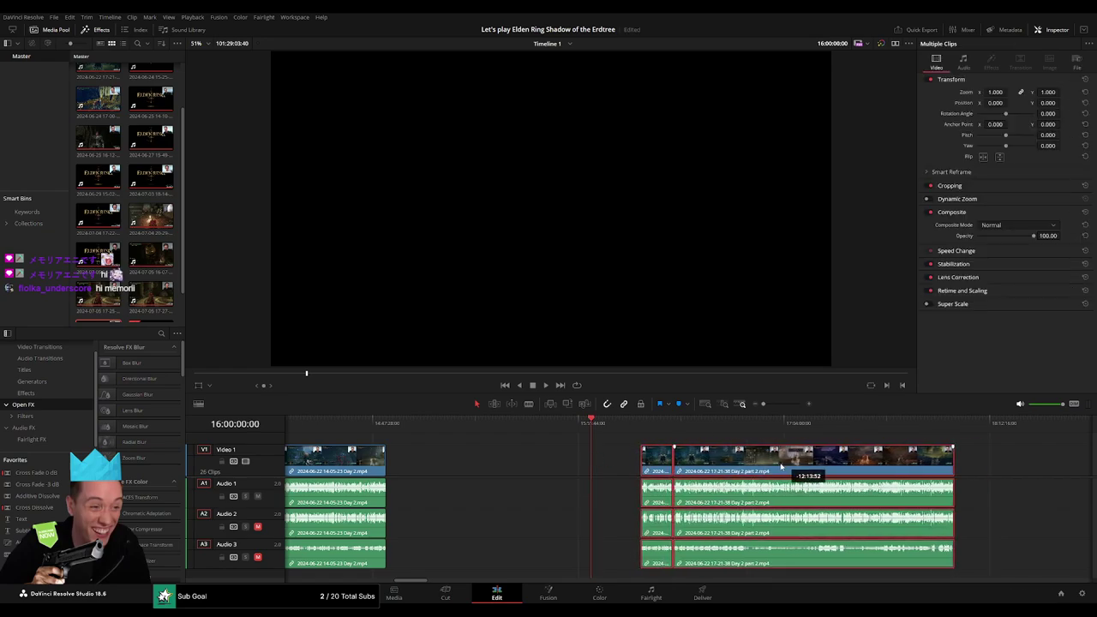
click(637, 442)
key(space)
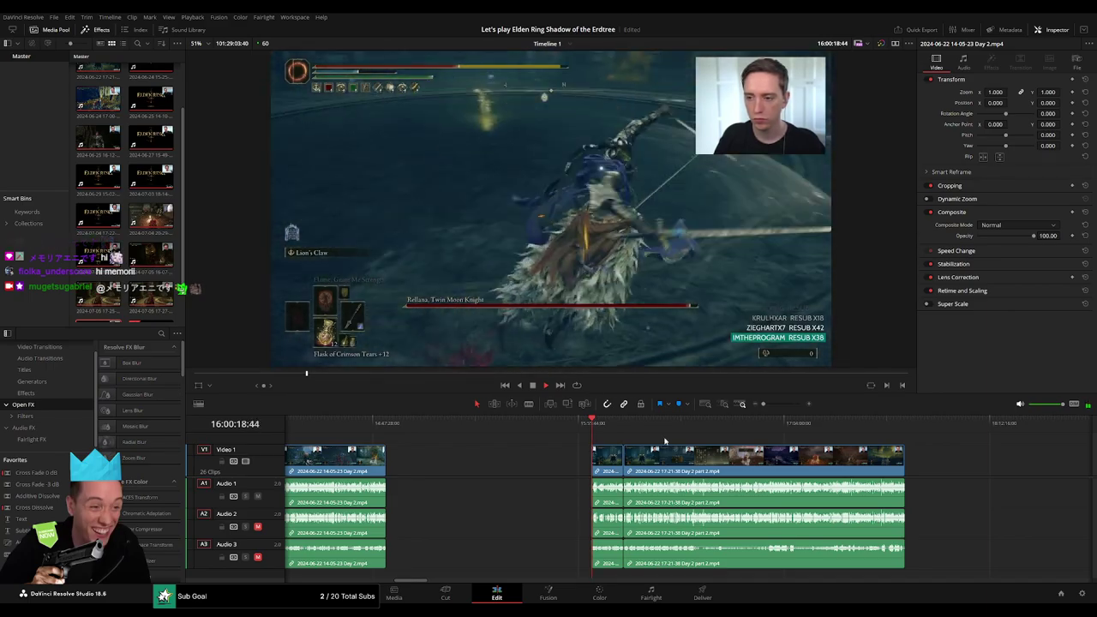
- Go to the Day 2 / Day 2 part 2 join near 16:10:45 and play across it
scroll(519, 430, right, 3)
scroll(491, 437, right, 2)
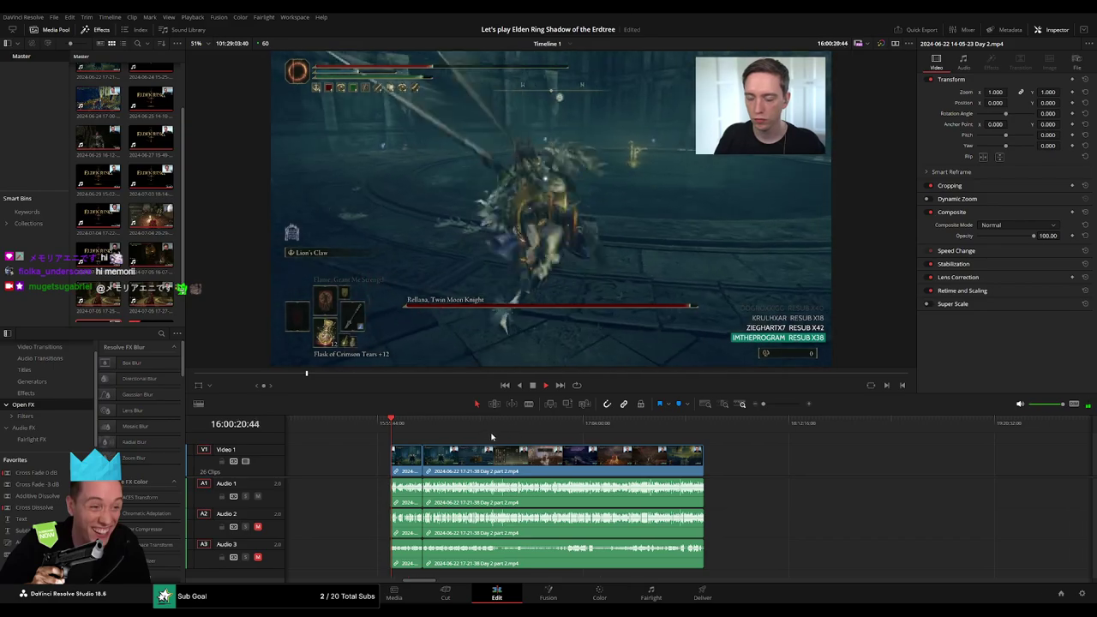
scroll(600, 454, up, 3)
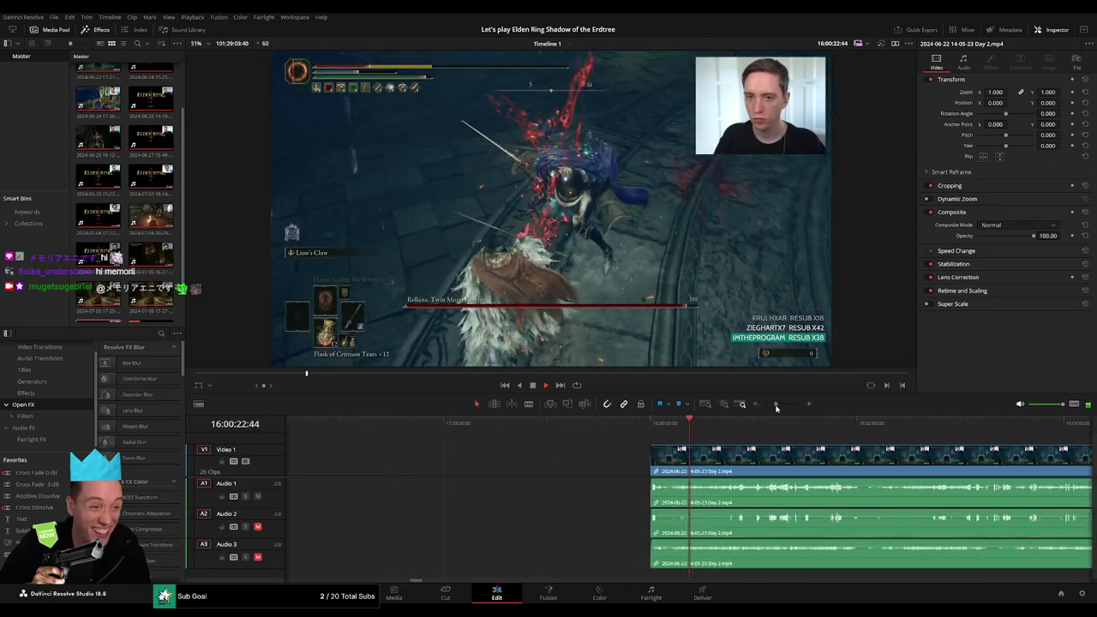
scroll(630, 473, up, 2)
scroll(771, 408, down, 2)
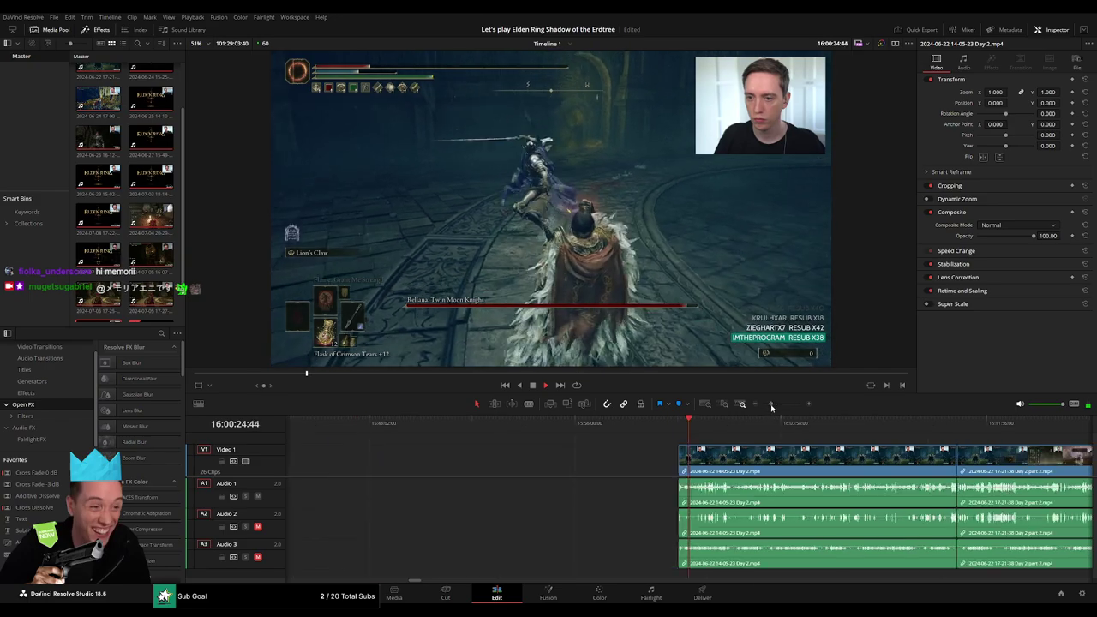
scroll(771, 472, right, 6)
click(700, 425)
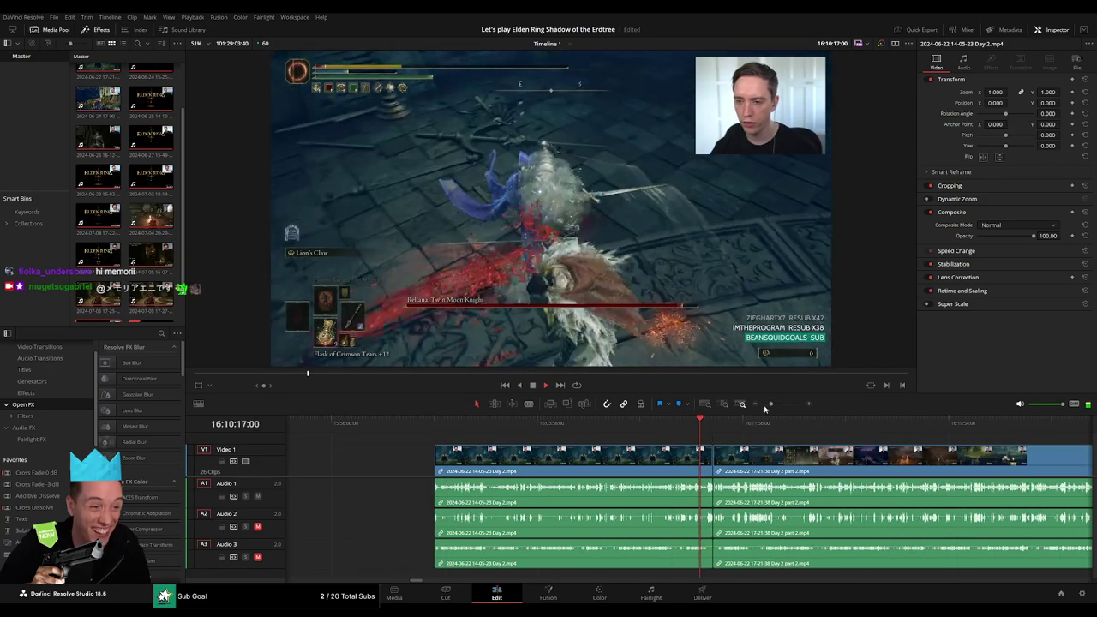
scroll(711, 440, up, 3)
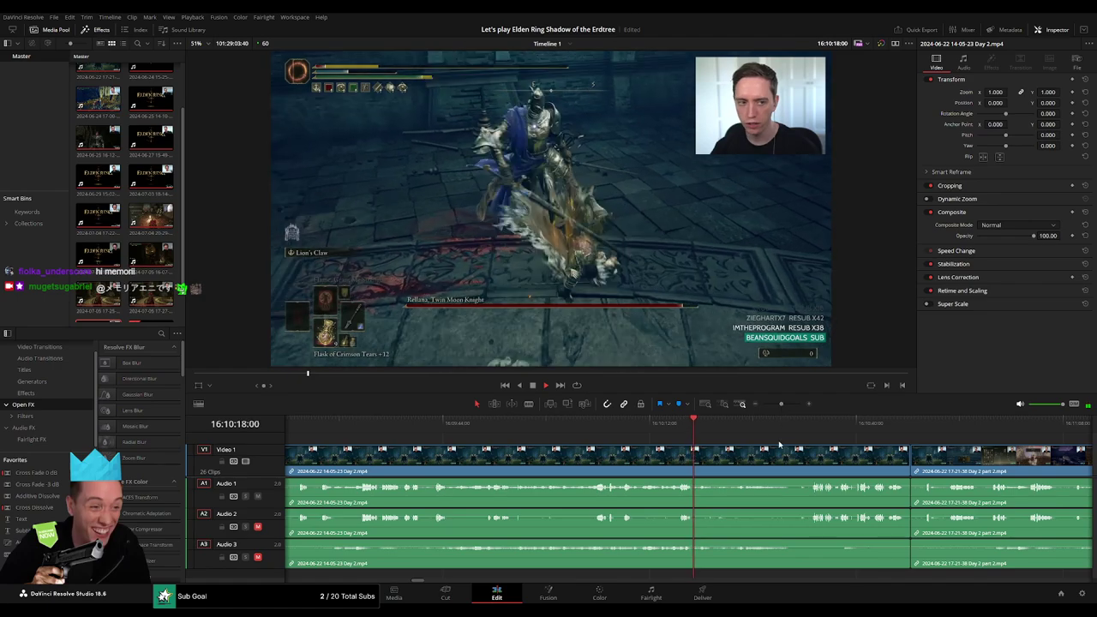
click(870, 426)
key(space)
scroll(873, 435, down, 3)
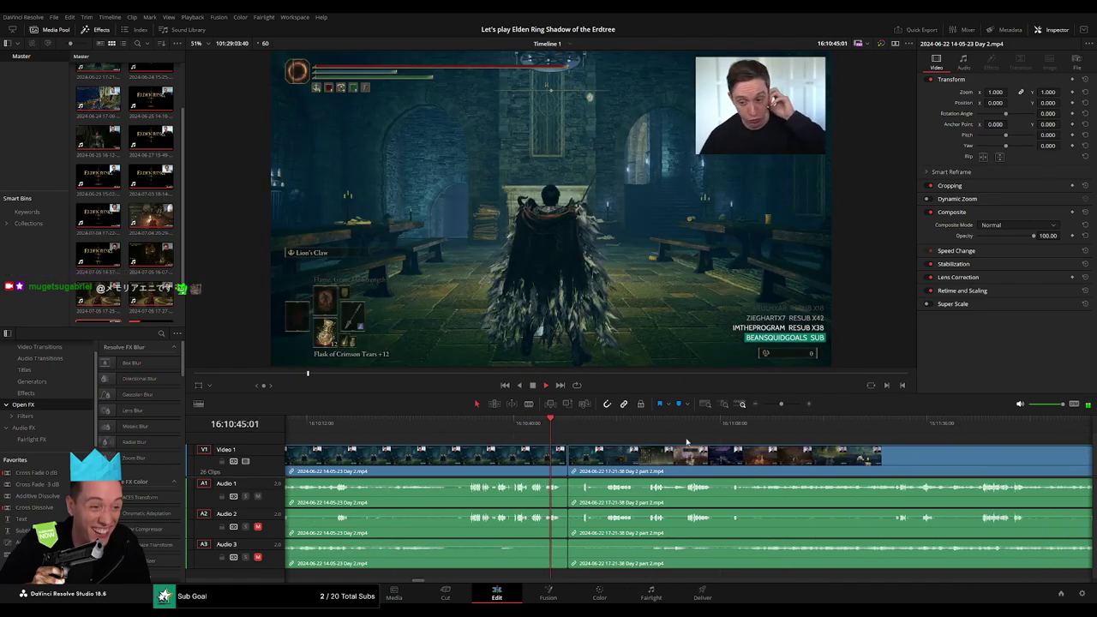
- Add a Cross Fade at the Day 2 to Day 2 part 2 join with Ctrl+T and review it
drag(785, 409, 793, 409)
key(space)
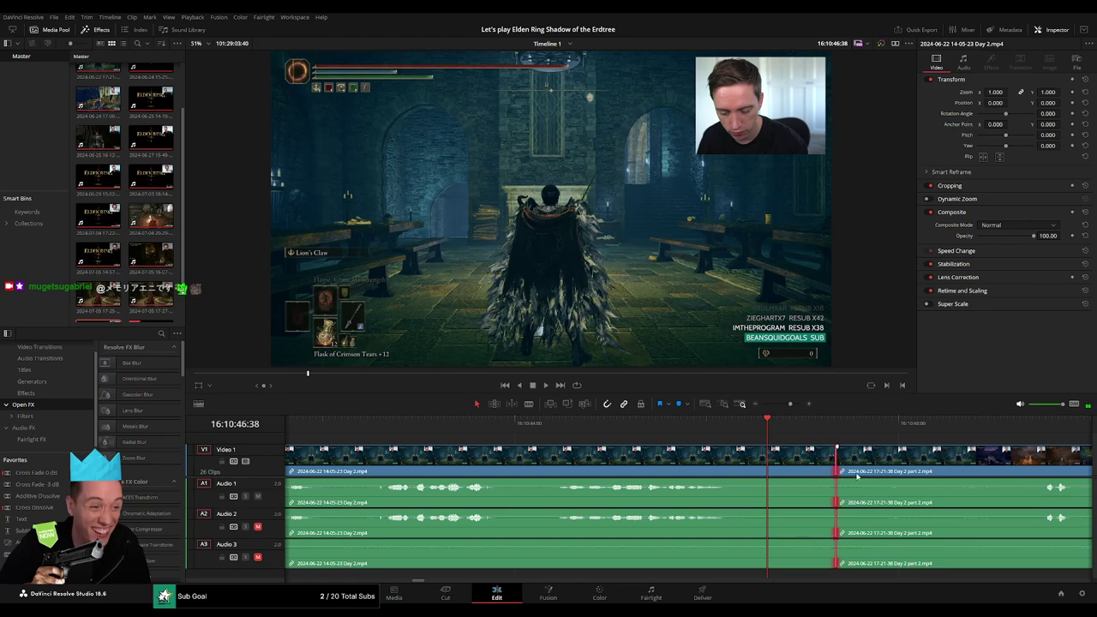
key(space)
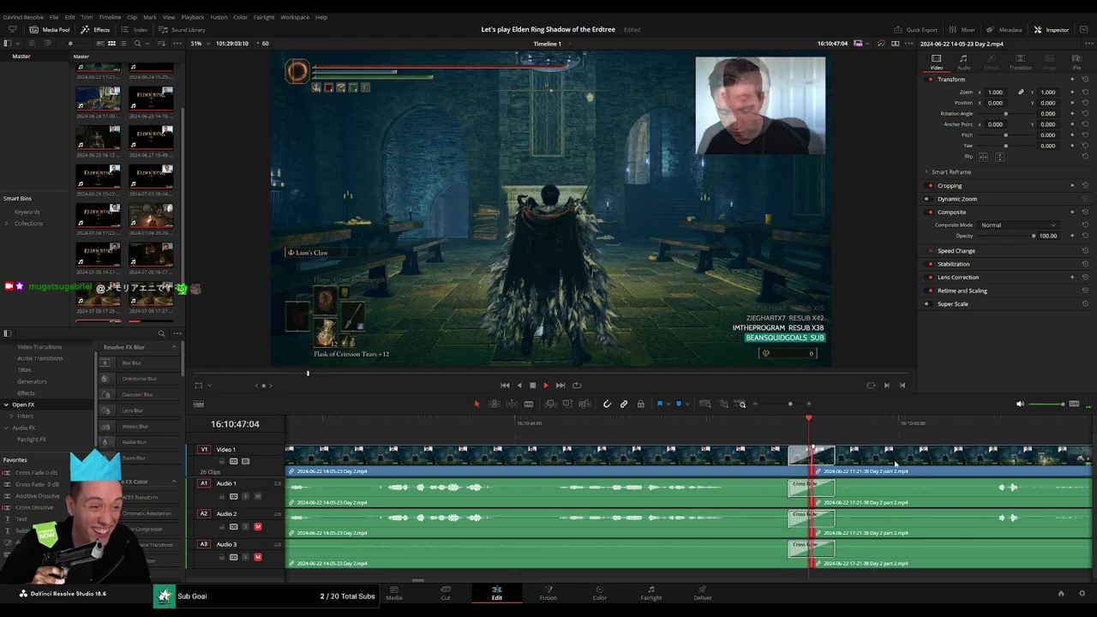
key(ctrl+t)
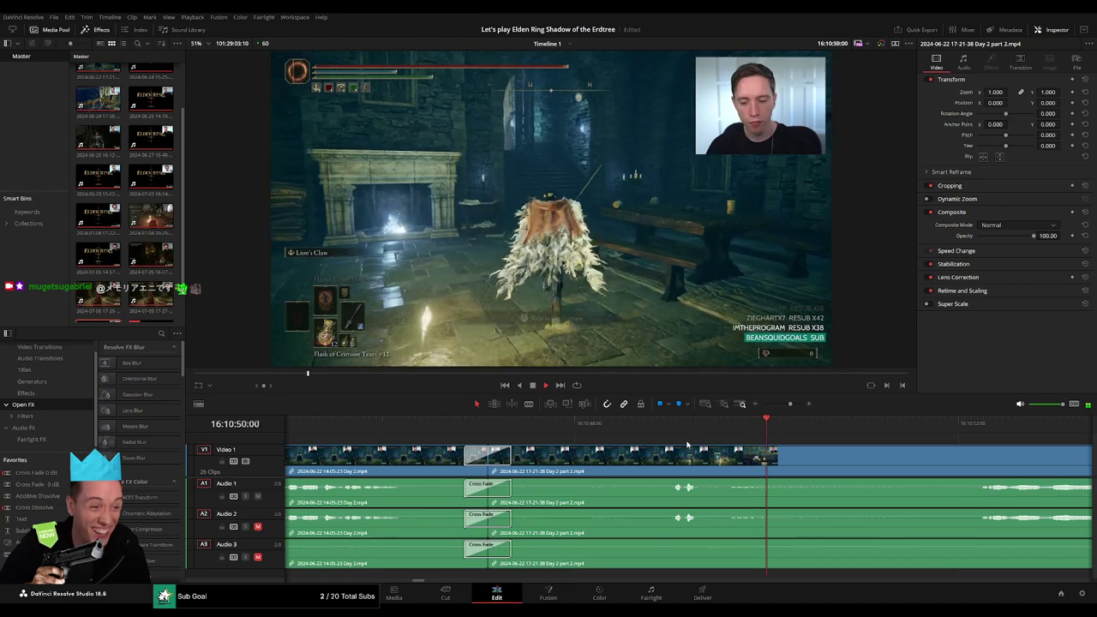
drag(787, 405, 785, 405)
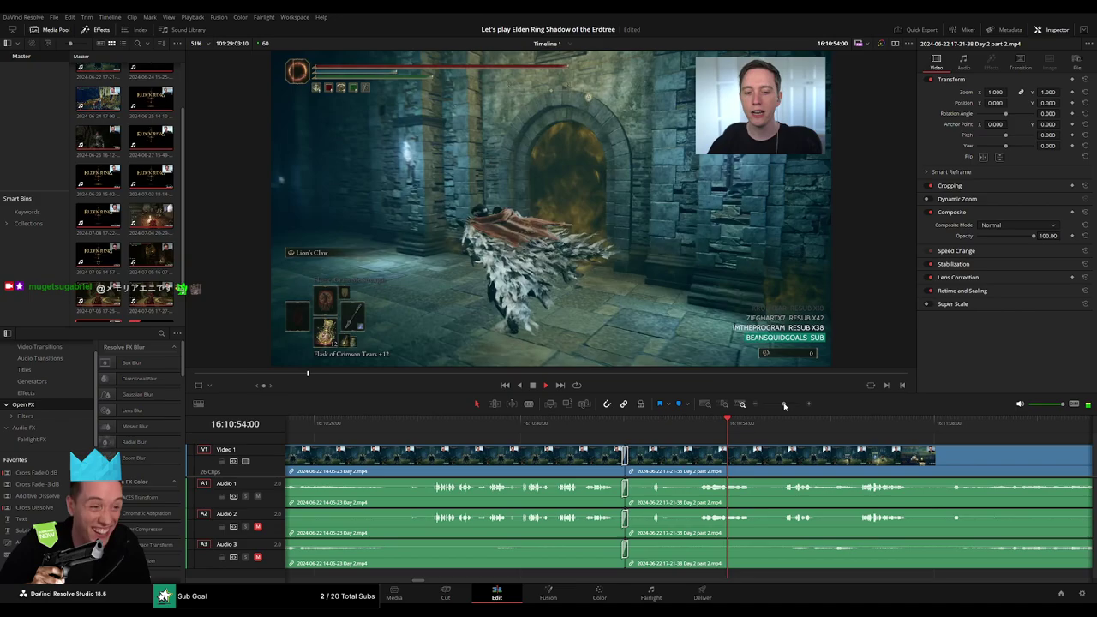
drag(784, 406, 763, 404)
click(715, 429)
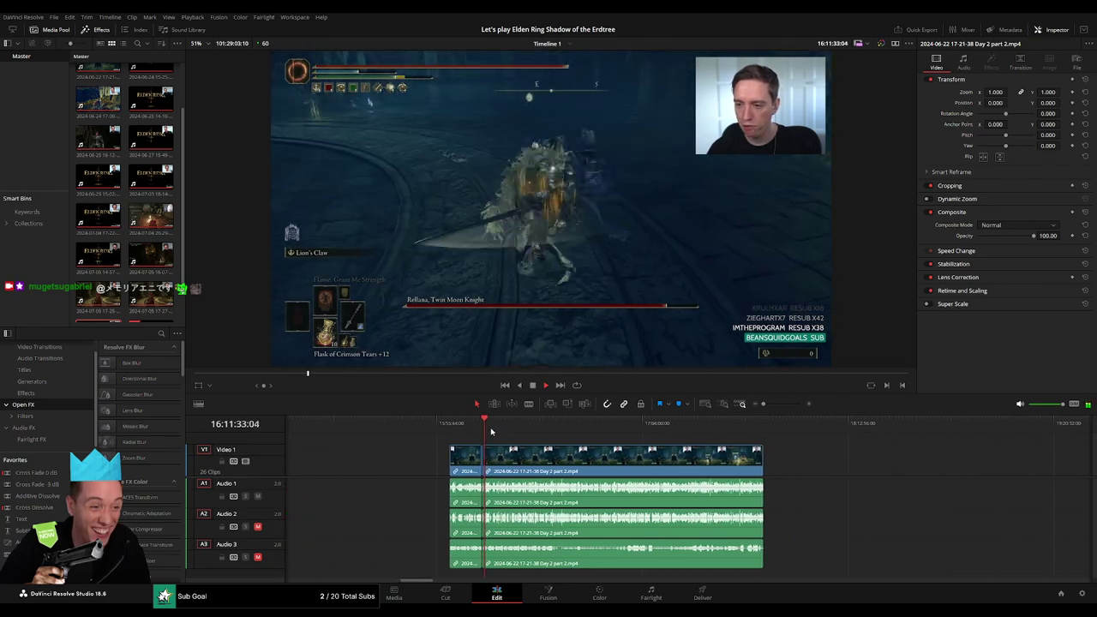
- Scrub through the Day 2 part 2 map footage to just before the fast-travel prompt
key(Home)
drag(517, 434, 606, 444)
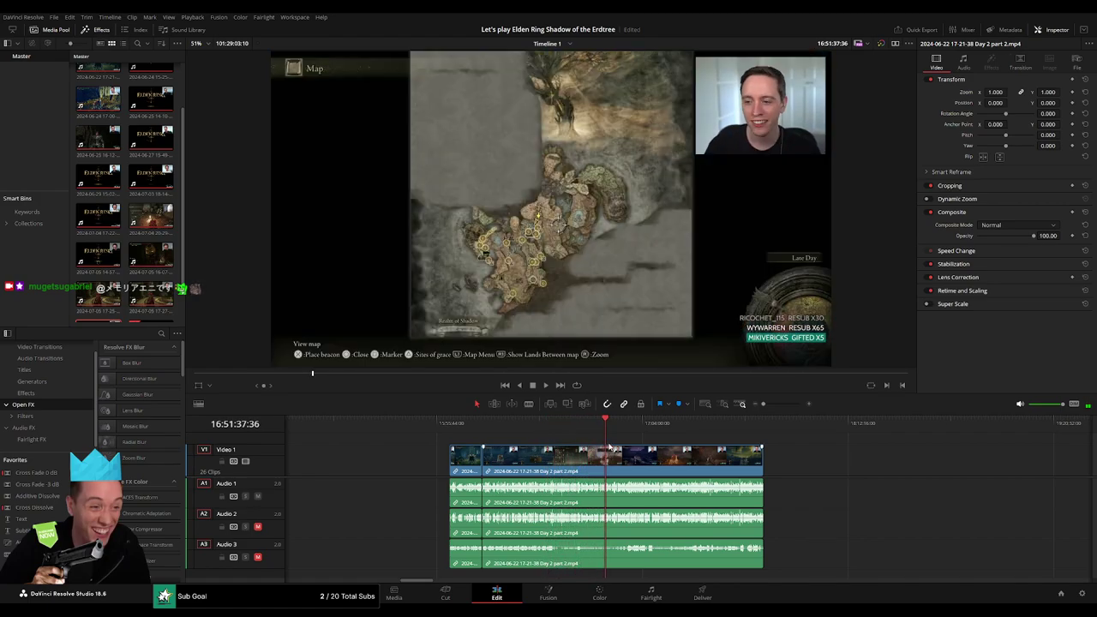
drag(766, 404, 780, 404)
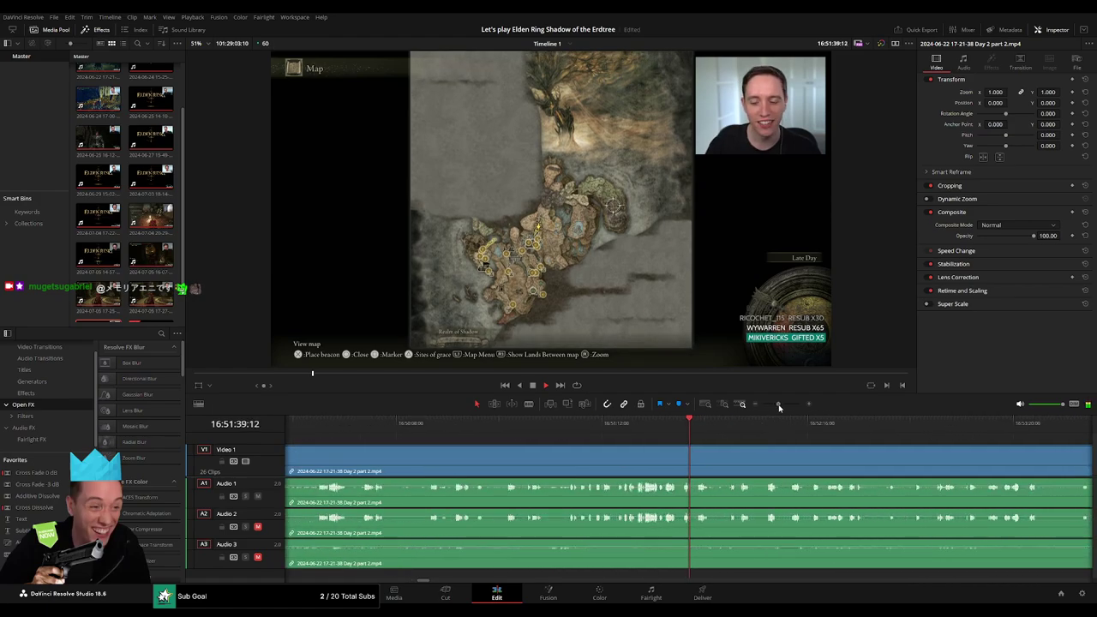
click(729, 434)
scroll(731, 463, right, 3)
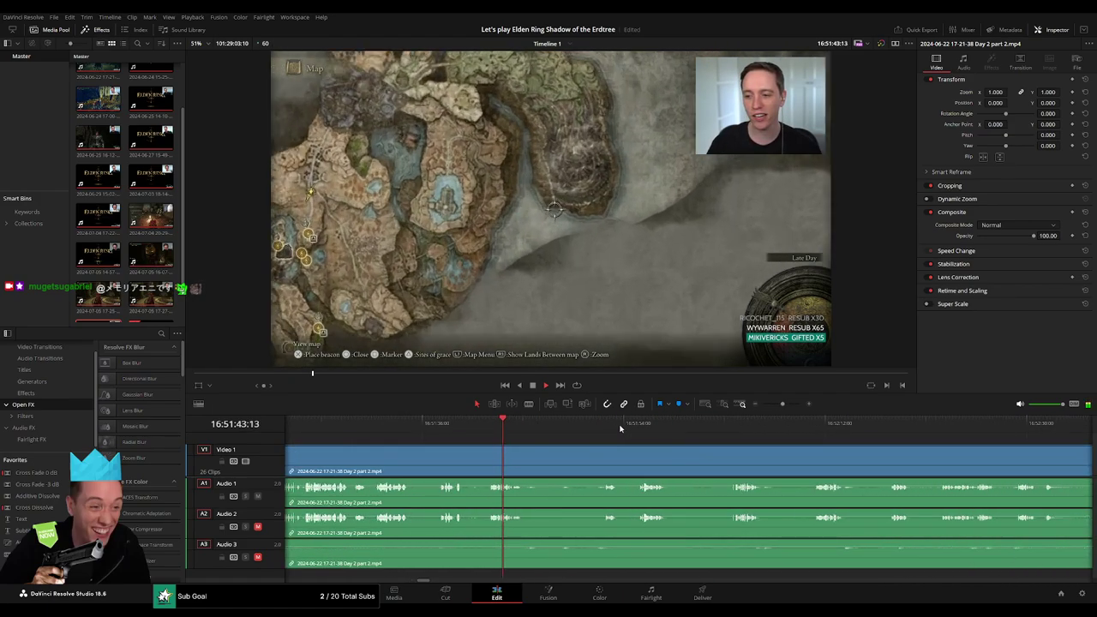
click(640, 433)
scroll(671, 450, right, 3)
click(512, 432)
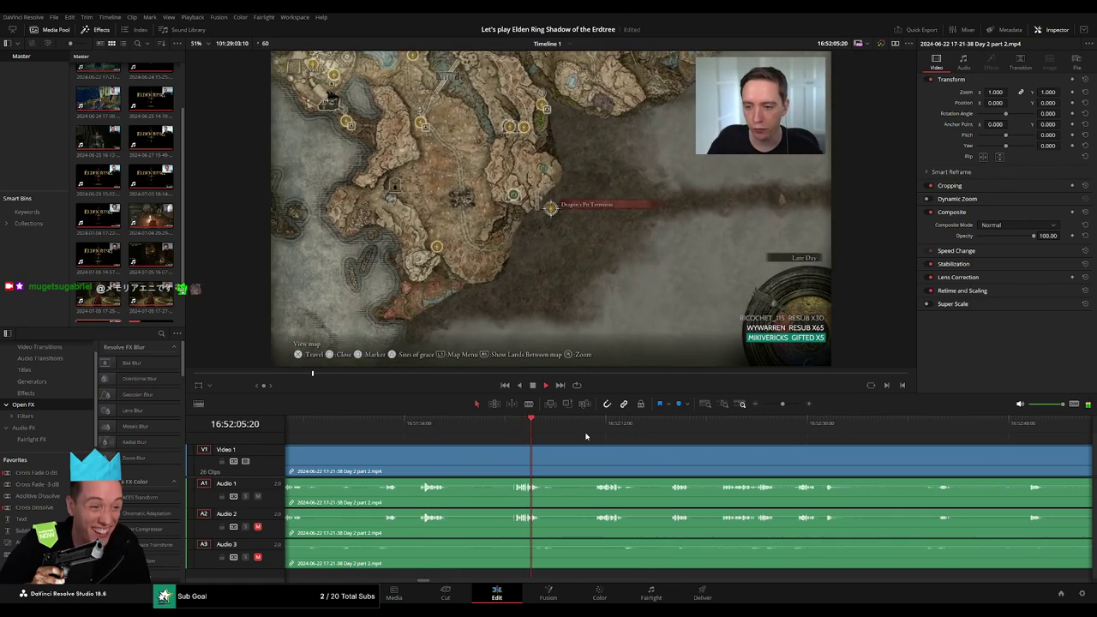
click(513, 423)
- Set the playhead to 16:52:03:00 and split all tracks there with Ctrl+B
drag(786, 403, 793, 407)
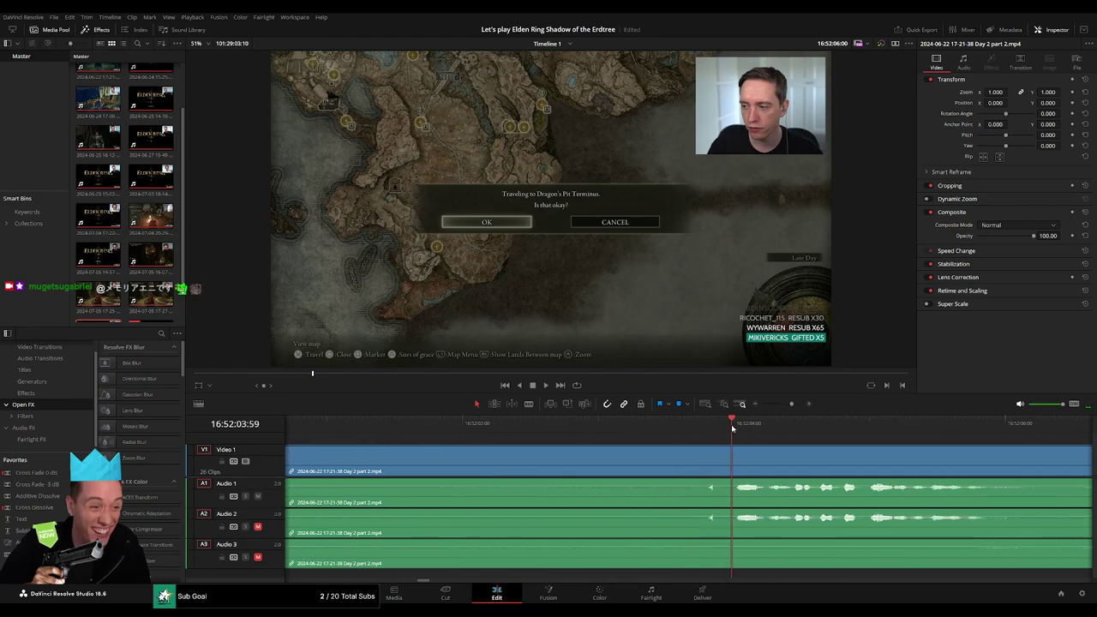
drag(727, 428, 657, 439)
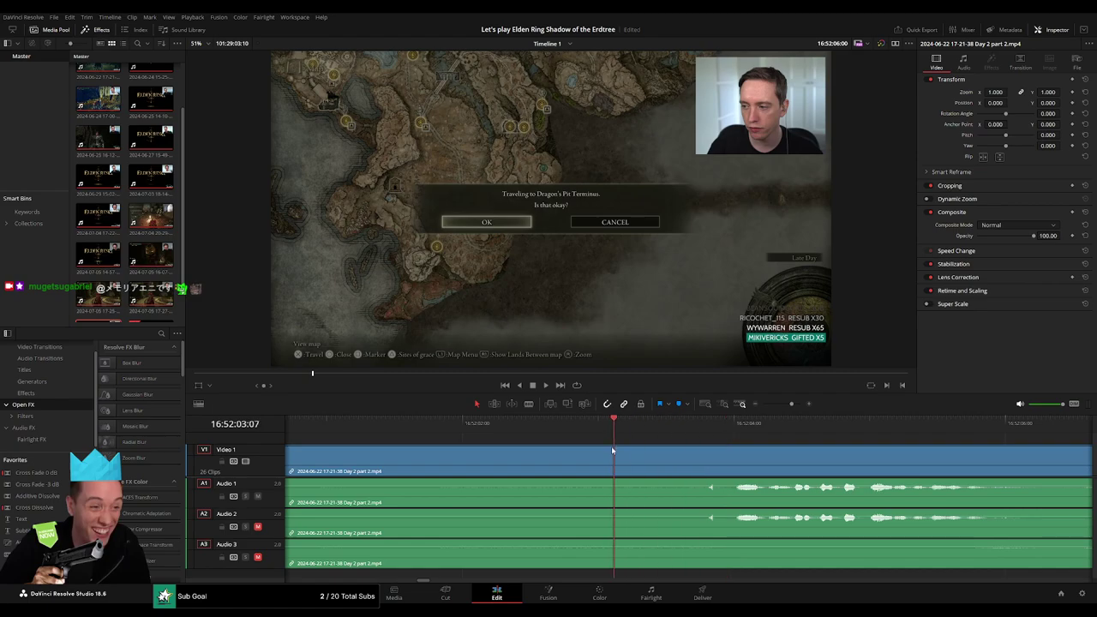
key(ctrl+b)
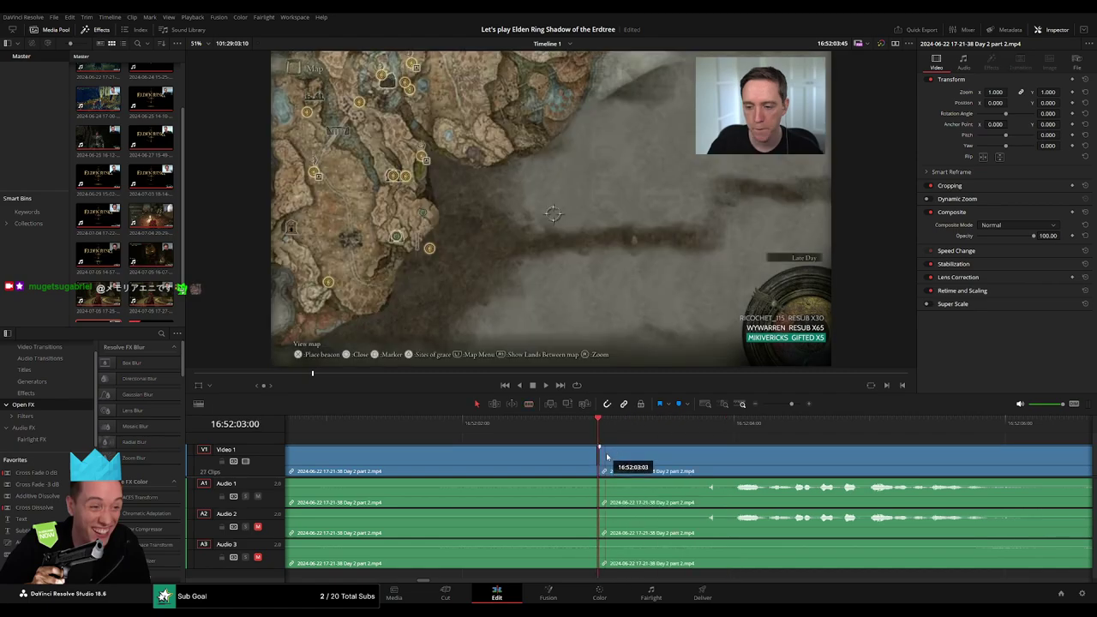
- Add fade-outs and fade-ins on the video and A1–A3 clips at the 16:52:03 cut, then preview
drag(600, 447, 735, 455)
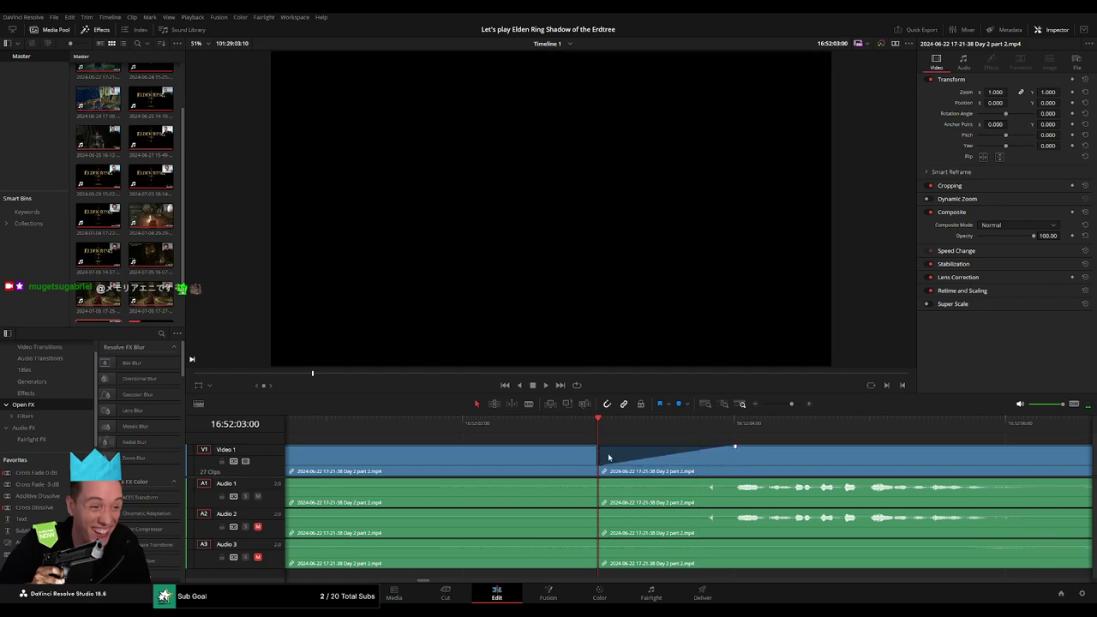
mouse_move(595, 447)
mouse_down()
mouse_move(512, 446)
mouse_move(459, 461)
mouse_up()
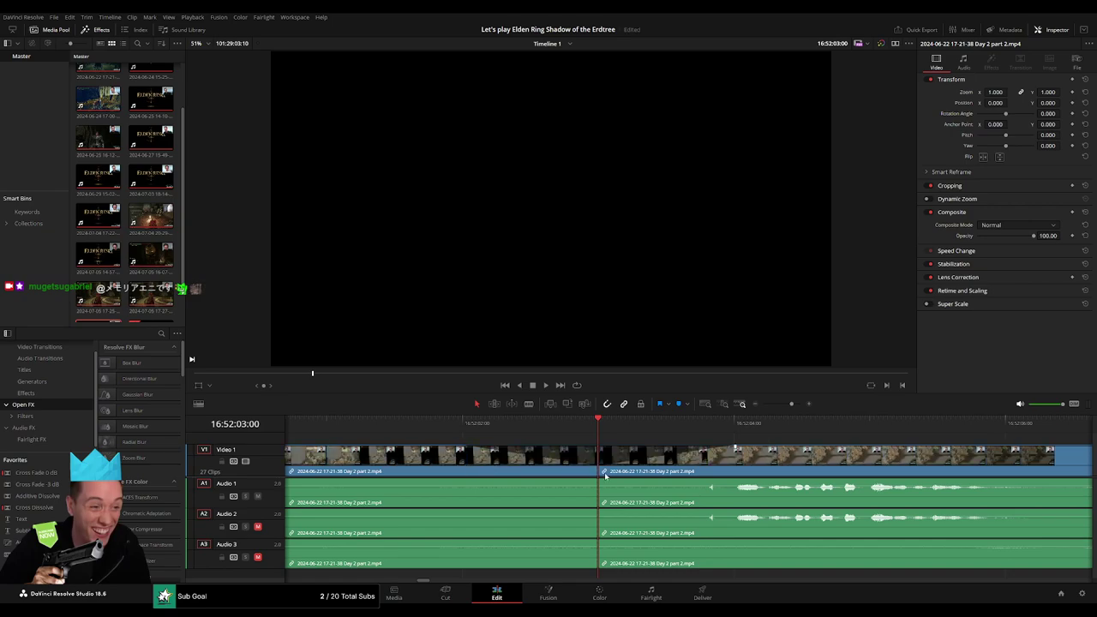
drag(597, 480, 474, 478)
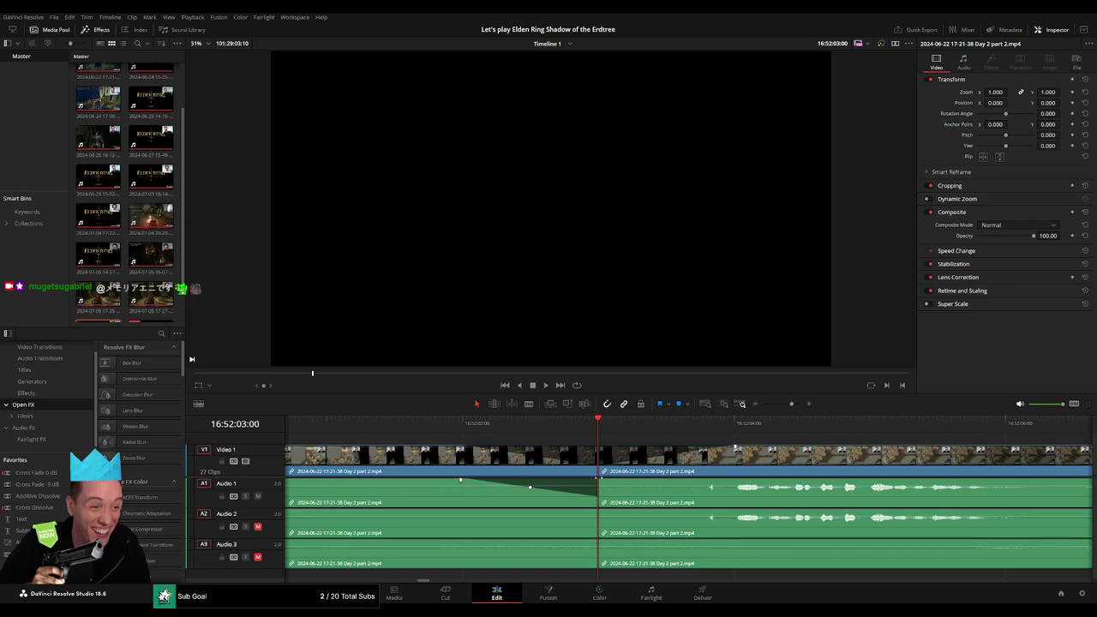
drag(601, 483, 704, 485)
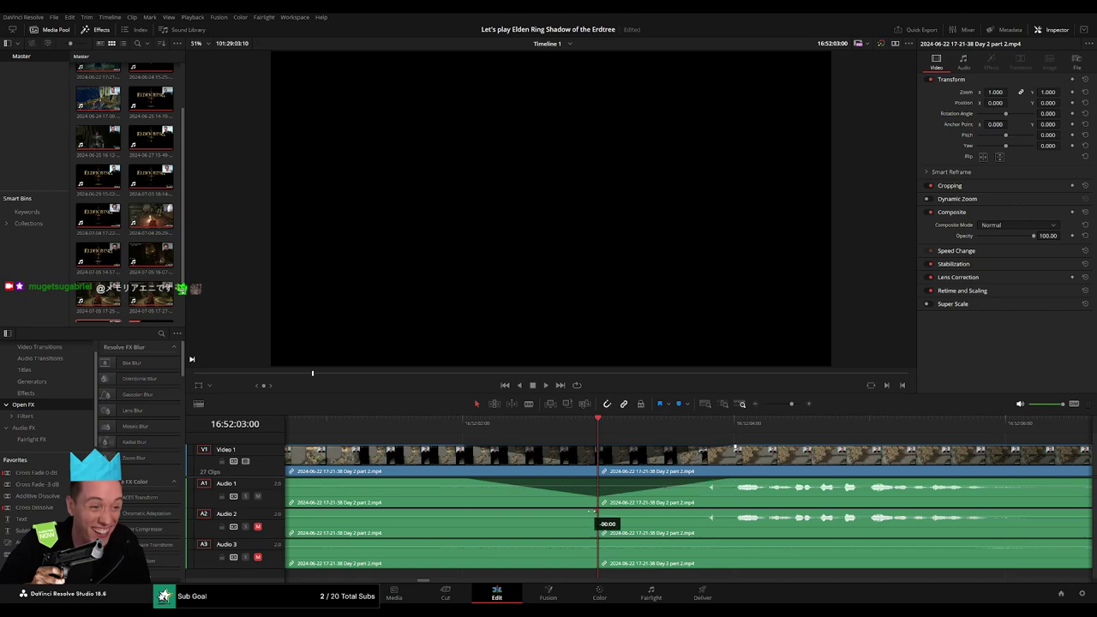
drag(592, 511, 467, 511)
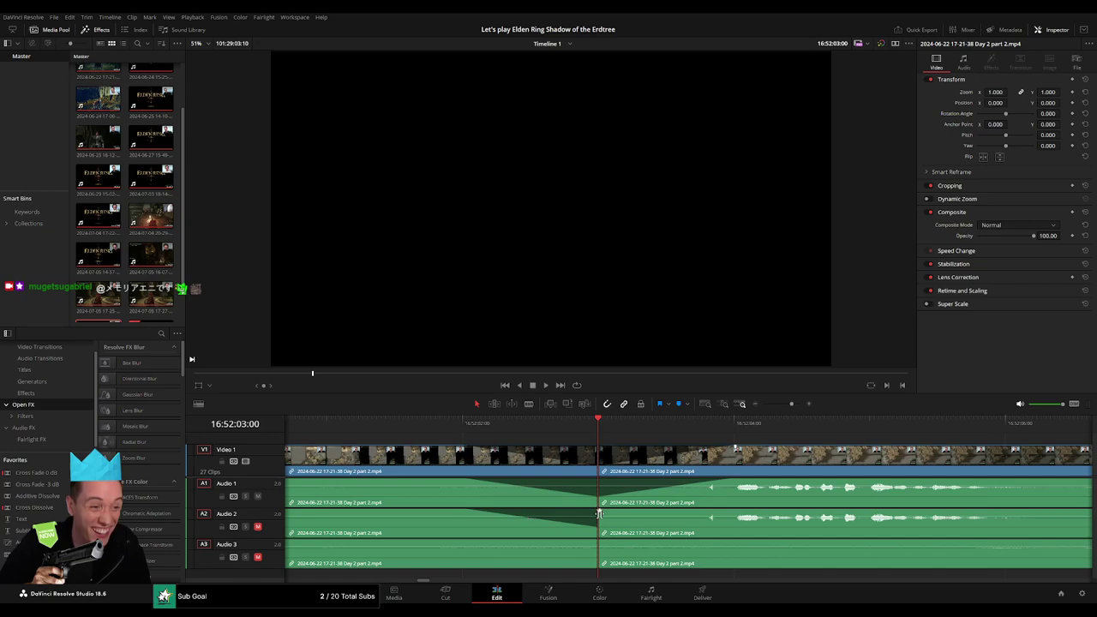
drag(601, 514, 728, 514)
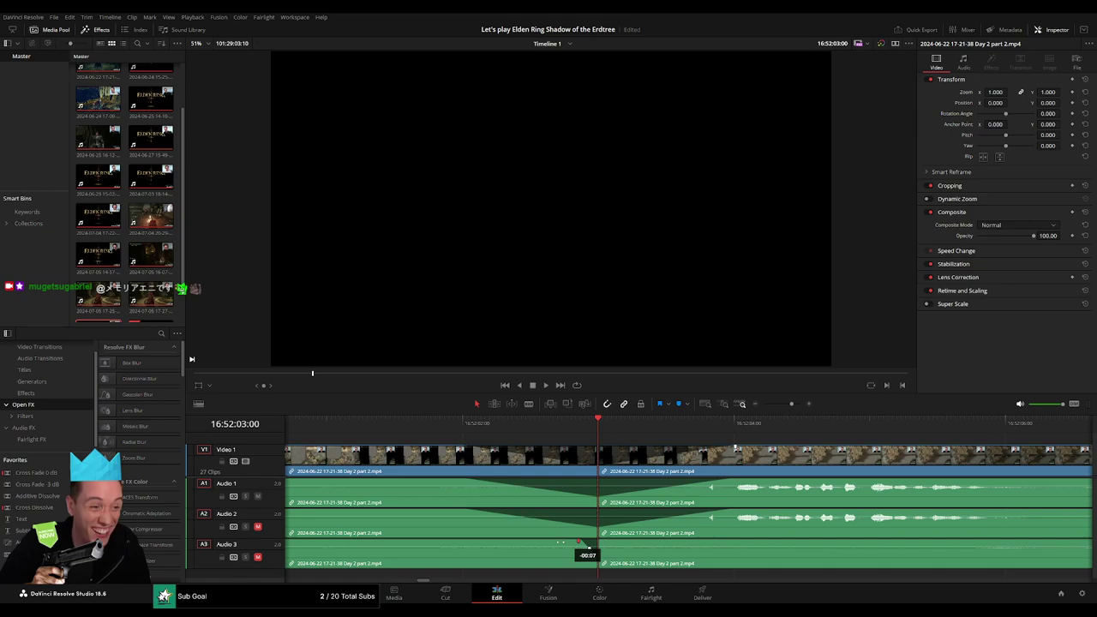
drag(580, 542, 458, 542)
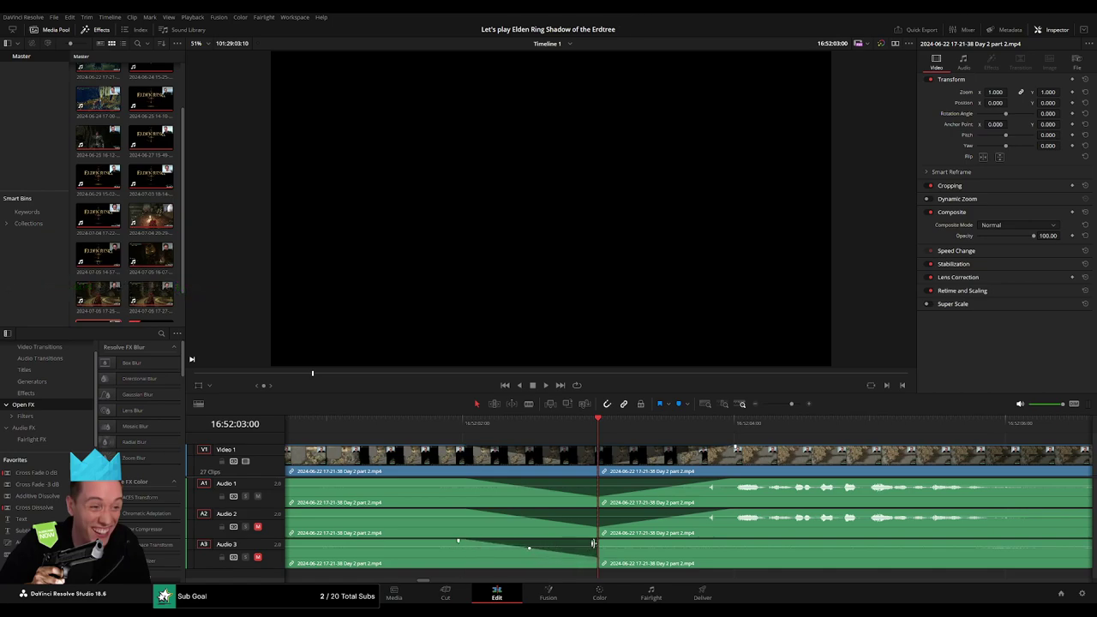
drag(601, 542, 729, 542)
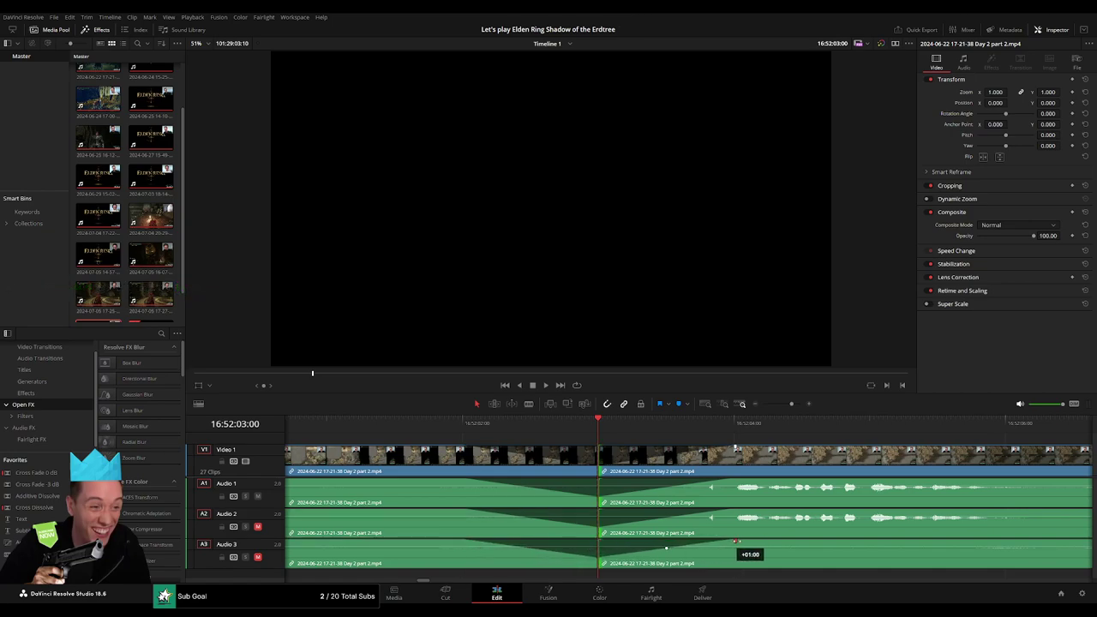
key(space)
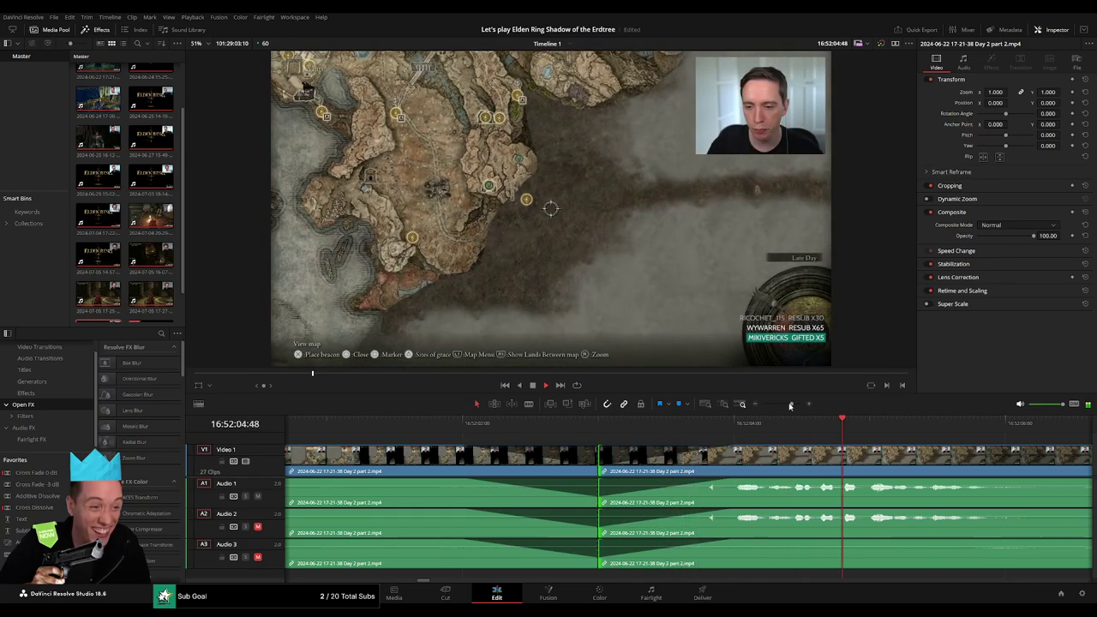
drag(790, 406, 763, 406)
- Move the Day 2 part 2 clip after the 16:52:03 cut to start at 18:00:00:00
key(space)
key(Home)
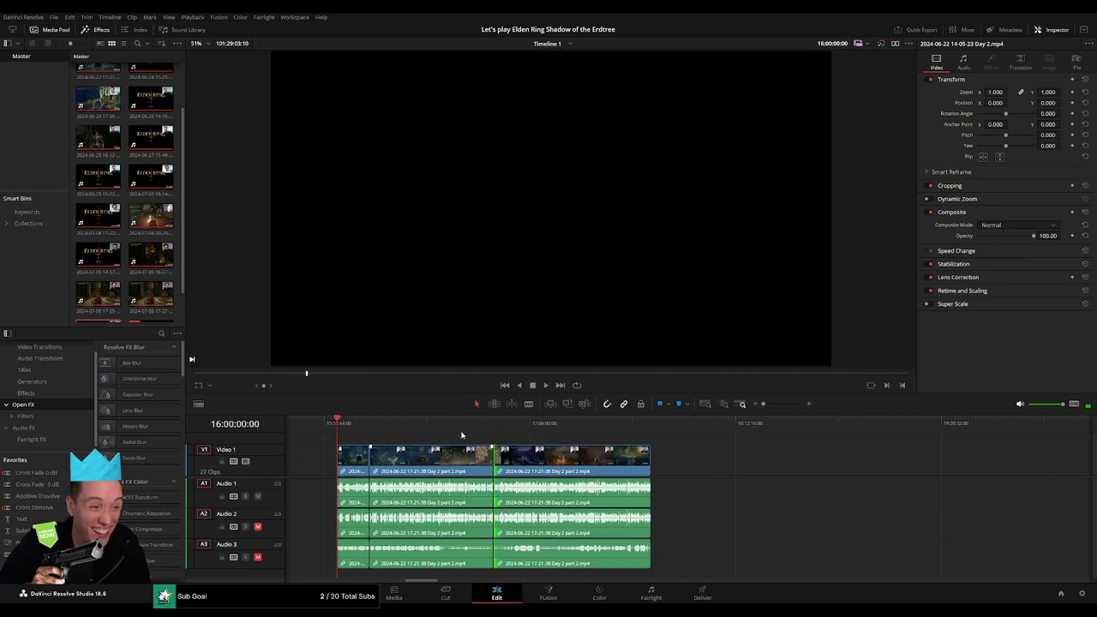
drag(572, 461, 733, 467)
click(399, 456)
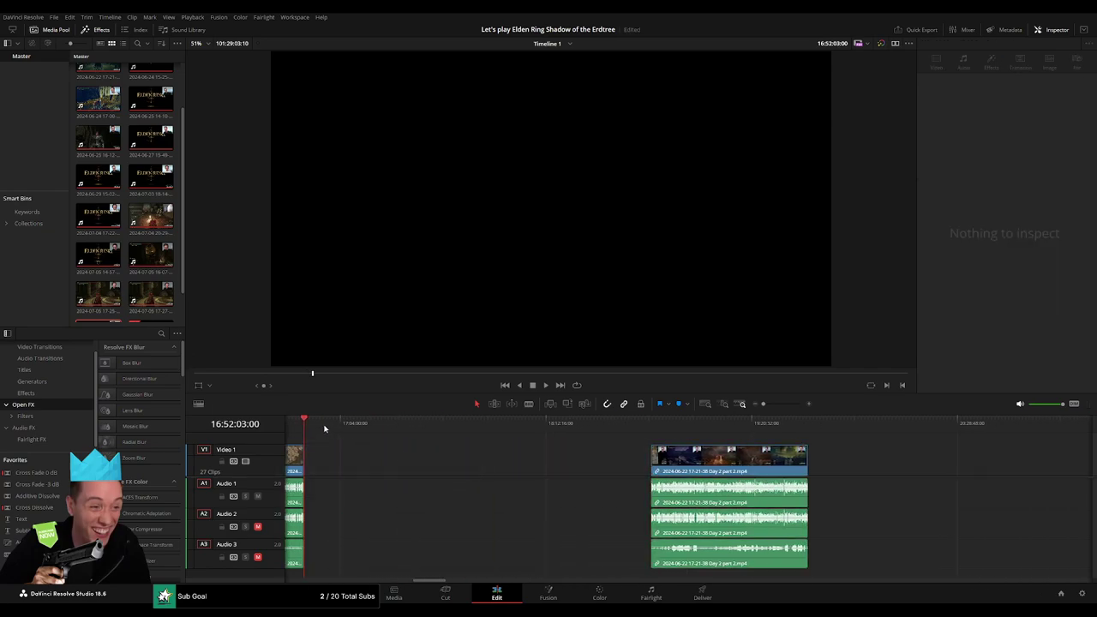
drag(337, 423, 447, 429)
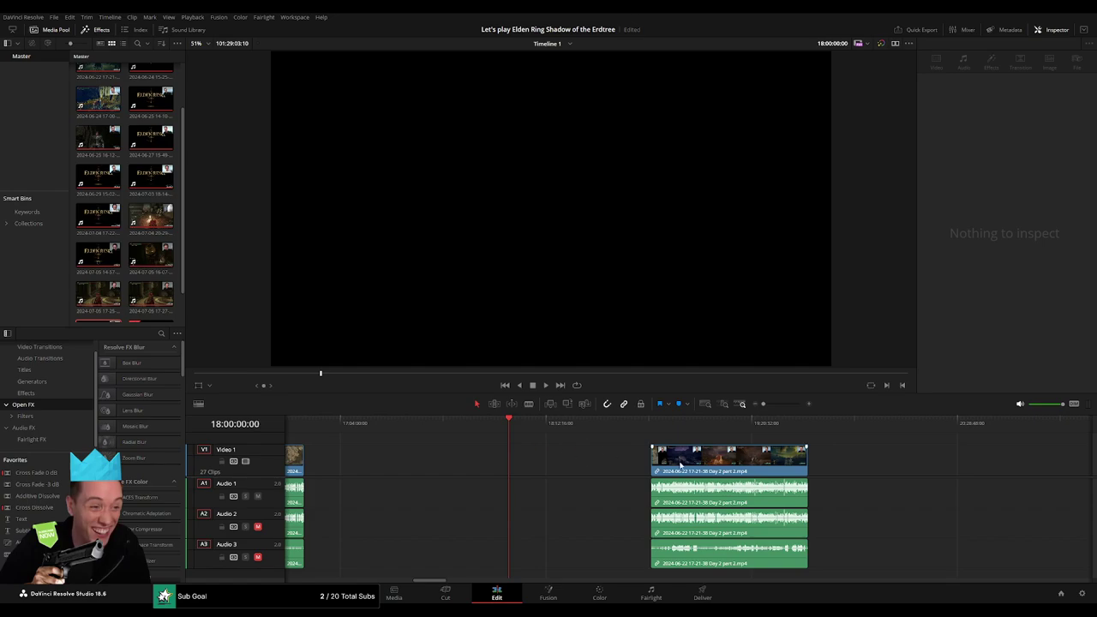
drag(680, 466, 543, 464)
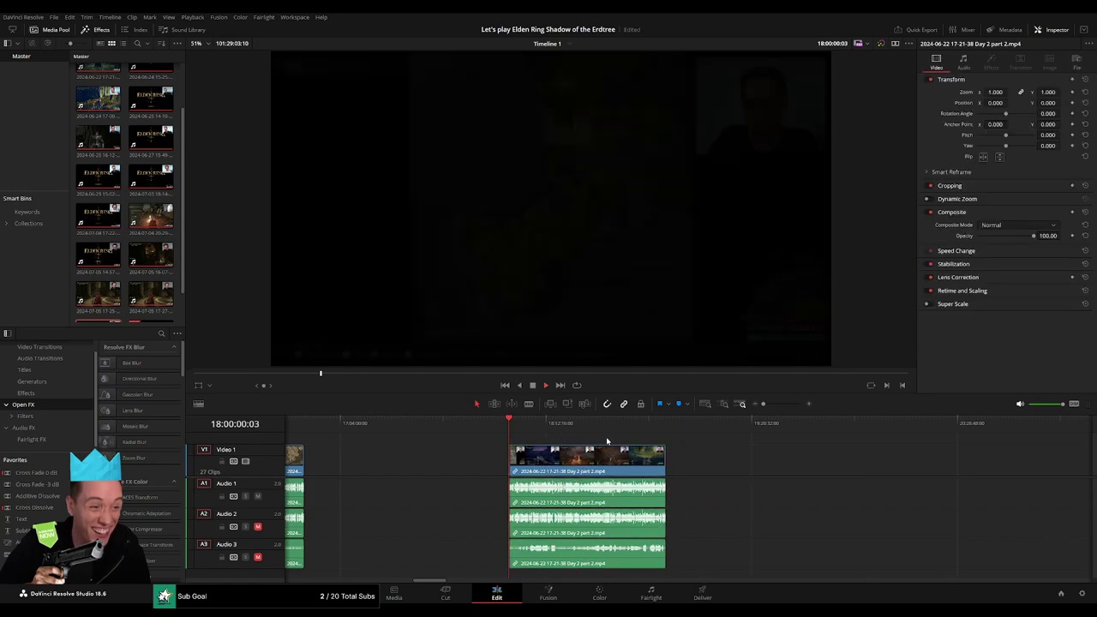
- Play the moved clip from 18:00:00:00 and scrub to its end around 18:52
key(space)
click(526, 424)
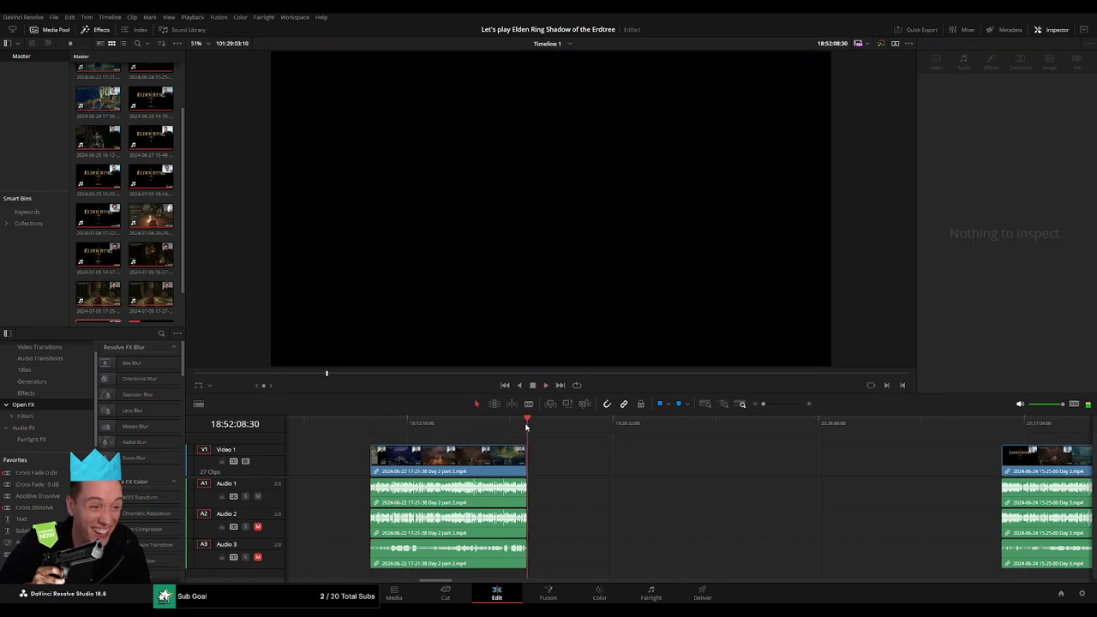
key(Home)
key(space)
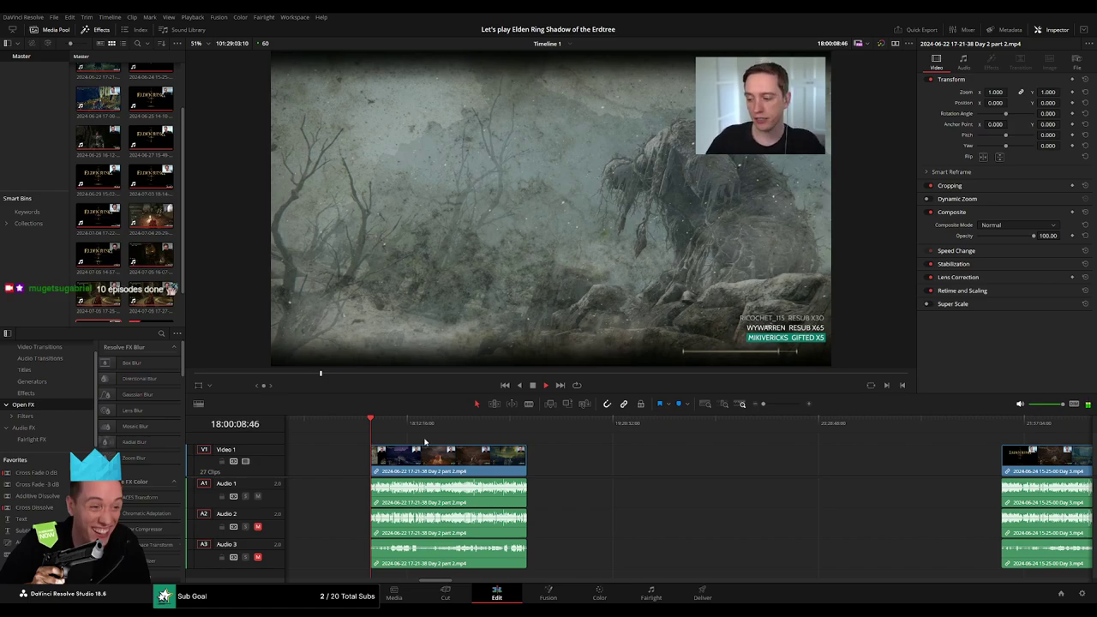
drag(377, 428, 514, 454)
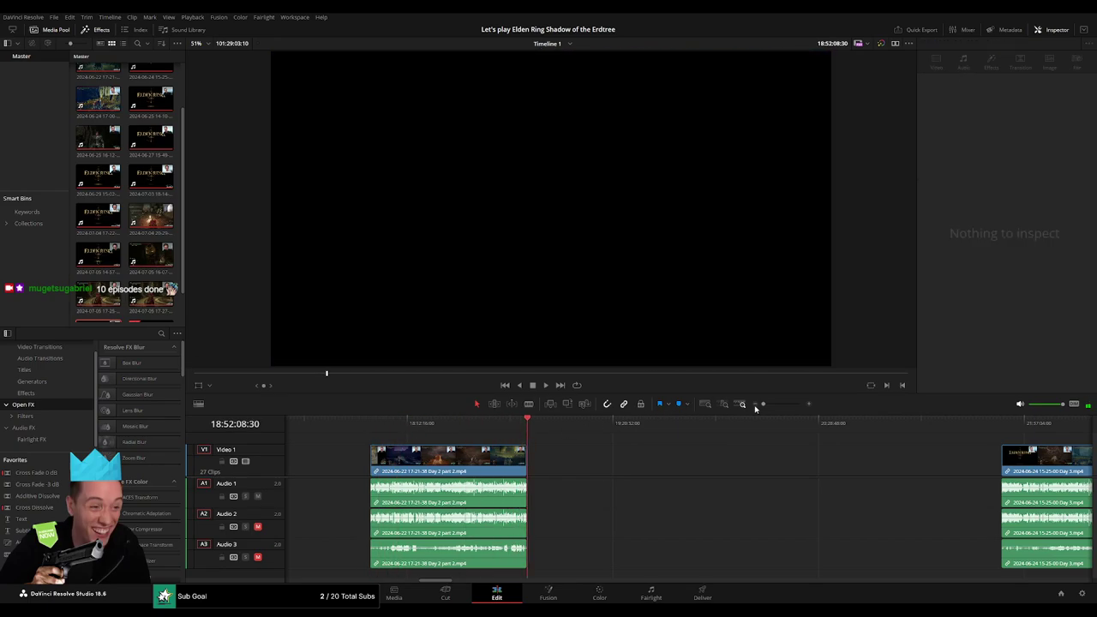
- Fade out the clip's ending on all tracks and add a '10 episodes' marker at 18:52:08:30
drag(757, 403, 786, 404)
click(653, 422)
key(space)
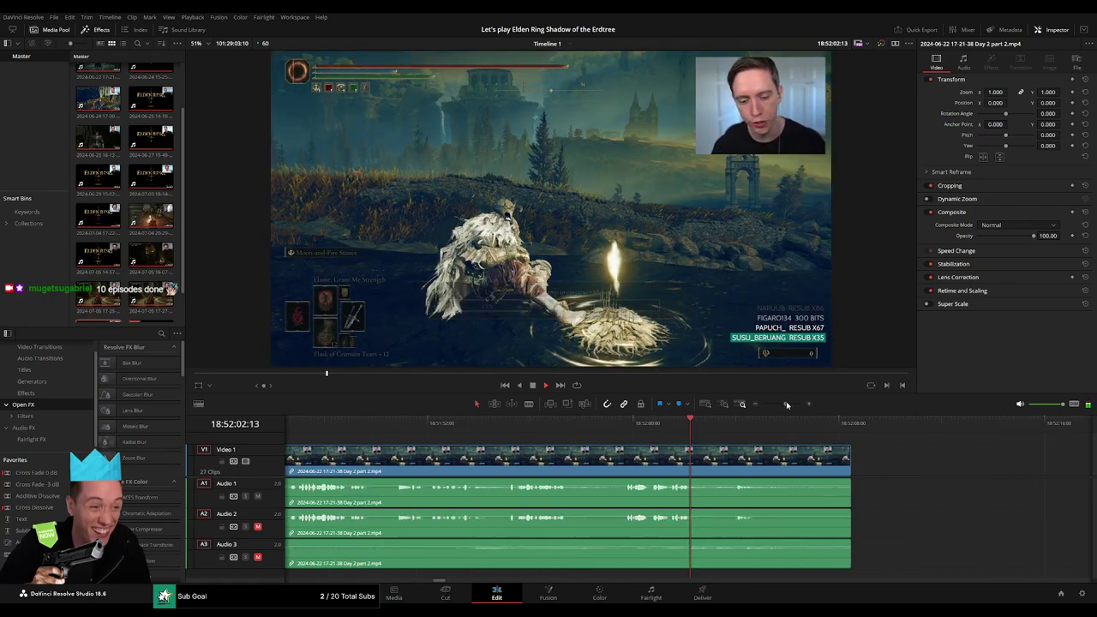
scroll(540, 441, up, 1)
scroll(540, 440, up, 1)
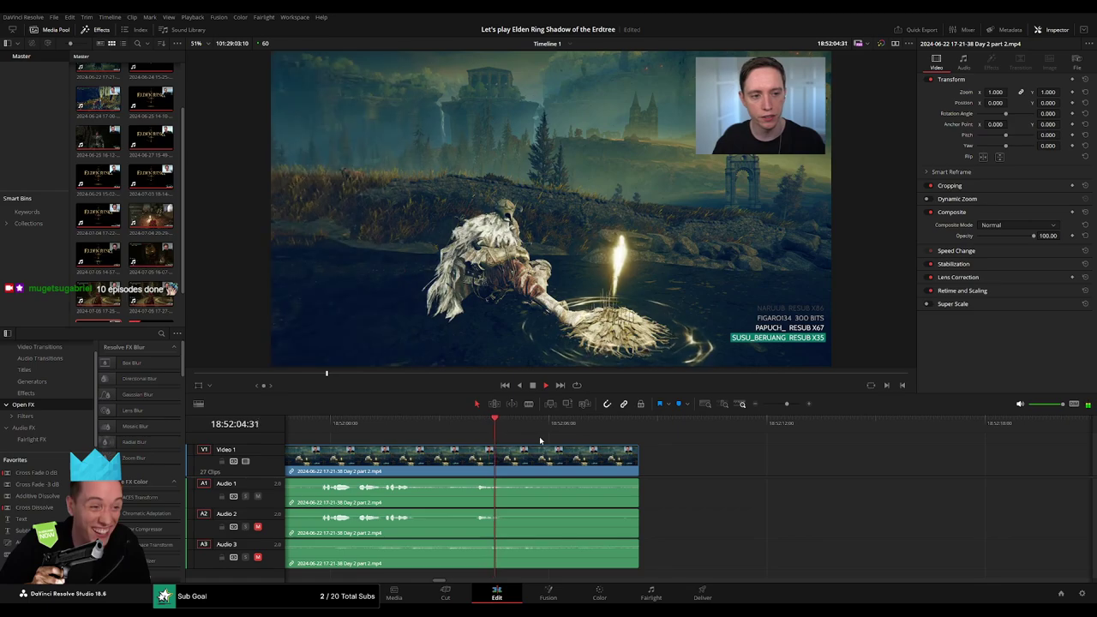
drag(632, 456, 590, 452)
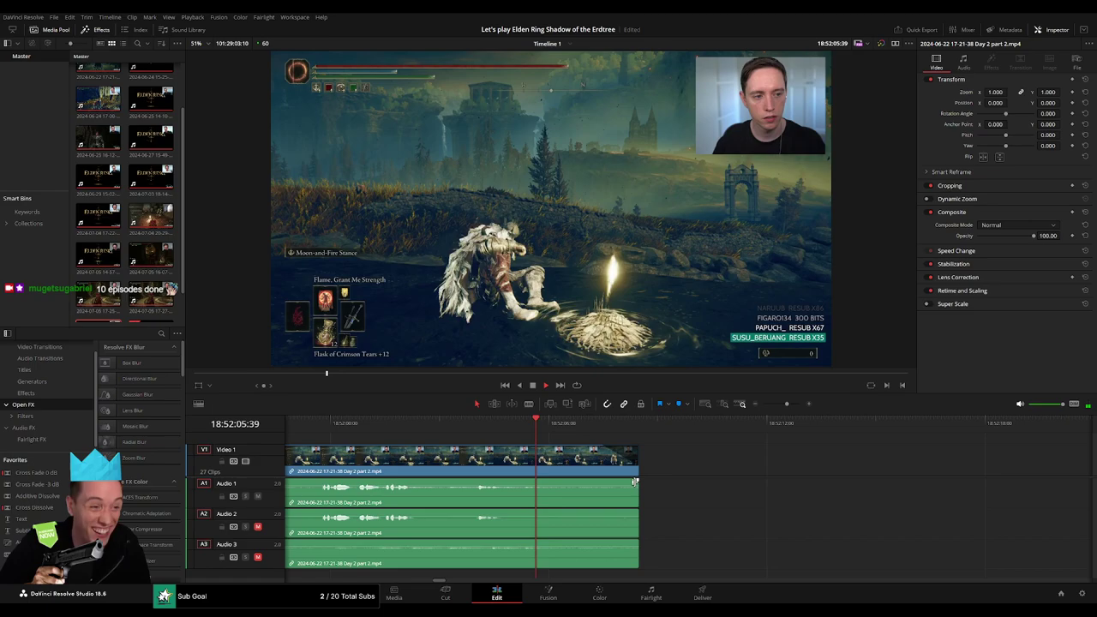
drag(631, 485, 604, 483)
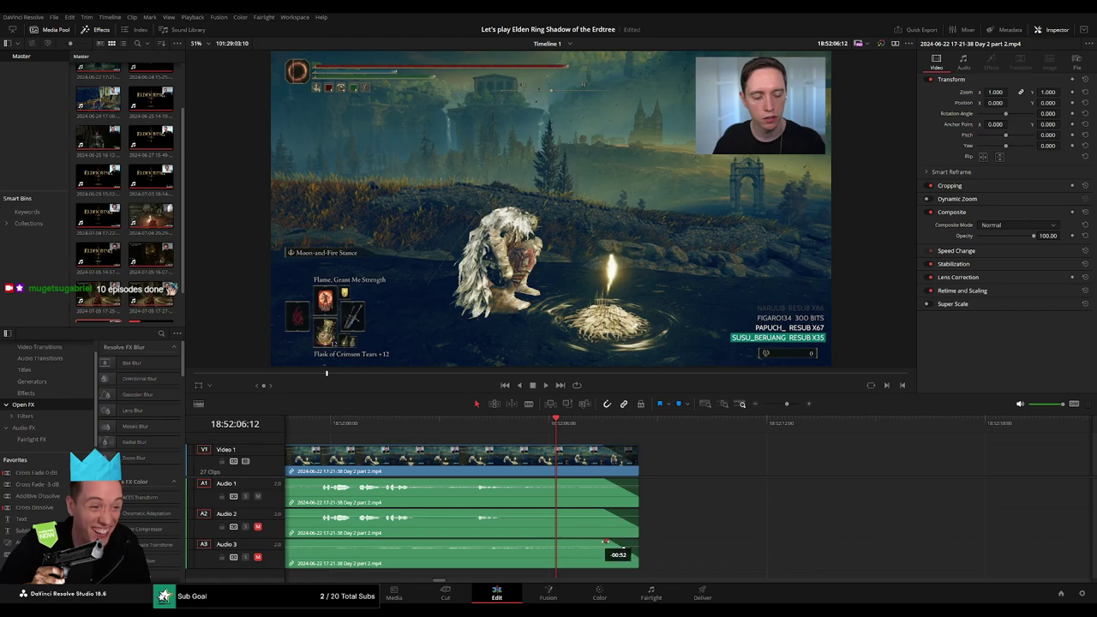
drag(601, 543, 603, 543)
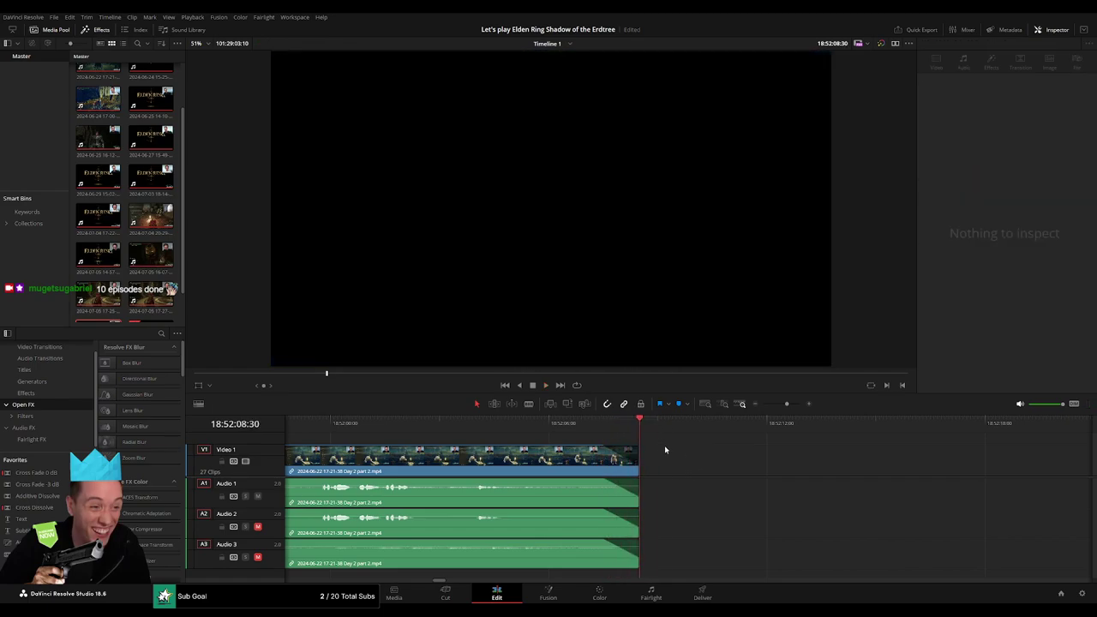
key(m)
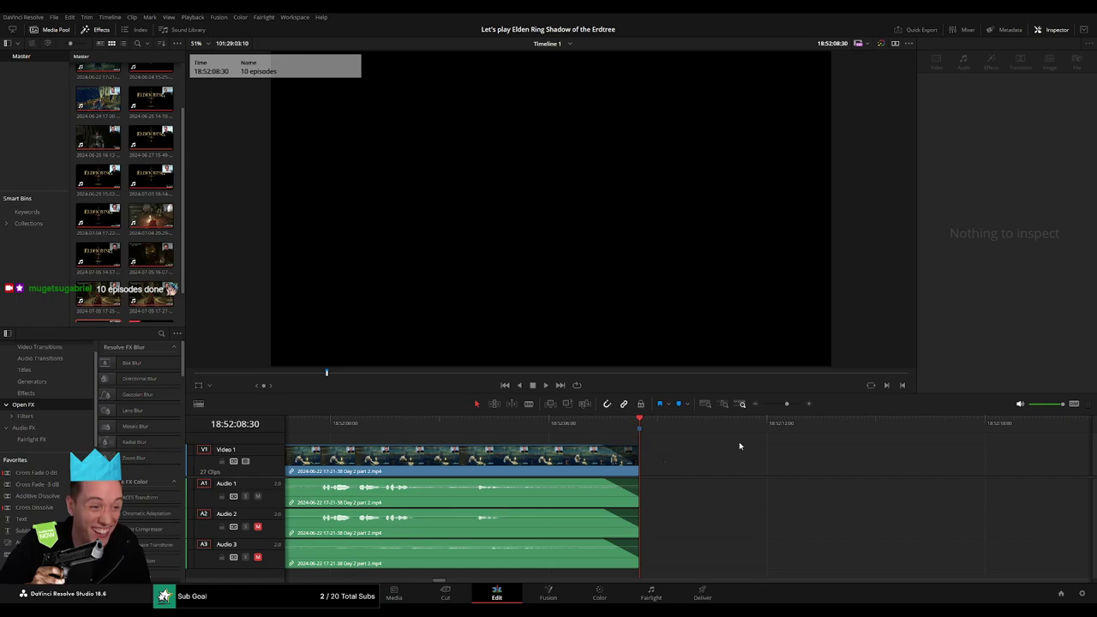
- Park the playhead at 20:00:00:00 in the empty stretch after the clip and zoom in there
scroll(739, 442, down, 5)
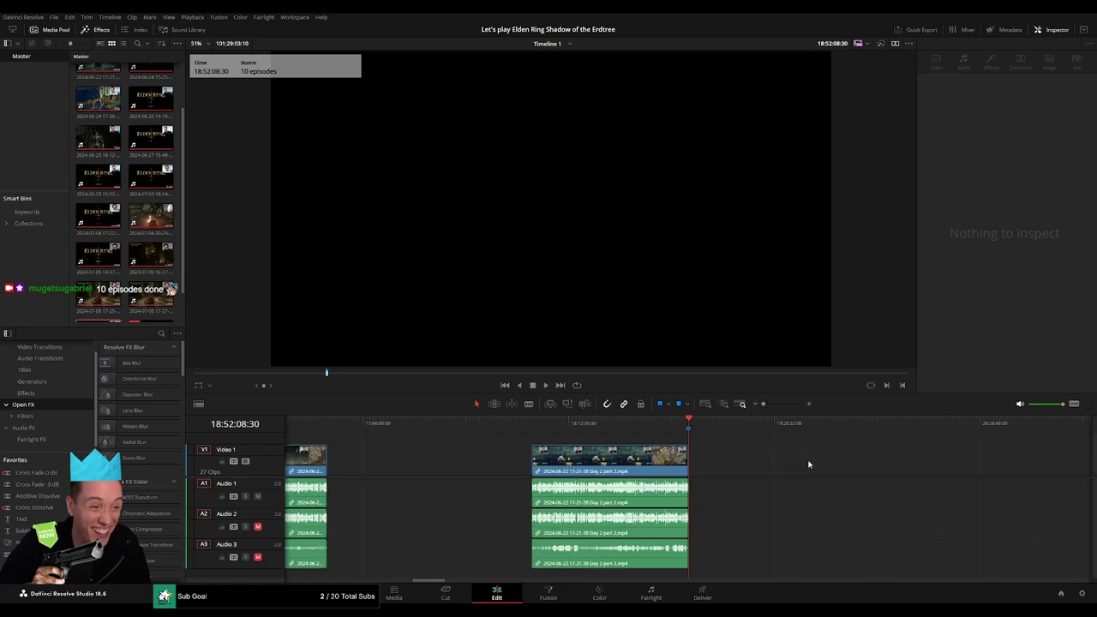
scroll(772, 458, right, 5)
click(528, 424)
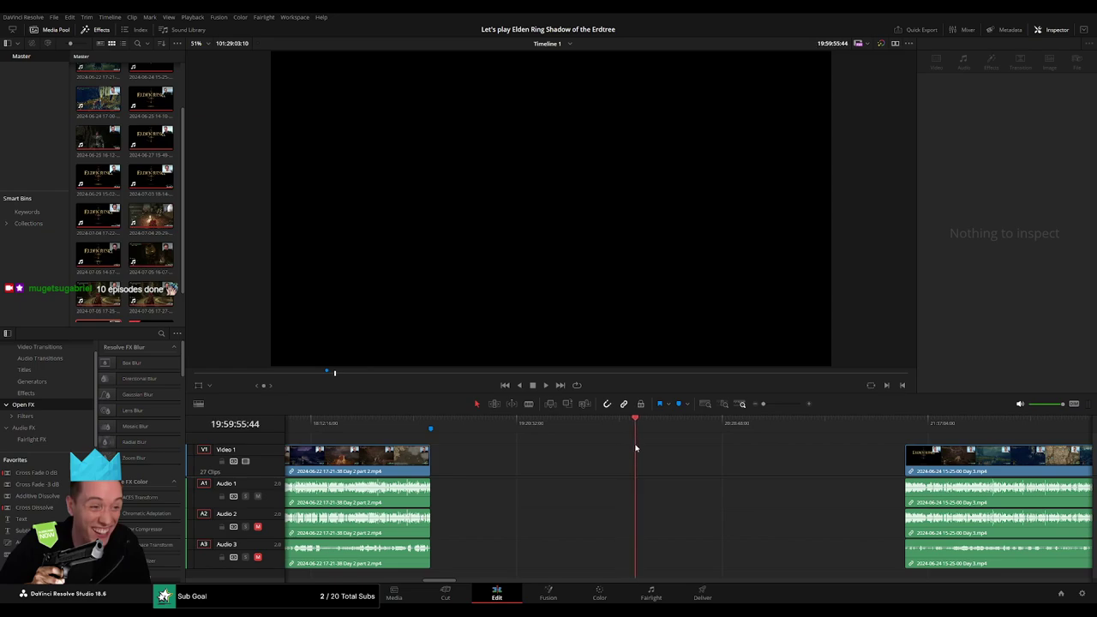
click(767, 404)
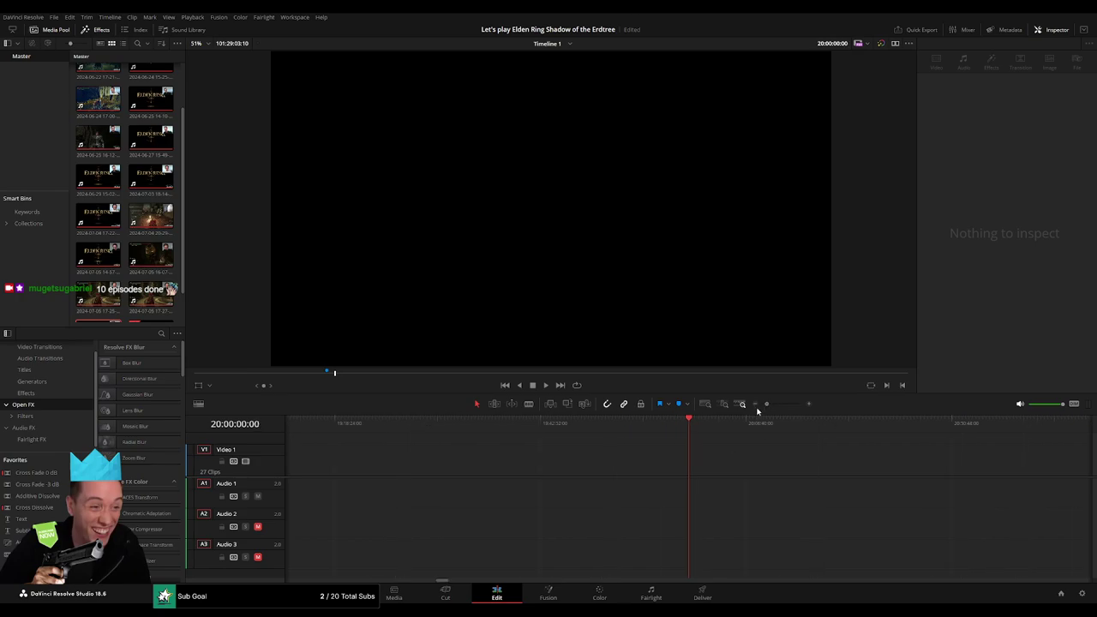
scroll(729, 462, down, 3)
scroll(712, 461, right, 3)
- Slide the Day 3 clip to 20:00:00:00 and trim off its opening
drag(707, 460, 437, 460)
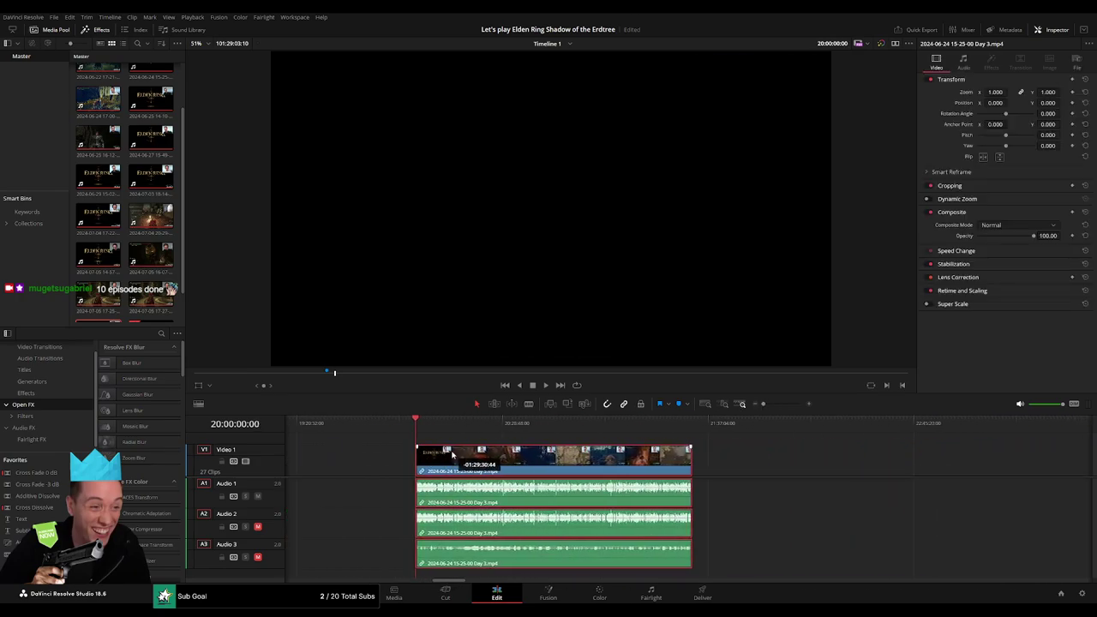
drag(764, 405, 783, 404)
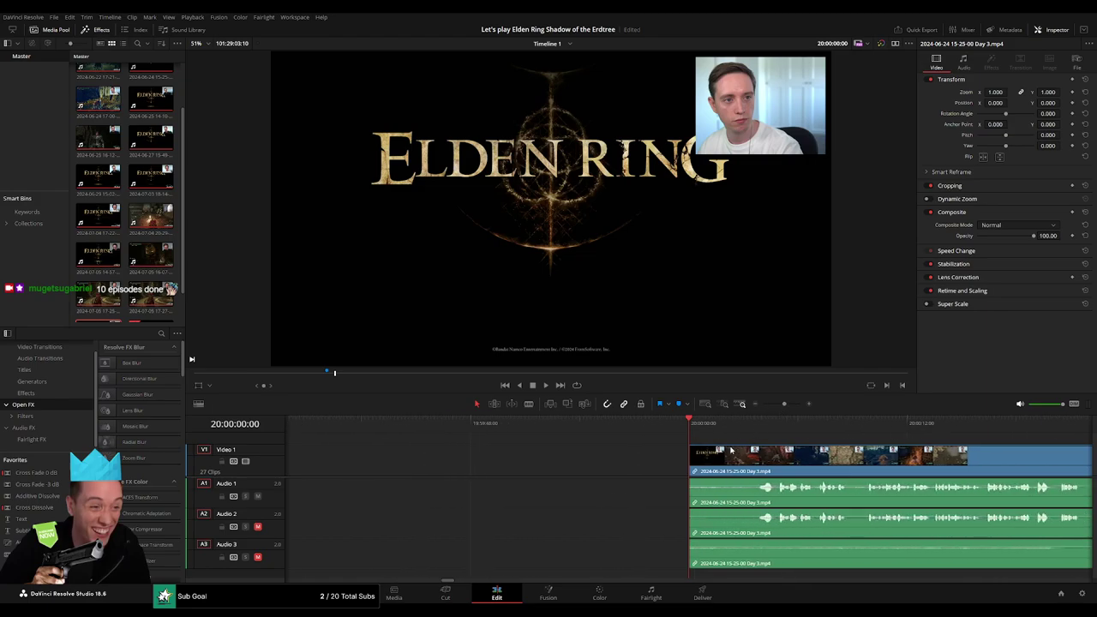
drag(691, 447, 730, 449)
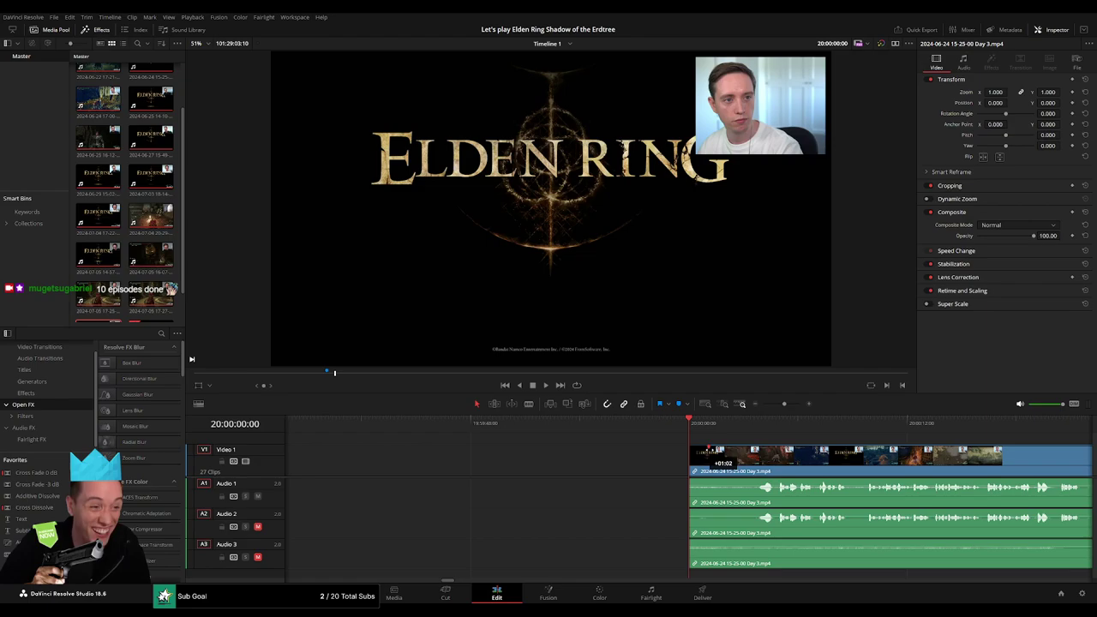
drag(720, 455, 720, 455)
key(space)
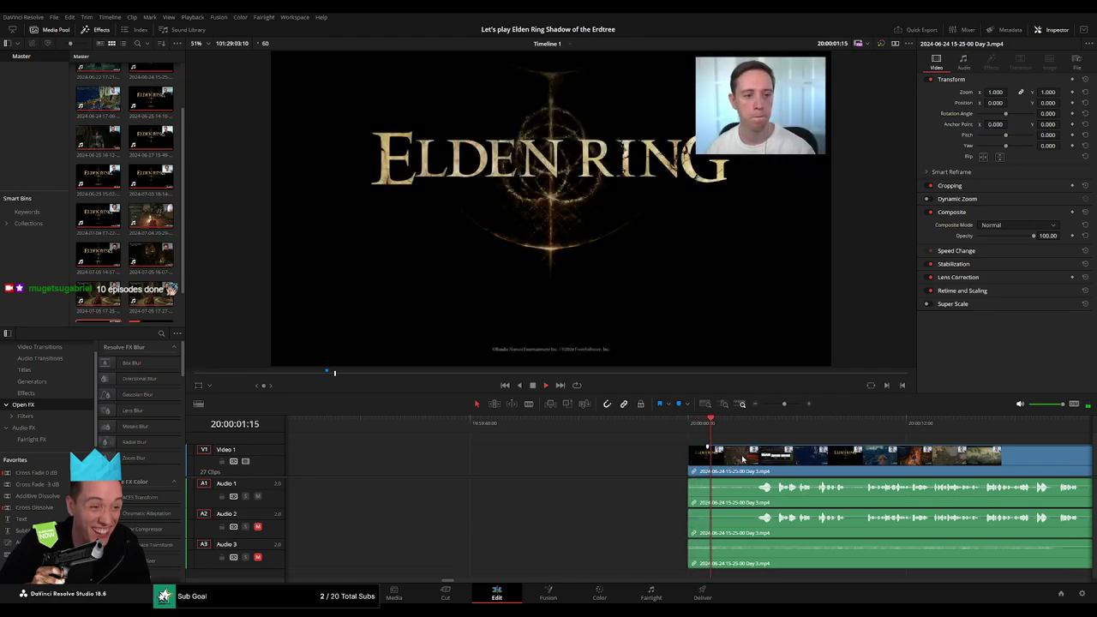
- Fade in the clip's audio, trim its start back to the Elden Ring title, and close the gap
click(767, 409)
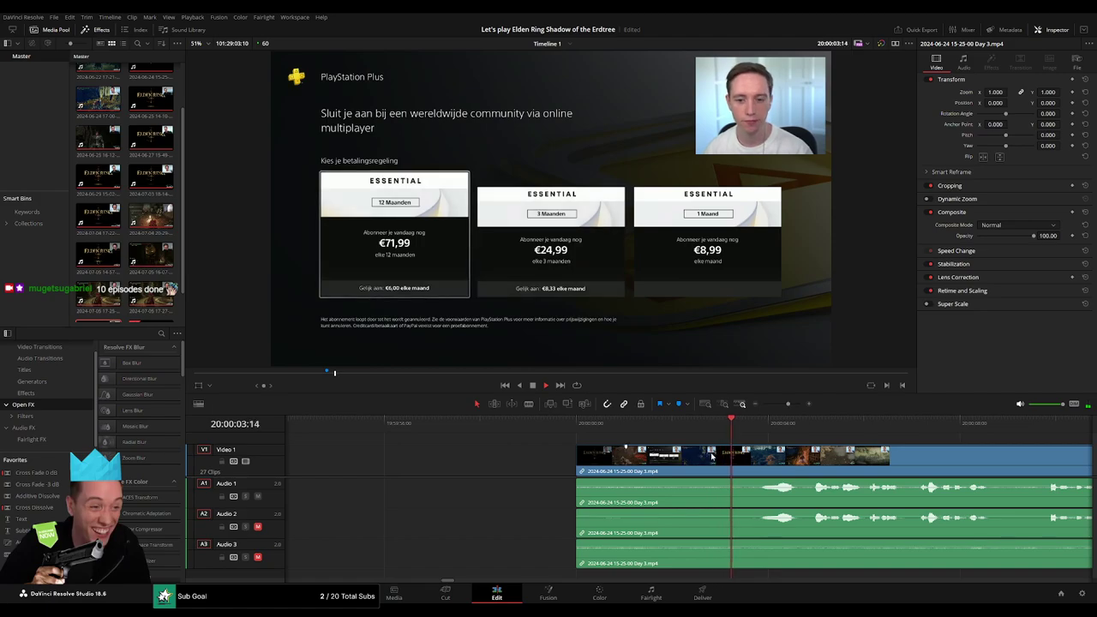
drag(578, 480, 621, 481)
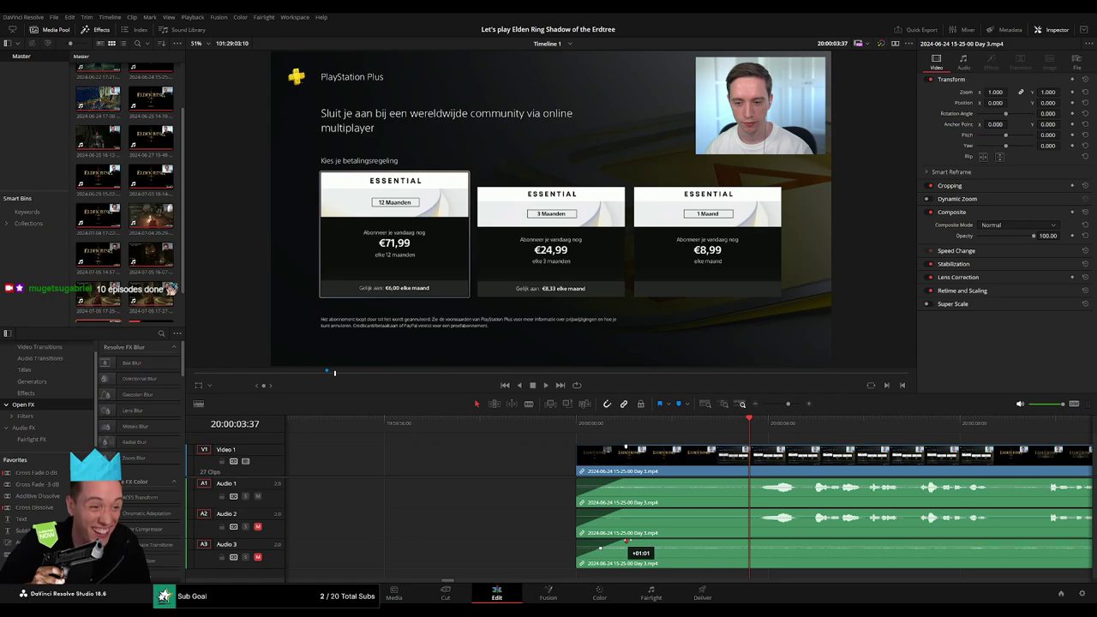
click(671, 420)
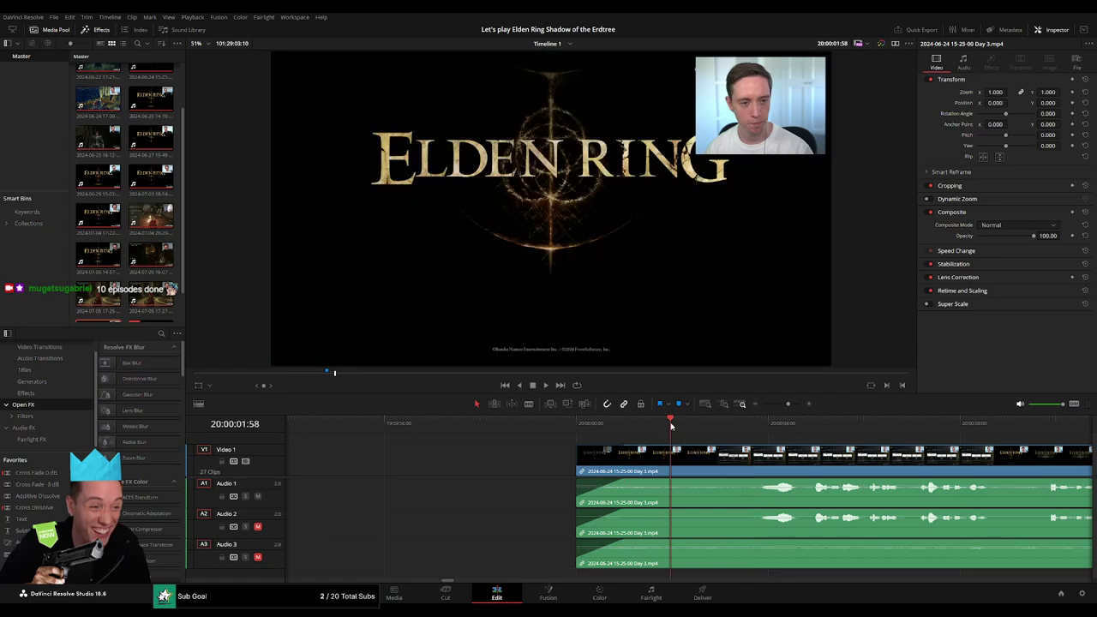
click(578, 433)
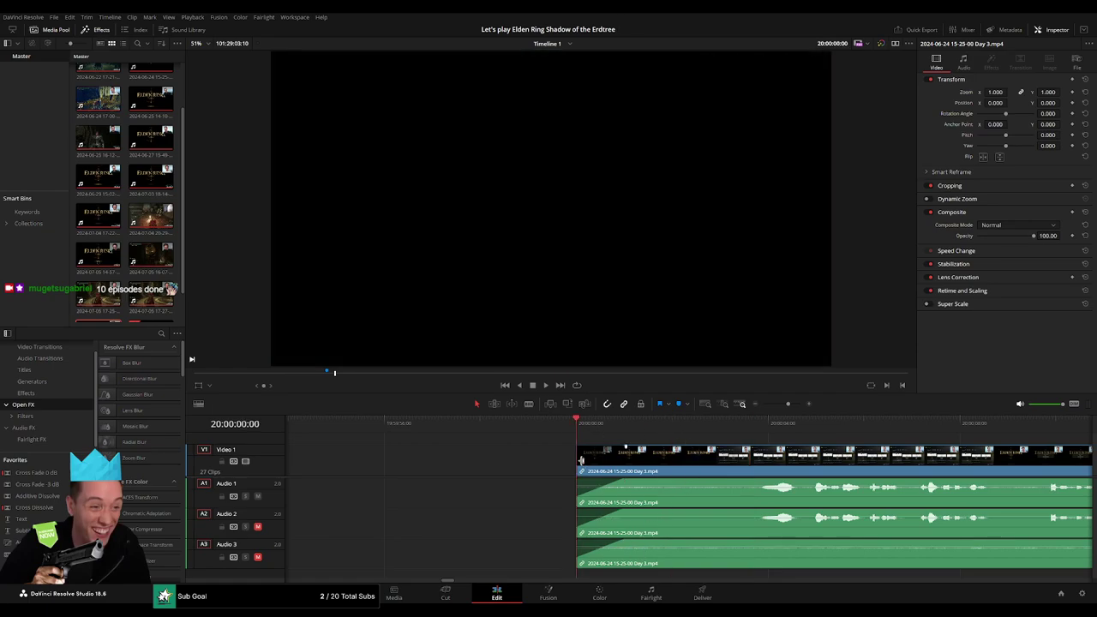
drag(582, 460, 657, 462)
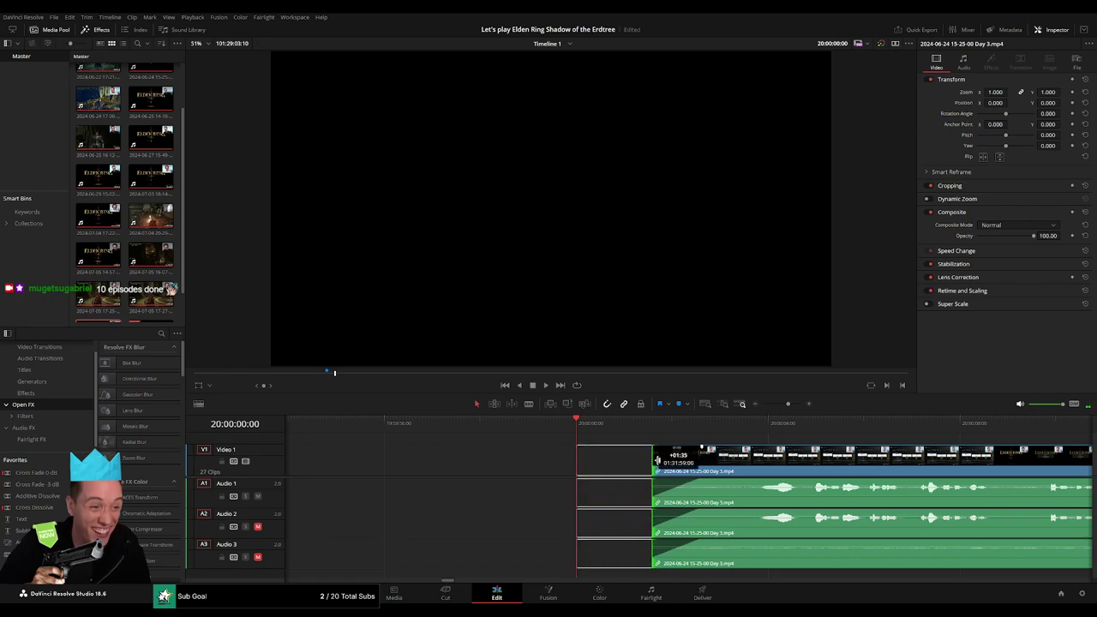
drag(657, 462, 629, 463)
key(space)
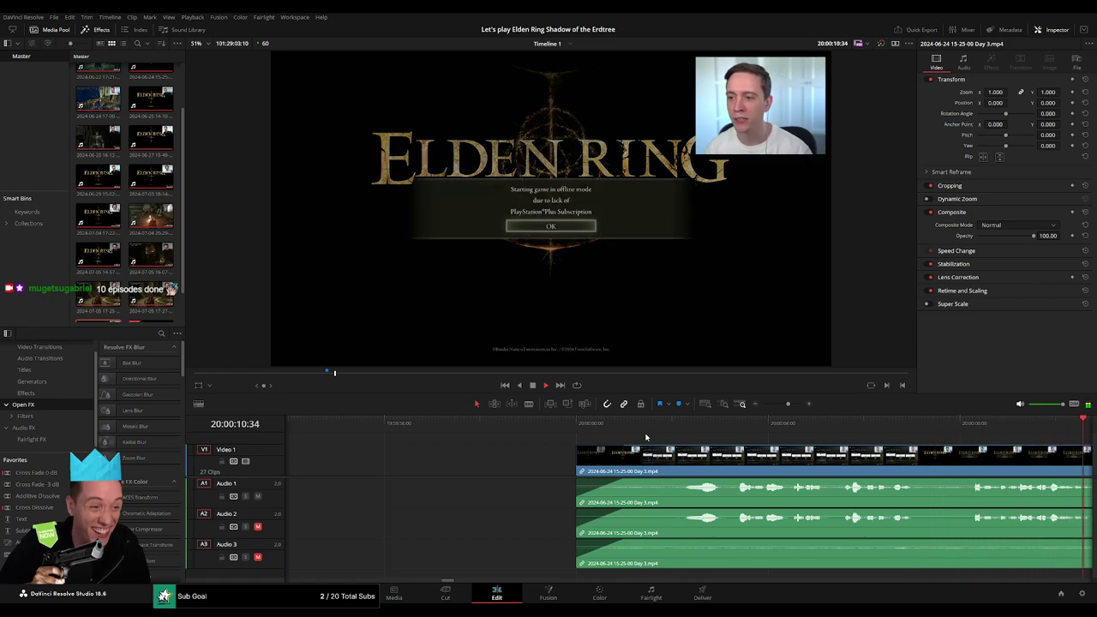
- Zoom the timeline out, stop playback, and scrub through the Day 3 footage
click(783, 407)
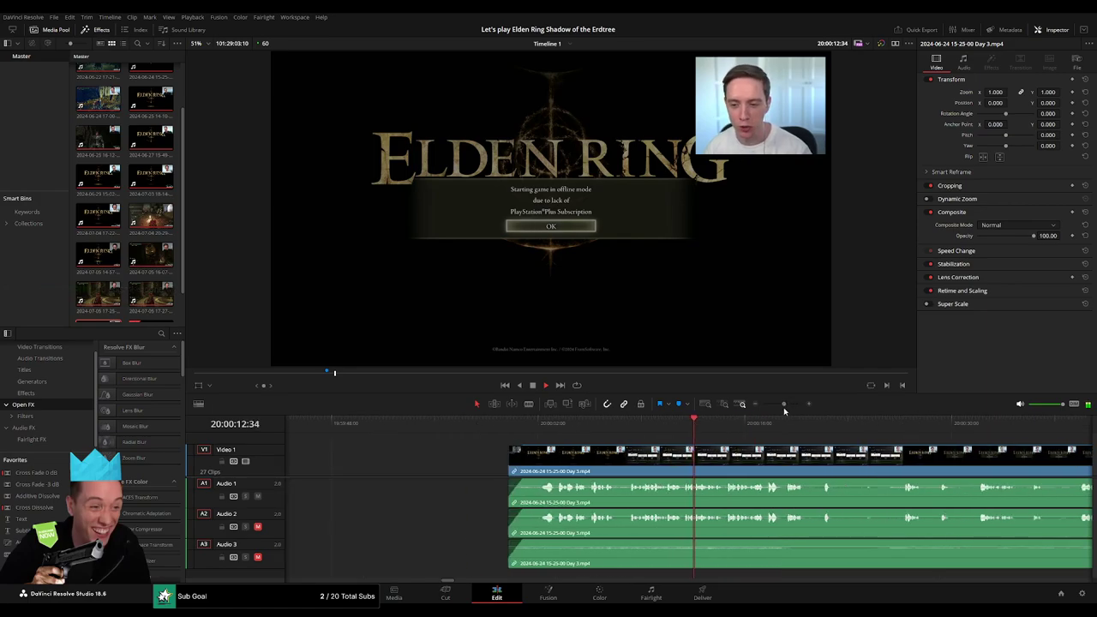
drag(784, 407, 763, 405)
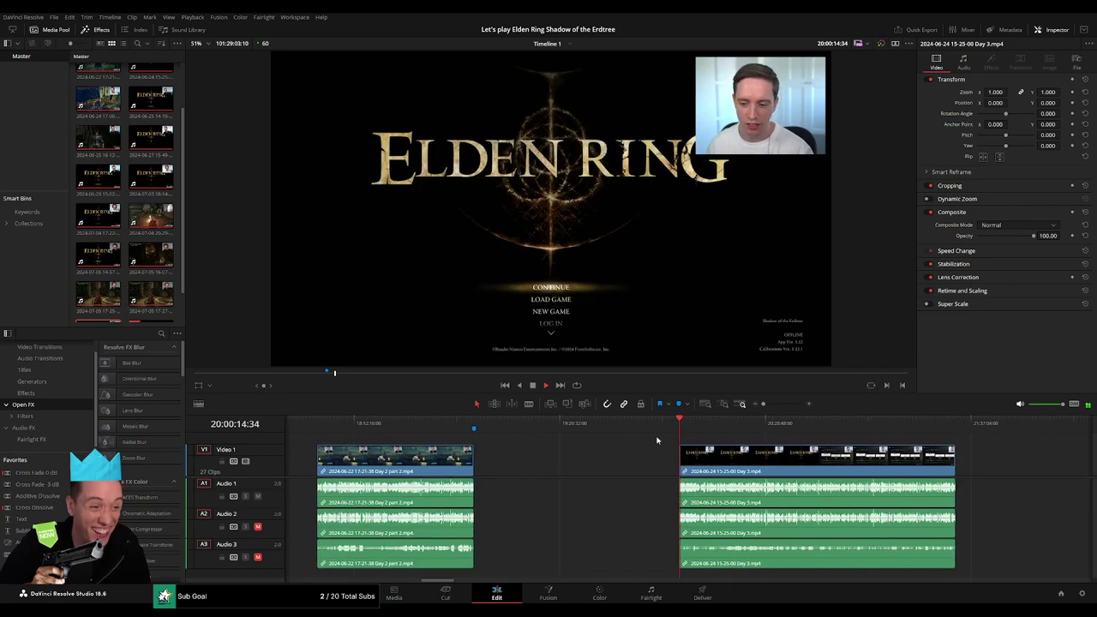
scroll(521, 428, right, 3)
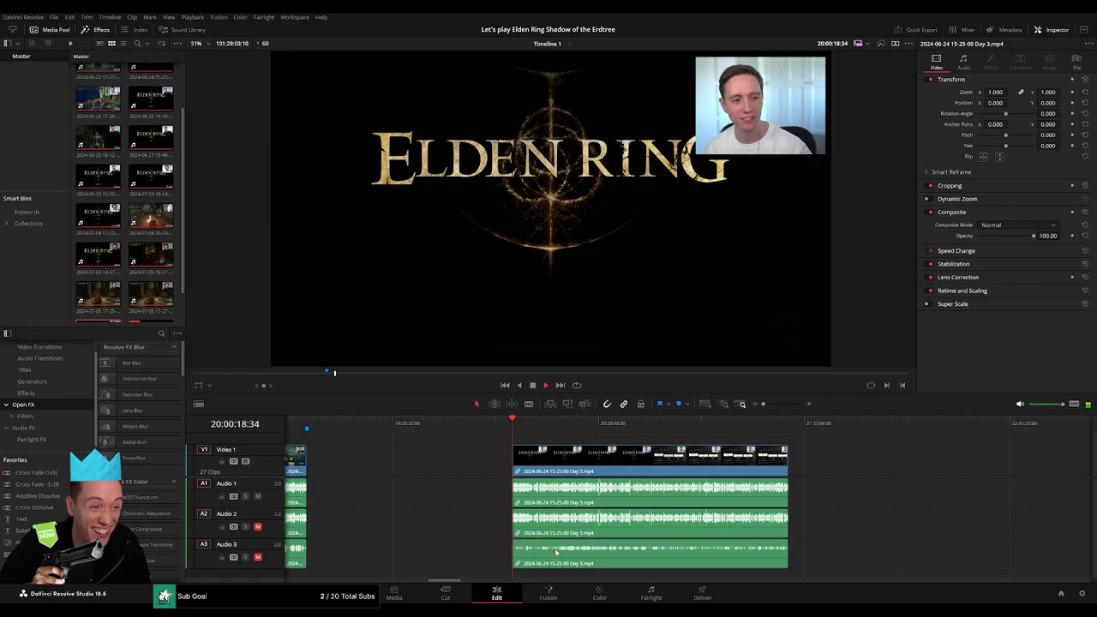
click(513, 426)
drag(529, 430, 665, 441)
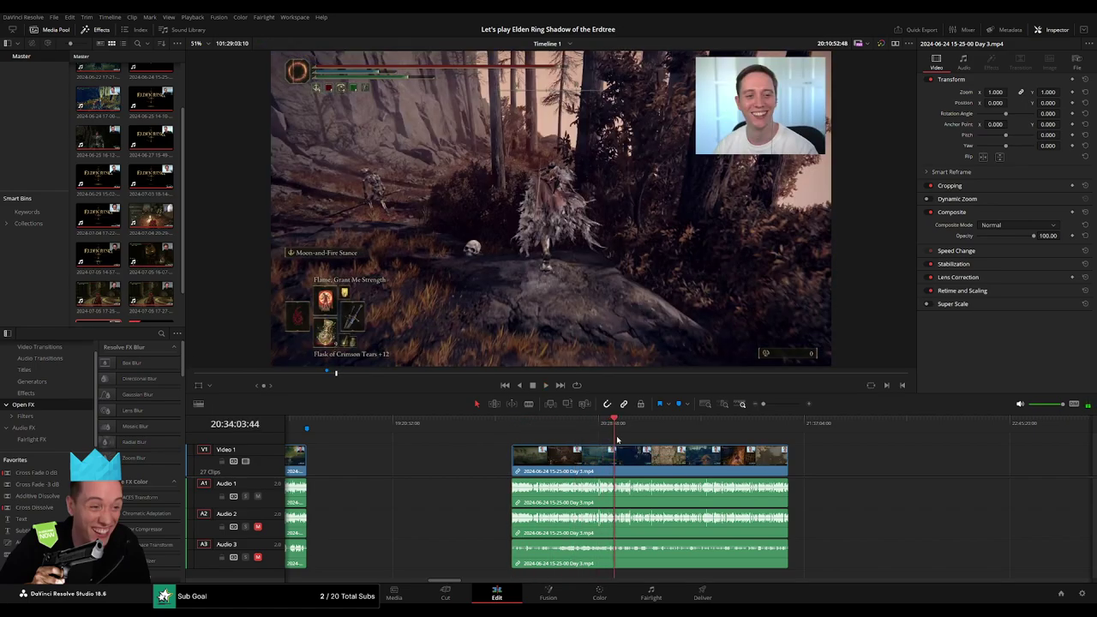
key(space)
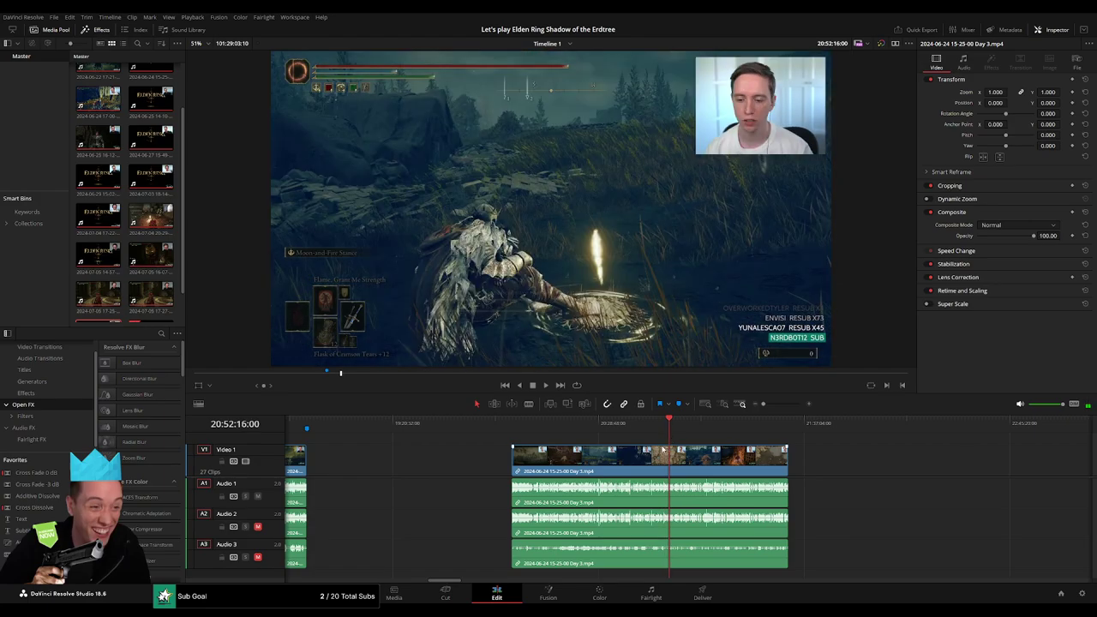
- Zoom in and park the playhead where the character kneels at the Moorth Ruins grace, near 20:52:11
drag(762, 403, 784, 404)
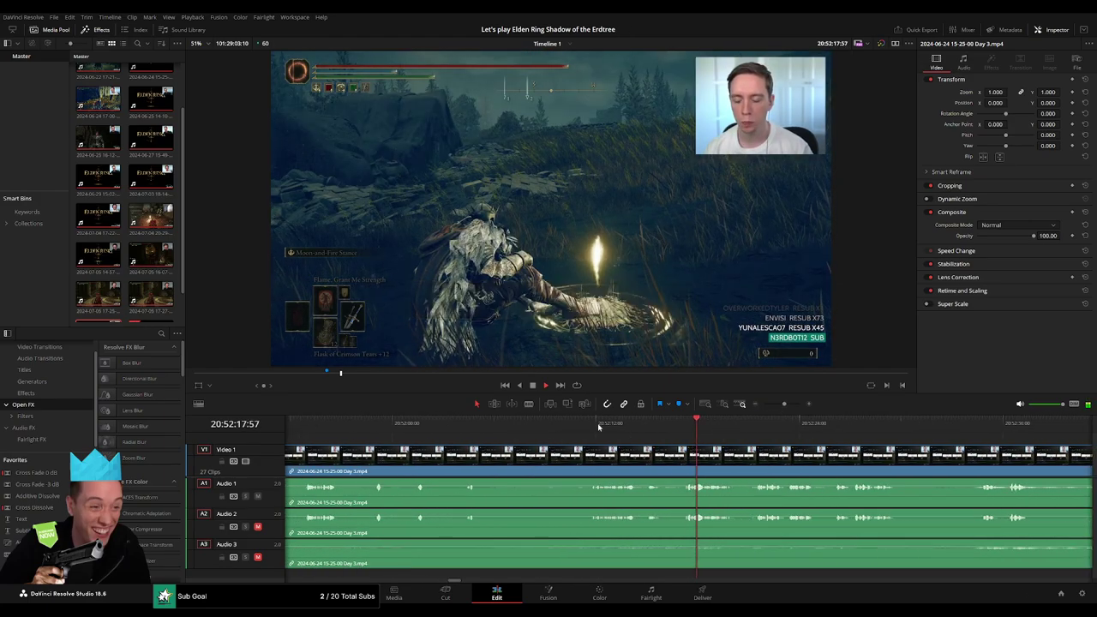
click(591, 425)
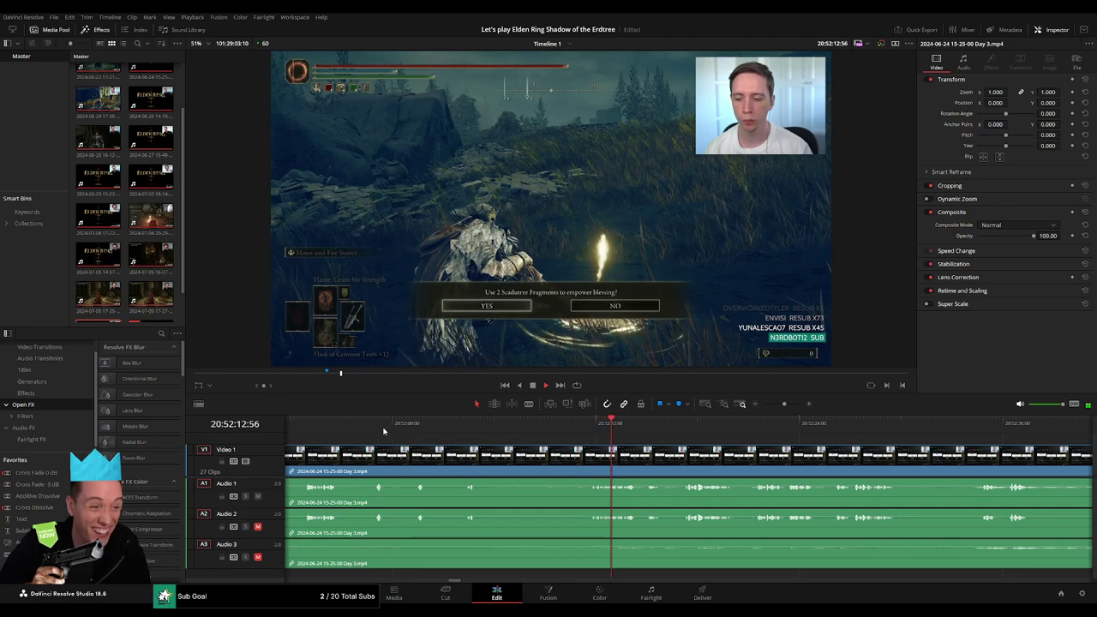
click(374, 426)
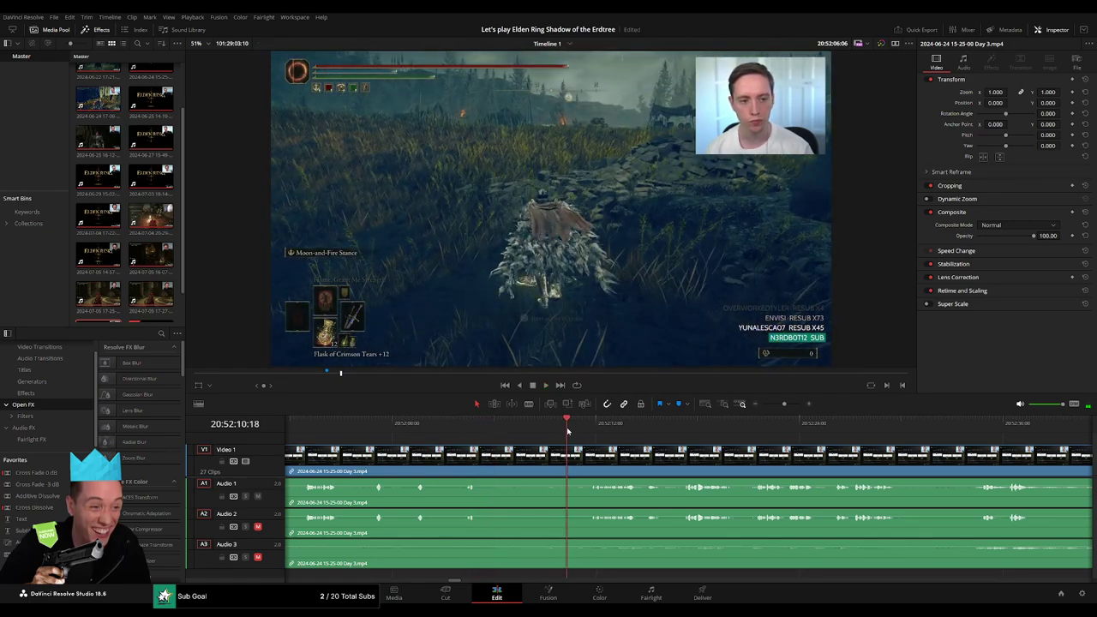
click(568, 438)
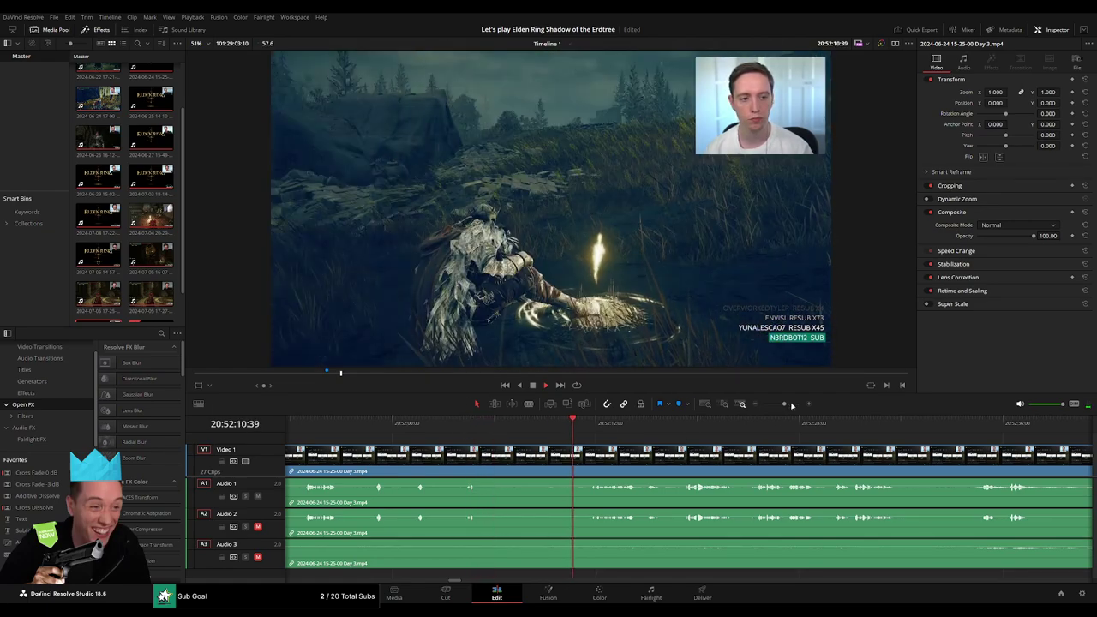
scroll(730, 438, up, 2)
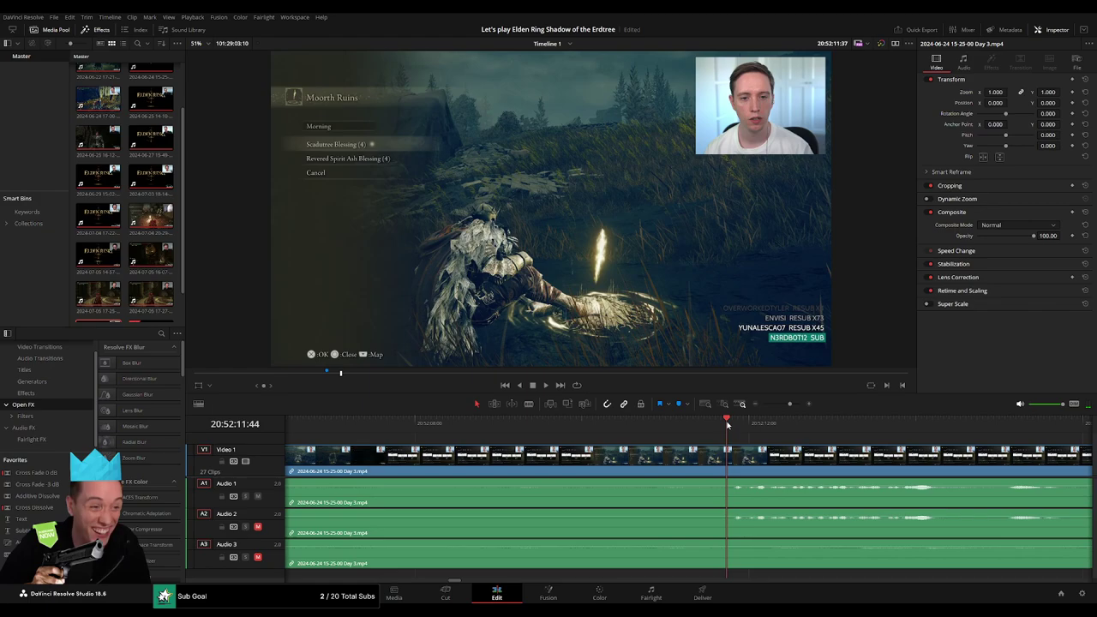
- Cut all tracks at the grace-menu moment, 20:52:10:30, and trim the end of the left clip
mouse_move(714, 427)
mouse_down()
mouse_move(624, 436)
mouse_move(684, 457)
mouse_up()
key(ctrl+b)
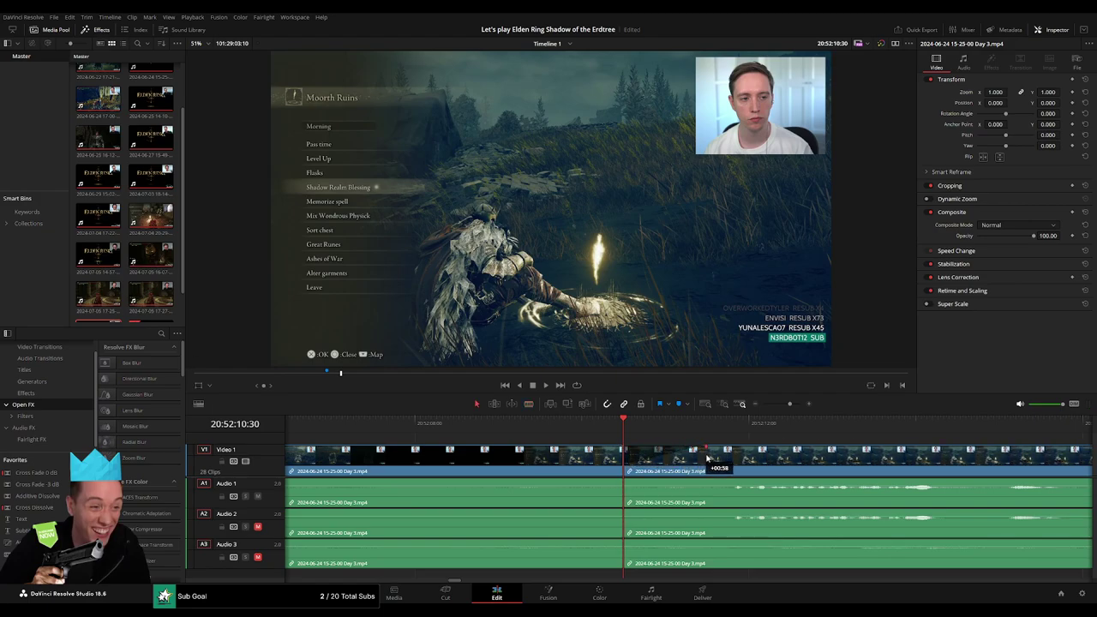
drag(709, 460, 541, 449)
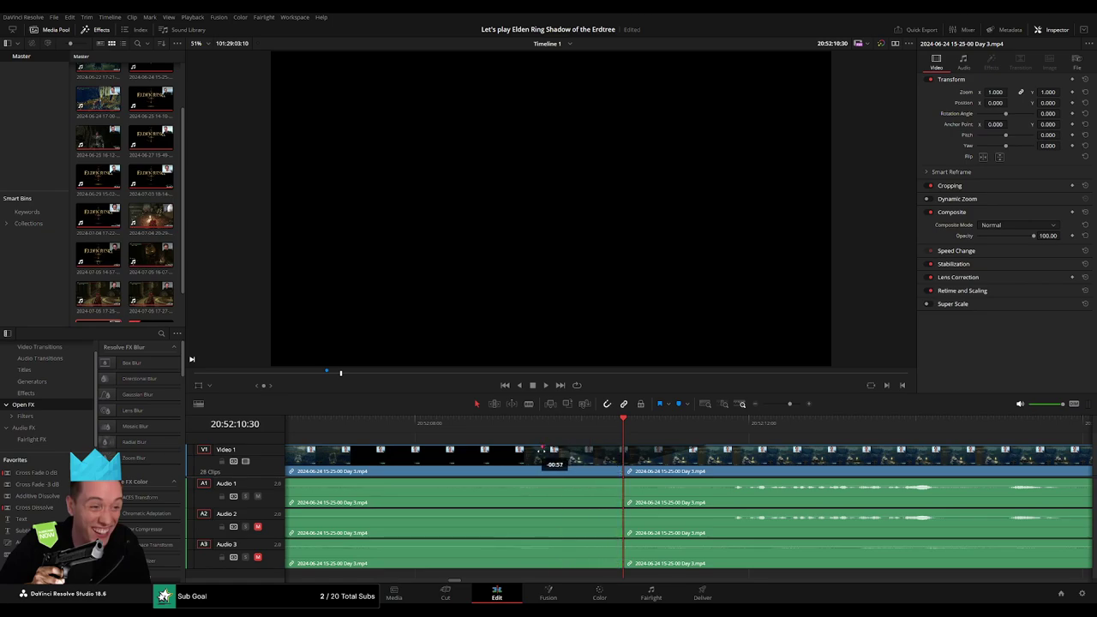
- Fade A1 and A2 out and back in across the cut, fade A3 in, and play it back
drag(619, 482, 549, 484)
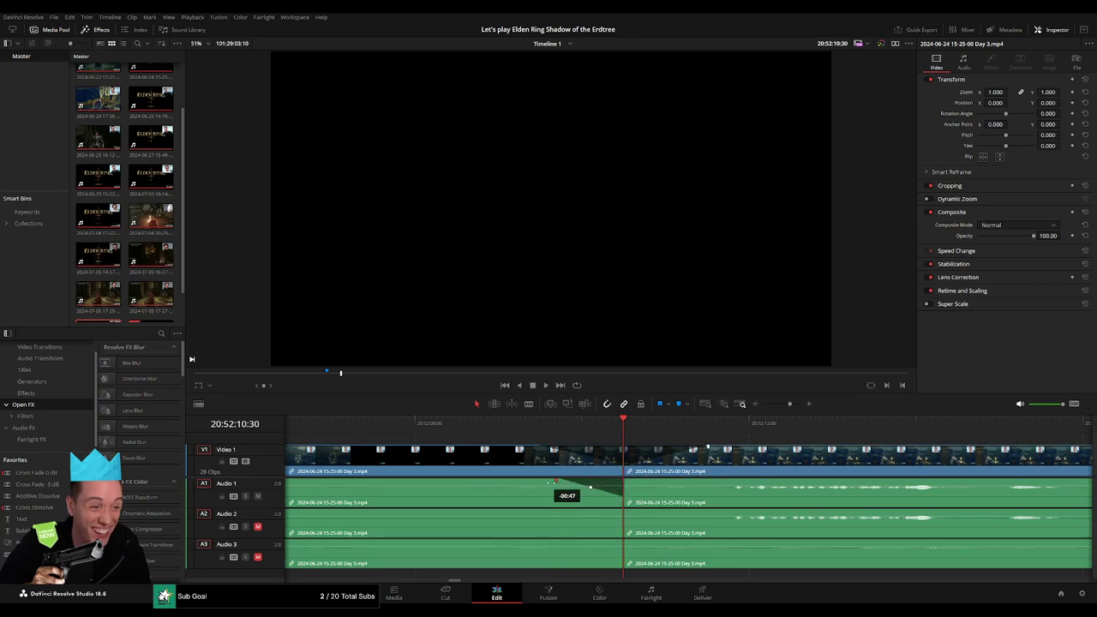
drag(624, 482, 693, 483)
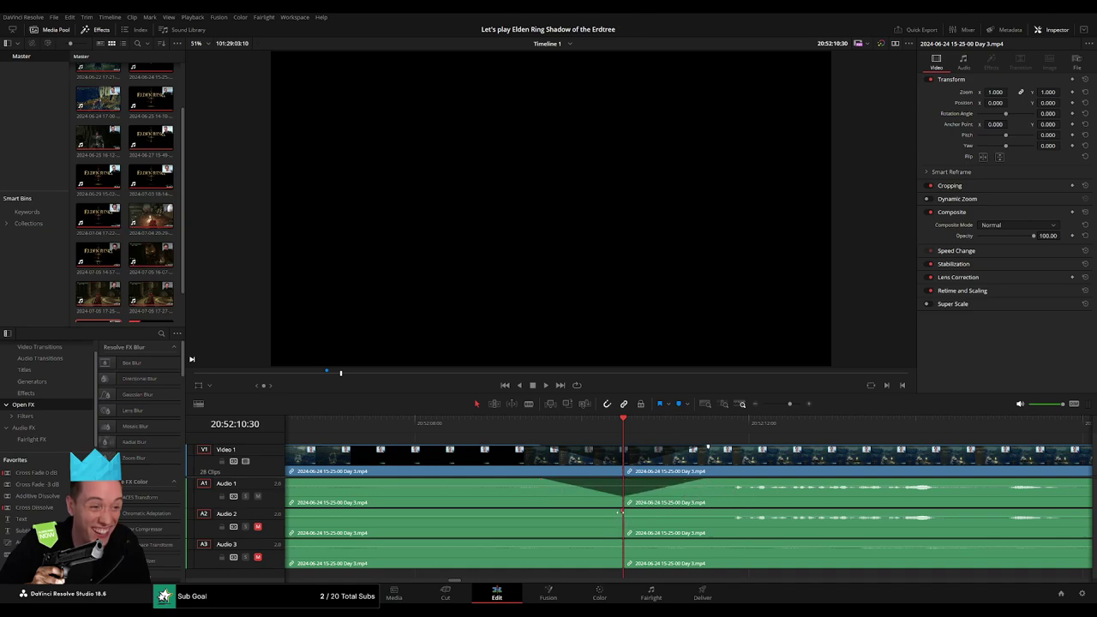
drag(619, 512, 535, 513)
drag(629, 512, 687, 511)
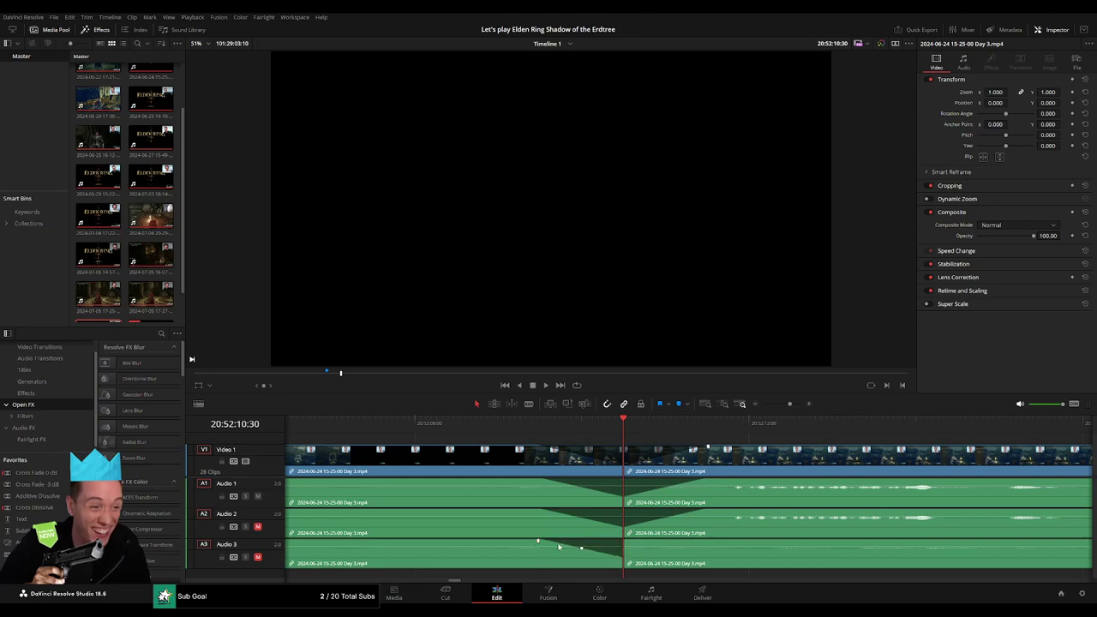
drag(627, 544, 702, 543)
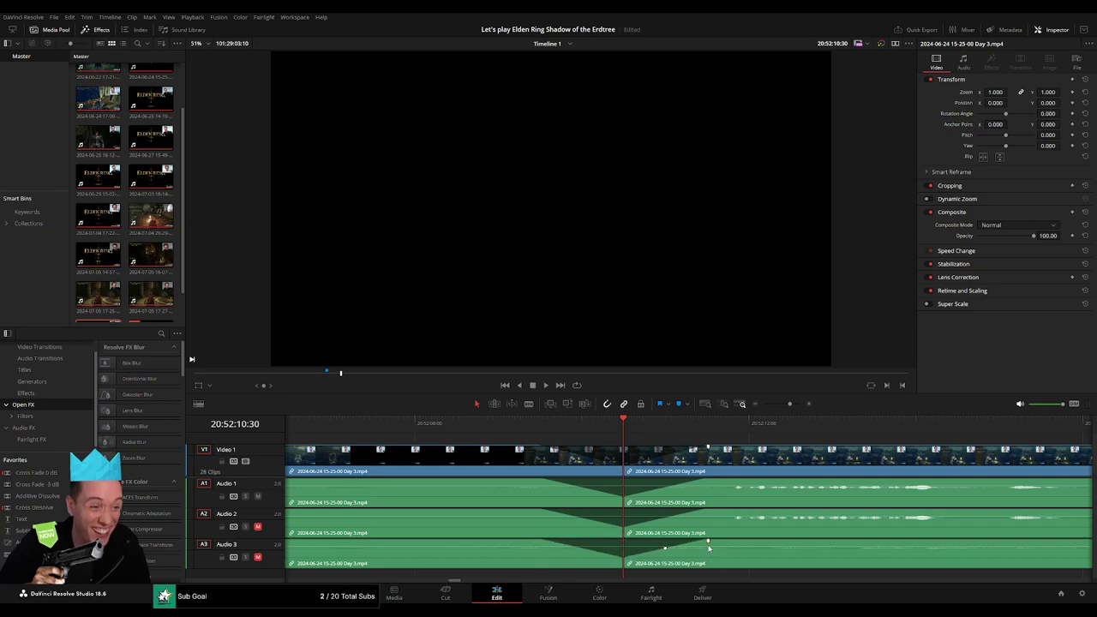
key(space)
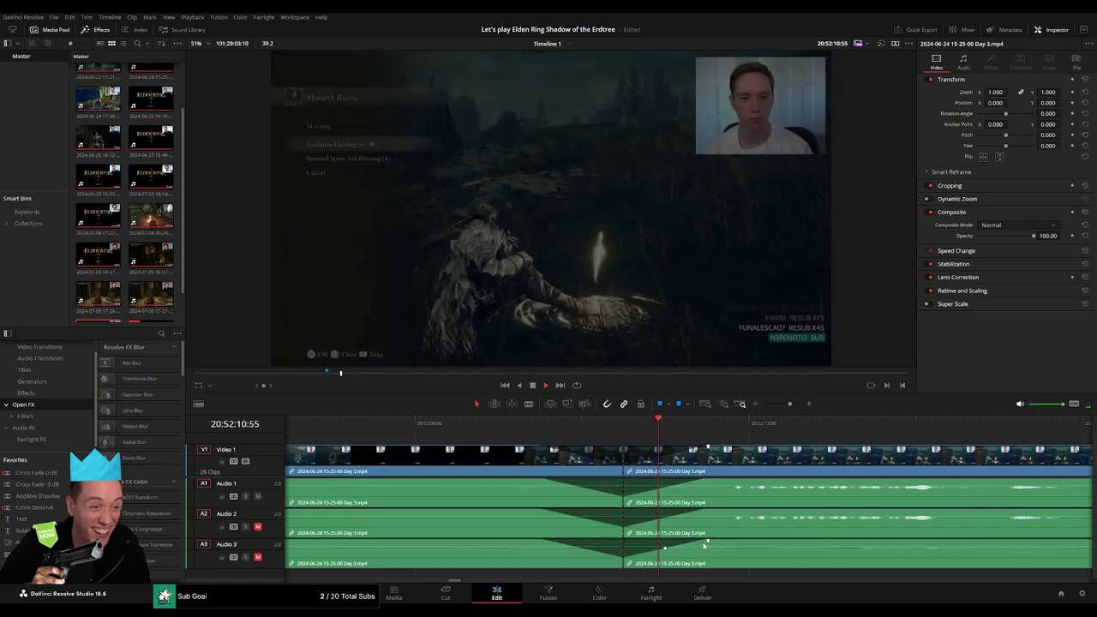
scroll(718, 416, down, 3)
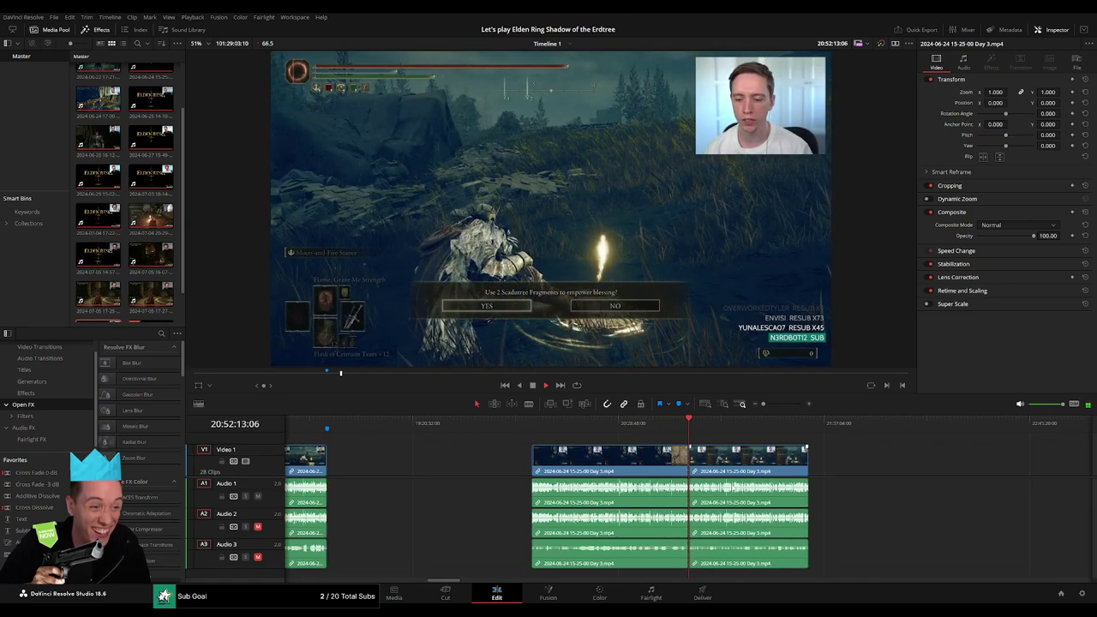
scroll(435, 450, right, 3)
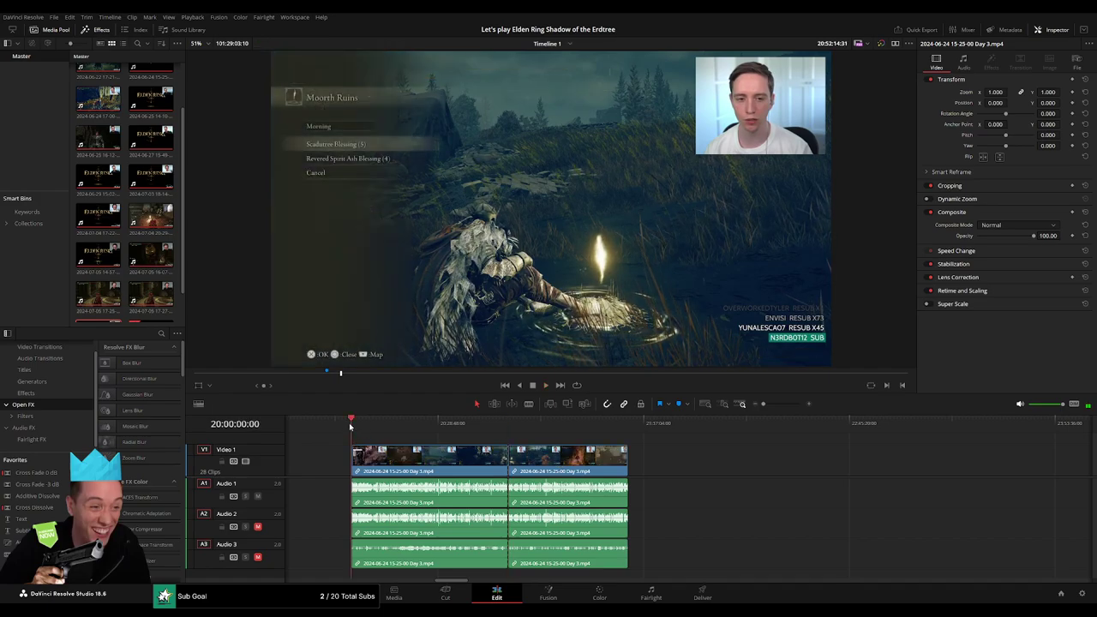
key(space)
scroll(442, 448, down, 2)
- Move the second half of the split Day 3 clip further right and clear the selection
drag(446, 446, 769, 449)
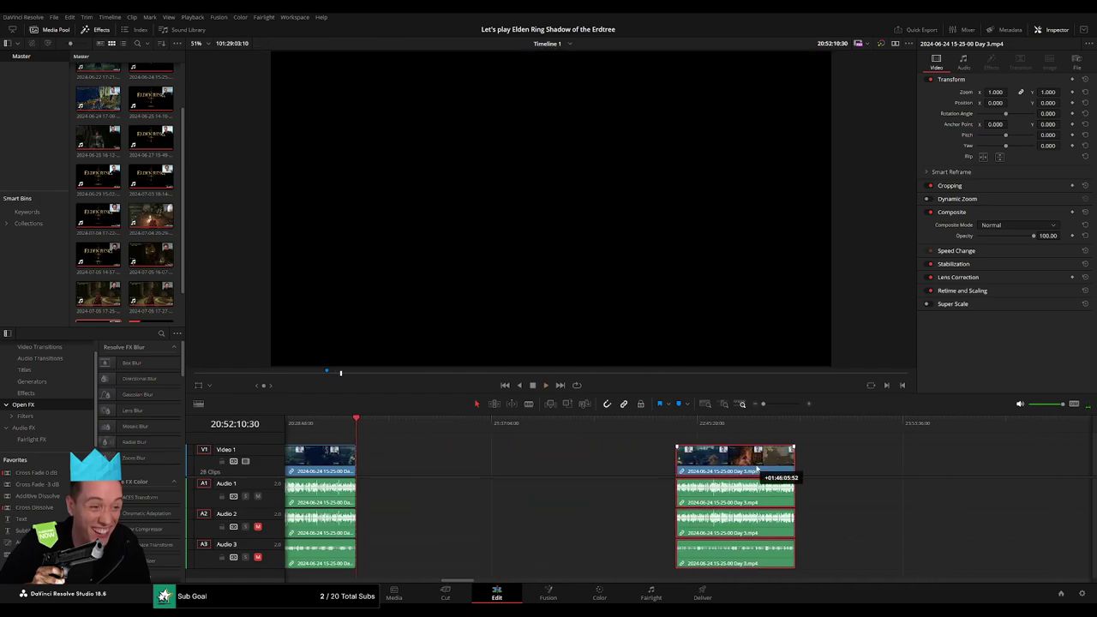
click(490, 459)
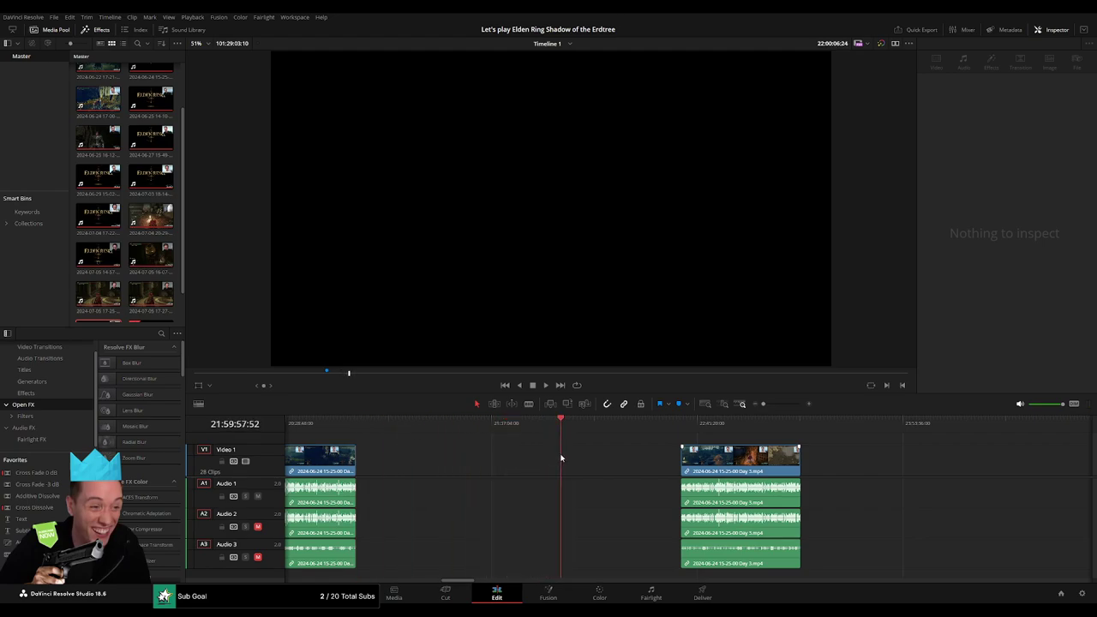
scroll(731, 424, up, 2)
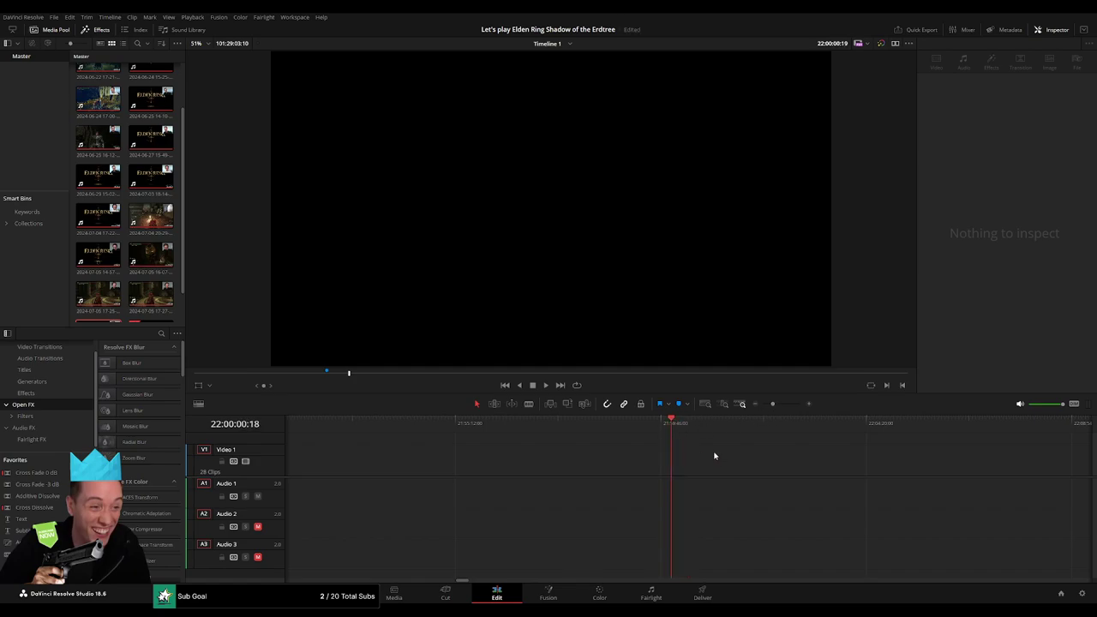
scroll(759, 430, down, 2)
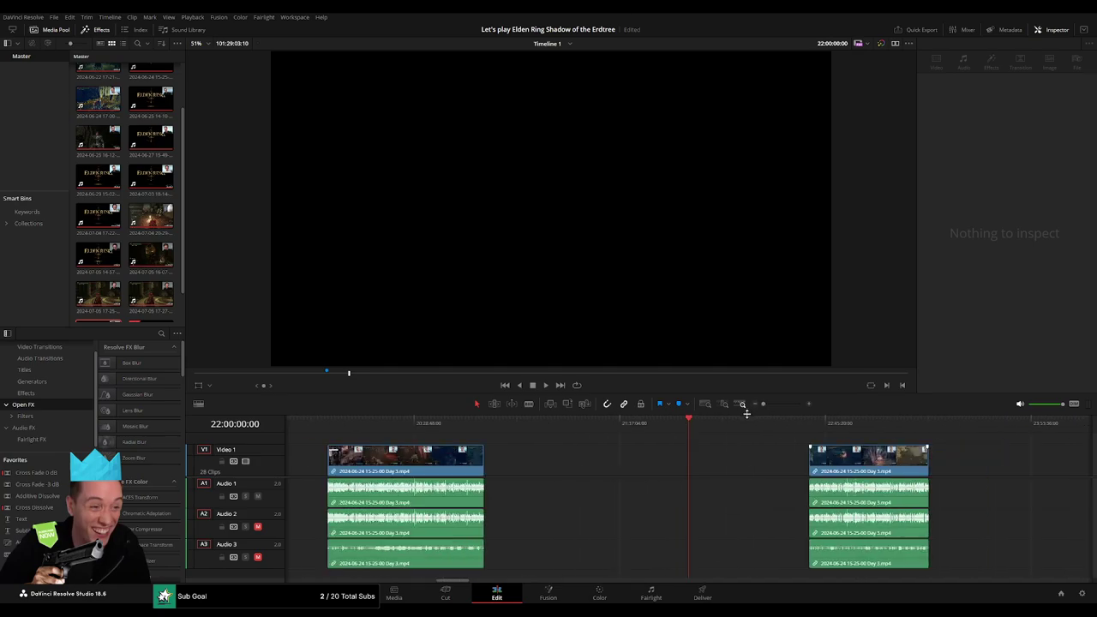
- Slide the Day 3 part 2 clip left to snap right after the Day 3 piece, then scrub the join
drag(825, 477, 705, 467)
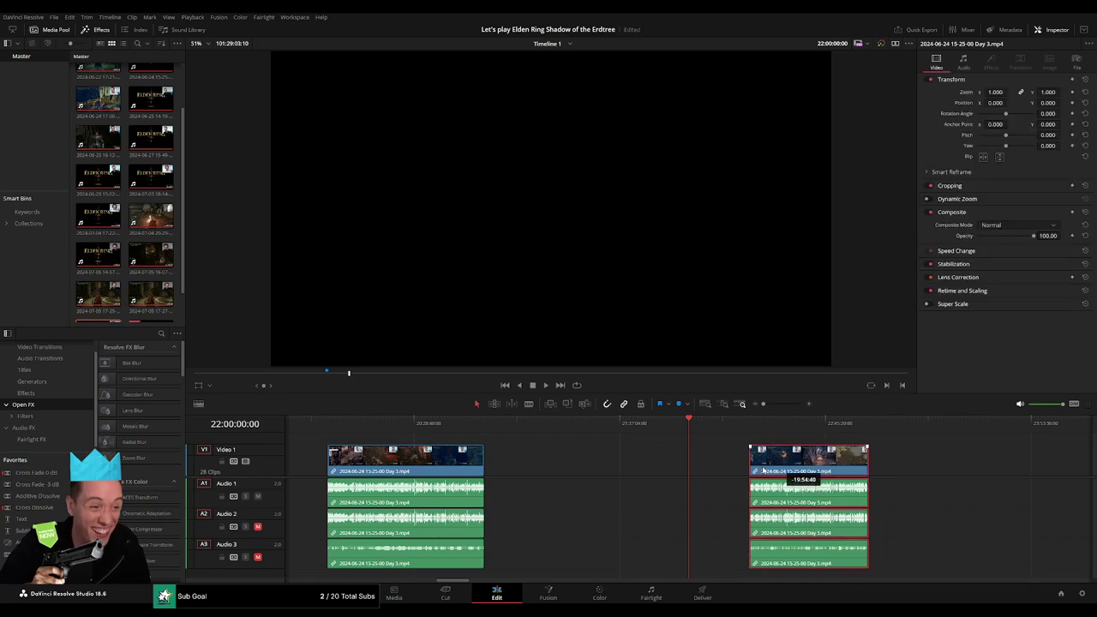
scroll(628, 456, right, 3)
scroll(688, 451, right, 8)
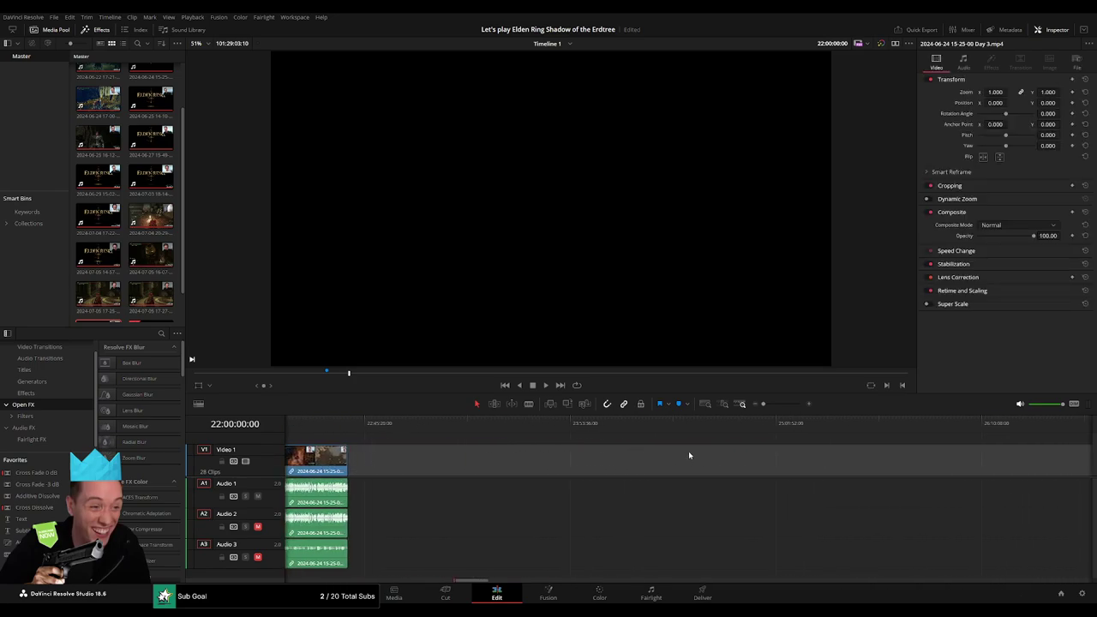
scroll(771, 464, left, 2)
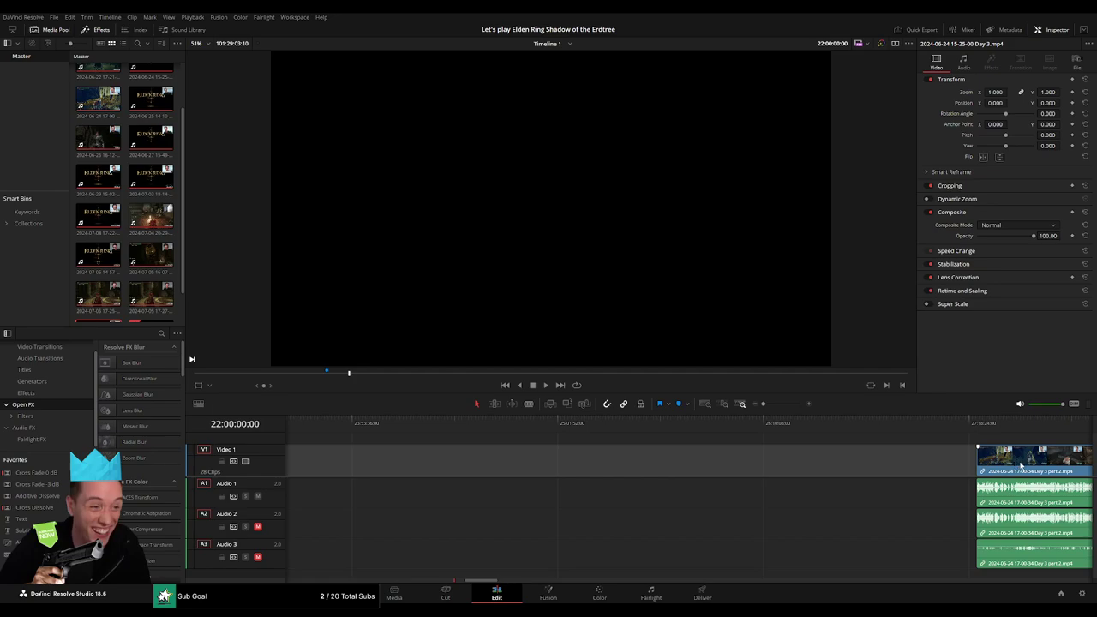
drag(1021, 466, 466, 467)
drag(335, 433, 445, 433)
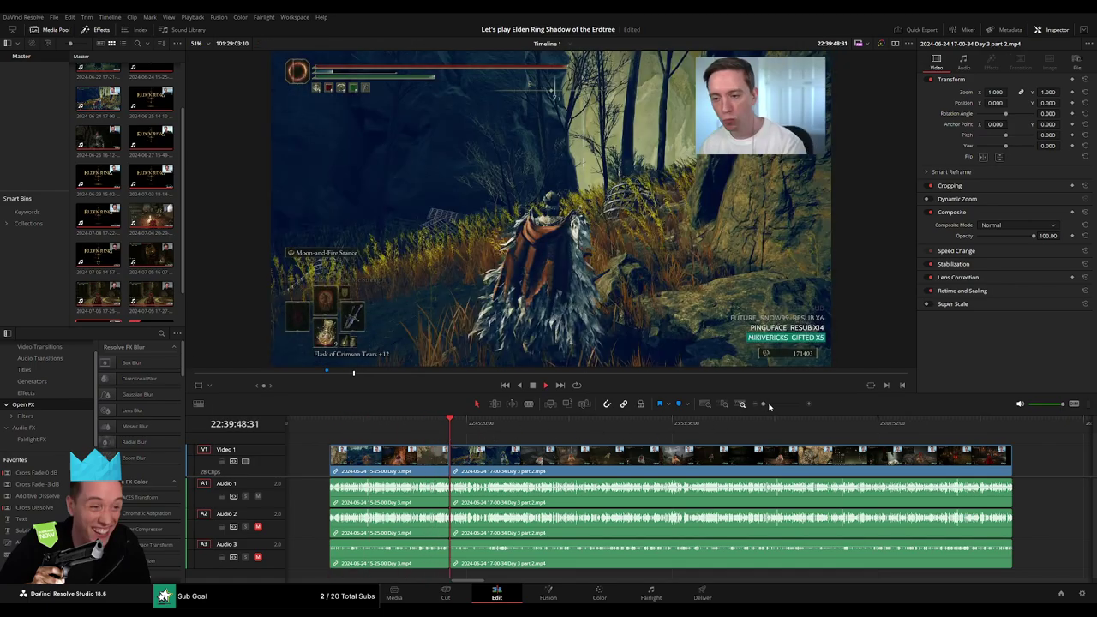
- Add a default cross dissolve at the Day 3 / Day 3 part 2 edit point with Ctrl+T and play it back
drag(763, 404, 790, 404)
key(space)
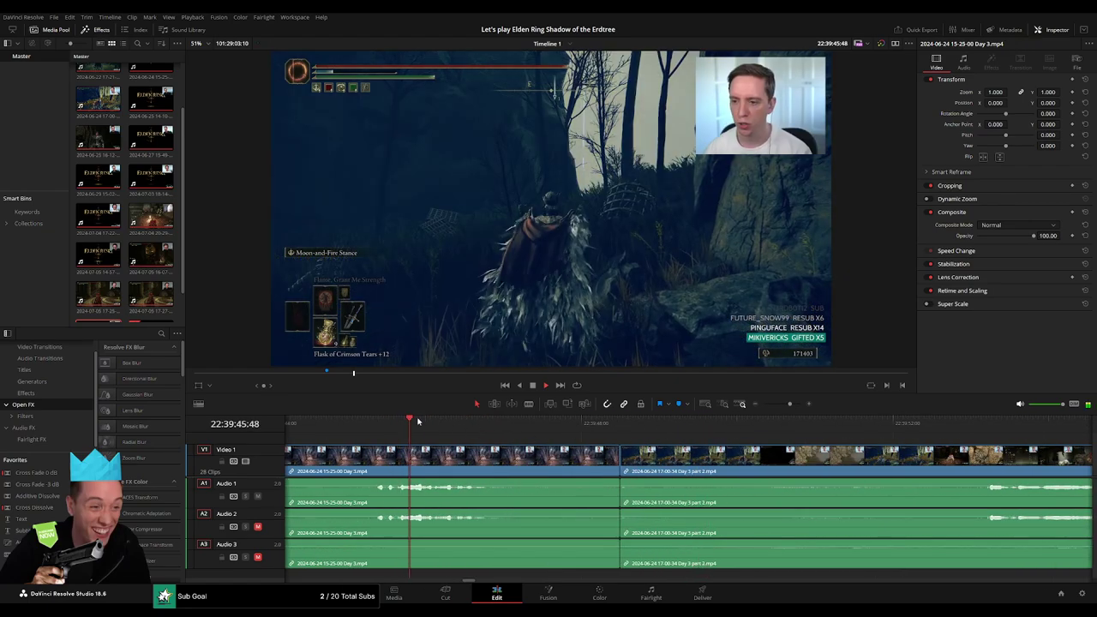
click(620, 471)
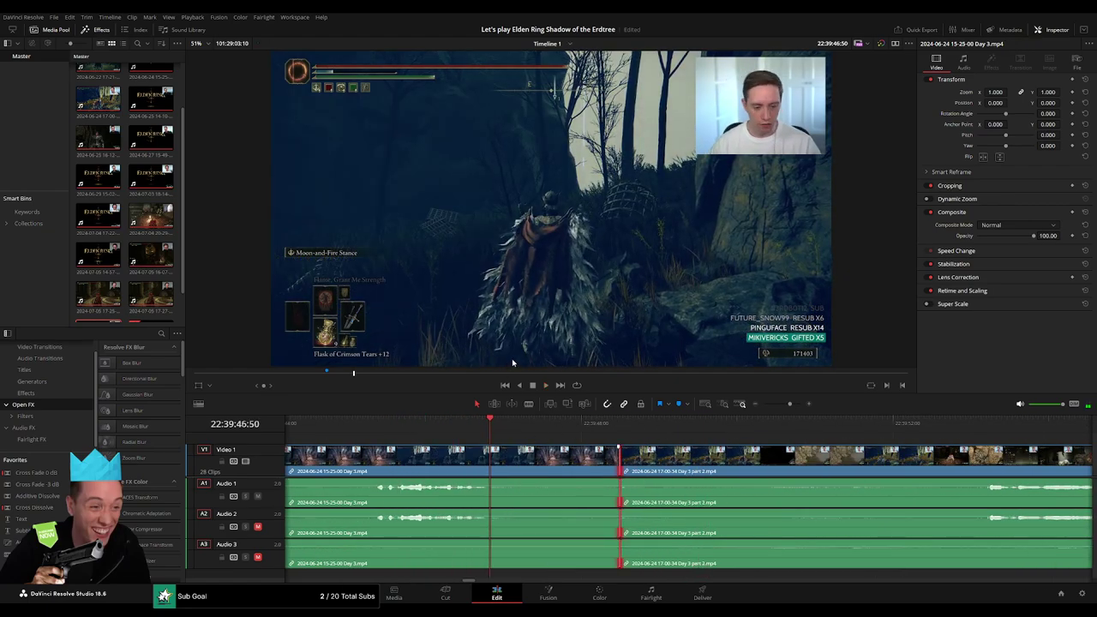
key(ctrl+t)
key(space)
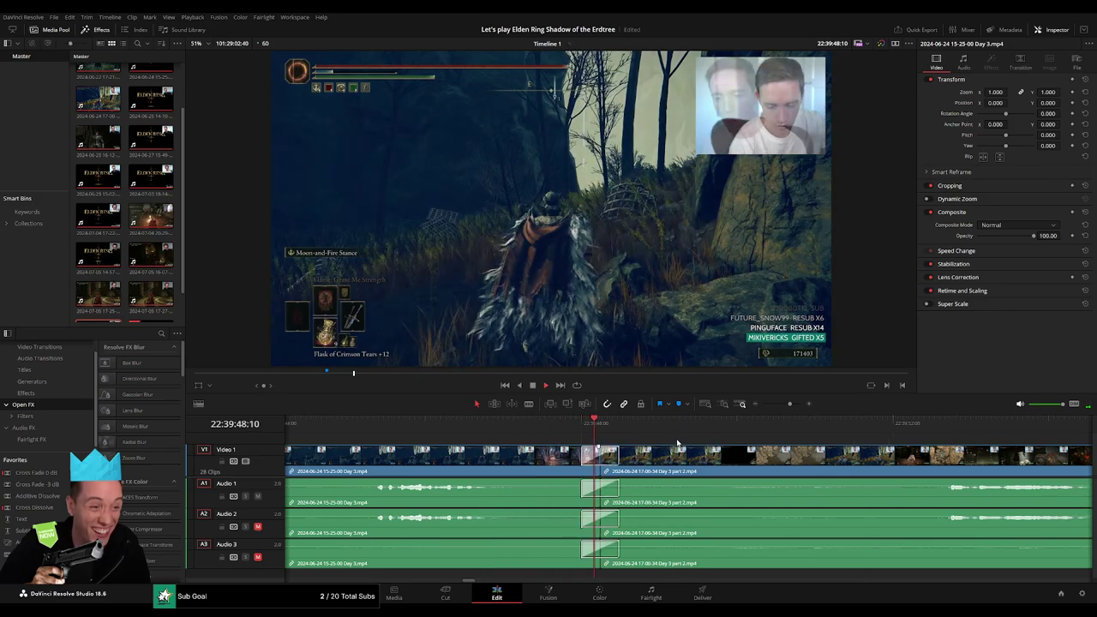
key(l)
key(l)
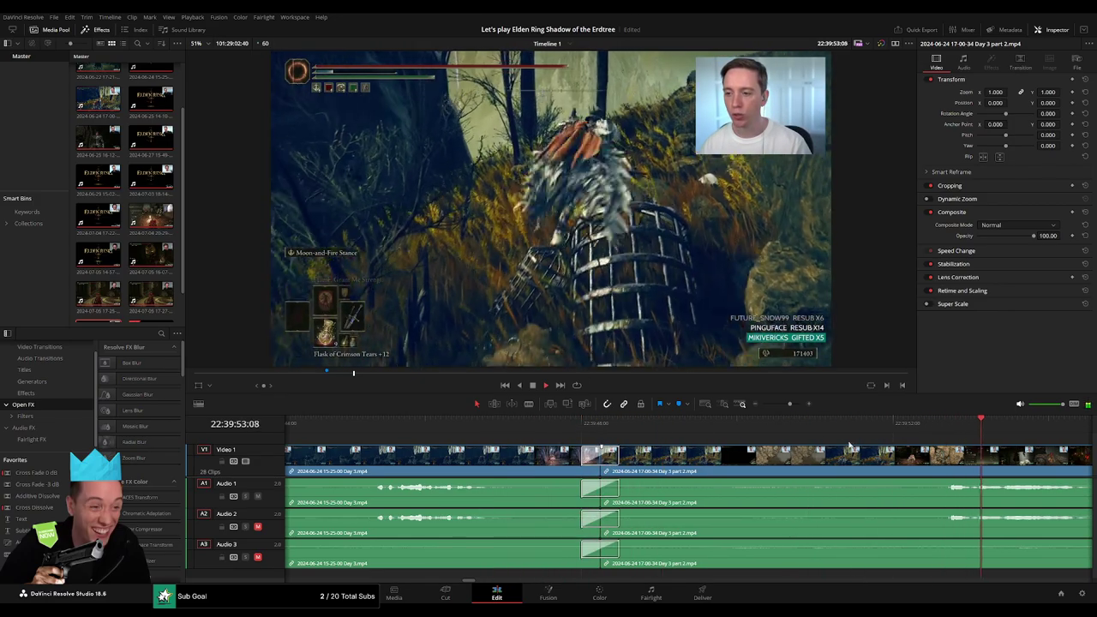
drag(789, 403, 763, 404)
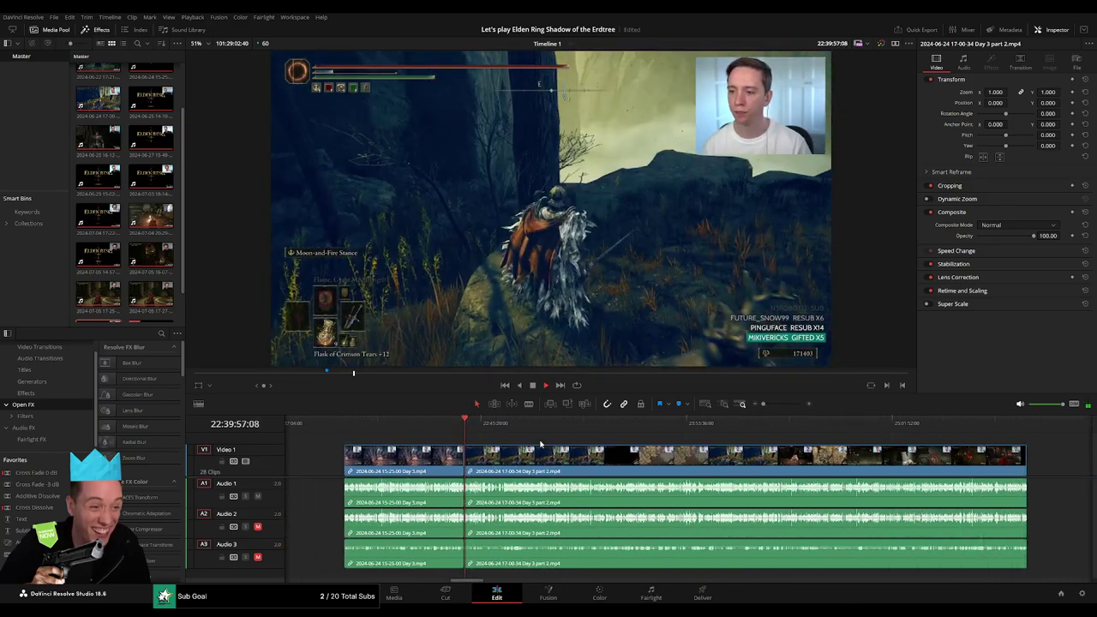
- Zoom in and scrub back through the dialogue scene in the Day 3 part 2 clip
drag(465, 423, 502, 428)
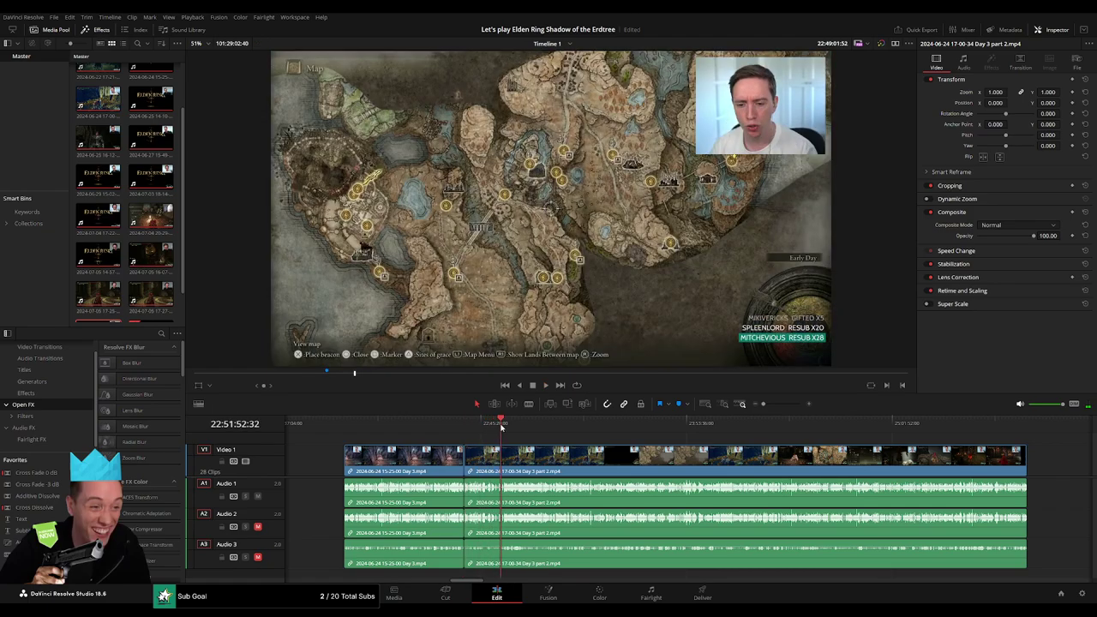
mouse_move(763, 404)
mouse_down()
mouse_move(774, 404)
mouse_move(763, 426)
mouse_up()
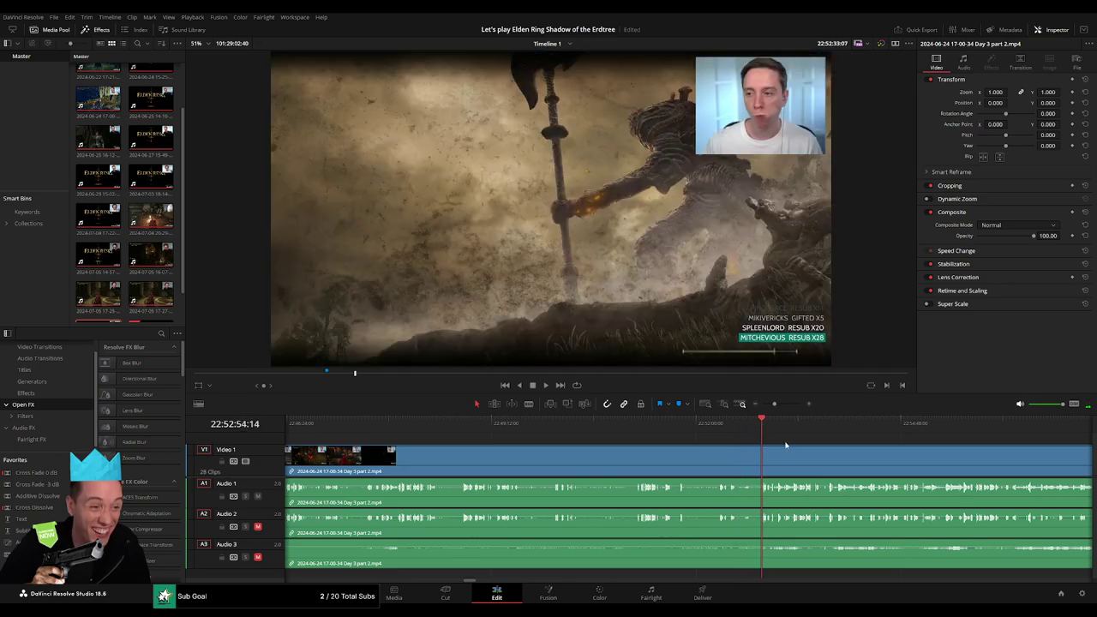
click(722, 423)
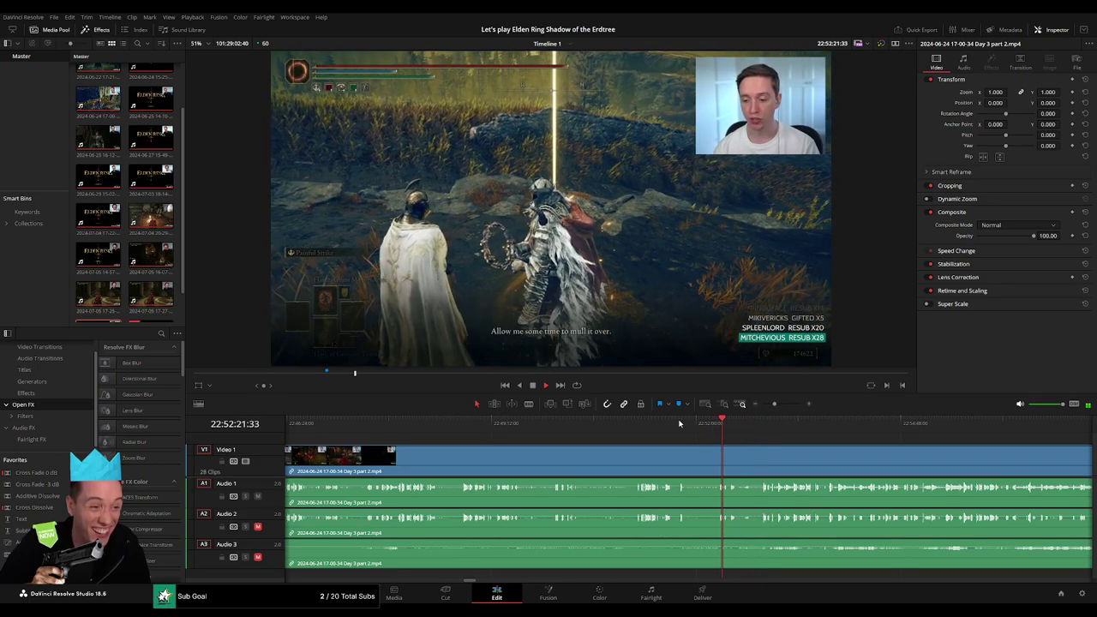
click(678, 423)
drag(774, 404, 780, 405)
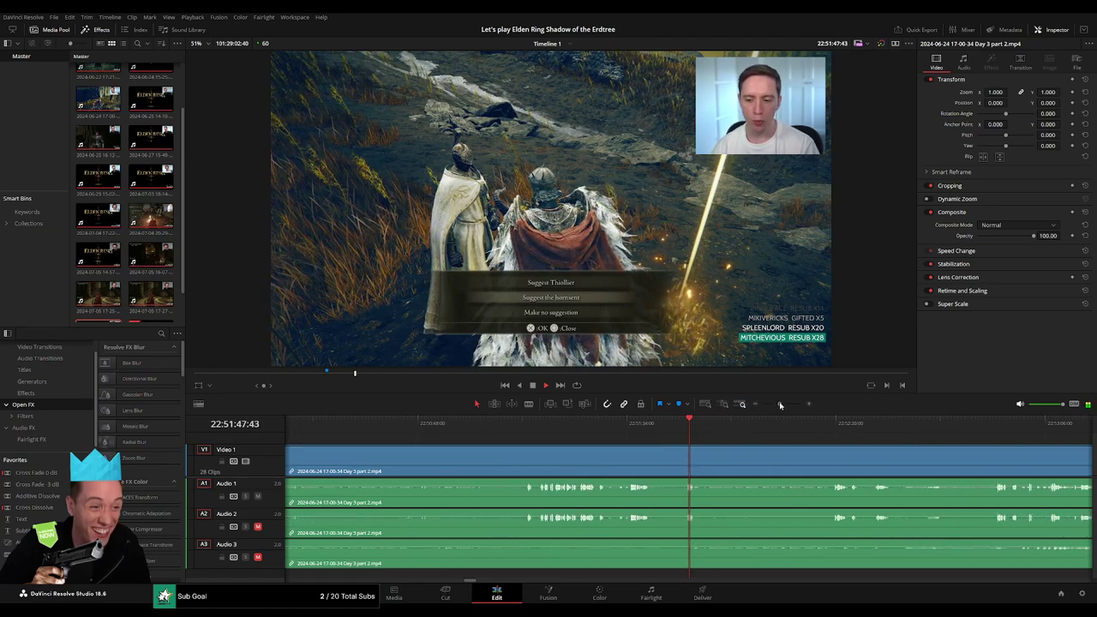
scroll(666, 454, up, 2)
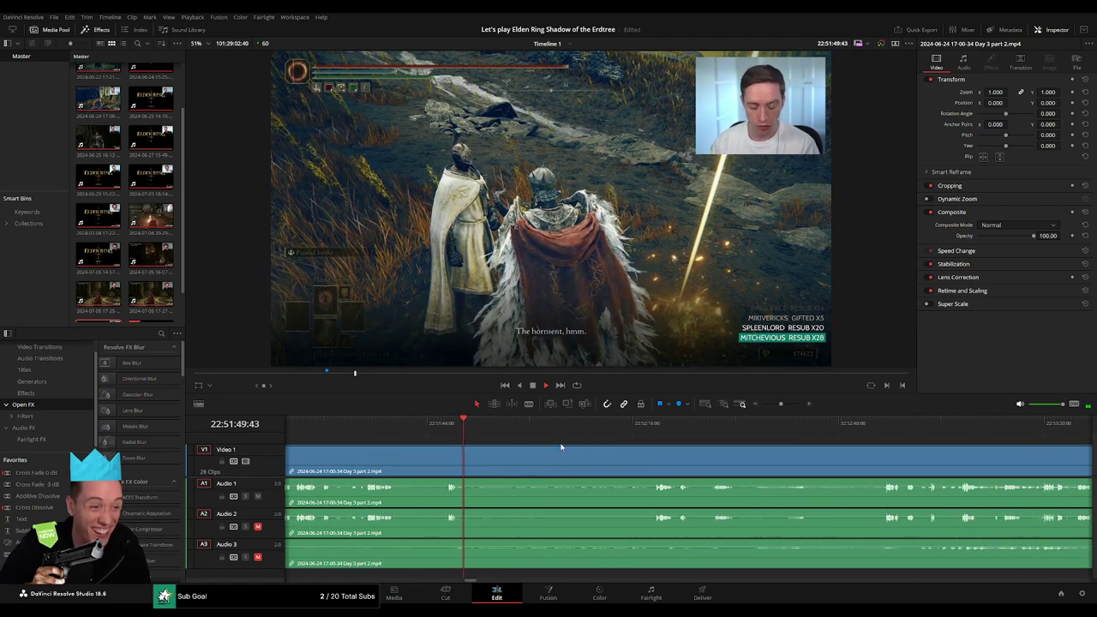
click(489, 423)
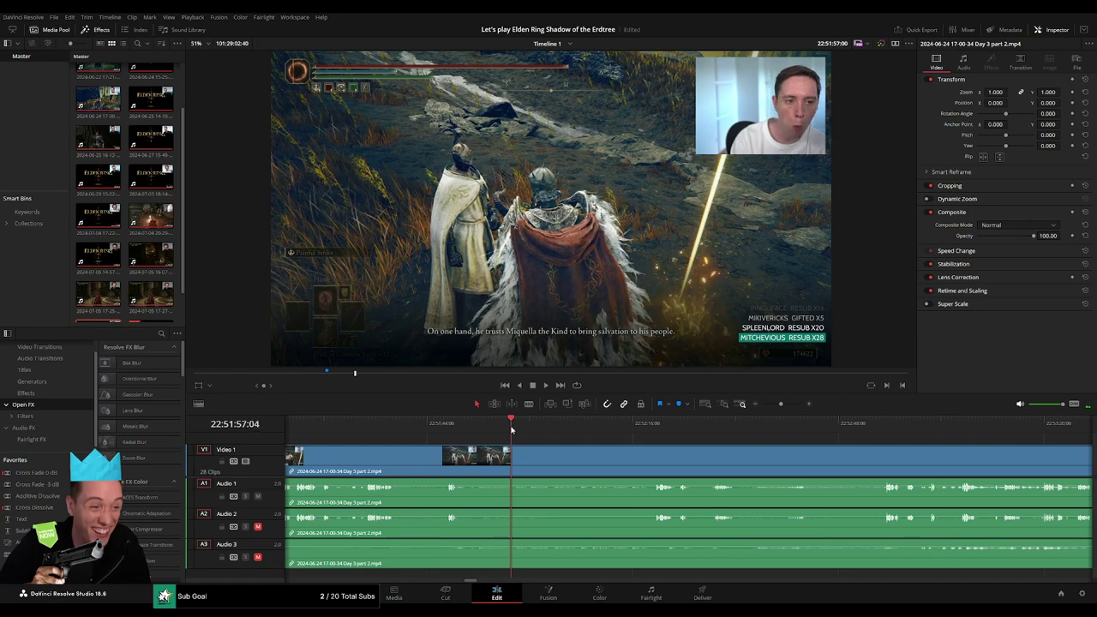
drag(510, 428, 642, 439)
key(space)
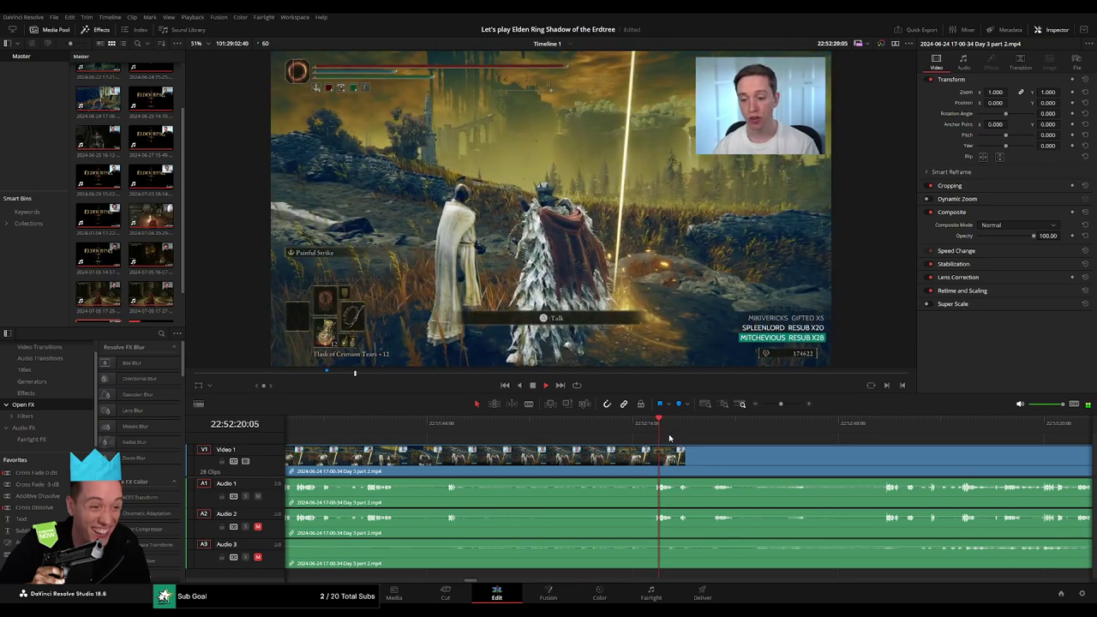
- Park the playhead on the frame where the map screen first appears, about 22:52:27
click(677, 429)
drag(677, 429, 712, 433)
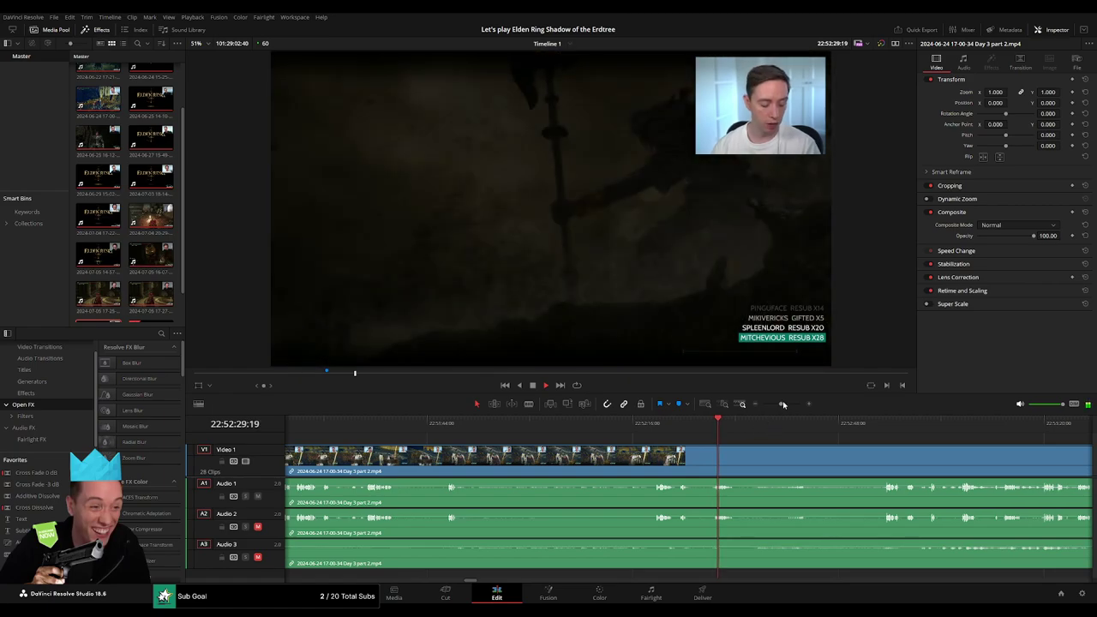
scroll(772, 431, up, 2)
drag(880, 423, 947, 424)
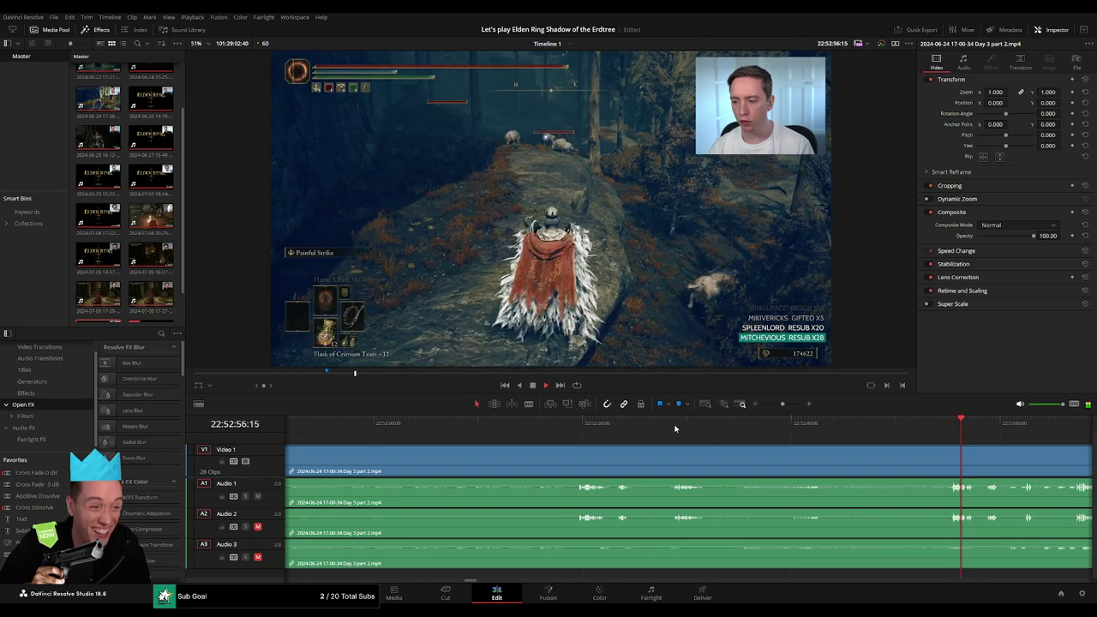
click(675, 423)
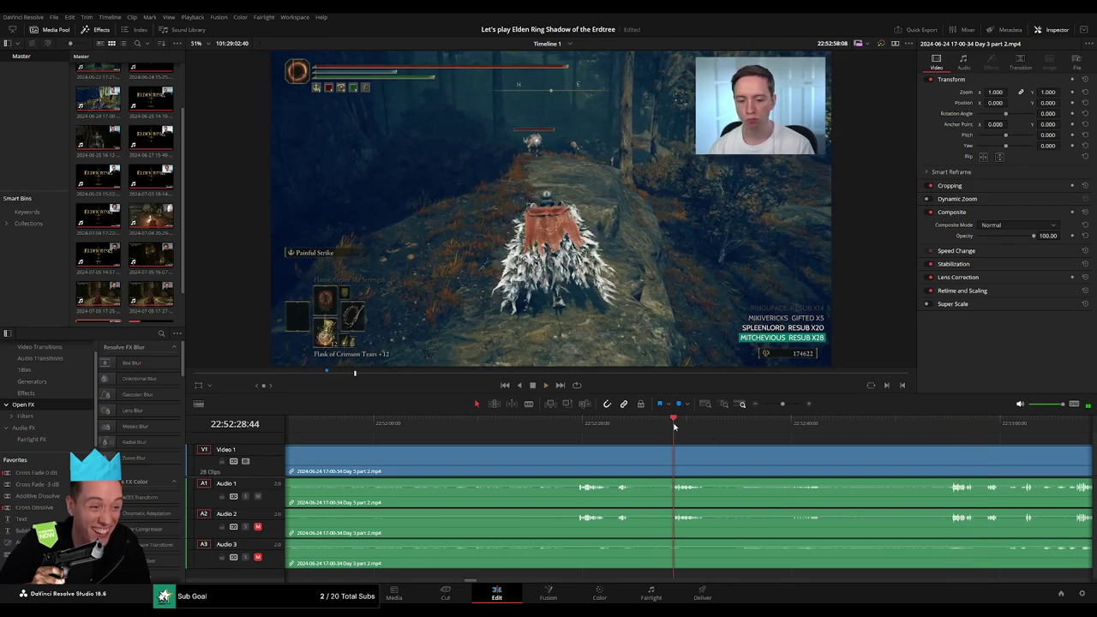
drag(781, 406, 787, 405)
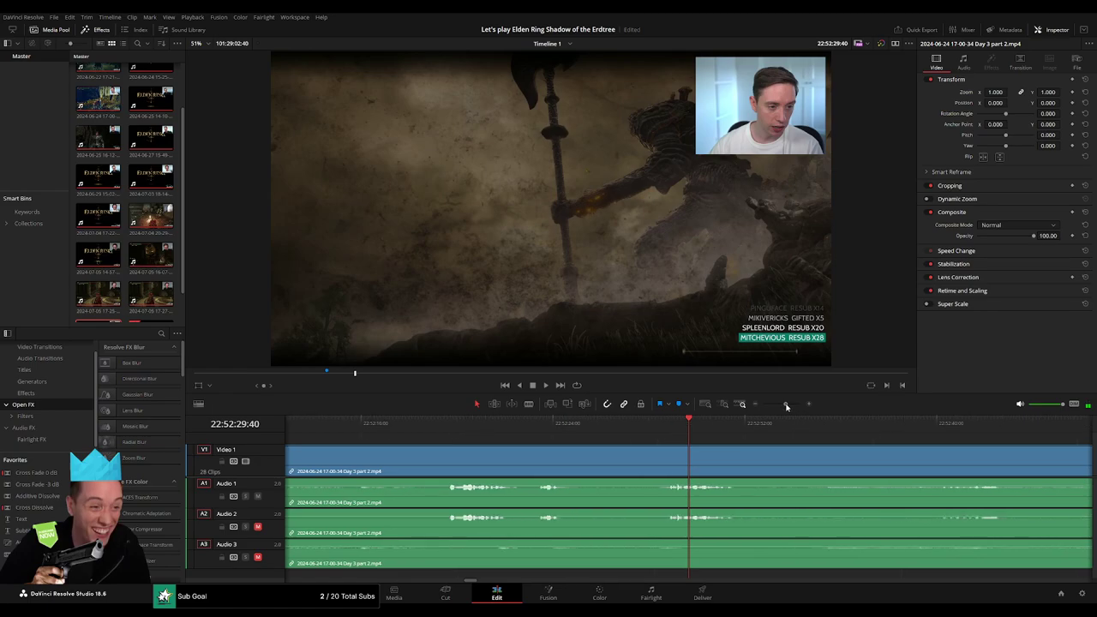
click(658, 423)
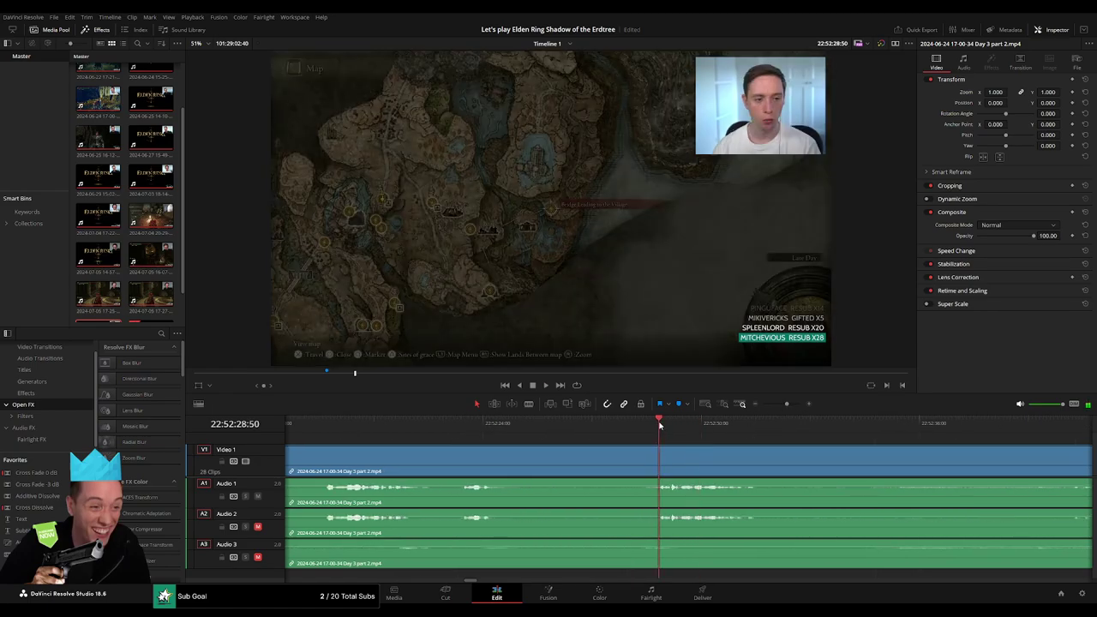
drag(659, 423, 625, 431)
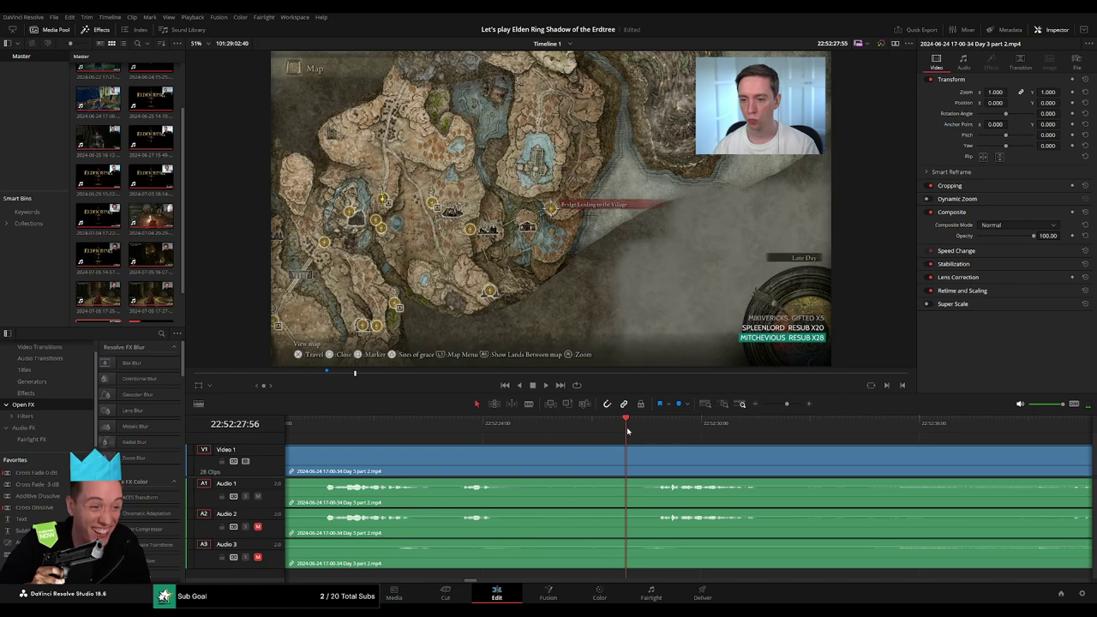
- Blade the Day 3 part 2 clip at 22:52:28:00 and fade the audio out before the cut
key(ctrl+b)
mouse_move(631, 446)
mouse_down()
mouse_move(666, 448)
mouse_move(593, 448)
mouse_up()
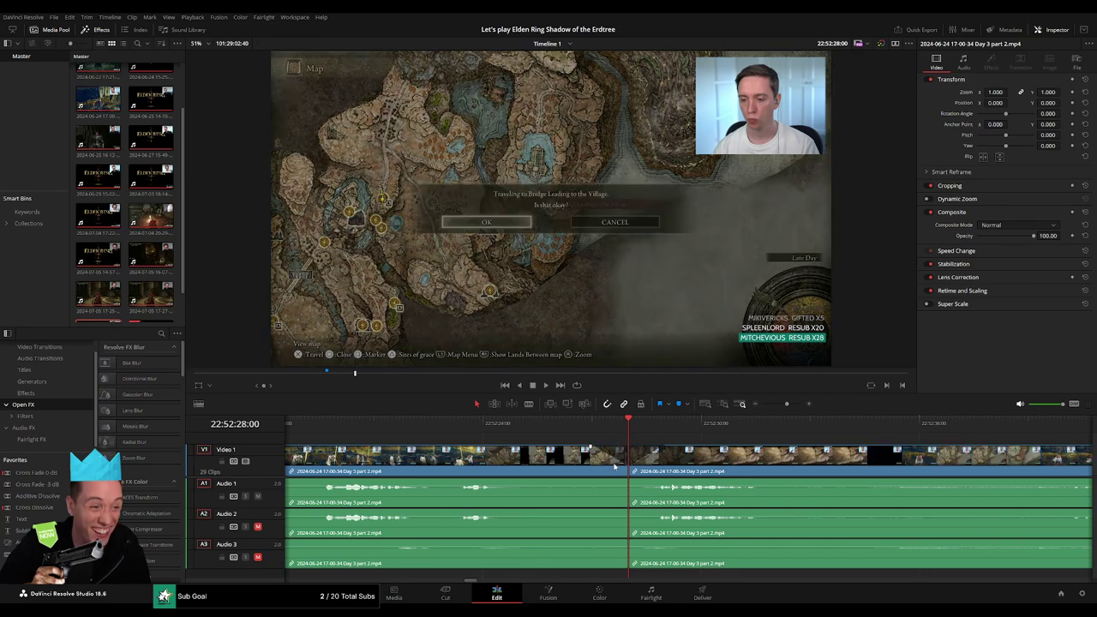
drag(627, 480, 598, 482)
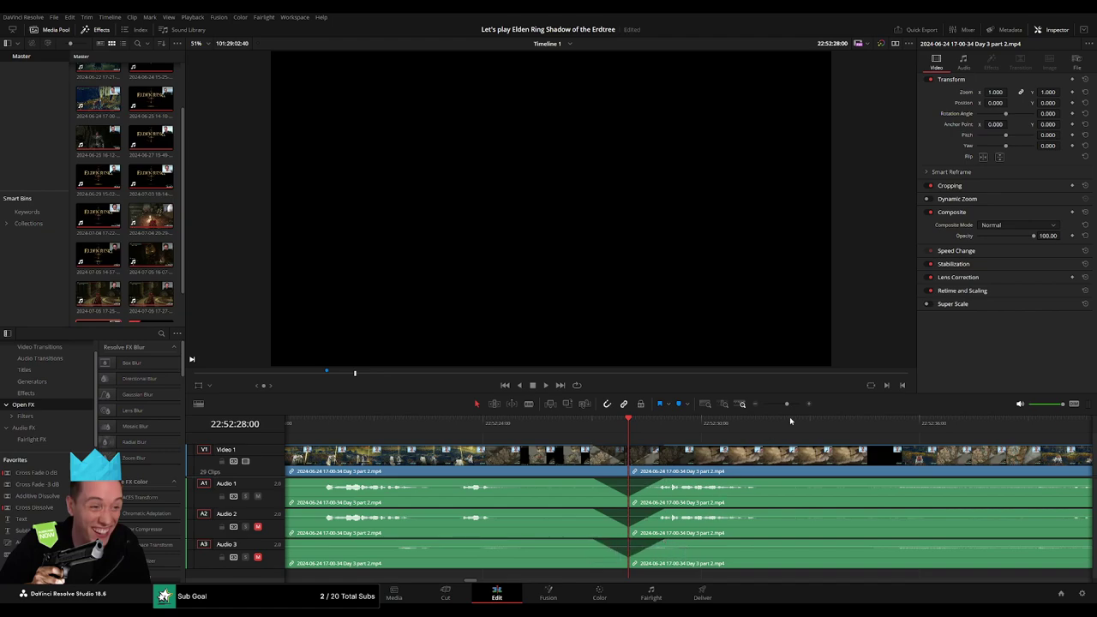
scroll(790, 416, down, 5)
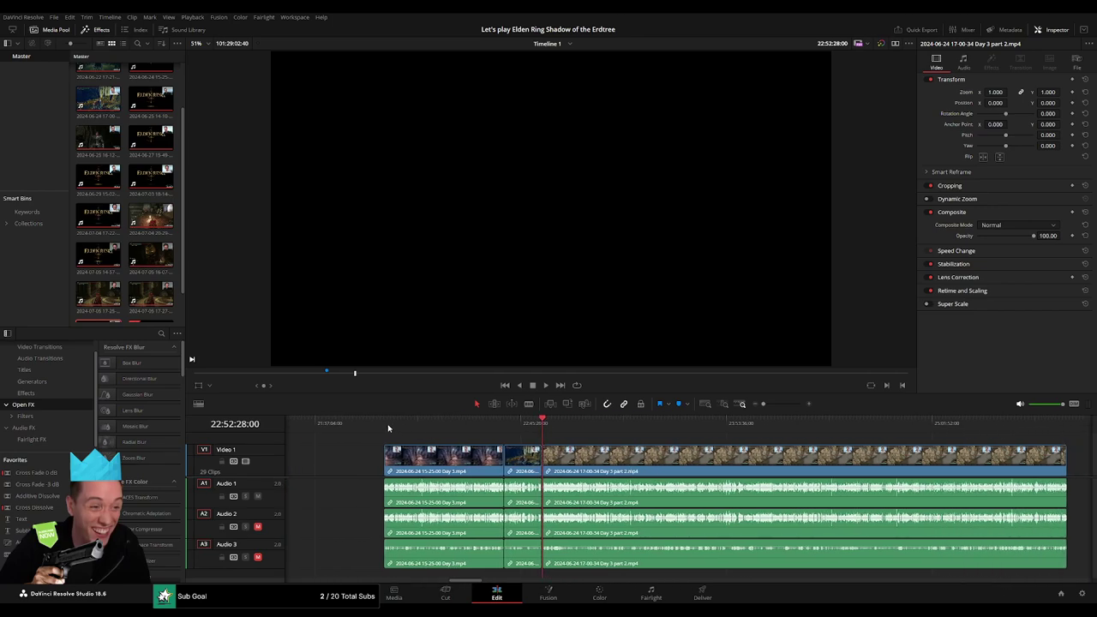
scroll(668, 461, right, 5)
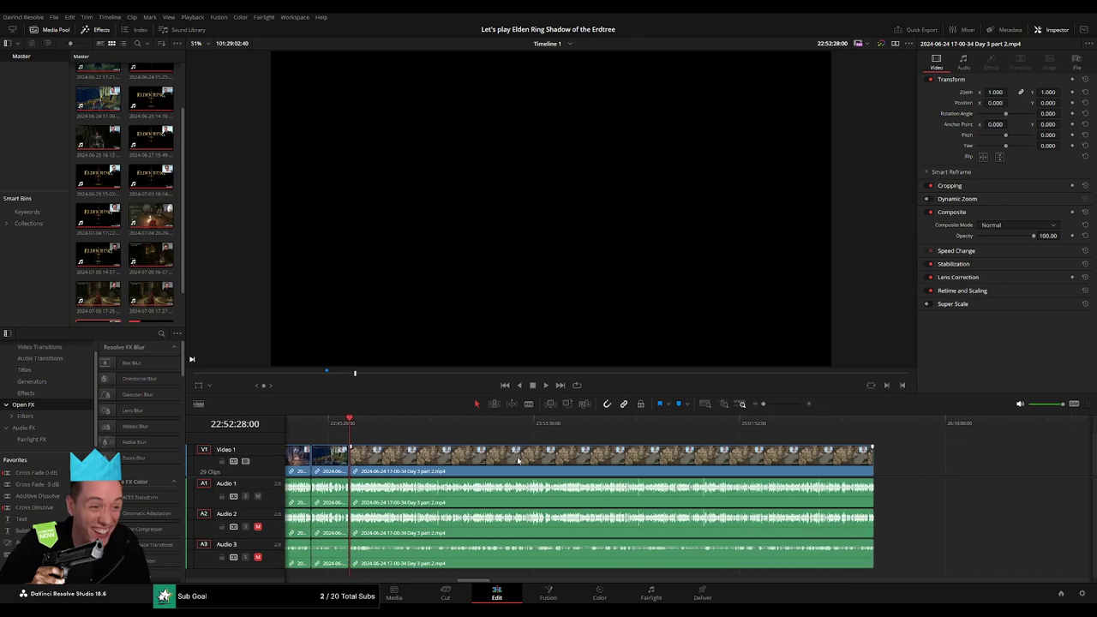
- Move the later Day 3 part 2 piece so it starts exactly at 24:00:00:00, leaving a gap
drag(306, 470, 566, 469)
click(472, 464)
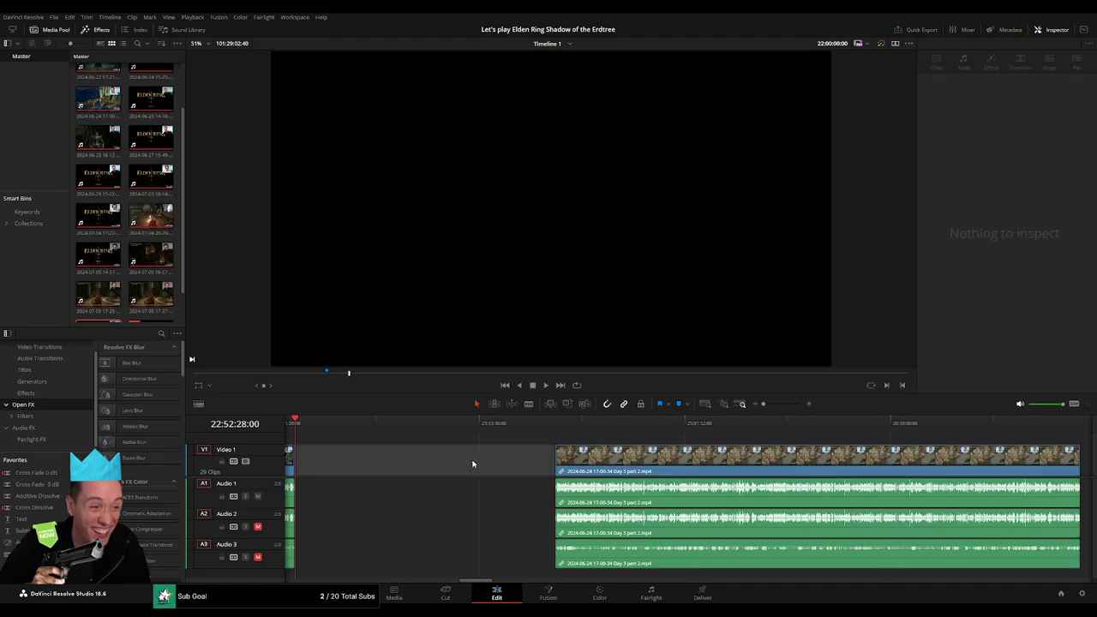
key(Home)
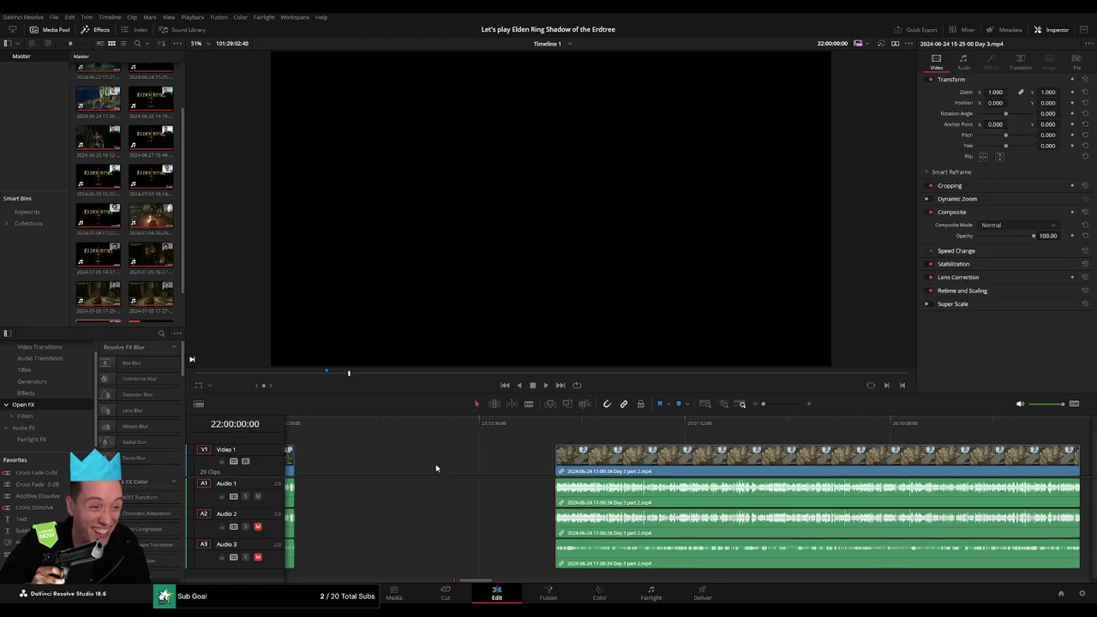
click(300, 431)
click(385, 461)
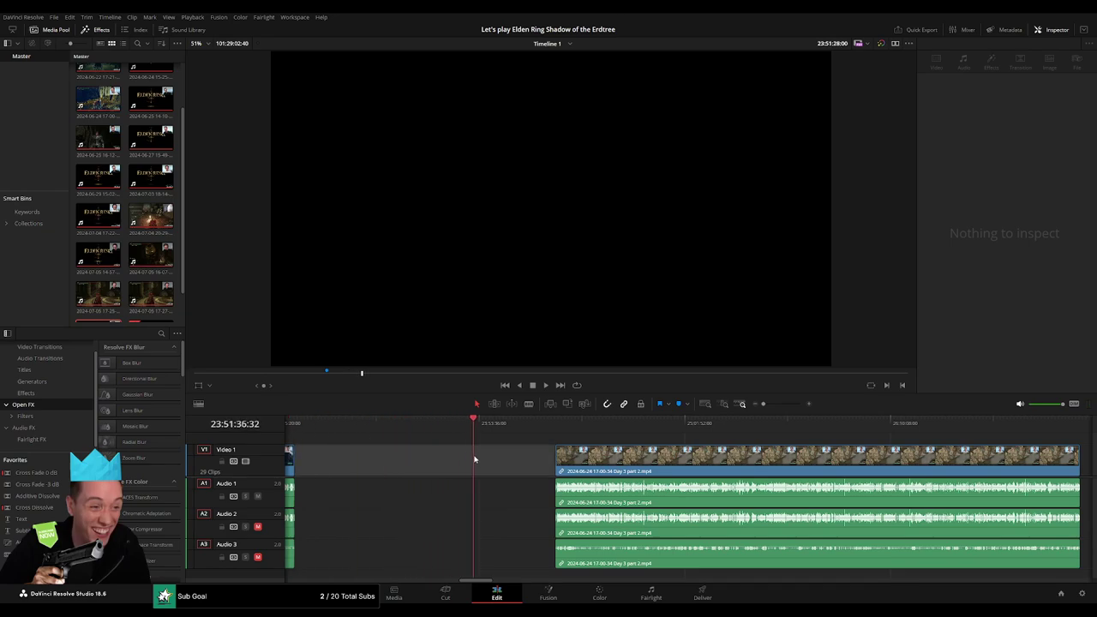
drag(474, 460, 495, 461)
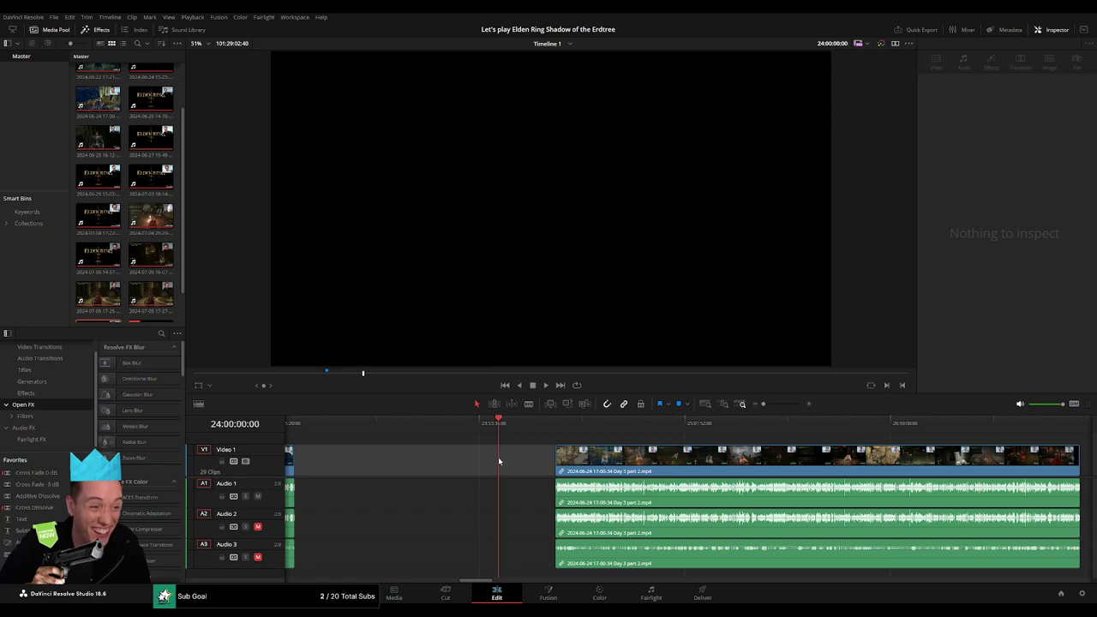
key(ctrl+shift+])
- Play the moved Day 3 part 2 piece from its start at 24:00:00:00
scroll(412, 440, left, 3)
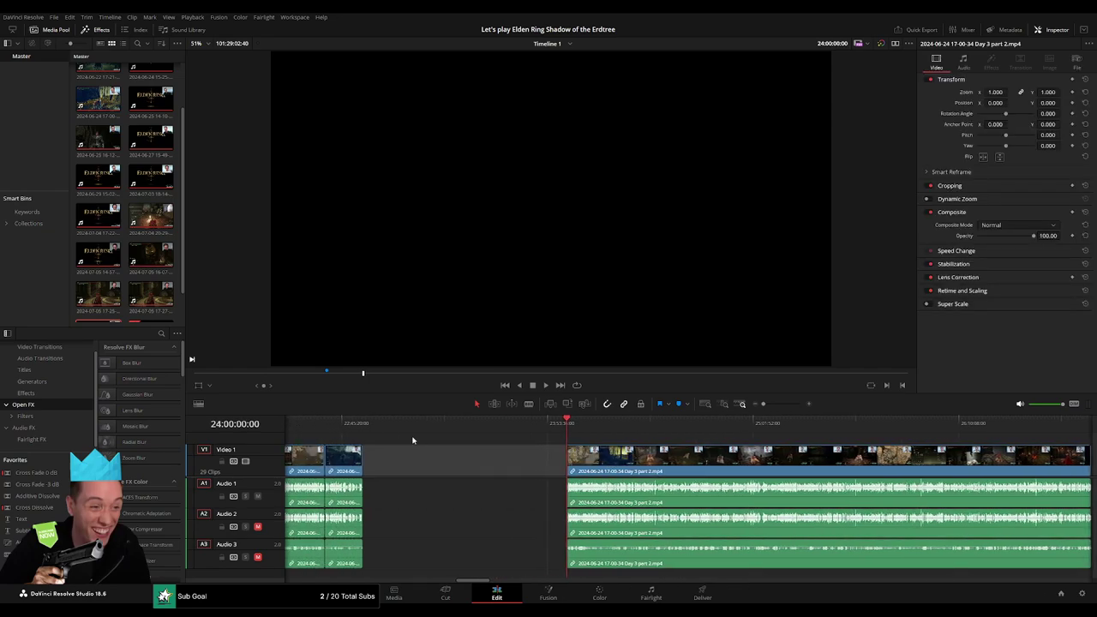
key(Down)
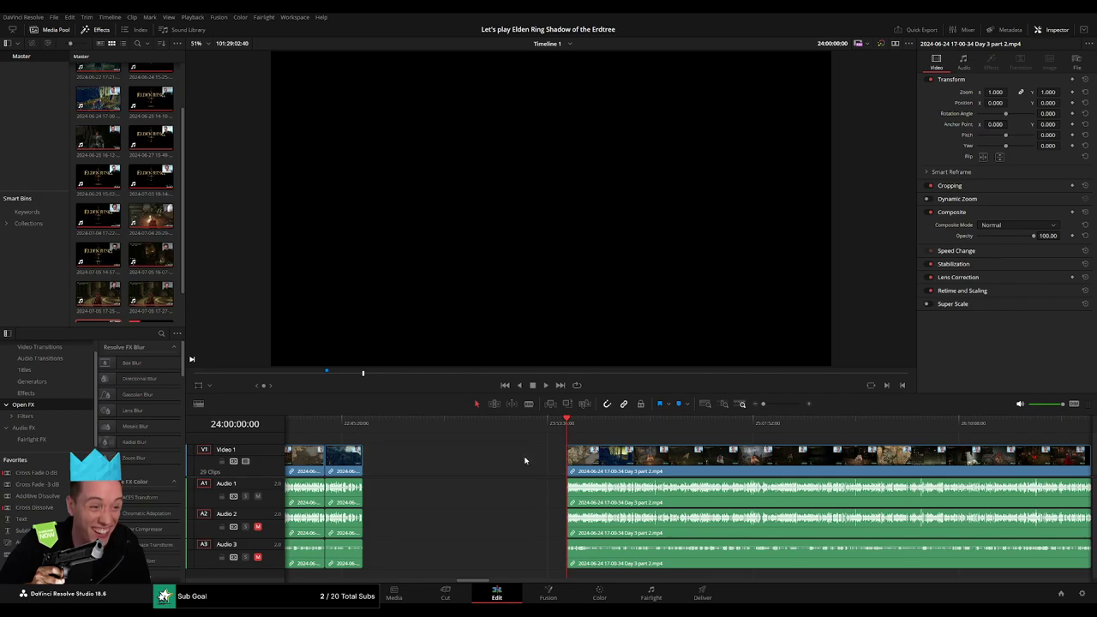
key(space)
scroll(469, 428, right, 5)
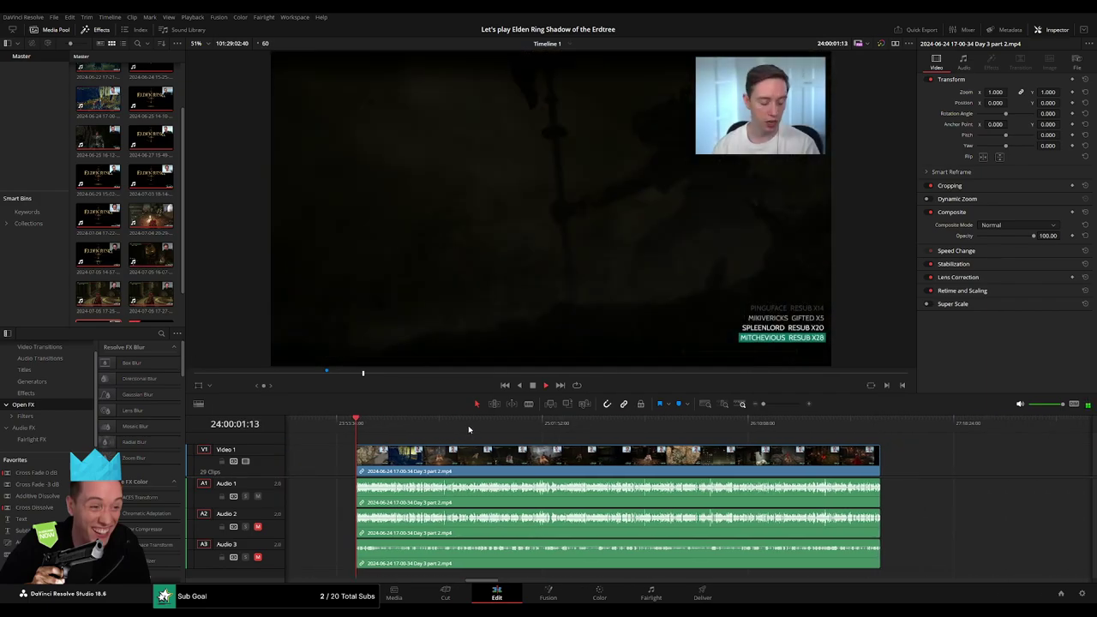
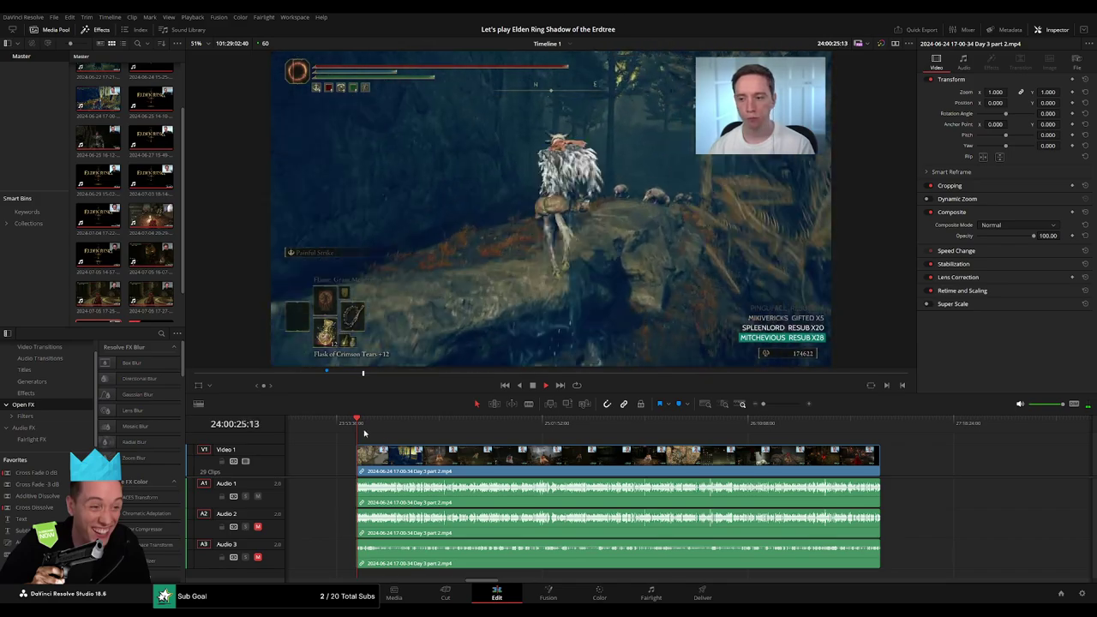
- Zoom in on the Day 3 part 2 footage and park the playhead at 24:52:09:00
drag(386, 445, 512, 441)
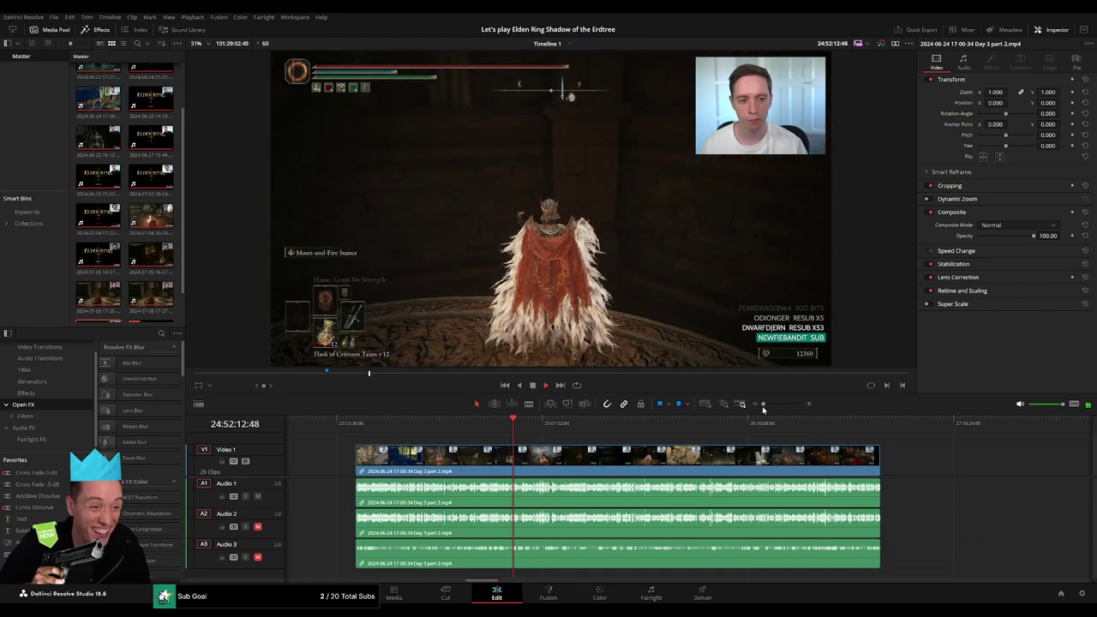
drag(763, 409, 786, 405)
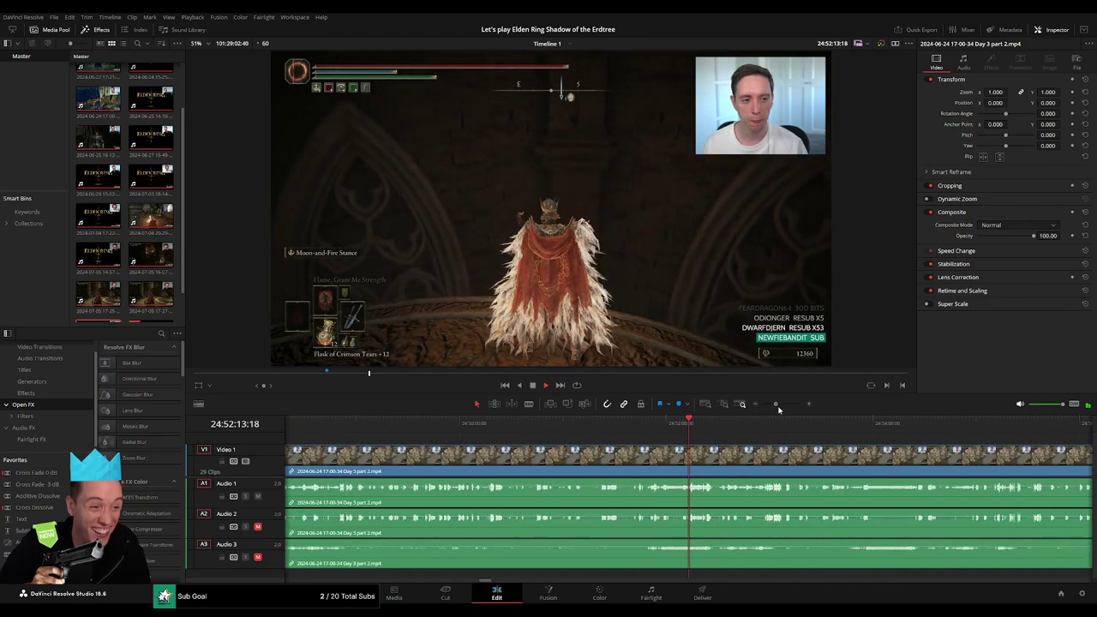
click(562, 424)
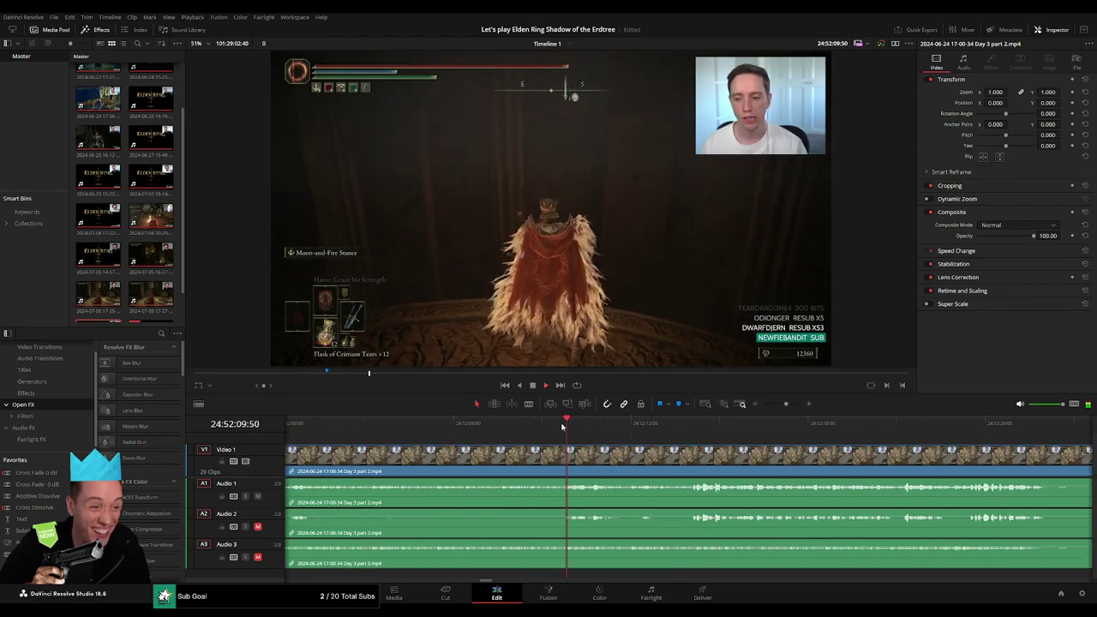
click(494, 424)
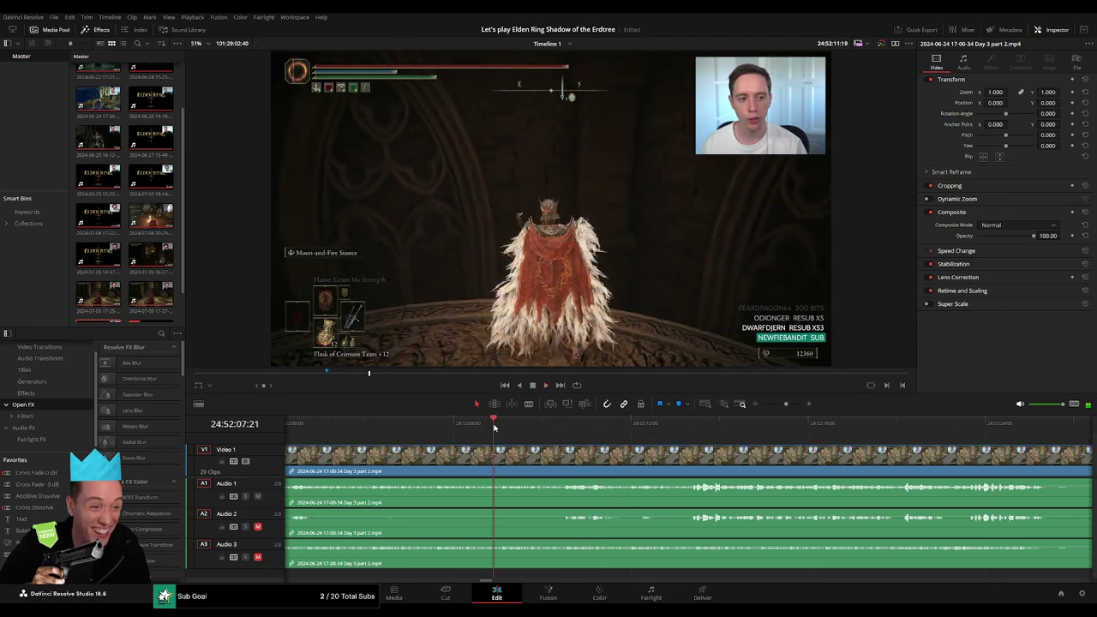
click(559, 424)
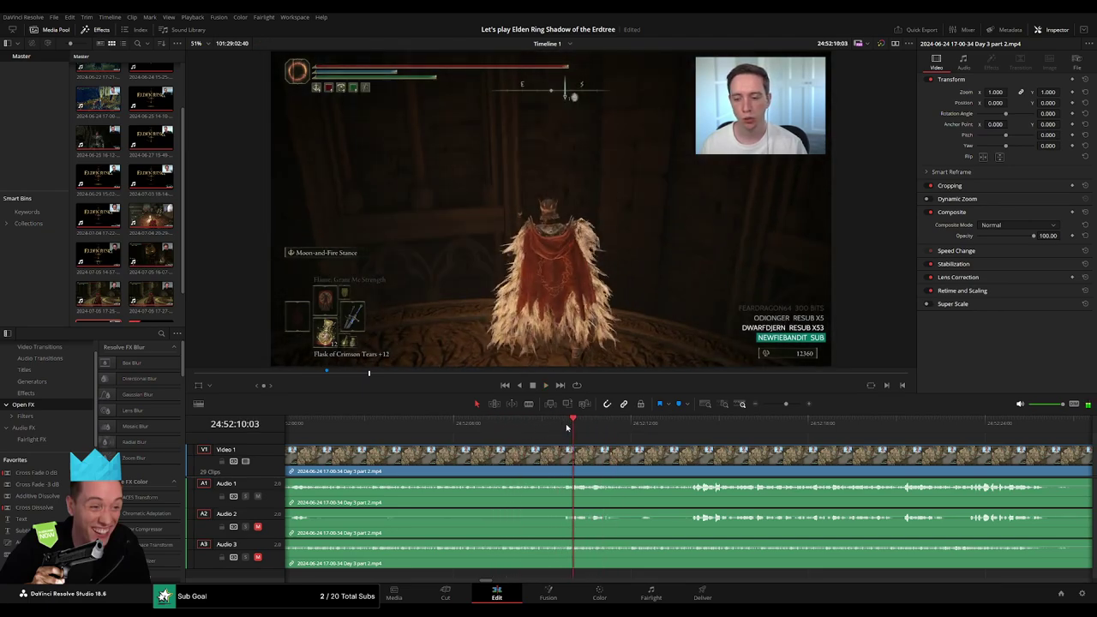
click(566, 426)
drag(565, 426, 541, 426)
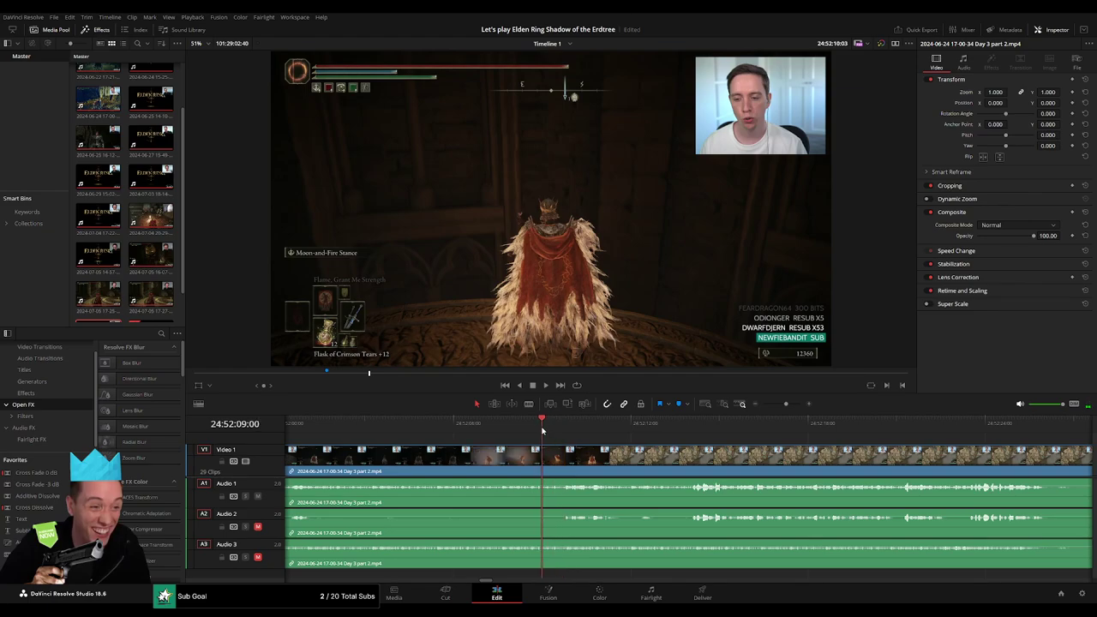
- Blade all tracks at 24:52:09:00, trim away the unwanted footage, and play back the join
key(b)
click(548, 463)
key(a)
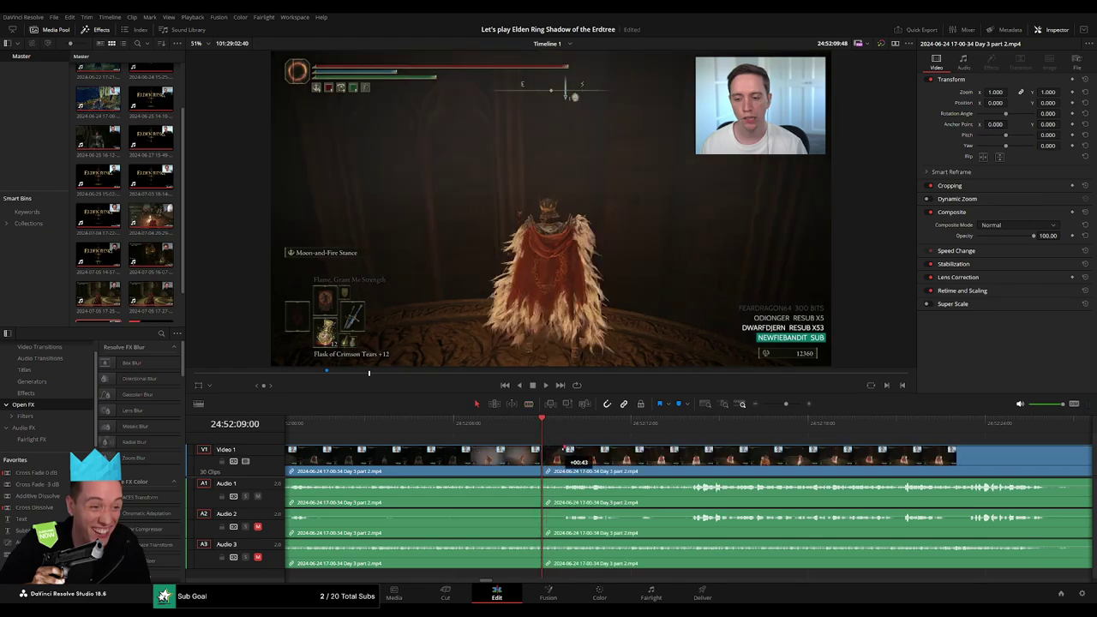
drag(571, 450, 536, 449)
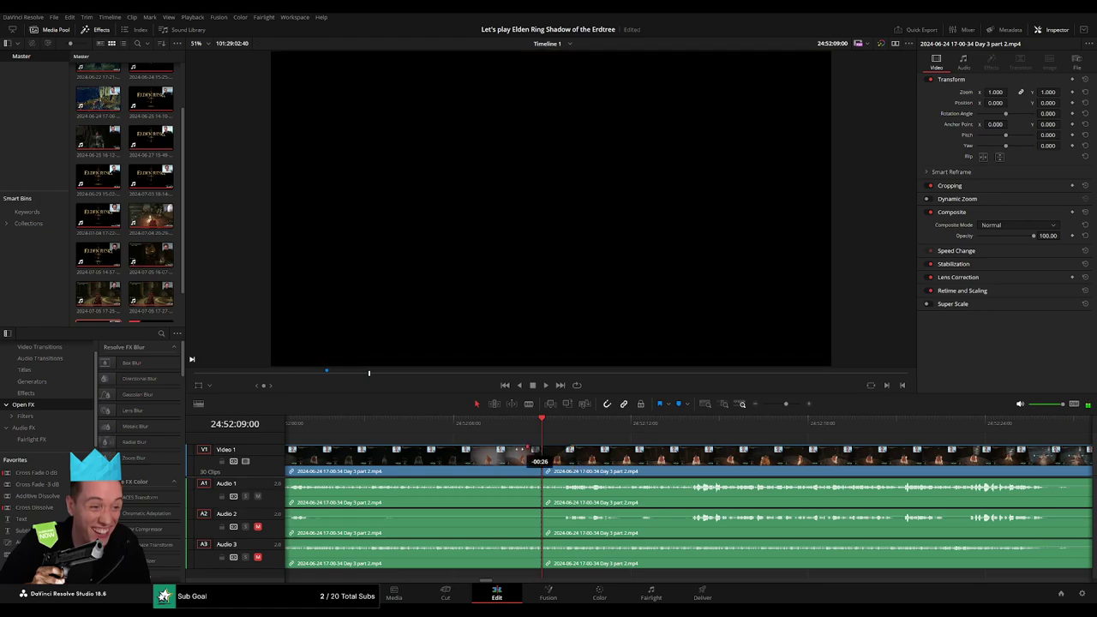
scroll(515, 463, left, 5)
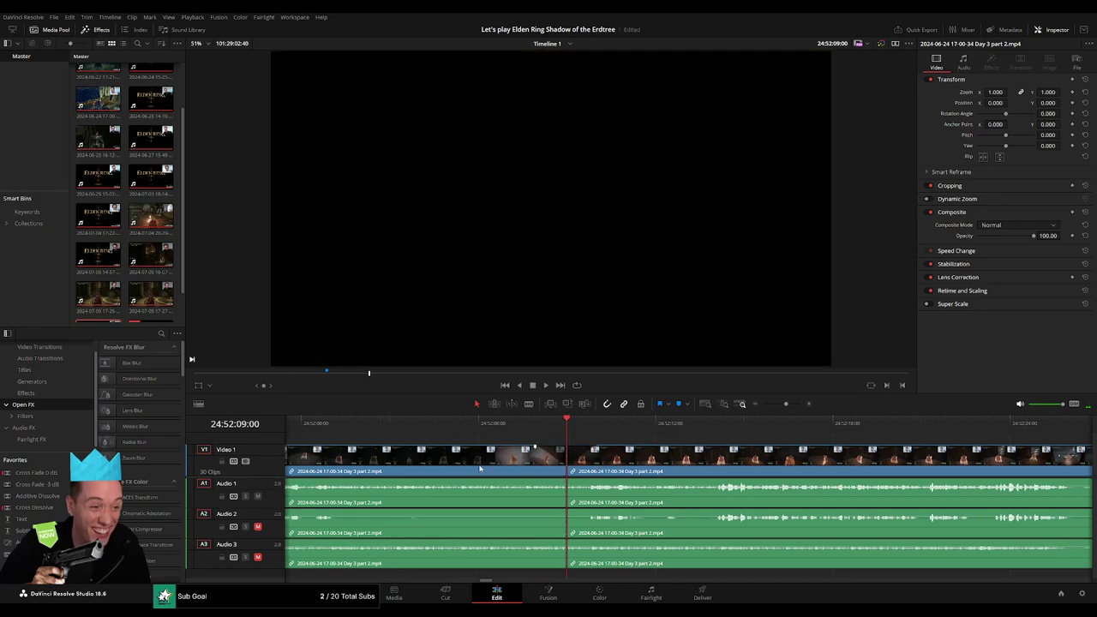
click(465, 423)
key(space)
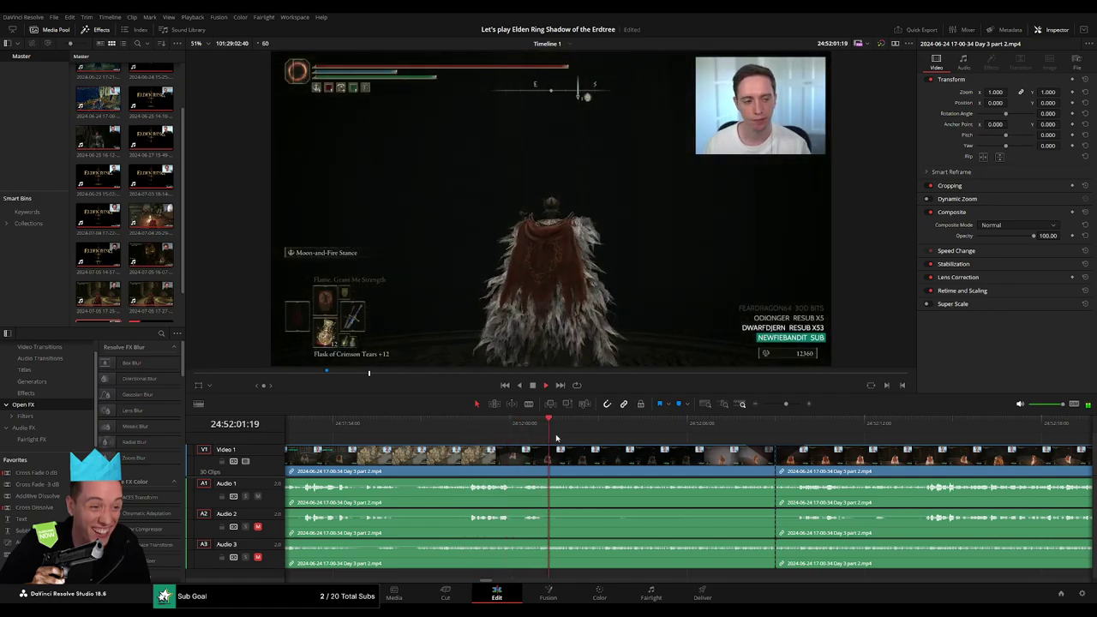
scroll(522, 426, right, 3)
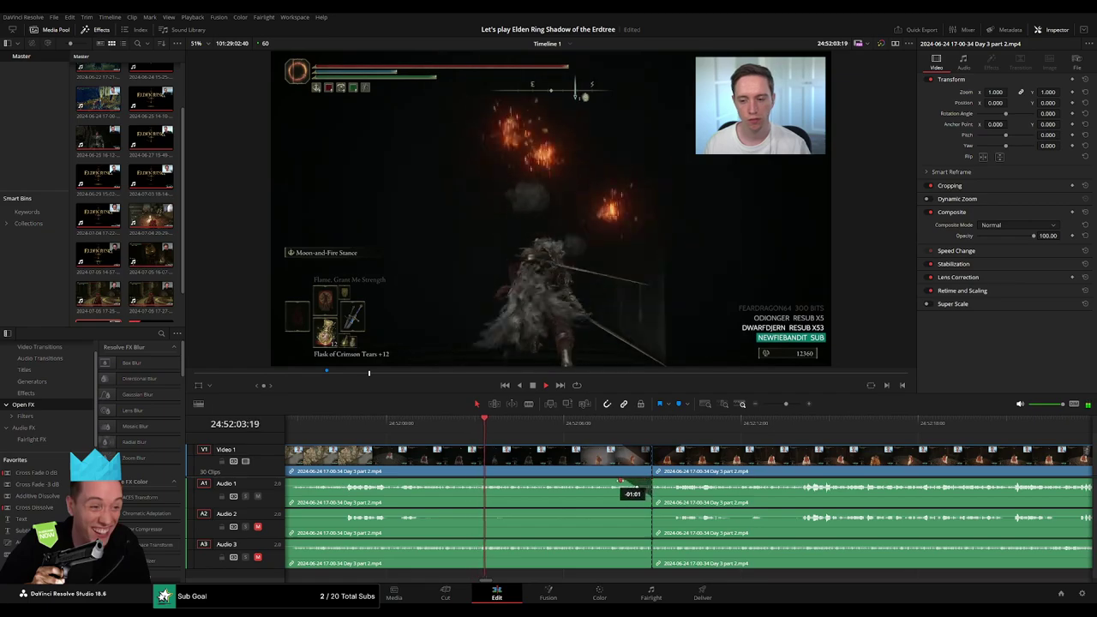
scroll(482, 448, left, 5)
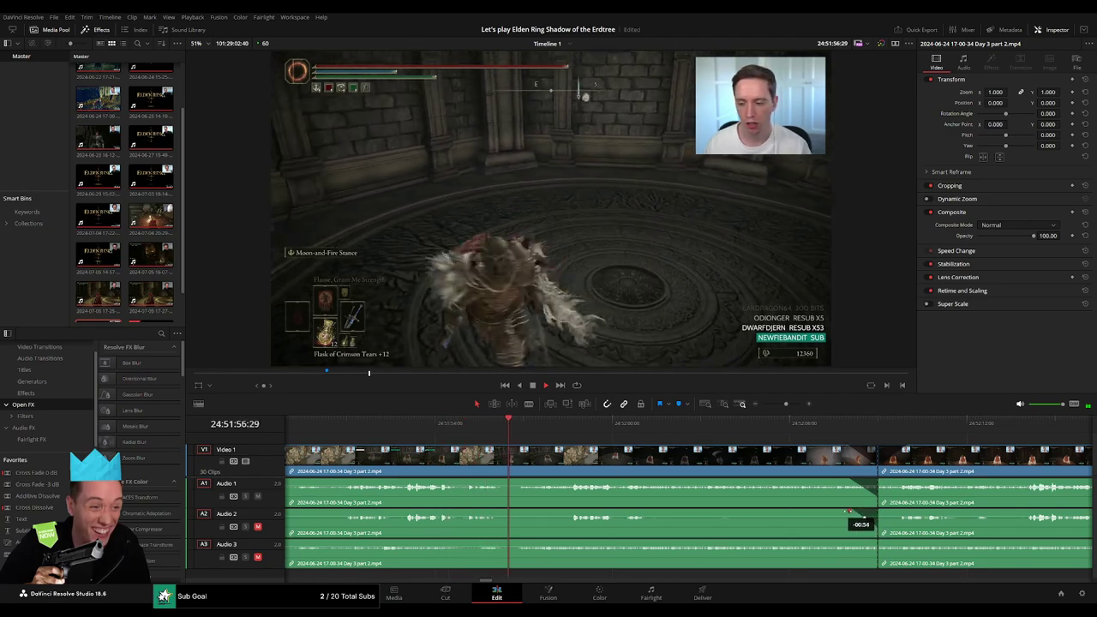
- Fade out Audio 2 before the join and fade in Audio 1 and Audio 3 after it
drag(849, 512, 858, 543)
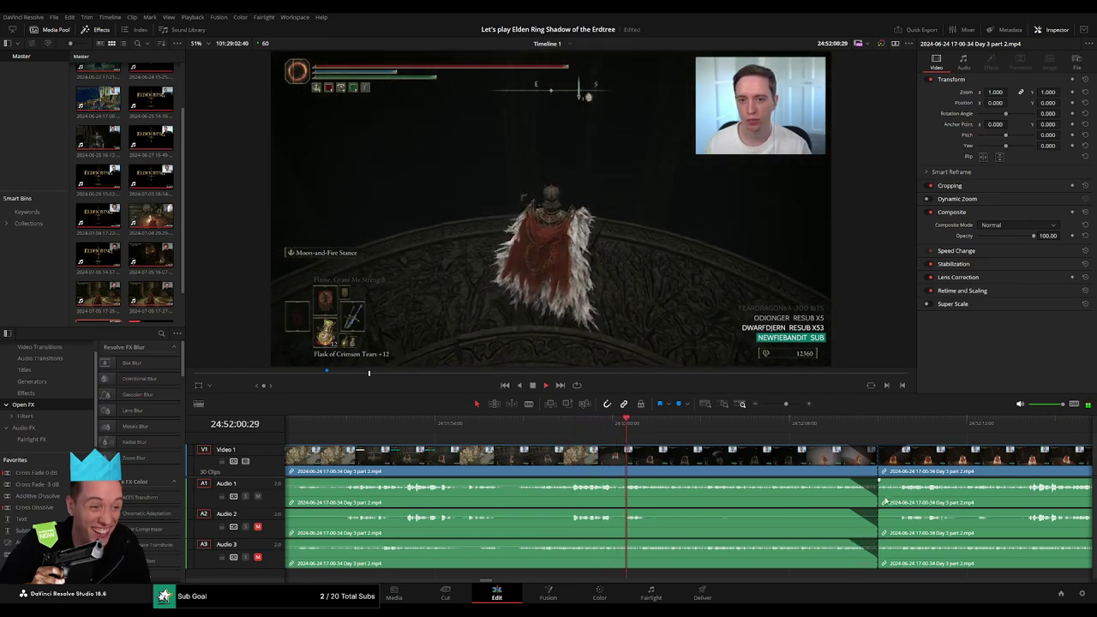
mouse_move(879, 481)
mouse_down()
mouse_move(907, 487)
mouse_move(906, 512)
mouse_up()
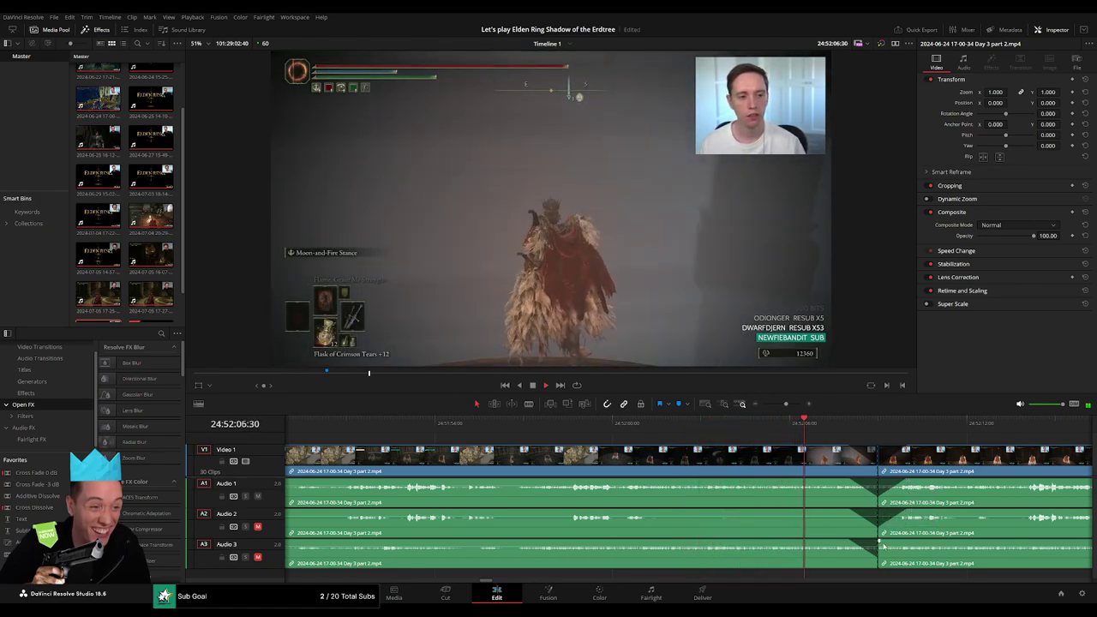
drag(879, 542, 908, 538)
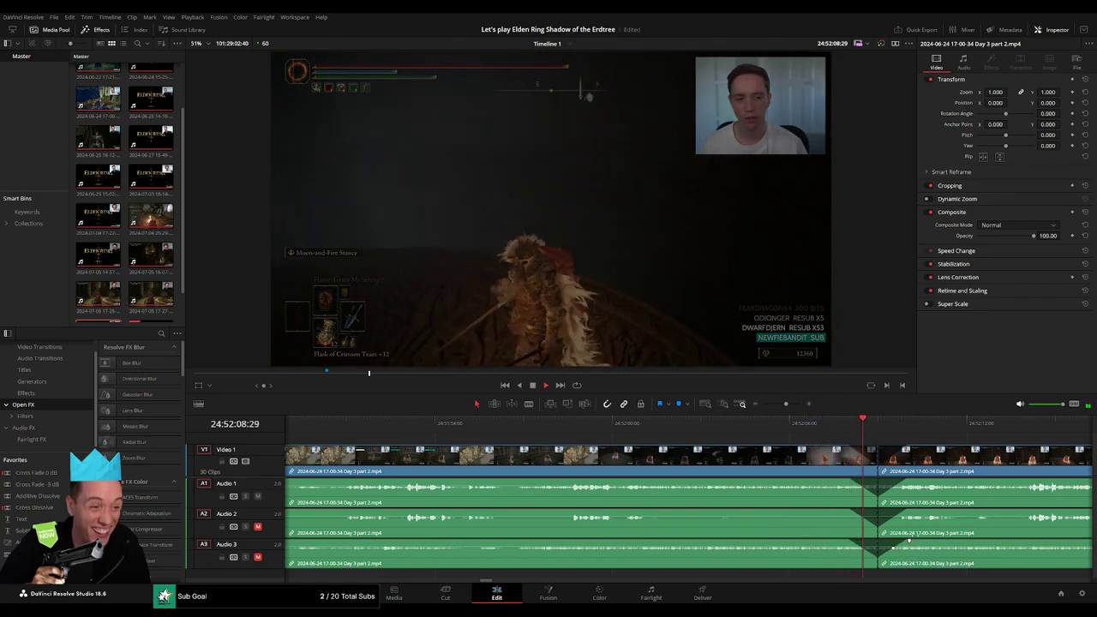
scroll(909, 538, right, 3)
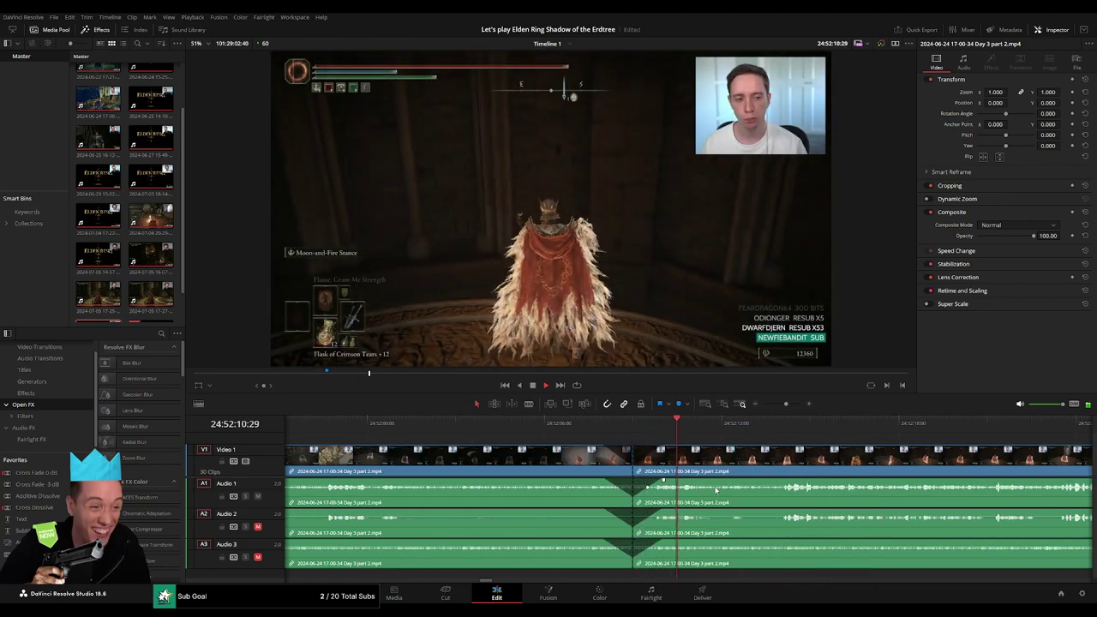
click(757, 424)
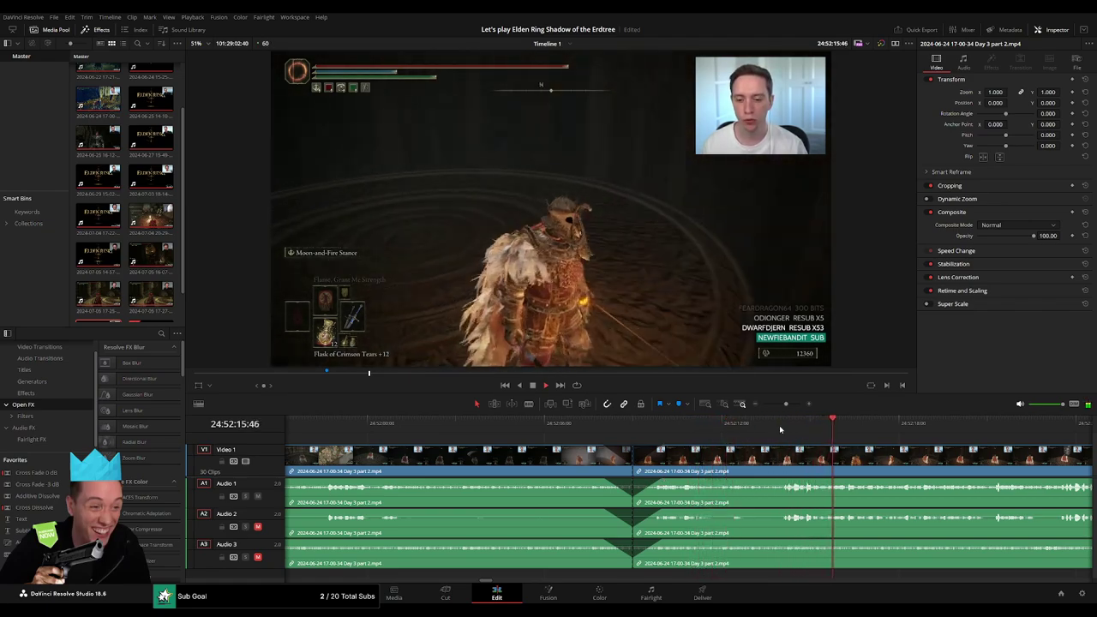
drag(786, 403, 762, 404)
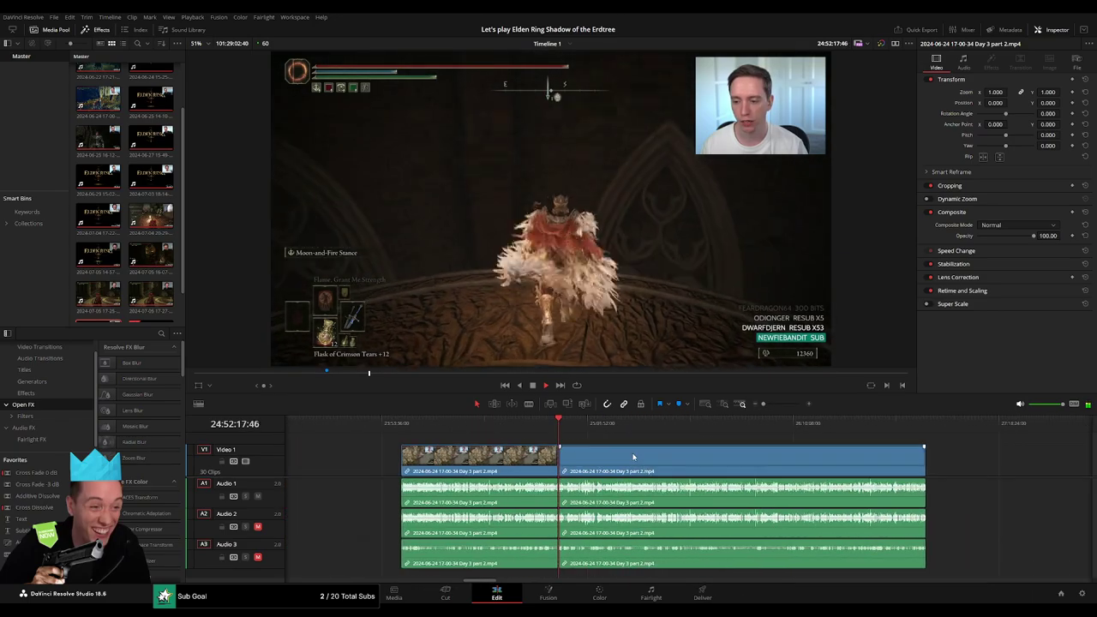
- Snap the later Day 3 part 2 clip's start to 26:00:00:00 and play it from there
key(space)
key(Home)
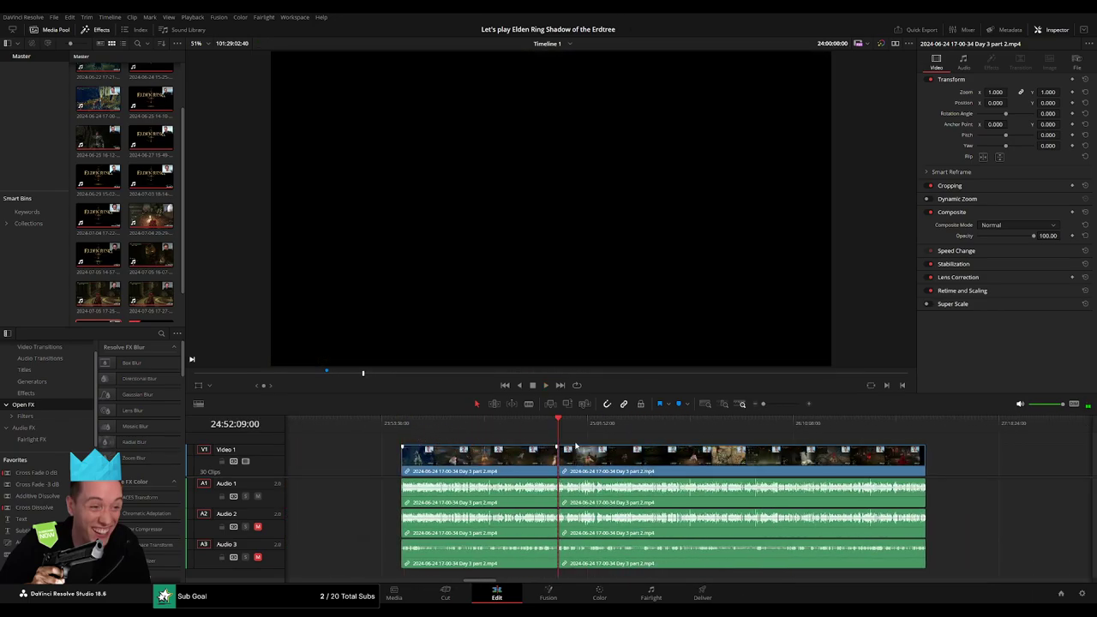
scroll(576, 445, right, 5)
drag(576, 454, 824, 455)
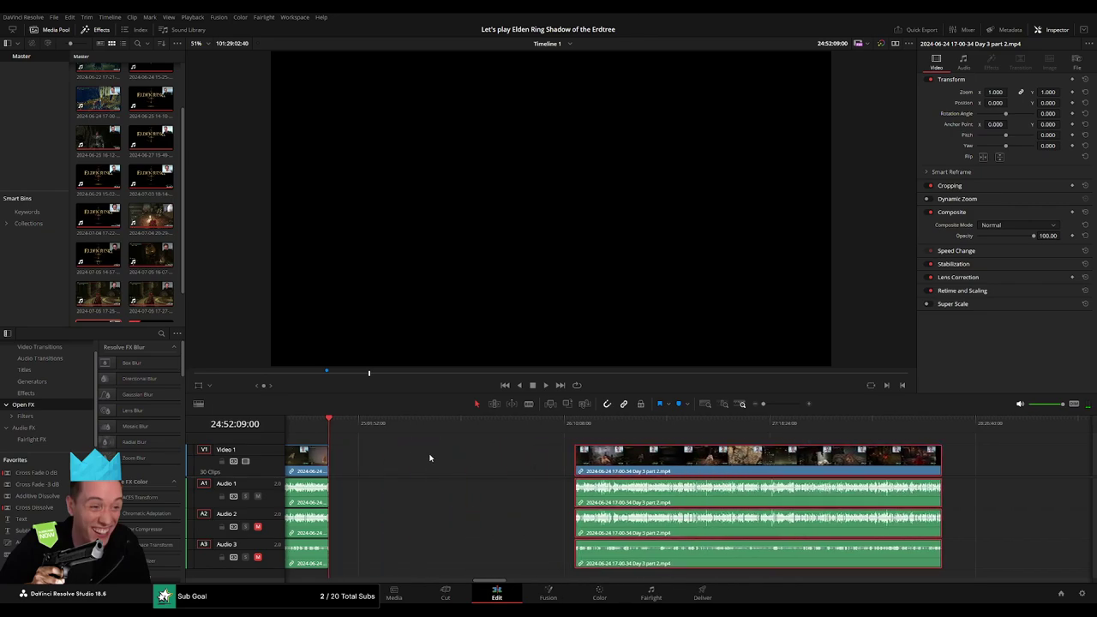
click(426, 457)
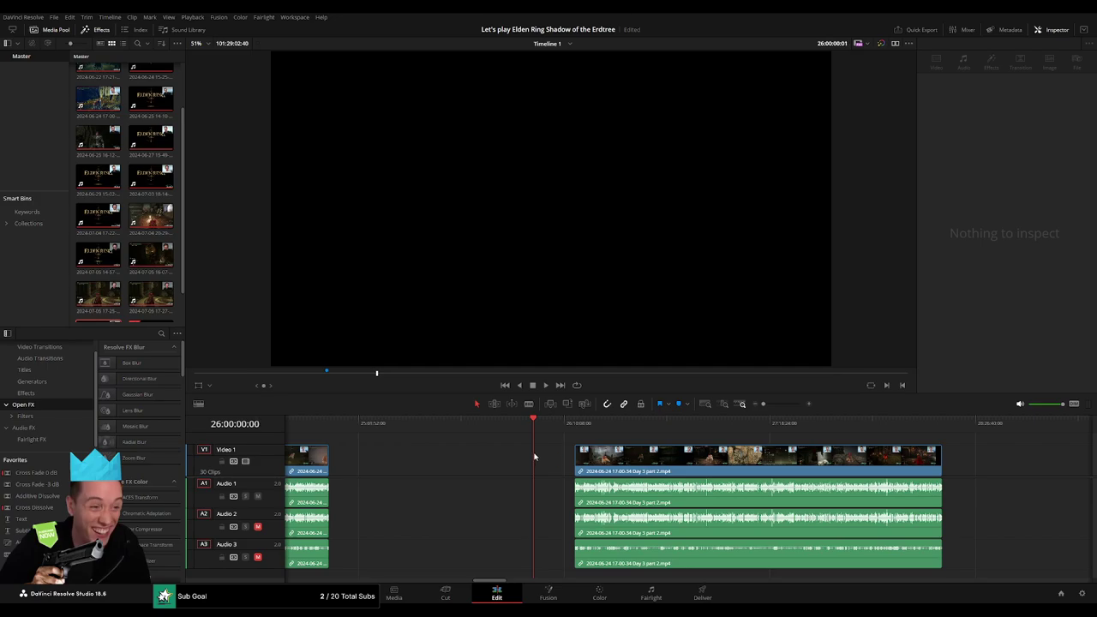
drag(583, 457, 542, 456)
key(space)
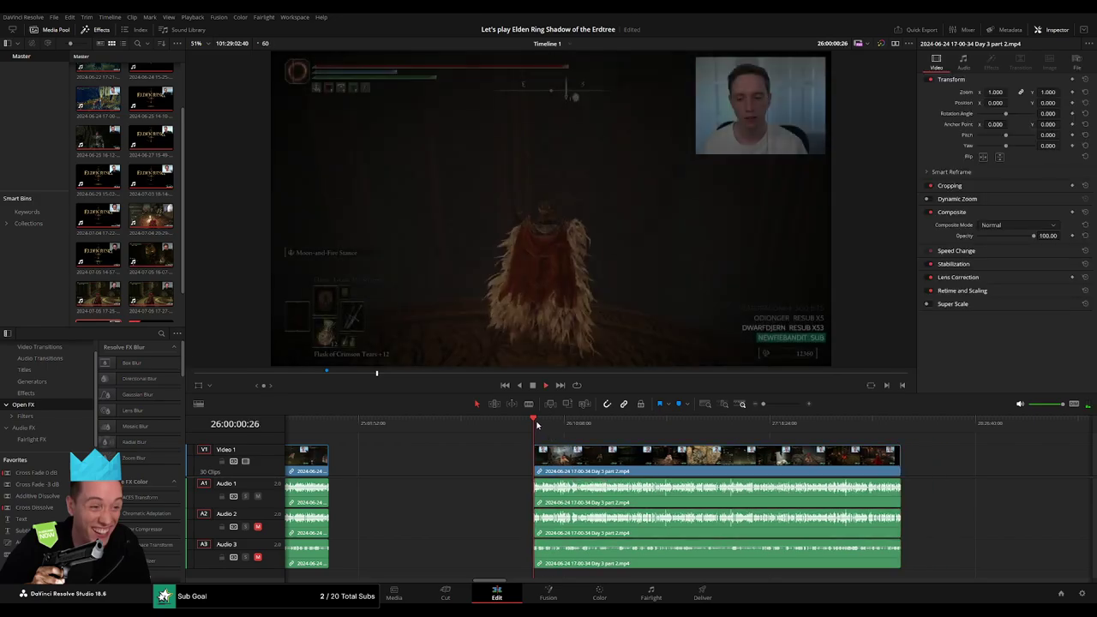
click(543, 424)
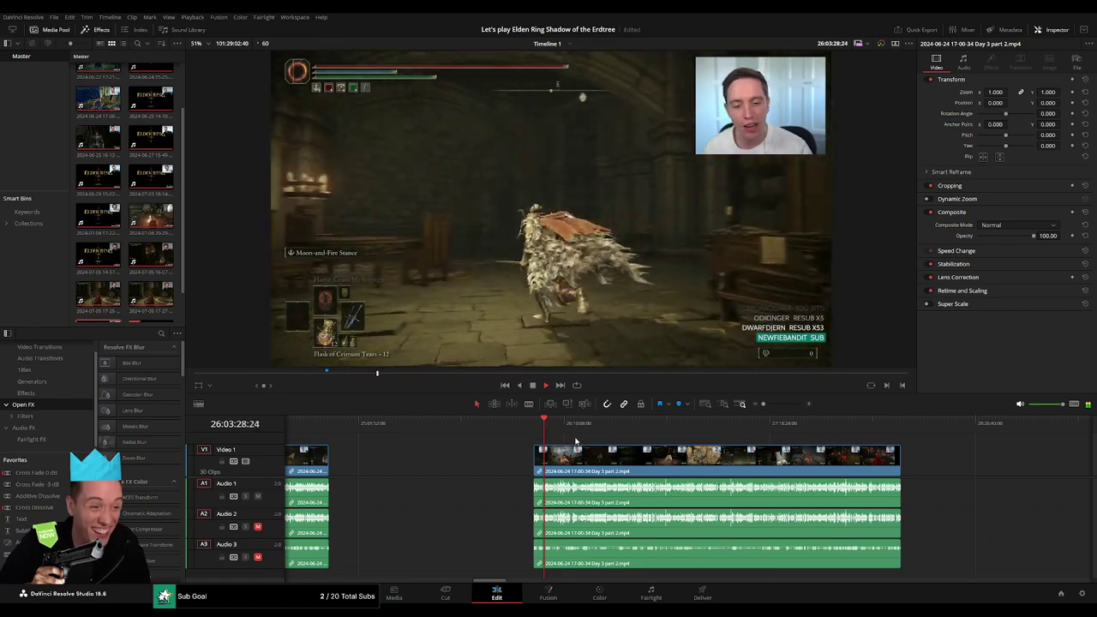
scroll(462, 433, right, 4)
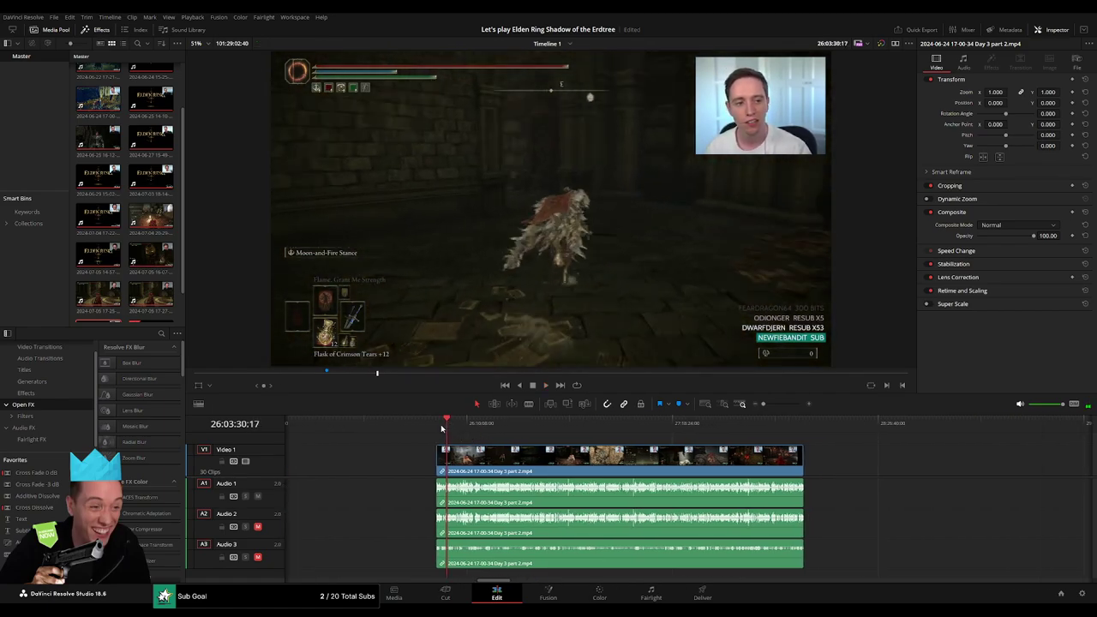
- Find the YOU DIED moment and park the playhead near 26:52:05
key(Home)
drag(474, 430, 594, 445)
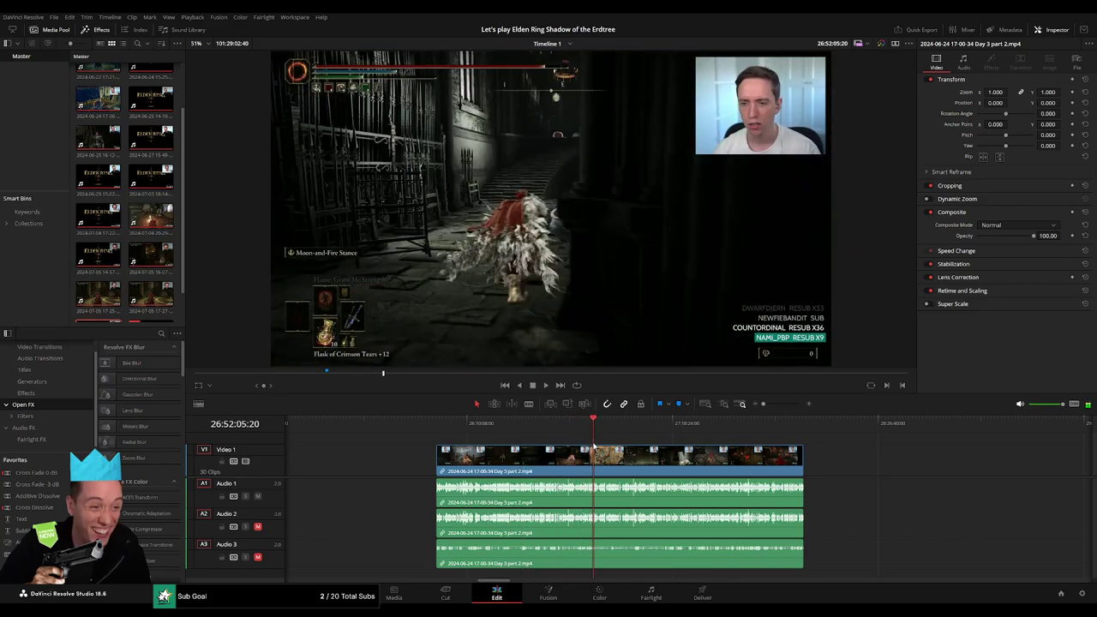
key(space)
scroll(735, 418, up, 3)
scroll(754, 420, up, 4)
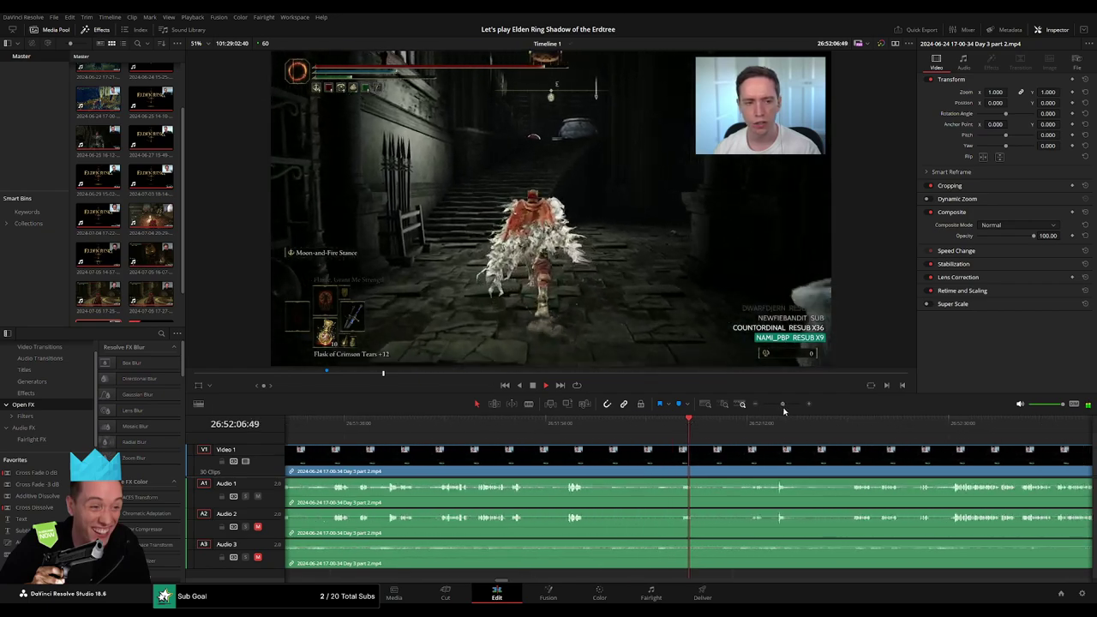
click(656, 425)
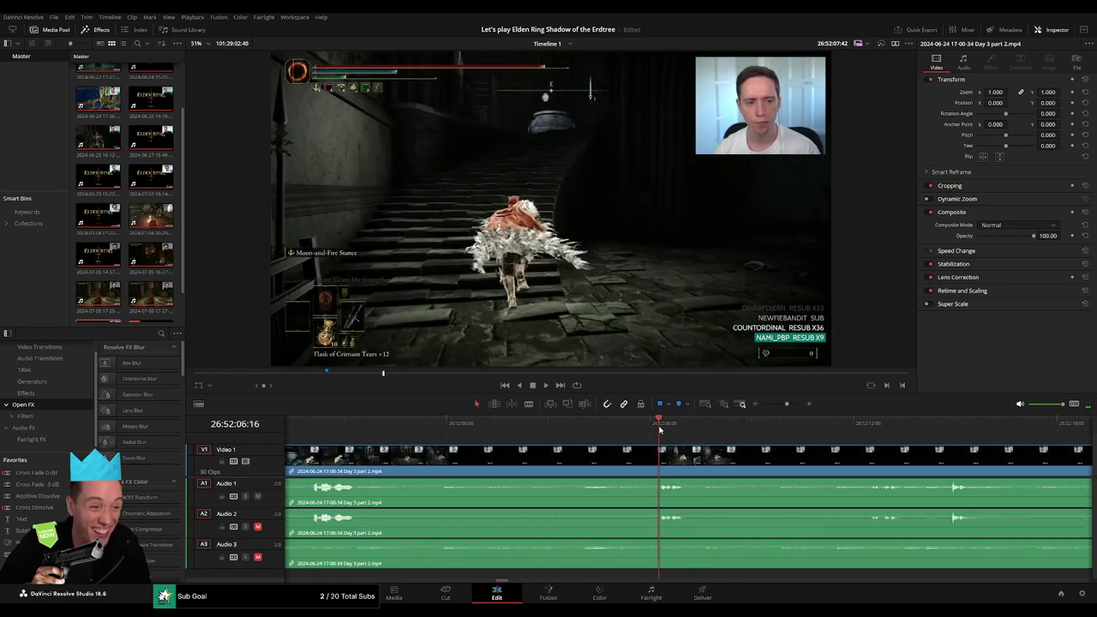
drag(656, 428, 617, 433)
- Split all tracks at 26:52:05:00, slide the later piece earlier, and lengthen the audio fade-out
key(b)
click(618, 454)
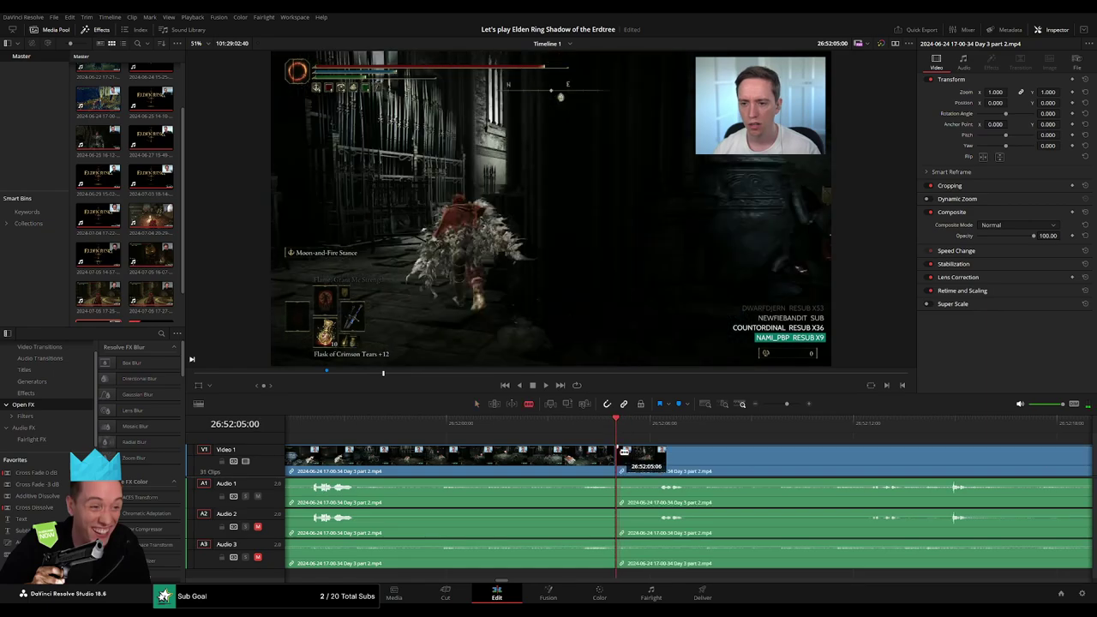
key(a)
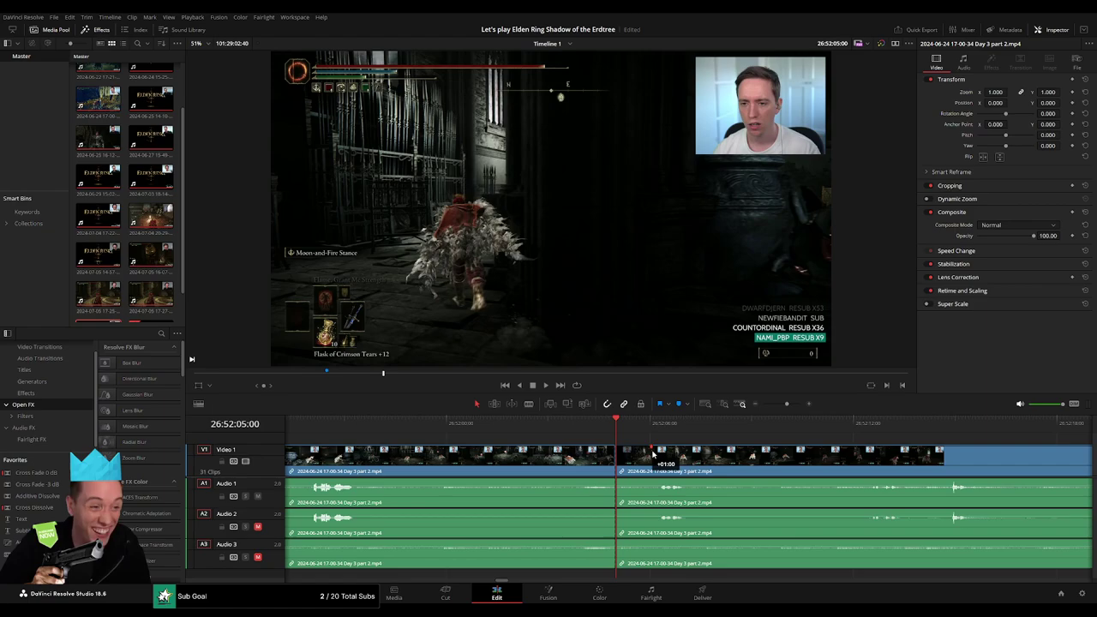
drag(651, 456, 588, 451)
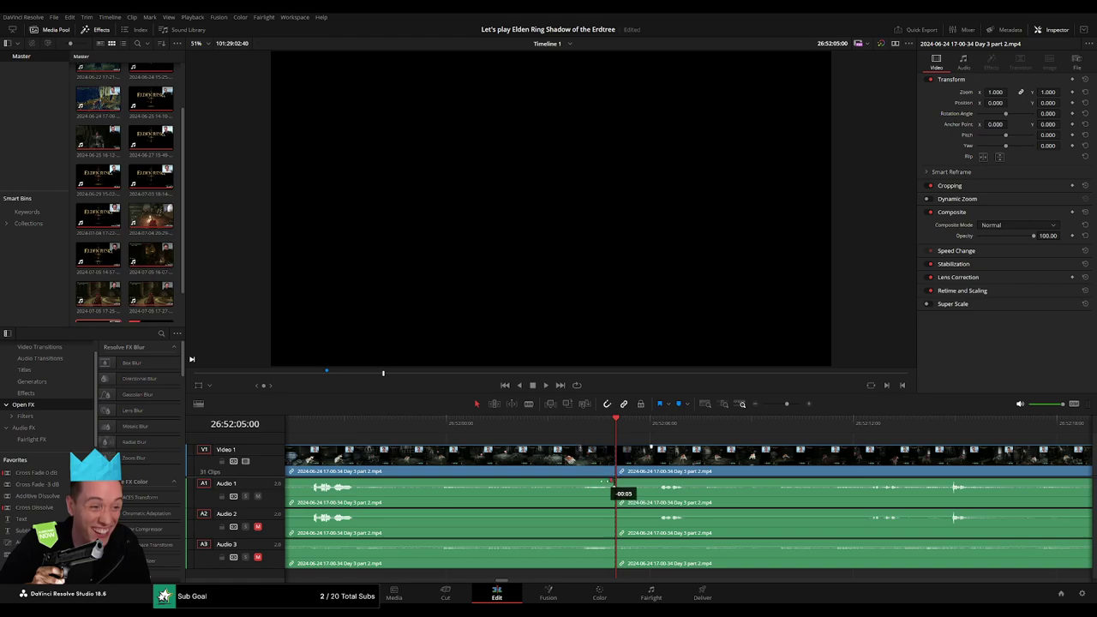
drag(610, 482, 579, 480)
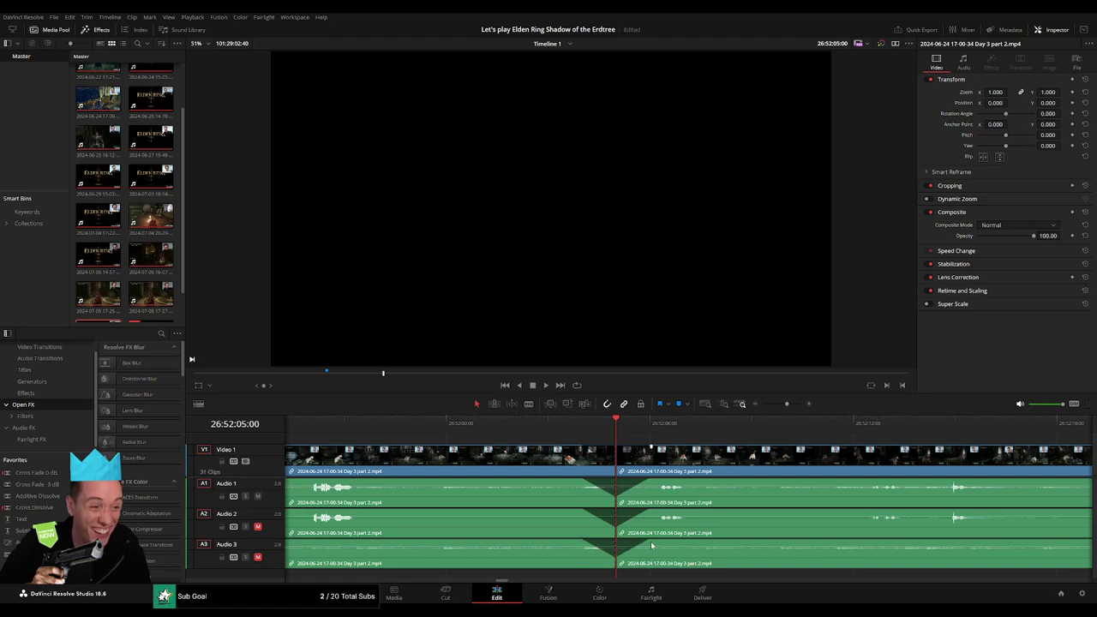
- Preview the audio fades at the join, then undo the last edit
key(space)
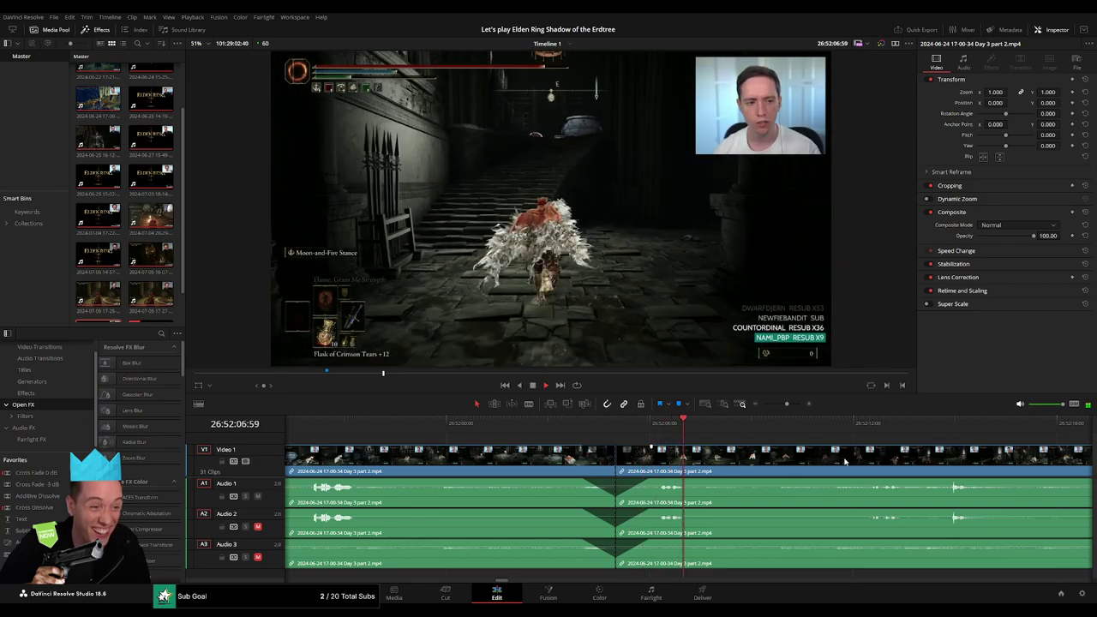
scroll(731, 413, down, 5)
scroll(598, 455, right, 3)
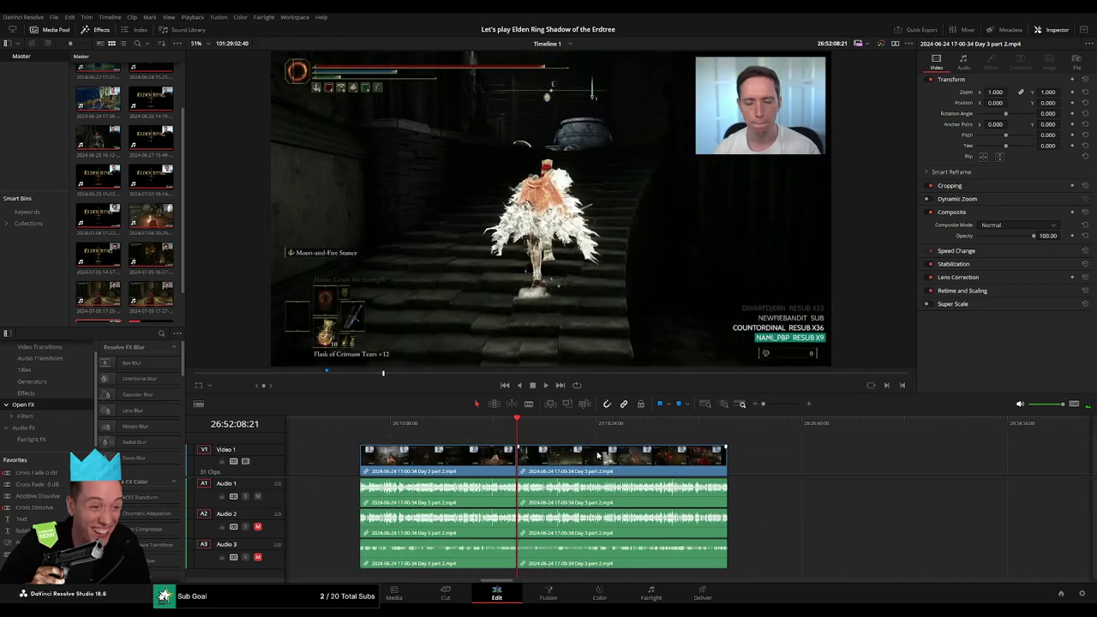
click(363, 426)
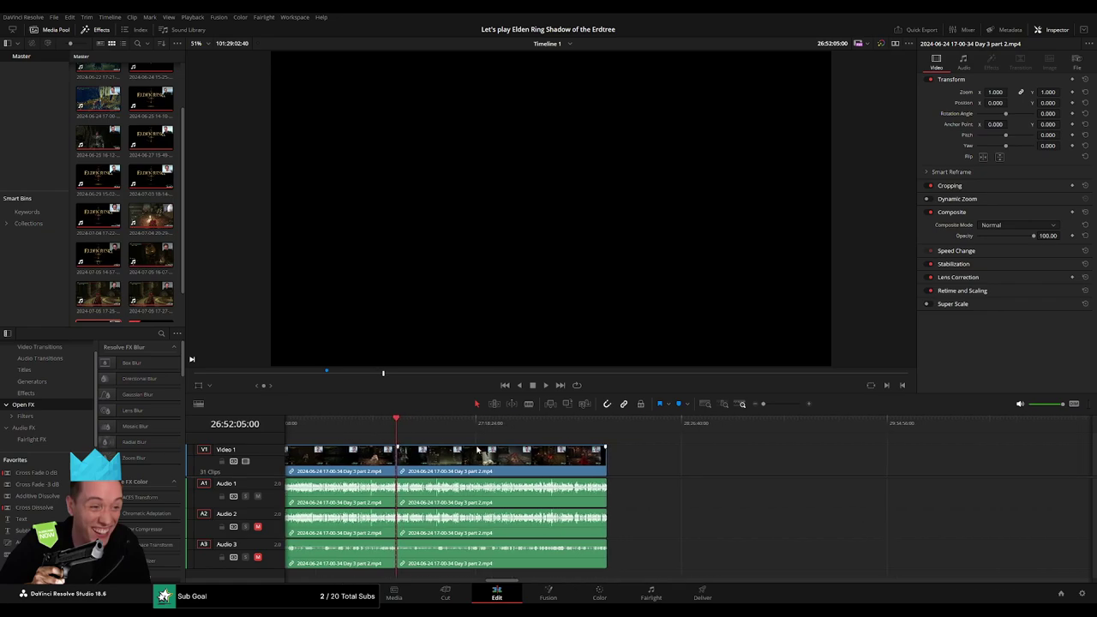
key(ctrl+z)
- Slide the right Day 3 part 2 clip left to close the gap and review the footage
click(454, 460)
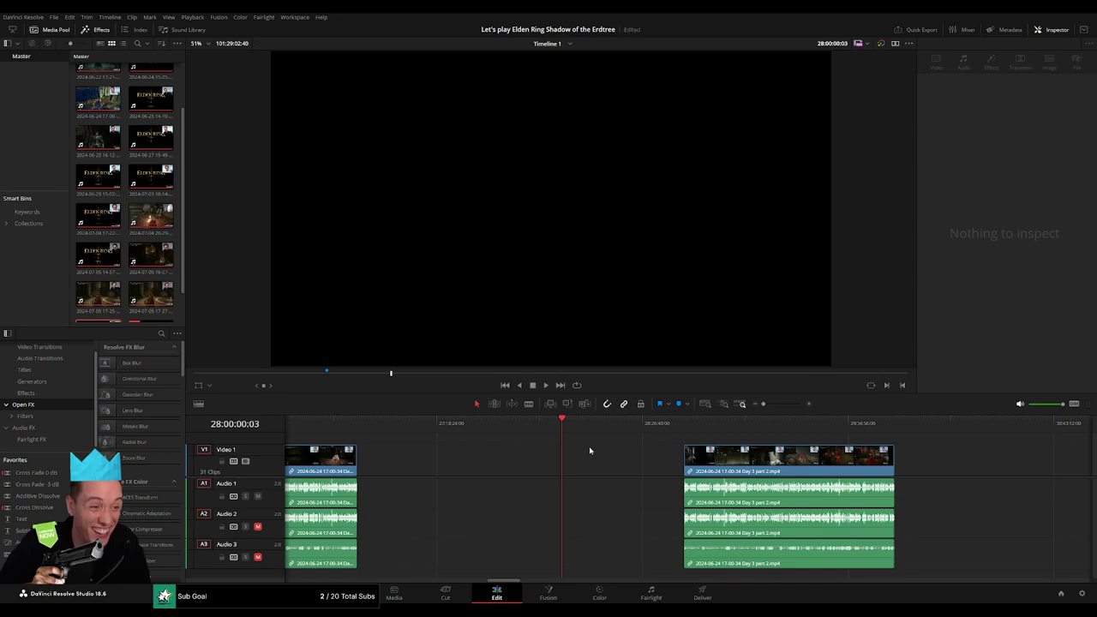
drag(732, 454, 610, 441)
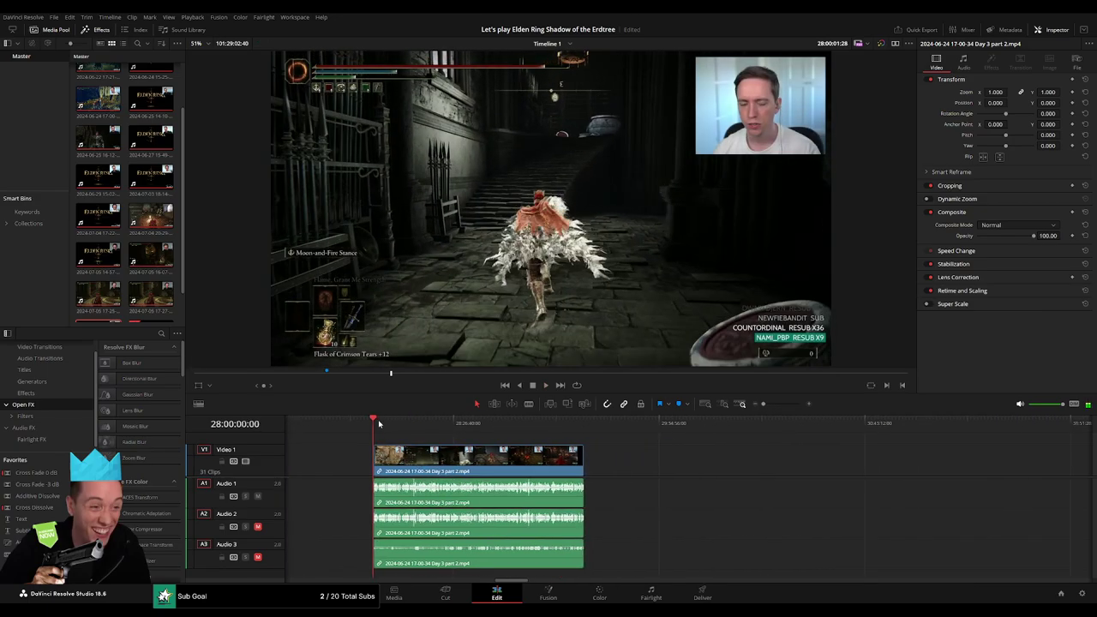
click(412, 423)
drag(412, 426, 530, 436)
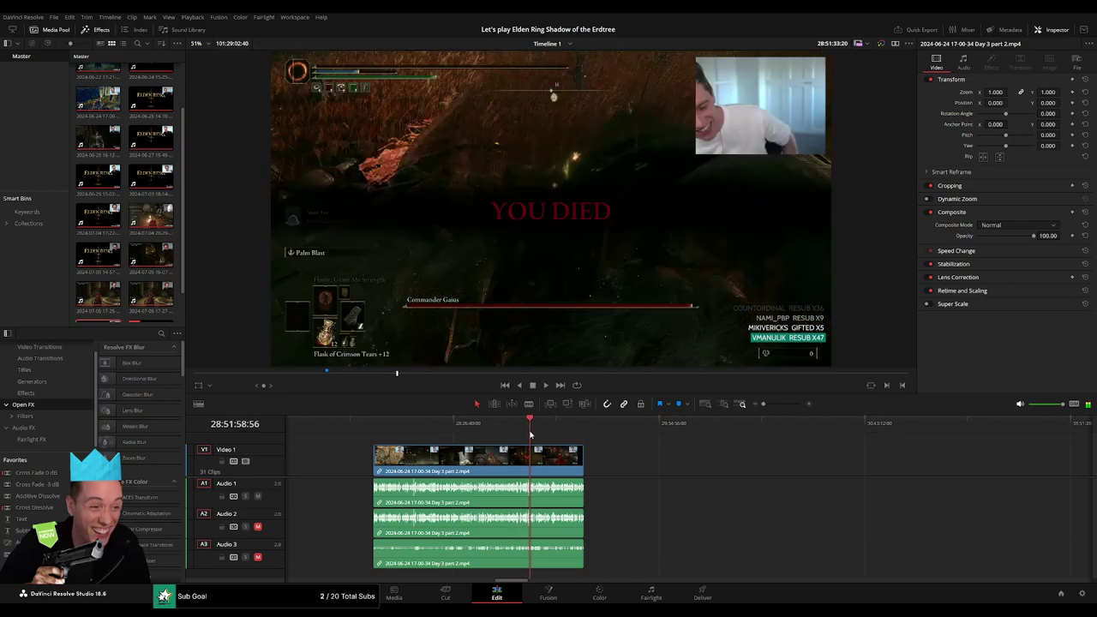
key(space)
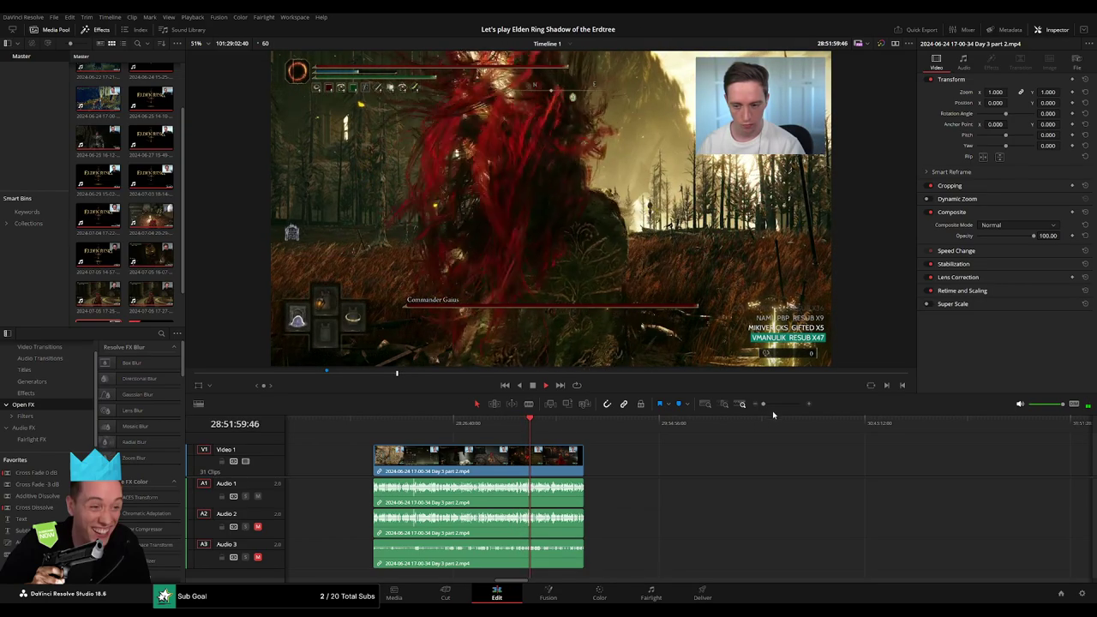
- Zoom the timeline in and park the playhead at 28:52:00:00
click(772, 405)
drag(771, 406, 781, 405)
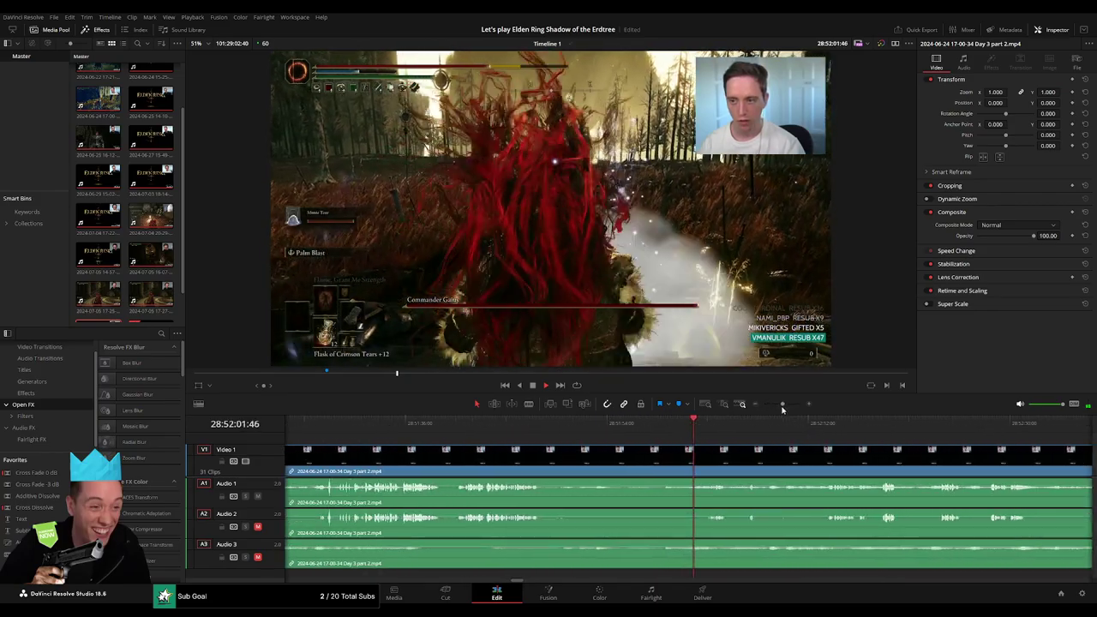
click(785, 405)
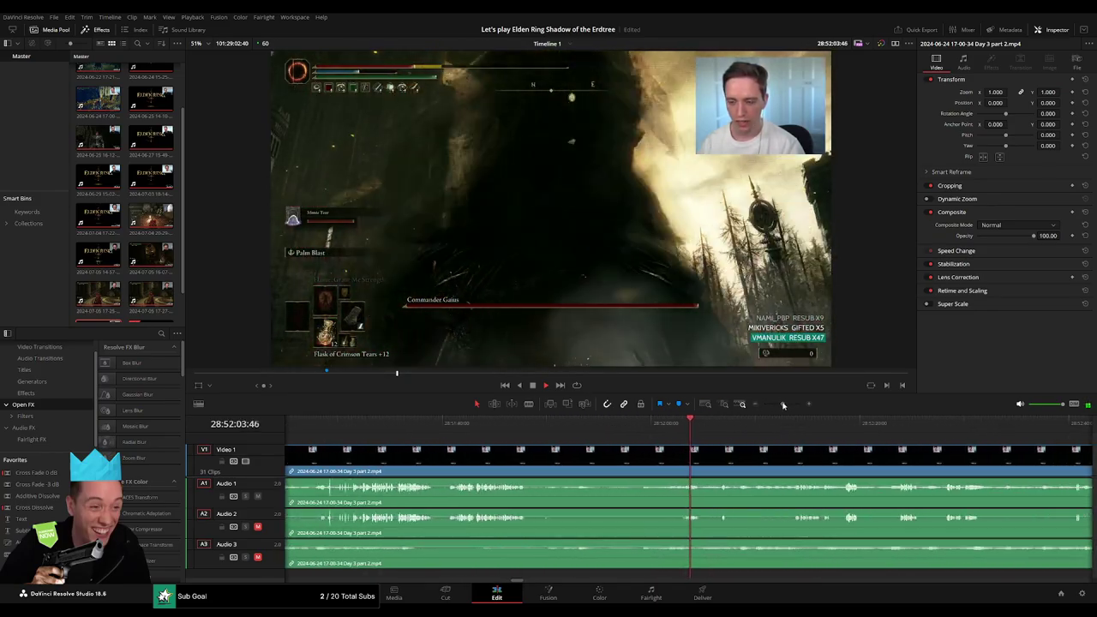
click(600, 424)
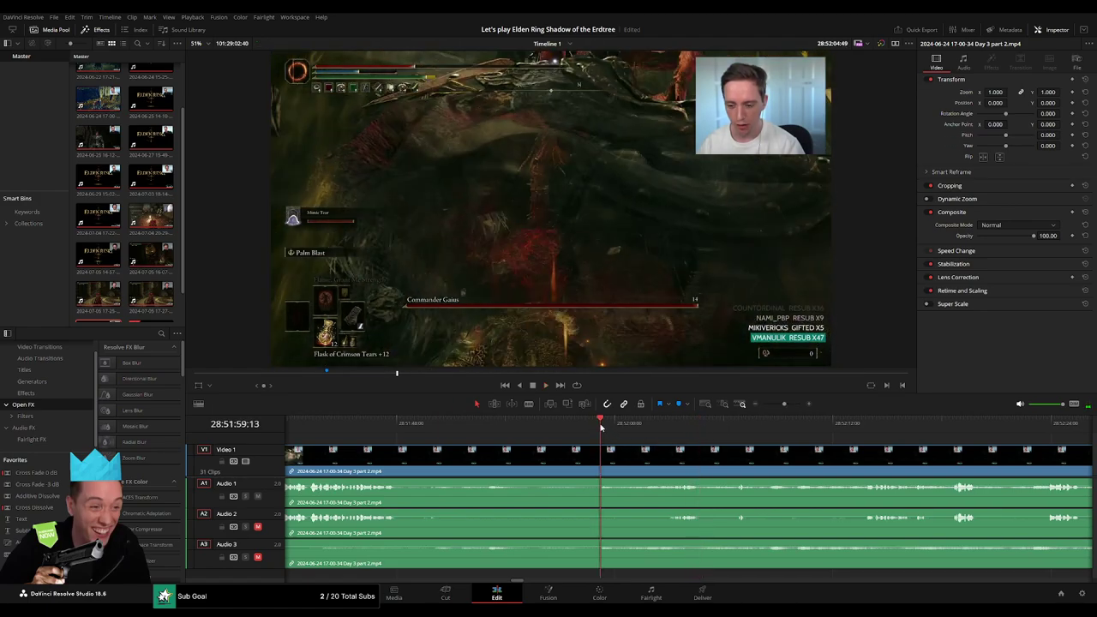
drag(602, 426, 615, 429)
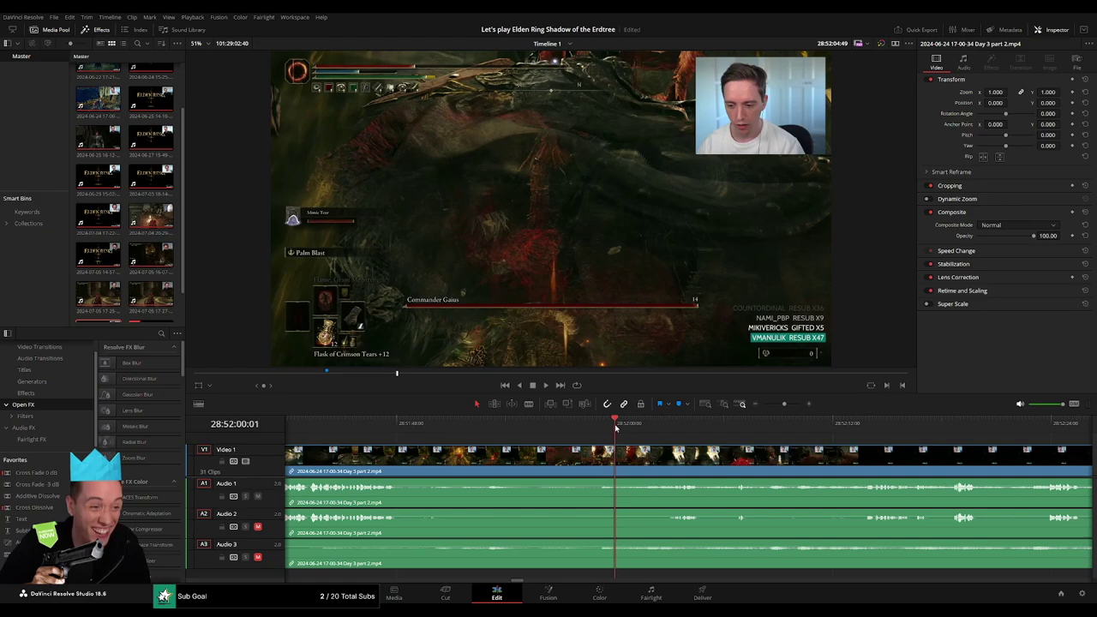
- Split all tracks at 28:52:00:00 and add an audio fade at the new cut
key(b)
click(617, 457)
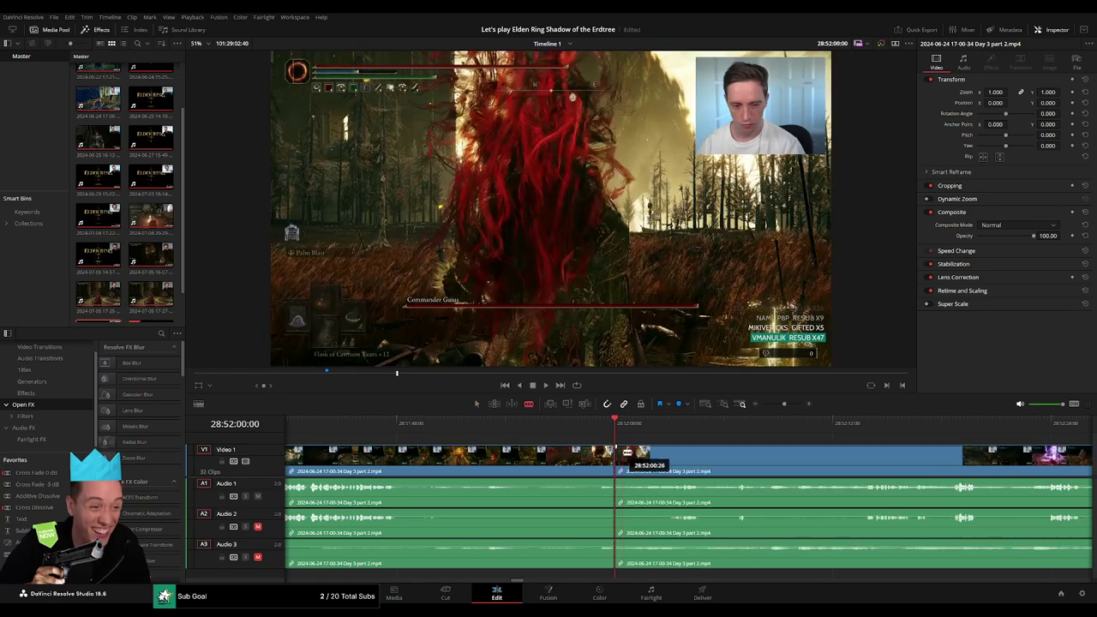
key(space)
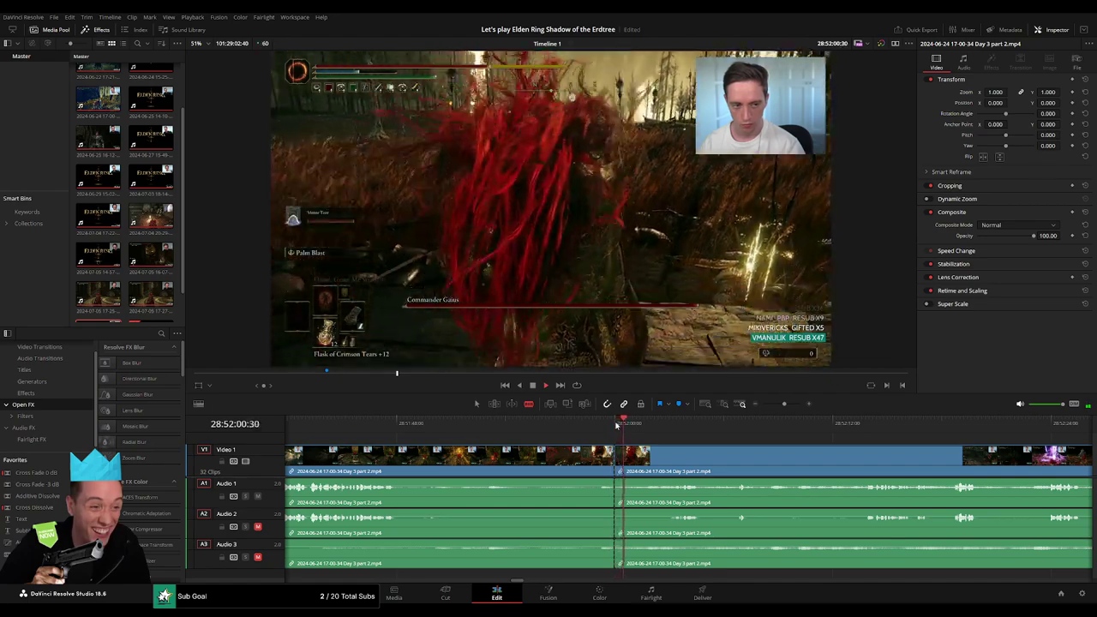
key(a)
key(space)
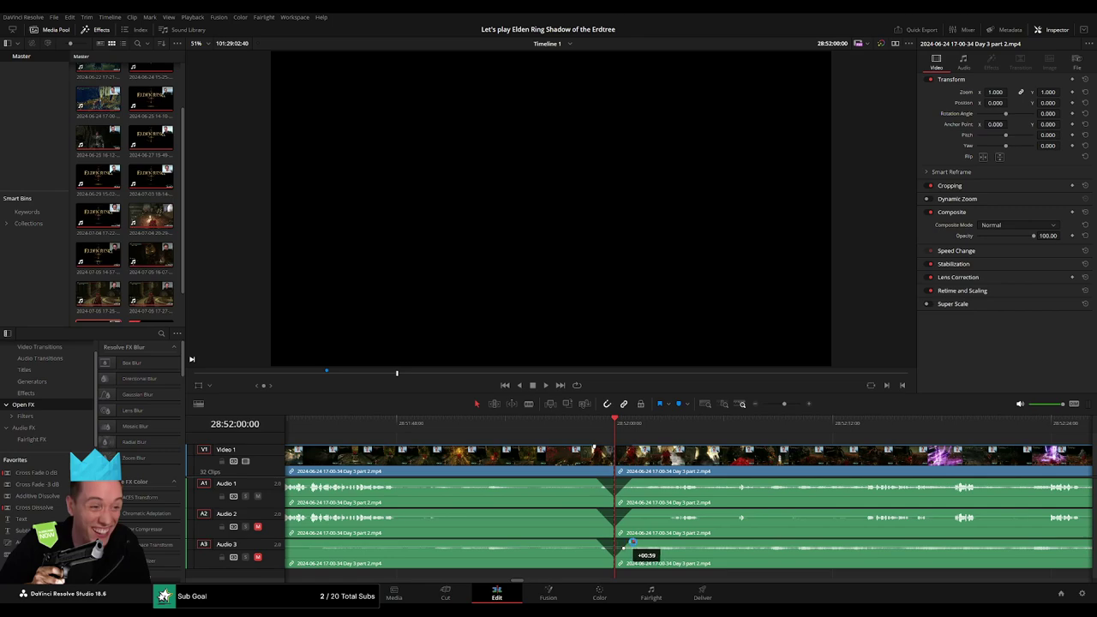
scroll(787, 414, down, 5)
drag(734, 447, 555, 447)
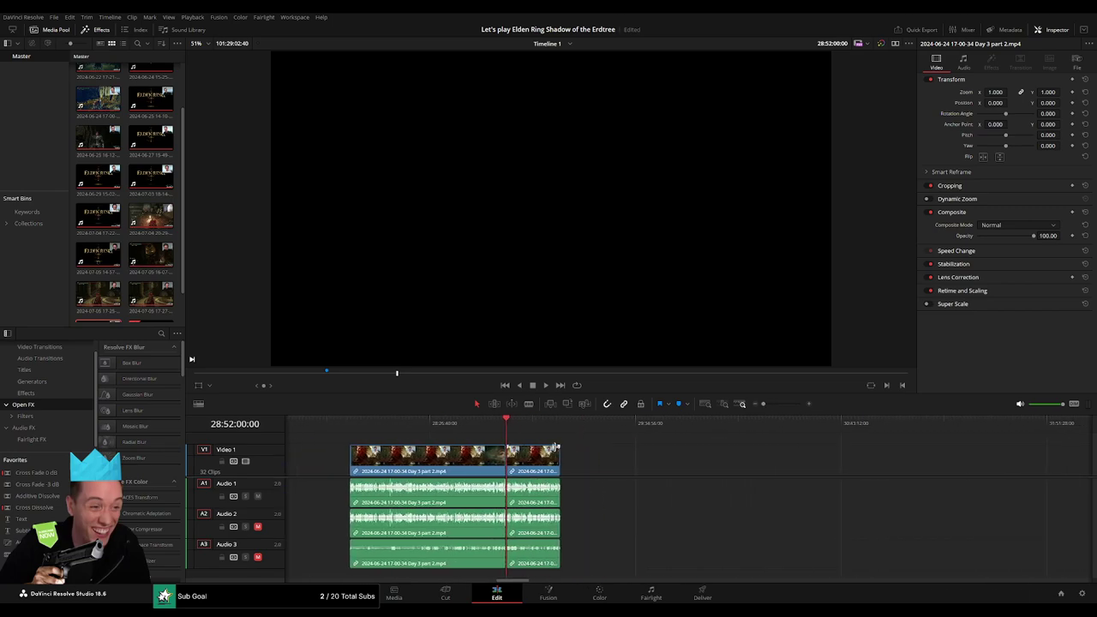
- Slide the clip after the cut left so it butts against the playhead, closing the gap
scroll(499, 427, right, 3)
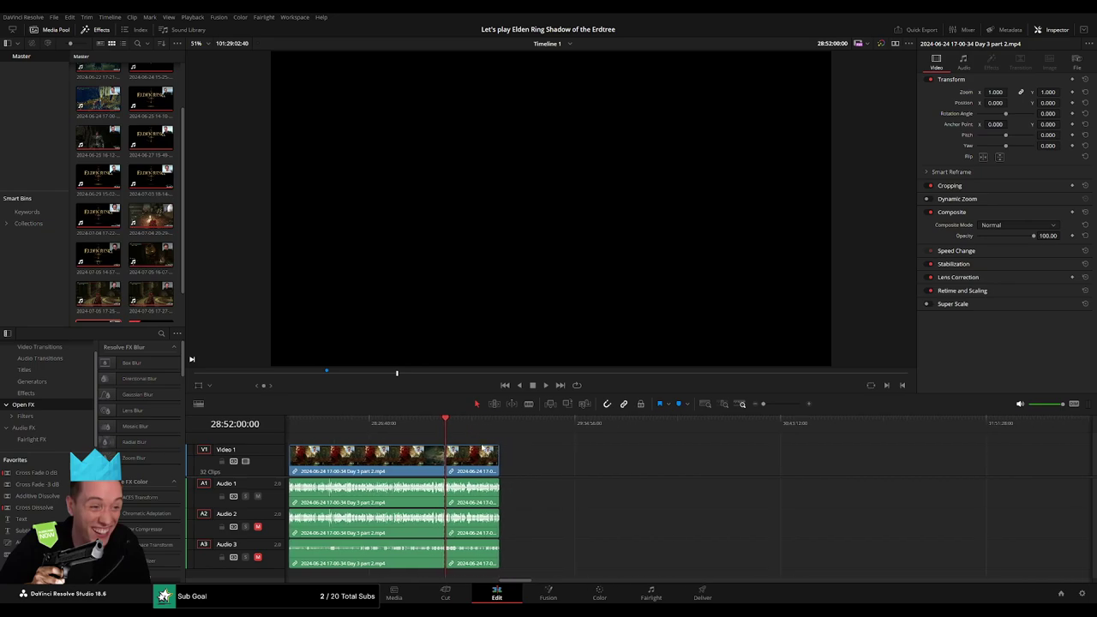
drag(374, 458, 686, 458)
click(505, 472)
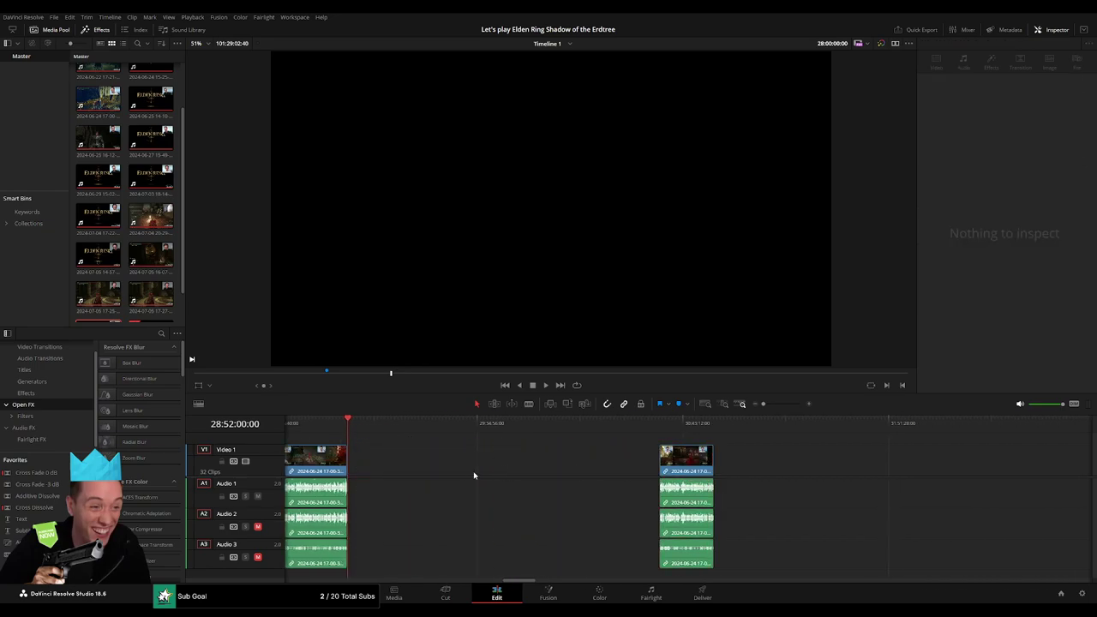
click(358, 424)
drag(361, 427, 544, 455)
drag(764, 404, 770, 405)
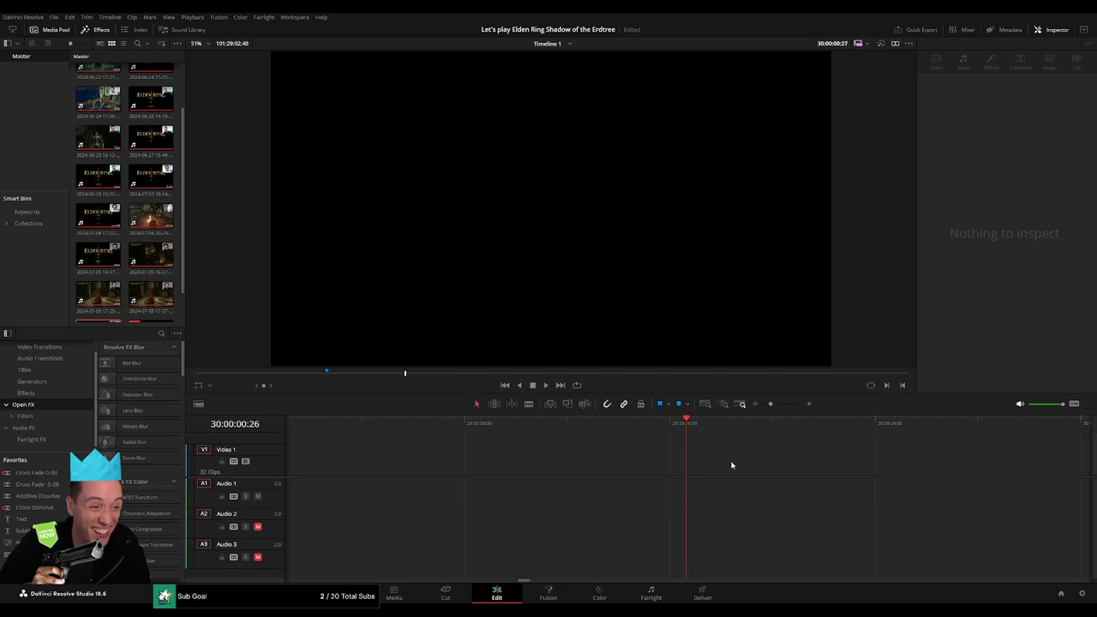
drag(770, 403, 763, 404)
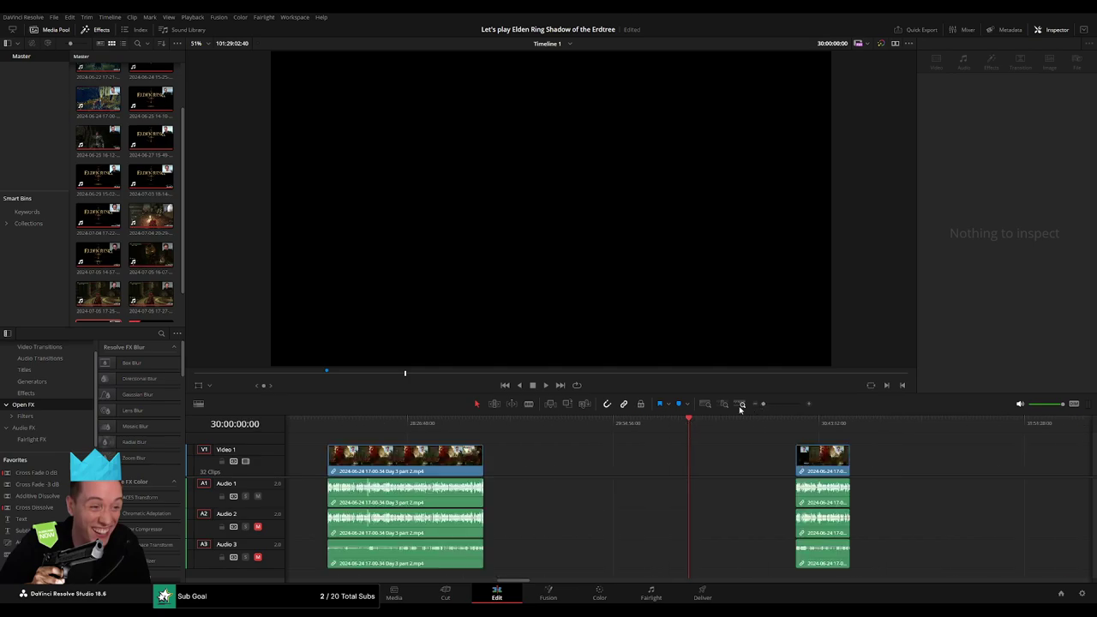
drag(821, 459, 715, 458)
- Drag the Day 4 clip left to snap right after the first clip and play the join
scroll(883, 469, right, 5)
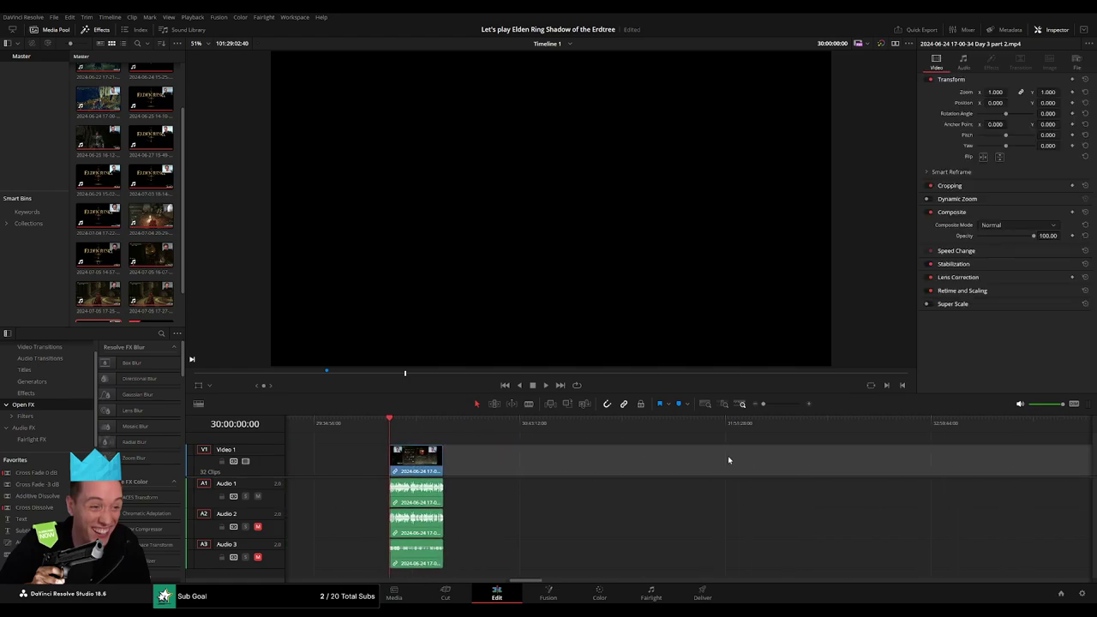
scroll(727, 458, right, 5)
scroll(680, 465, right, 5)
drag(945, 471, 634, 469)
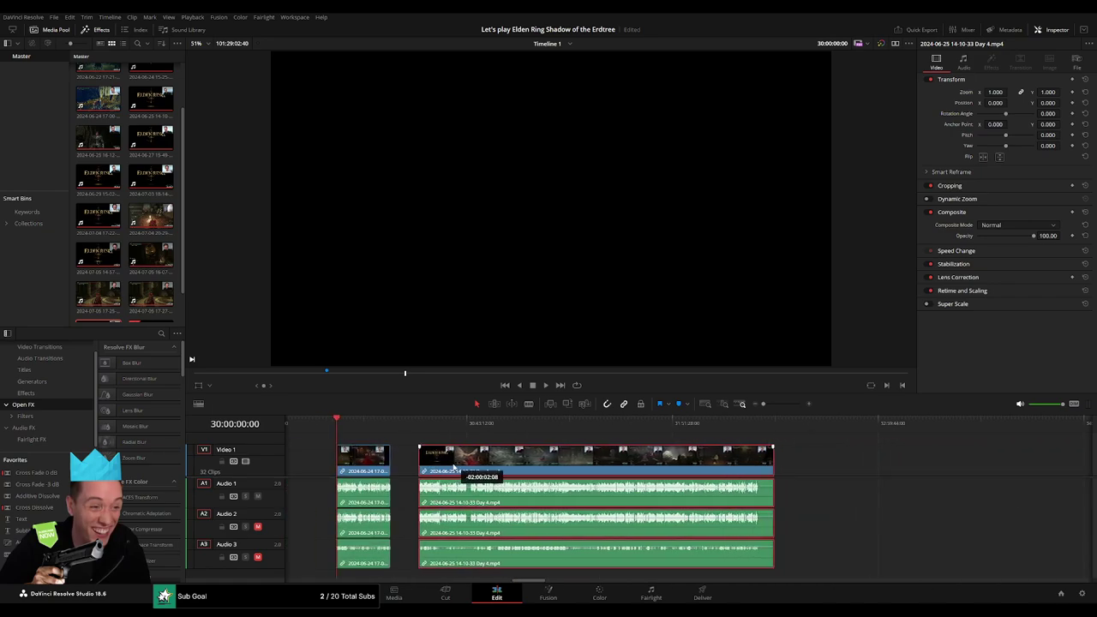
drag(634, 470, 407, 470)
key(space)
- Review the part 2 / Day 4 join and skim further into the Day 4 footage
drag(352, 422, 389, 422)
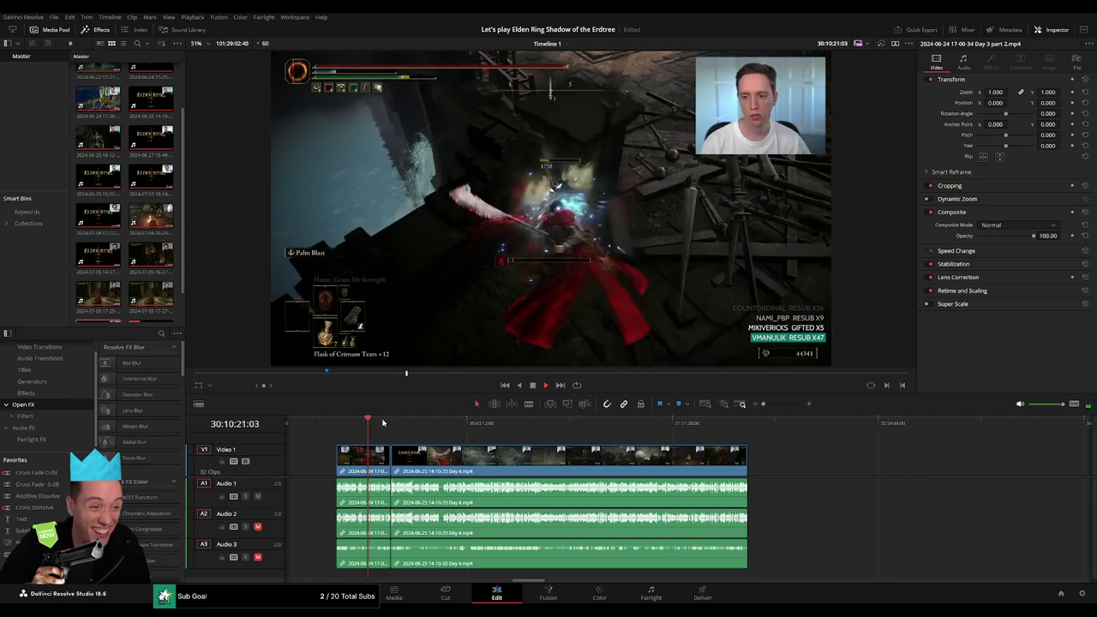
click(775, 403)
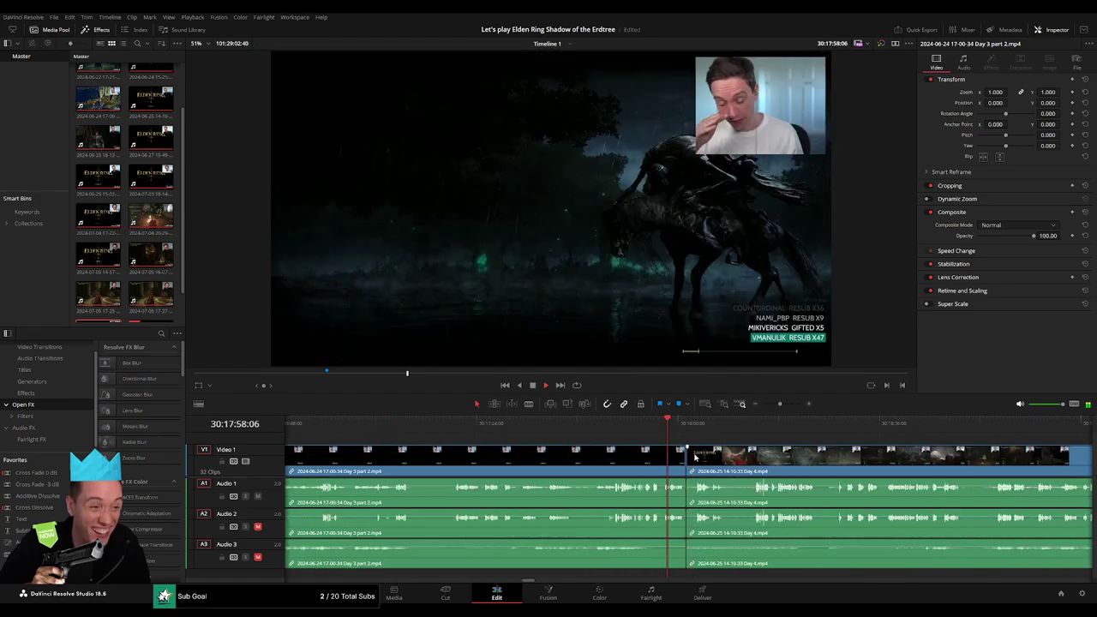
click(690, 457)
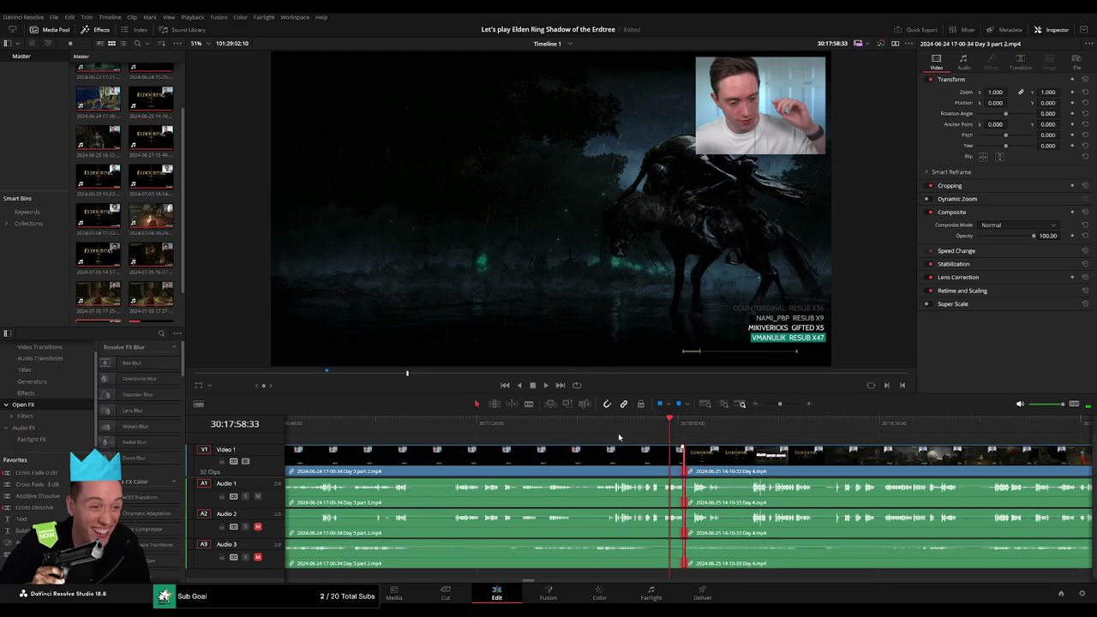
click(608, 426)
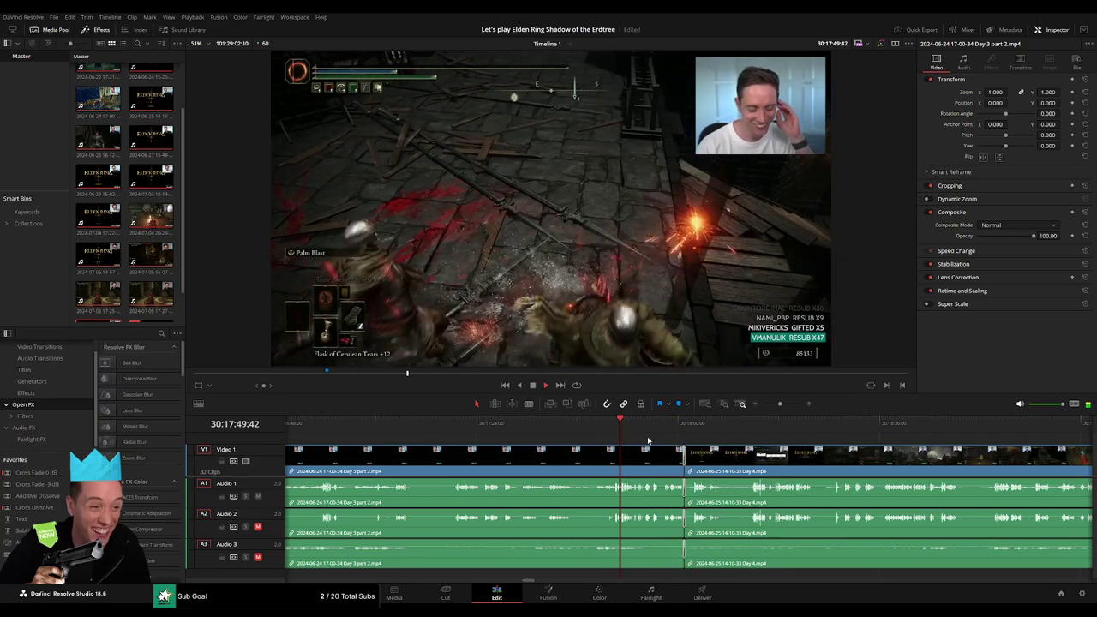
click(592, 425)
key(space)
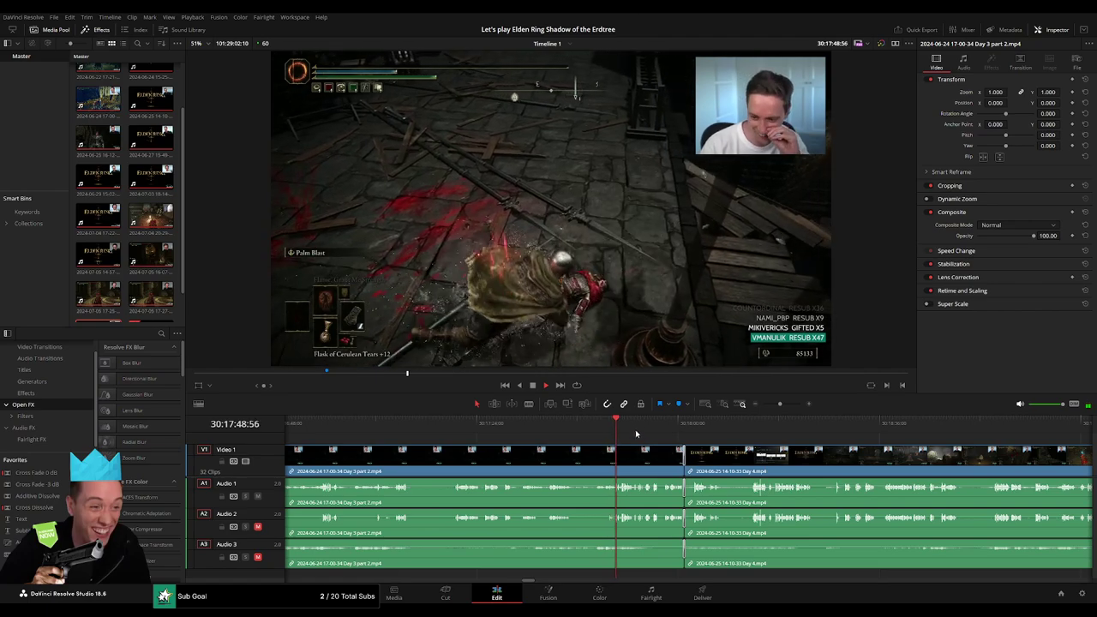
click(678, 433)
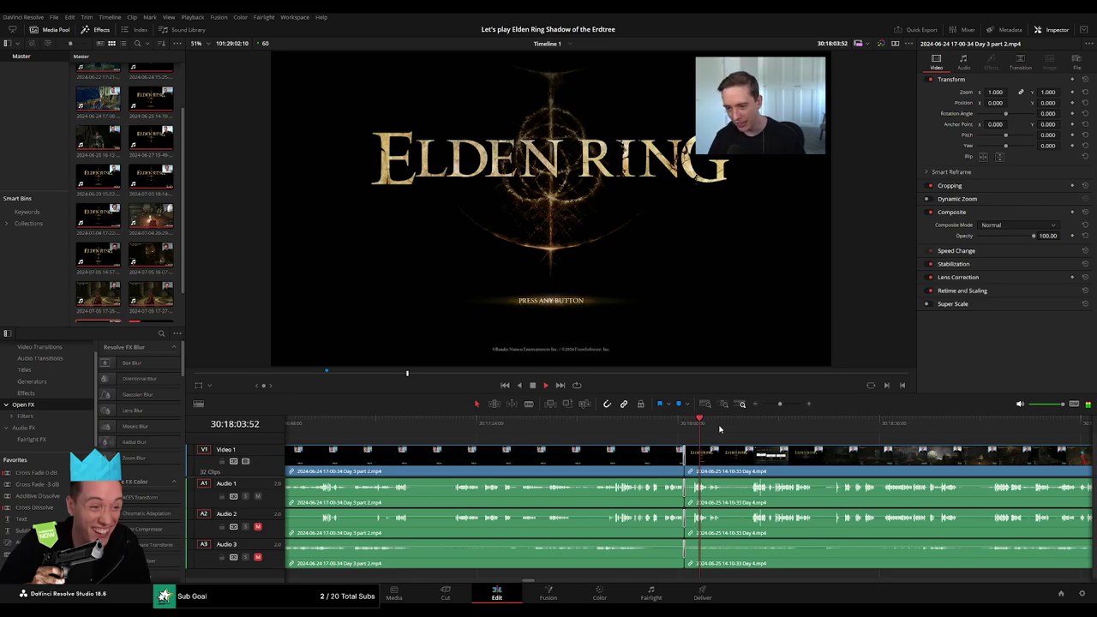
drag(729, 429, 938, 428)
key(space)
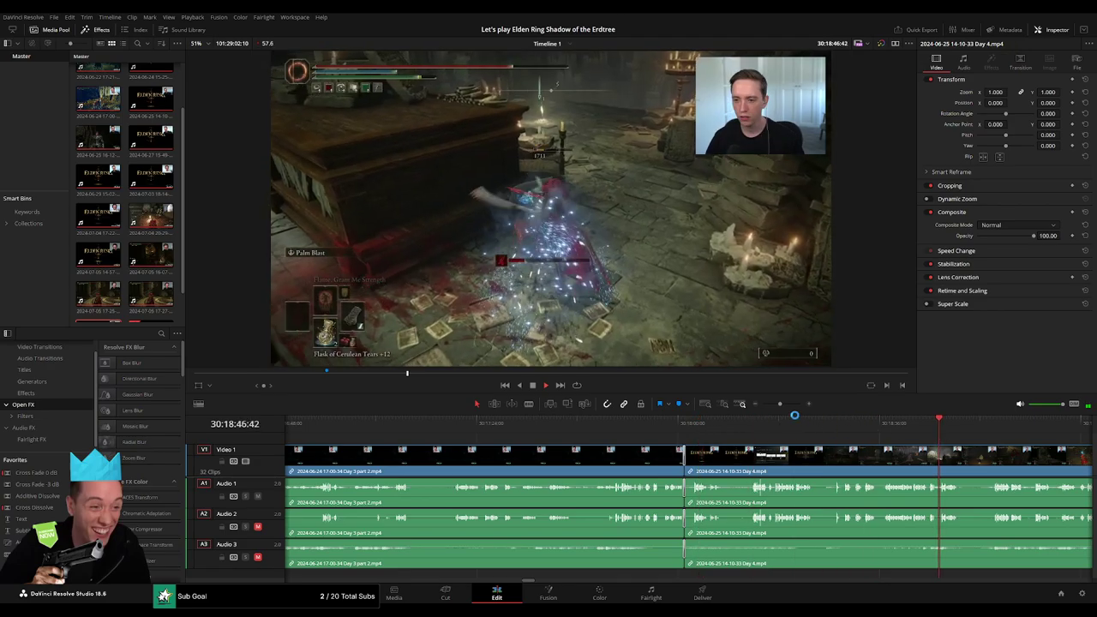
- Zoom the timeline in and park the playhead at 30:52:06:30
scroll(554, 441, down, 5)
scroll(532, 438, right, 3)
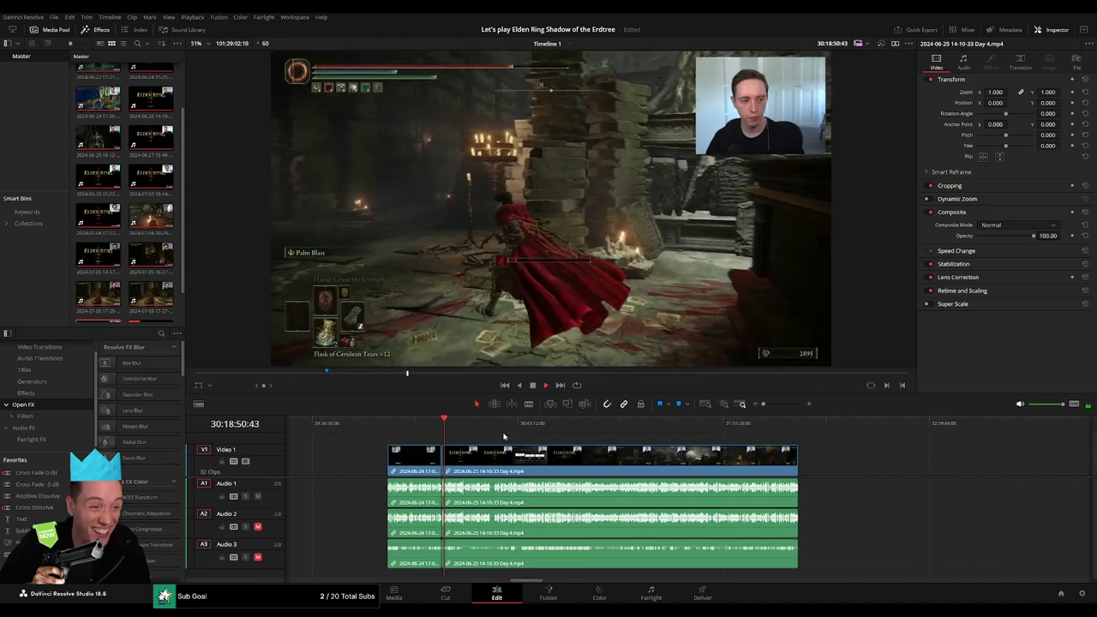
click(389, 424)
drag(404, 428, 544, 445)
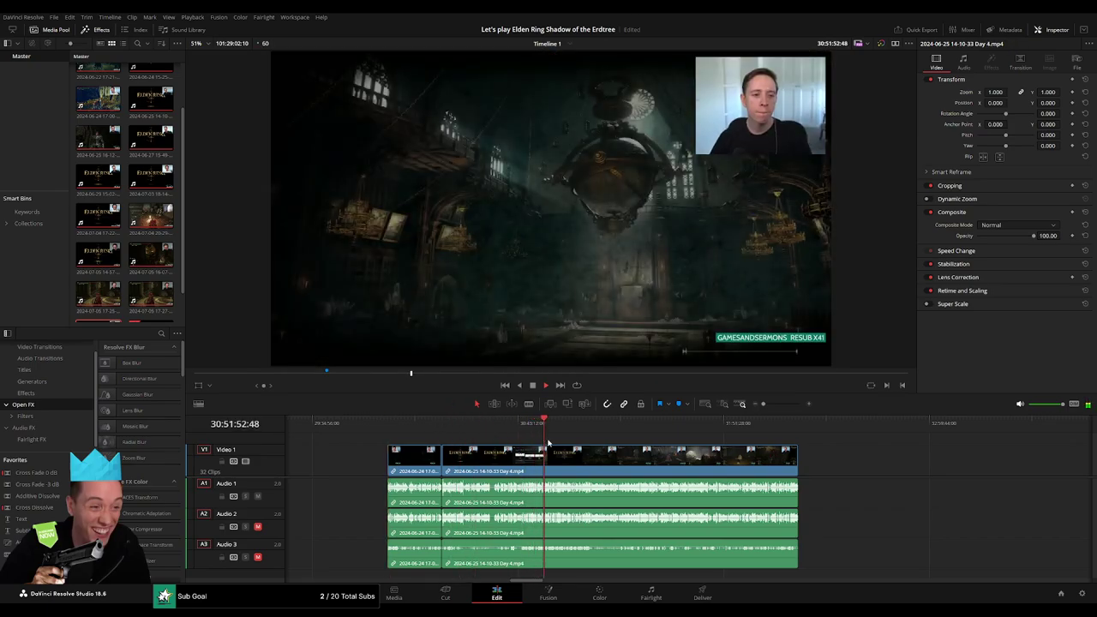
drag(763, 403, 797, 405)
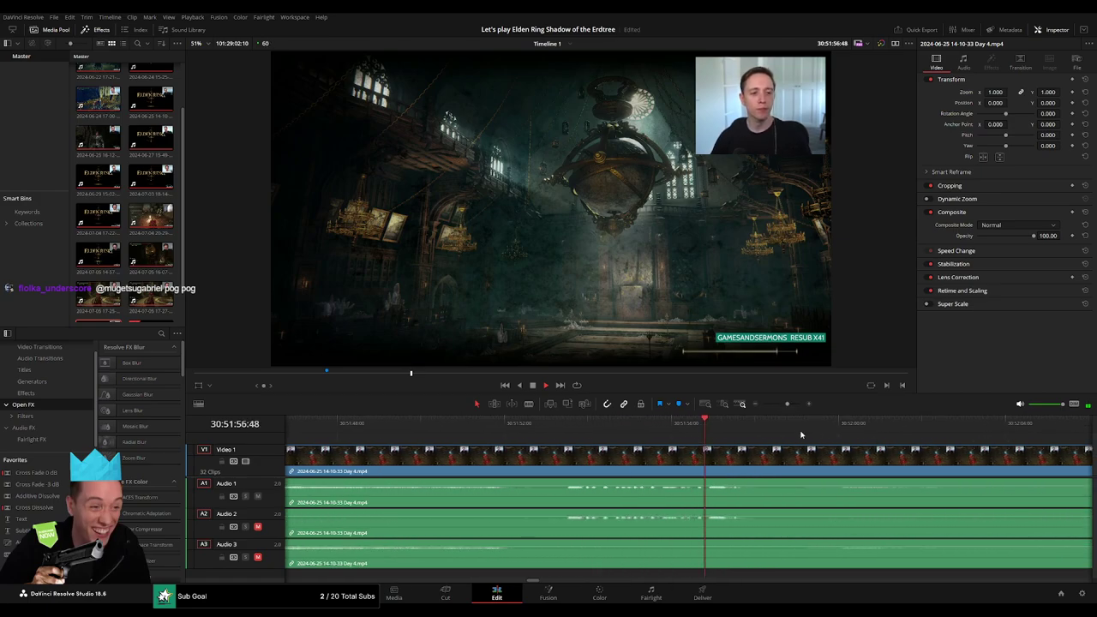
click(567, 421)
click(742, 423)
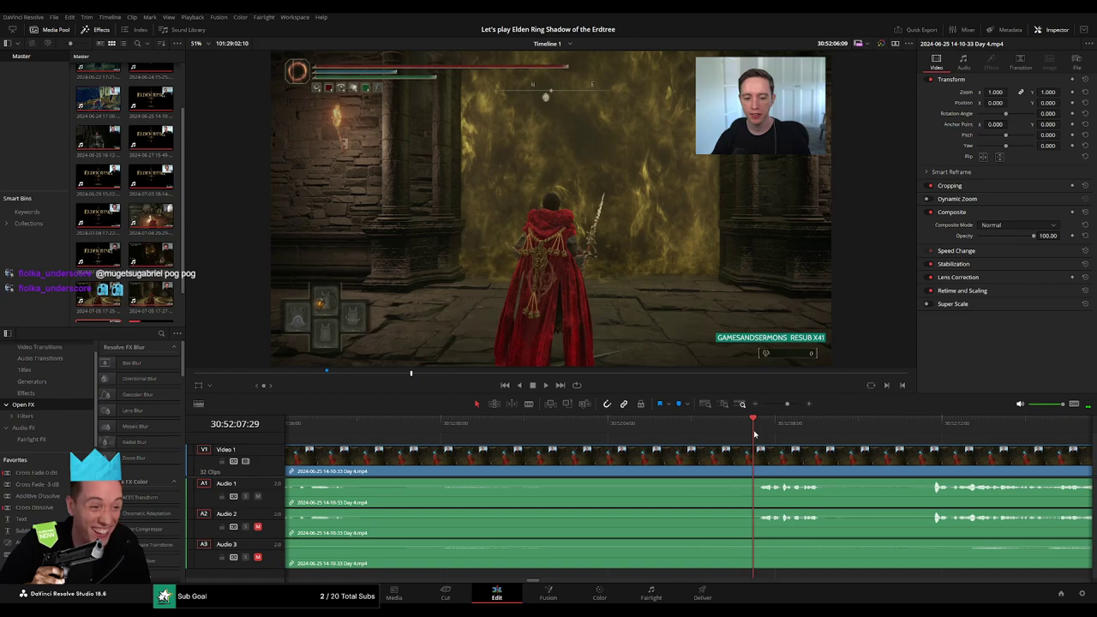
click(760, 432)
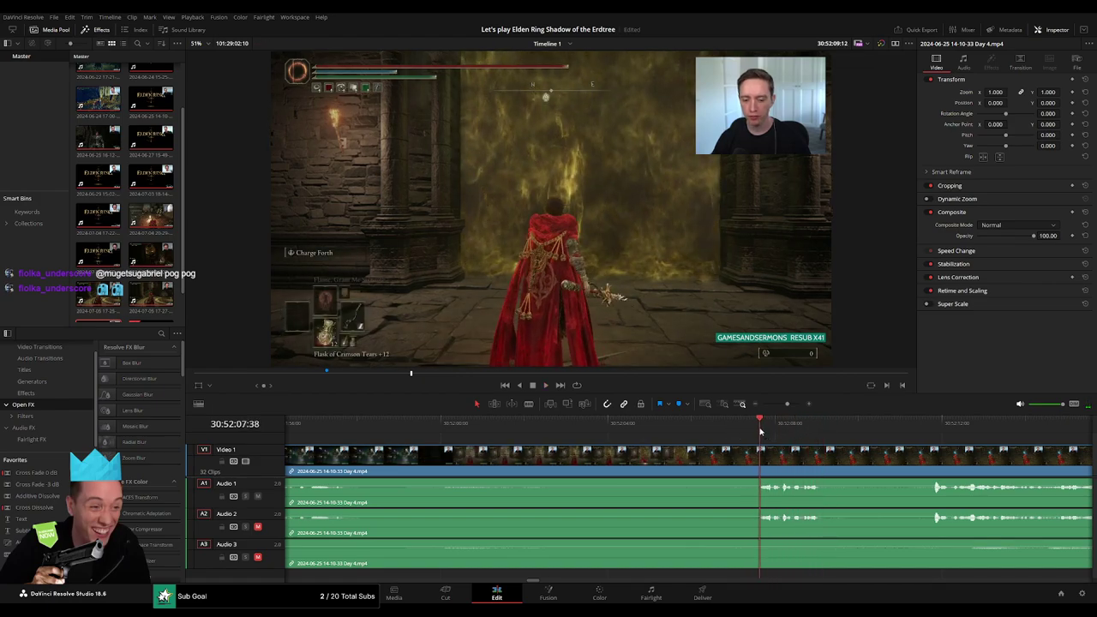
drag(760, 433, 712, 442)
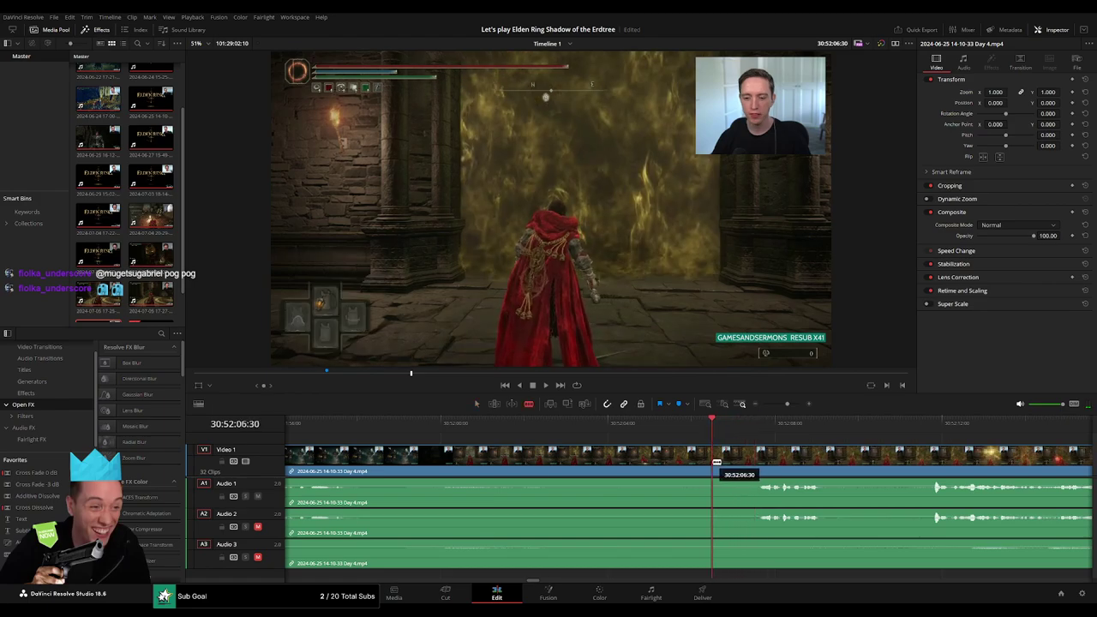
- Split the Day 4 clip at 30:52:06:30 and fade the audio out and in across the cut
click(716, 463)
key(a)
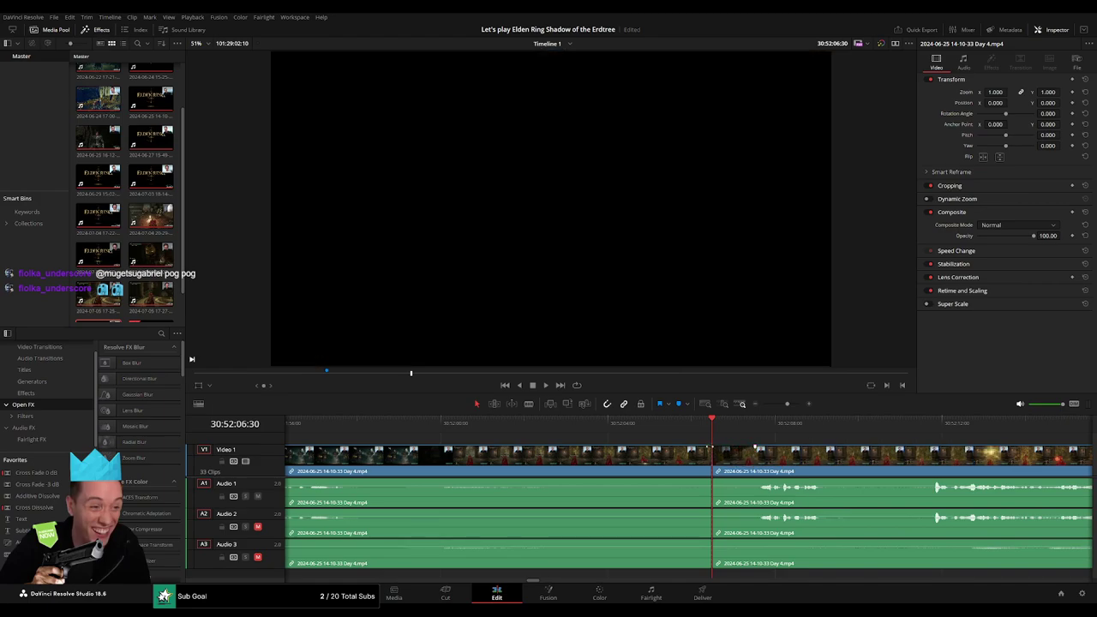
drag(709, 447, 676, 449)
mouse_move(712, 481)
mouse_down()
mouse_move(750, 482)
mouse_move(677, 512)
mouse_up()
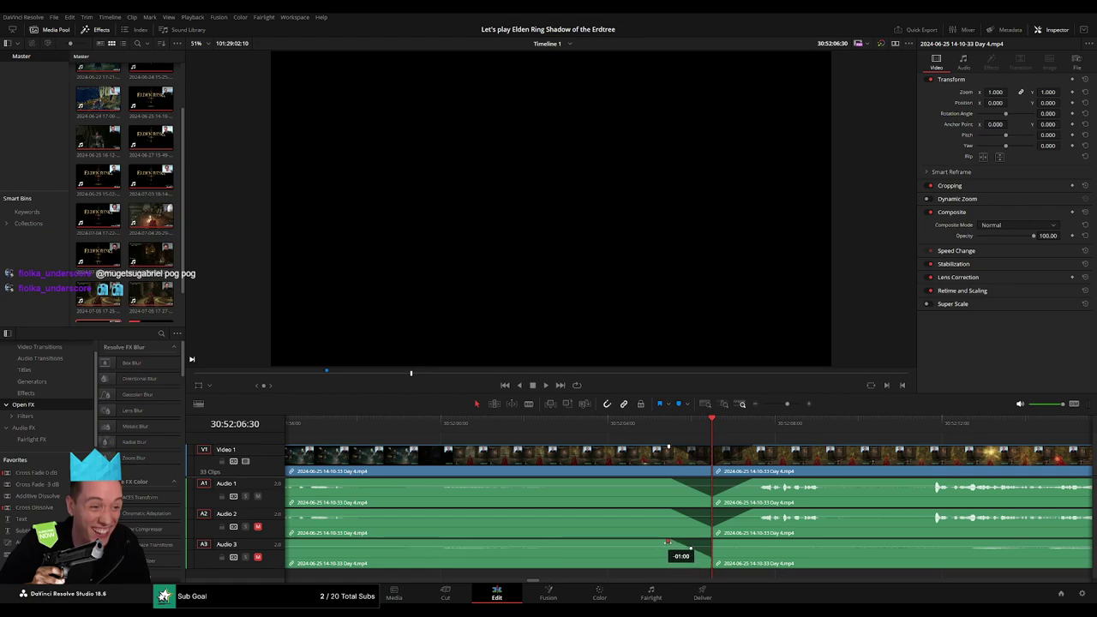
drag(712, 543, 747, 542)
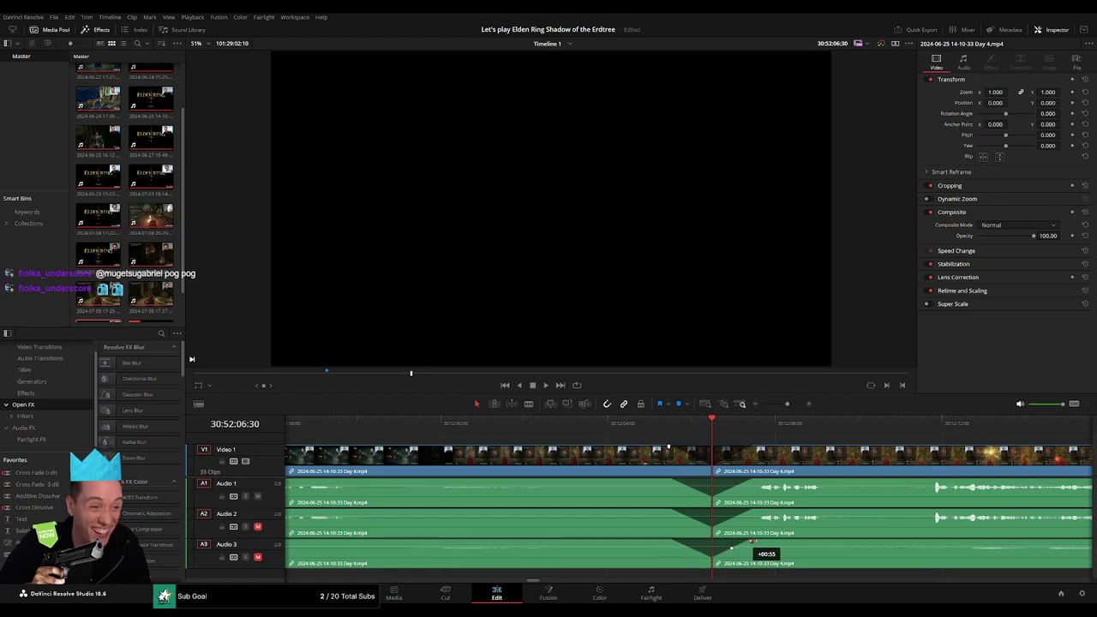
scroll(802, 414, down, 5)
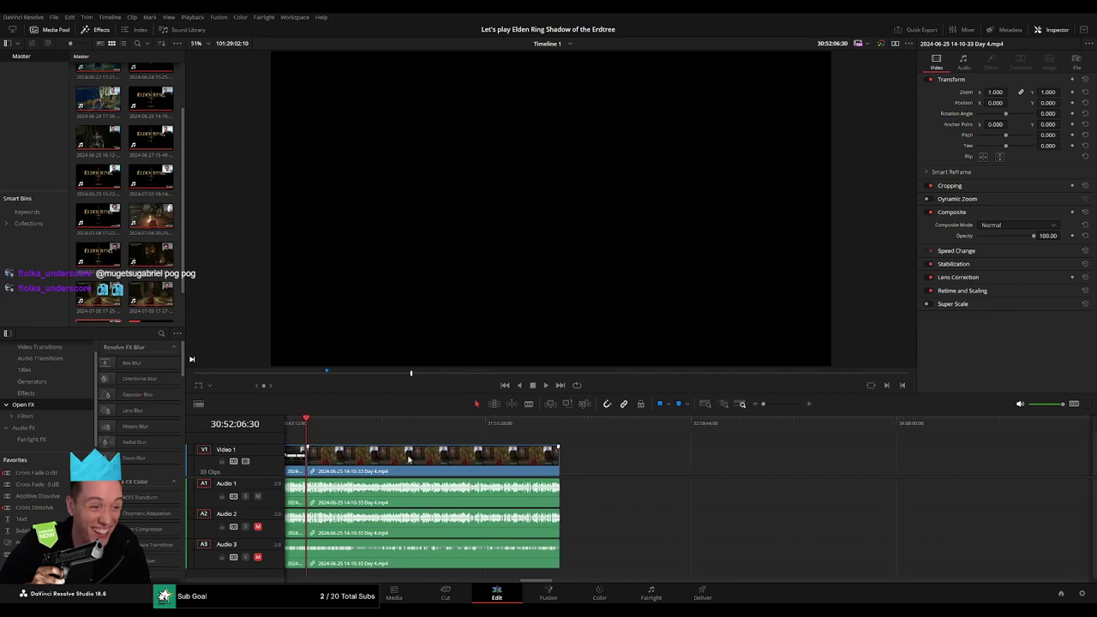
- Shift the later Day 4 section to start at 32:00:00:00 and play back the Golden Hippopotamus fight
drag(582, 451, 662, 455)
click(451, 468)
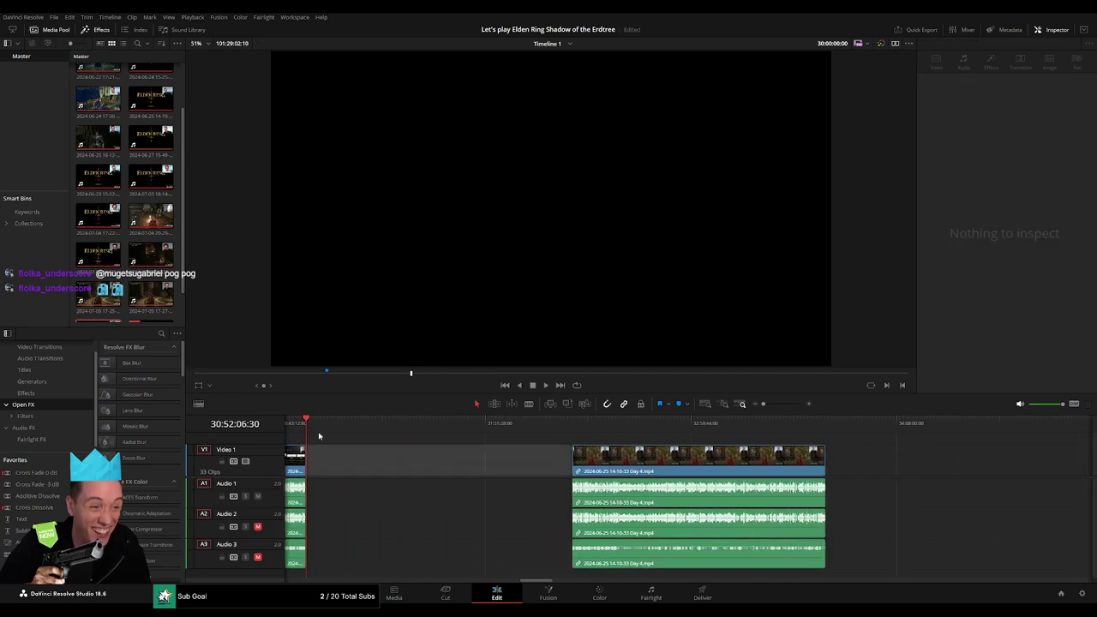
drag(316, 426, 512, 450)
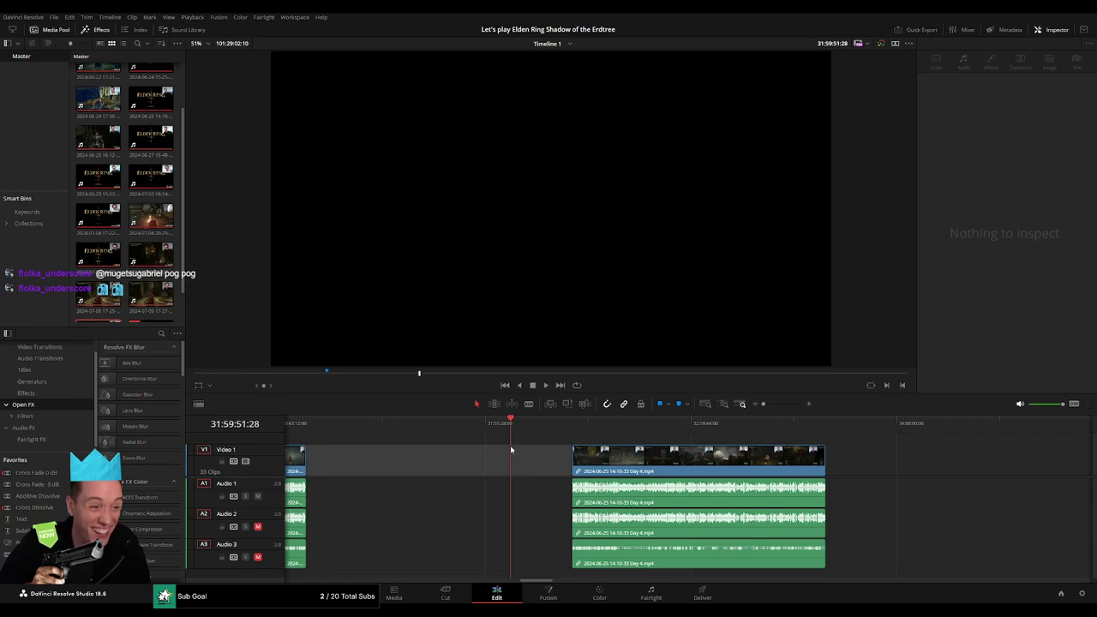
drag(616, 462, 556, 462)
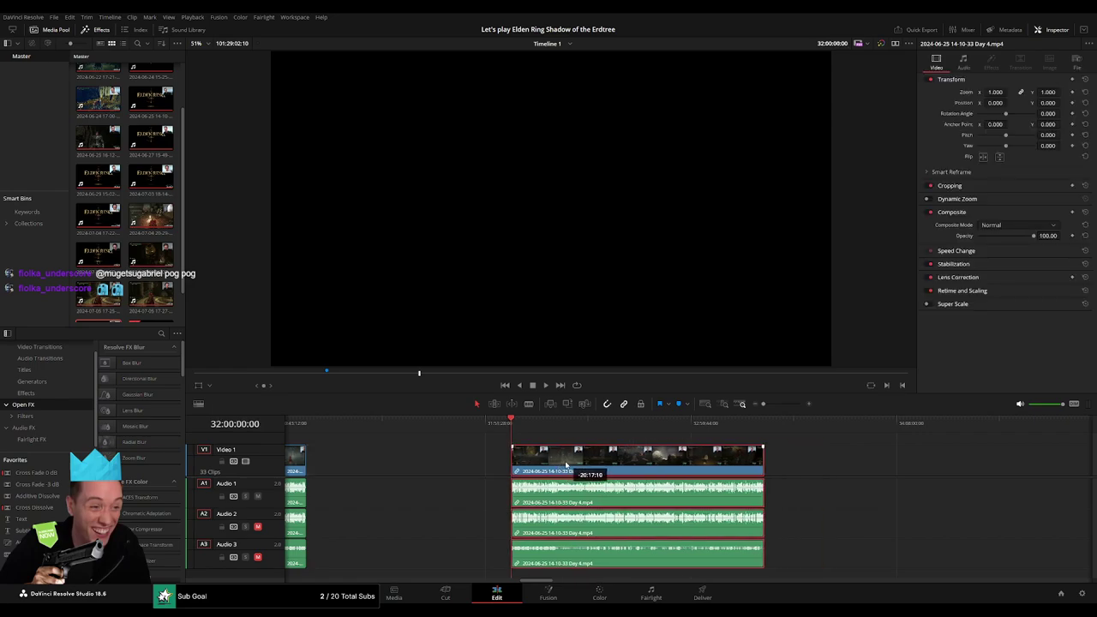
key(space)
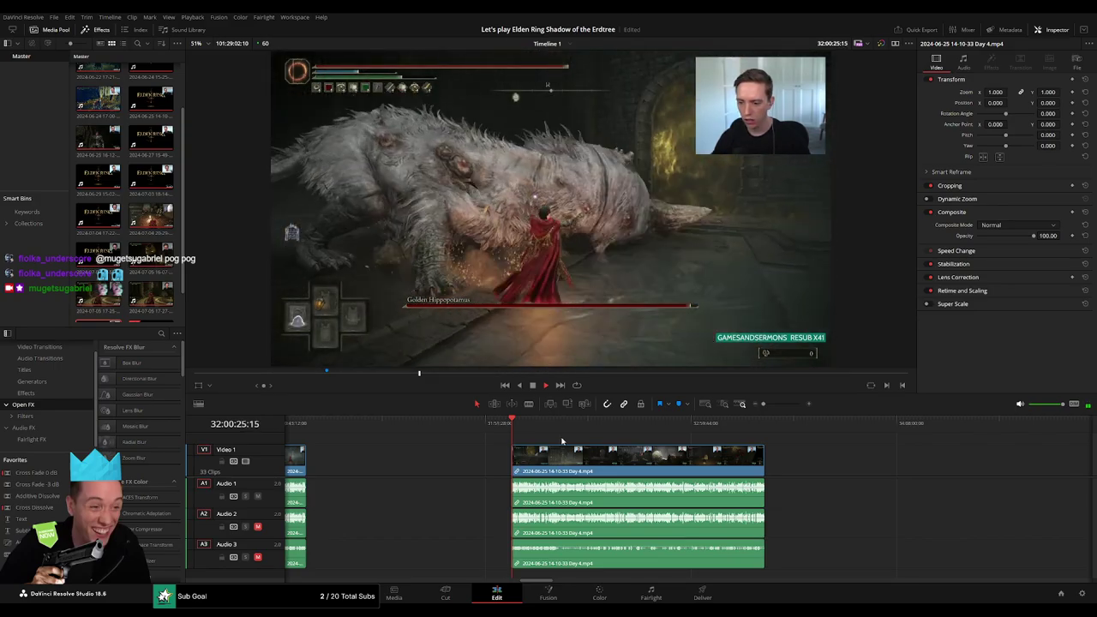
- Skim and play through the later Day 4 footage to find the next cut
scroll(579, 445, right, 5)
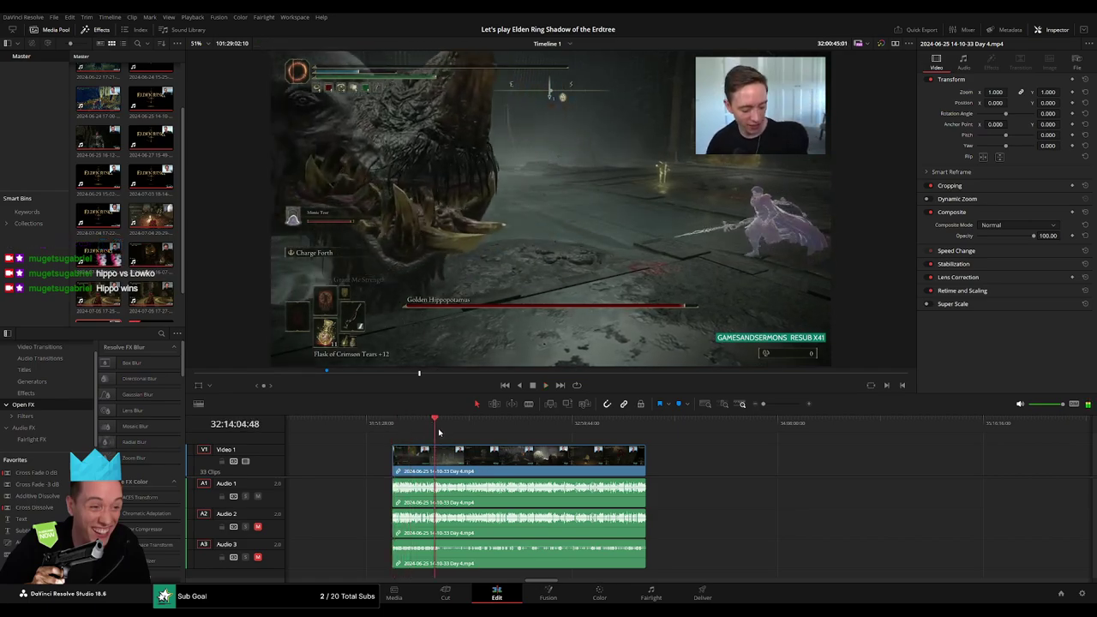
drag(399, 430, 453, 424)
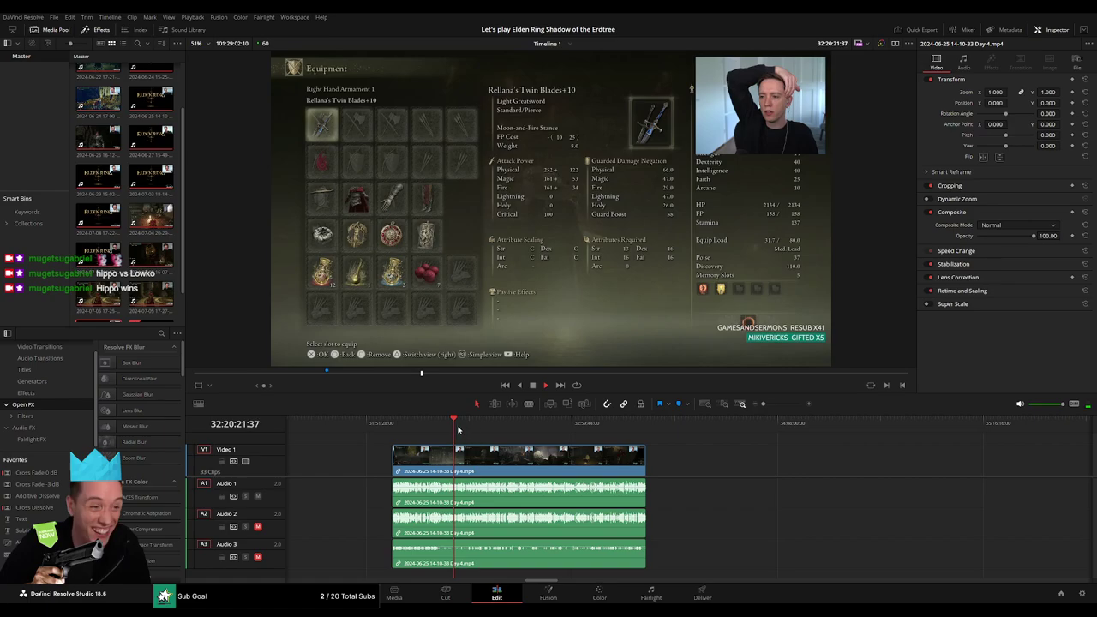
drag(458, 430, 549, 438)
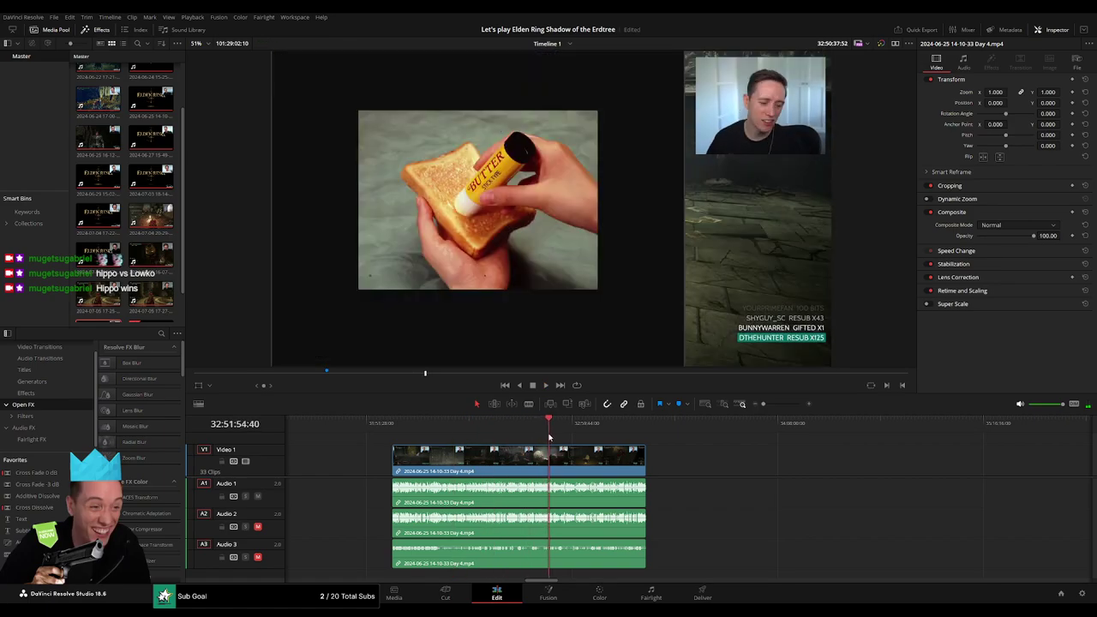
key(space)
scroll(718, 433, up, 3)
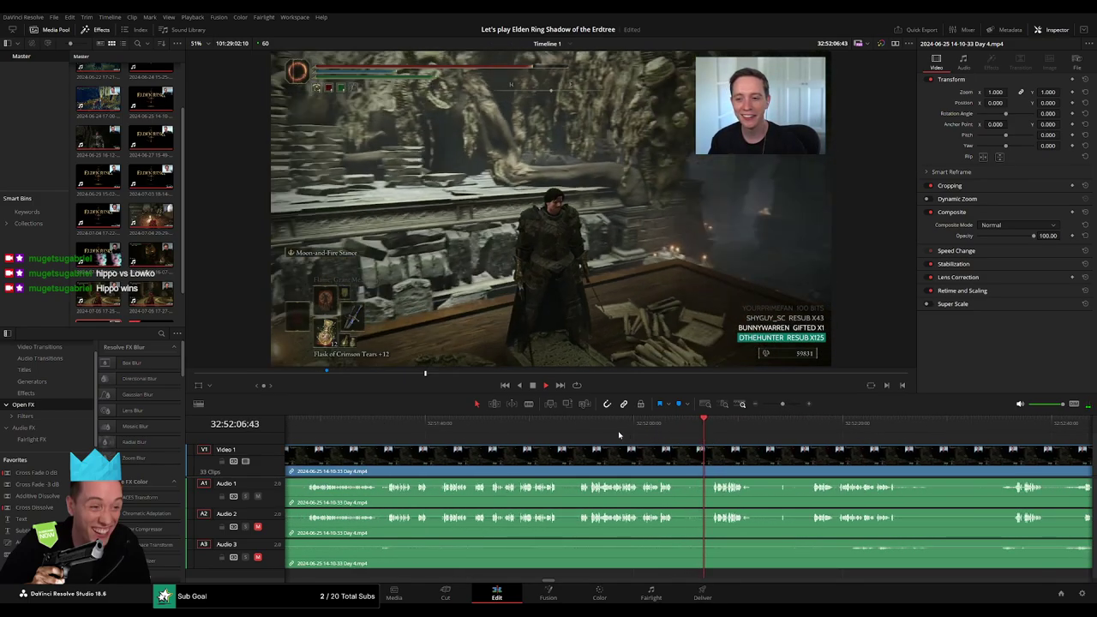
click(580, 426)
- Zoom the timeline in and park the playhead at 32:52:16:00
click(677, 424)
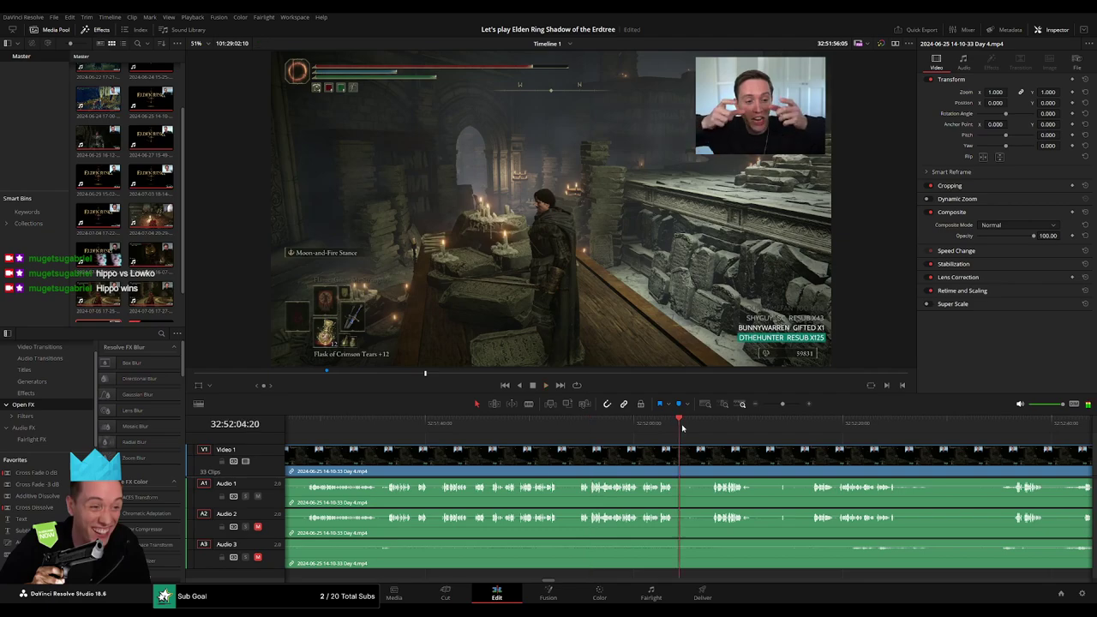
scroll(660, 452, right, 3)
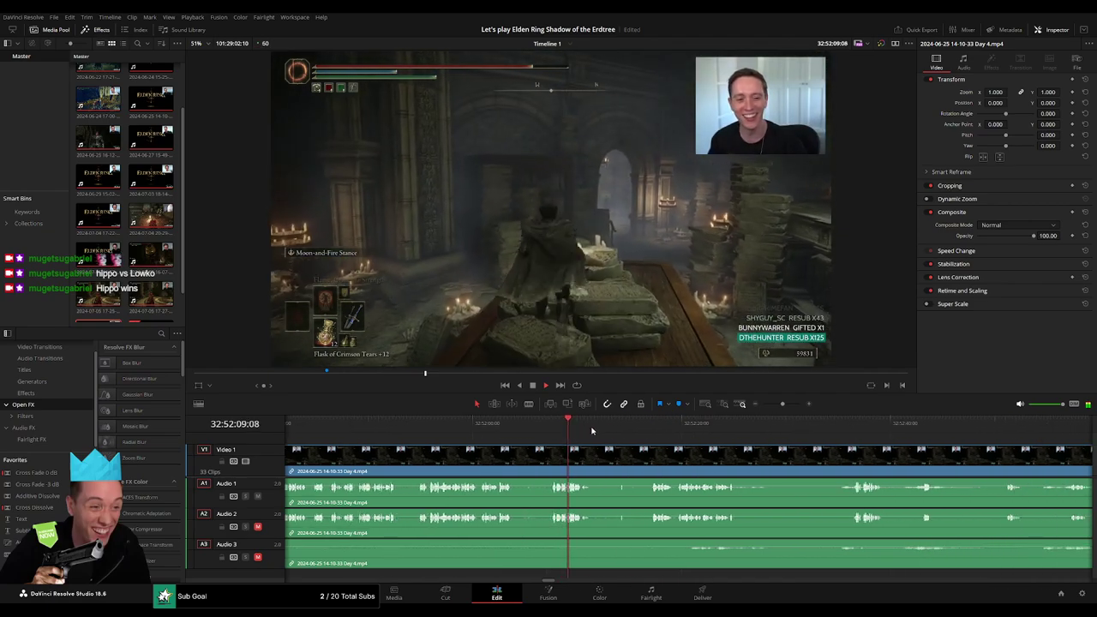
click(642, 429)
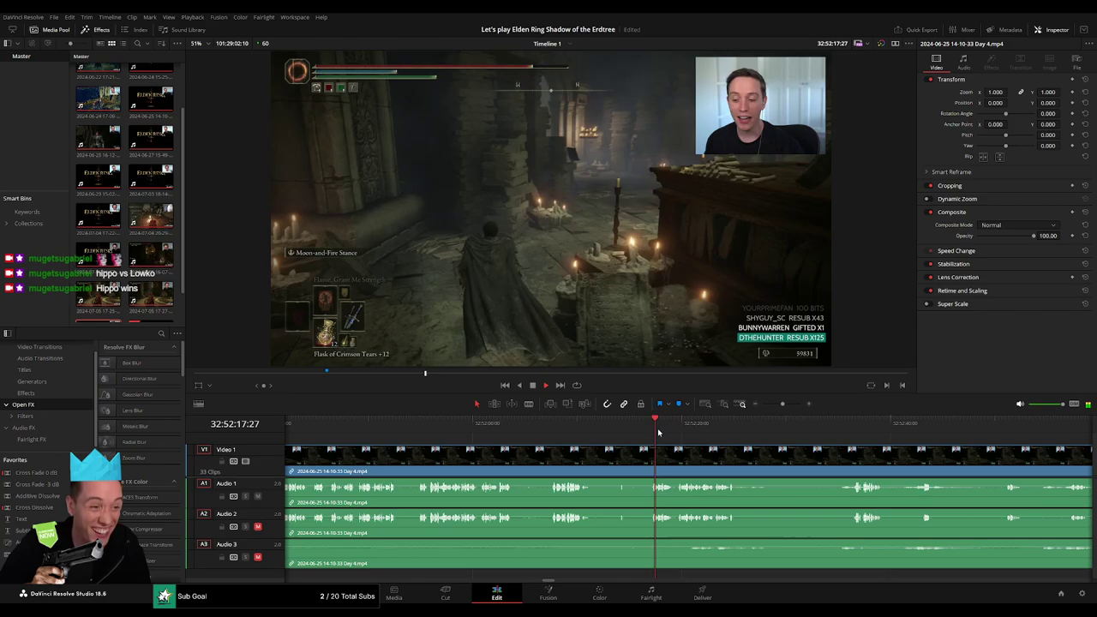
drag(782, 404, 787, 405)
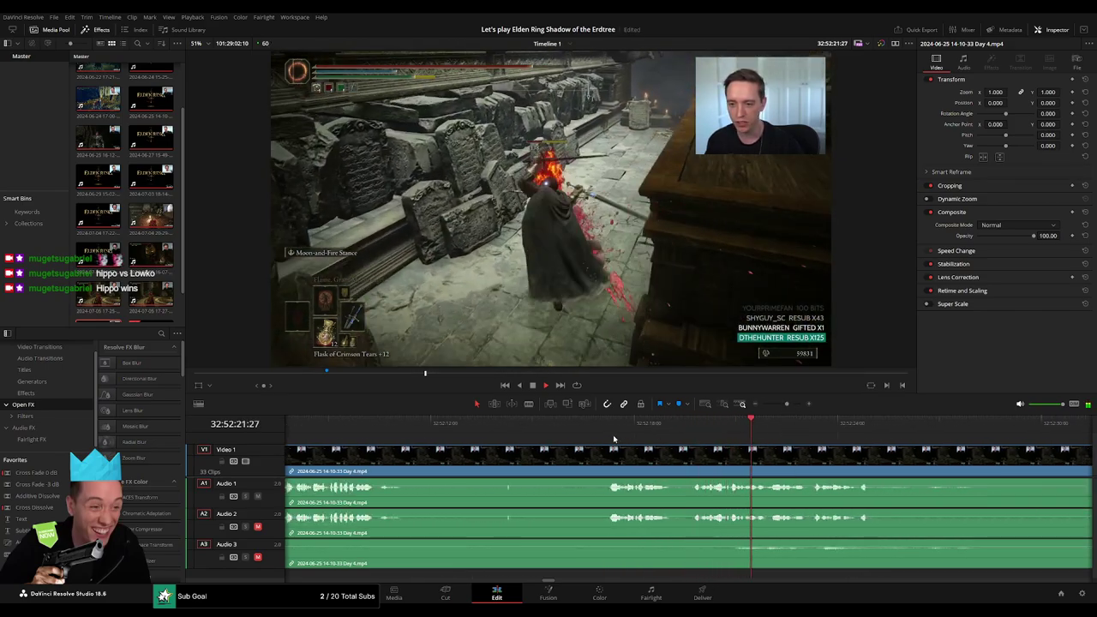
click(608, 426)
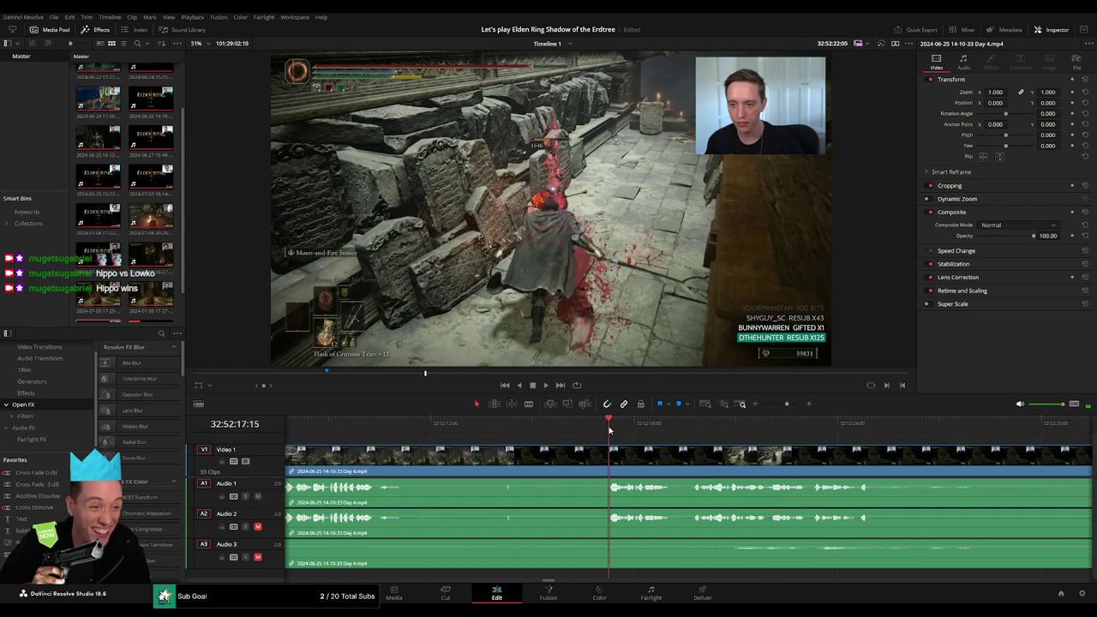
click(588, 435)
drag(588, 435, 572, 451)
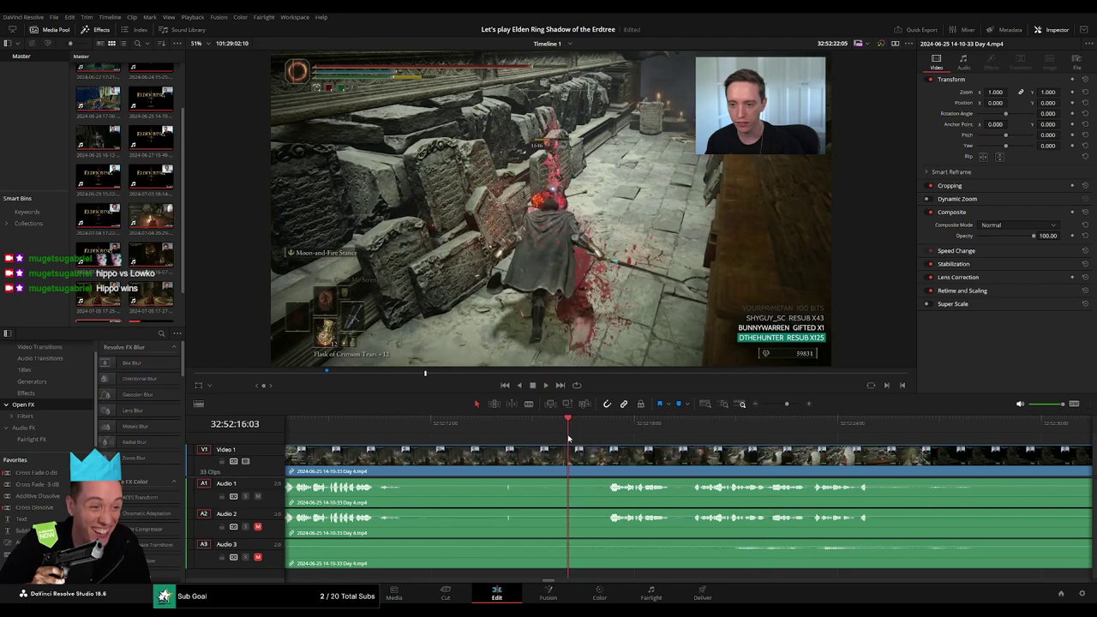
- Cut the Day 4 clip at 32:52:16:00 with Ctrl+B and add audio fades on both sides on A1–A3
key(ctrl+b)
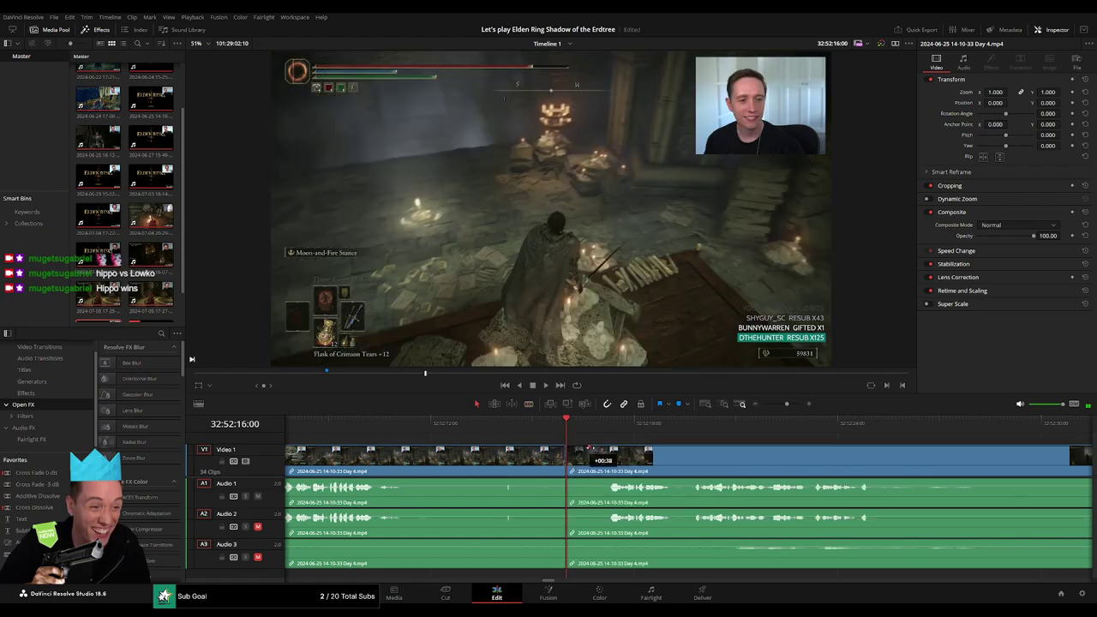
mouse_move(573, 450)
mouse_down()
mouse_move(603, 449)
mouse_move(530, 452)
mouse_up()
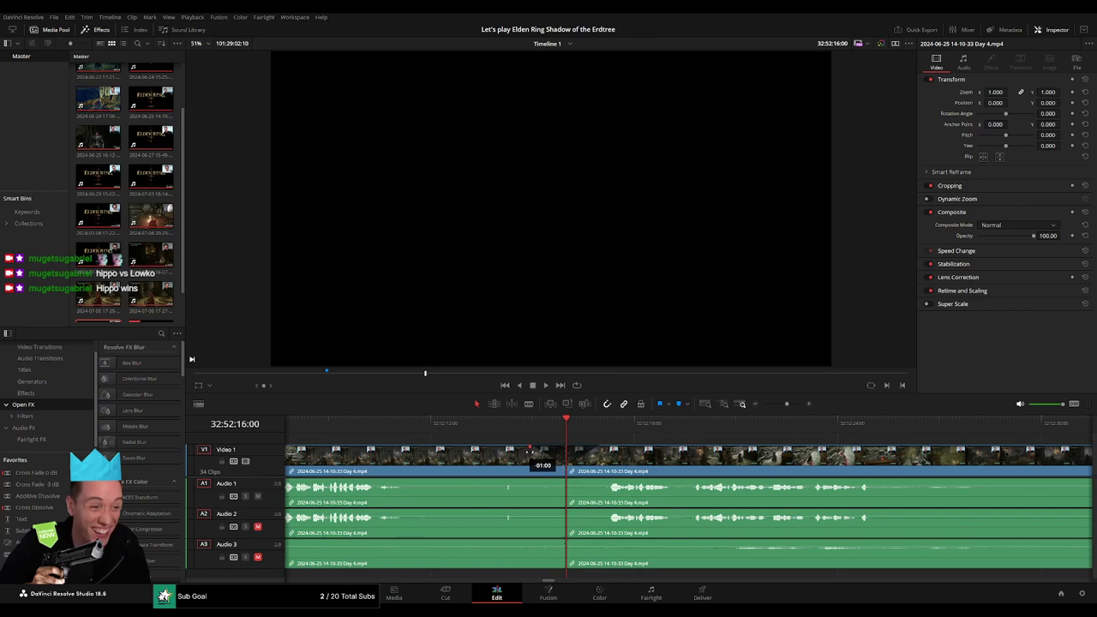
mouse_move(555, 483)
mouse_down()
mouse_move(530, 483)
mouse_move(598, 482)
mouse_up()
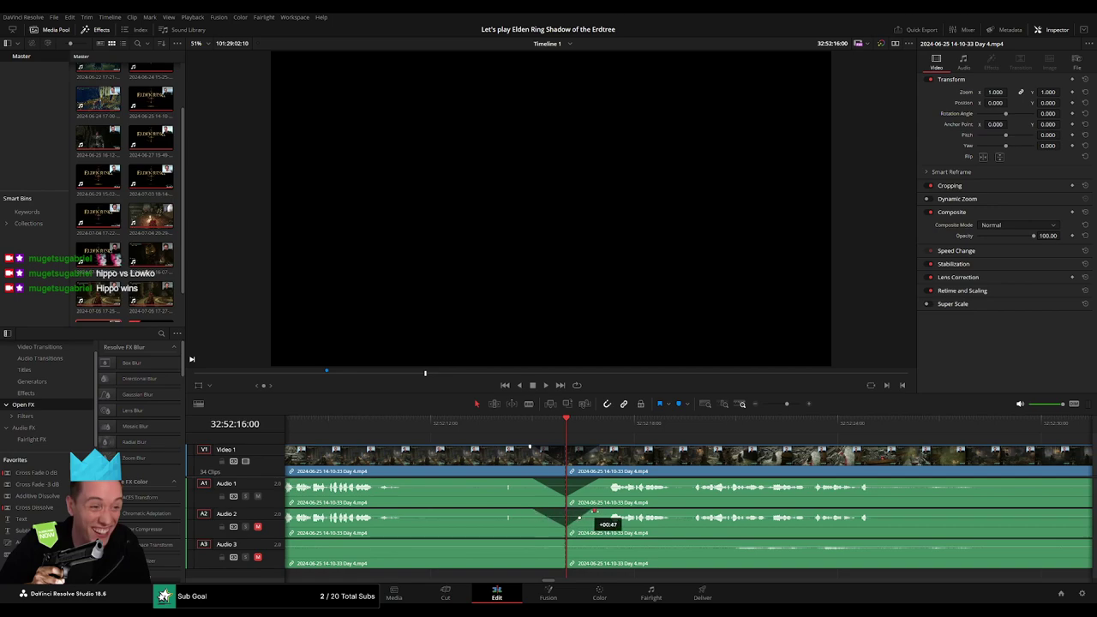
drag(563, 542, 524, 543)
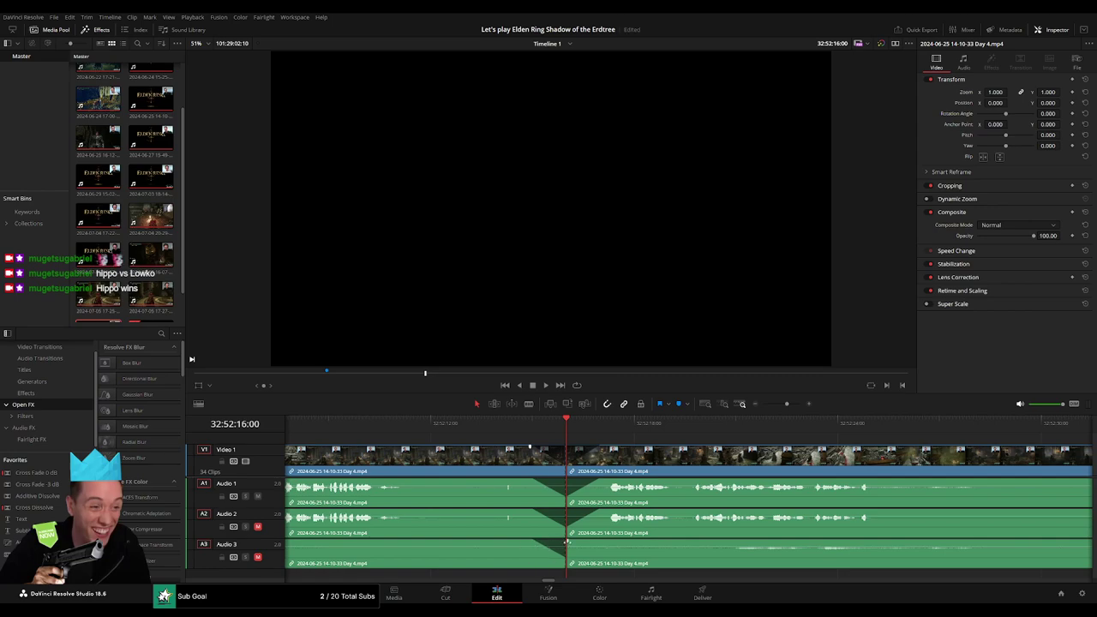
drag(566, 542, 595, 542)
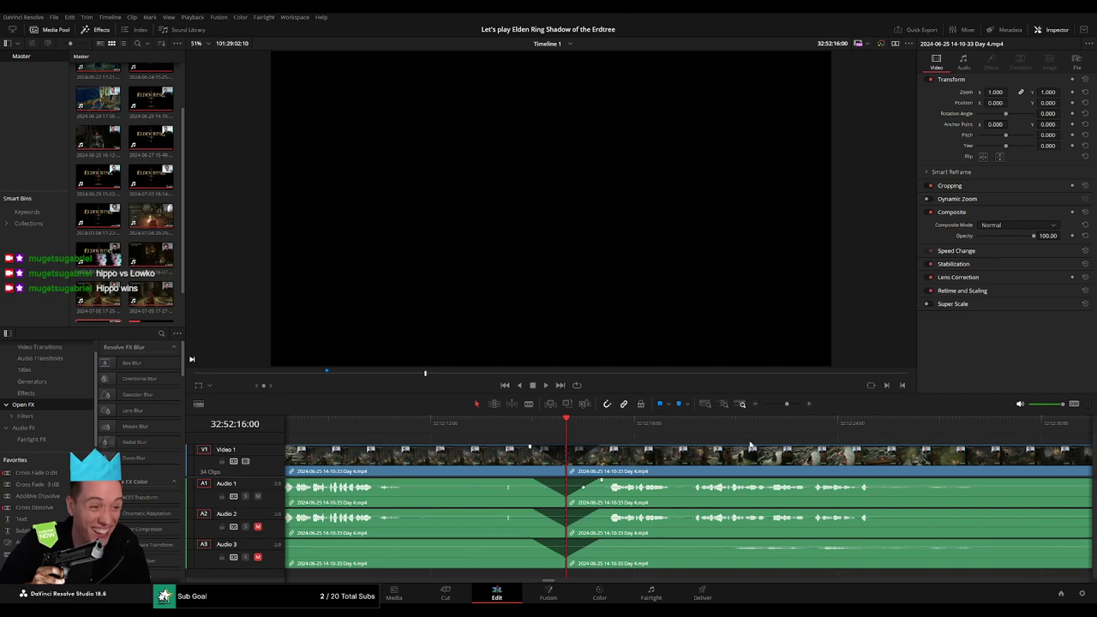
scroll(750, 446, down, 4)
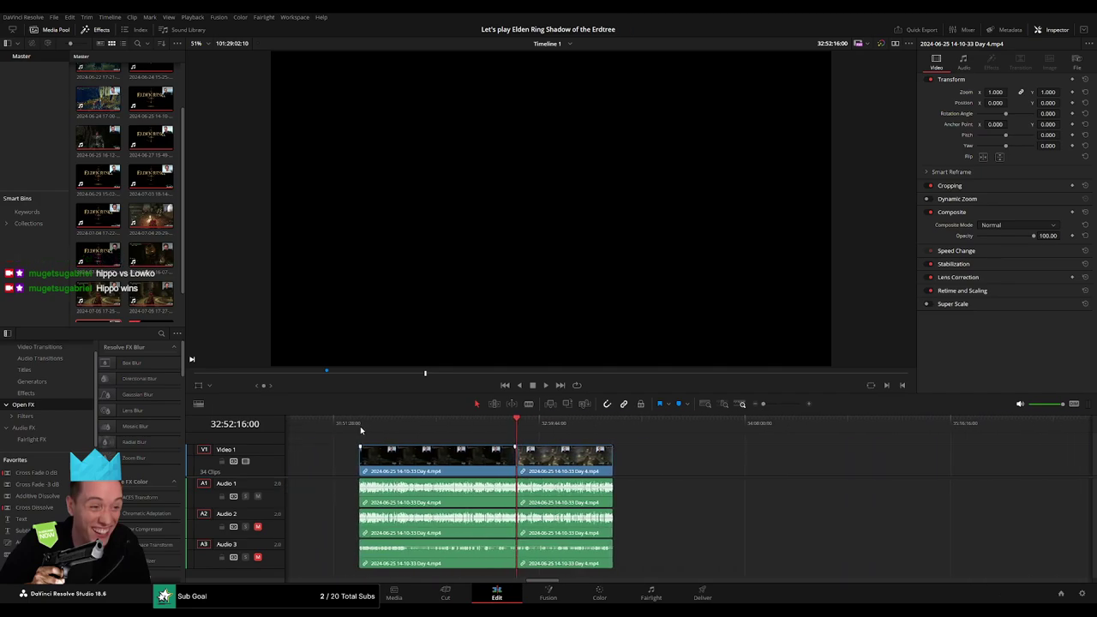
- Move the trimmed Day 4 clip so it starts at 34:00:00:00
click(506, 434)
scroll(514, 445, right, 3)
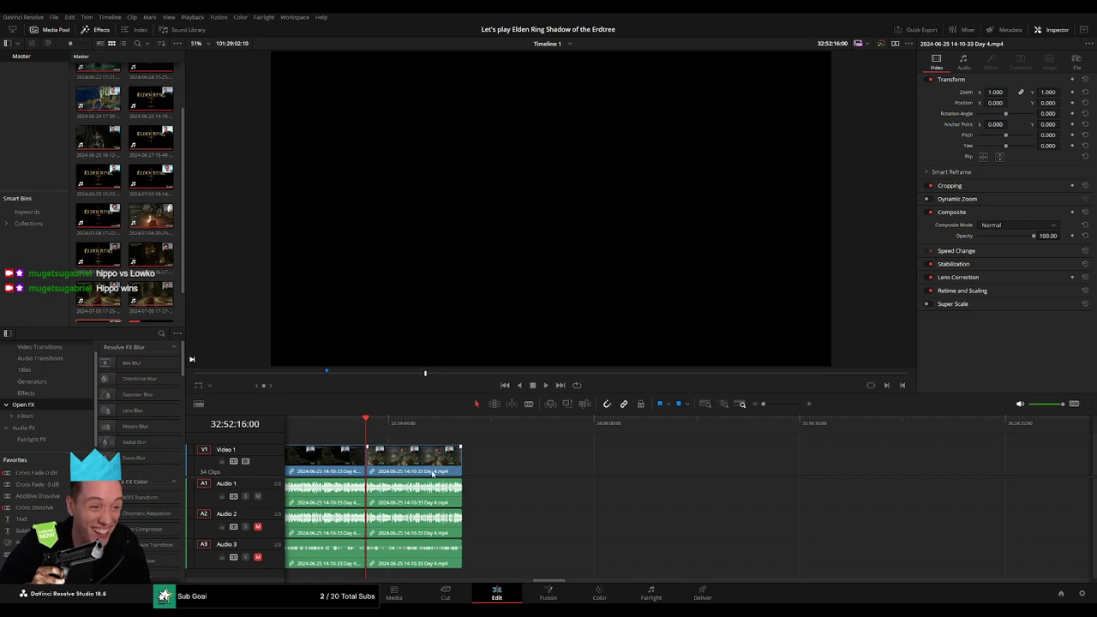
drag(420, 458, 677, 458)
click(490, 472)
drag(377, 428, 569, 457)
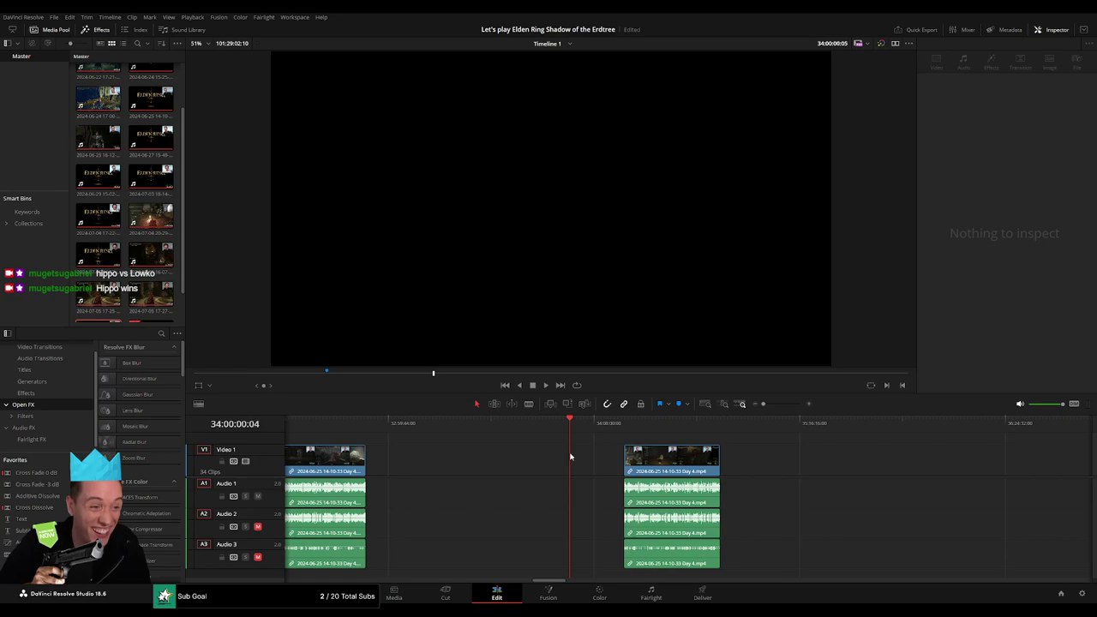
drag(654, 466, 601, 466)
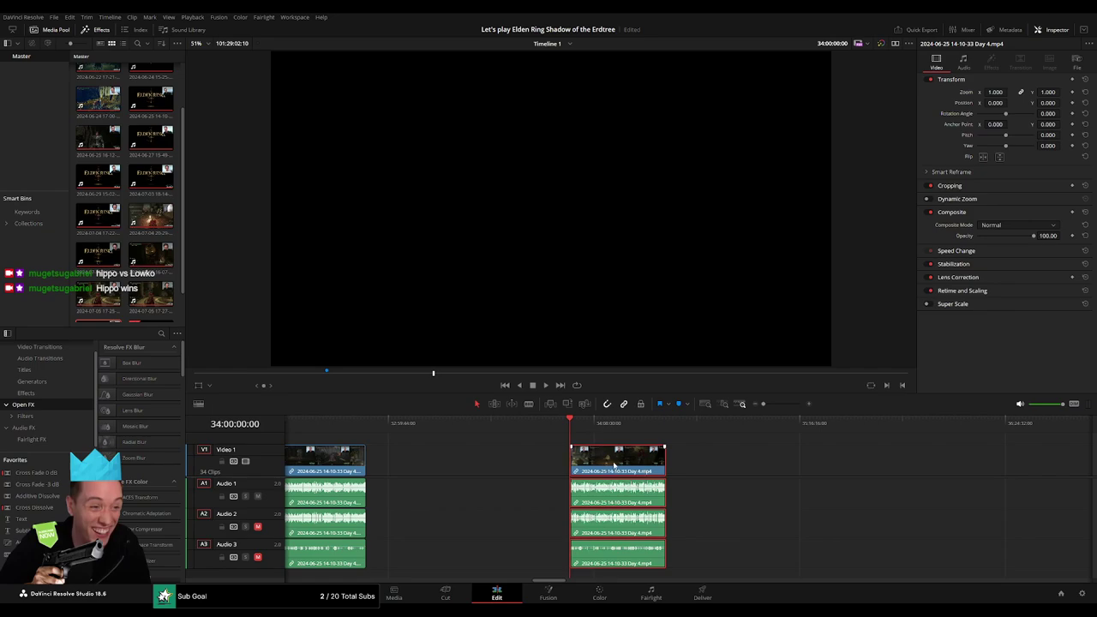
- Slide Day 4 part 2 left against the Day 4 clip and preview the join
scroll(712, 457, right, 5)
scroll(600, 454, right, 5)
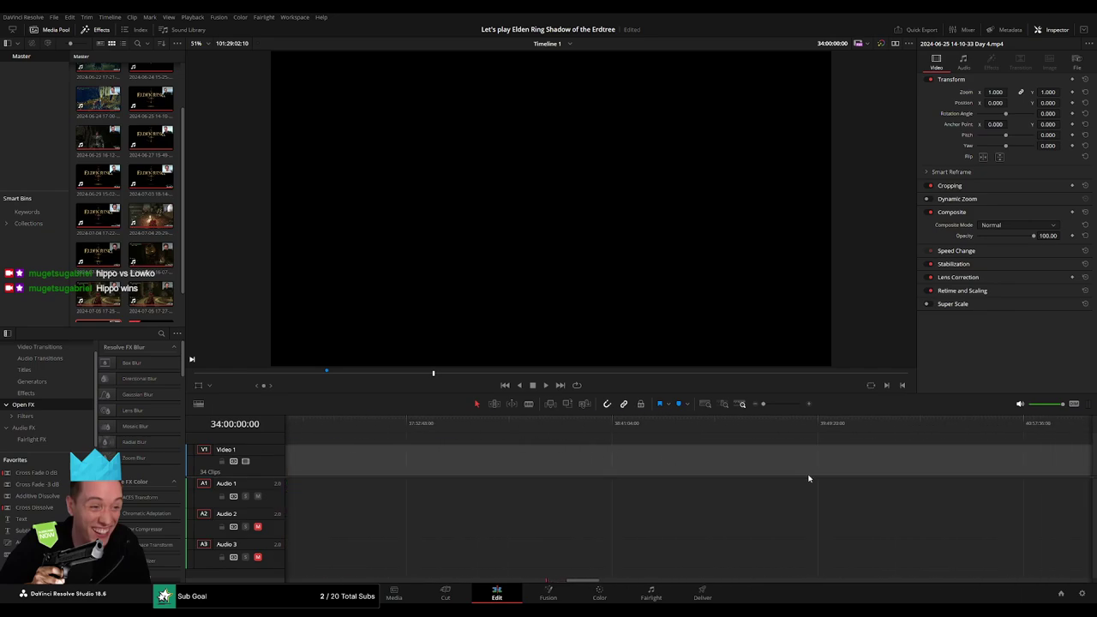
scroll(808, 478, right, 5)
drag(885, 473, 643, 461)
scroll(396, 468, left, 8)
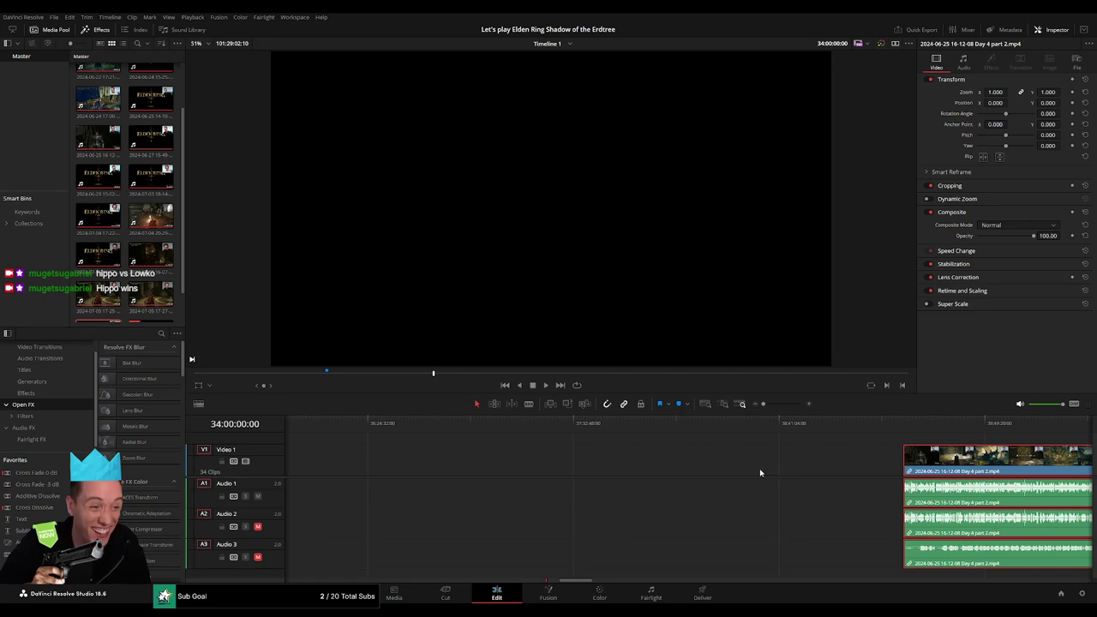
scroll(908, 465, left, 4)
drag(909, 465, 460, 447)
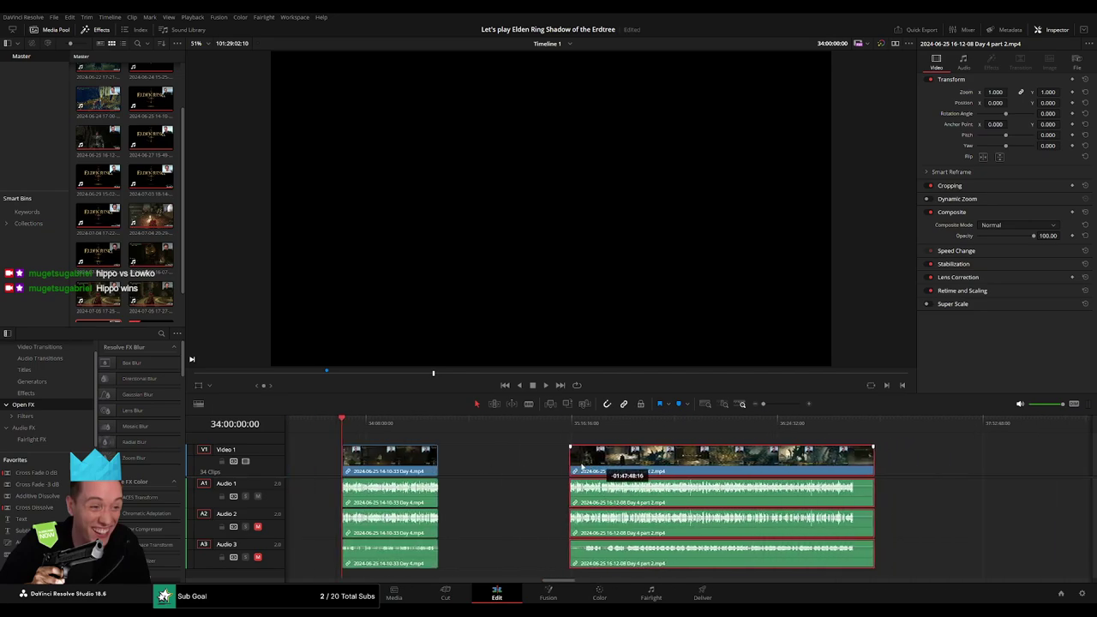
drag(344, 426, 438, 437)
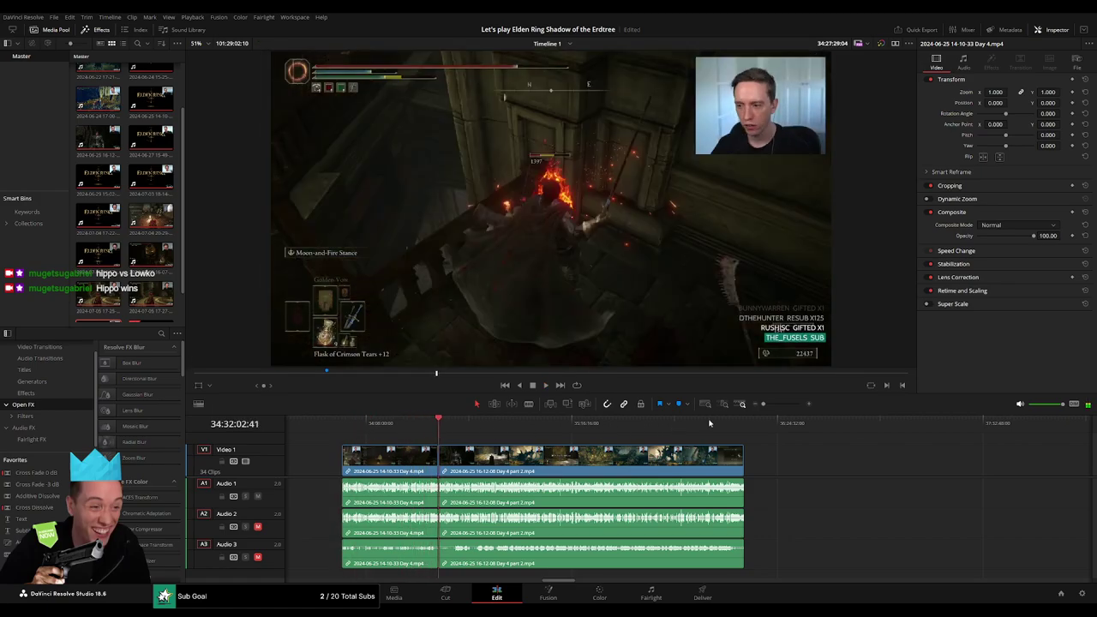
- Add the default cross dissolve at the Day 4 / Day 4 part 2 join near 34:32 and play it back
click(785, 404)
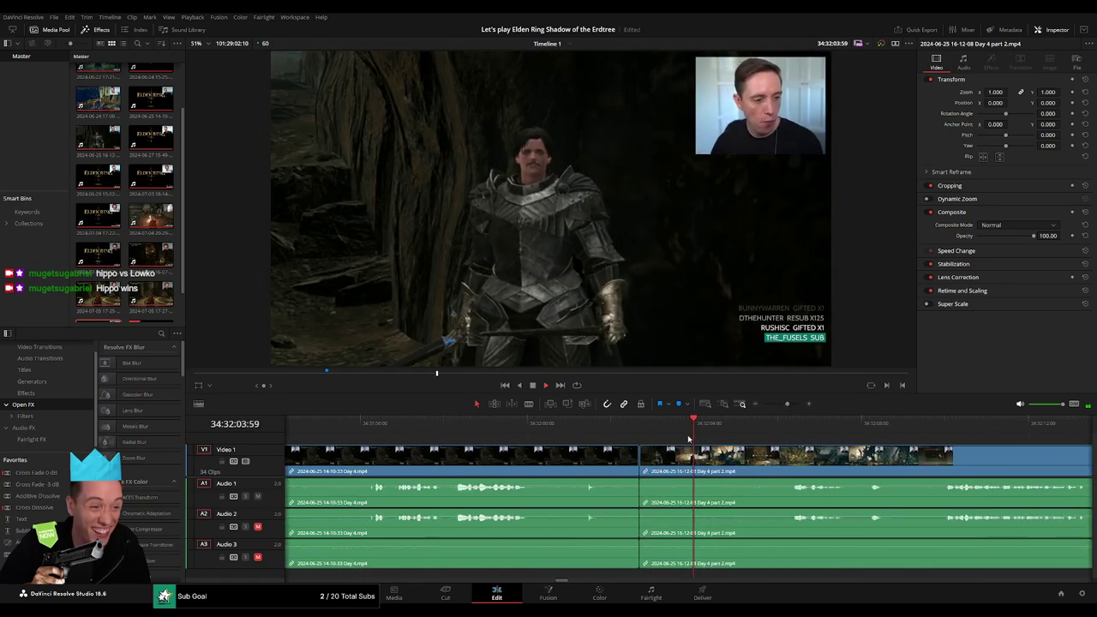
click(474, 424)
key(space)
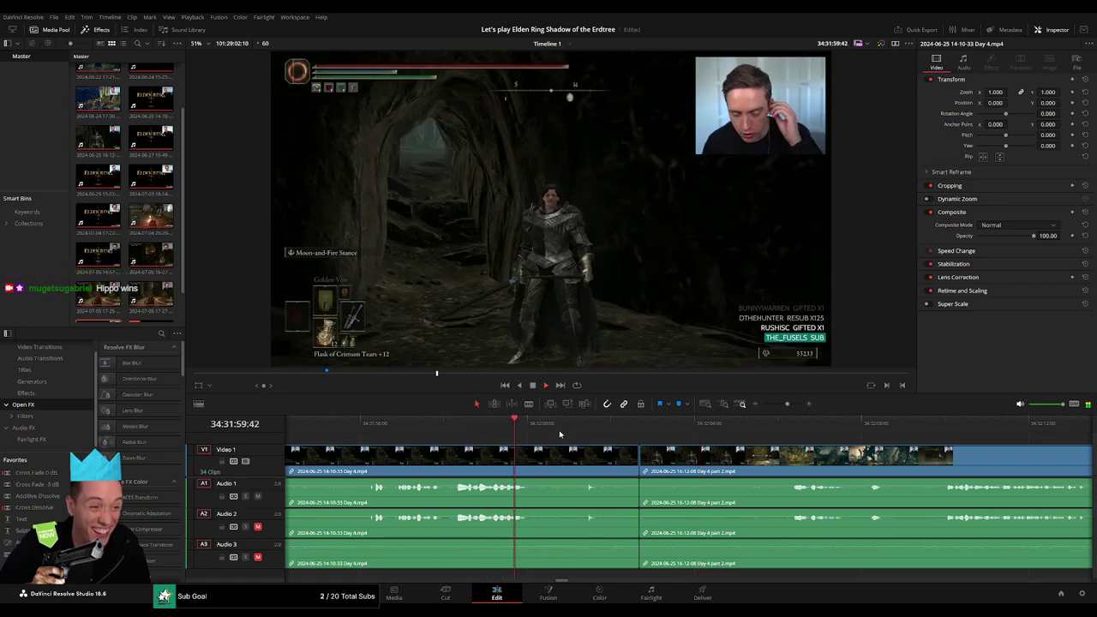
click(641, 485)
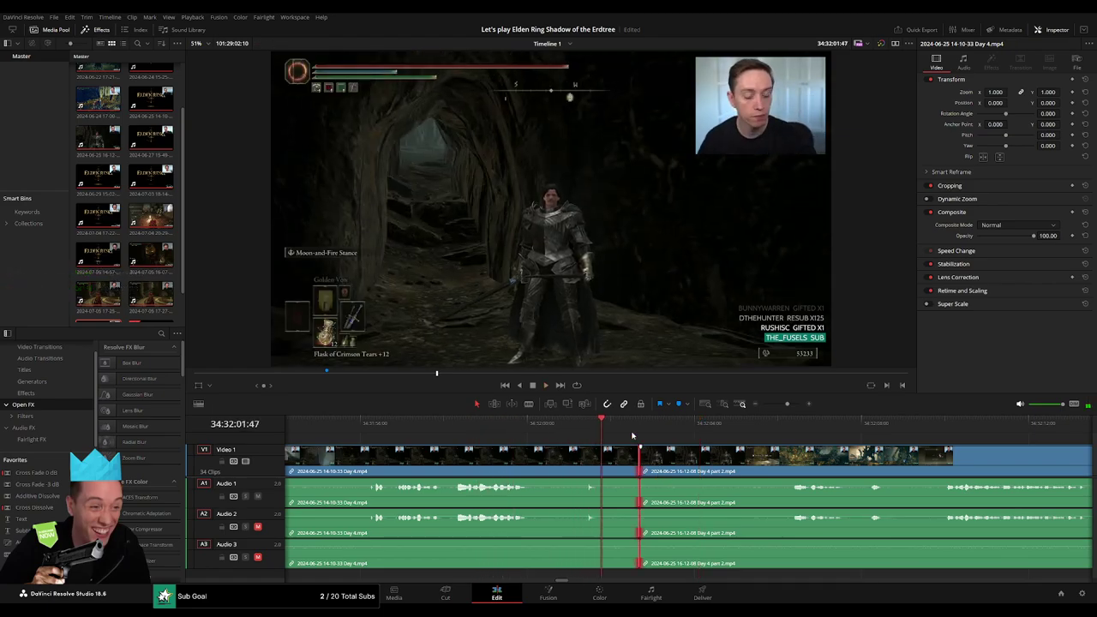
key(ctrl+t)
key(space)
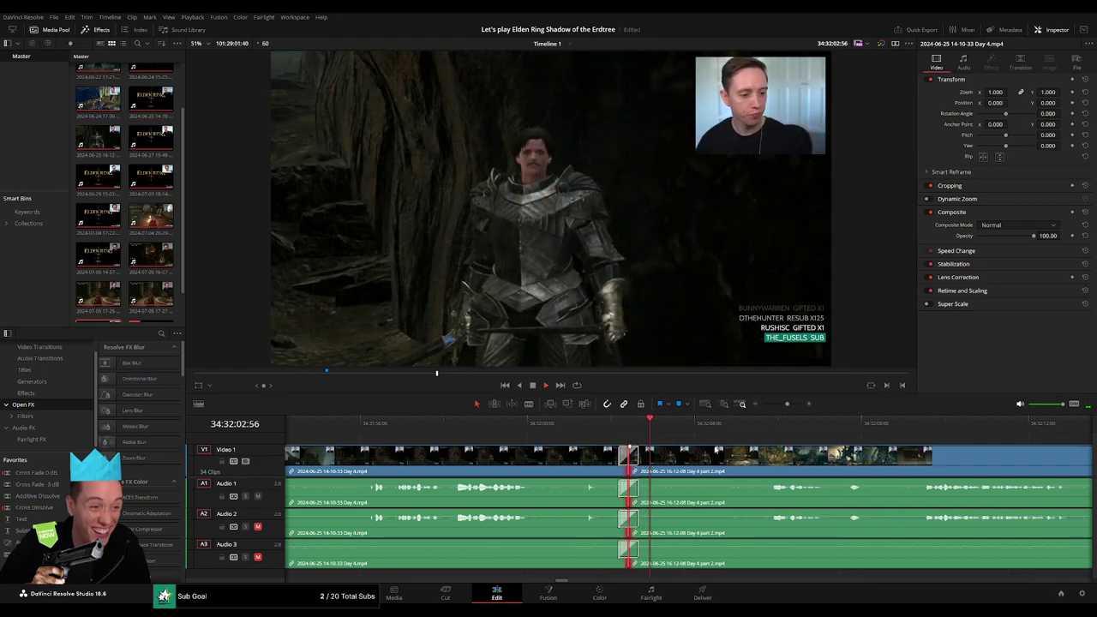
click(668, 442)
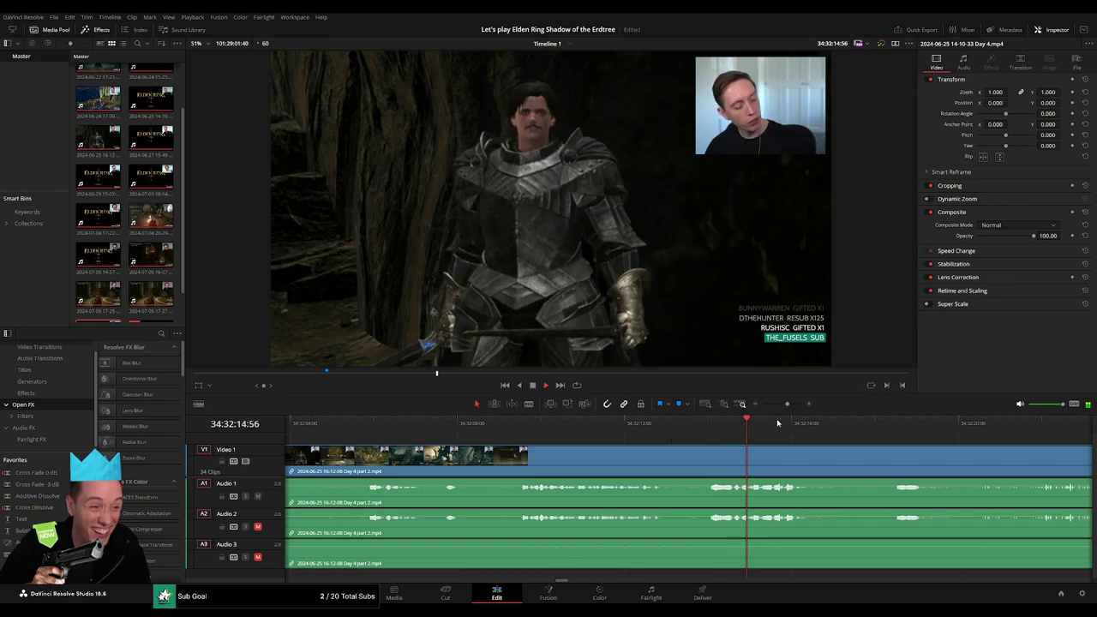
drag(787, 403, 762, 405)
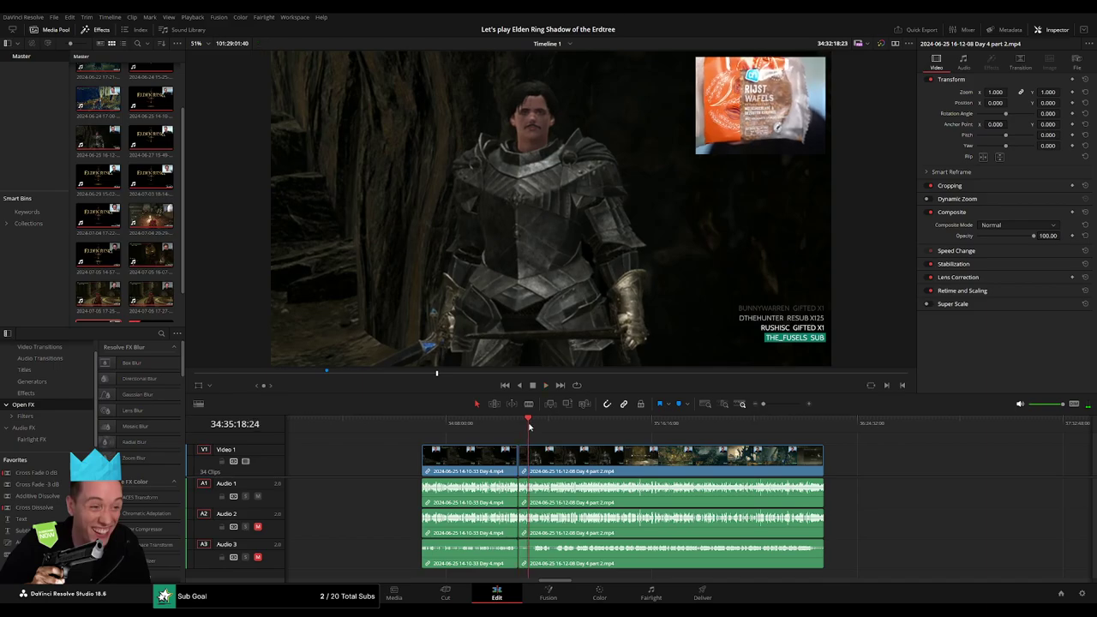
- Find 34:52:08:00, where the fire attack starts, and blade all tracks of Day 4 part 2 there
drag(560, 429, 579, 432)
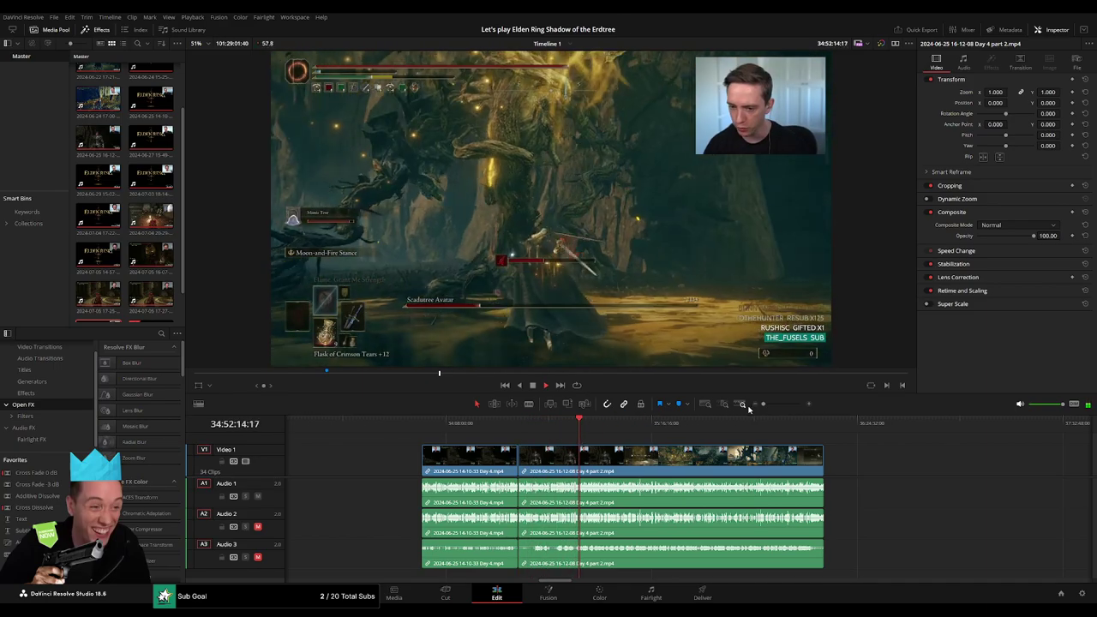
key(ctrl+equal)
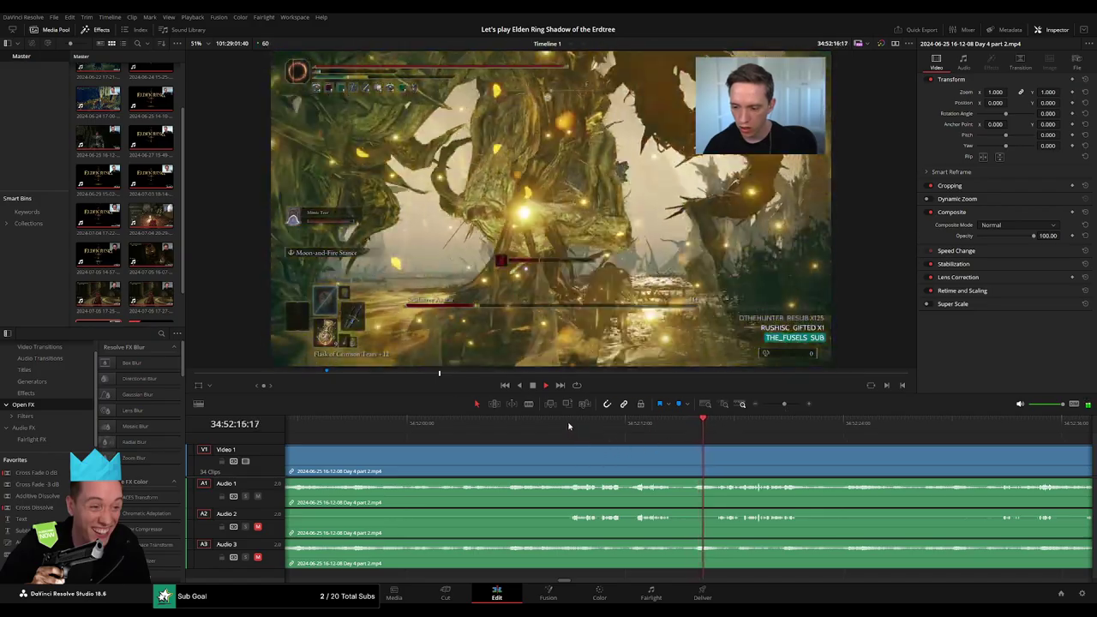
click(561, 422)
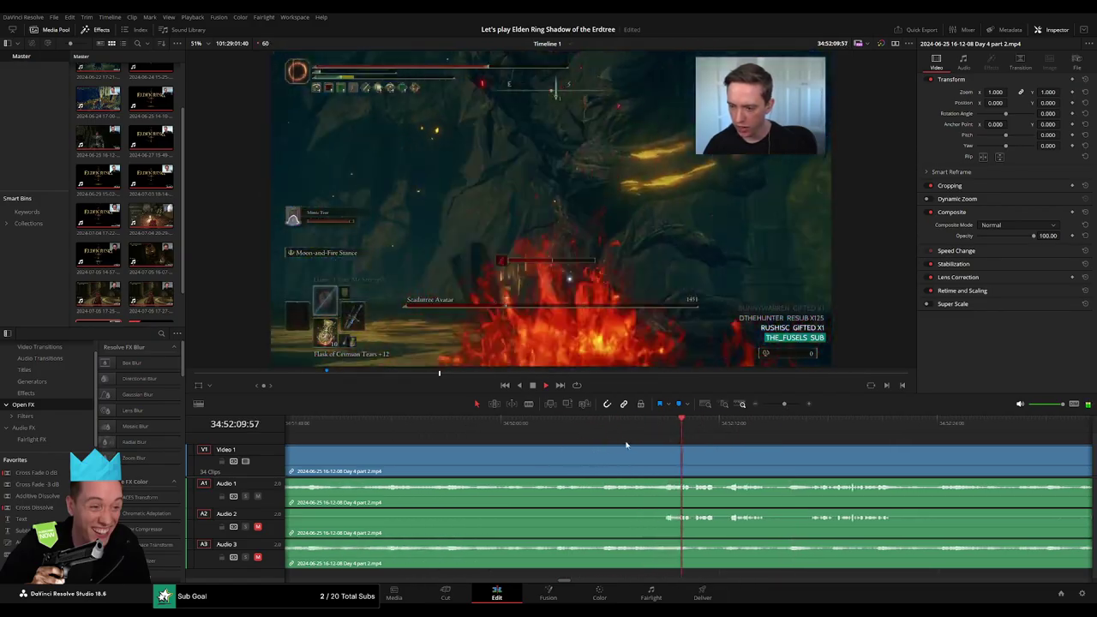
click(553, 422)
click(656, 422)
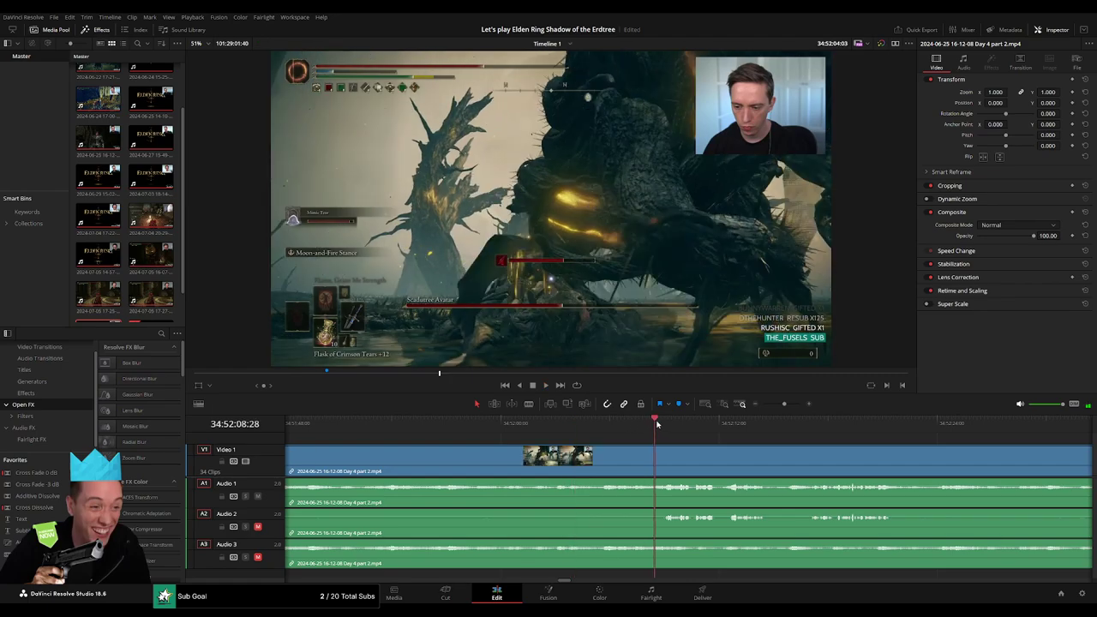
drag(665, 422, 648, 423)
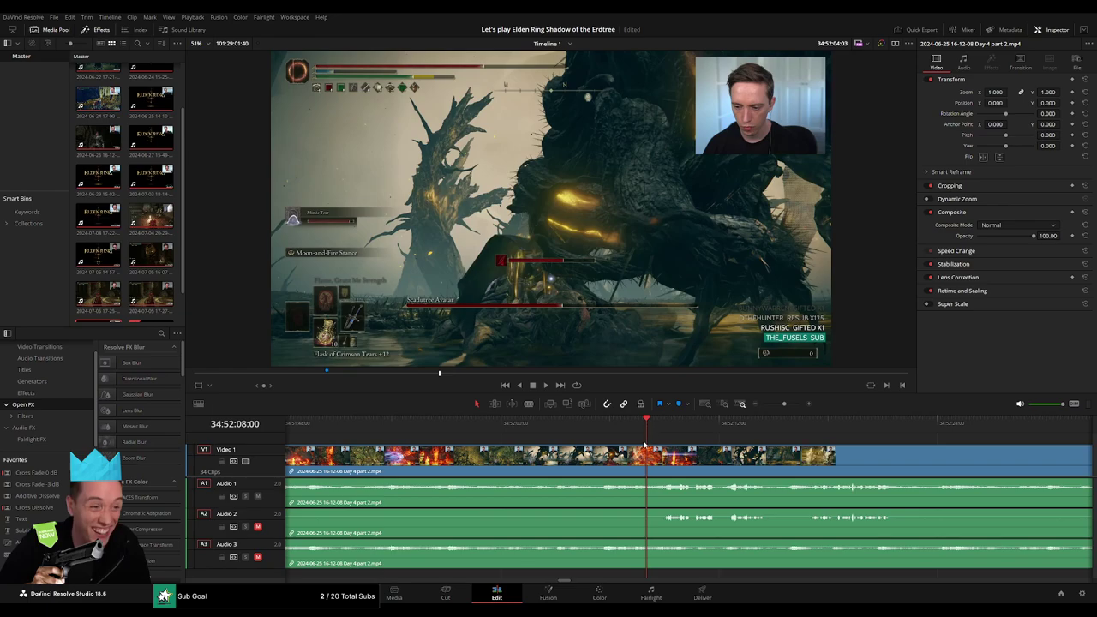
key(ctrl+b)
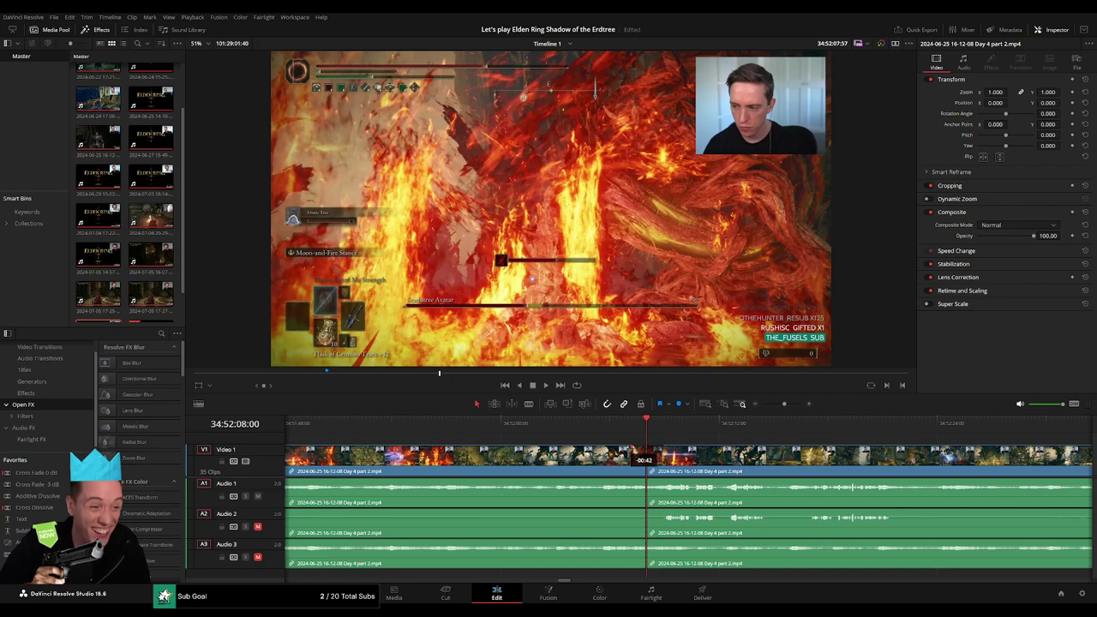
key(Left)
key(Left)
key(Left)
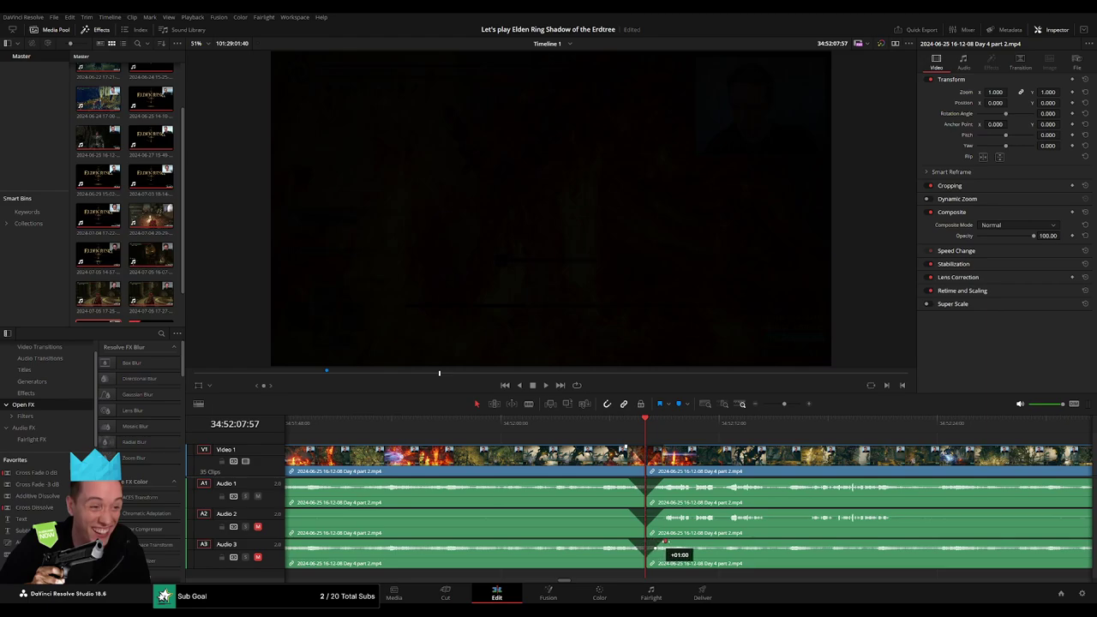
- Select the boss-fight clip and push it later along the timeline
scroll(712, 433, down, 5)
scroll(614, 444, up, 2)
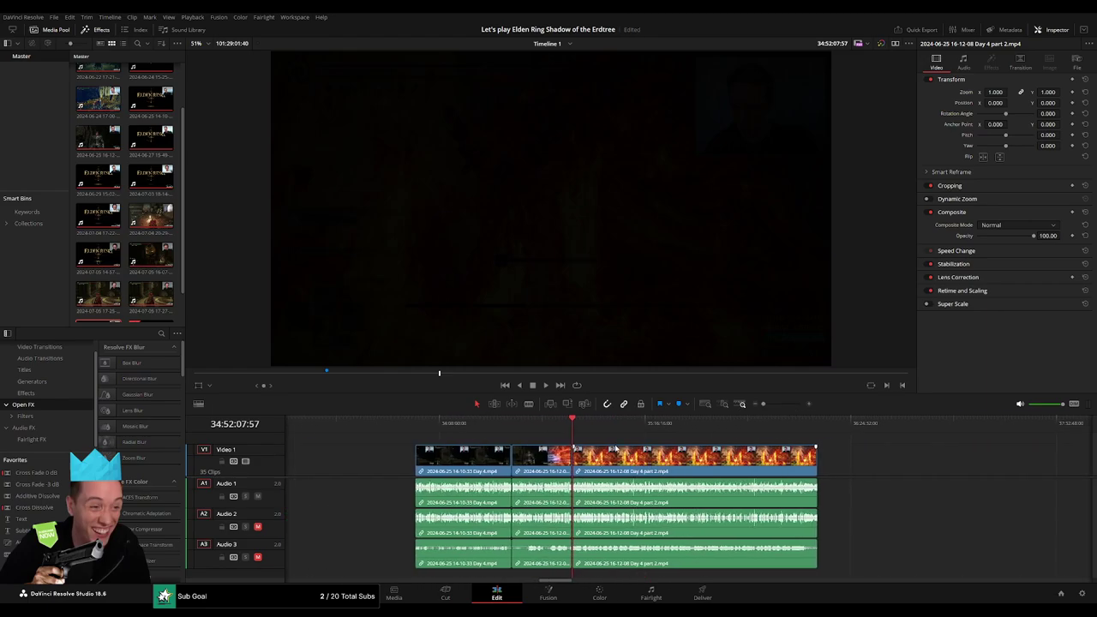
click(419, 428)
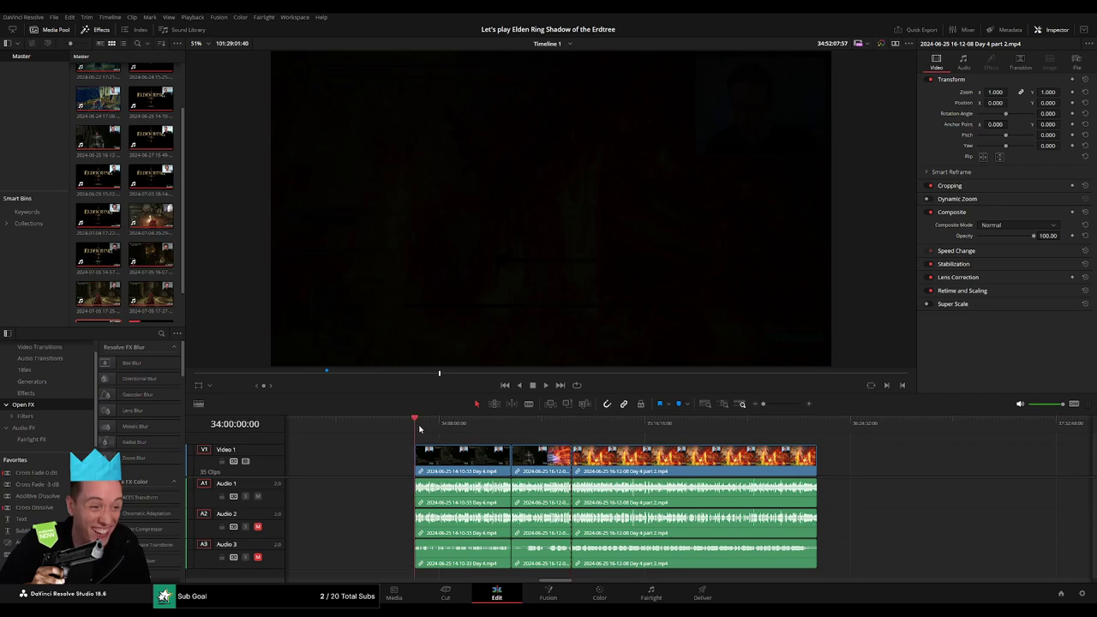
click(570, 426)
scroll(514, 446, right, 5)
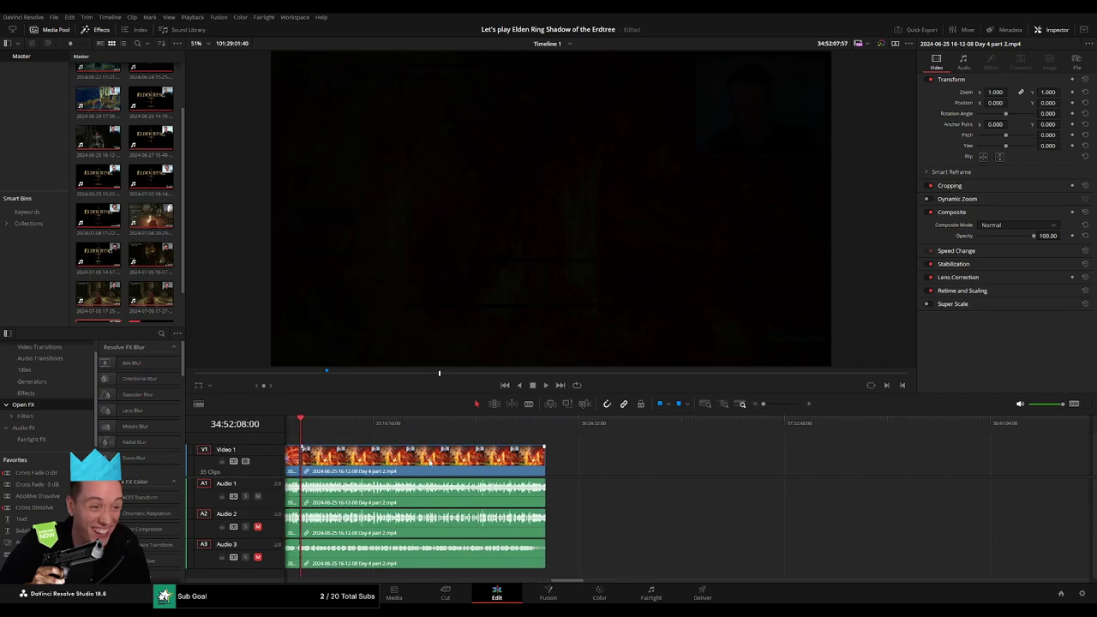
key(ctrl+z)
key(Home)
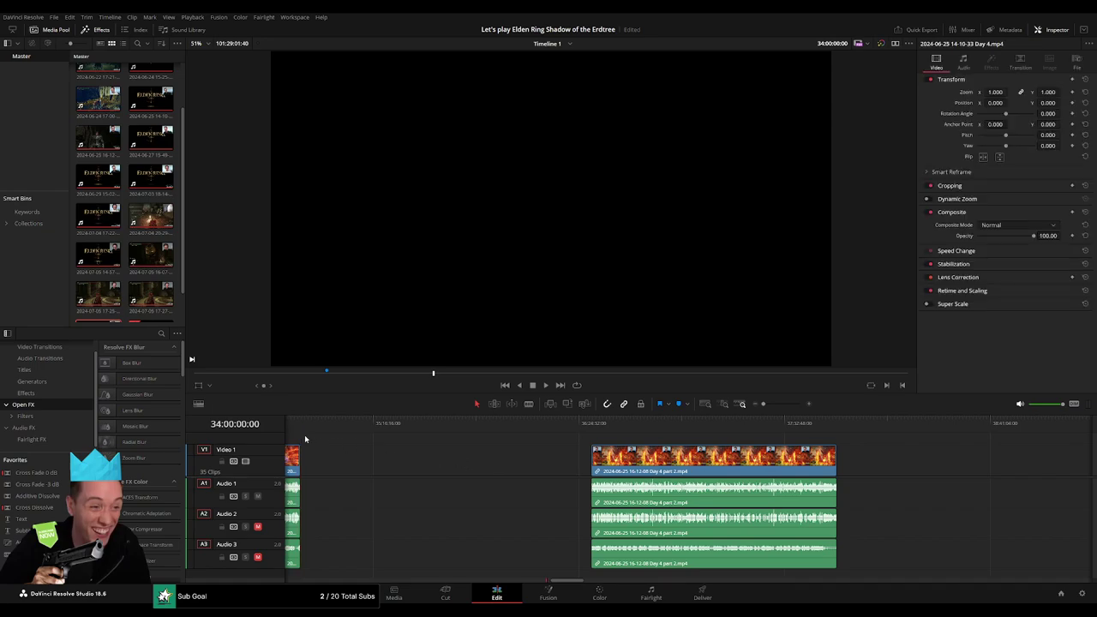
click(308, 429)
- Set the playhead exactly at 36:00:00:00, snap the boss-fight clip there, and play it
drag(310, 426, 505, 452)
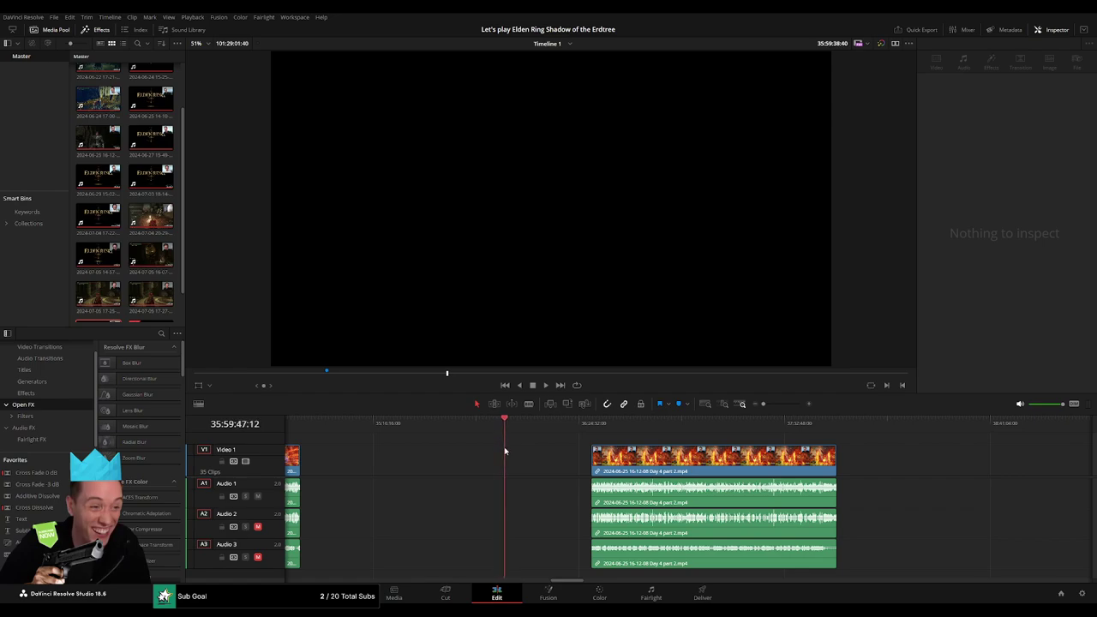
drag(763, 403, 778, 404)
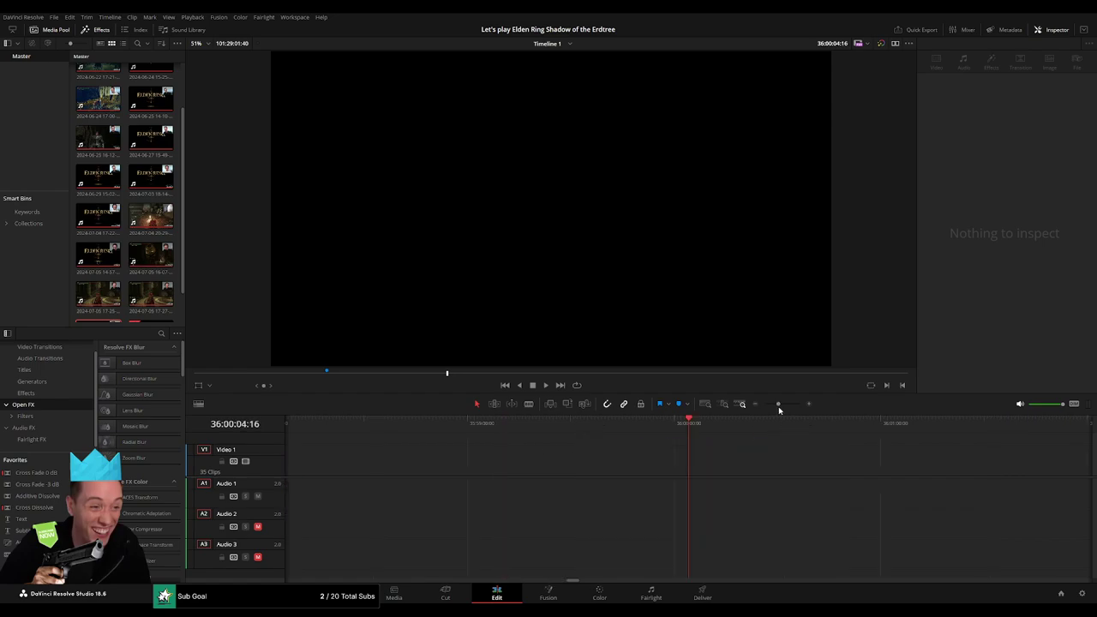
drag(677, 427, 674, 427)
drag(778, 404, 763, 403)
drag(819, 450, 732, 450)
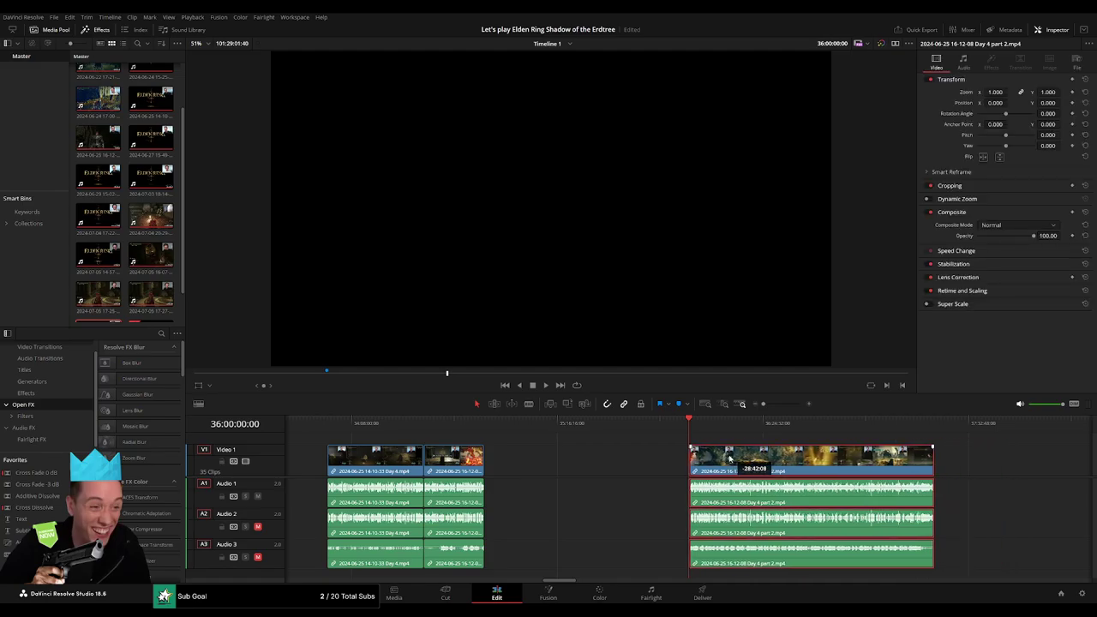
key(space)
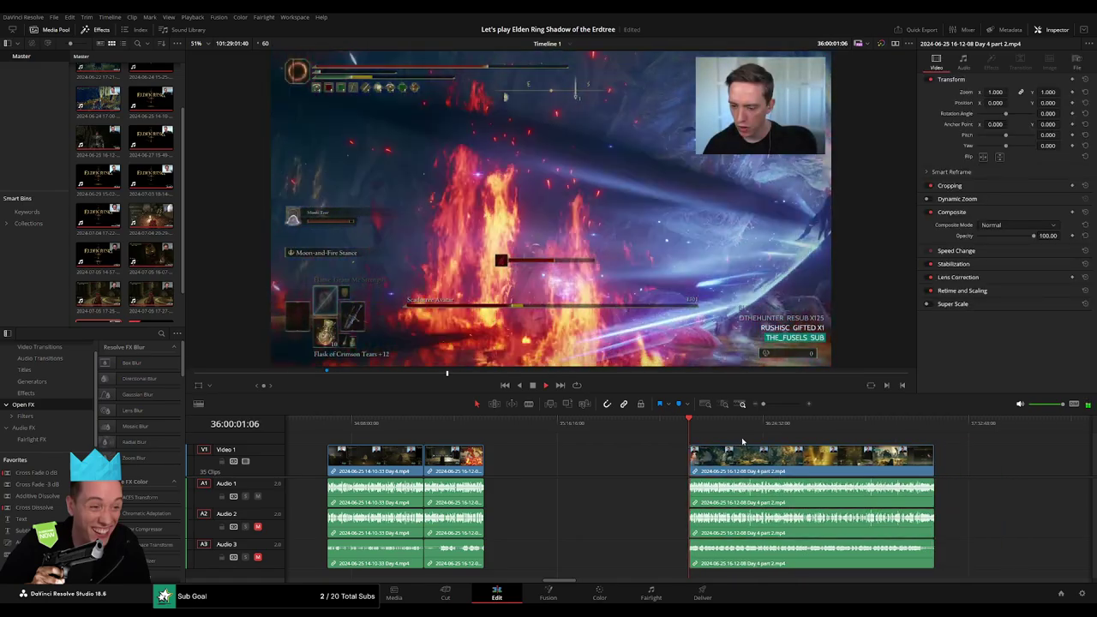
- Split the boss-fight clip on all tracks at 36:52:00:00
scroll(741, 437, right, 3)
drag(511, 437, 645, 446)
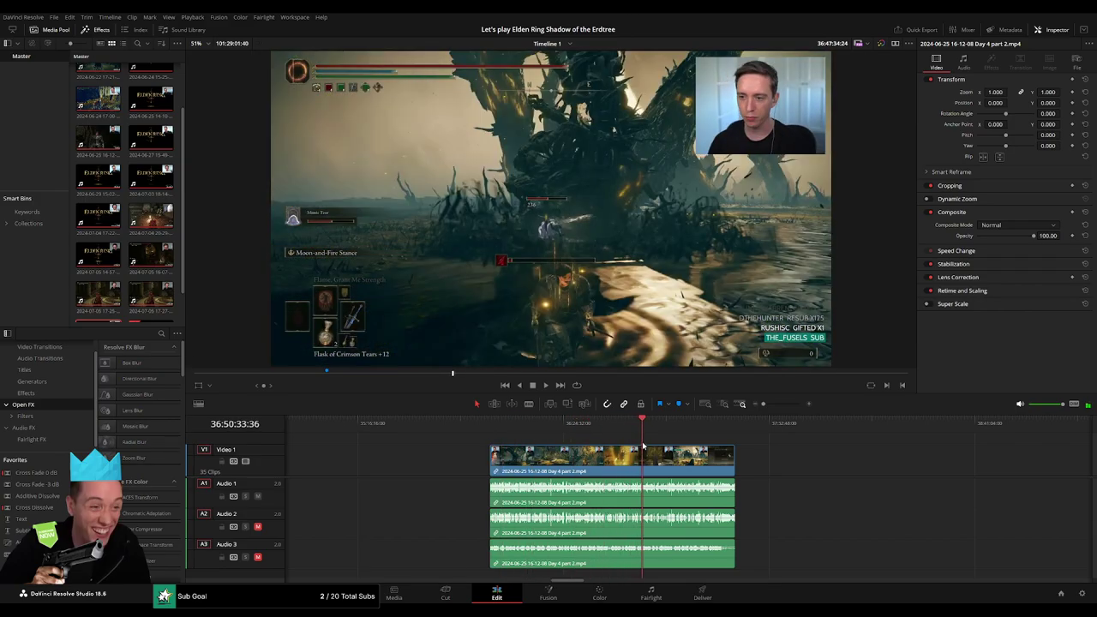
key(space)
drag(763, 403, 781, 405)
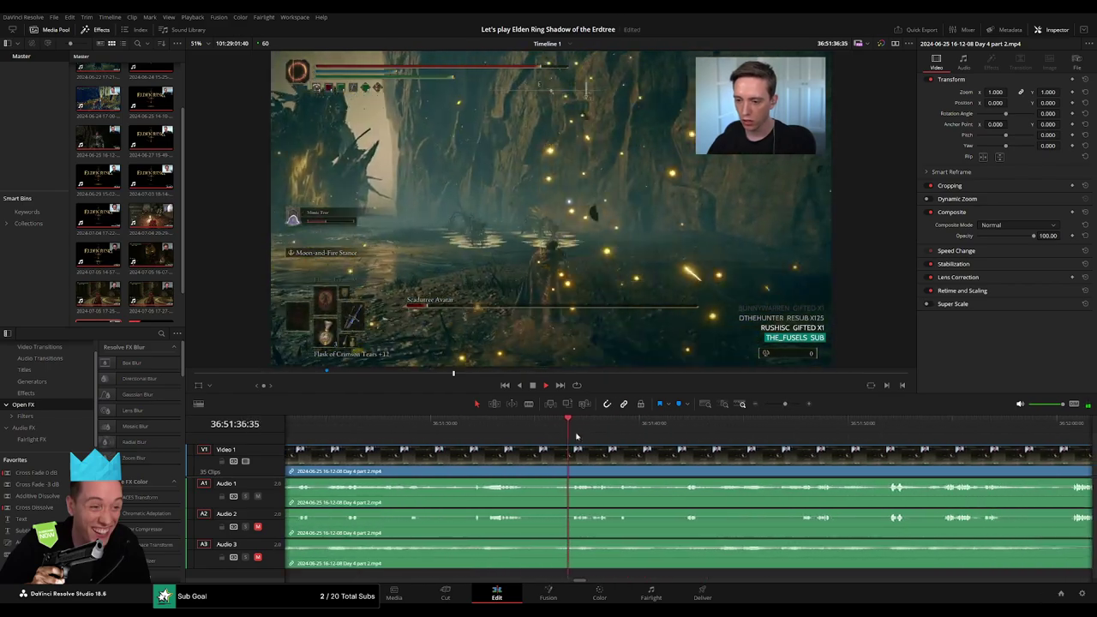
click(673, 423)
click(677, 423)
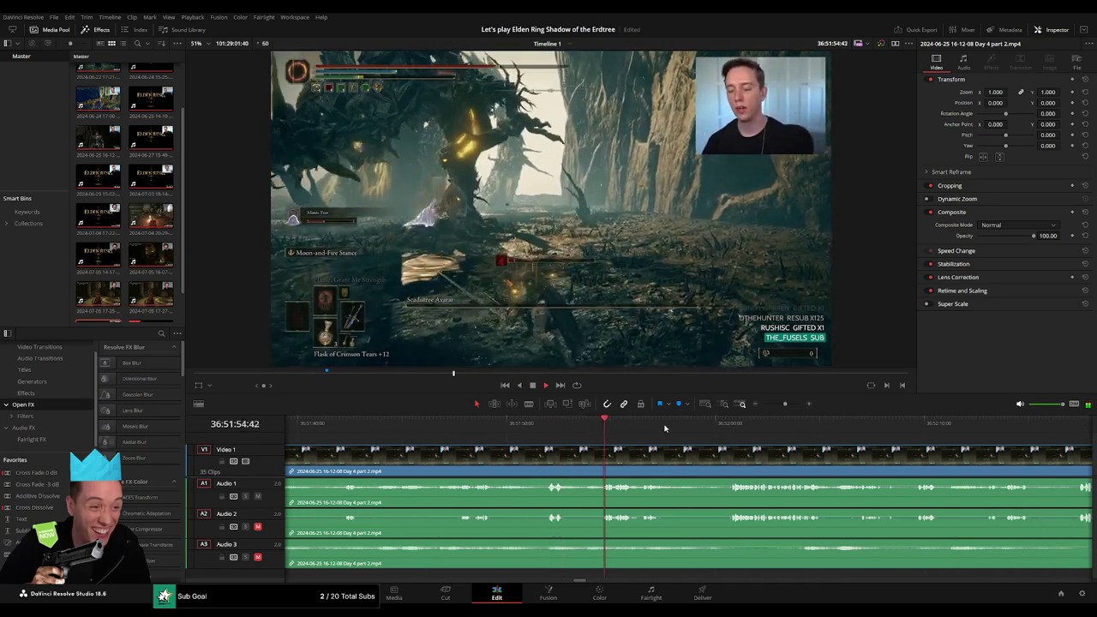
click(725, 423)
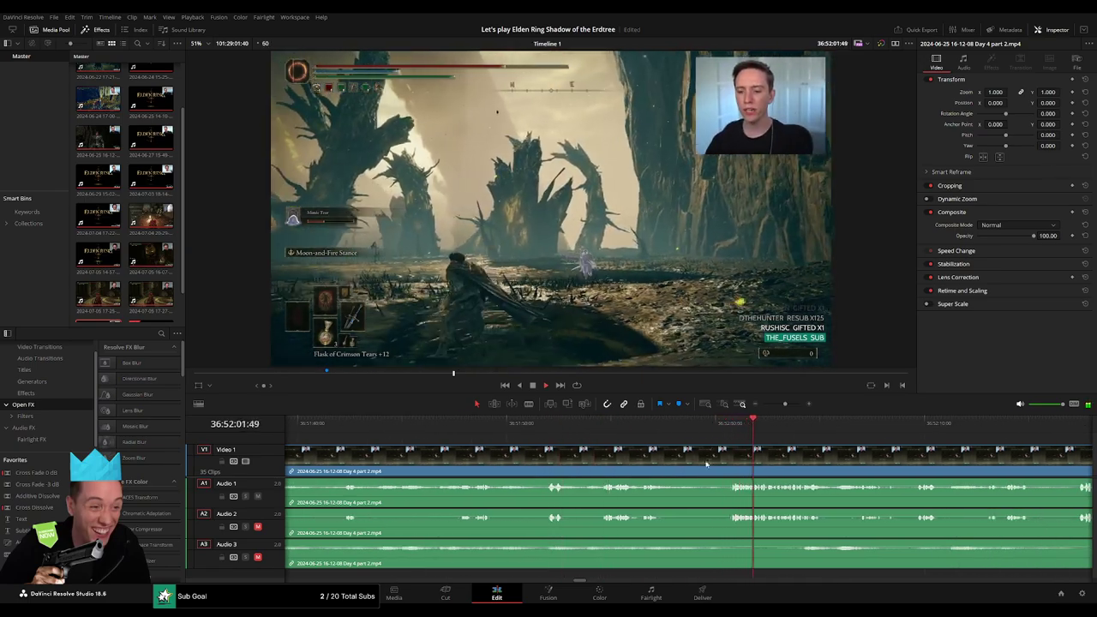
click(721, 442)
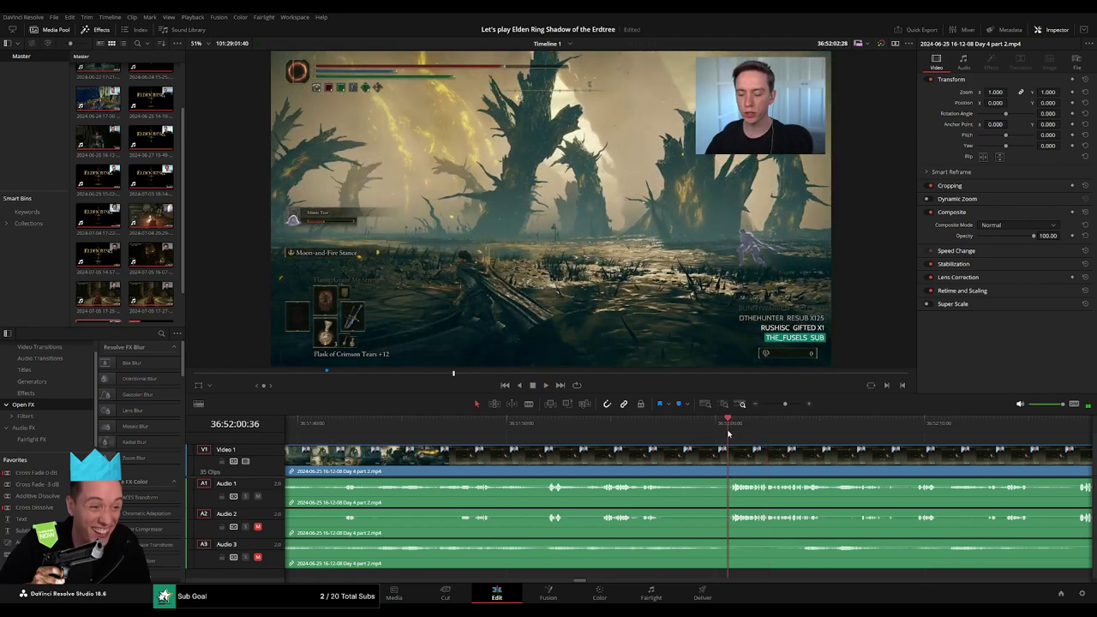
drag(723, 436, 716, 435)
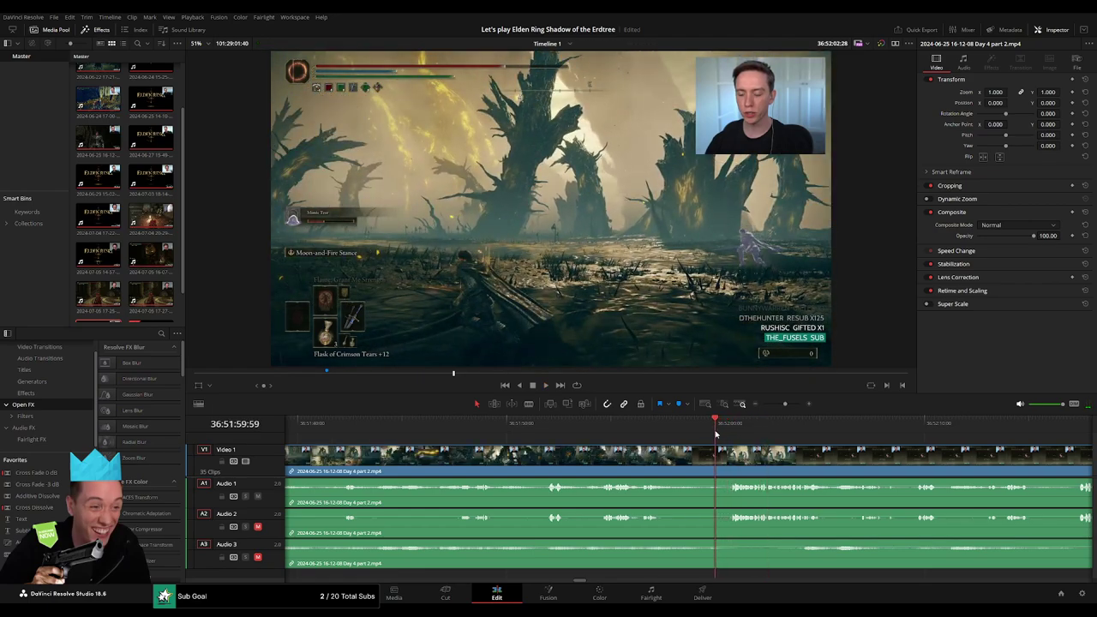
key(ctrl+b)
key(Right)
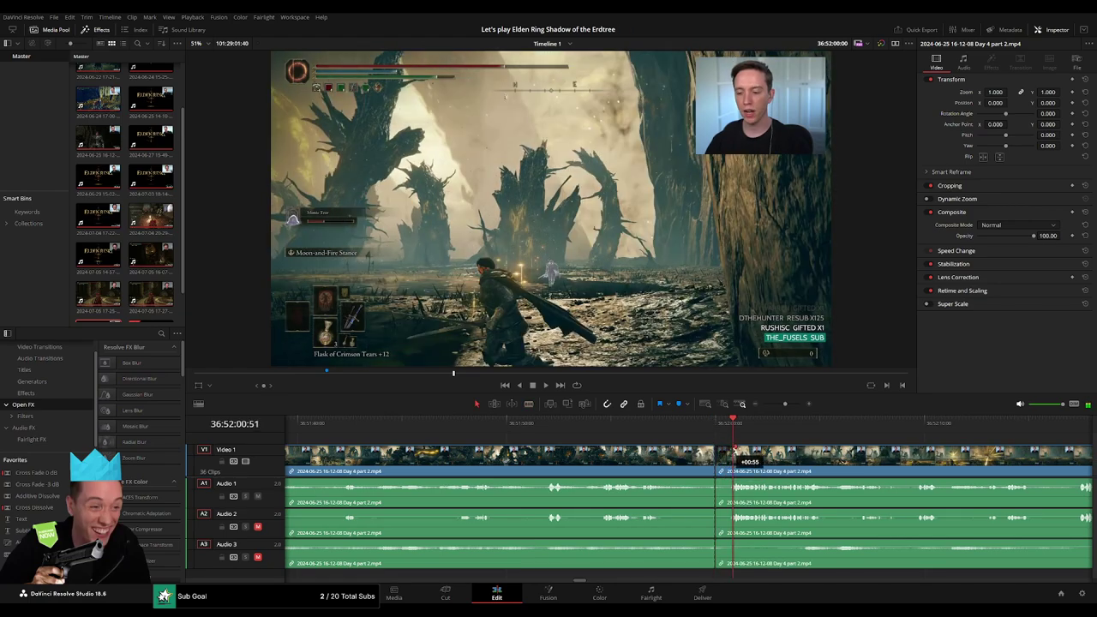
- Trim the later clip's start and add a one-second video fade-out before the cut
drag(733, 448, 735, 448)
click(791, 403)
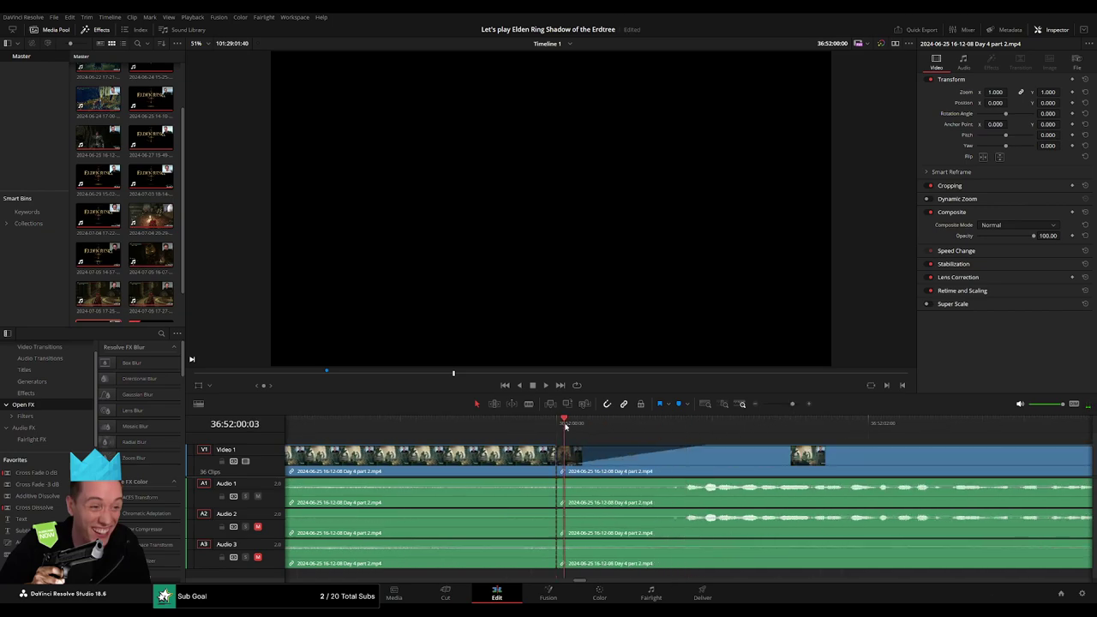
drag(710, 446, 713, 447)
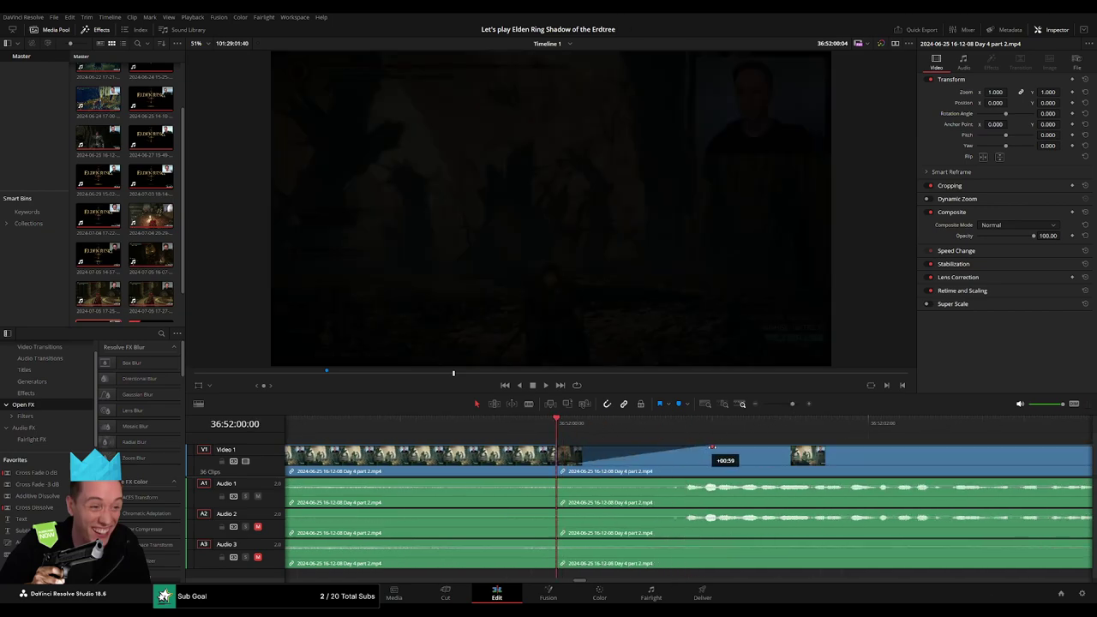
drag(554, 447, 398, 448)
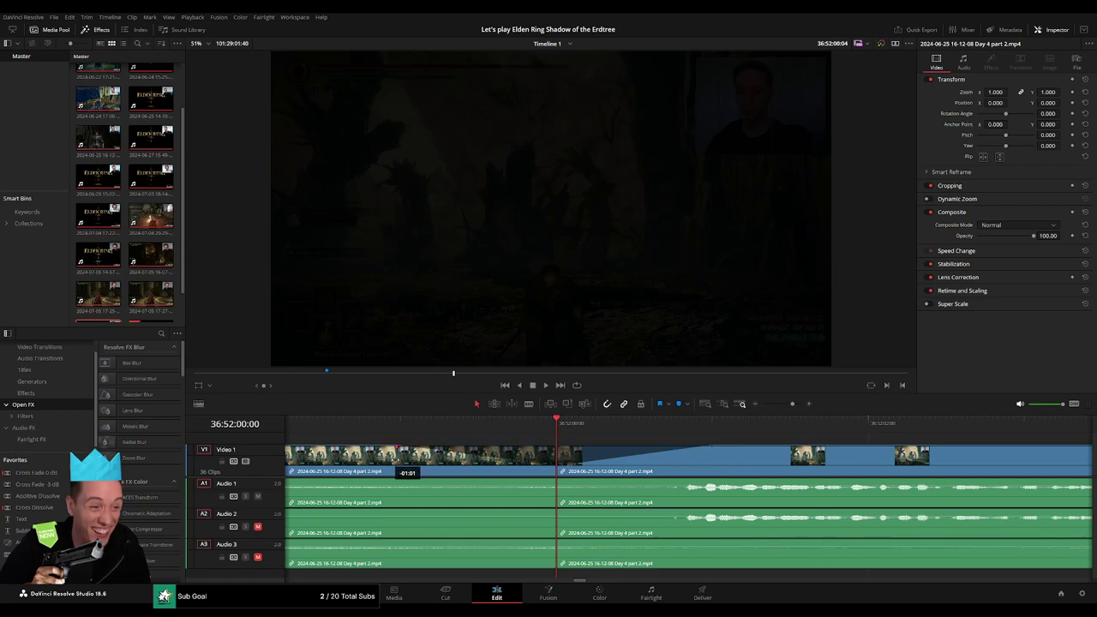
key(Right)
key(Right)
key(Right)
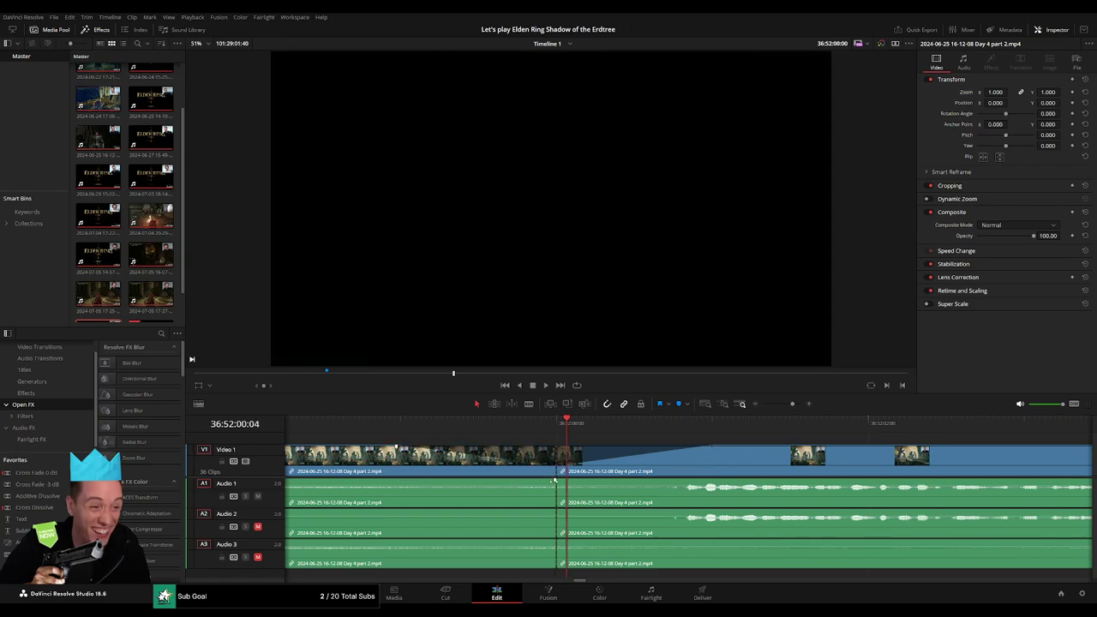
- Fade Audio 1, 2 and 3 out before the cut and back in after it
drag(555, 482, 398, 487)
key(Left)
key(Left)
key(Left)
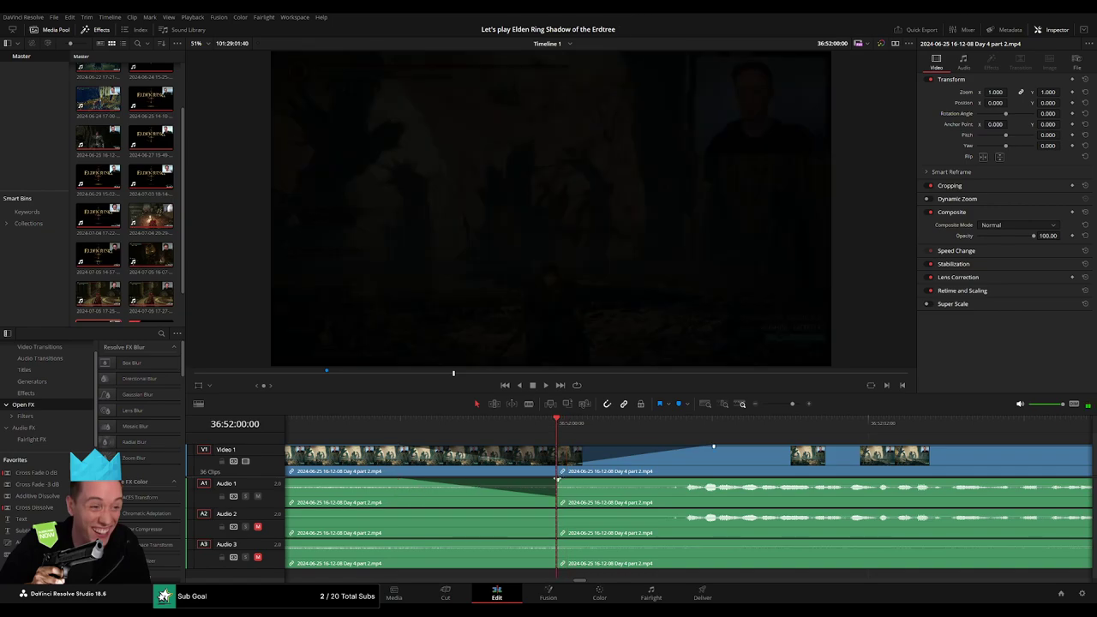
drag(557, 482, 698, 482)
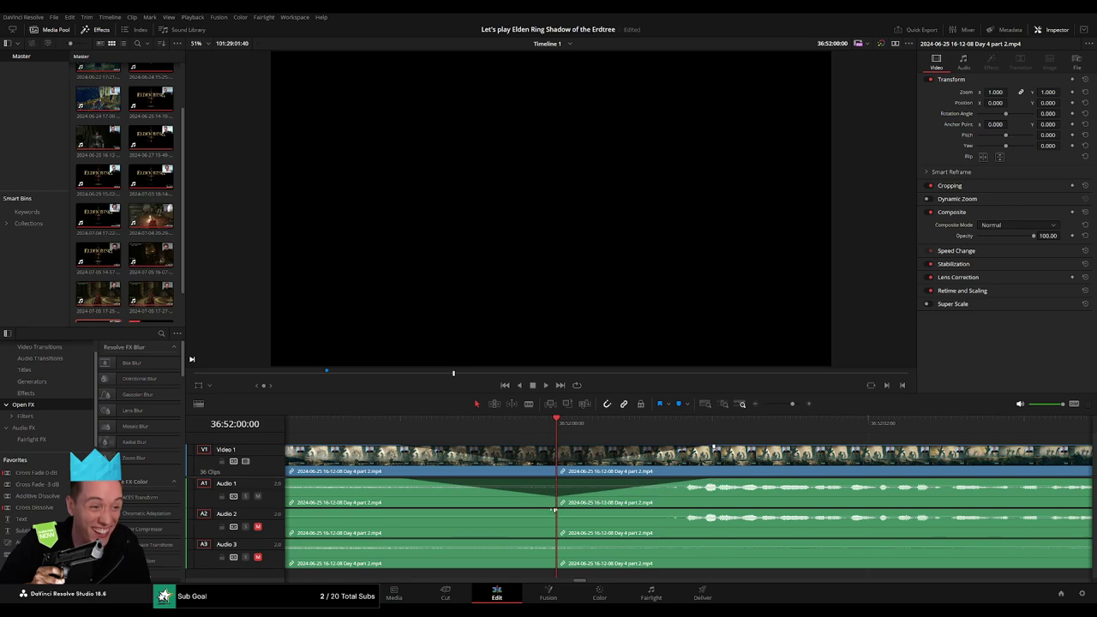
drag(554, 510, 413, 512)
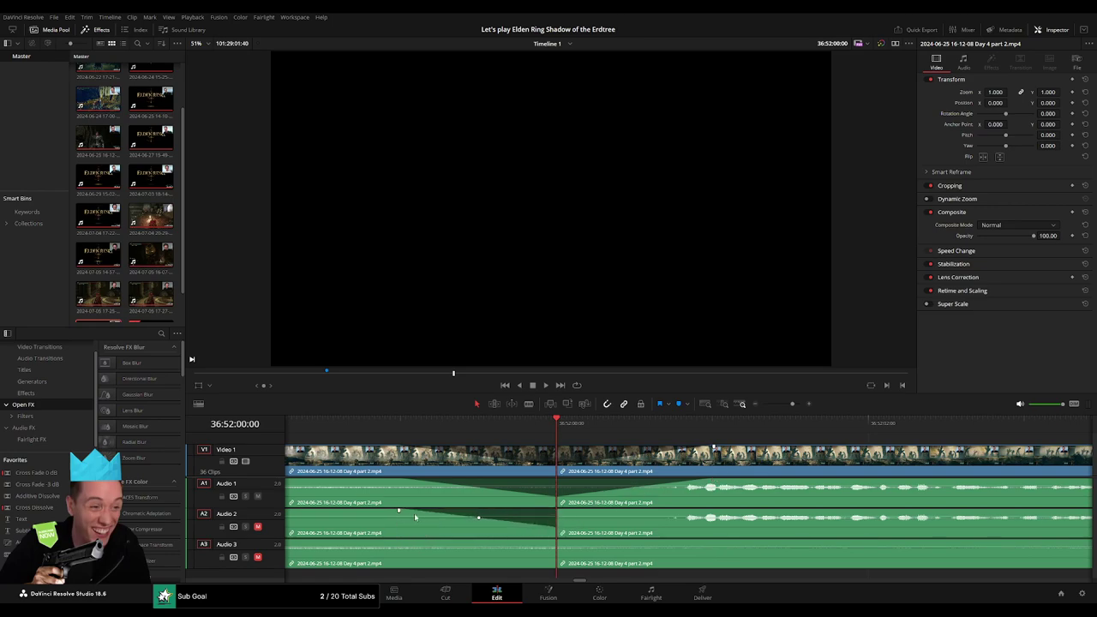
drag(558, 514, 704, 512)
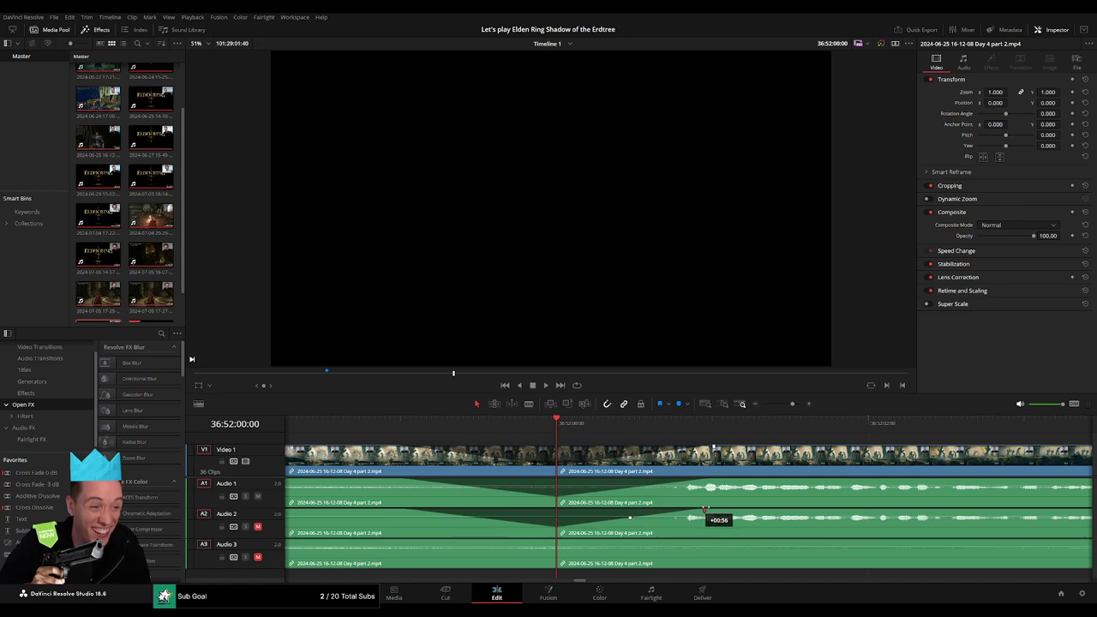
drag(555, 540, 398, 543)
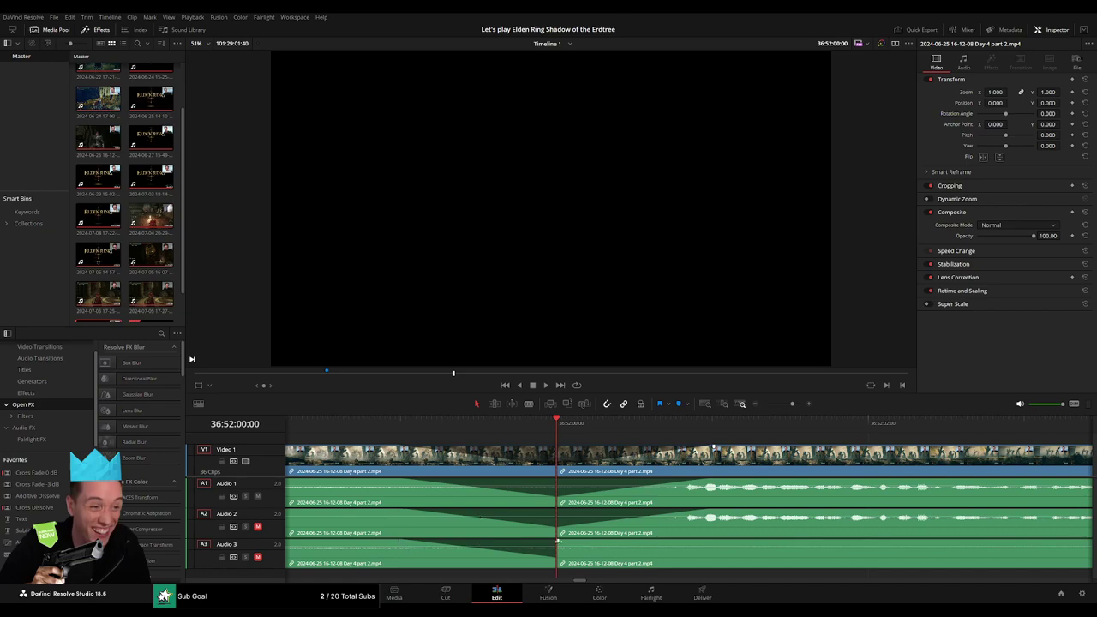
drag(558, 542, 692, 542)
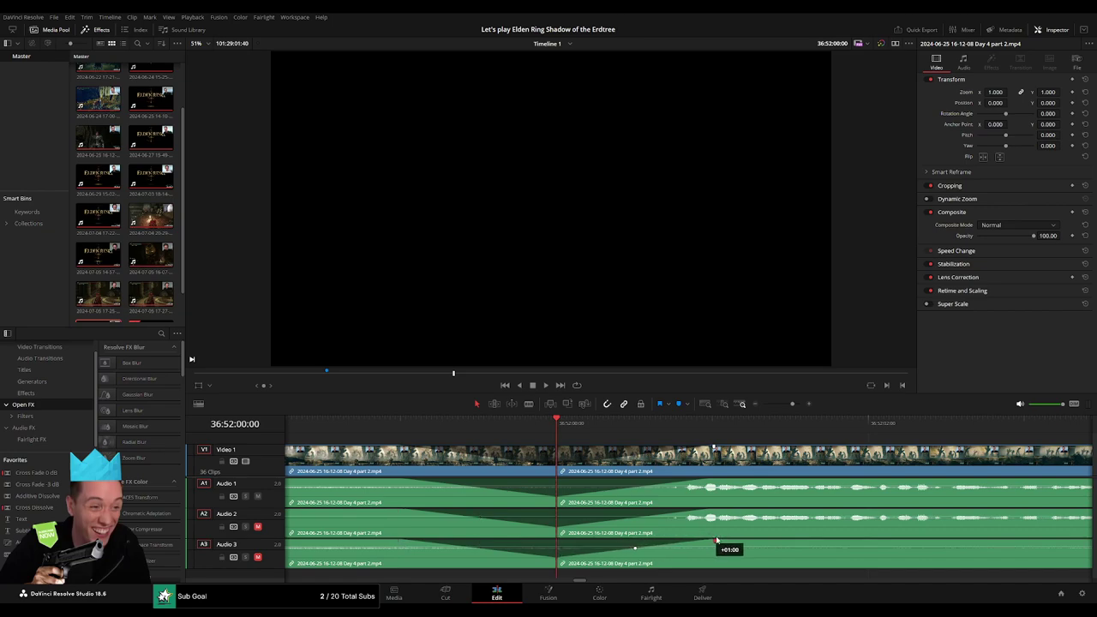
key(ctrl+minus)
- Place the later Day 4 part 2 piece so it starts at 38:00:00:00
scroll(626, 454, right, 3)
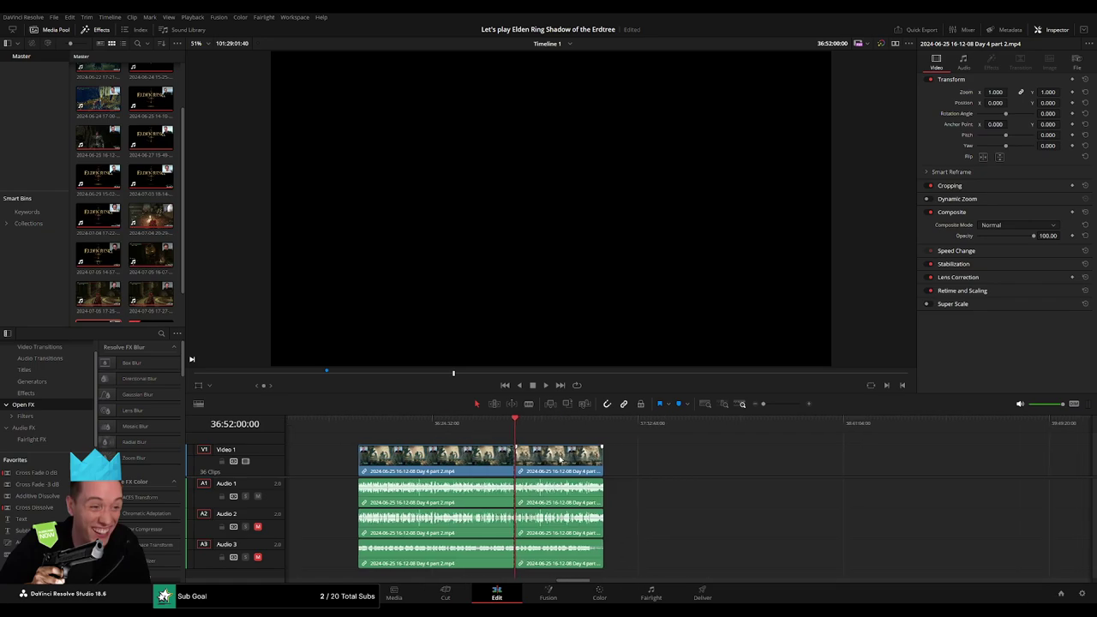
key(Home)
scroll(593, 464, right, 6)
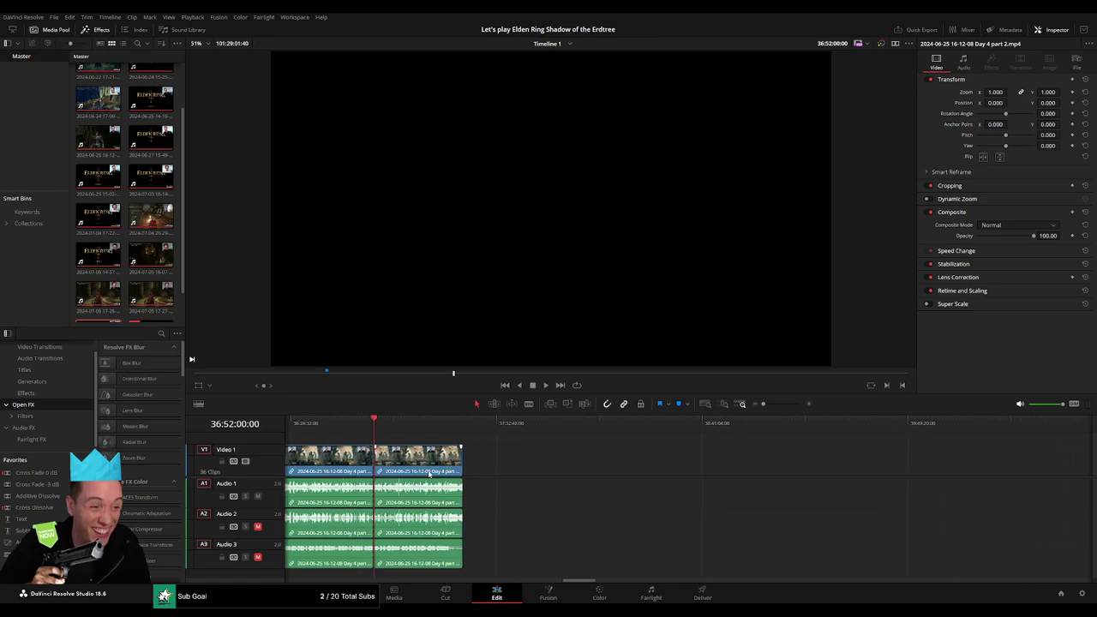
drag(420, 459, 751, 458)
click(551, 472)
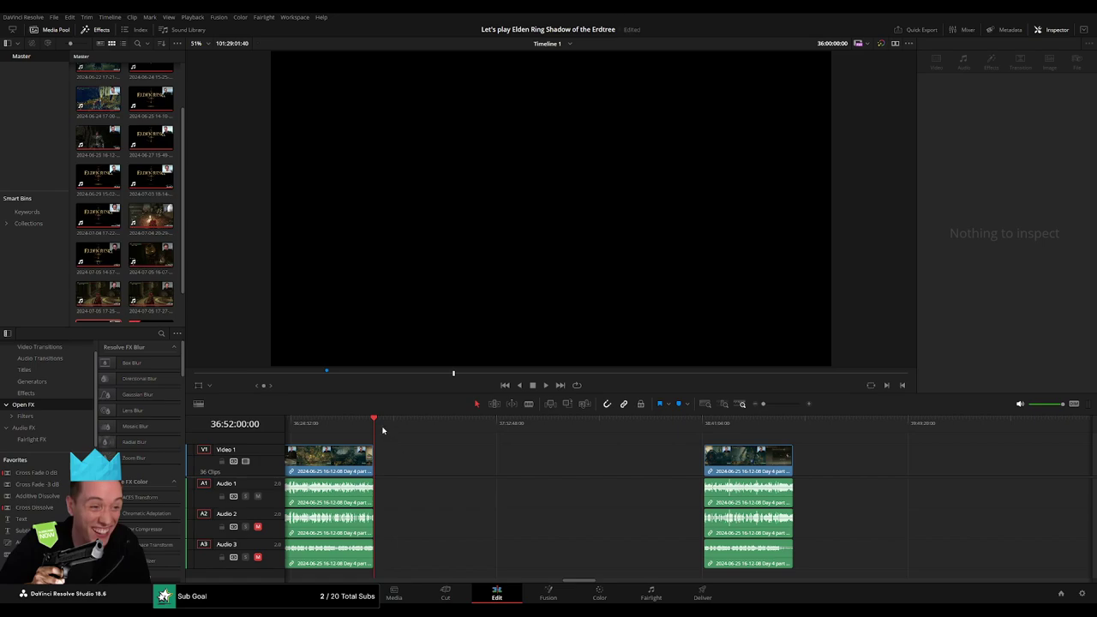
drag(500, 441, 578, 455)
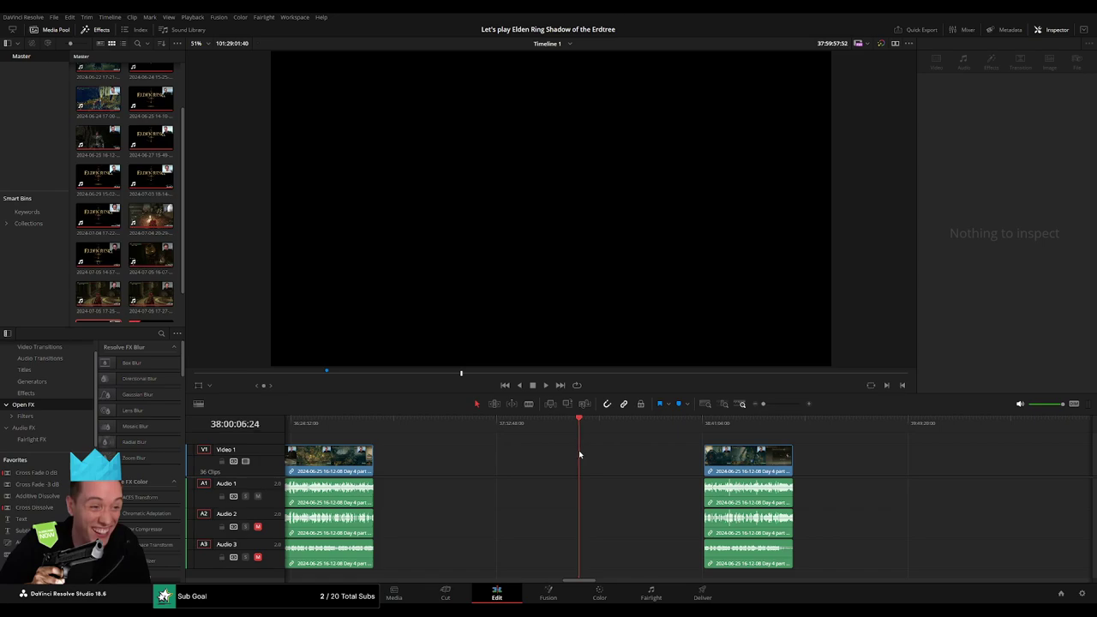
click(774, 404)
drag(686, 428, 632, 433)
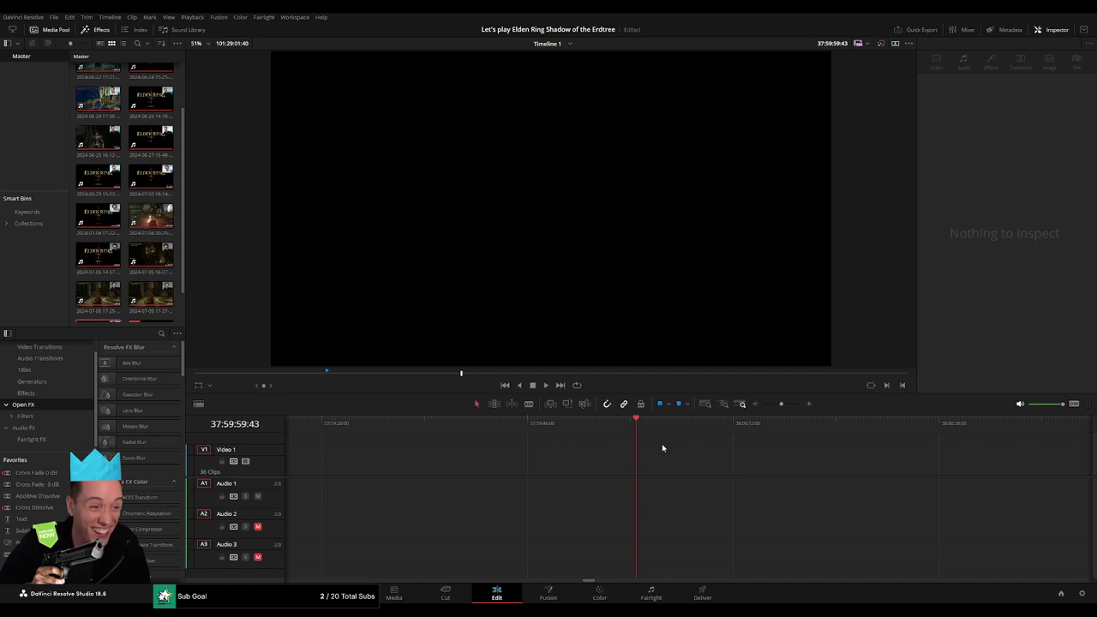
click(763, 404)
drag(857, 458, 734, 458)
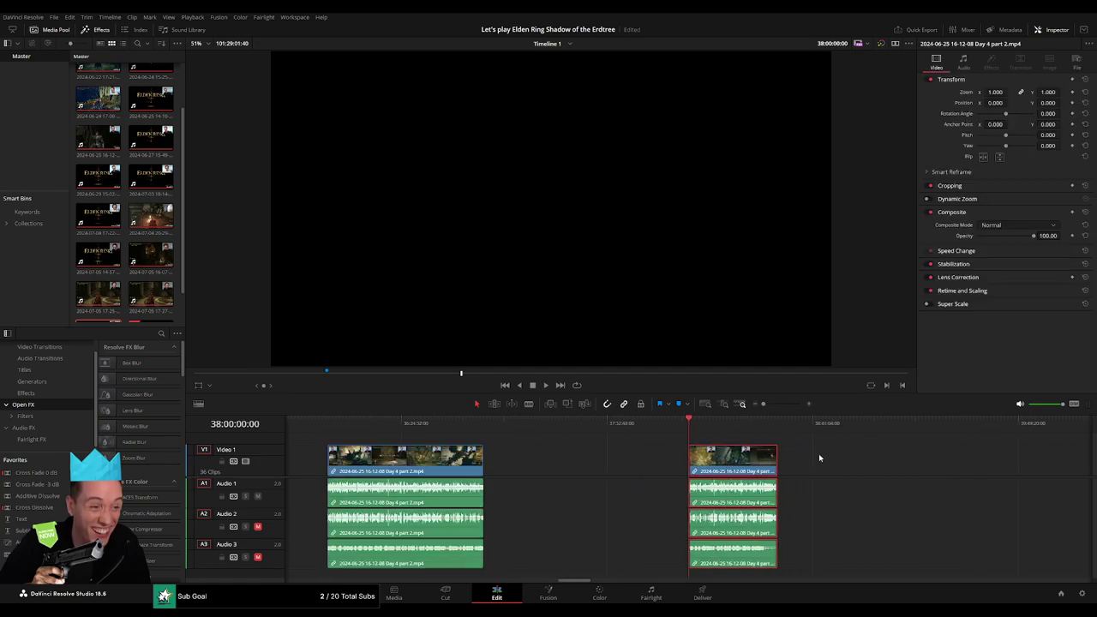
- Slide the Day 5 clip left against the Day 4 part 2 piece and play the join
scroll(909, 468, right, 10)
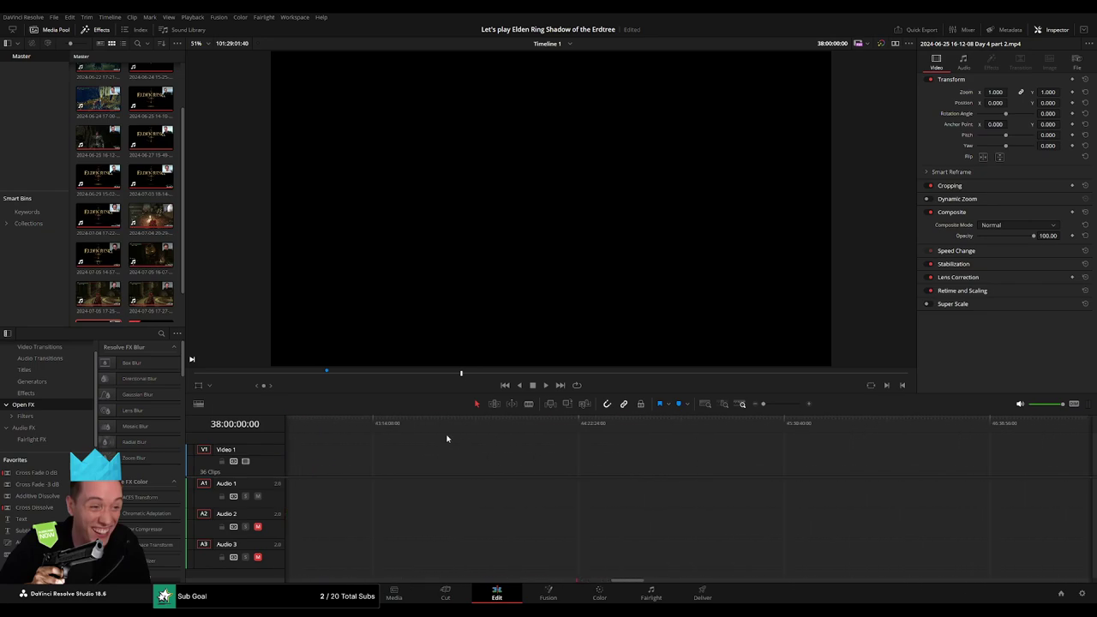
key(ctrl+z)
key(ctrl+z)
key(ctrl+z)
key(ctrl+z)
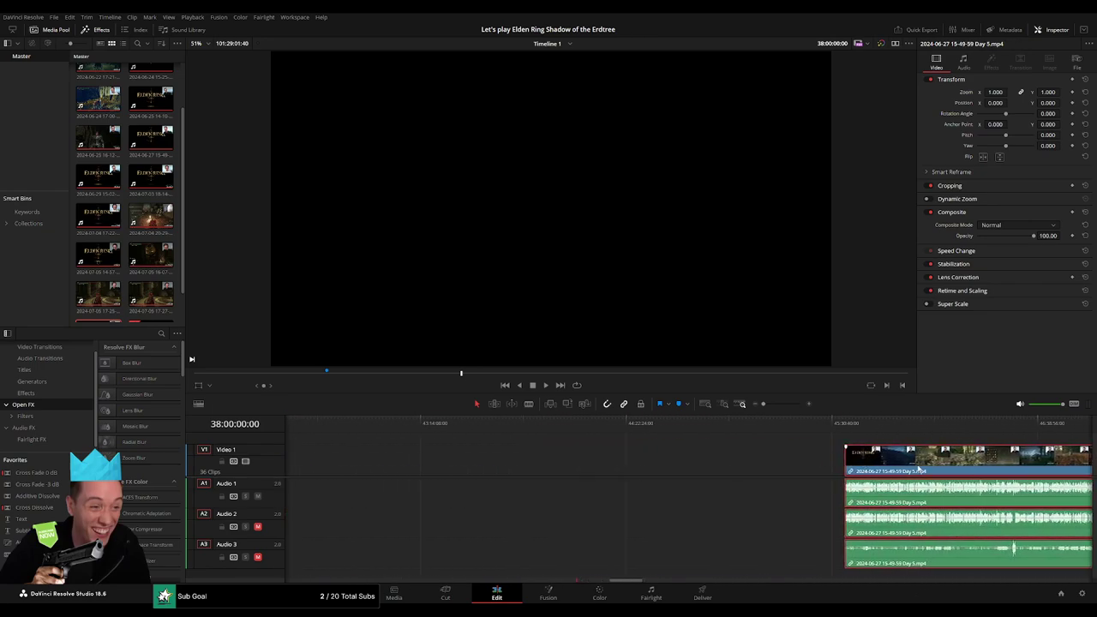
key(ctrl+z)
key(ctrl+z)
key(ctrl+z)
key(ctrl+z)
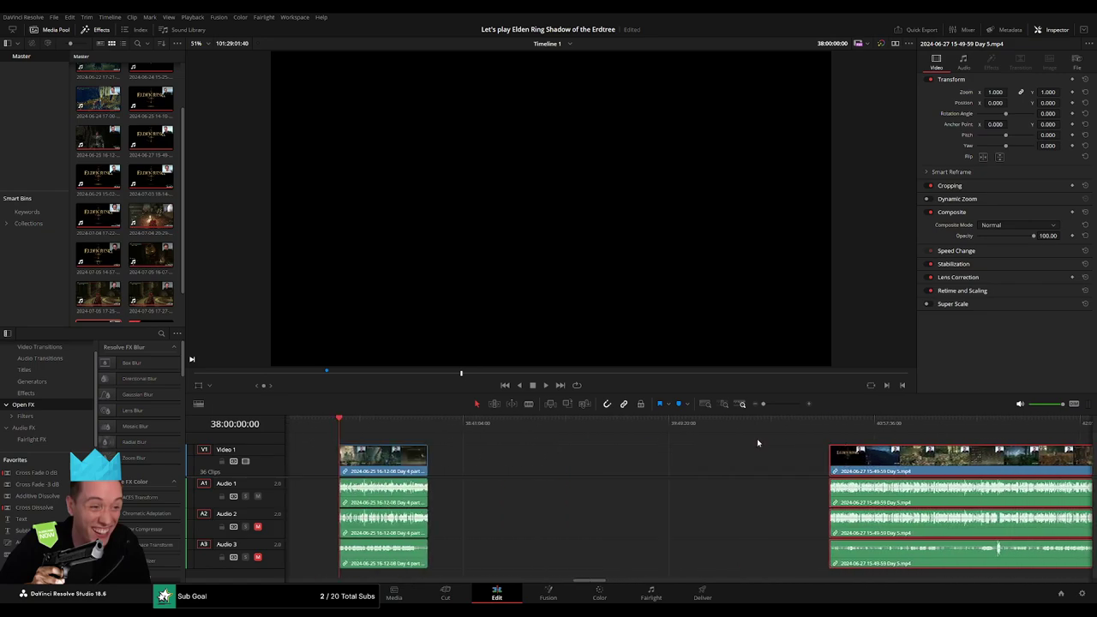
drag(842, 454, 441, 439)
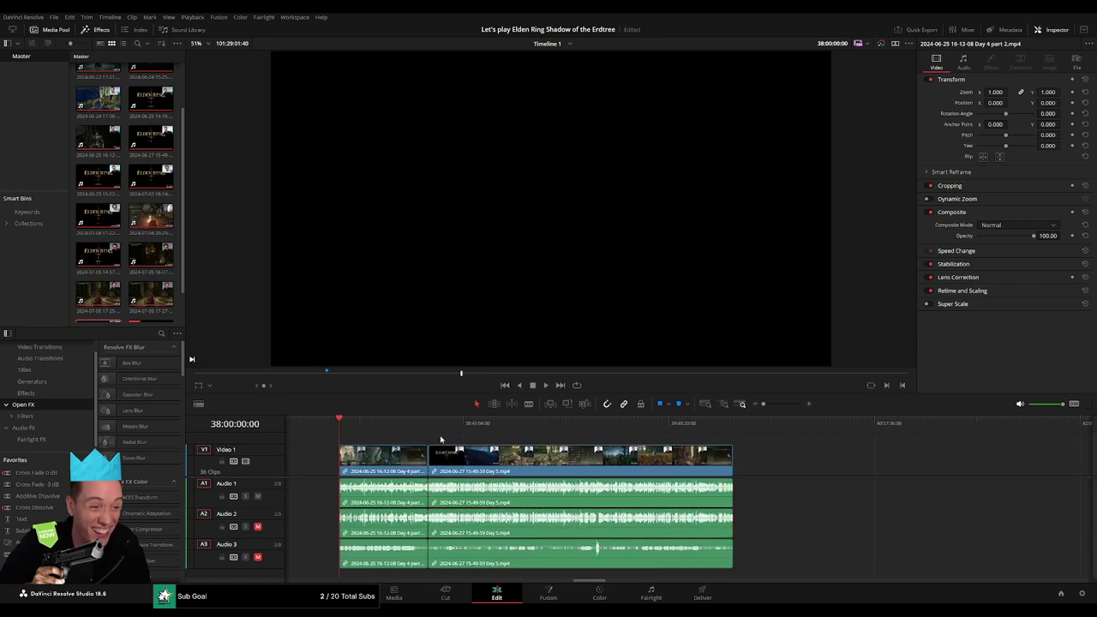
key(space)
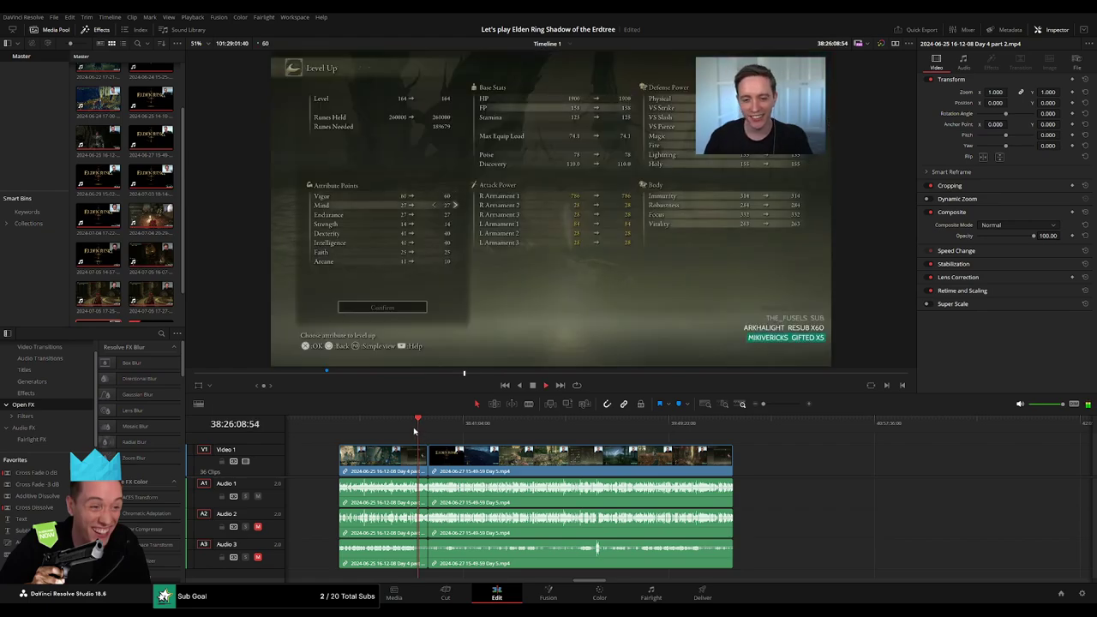
- Play through the end of Day 4 part 2 and zoom in on its crossfade into Day 5
click(413, 431)
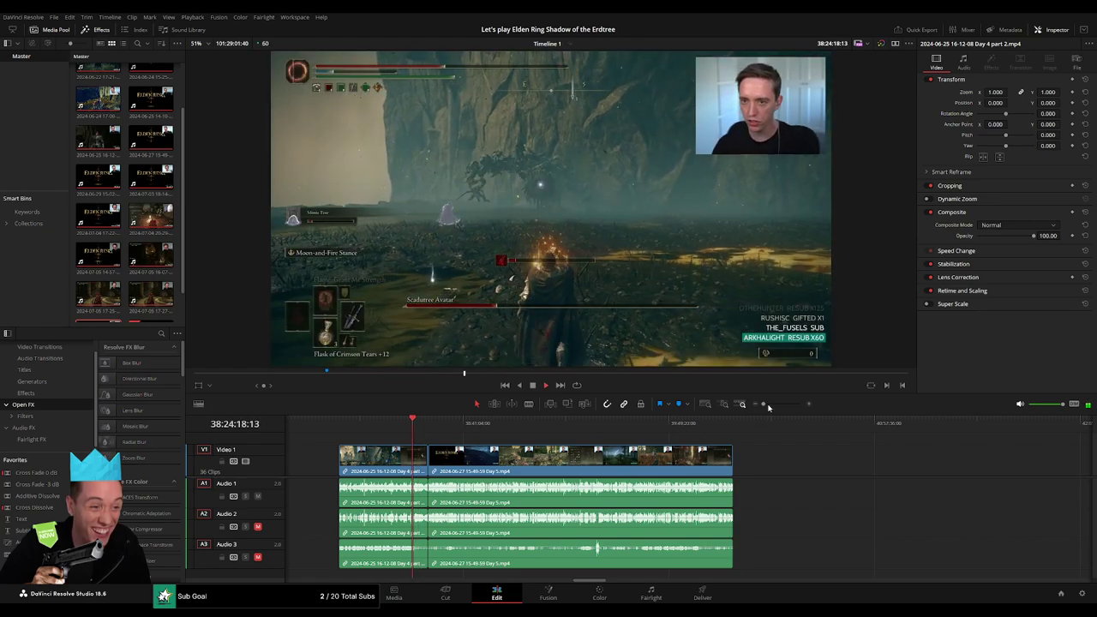
scroll(702, 433, up, 5)
drag(703, 432, 717, 433)
key(space)
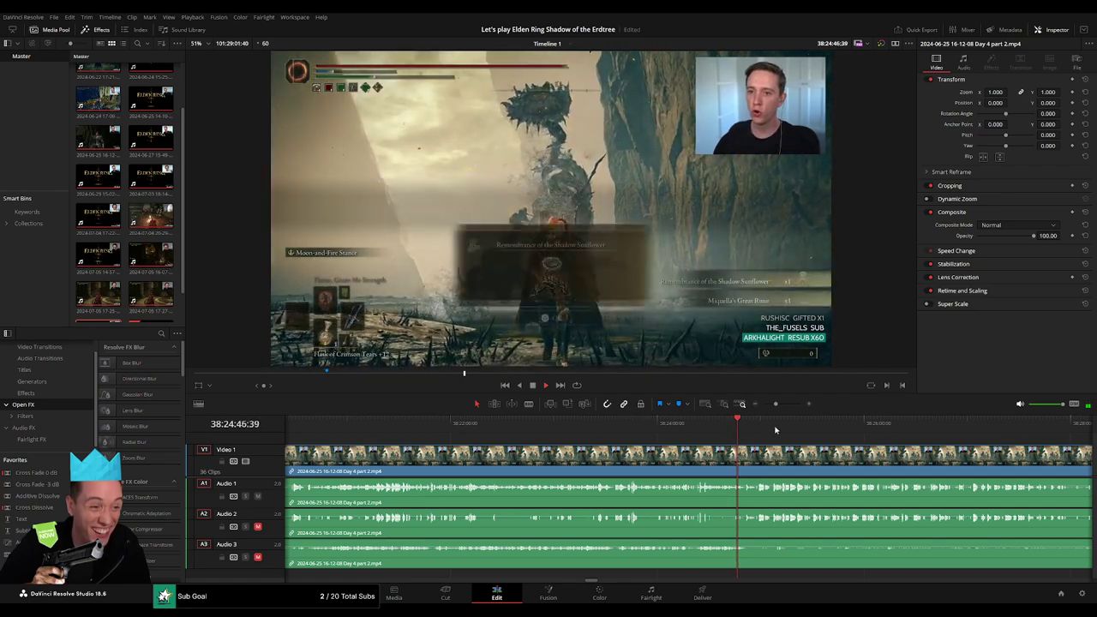
click(972, 423)
scroll(531, 437, right, 5)
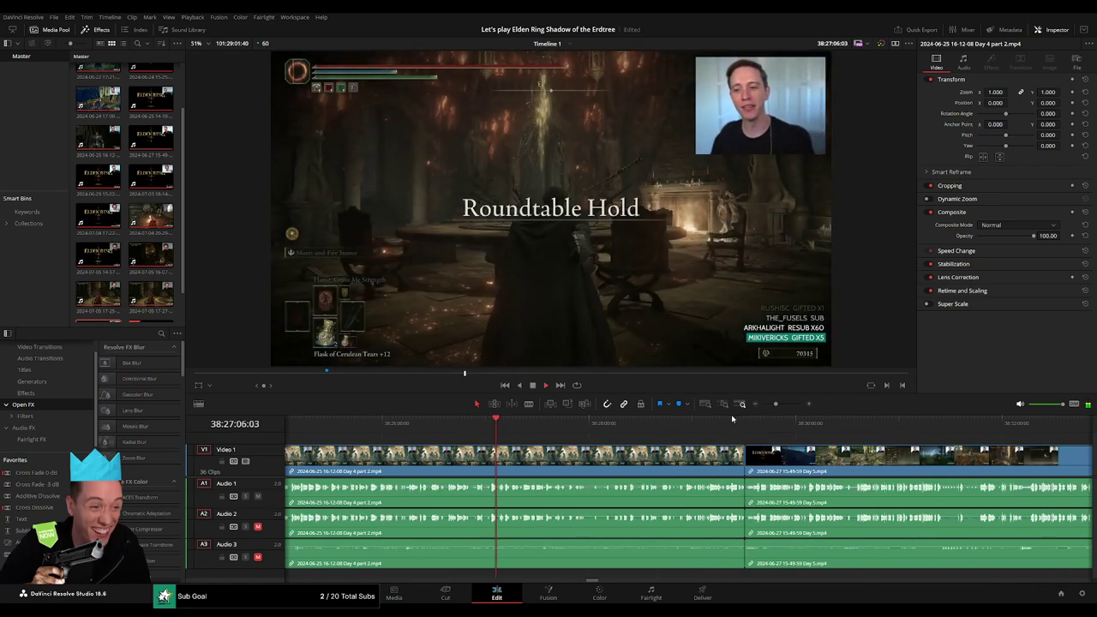
click(744, 420)
click(784, 404)
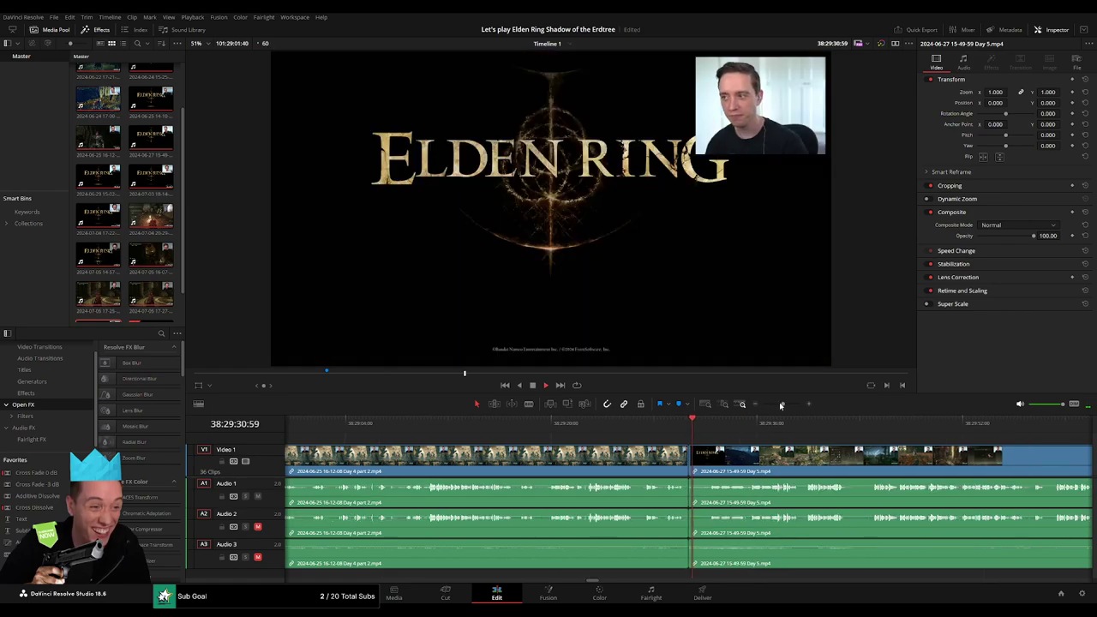
click(666, 420)
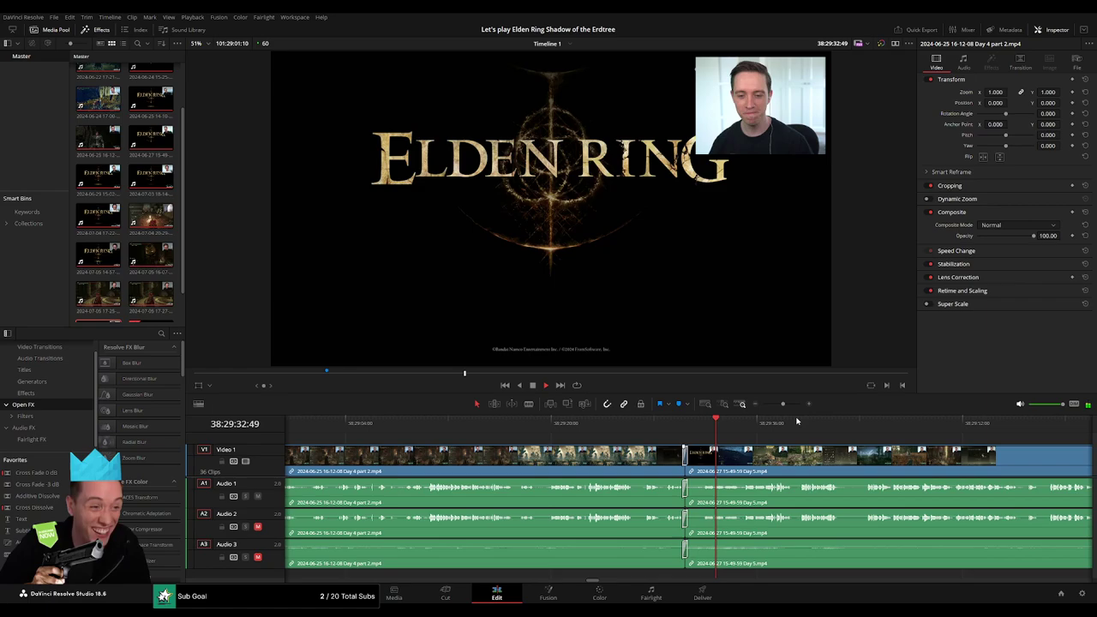
scroll(724, 437, down, 10)
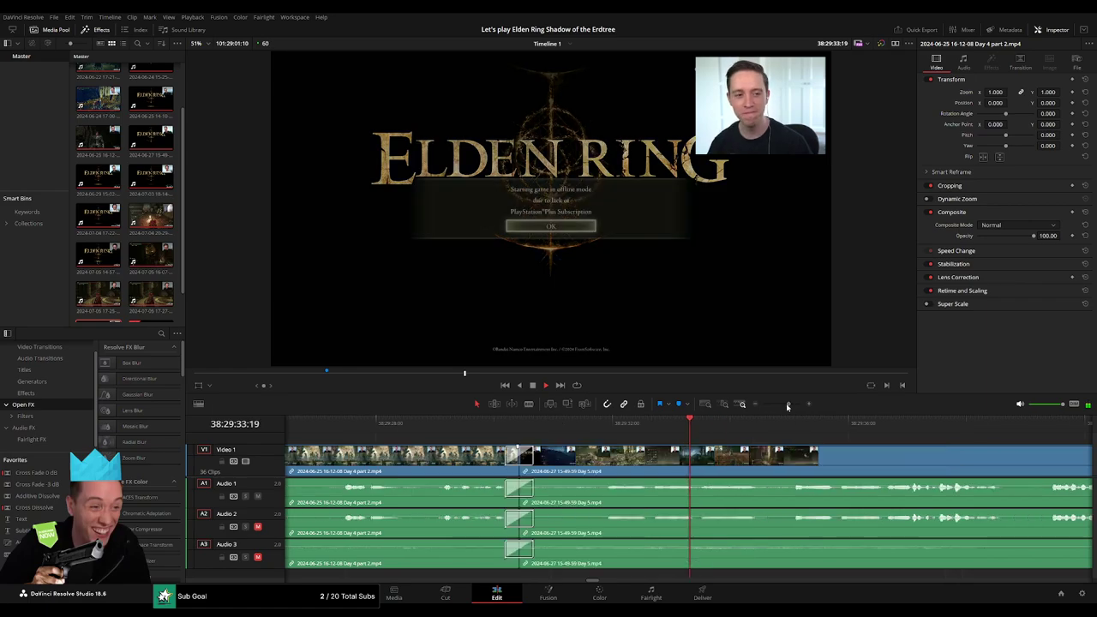
scroll(713, 444, right, 3)
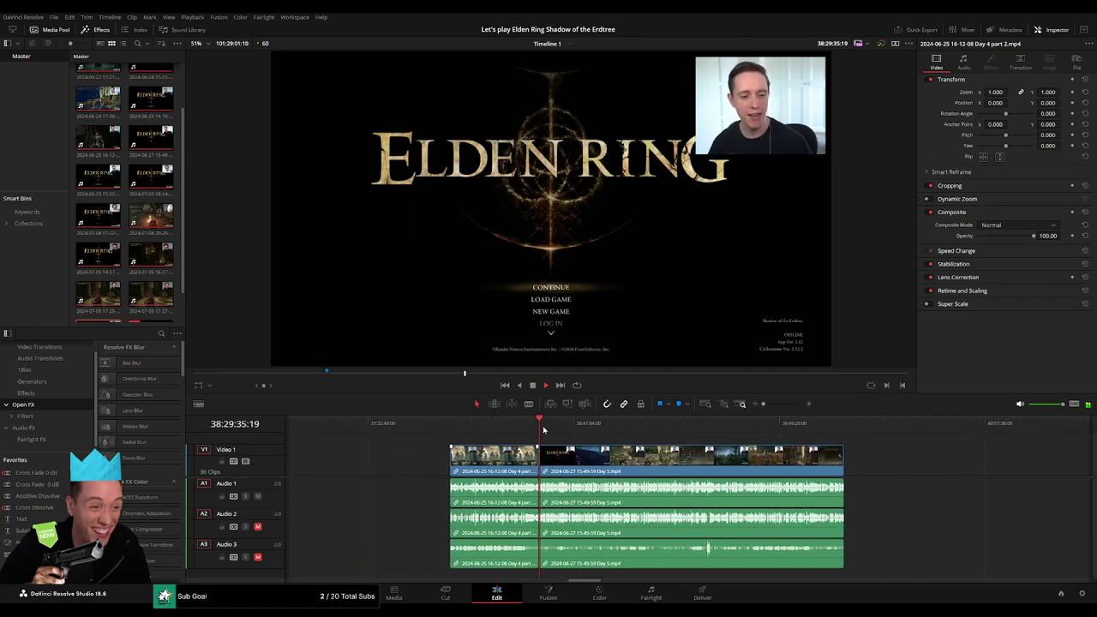
- Split the Day 5 clip at 38:52:02:00, just after the map screen, and set audio fades at the cut
drag(547, 429, 607, 435)
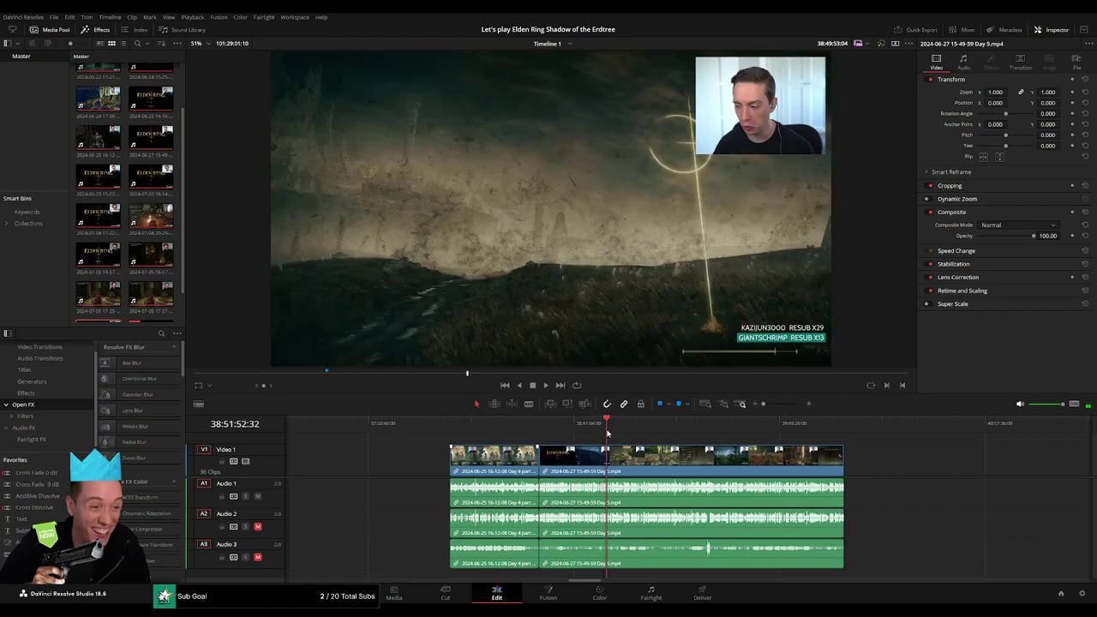
drag(762, 404, 785, 408)
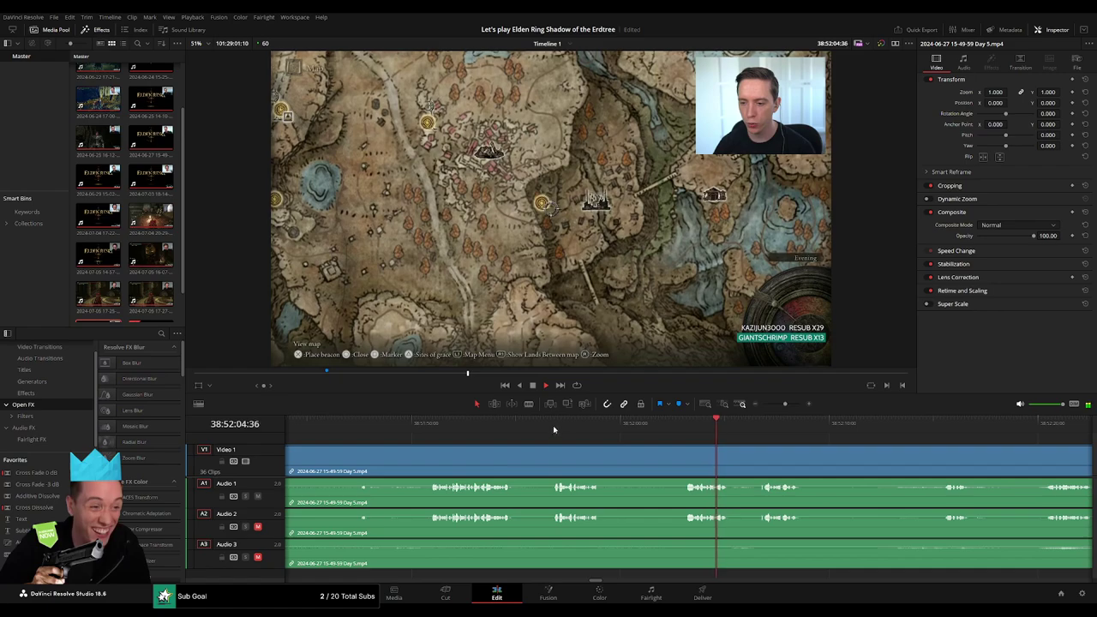
click(553, 424)
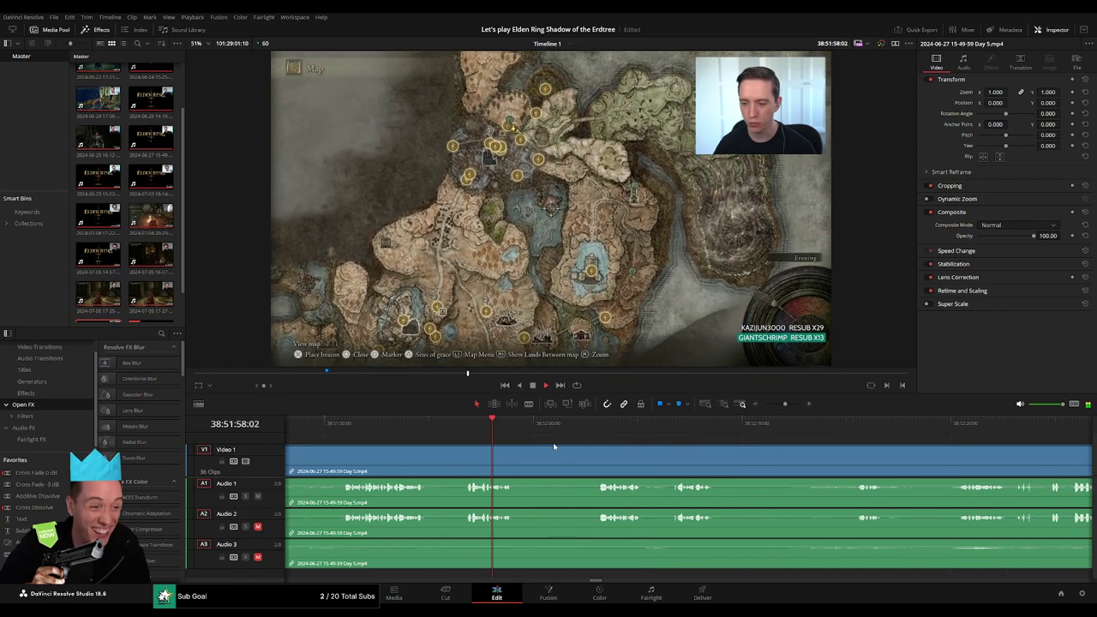
mouse_move(553, 424)
mouse_down()
mouse_move(313, 424)
mouse_move(651, 432)
mouse_up()
key(space)
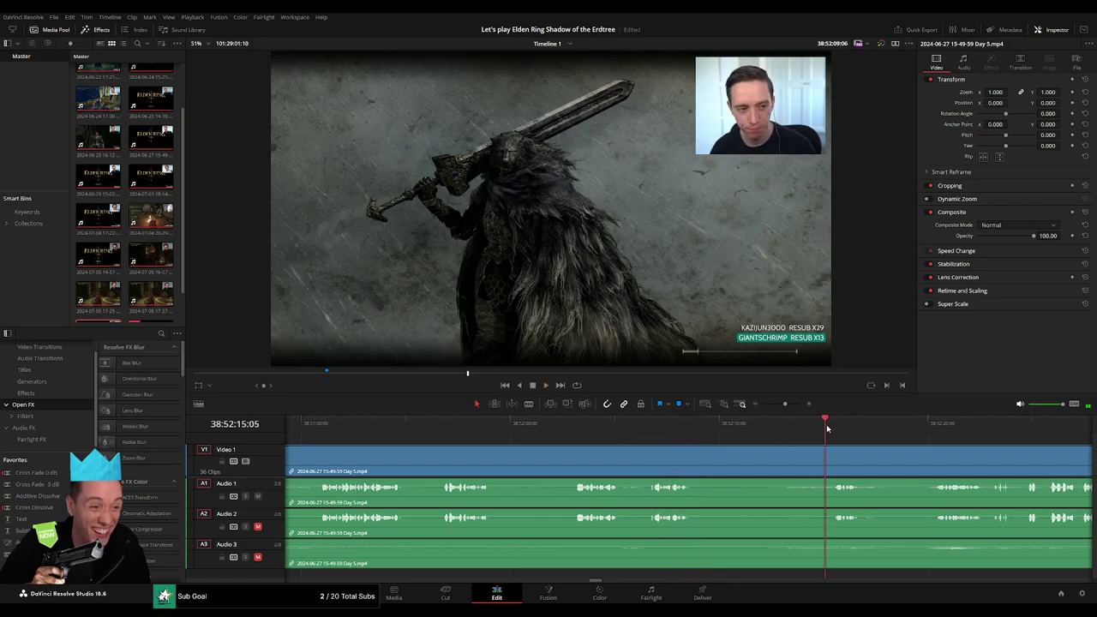
click(577, 420)
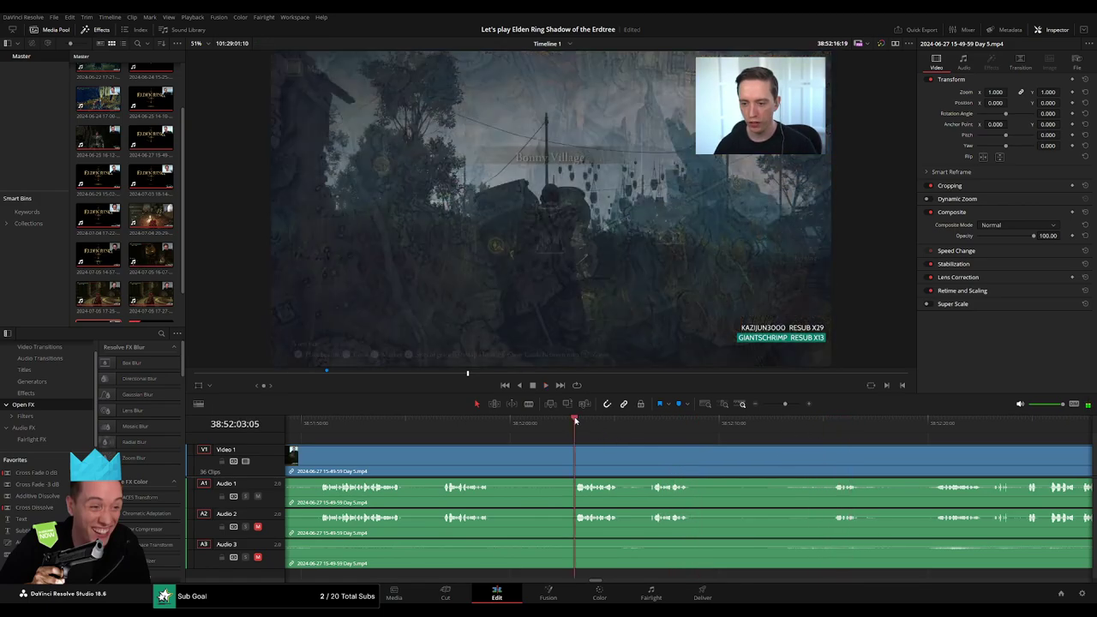
mouse_move(577, 420)
mouse_down()
mouse_move(556, 455)
mouse_move(576, 452)
mouse_move(552, 448)
mouse_up()
key(ctrl+b)
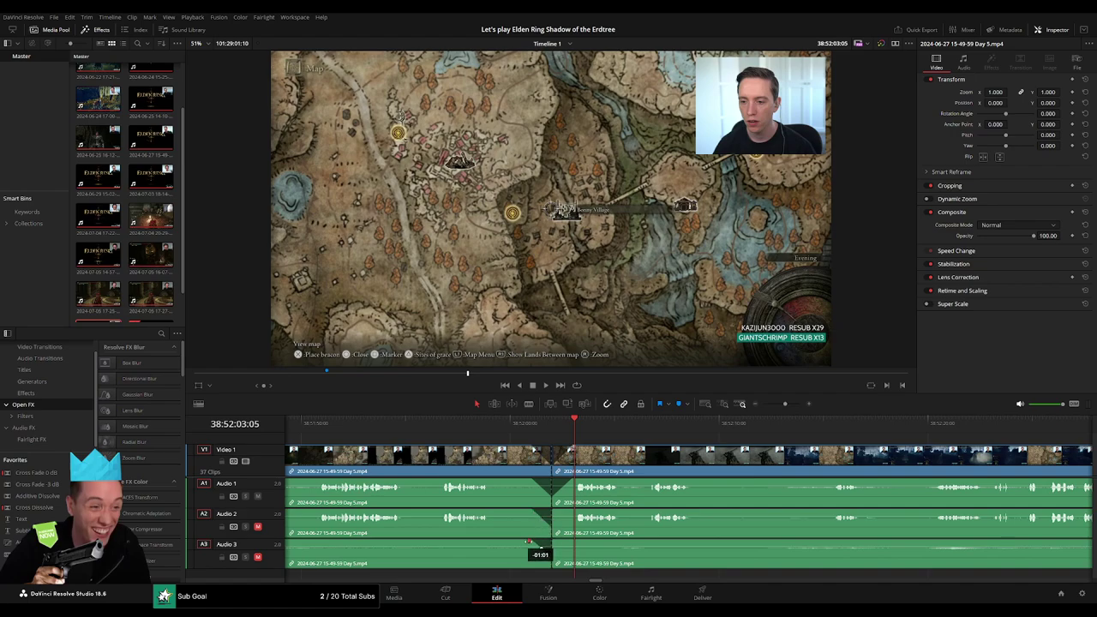
drag(552, 512, 559, 517)
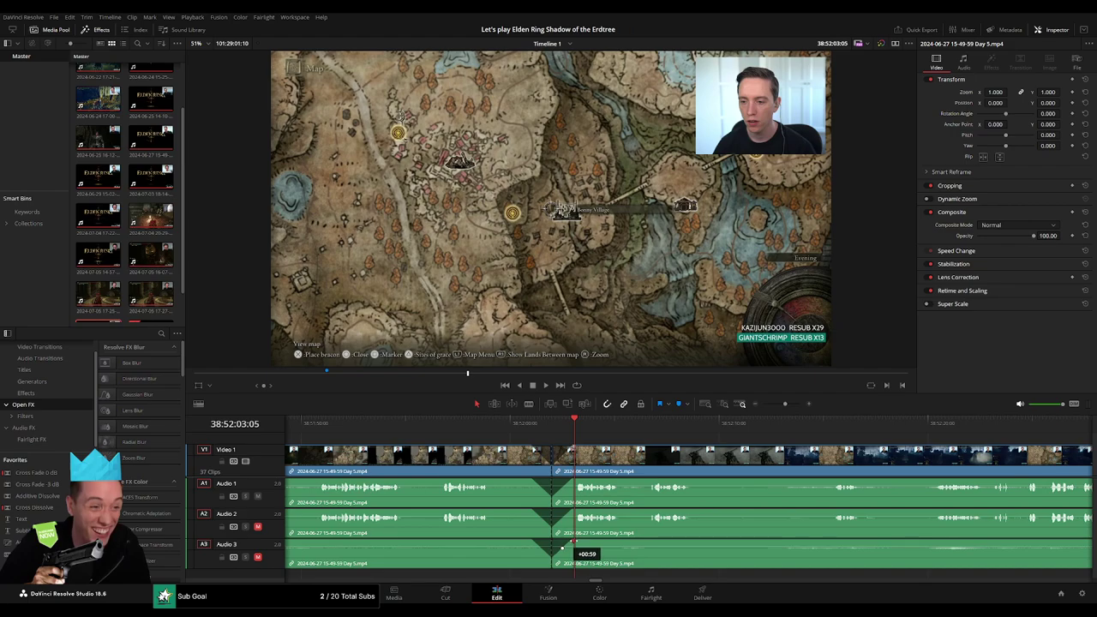
drag(785, 406, 763, 405)
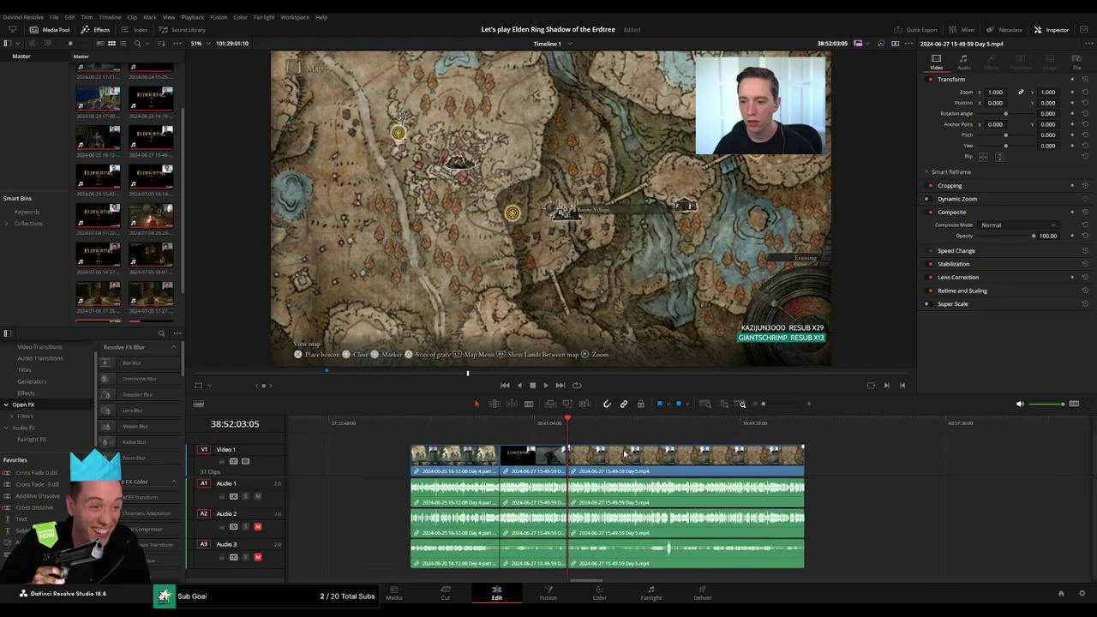
- Push the later Day 5 piece far down the timeline, leaving a gap after the 38:52 cut
key(Home)
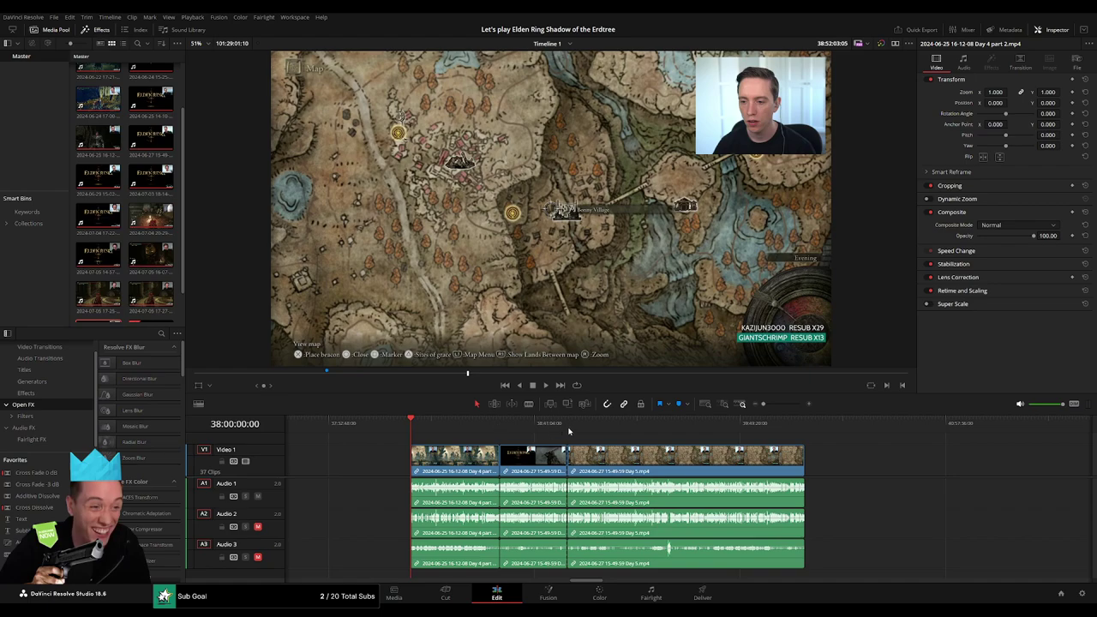
click(568, 431)
drag(490, 454, 790, 452)
key(Home)
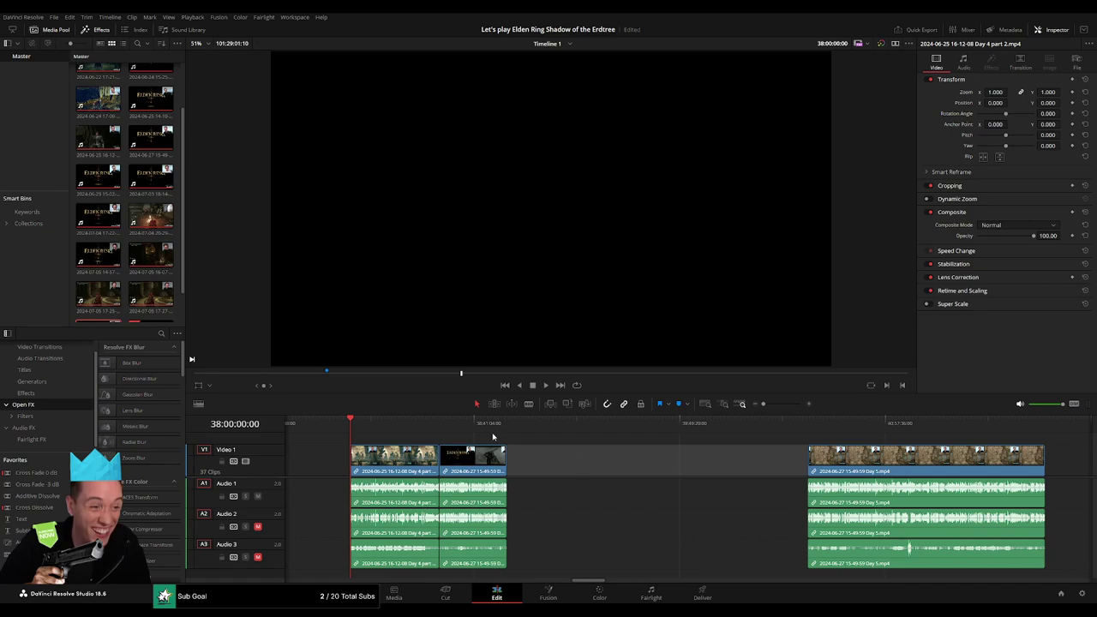
click(563, 472)
- Add a "20 episodes" marker at the split and move the playhead toward 40 hours
key(m)
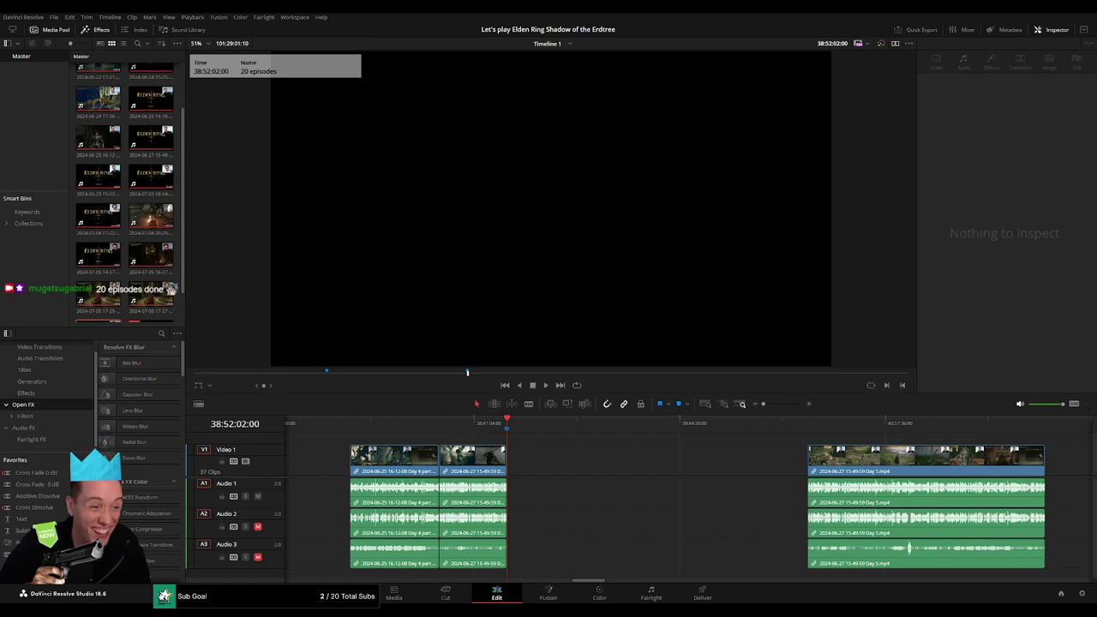
click(572, 466)
click(578, 461)
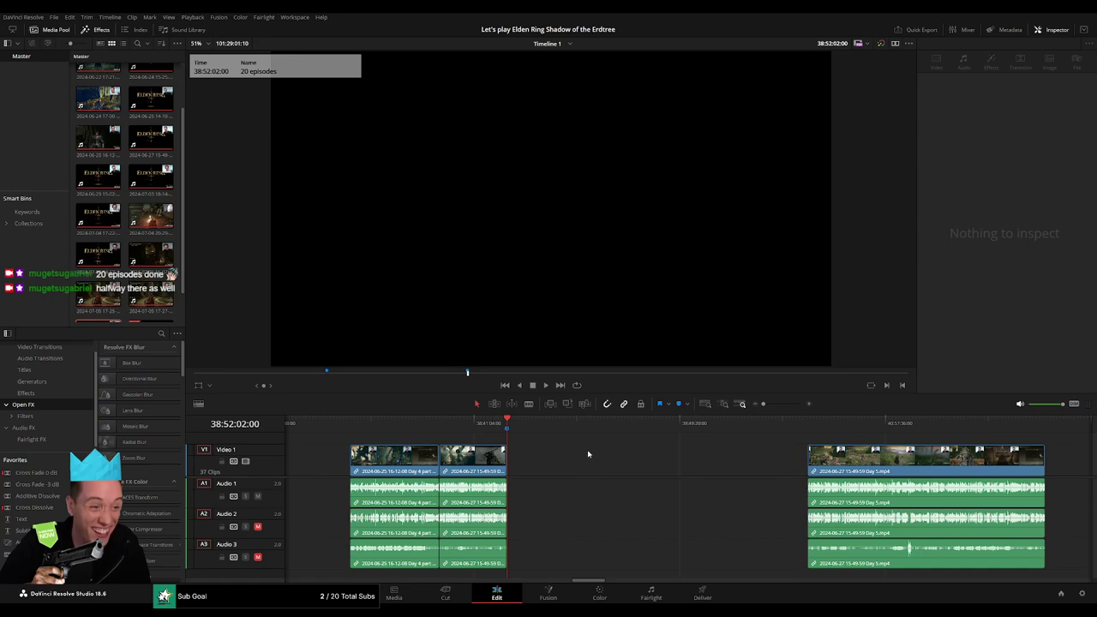
drag(543, 425, 710, 448)
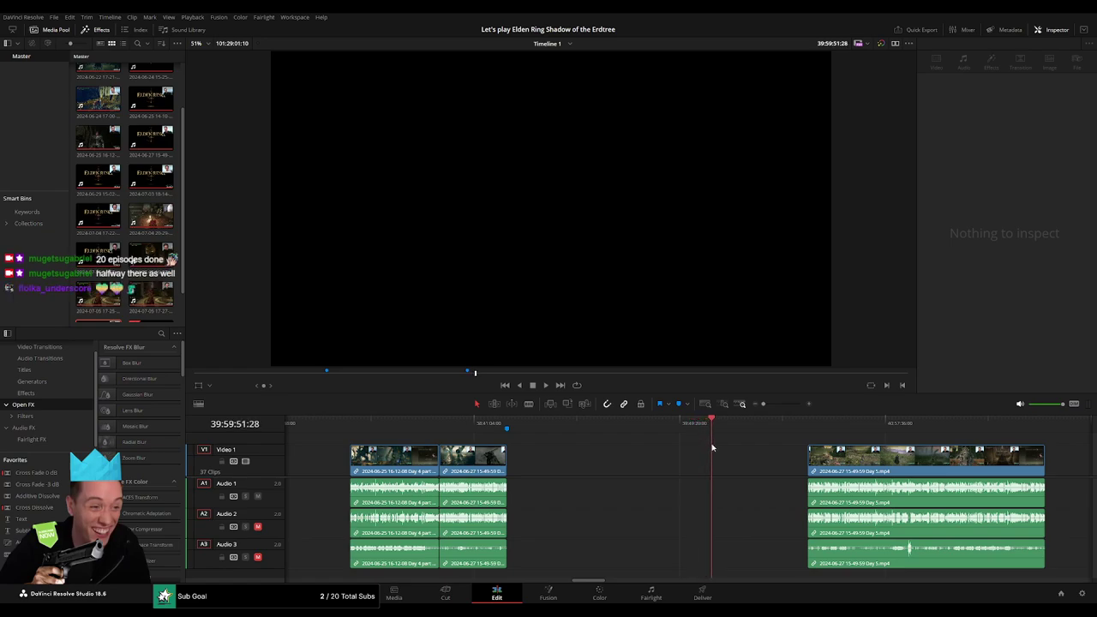
- Snap the later Day 5 piece to start at 40:00:00:00 and scrub through it
scroll(711, 446, right, 5)
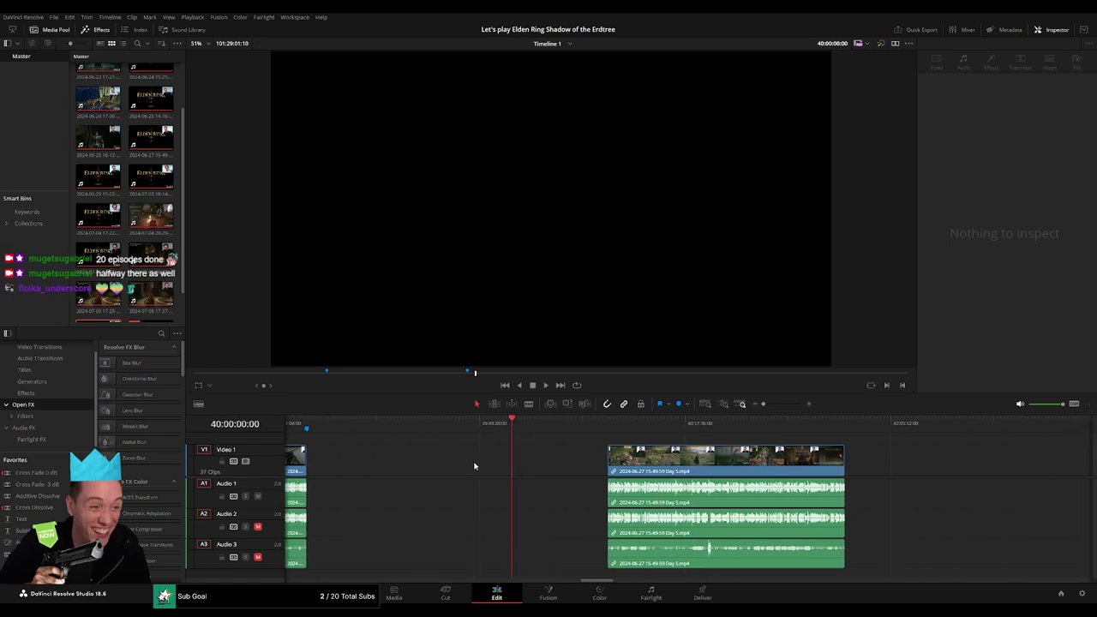
drag(592, 448, 494, 448)
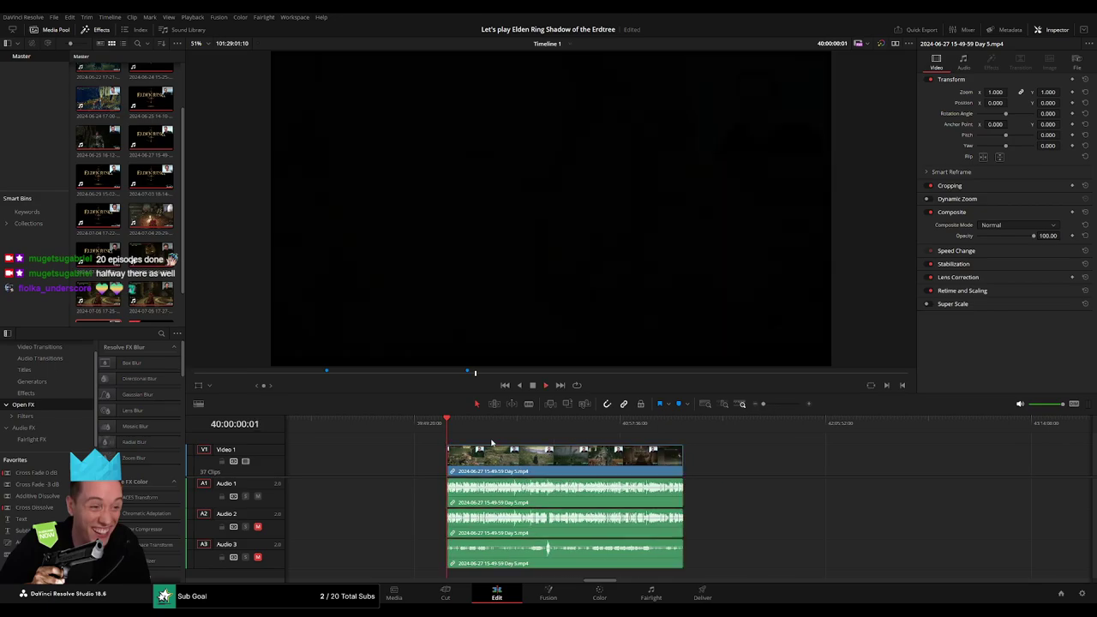
key(space)
scroll(395, 438, right, 3)
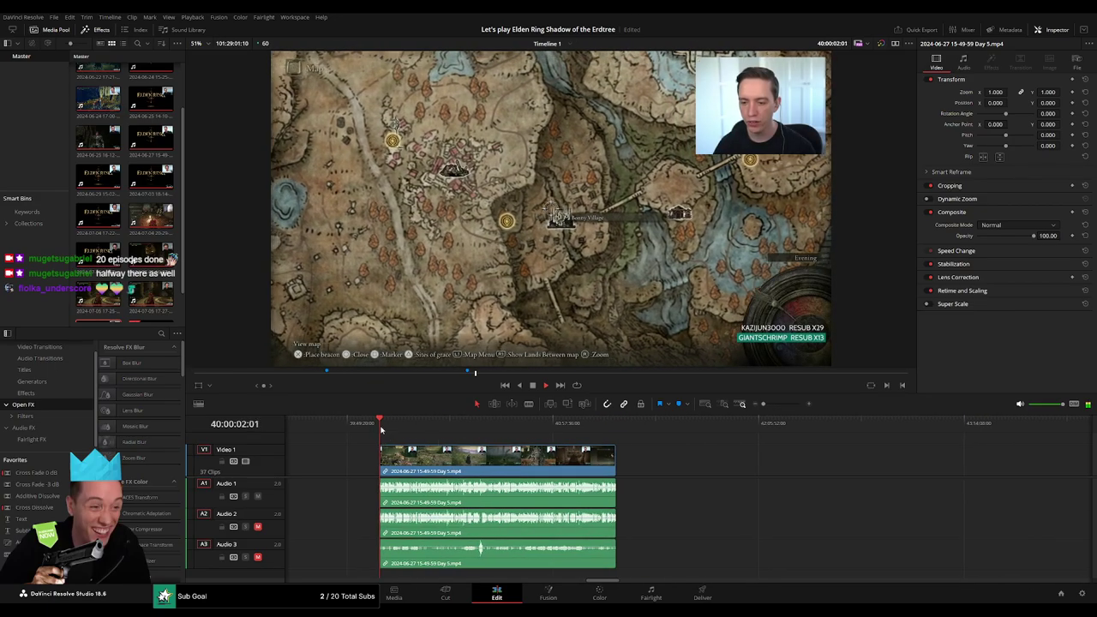
mouse_move(763, 404)
mouse_down()
mouse_move(779, 405)
mouse_move(759, 417)
mouse_up()
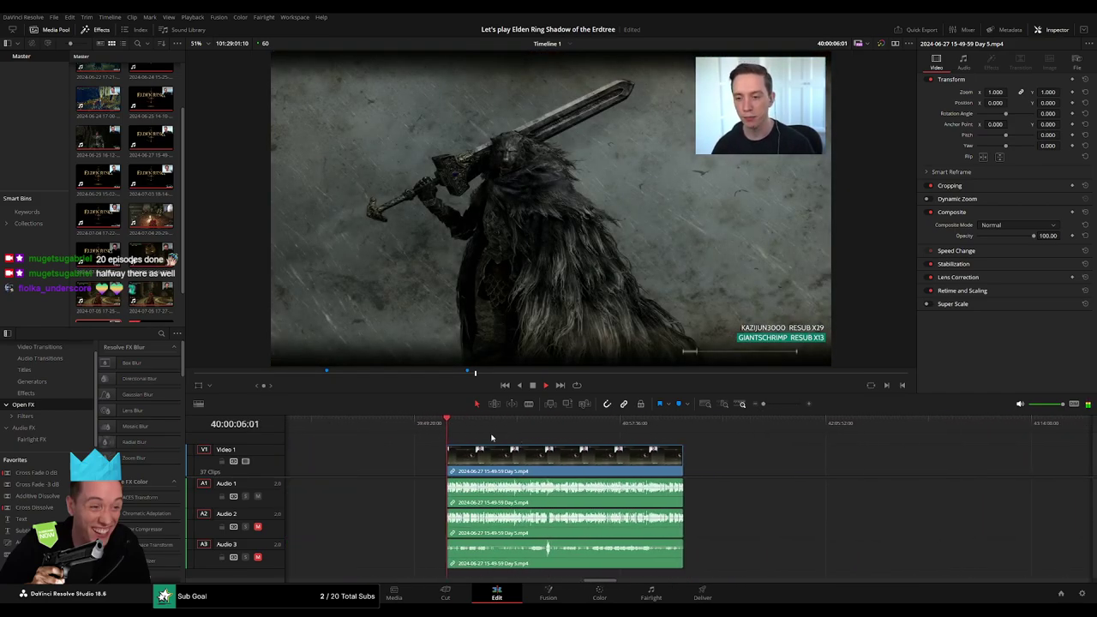
drag(448, 440, 603, 441)
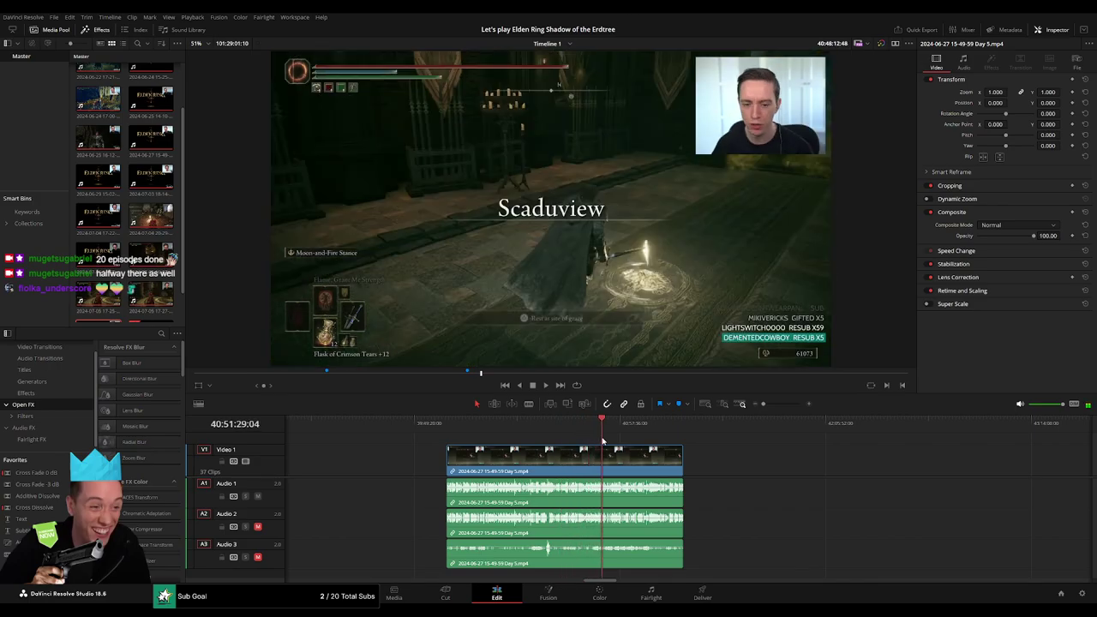
drag(762, 404, 782, 404)
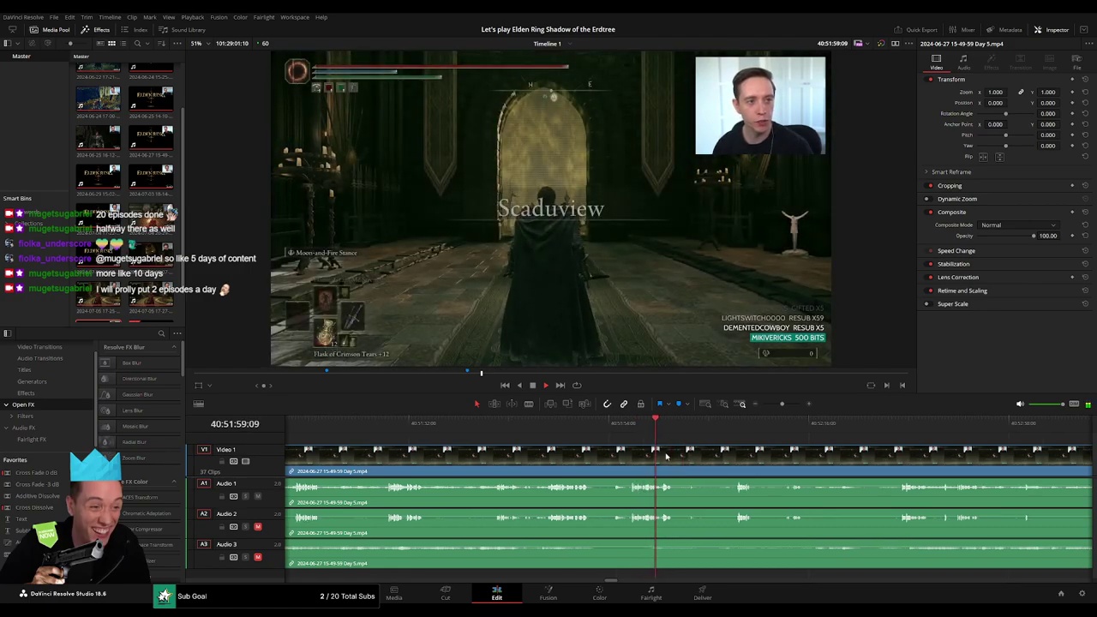
- Split the Day 5 clip at 40:52:25:00 where Commander Gaius appears, with audio fades at the cut
click(541, 428)
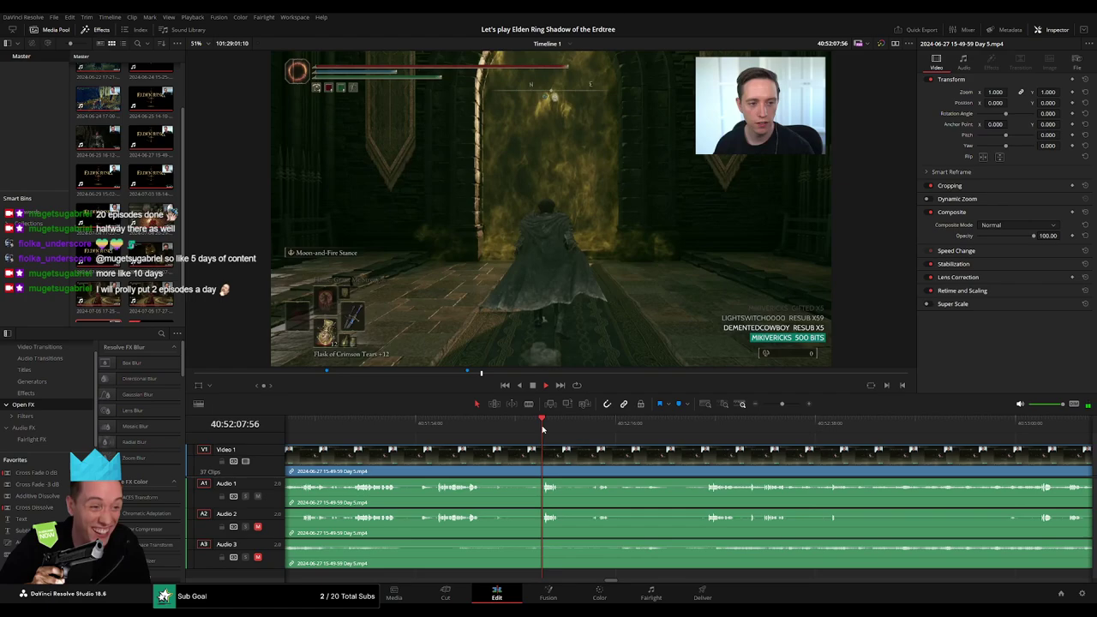
click(679, 429)
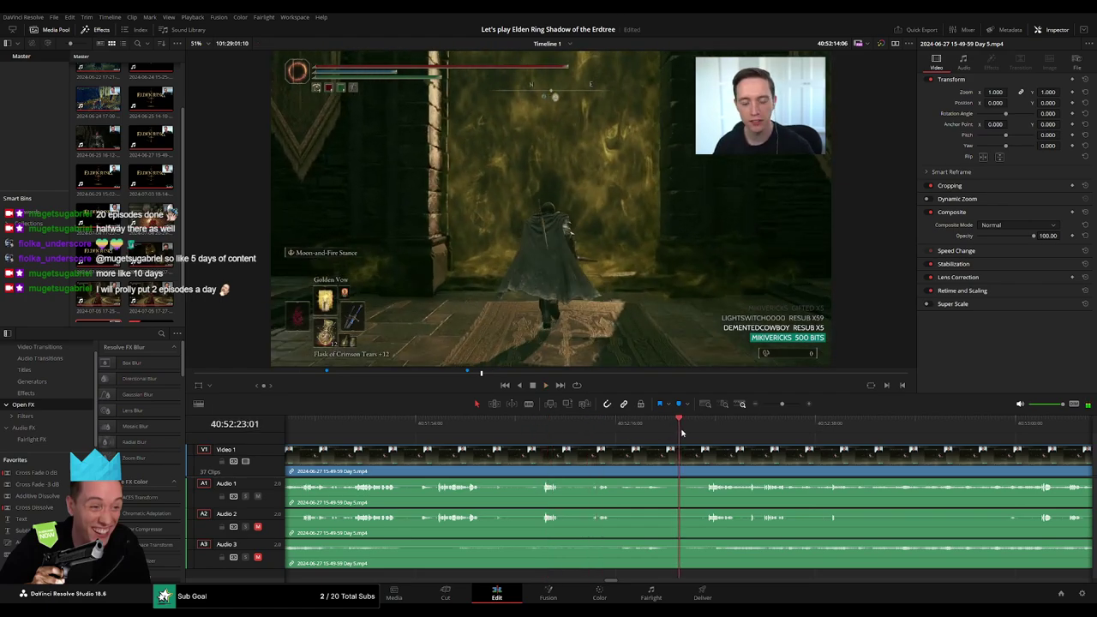
drag(681, 433, 703, 428)
drag(782, 404, 786, 405)
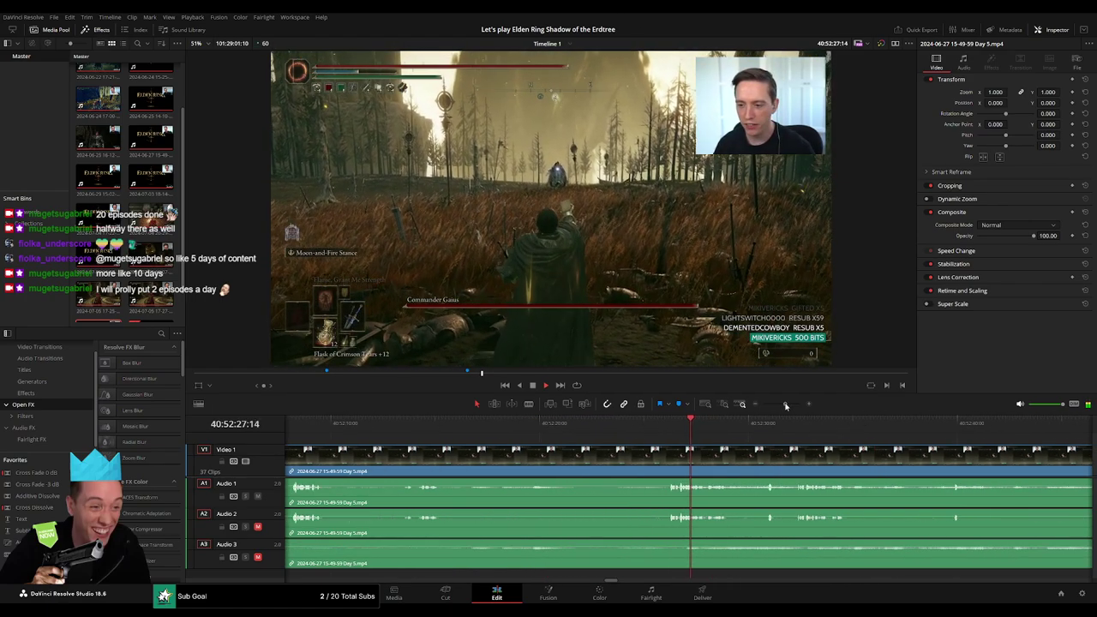
click(670, 430)
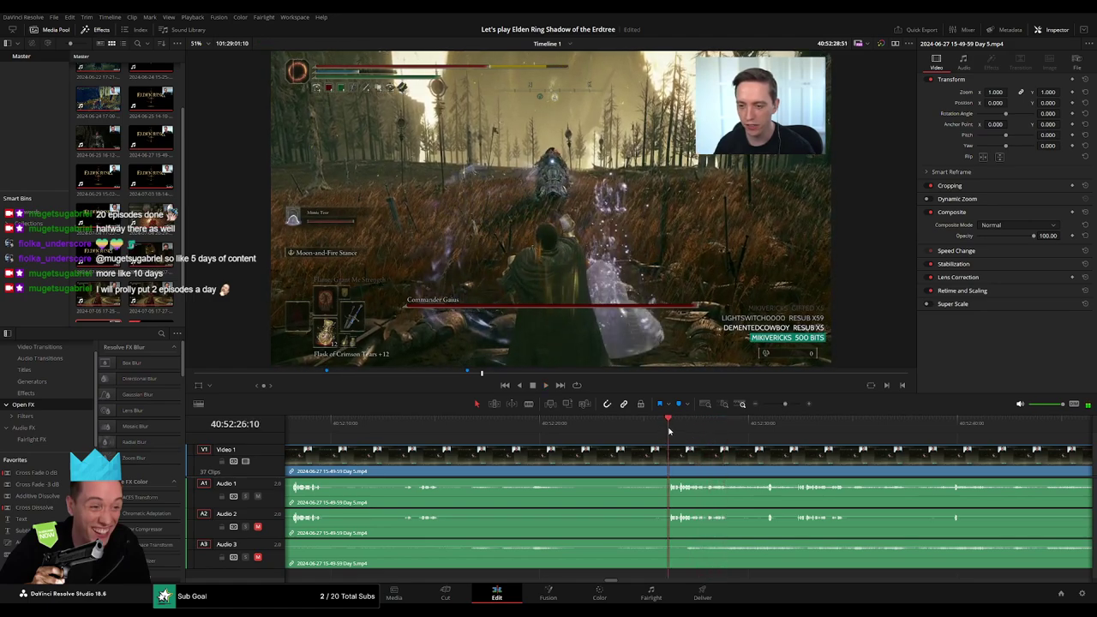
mouse_move(669, 432)
mouse_down()
mouse_move(644, 436)
mouse_move(666, 449)
mouse_up()
key(ctrl+b)
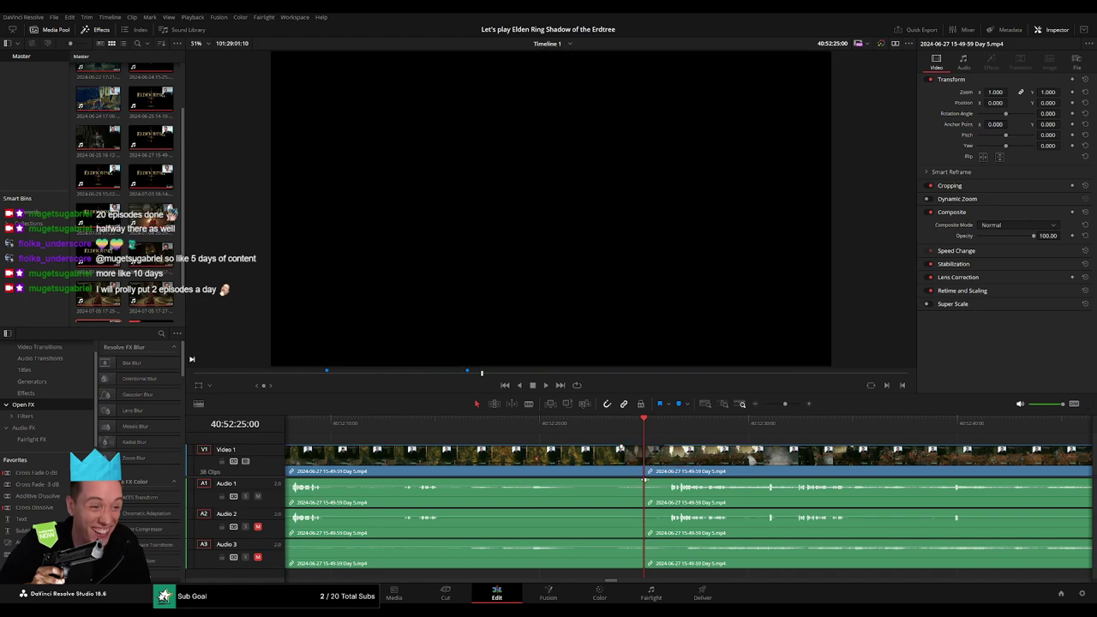
drag(641, 480, 616, 481)
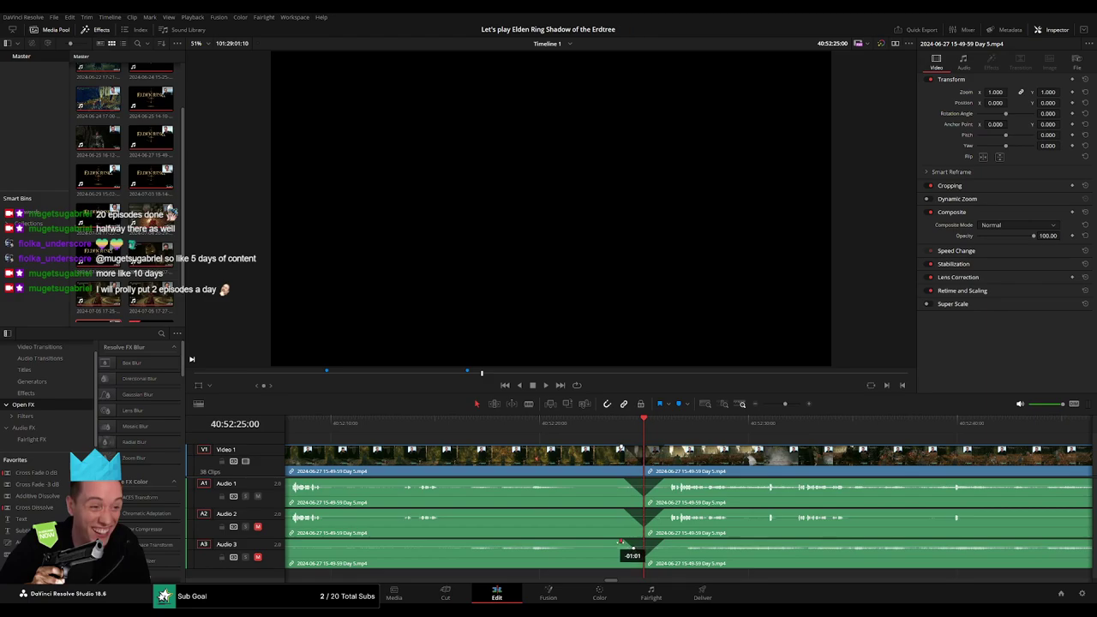
key(space)
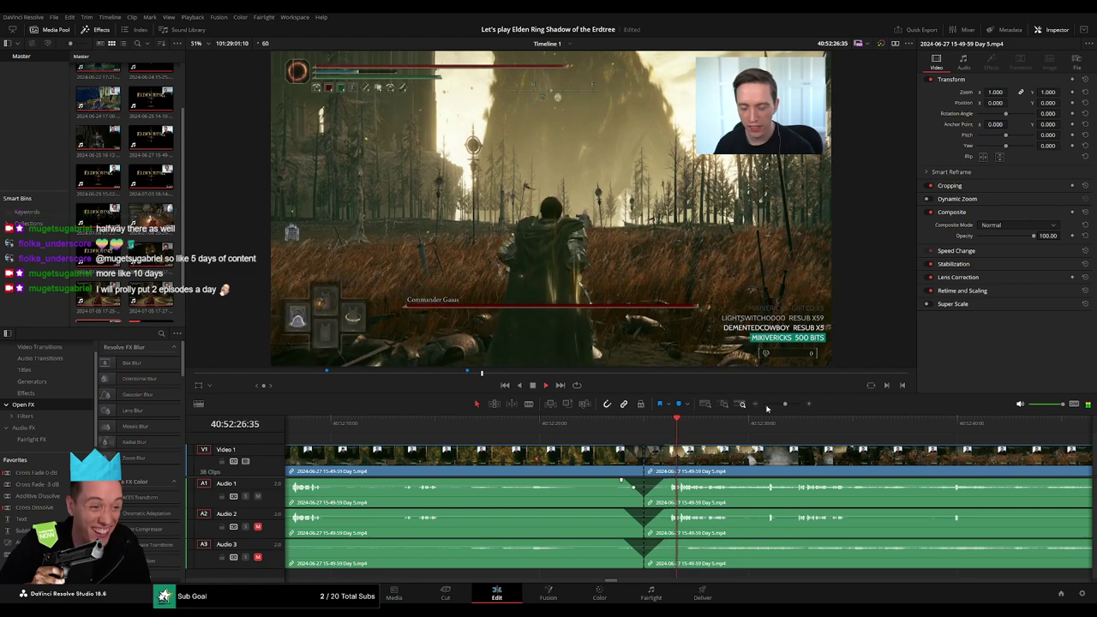
scroll(600, 441, down, 5)
scroll(555, 449, down, 2)
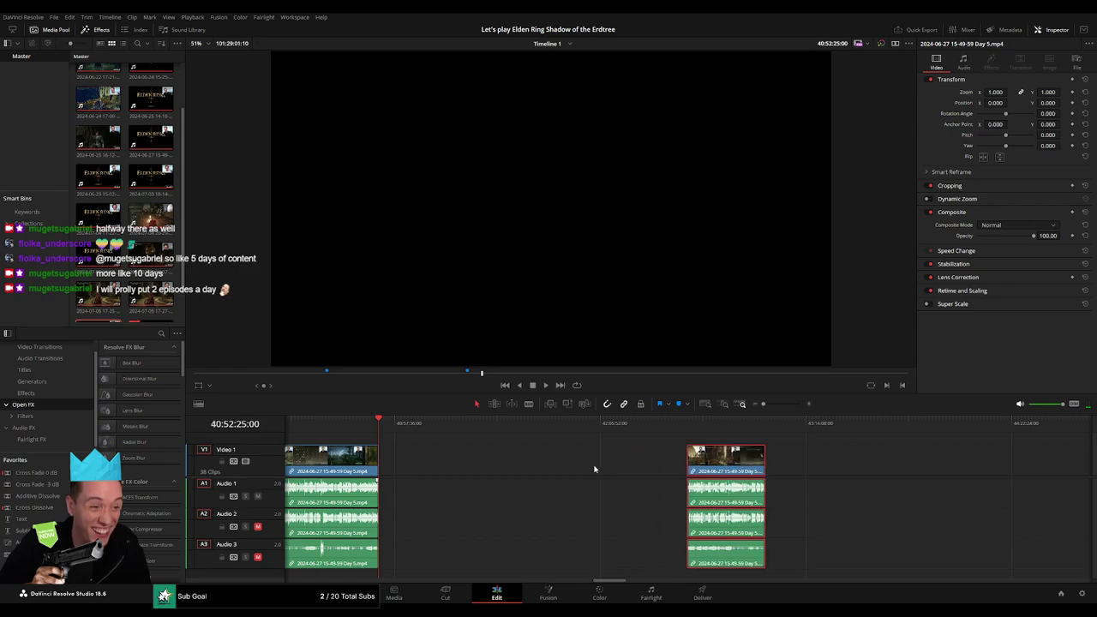
- Drag the Day 6 clip earlier on the timeline toward the Day 5 clip
click(544, 463)
drag(459, 435, 582, 449)
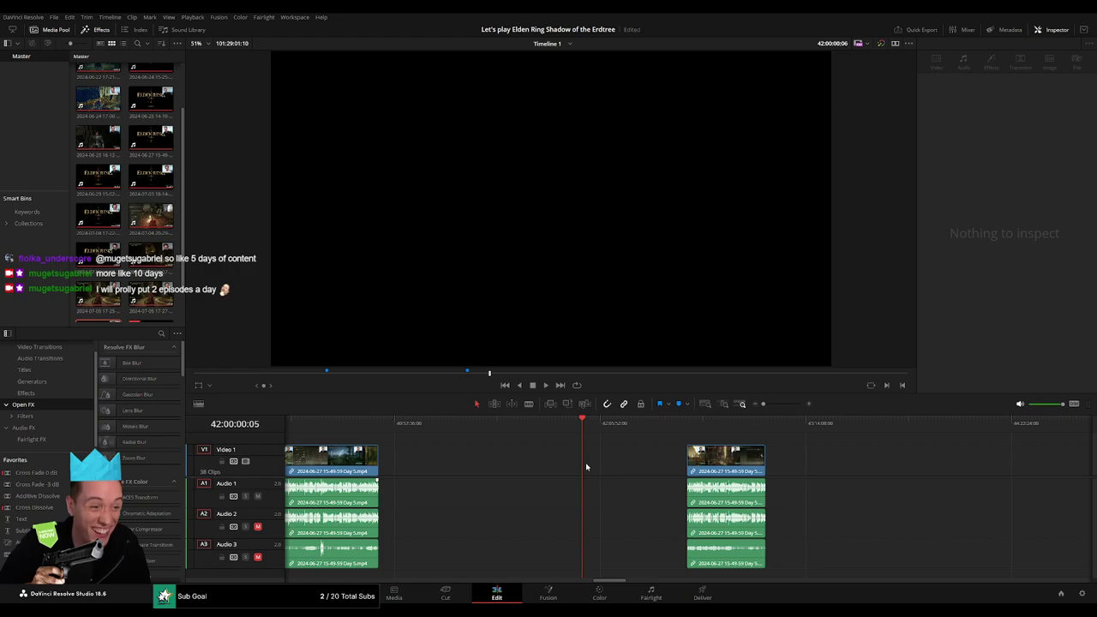
drag(693, 447, 588, 449)
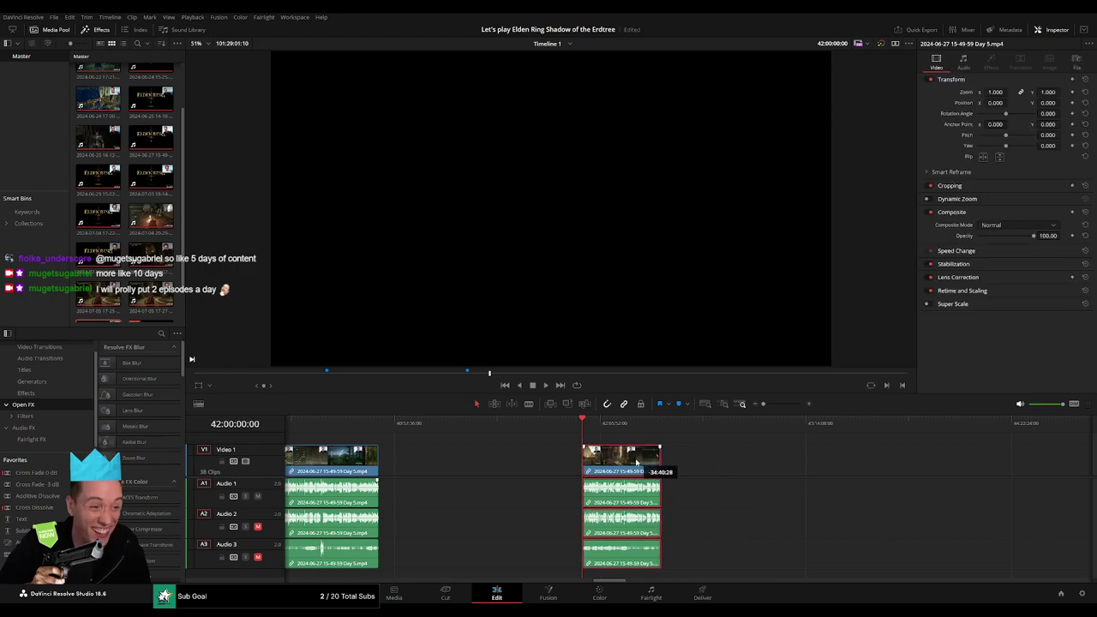
scroll(792, 463, right, 5)
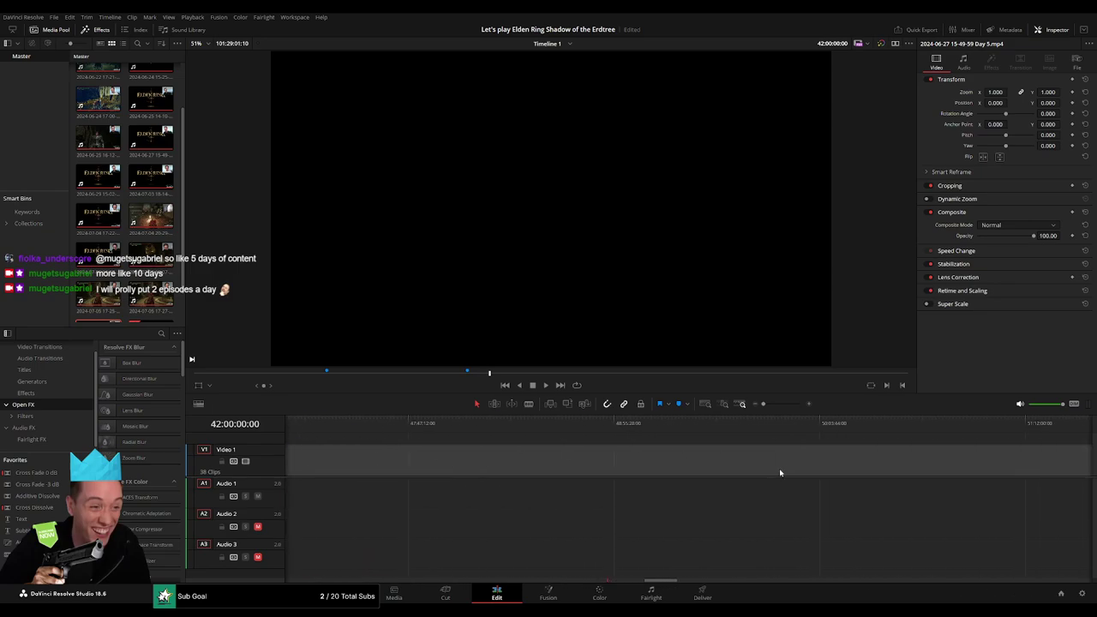
drag(514, 448, 606, 472)
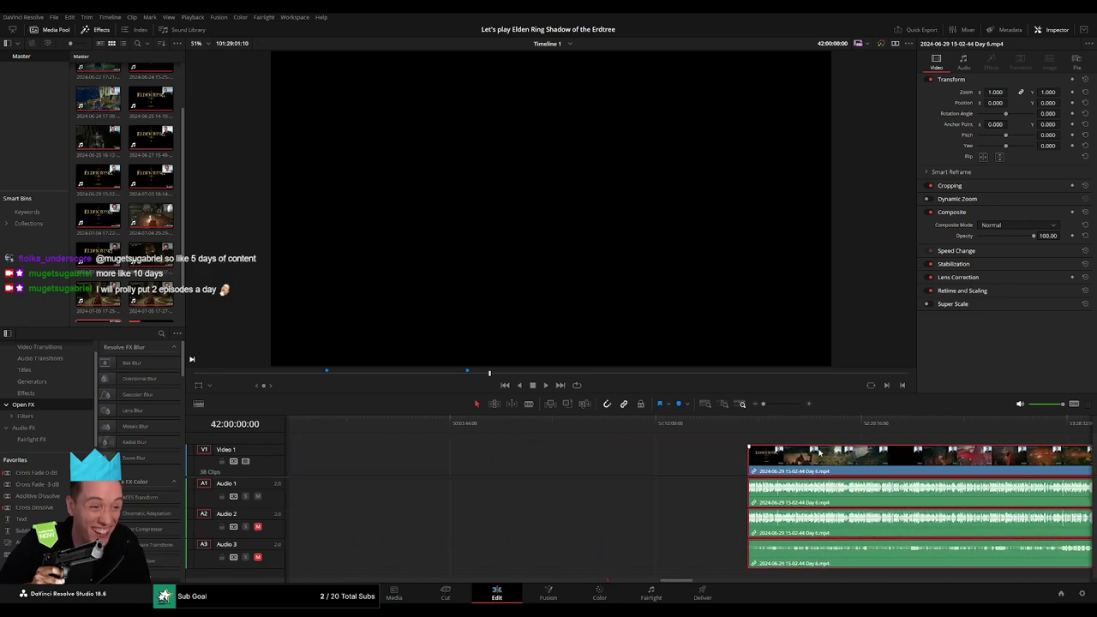
drag(606, 471, 664, 462)
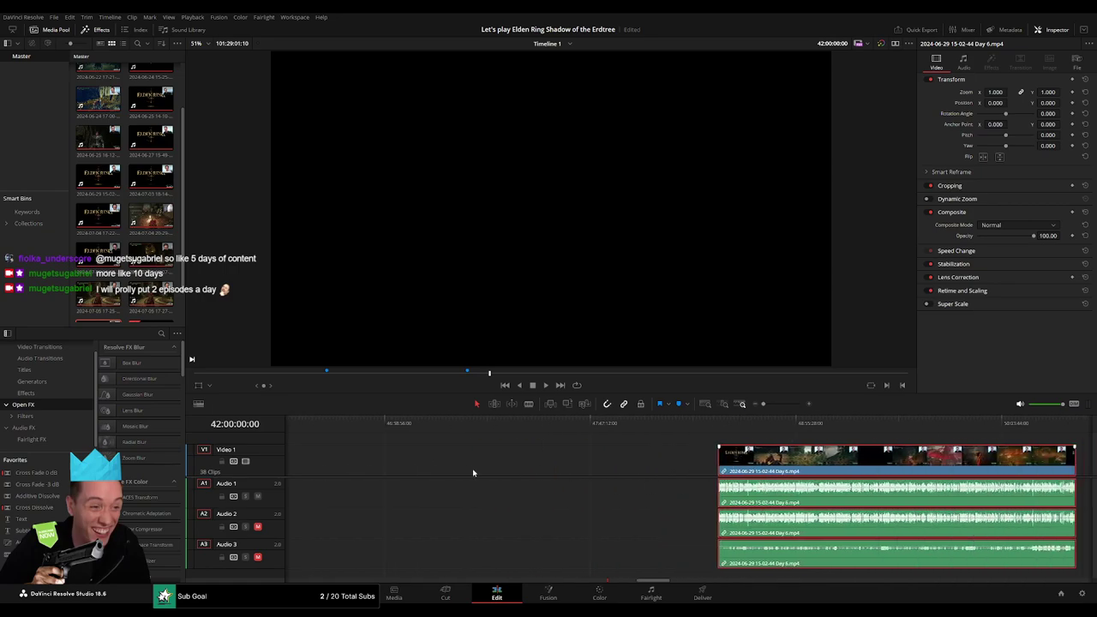
- Ripple-delete the empty V1 gap so Day 6 butts against the Day 5 remainder
click(385, 470)
scroll(596, 447, left, 5)
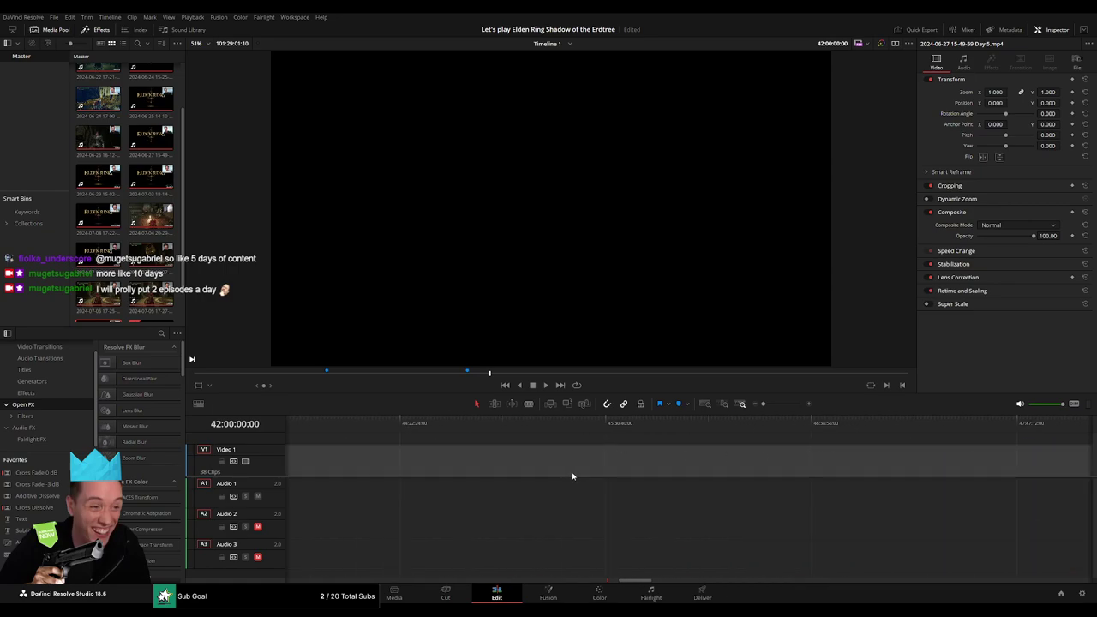
scroll(598, 442, left, 4)
key(Delete)
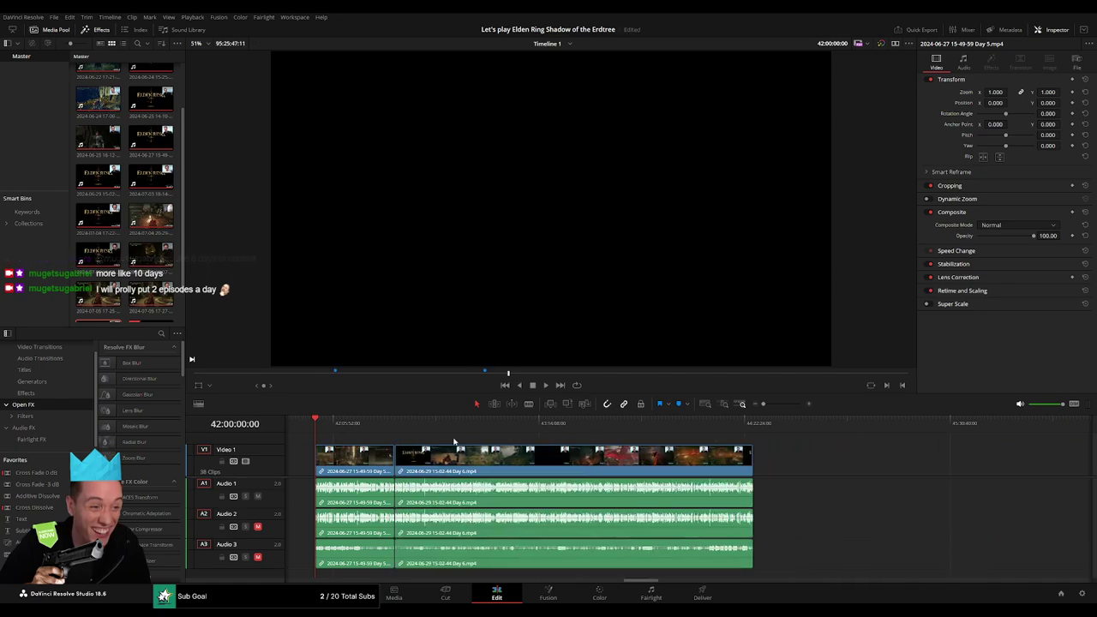
drag(357, 441, 394, 431)
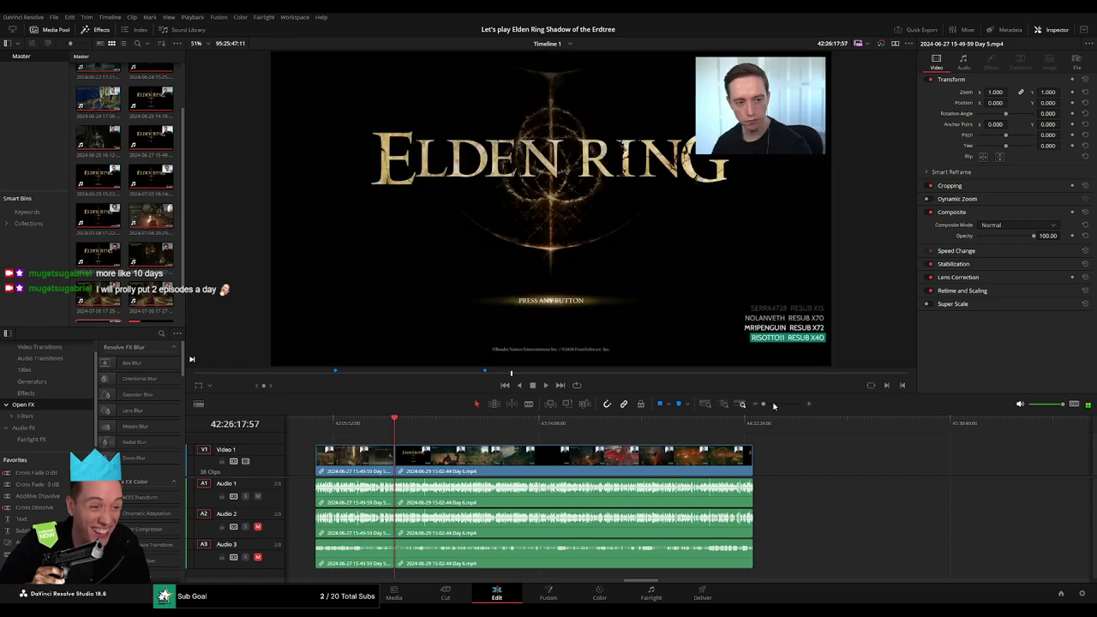
drag(773, 406, 786, 405)
- Add the default cross dissolve at the Day 5/Day 6 cut and play it back
click(610, 422)
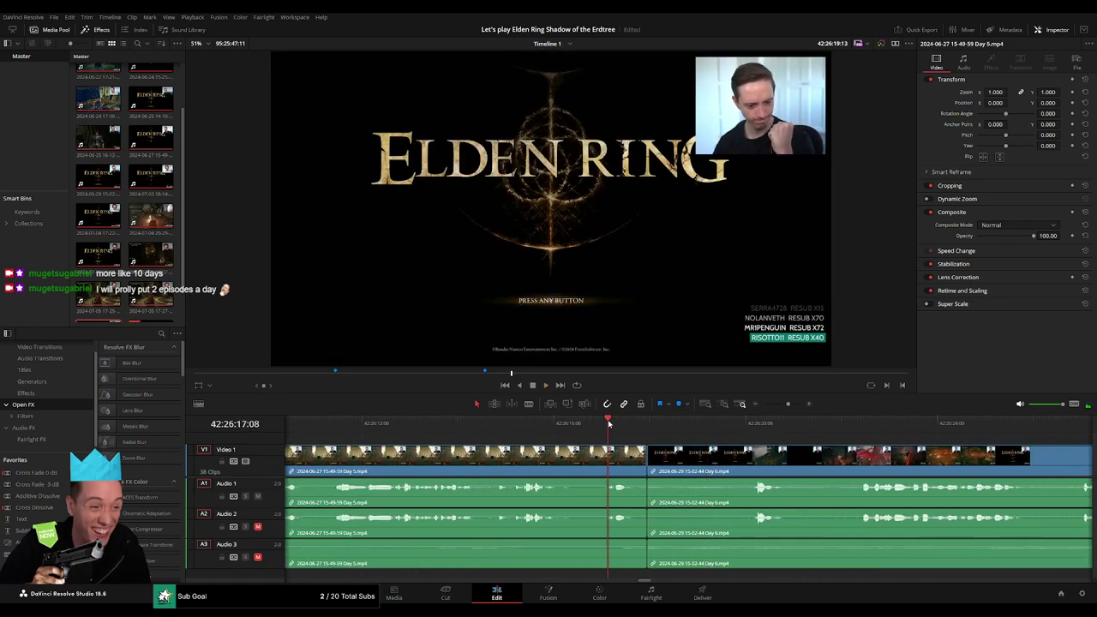
drag(609, 422, 631, 422)
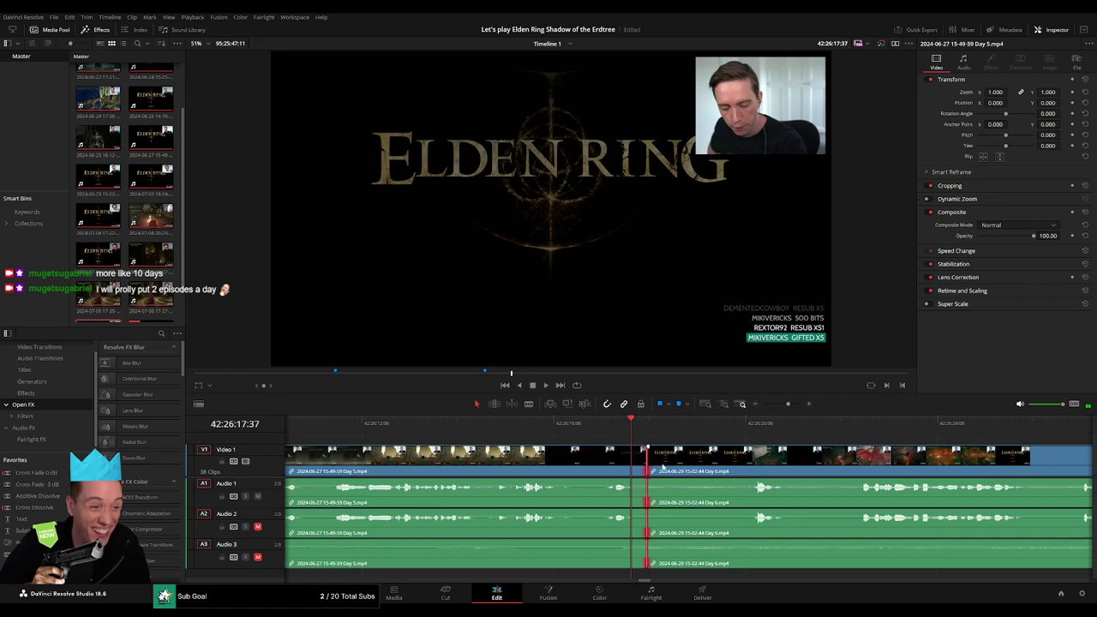
key(ctrl+t)
key(/)
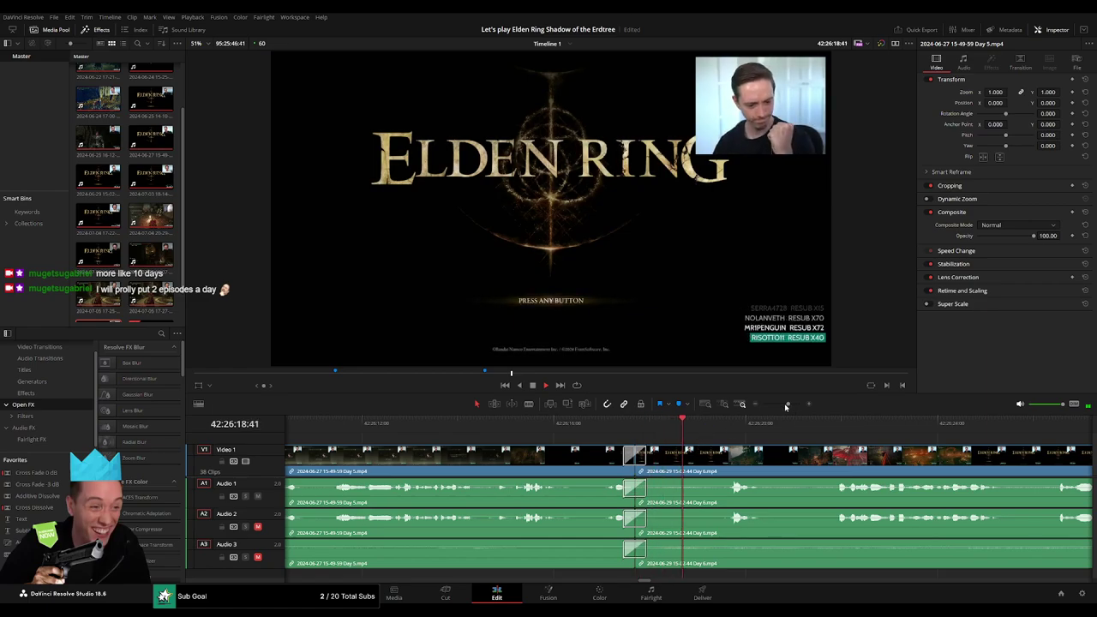
- Review the Day 6 gameplay and split the clip at 42:52:04
scroll(604, 449, down, 10)
scroll(533, 443, right, 3)
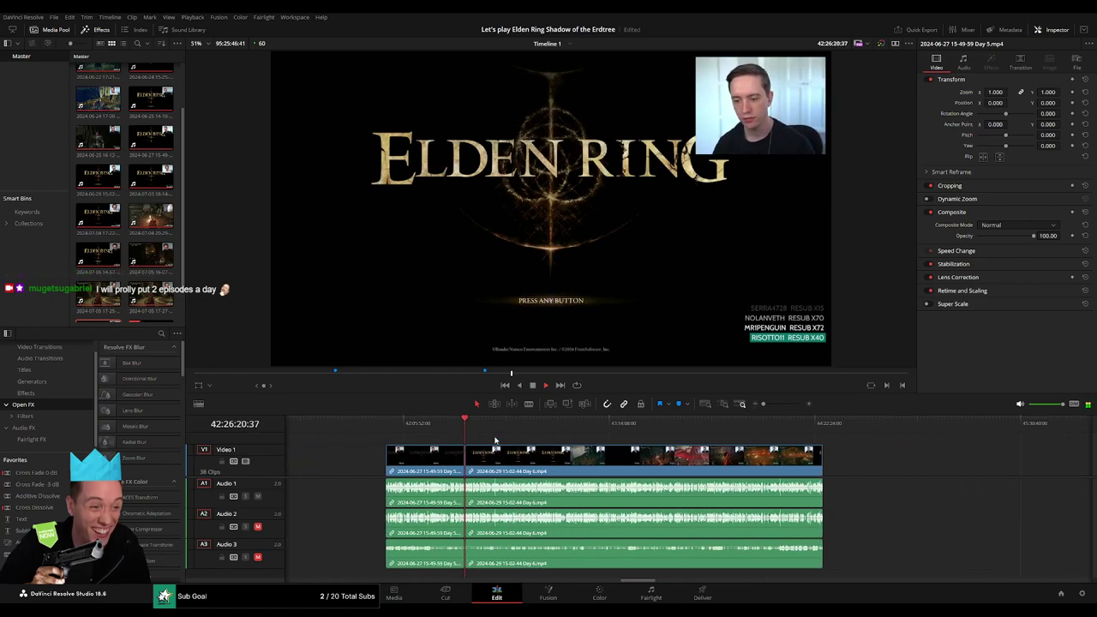
drag(470, 427, 542, 437)
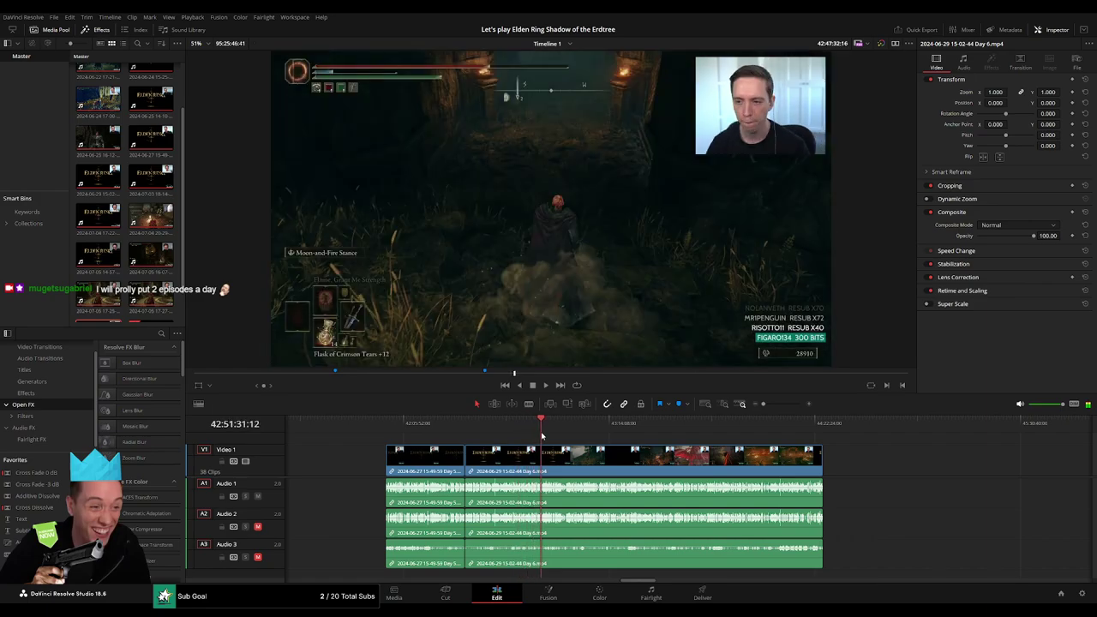
key(space)
drag(763, 404, 786, 403)
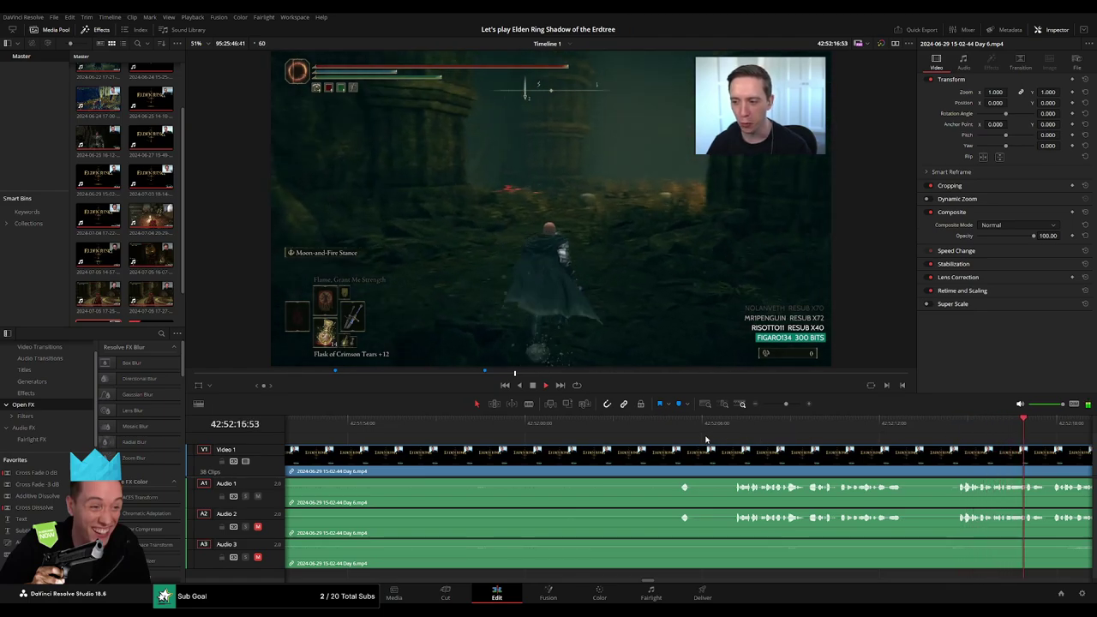
click(678, 424)
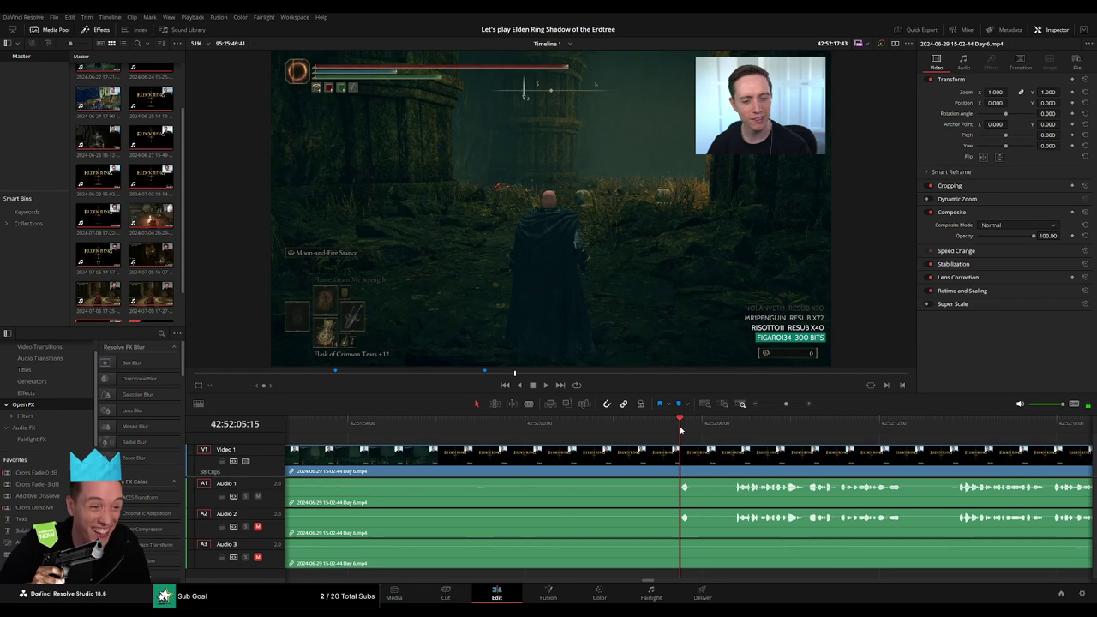
mouse_move(678, 431)
mouse_down()
mouse_move(648, 438)
mouse_move(646, 454)
mouse_move(676, 451)
mouse_move(616, 449)
mouse_up()
key(ctrl+b)
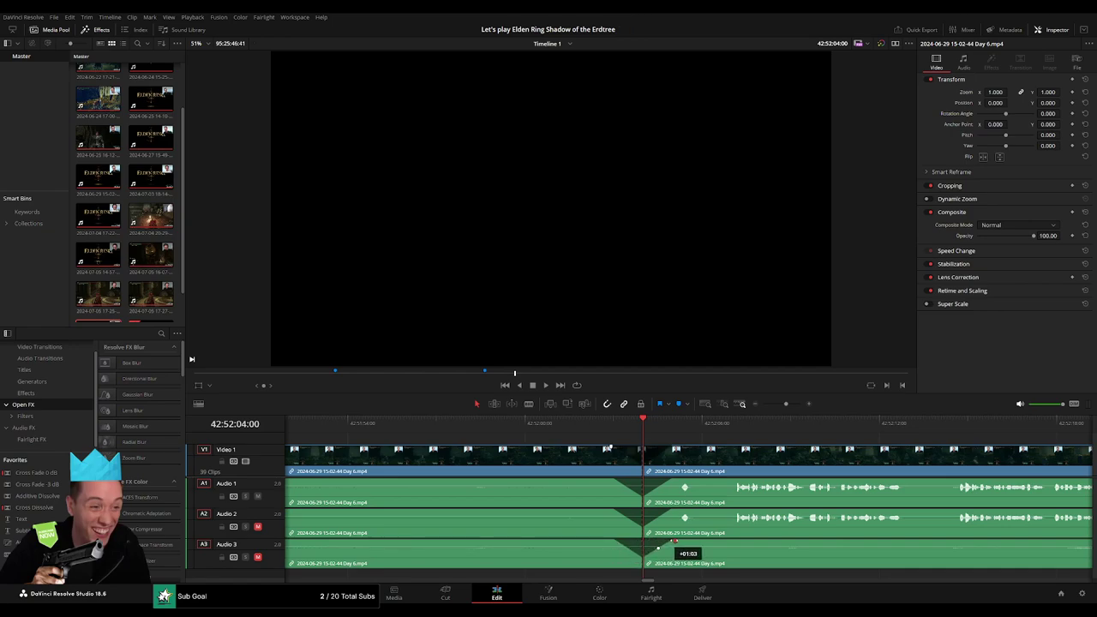
- Drag the last Day 6 section later on the timeline, leaving a gap
scroll(796, 429, down, 3)
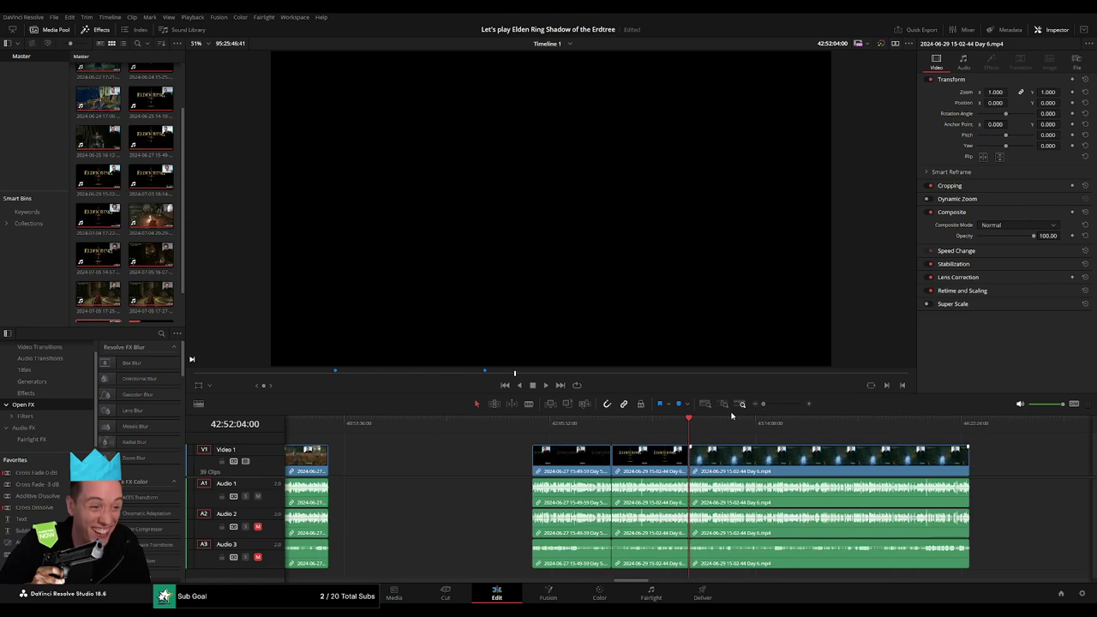
scroll(581, 442, down, 3)
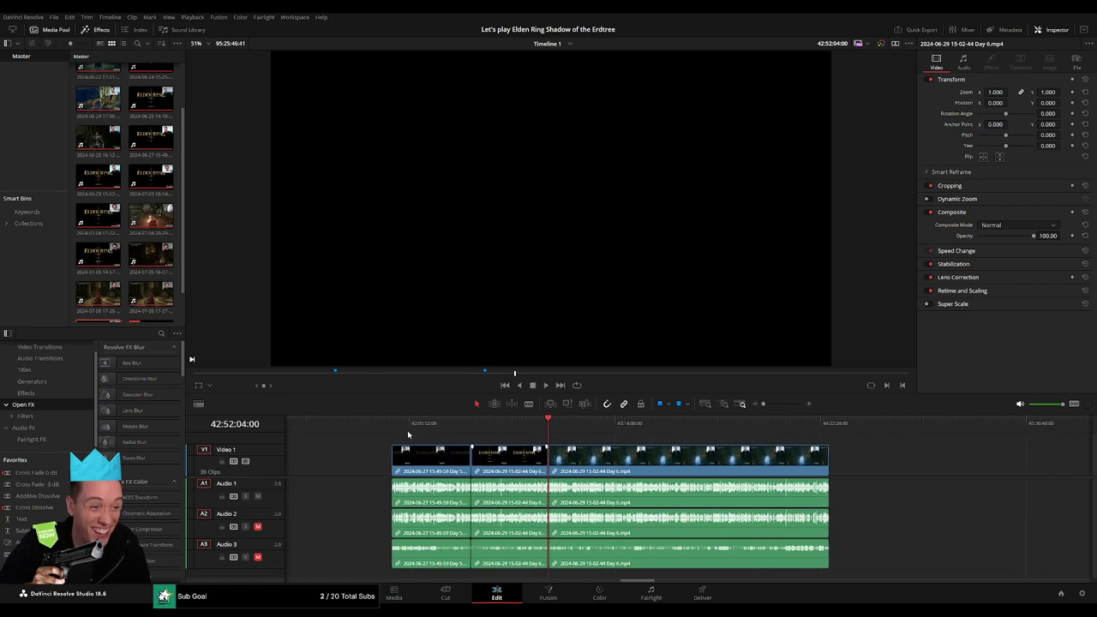
click(549, 429)
scroll(514, 446, right, 5)
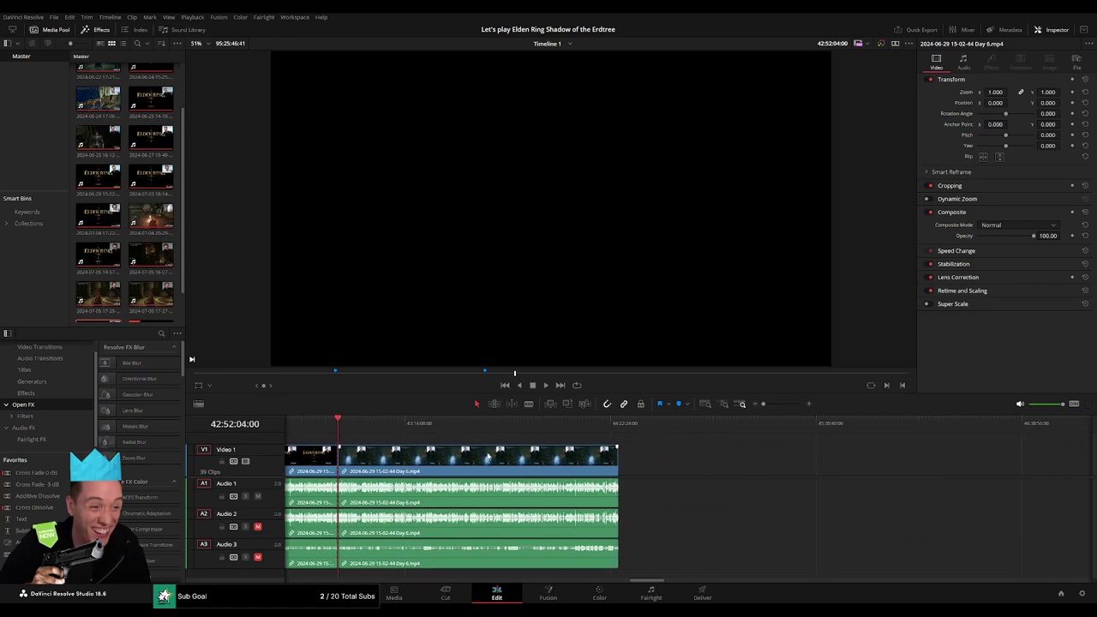
drag(460, 464, 696, 463)
scroll(525, 471, left, 3)
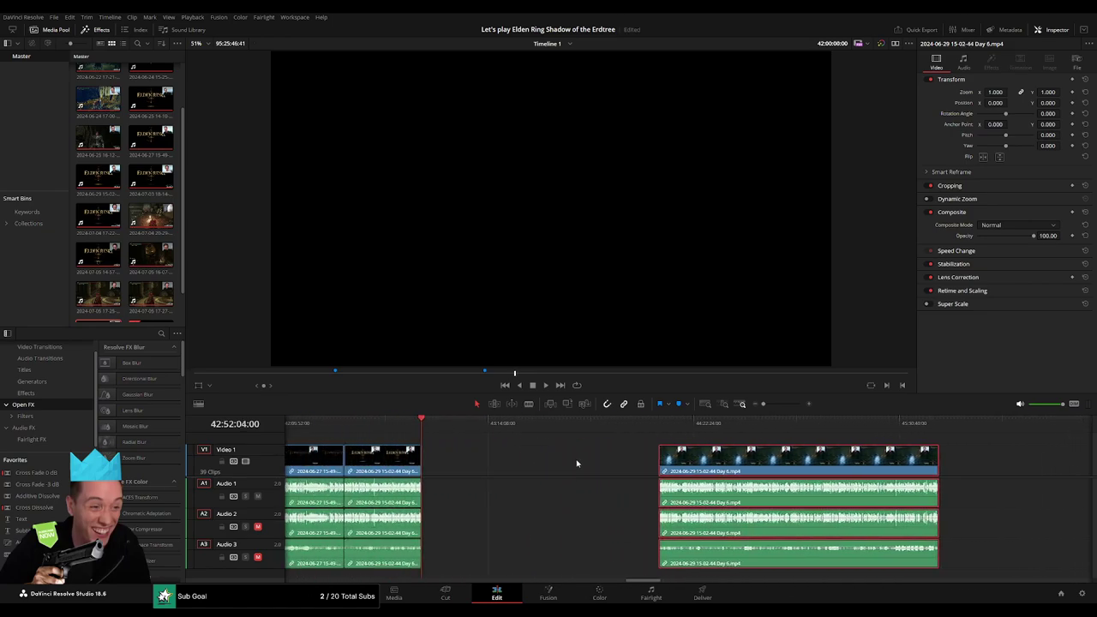
click(524, 473)
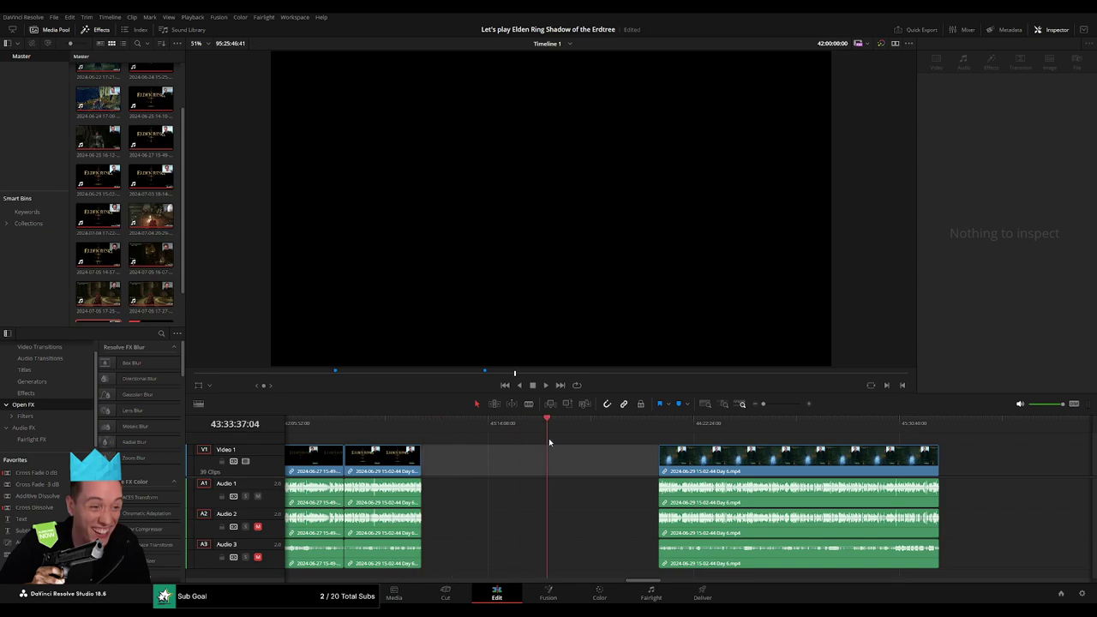
- Place the playhead at 44:00:00:00 and snap the Day 6 section's start to it
drag(594, 447, 625, 450)
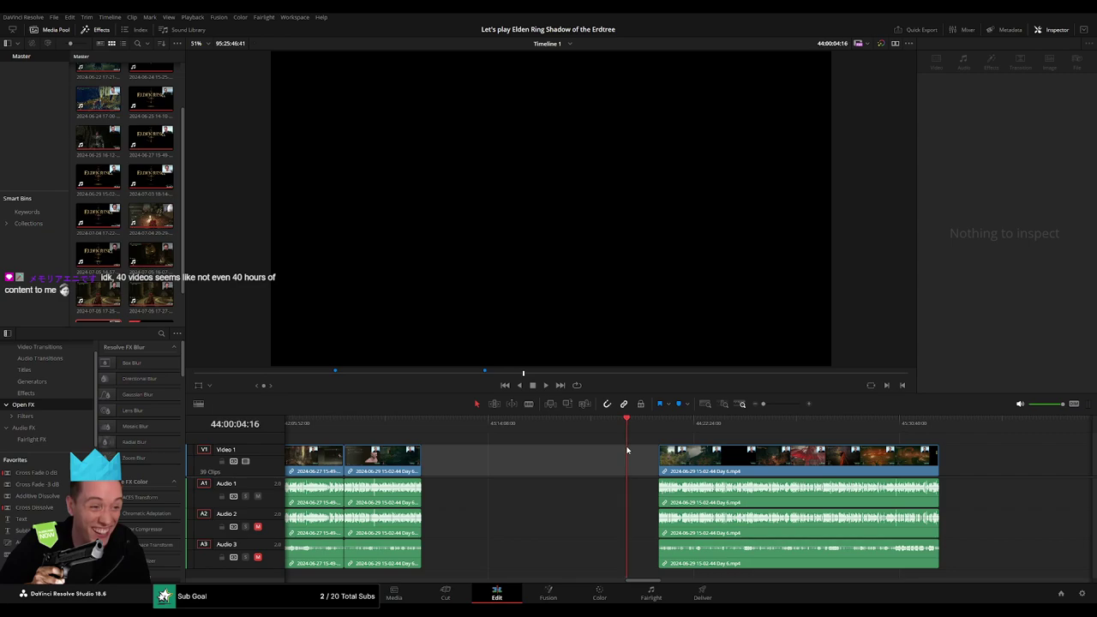
drag(763, 403, 774, 404)
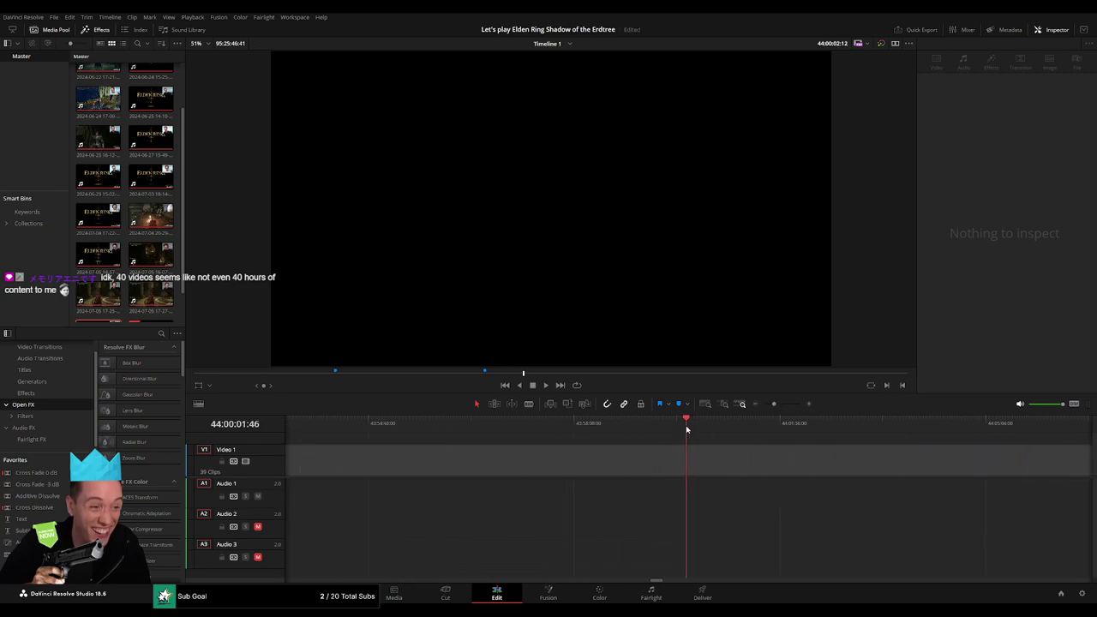
drag(686, 430, 685, 430)
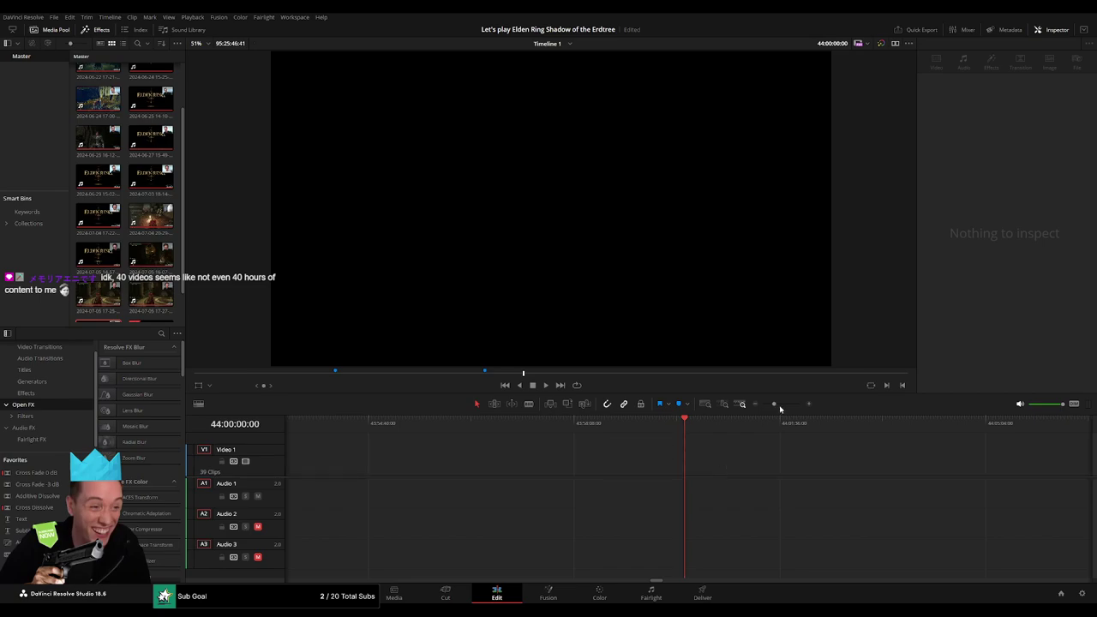
drag(774, 404, 763, 403)
drag(597, 445, 561, 445)
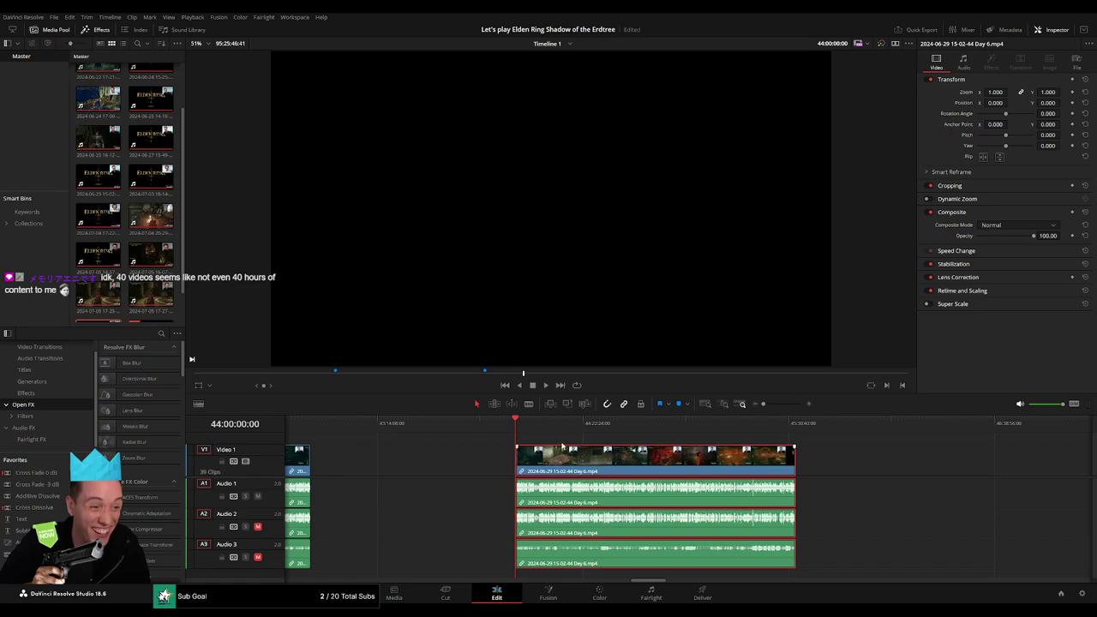
- Play and scrub through the Day 6 footage to find the cut point at 44:52:13
key(space)
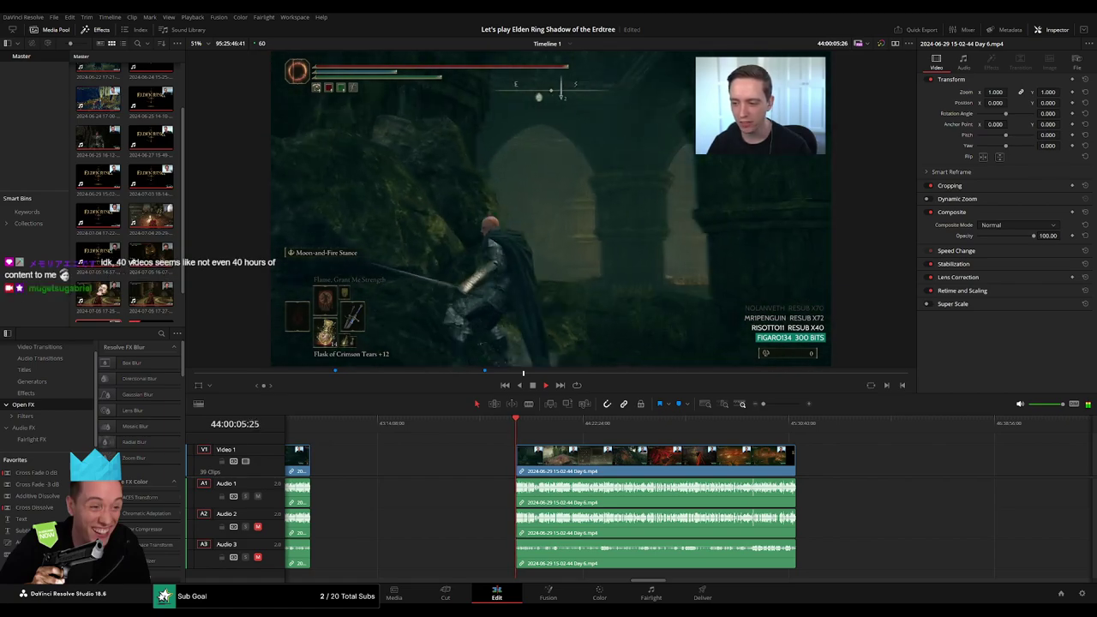
scroll(447, 440, right, 3)
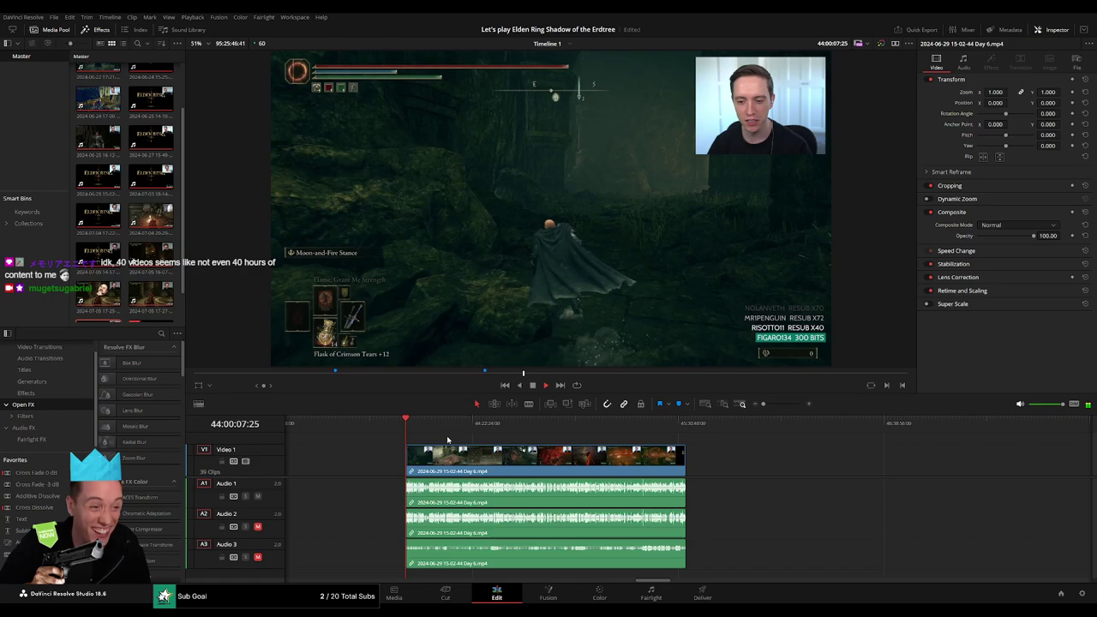
scroll(448, 439, right, 1)
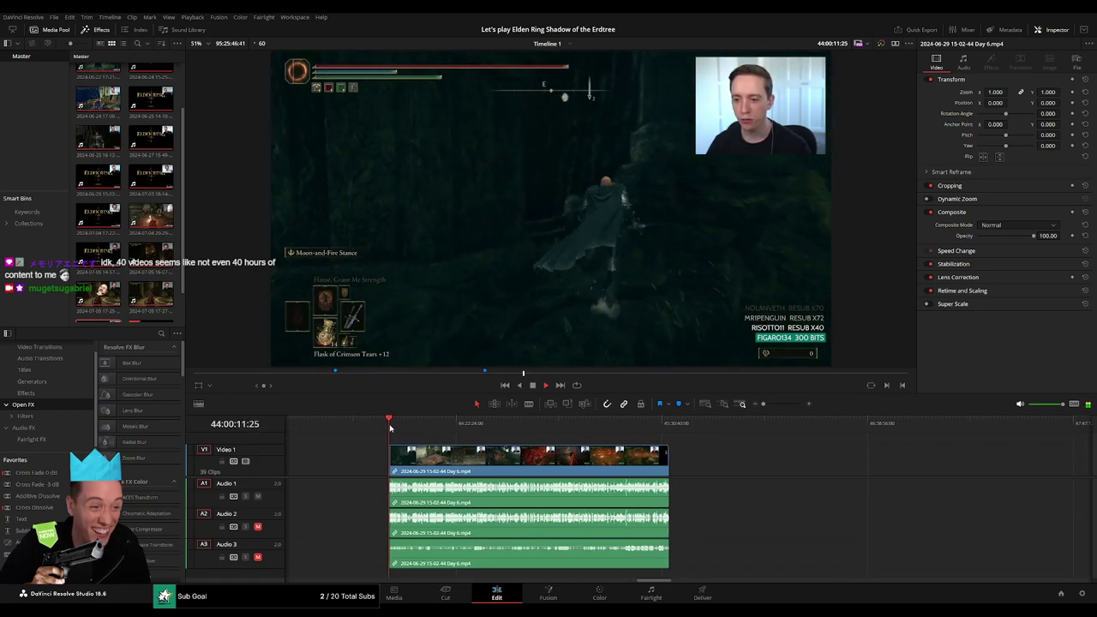
drag(390, 427, 544, 435)
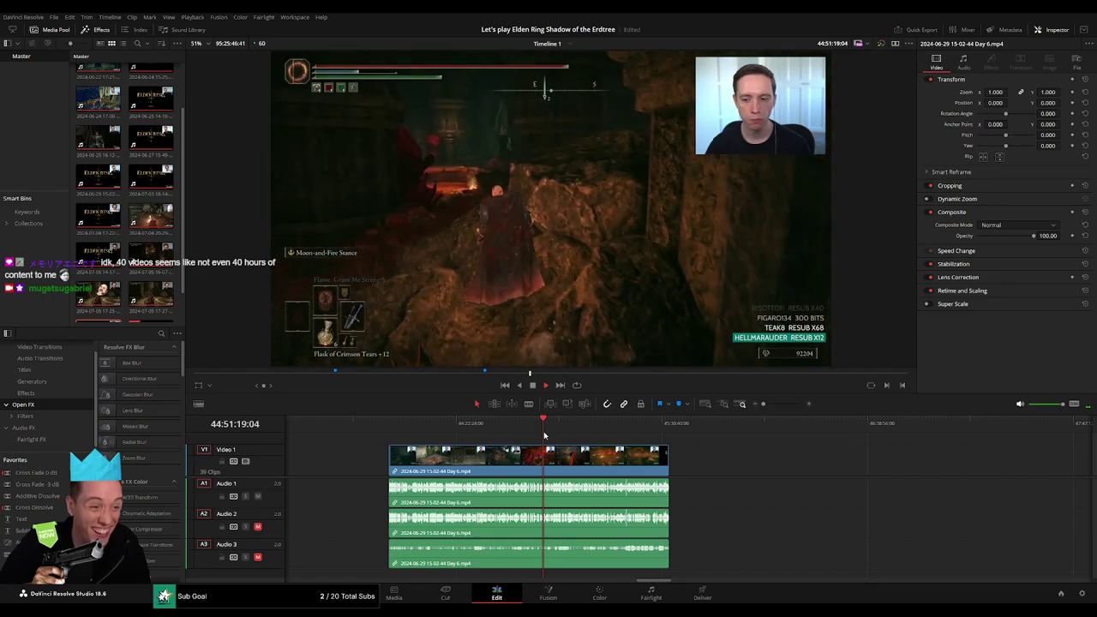
scroll(548, 439, up, 5)
click(724, 459)
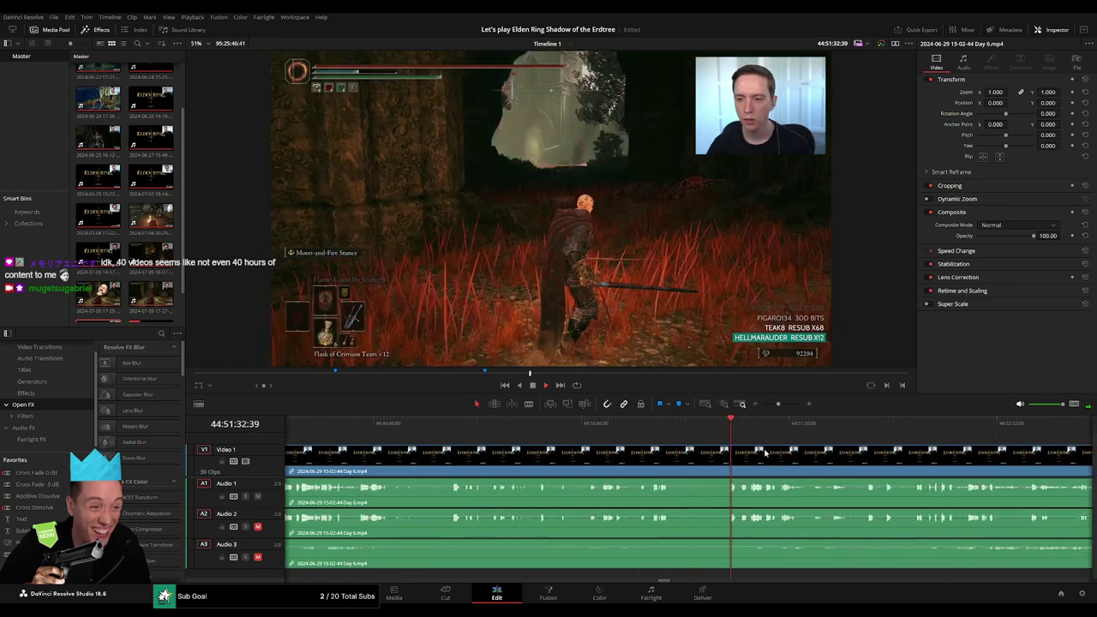
drag(553, 442, 630, 425)
key(space)
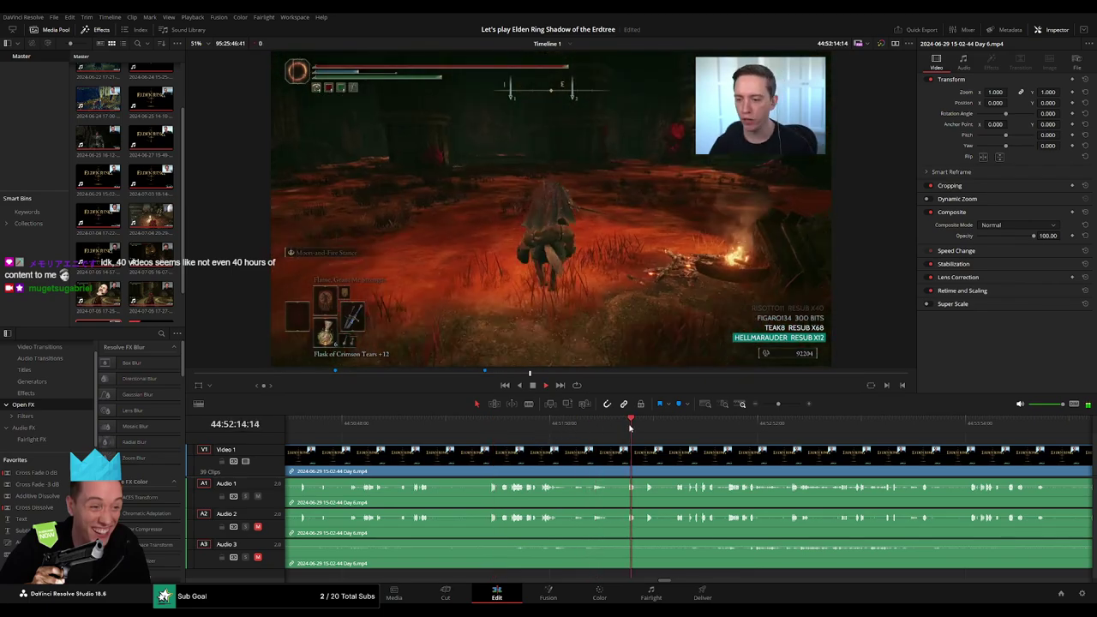
drag(778, 404, 783, 403)
drag(676, 418, 668, 426)
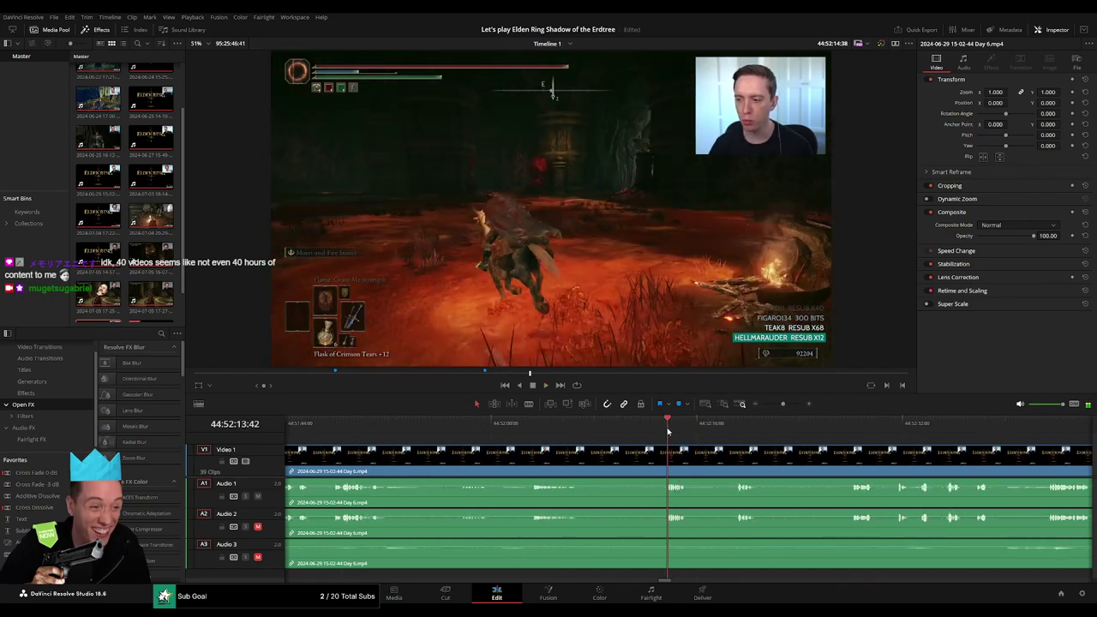
drag(668, 431, 660, 433)
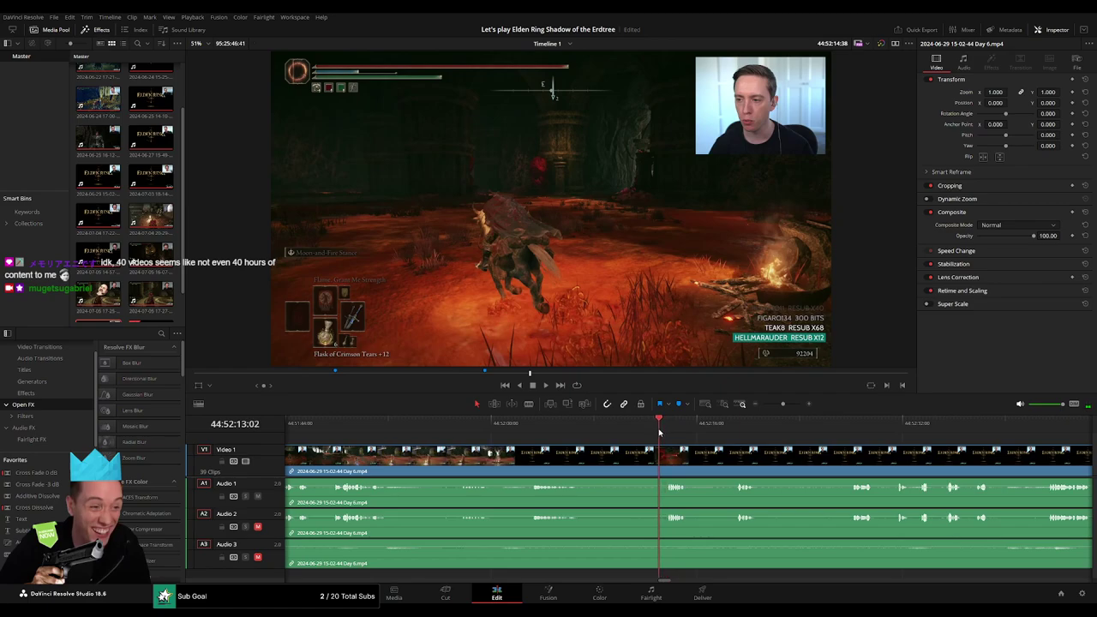
- Split the Day 6 clip at 44:52:13 and pull the later piece back to close the gap
key(ctrl+b)
drag(663, 461, 685, 450)
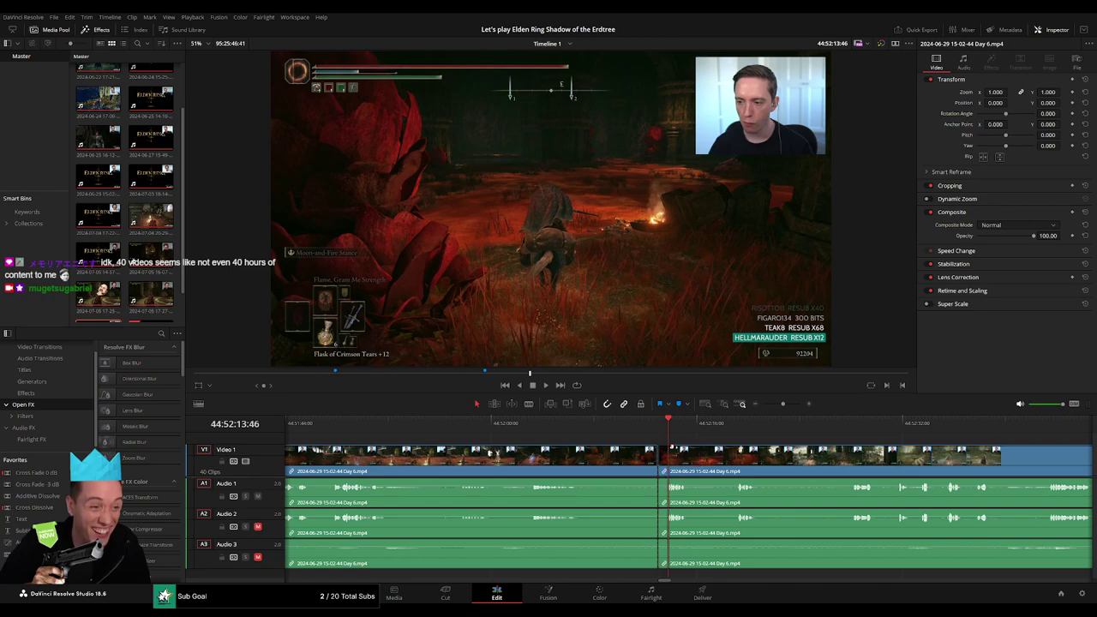
scroll(694, 447, up, 2)
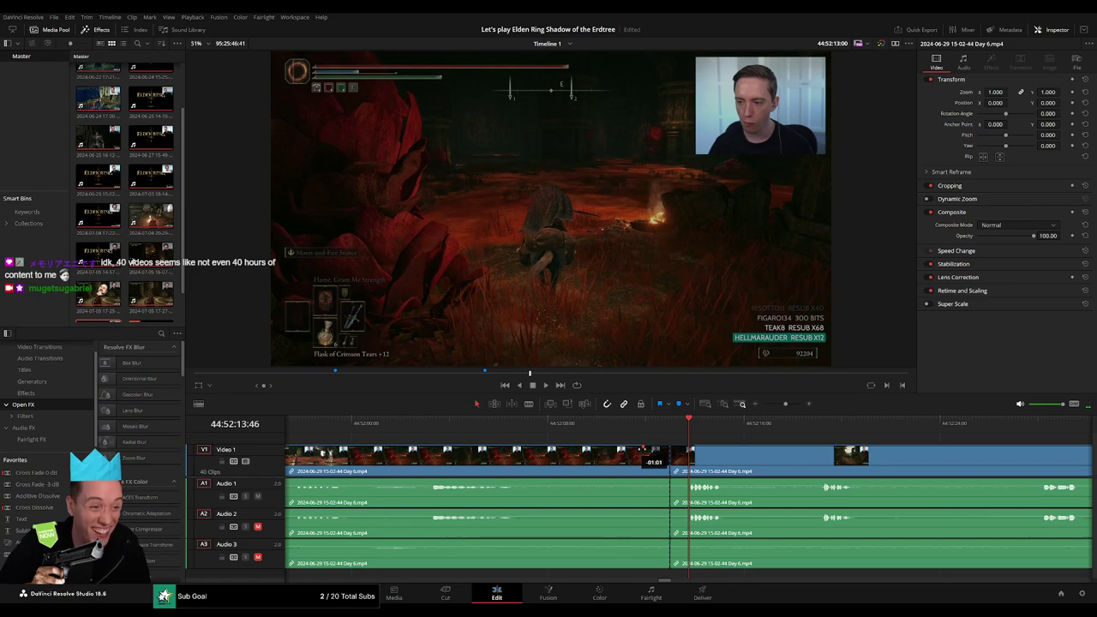
drag(643, 450, 644, 451)
drag(673, 487, 645, 481)
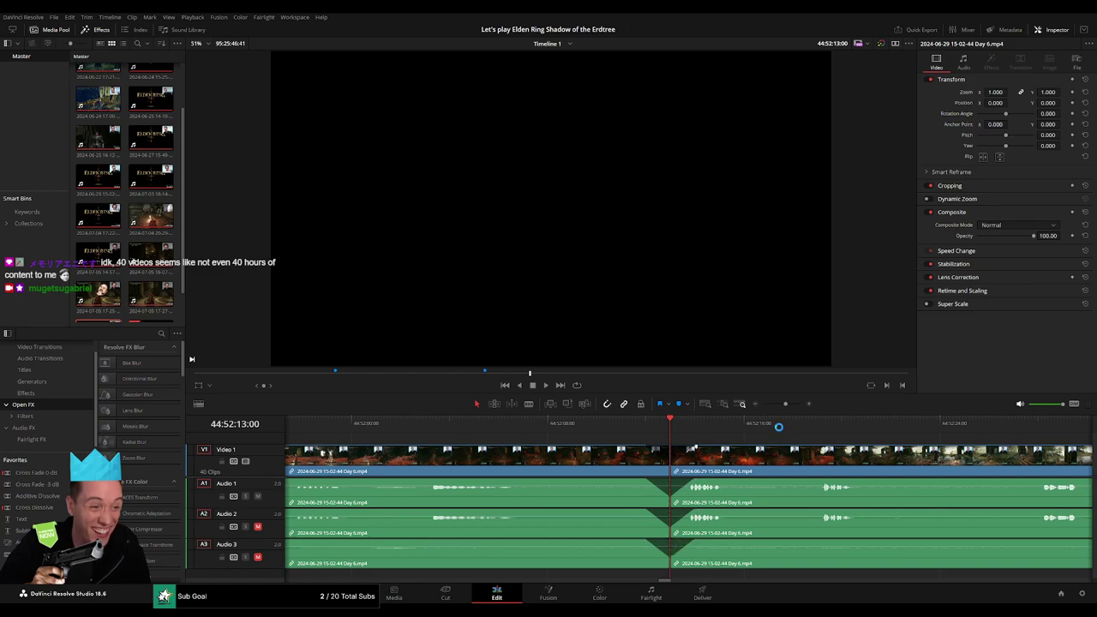
drag(786, 404, 762, 403)
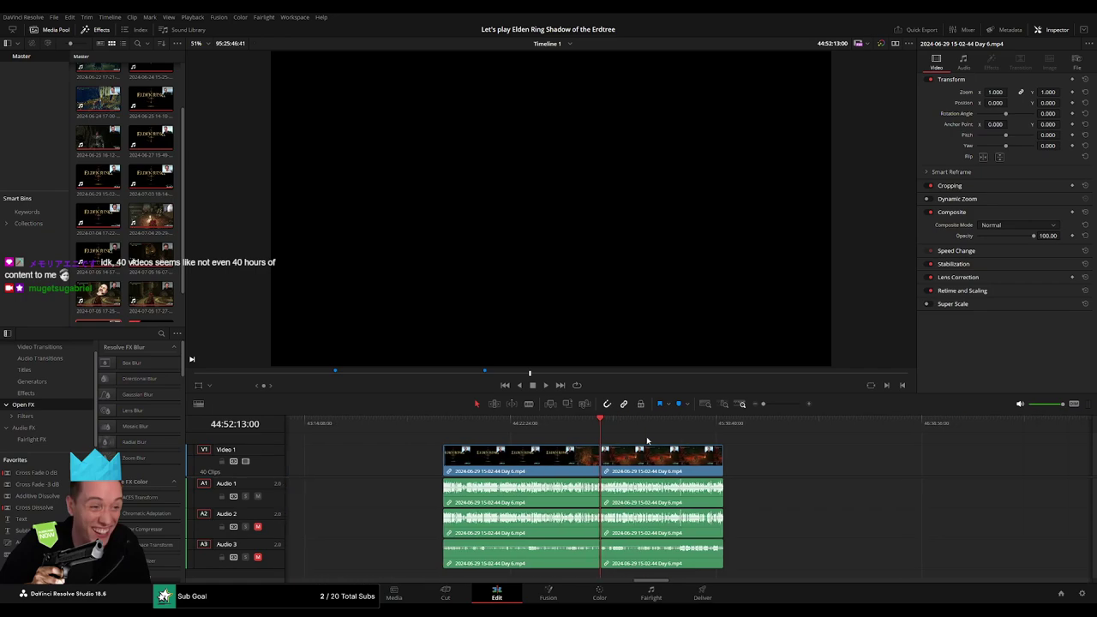
- Snap the later Day 6 clip left to the playhead so it starts at 46:00:00:00
click(593, 426)
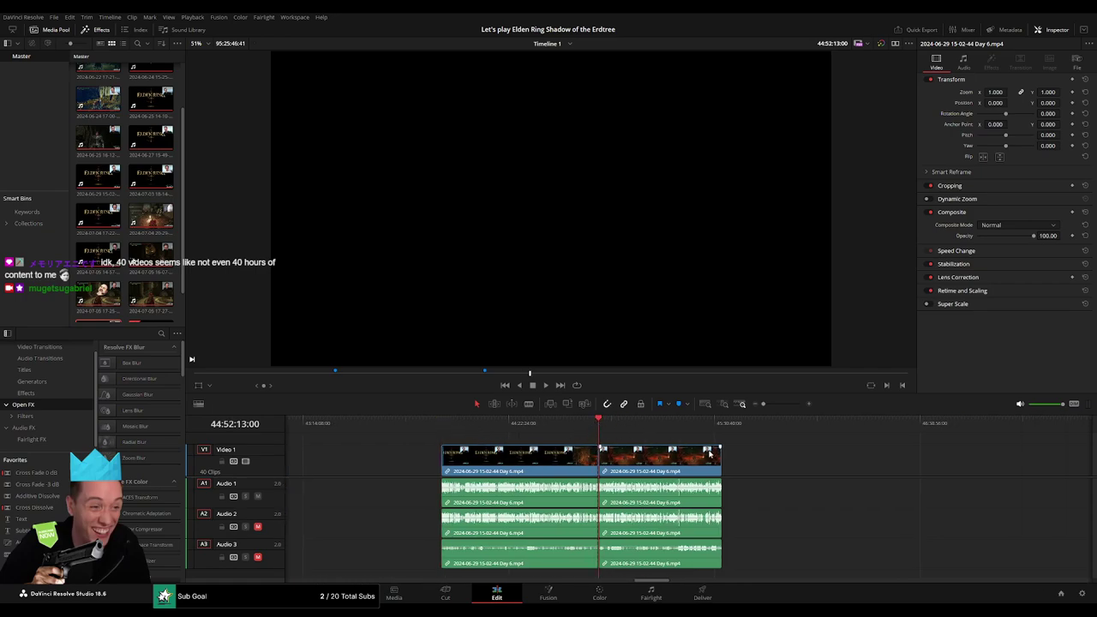
click(468, 467)
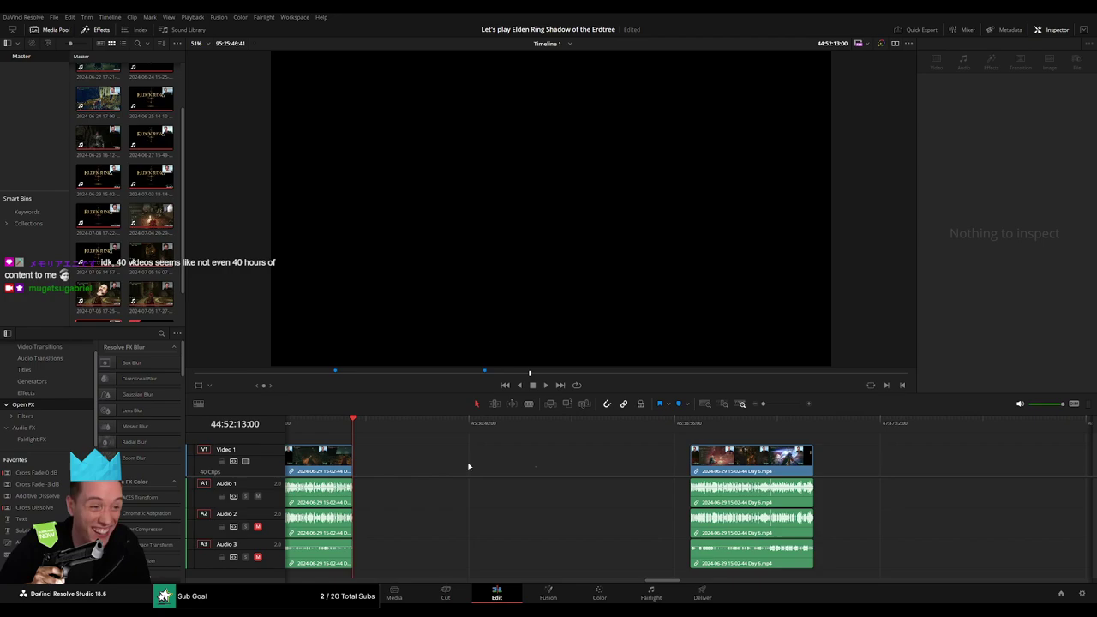
drag(459, 433, 547, 448)
drag(763, 404, 781, 408)
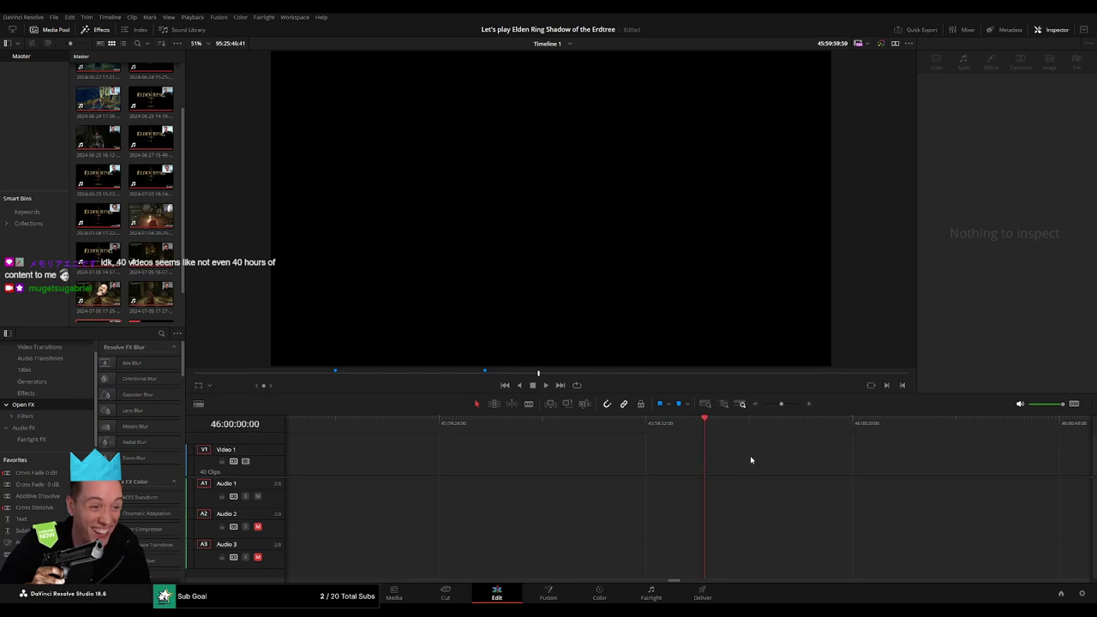
drag(782, 405, 762, 404)
drag(878, 459, 744, 458)
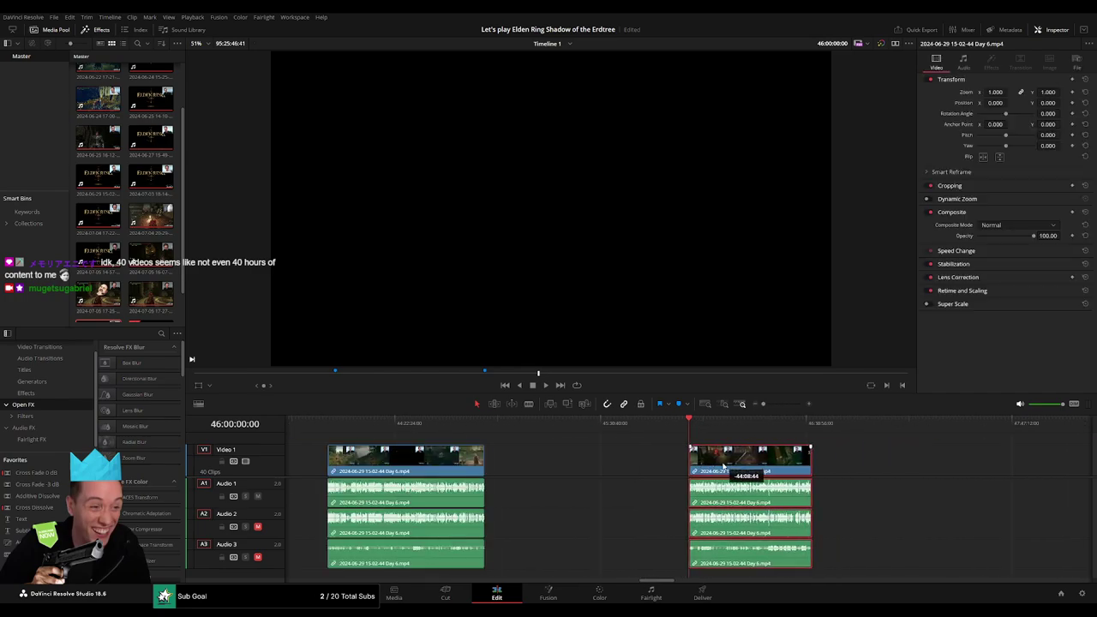
- Butt the Day 7 clip against the Day 6 clip, save the project, and play it back
scroll(849, 467, down, 5)
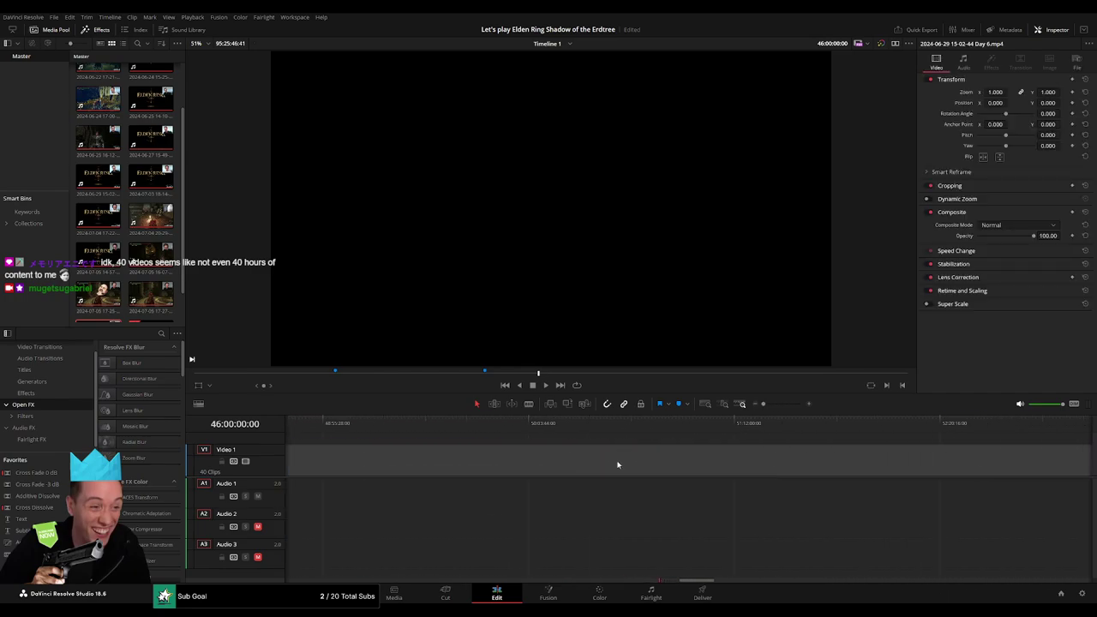
scroll(617, 464, down, 3)
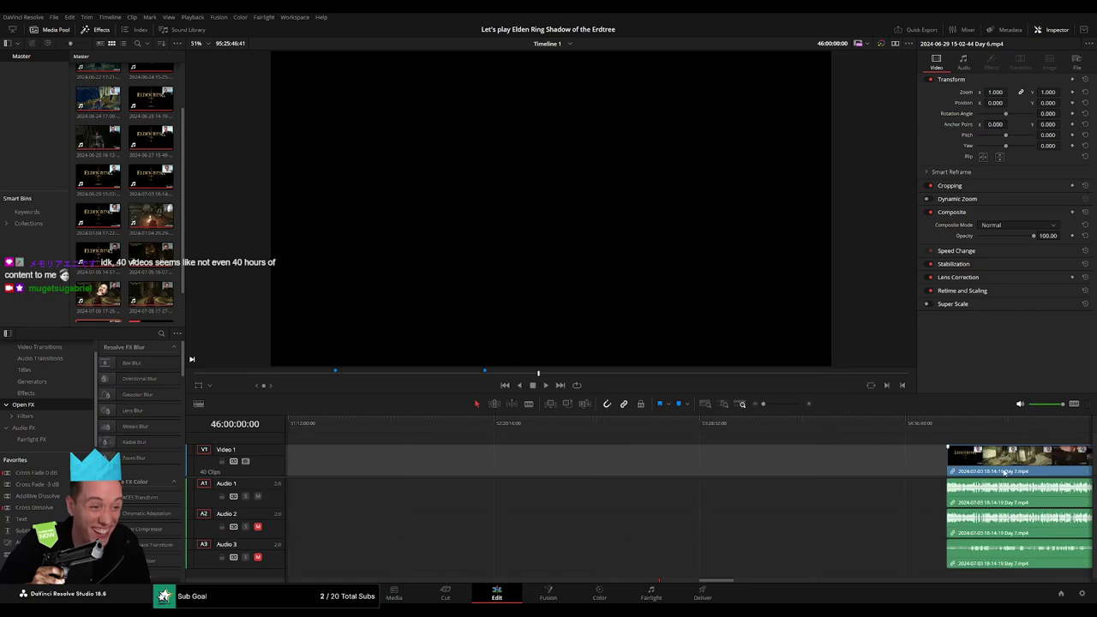
mouse_move(1004, 472)
mouse_down()
mouse_move(495, 469)
mouse_move(816, 455)
mouse_up()
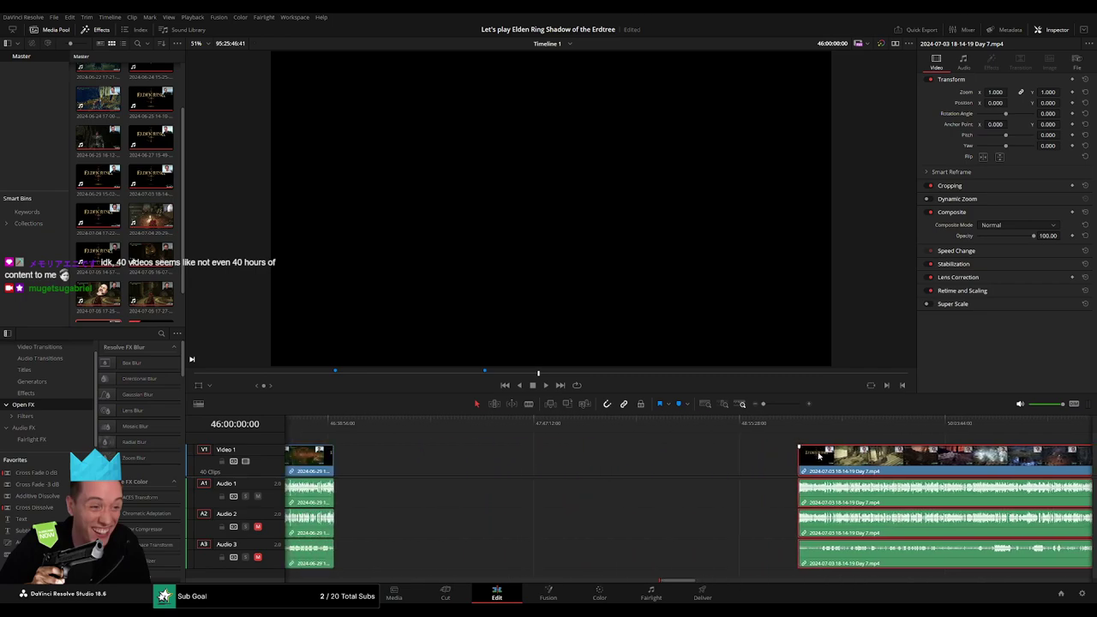
key(ctrl+s)
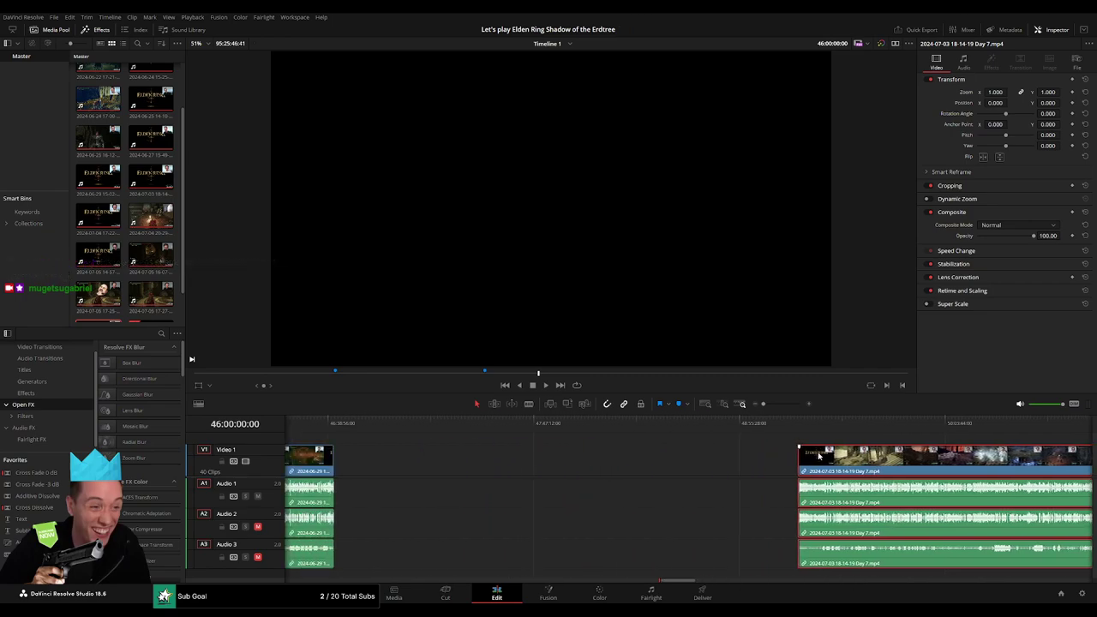
drag(819, 455, 354, 455)
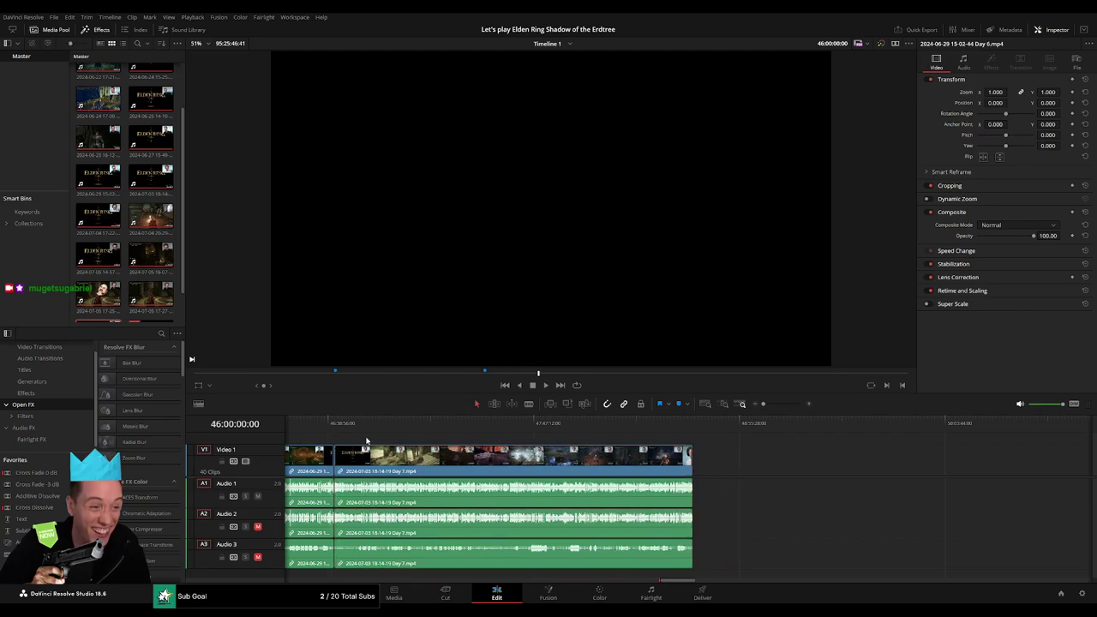
key(space)
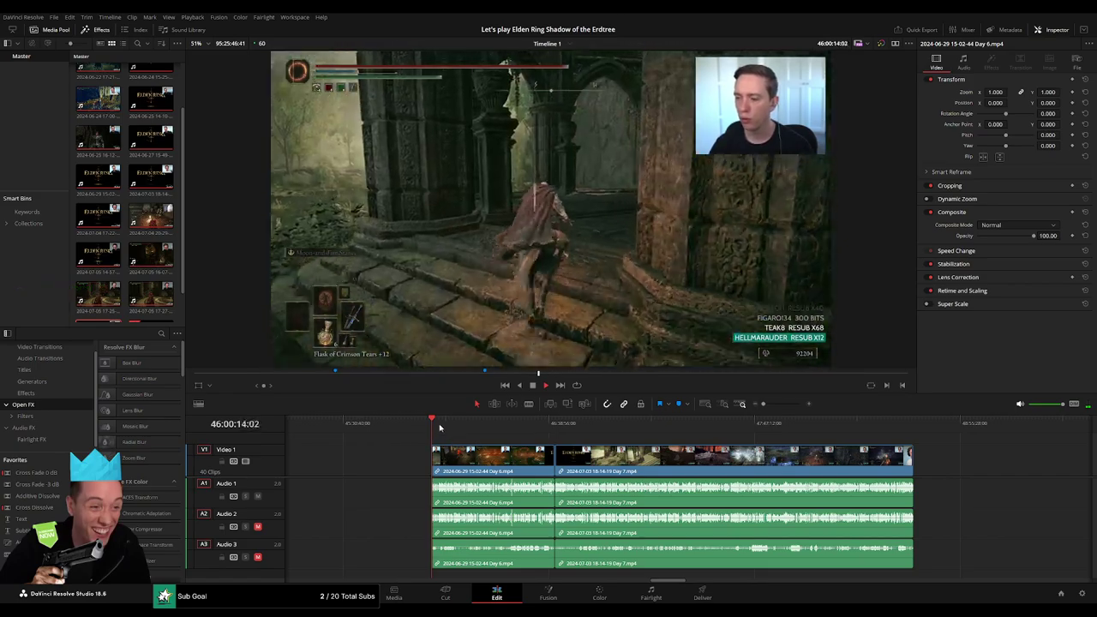
- Ripple-trim the end of Day 6 at the Day 7 join near 46:41, then play through it
drag(440, 427, 543, 438)
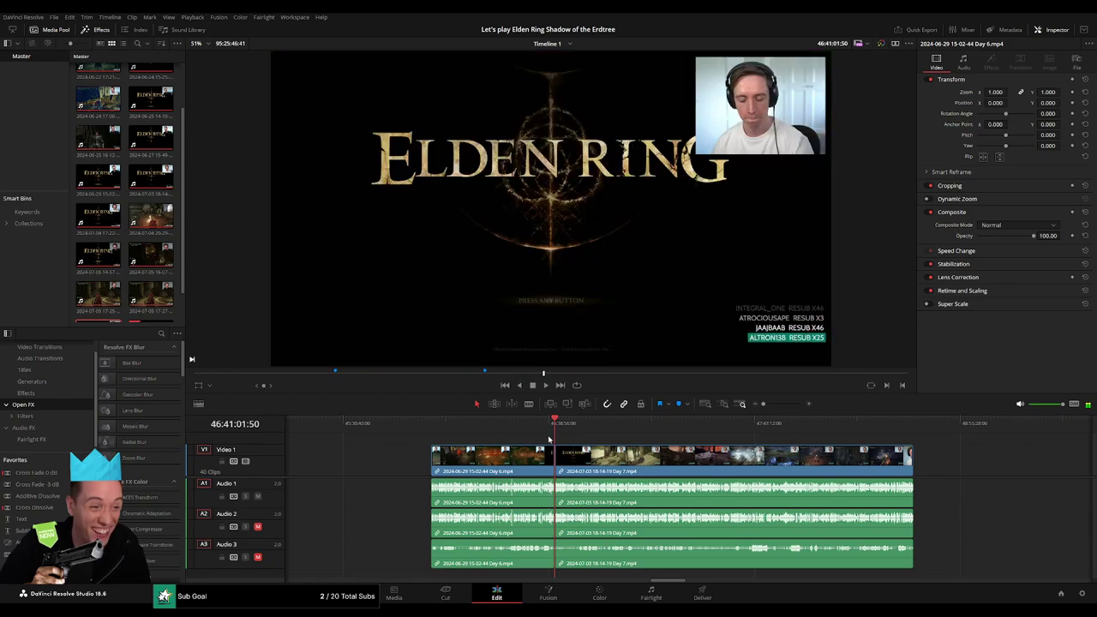
click(770, 406)
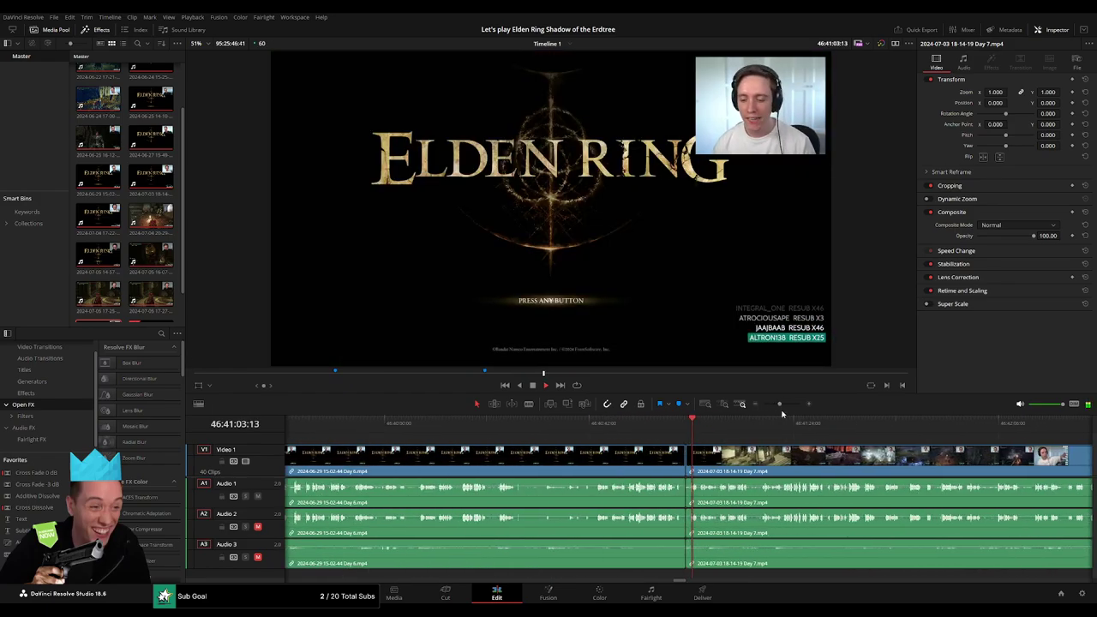
click(781, 406)
key(space)
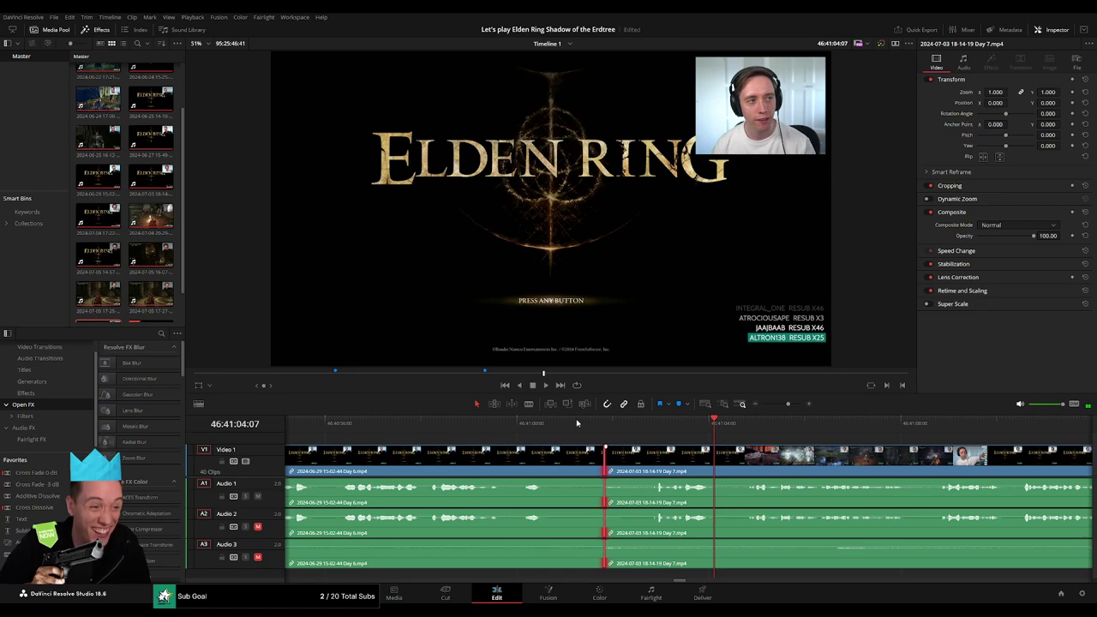
drag(606, 451, 570, 452)
click(512, 424)
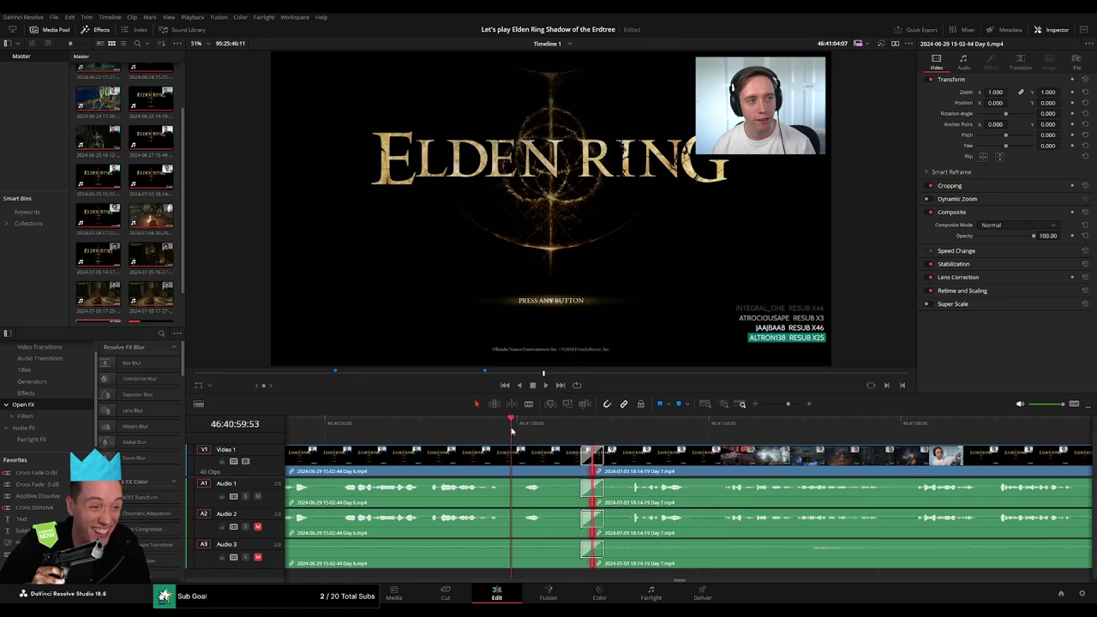
key(space)
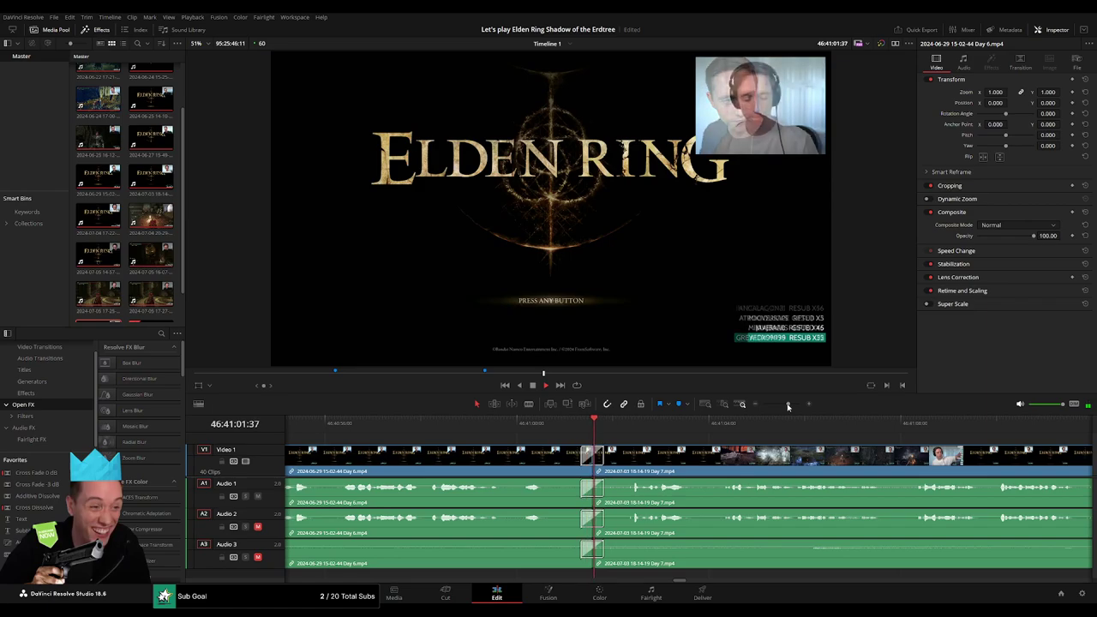
click(752, 408)
scroll(763, 456, right, 5)
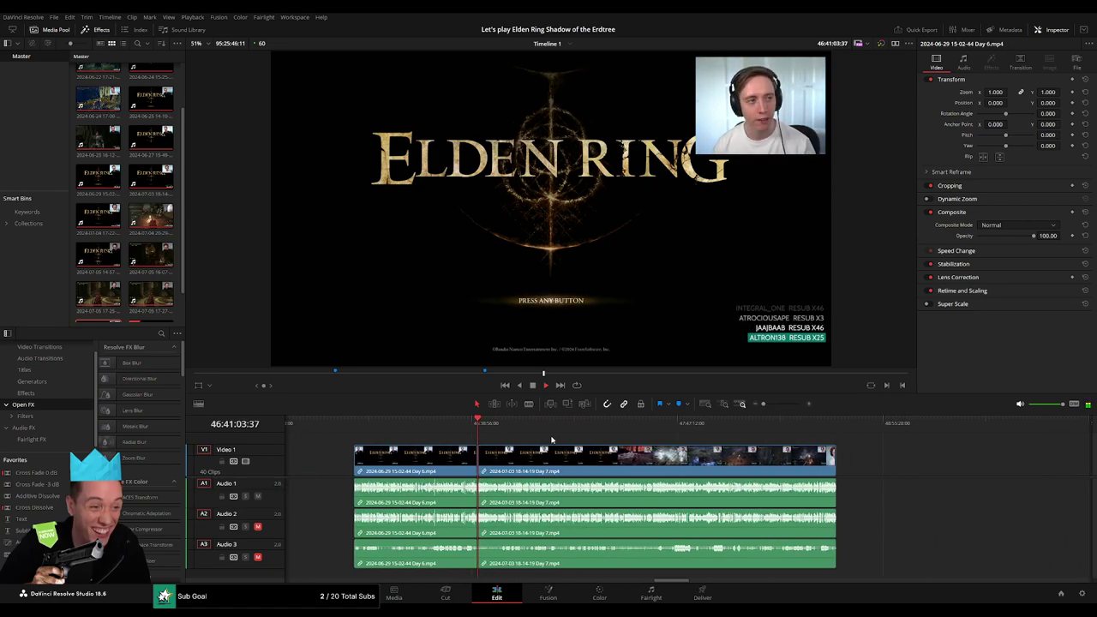
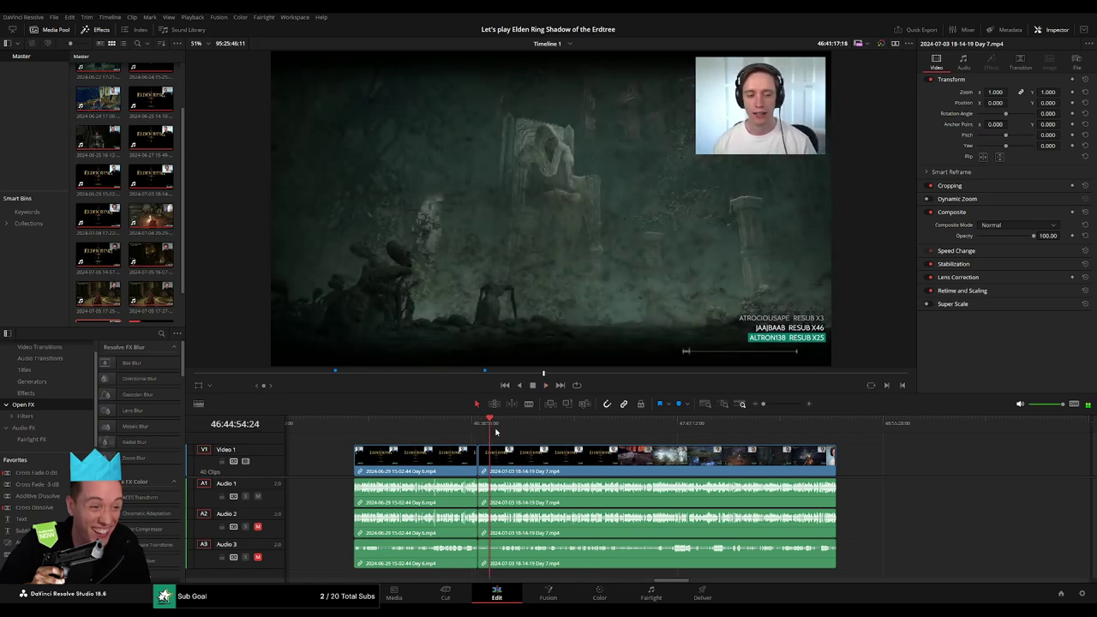
- Scrub and zoom the Day 7 footage toward the golden-armoured enemy fight
drag(495, 432, 508, 436)
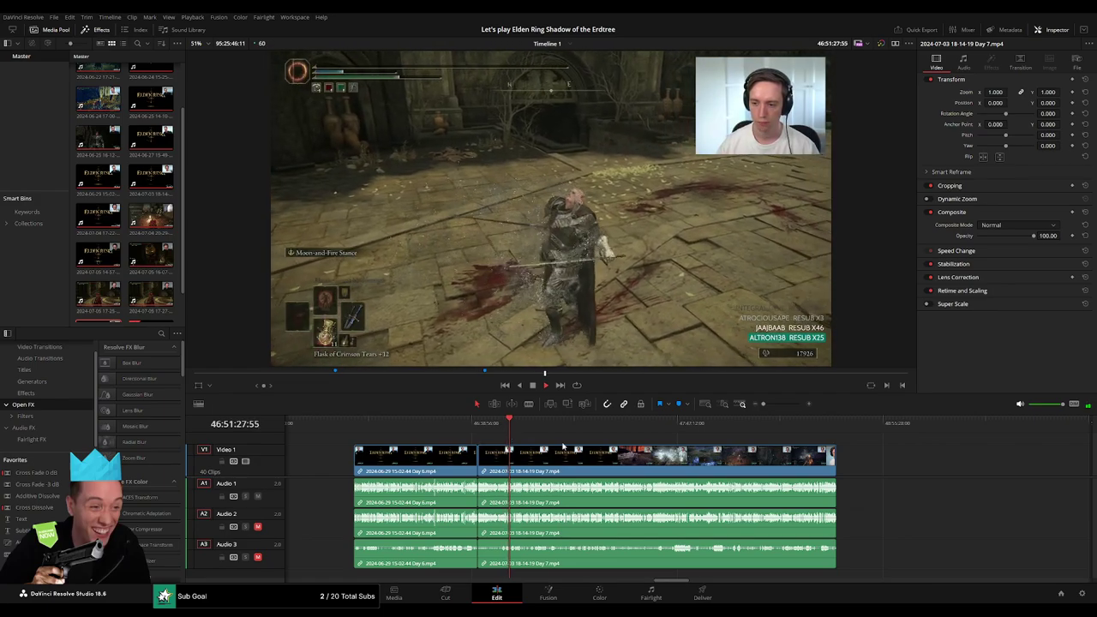
click(770, 407)
click(675, 424)
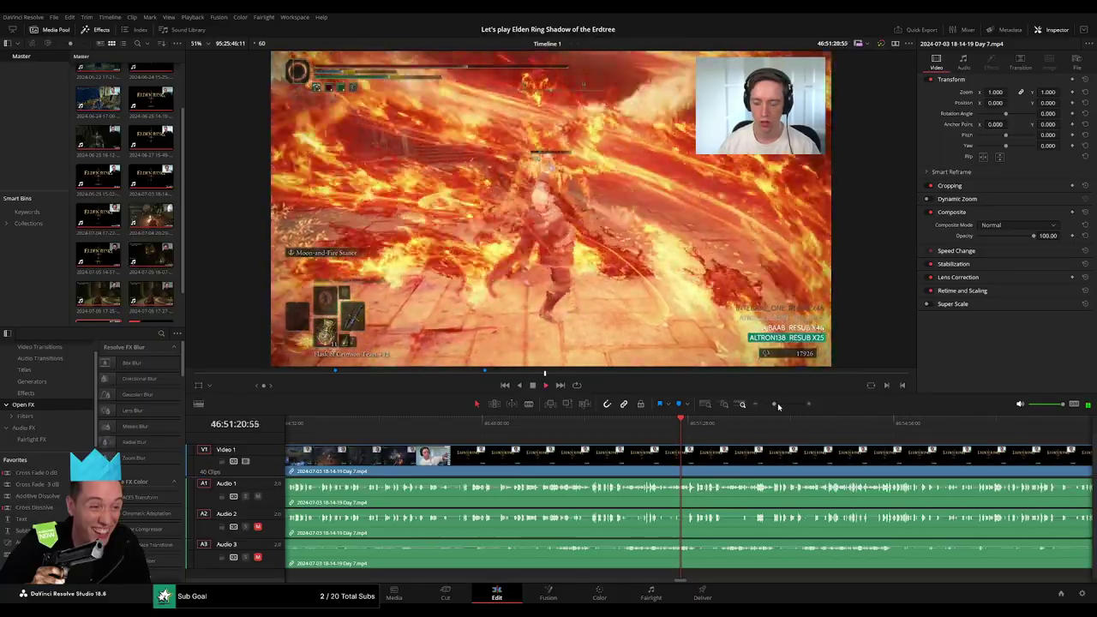
click(783, 405)
scroll(554, 462, right, 5)
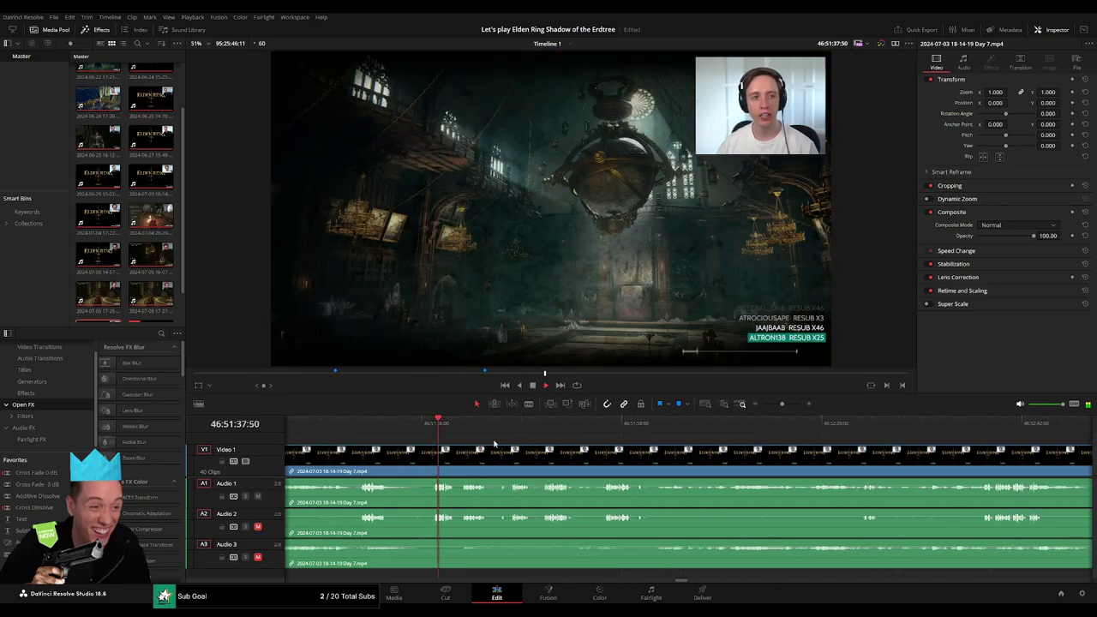
scroll(529, 432, right, 4)
scroll(514, 437, right, 4)
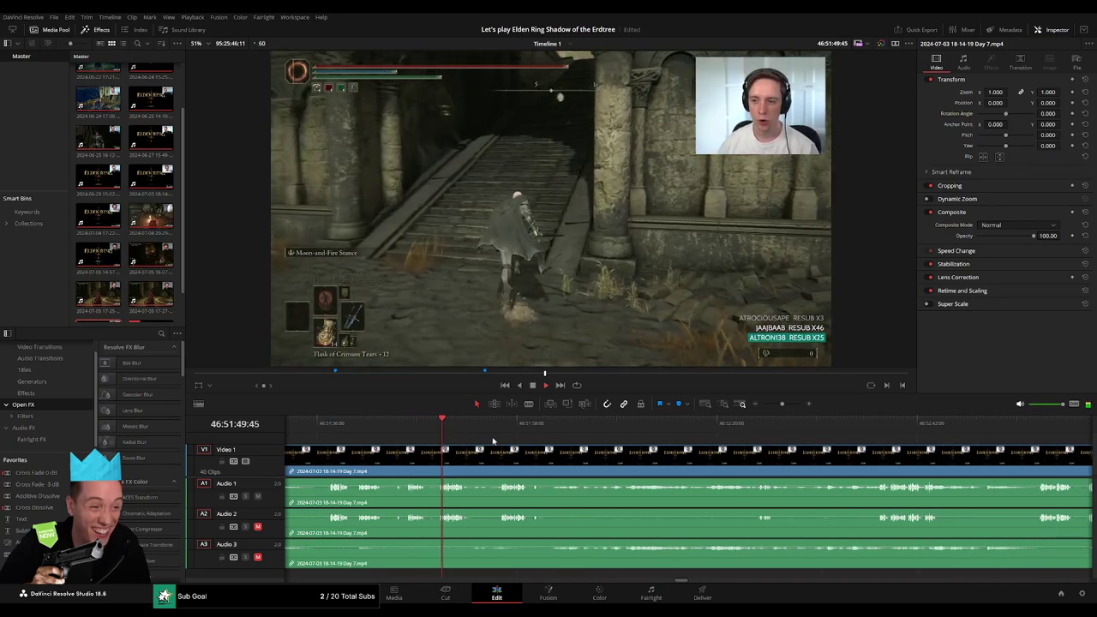
- Fine-position the playhead at 46:52:23:27, just before the attack
click(531, 424)
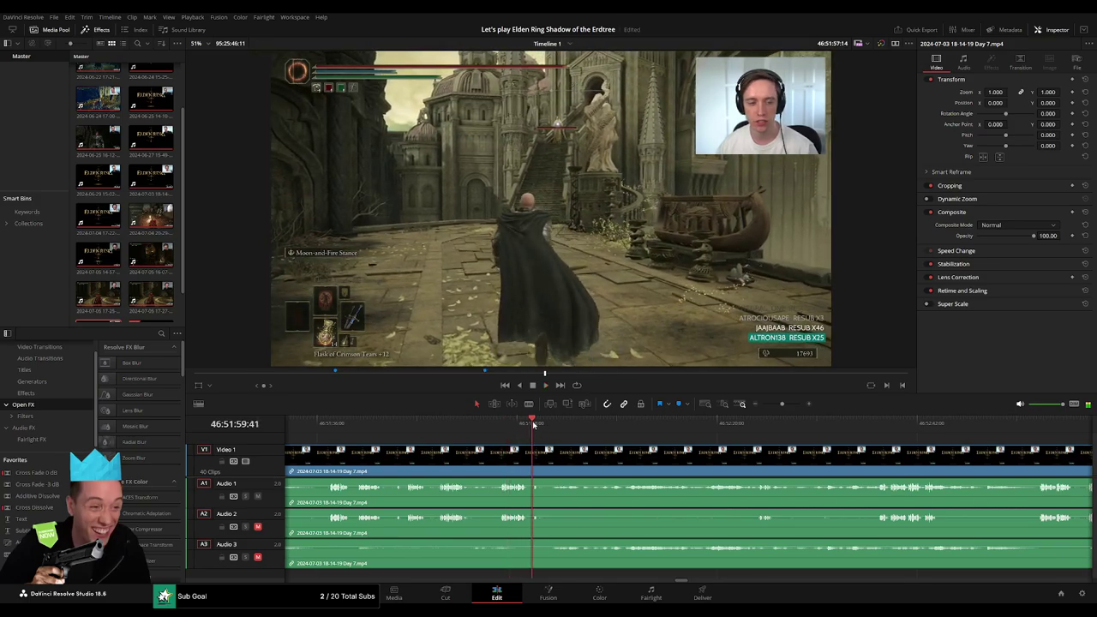
click(564, 423)
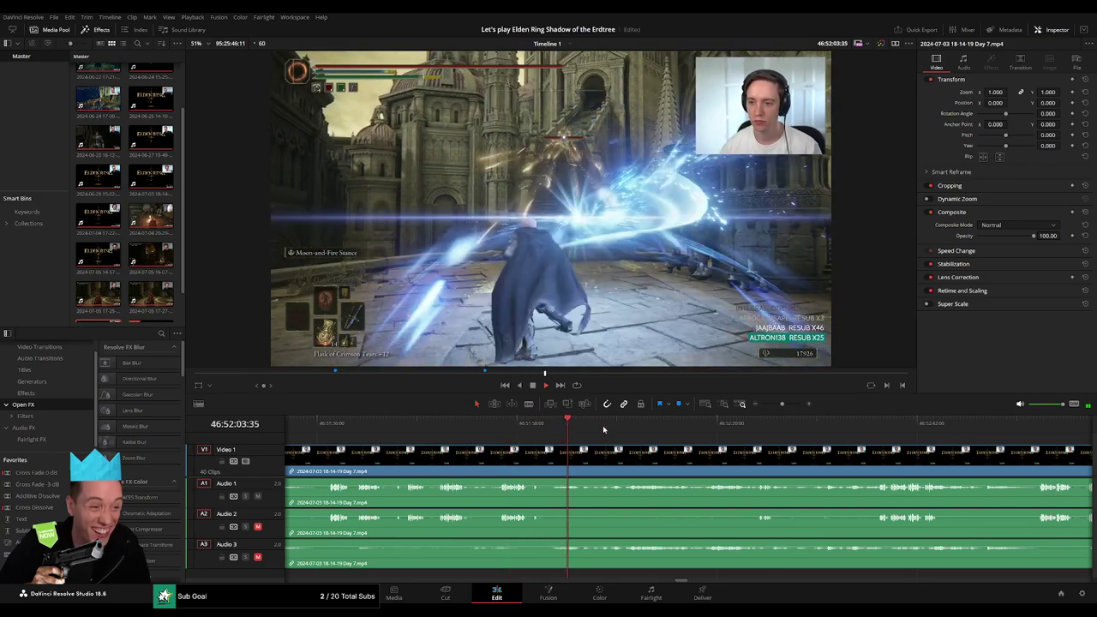
drag(728, 423, 748, 423)
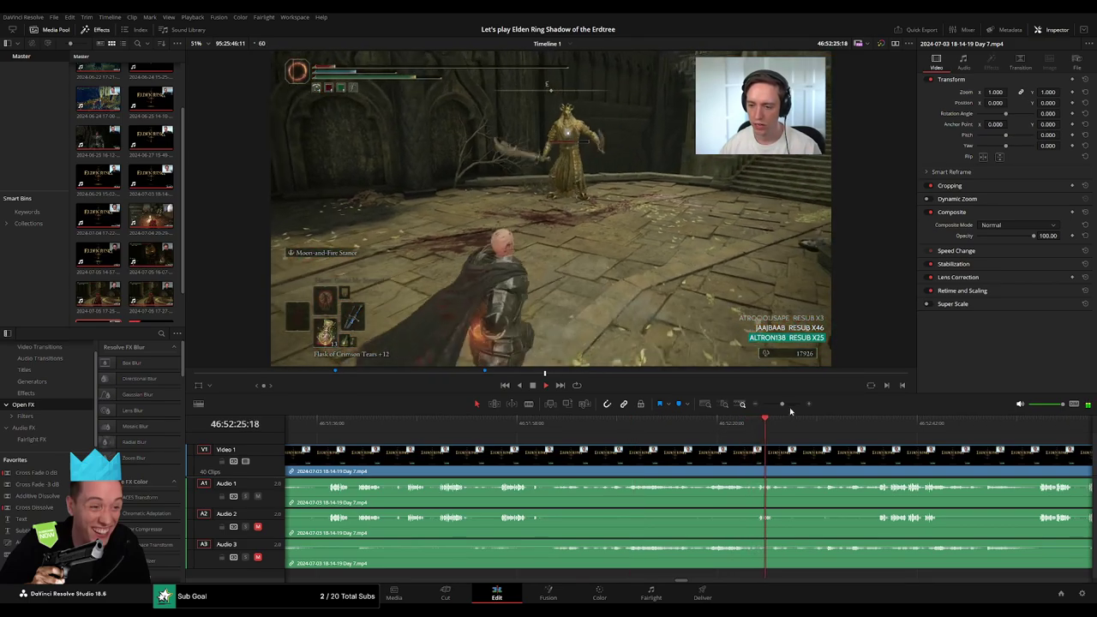
click(785, 403)
click(653, 433)
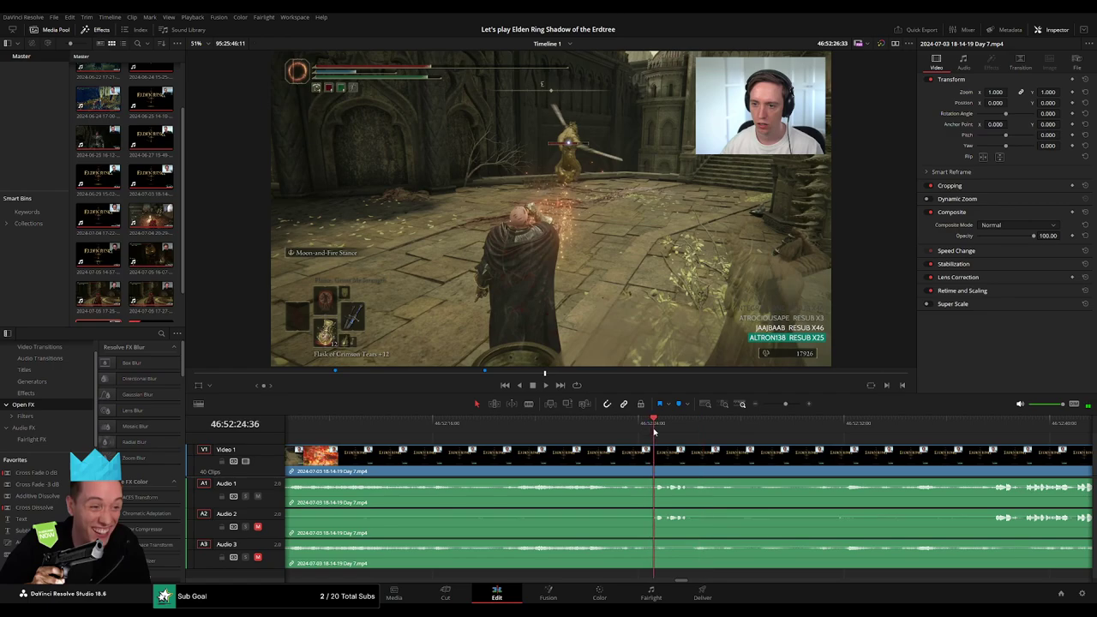
drag(653, 433, 645, 437)
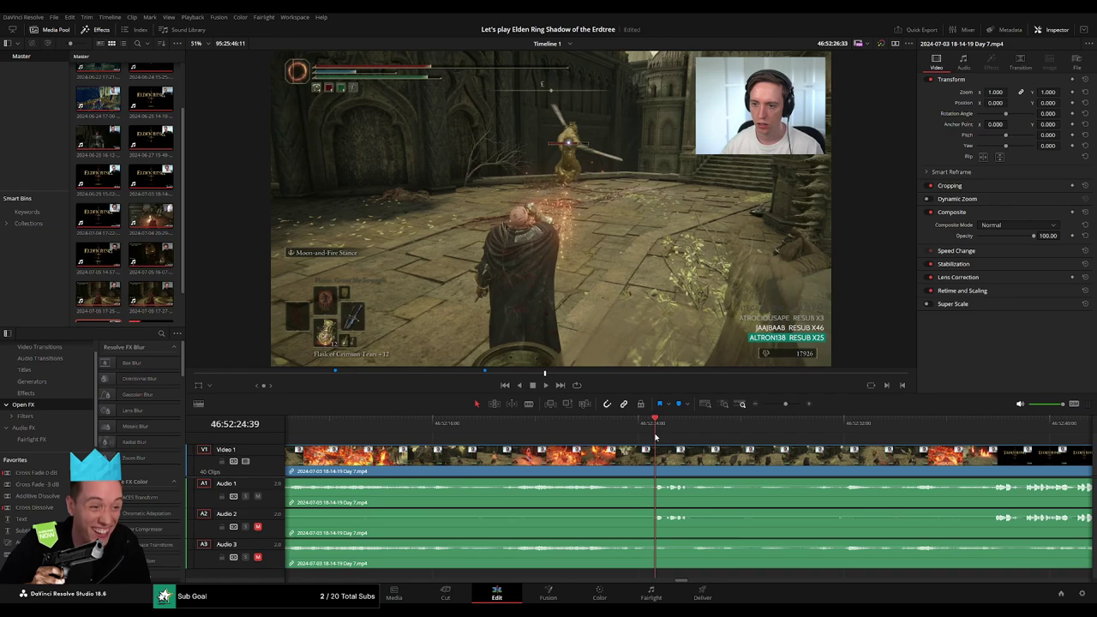
drag(656, 437, 624, 440)
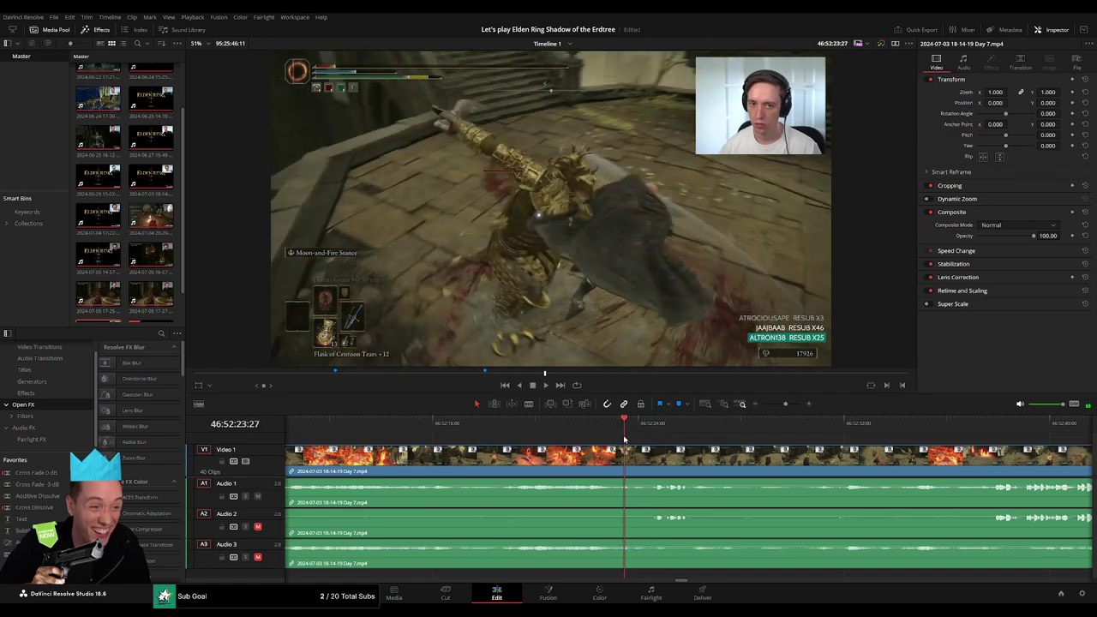
- Split all tracks at 46:52:23:30 and add roughly one-second audio fade-outs before the cut
key(ctrl+b)
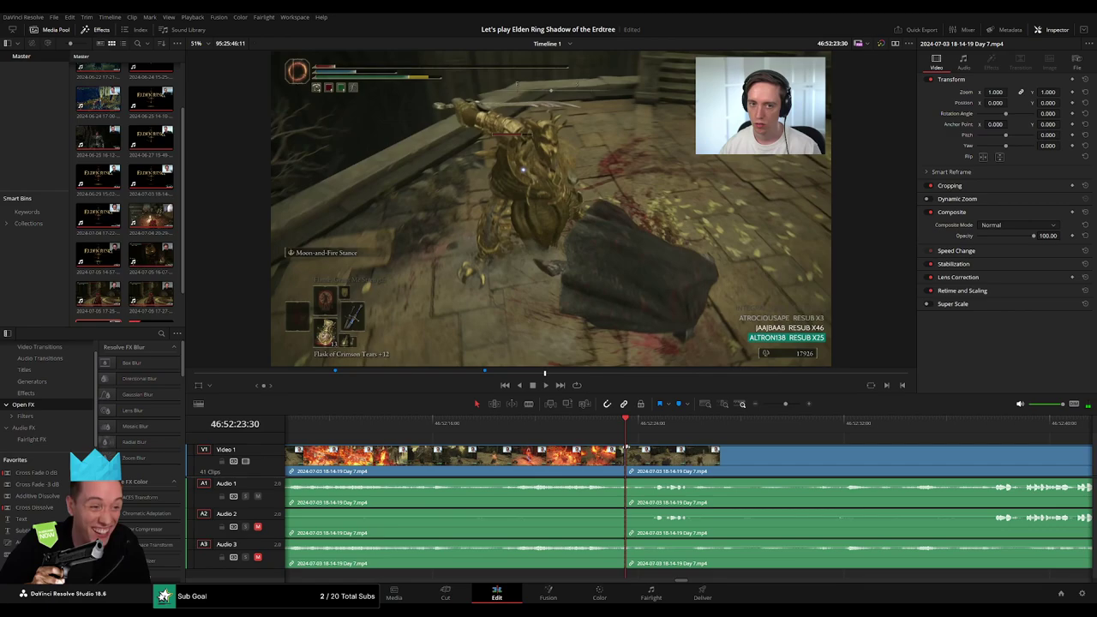
drag(629, 448, 653, 447)
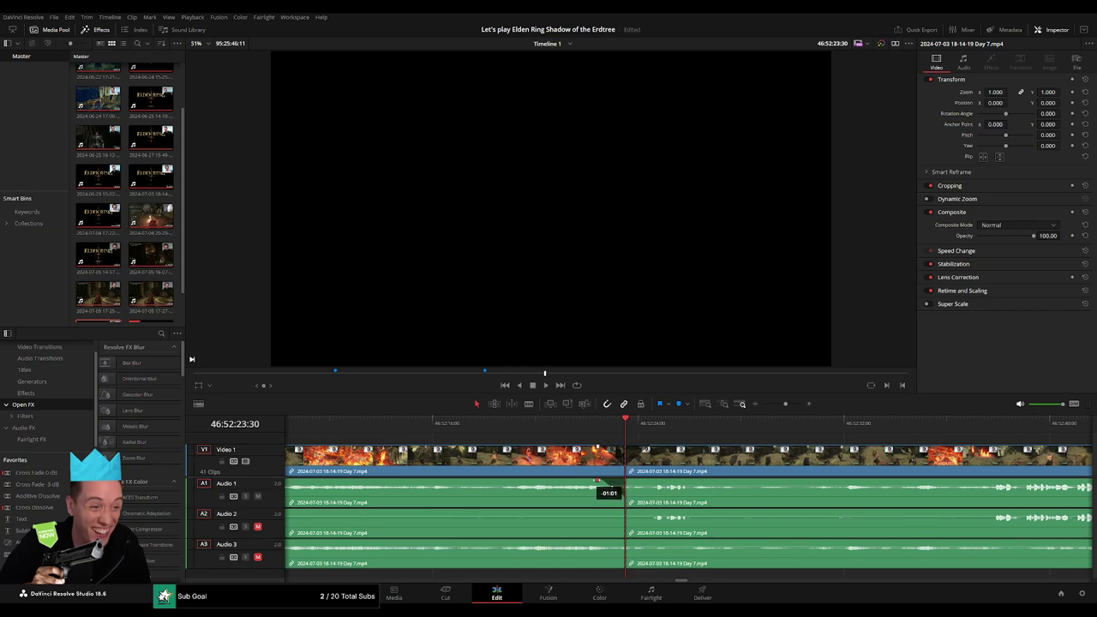
click(623, 478)
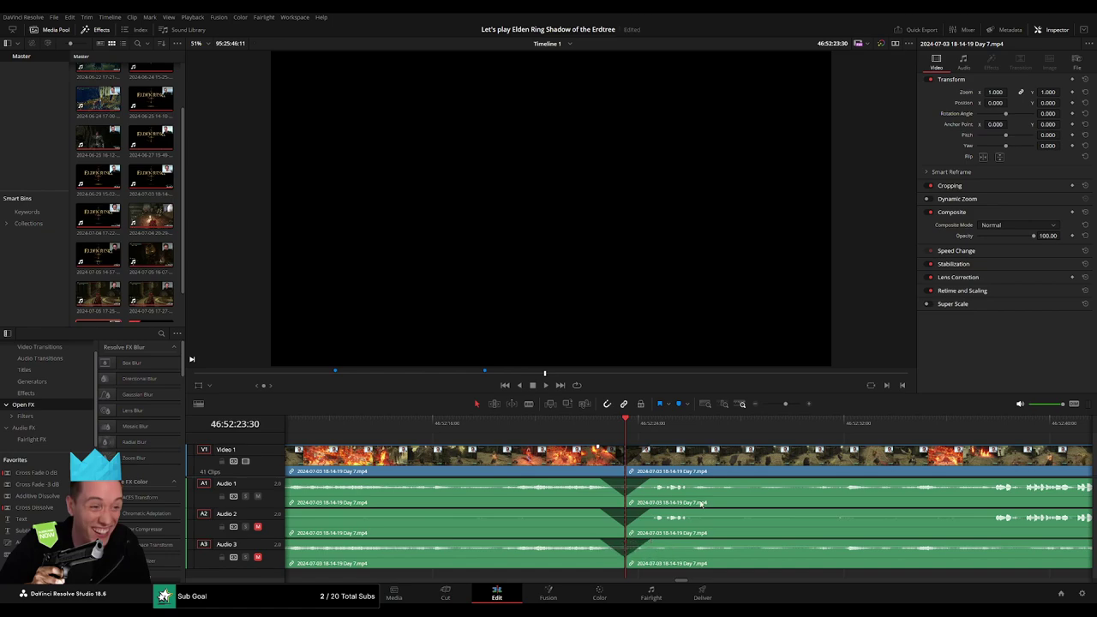
drag(789, 409, 766, 409)
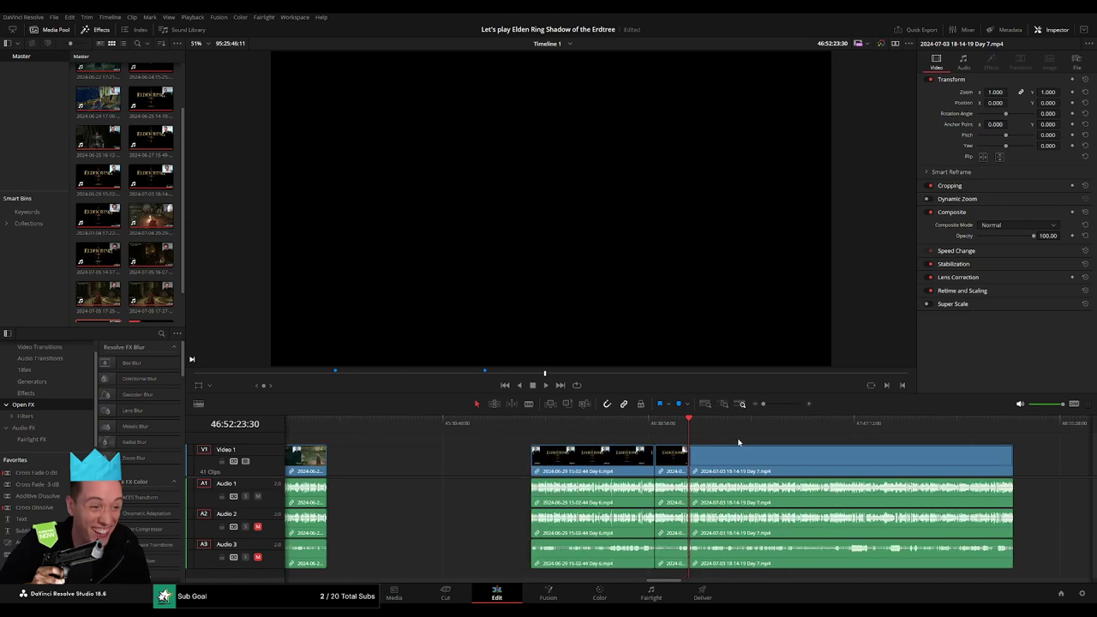
- Snap the later Day 7 clip to the playhead at 48:00:00:00 and play it back
scroll(463, 459, left, 3)
drag(570, 459, 751, 466)
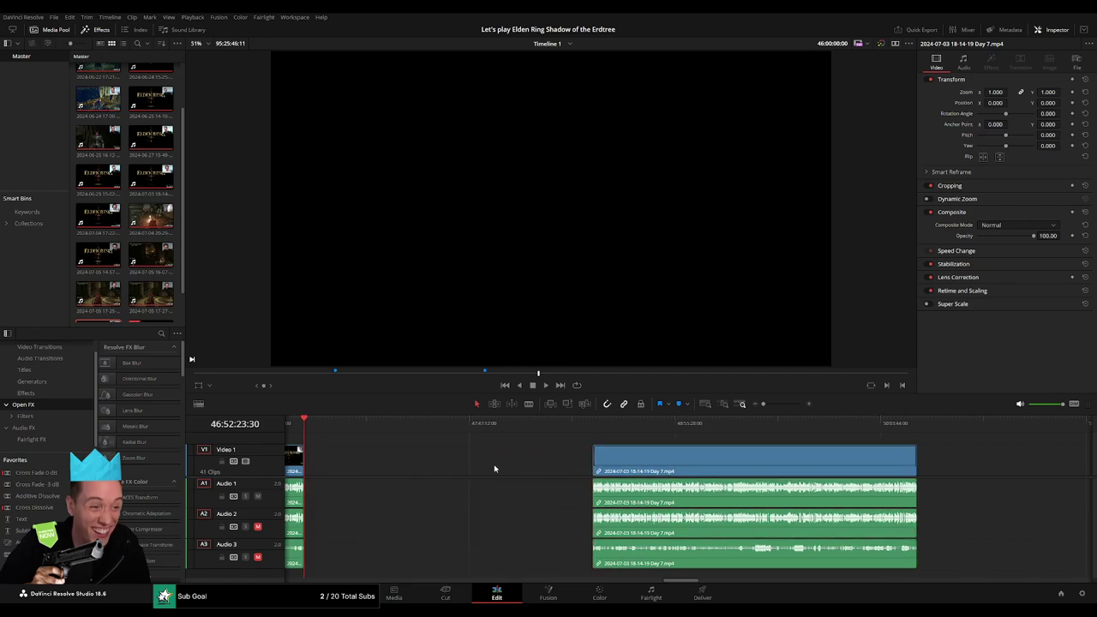
click(431, 465)
key(Home)
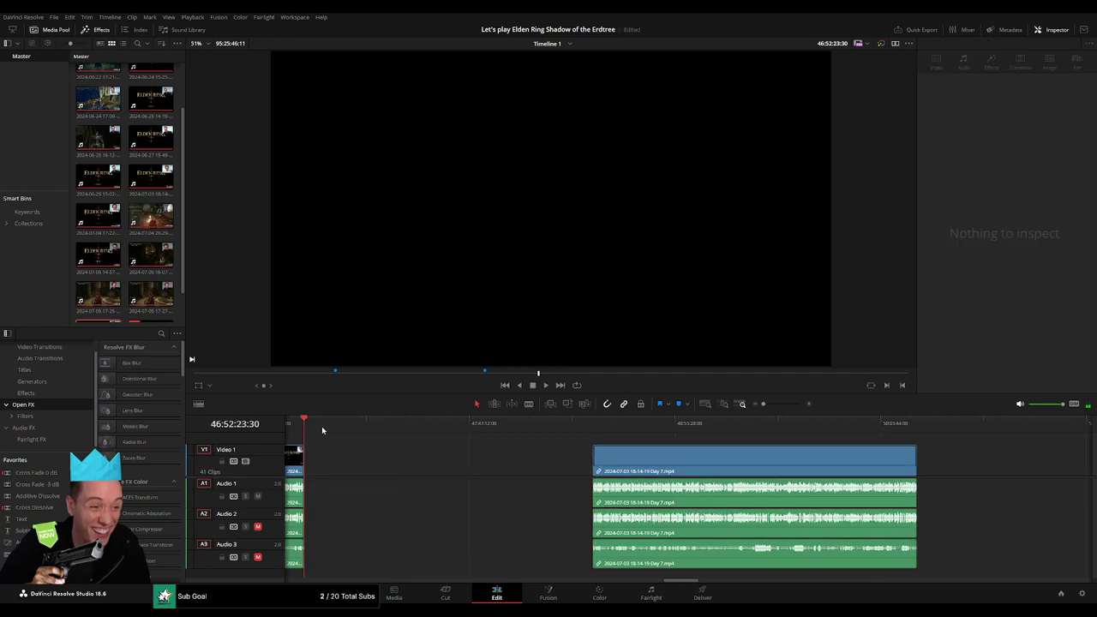
drag(317, 427, 446, 439)
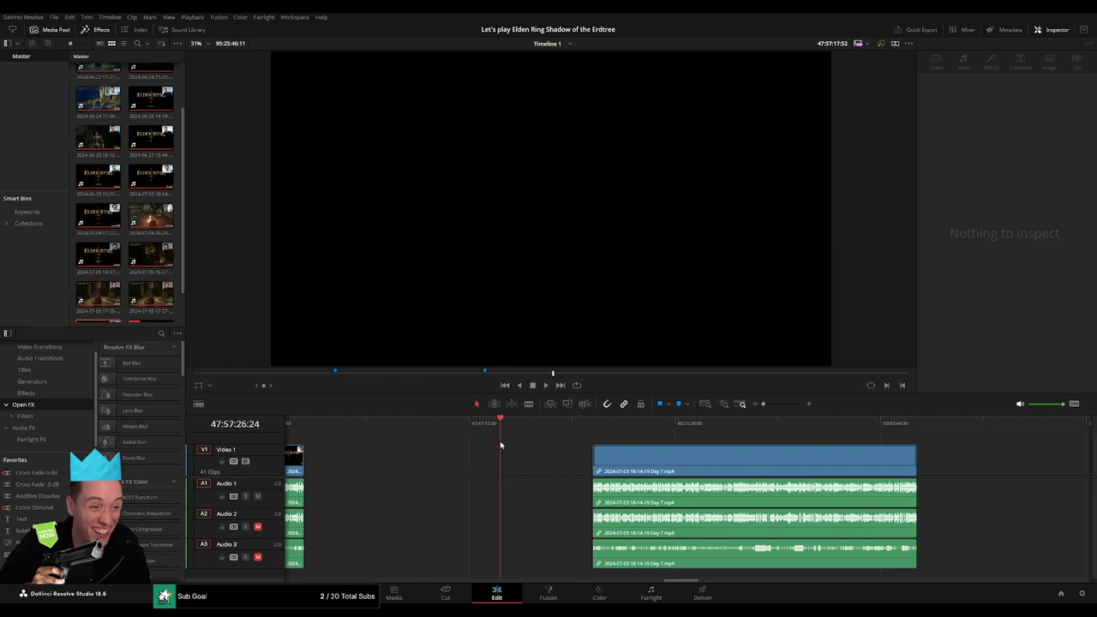
drag(647, 467, 561, 467)
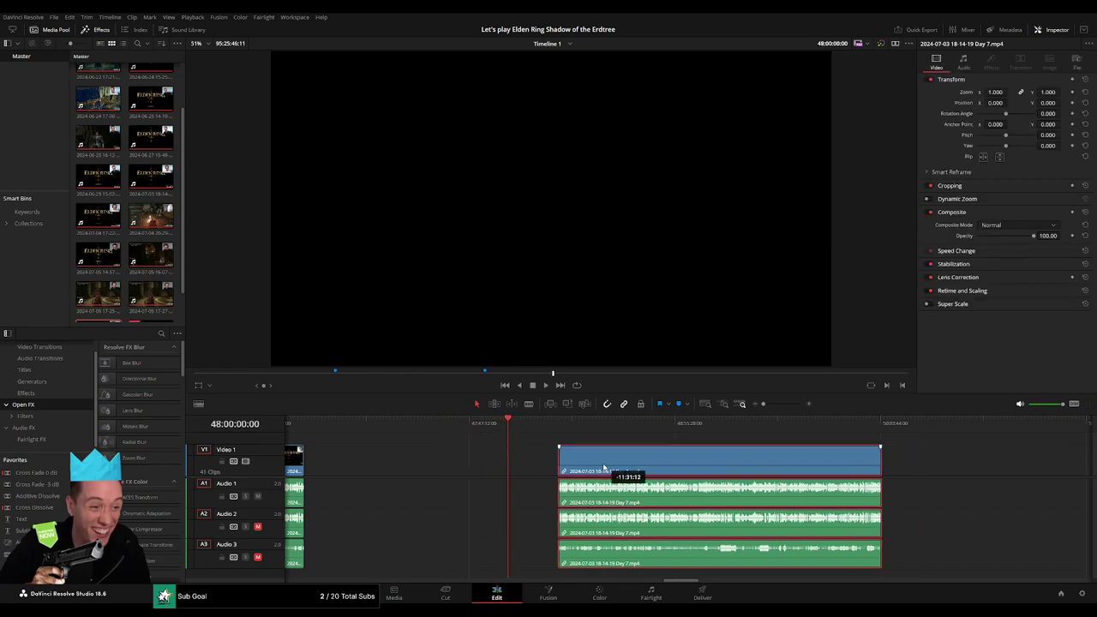
click(579, 442)
key(space)
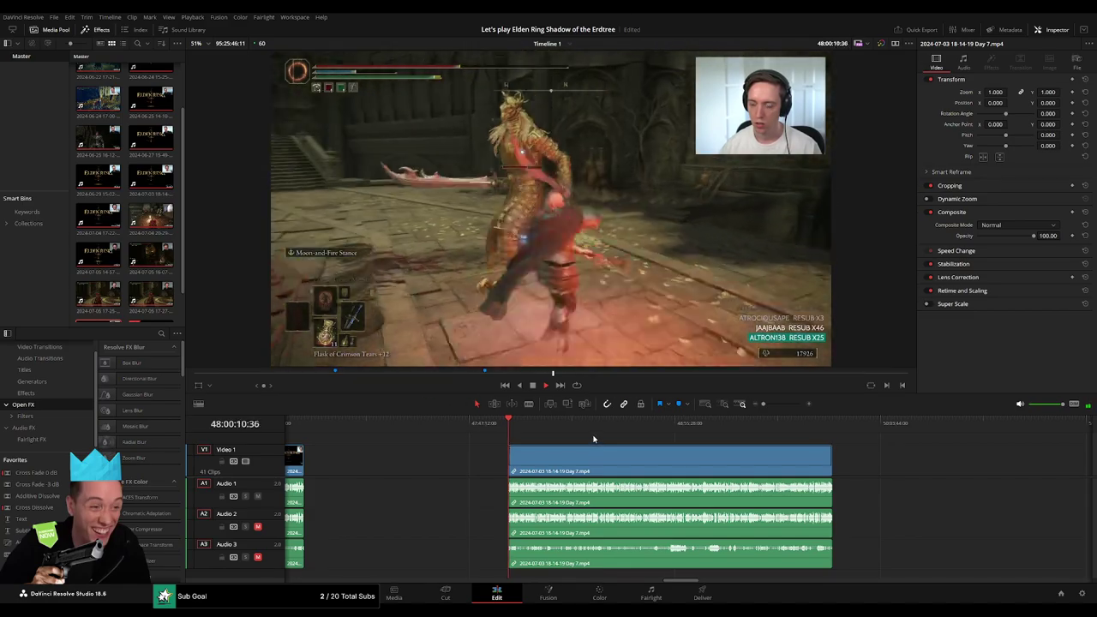
- Scrub and play forward into the Day 7 blue-flower field footage
drag(526, 435, 730, 446)
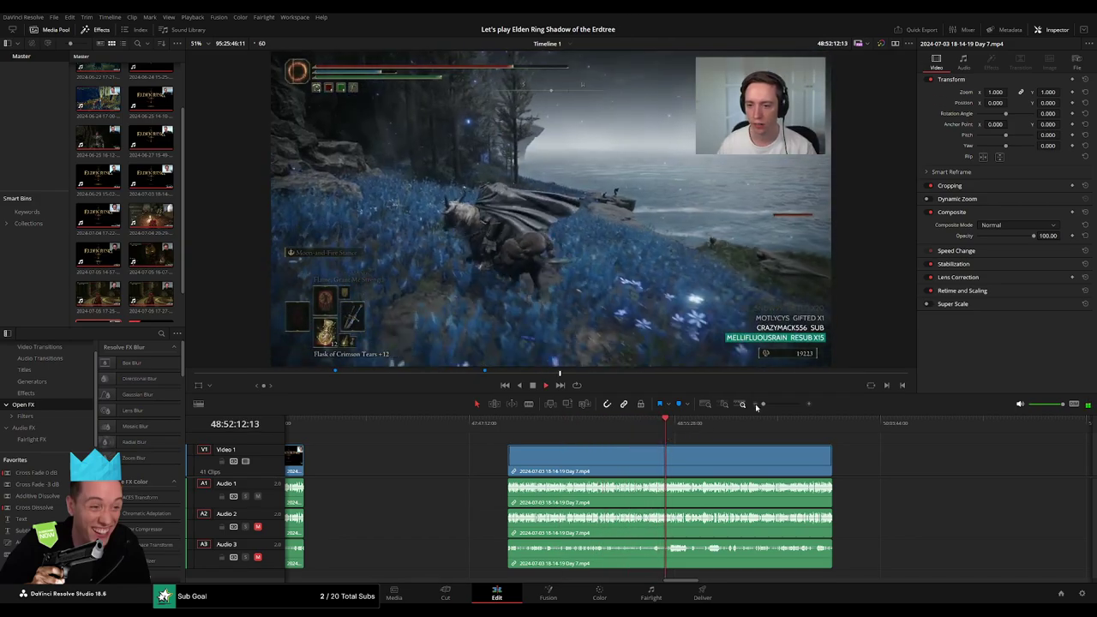
scroll(730, 445, up, 5)
key(space)
click(621, 430)
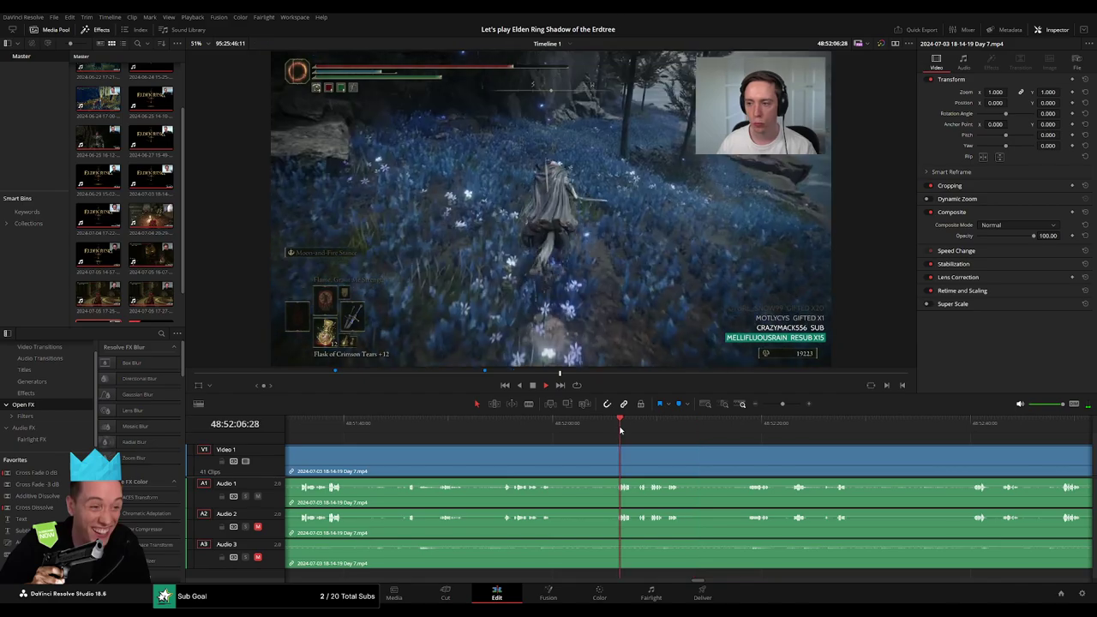
click(525, 428)
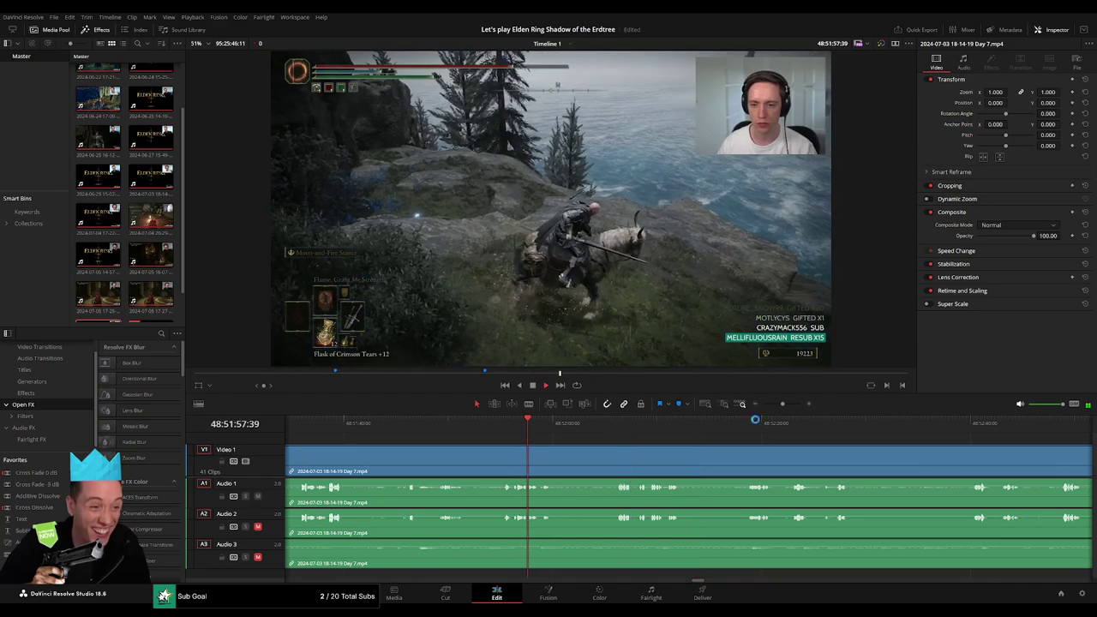
scroll(755, 420, up, 2)
scroll(643, 444, up, 3)
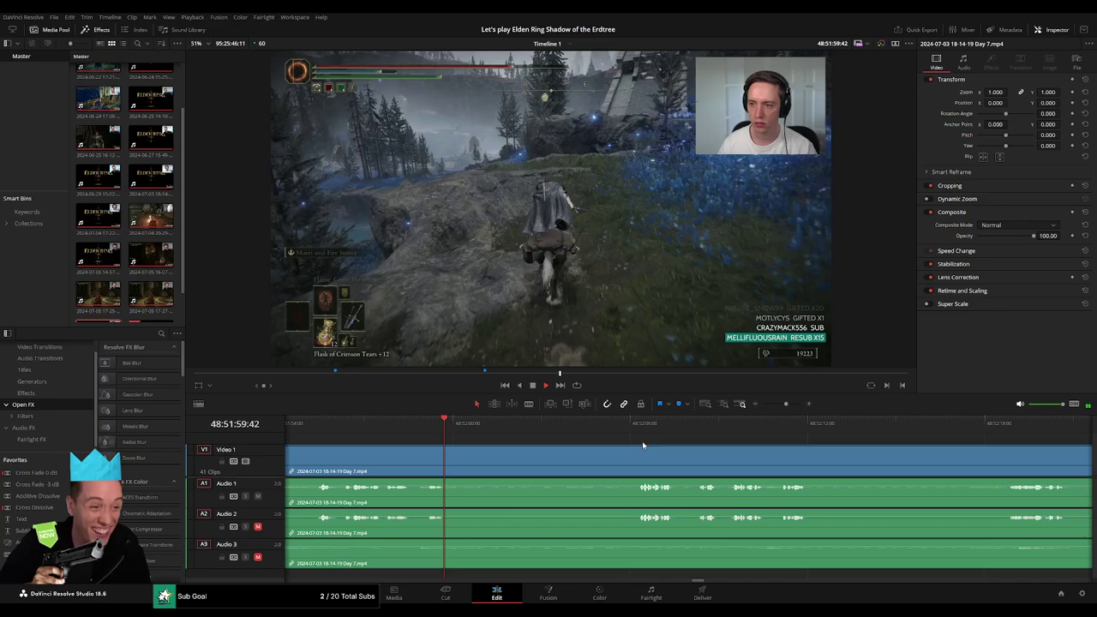
- Park the playhead at 48:52:05:00 and blade all tracks there
click(643, 431)
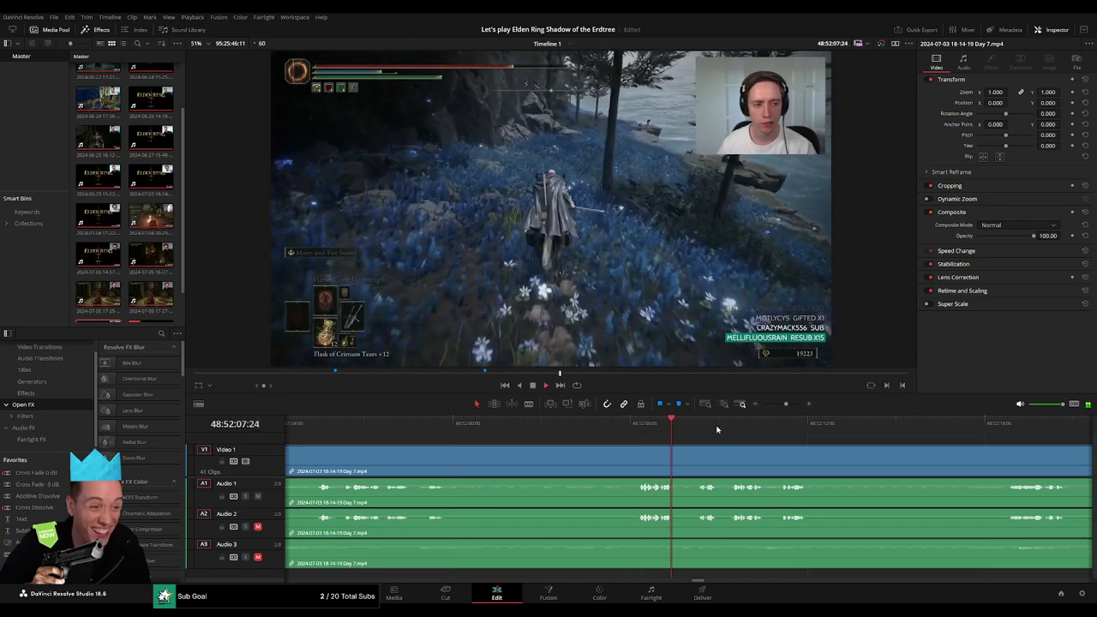
click(708, 429)
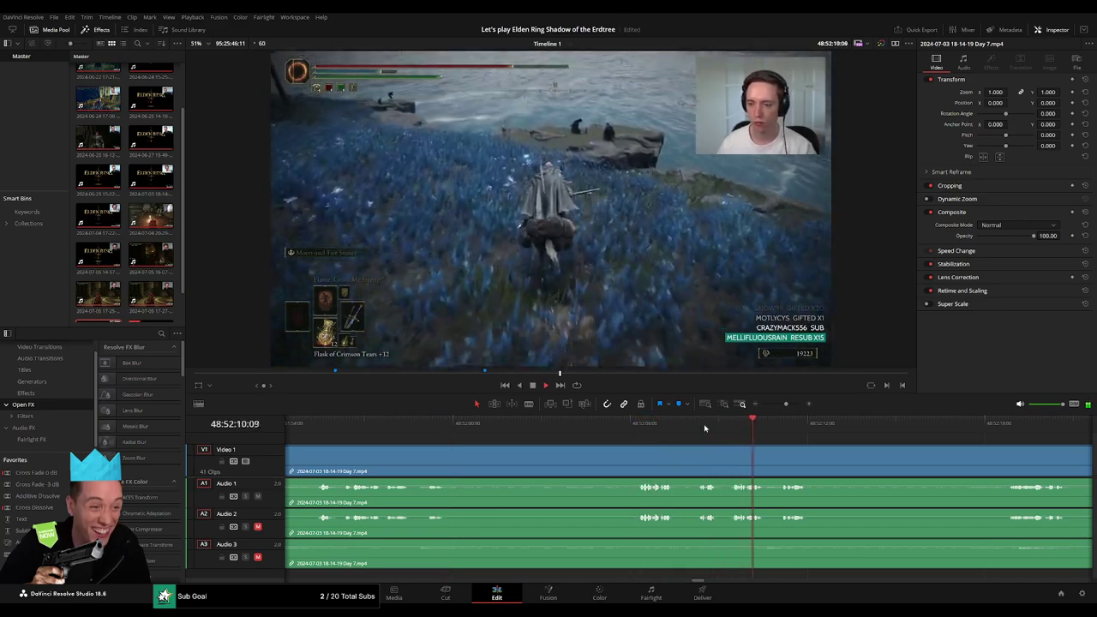
click(638, 426)
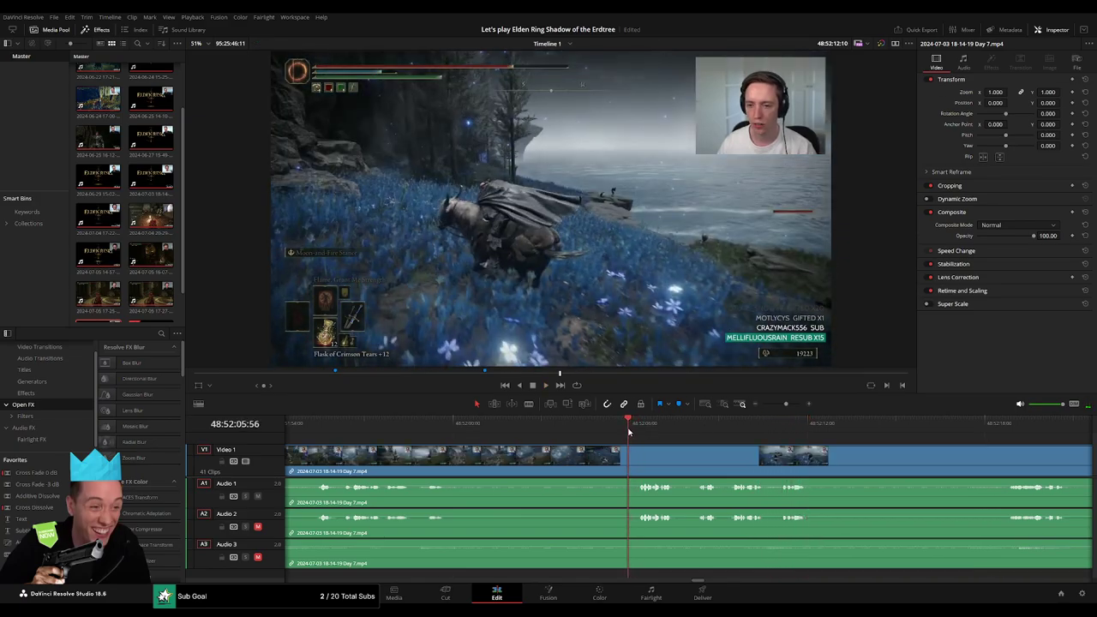
click(634, 431)
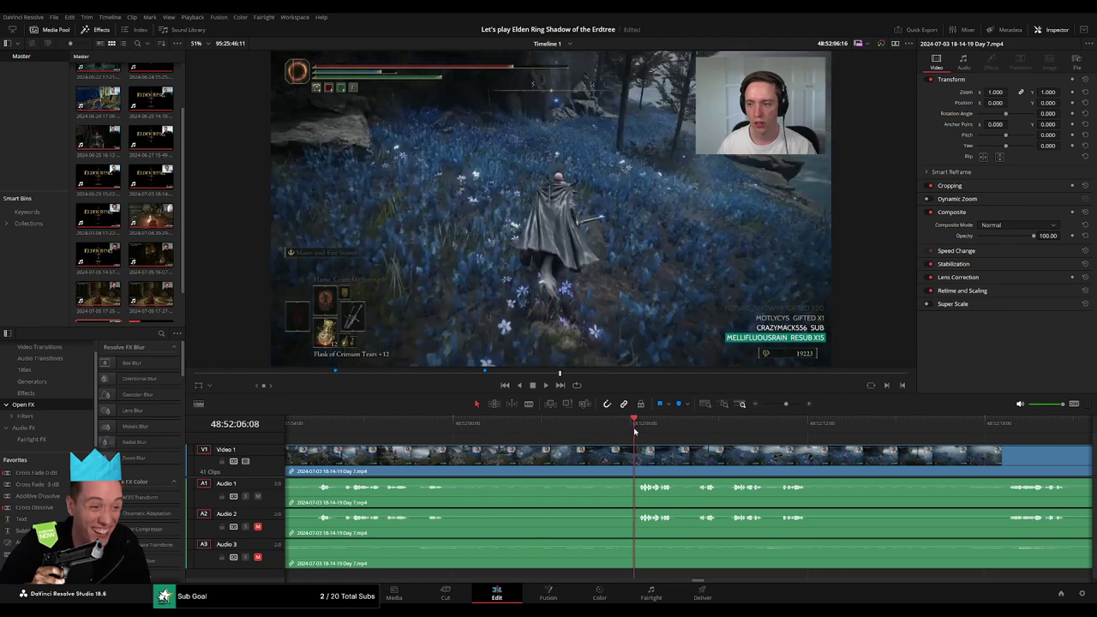
drag(626, 435, 601, 442)
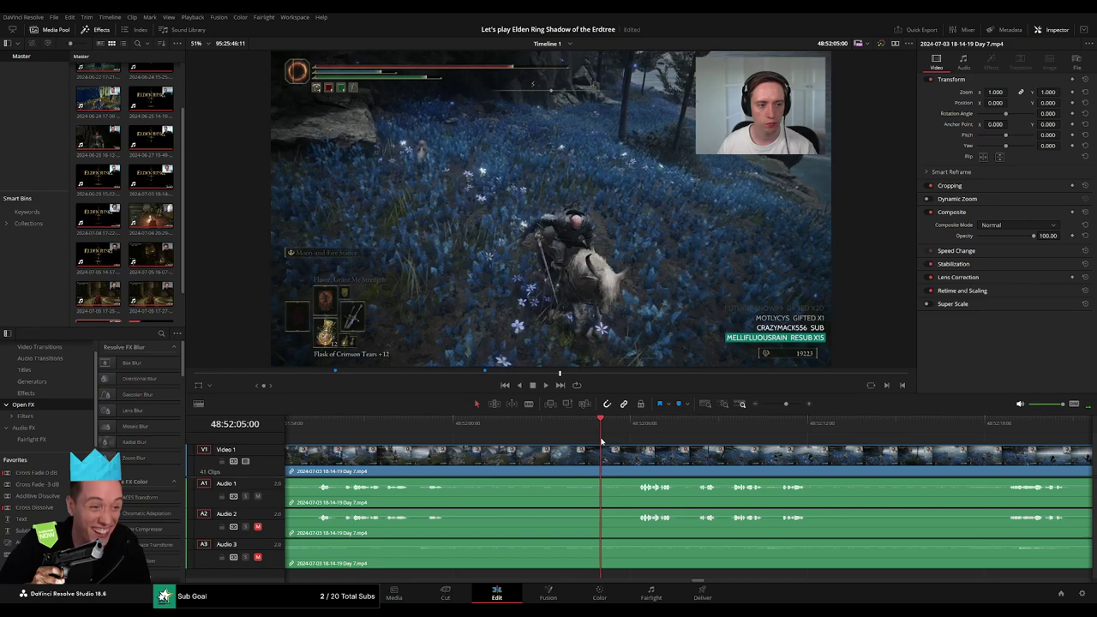
click(604, 451)
- Return to the Selection tool, trim the video edit point, and fade out A3 before the cut
key(a)
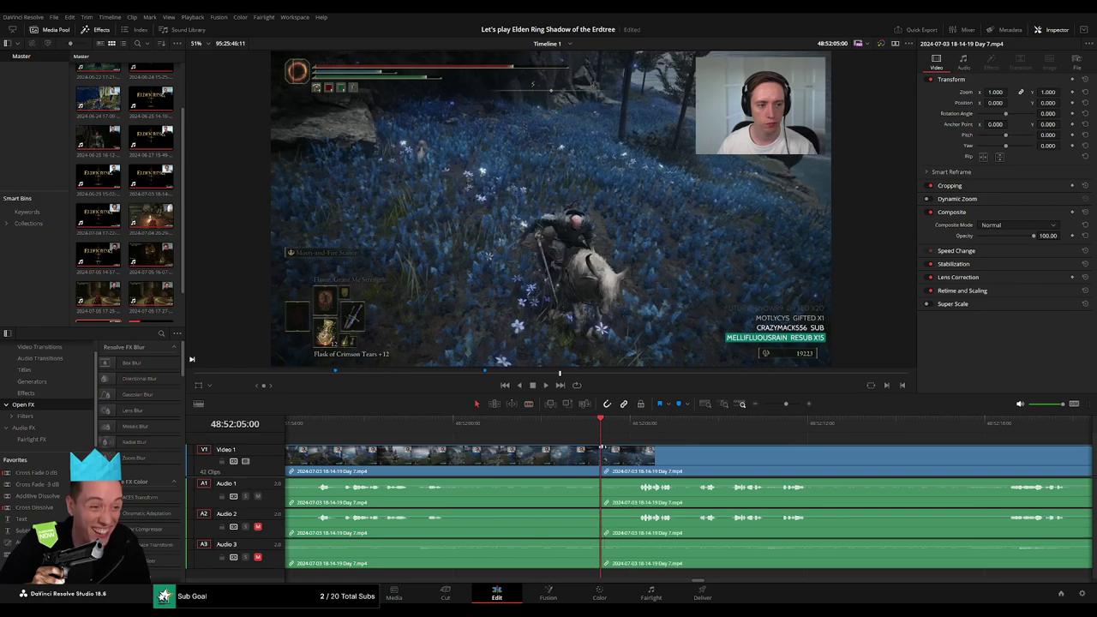
mouse_move(603, 448)
mouse_down()
mouse_move(627, 449)
mouse_move(580, 451)
mouse_move(571, 484)
mouse_move(612, 488)
mouse_move(602, 513)
mouse_up()
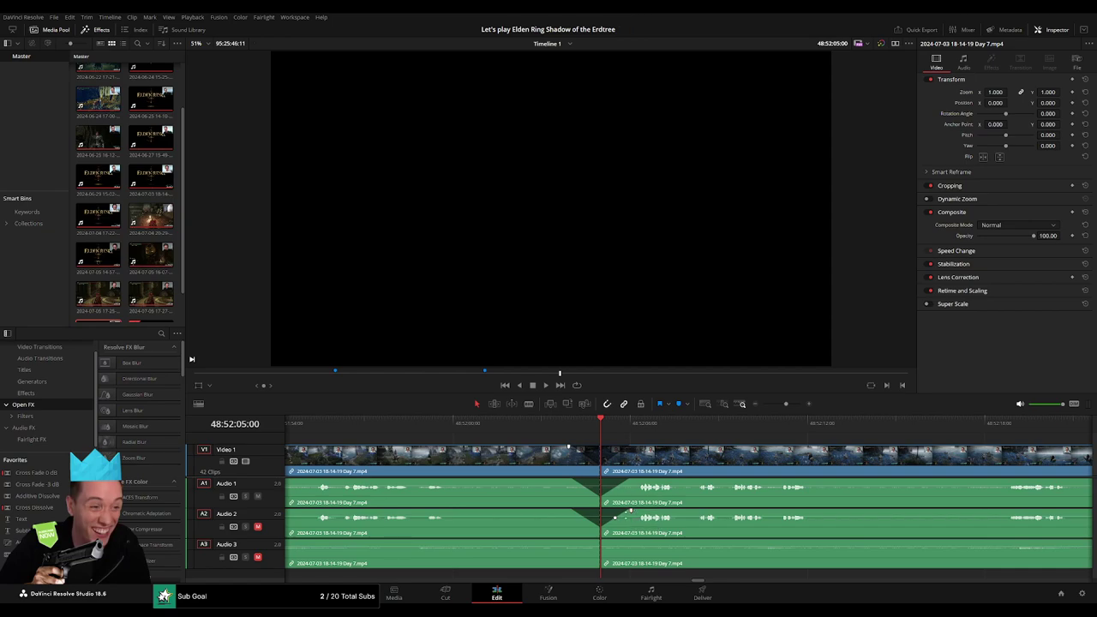
mouse_move(601, 541)
mouse_down()
mouse_move(558, 542)
mouse_move(632, 541)
mouse_up()
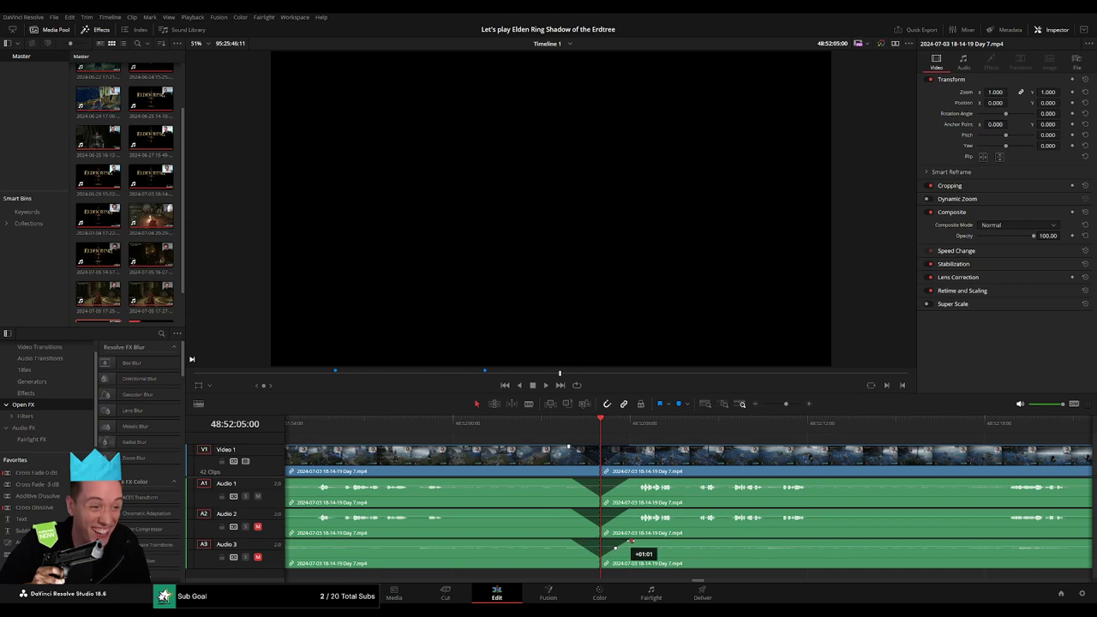
- Drag the Day 7 section after 48:52:05 further right, leaving an empty gap
drag(777, 405, 763, 403)
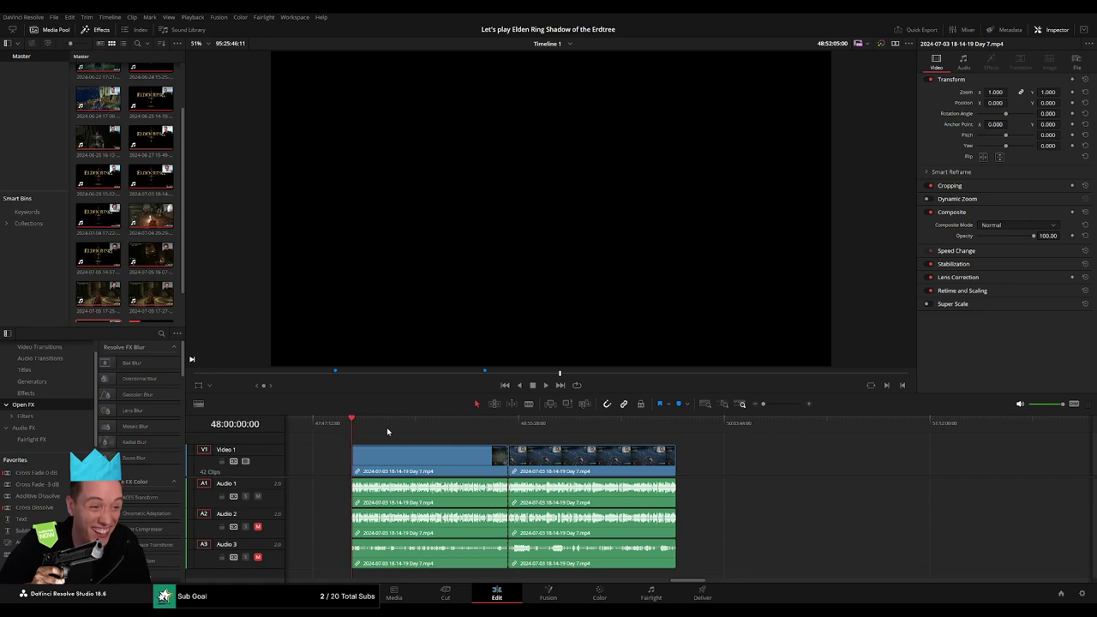
click(509, 431)
scroll(508, 454, right, 3)
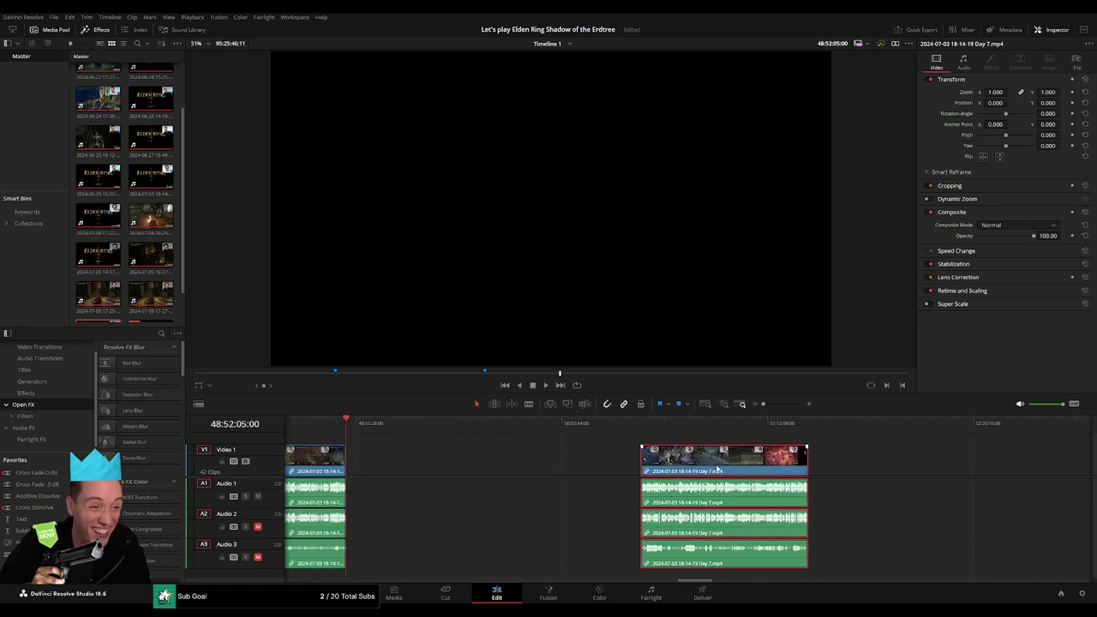
drag(480, 459, 776, 459)
click(484, 470)
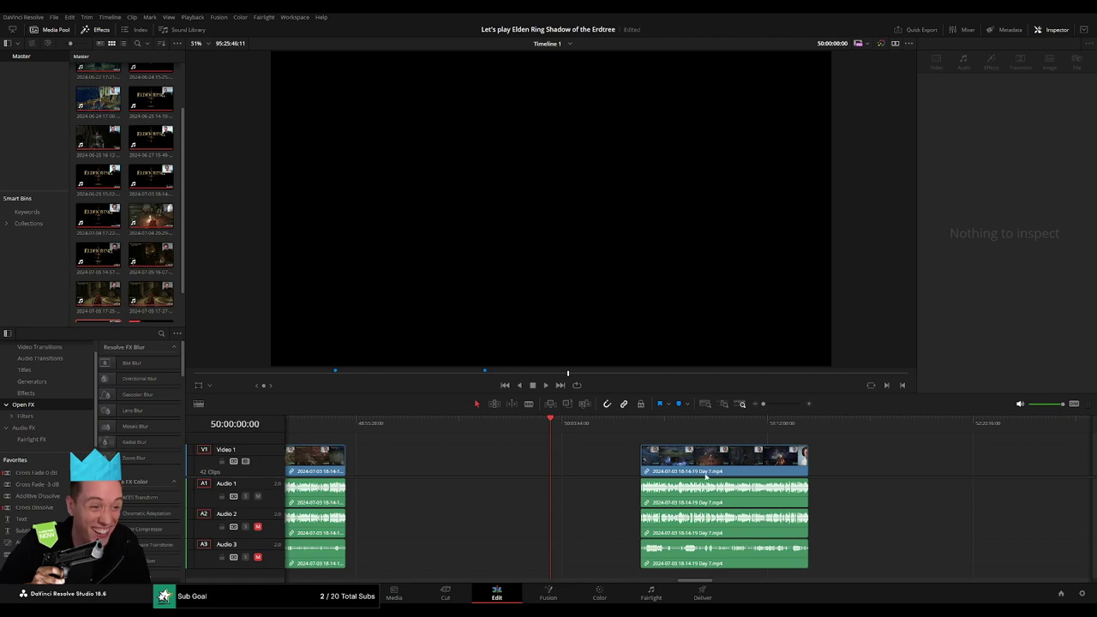
- Snap the later Day 7 section to start at 50:00:00:00
drag(707, 476, 619, 476)
scroll(803, 460, right, 2)
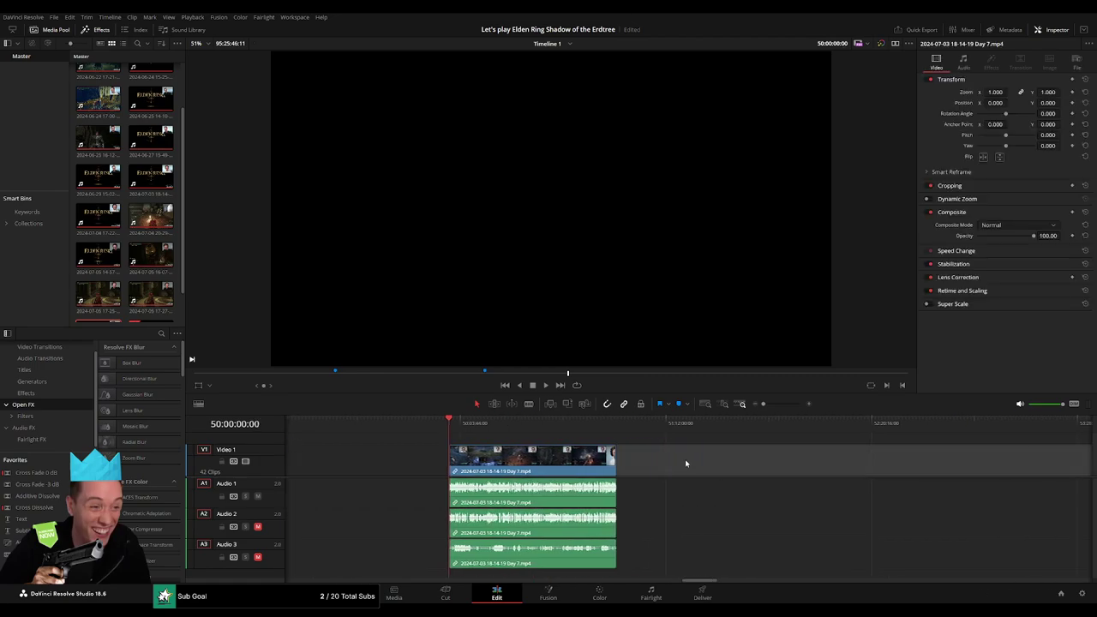
scroll(713, 466, right, 2)
scroll(804, 460, right, 5)
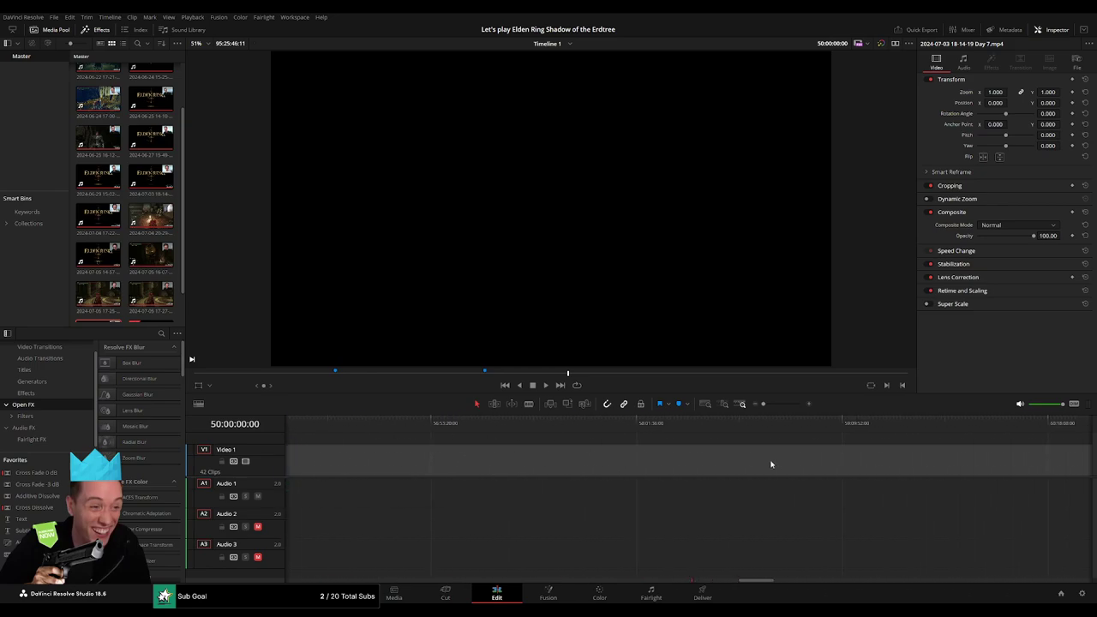
scroll(771, 464, right, 3)
- Slide the Day 8 clip 02:25:46:40 earlier, then play from the Day 7 clip start
drag(1035, 465, 380, 481)
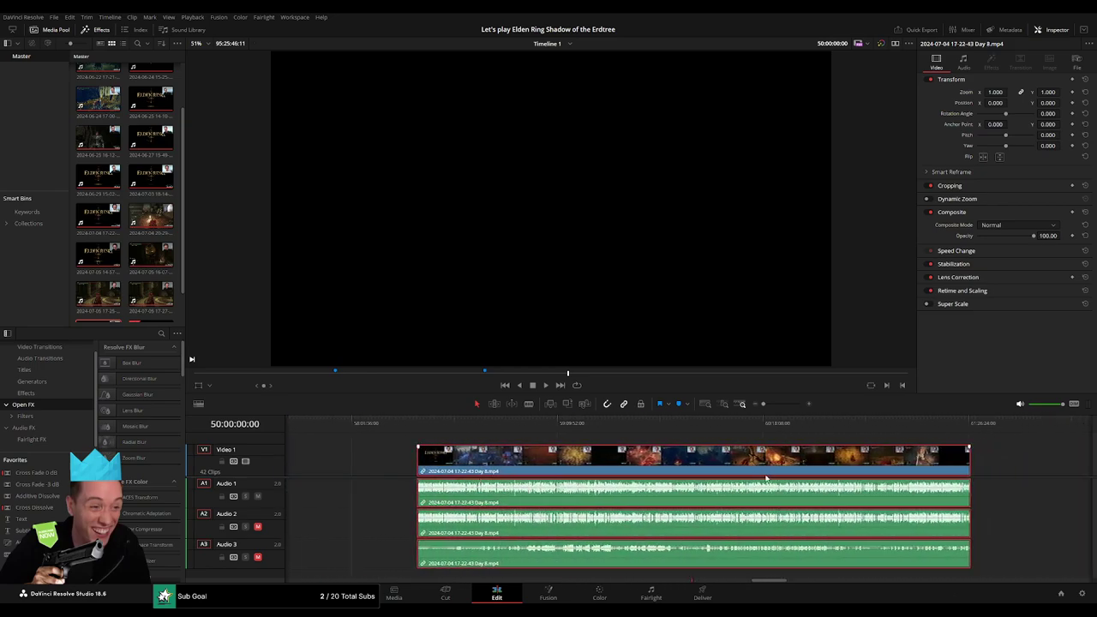
drag(765, 478, 494, 464)
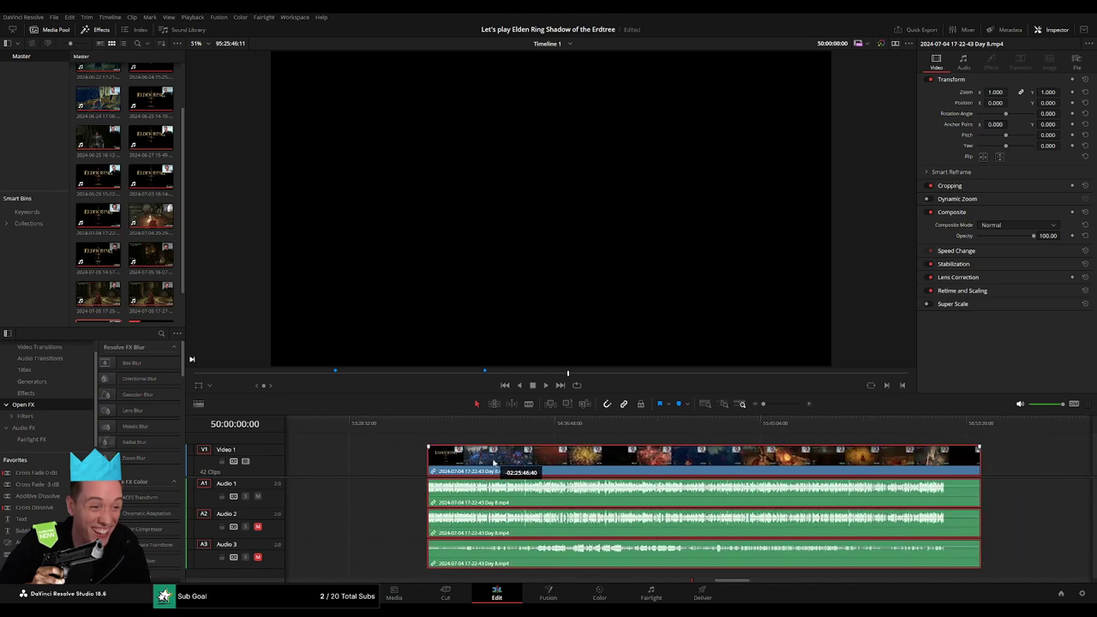
scroll(844, 451, left, 5)
key(Up)
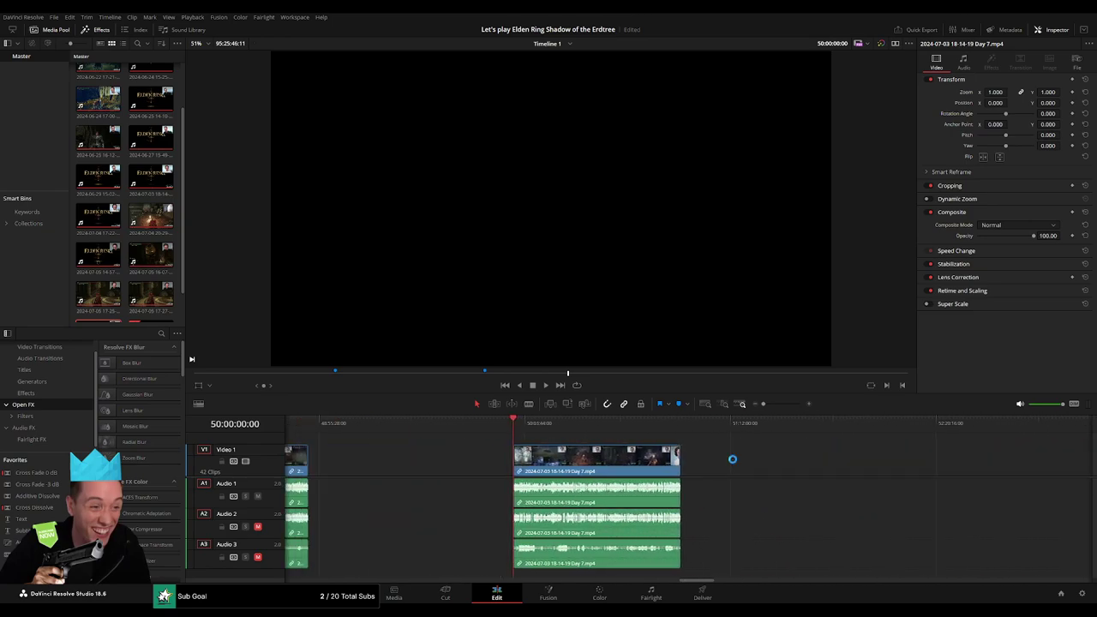
key(space)
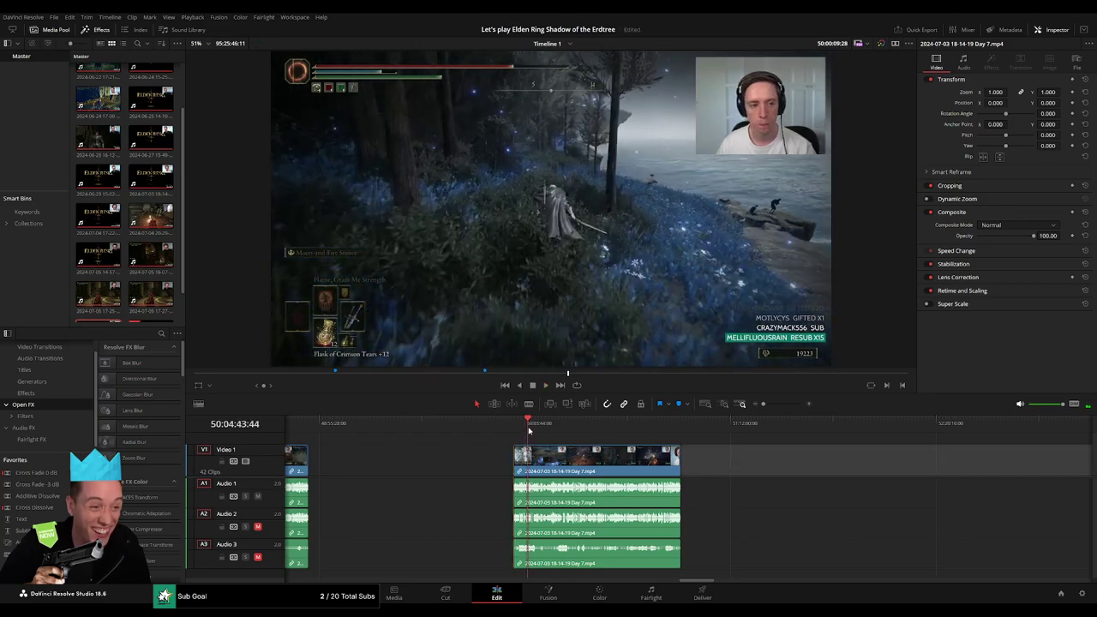
- Scrub and zoom into the boss fight to park the playhead at 50:52:24:00
click(617, 424)
drag(617, 435, 668, 440)
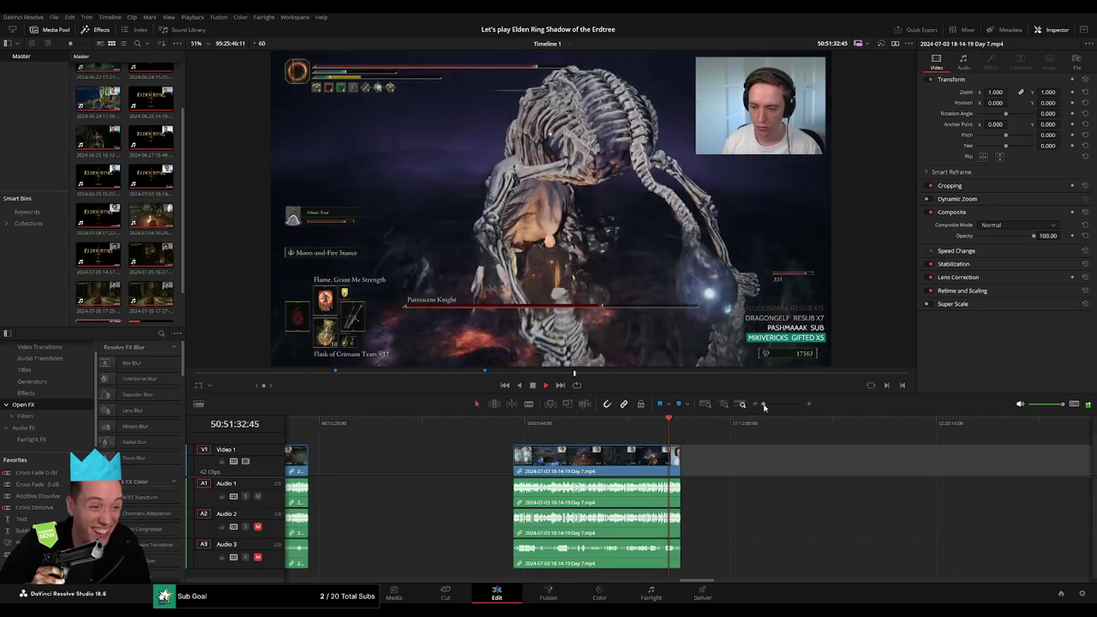
mouse_move(769, 408)
mouse_down()
mouse_move(778, 405)
mouse_move(687, 434)
mouse_up()
click(755, 433)
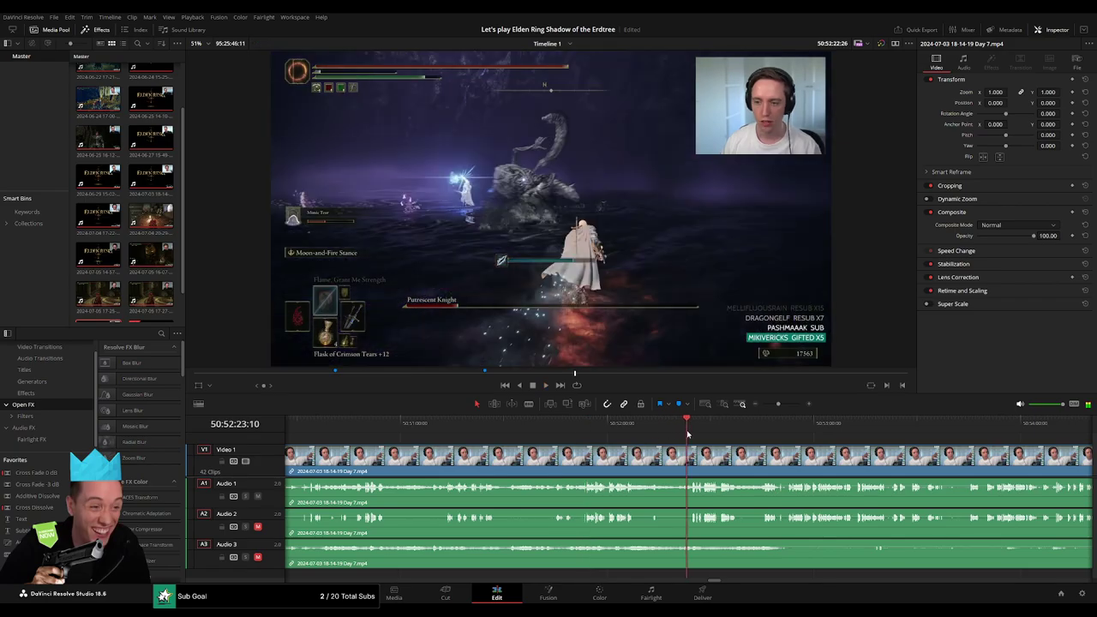
drag(770, 408, 786, 404)
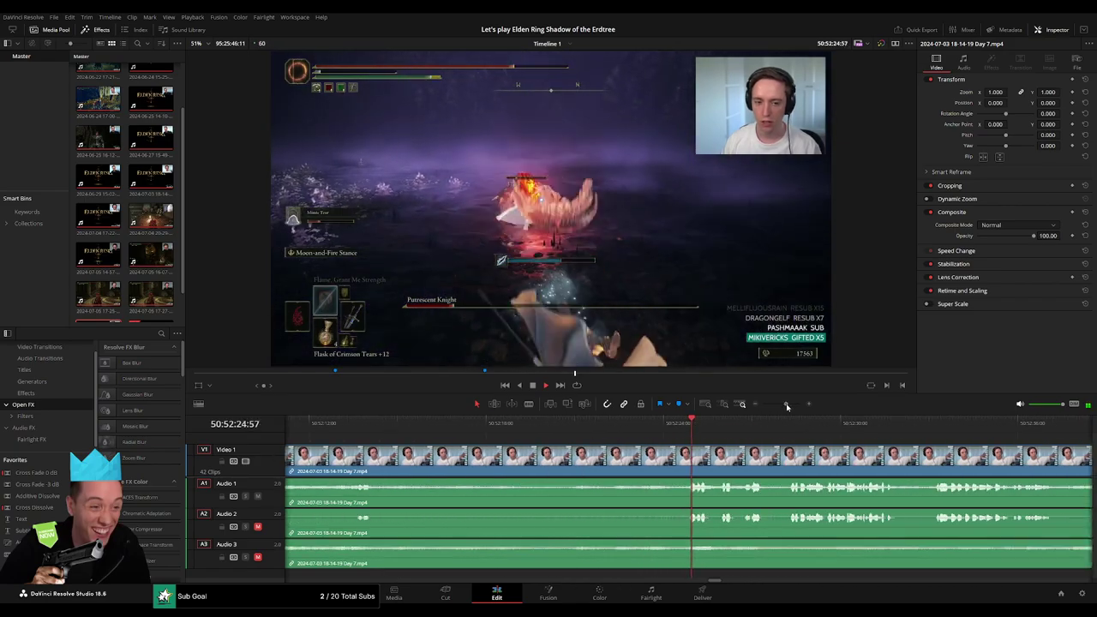
click(691, 431)
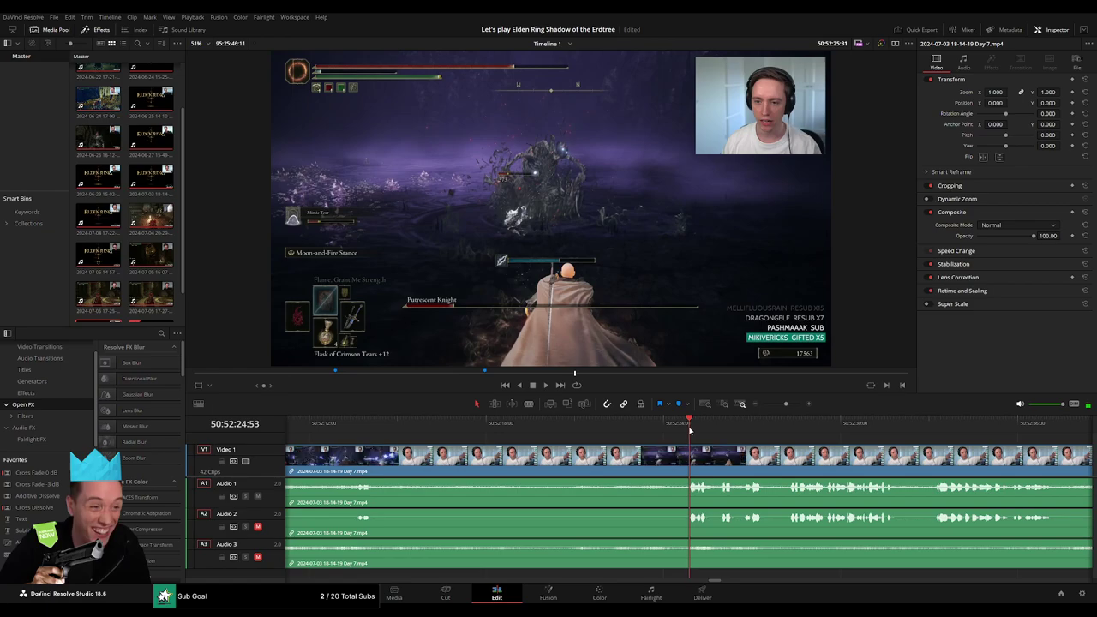
mouse_move(689, 431)
mouse_down()
mouse_move(664, 434)
mouse_move(684, 447)
mouse_up()
- Split all tracks at 50:52:24:00, save the project, and start an audio fade at the cut
key(ctrl+b)
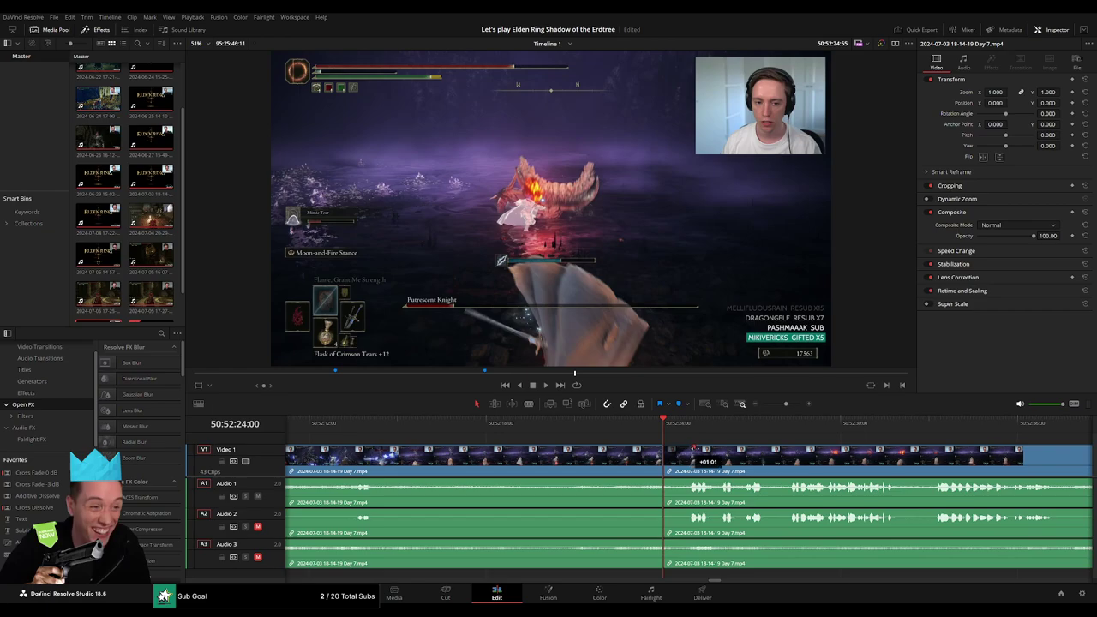
key(ctrl+s)
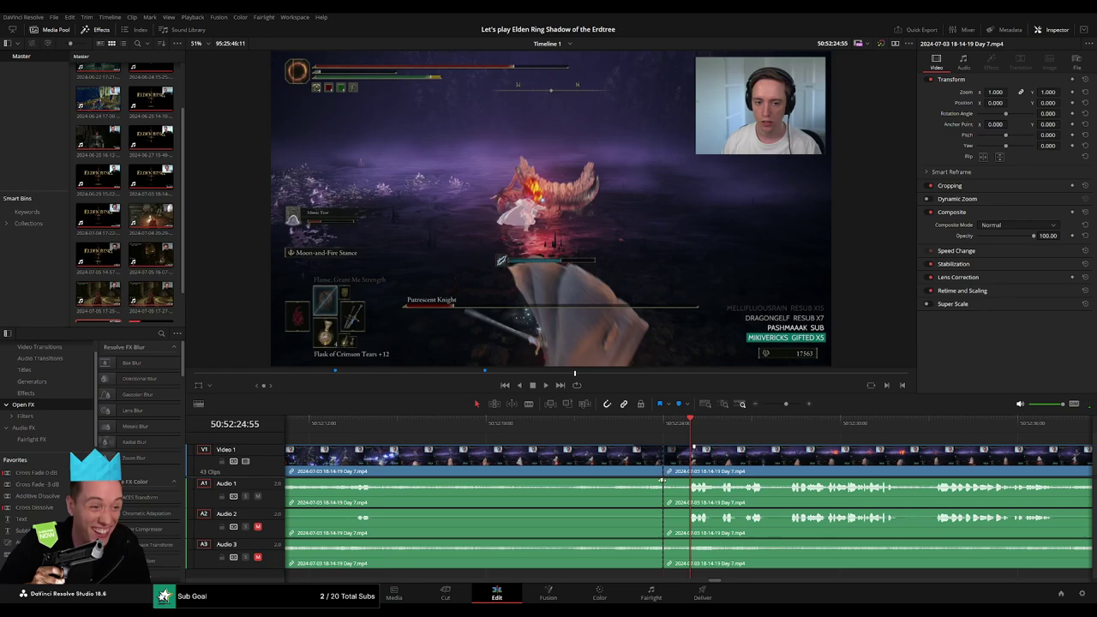
drag(661, 480, 619, 481)
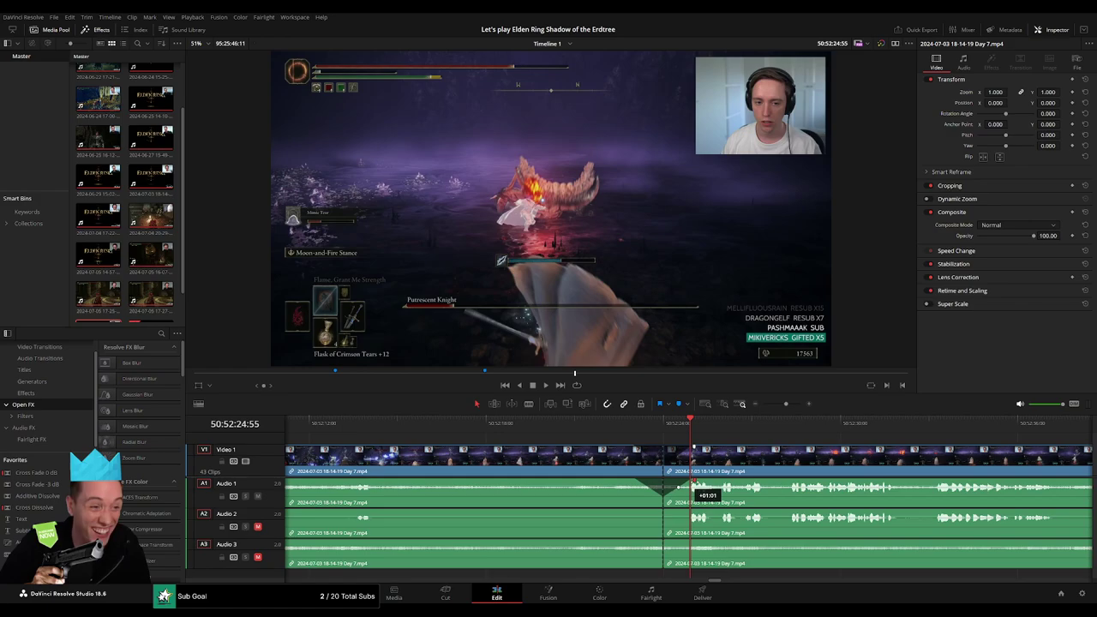
- Delete the Day 7 footage after the boss falls, ending it around 50:52:50
click(696, 485)
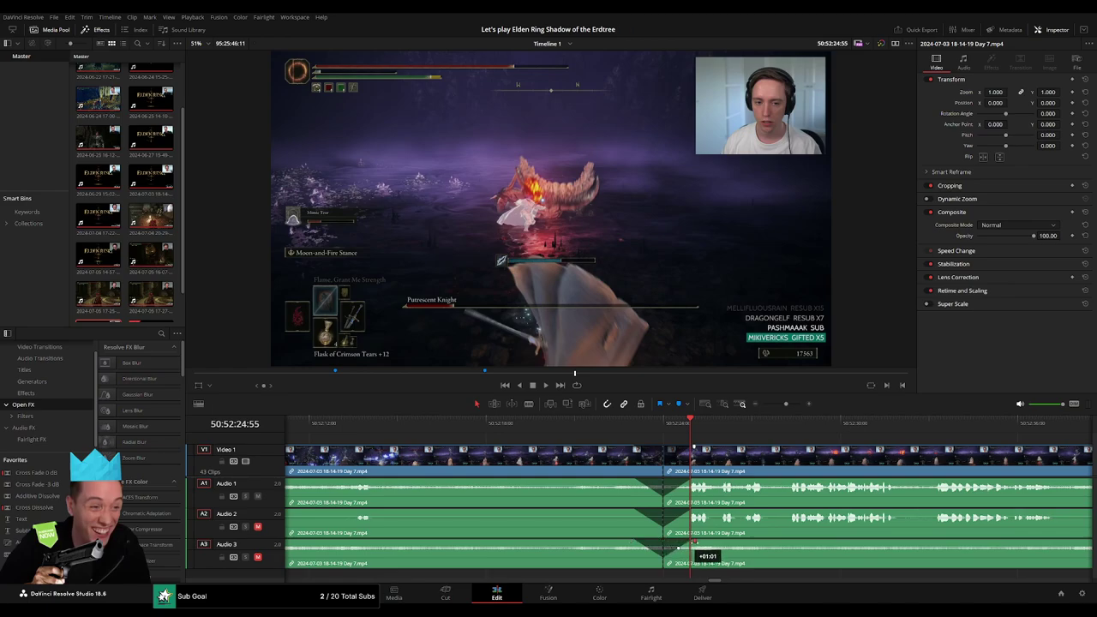
drag(639, 431, 790, 426)
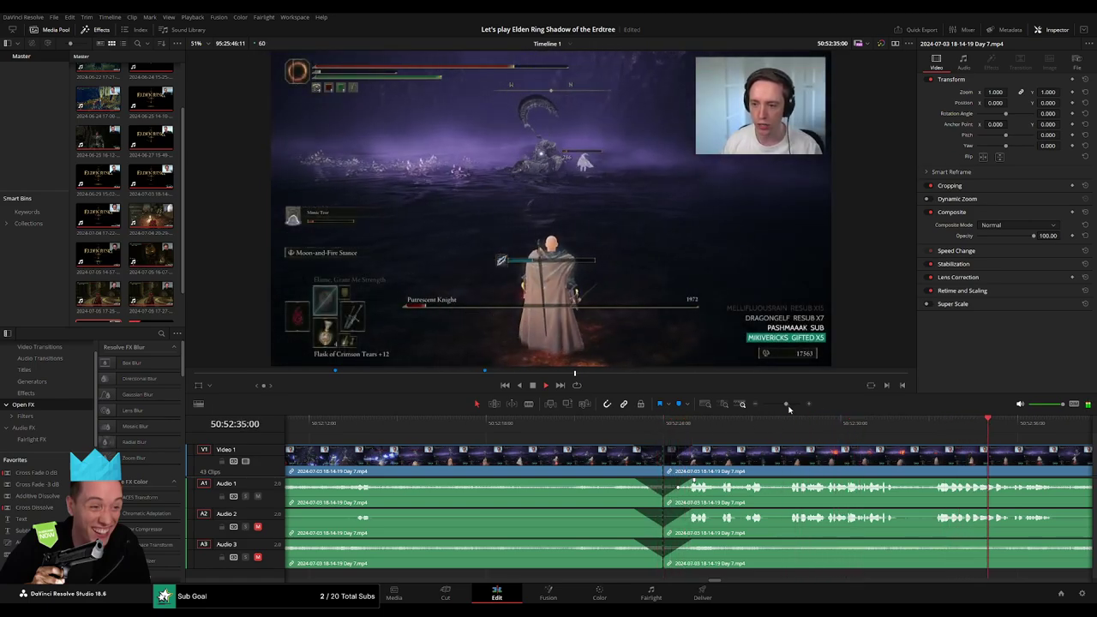
scroll(923, 426, down, 3)
click(708, 422)
drag(708, 426, 701, 428)
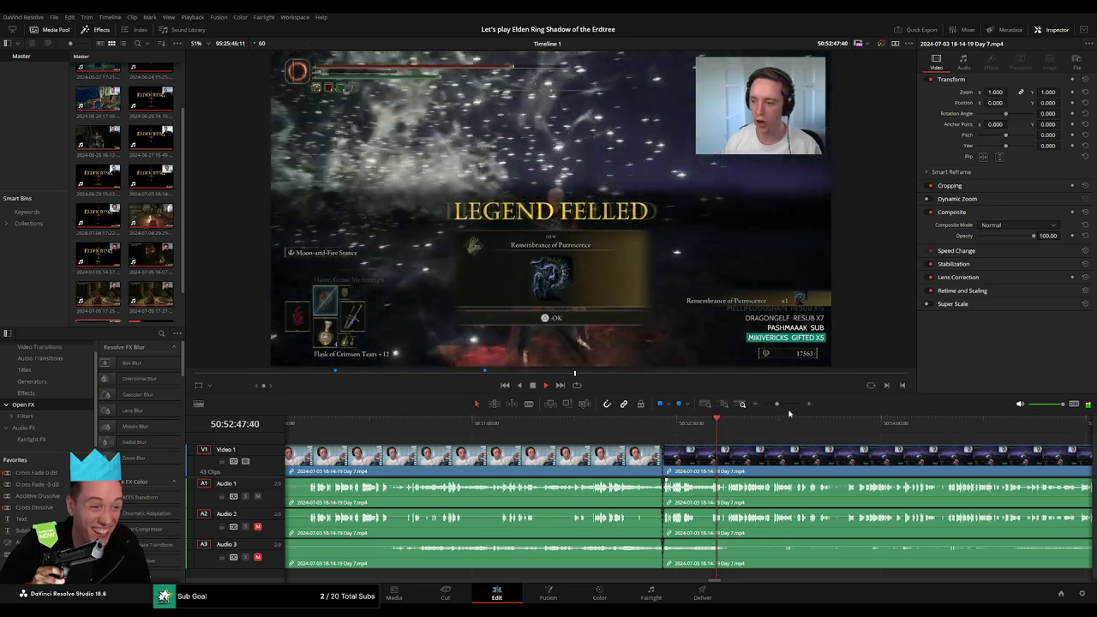
key(ctrl+shift+])
- Extend the start of the Day 8 clip slightly
scroll(598, 446, right, 3)
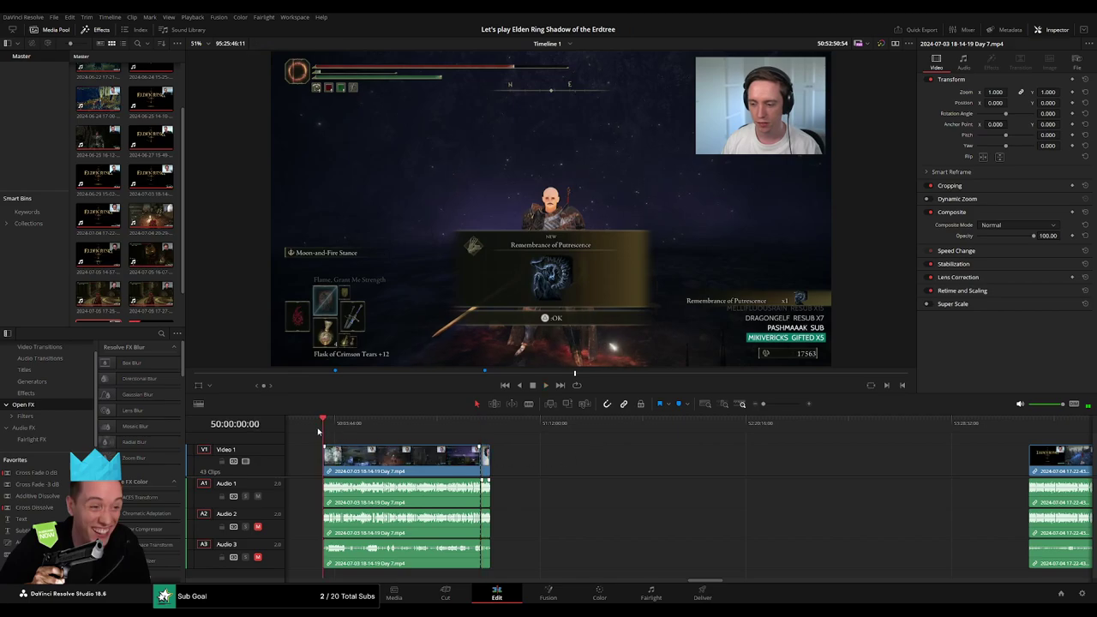
click(318, 429)
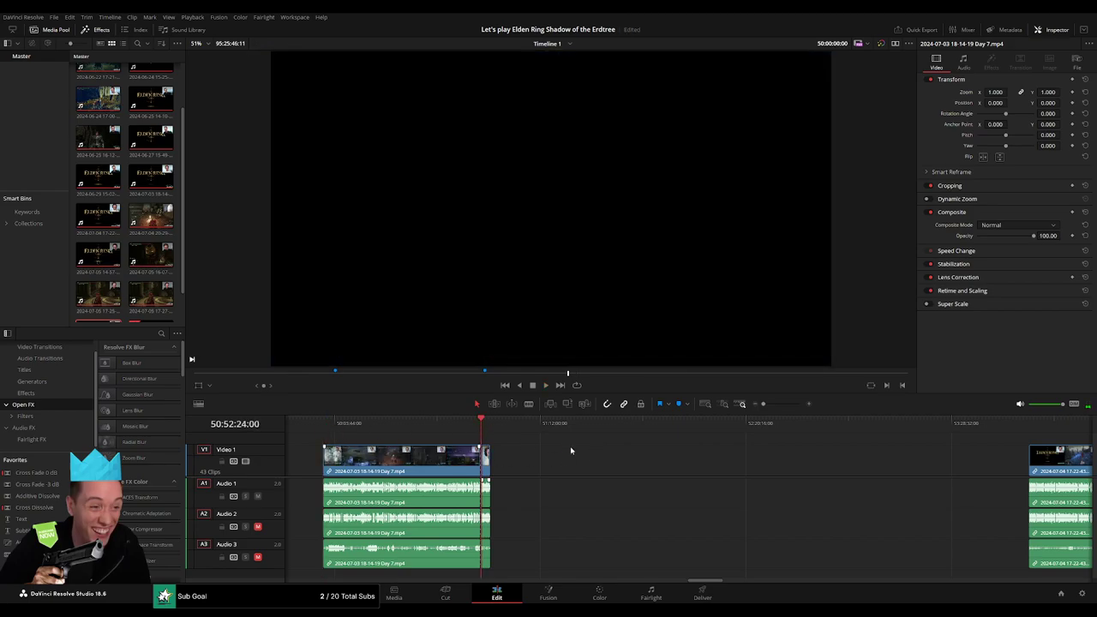
scroll(514, 454, right, 2)
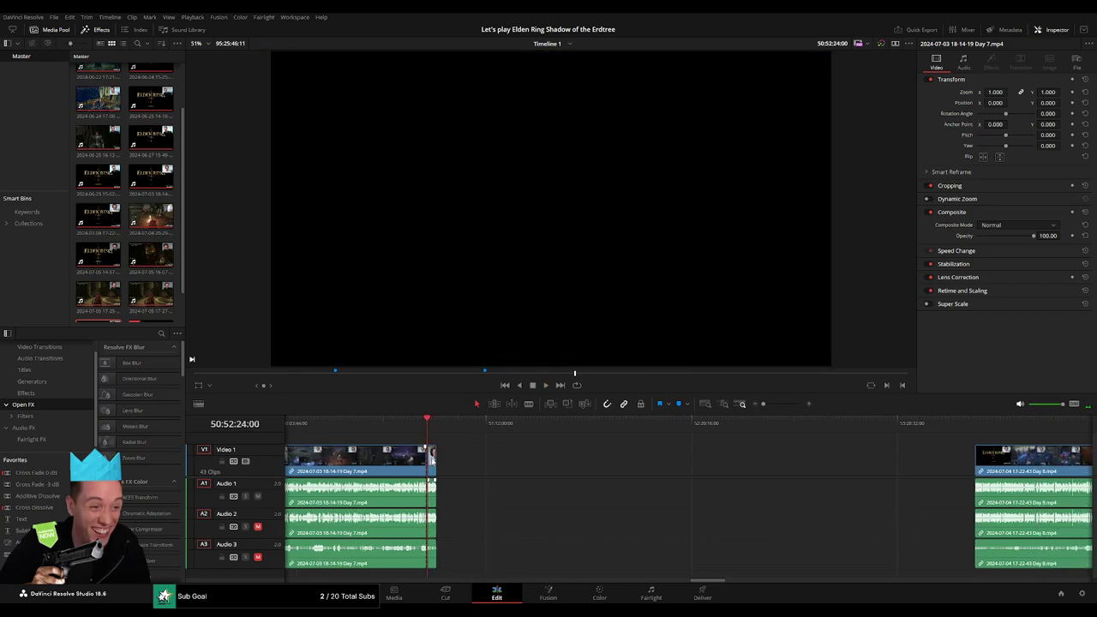
drag(976, 463, 951, 473)
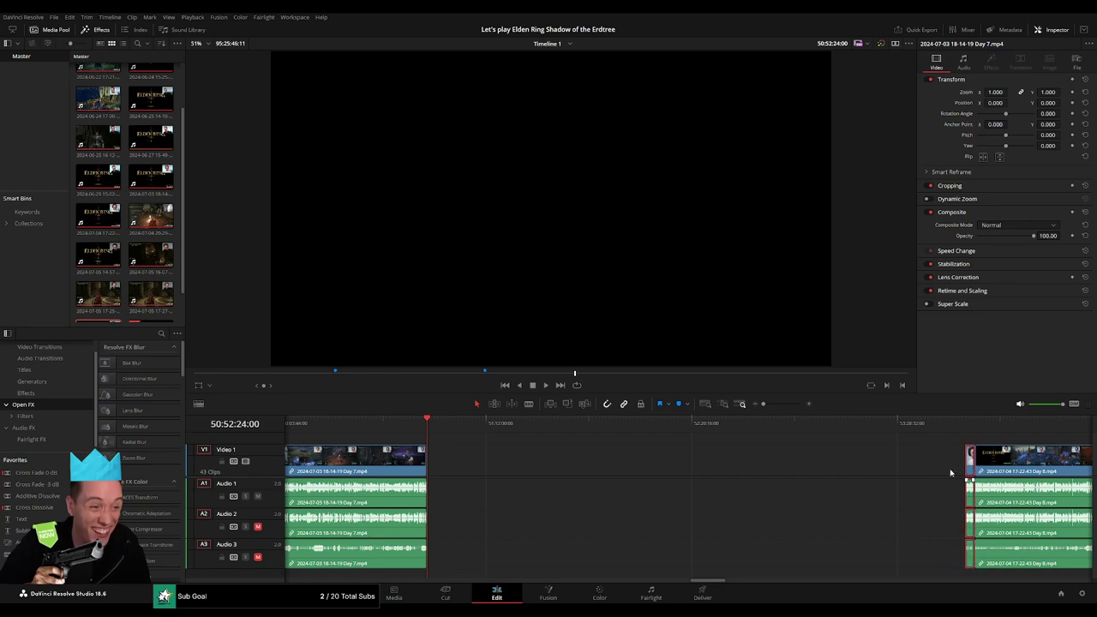
click(637, 470)
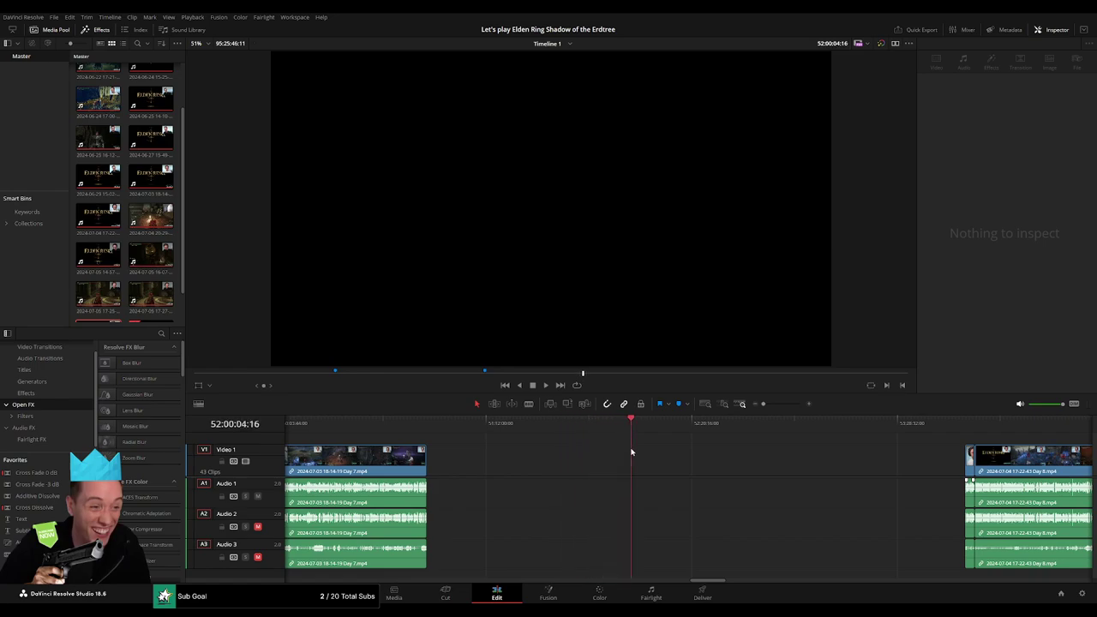
- Move the Day 8 video and audio clips to start at 52:00:00:00 and play from the join
drag(763, 405, 771, 404)
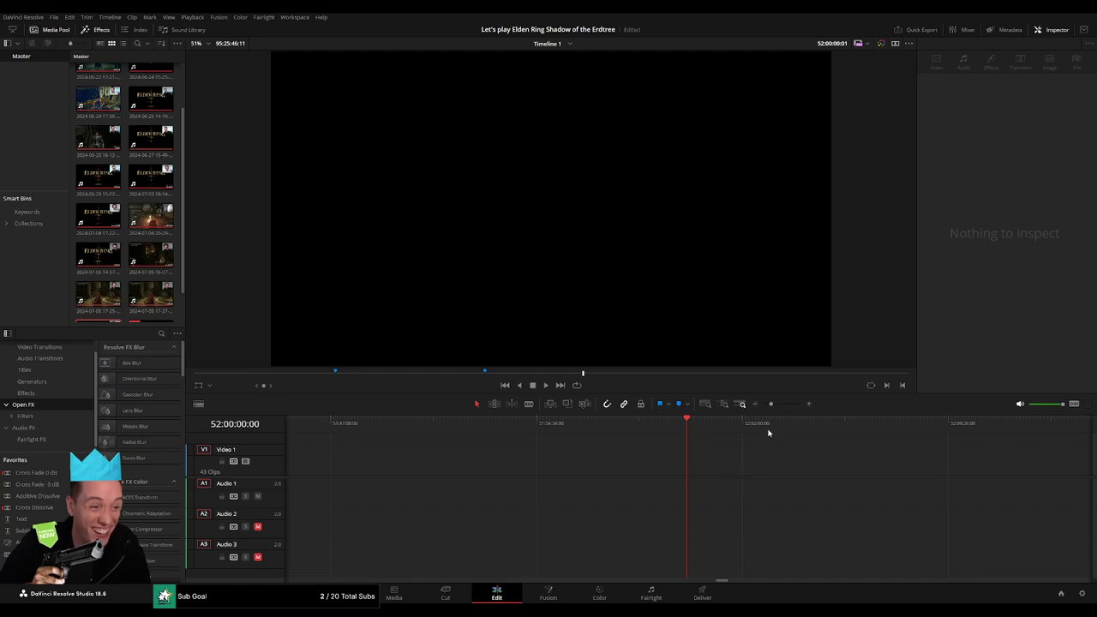
scroll(768, 433, down, 3)
scroll(634, 458, right, 2)
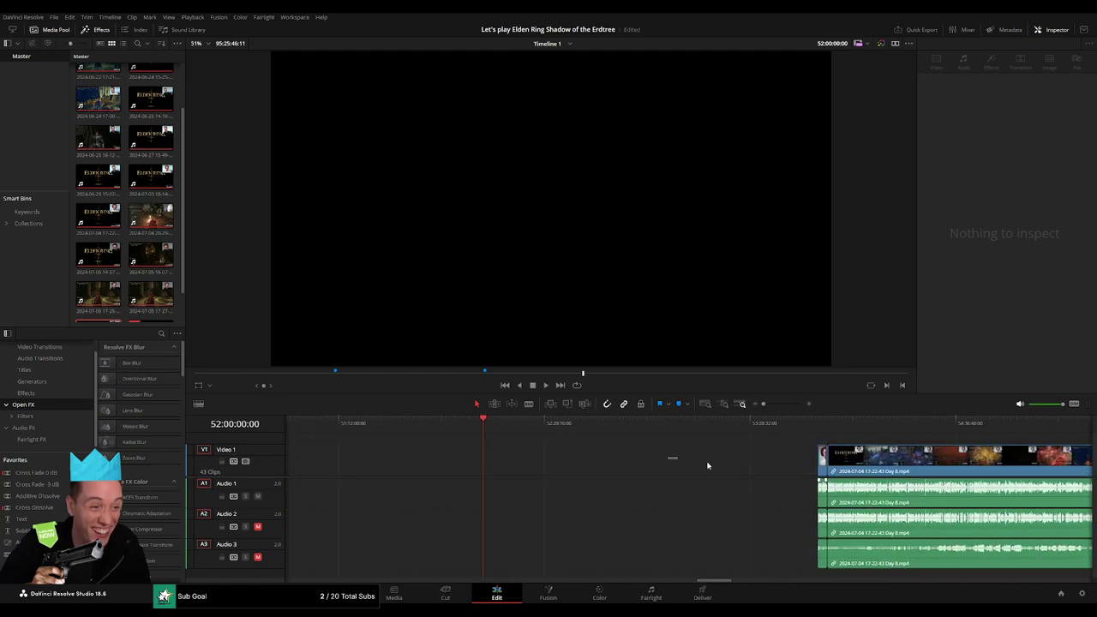
drag(908, 452, 576, 453)
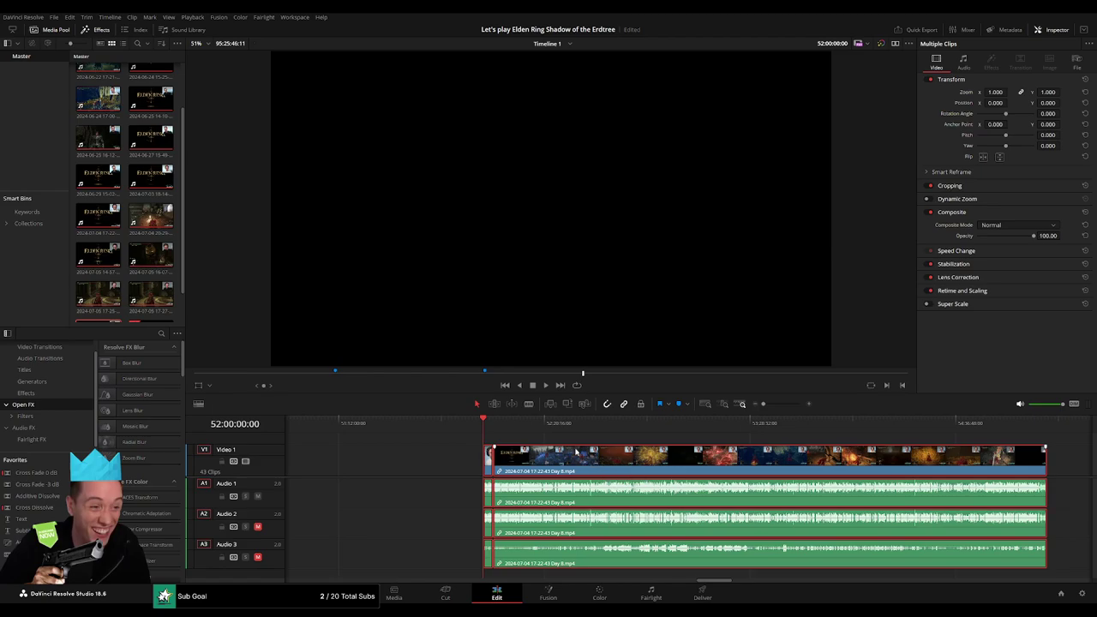
click(545, 438)
key(space)
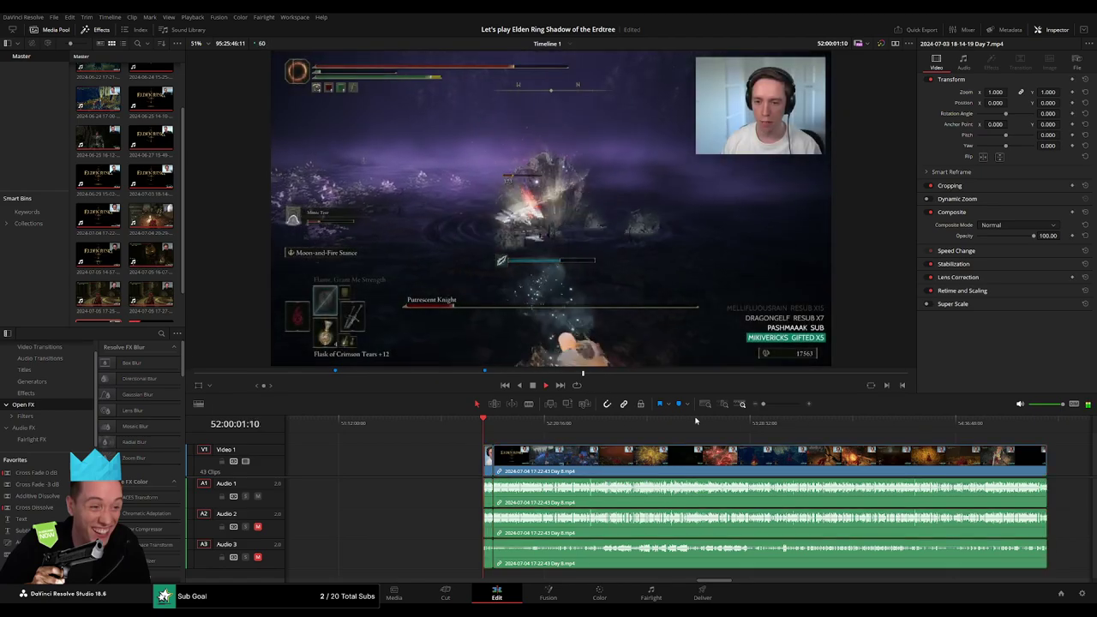
drag(762, 404, 780, 404)
- Add transitions at the Day 7–Day 8 join with Ctrl+T and play across them
click(868, 423)
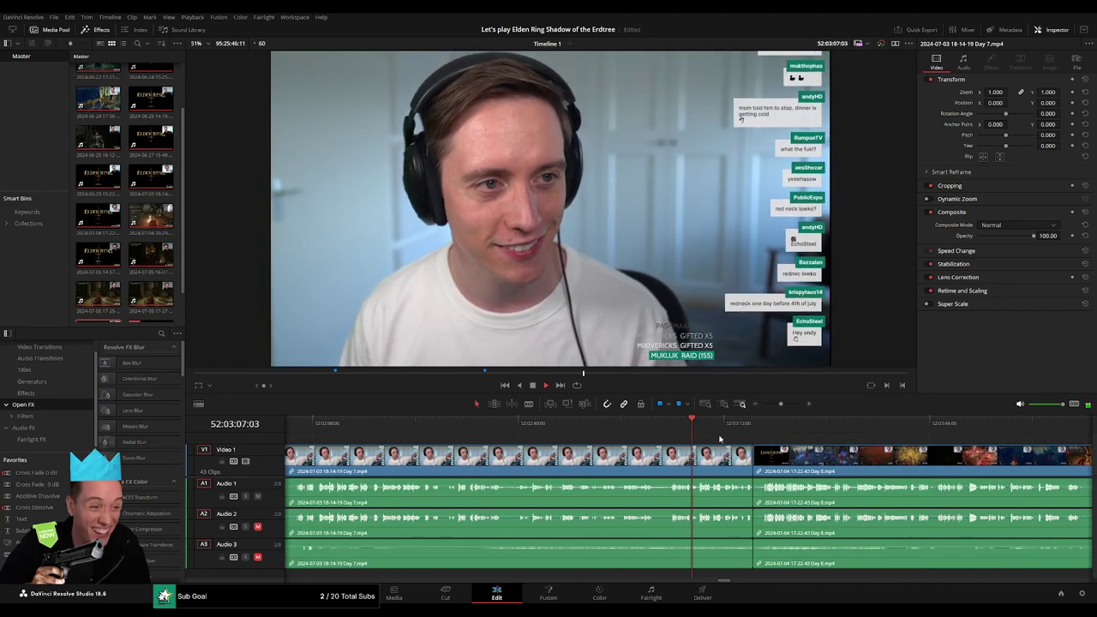
click(683, 434)
drag(683, 434, 741, 425)
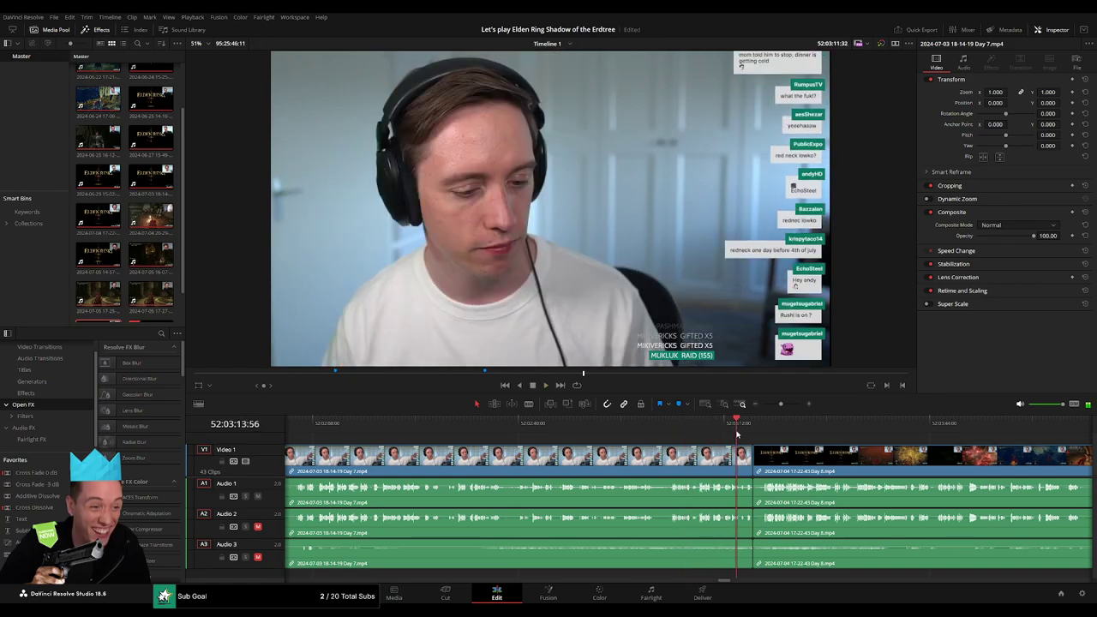
scroll(744, 441, up, 5)
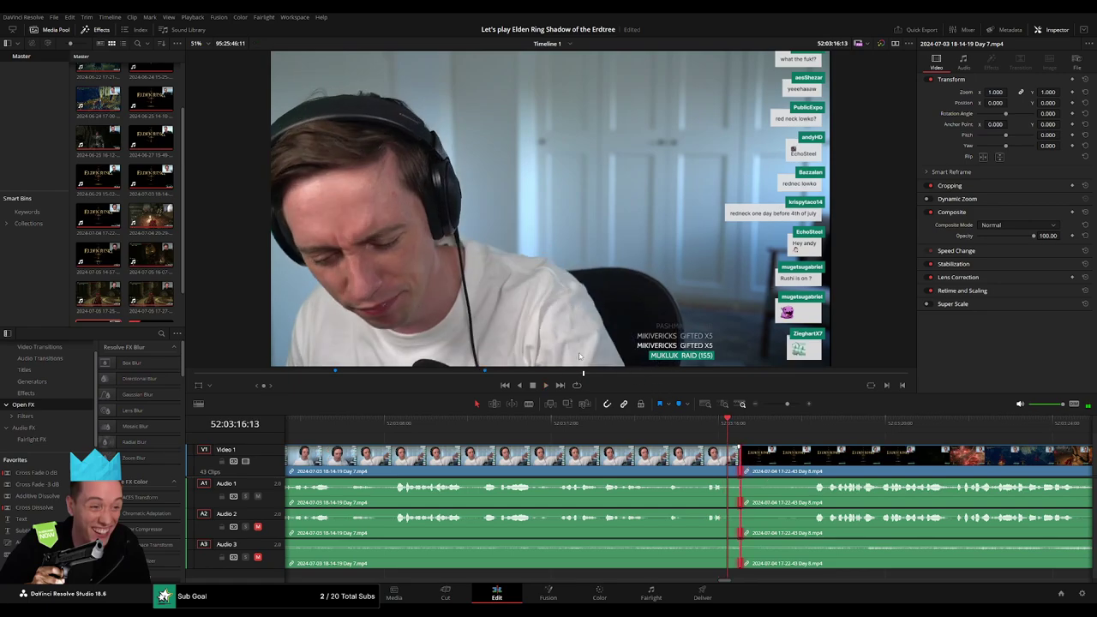
key(ctrl+t)
key(space)
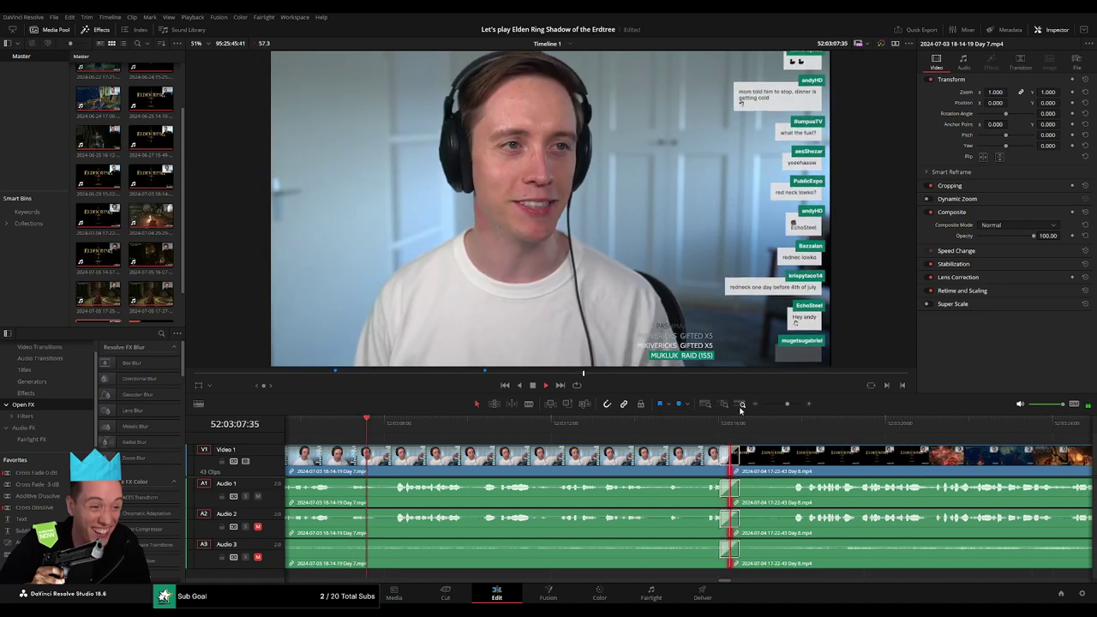
- Zoom out and scrub into the Day 8 Bayle the Dread fight footage
click(779, 405)
drag(779, 404, 763, 405)
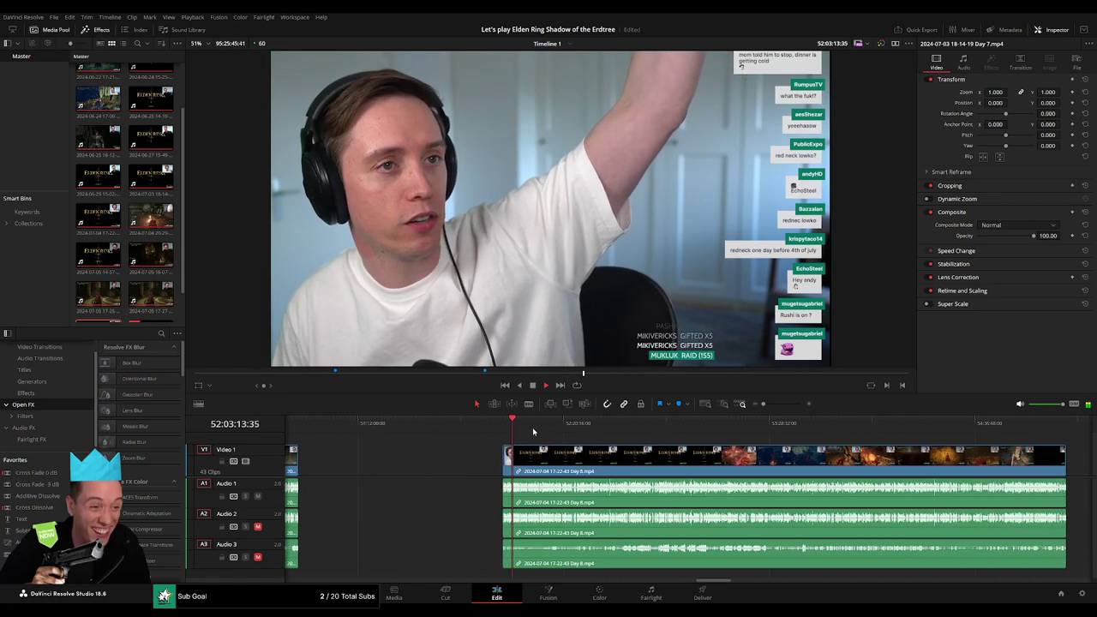
click(541, 425)
drag(541, 425, 660, 438)
key(space)
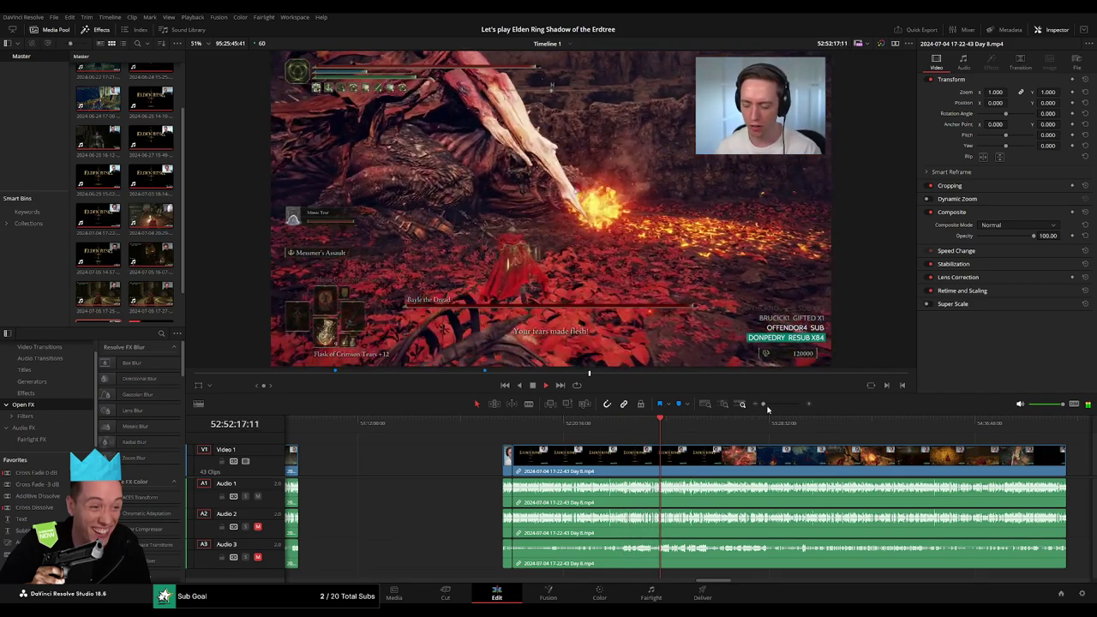
scroll(681, 444, up, 5)
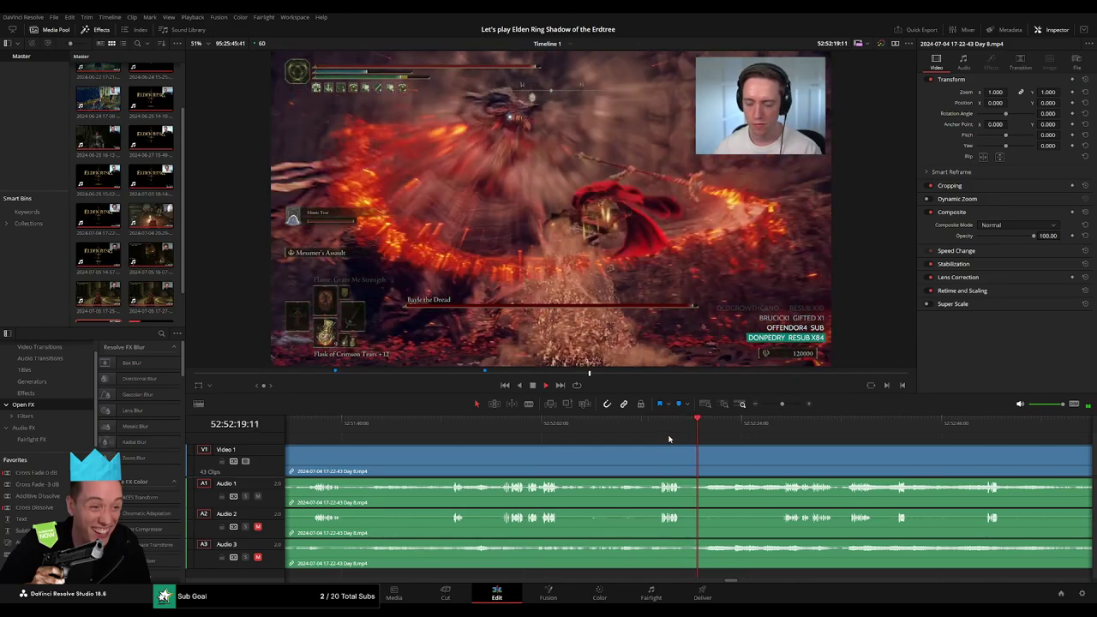
- Rewatch the Bayle fight and park the playhead around 52:52:14
click(660, 433)
click(632, 432)
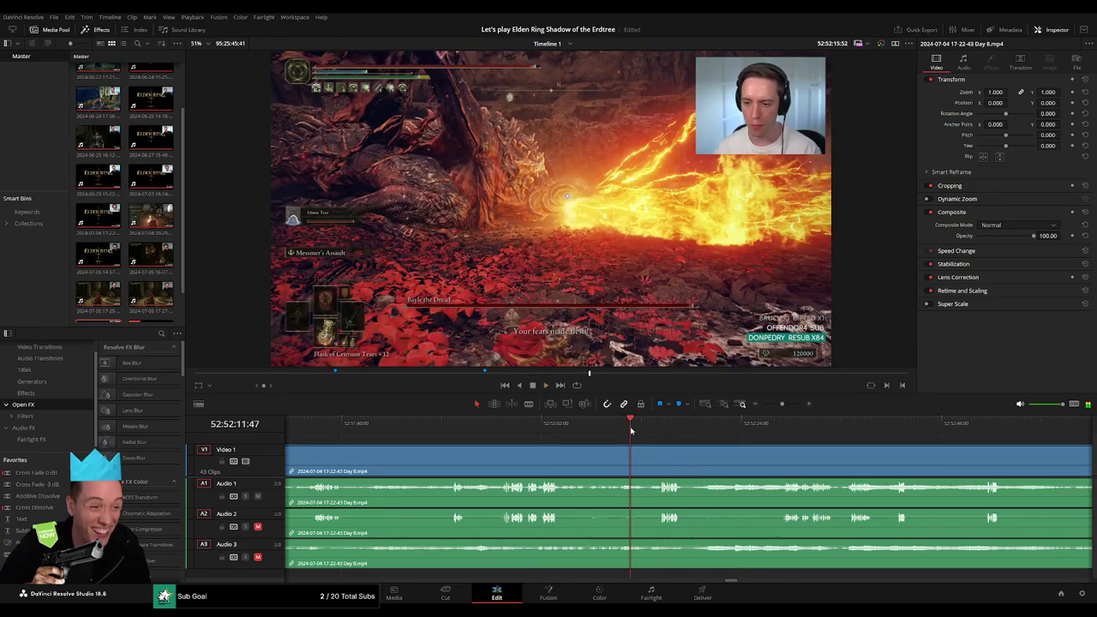
click(588, 433)
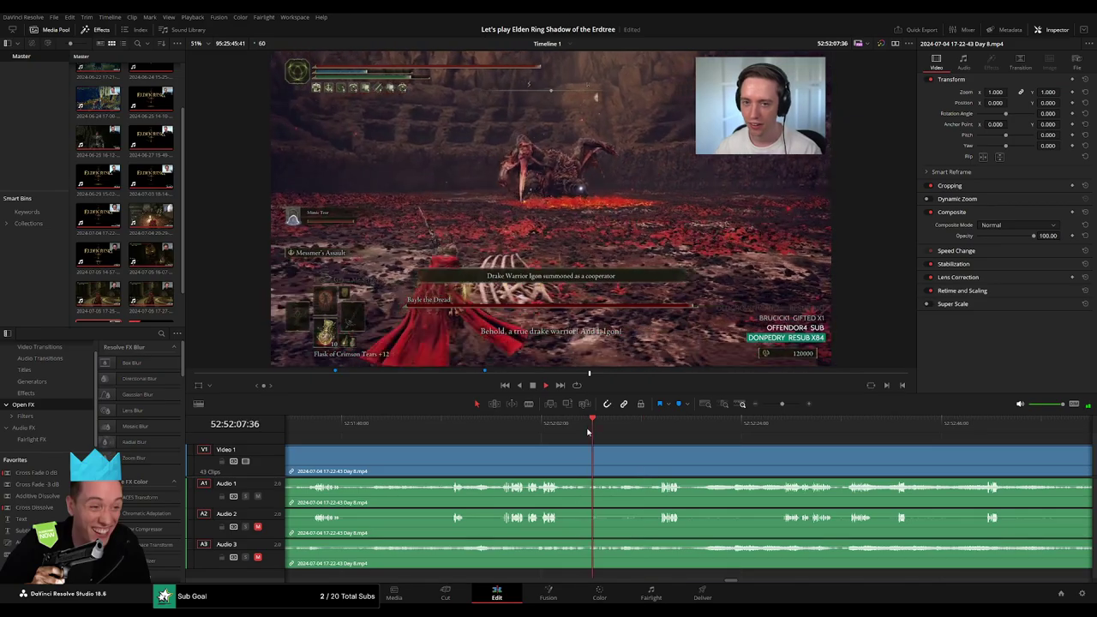
click(534, 429)
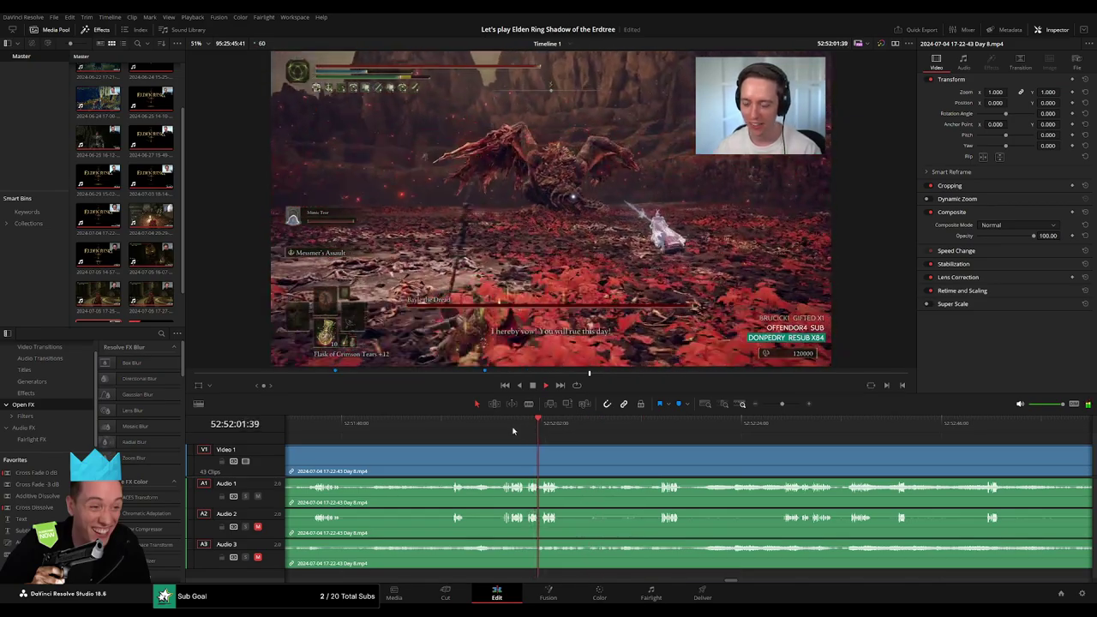
click(503, 429)
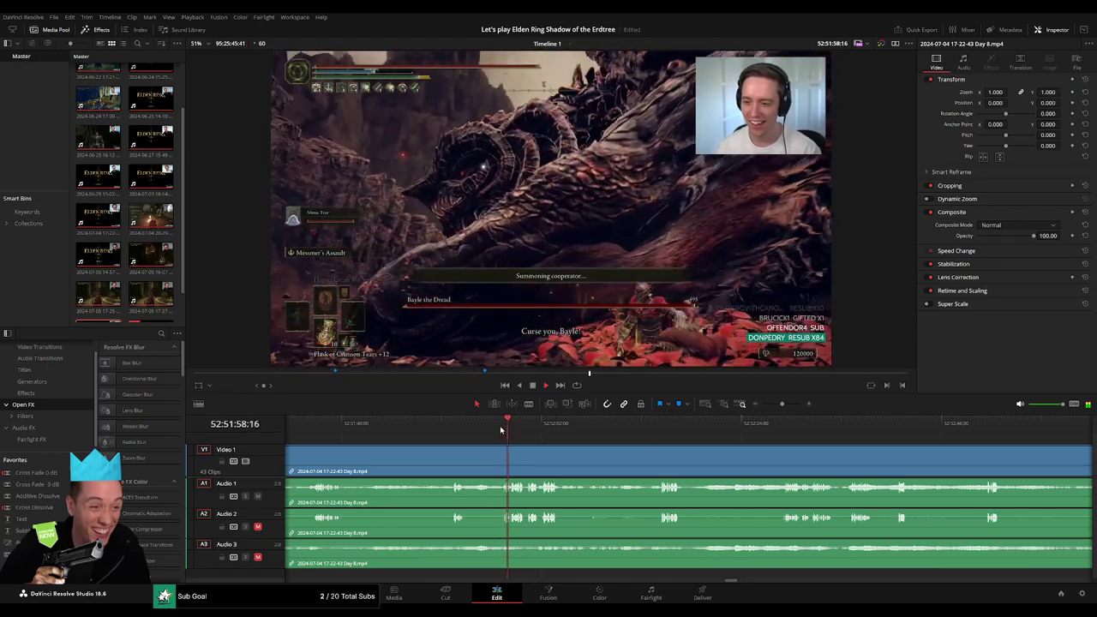
drag(535, 428, 657, 429)
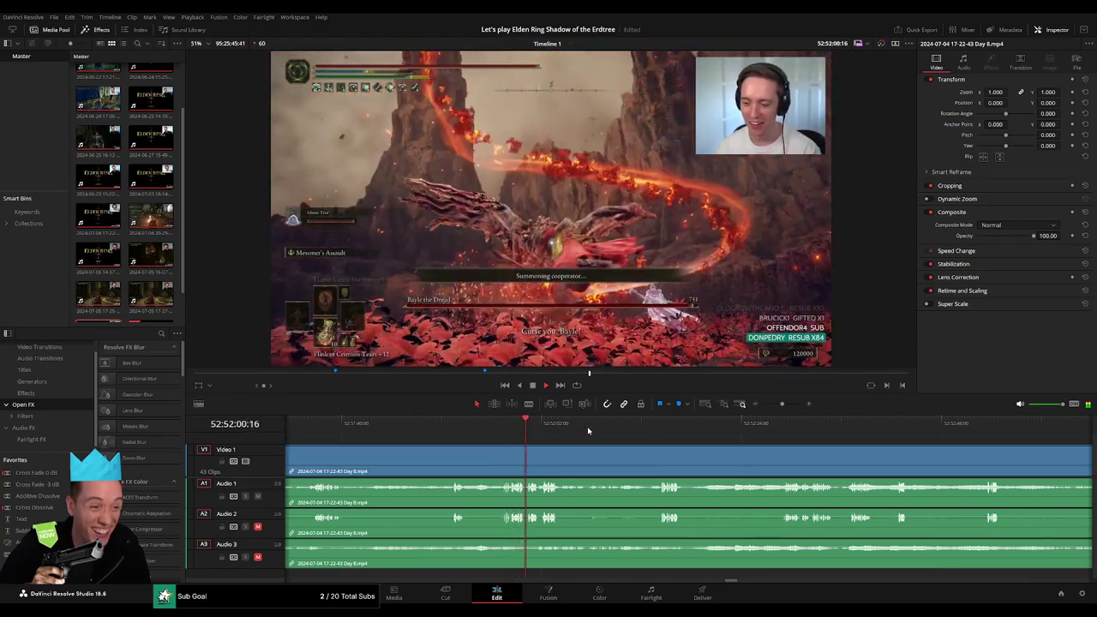
key(space)
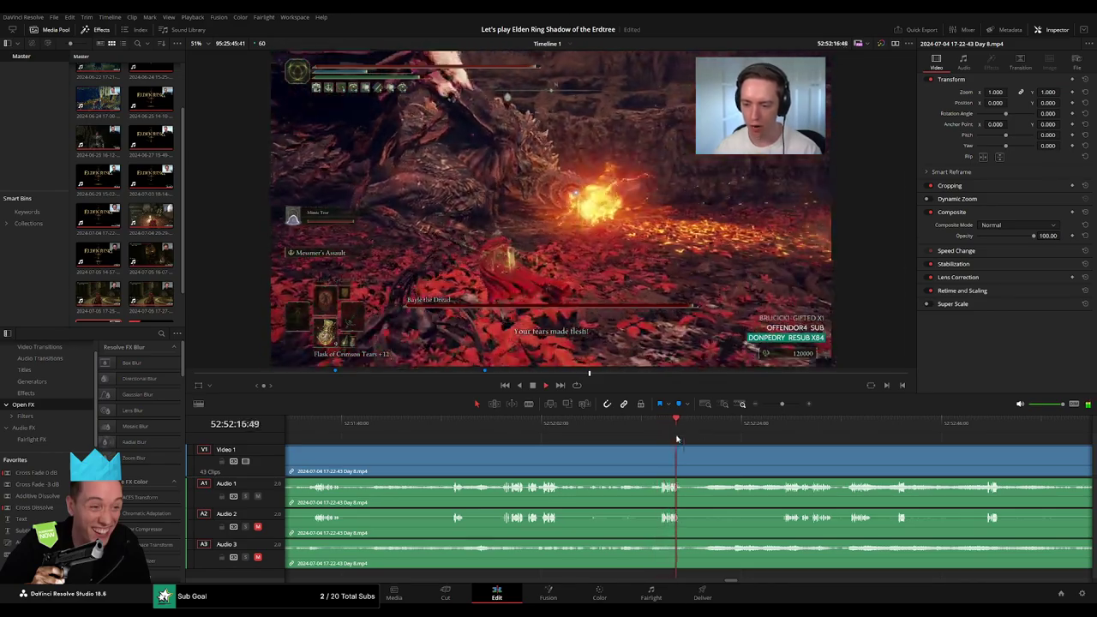
key(shift+Left)
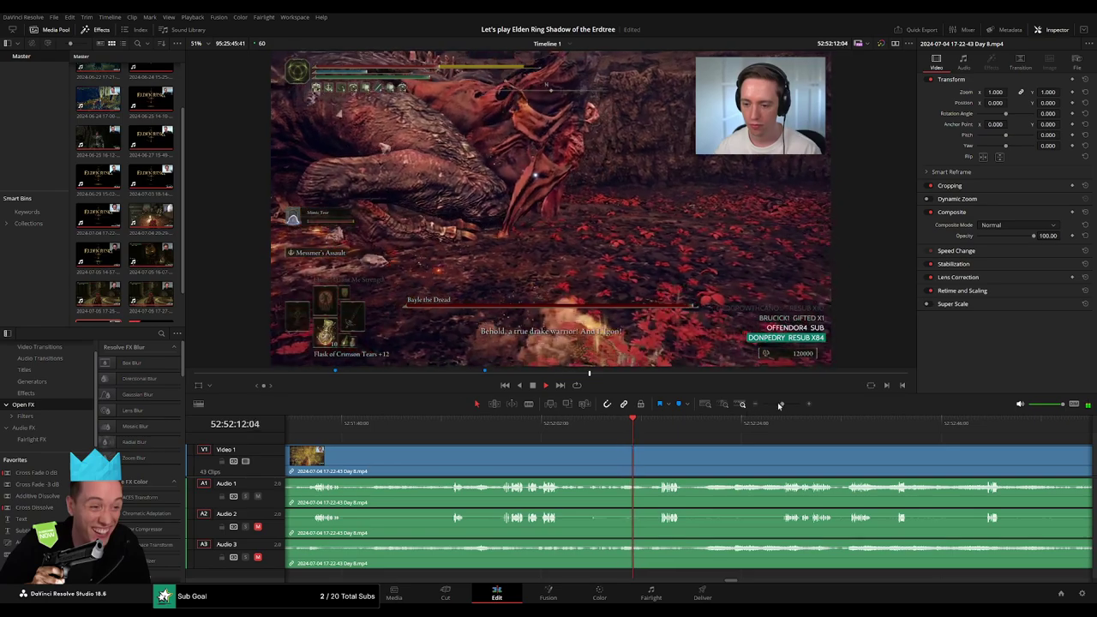
scroll(609, 444, up, 5)
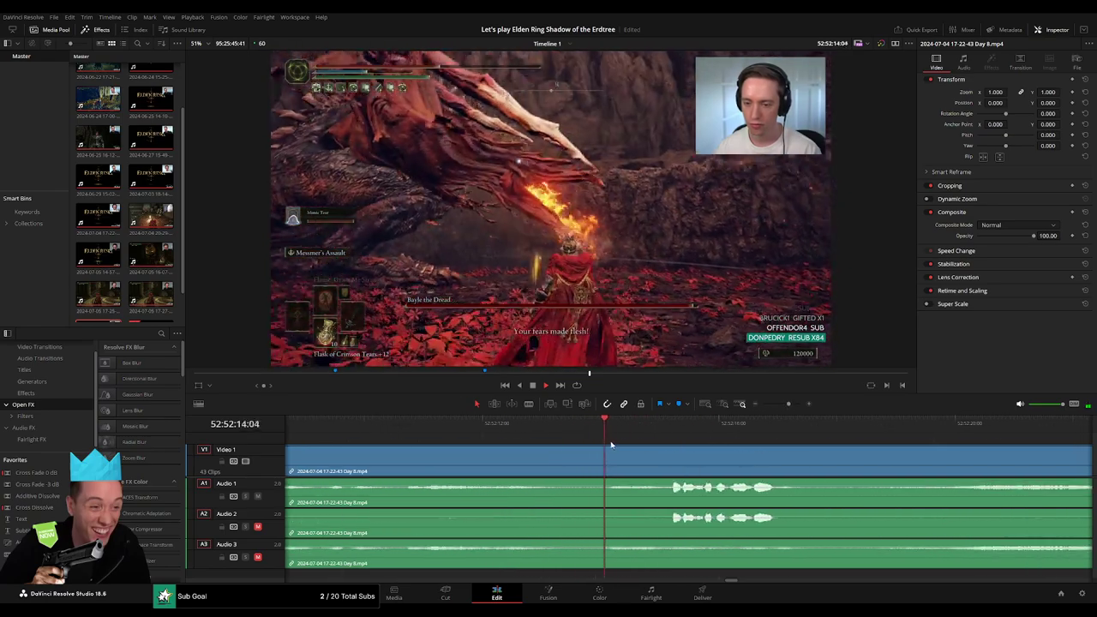
- Blade all tracks of the Day 8 footage at about 52:52:14, trim the edge and play across the cut
click(605, 434)
key(b)
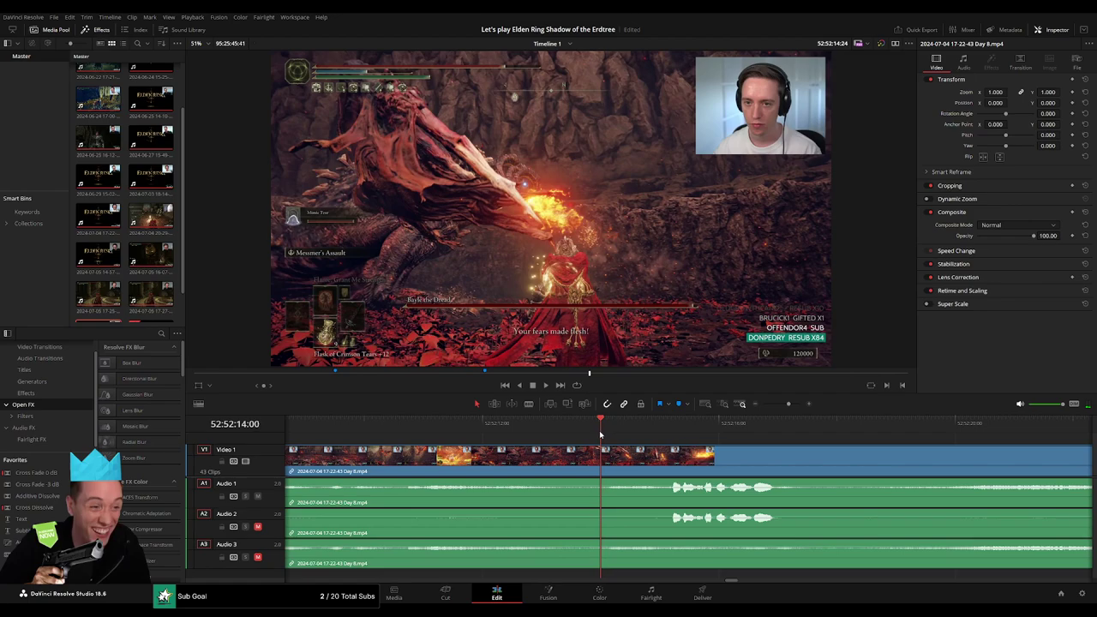
click(603, 453)
key(a)
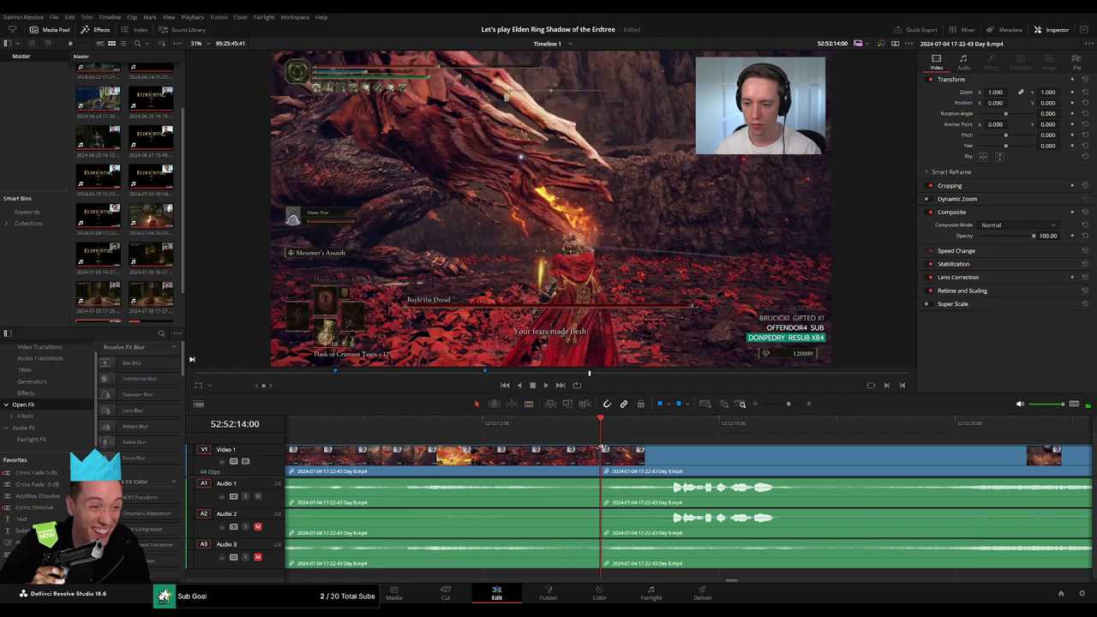
mouse_move(603, 453)
mouse_down()
mouse_move(661, 453)
mouse_move(598, 451)
mouse_up()
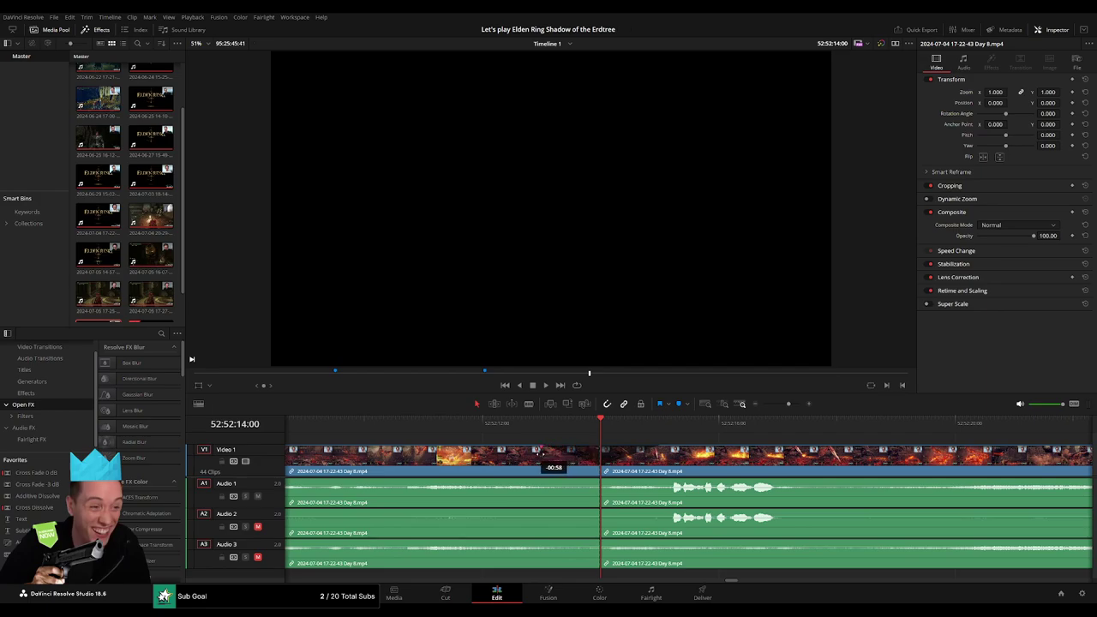
key(space)
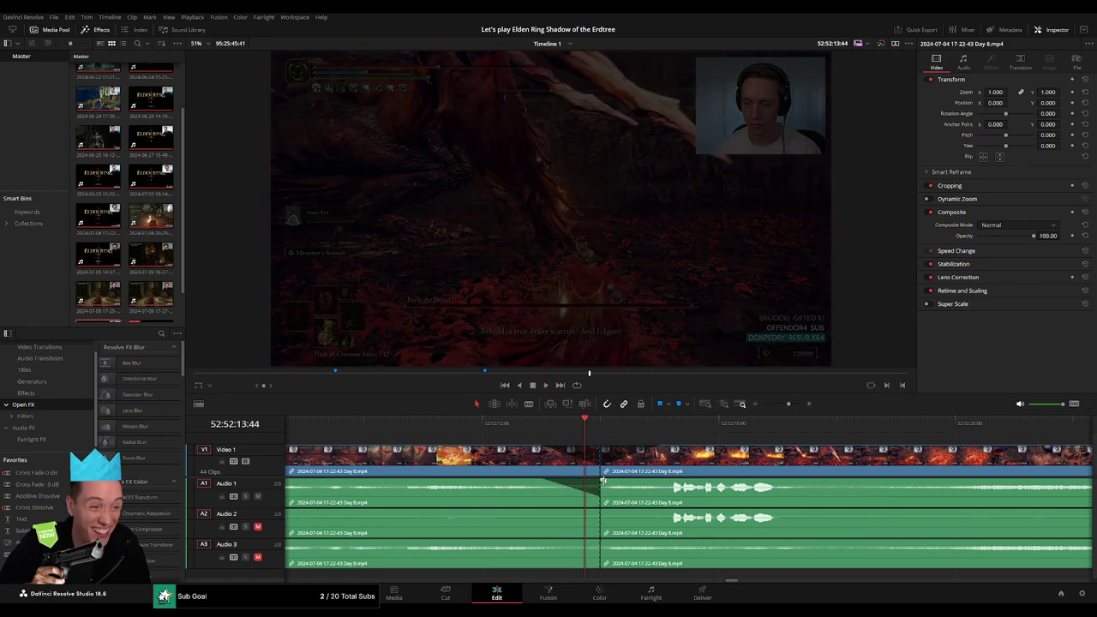
- Add audio fades on both sides of the new 52:52:13 cut
drag(603, 482, 645, 483)
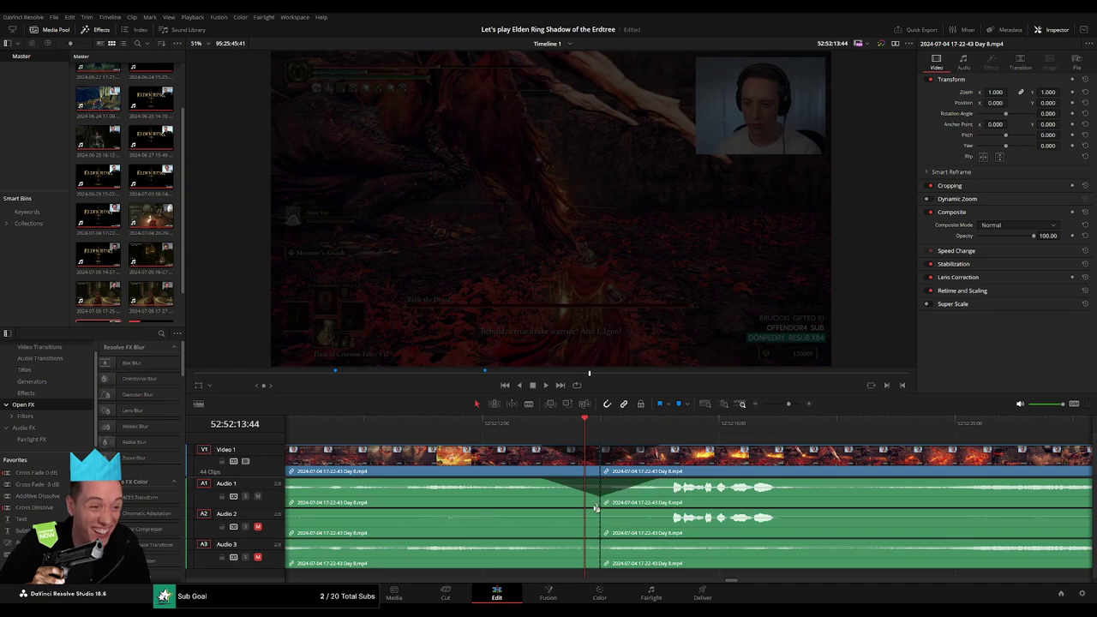
mouse_move(596, 508)
mouse_down()
mouse_move(579, 519)
mouse_move(643, 511)
mouse_up()
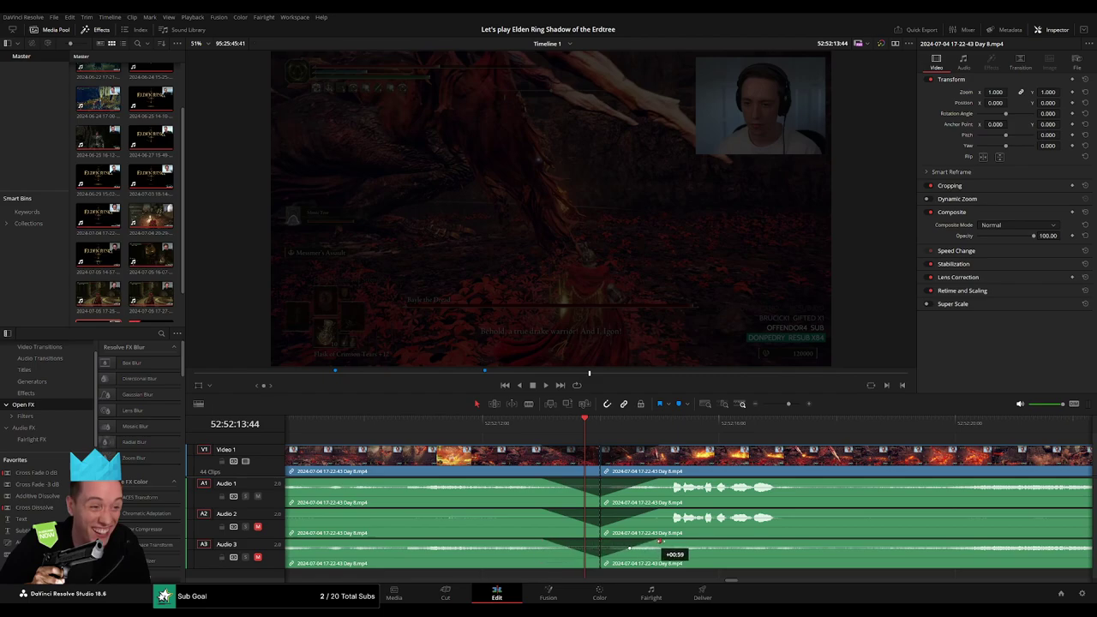
drag(783, 414, 763, 404)
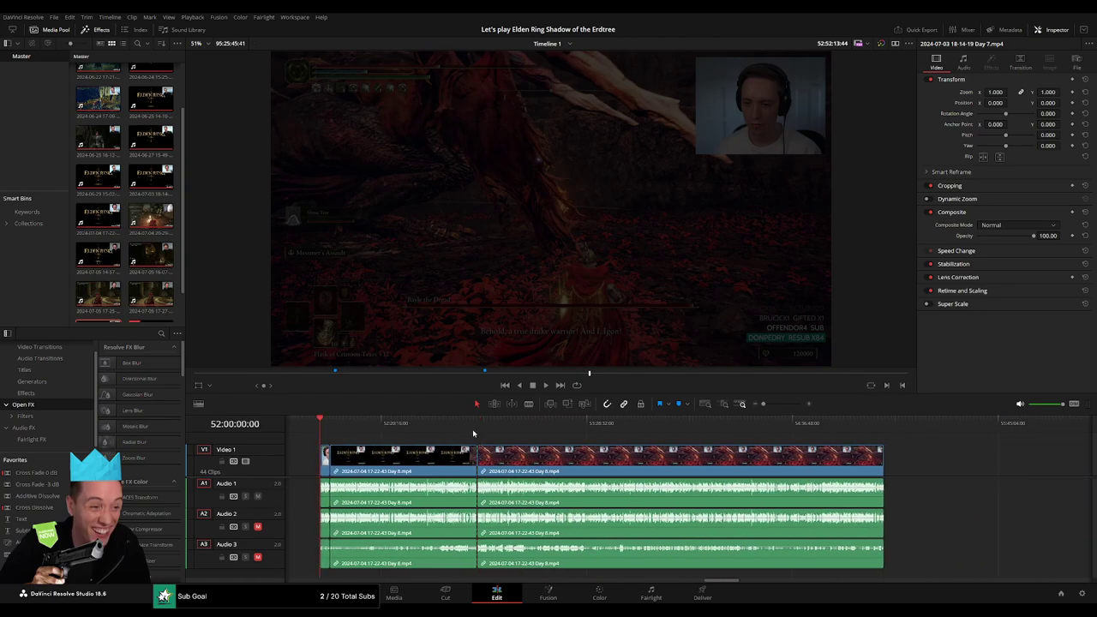
- Push the later Day 8 section right and park the playhead at 54:00:00
drag(473, 434, 556, 472)
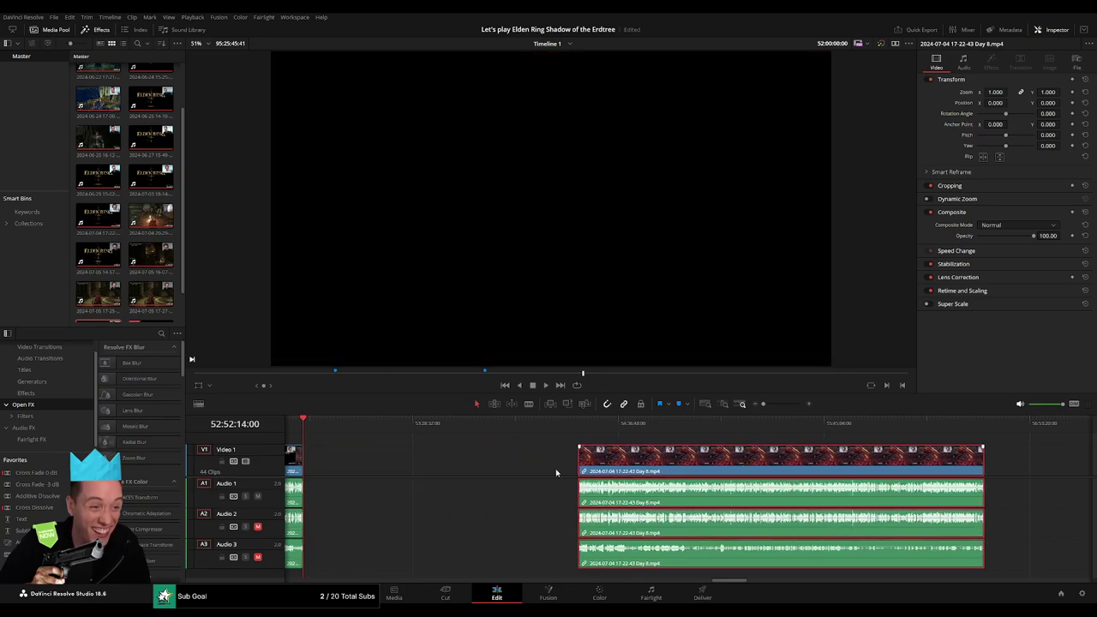
click(453, 460)
key(Home)
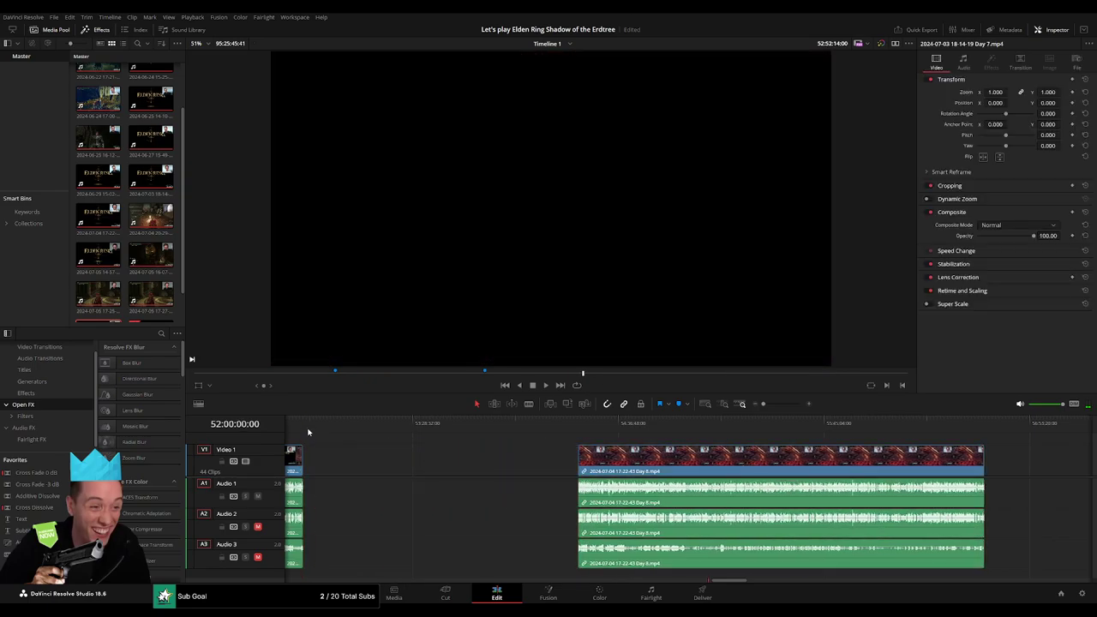
drag(307, 429, 397, 443)
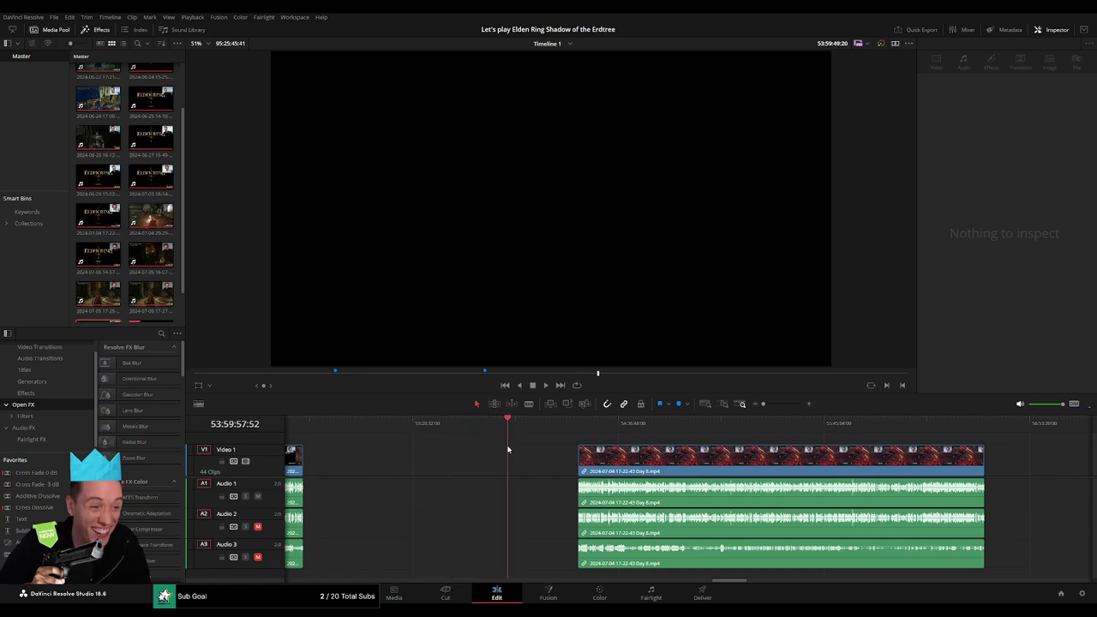
click(780, 403)
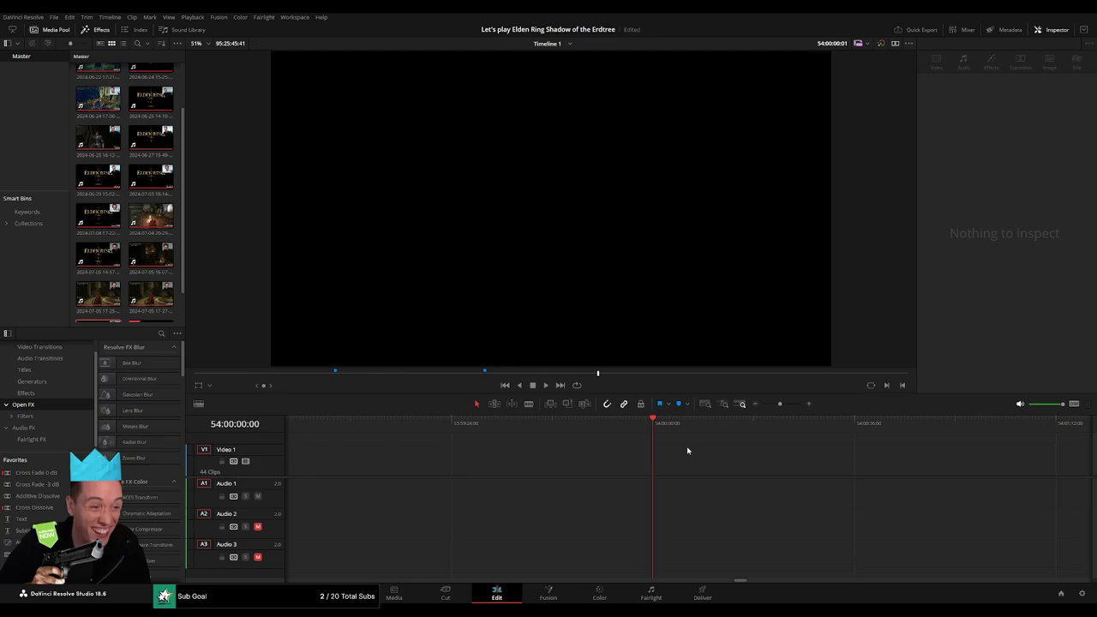
drag(780, 404, 763, 404)
- Snap the later clip's start to 54:00:00 and scrub into its footage
drag(789, 459, 719, 458)
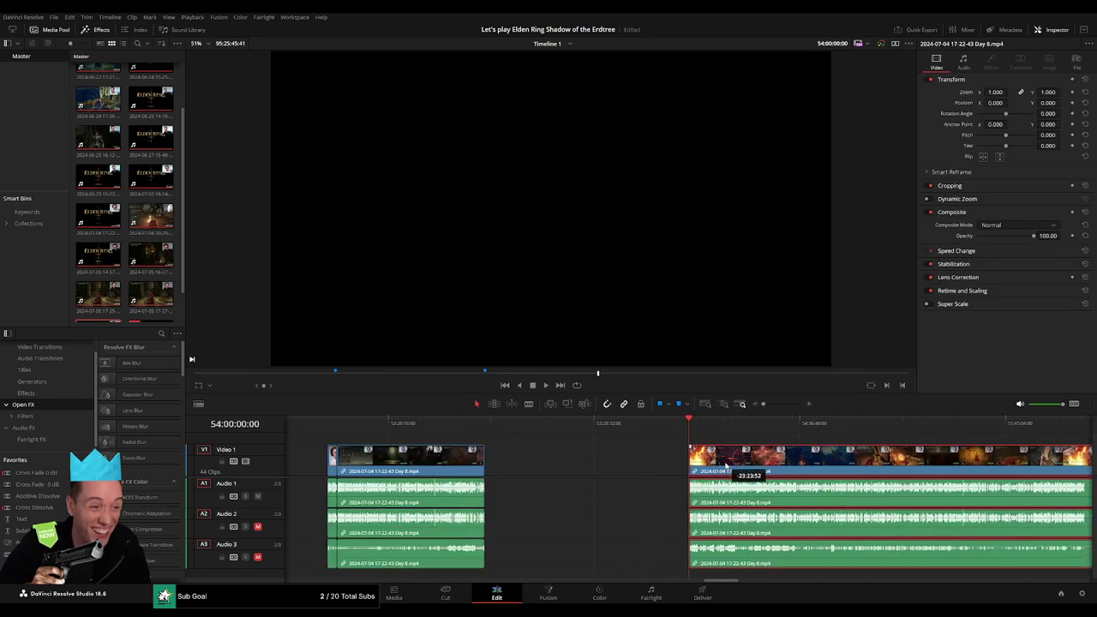
click(485, 423)
click(686, 422)
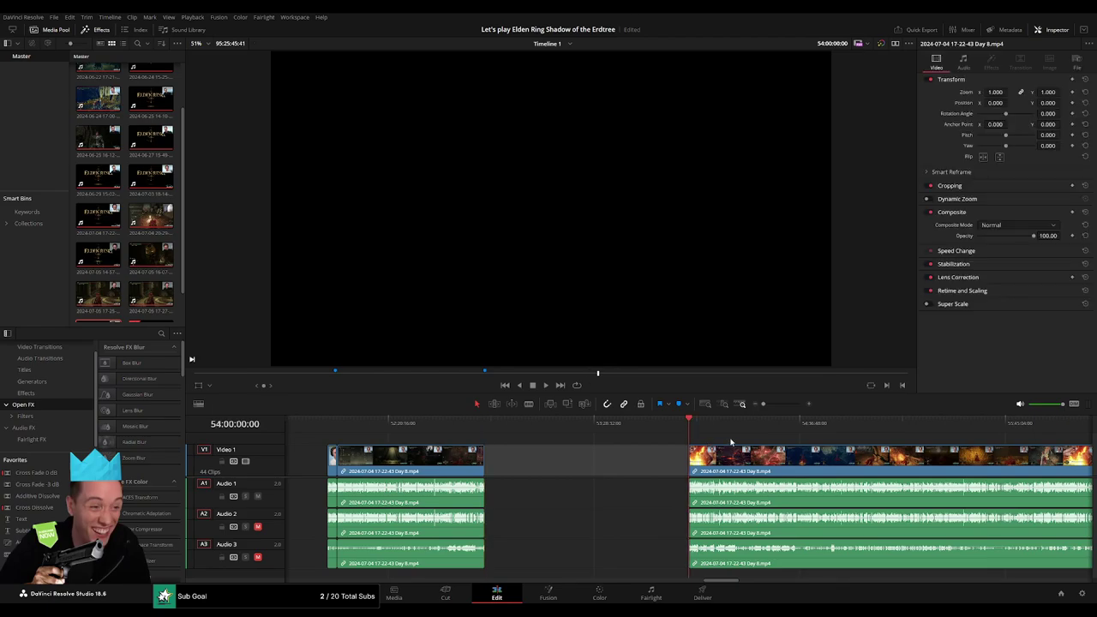
scroll(745, 444, right, 5)
drag(420, 424, 567, 443)
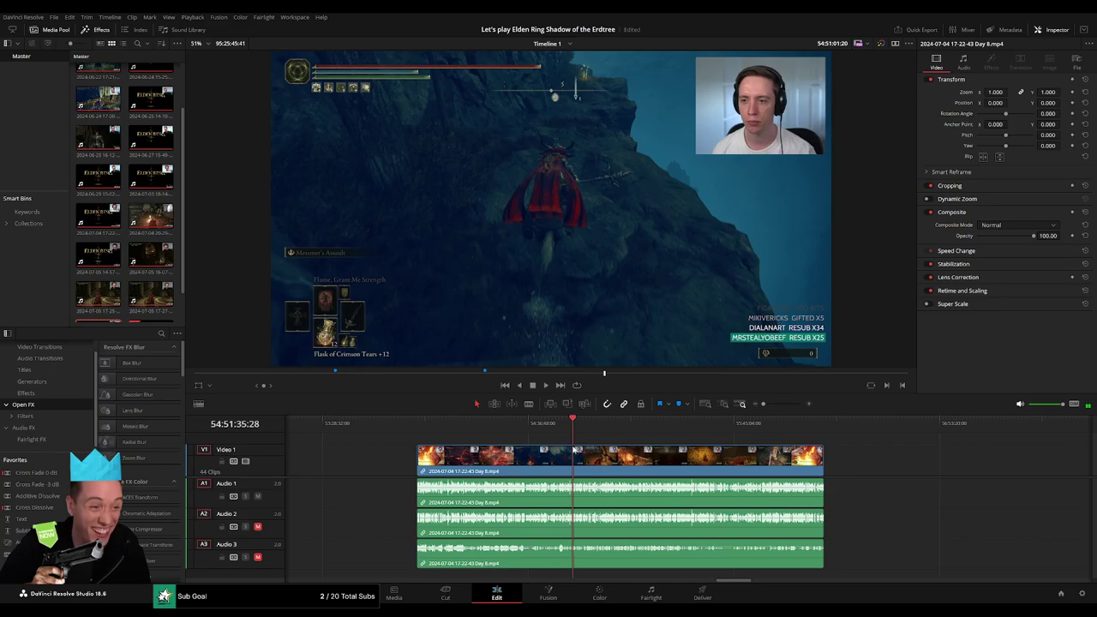
- Skim the Day 8 footage and park the playhead around 54:52:13
scroll(723, 446, up, 5)
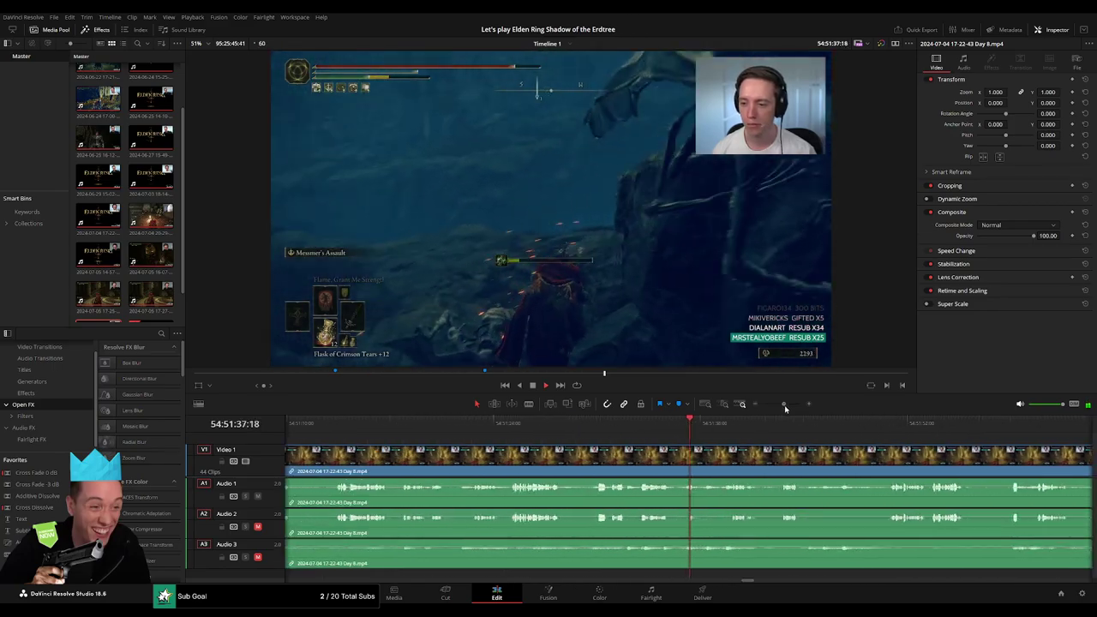
scroll(651, 442, right, 4)
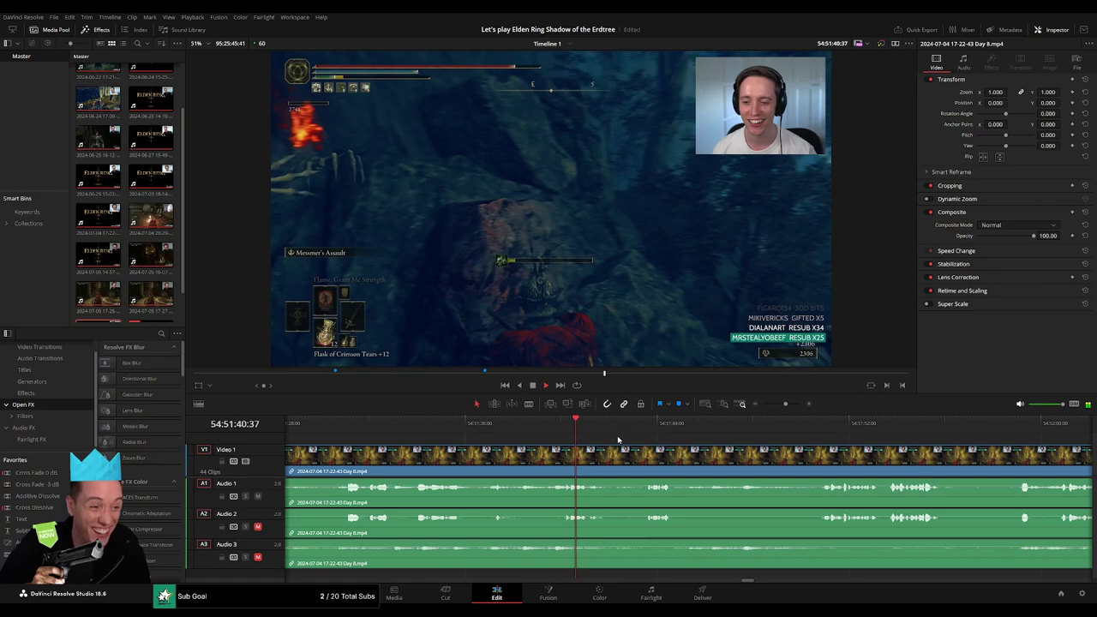
scroll(634, 437, right, 4)
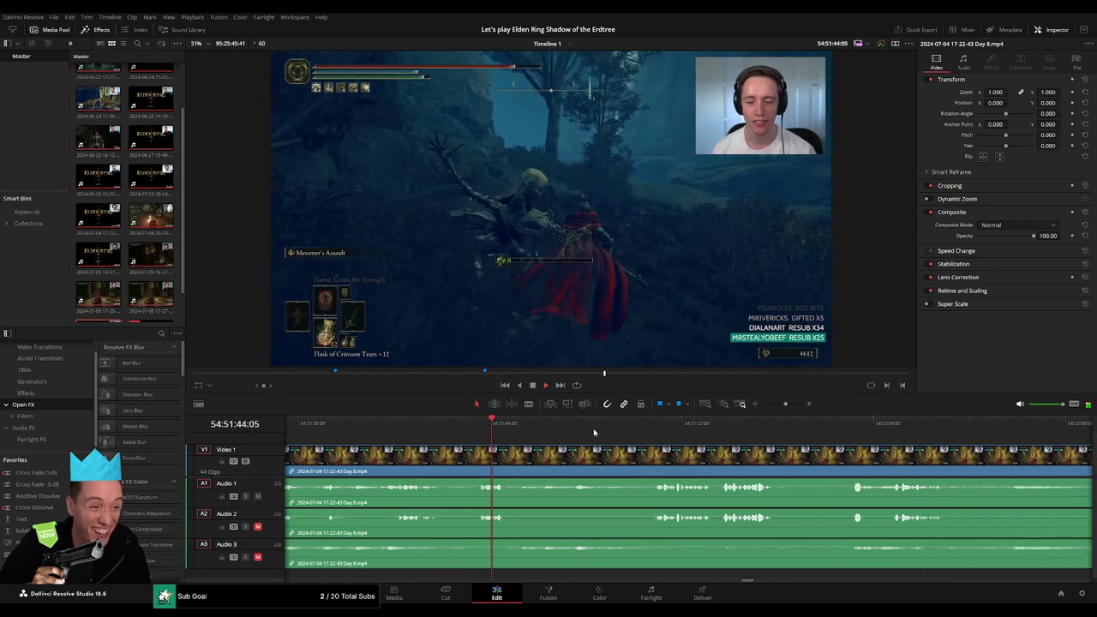
click(652, 426)
drag(652, 426, 700, 431)
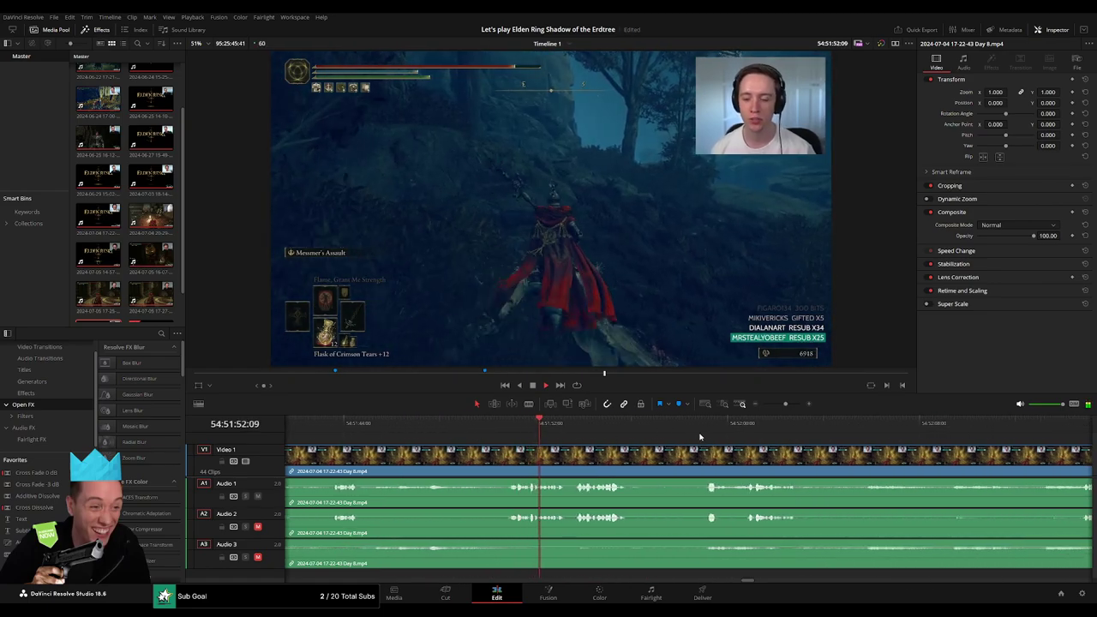
key(space)
scroll(652, 437, right, 3)
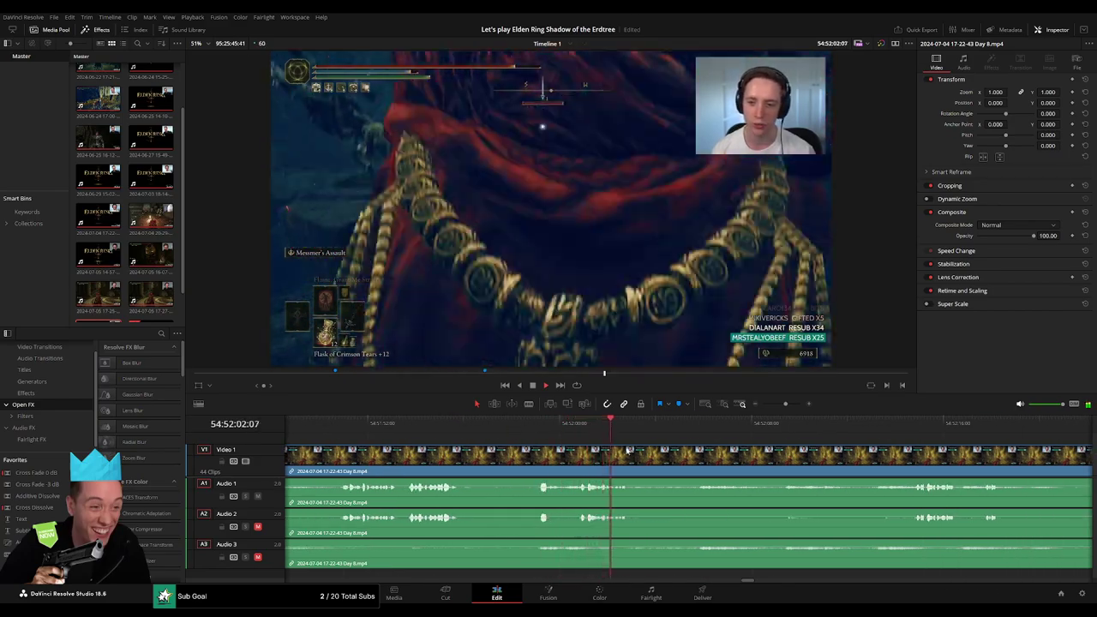
scroll(588, 437, right, 2)
key(l)
key(l)
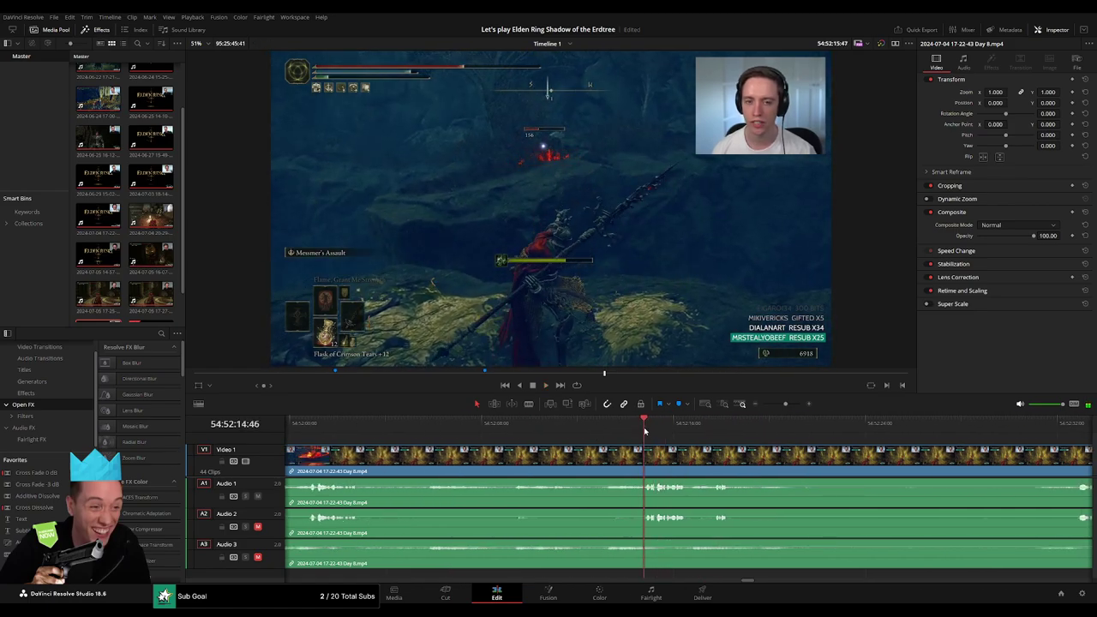
drag(645, 431, 624, 435)
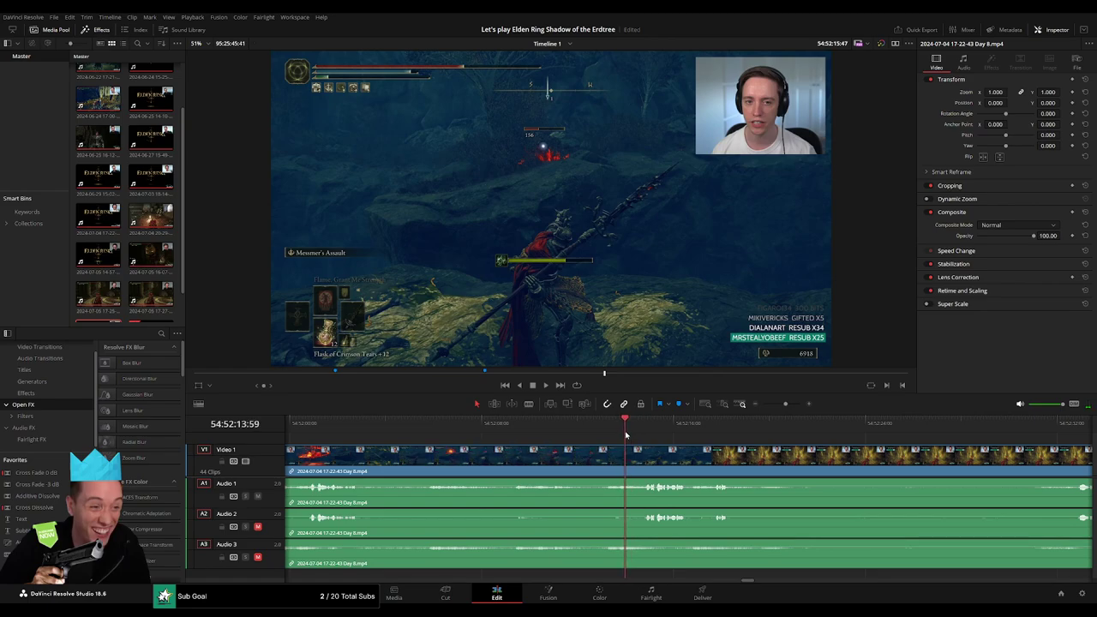
- Blade all tracks at 54:52:13 and trim out the unwanted stretch at the edit
key(ctrl+b)
drag(628, 455, 651, 455)
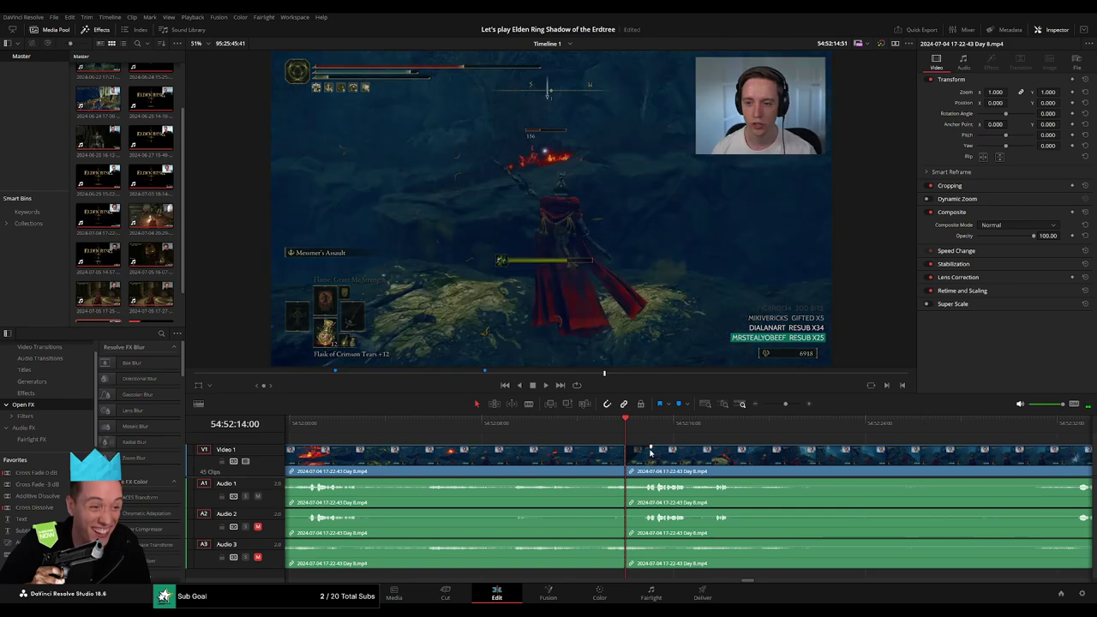
click(652, 447)
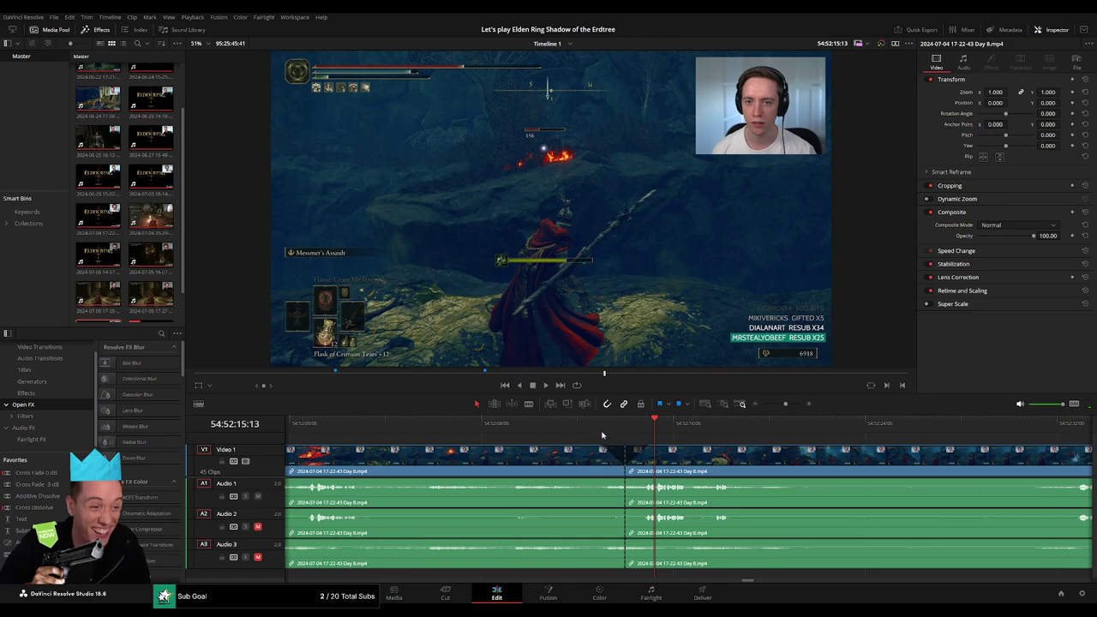
key(slash)
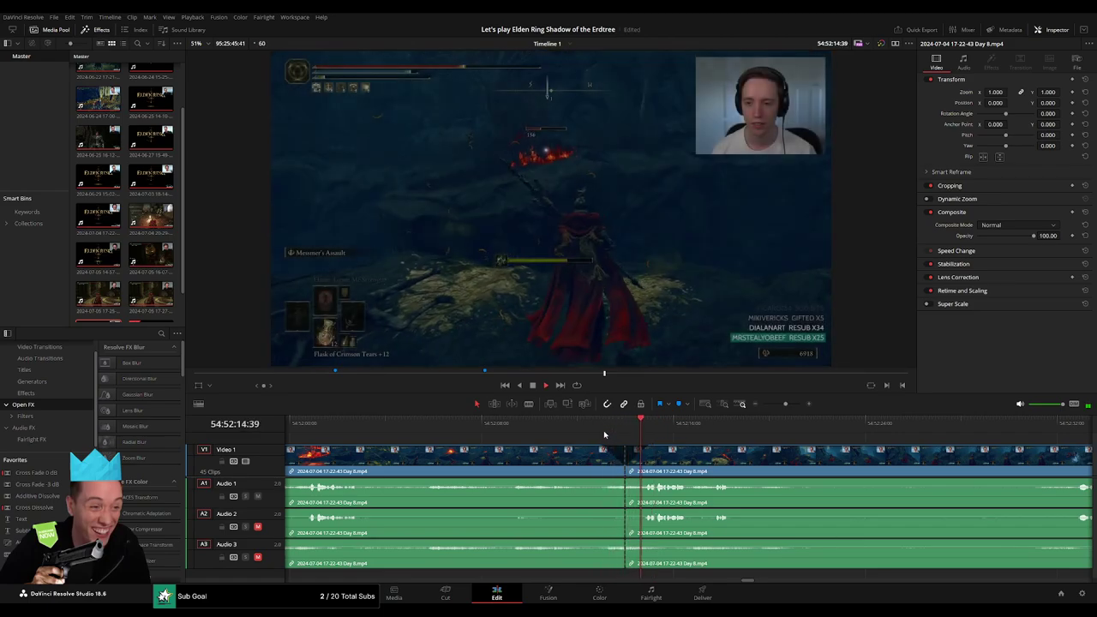
key(ctrl+z)
drag(610, 435, 606, 434)
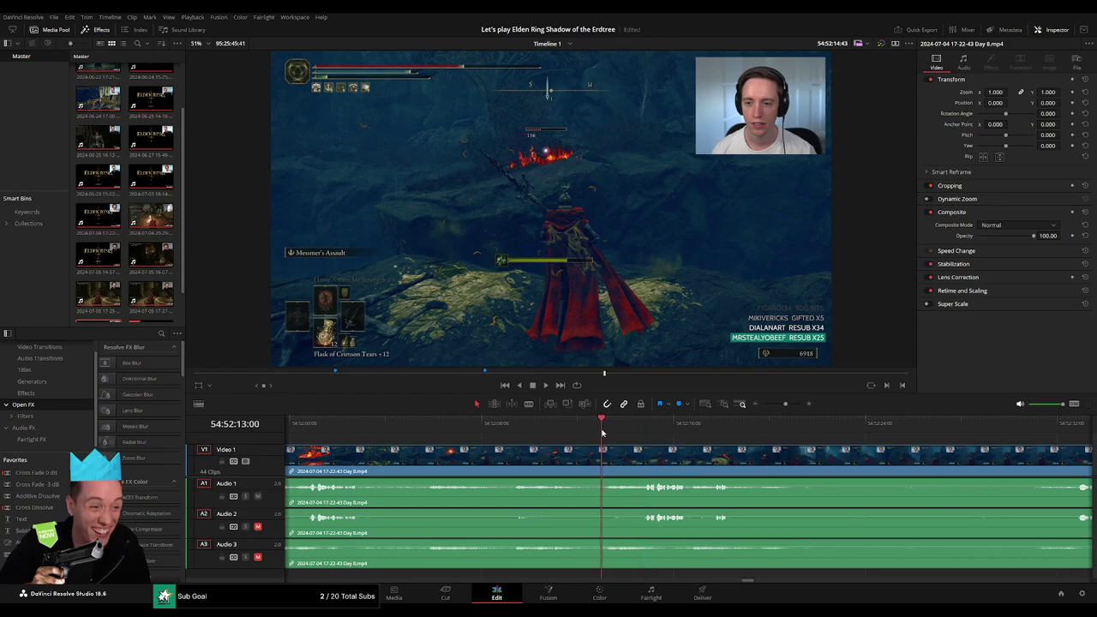
key(ctrl+backslash)
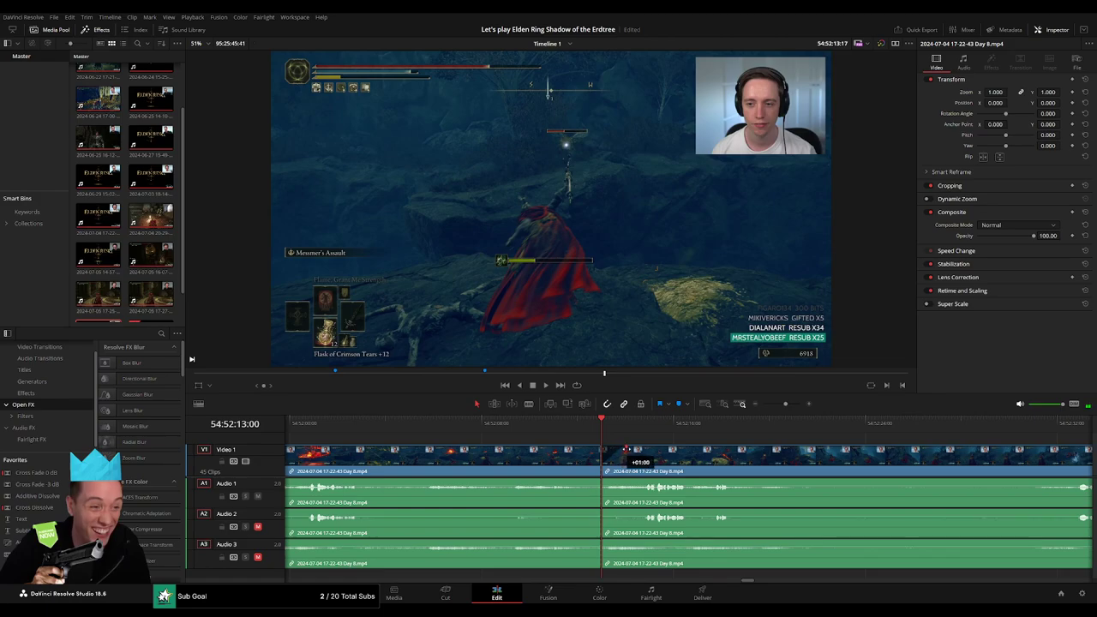
drag(626, 450, 599, 449)
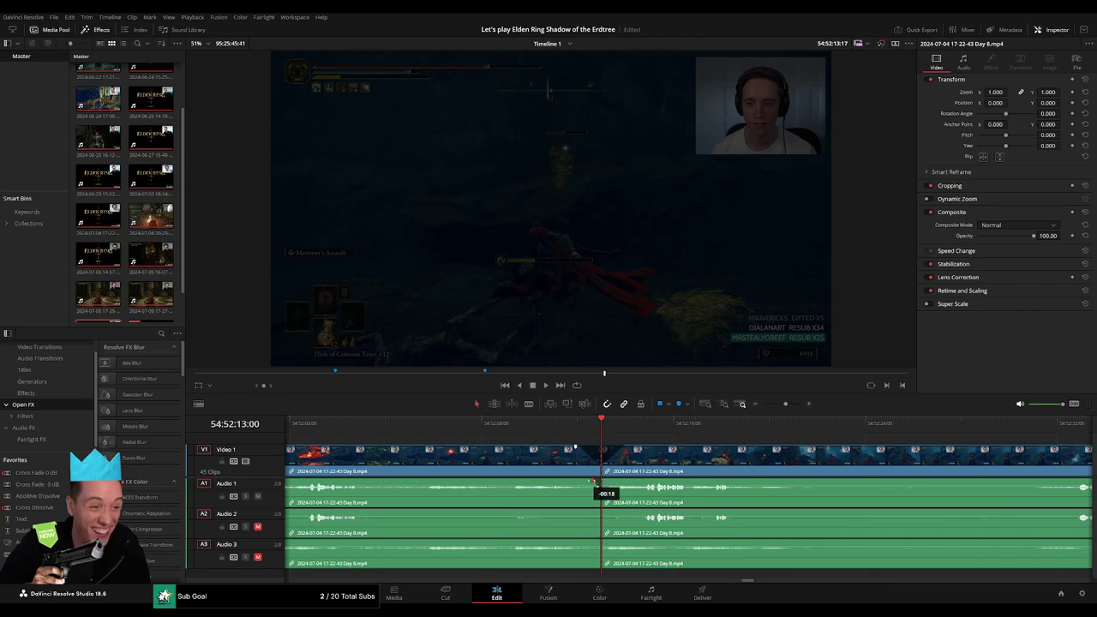
drag(575, 484, 577, 483)
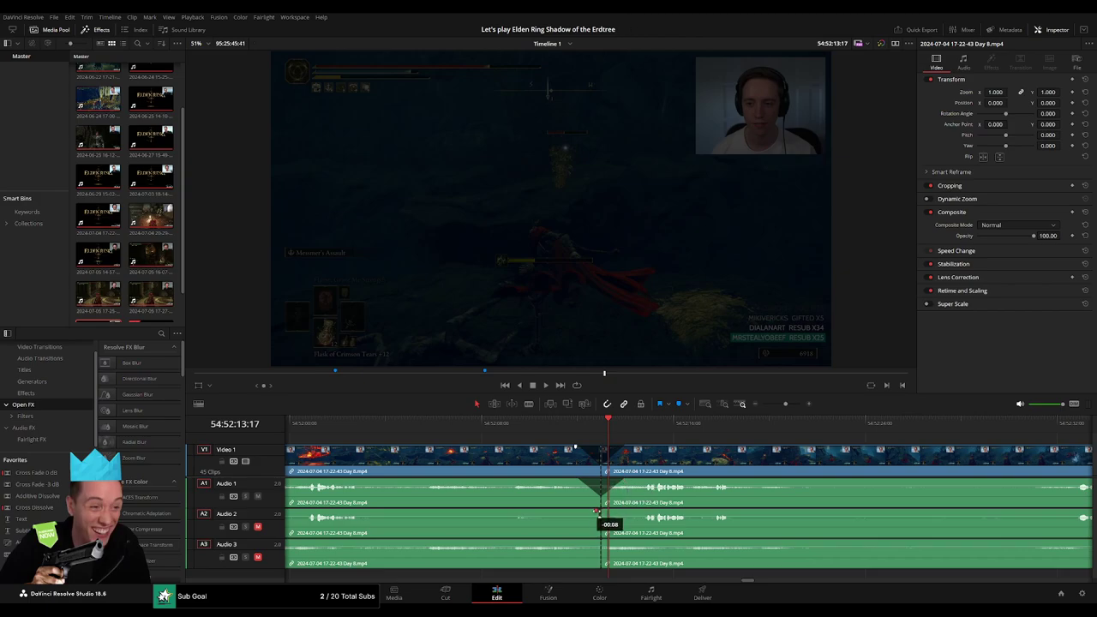
- Add short fades on Audio 2 and Audio 3 on either side of the cut
drag(595, 511, 574, 511)
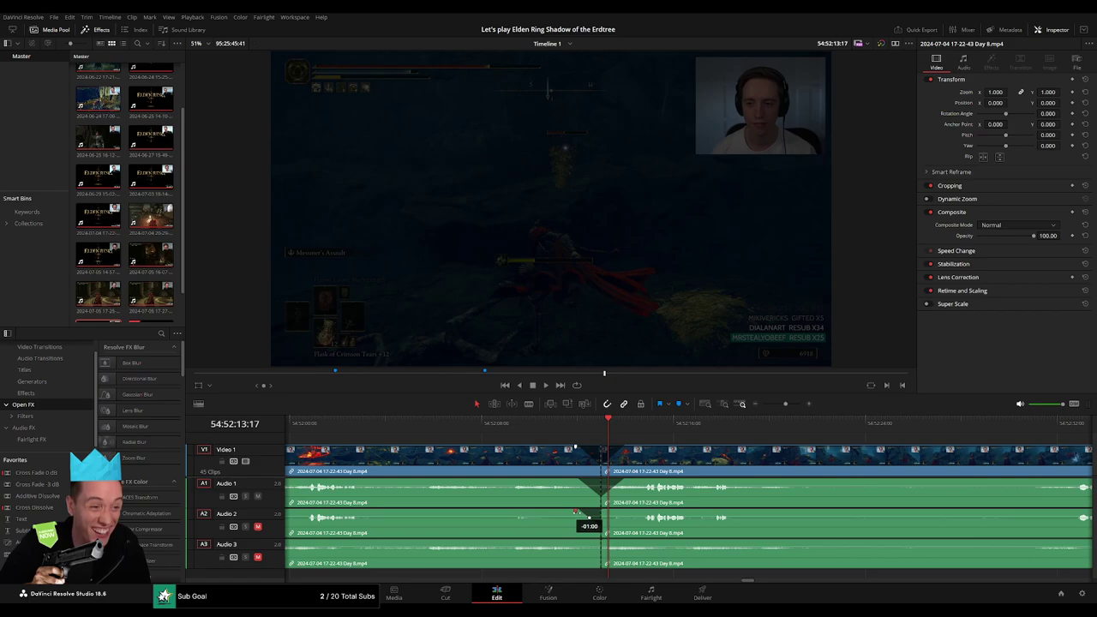
drag(604, 513, 612, 512)
mouse_move(599, 541)
mouse_down()
mouse_move(587, 542)
mouse_move(622, 543)
mouse_up()
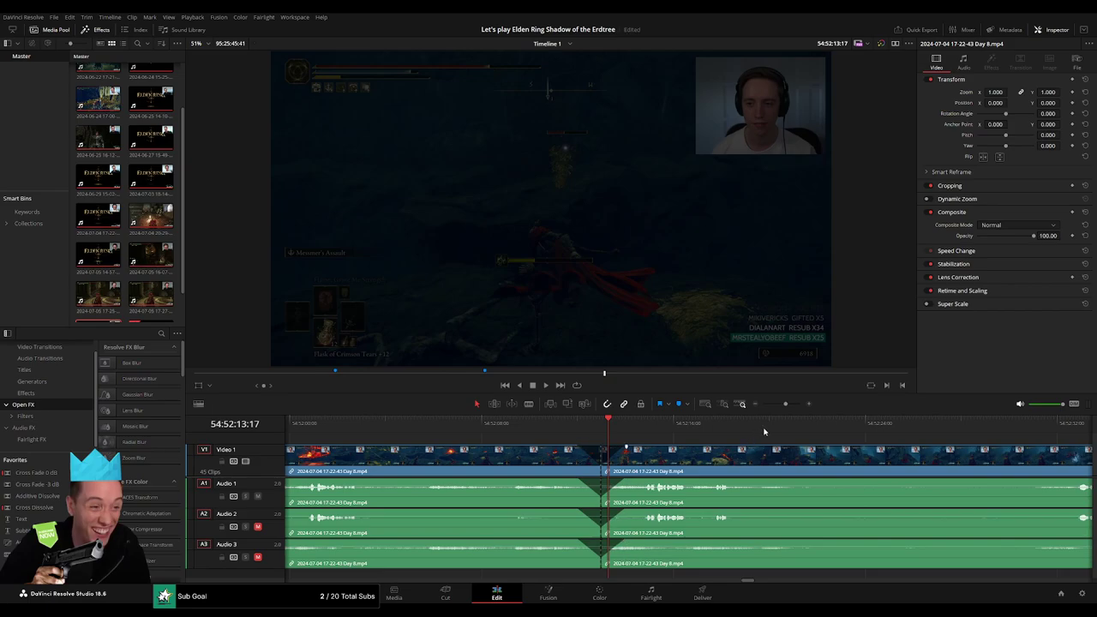
drag(785, 404, 762, 403)
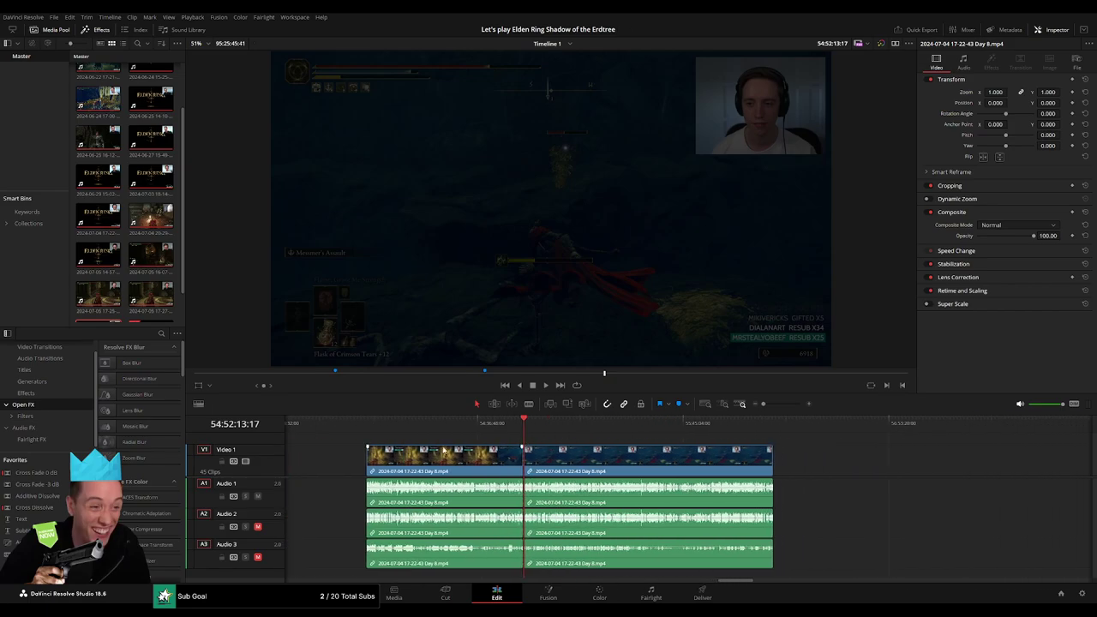
- Snap the later Day 8 clip onto the earlier clip's end at 56:00:00 and play the join
click(374, 431)
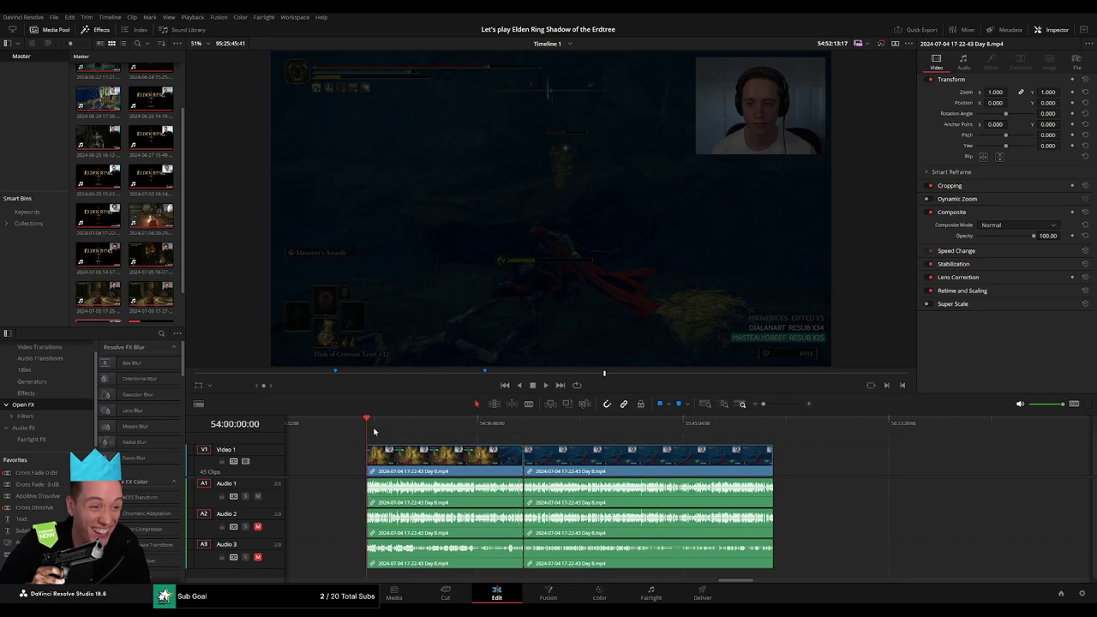
scroll(671, 458, right, 5)
drag(429, 459, 753, 459)
click(497, 470)
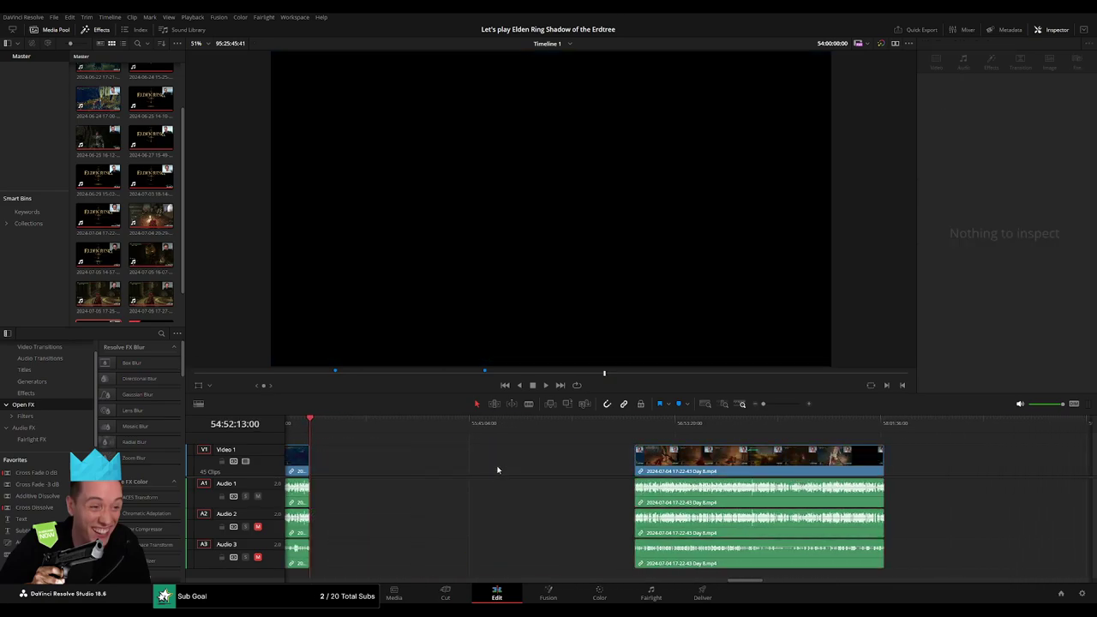
drag(324, 427, 513, 445)
drag(677, 445, 557, 445)
key(space)
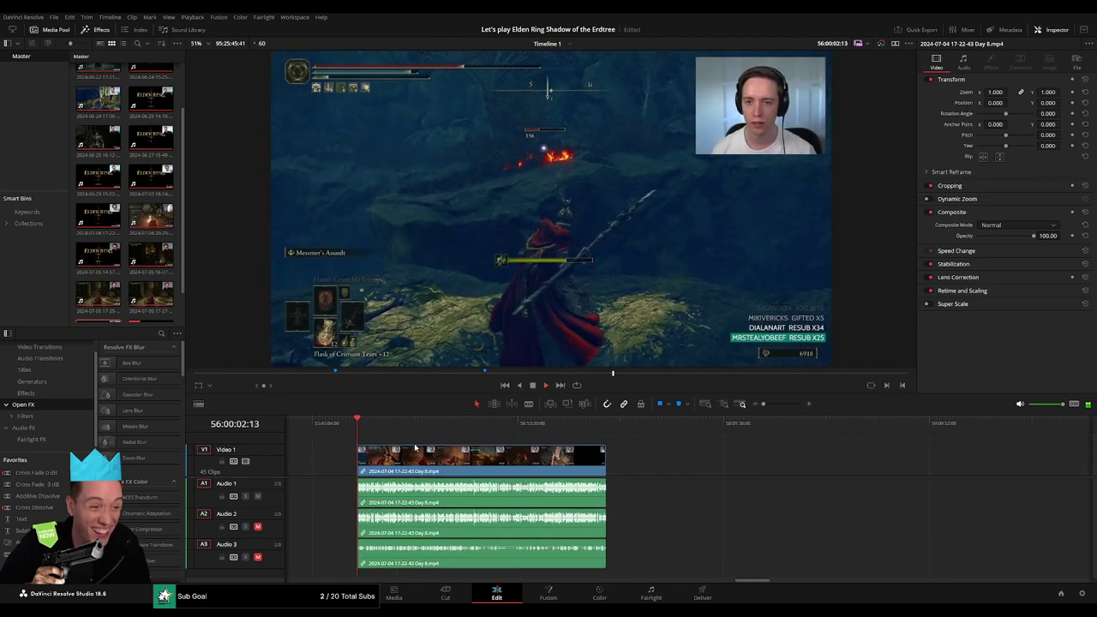
drag(356, 433, 509, 443)
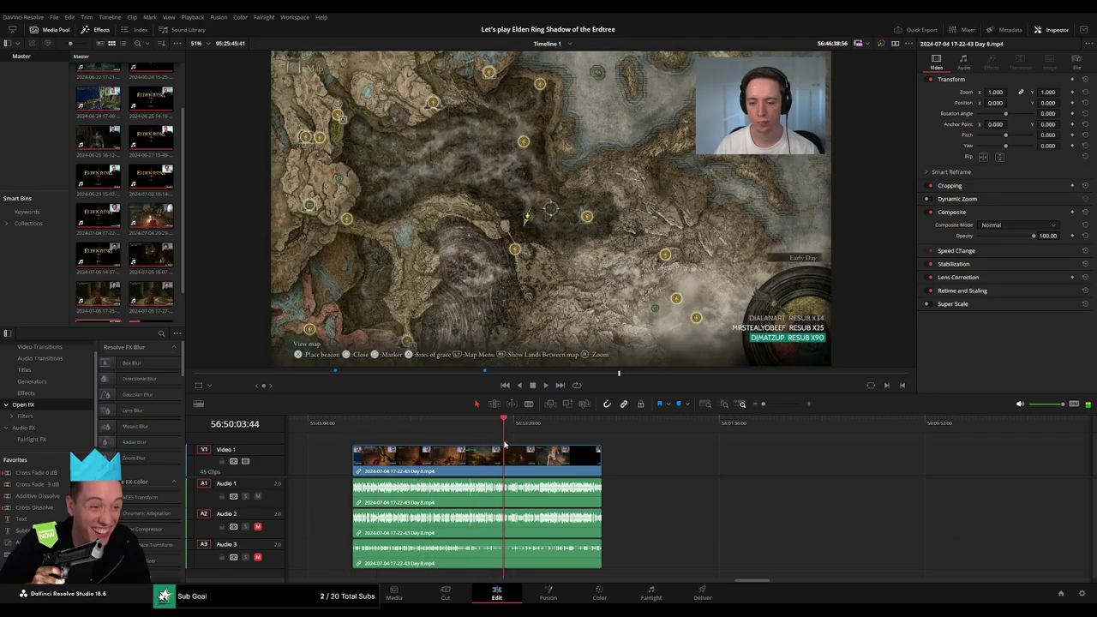
key(space)
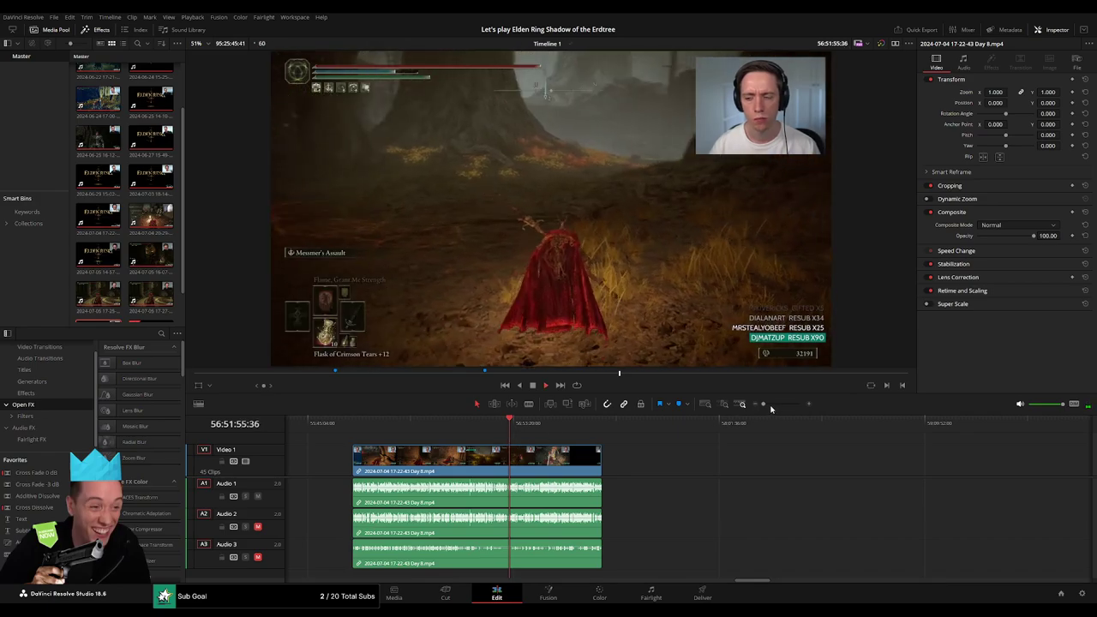
drag(764, 404, 777, 403)
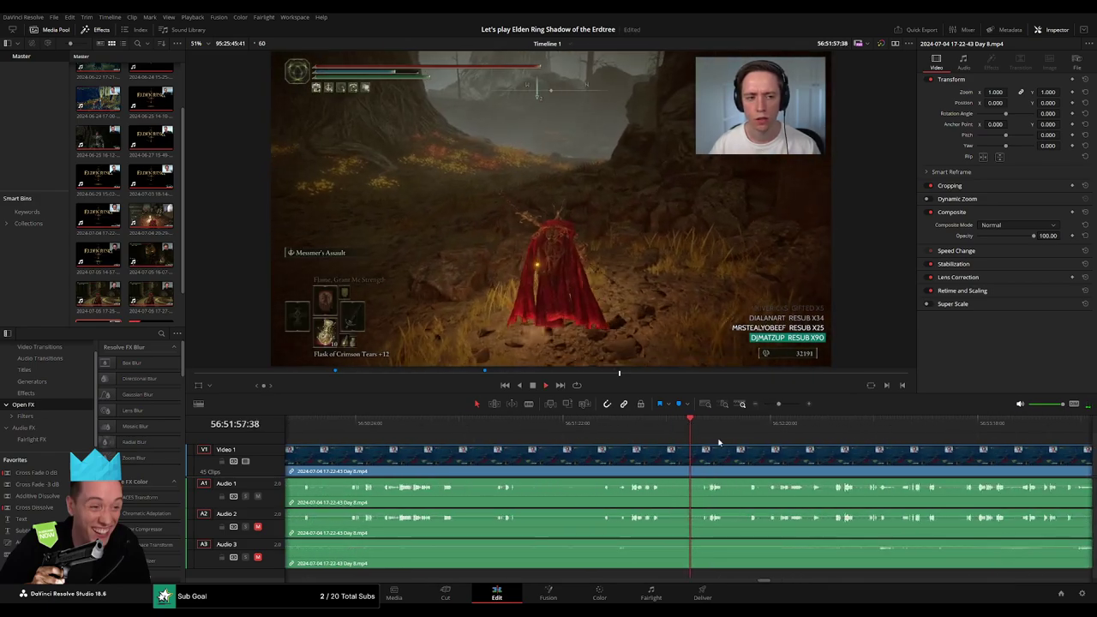
- Blade all tracks at 56:52:02:00
drag(534, 425, 542, 426)
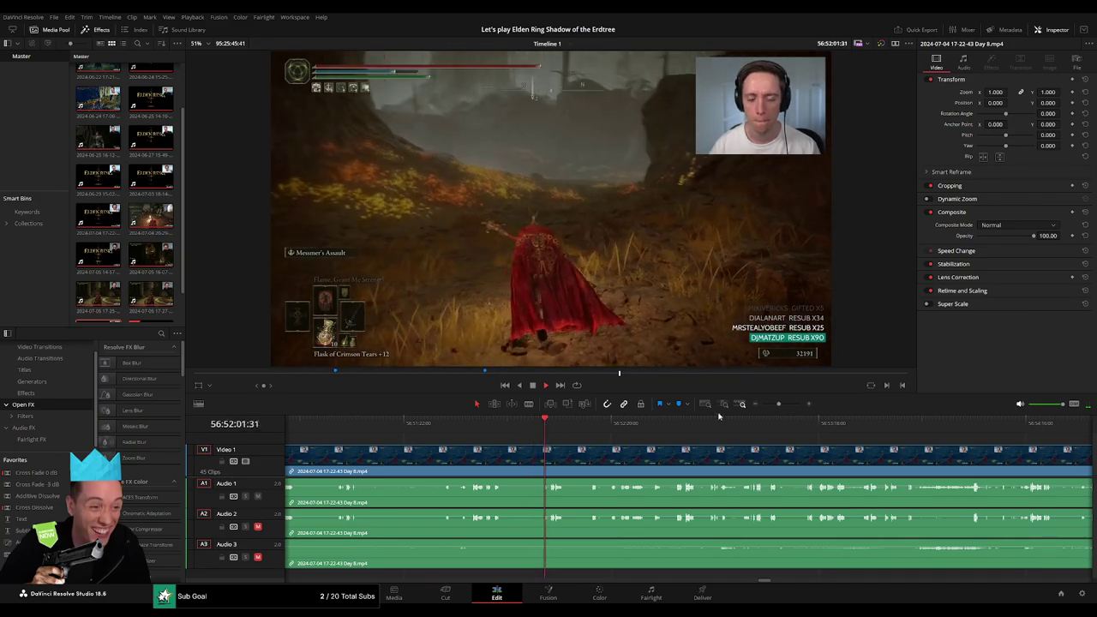
drag(778, 404, 787, 405)
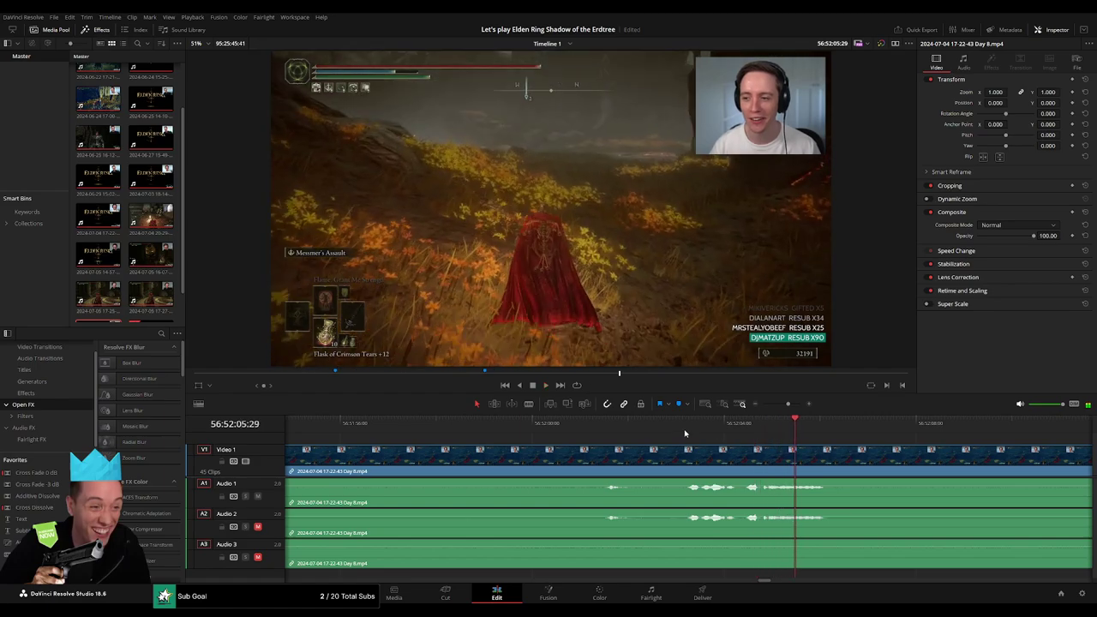
click(688, 431)
drag(687, 431, 629, 443)
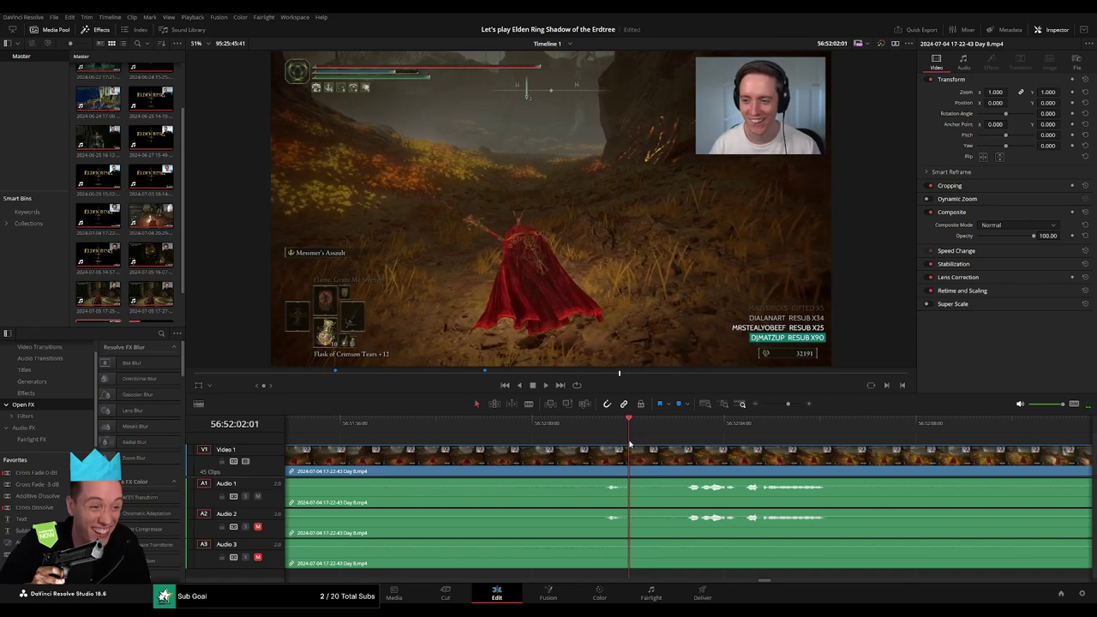
key(Left)
key(ctrl+b)
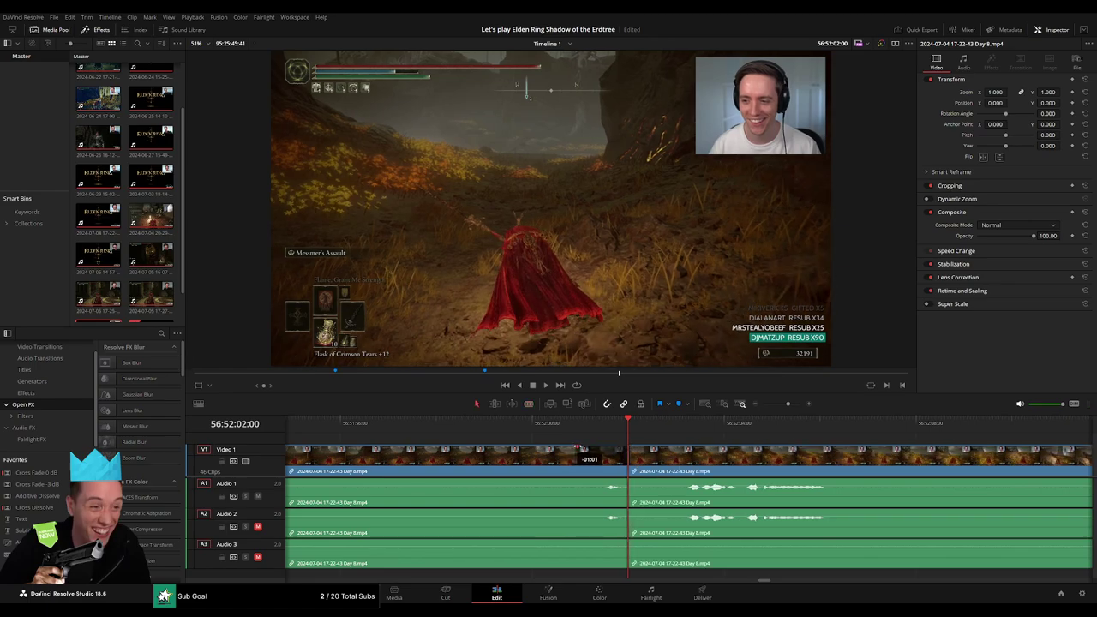
- Fade Audio 1–3 out before and back in after the 56:52:02 cut
drag(623, 483, 574, 482)
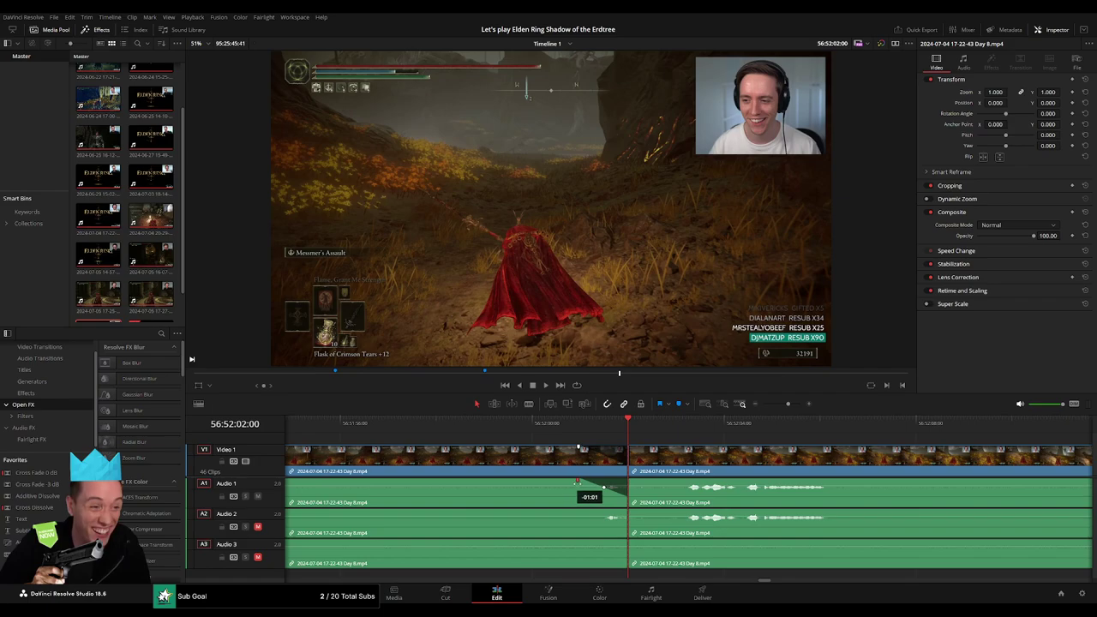
key(/)
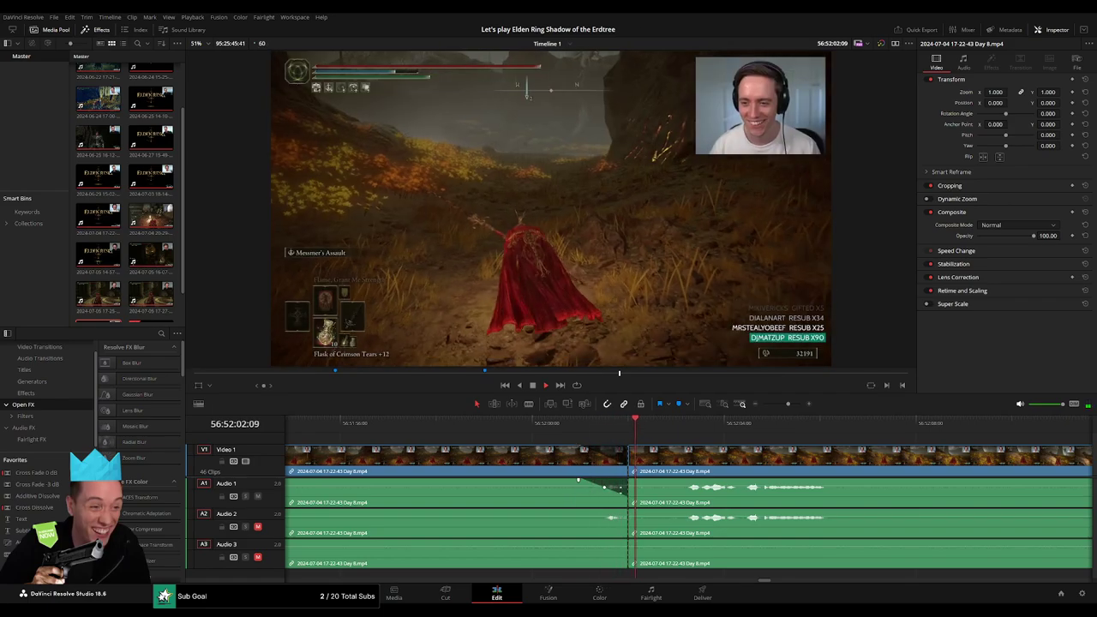
drag(605, 513, 589, 512)
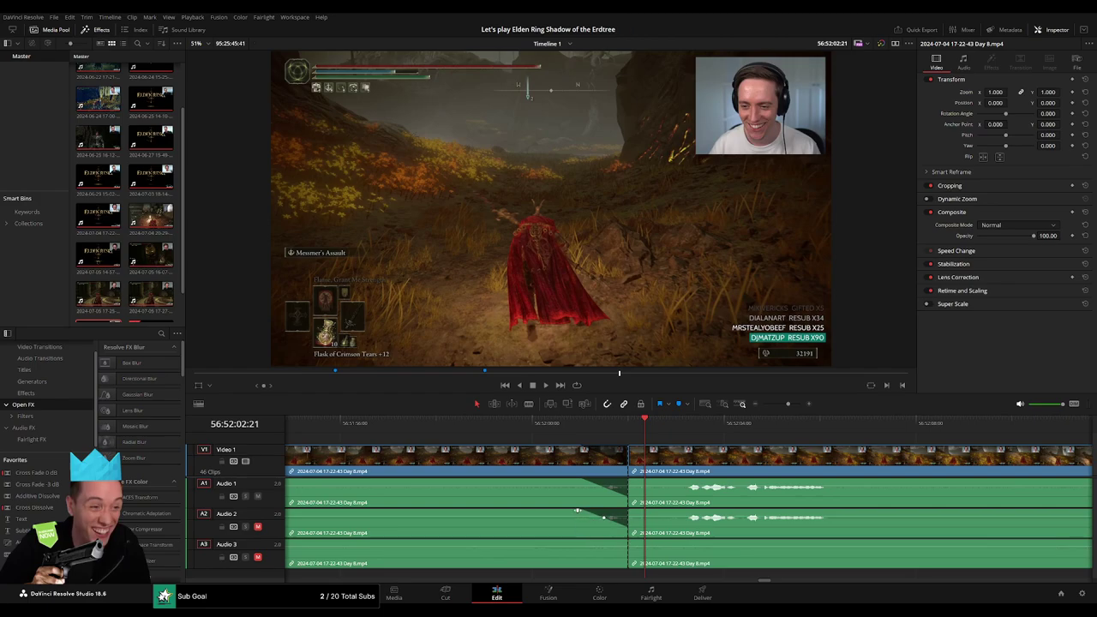
drag(625, 543, 590, 542)
mouse_move(631, 449)
mouse_down()
mouse_move(687, 451)
mouse_move(678, 449)
mouse_up()
mouse_move(629, 481)
mouse_down()
mouse_move(672, 481)
mouse_move(679, 510)
mouse_up()
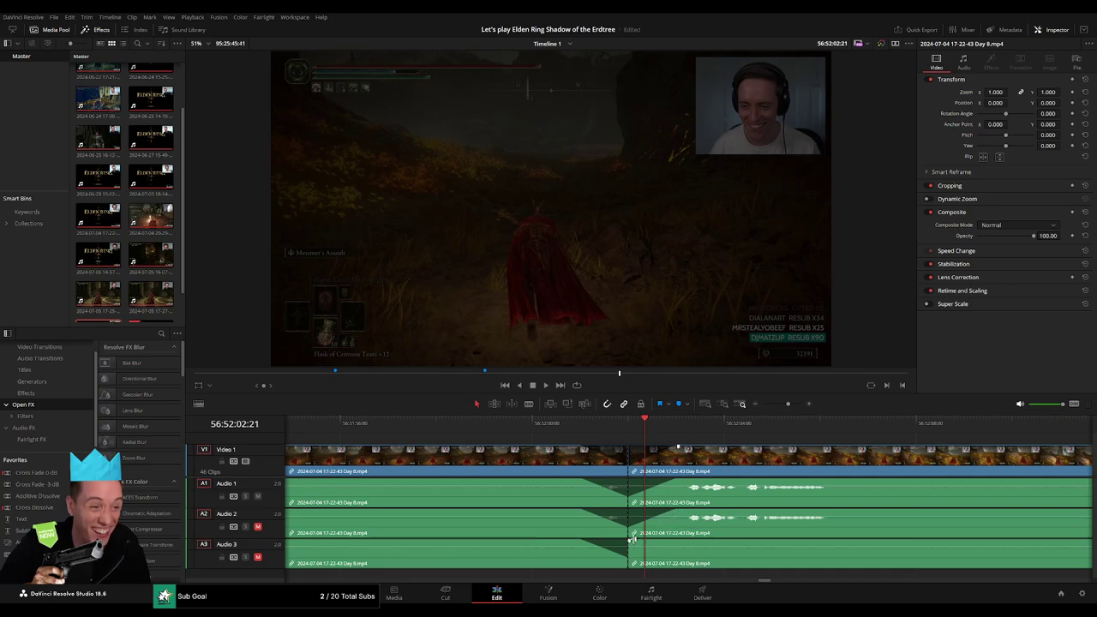
drag(632, 540, 673, 543)
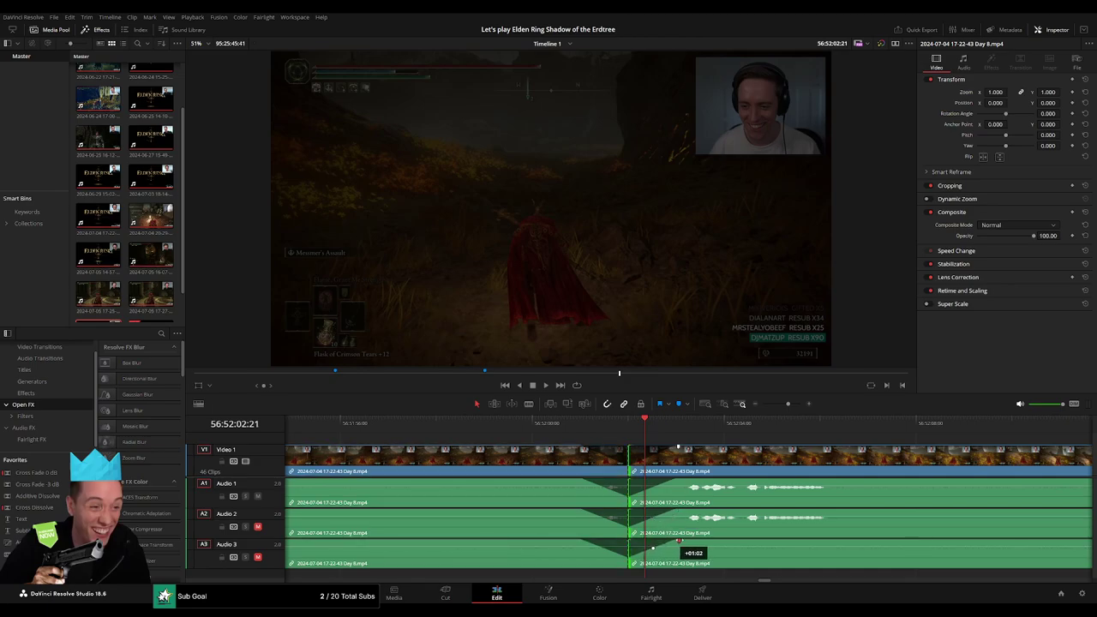
drag(790, 405, 762, 404)
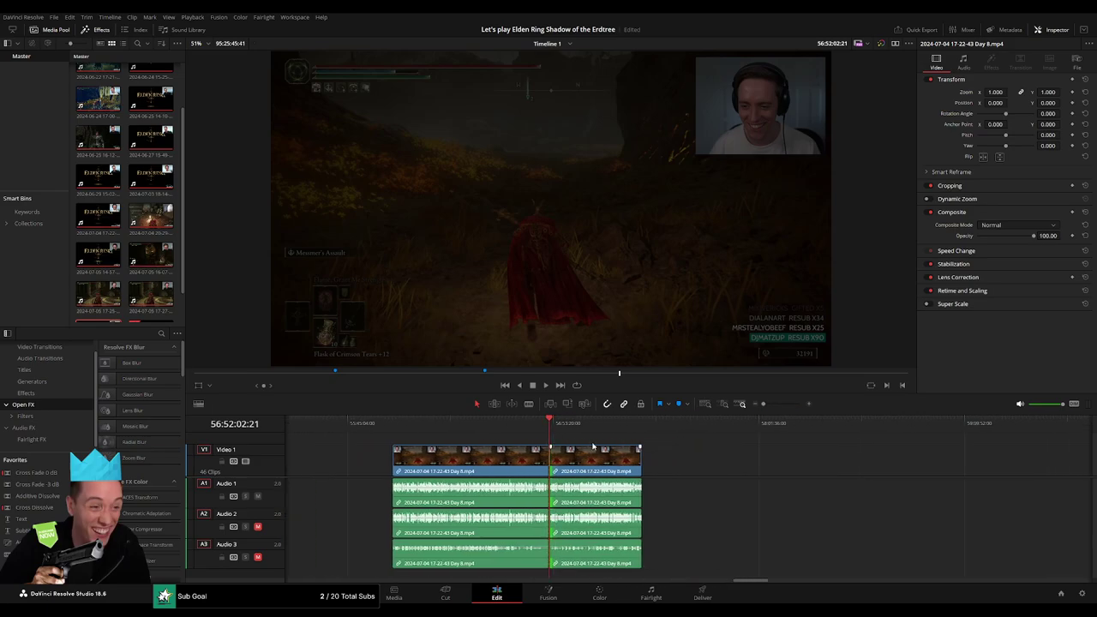
- Skim and zoom the timeline, then start moving the later clip left toward the first
key(Home)
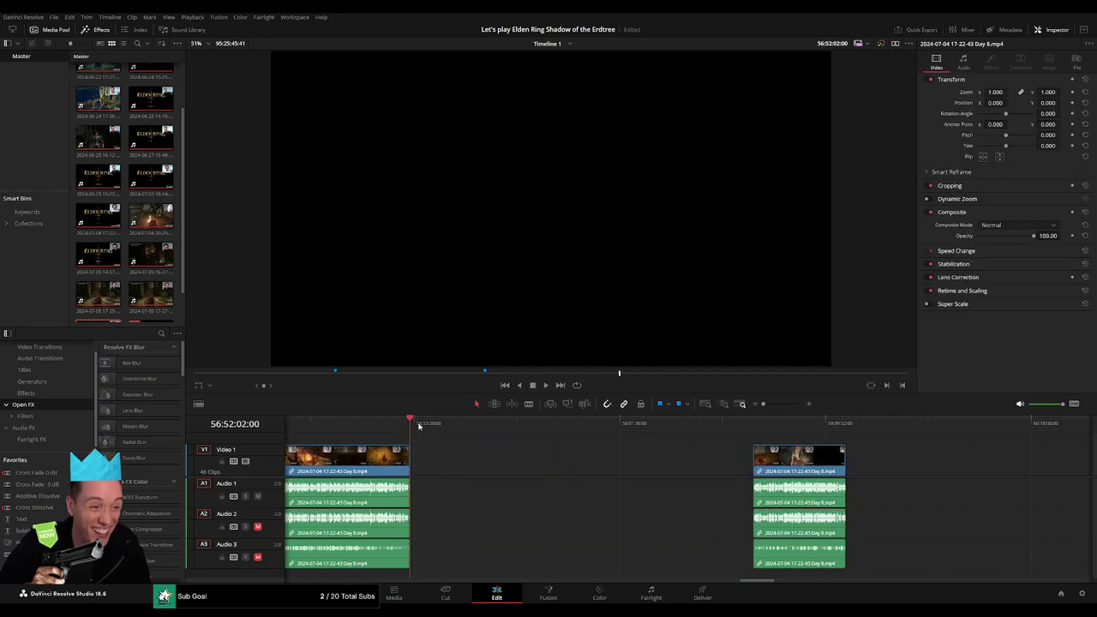
drag(419, 426, 614, 444)
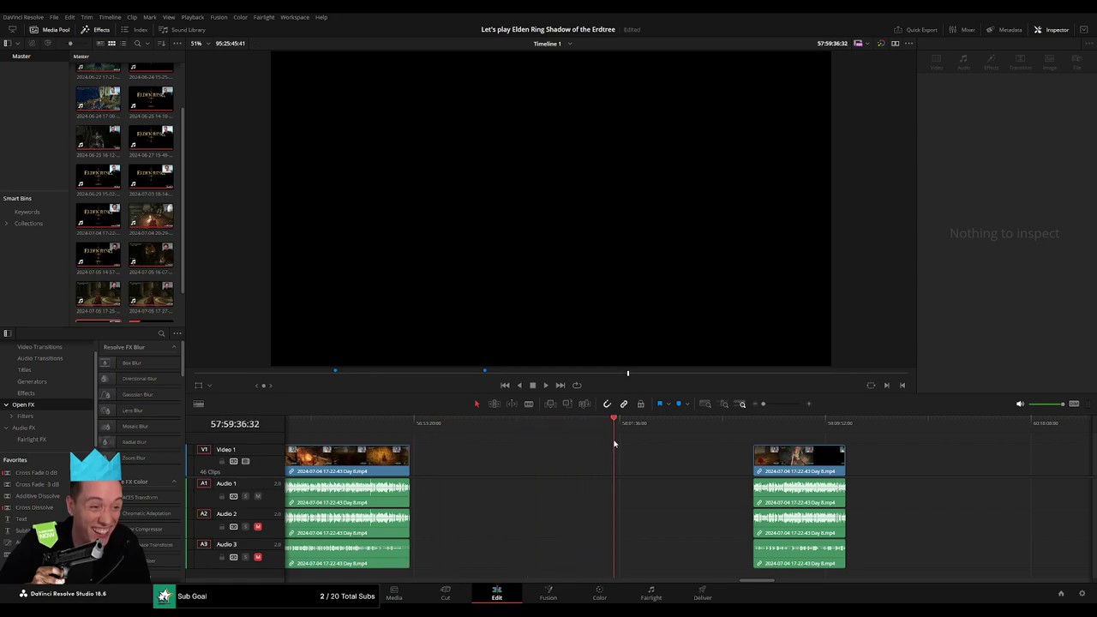
scroll(691, 433, up, 5)
drag(616, 444, 683, 430)
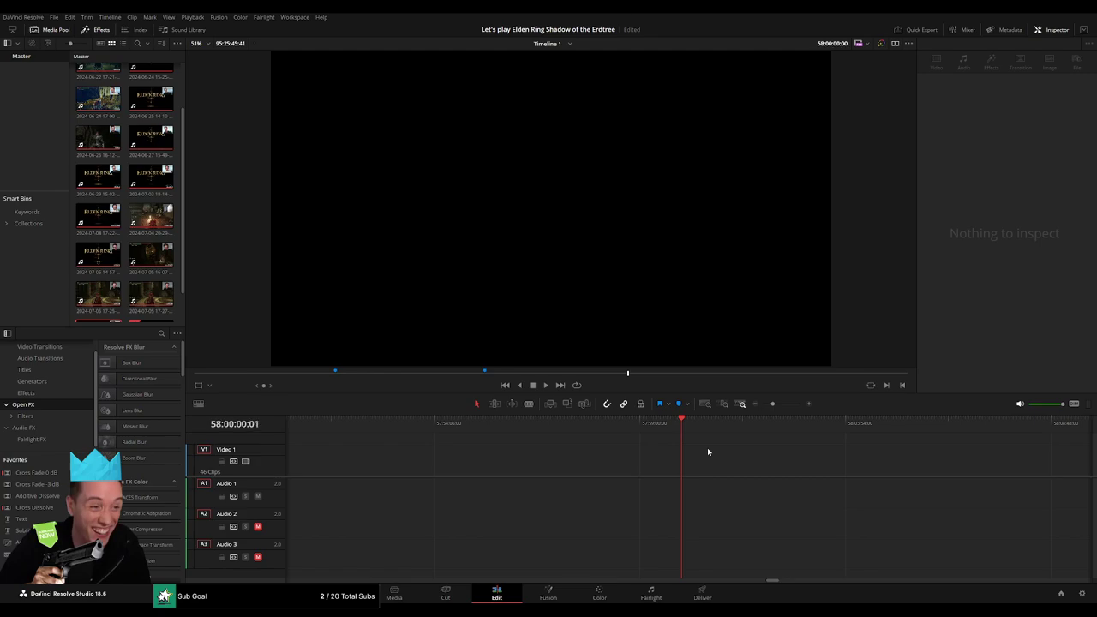
drag(772, 403, 763, 404)
drag(861, 461, 724, 461)
- Slide the Day 8 part 2 clip left until it butts against the Day 8 clip, then preview
scroll(609, 452, right, 10)
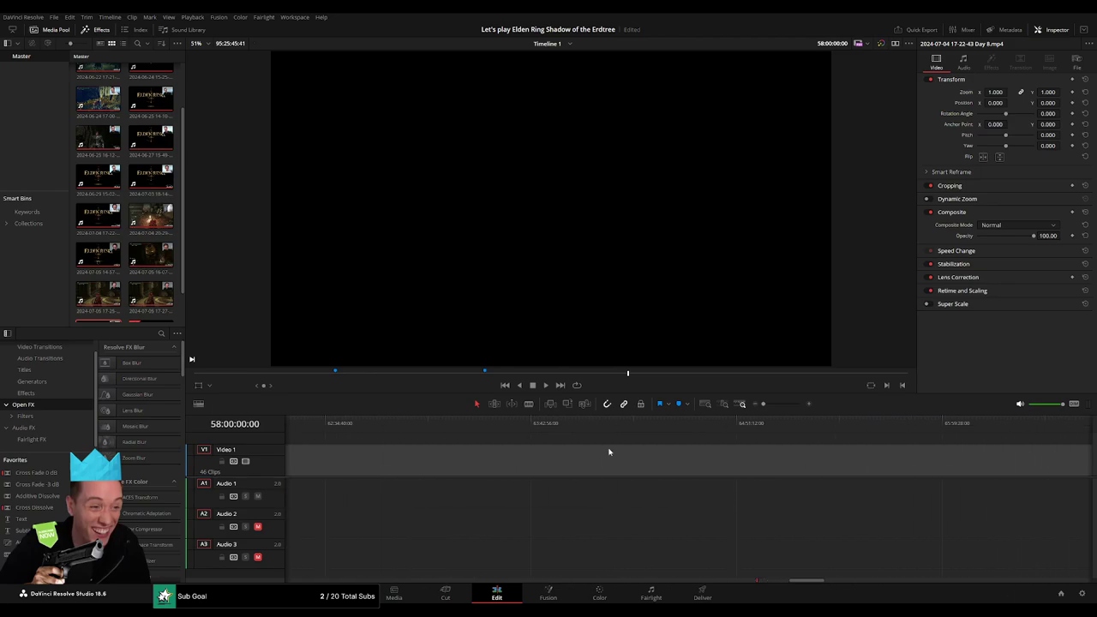
scroll(792, 459, right, 5)
drag(1007, 463, 510, 463)
scroll(791, 451, left, 10)
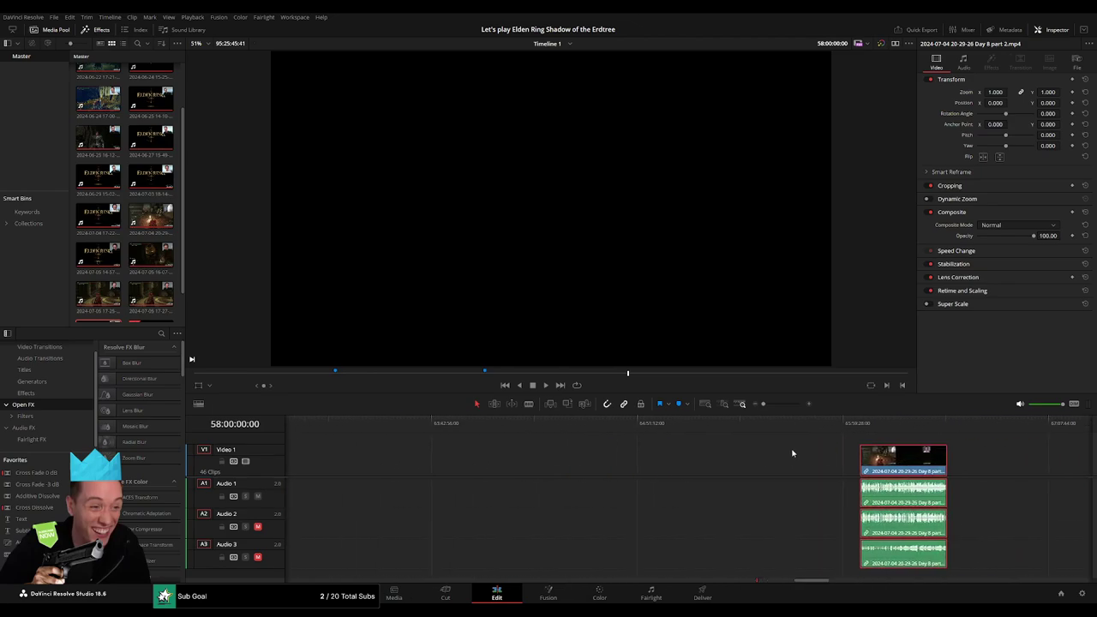
drag(891, 460, 470, 460)
scroll(833, 466, left, 10)
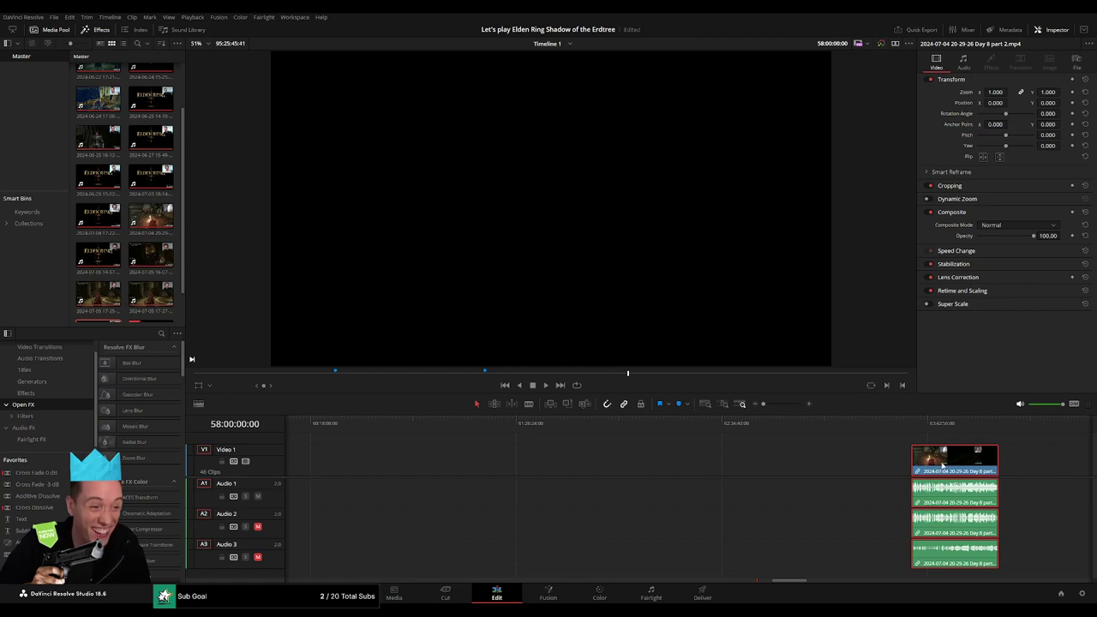
drag(943, 465, 554, 463)
scroll(621, 471, left, 10)
drag(908, 463, 423, 460)
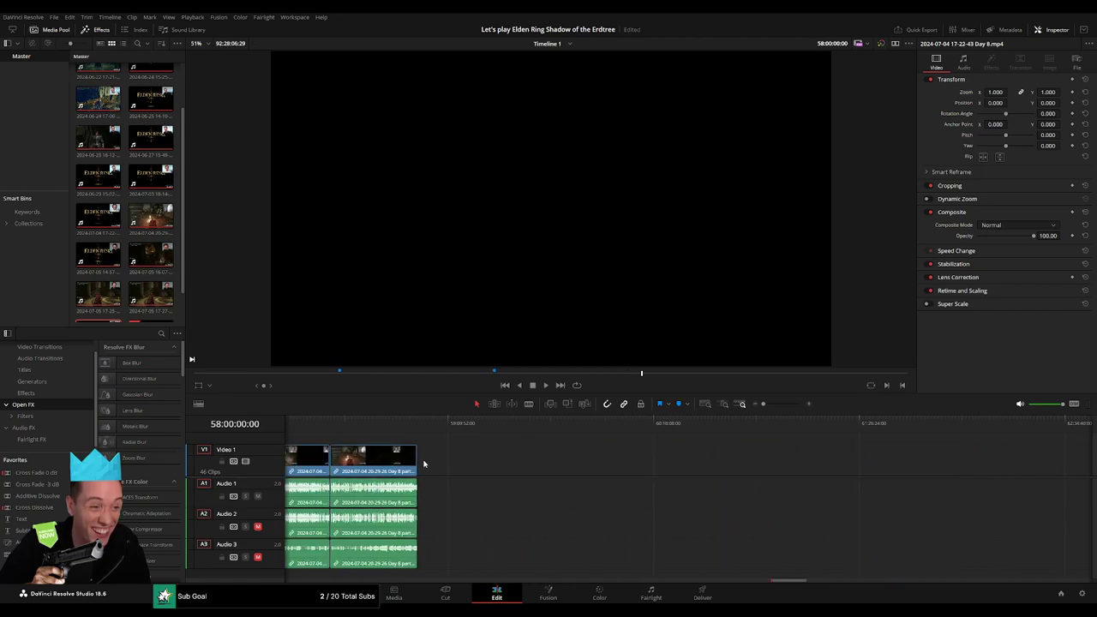
scroll(705, 443, left, 5)
drag(590, 423, 614, 423)
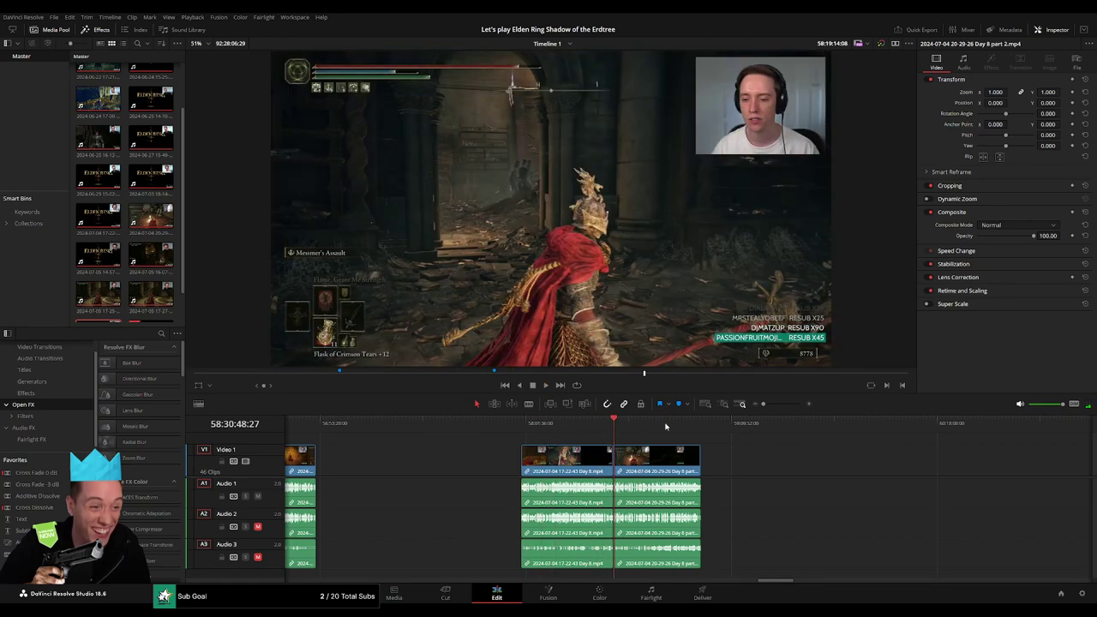
- Add a Cross Fade transition at the Day 8 / Day 8 part 2 cut
key(space)
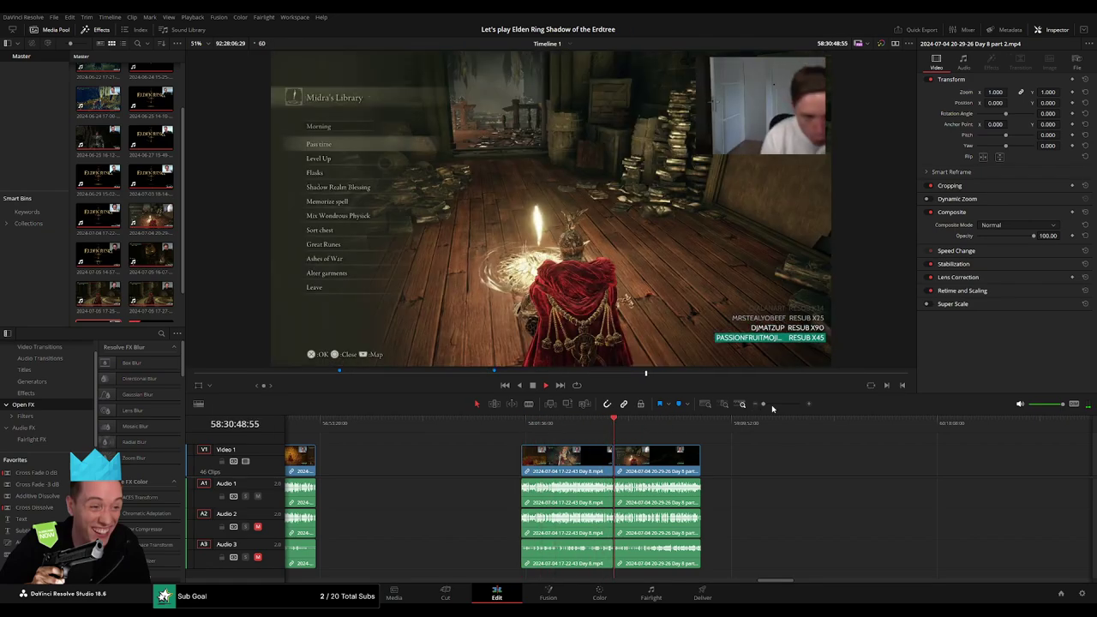
scroll(665, 426, up, 10)
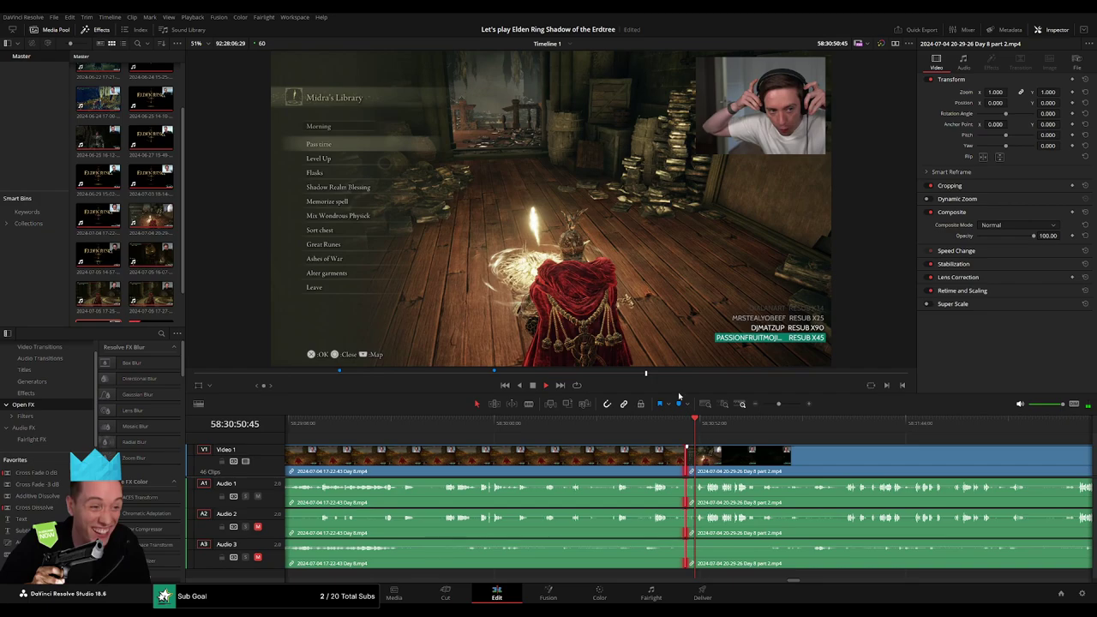
click(675, 423)
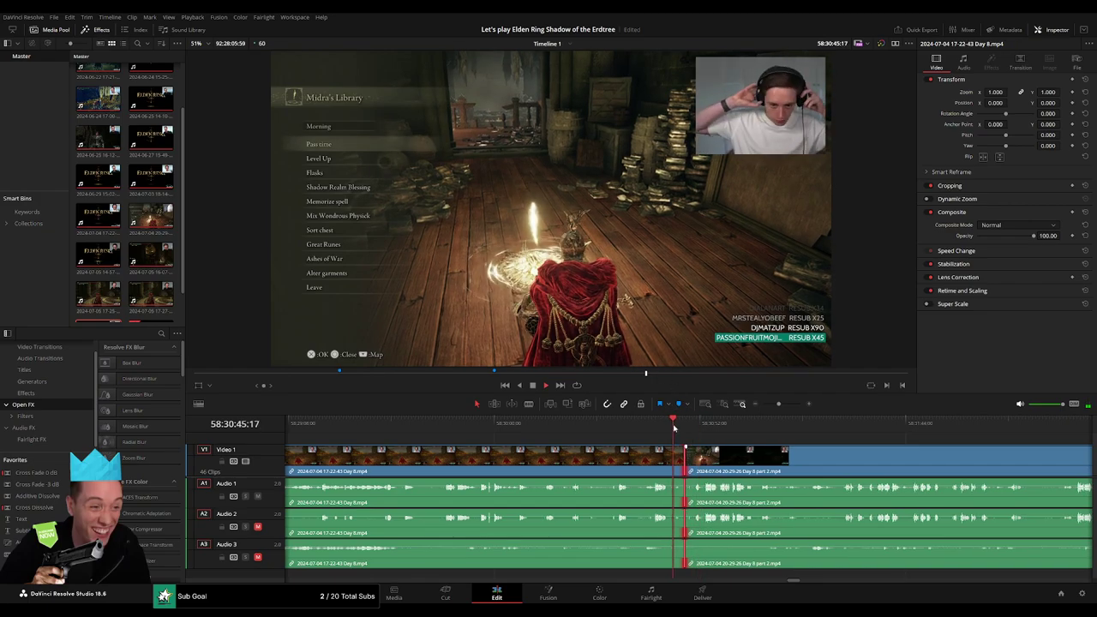
key(ctrl+t)
scroll(778, 425, up, 3)
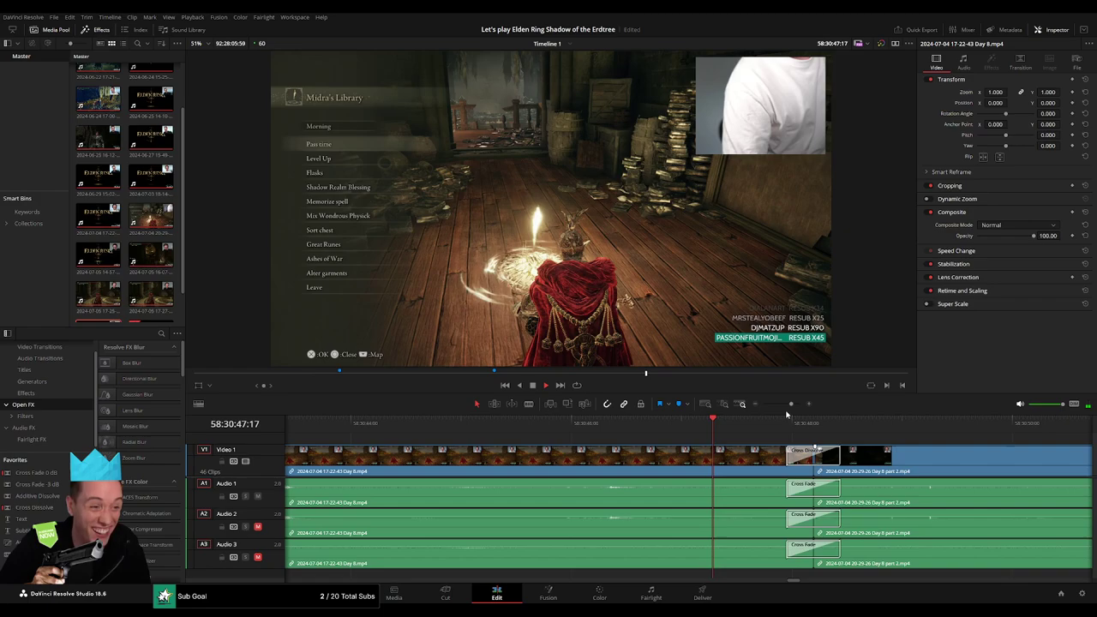
scroll(763, 420, down, 5)
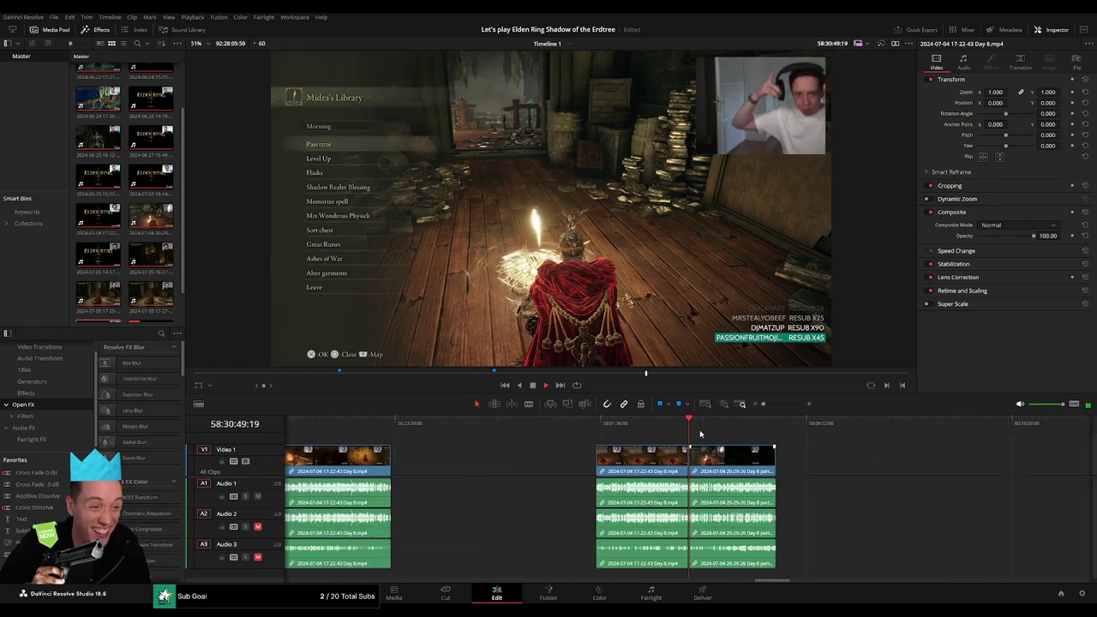
- Play through the Day 8 part 2 footage near 58:52 to find the next cut point
drag(720, 424, 781, 404)
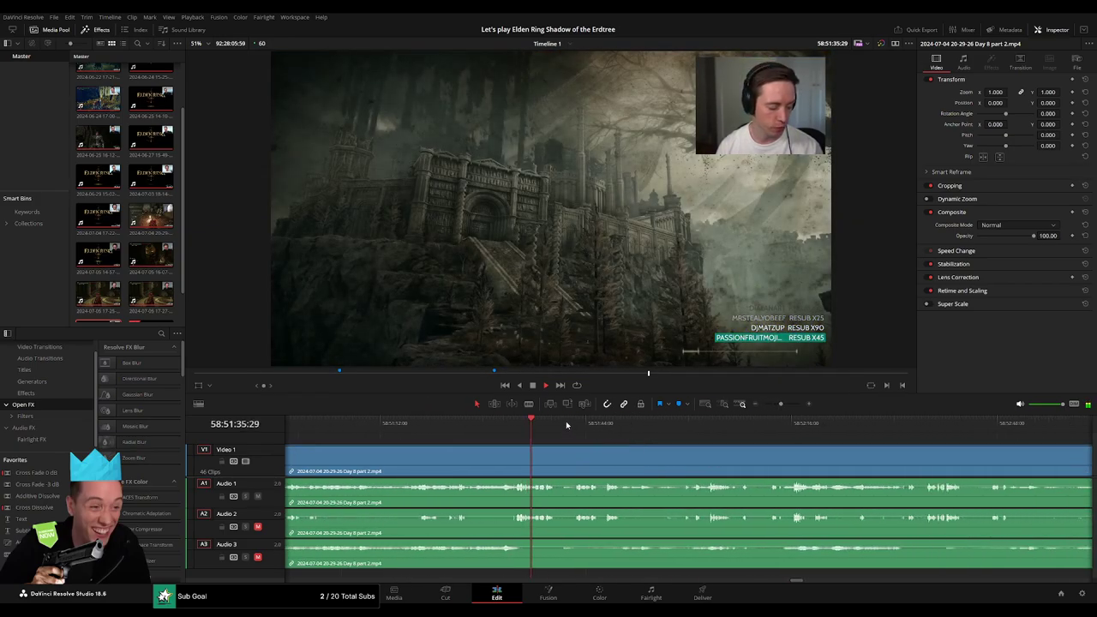
drag(533, 423, 696, 424)
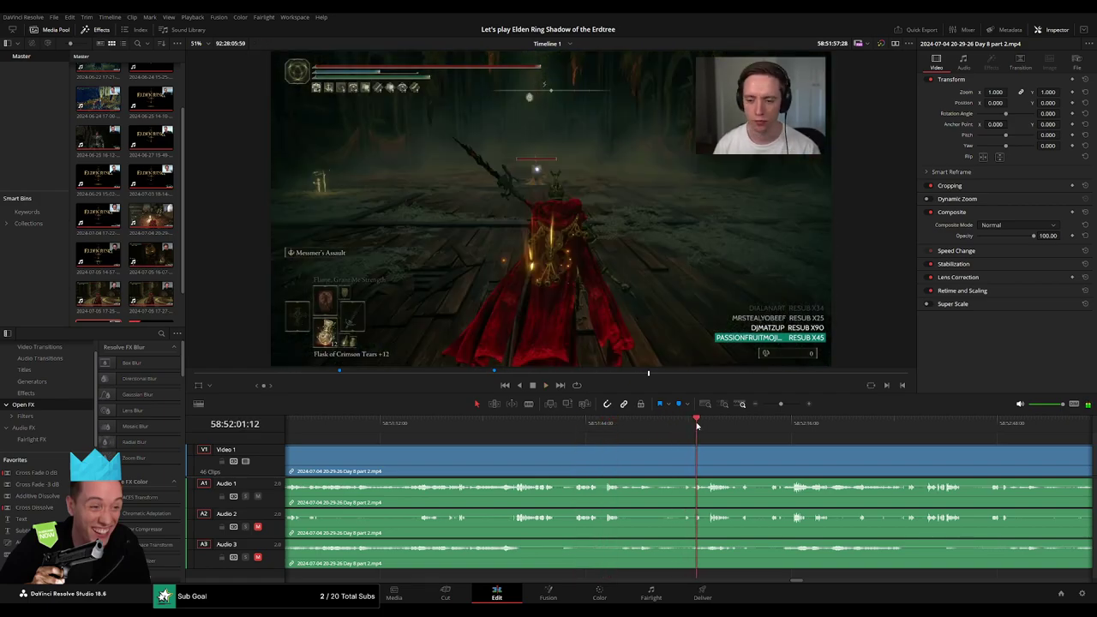
key(space)
key(ctrl+equal)
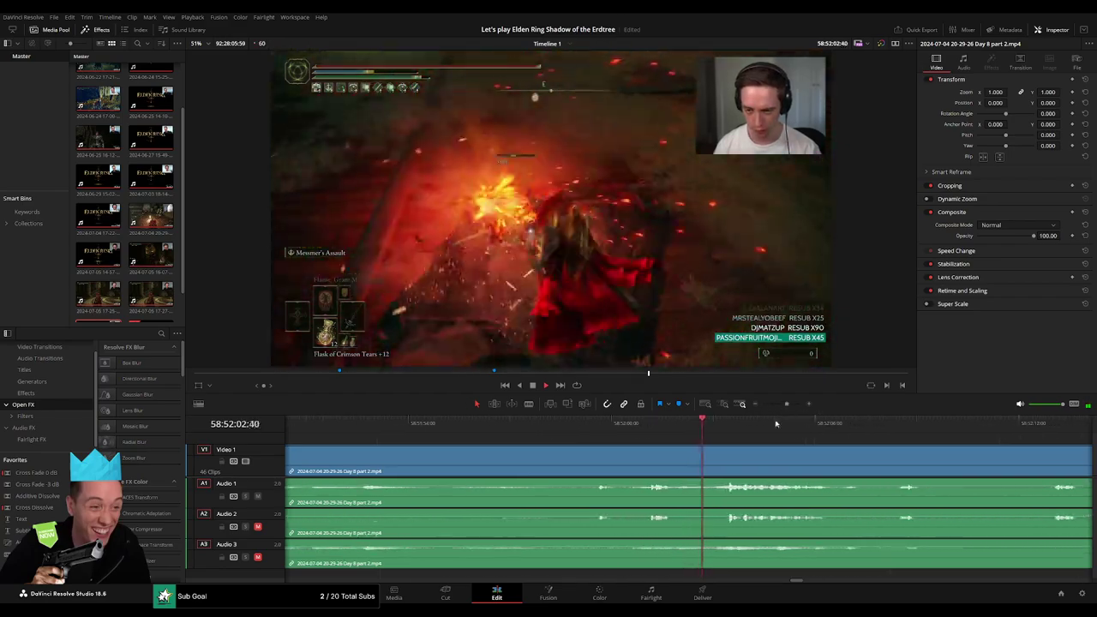
click(583, 424)
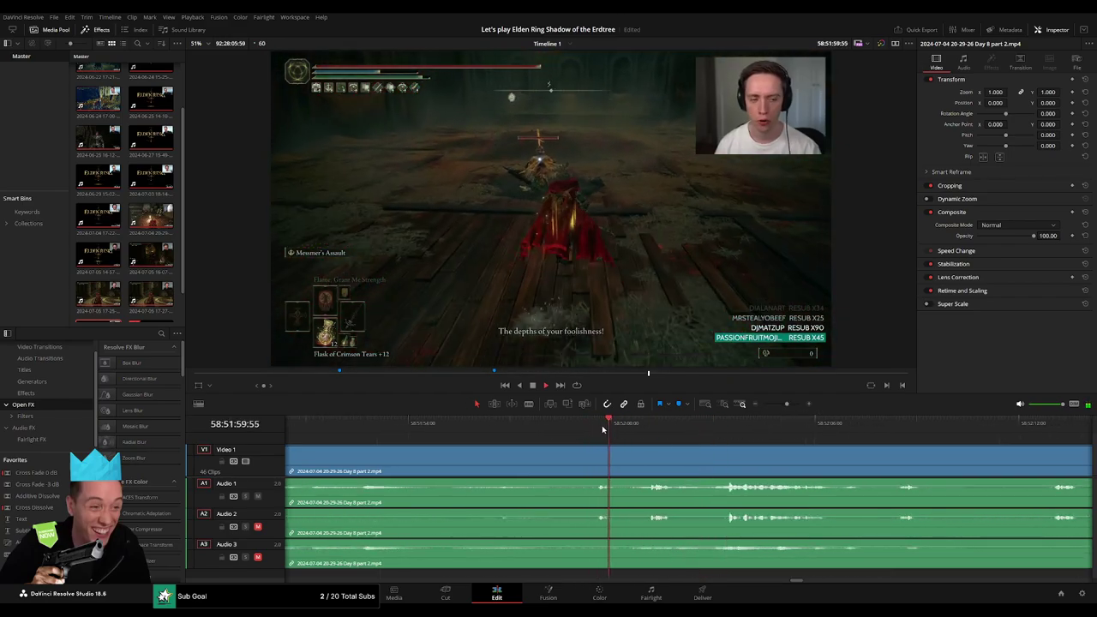
click(606, 429)
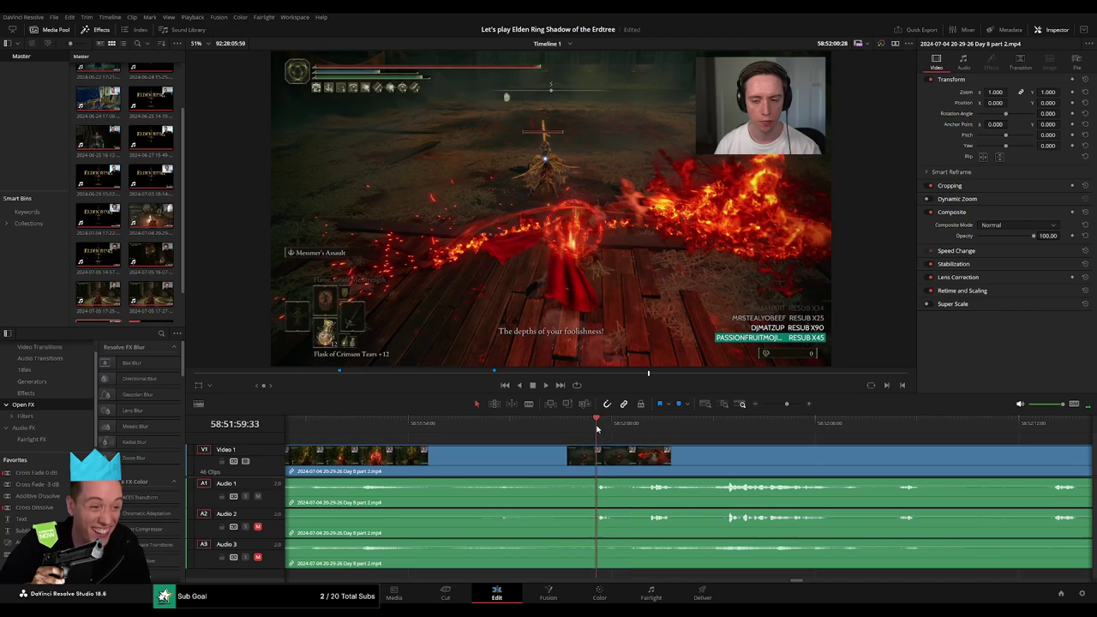
key(space)
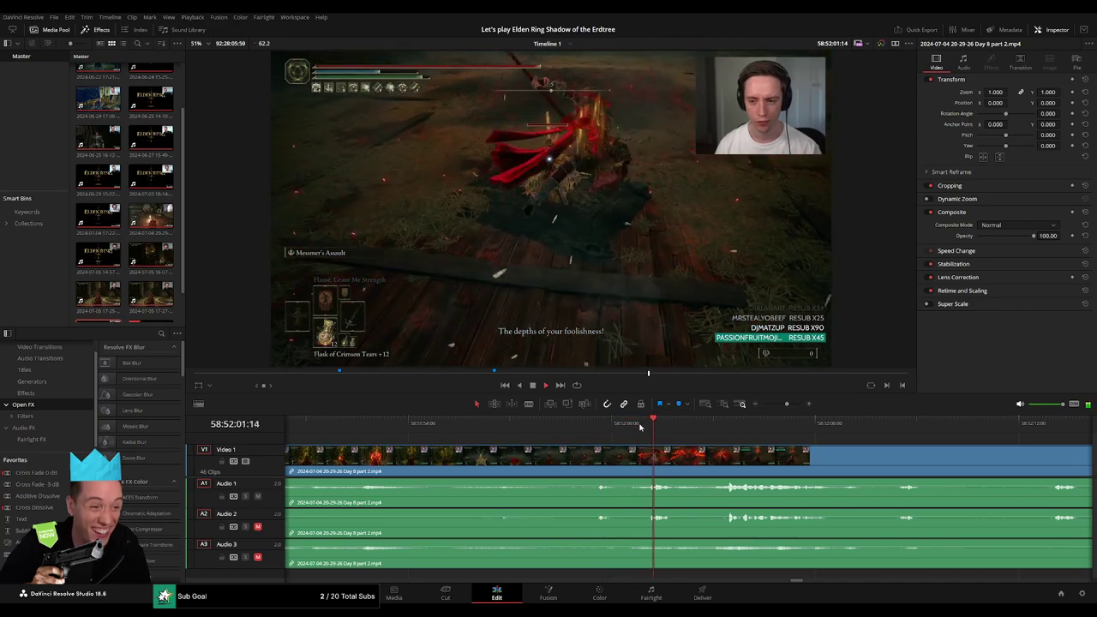
- Blade Day 8 part 2 at 58:52:02:30, trim the edge, and add audio fades at the cut
click(729, 426)
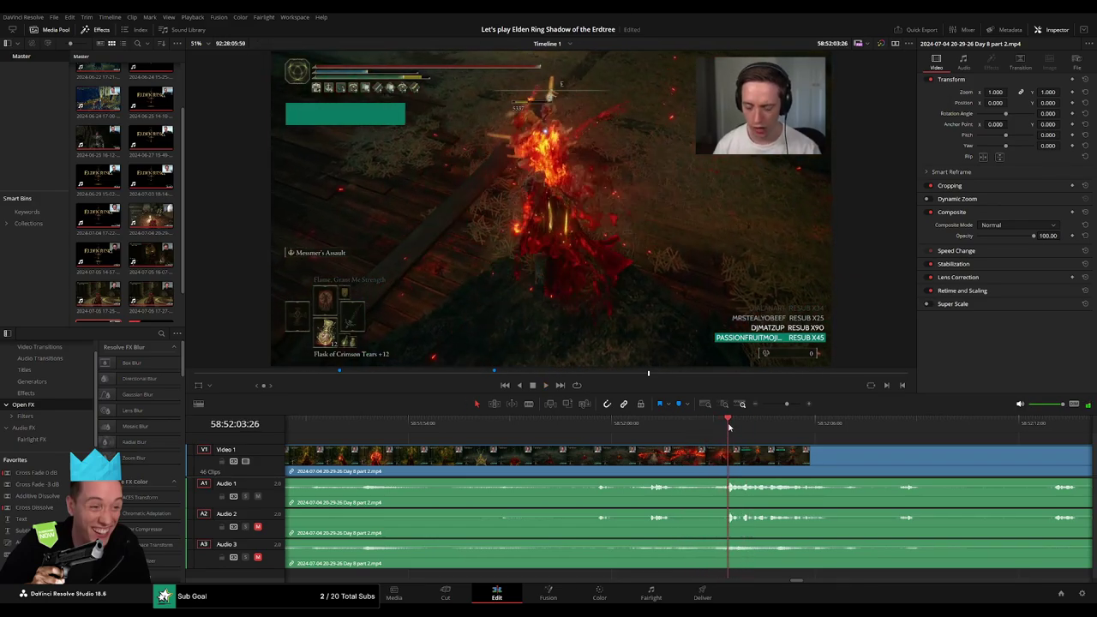
drag(729, 426, 696, 431)
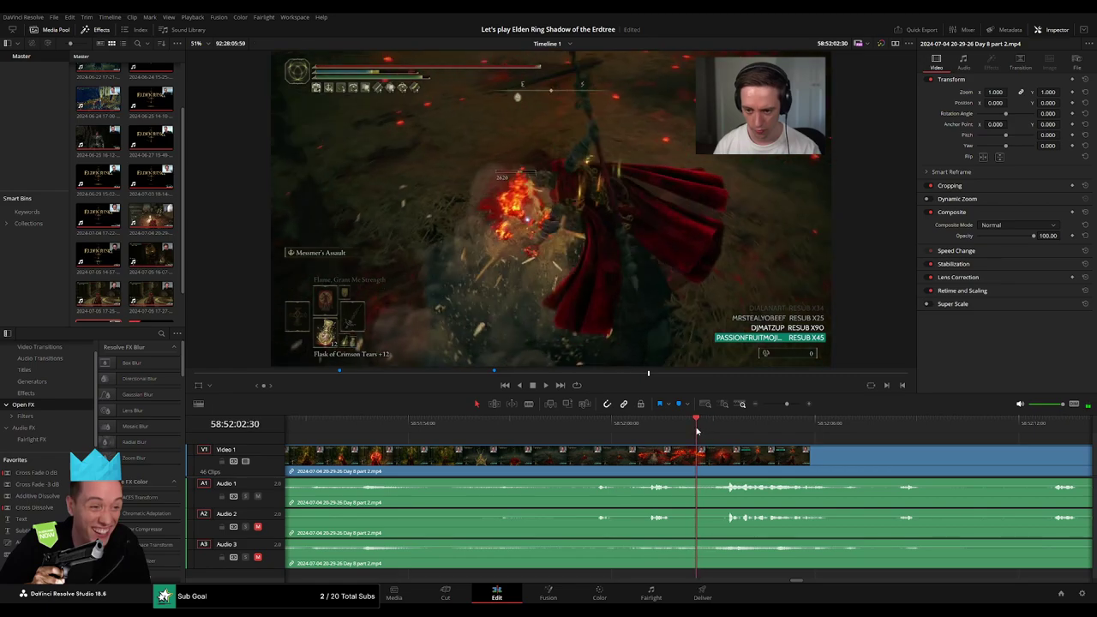
key(ctrl+b)
mouse_move(700, 454)
mouse_down()
mouse_move(730, 449)
mouse_move(677, 452)
mouse_up()
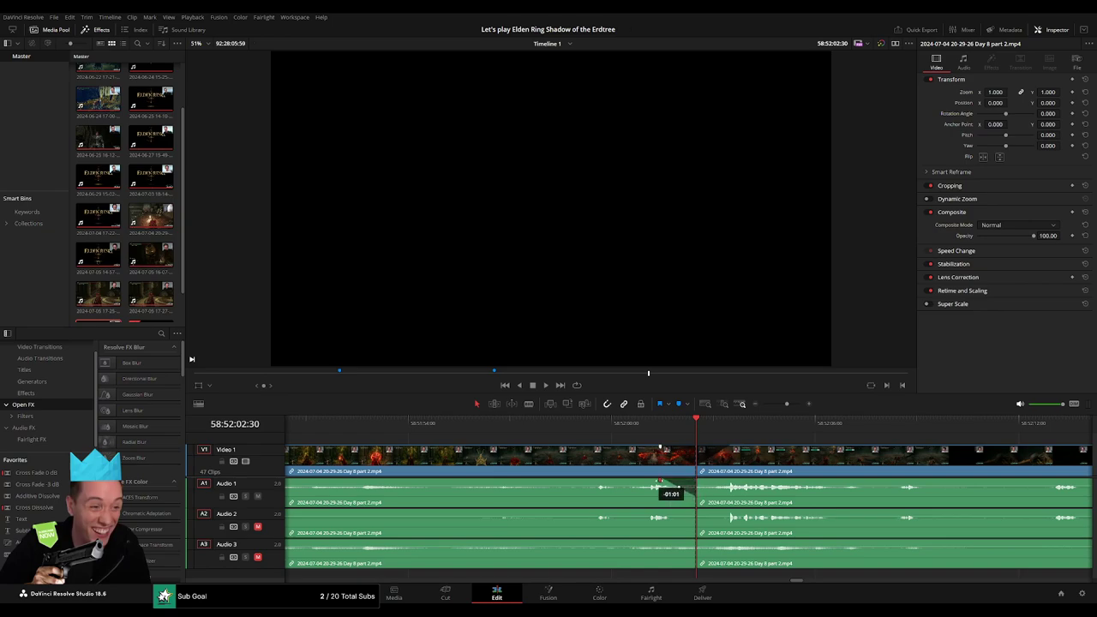
mouse_move(698, 480)
mouse_down()
mouse_move(733, 485)
mouse_move(666, 512)
mouse_move(728, 513)
mouse_move(670, 542)
mouse_up()
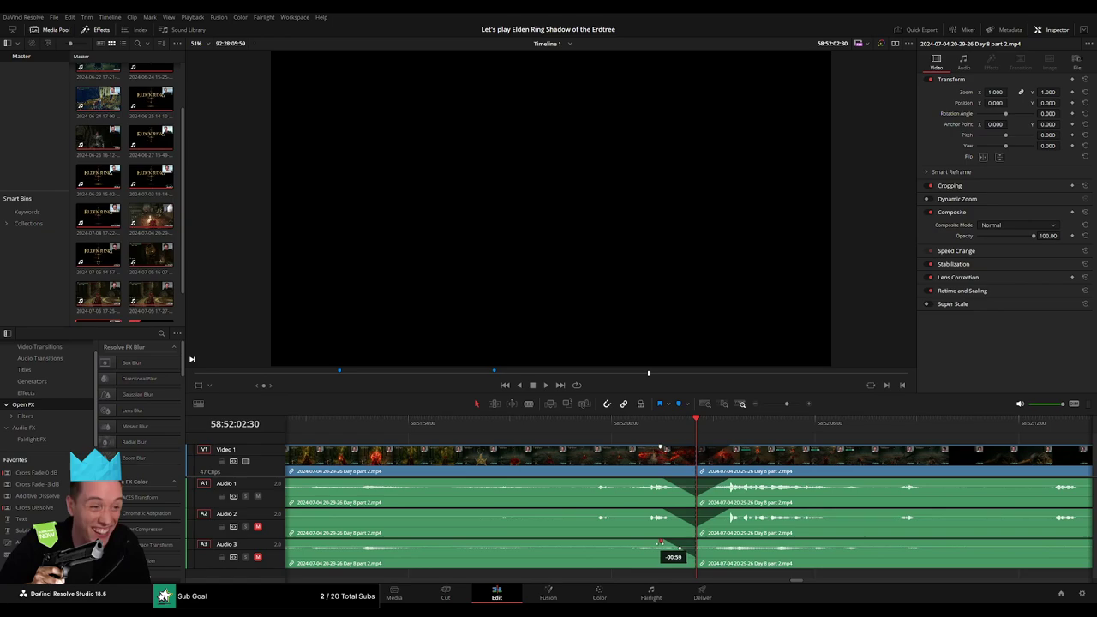
drag(702, 542, 731, 542)
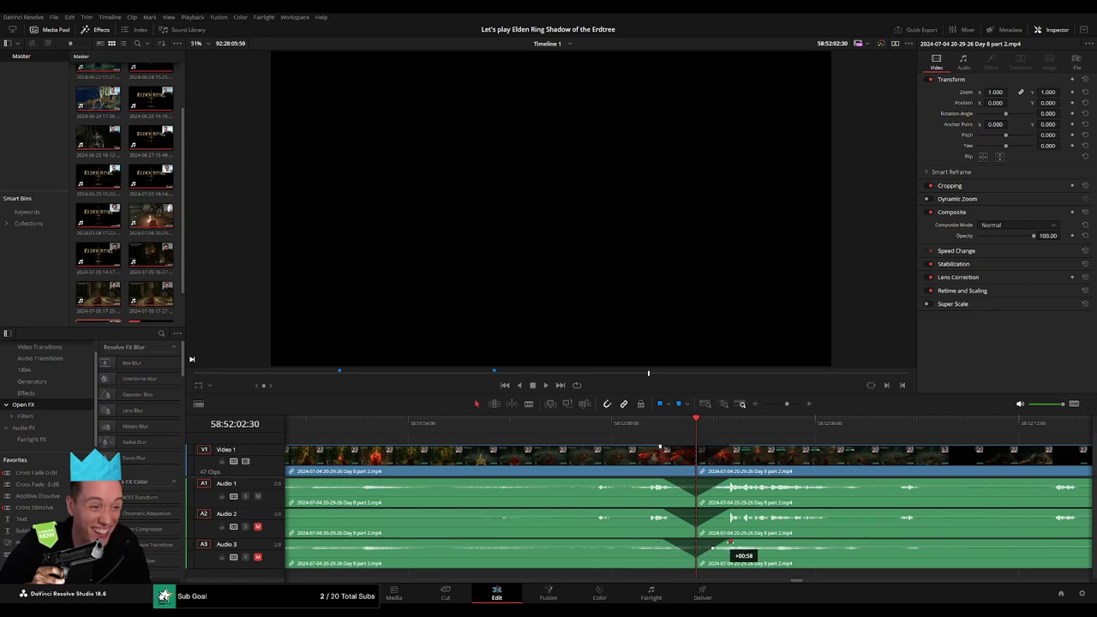
- Move the far-right clip to the playhead at the 60:00:00 hour mark
scroll(590, 452, down, 5)
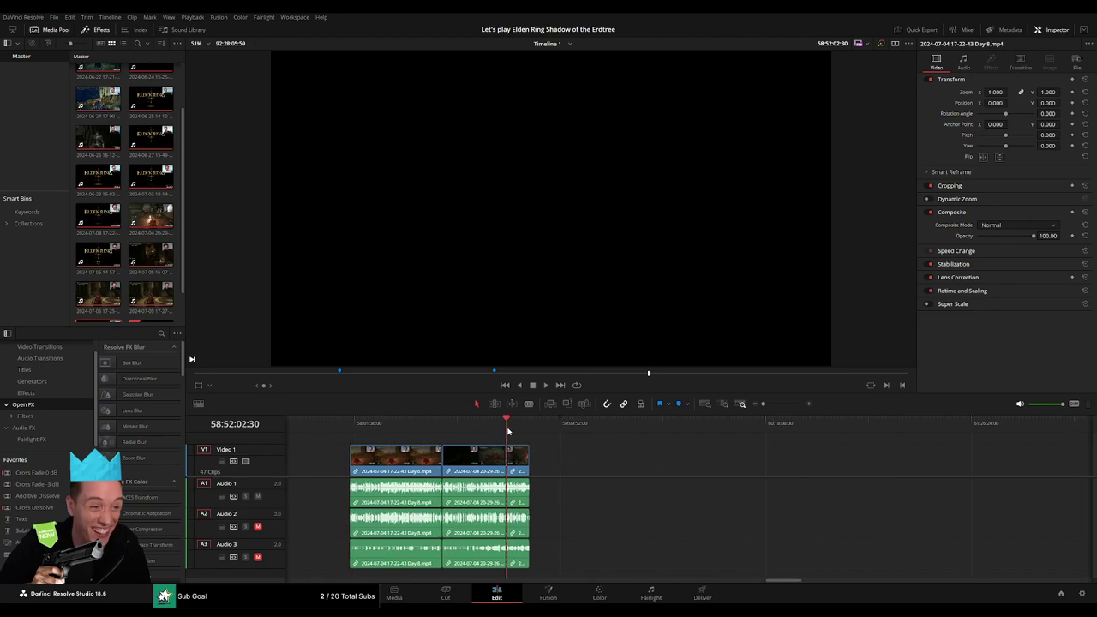
scroll(497, 450, down, 2)
drag(394, 463, 750, 458)
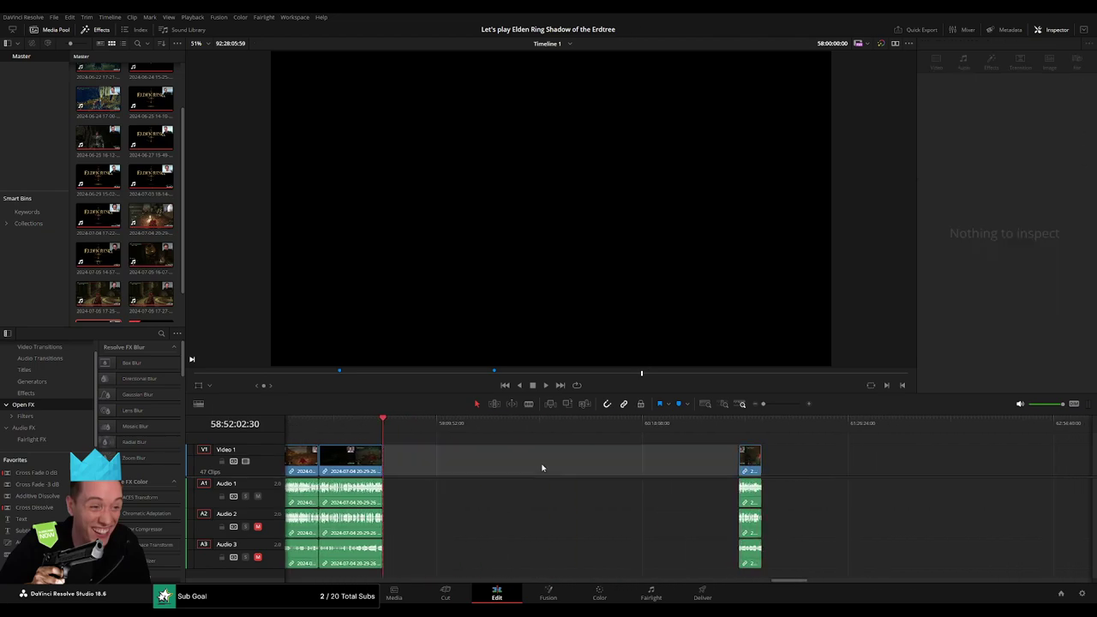
key(Home)
click(387, 429)
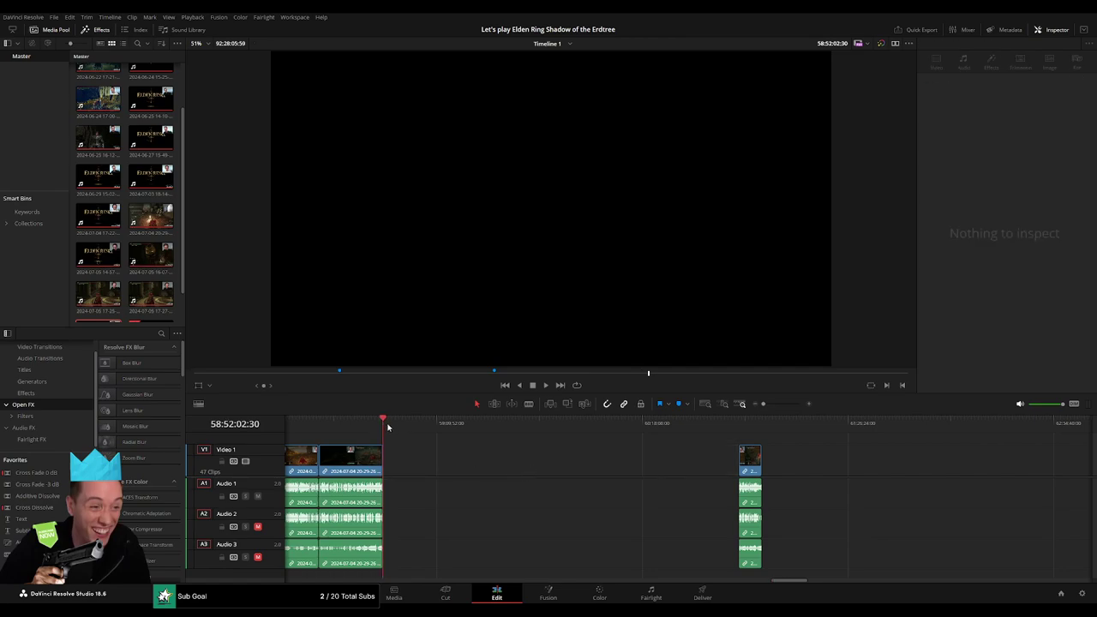
drag(385, 426, 588, 445)
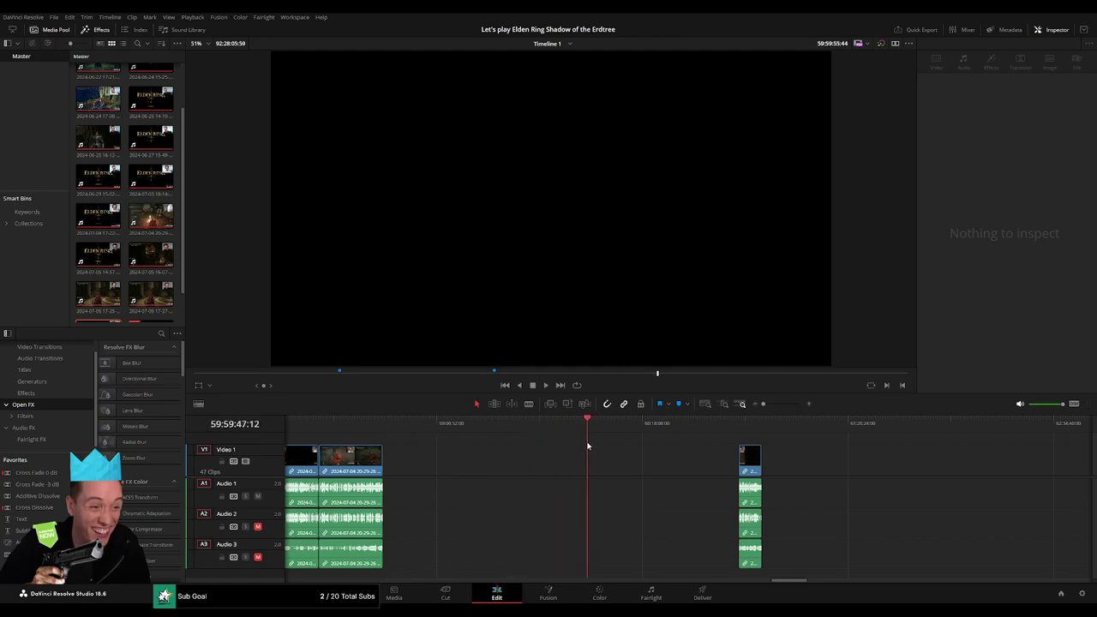
drag(762, 407, 775, 407)
drag(687, 425, 711, 430)
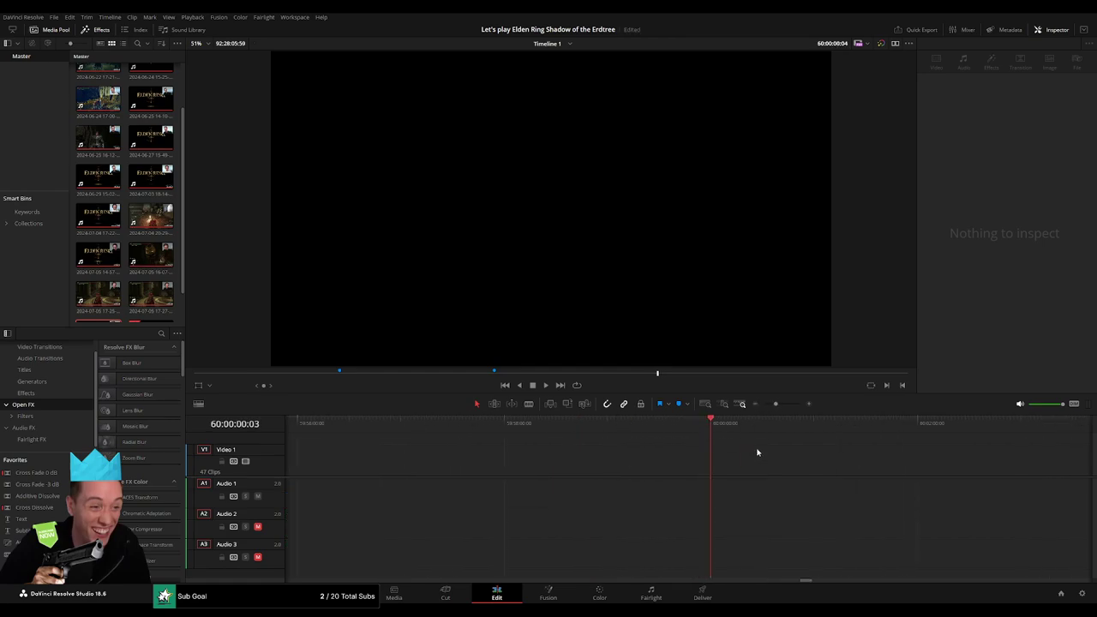
drag(775, 404, 762, 404)
drag(852, 460, 763, 462)
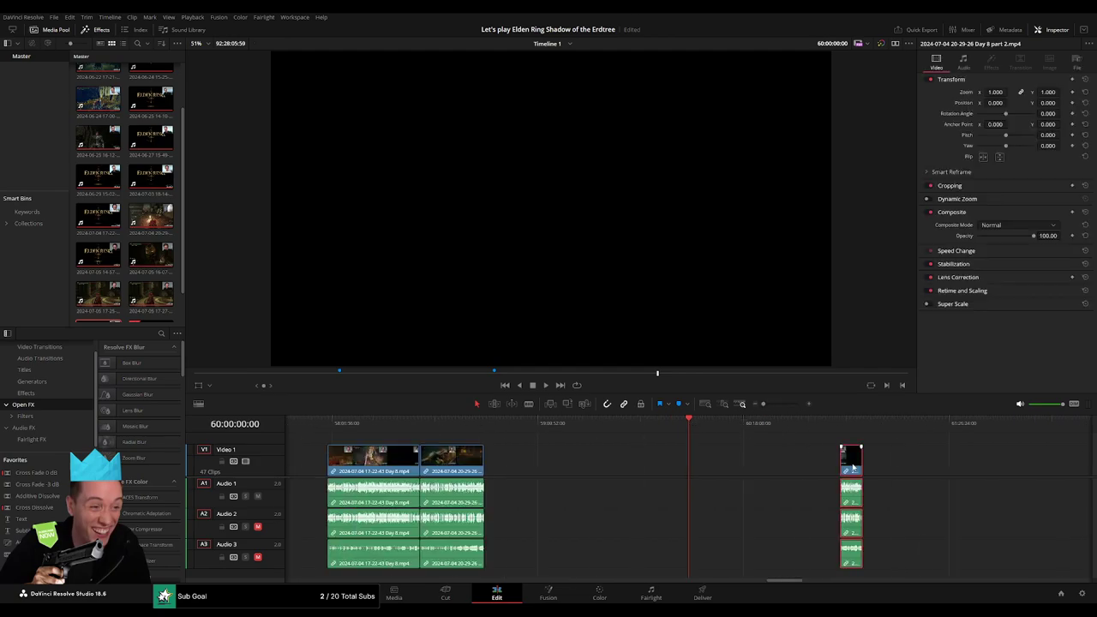
- Add a marker at the end of the Day 8 edit
key(Up)
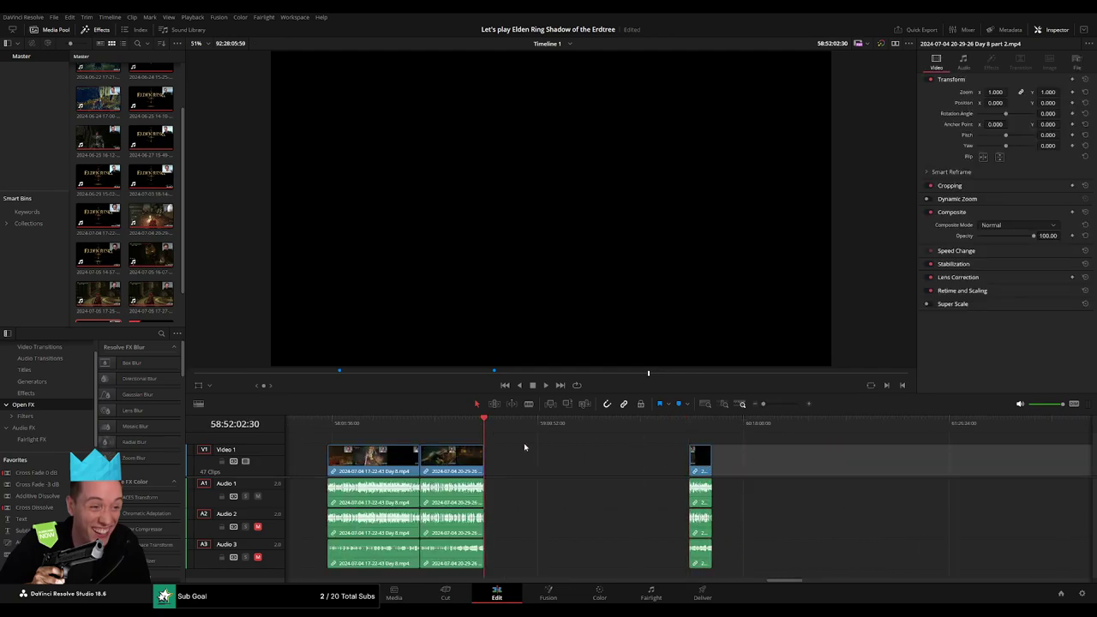
click(541, 449)
key(m)
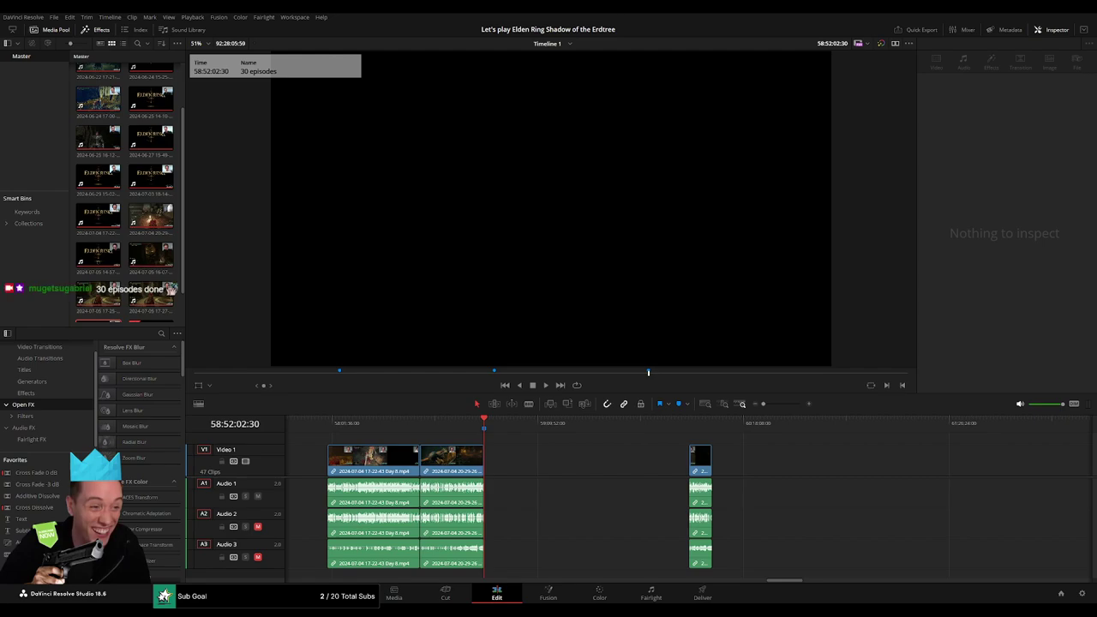
- Delete the gap before the Day 9 clip so it follows directly, then play the join
click(681, 424)
scroll(887, 473, up, 5)
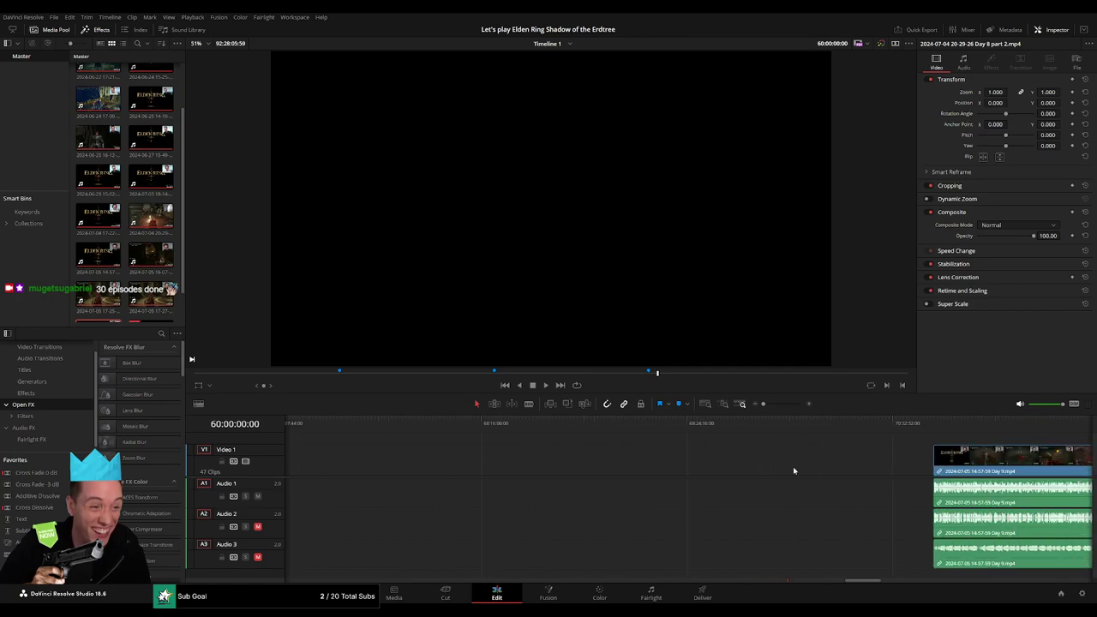
mouse_move(943, 463)
mouse_down()
mouse_move(803, 478)
mouse_move(522, 452)
mouse_up()
click(752, 464)
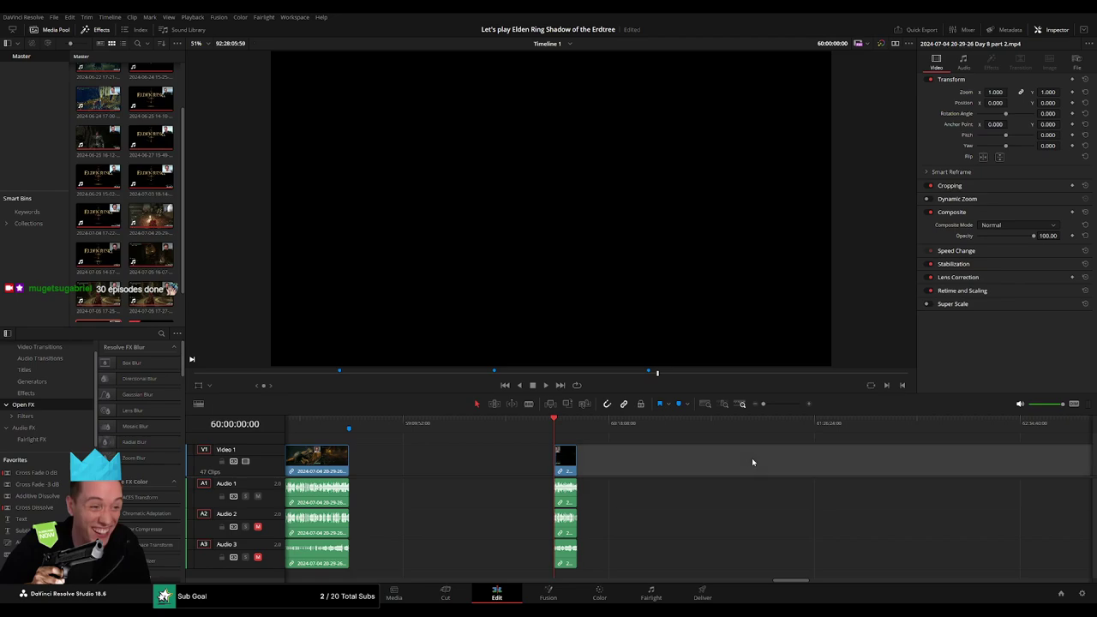
key(Delete)
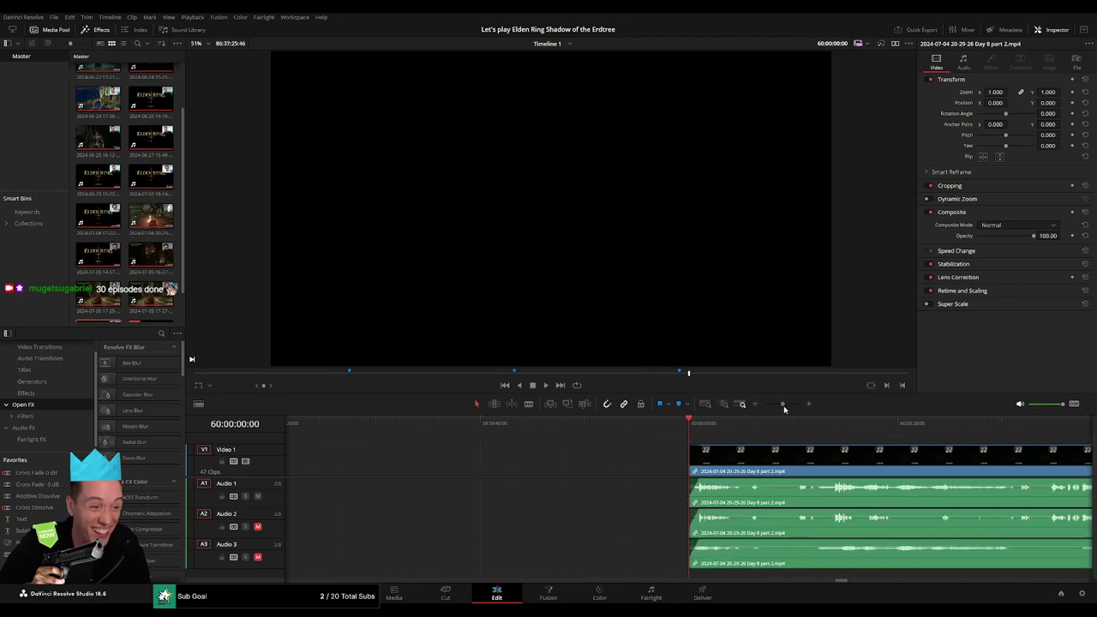
drag(767, 407, 762, 406)
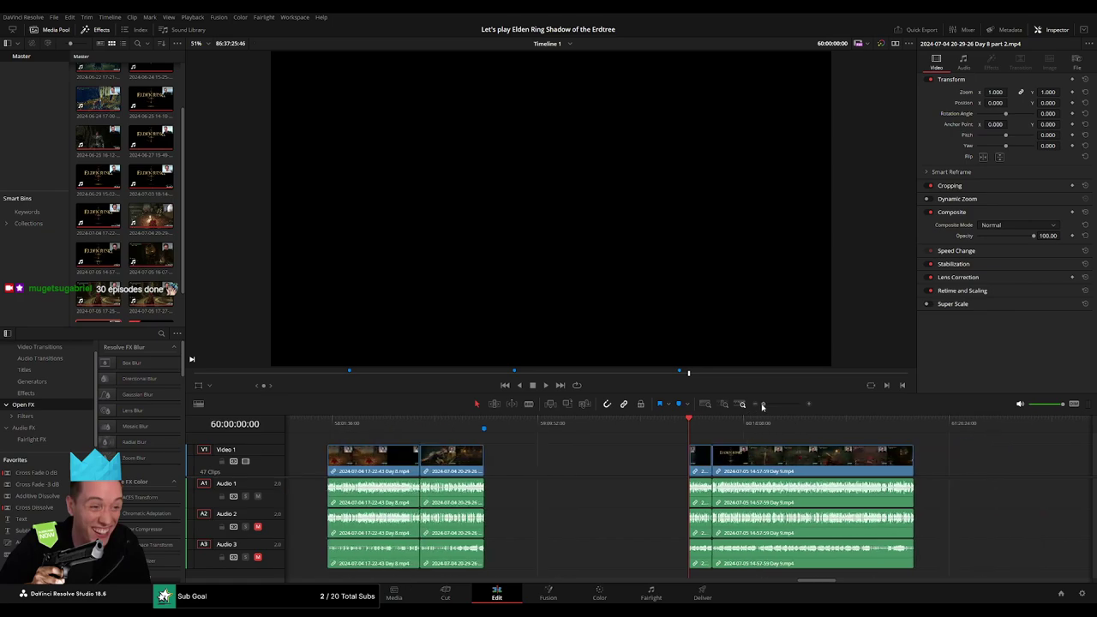
key(space)
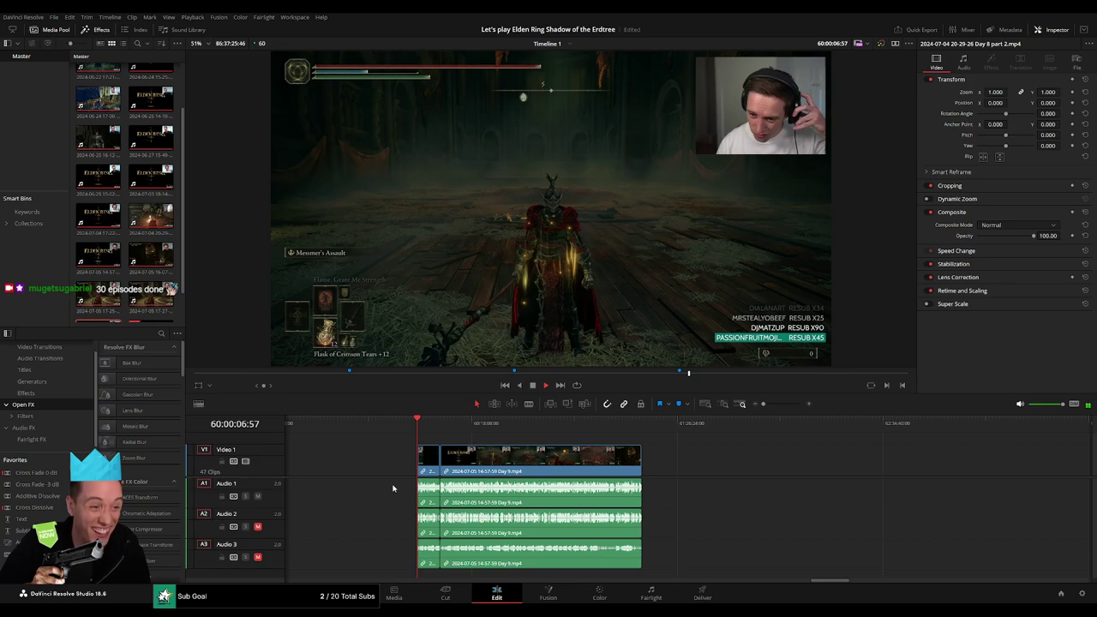
mouse_move(763, 404)
mouse_down()
mouse_move(784, 404)
mouse_move(763, 404)
mouse_up()
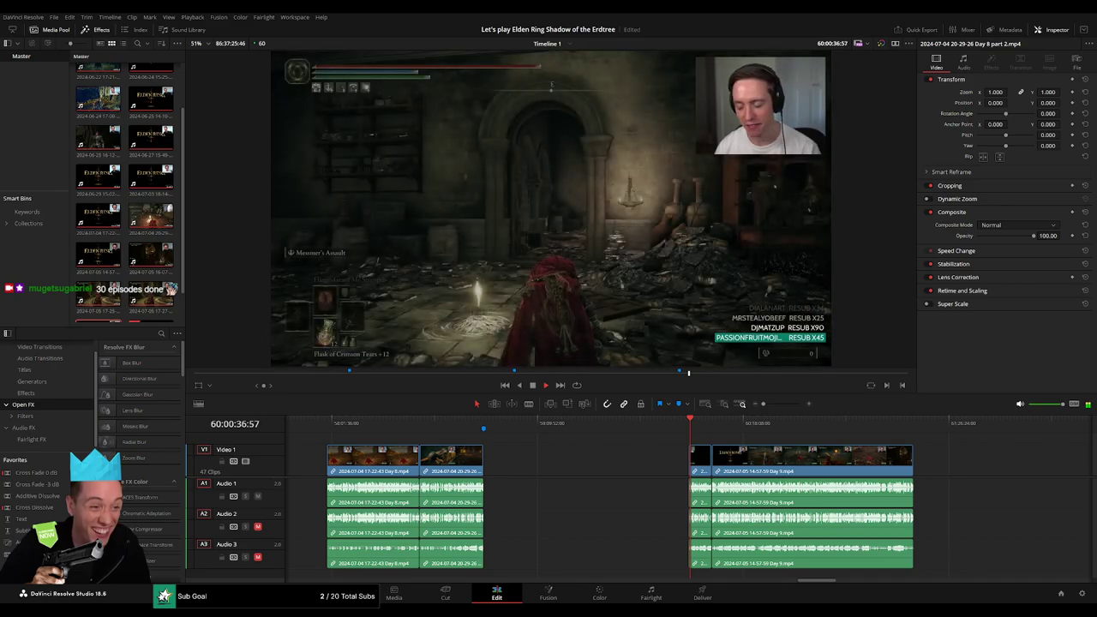
scroll(771, 439, up, 3)
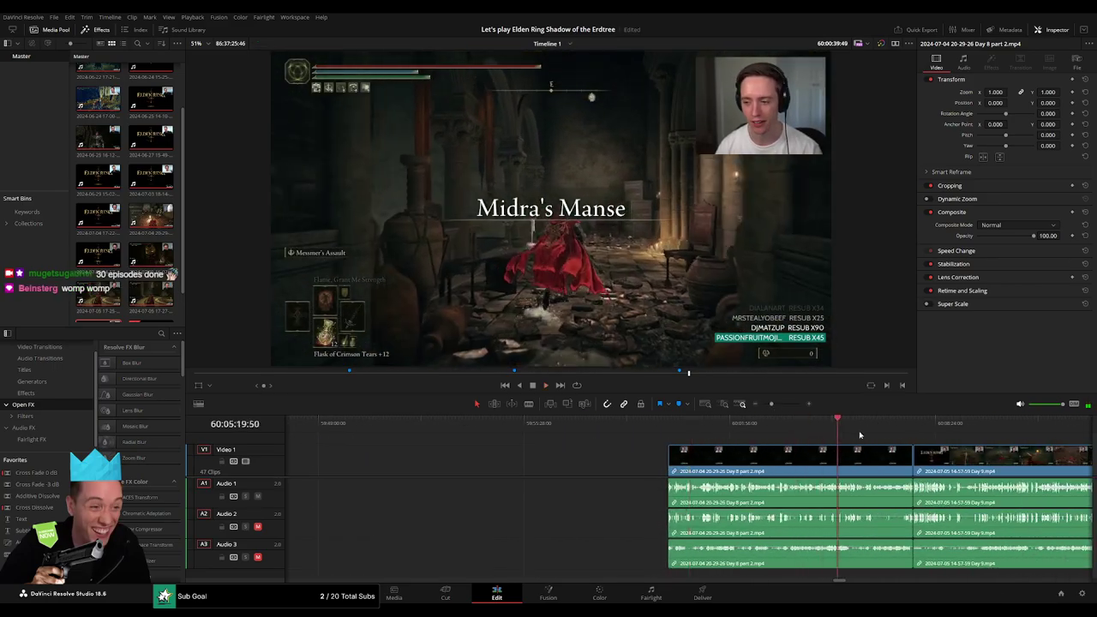
click(899, 423)
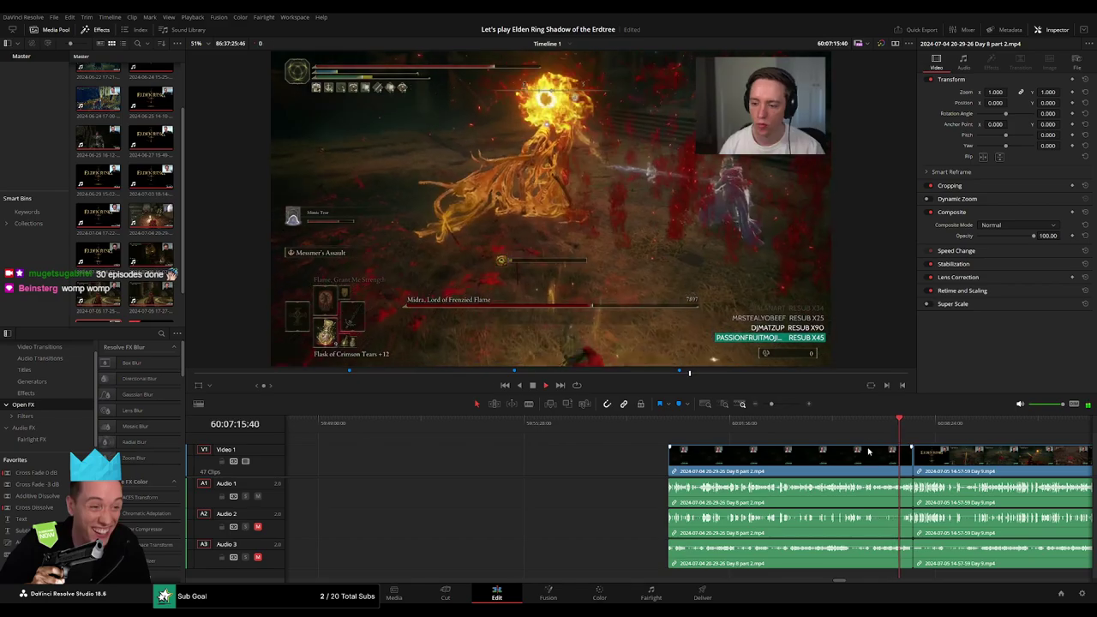
drag(771, 404, 778, 406)
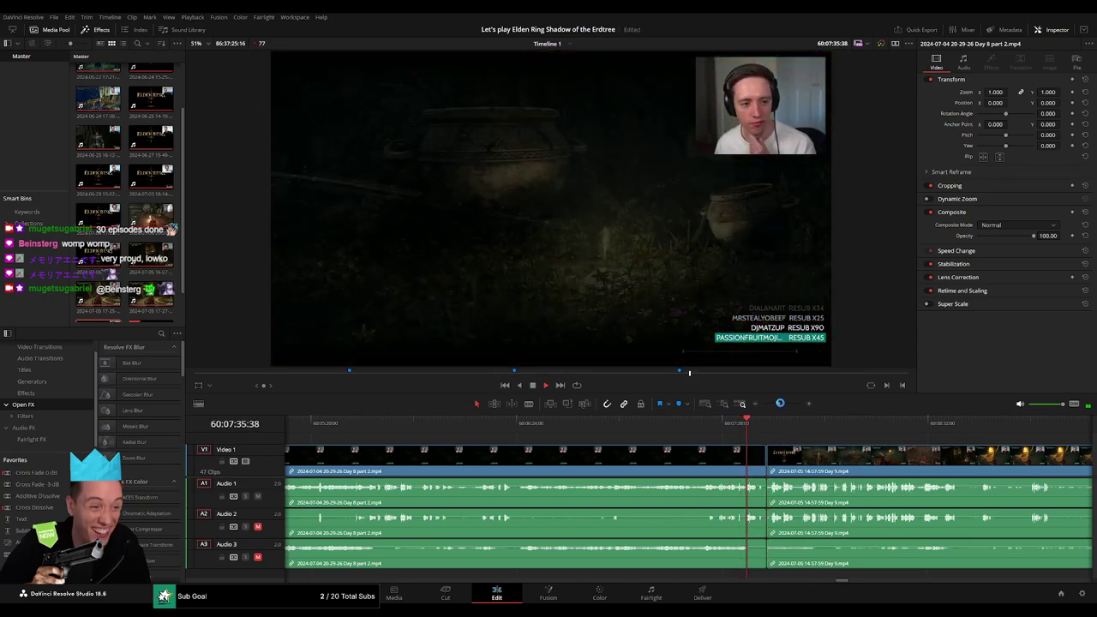
- Scrub into the Day 9 footage and park the playhead at the Midra fight near 60:52
drag(780, 403, 788, 407)
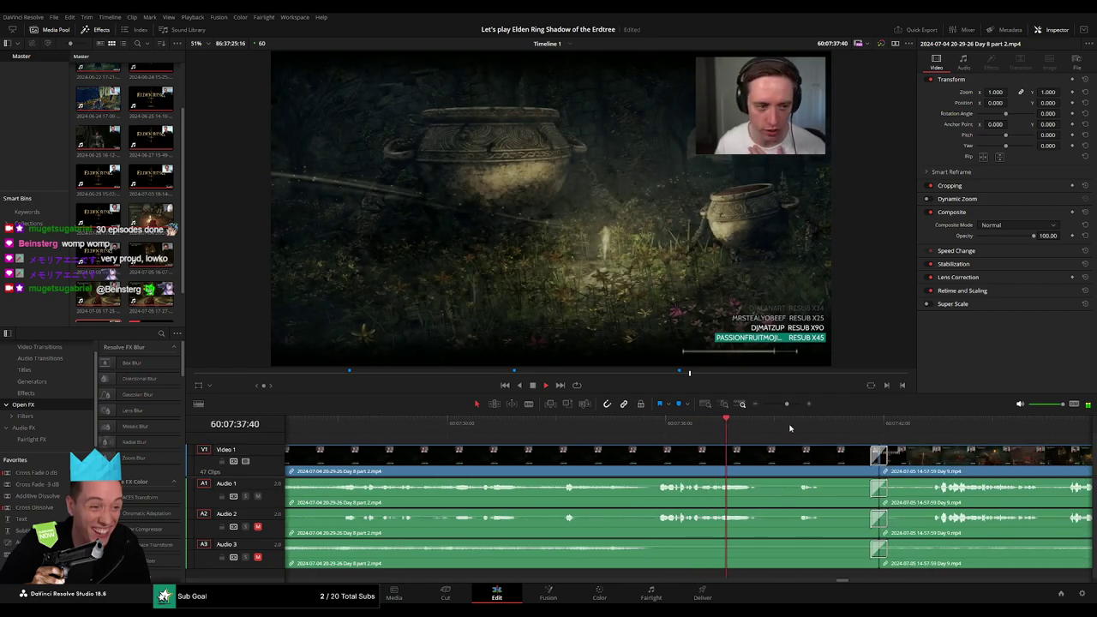
scroll(878, 455, right, 5)
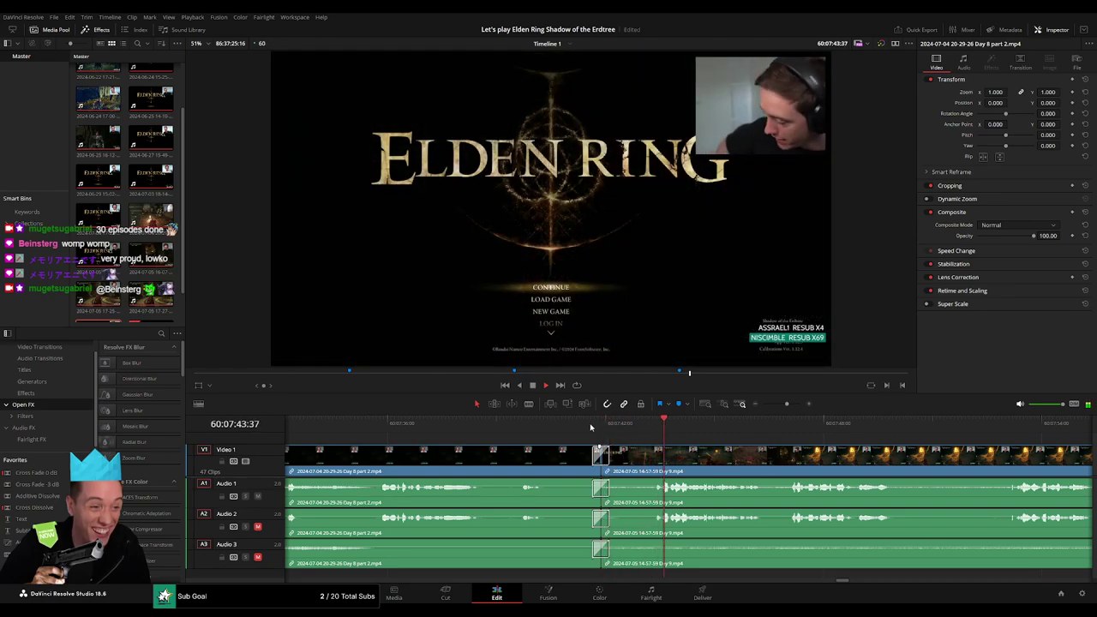
drag(775, 405, 762, 405)
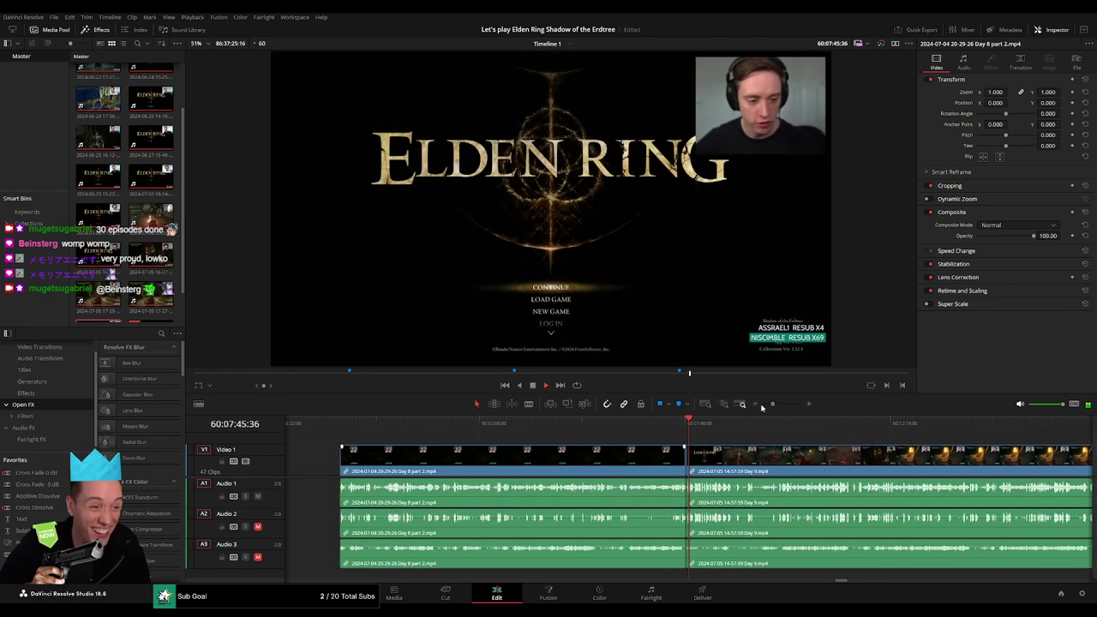
click(701, 426)
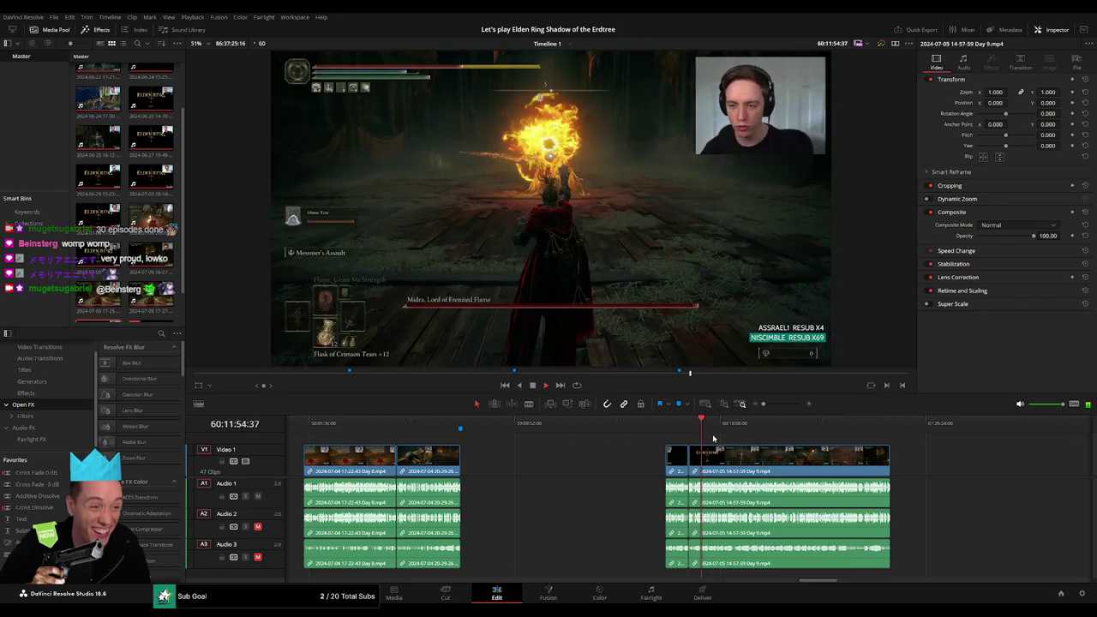
scroll(544, 420, right, 3)
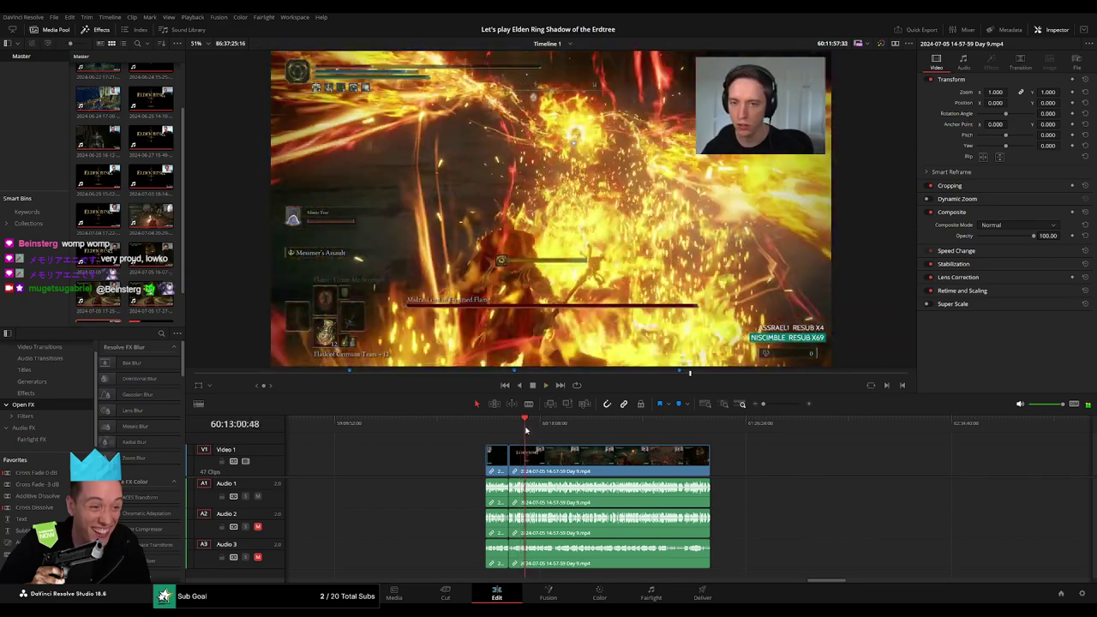
click(560, 429)
drag(561, 431, 639, 439)
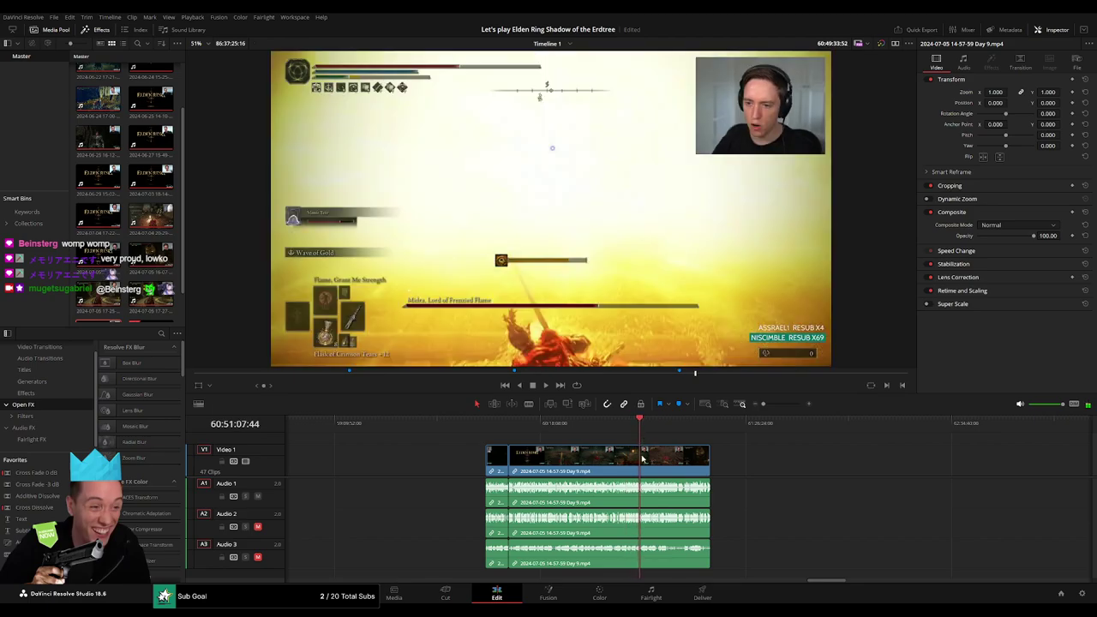
drag(762, 404, 786, 405)
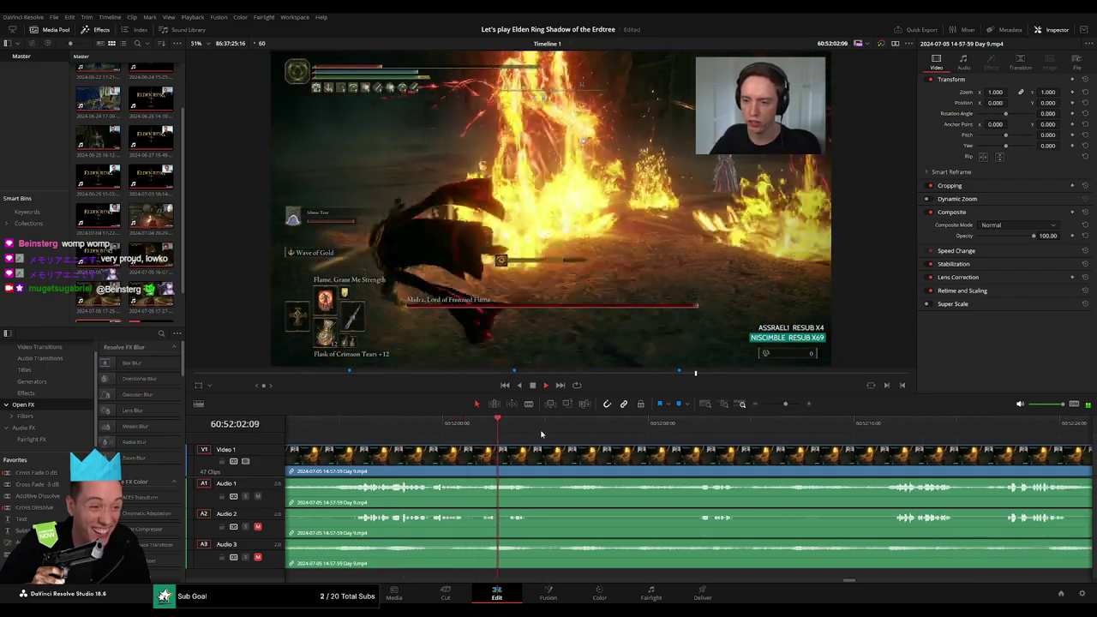
click(686, 425)
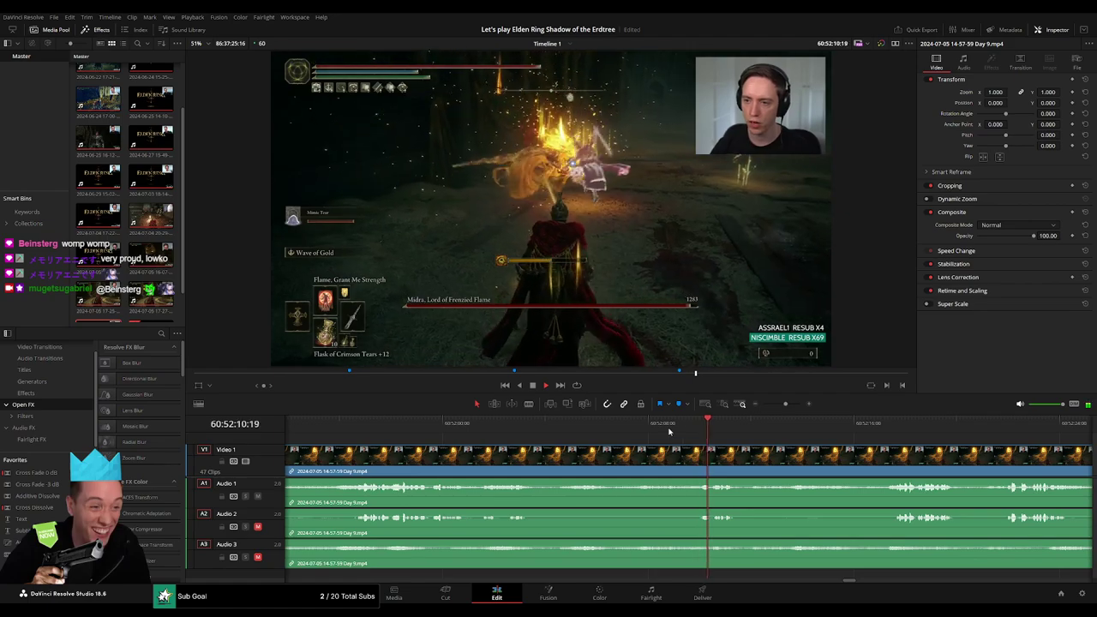
click(698, 426)
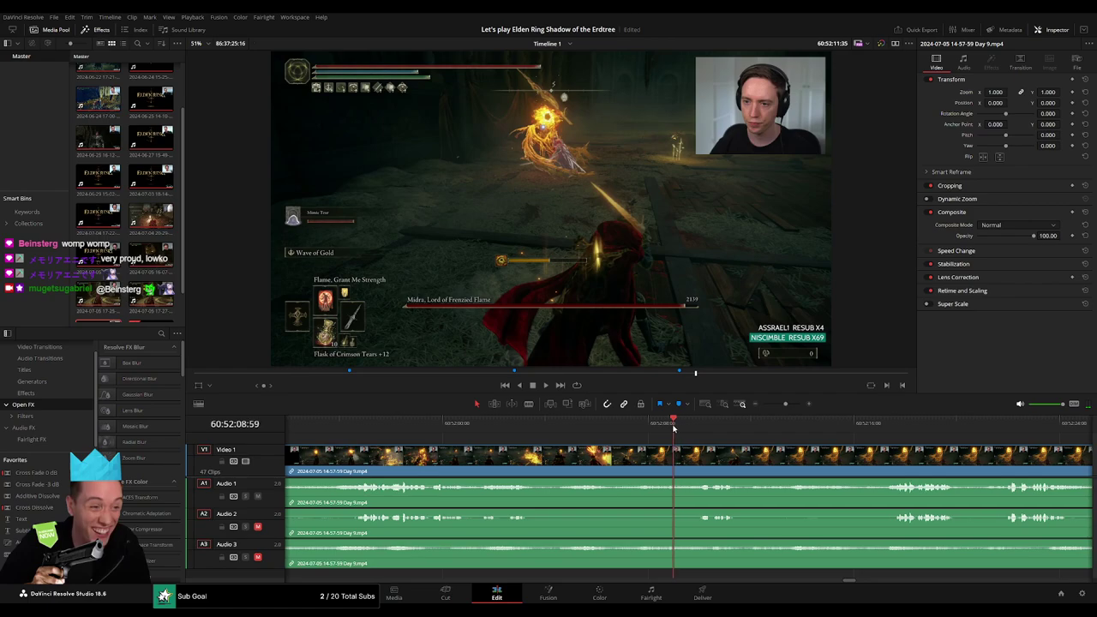
- Blade all tracks in the Midra fight near 60:52:09, fade the audio across the cut, and play it back
key(ctrl+b)
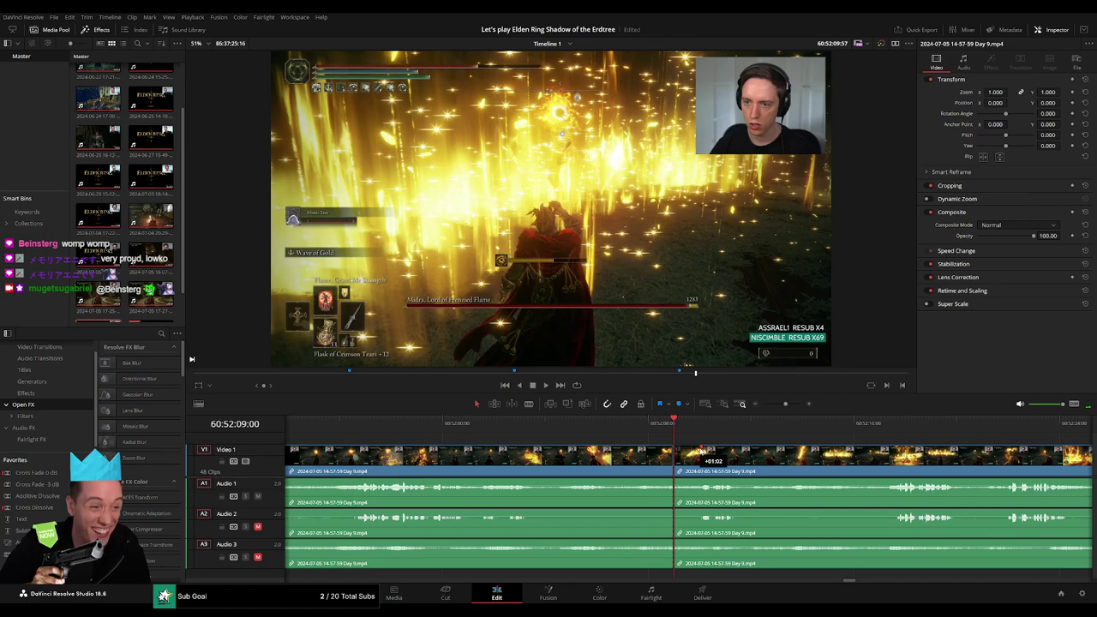
drag(701, 451, 700, 449)
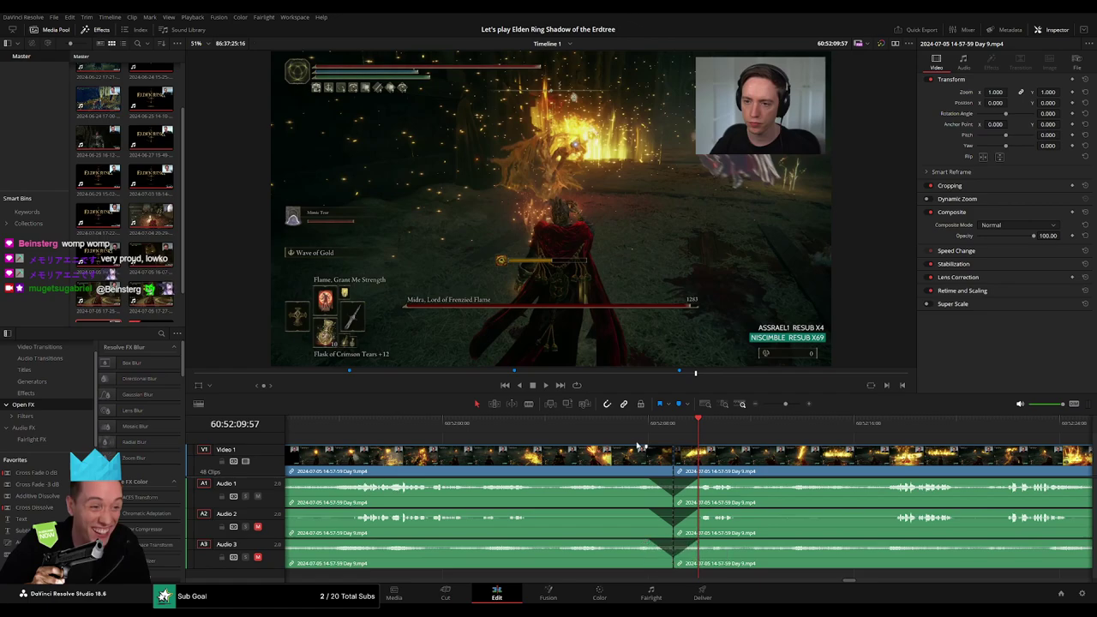
key(space)
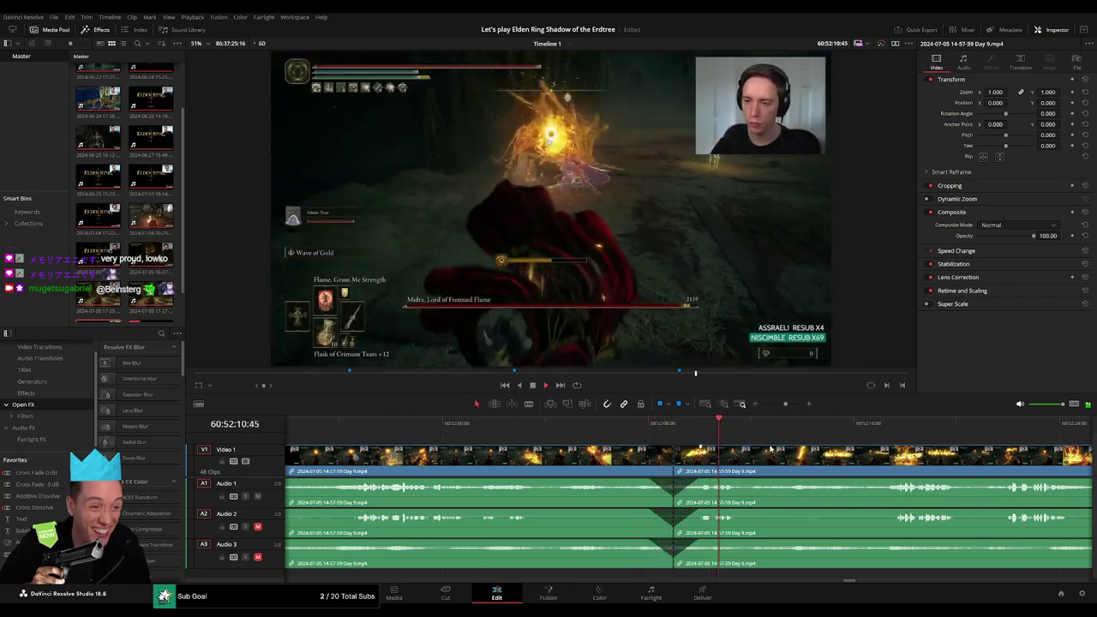
click(856, 424)
key(space)
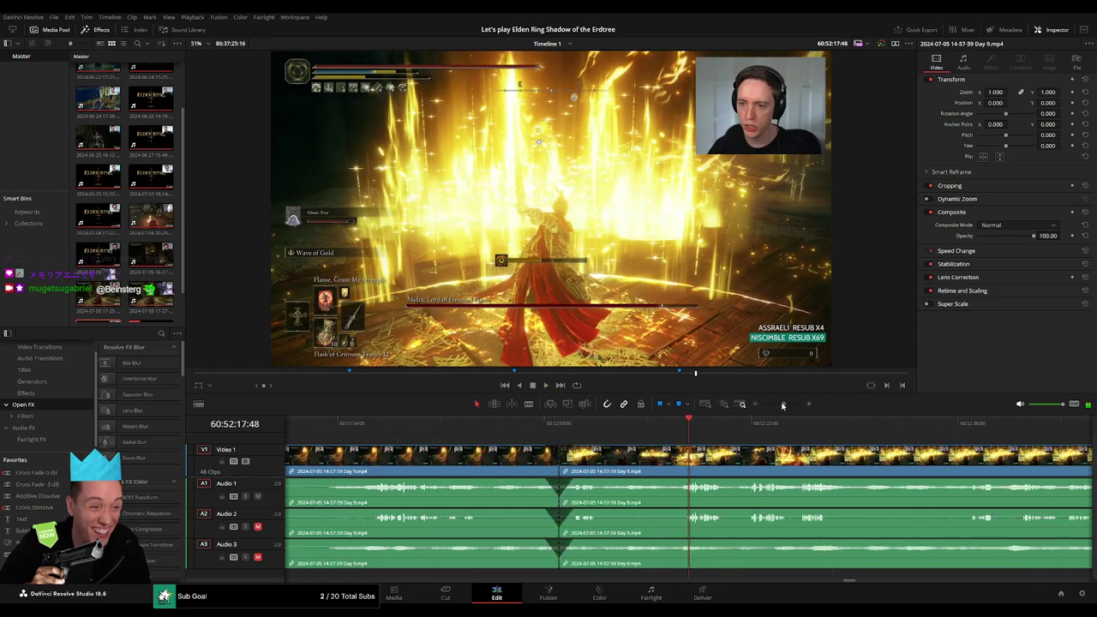
scroll(426, 452, down, 5)
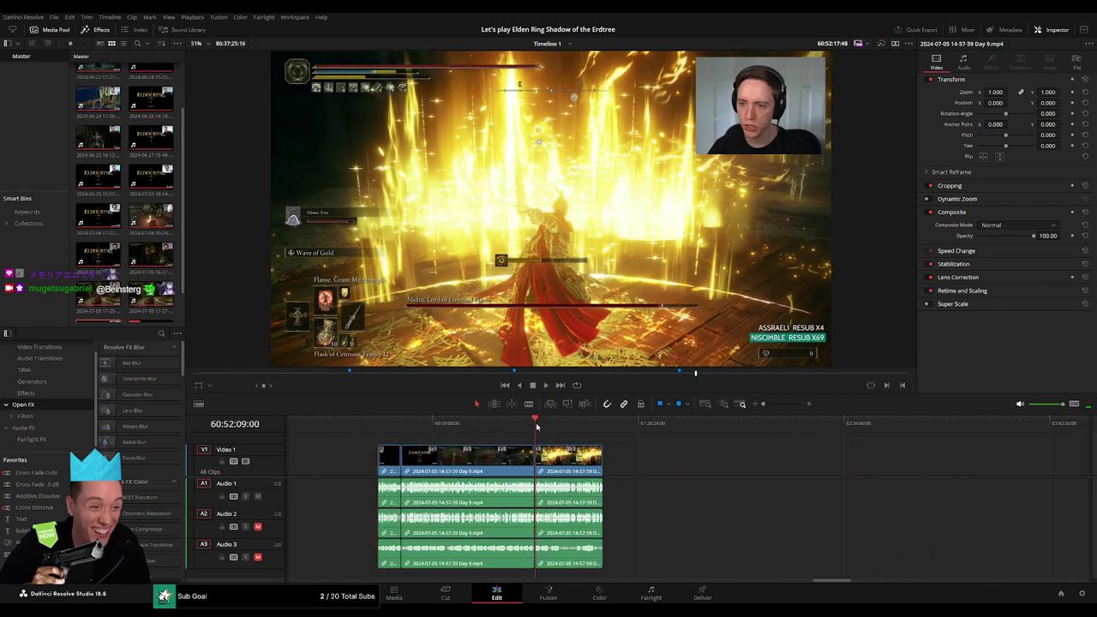
- Deselect the timeline clips and zoom in around the start of the next clip
scroll(538, 445, right, 3)
drag(441, 462, 715, 463)
click(510, 466)
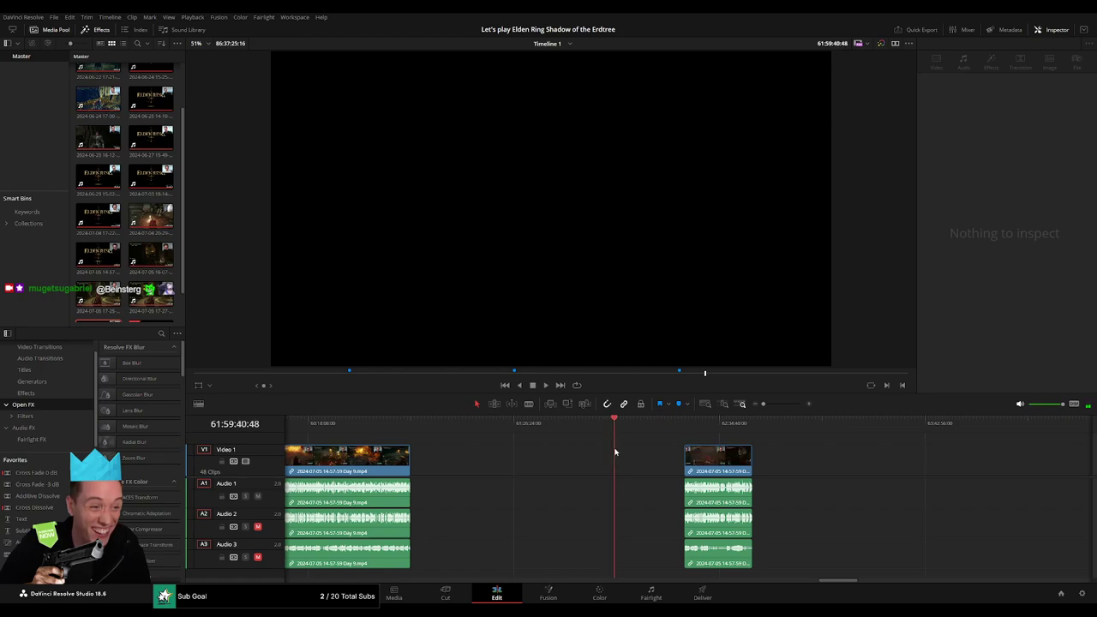
click(684, 422)
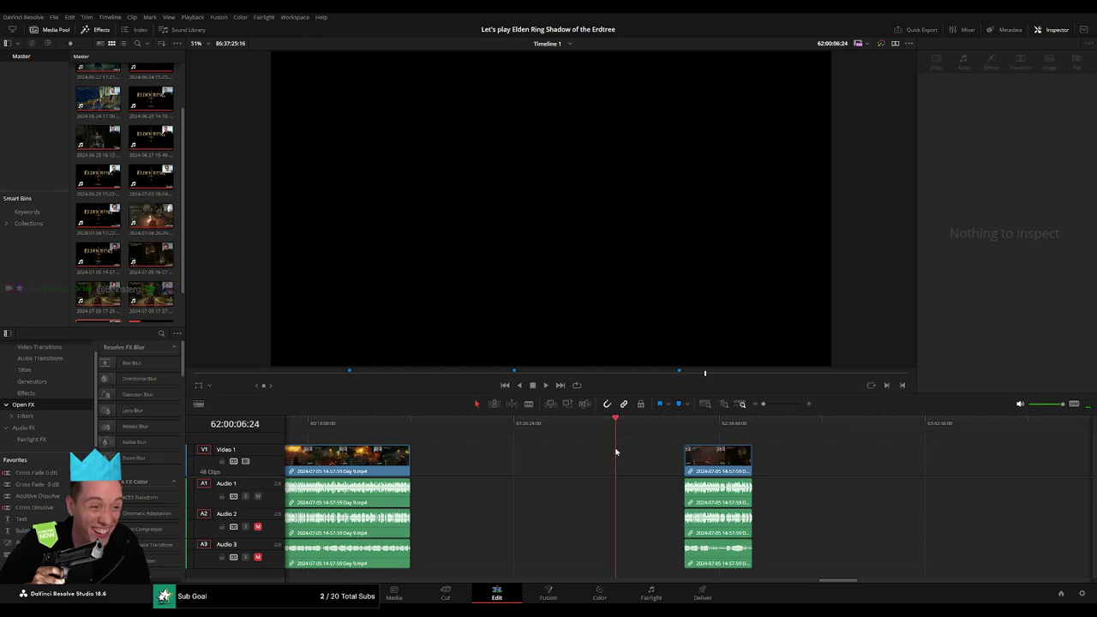
click(790, 403)
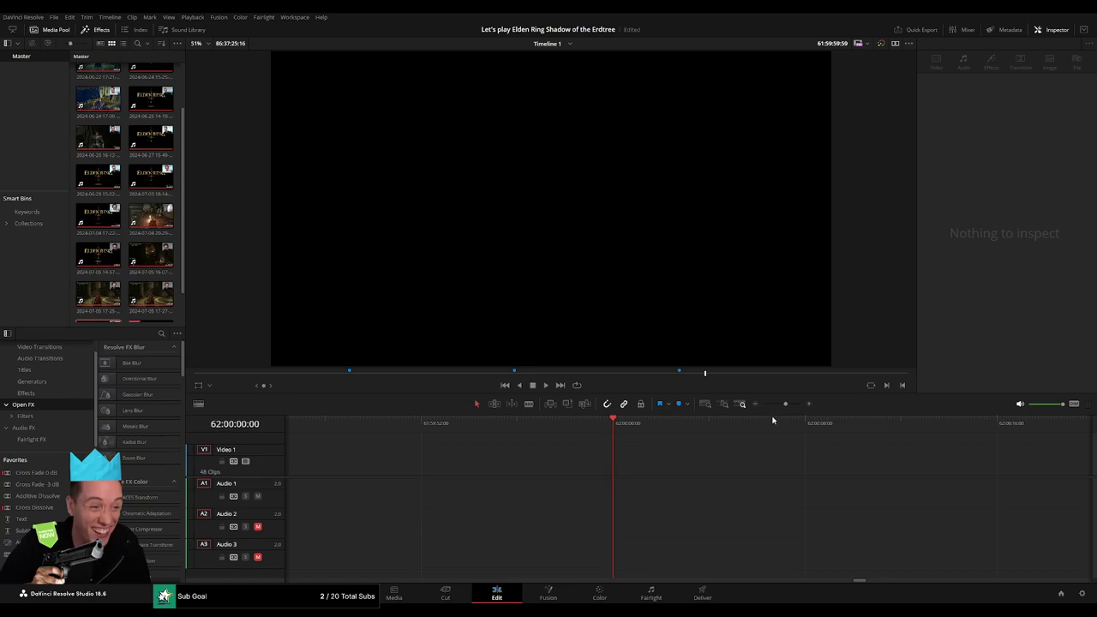
drag(776, 454, 711, 448)
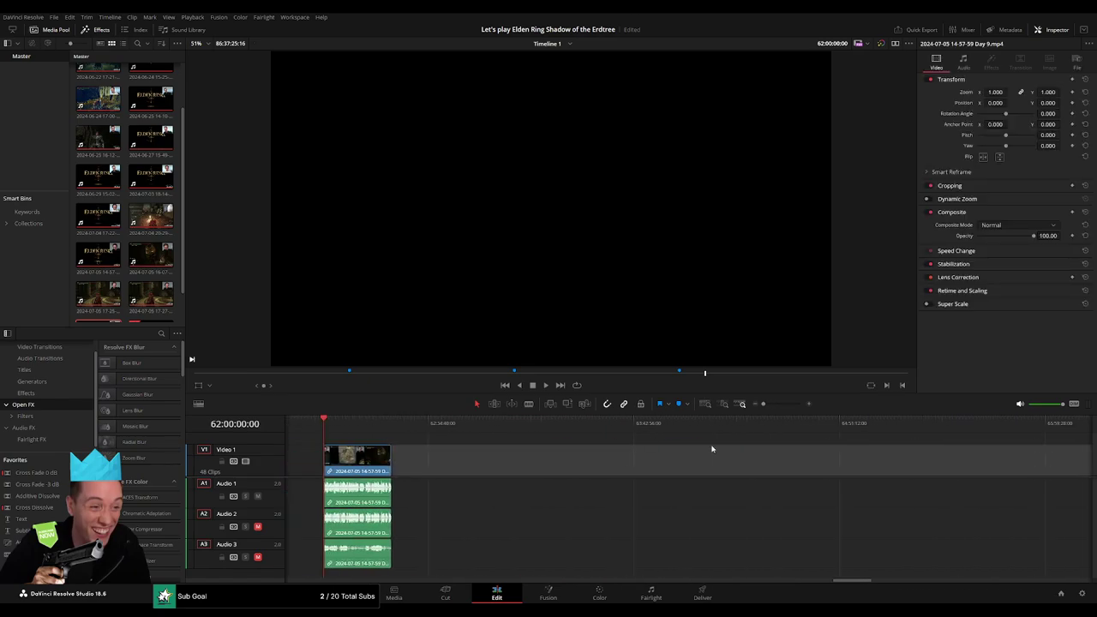
scroll(591, 446, right, 10)
- Move the Day 9 part 2 clip up against the preceding Day 9 clip
click(463, 473)
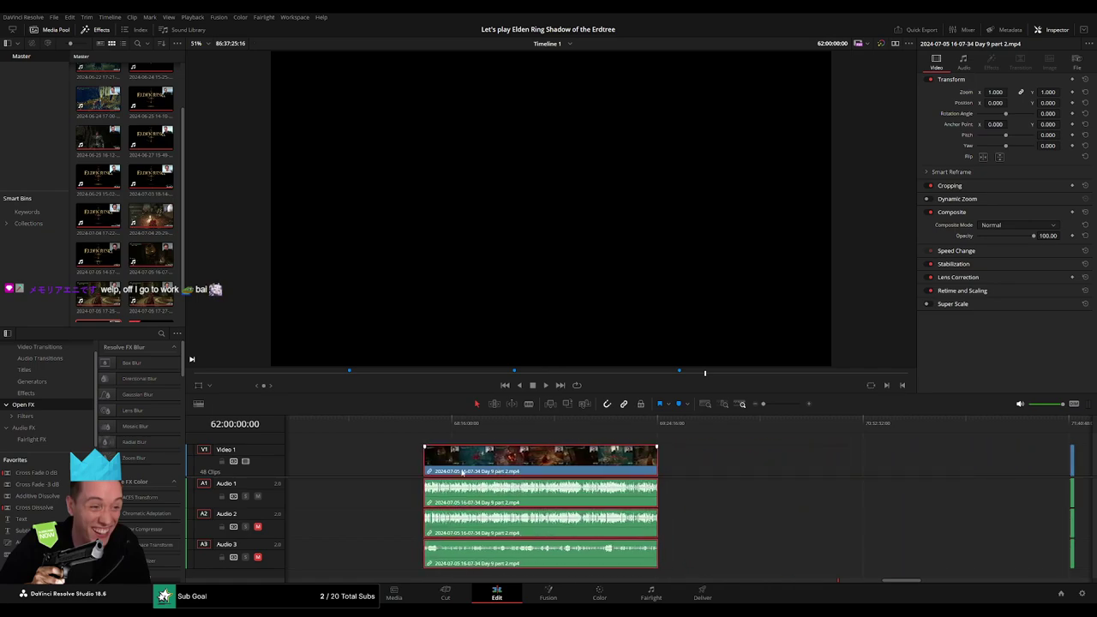
drag(462, 472, 673, 469)
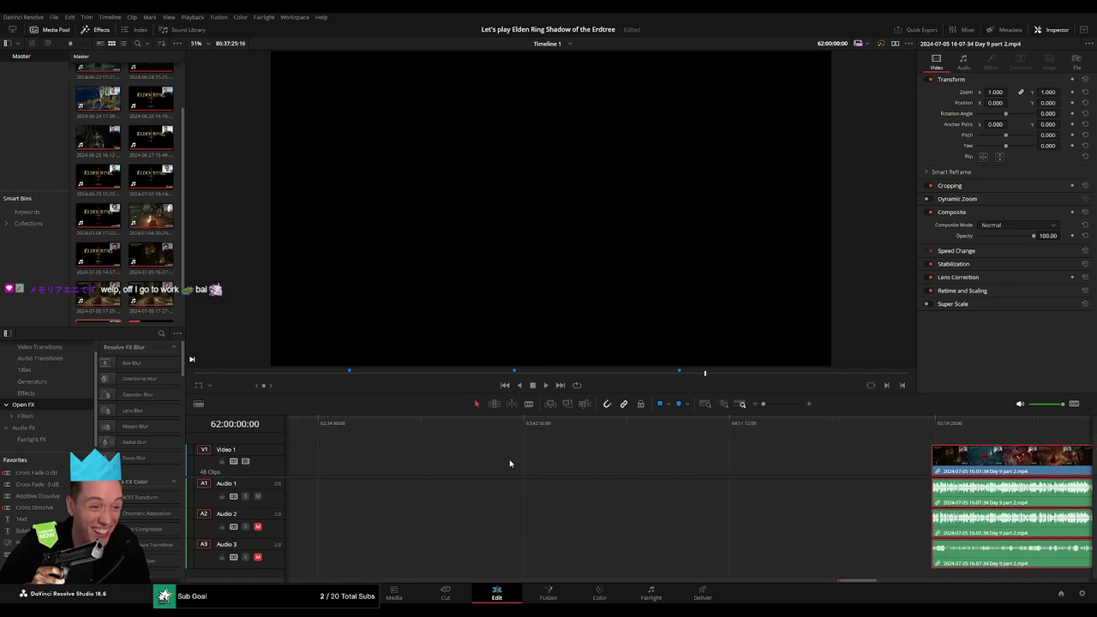
key(ctrl+z)
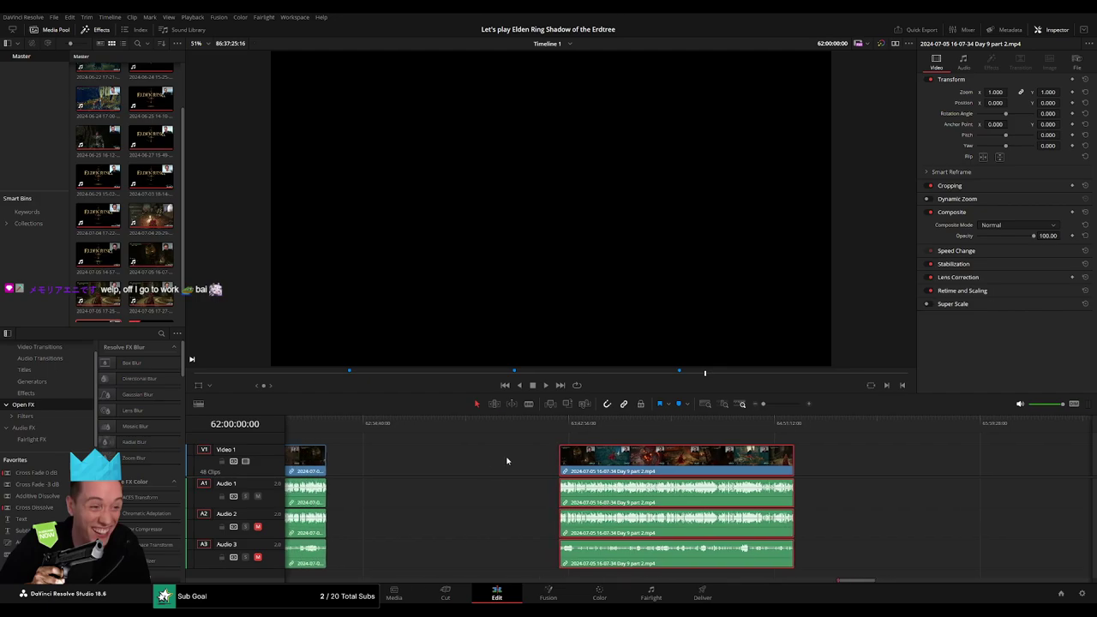
drag(685, 458, 455, 443)
- Play back the join, checking the footage around the LEGEND FELLED victory screen
key(space)
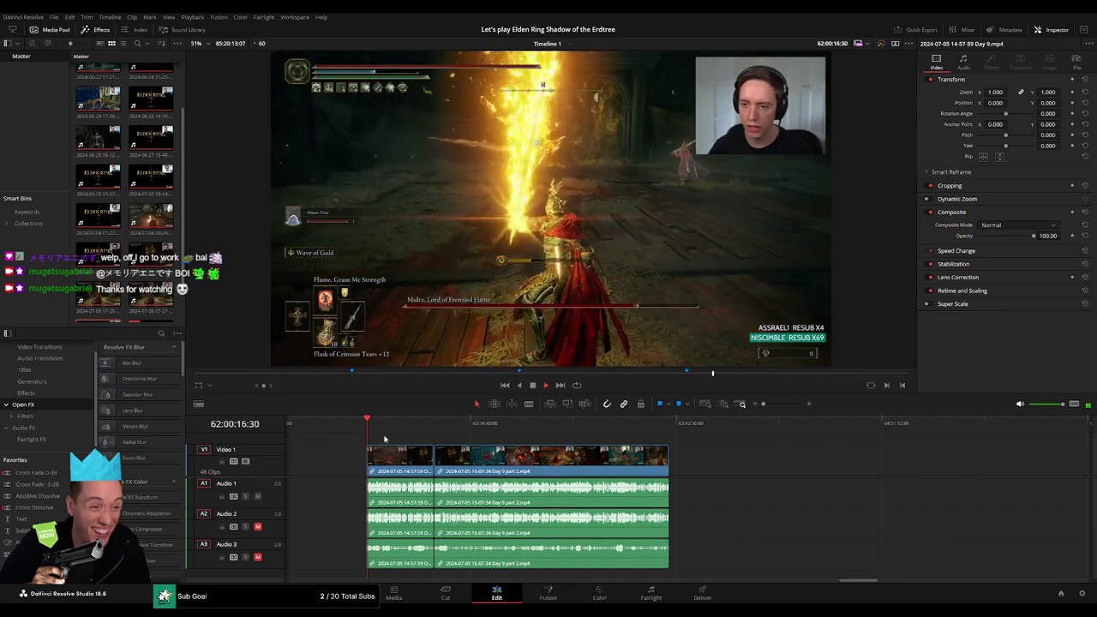
click(383, 423)
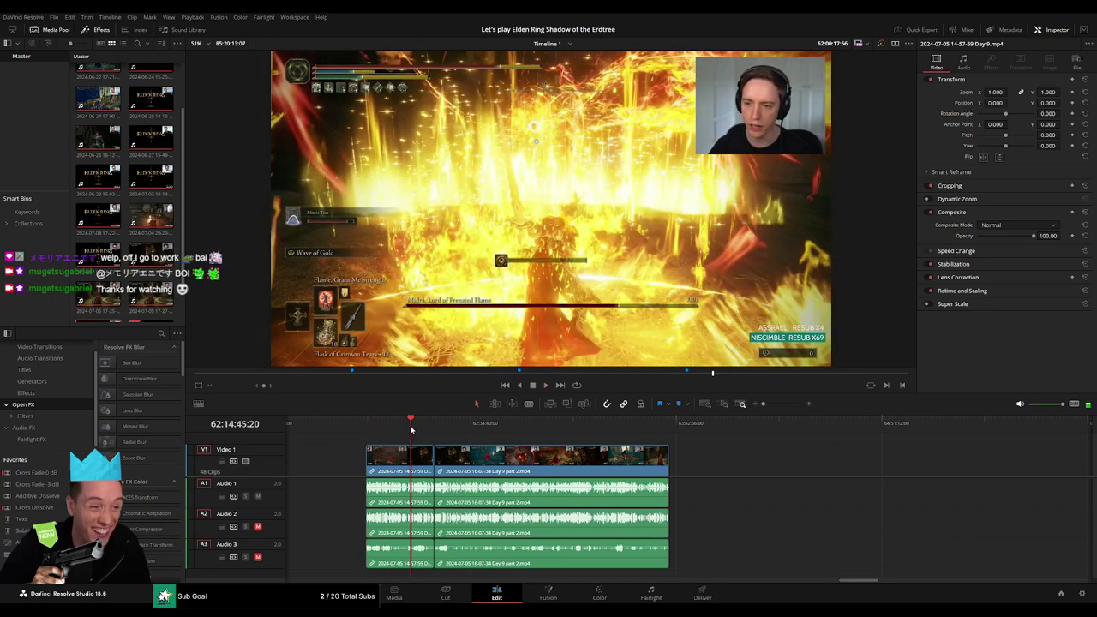
drag(418, 428, 395, 428)
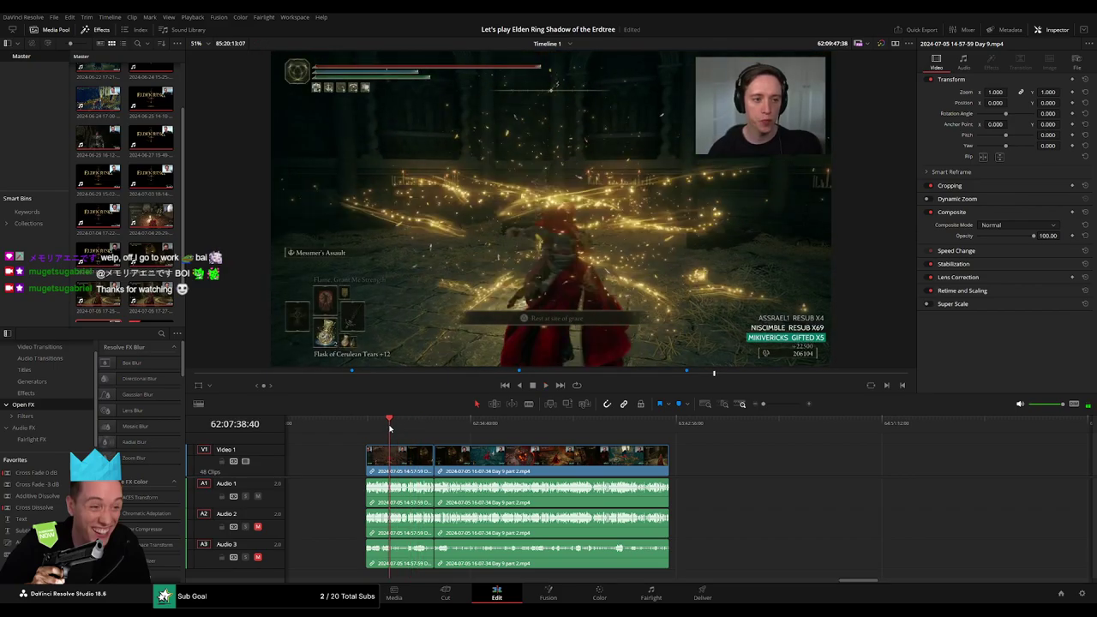
drag(390, 429, 385, 429)
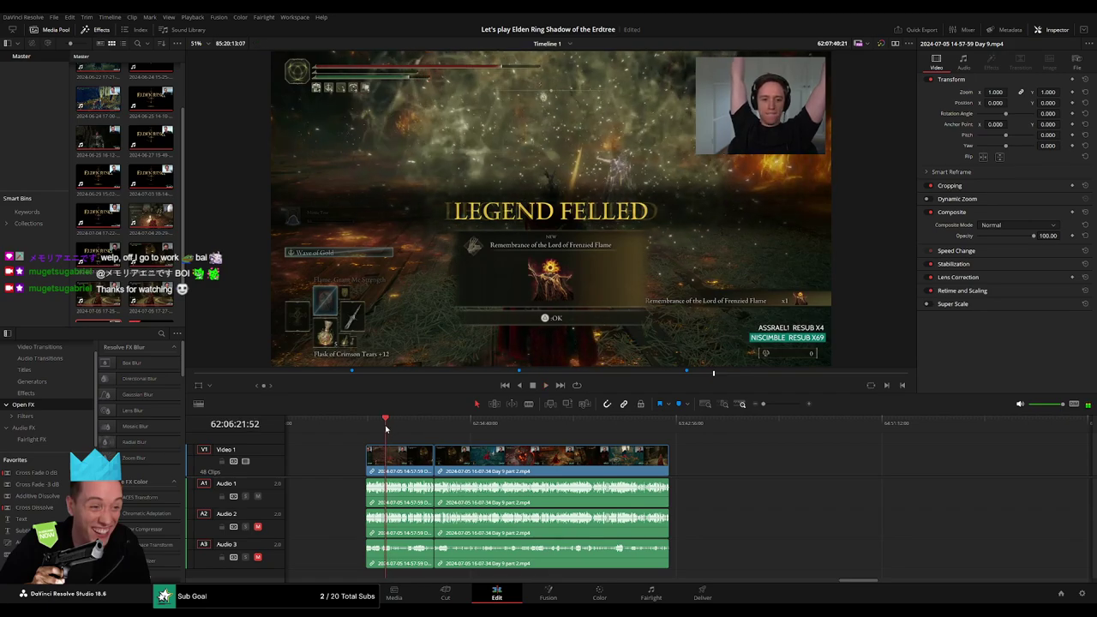
click(394, 429)
click(423, 428)
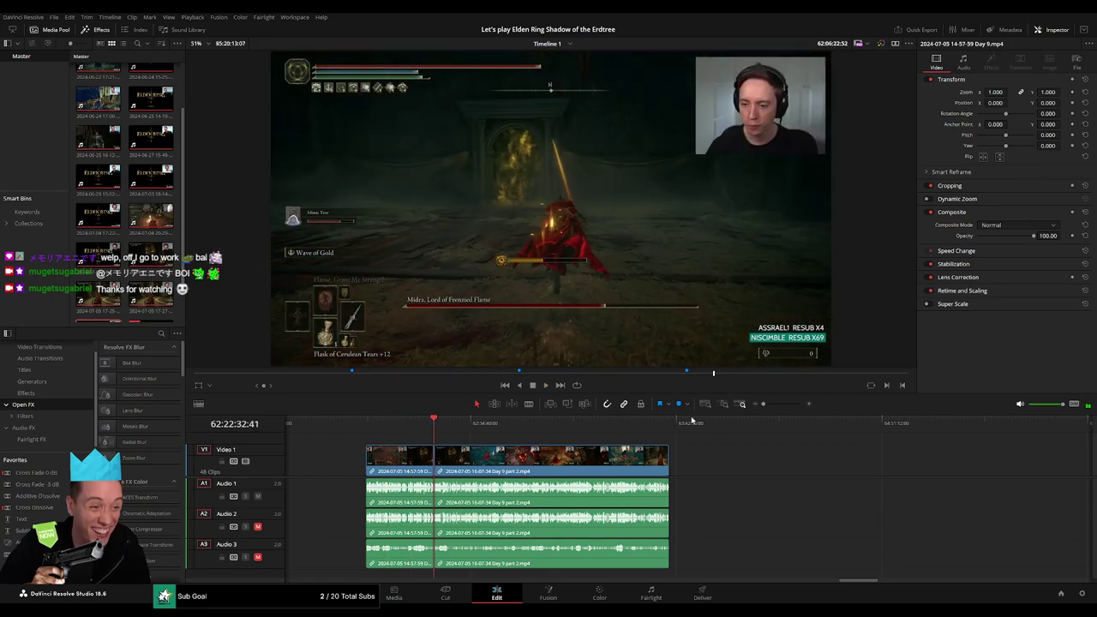
drag(771, 408, 786, 404)
key(space)
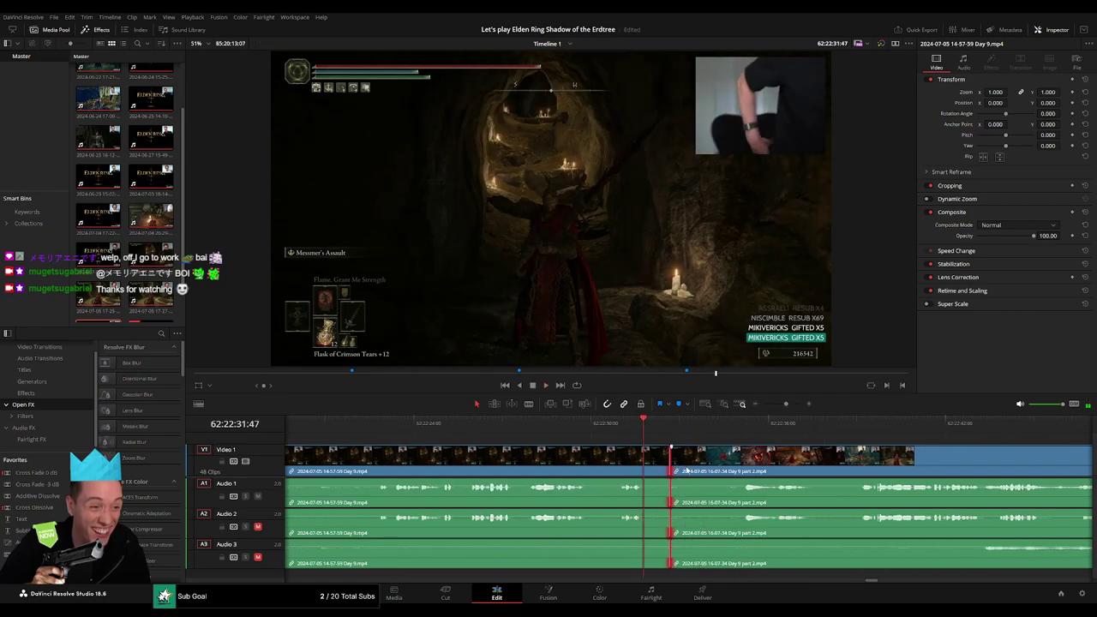
- Add the default transition at the selected cut, then zoom out and scrub about 17 minutes ahead
key(ctrl+t)
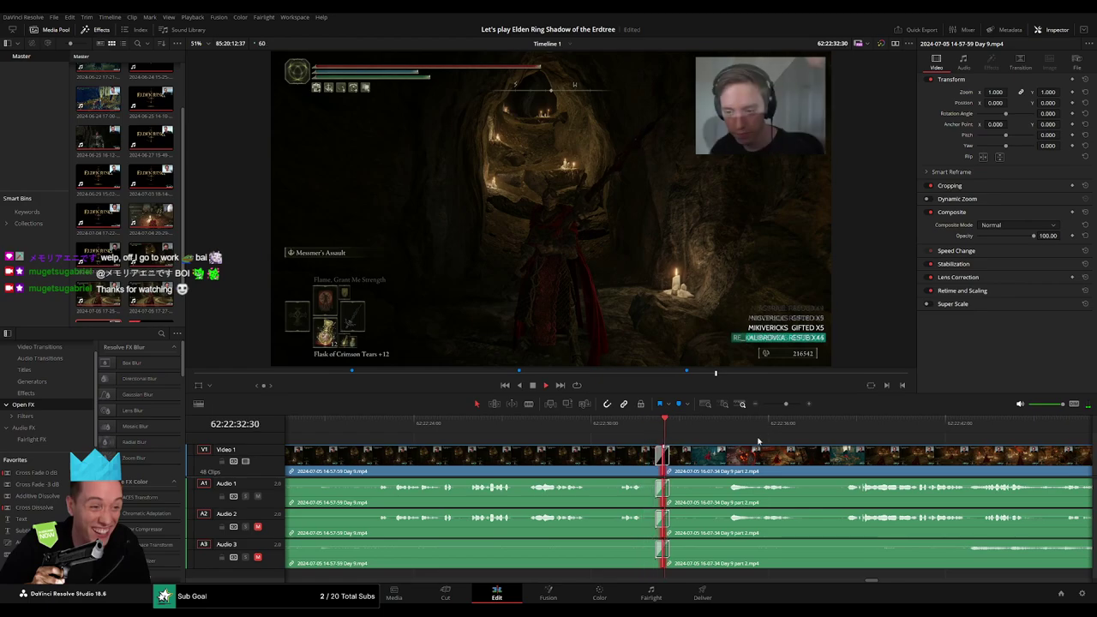
key(shift+z)
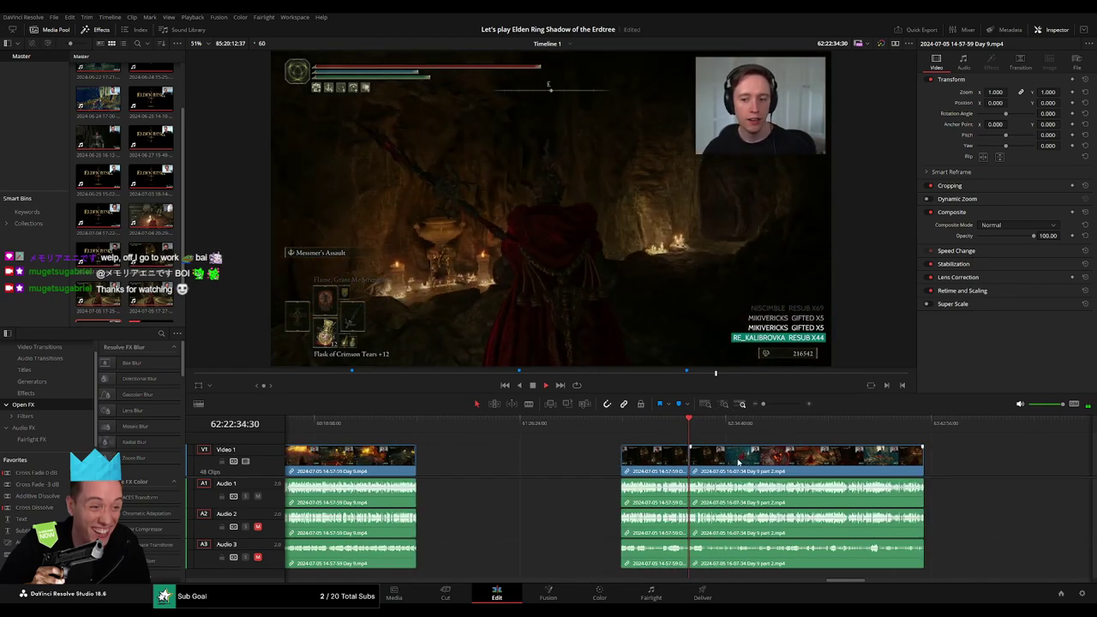
scroll(493, 436, right, 5)
drag(494, 435, 540, 442)
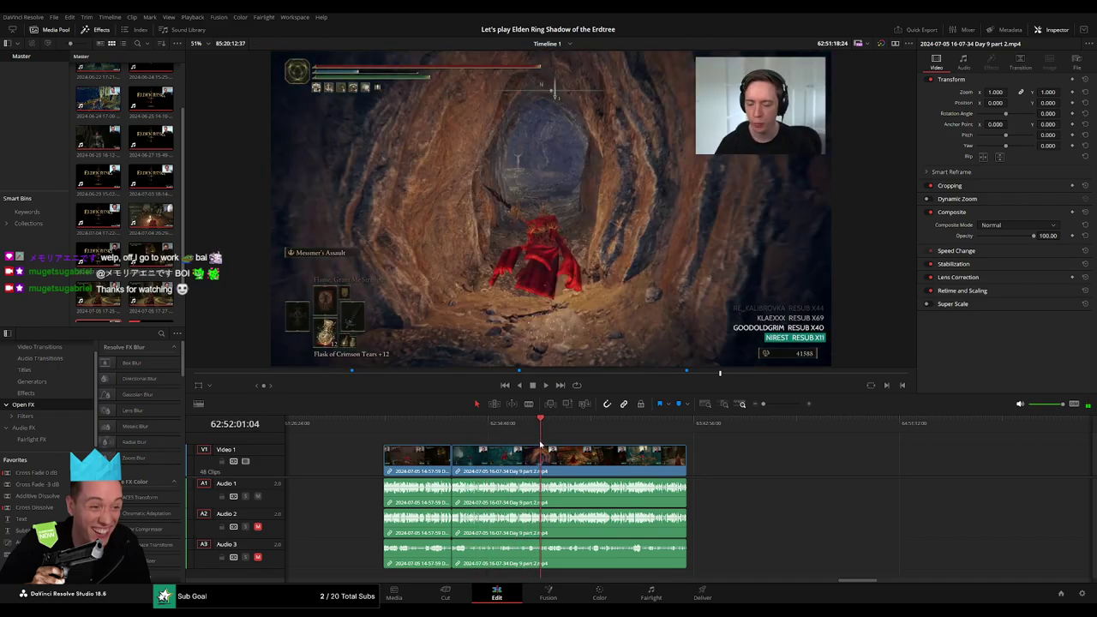
- Play the Day 9 part 2 footage and park the playhead at 62:52:07:21
key(space)
drag(763, 404, 775, 404)
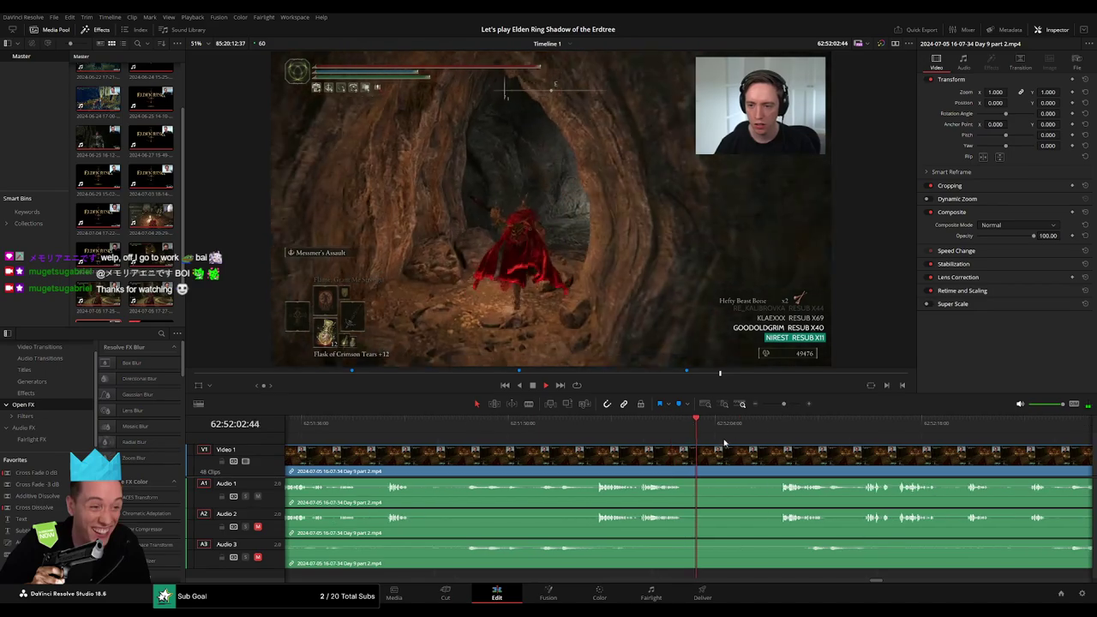
click(766, 422)
scroll(557, 442, right, 3)
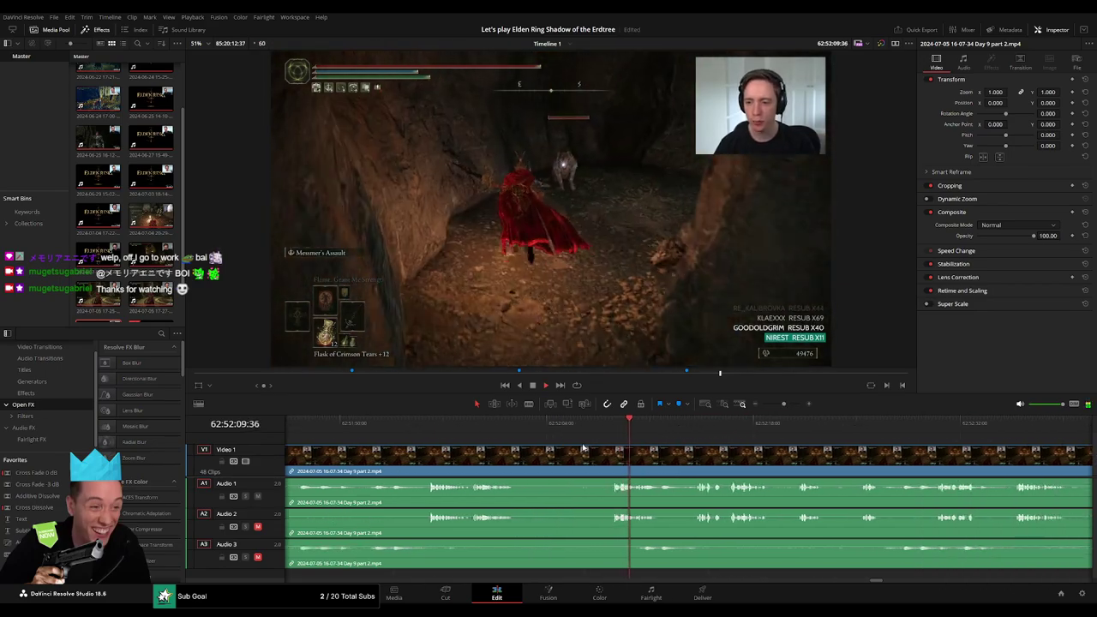
click(614, 432)
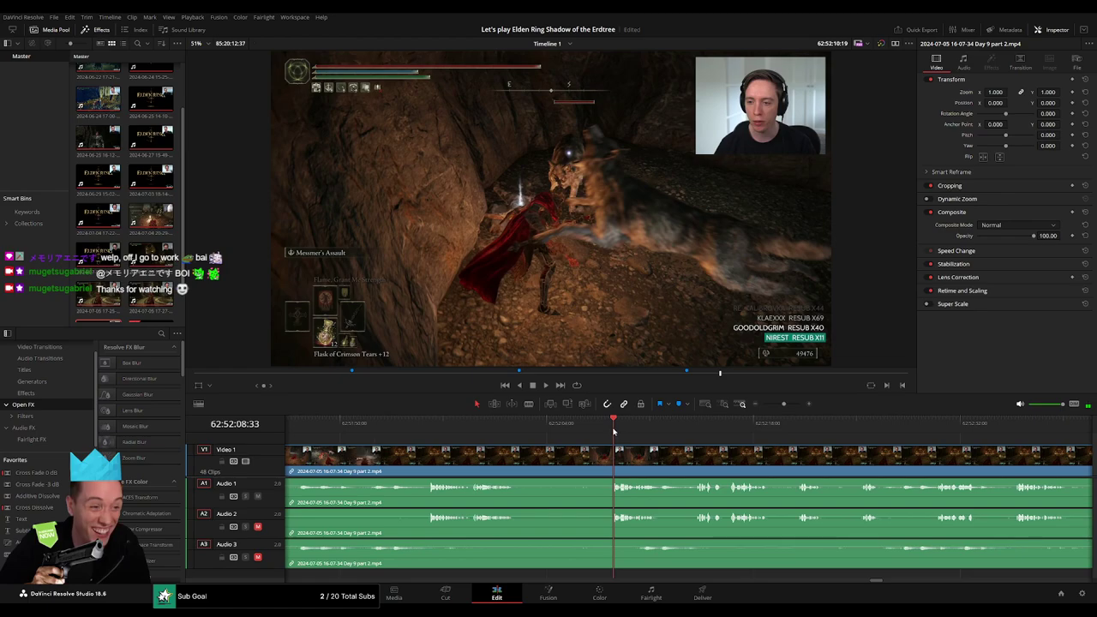
drag(614, 432, 597, 438)
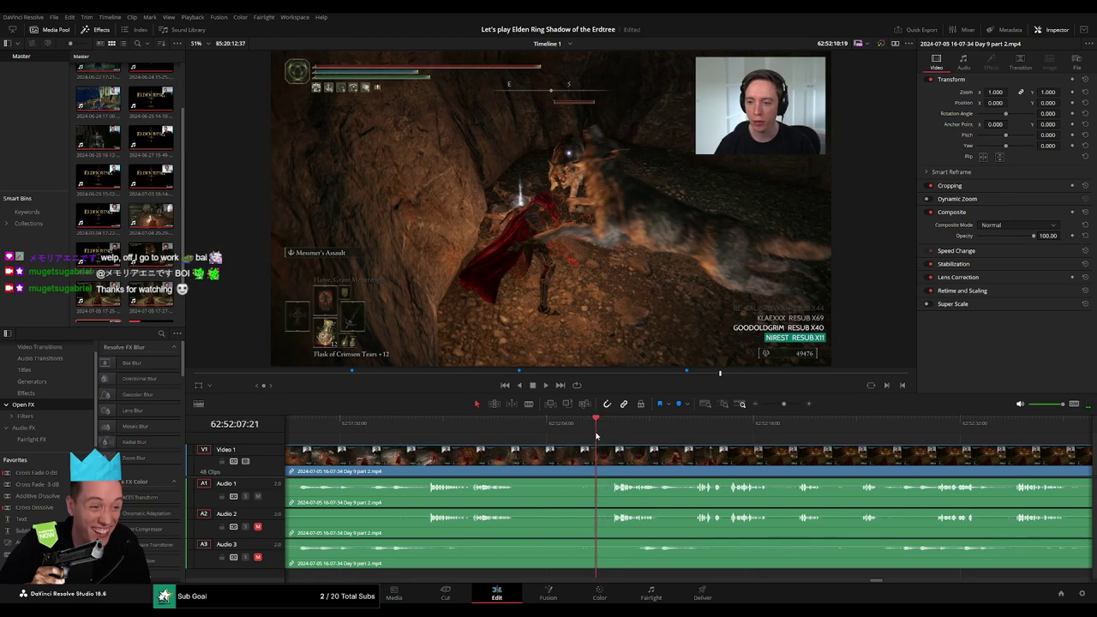
- Blade the clips at the playhead with a +1:07 offset and trim the left clip's end earlier
key(ctrl+b)
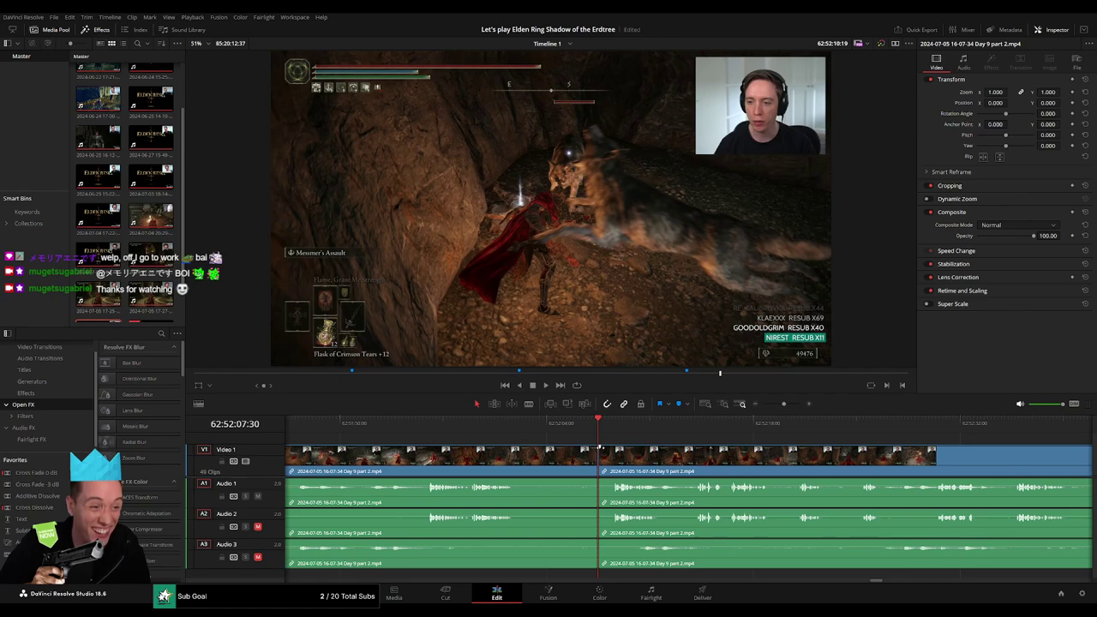
text(+107)
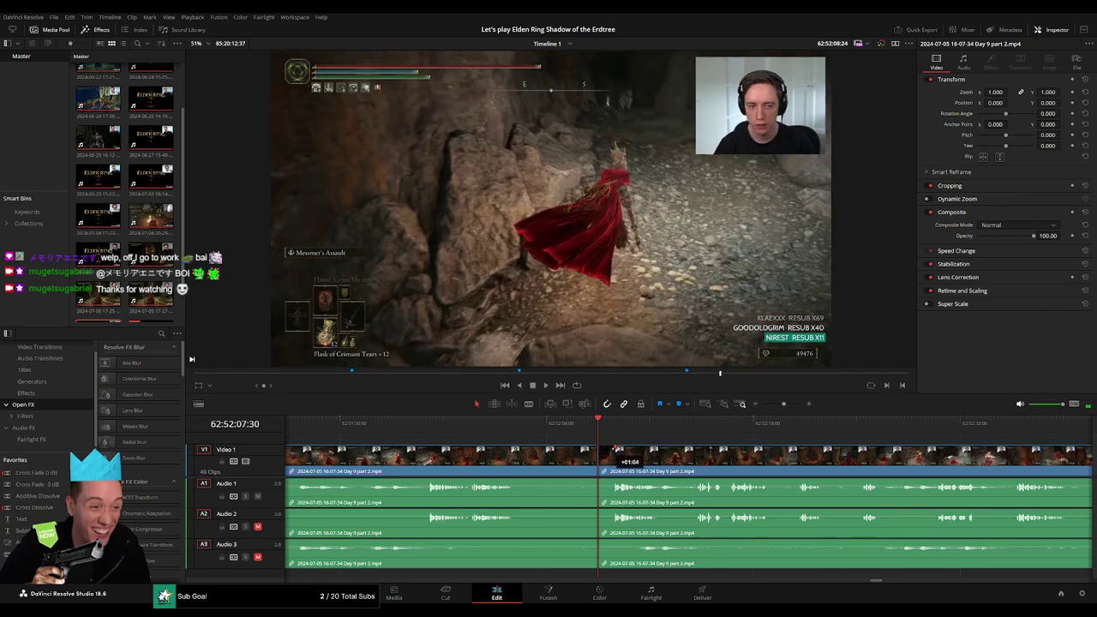
key(Return)
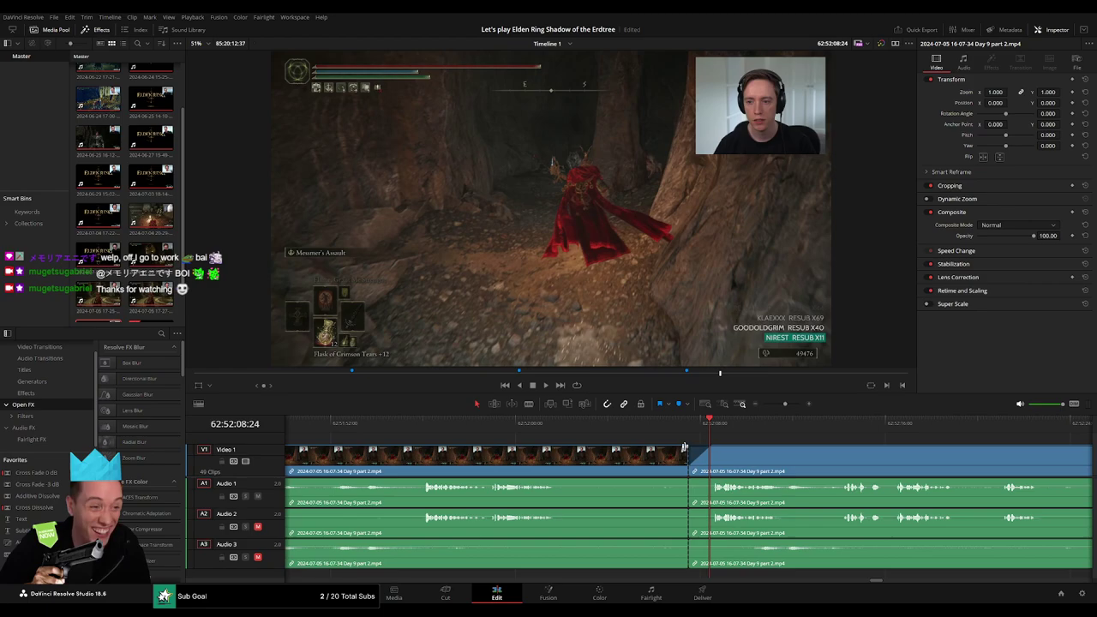
drag(684, 447, 673, 450)
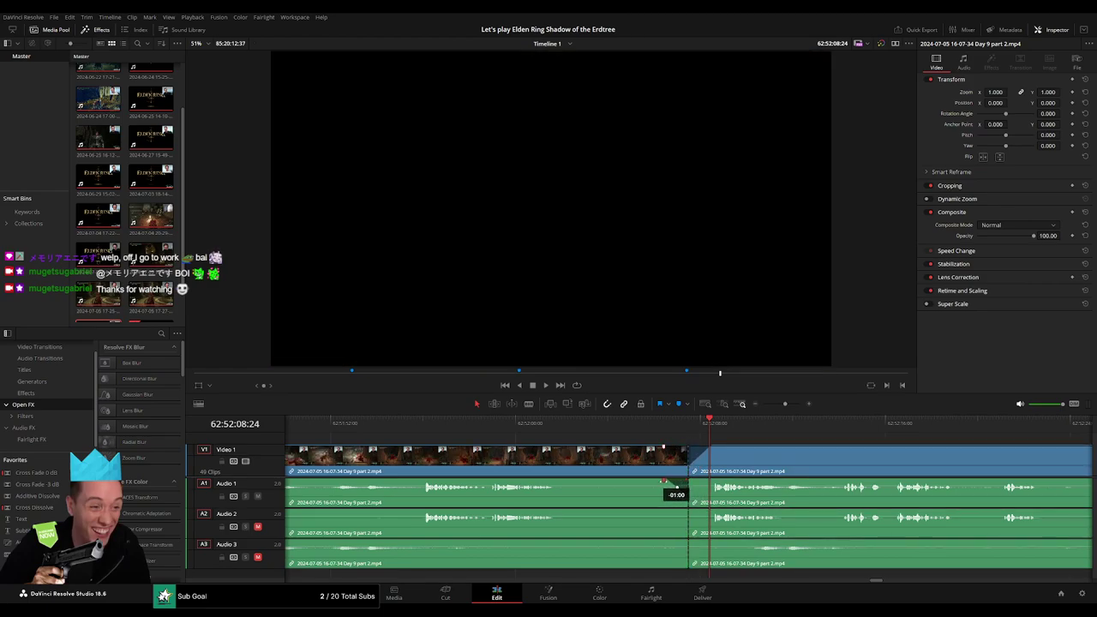
- Fade the audio out just before the cut and play across it to check
mouse_move(670, 482)
mouse_down()
mouse_move(699, 485)
mouse_move(667, 512)
mouse_up()
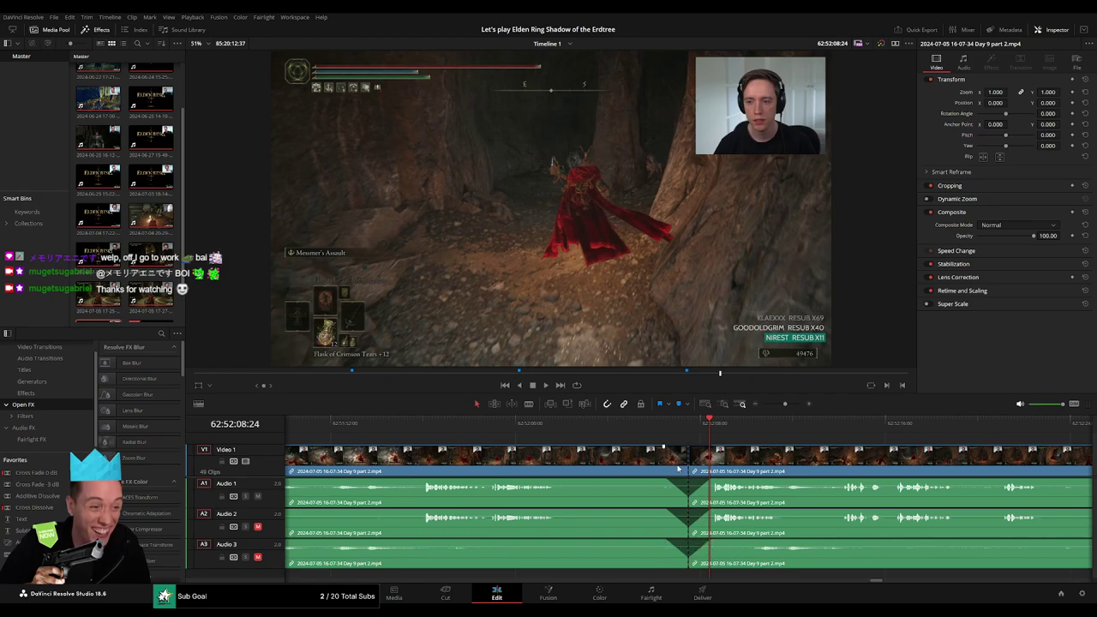
click(661, 429)
key(space)
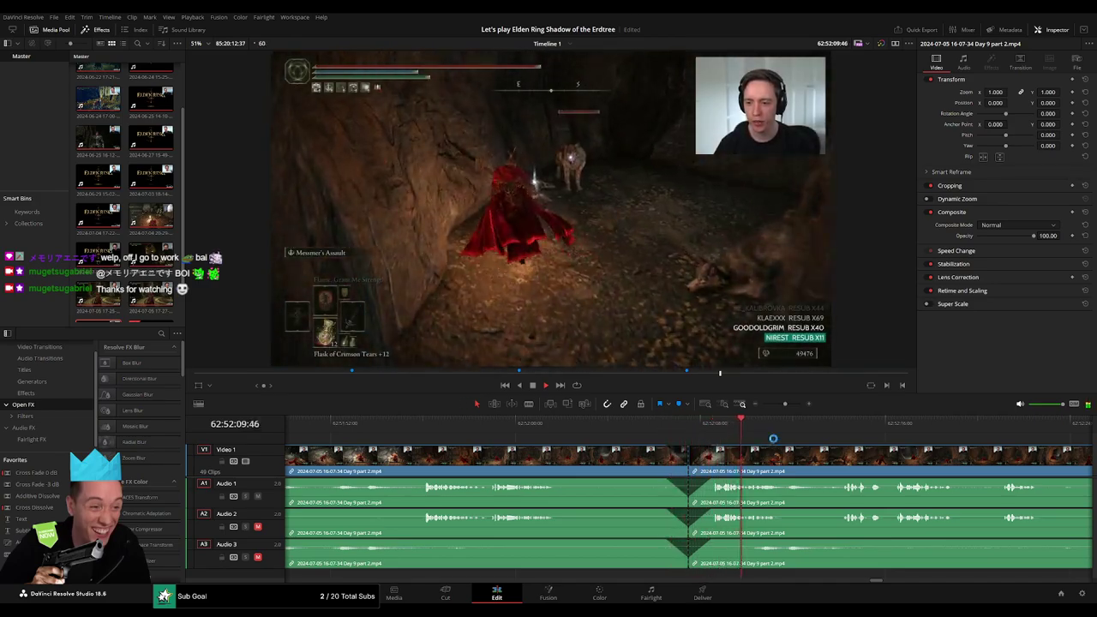
scroll(437, 450, down, 5)
scroll(437, 450, right, 5)
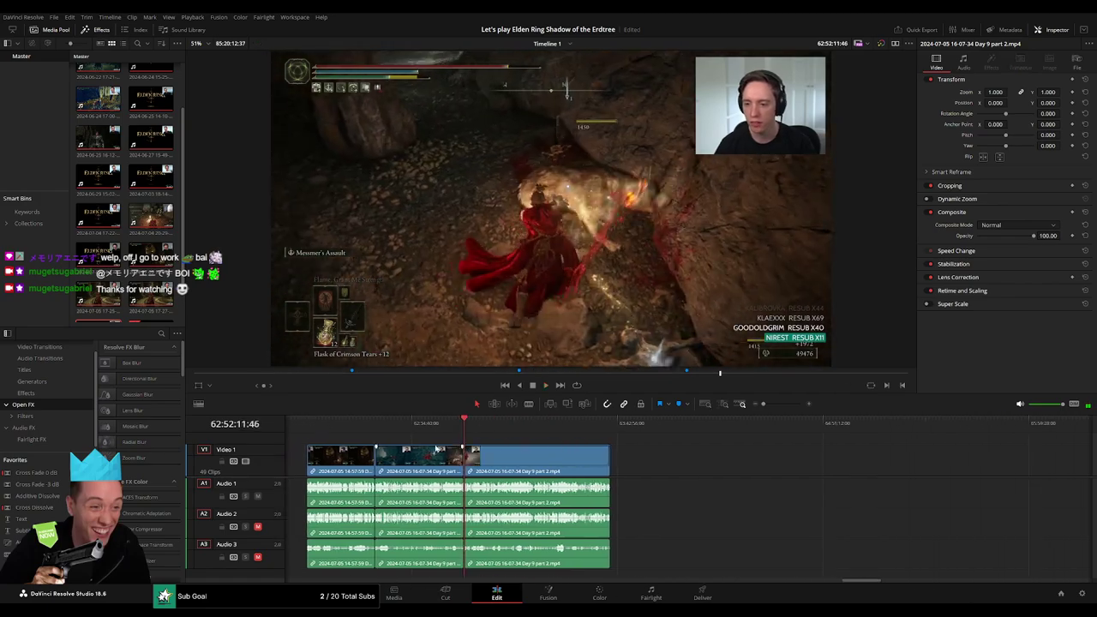
- Move the later Day 9 part 2 clip so it starts at 64:00:00:00
key(Home)
drag(584, 465, 539, 465)
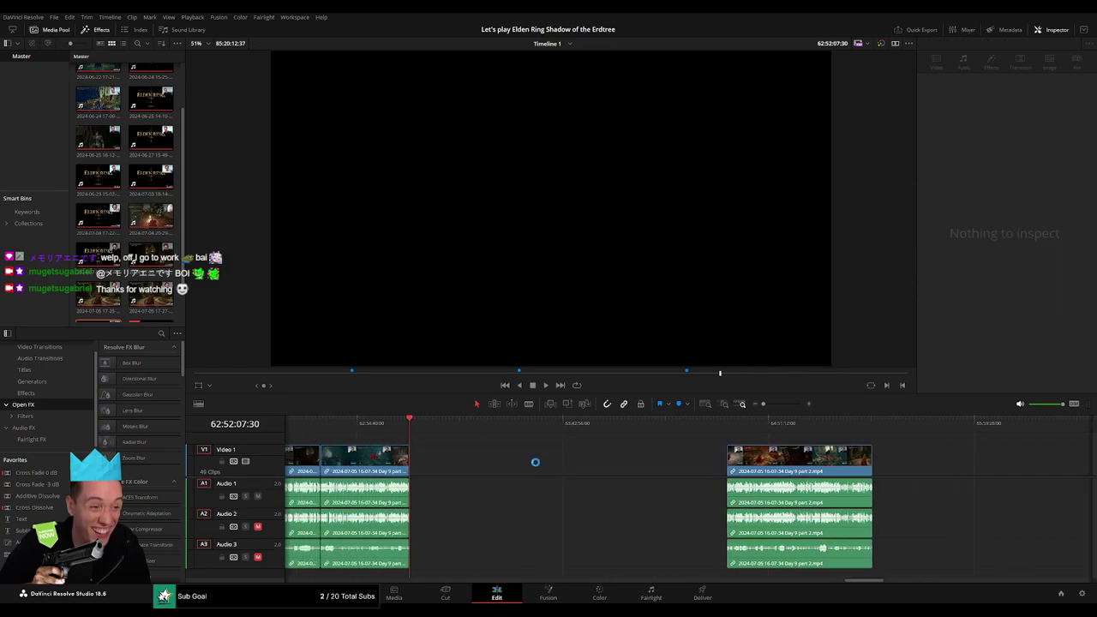
click(472, 426)
text(64:00:00:00)
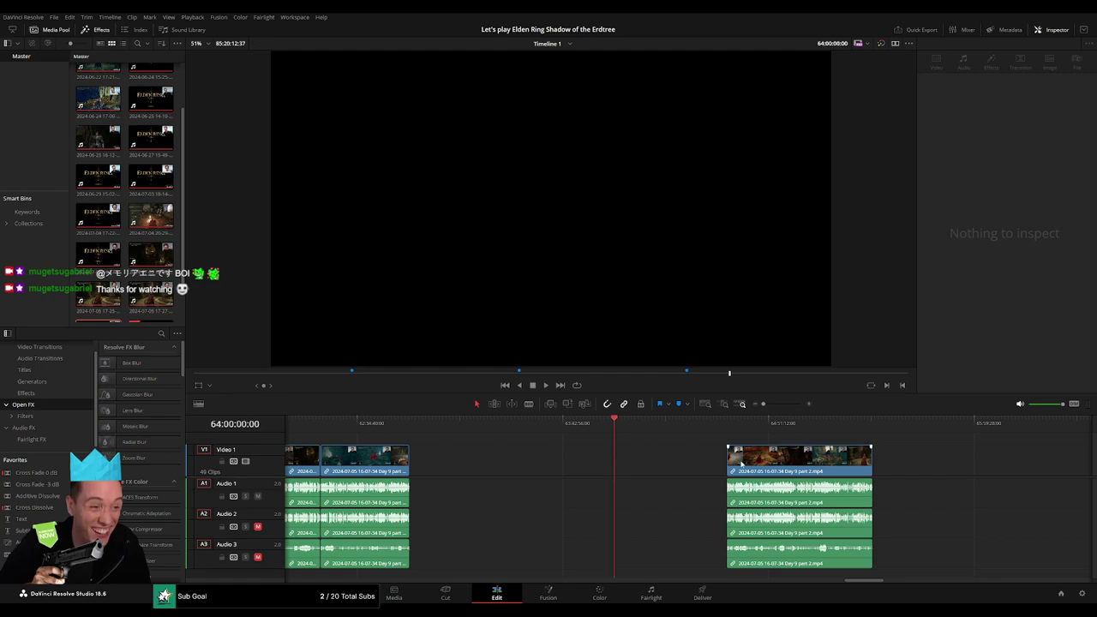
drag(741, 463, 629, 463)
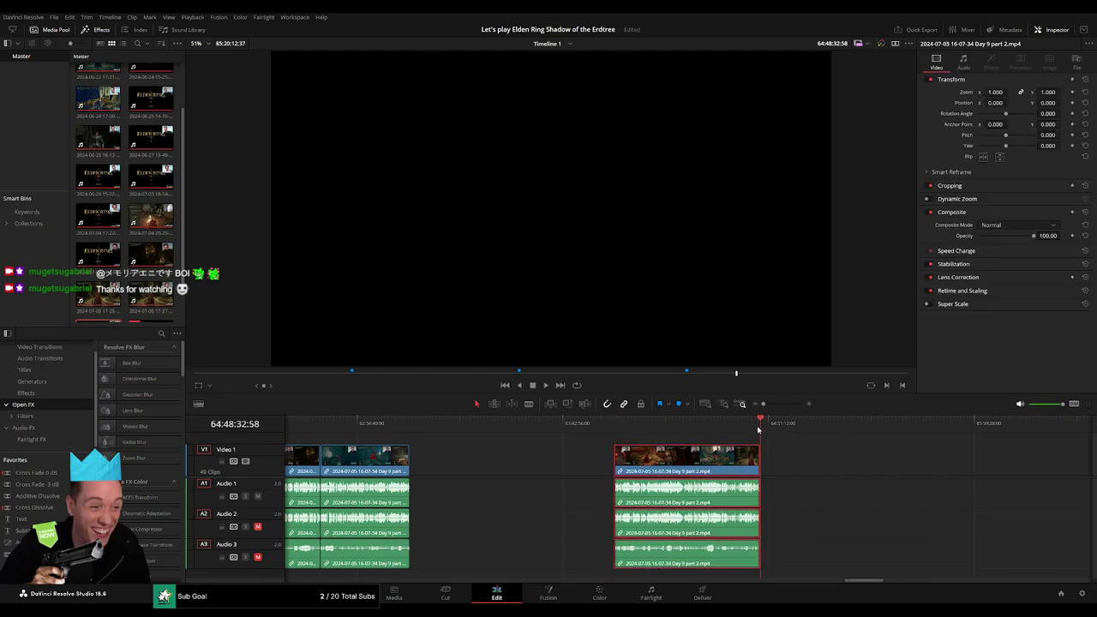
scroll(705, 443, right, 10)
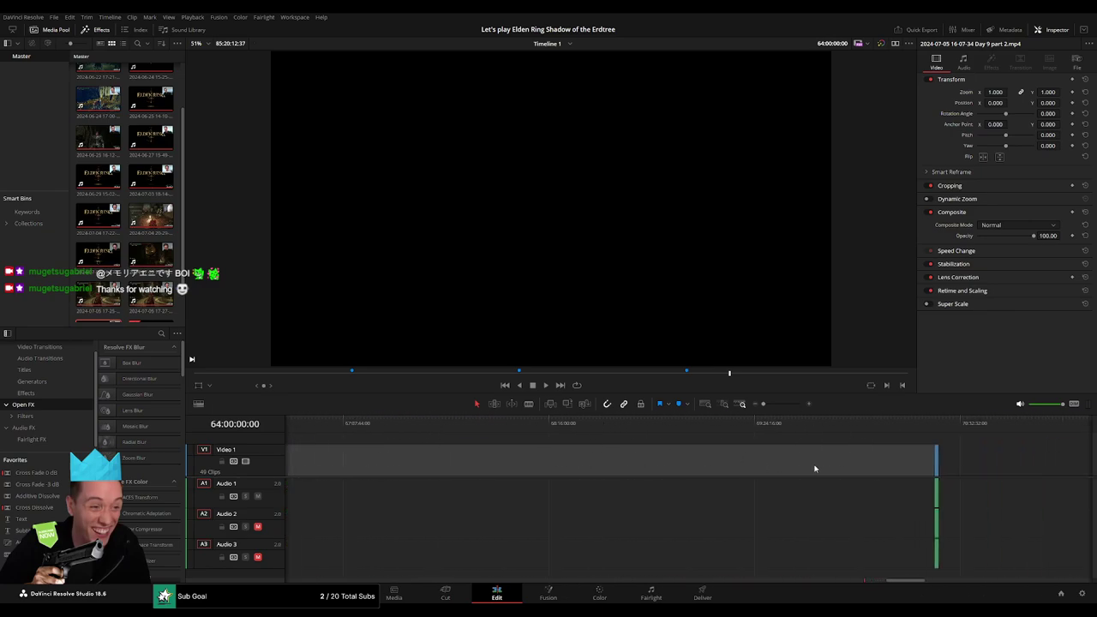
scroll(745, 453, left, 2)
scroll(703, 463, left, 5)
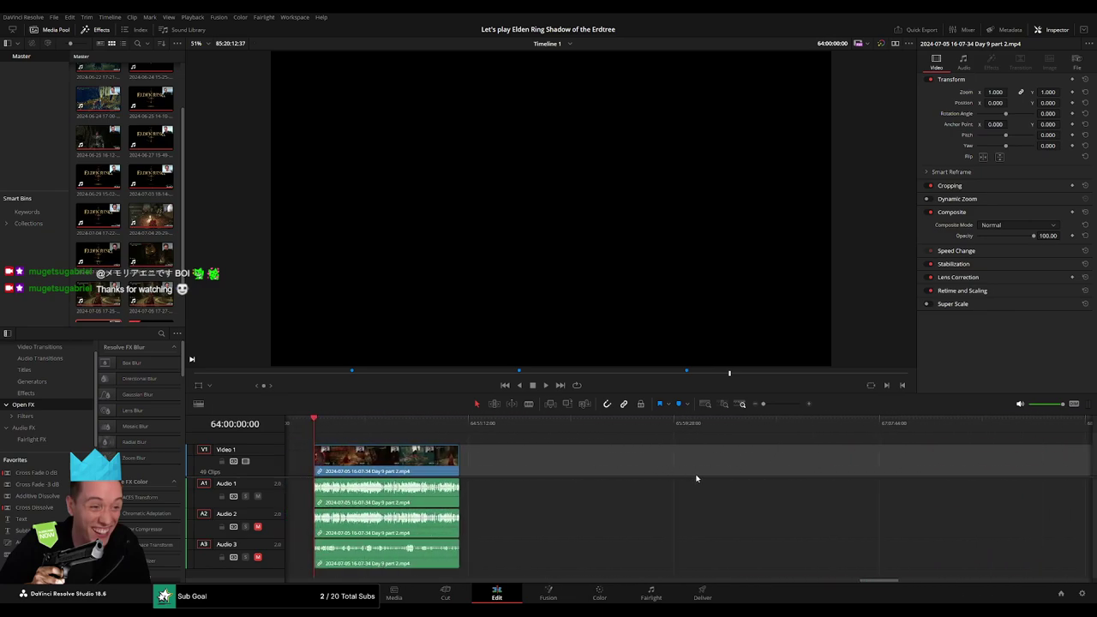
- Review the clip's end and delete the short Day 9 part 3 clip after it
key(space)
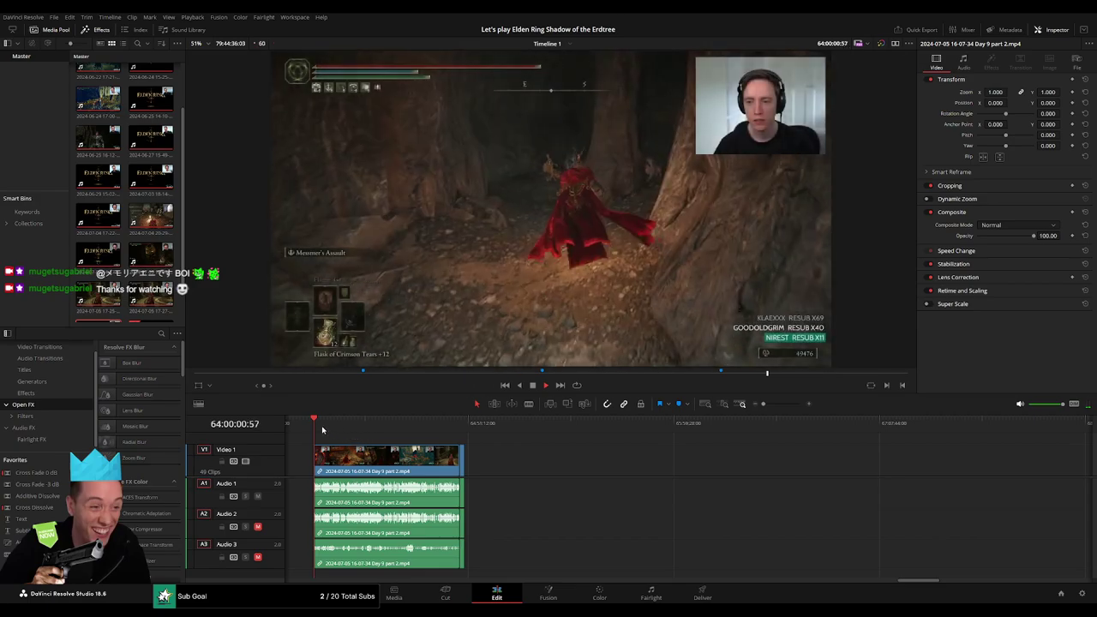
drag(322, 430, 453, 440)
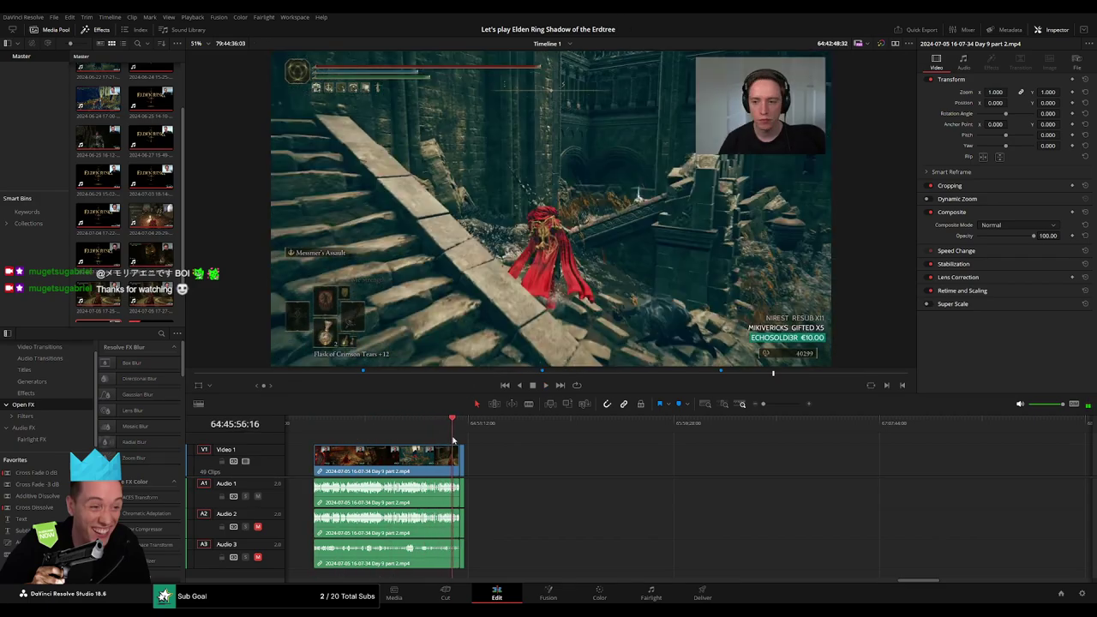
mouse_move(766, 404)
mouse_down()
mouse_move(780, 405)
mouse_move(771, 405)
mouse_up()
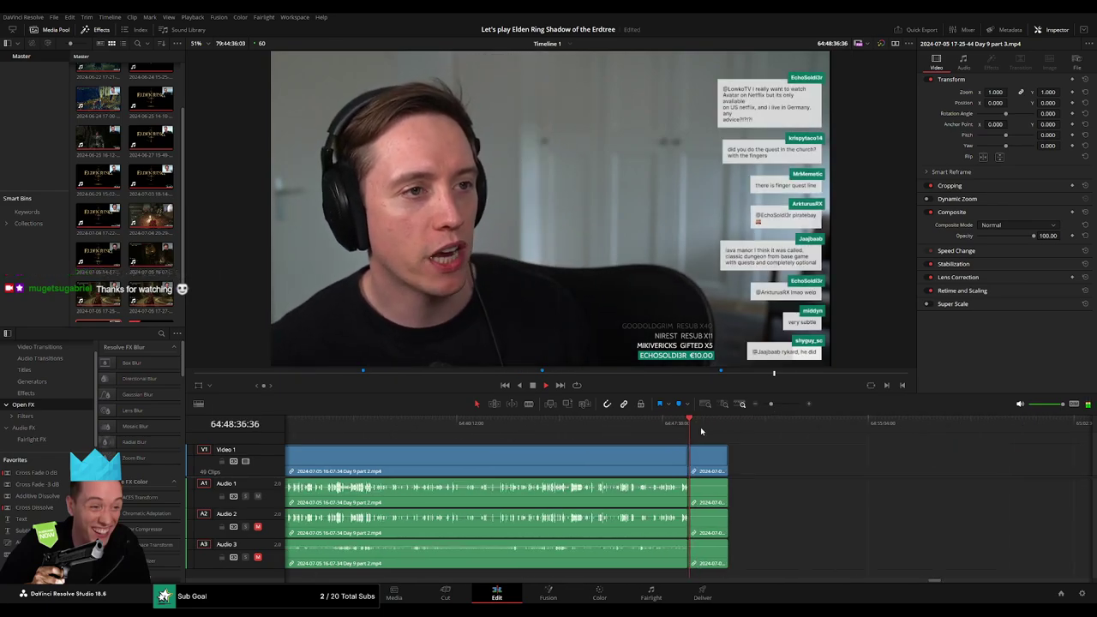
click(701, 431)
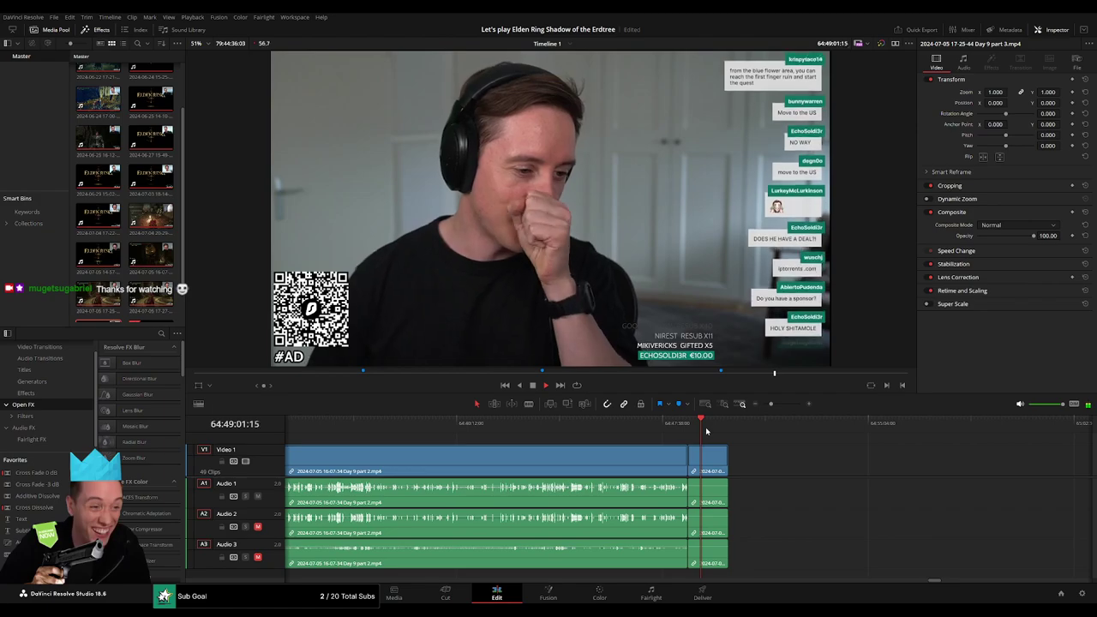
click(712, 466)
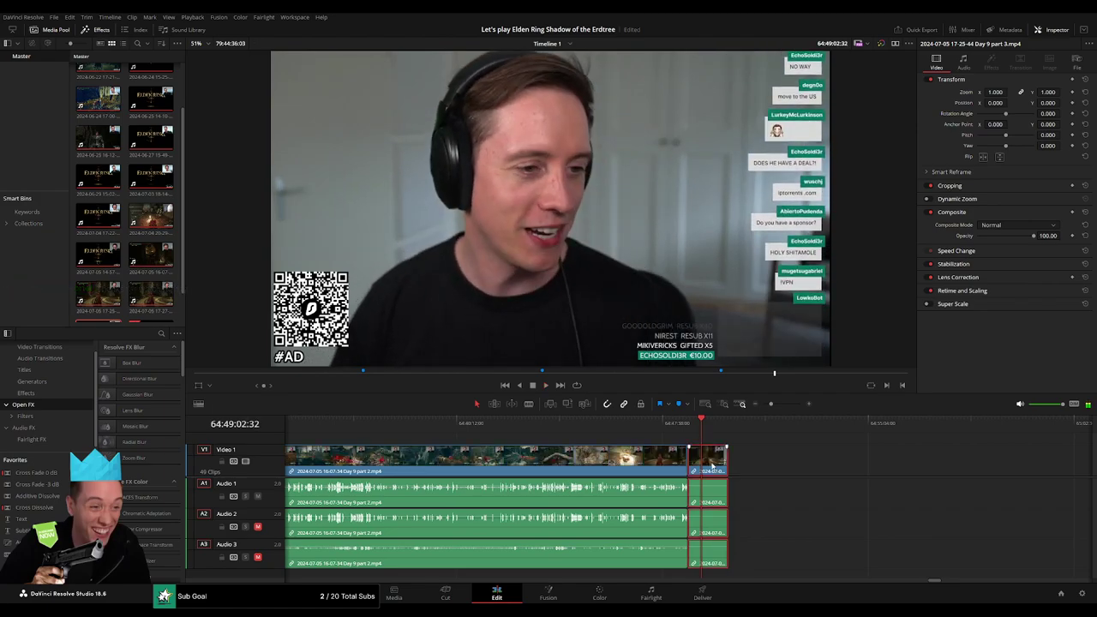
key(Delete)
key(ctrl+z)
- Play back the end of Day 9 part 2 and scroll to the Day 9 part 4 clip
key(space)
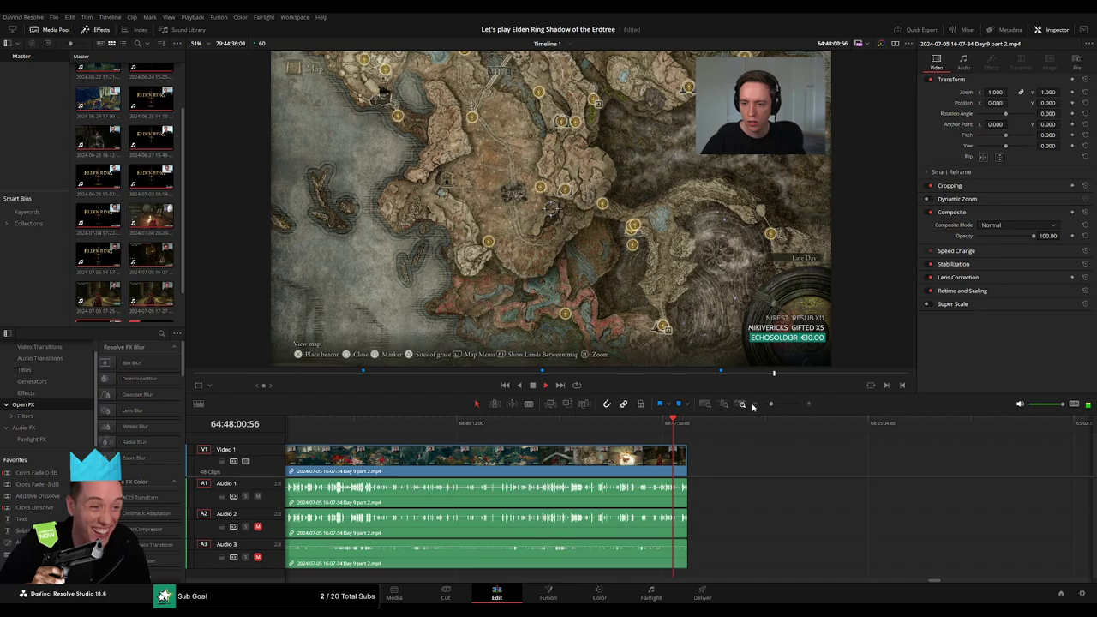
scroll(930, 439, up, 5)
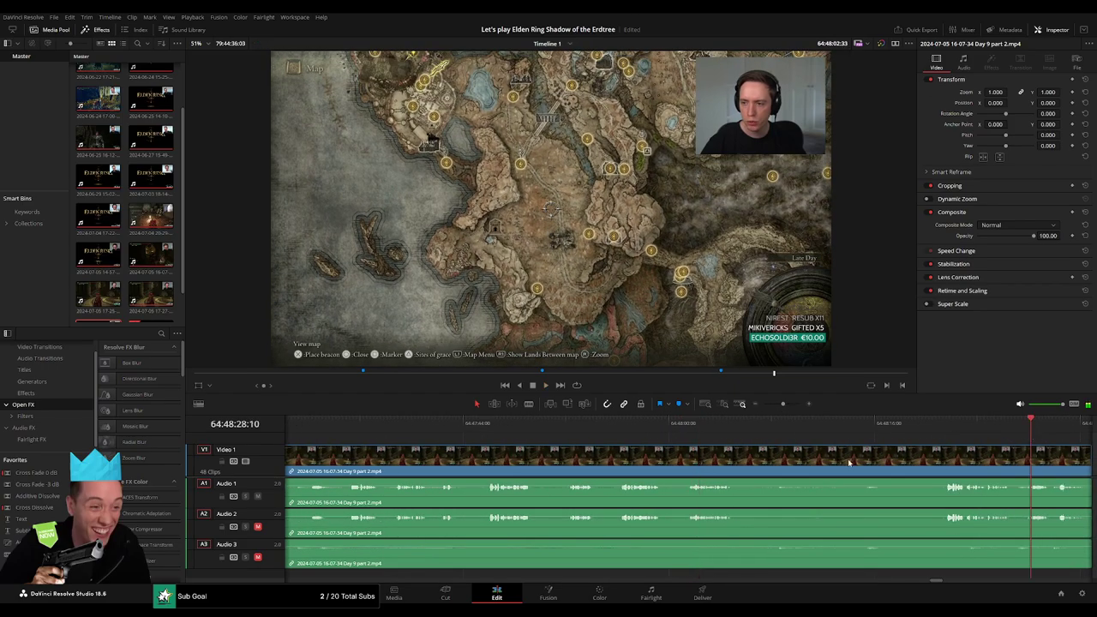
scroll(849, 463, down, 5)
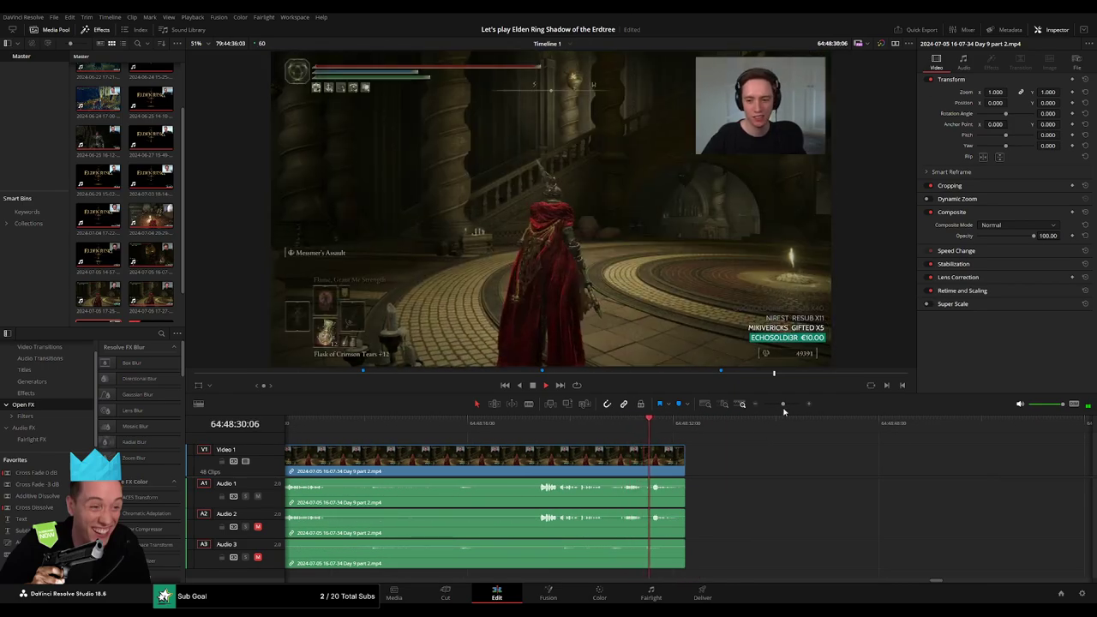
key(space)
scroll(752, 414, down, 2)
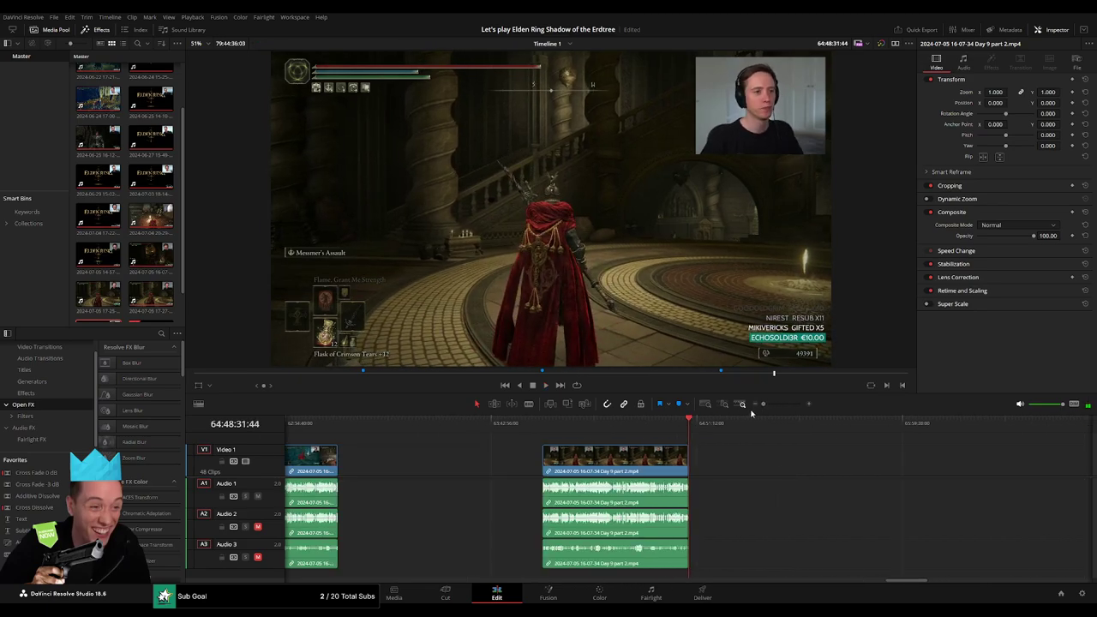
scroll(849, 469, right, 10)
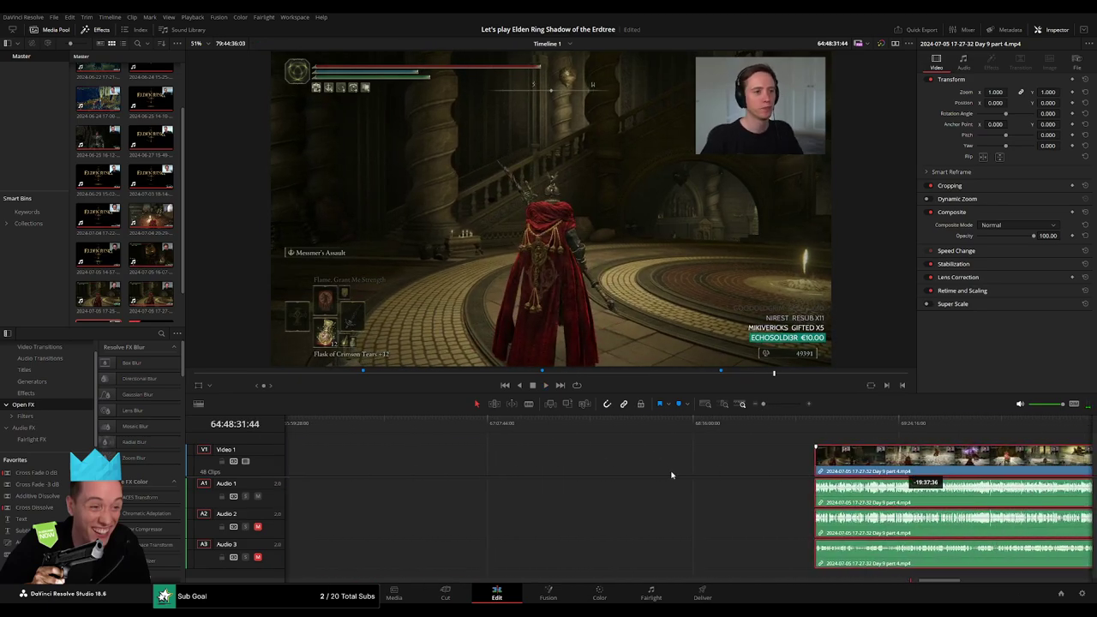
- Slide Day 9 part 4 left and delete the gap so it joins part 2 near 64:48:31
click(784, 463)
scroll(783, 464, left, 2)
drag(783, 464, 460, 462)
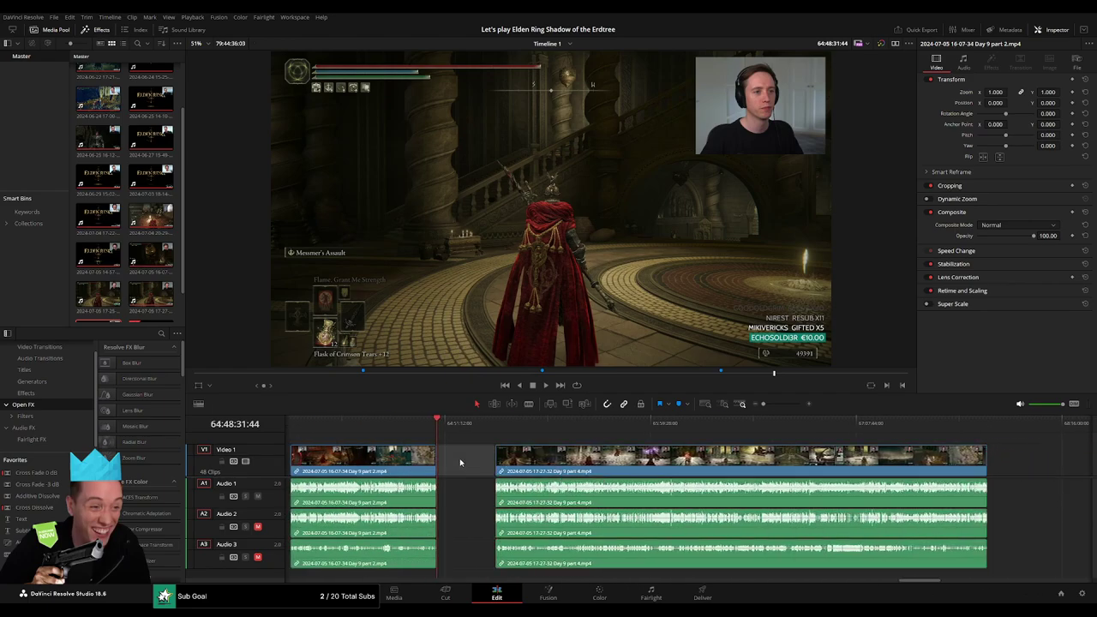
click(481, 464)
key(Delete)
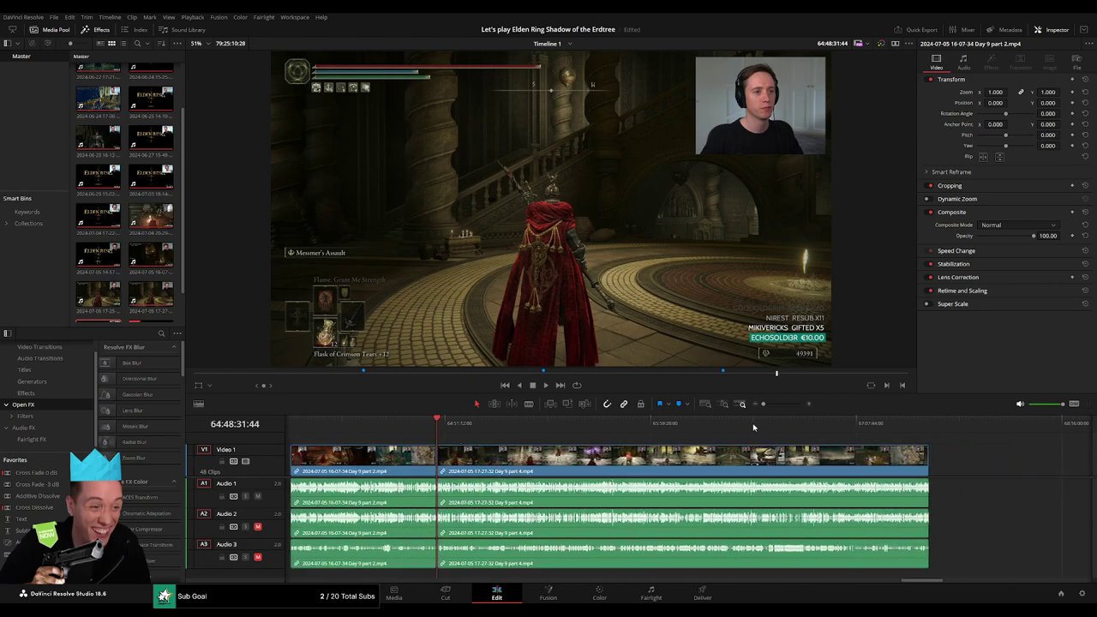
drag(778, 410, 785, 407)
key(space)
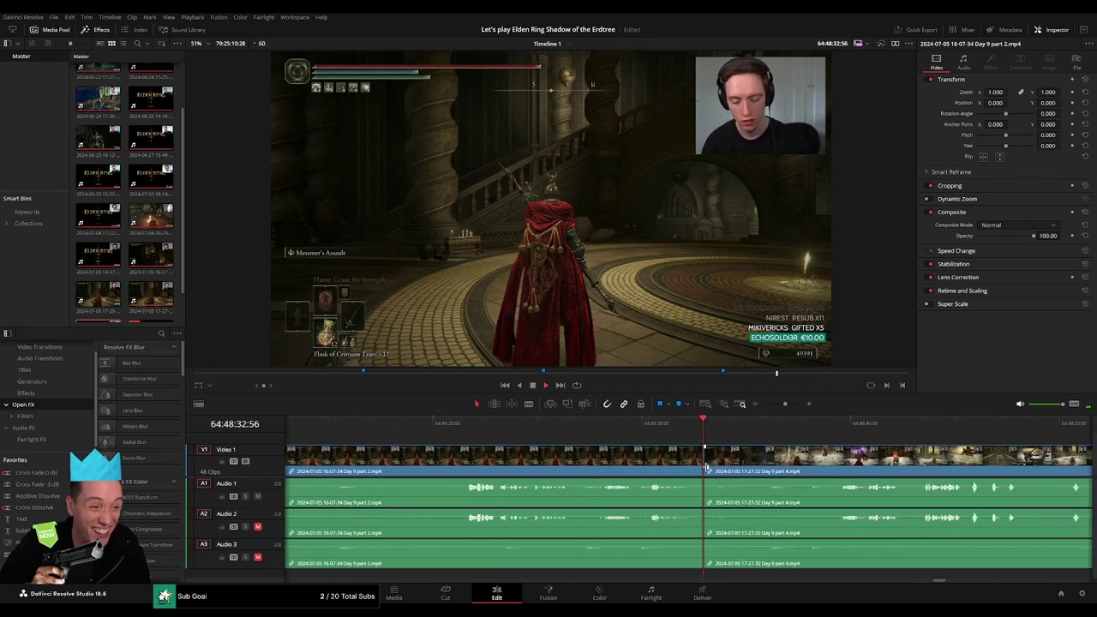
- Ripple-trim a few frames off the part 2/part 4 join
key(v)
key(shift+comma)
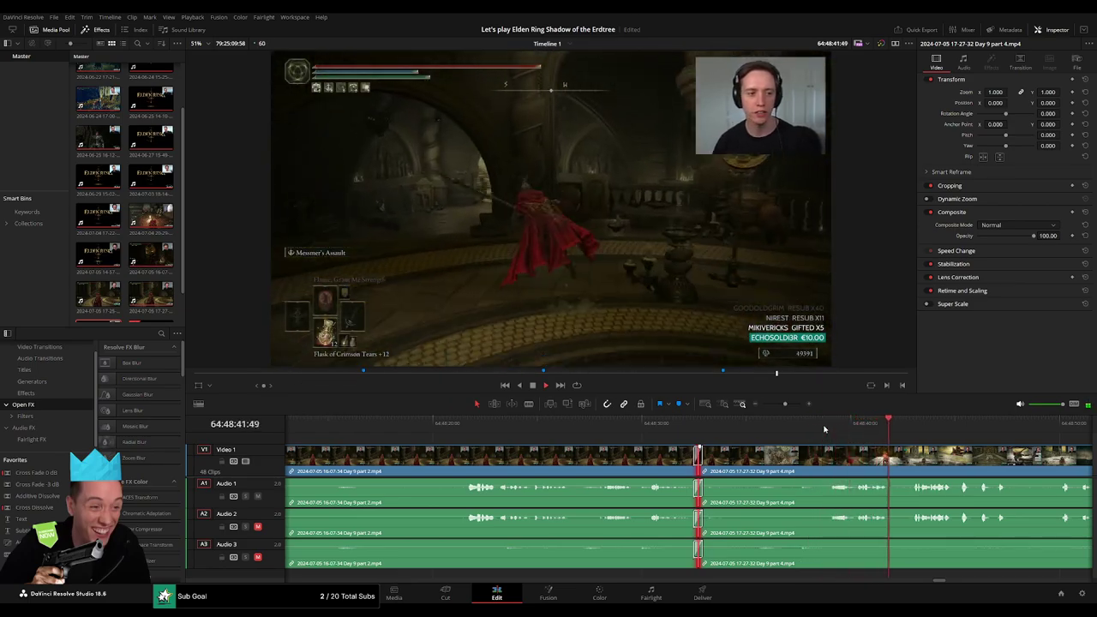
key(shift+z)
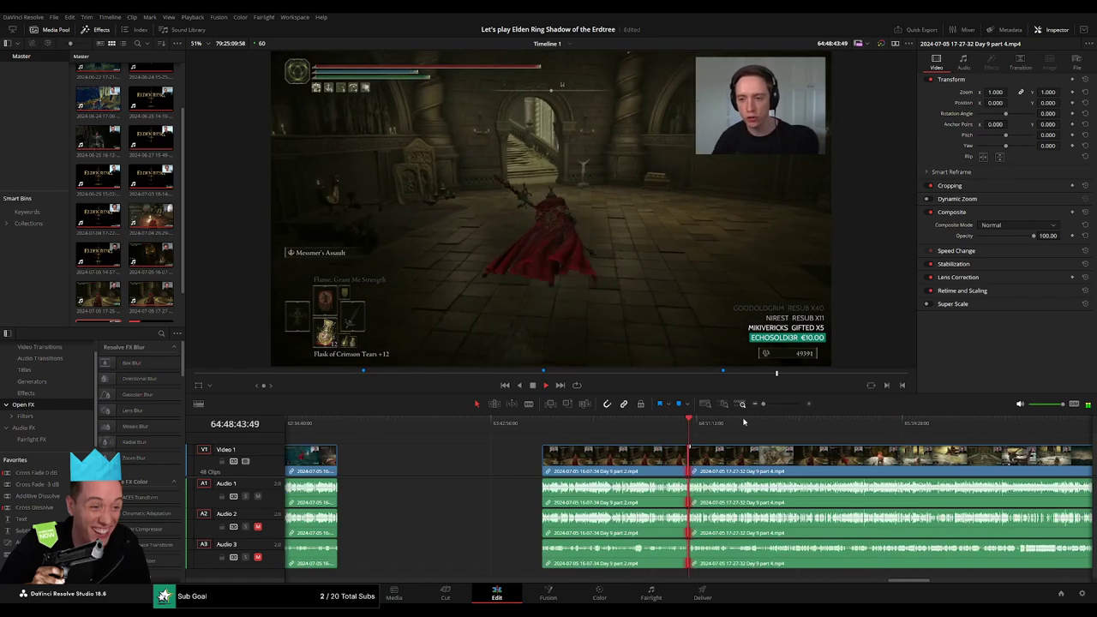
scroll(727, 443, right, 3)
click(543, 426)
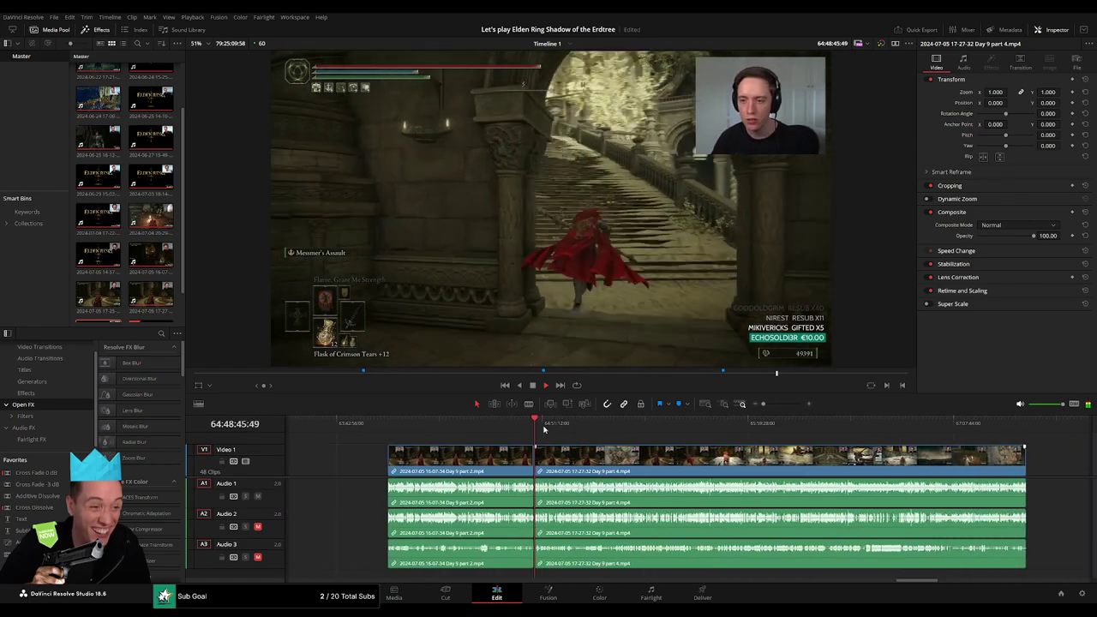
key(shift+z)
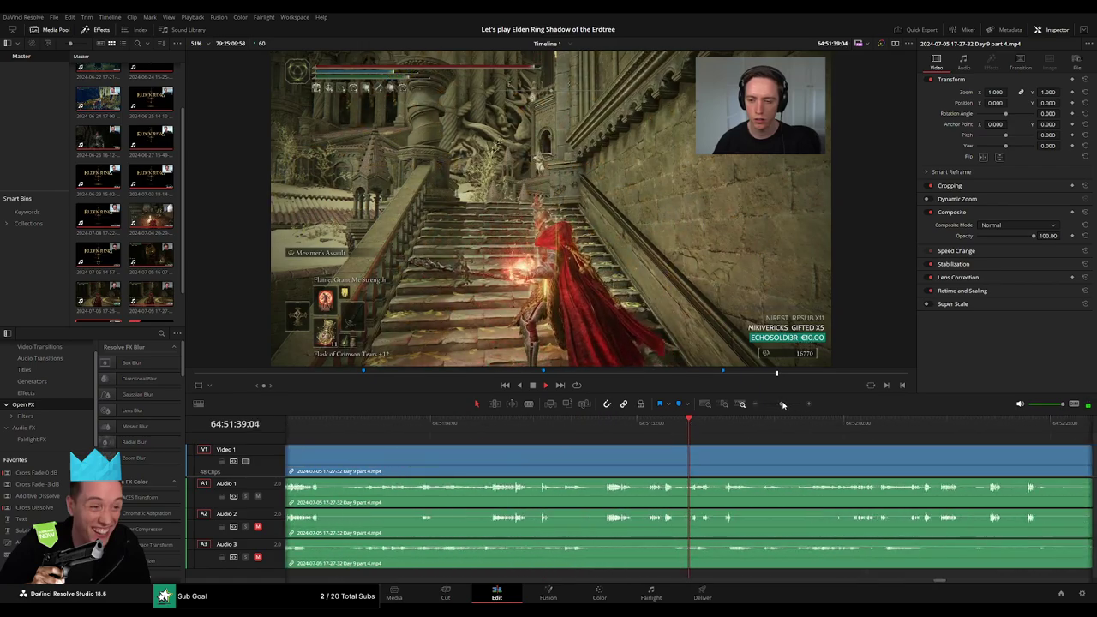
- Scrub ahead through the part 4 footage to around 64:52:12
click(789, 426)
scroll(661, 443, right, 4)
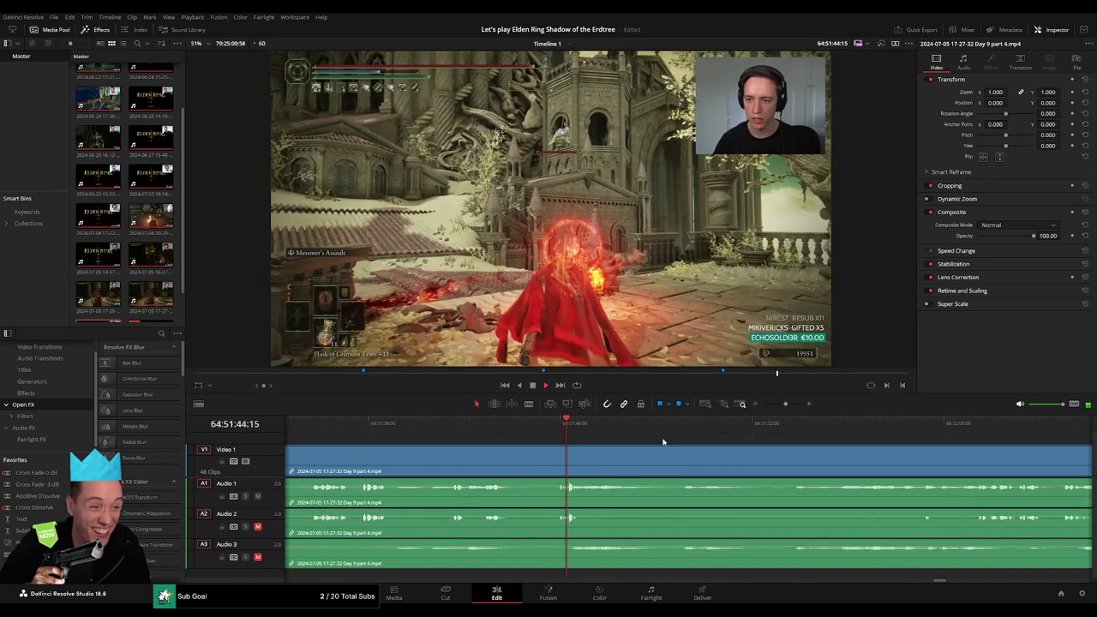
click(798, 426)
click(903, 436)
scroll(699, 450, right, 6)
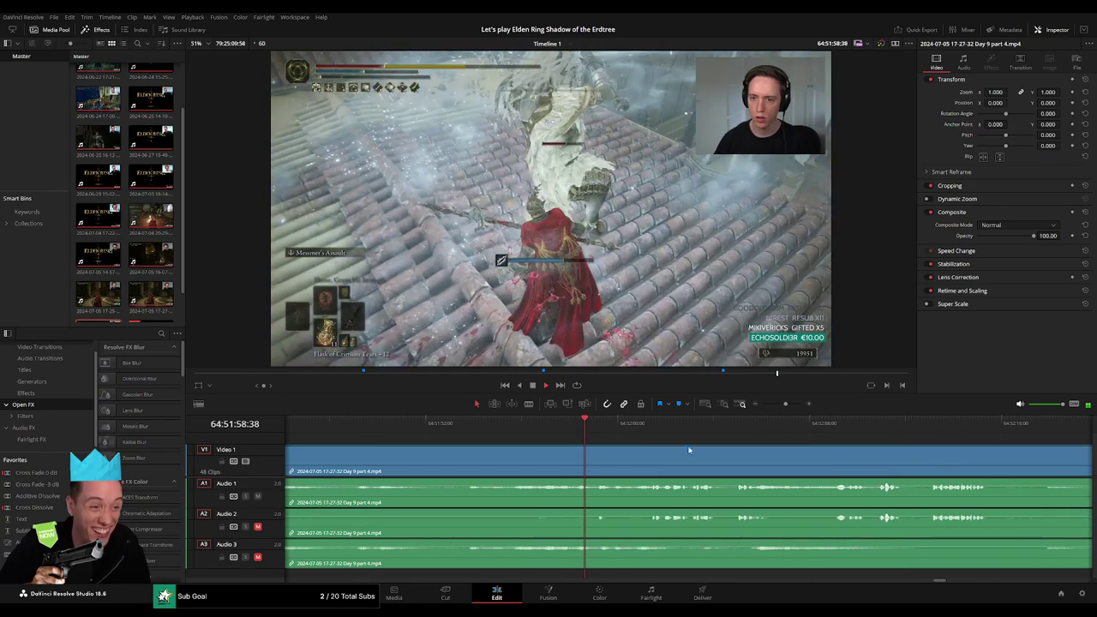
click(648, 423)
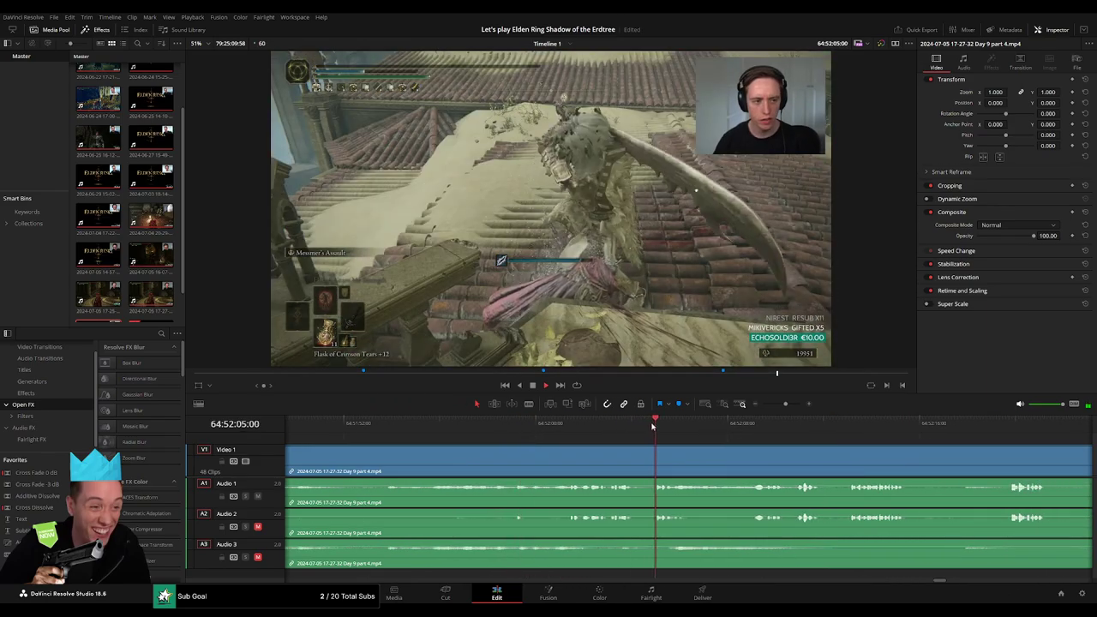
scroll(671, 445, right, 1)
scroll(671, 445, right, 2)
click(671, 423)
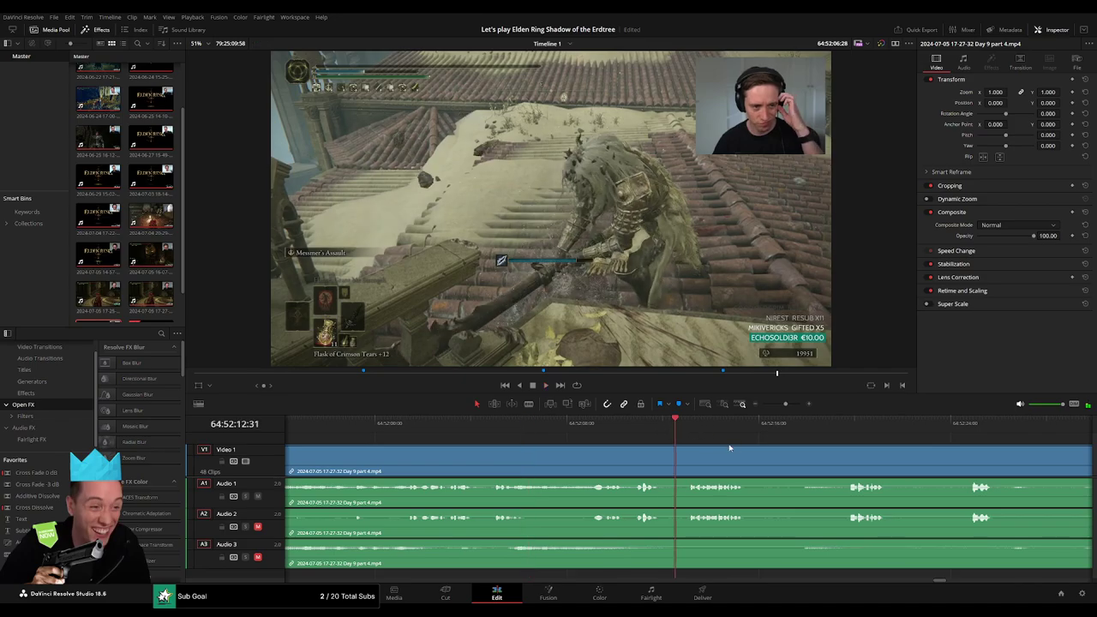
drag(449, 424, 407, 423)
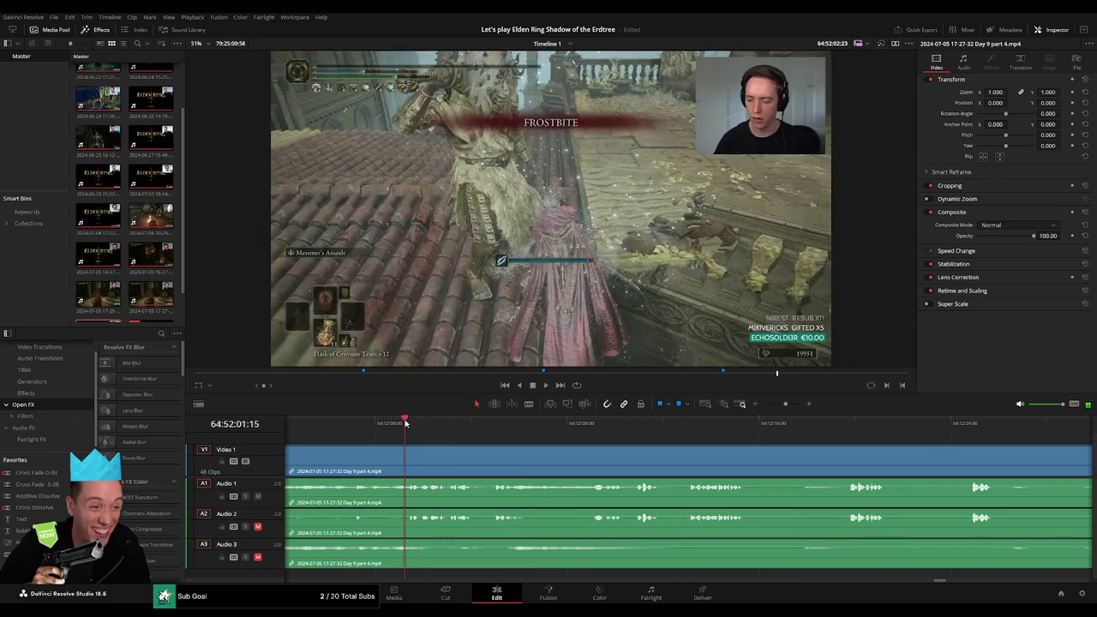
- Review the footage and blade all tracks at 64:52:12:31 where the scene darkens
key(space)
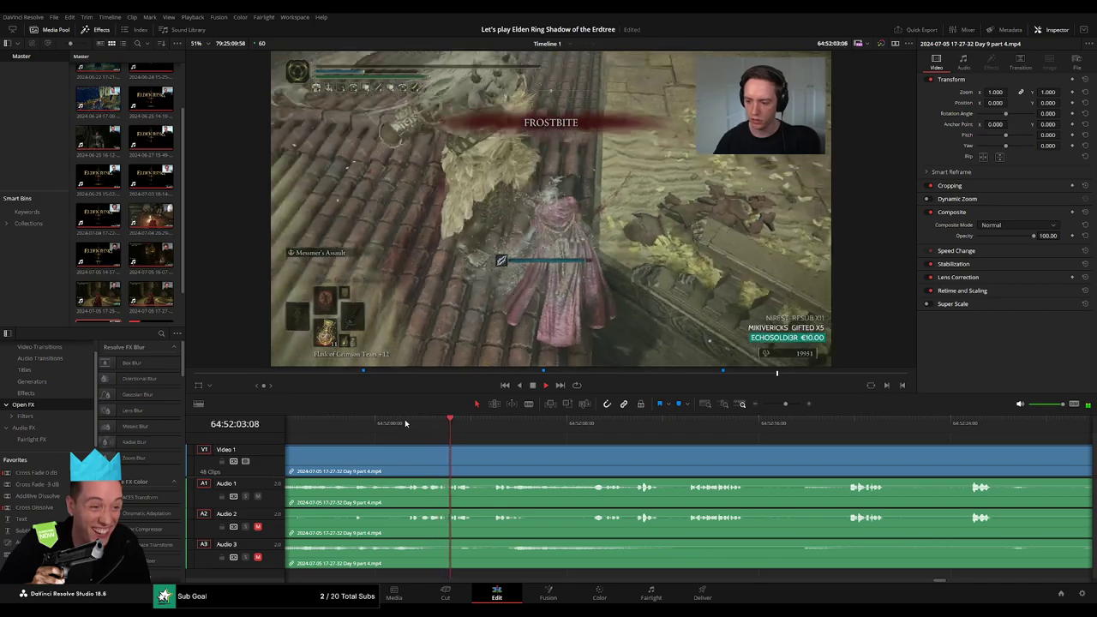
click(826, 424)
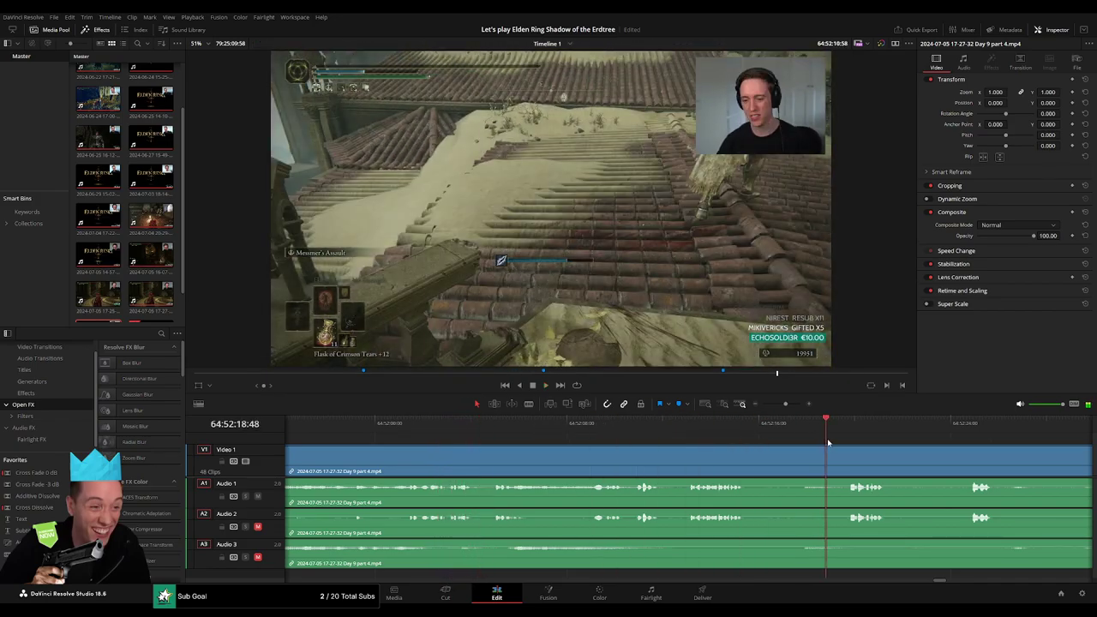
key(space)
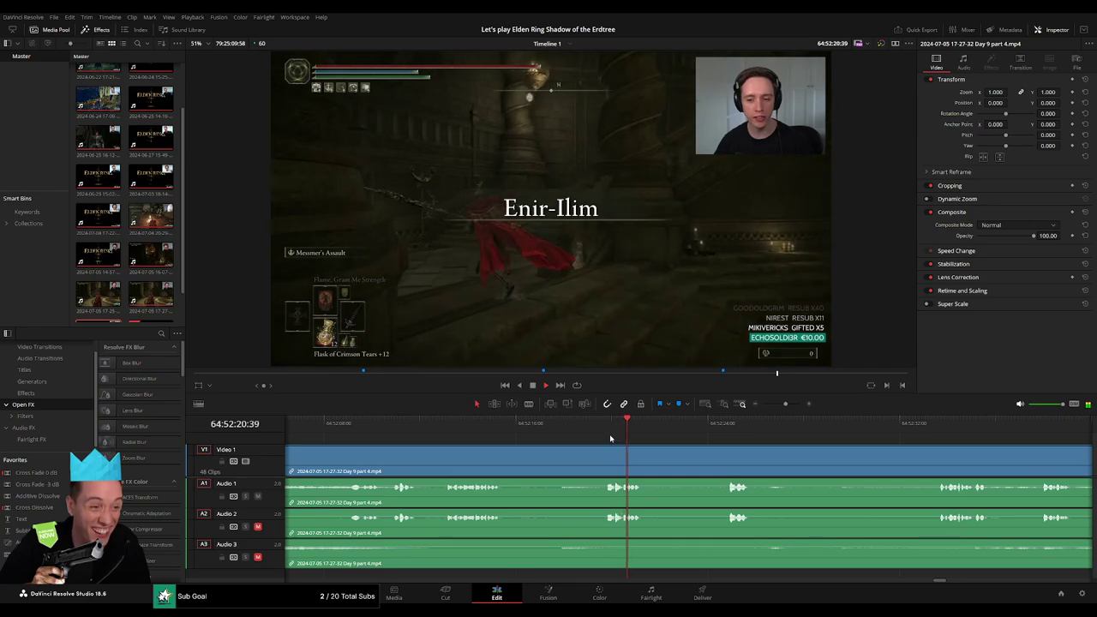
click(445, 423)
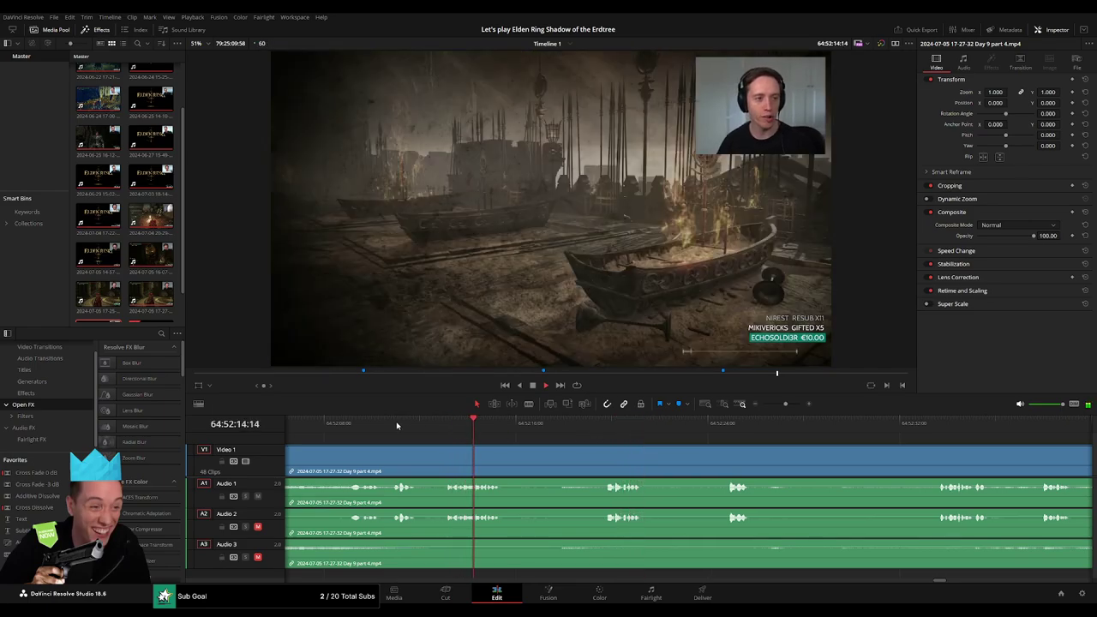
click(397, 426)
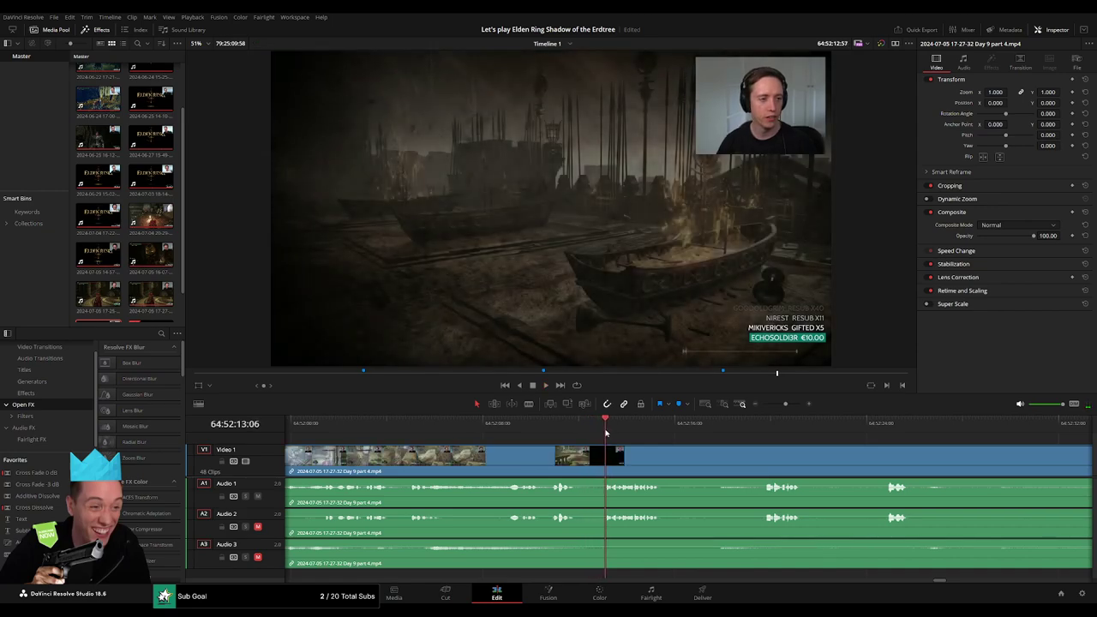
drag(605, 433, 590, 434)
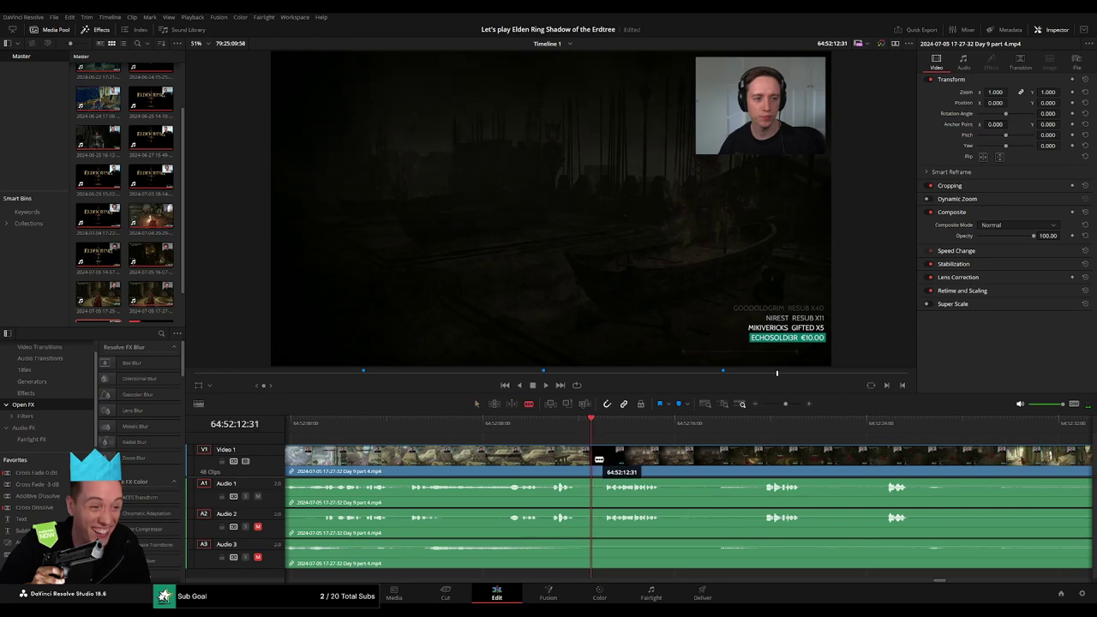
click(599, 460)
key(a)
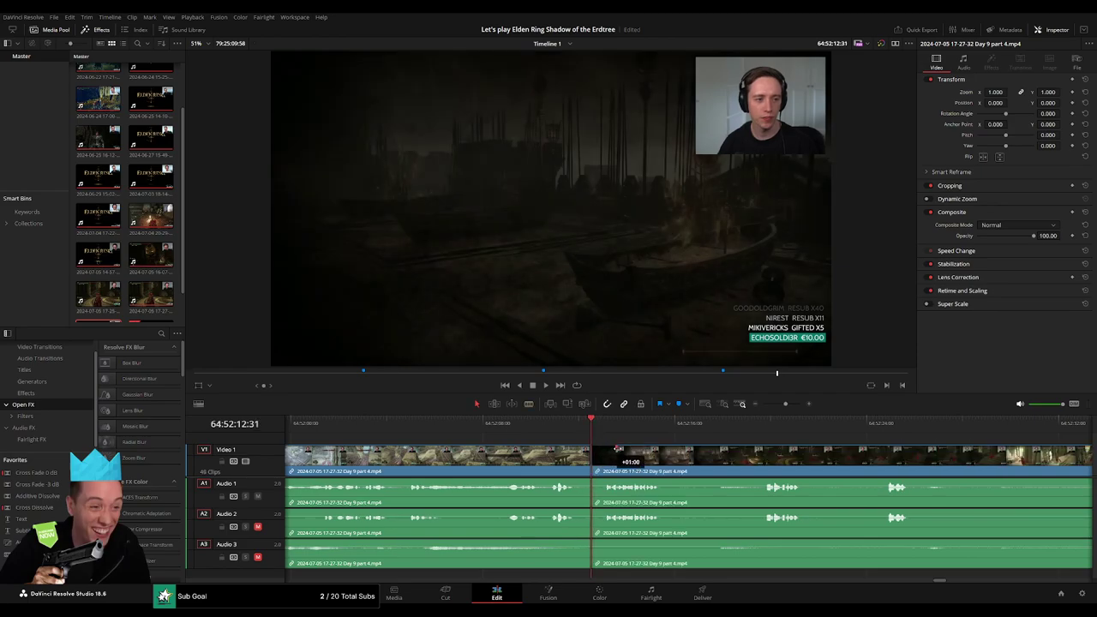
- Add video fades on both sides of the 64:52:12:31 cut, fade out Audio 1–3, and fade Audio 3 back in
drag(618, 450, 765, 455)
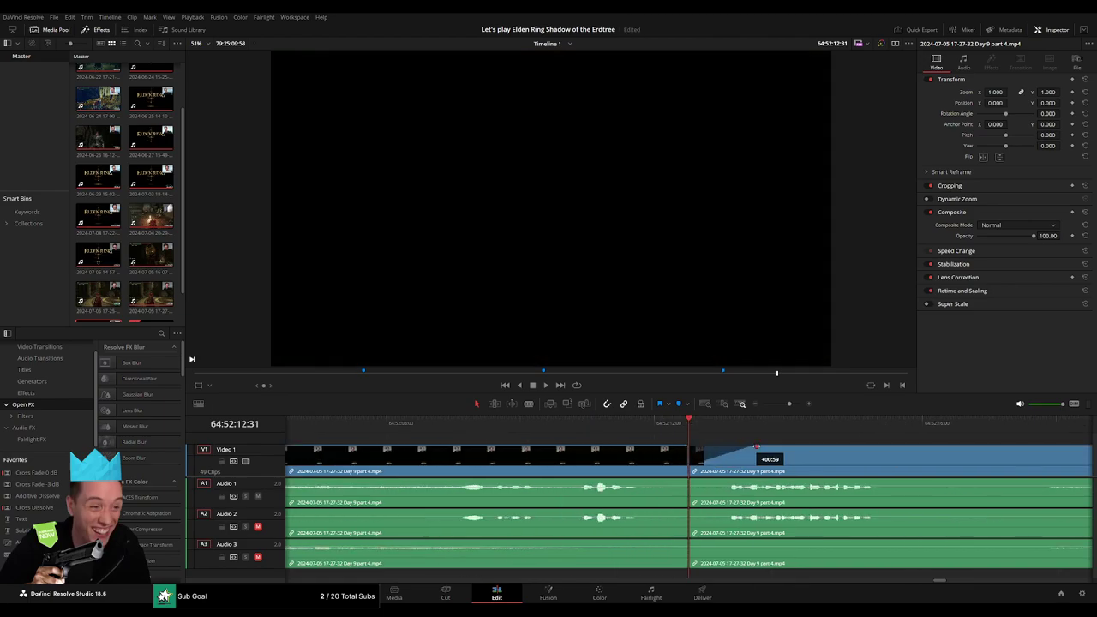
drag(689, 449, 620, 449)
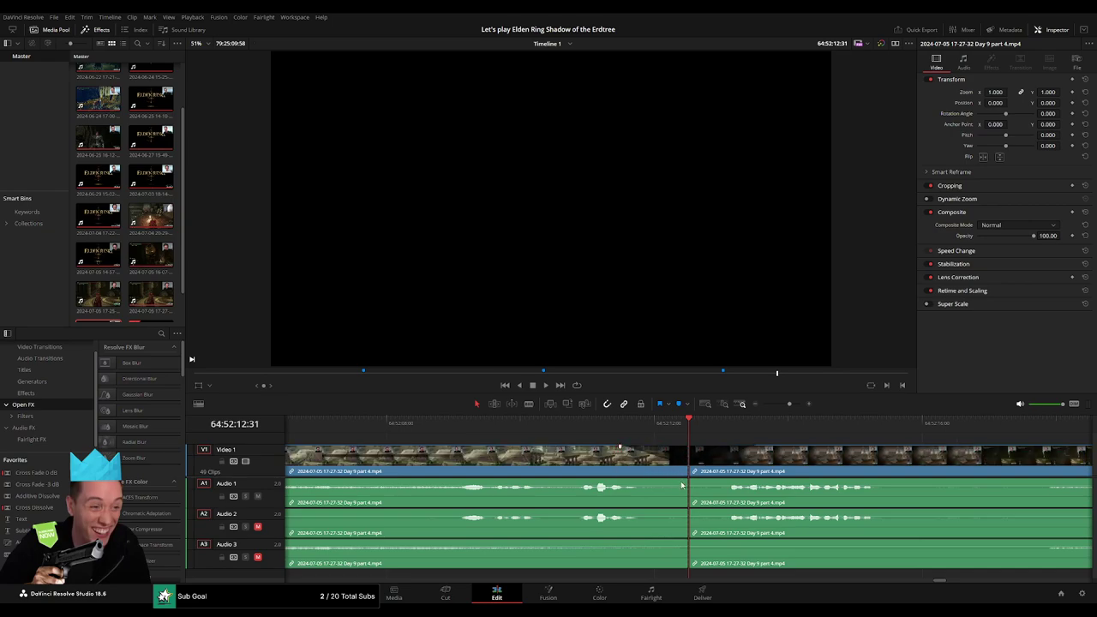
drag(683, 482, 623, 481)
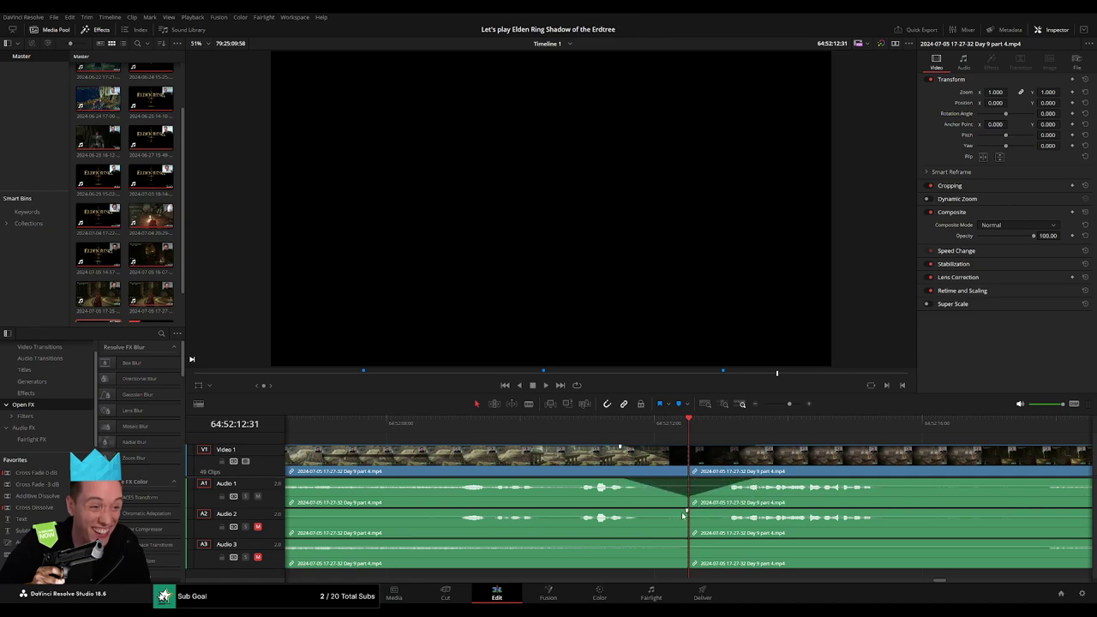
drag(684, 515, 623, 512)
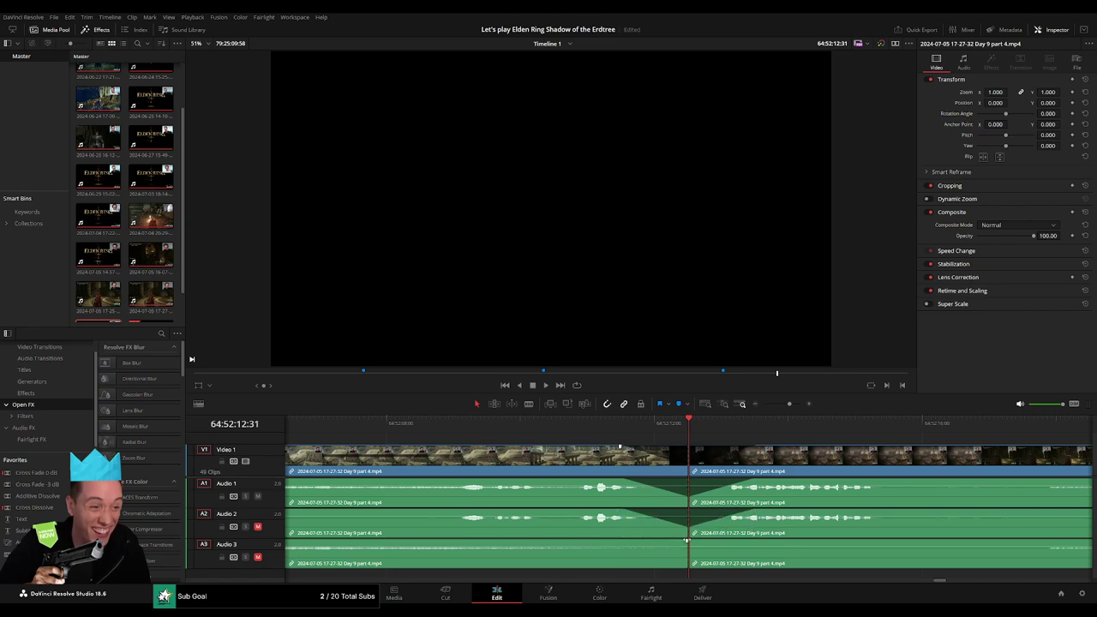
drag(687, 539, 626, 543)
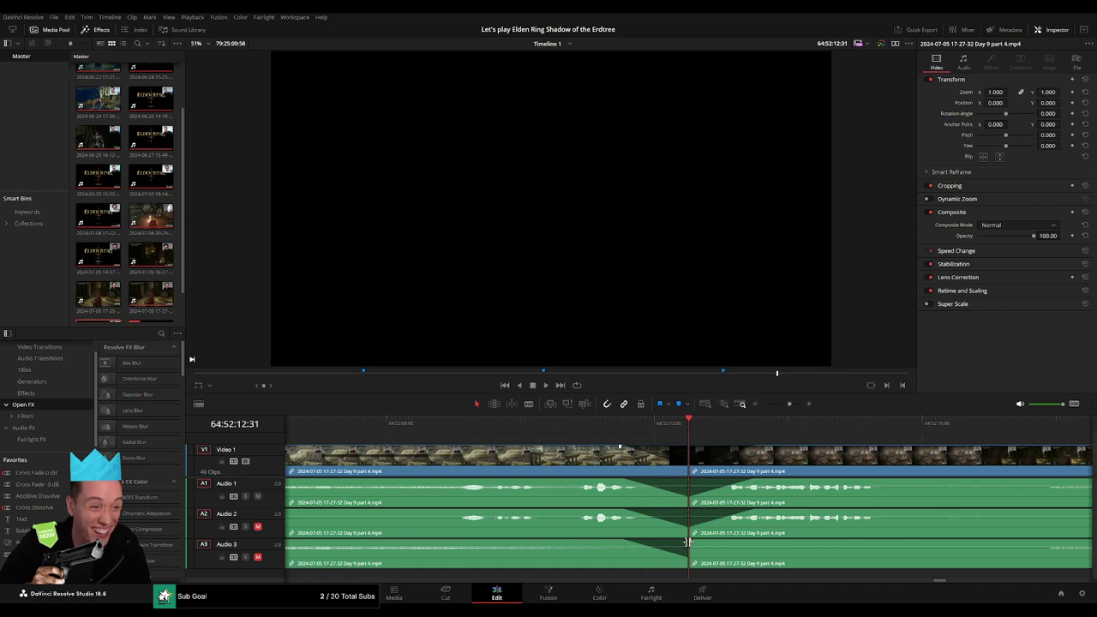
drag(690, 541, 753, 541)
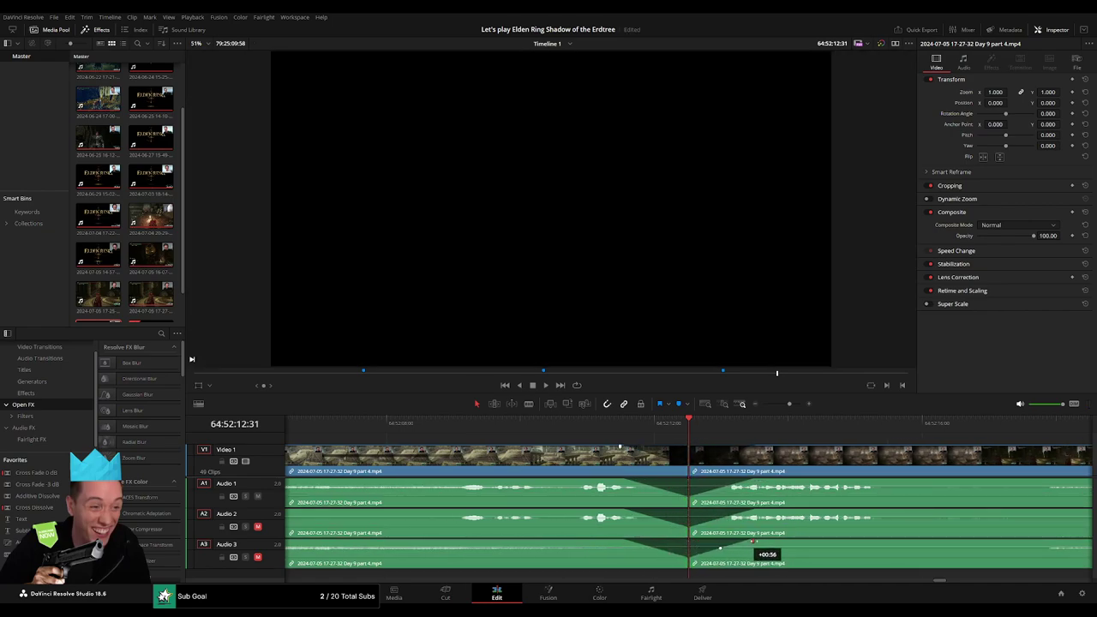
drag(790, 403, 763, 404)
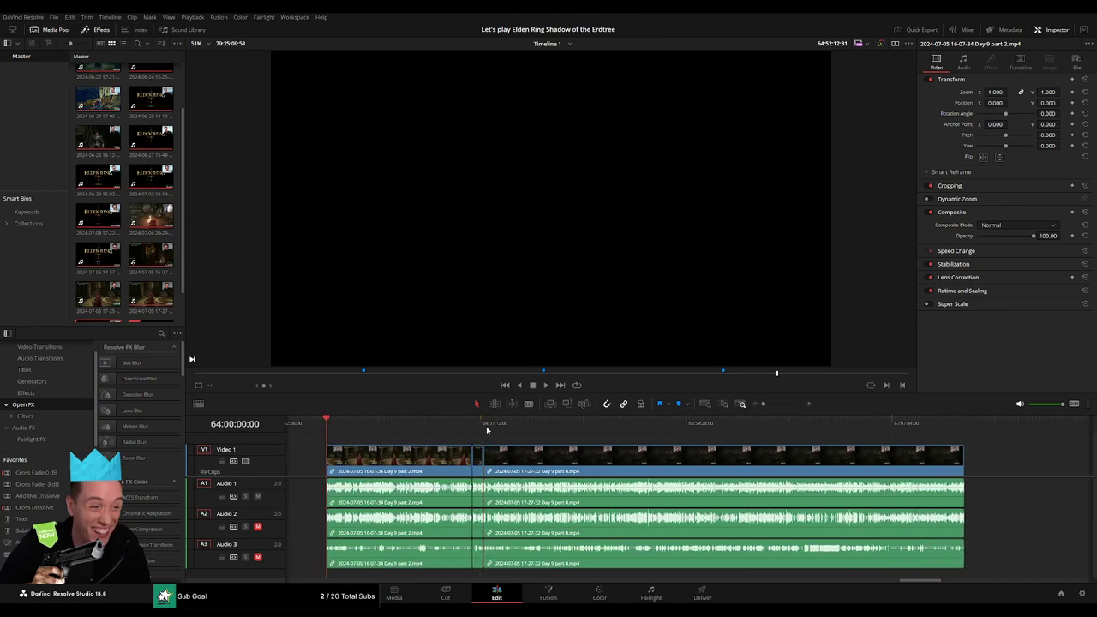
- Deselect the clips and park the playhead at 66:00:00:00
scroll(692, 463, right, 10)
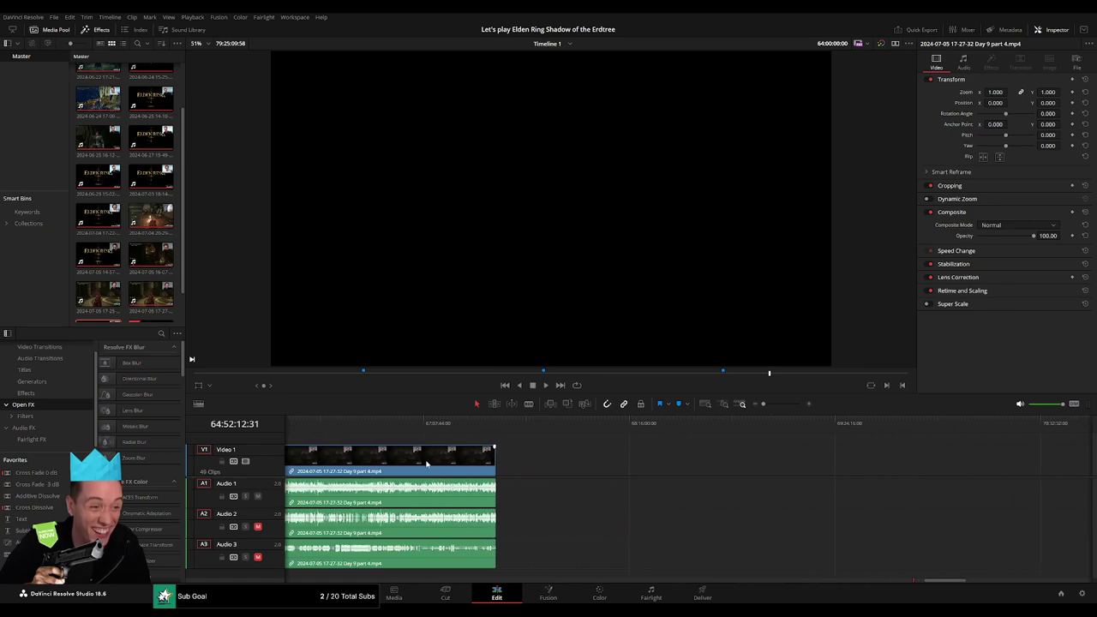
click(559, 467)
scroll(558, 467, left, 10)
click(519, 462)
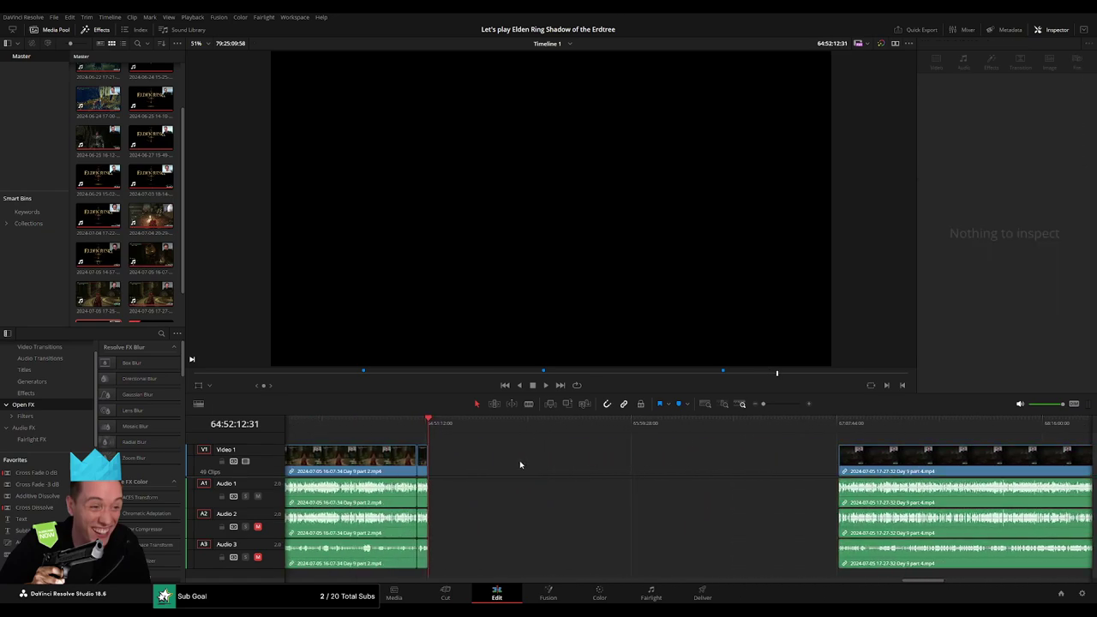
click(432, 425)
drag(565, 442, 606, 447)
drag(763, 404, 772, 407)
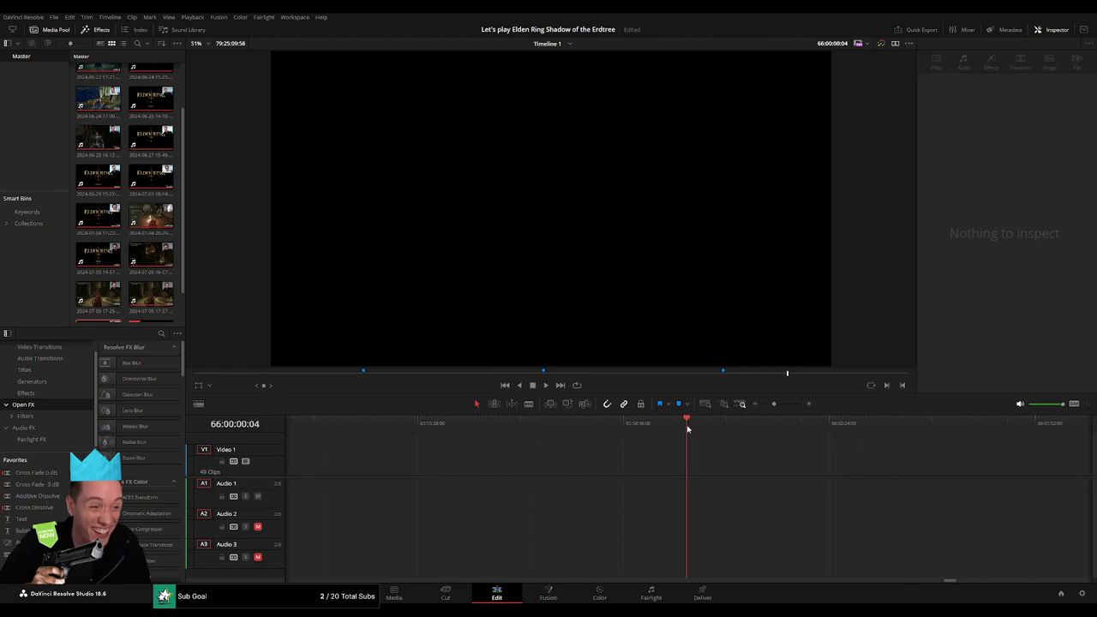
- Slide the later part 4 clip left to snap to the playhead and play from its start
scroll(596, 453, down, 3)
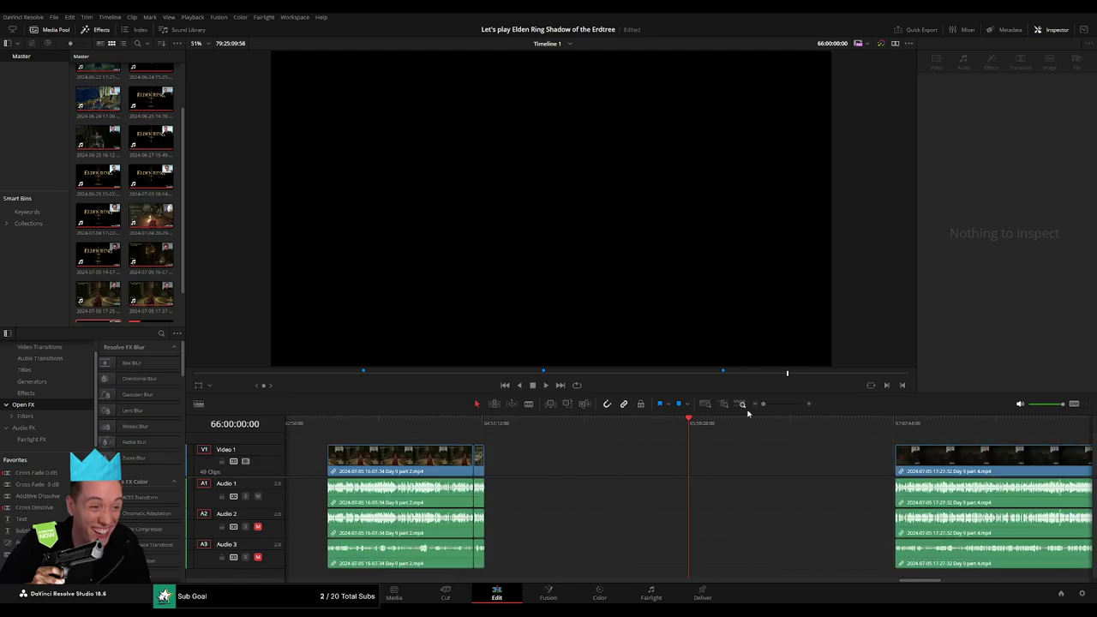
scroll(596, 453, right, 3)
drag(676, 465, 474, 466)
click(479, 441)
key(space)
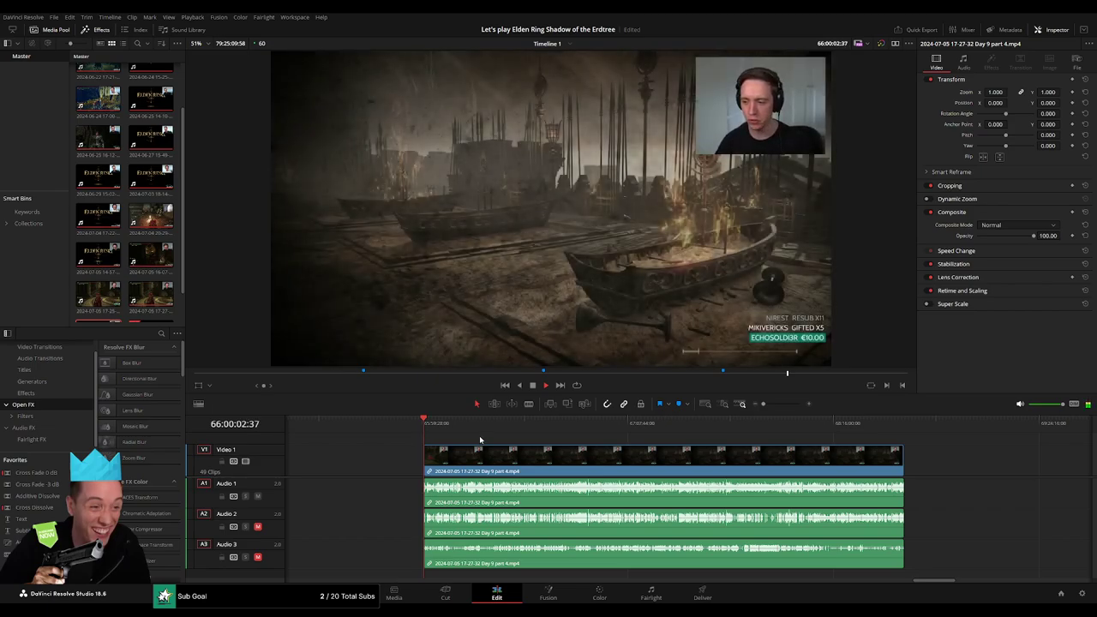
- Scrub through the moved part 4 clip to 66:52:05:30 and blade all tracks there
click(480, 439)
drag(481, 437, 582, 455)
key(space)
drag(762, 404, 782, 403)
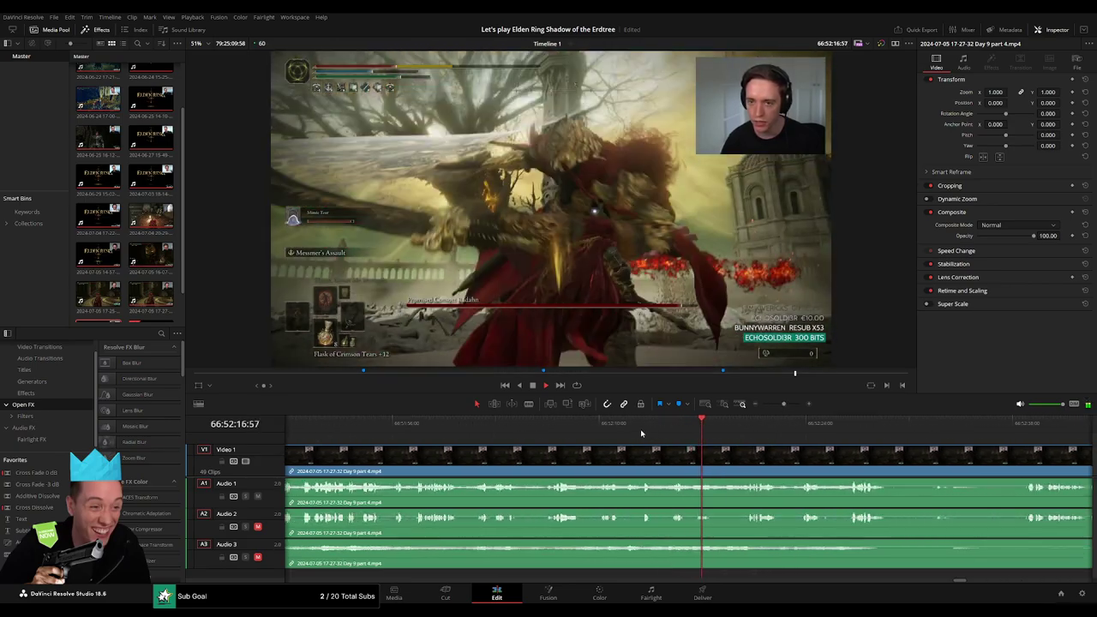
click(644, 433)
click(603, 433)
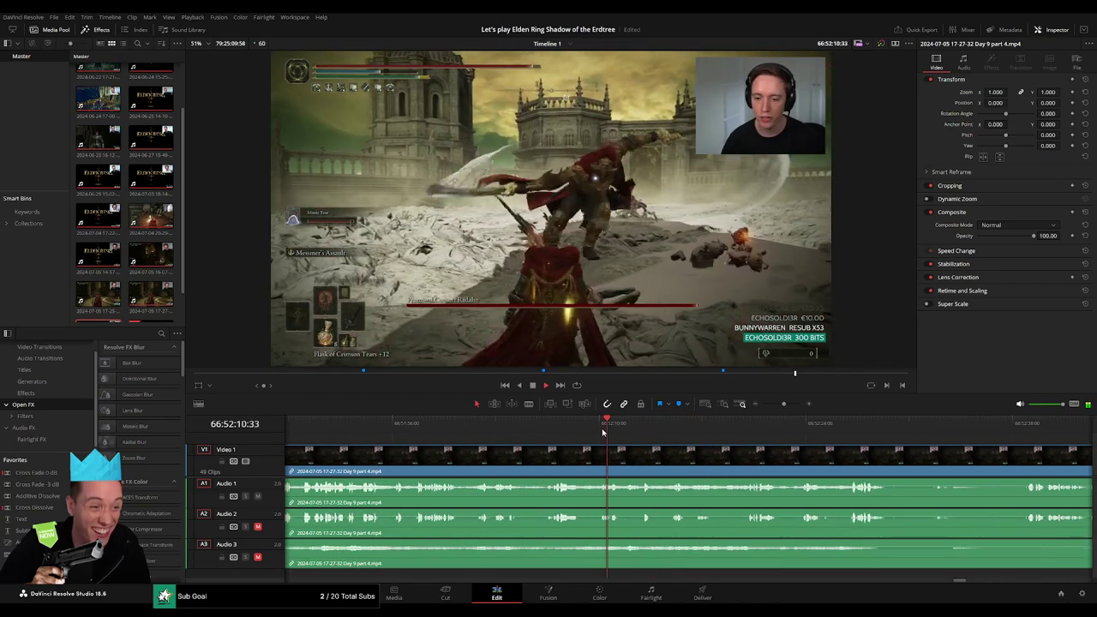
click(545, 422)
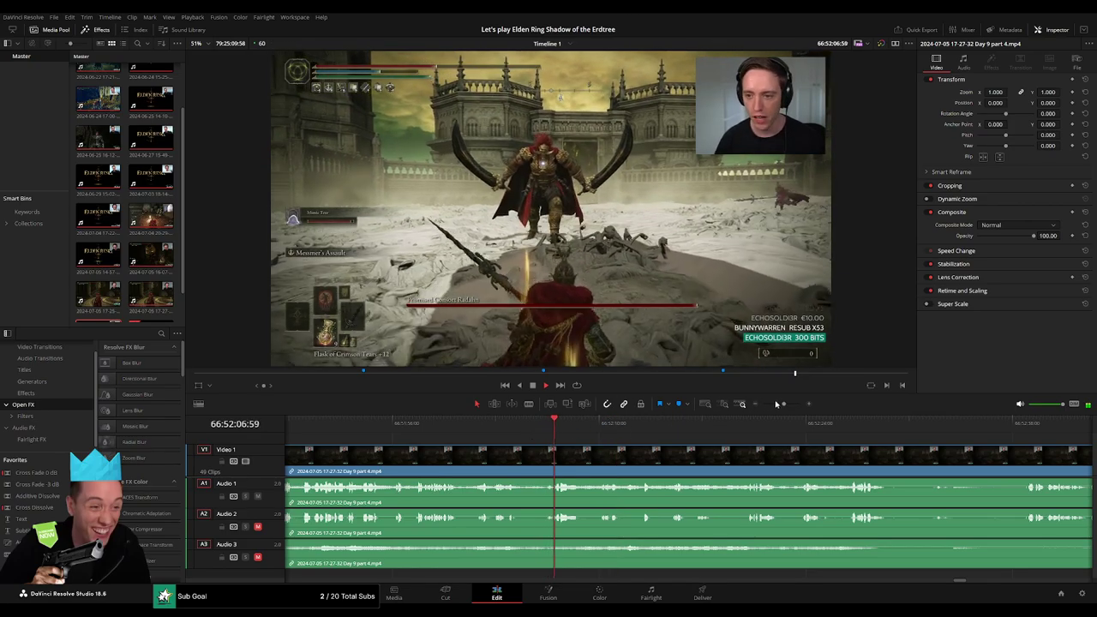
scroll(615, 441, up, 3)
mouse_move(601, 438)
mouse_down()
mouse_move(529, 444)
mouse_move(598, 447)
mouse_up()
key(ctrl+b)
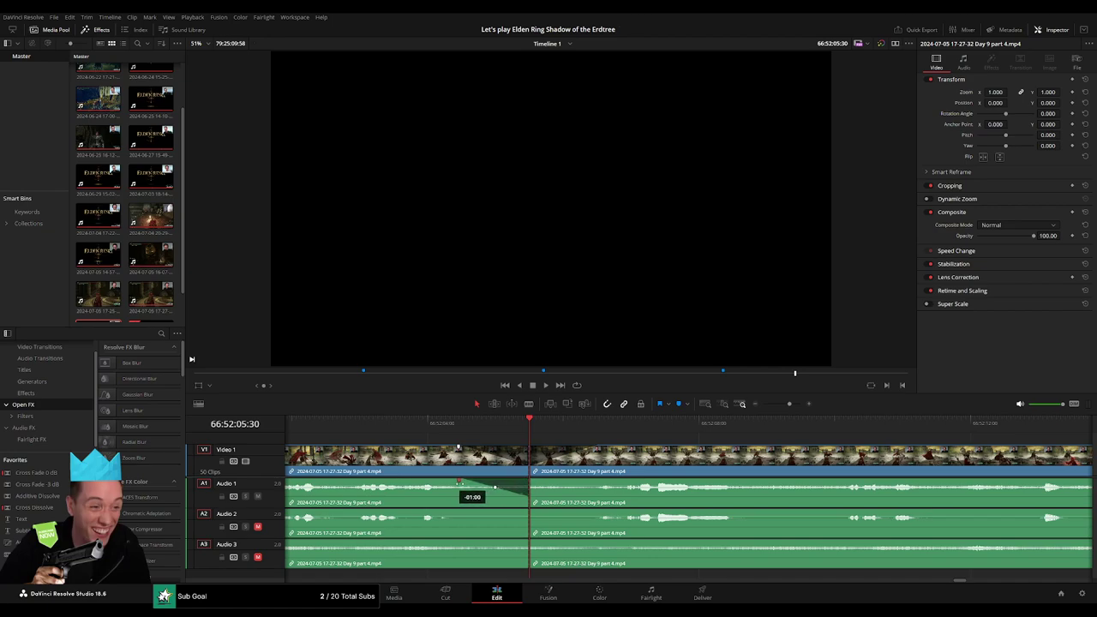
- Add fade-outs on Audio 2 and 3 and lengthen the fade-ins on Audio 1–3 after the 66:52:05:30 cut
drag(535, 483, 603, 484)
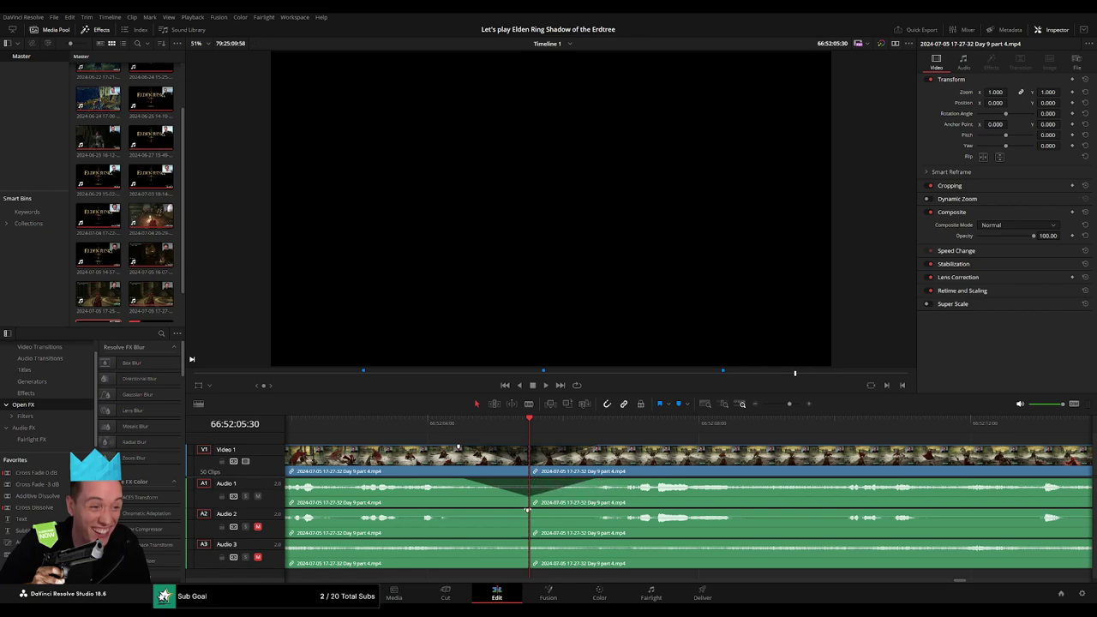
drag(527, 510, 477, 514)
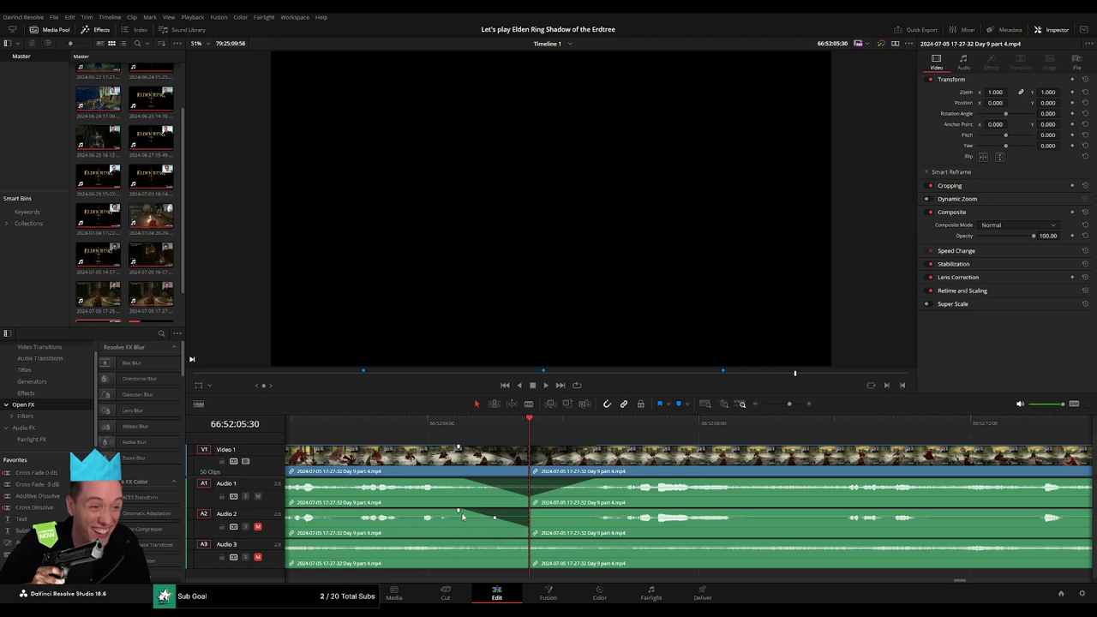
drag(566, 511, 594, 511)
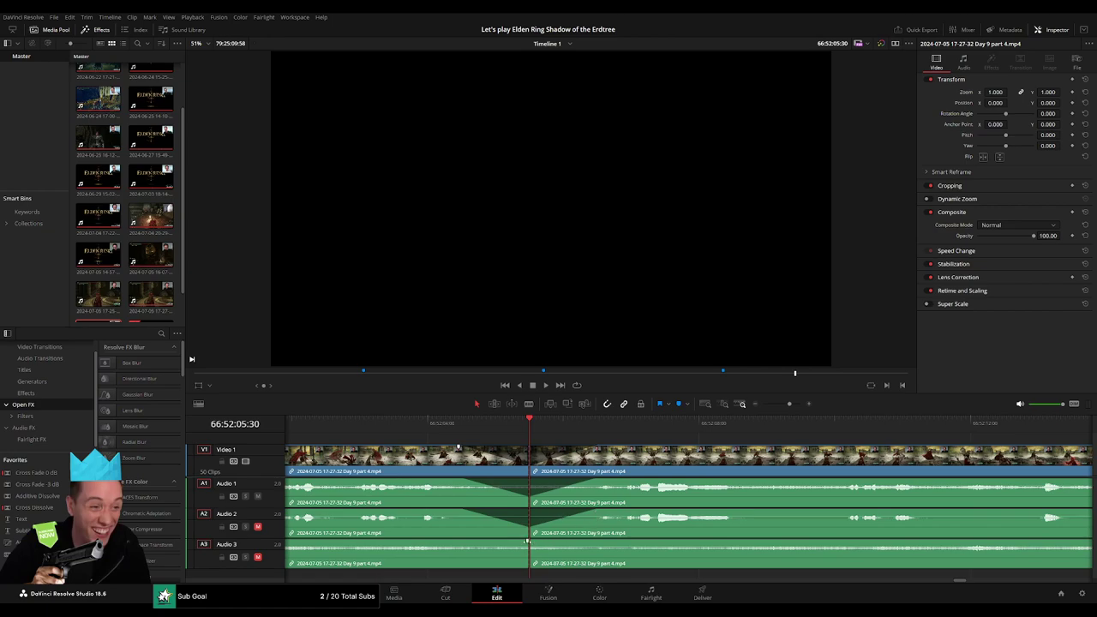
drag(527, 541, 461, 542)
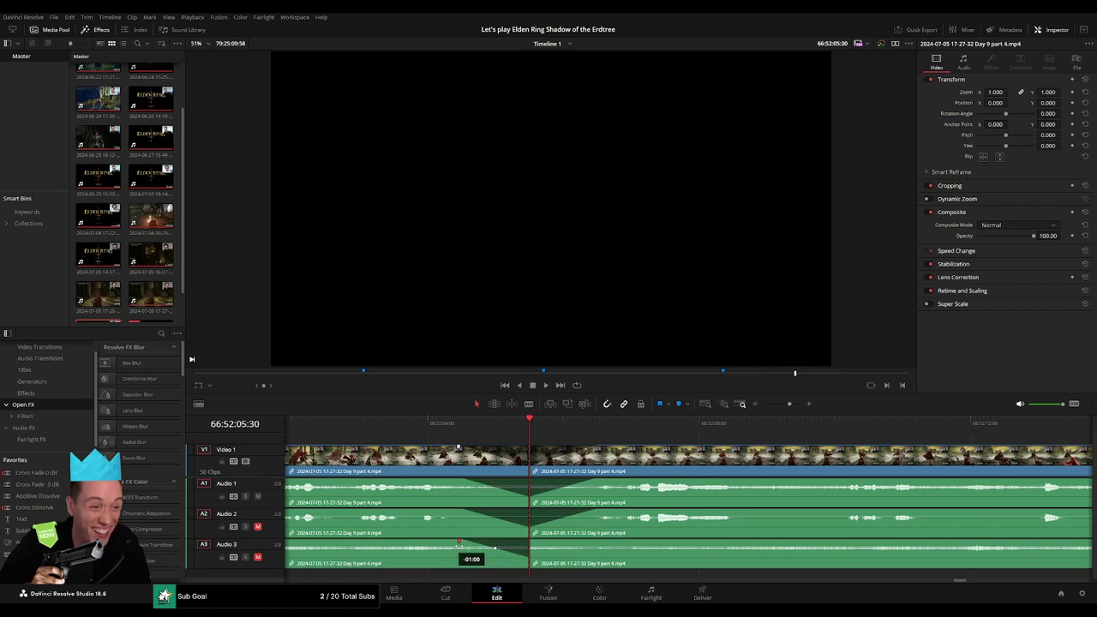
drag(541, 542, 607, 542)
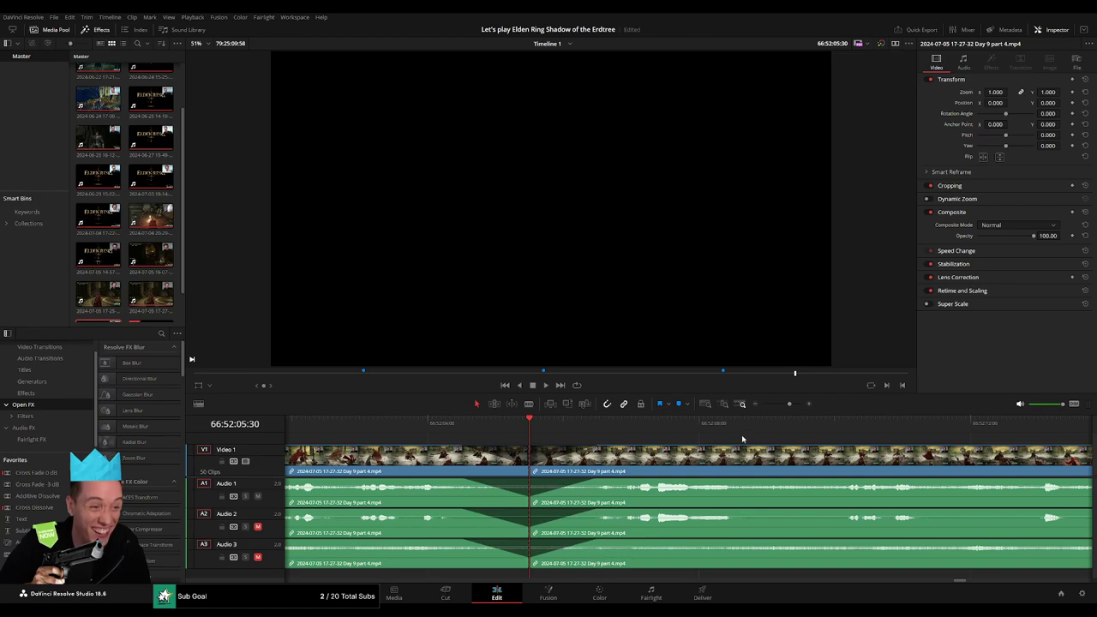
scroll(742, 439, down, 3)
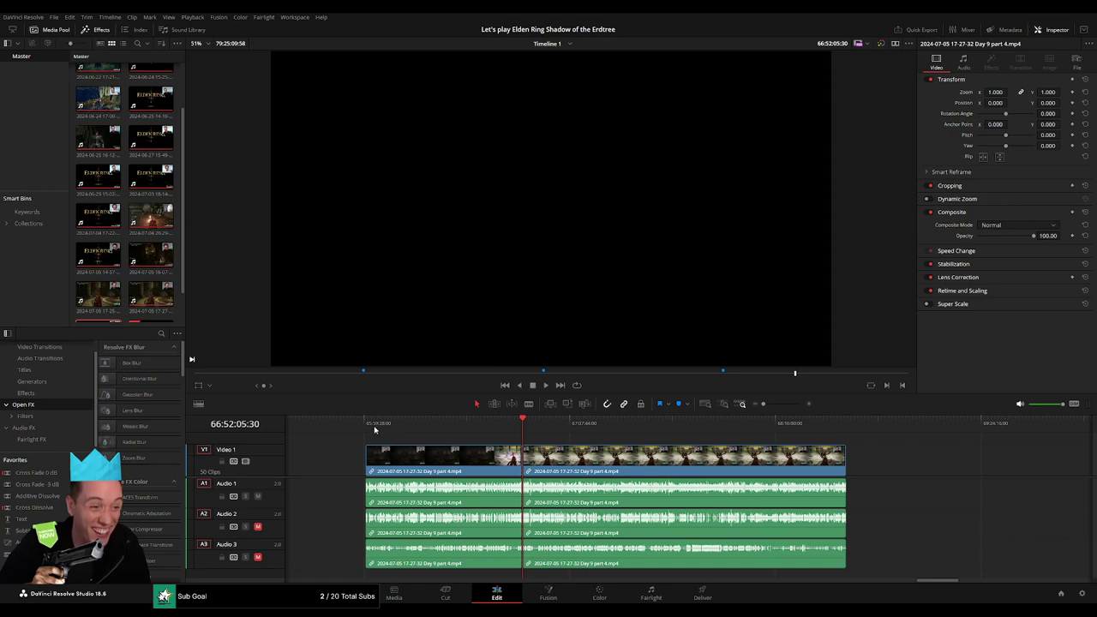
- Move the second clip far right and set the playhead at 68:00:00:00
drag(569, 459, 666, 464)
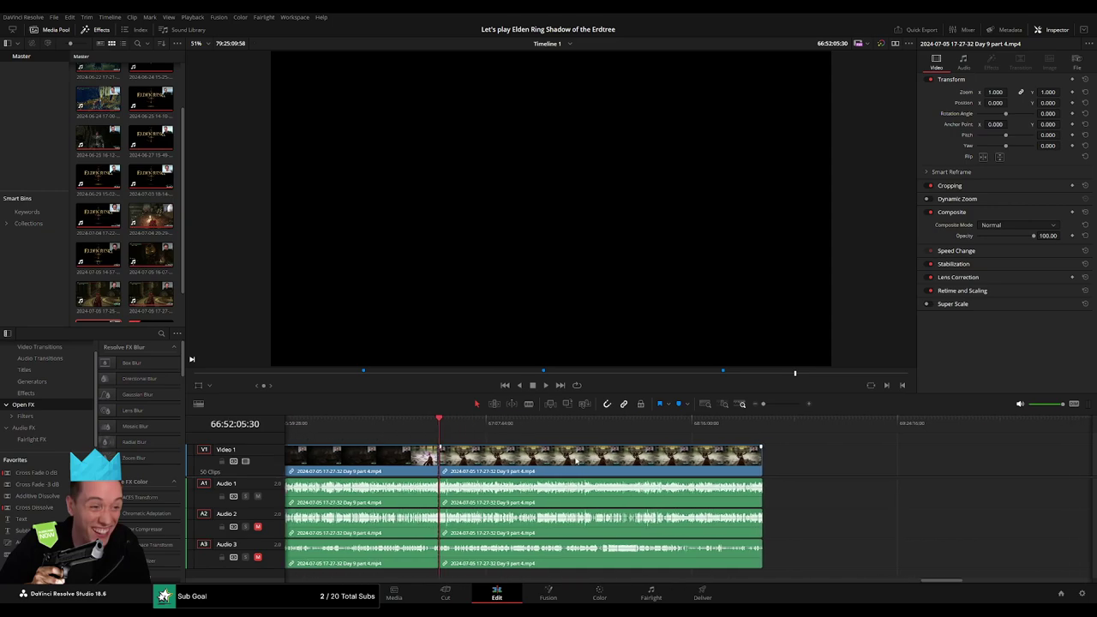
click(490, 456)
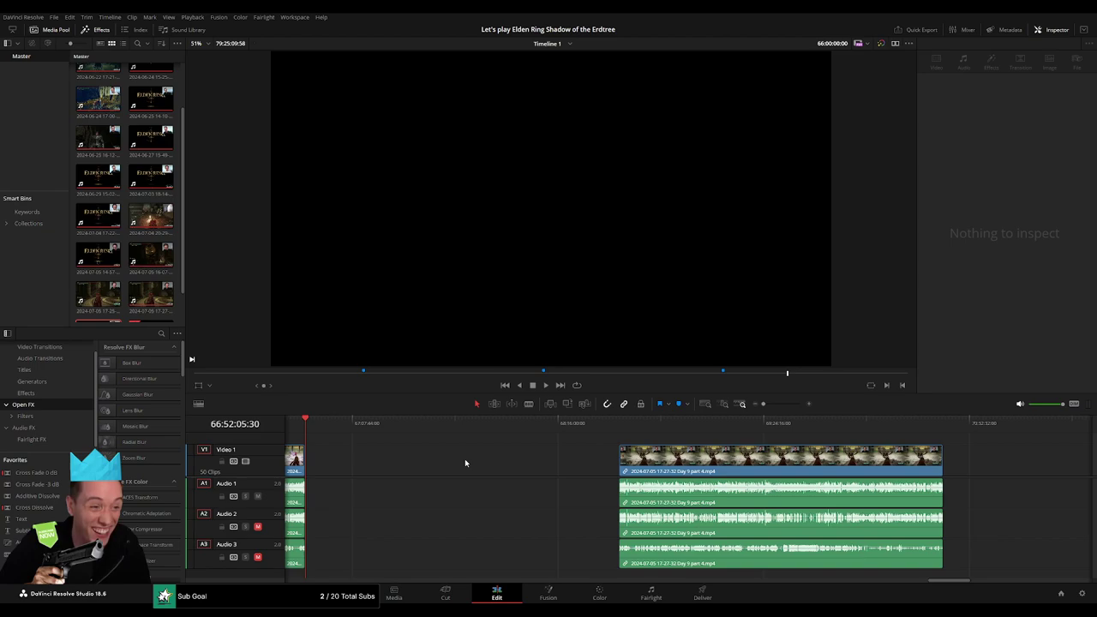
drag(446, 441, 514, 445)
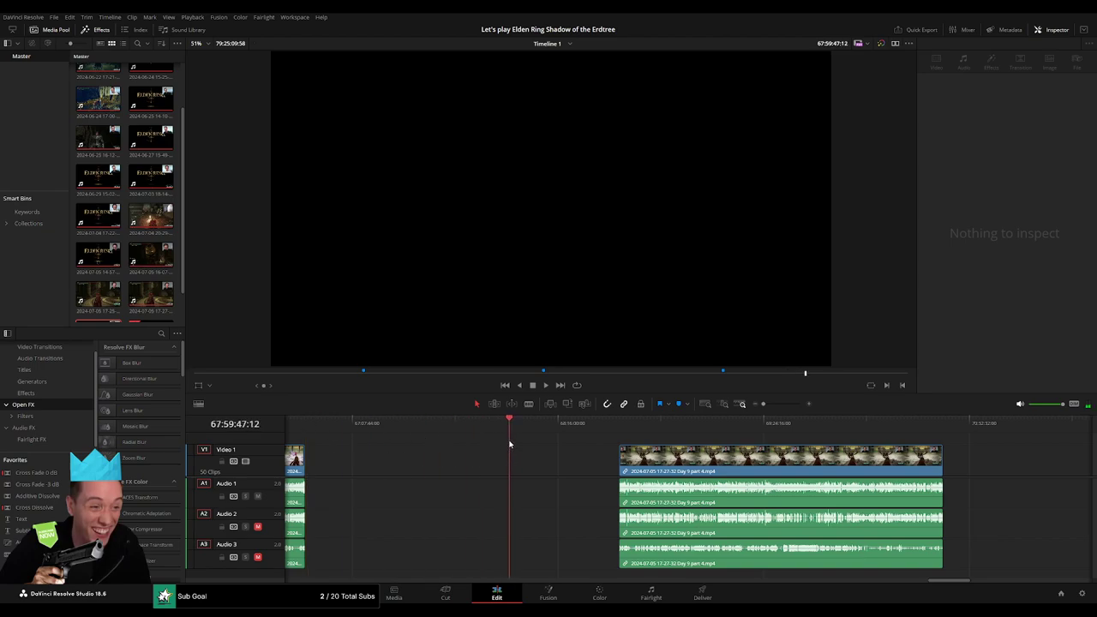
scroll(695, 429, up, 5)
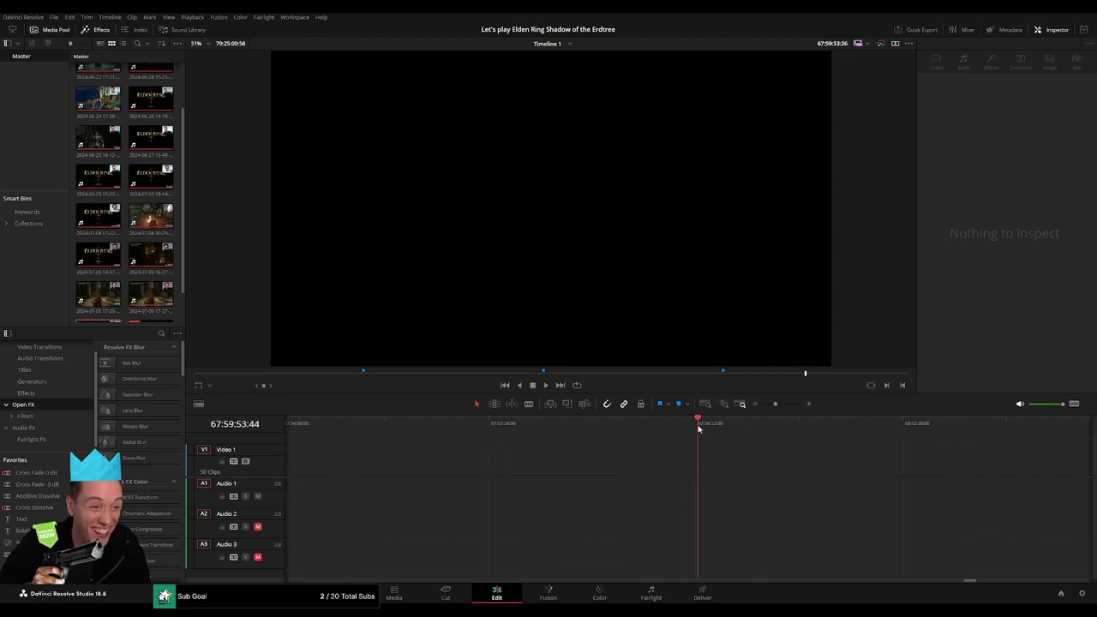
drag(699, 429, 706, 430)
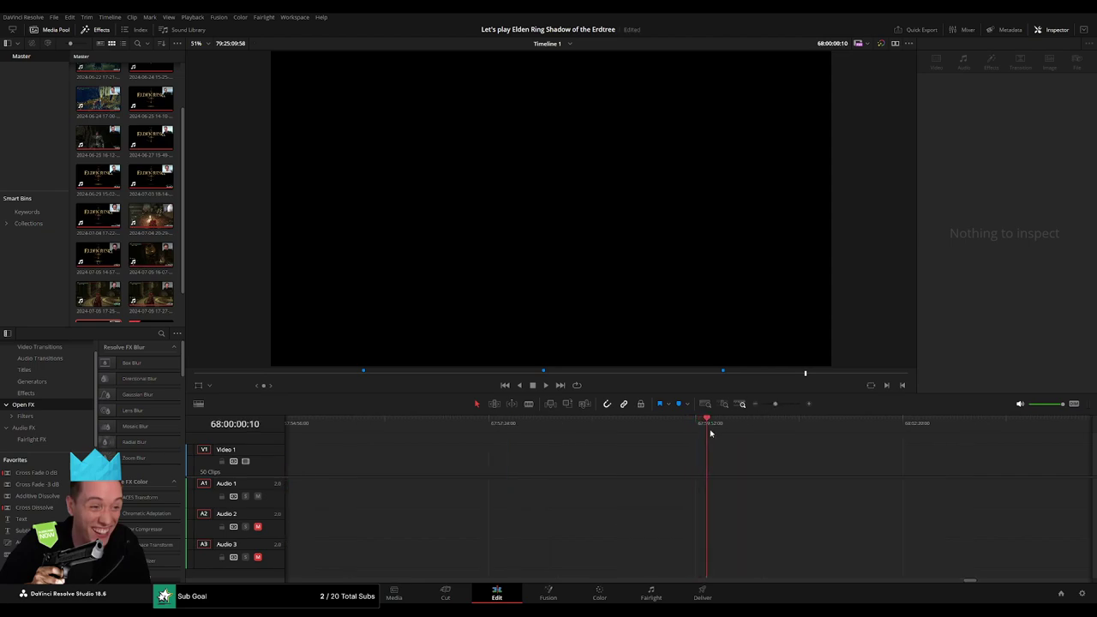
- Zoom out and slide the clip left to snap its start to 68:00:00:00
scroll(796, 428, down, 3)
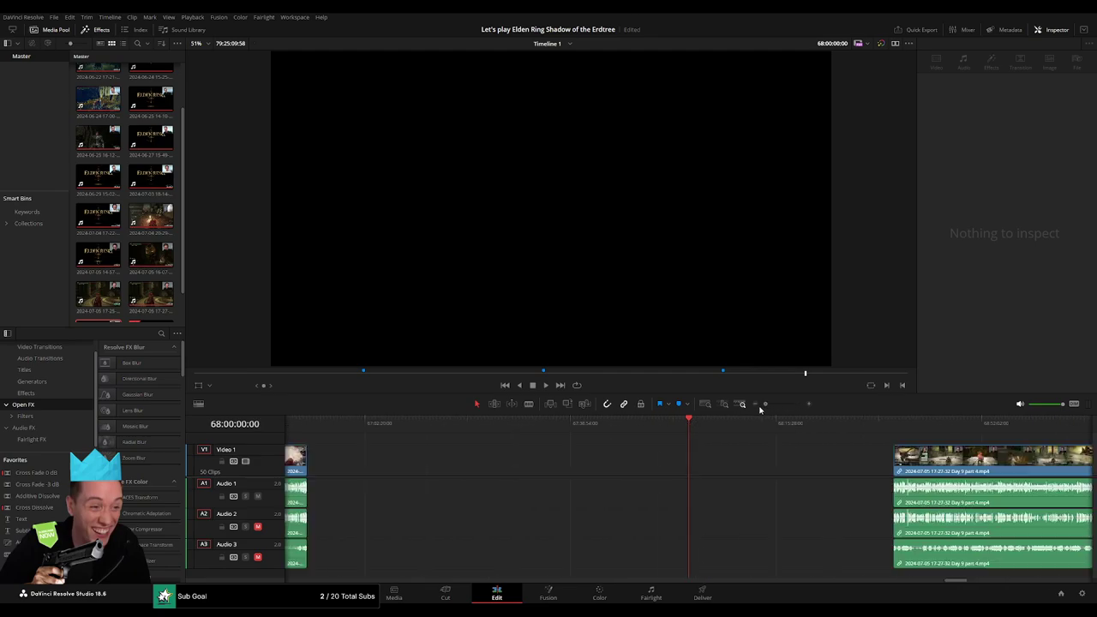
scroll(771, 432, down, 2)
scroll(728, 437, down, 2)
drag(571, 463, 464, 463)
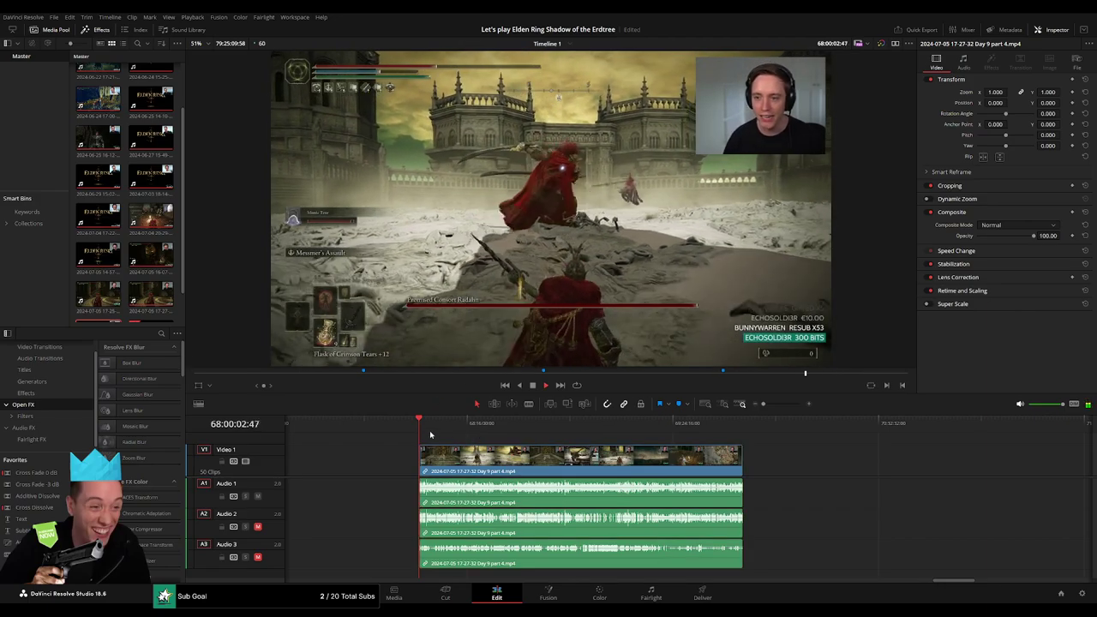
- Skim and play through the moved footage, stopping near 68:52:09:00
click(483, 428)
drag(484, 433, 564, 440)
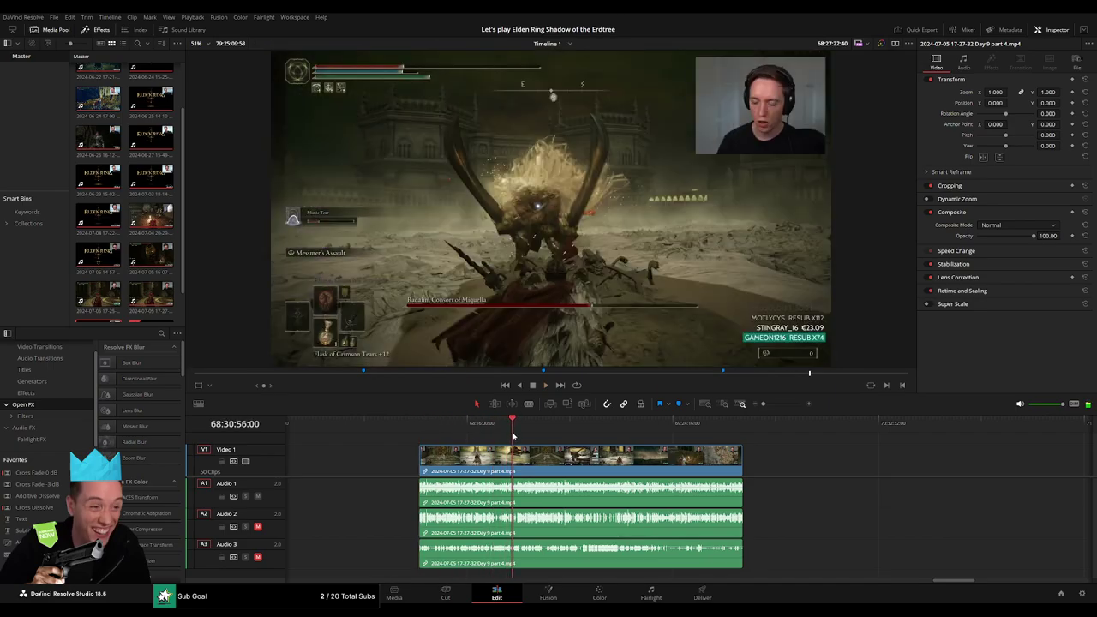
key(l)
key(l)
key(l)
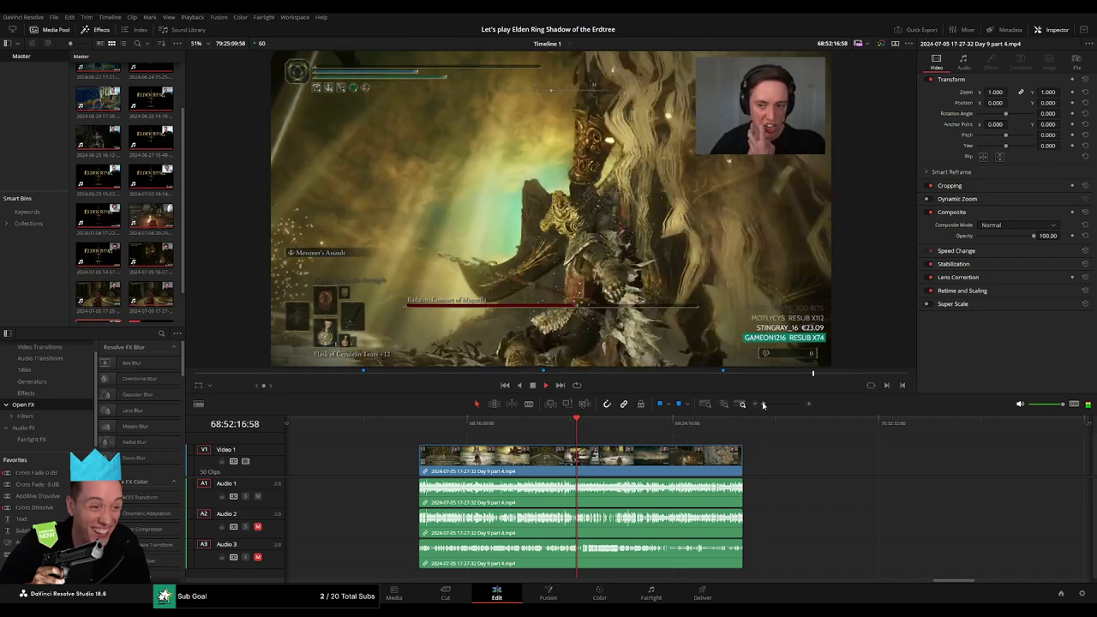
drag(762, 405, 782, 404)
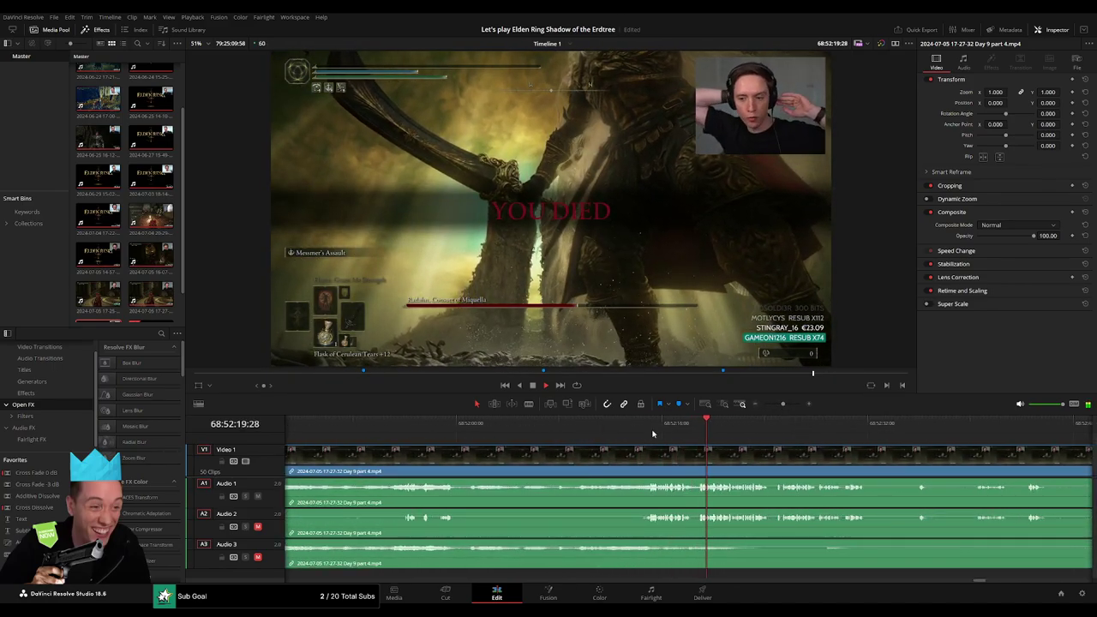
click(543, 427)
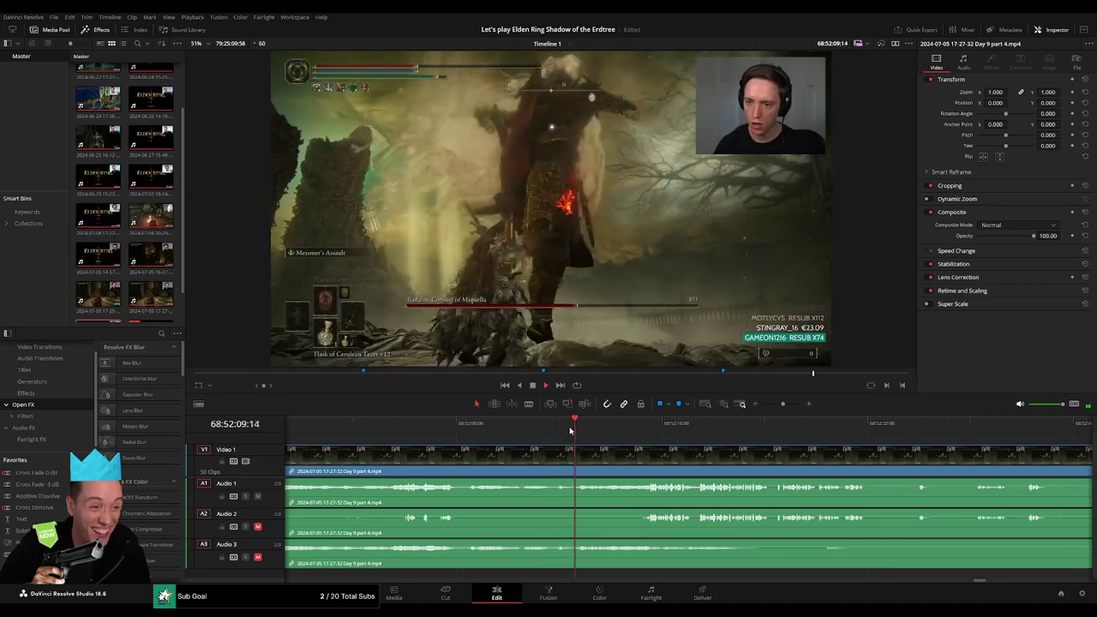
key(space)
- Blade all tracks at 68:52:09:00 and start pulling Audio 1's fade-out handle
drag(576, 429, 574, 429)
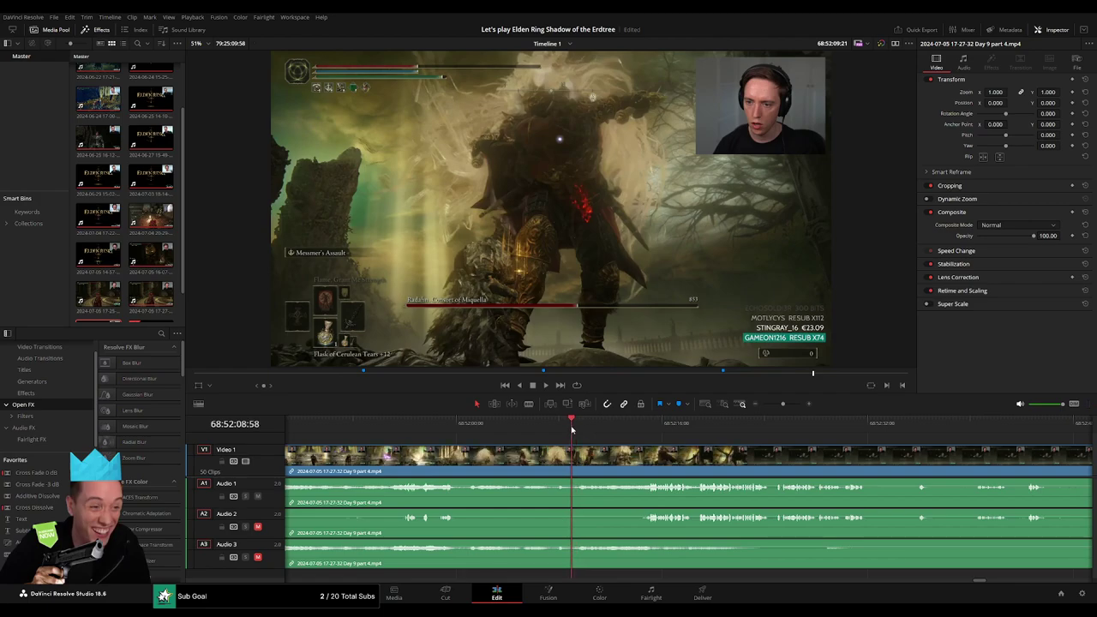
key(ctrl+b)
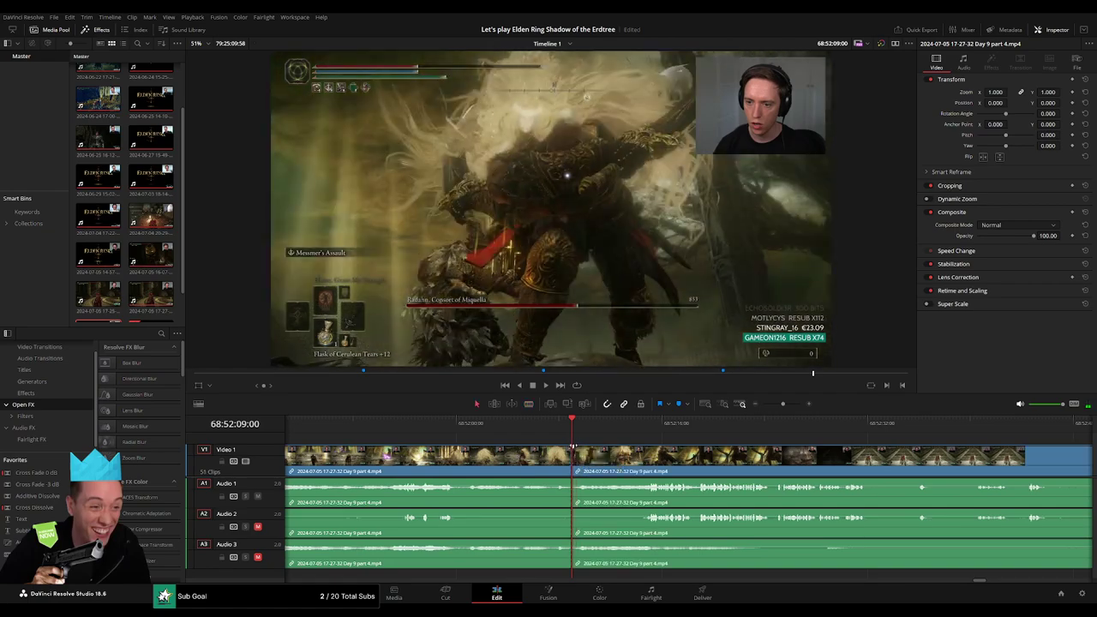
mouse_move(572, 448)
mouse_down()
mouse_move(727, 448)
mouse_move(663, 449)
mouse_move(687, 481)
mouse_up()
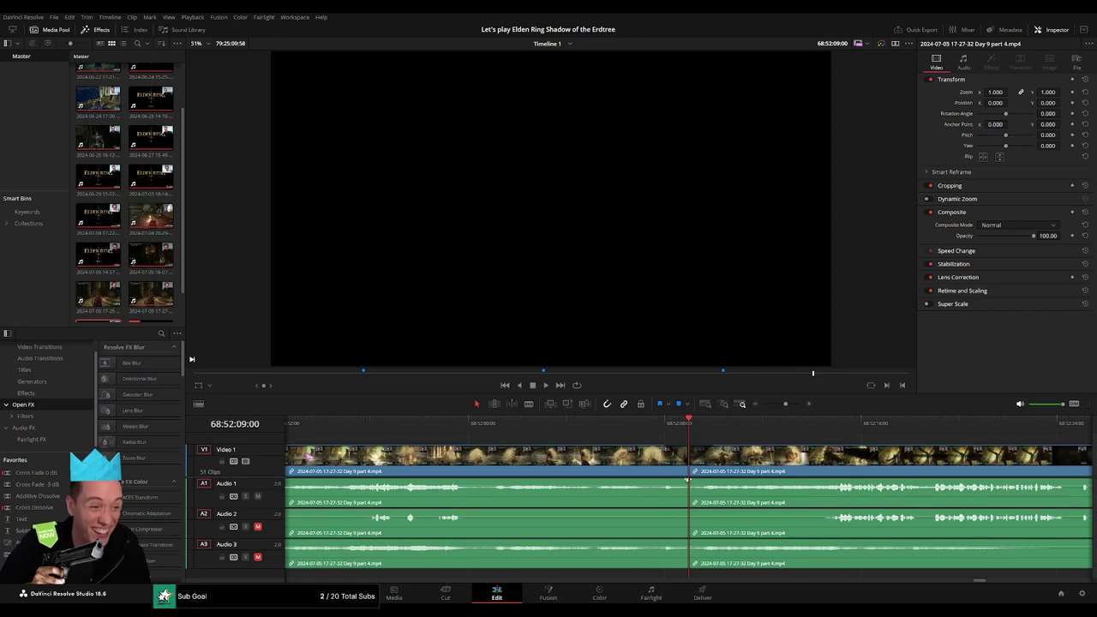
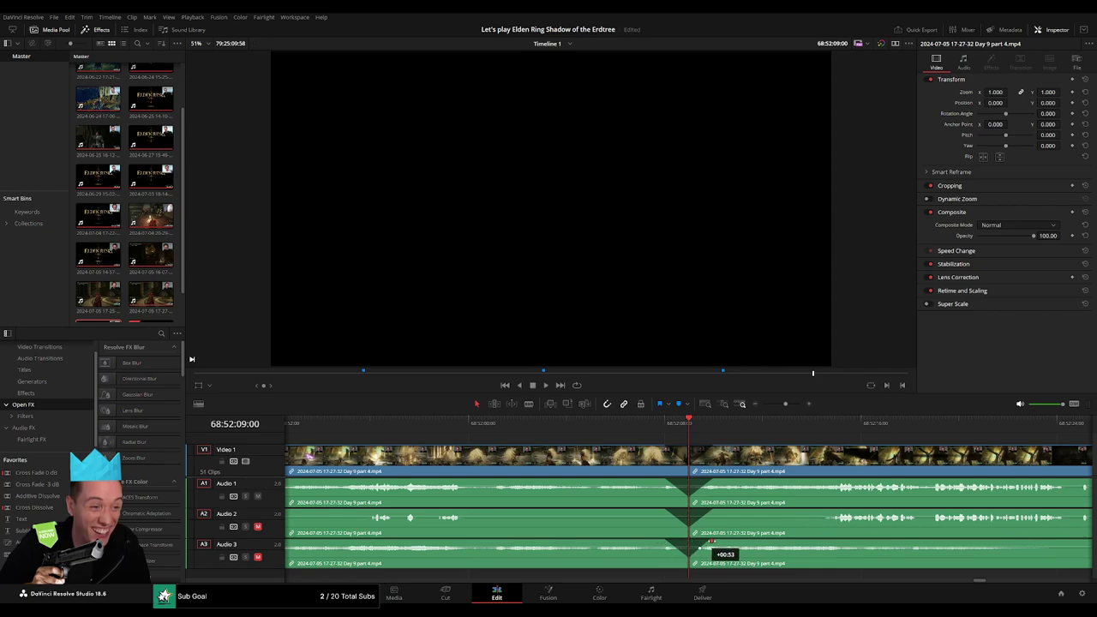
- Park the playhead at 70:00:00:00 and snap the later Day 9 part 4 clip to it
scroll(777, 432, down, 5)
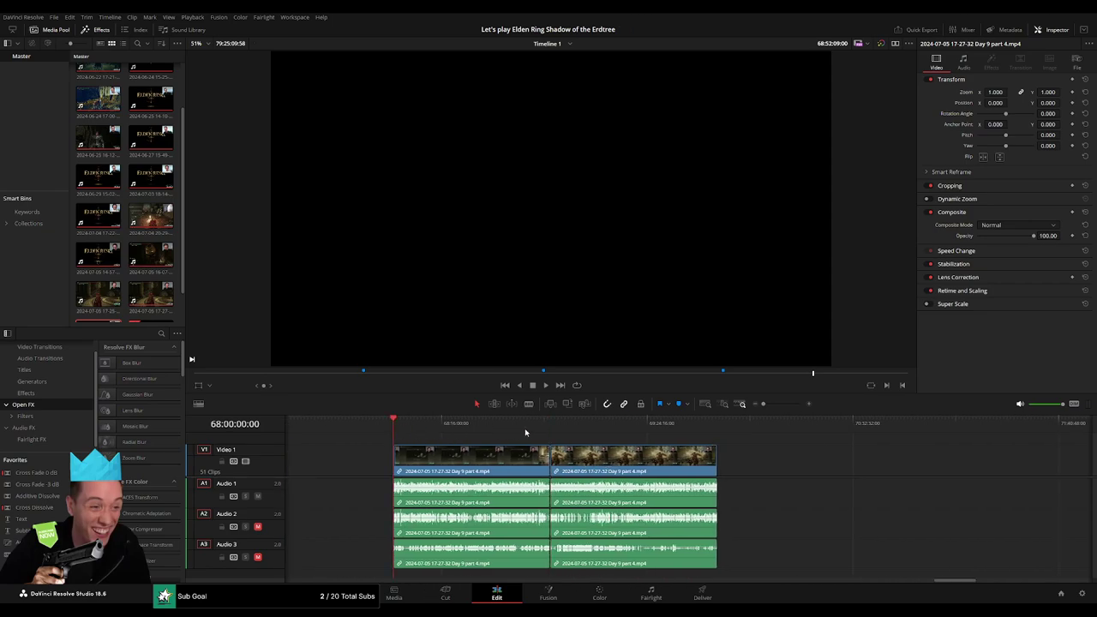
scroll(628, 463, right, 3)
drag(463, 464, 860, 463)
click(574, 471)
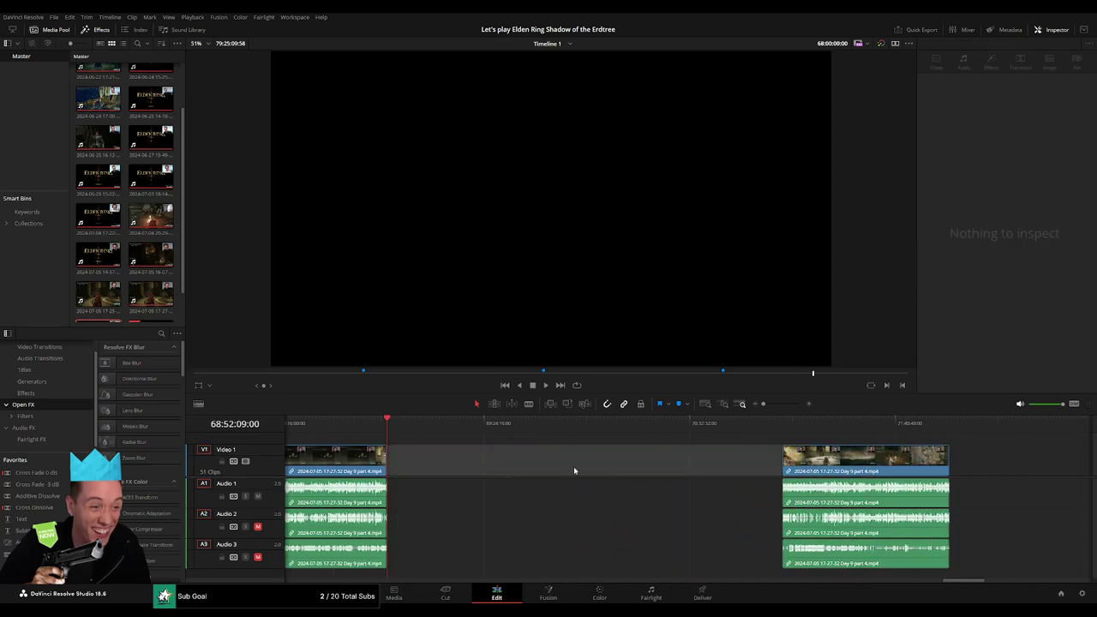
drag(497, 439, 590, 450)
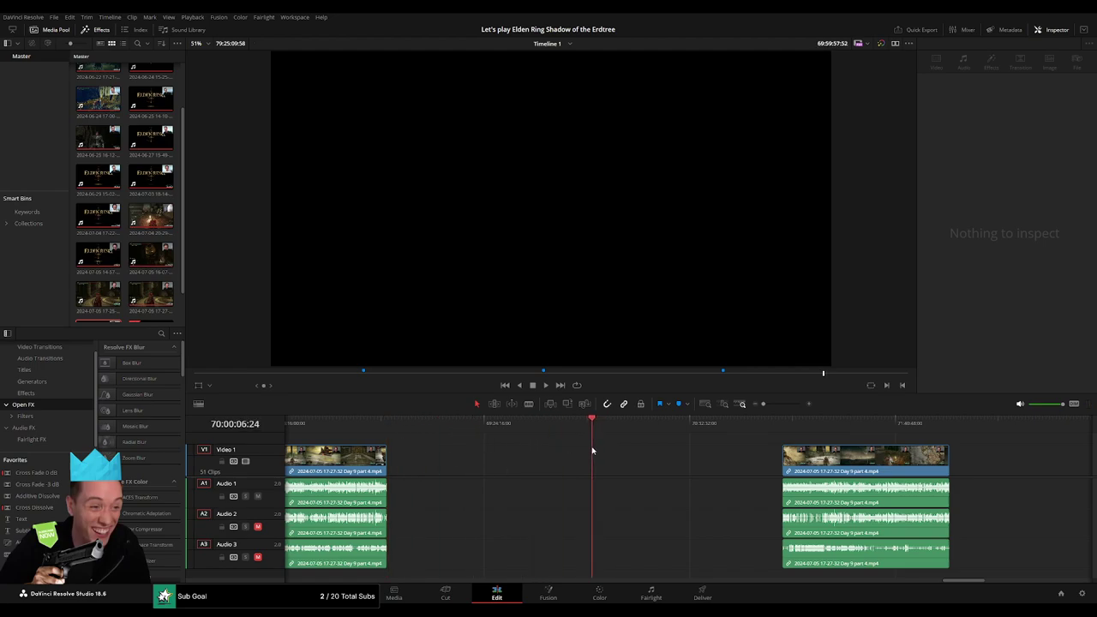
drag(763, 403, 778, 405)
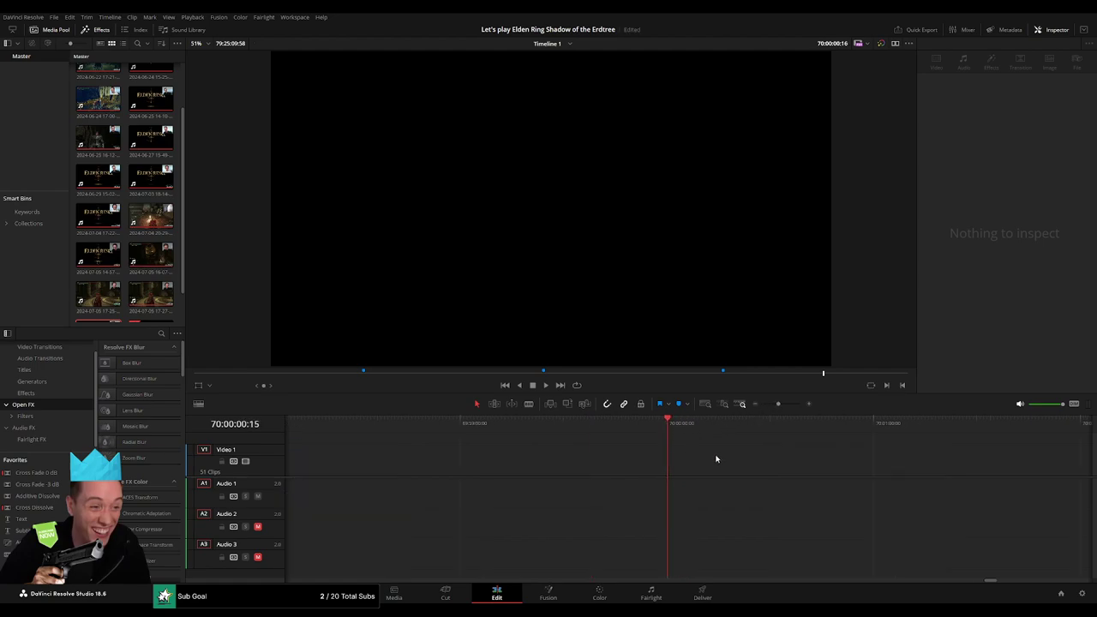
scroll(759, 441, down, 2)
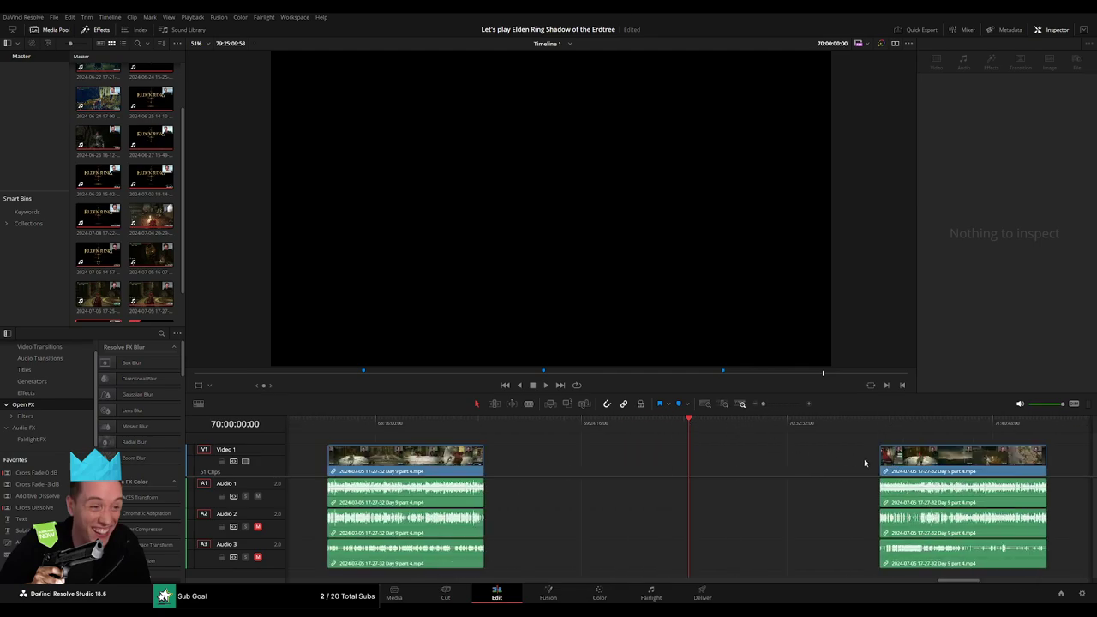
drag(895, 458, 706, 464)
click(758, 443)
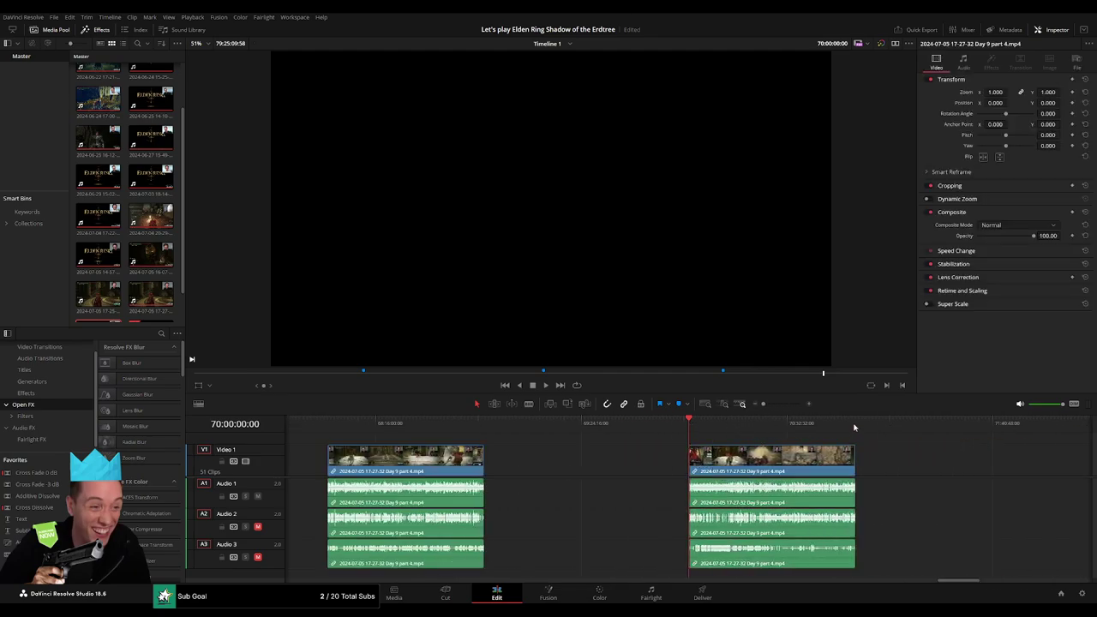
- Play and scrub through the Day 9 part 4 footage to around 70:51:43
key(space)
scroll(494, 438, right, 3)
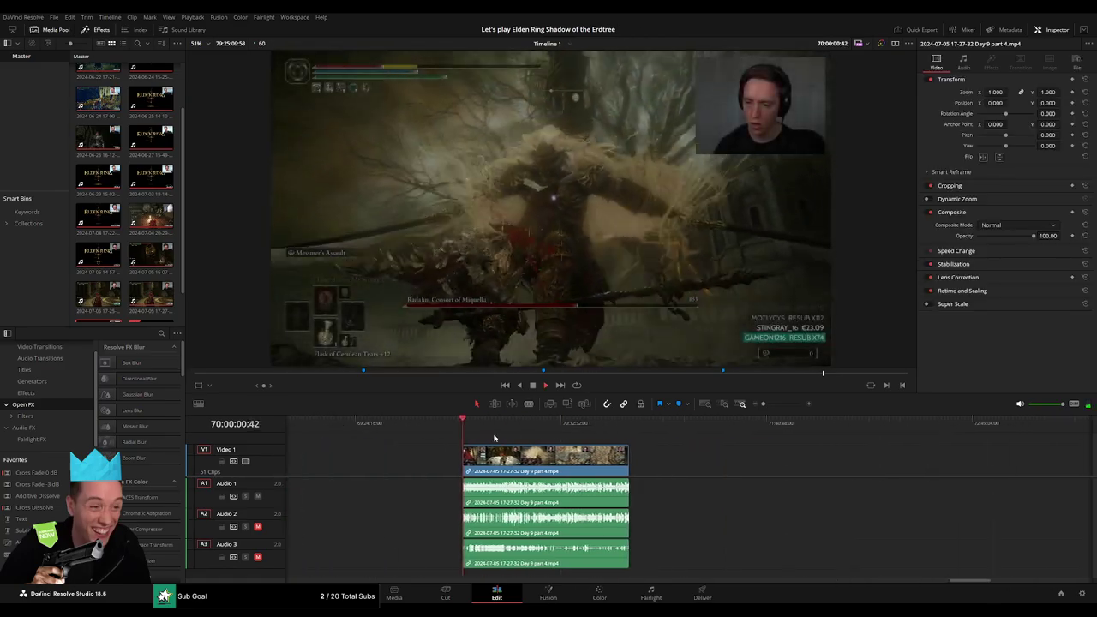
scroll(494, 437, right, 2)
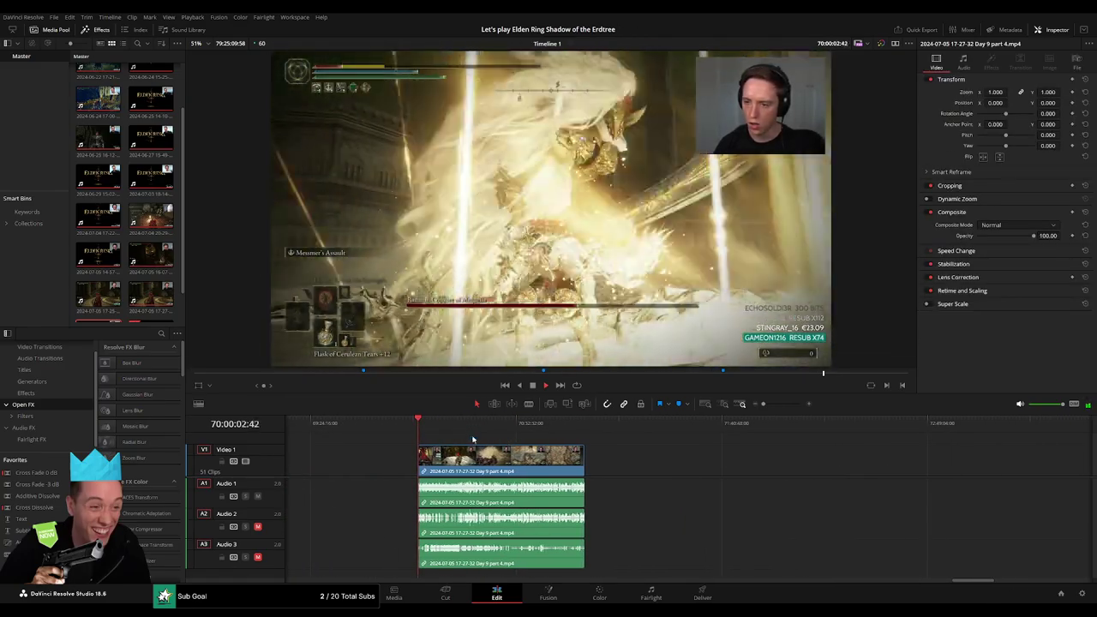
drag(502, 439, 573, 448)
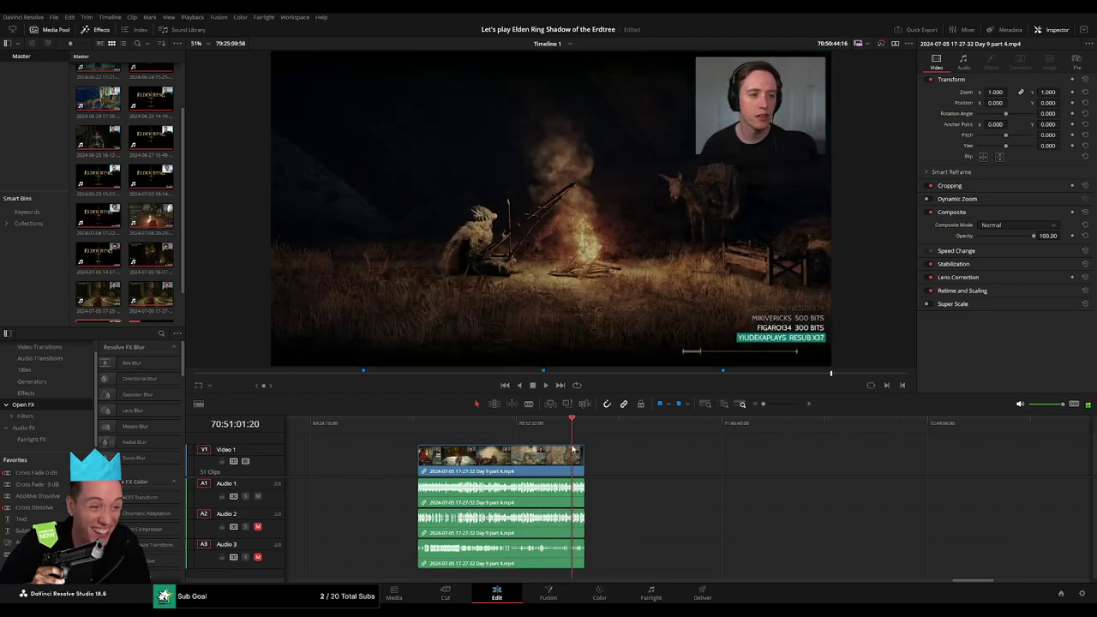
key(space)
scroll(755, 464, up, 3)
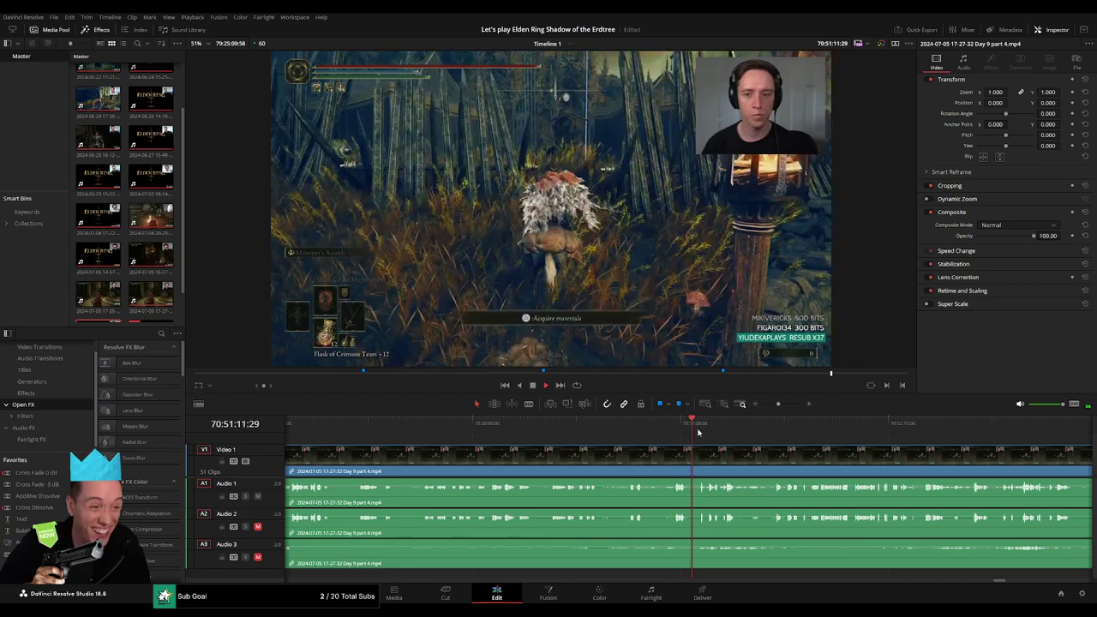
mouse_move(699, 433)
mouse_down()
mouse_move(812, 429)
mouse_move(673, 434)
mouse_up()
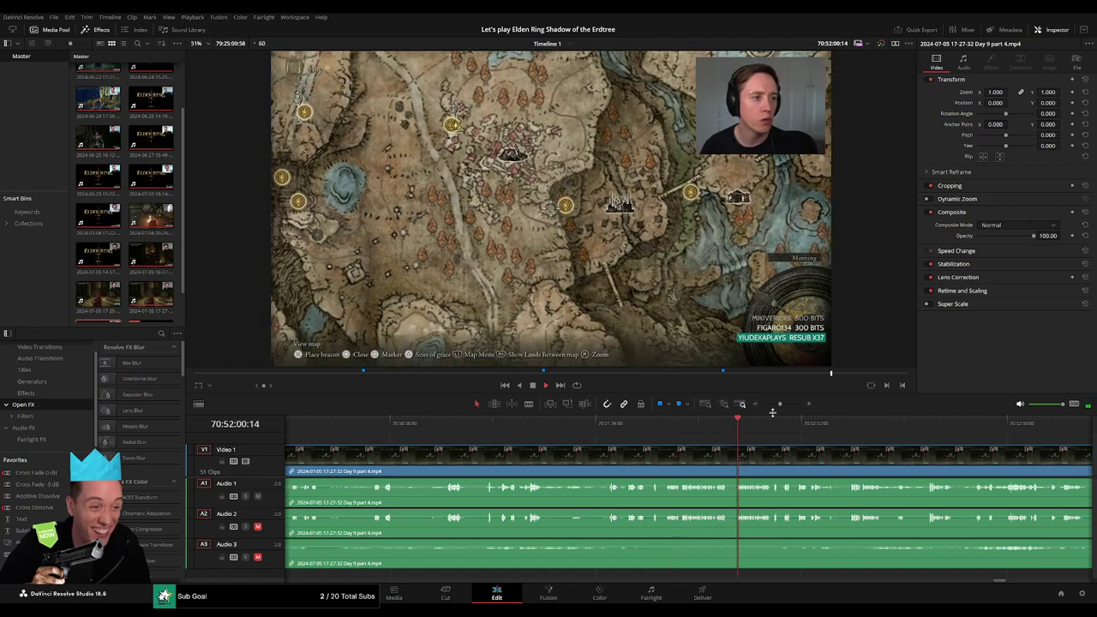
- Zoom in, set the playhead to 70:52:08:00 and blade the clip there
drag(779, 404, 787, 403)
click(654, 429)
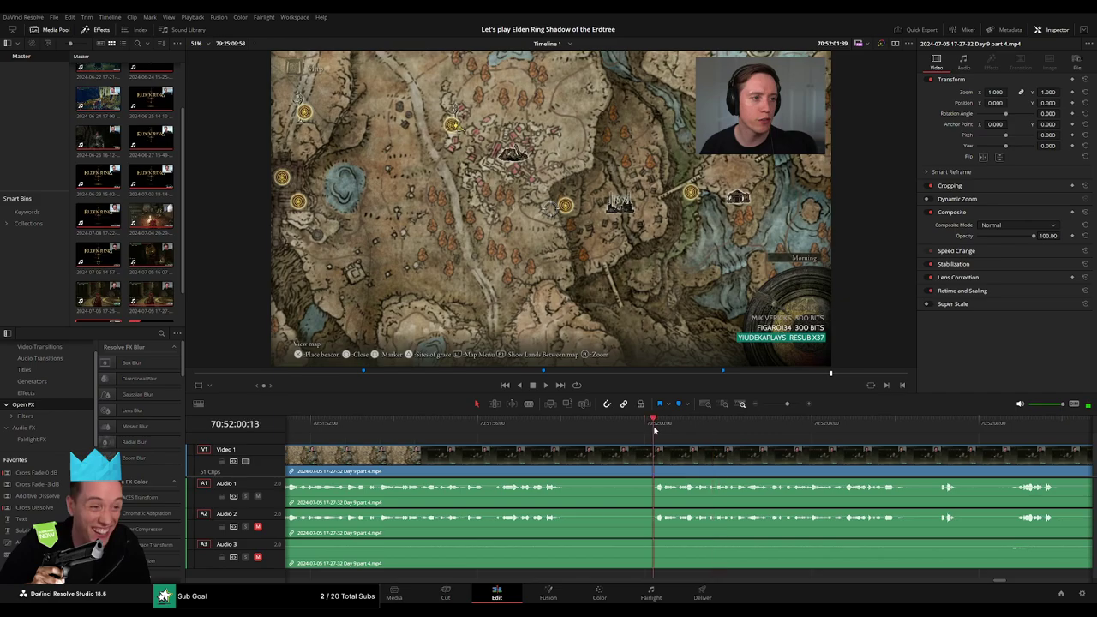
key(space)
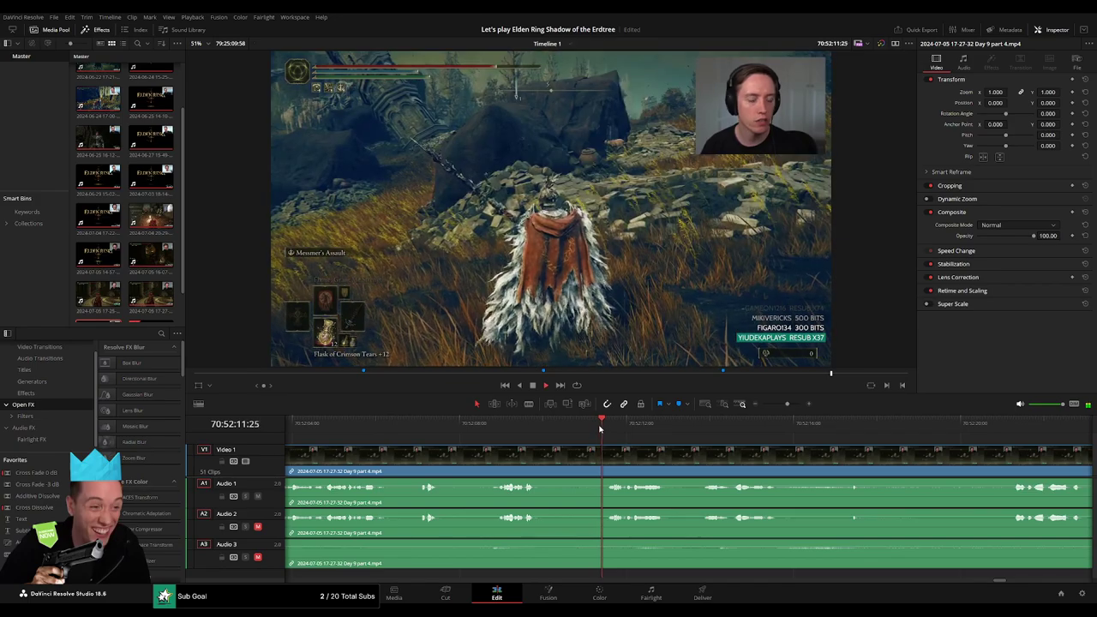
click(414, 426)
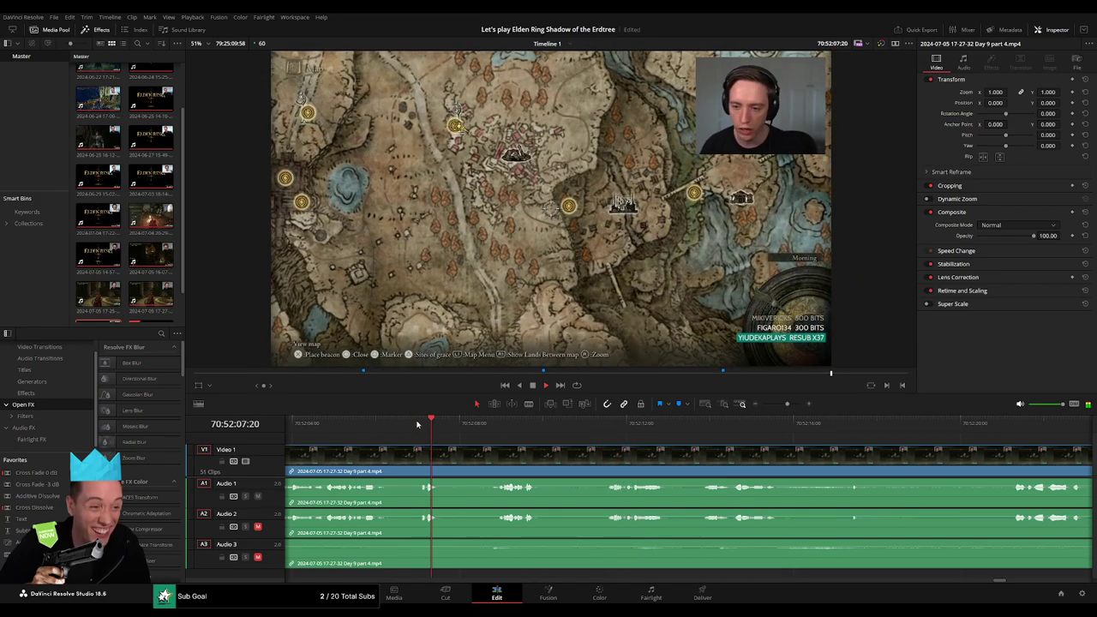
drag(420, 426, 500, 433)
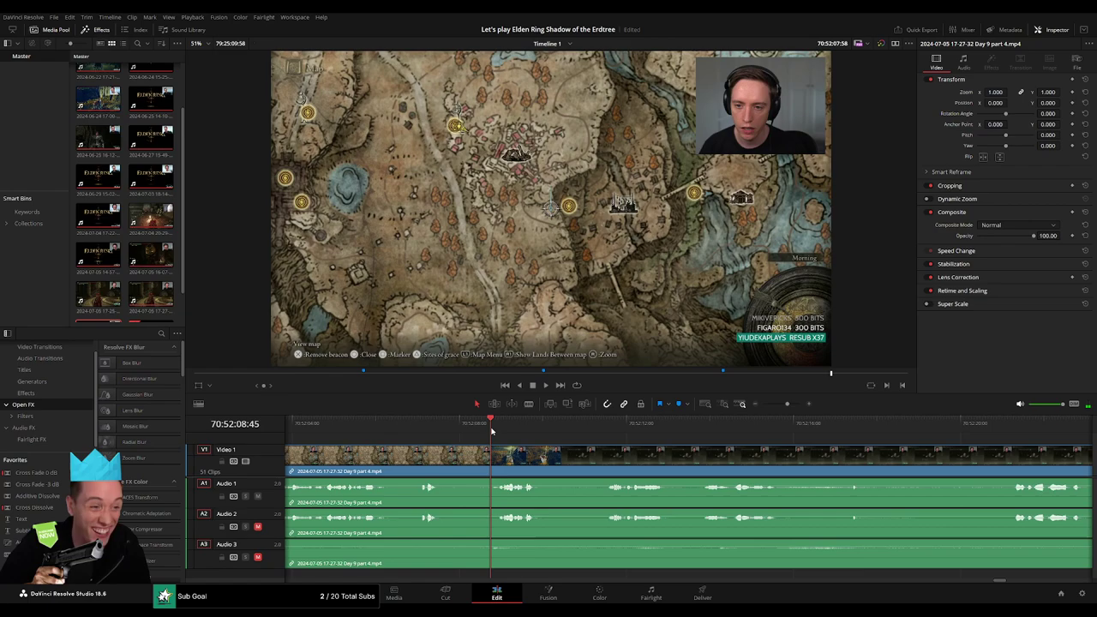
drag(500, 433, 466, 439)
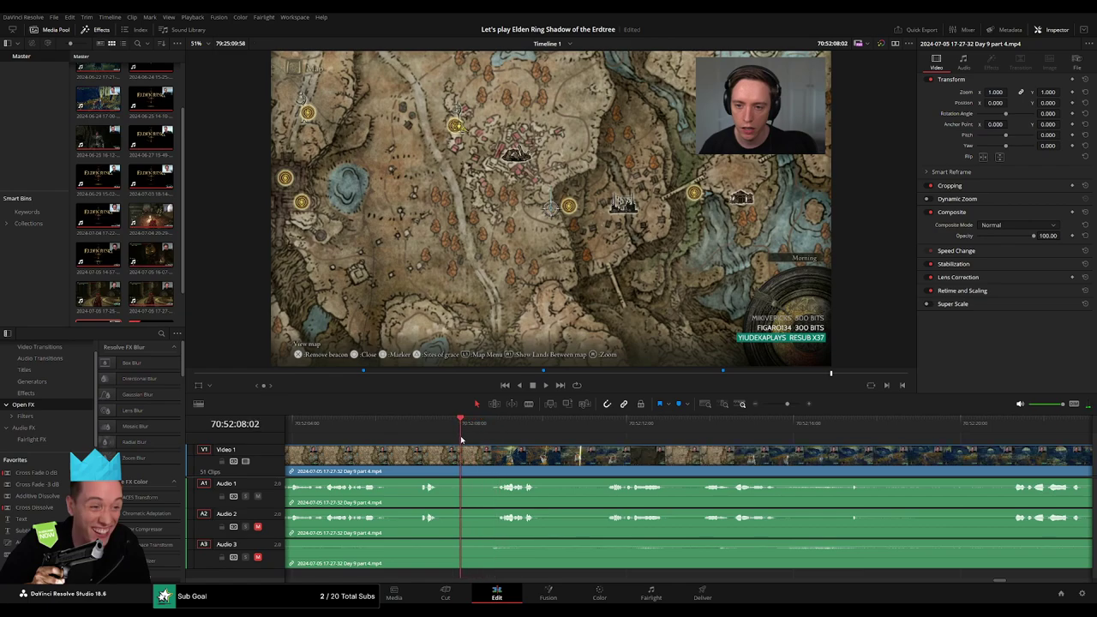
click(467, 467)
- Drag short fade ramps on Audio 1, 2 and 3 at the 70:52:08:00 cut
key(a)
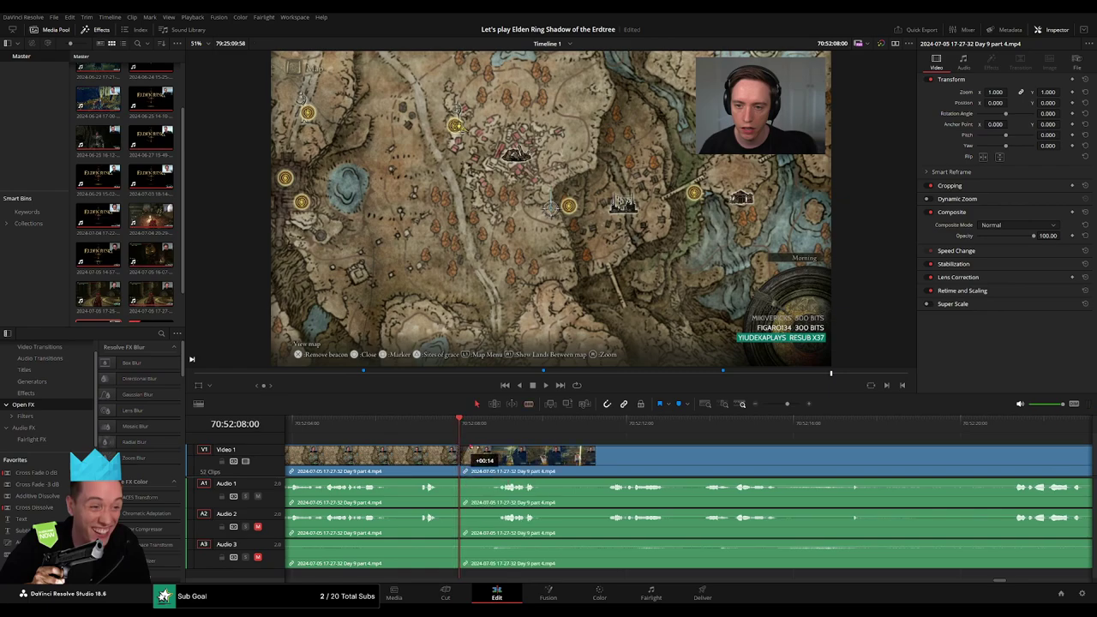
mouse_move(471, 448)
mouse_down()
mouse_move(493, 448)
mouse_move(434, 447)
mouse_up()
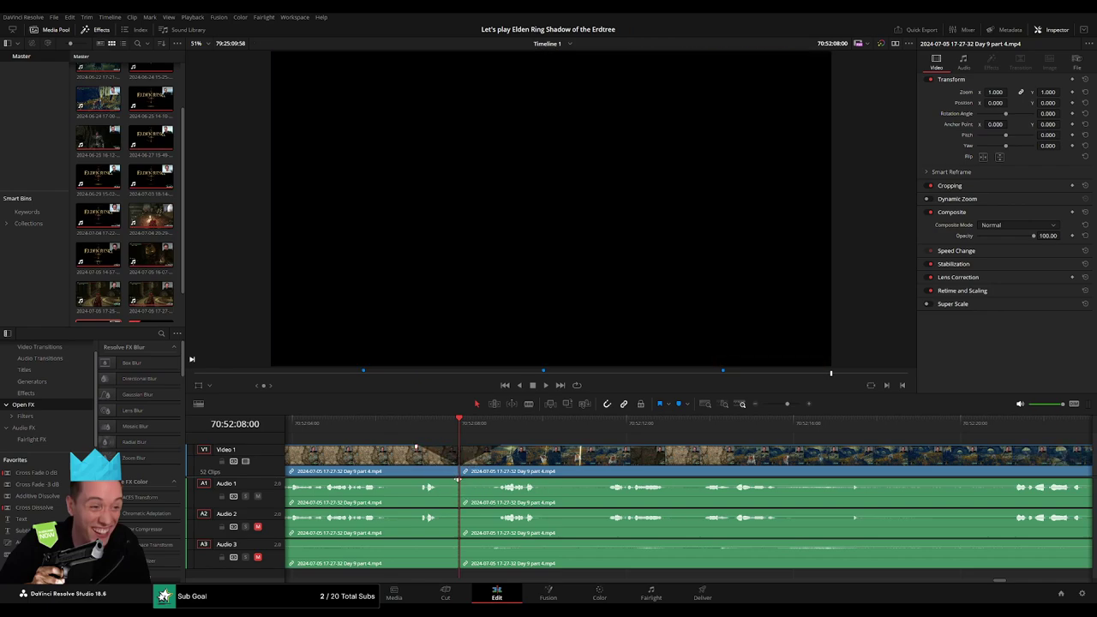
drag(458, 481, 427, 481)
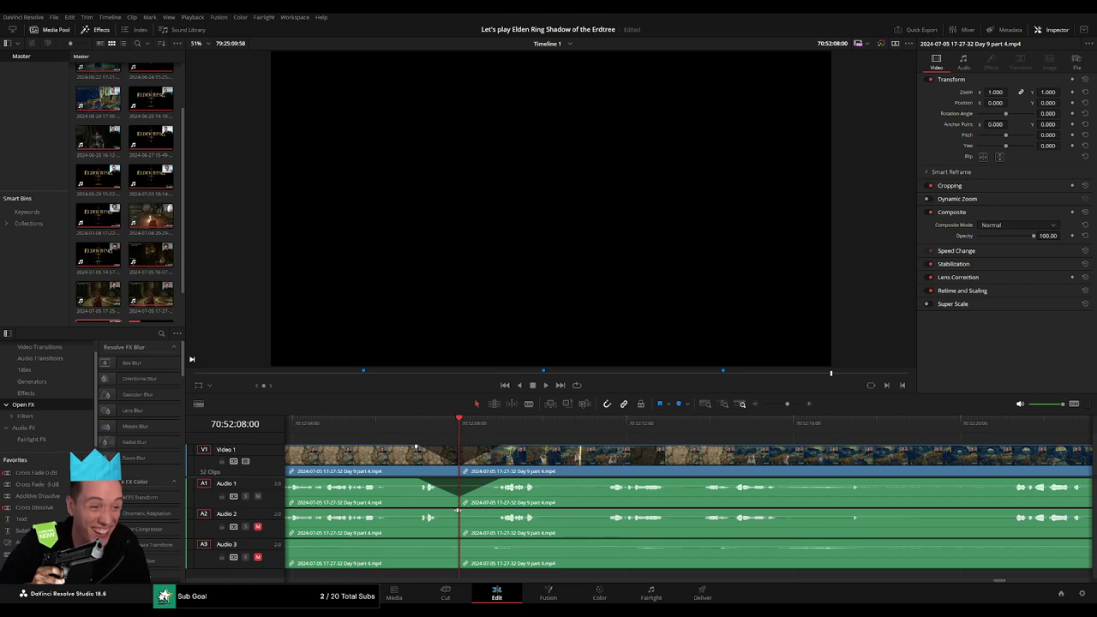
drag(457, 509, 427, 512)
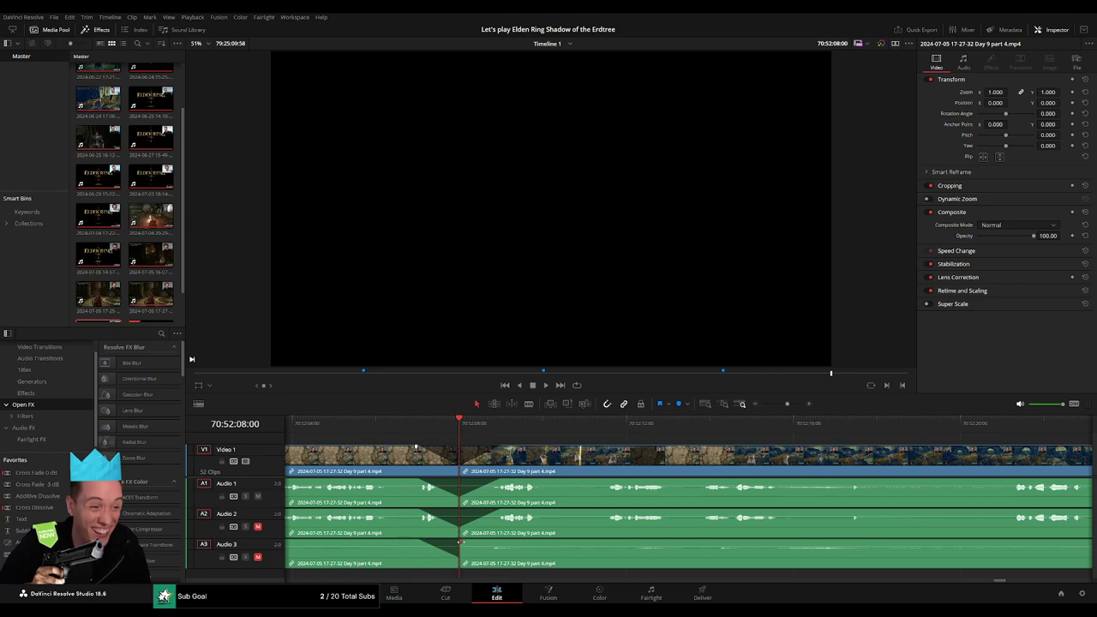
drag(460, 542, 502, 543)
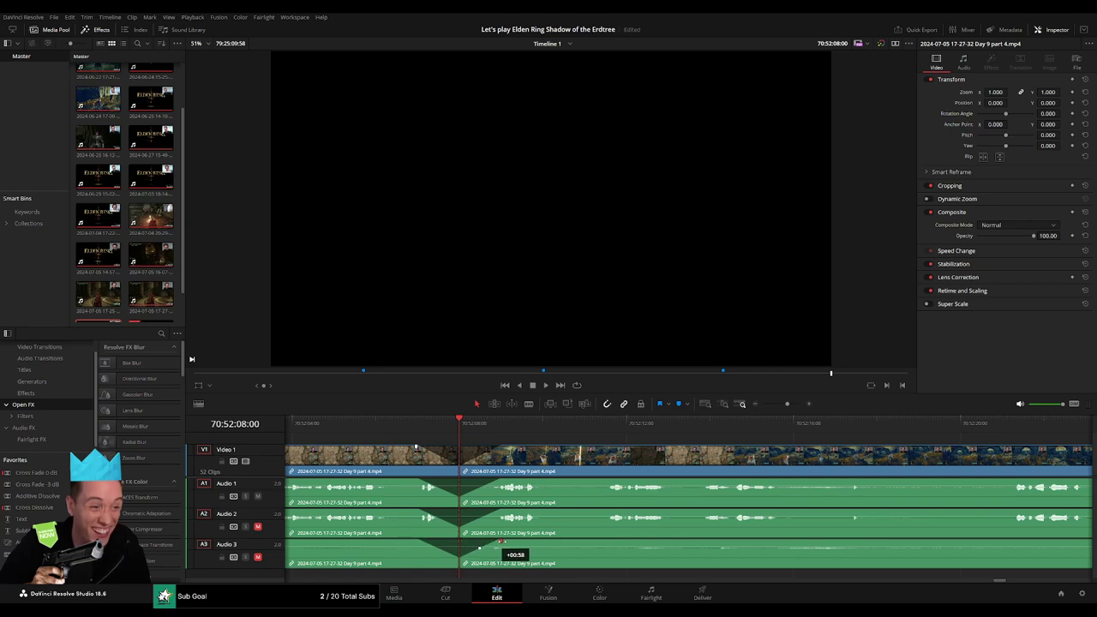
- Delete the section after the cut and snap the short leftover clip to 72:00:00:00
click(736, 445)
key(Delete)
scroll(533, 470, down, 5)
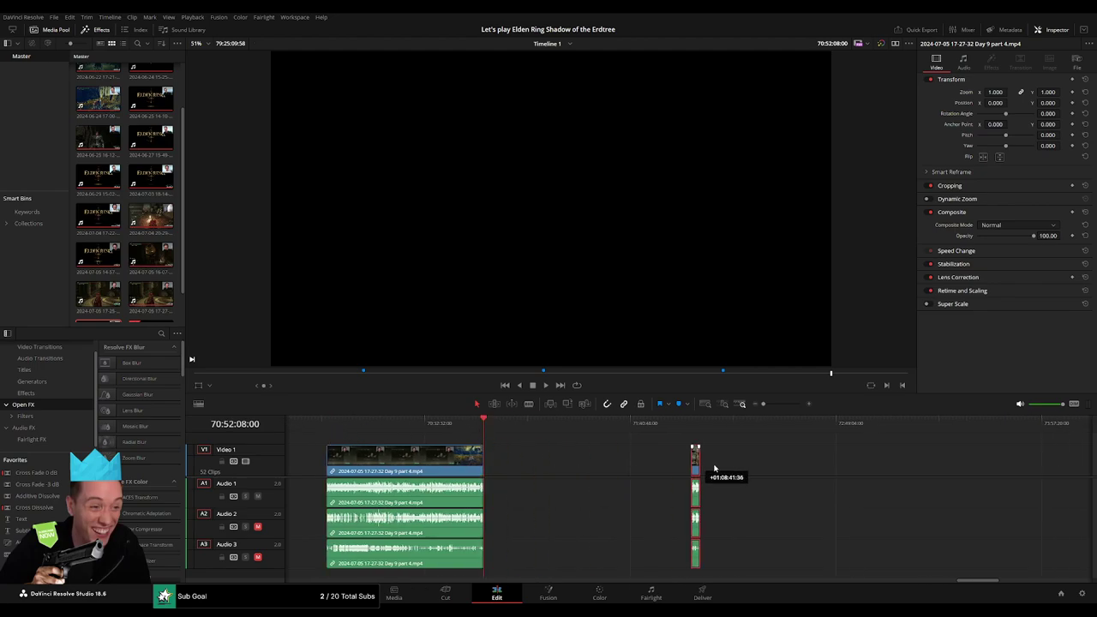
drag(489, 467, 740, 467)
click(563, 469)
drag(486, 426, 686, 452)
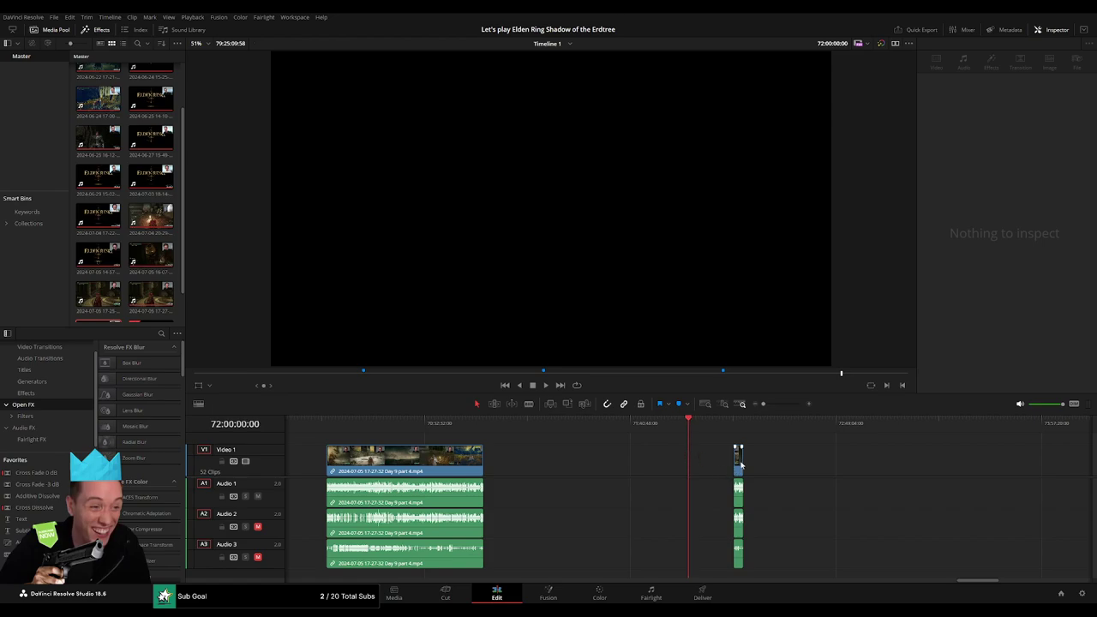
drag(742, 464, 694, 463)
- Pull the Day 10 clip back left toward the 72:00:00:00 playhead
scroll(686, 459, right, 2)
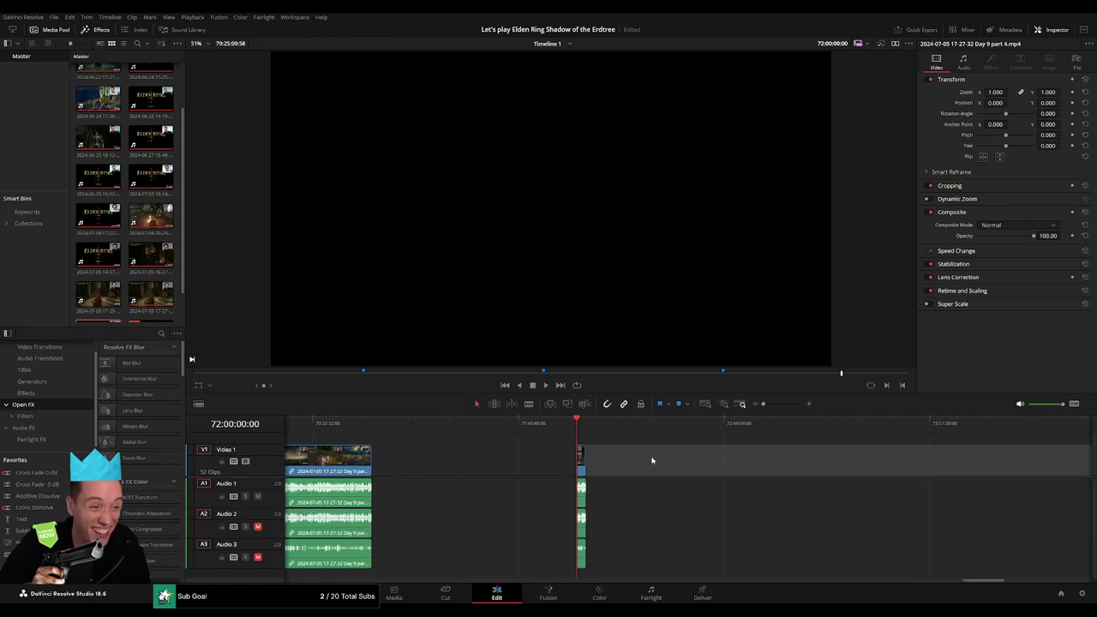
scroll(831, 450, right, 6)
drag(971, 467, 505, 467)
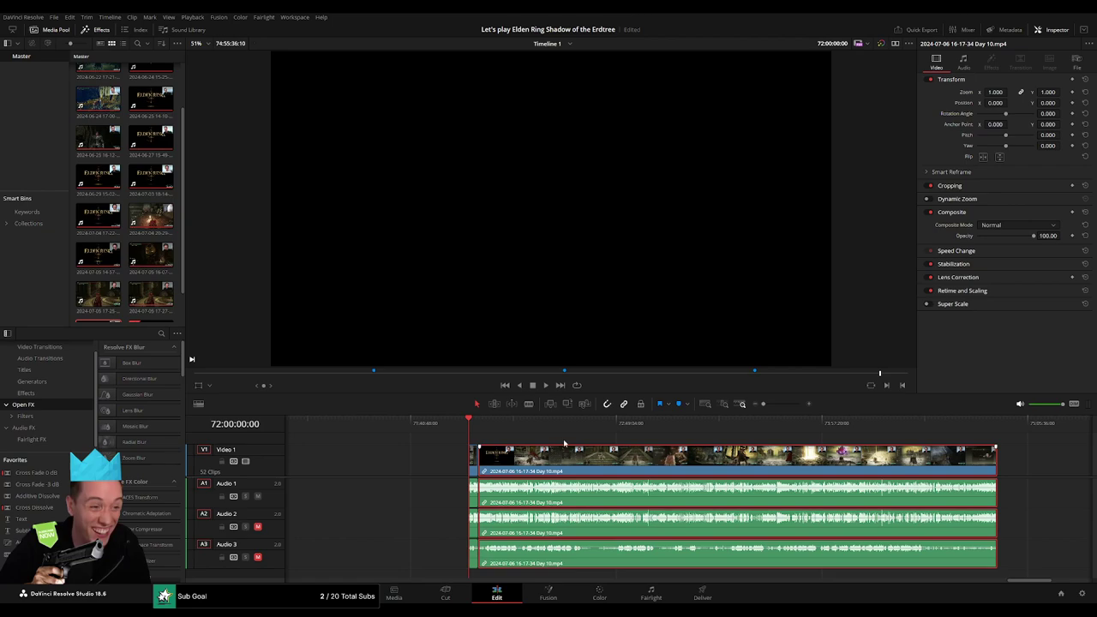
scroll(773, 463, right, 2)
scroll(773, 464, right, 8)
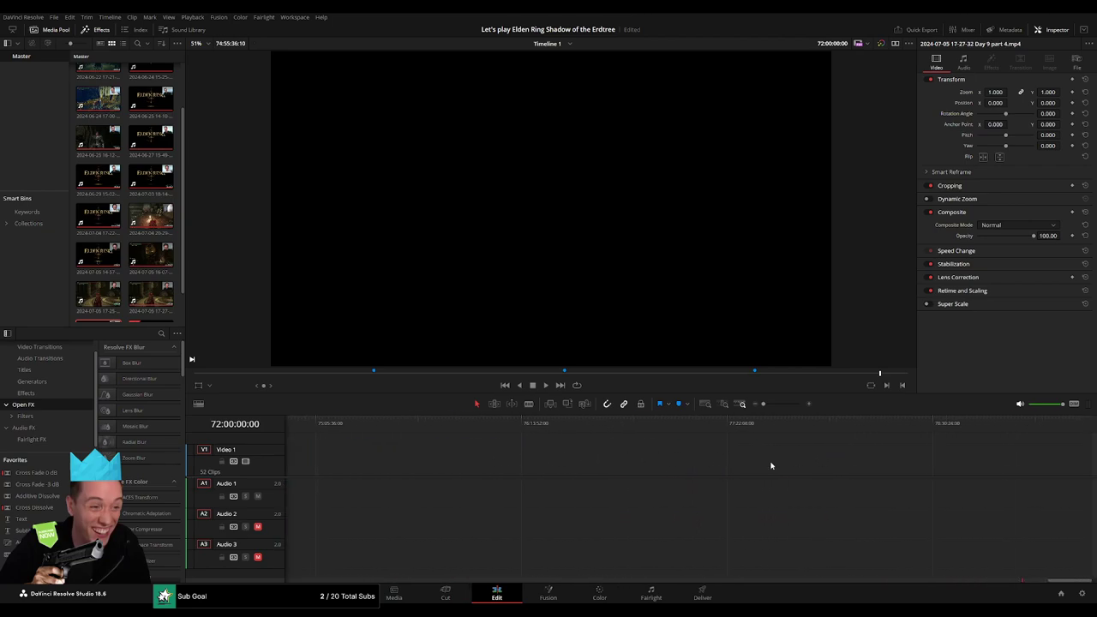
scroll(771, 465, left, 5)
scroll(869, 461, left, 4)
scroll(500, 452, left, 3)
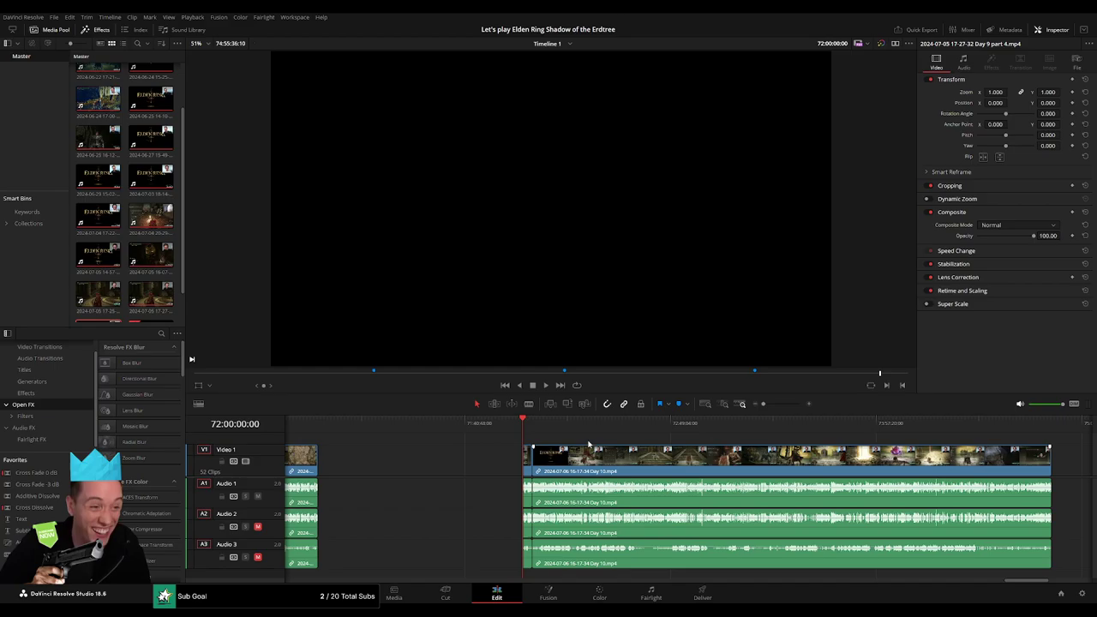
- Check the join from 72:00:00:00 and ripple-trim off the leftover Day 9 ending
key(space)
scroll(761, 443, up, 5)
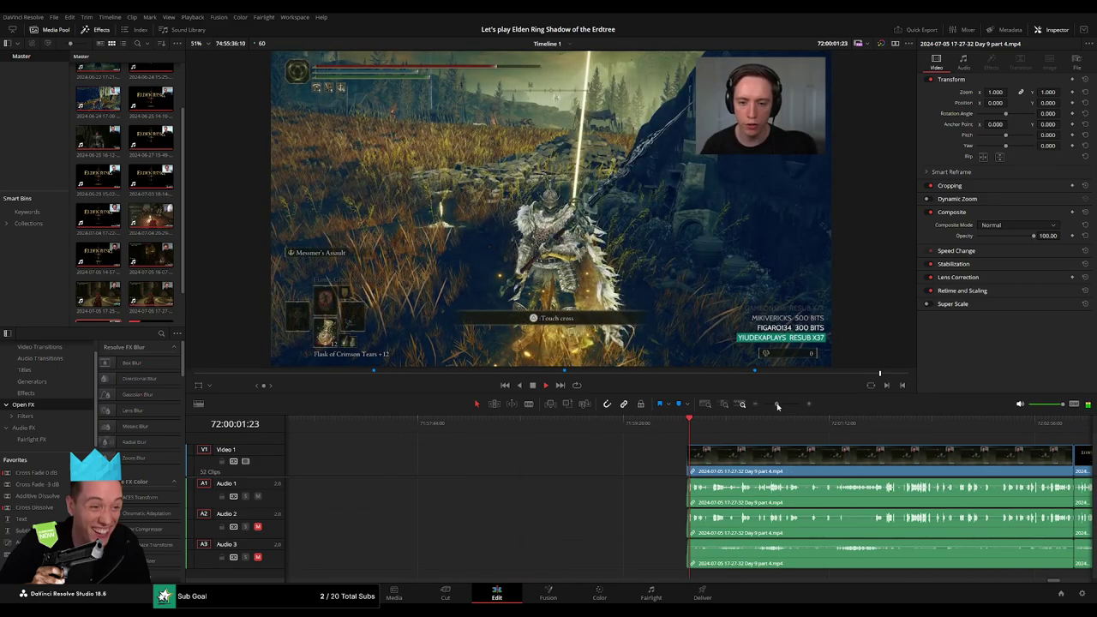
click(1020, 442)
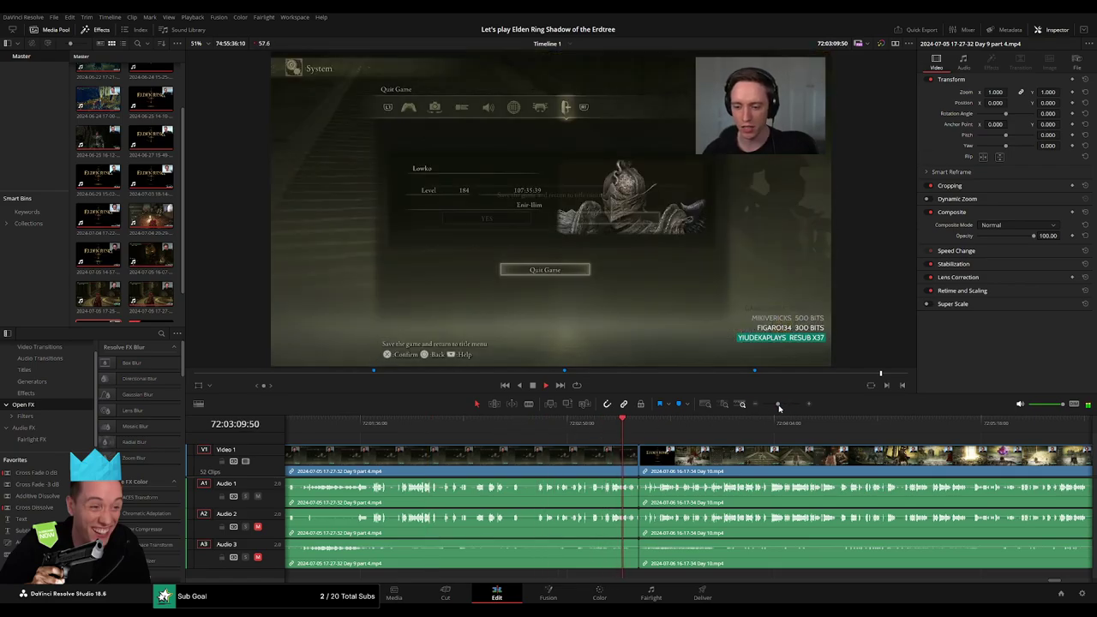
scroll(640, 442, up, 8)
key(ctrl+shift+])
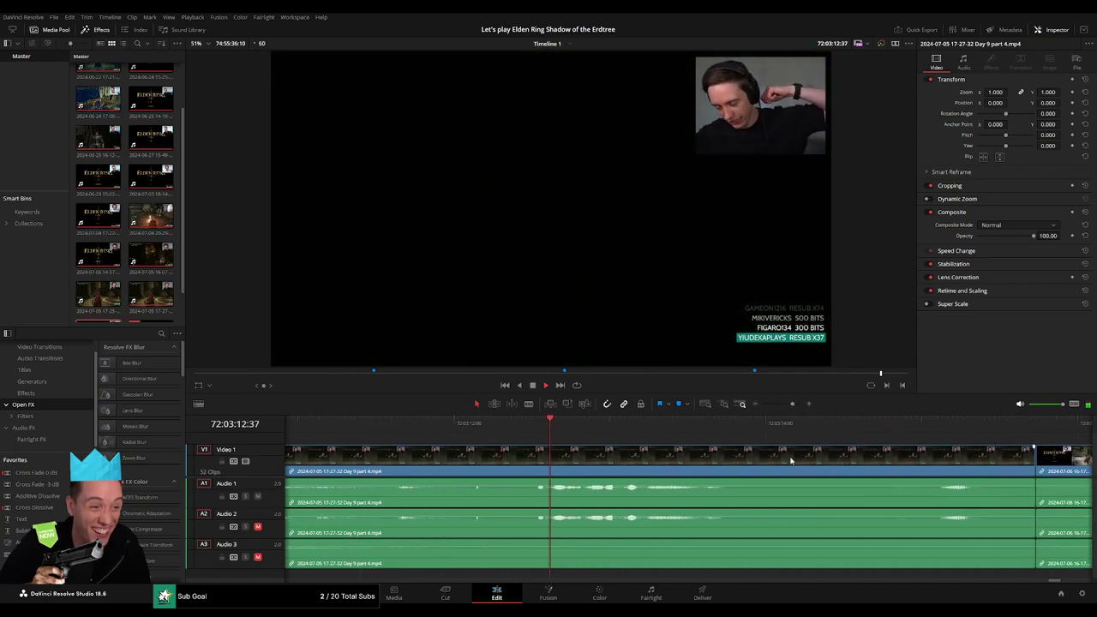
- Add default cross-fades on all tracks at the Day 9 part 4 / Day 10 join
click(747, 461)
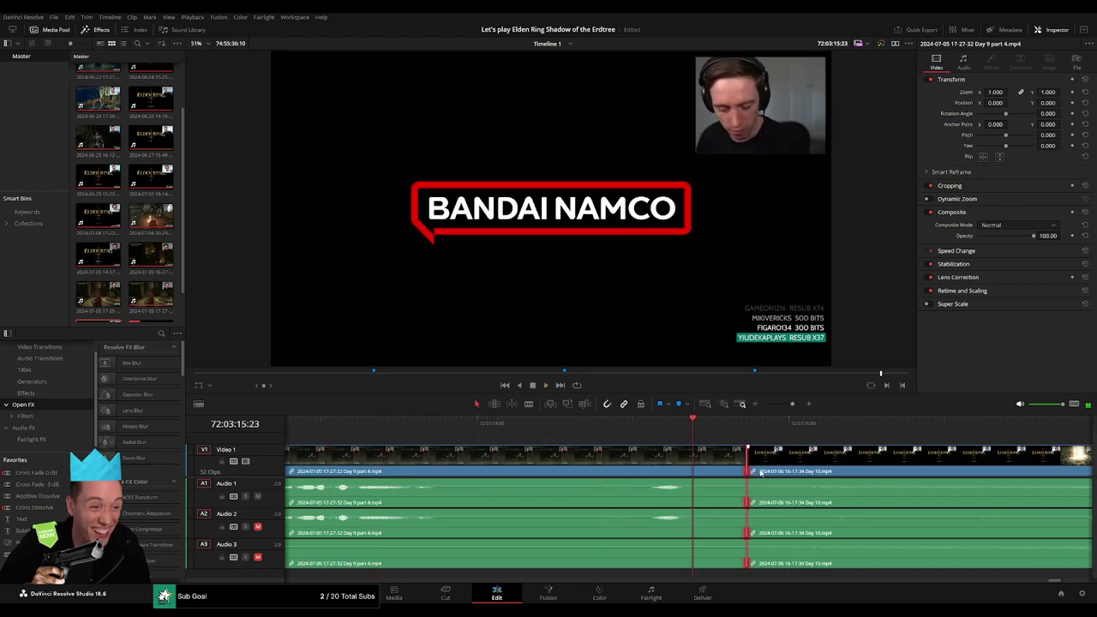
key(ctrl+t)
key(/)
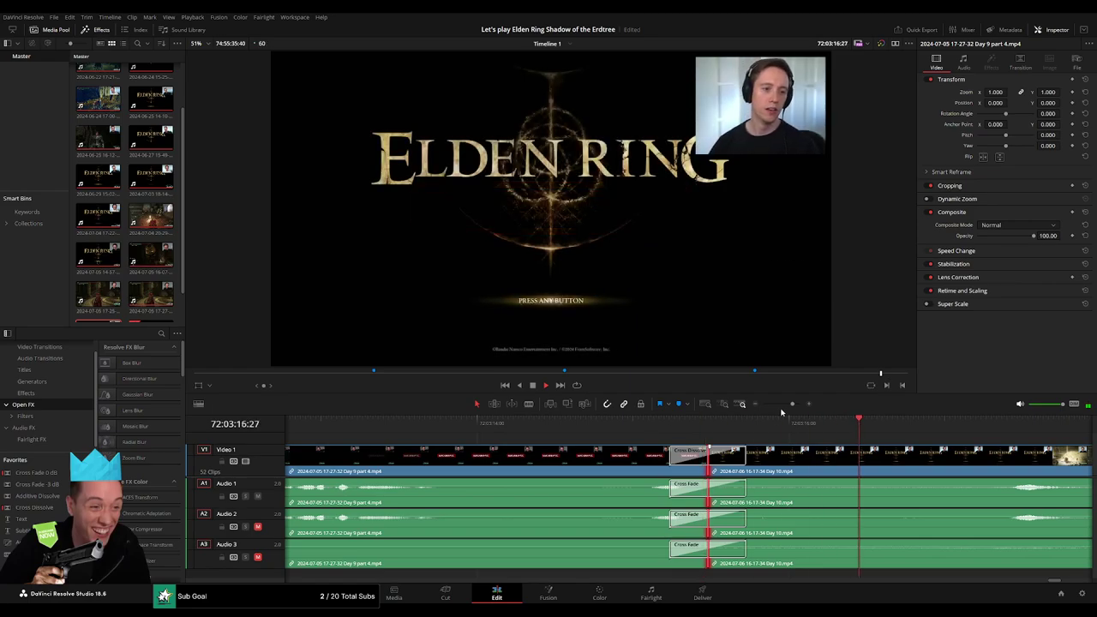
scroll(725, 442, down, 3)
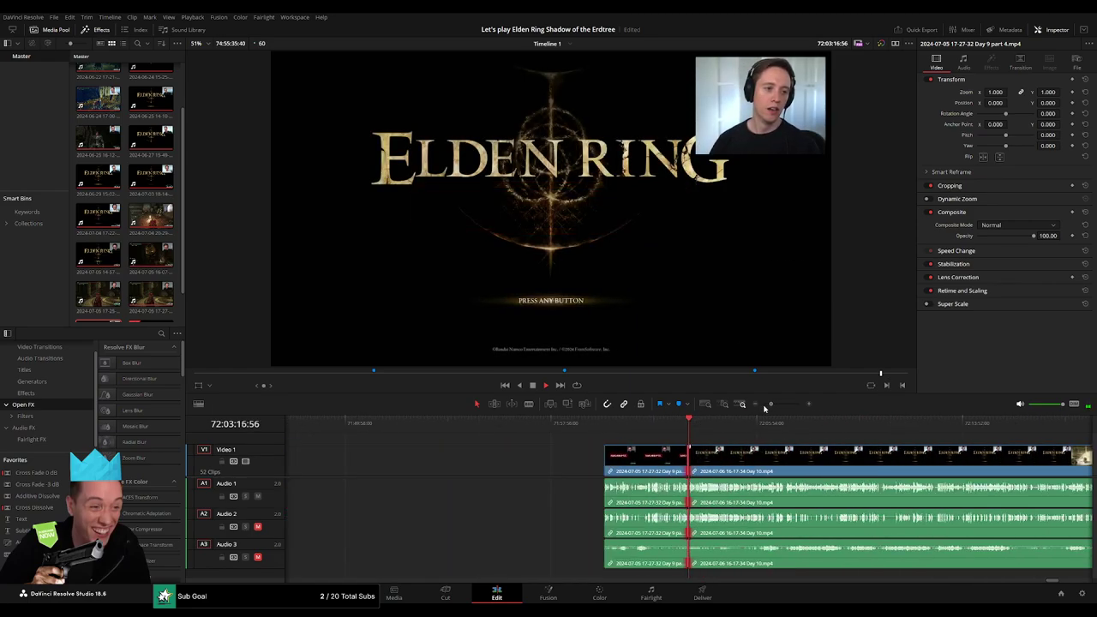
scroll(751, 445, right, 5)
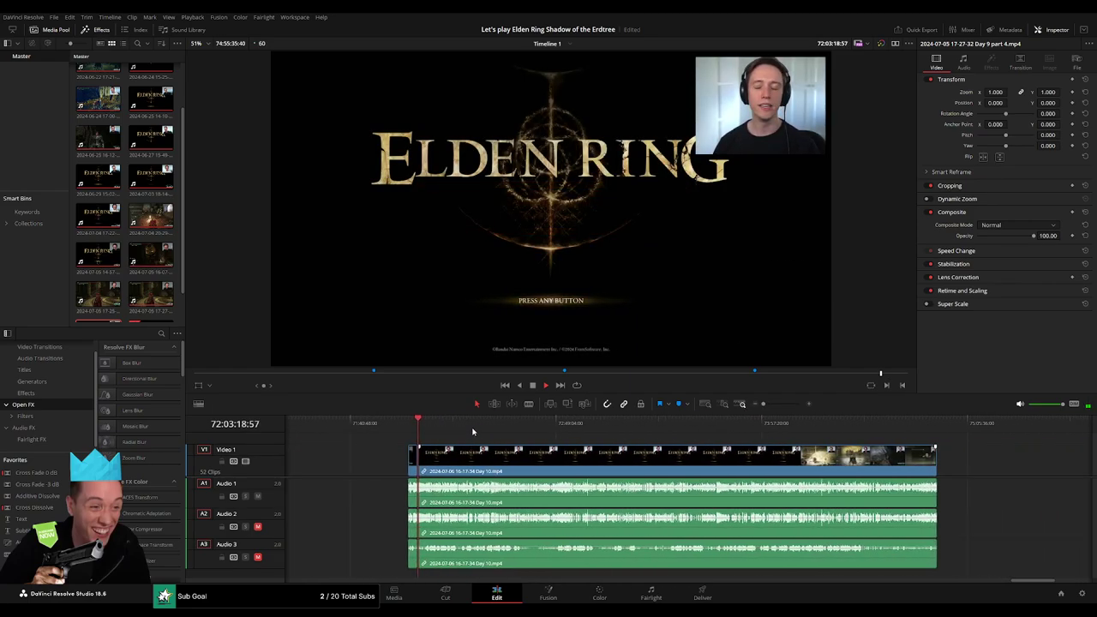
drag(413, 428, 555, 432)
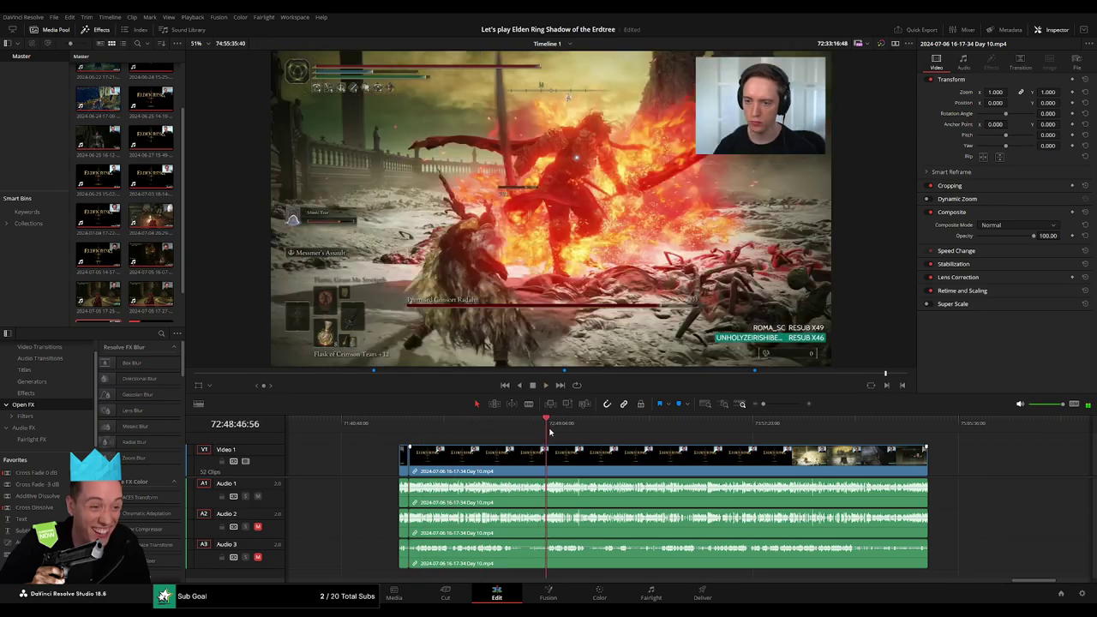
- Scrub through the Day 10 boss fight to 72:52:11:30 and blade all tracks there
scroll(579, 432, up, 3)
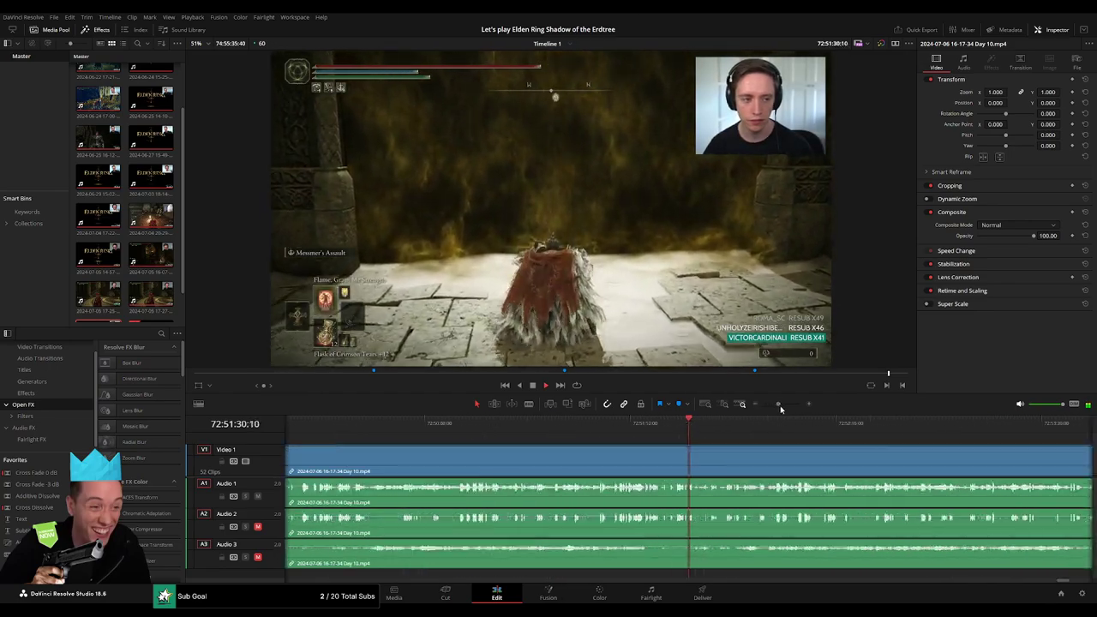
click(790, 424)
drag(790, 426, 581, 434)
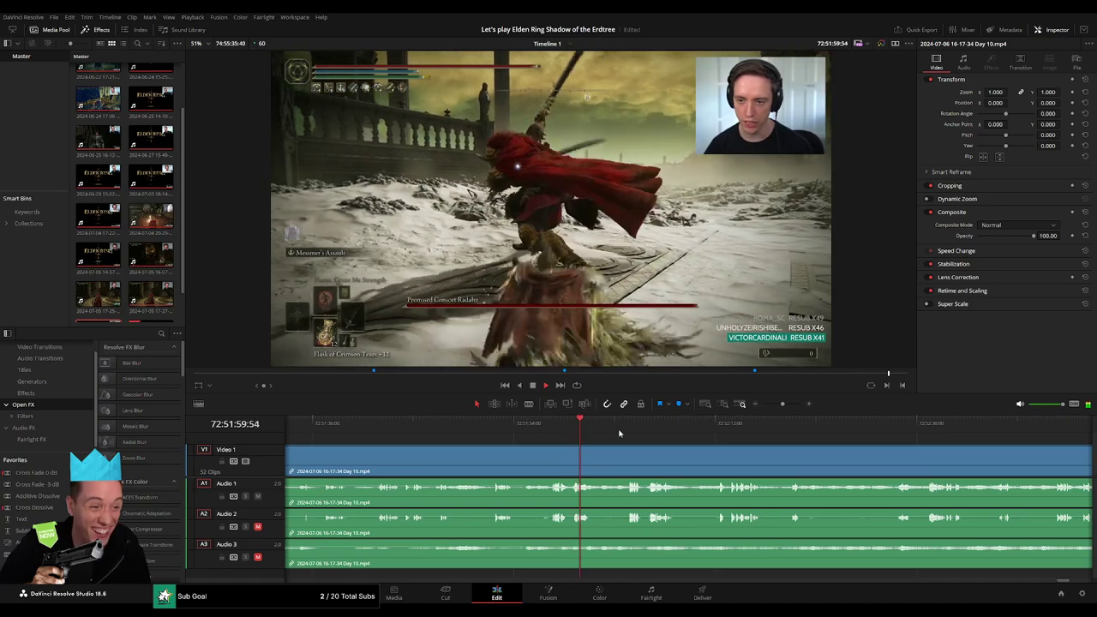
click(631, 431)
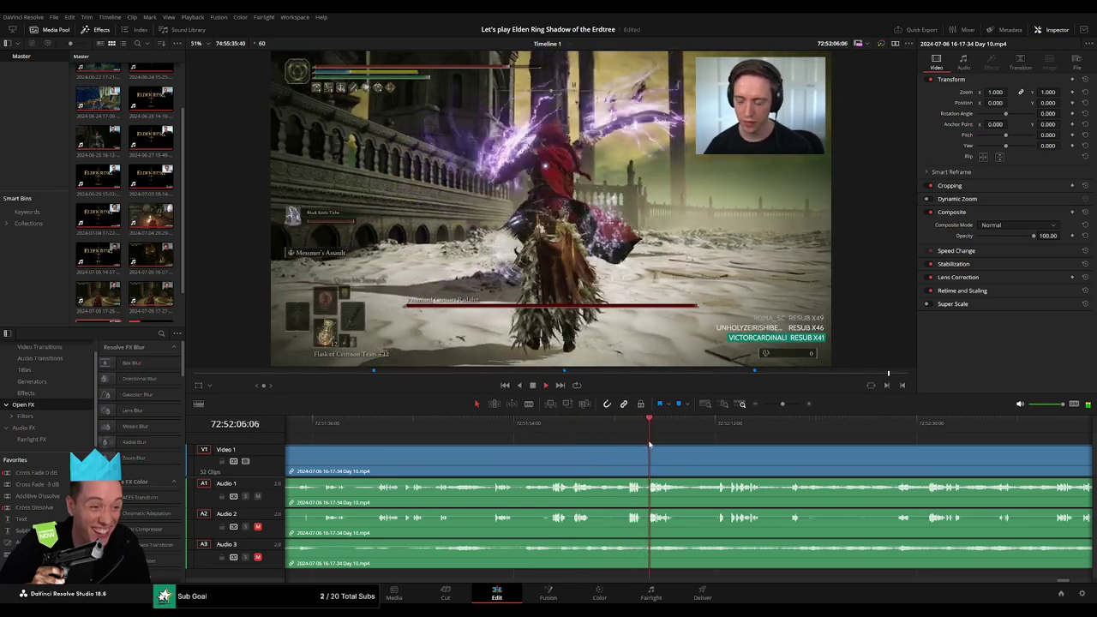
click(710, 426)
scroll(767, 426, up, 5)
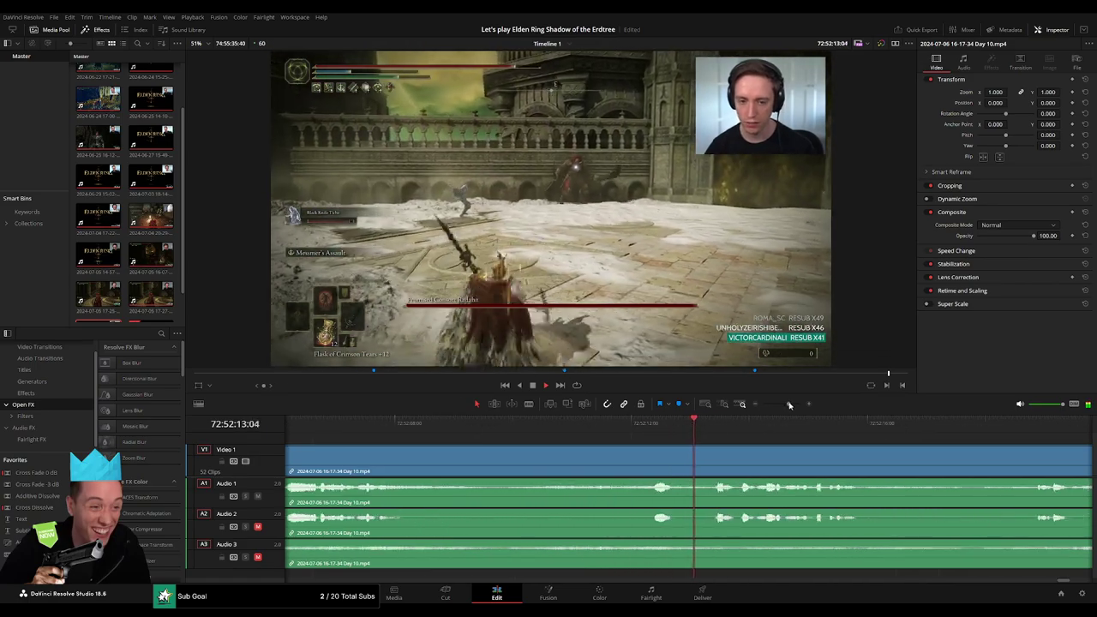
click(653, 426)
drag(653, 428, 602, 442)
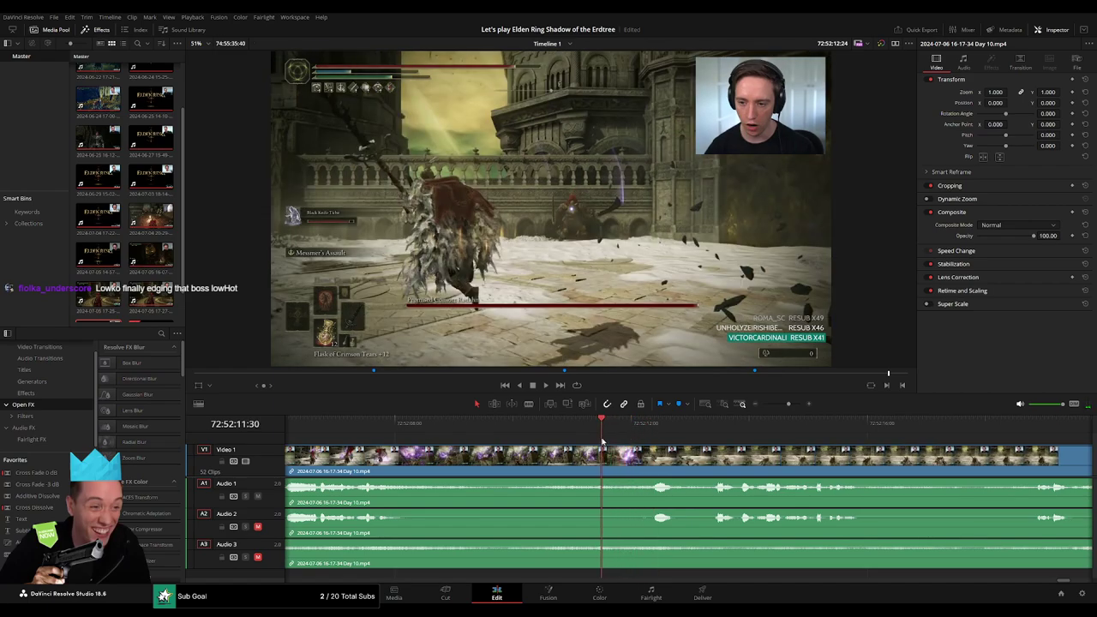
key(ctrl+b)
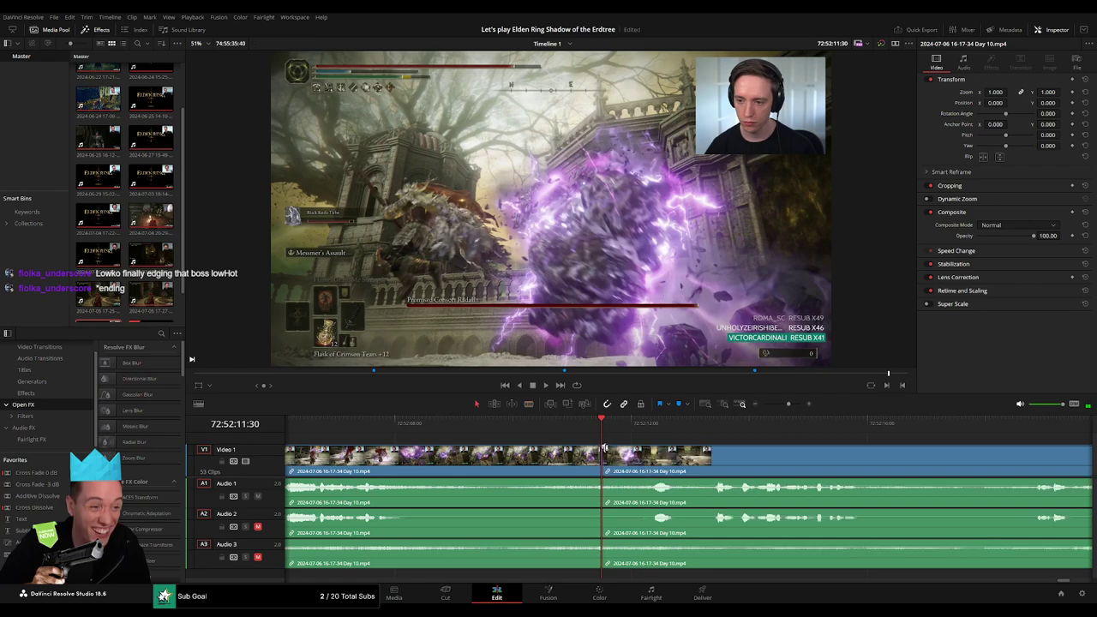
- Drag fade-out and fade-in ramps on the audio clips beside the 72:52:11:30 cut
drag(610, 460, 659, 451)
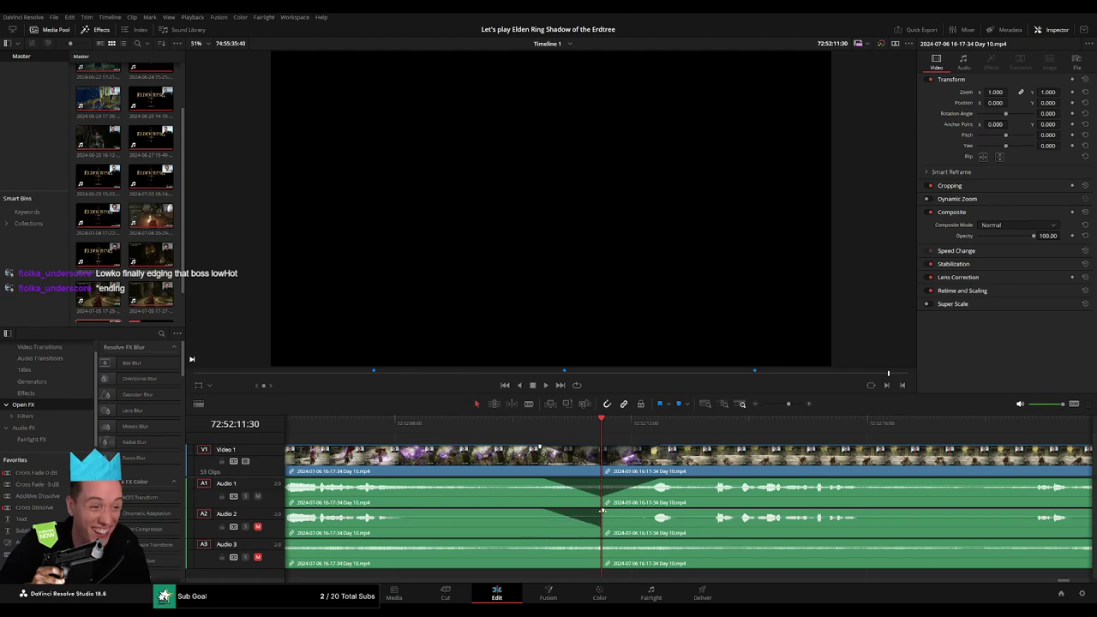
drag(603, 511, 658, 512)
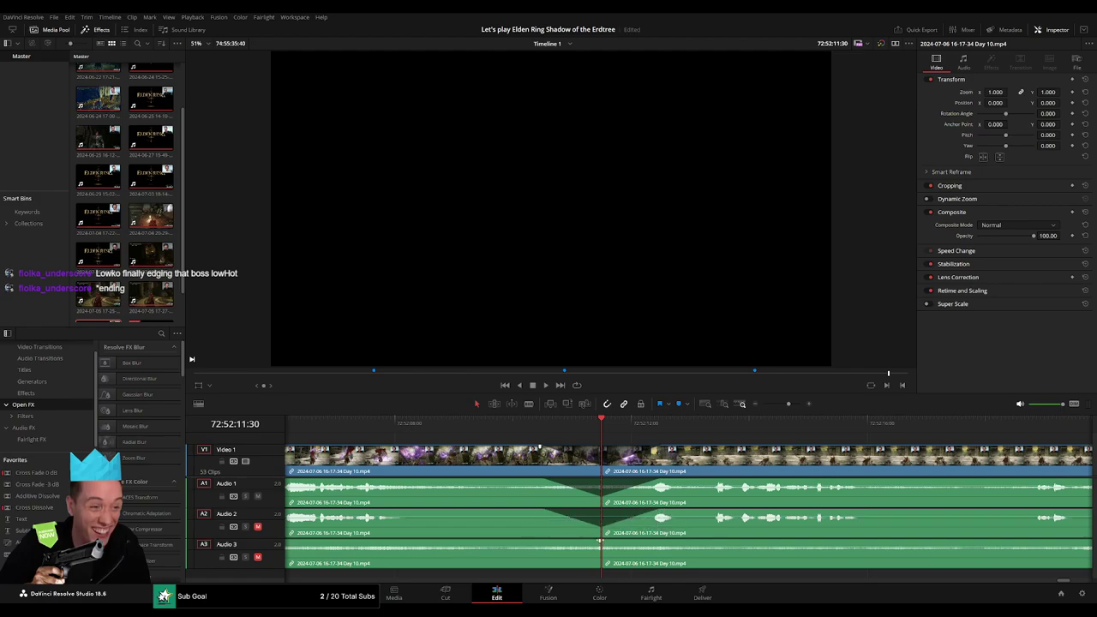
drag(600, 542, 549, 542)
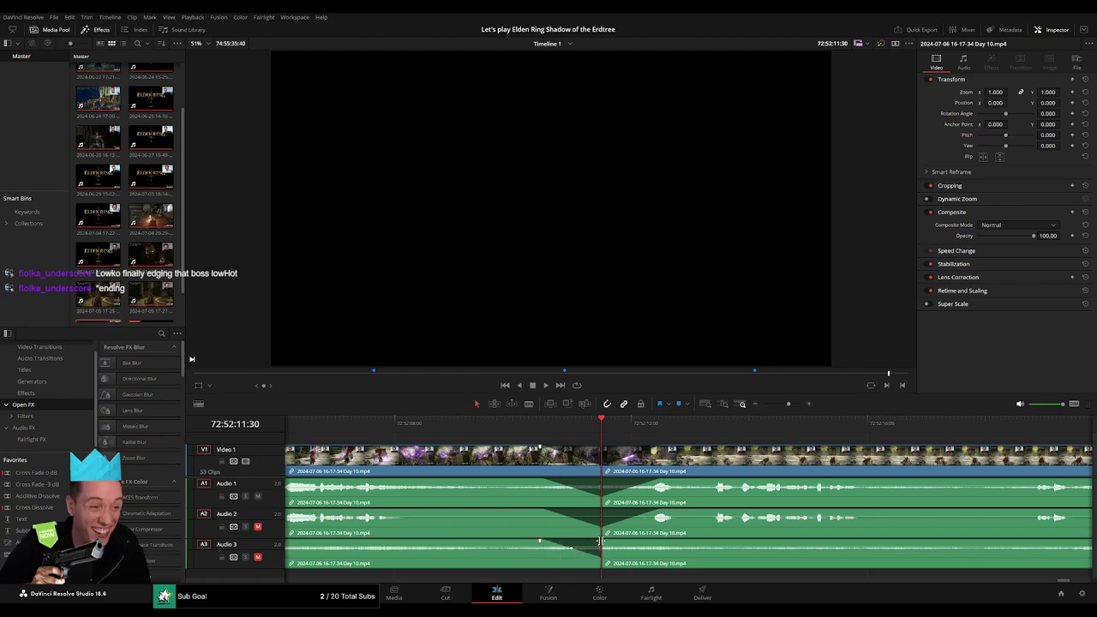
- Play back around the new cut and scrub to a slightly later cut position
click(546, 429)
key(space)
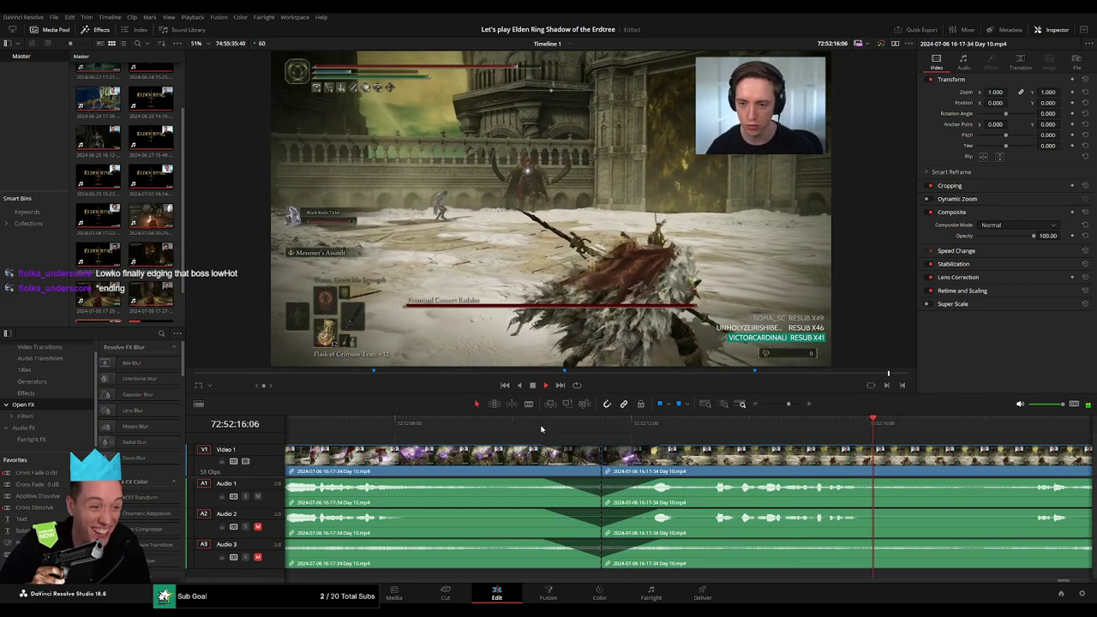
click(705, 423)
scroll(617, 442, right, 2)
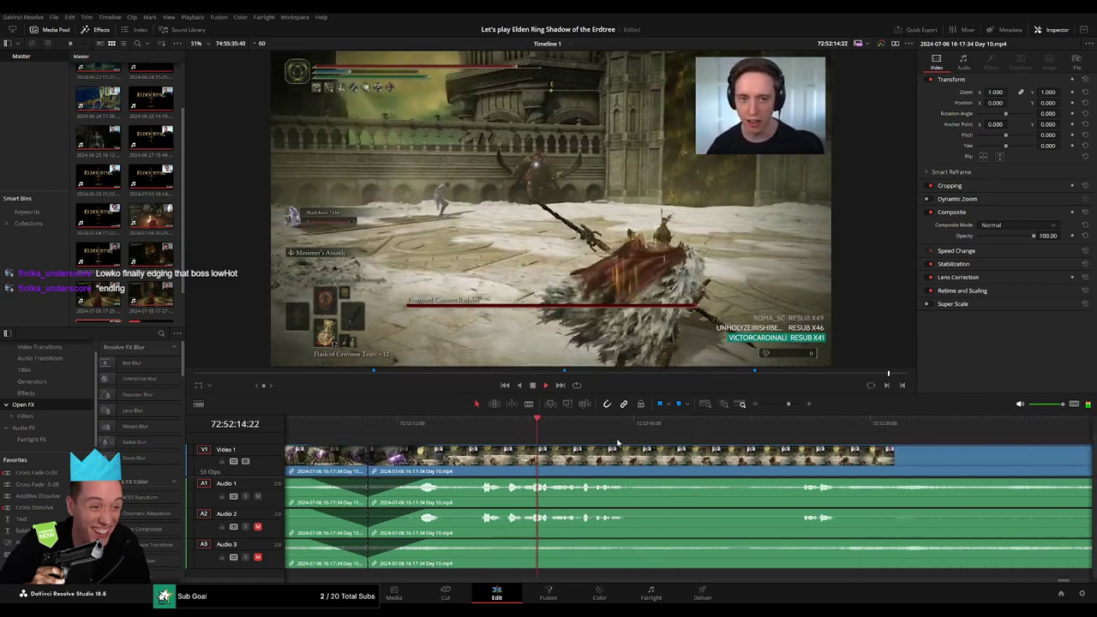
click(762, 428)
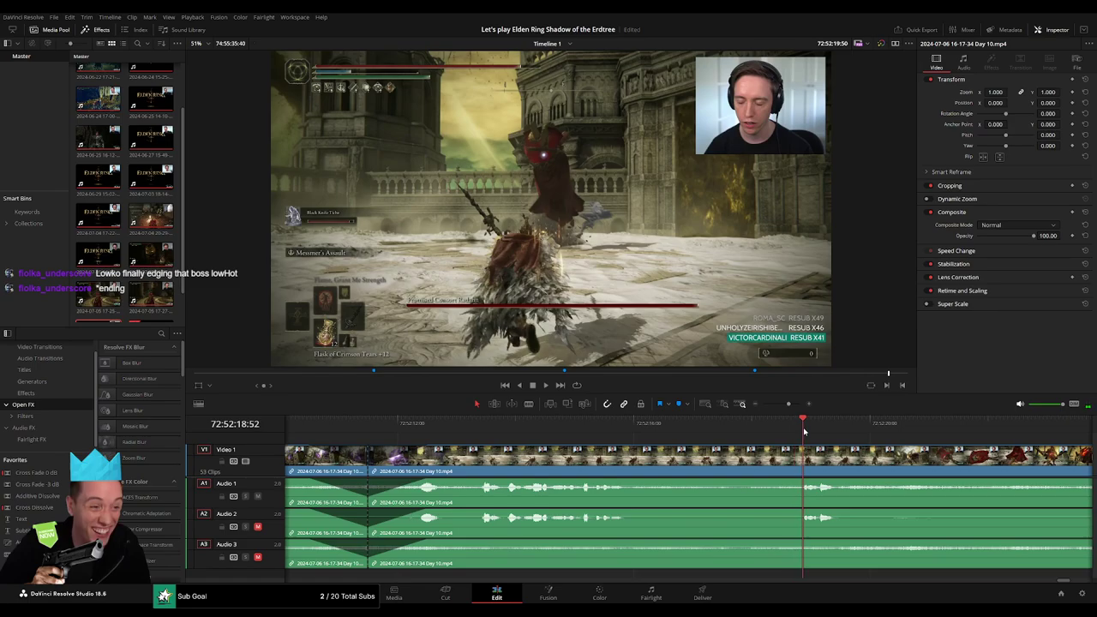
key(space)
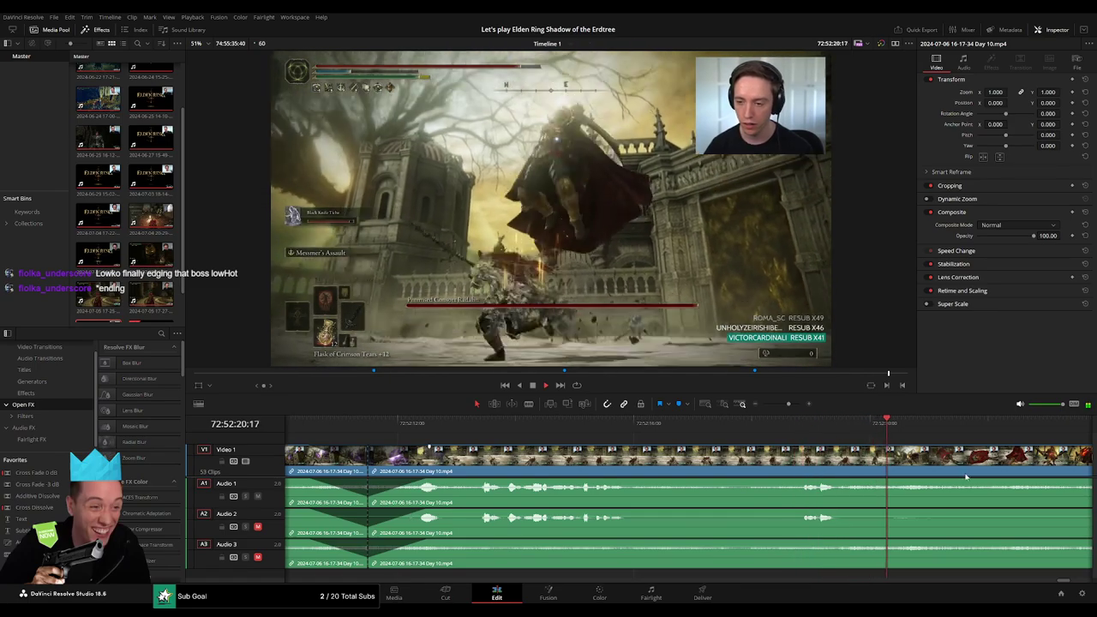
drag(787, 405, 784, 404)
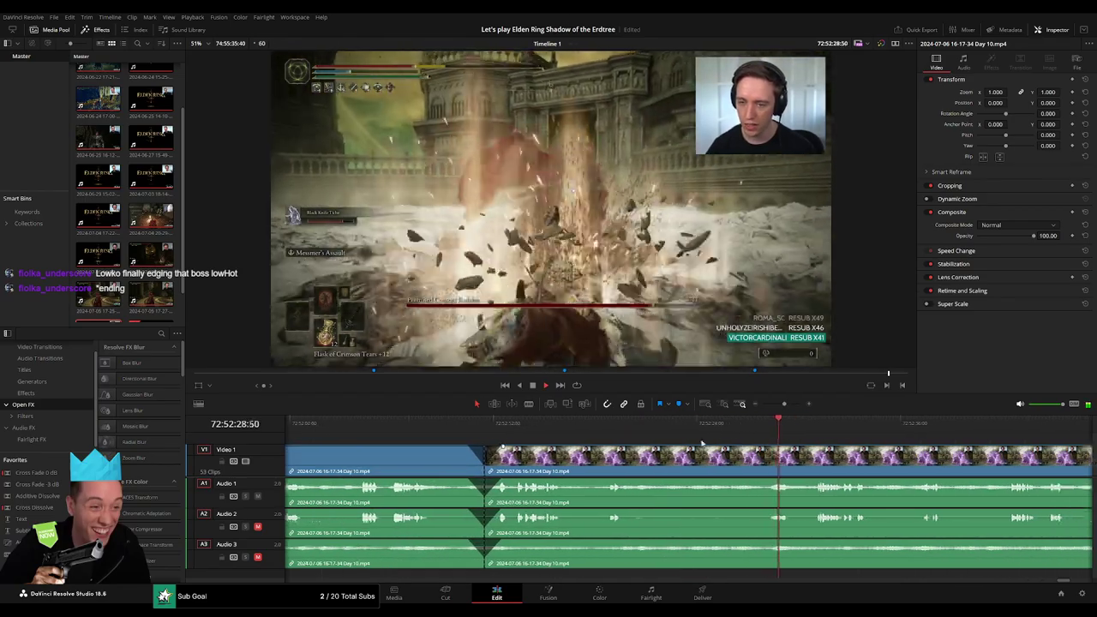
scroll(647, 426, right, 5)
click(642, 422)
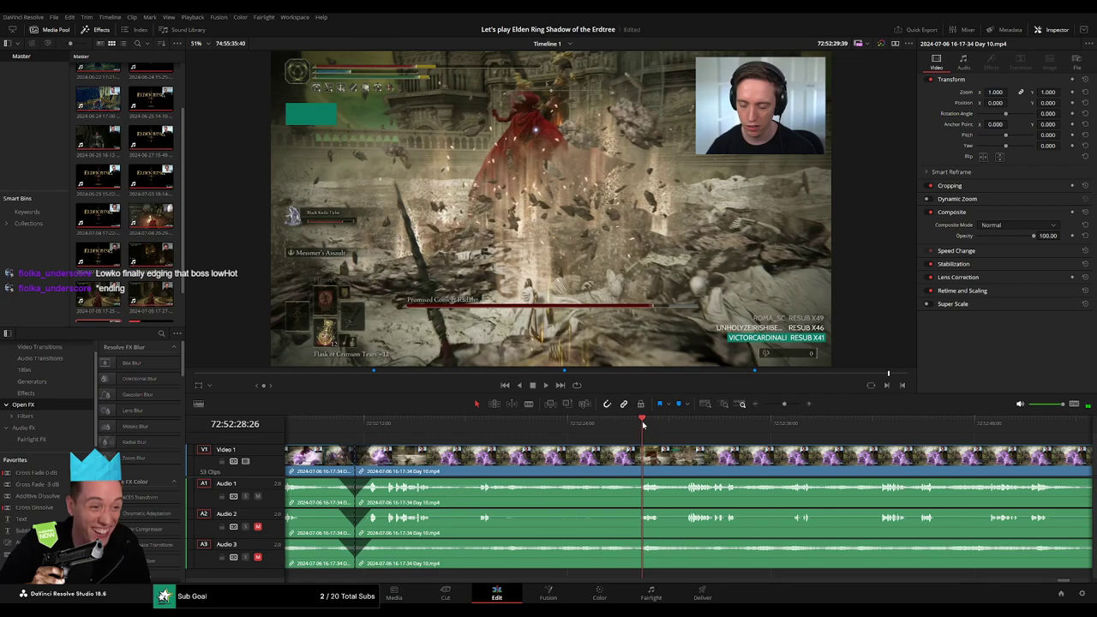
drag(643, 423, 625, 423)
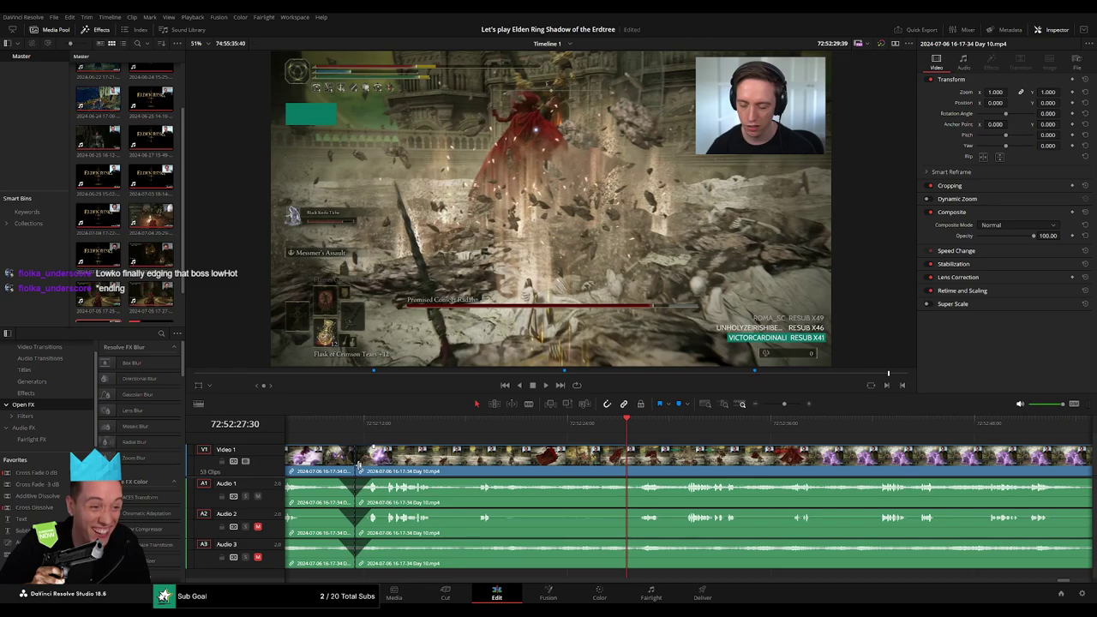
- Drag the edit point later to the playhead, then push the rest of Day 10 right
drag(358, 464, 626, 444)
key(space)
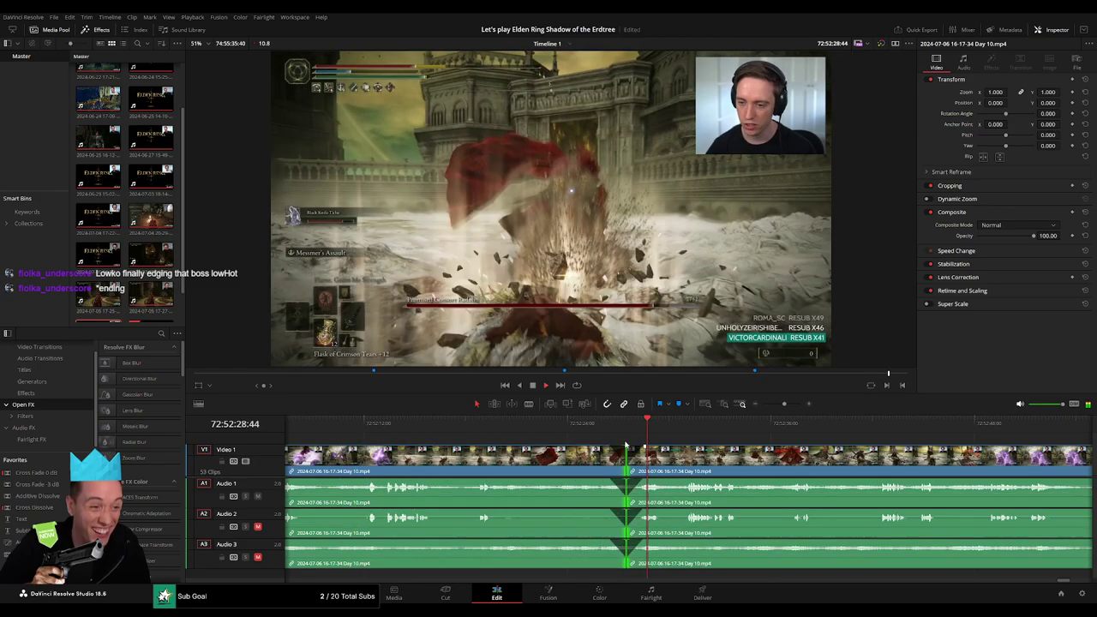
key(space)
key(space)
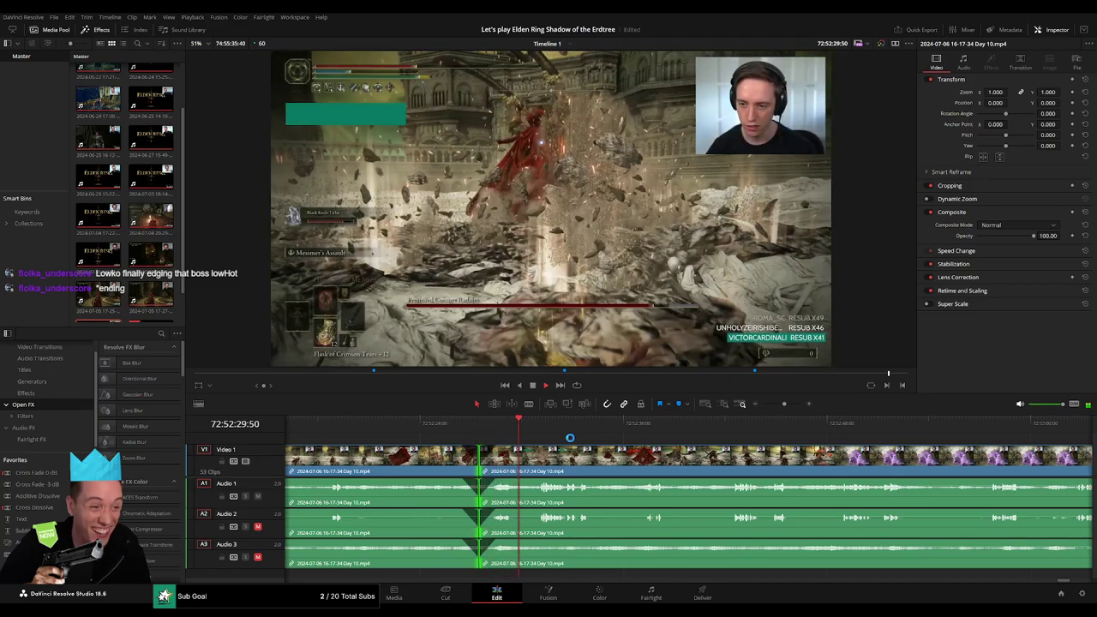
key(space)
scroll(562, 455, down, 2)
scroll(561, 455, down, 2)
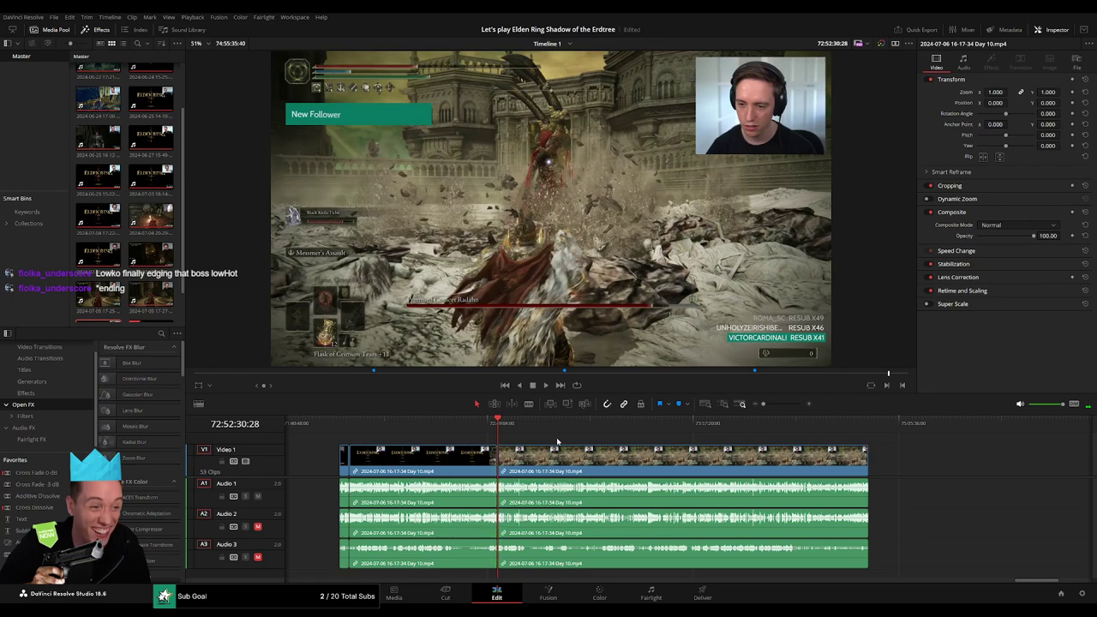
scroll(459, 454, down, 2)
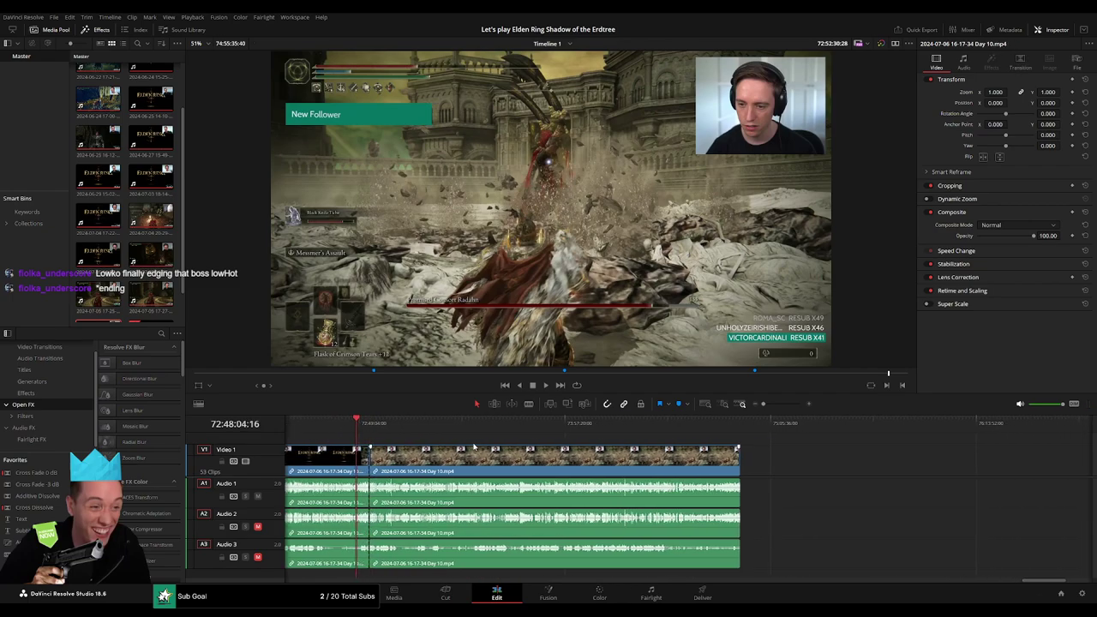
scroll(463, 458, down, 1)
drag(467, 464, 796, 463)
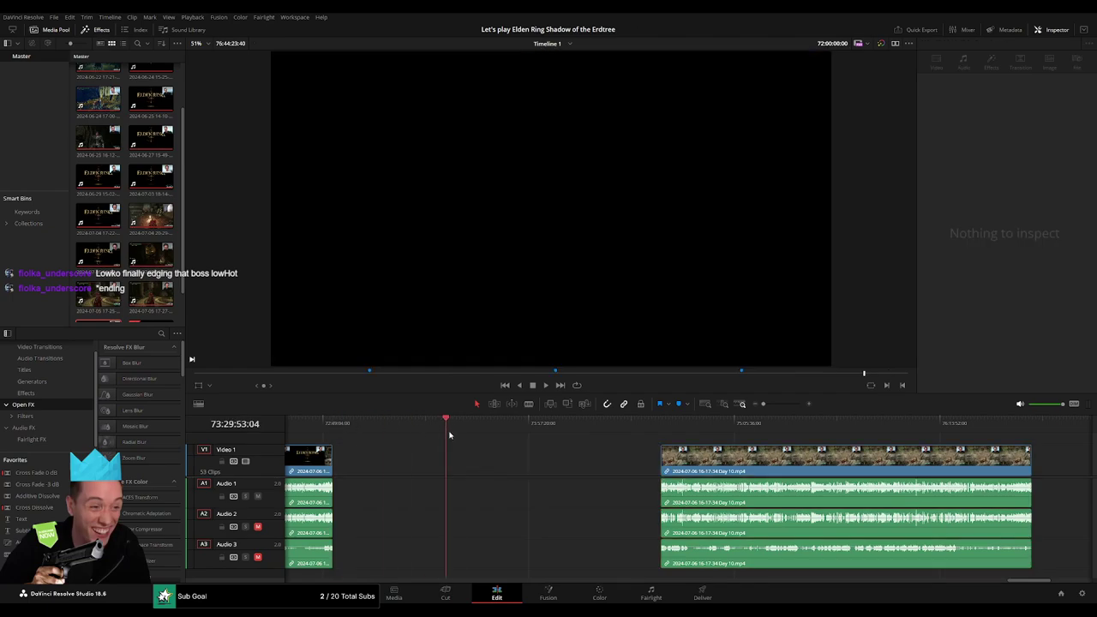
- Move the remaining Day 10 clip left to start at the playhead in the gap
click(537, 447)
scroll(764, 431, up, 2)
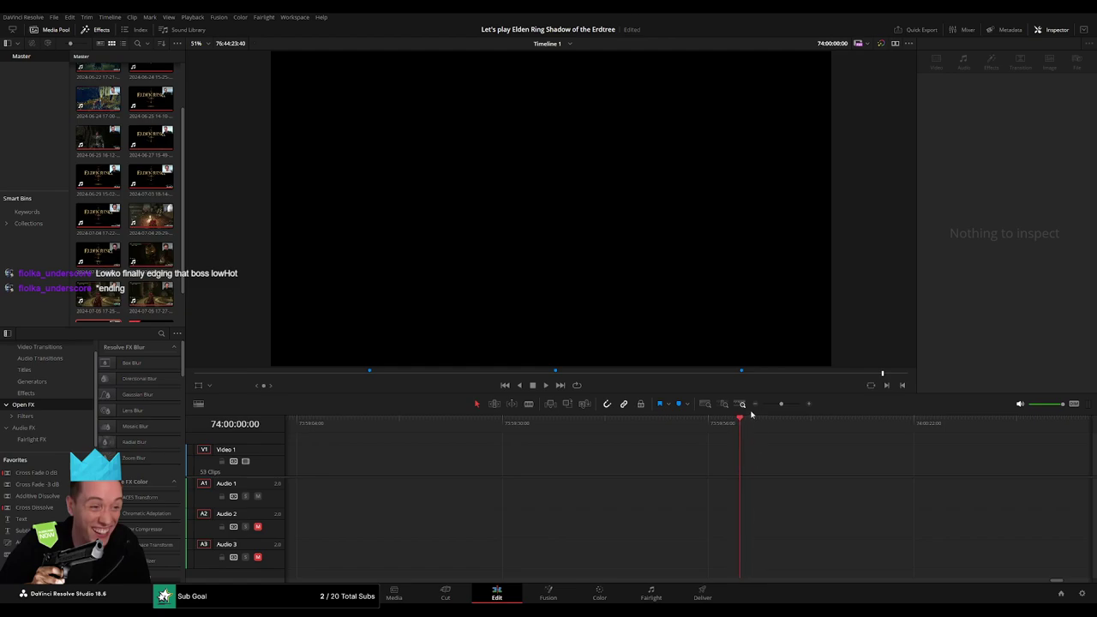
scroll(752, 414, down, 2)
drag(863, 455, 740, 442)
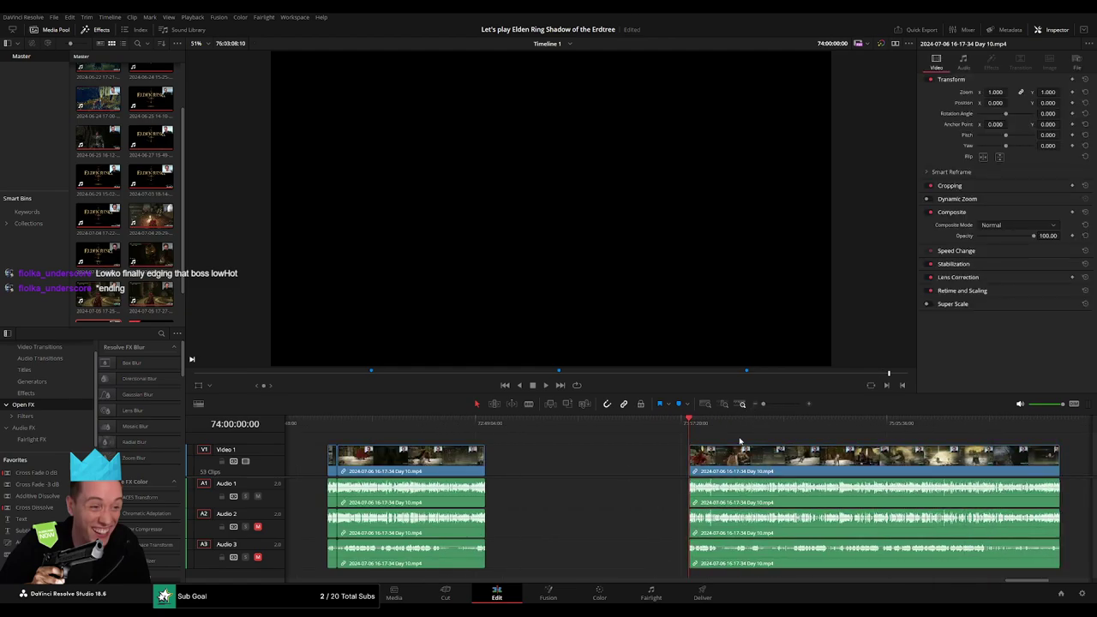
- Scrub through the moved footage to 74:52:08:30 and split all tracks there
scroll(600, 433, right, 3)
drag(433, 433, 563, 442)
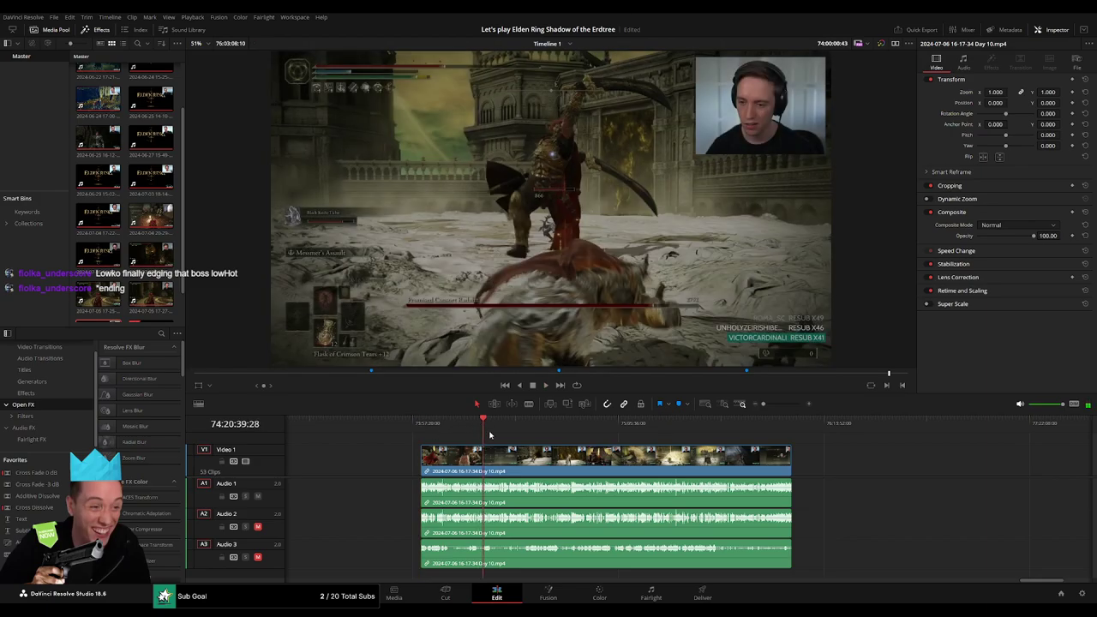
key(l)
key(l)
key(l)
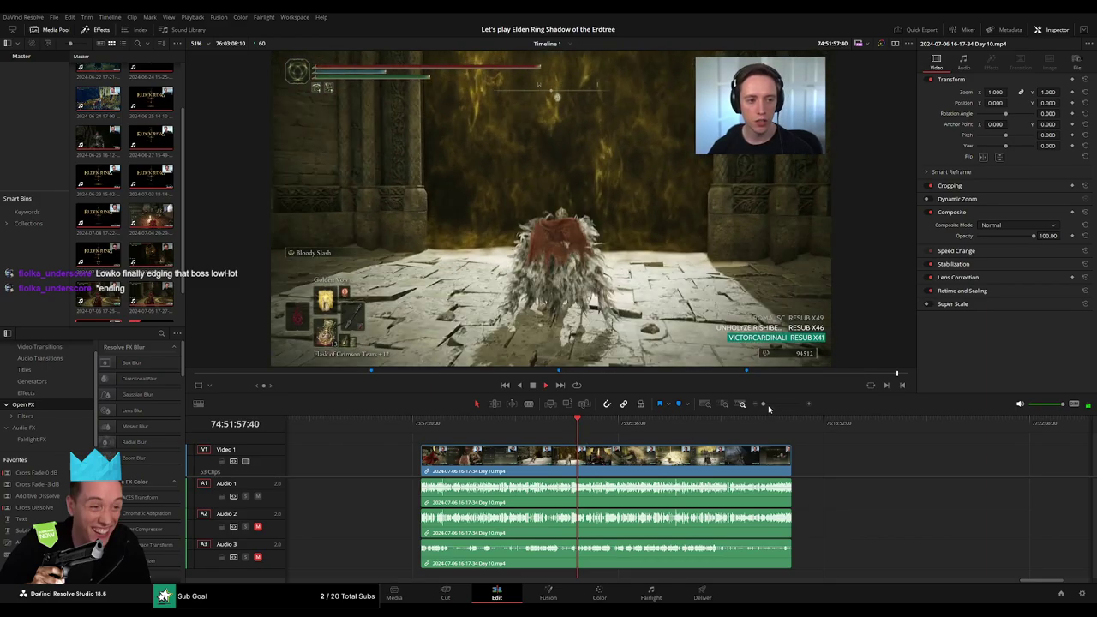
drag(762, 403, 790, 408)
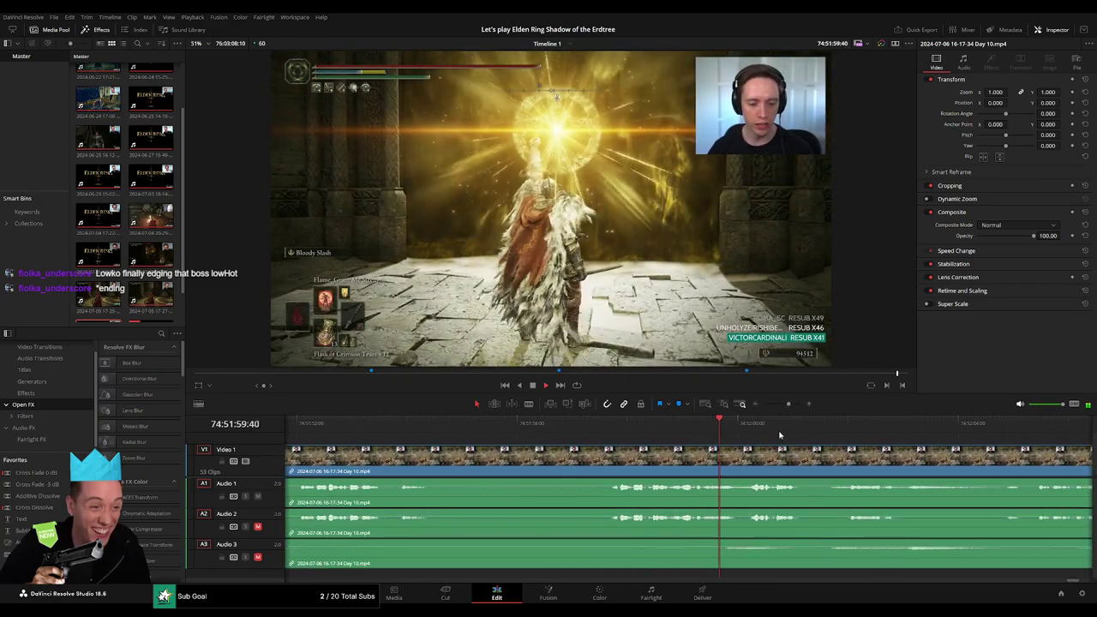
click(678, 425)
key(space)
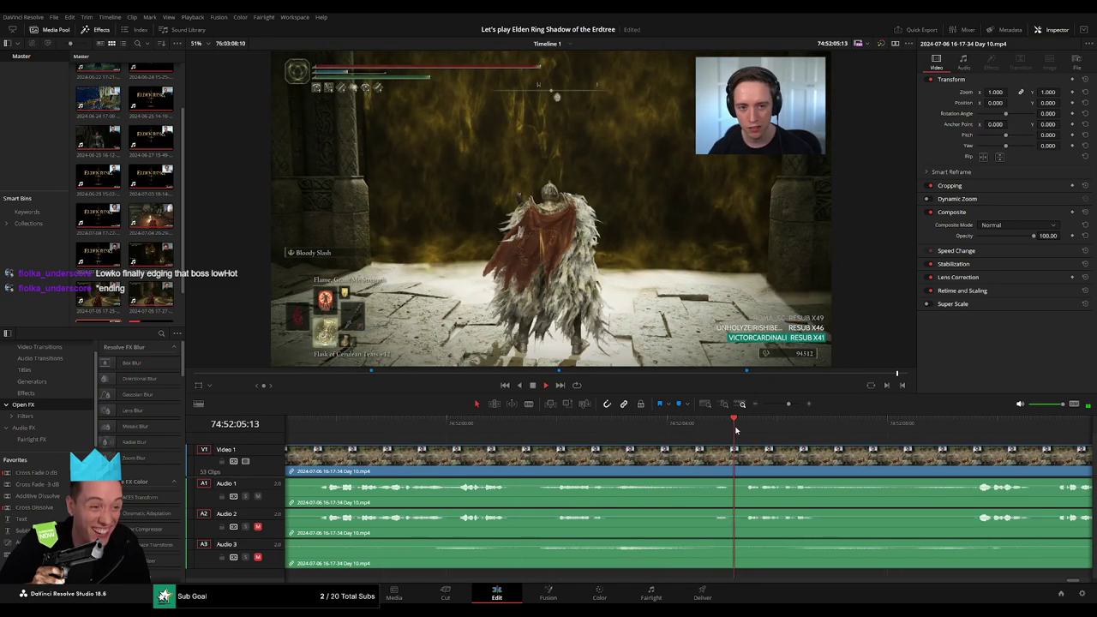
drag(684, 429, 699, 431)
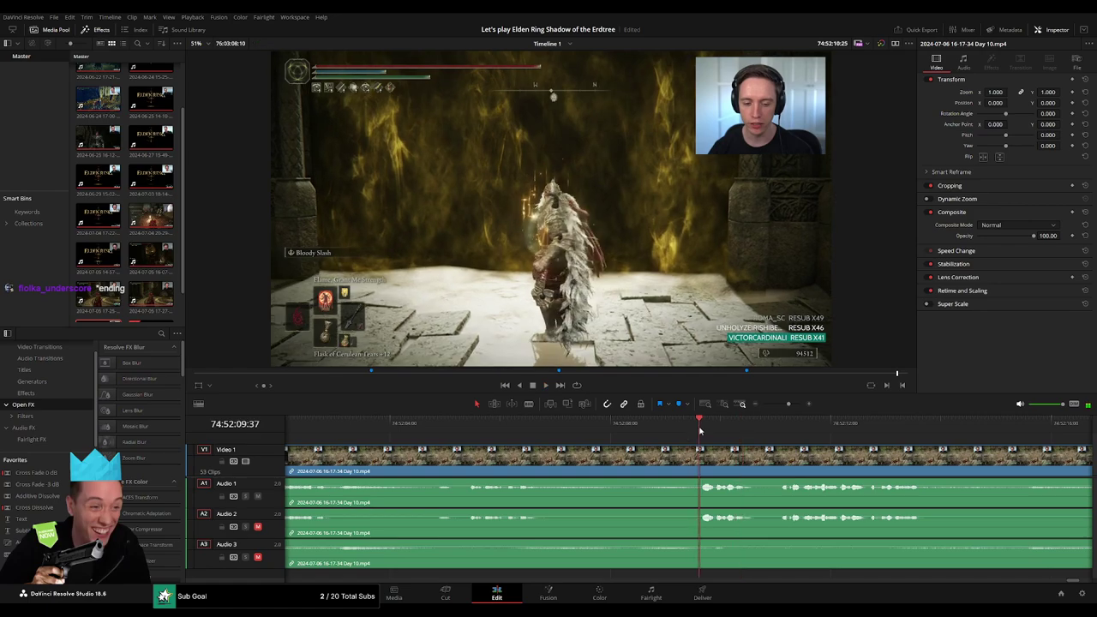
drag(700, 431, 638, 442)
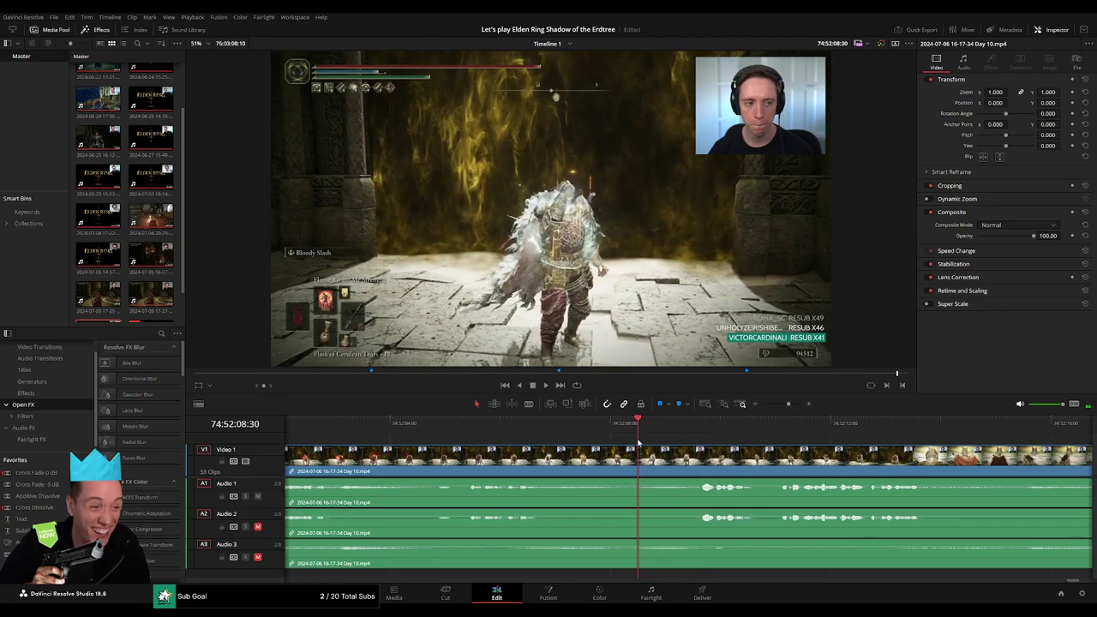
key(ctrl+b)
- Add fade-out and fade-in ramps on Audio 1–3 either side of the 74:52:08:30 cut
drag(640, 449, 693, 448)
click(635, 451)
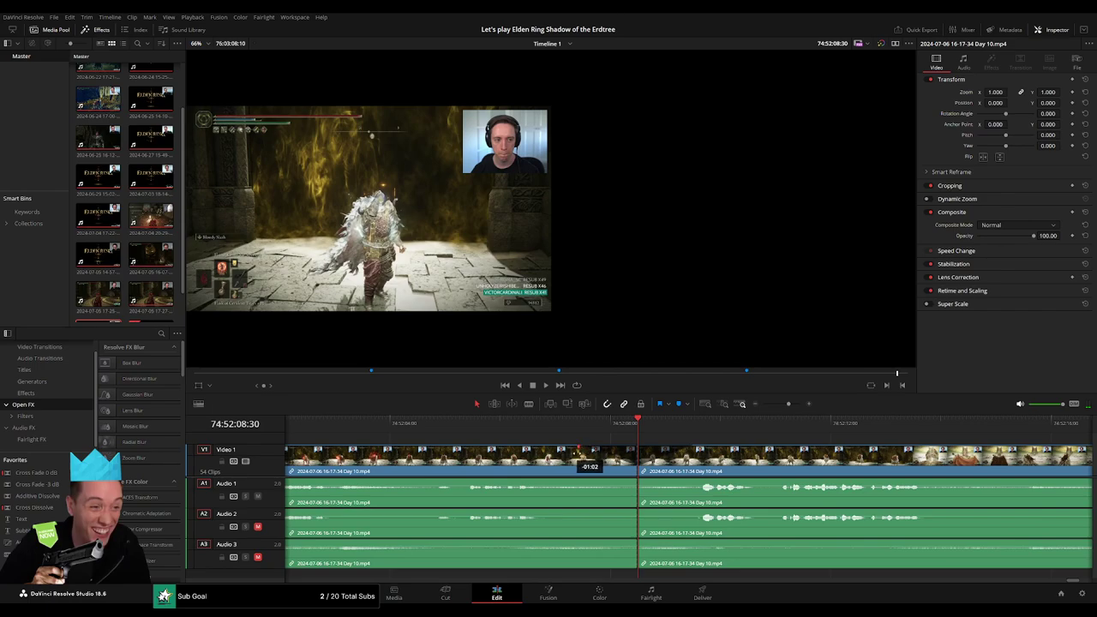
drag(579, 449, 626, 474)
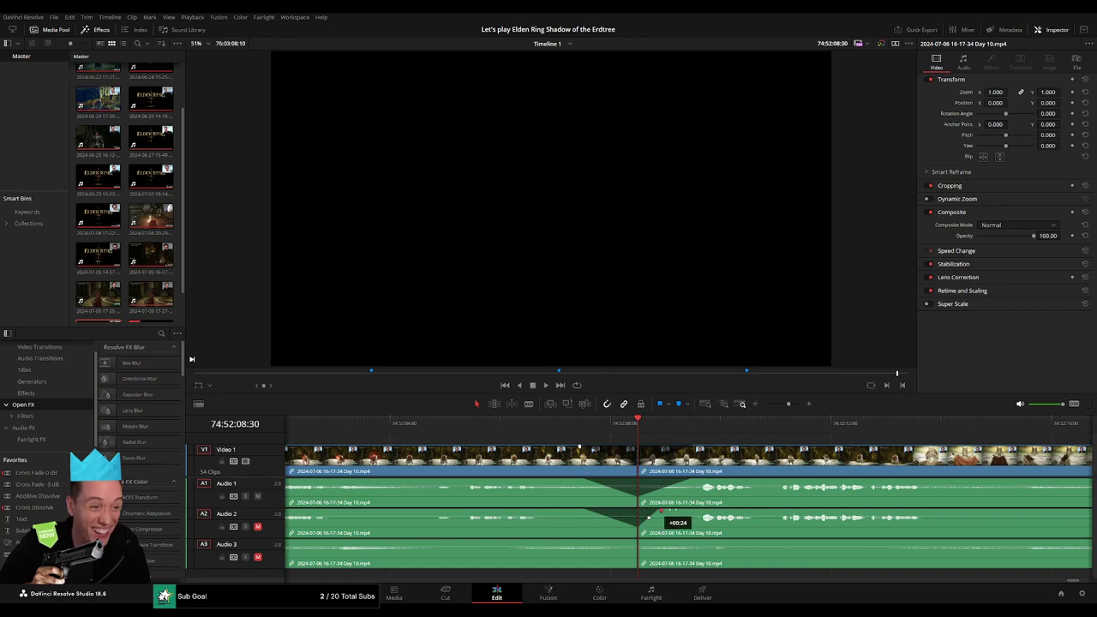
drag(660, 511, 695, 511)
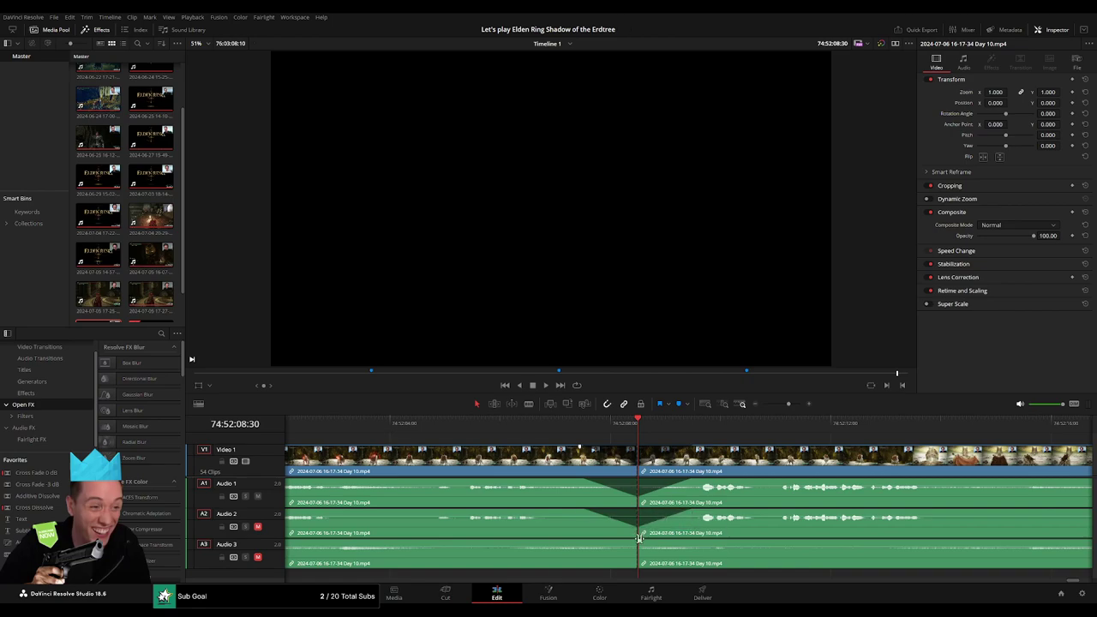
drag(636, 541, 591, 542)
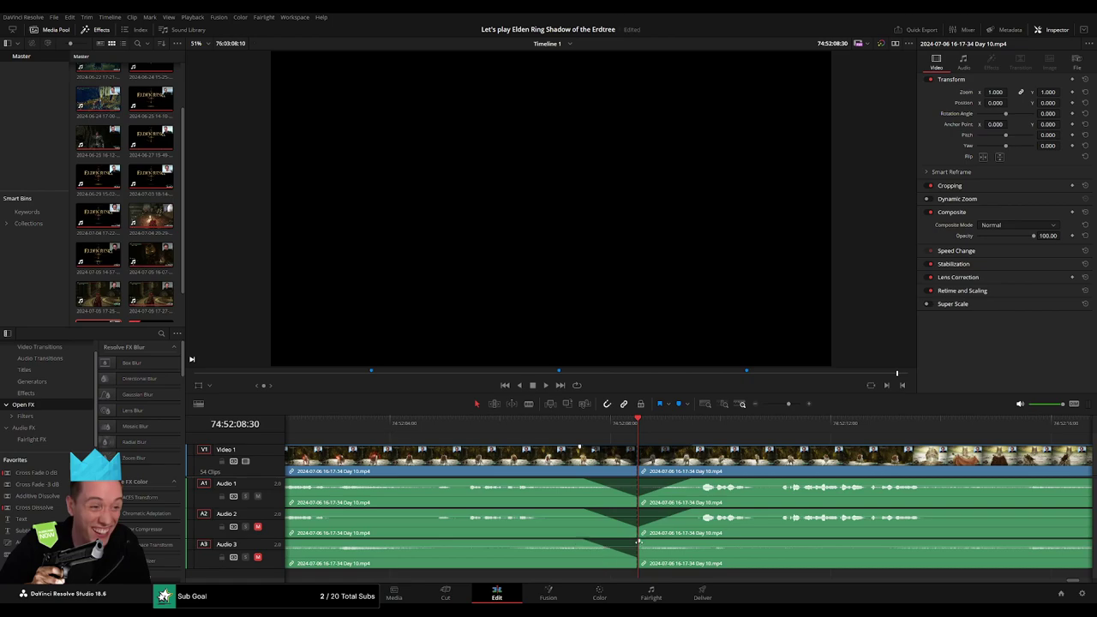
drag(638, 542, 689, 542)
key(ctrl+minus)
key(ctrl+minus)
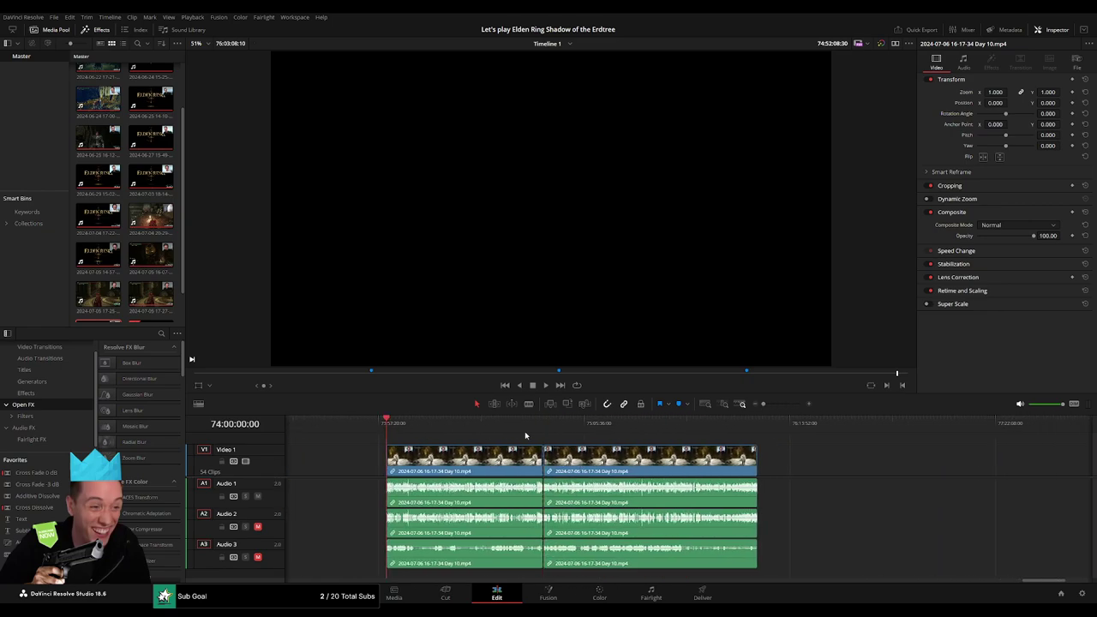
- Snap the right piece so it starts at 76:00:00:00
scroll(617, 450, right, 3)
drag(557, 459, 904, 458)
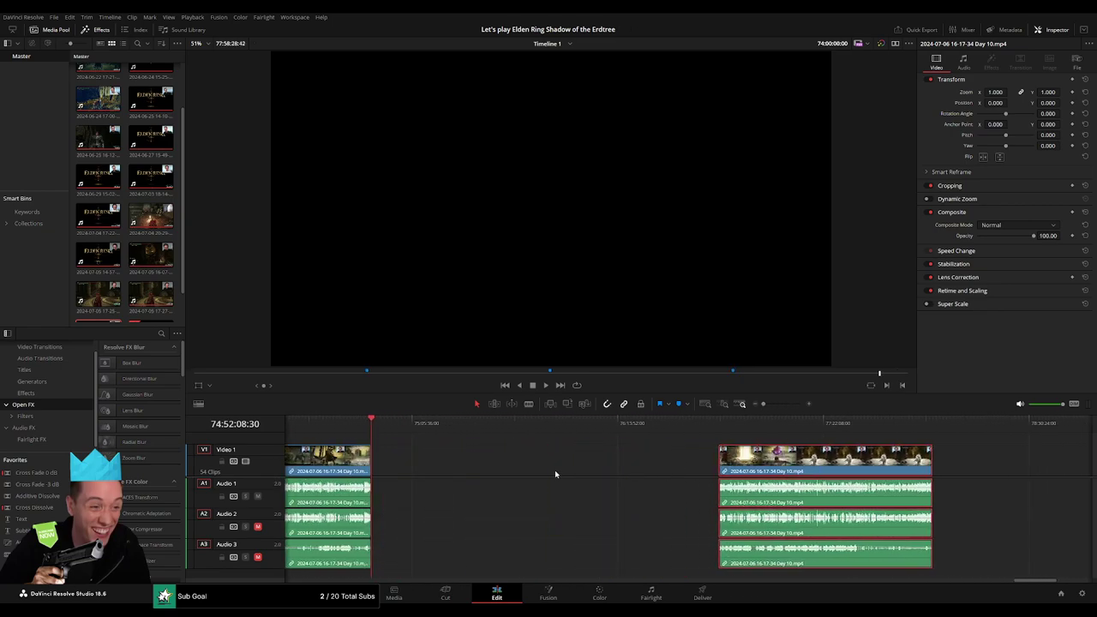
click(500, 467)
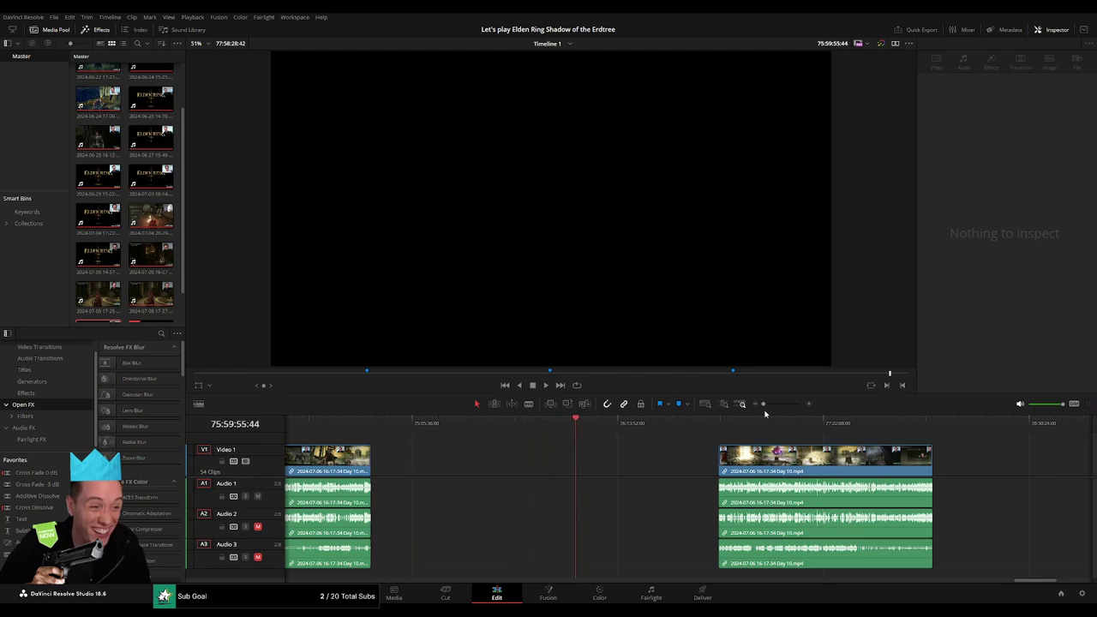
key(ctrl+equal)
drag(690, 428, 691, 430)
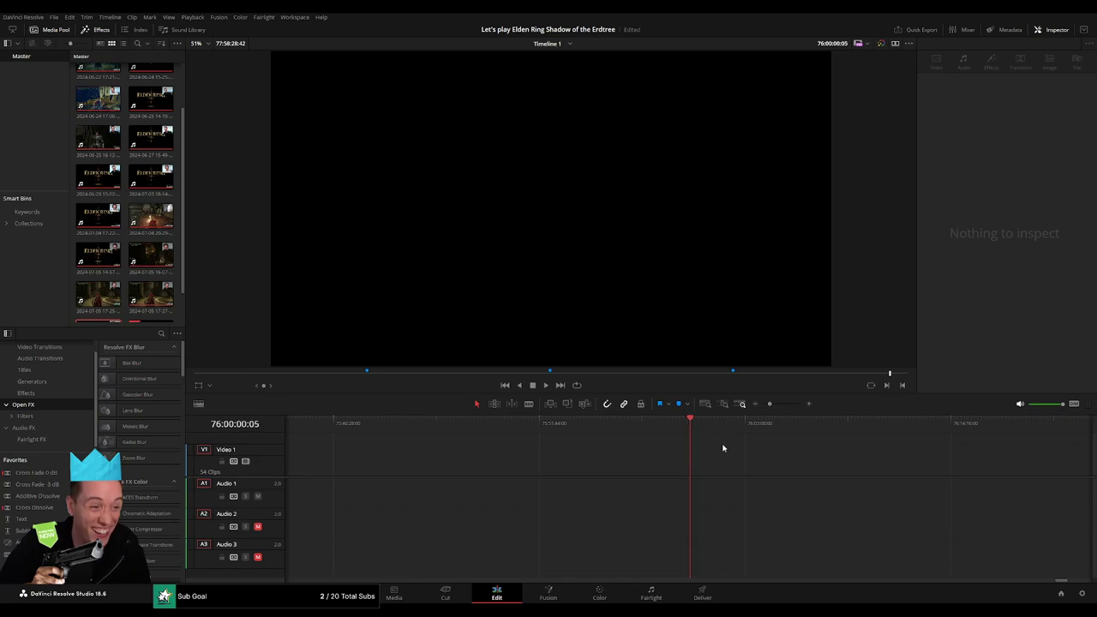
key(ctrl+minus)
drag(892, 446, 750, 443)
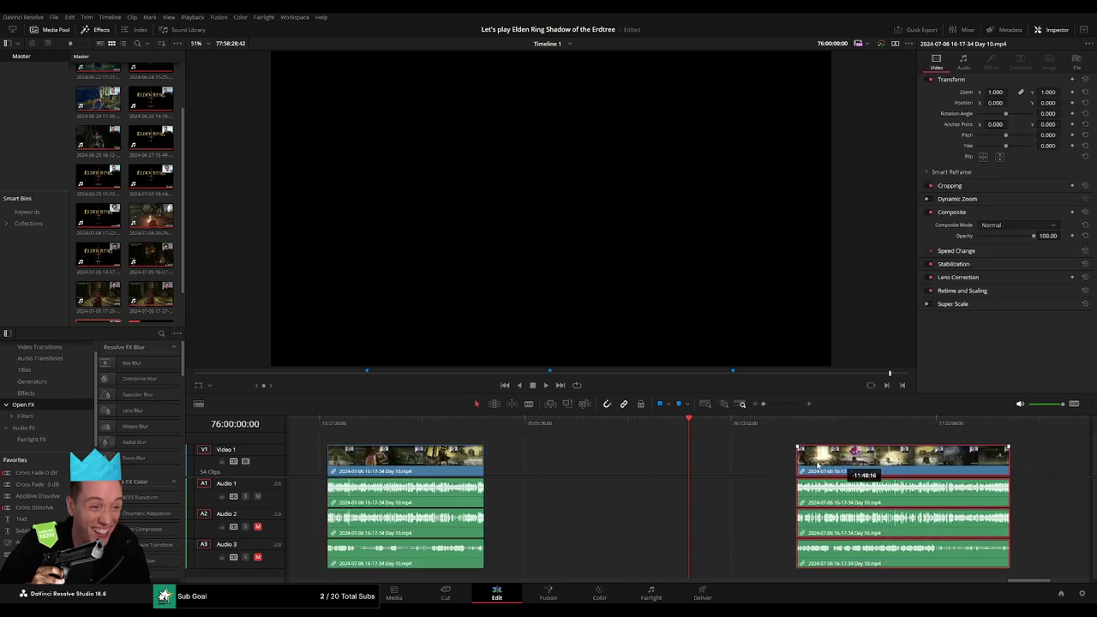
- Play and scrub the footage to 76:52:24:00 and split all tracks there
key(space)
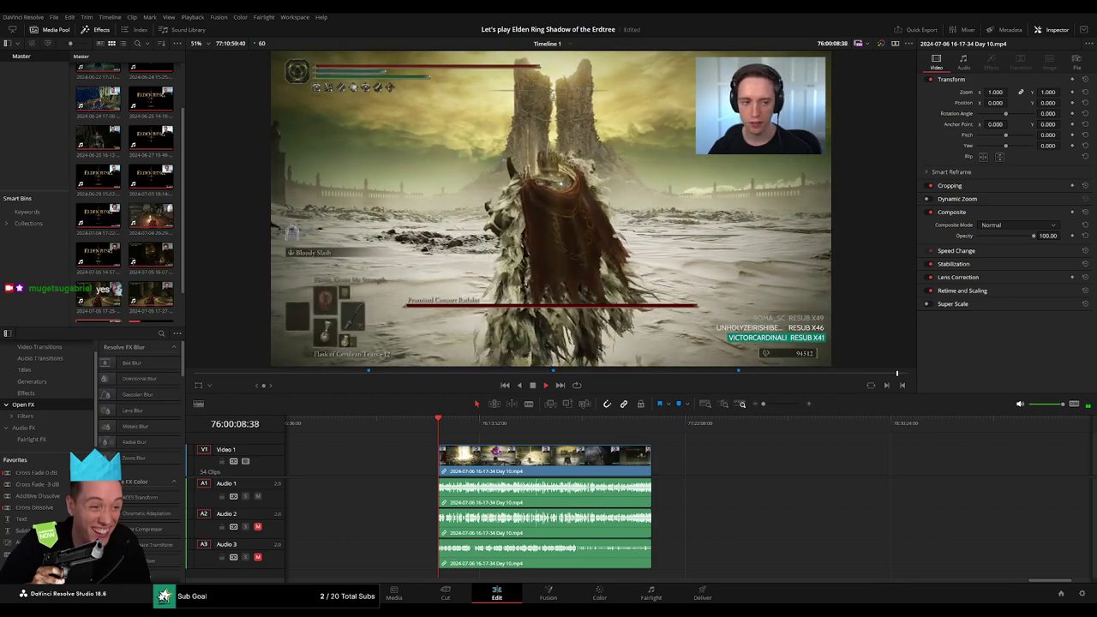
mouse_move(477, 444)
mouse_down()
mouse_move(494, 441)
mouse_move(488, 428)
mouse_move(595, 426)
mouse_up()
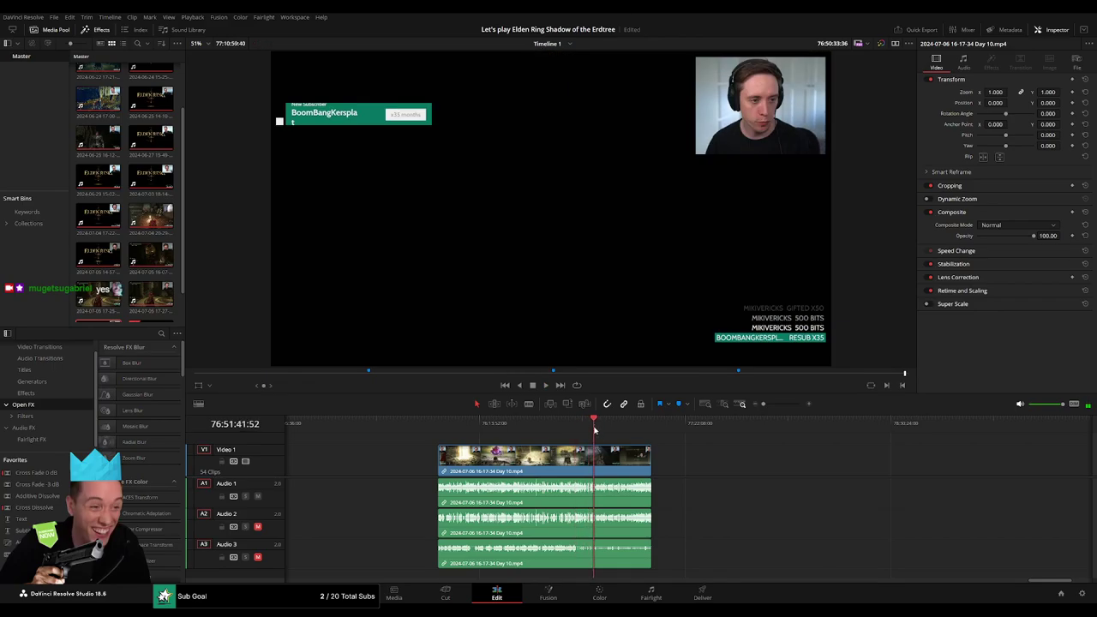
key(space)
scroll(760, 430, up, 5)
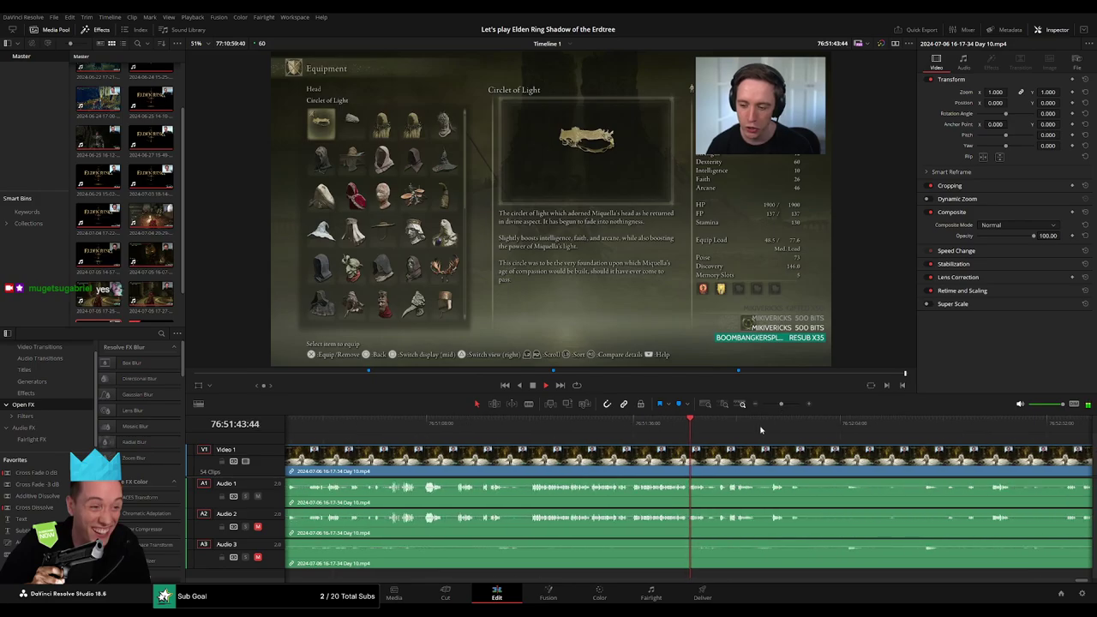
click(769, 428)
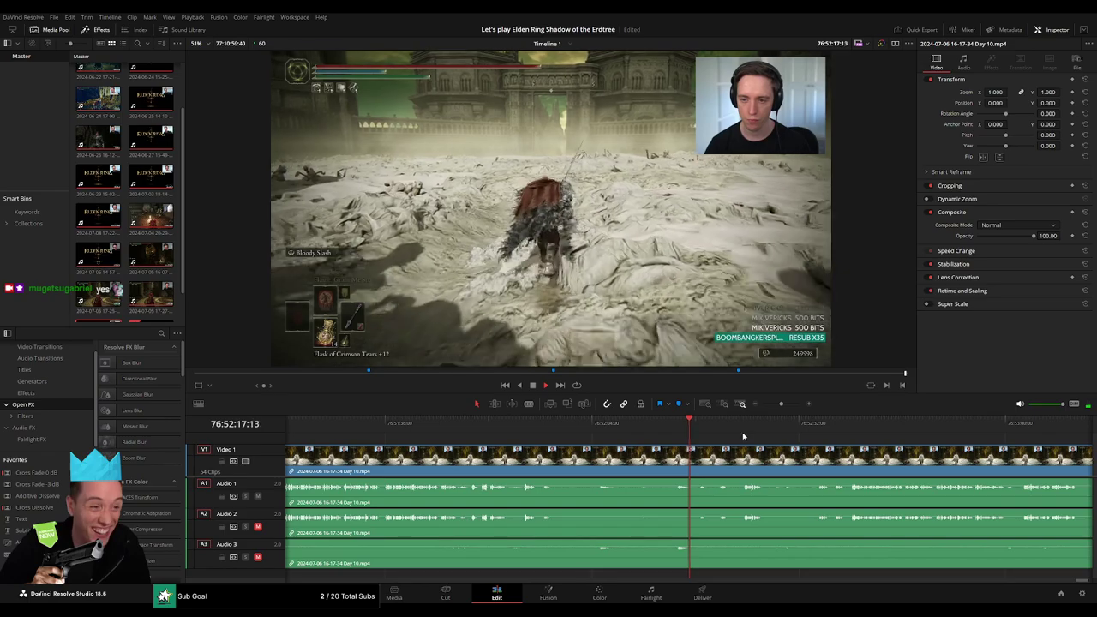
click(537, 430)
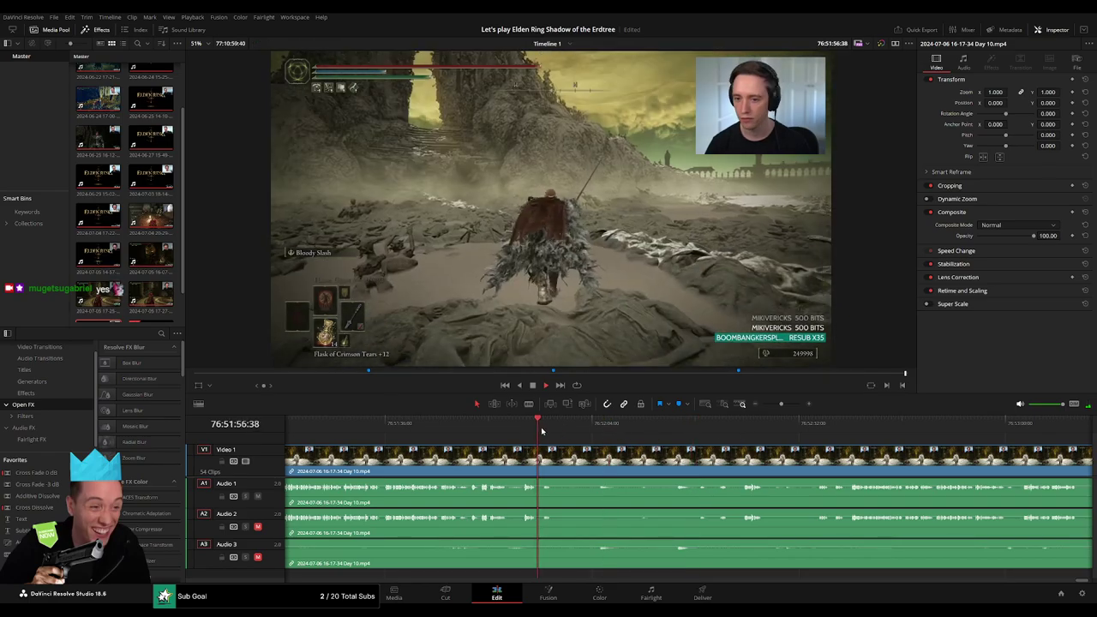
drag(541, 431, 741, 435)
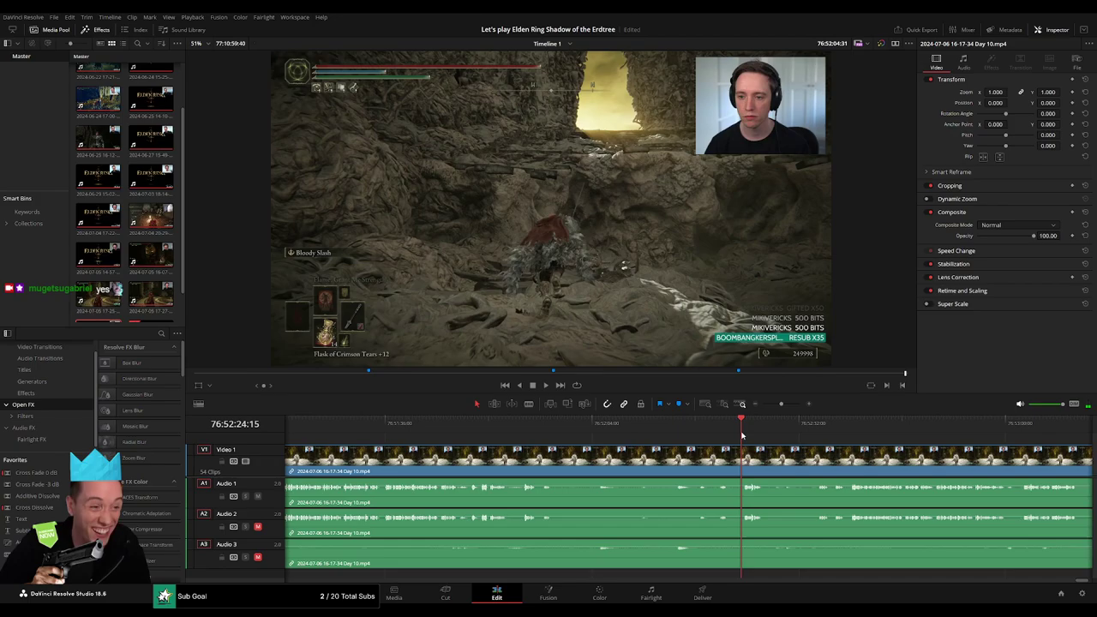
key(space)
scroll(728, 435, up, 3)
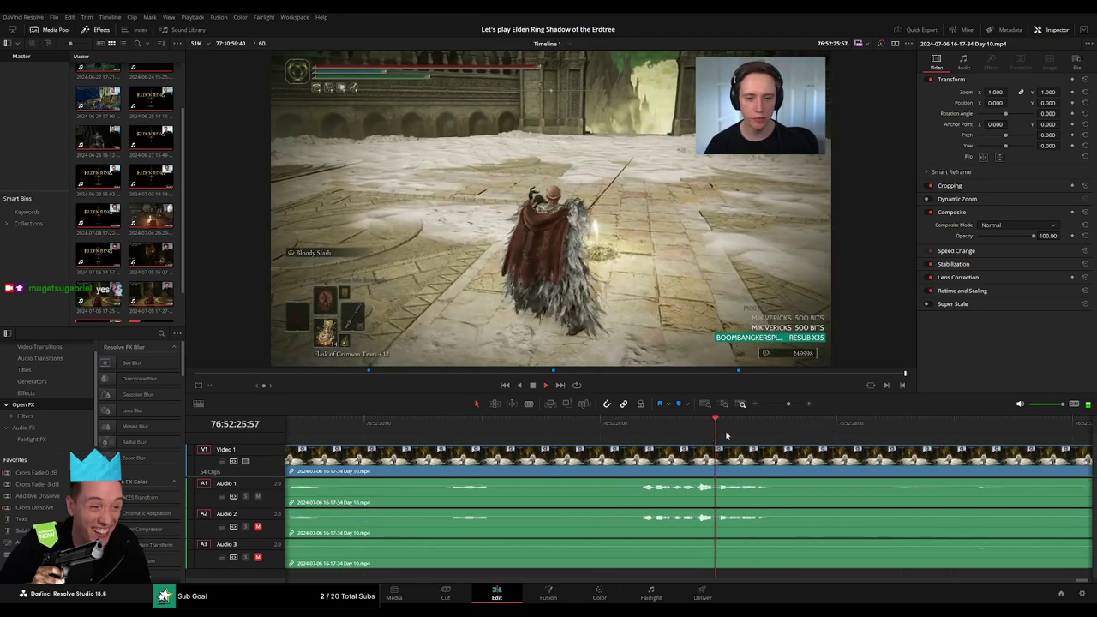
click(642, 429)
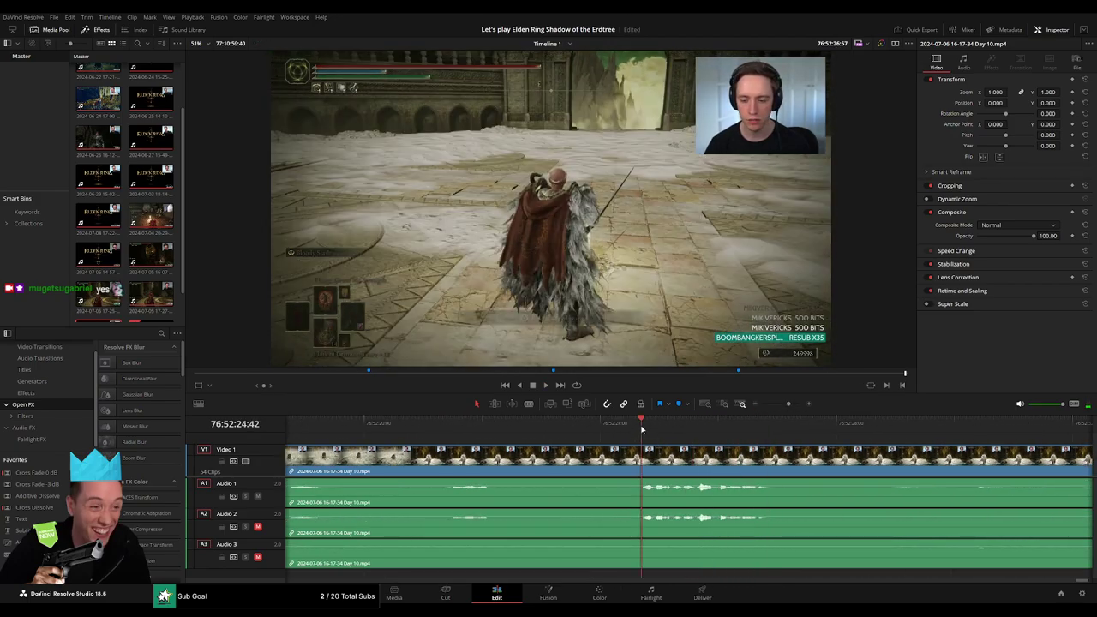
mouse_move(641, 429)
mouse_down()
mouse_move(602, 461)
mouse_move(650, 450)
mouse_move(618, 460)
mouse_up()
key(ctrl+b)
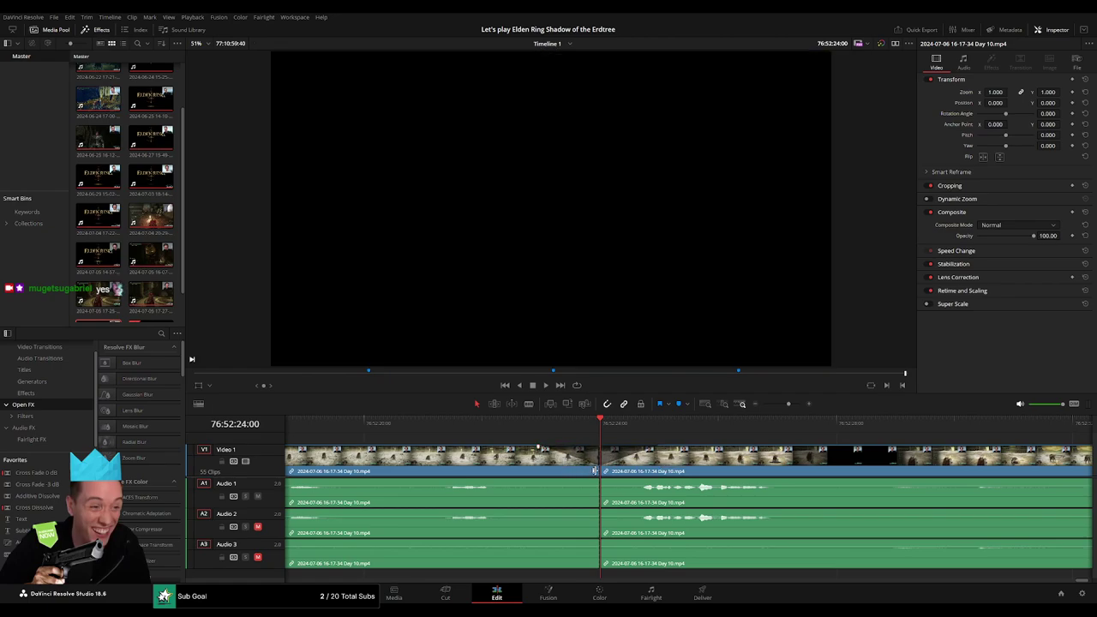
- Add fade-out and fade-in ramps on Audio 1–3 at the 76:52:24:00 cut
mouse_move(598, 482)
mouse_down()
mouse_move(537, 482)
mouse_move(648, 482)
mouse_up()
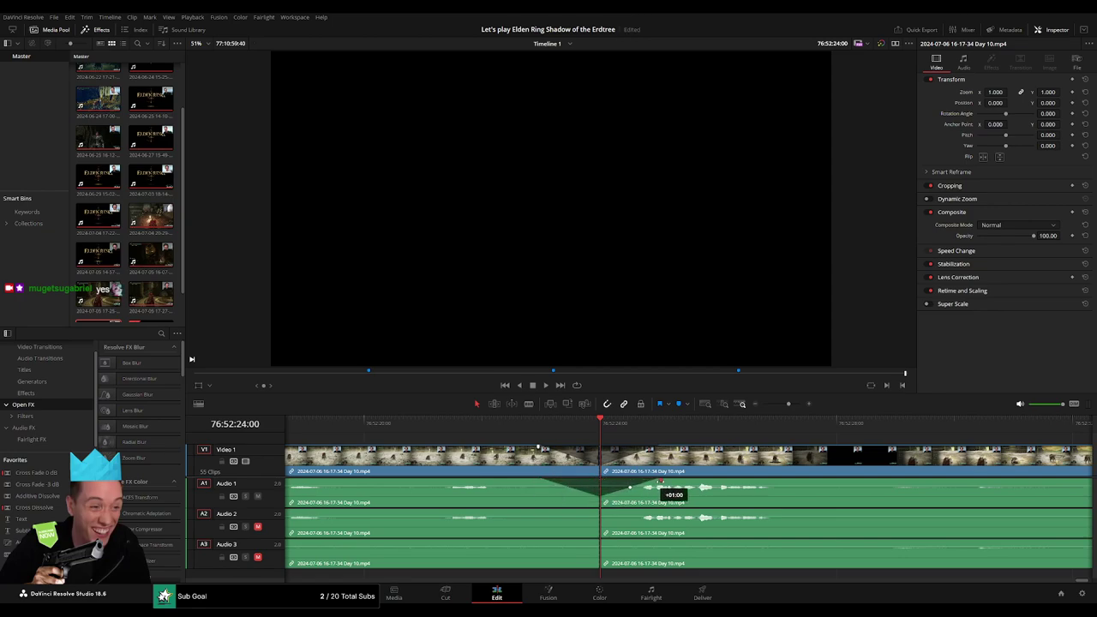
drag(600, 511, 559, 512)
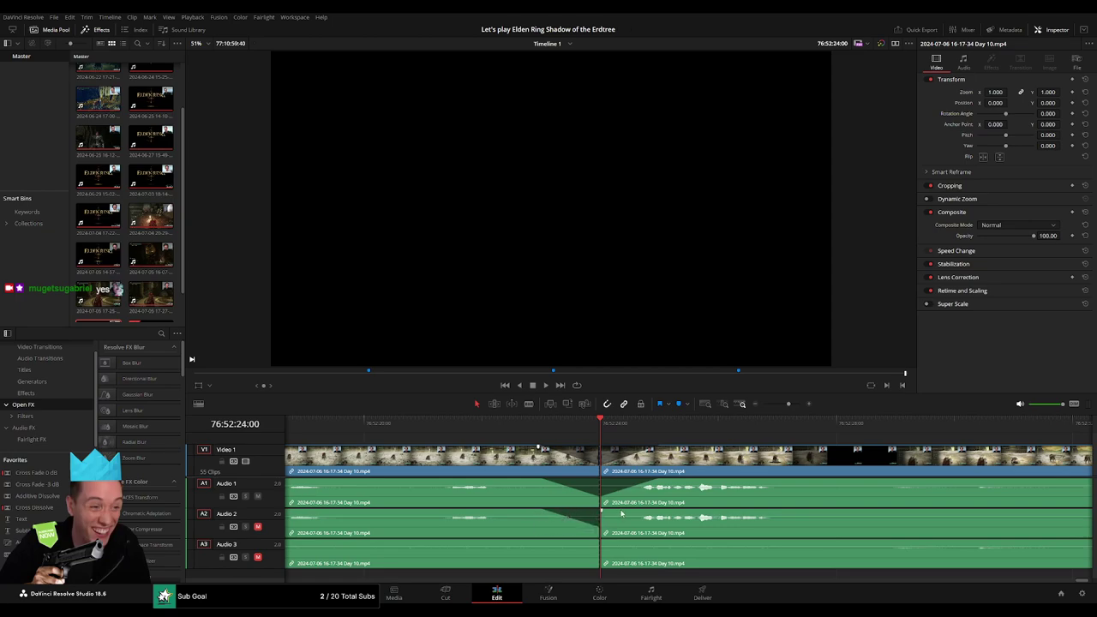
drag(600, 511, 650, 512)
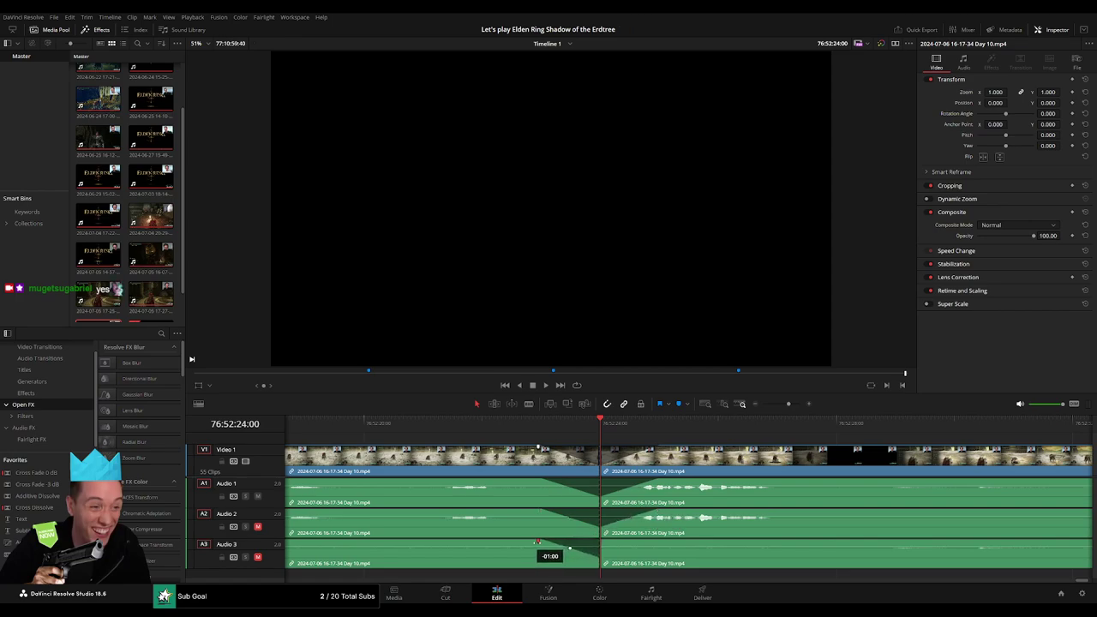
drag(603, 542, 663, 542)
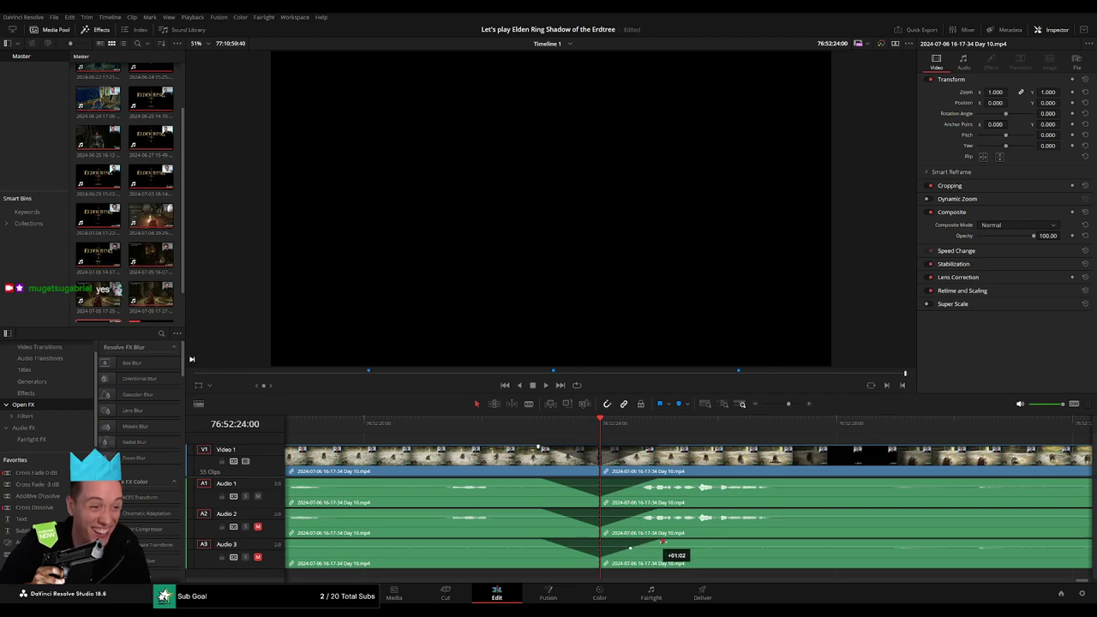
drag(788, 404, 772, 404)
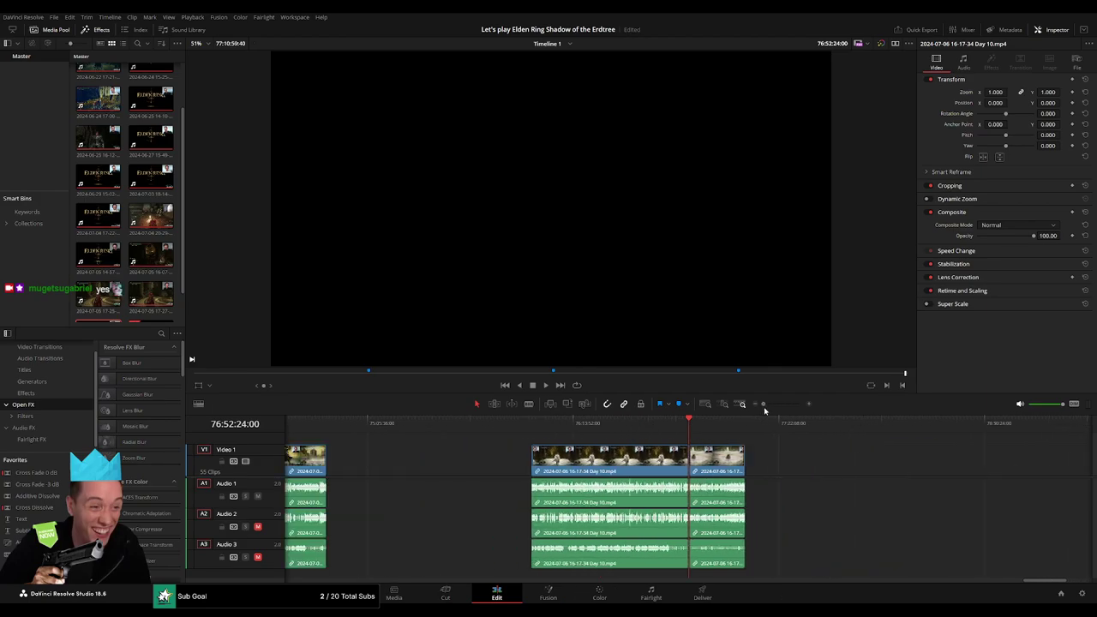
drag(584, 432, 579, 433)
key(space)
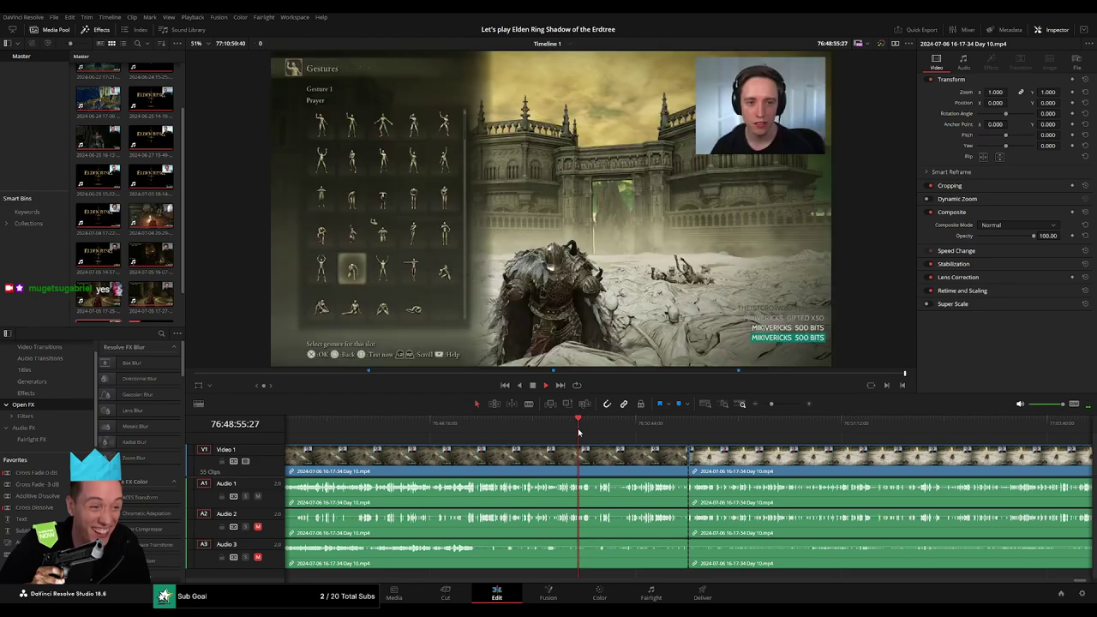
click(548, 432)
click(526, 433)
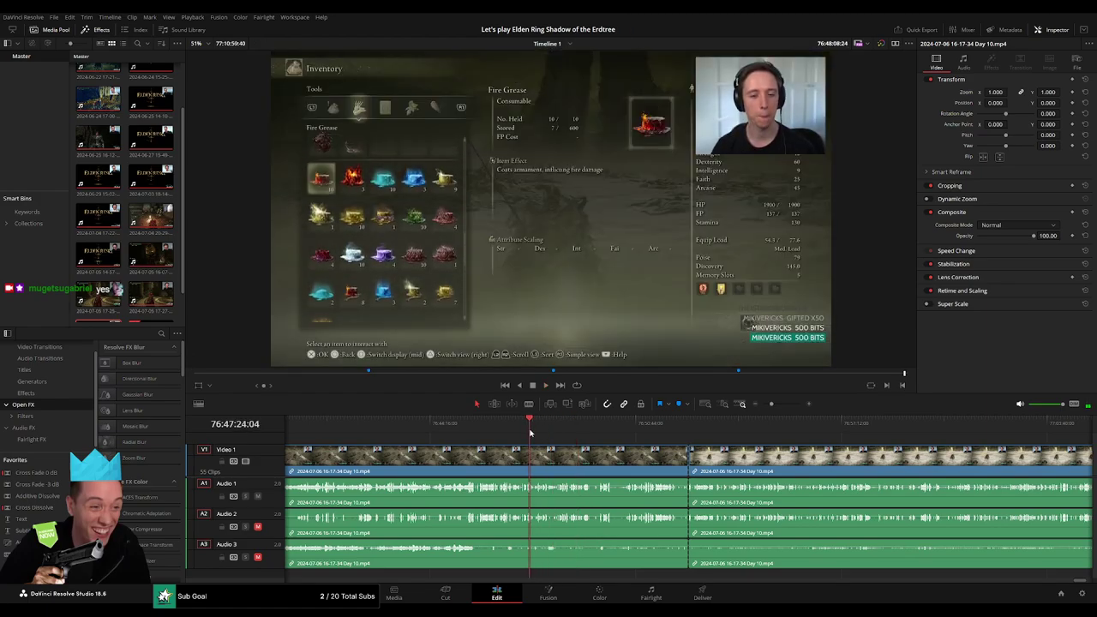
click(512, 434)
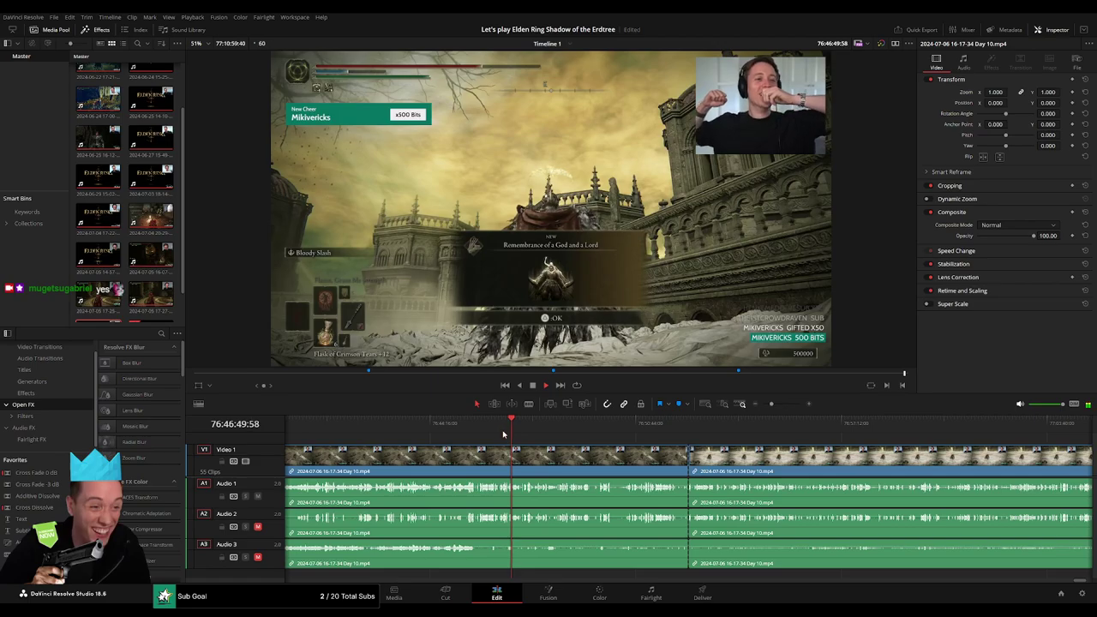
click(504, 435)
click(491, 435)
click(457, 435)
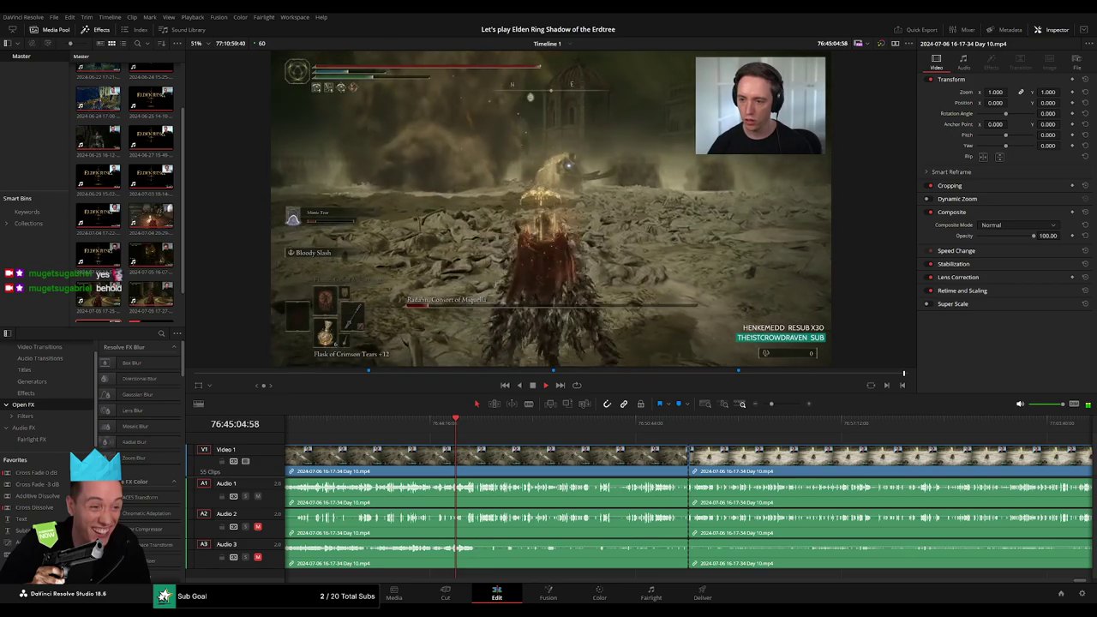
click(776, 406)
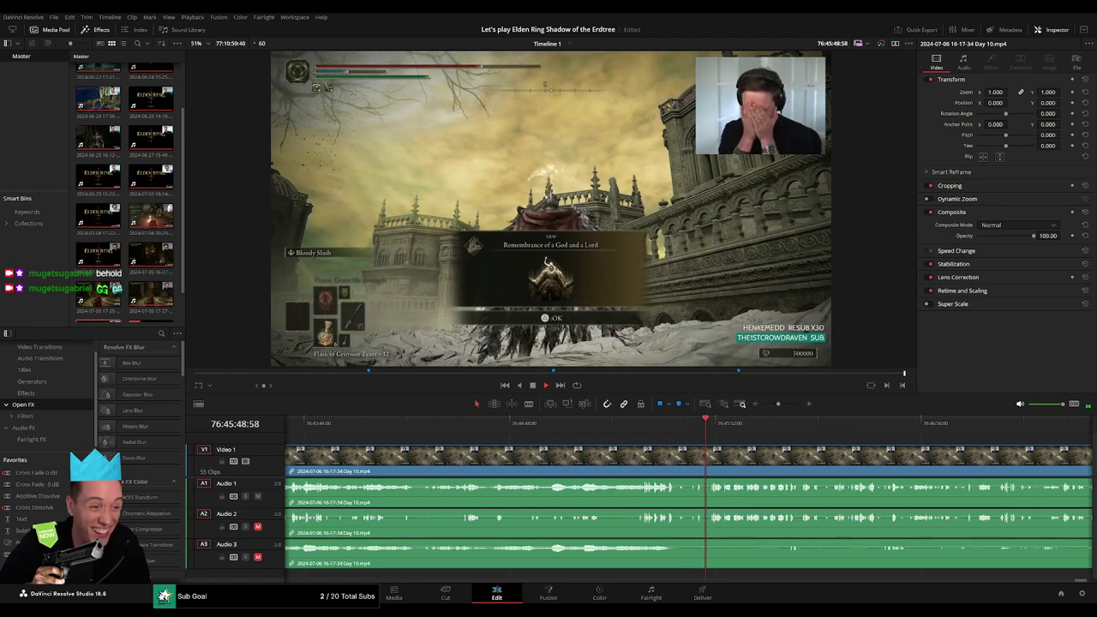
- Review the footage around 76:45:54, then zoom the timeline out to see more
click(722, 431)
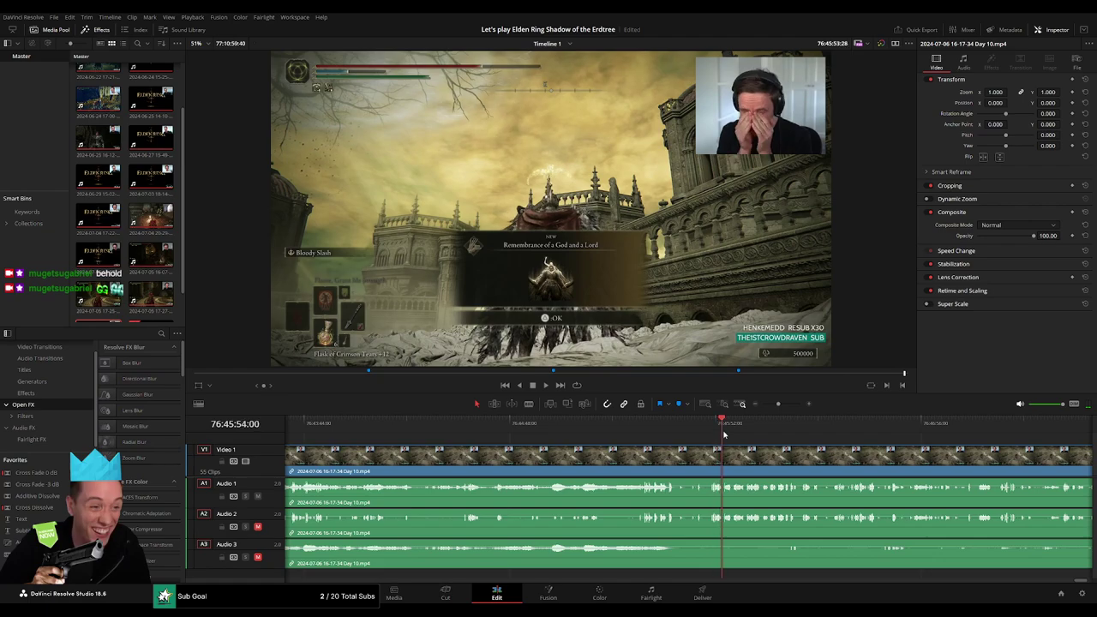
click(752, 431)
key(space)
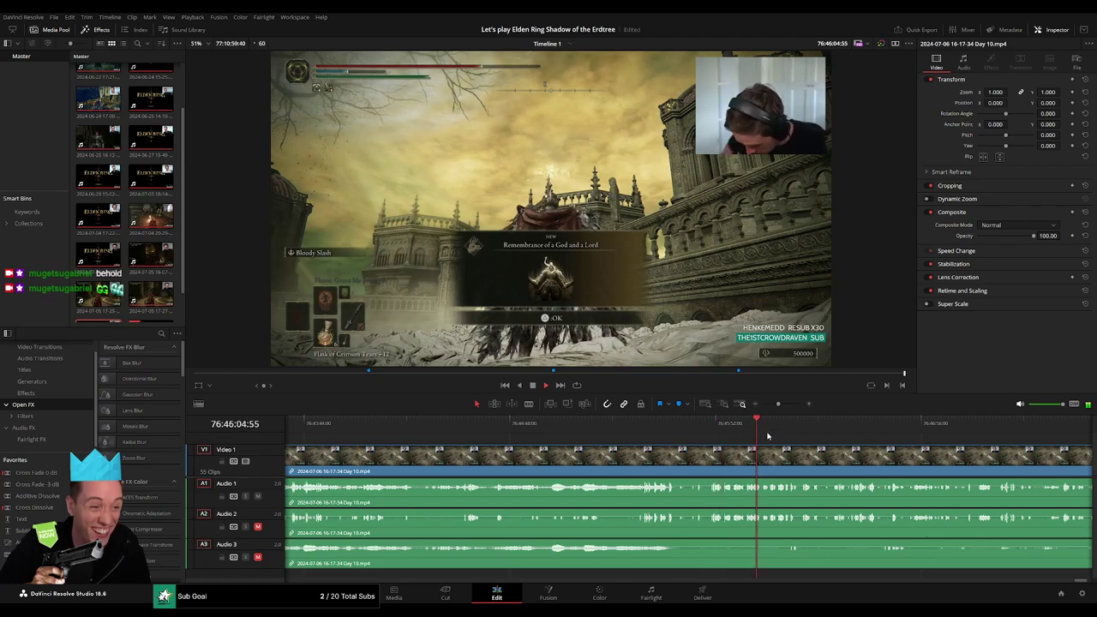
drag(768, 436, 862, 435)
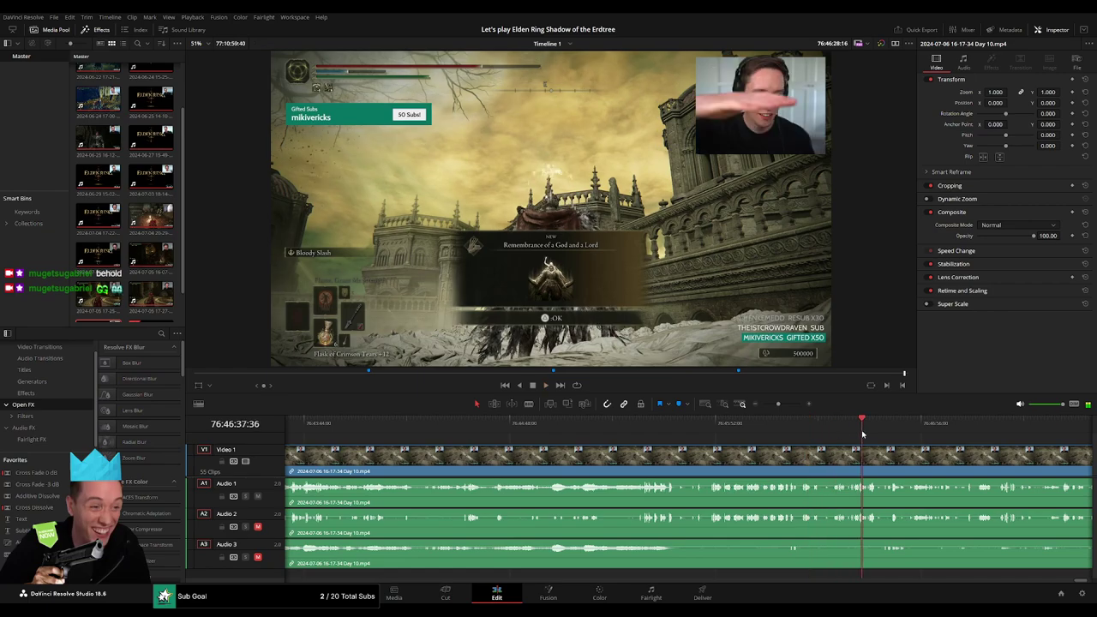
mouse_move(863, 434)
mouse_down()
mouse_move(842, 434)
mouse_move(868, 434)
mouse_up()
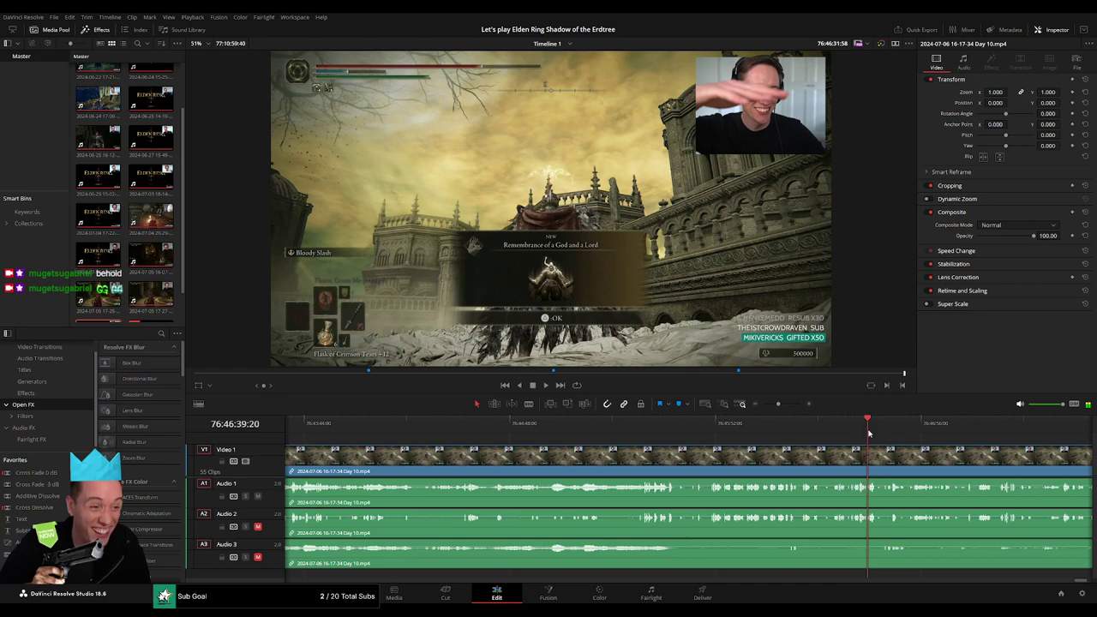
key(space)
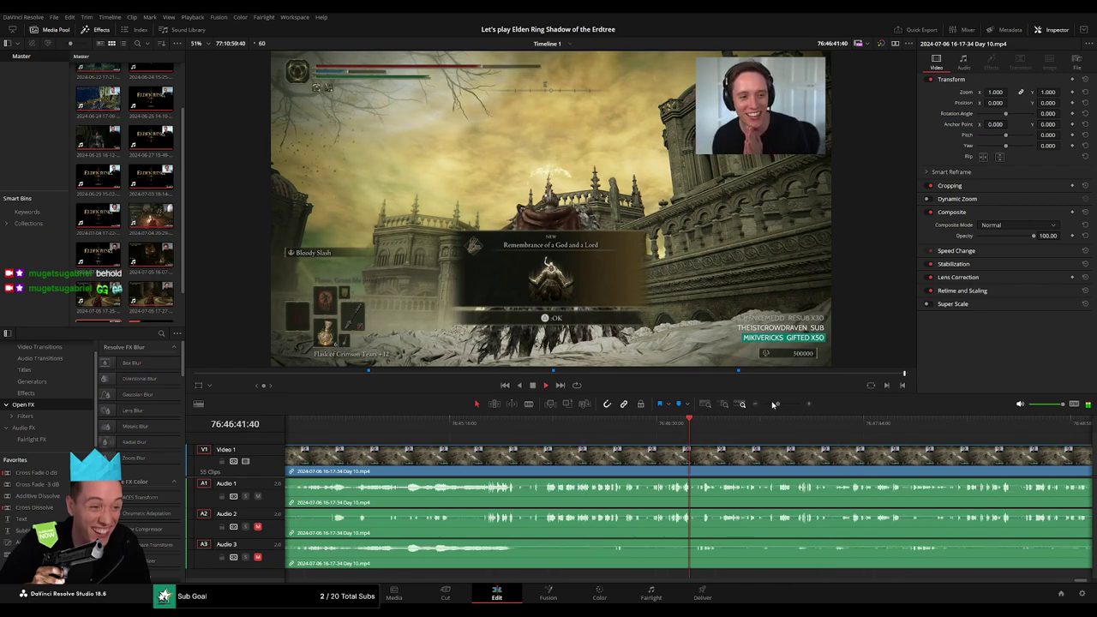
drag(777, 403, 763, 404)
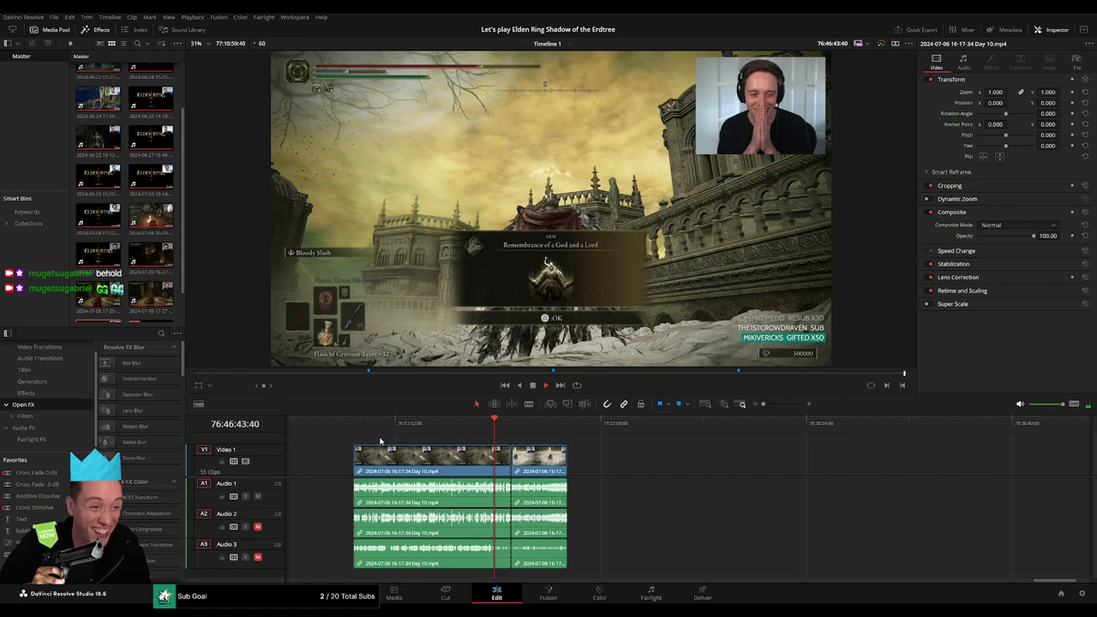
key(space)
key(Home)
- Slide the later split clip right so it starts at 78:00:00:00, leaving a gap
scroll(597, 453, right, 3)
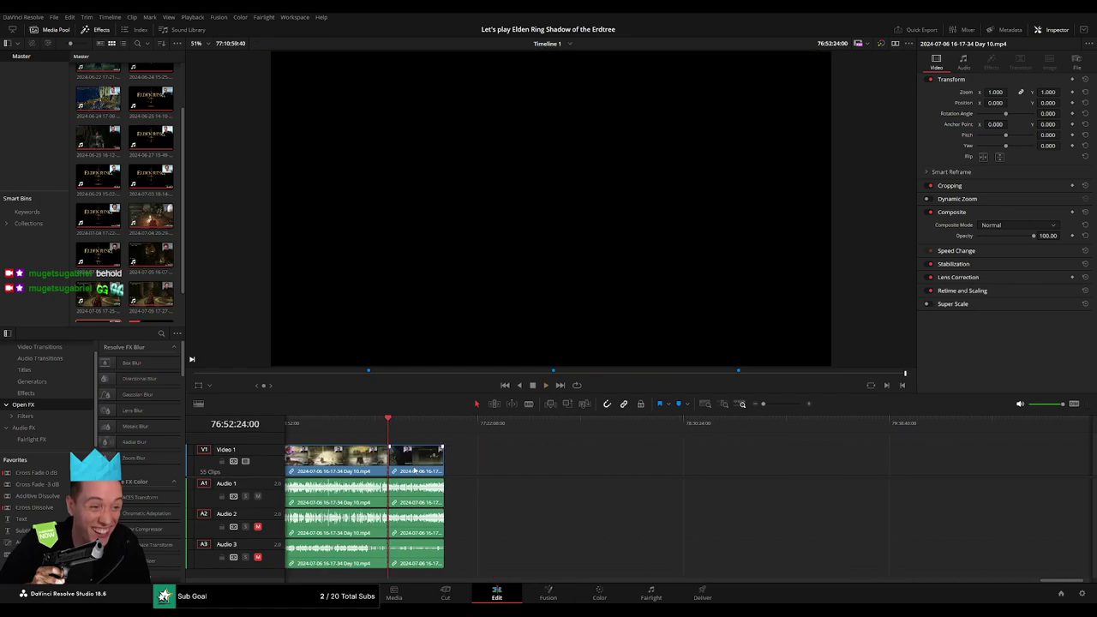
drag(412, 465, 616, 465)
click(459, 465)
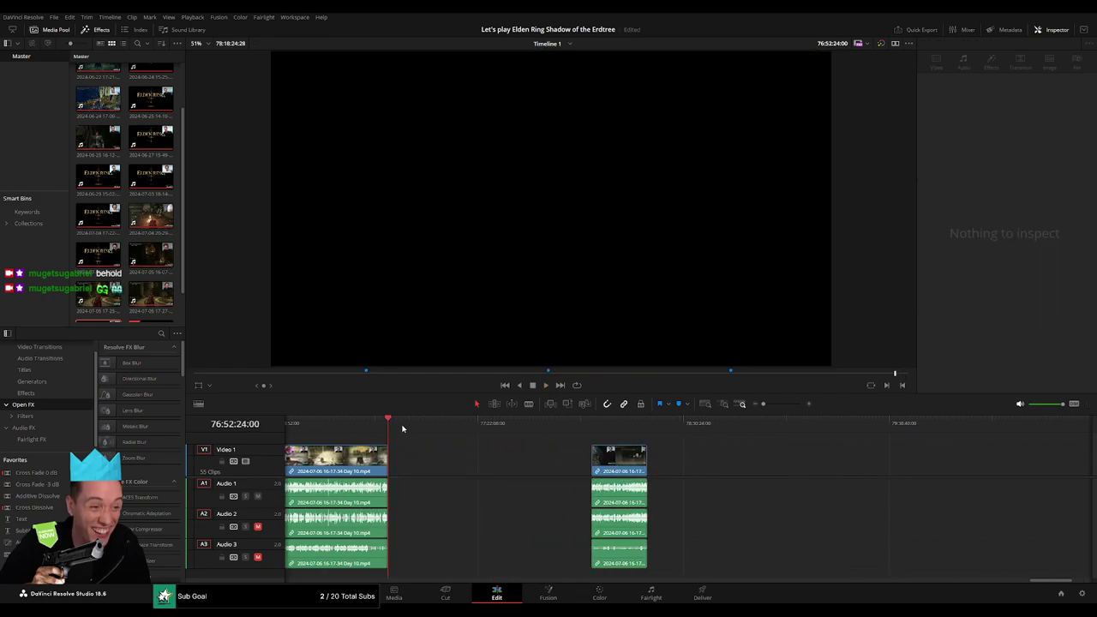
drag(402, 429, 709, 457)
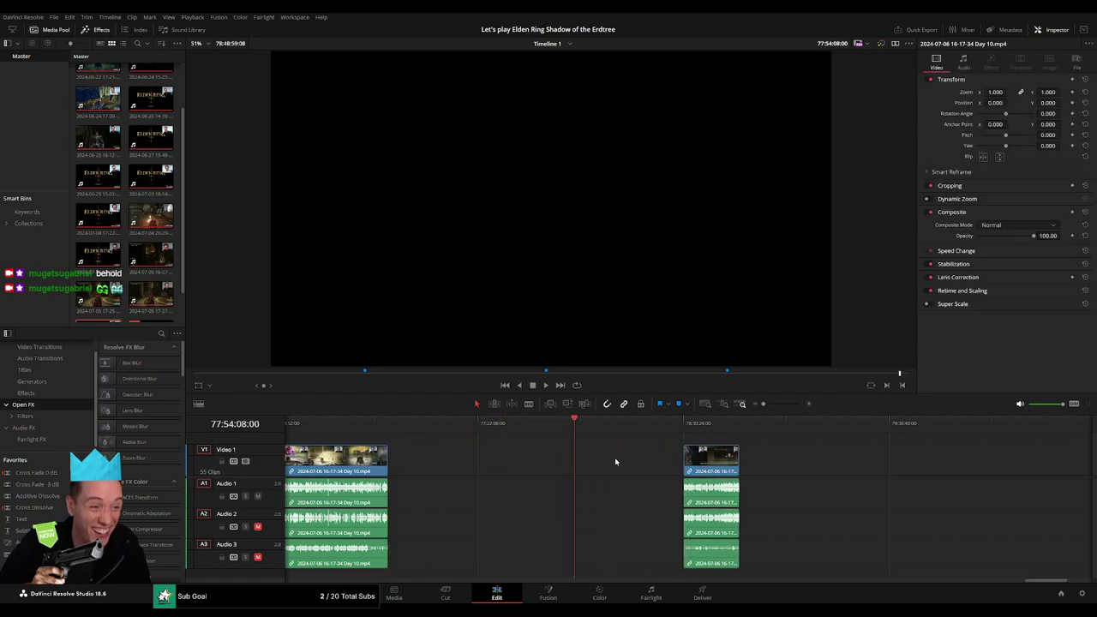
click(578, 454)
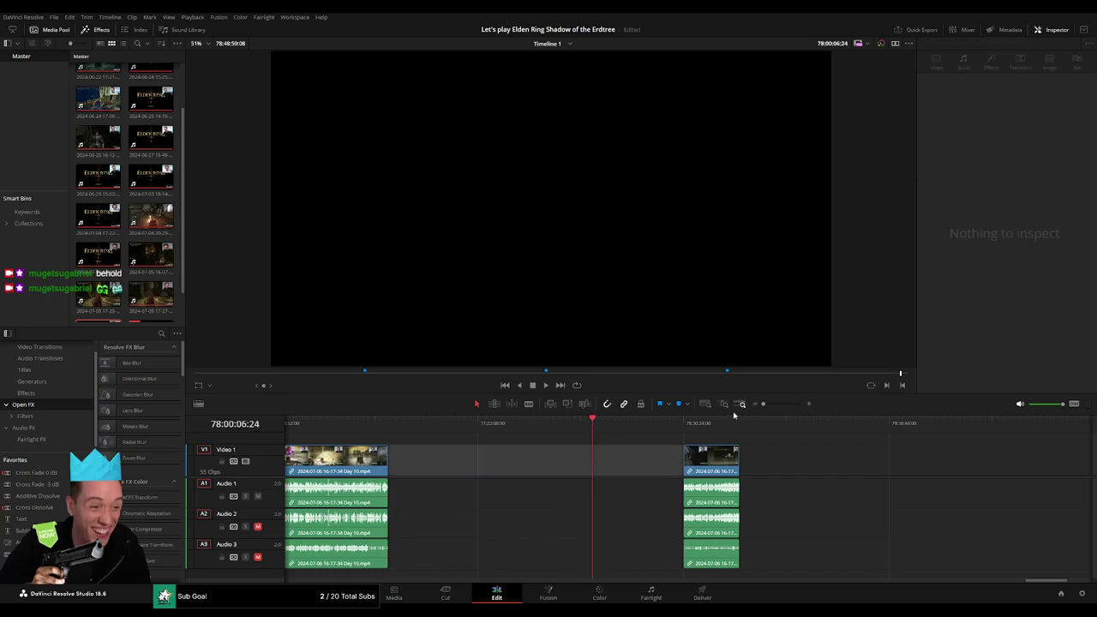
drag(762, 404, 773, 406)
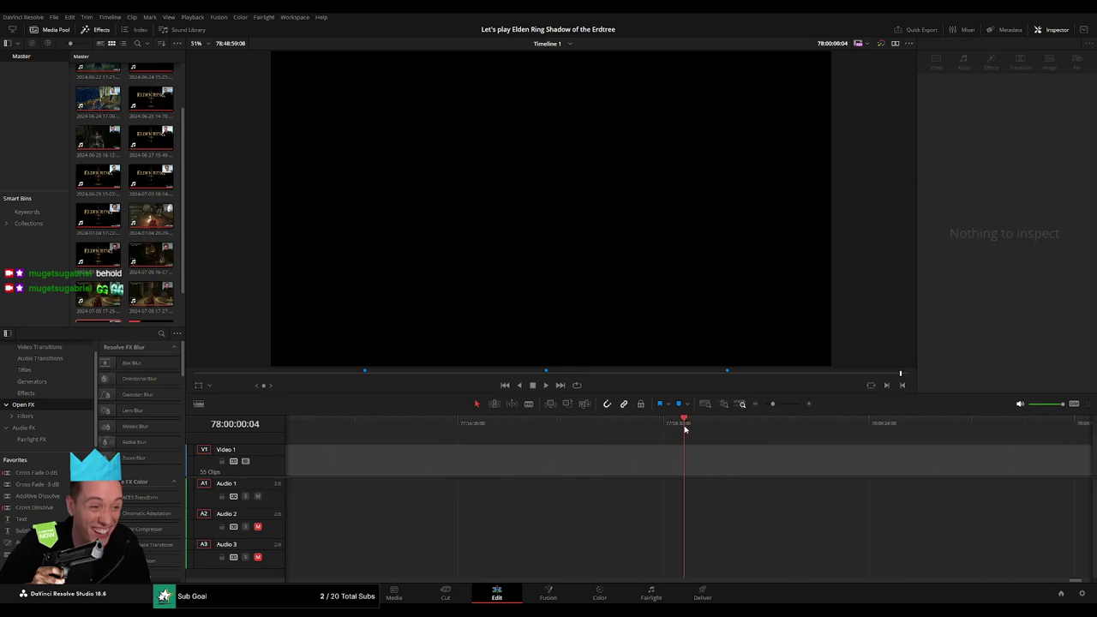
click(761, 405)
drag(809, 458, 719, 460)
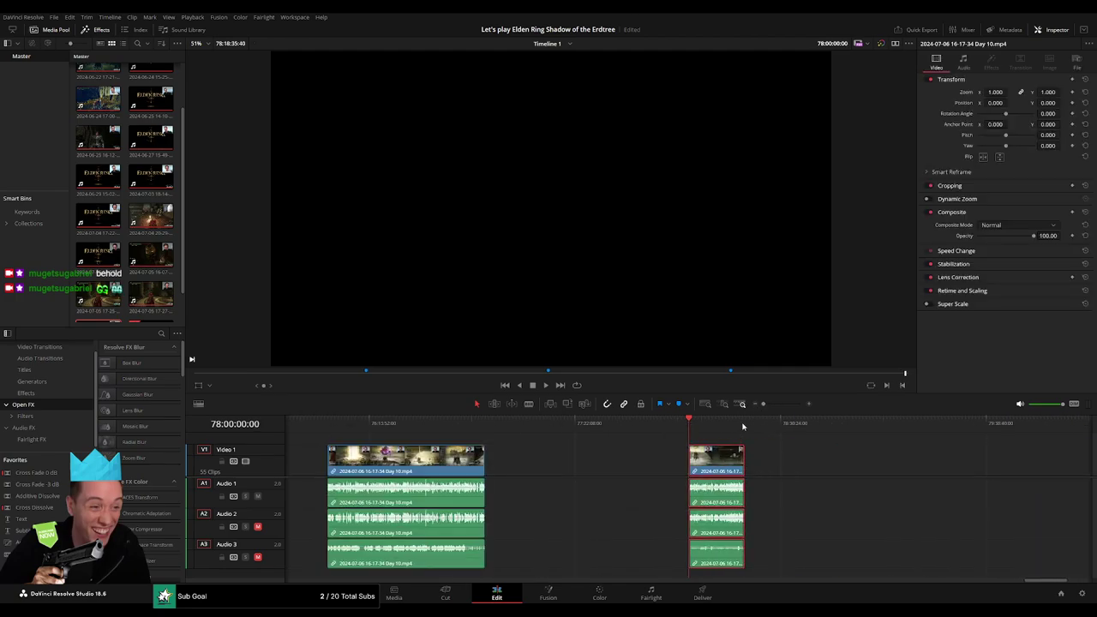
- Preview the later clip's first frame and zoom in on the end of the first part
click(743, 423)
click(690, 426)
click(495, 459)
click(469, 423)
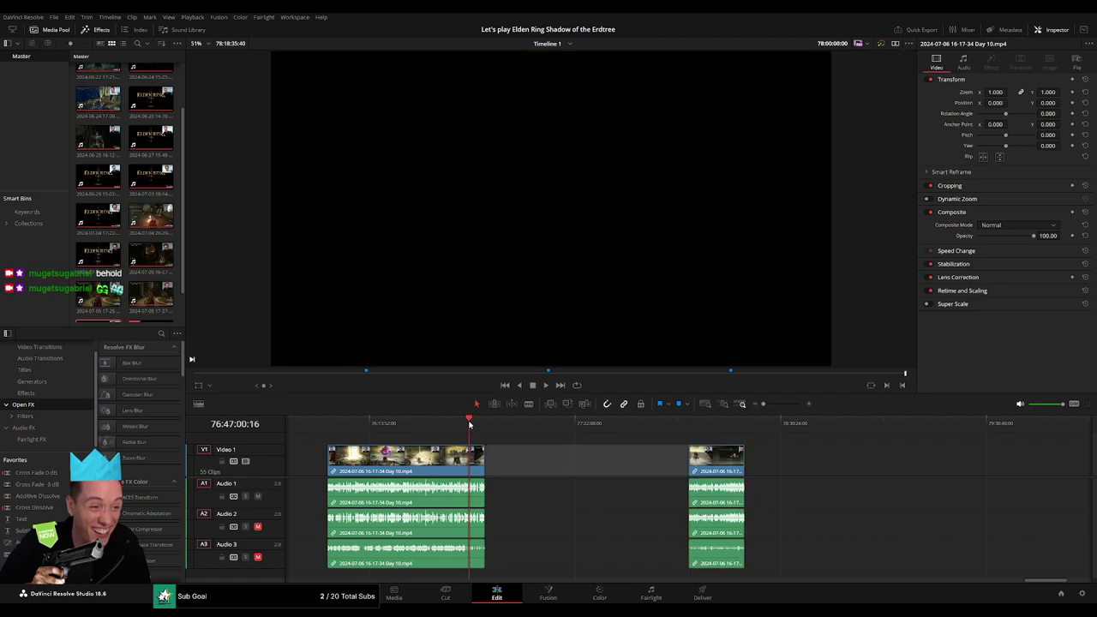
drag(762, 404, 774, 403)
mouse_move(833, 424)
mouse_down()
mouse_move(992, 423)
mouse_move(1022, 435)
mouse_up()
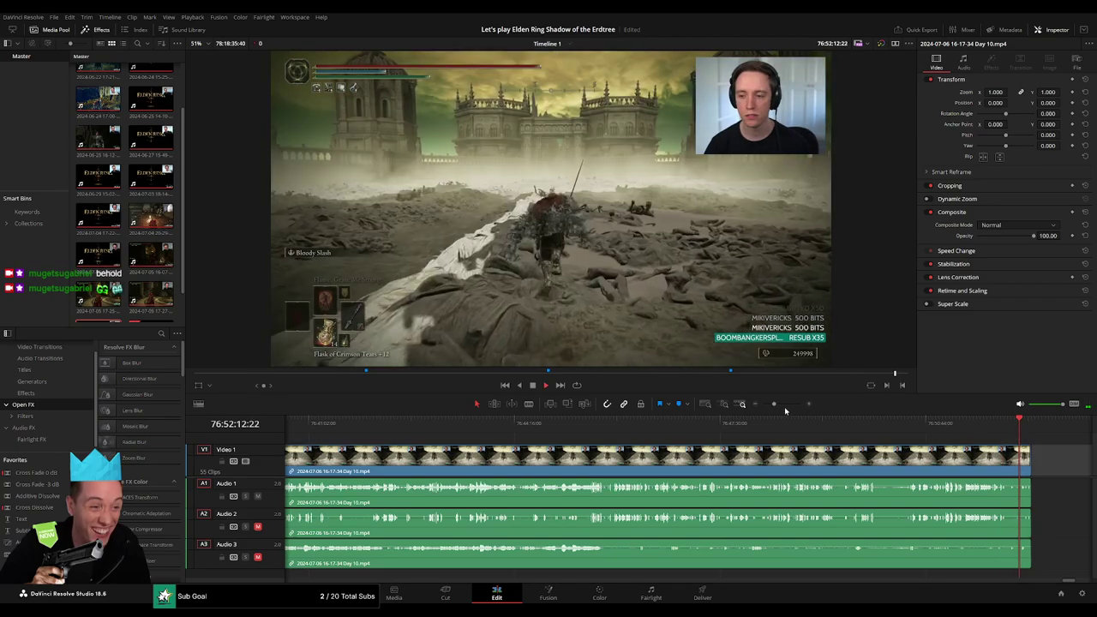
drag(776, 403, 801, 403)
click(955, 423)
click(703, 423)
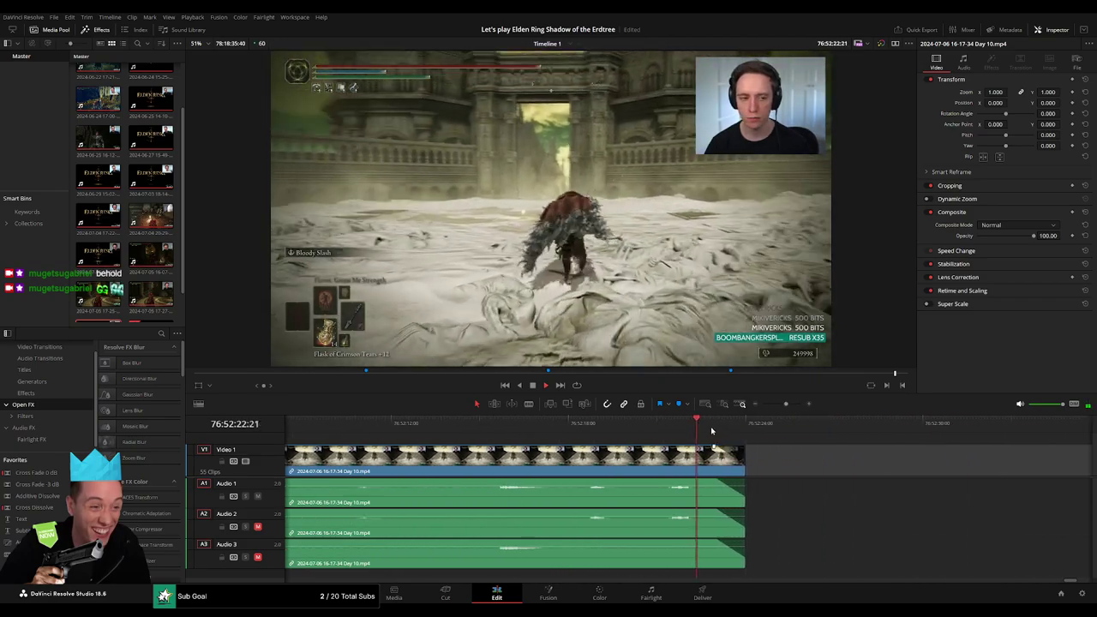
click(580, 426)
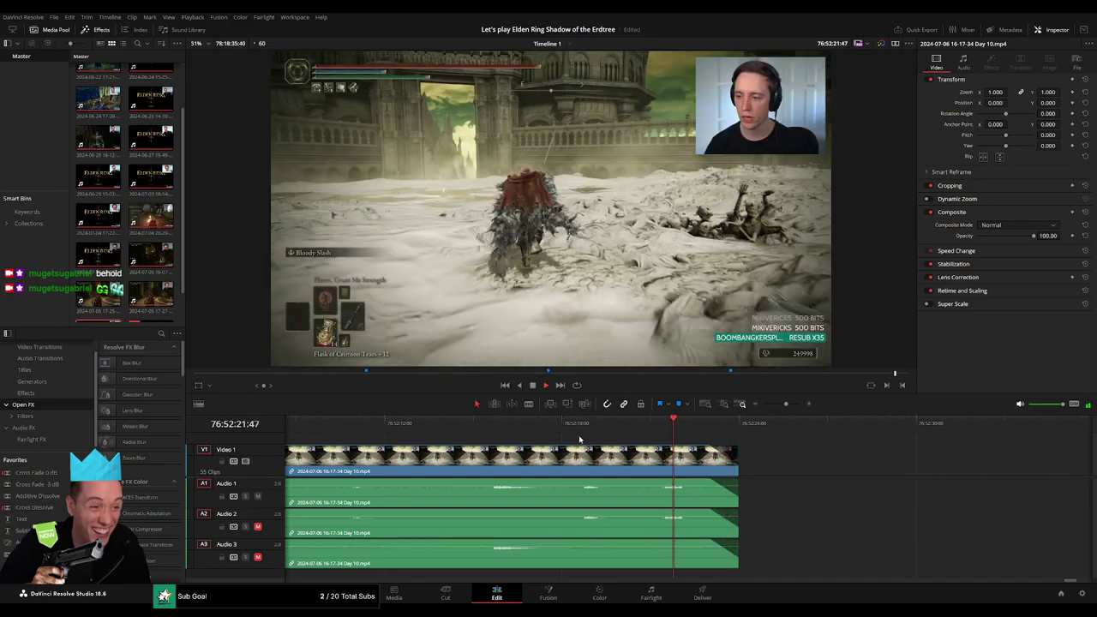
click(501, 424)
key(space)
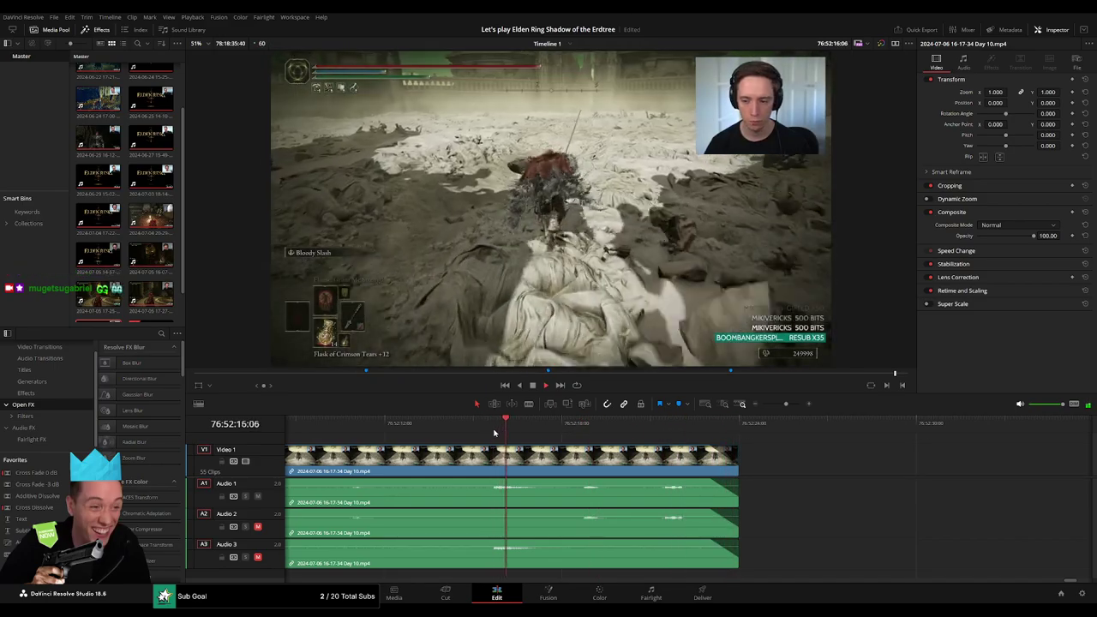
drag(786, 404, 762, 403)
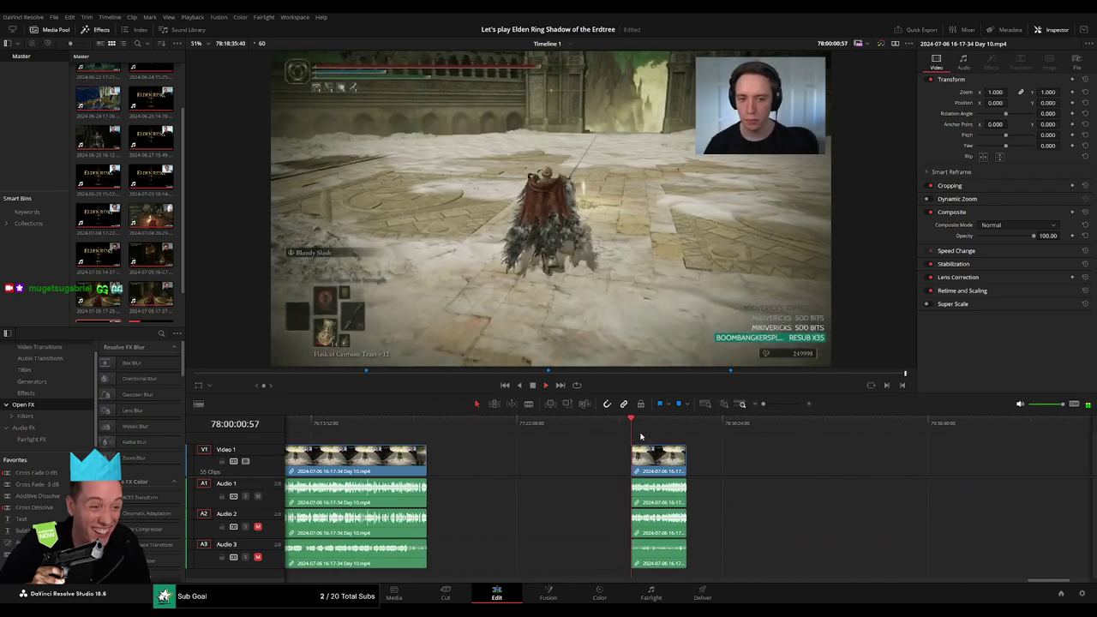
click(428, 423)
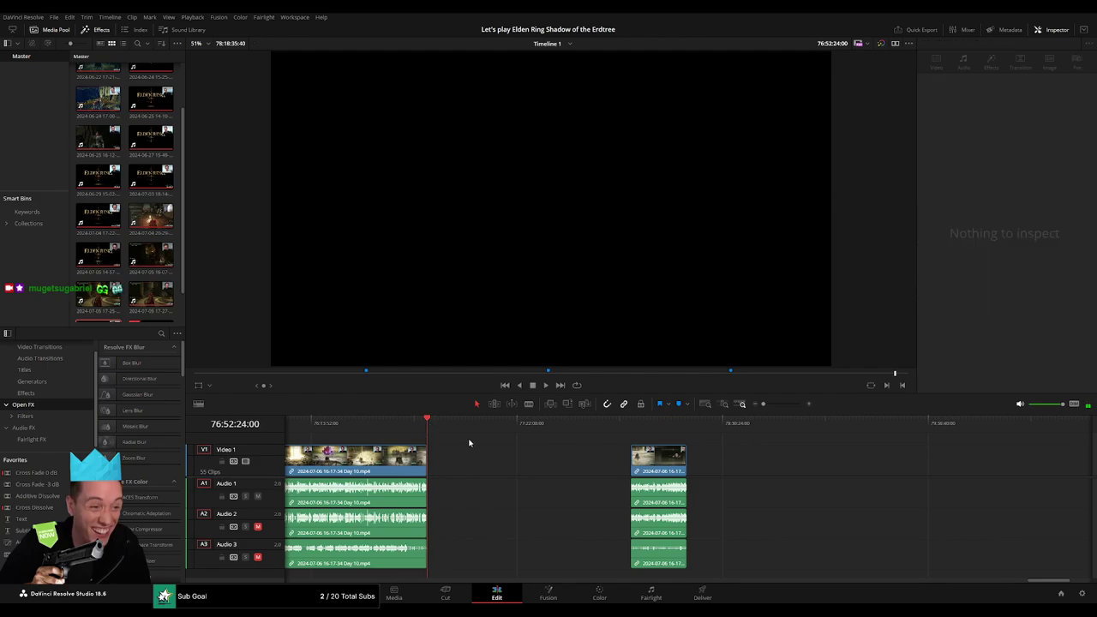
click(633, 425)
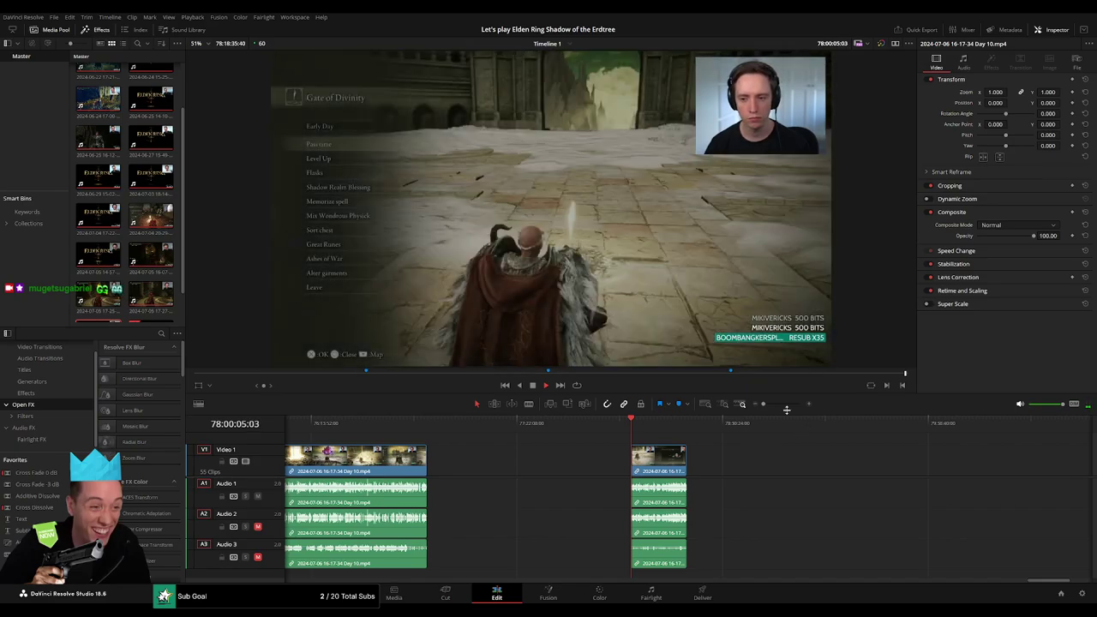
drag(763, 404, 779, 408)
click(734, 423)
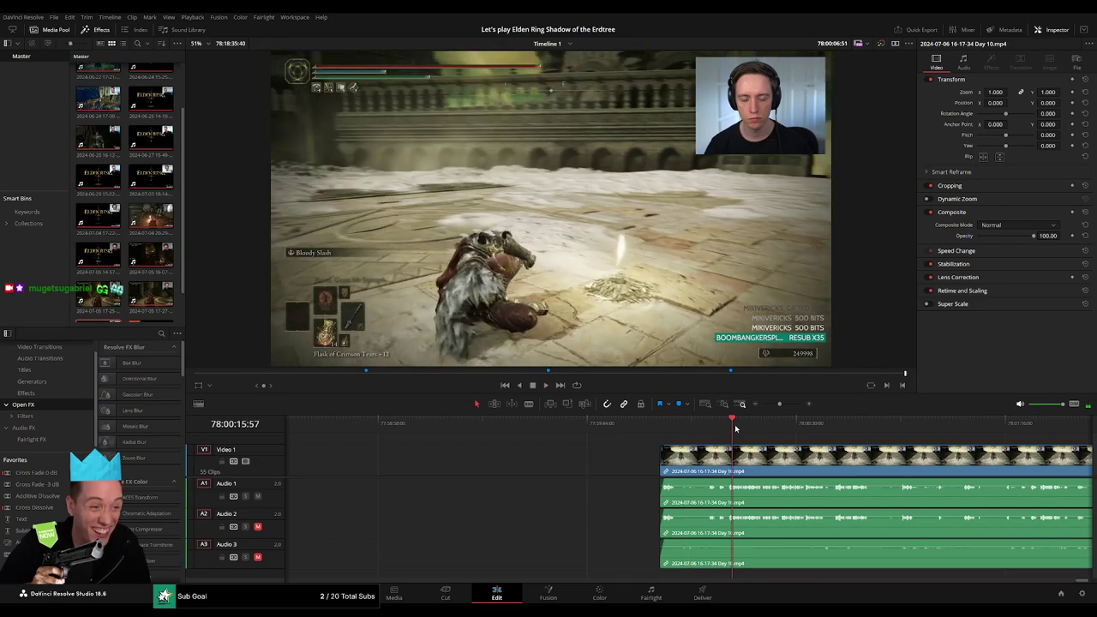
scroll(731, 433, down, 5)
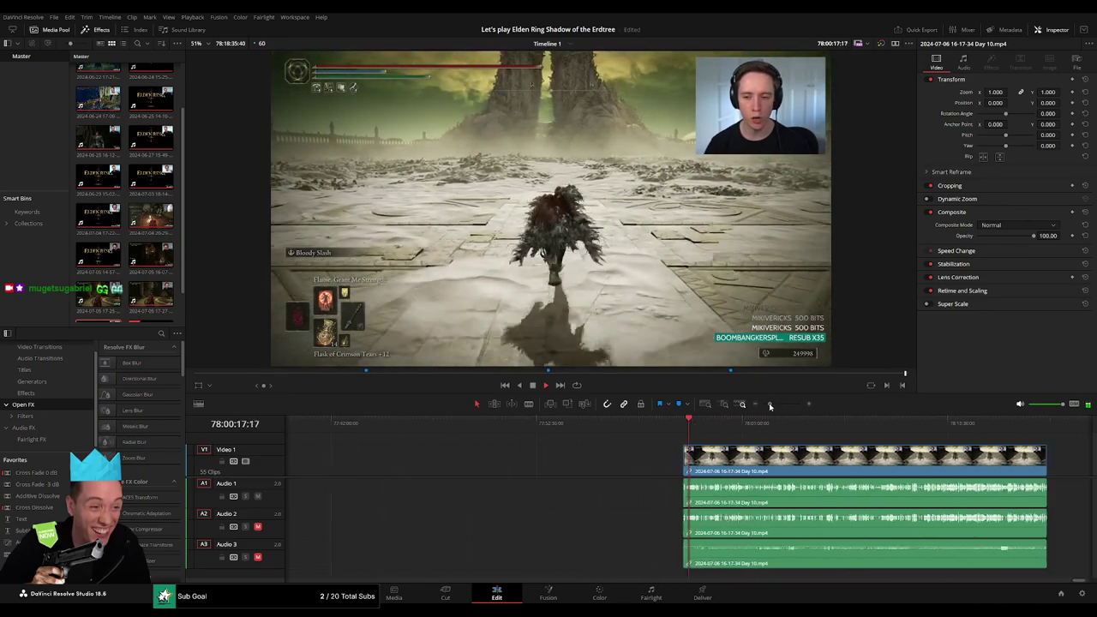
drag(782, 423, 824, 423)
scroll(645, 431, right, 3)
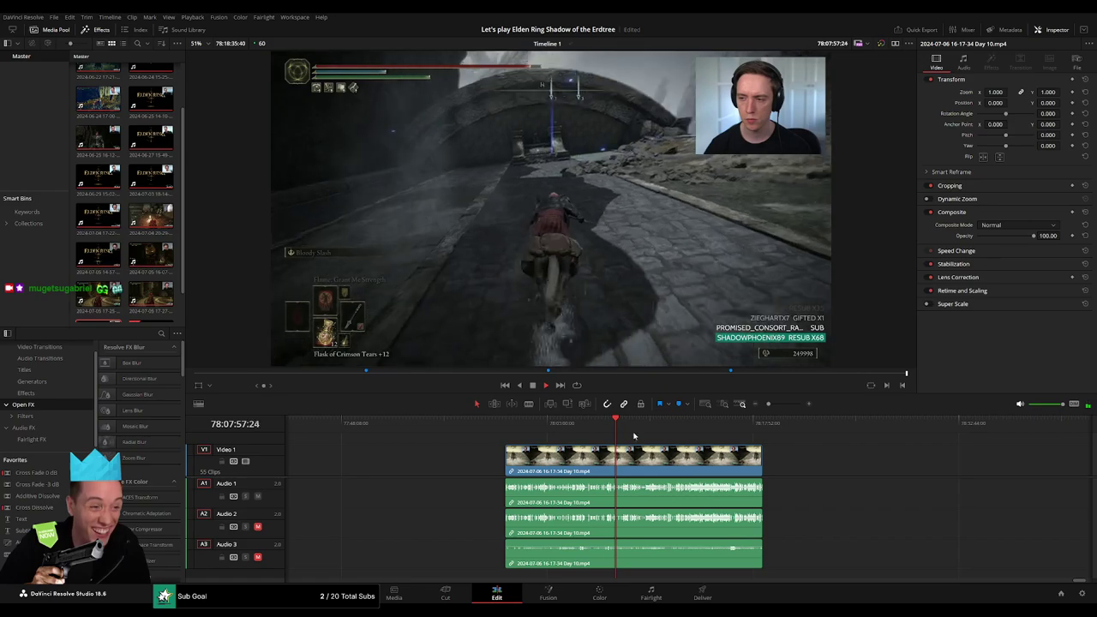
click(678, 423)
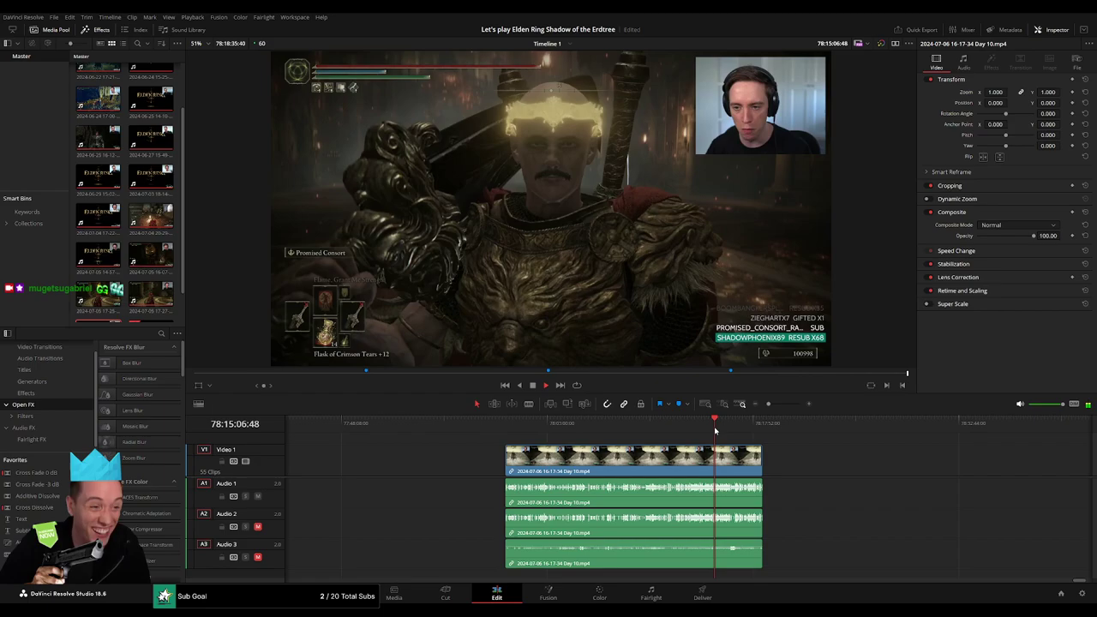
drag(719, 429, 746, 428)
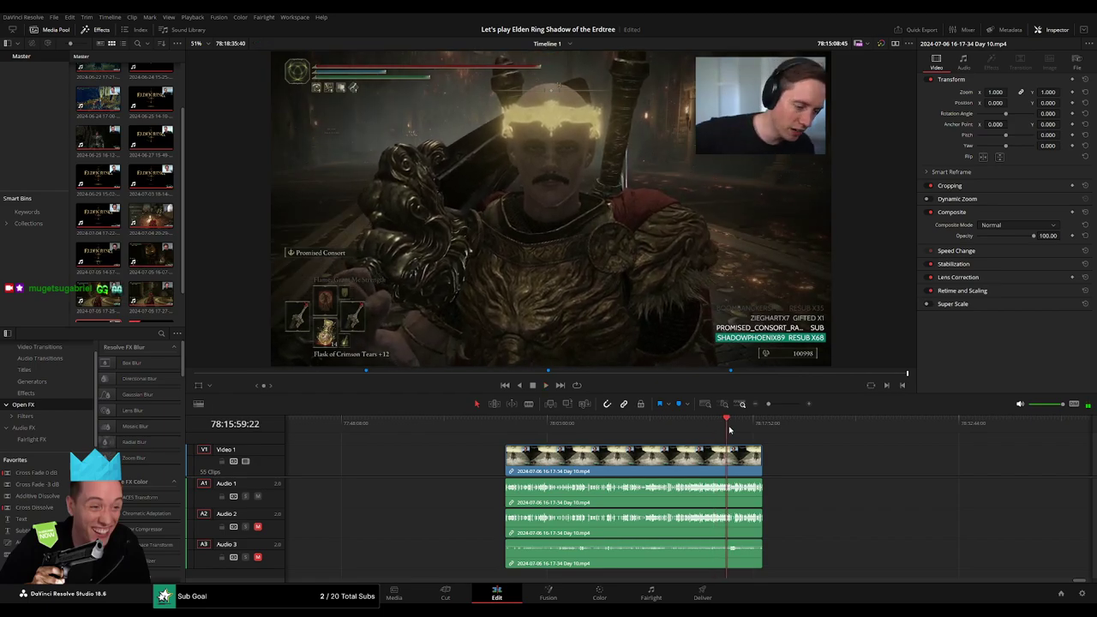
click(783, 403)
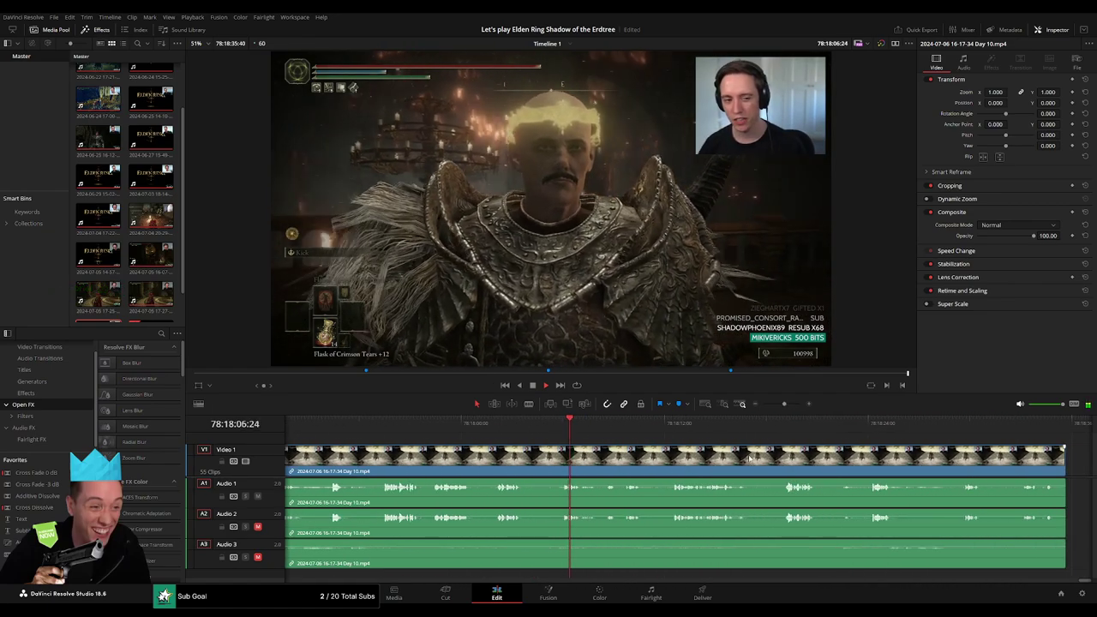
click(499, 425)
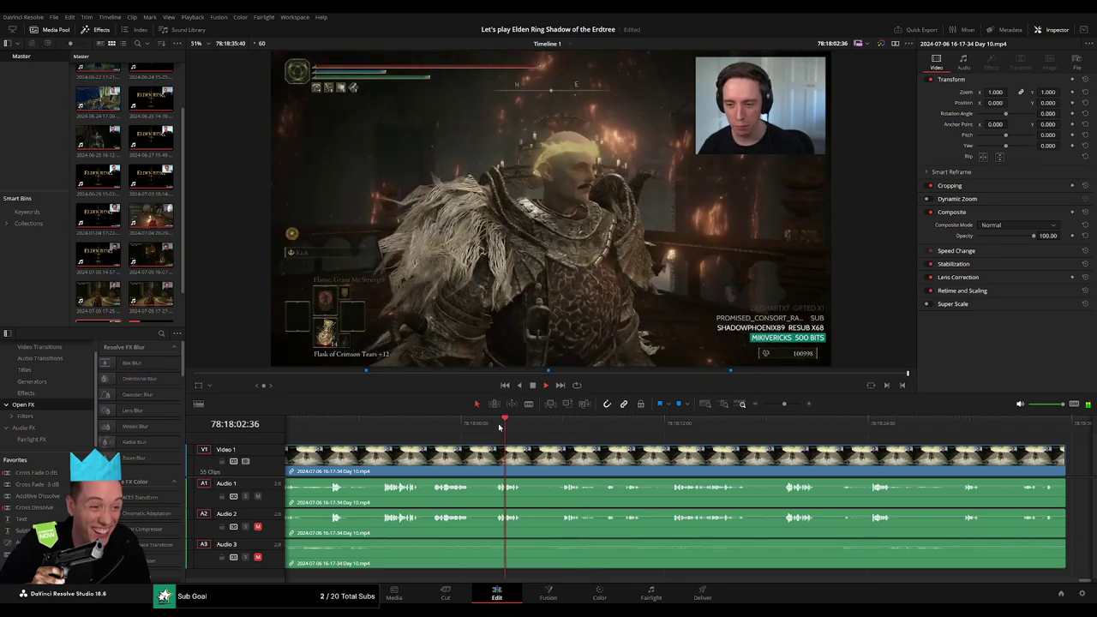
click(387, 429)
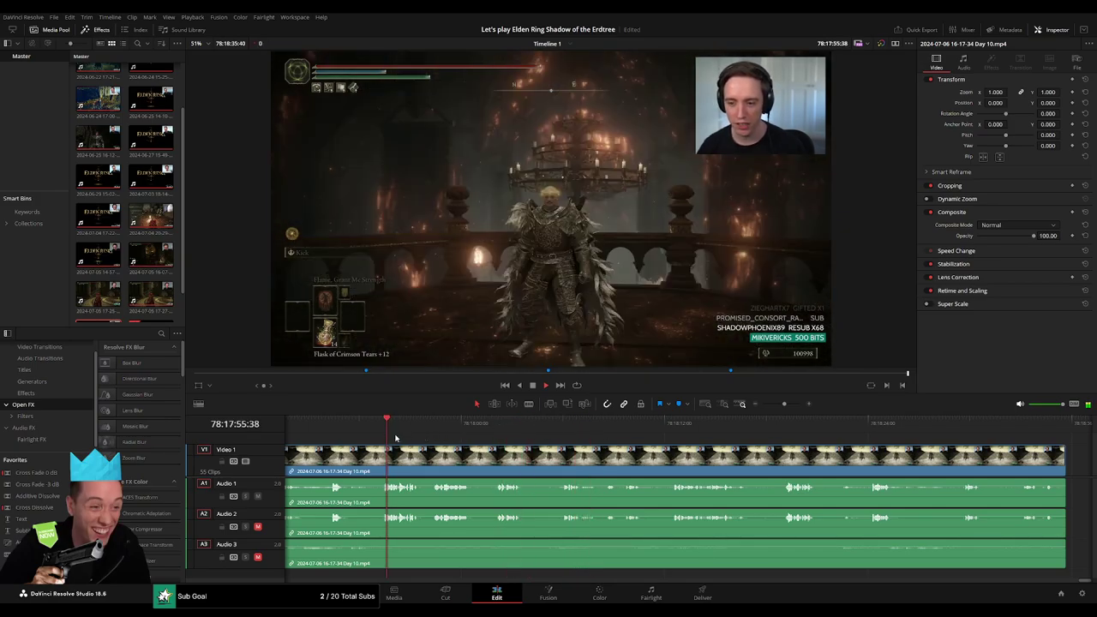
key(space)
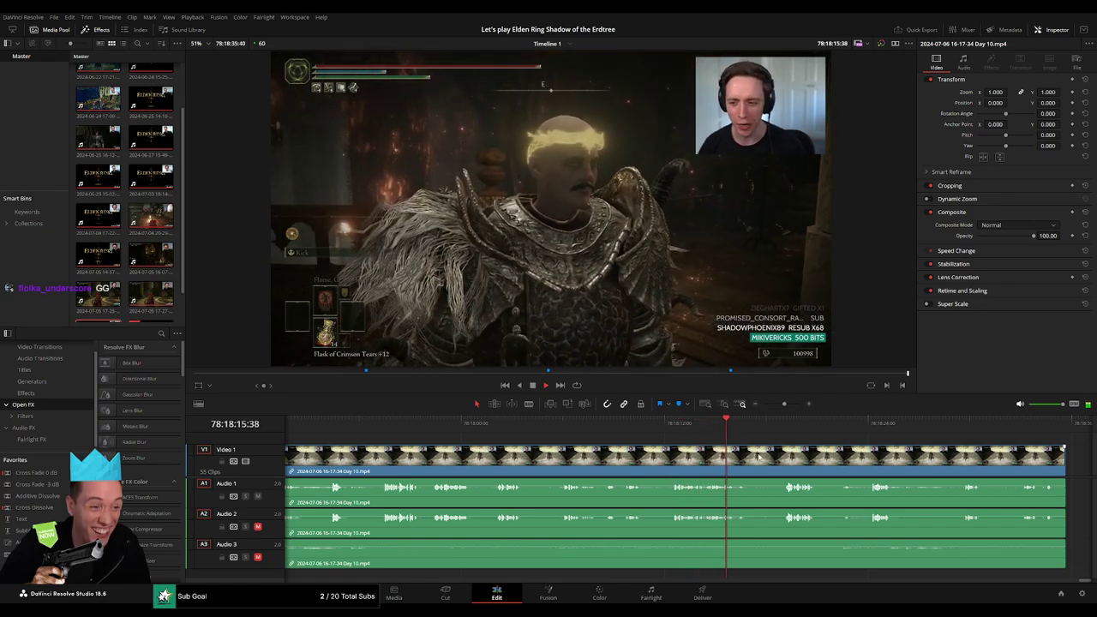
- Find where the quit menu appears near 78:18:24 and trim the final video clip's end there
click(783, 431)
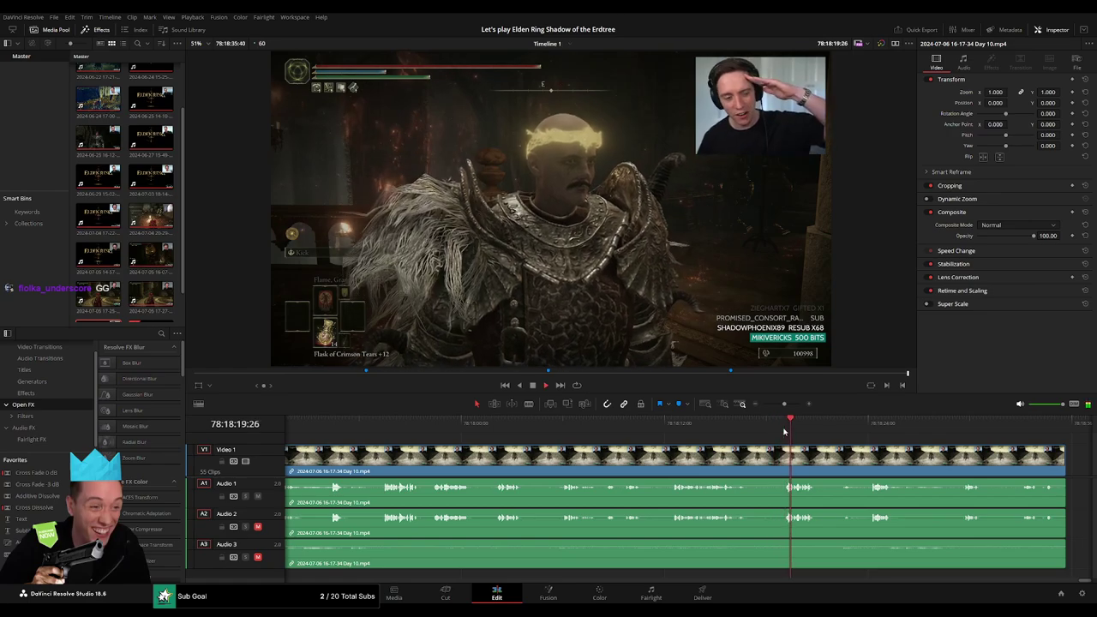
click(873, 430)
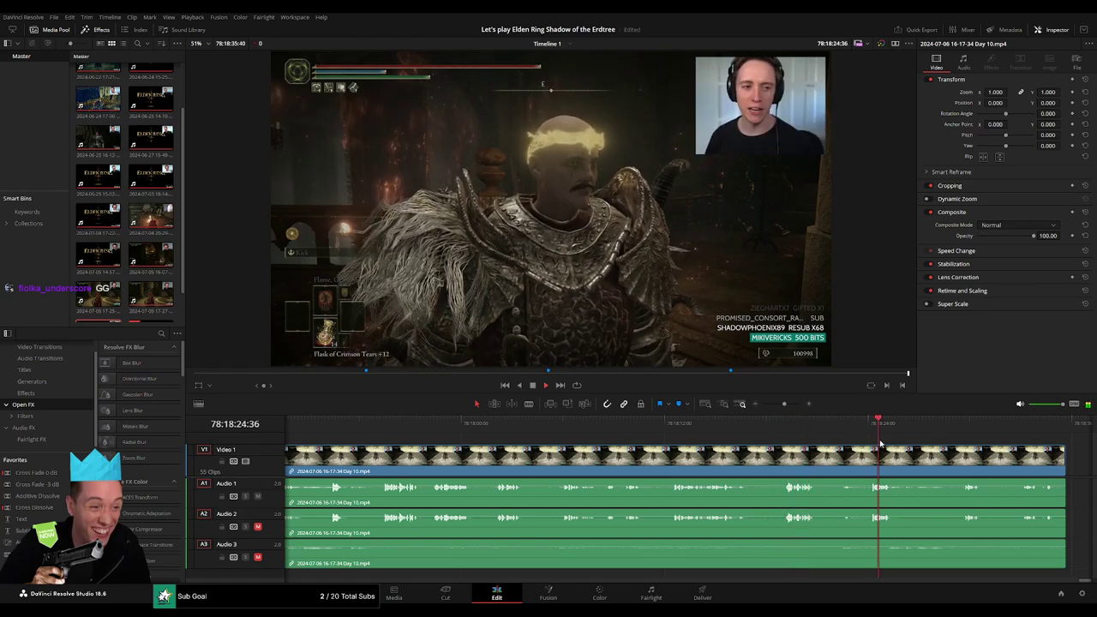
click(961, 431)
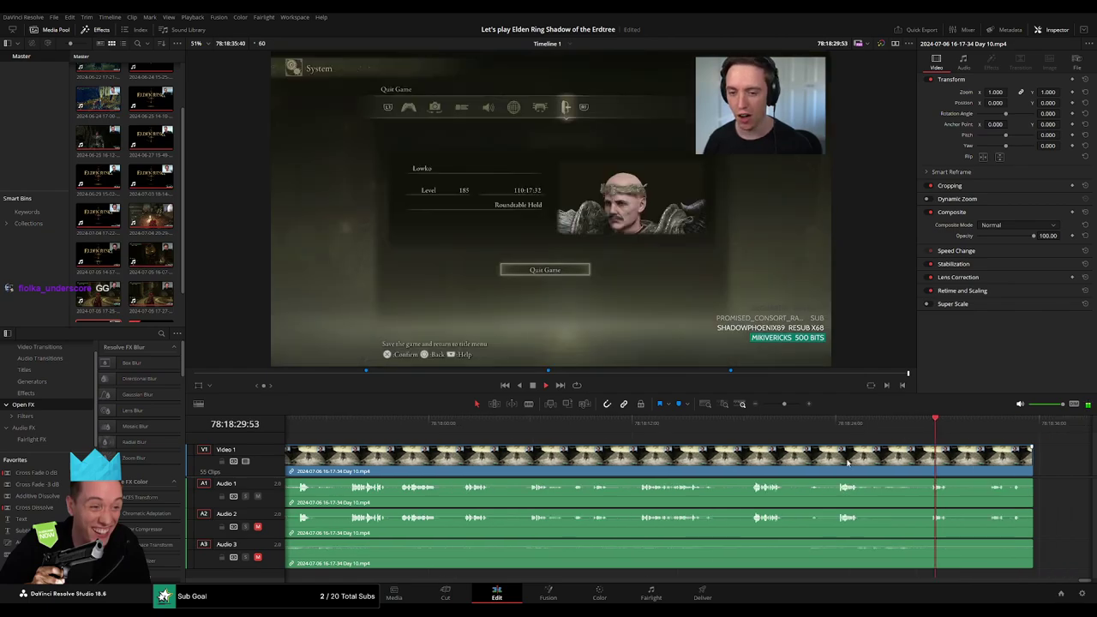
click(644, 431)
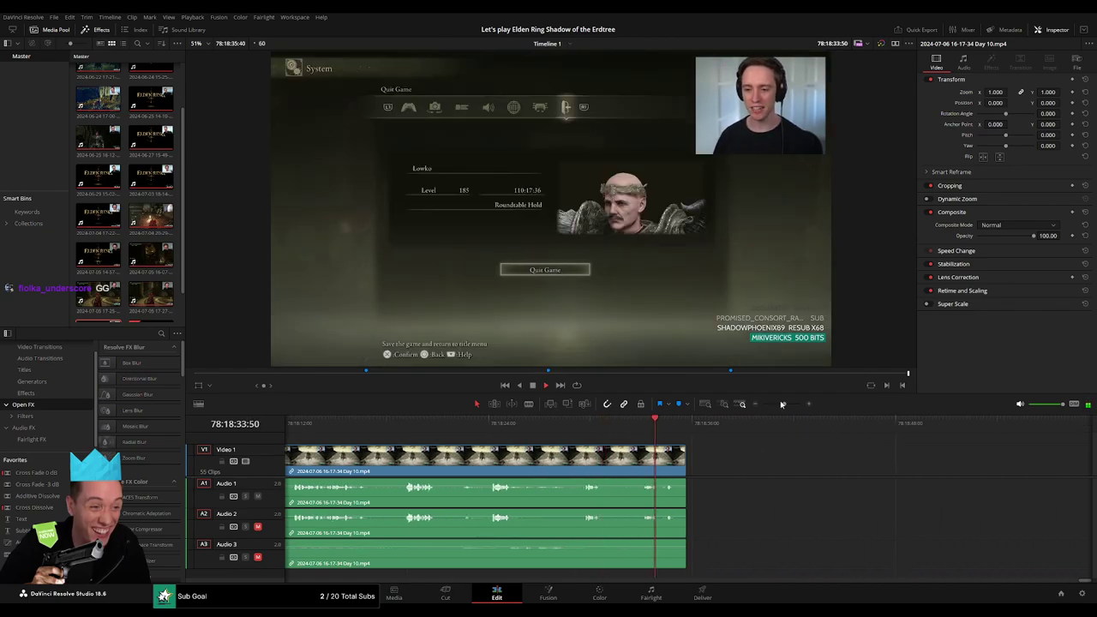
scroll(814, 442, up, 1)
scroll(943, 450, up, 1)
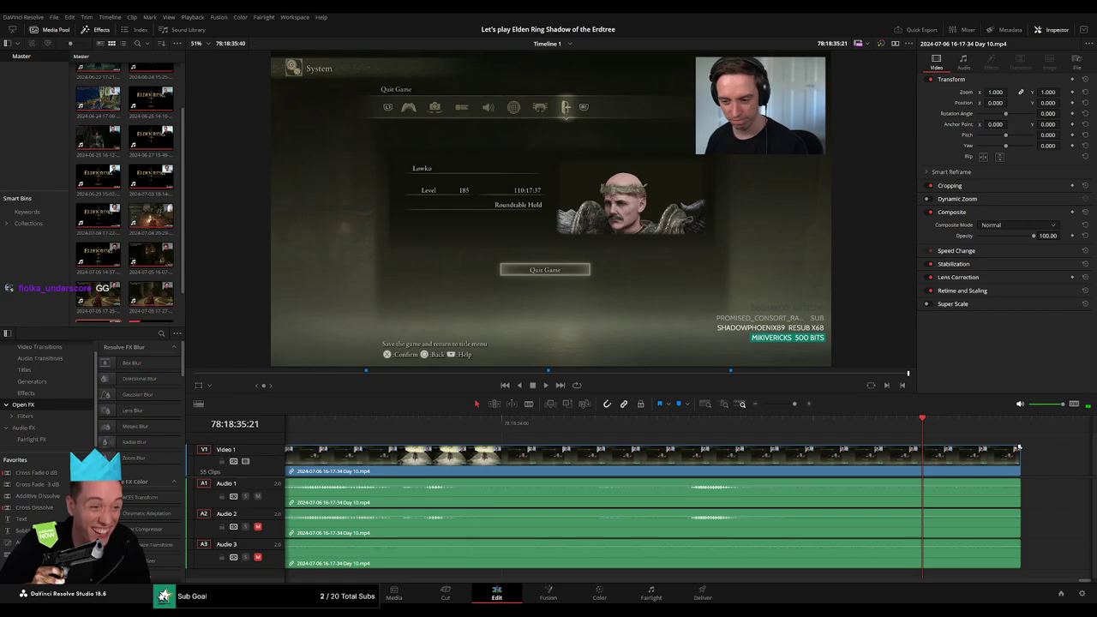
mouse_move(1020, 454)
mouse_down()
mouse_move(730, 453)
mouse_move(753, 457)
mouse_up()
- Fade out the Audio 1–3 clips at their ends and add a marker at the timeline's end
drag(1018, 482, 720, 478)
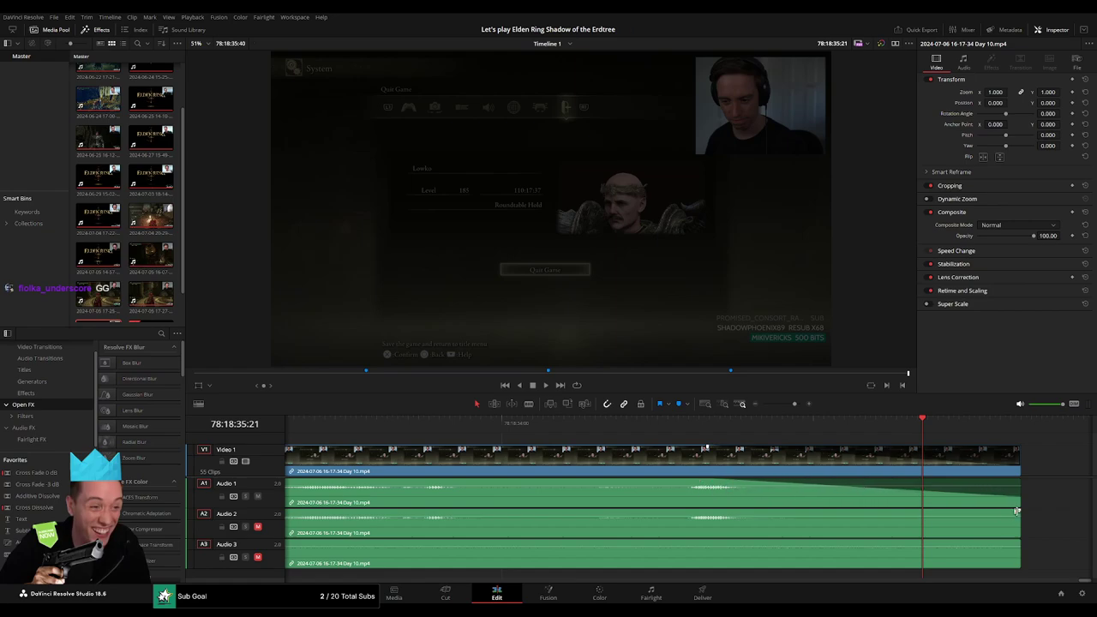
drag(1016, 511, 722, 517)
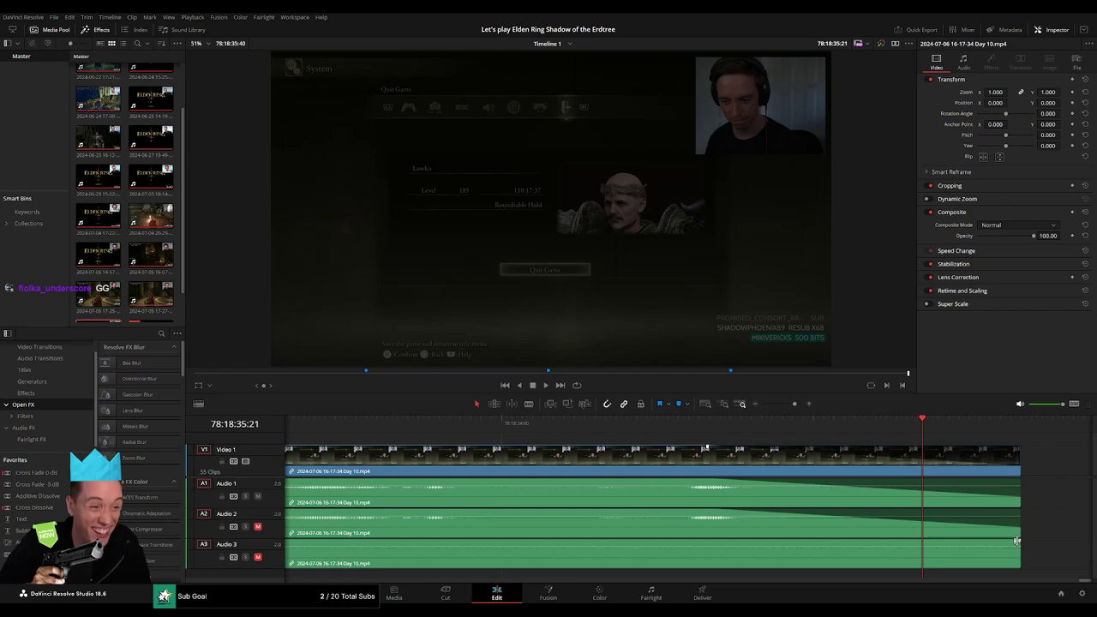
drag(1019, 541, 707, 541)
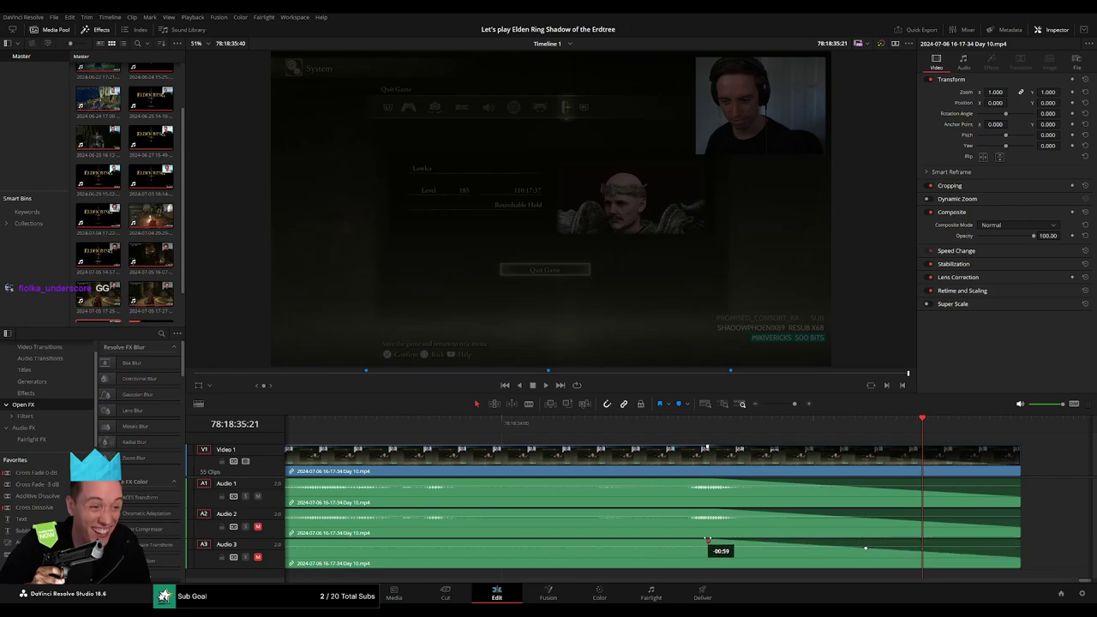
click(784, 407)
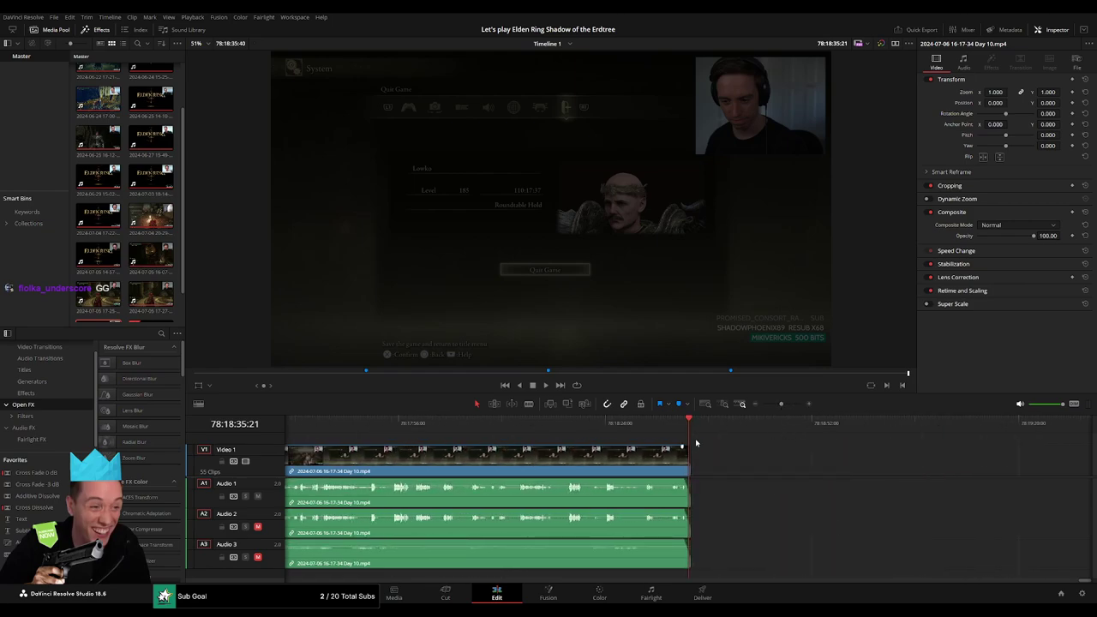
click(696, 442)
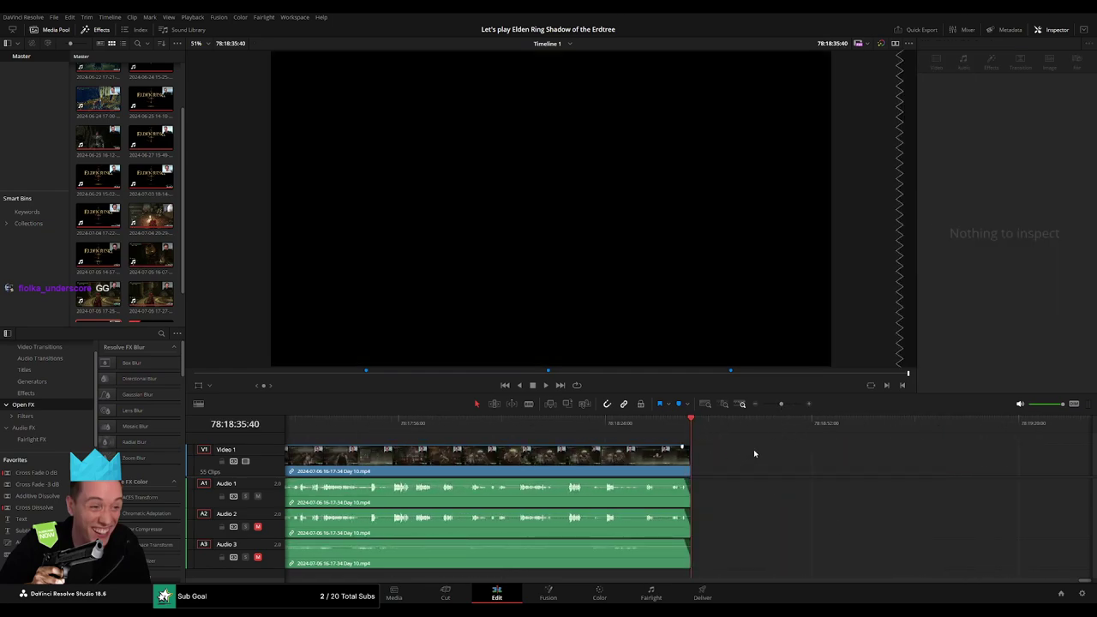
key(m)
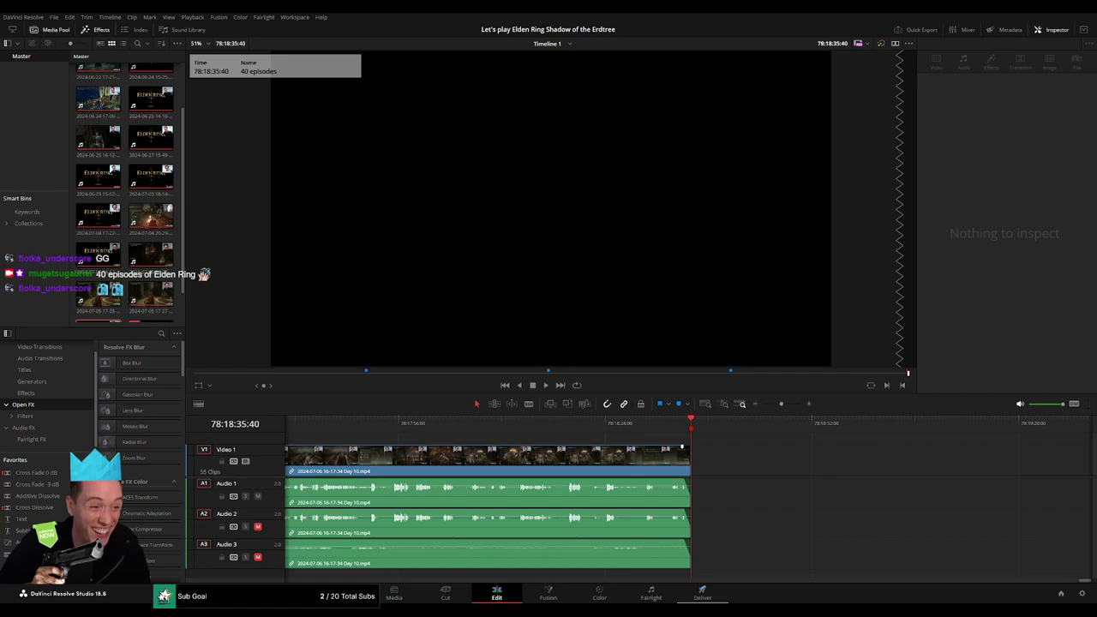
- Switch to the Deliver page to set up rendering for the timeline
click(702, 592)
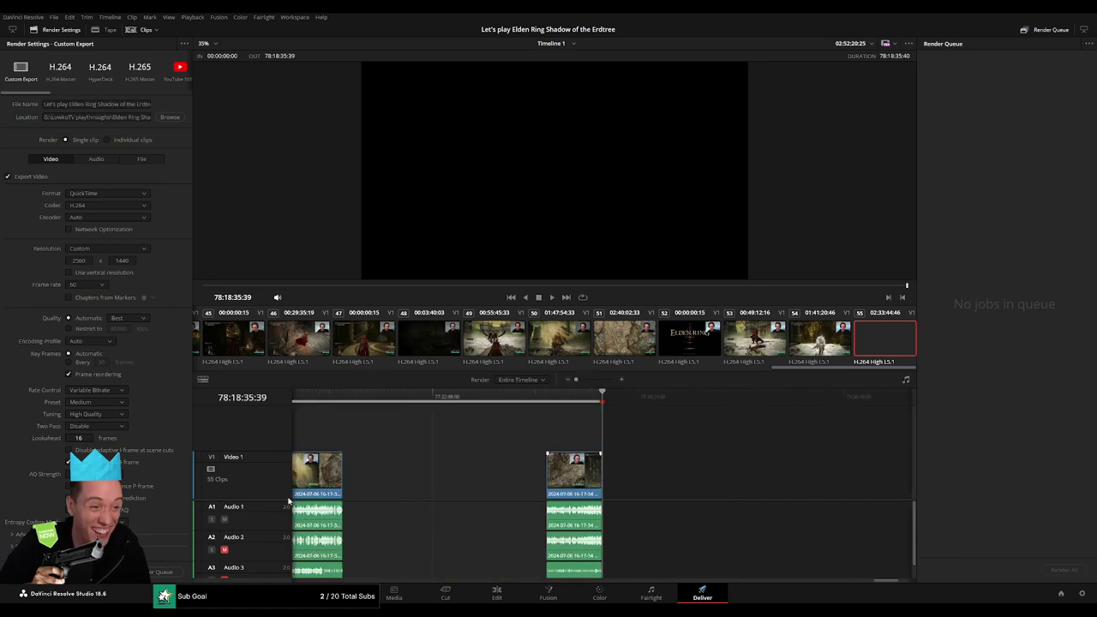
- Set the render range's out point at 00:52:21:00
scroll(283, 497, down, 2)
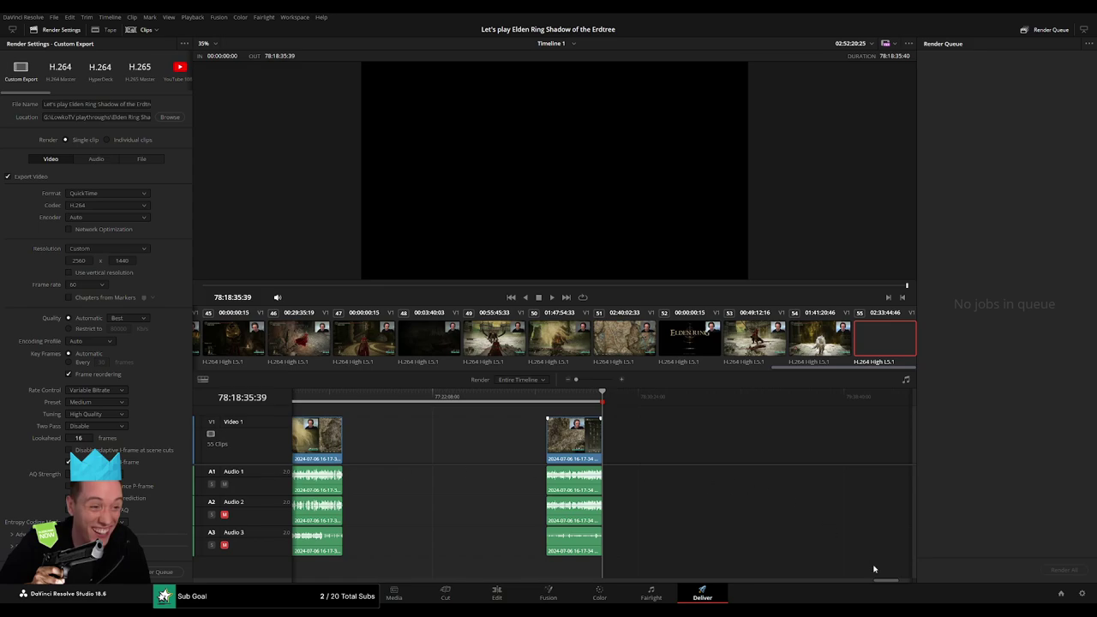
drag(880, 583, 300, 582)
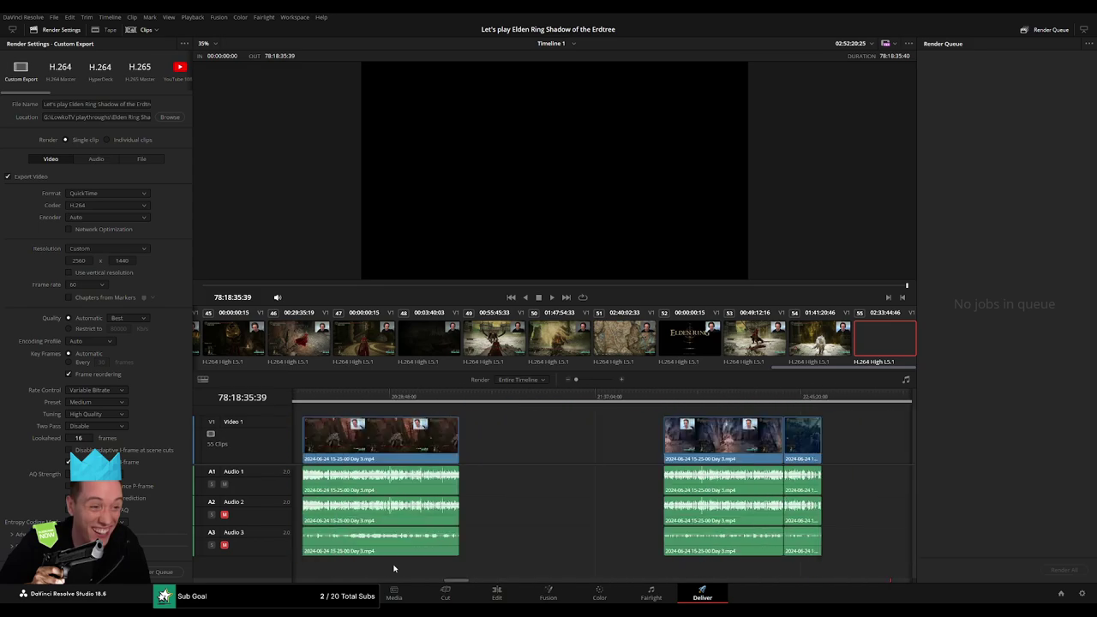
mouse_move(310, 396)
mouse_down()
mouse_move(273, 403)
mouse_move(446, 400)
mouse_up()
key(o)
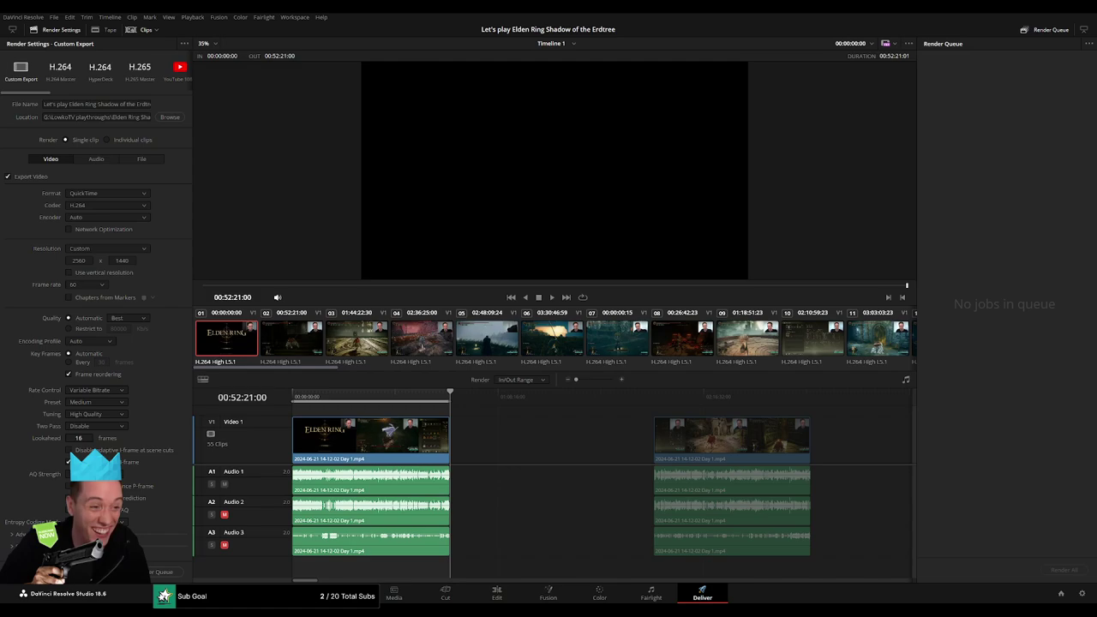
- Set format MP4, NVIDIA encoder, Medium quality, and restrict the bitrate to 24000 Kb/s
click(123, 198)
click(115, 206)
click(120, 221)
click(121, 242)
click(141, 318)
click(143, 349)
click(97, 329)
double_click(117, 329)
text(84000)
text(2)
key(Return)
- Preview the opening of the render range and keep the output file name unchanged
key(Home)
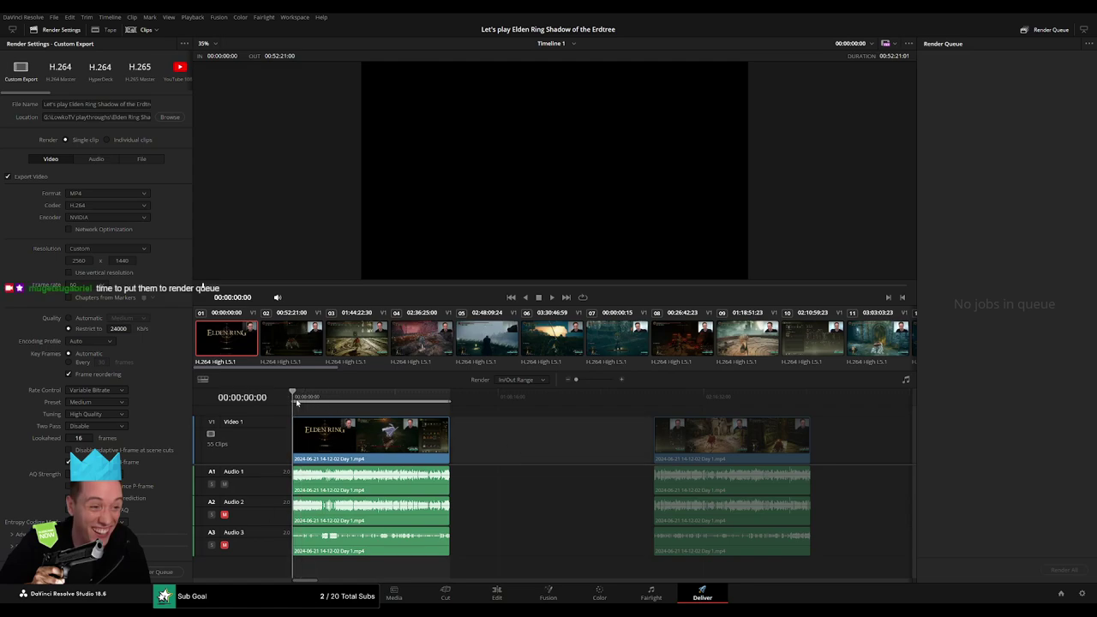
mouse_move(333, 404)
mouse_down()
mouse_move(477, 405)
mouse_move(457, 400)
mouse_up()
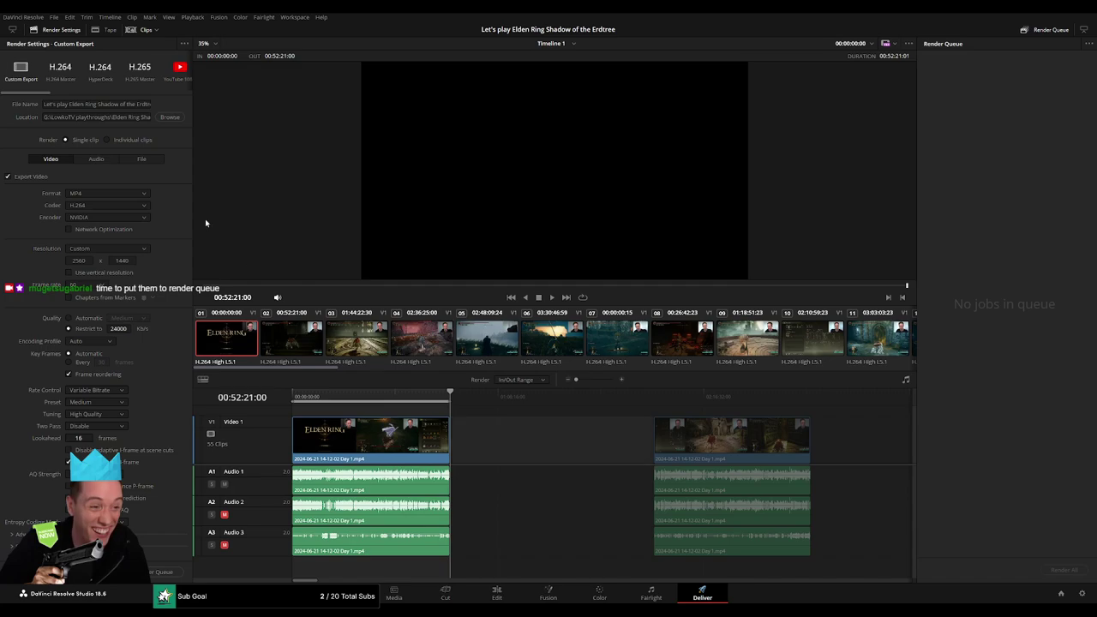
click(130, 104)
key(Right)
key(Right)
key(Right)
key(Right)
key(Right)
key(Right)
key(Return)
- Queue the first range, then queue Ep 2 with its out point at 02:52:01:30
click(146, 104)
click(167, 571)
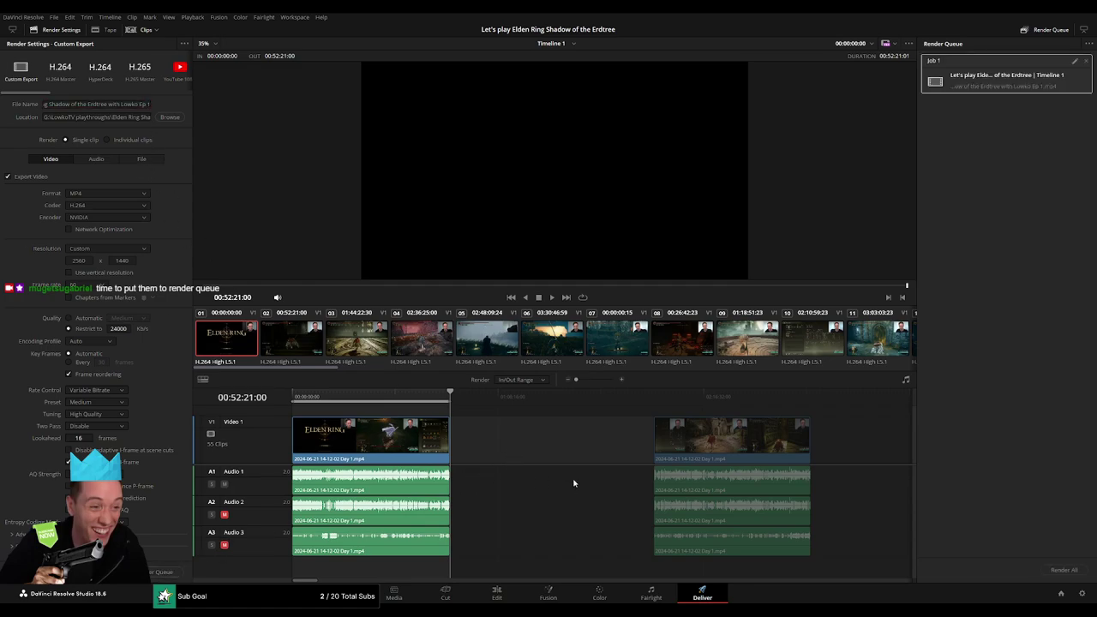
scroll(456, 409, left, 3)
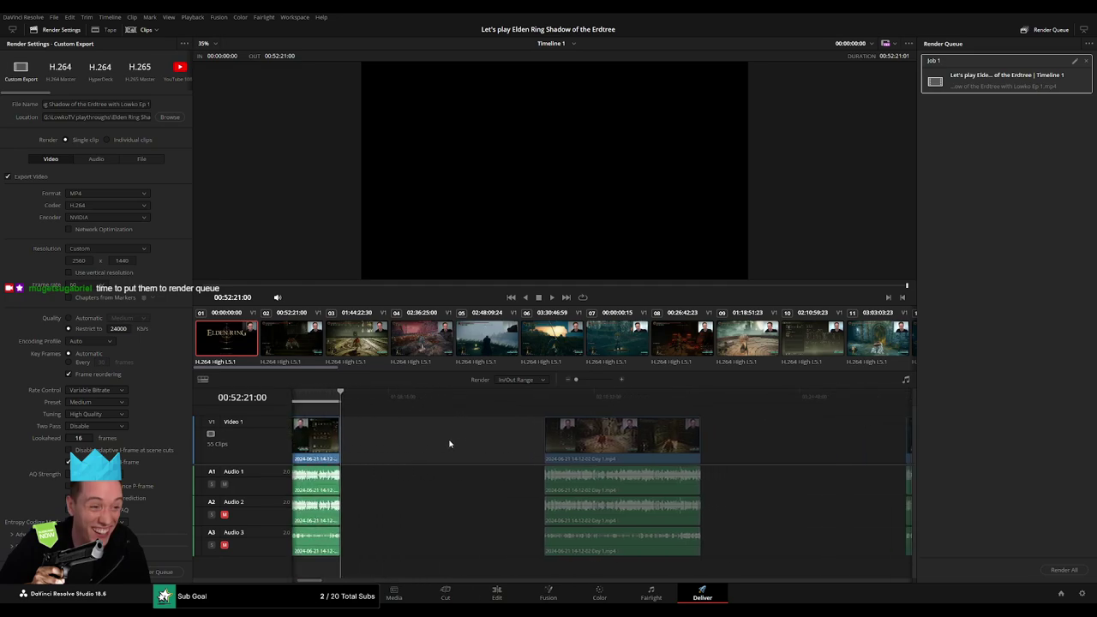
click(520, 402)
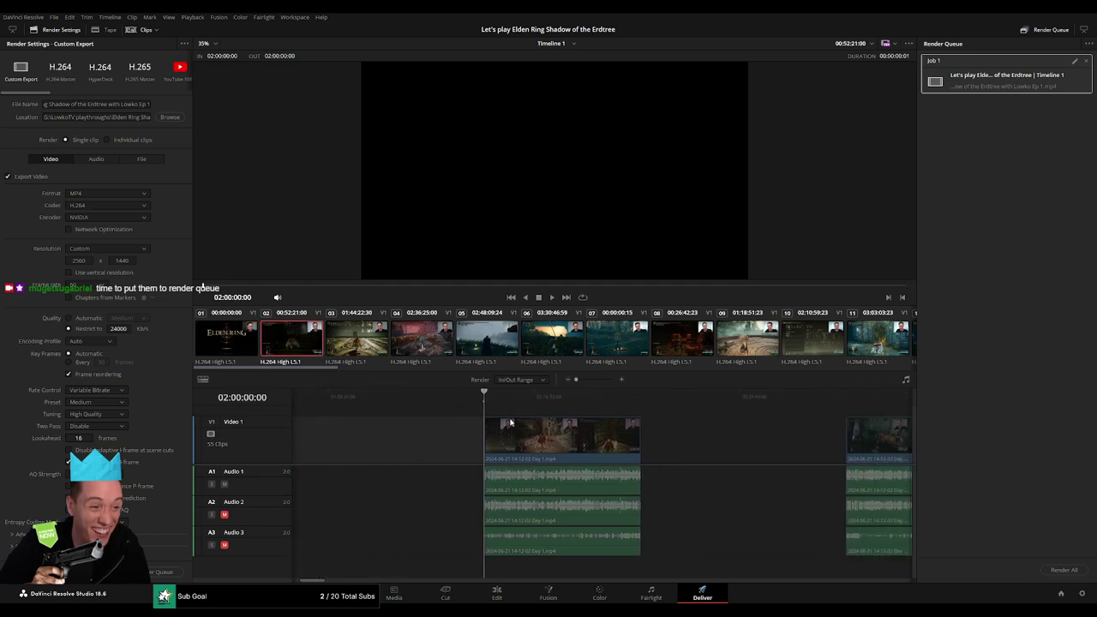
key(Down)
key(o)
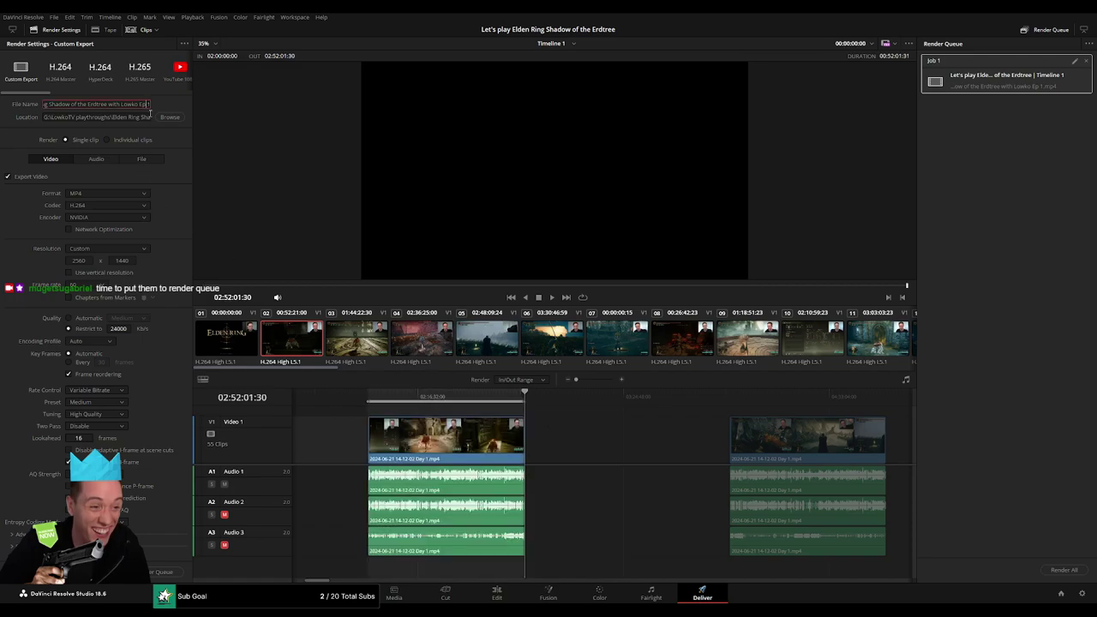
key(BackSpace)
text(2)
click(162, 572)
- Queue episode 3 covering 04:00:00:00 to 04:52:02:30
scroll(416, 435, right, 3)
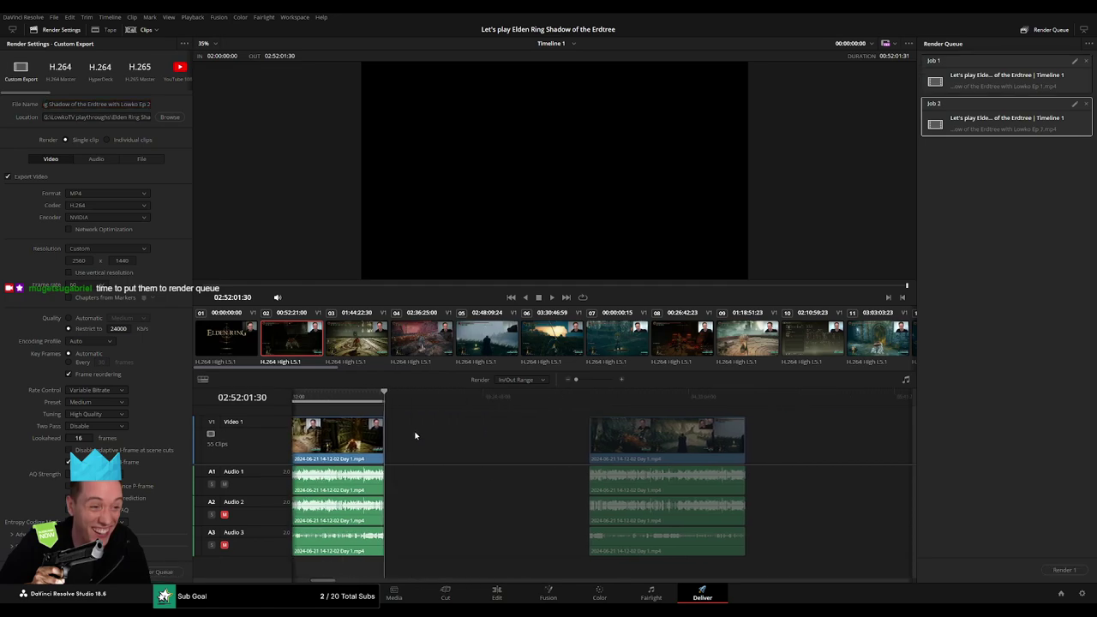
drag(494, 401, 511, 404)
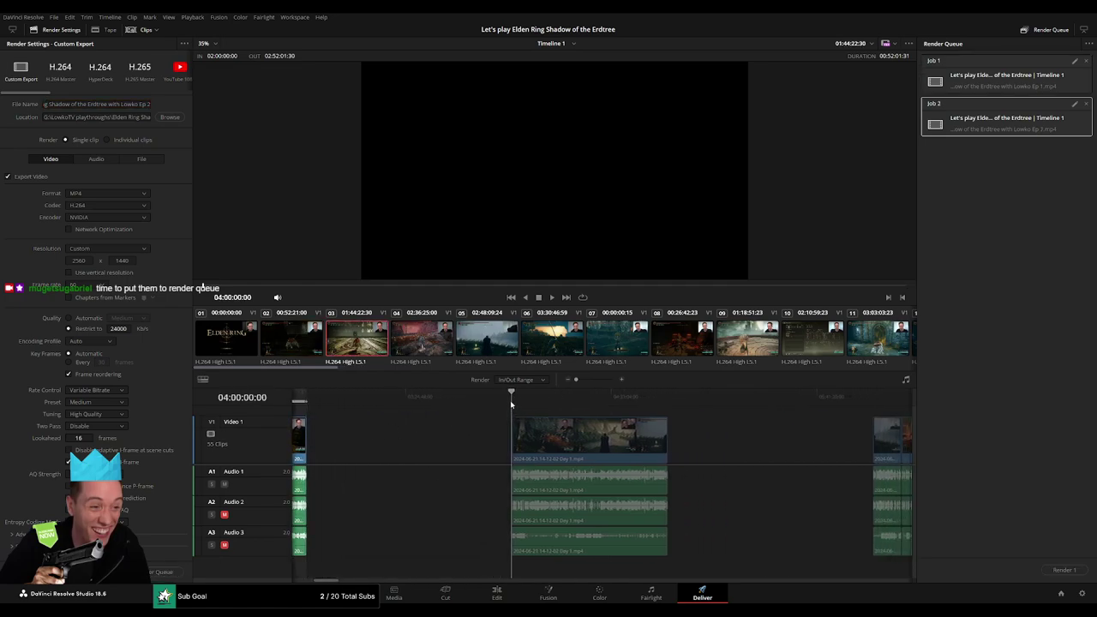
key(i)
scroll(472, 406, right, 2)
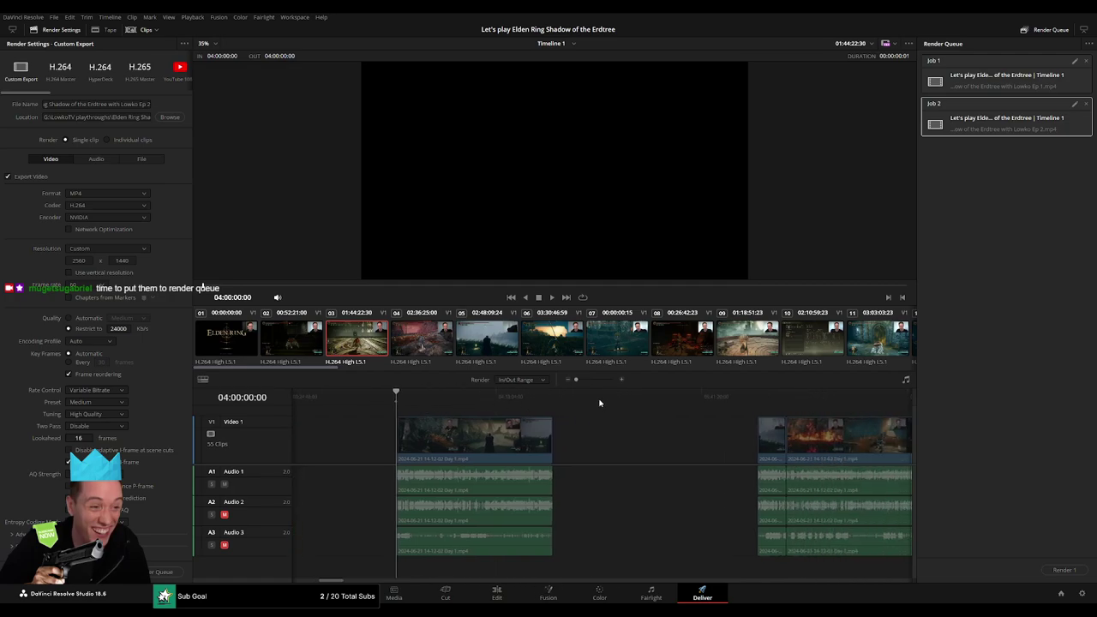
drag(569, 398, 399, 398)
drag(566, 399, 562, 410)
key(o)
click(150, 104)
text(3)
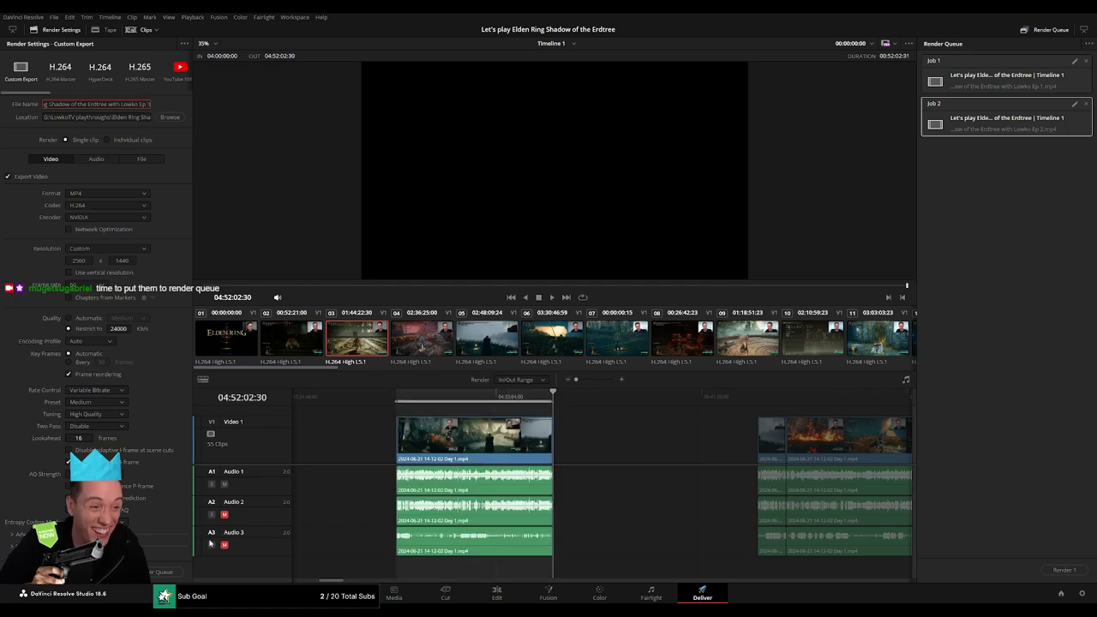
click(165, 572)
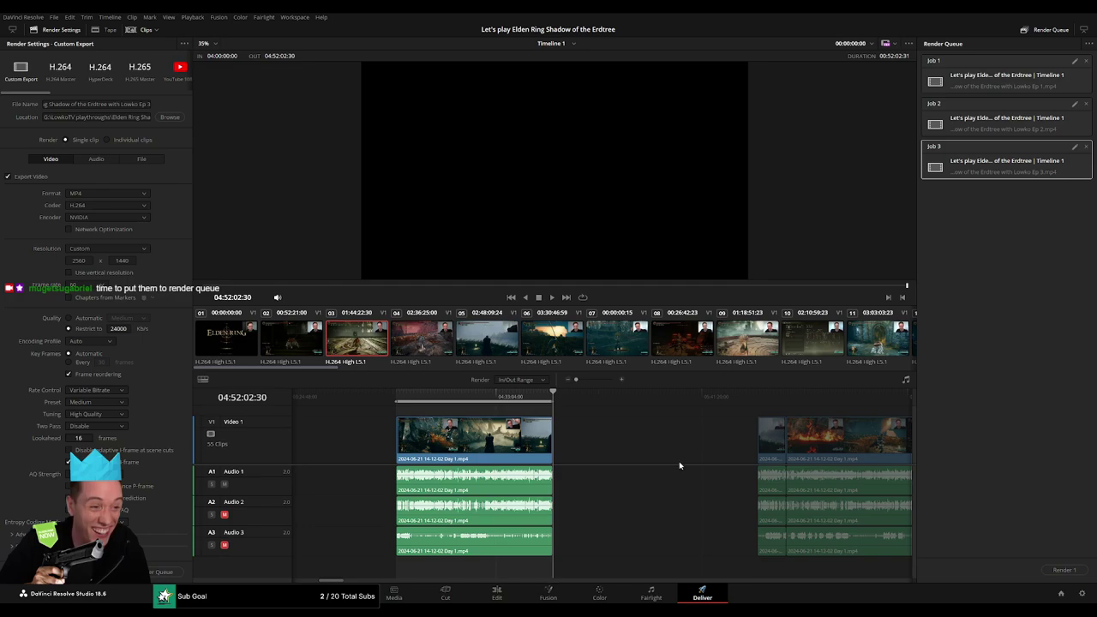
- Queue episode 4 from 06:00:00:00 to the end of its clip
scroll(580, 451, right, 5)
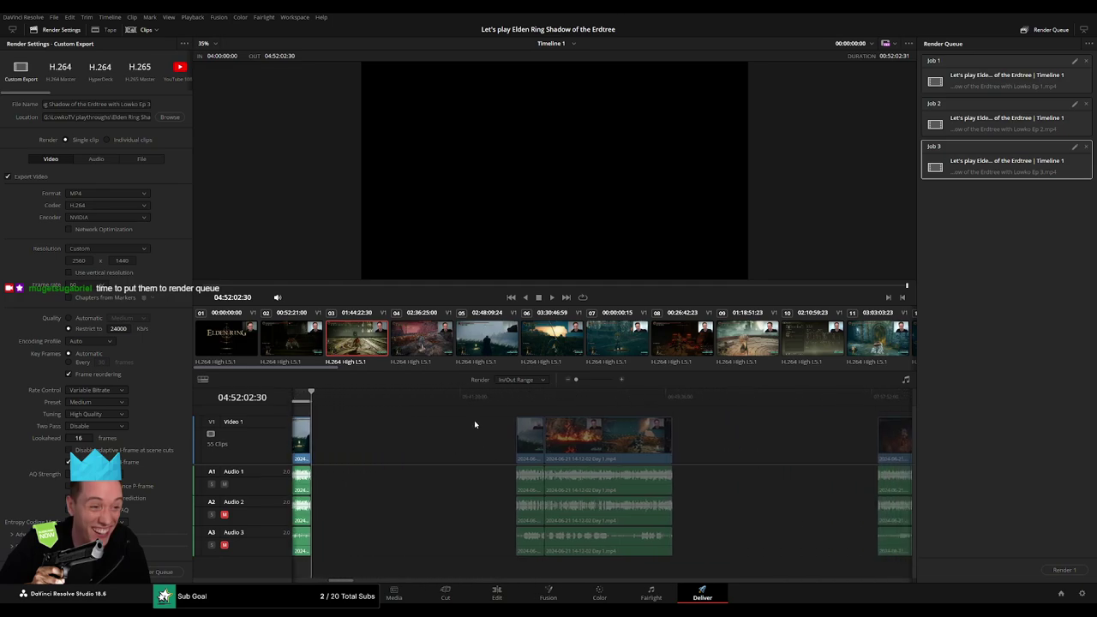
click(504, 400)
drag(503, 404, 514, 404)
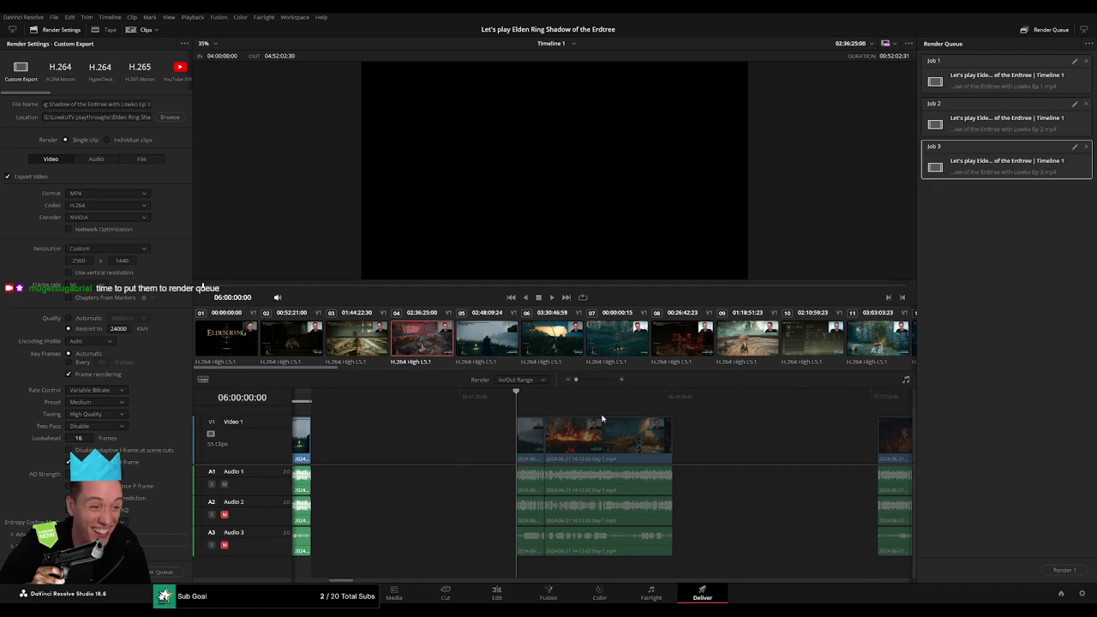
key(i)
click(675, 414)
key(o)
click(149, 103)
text(4)
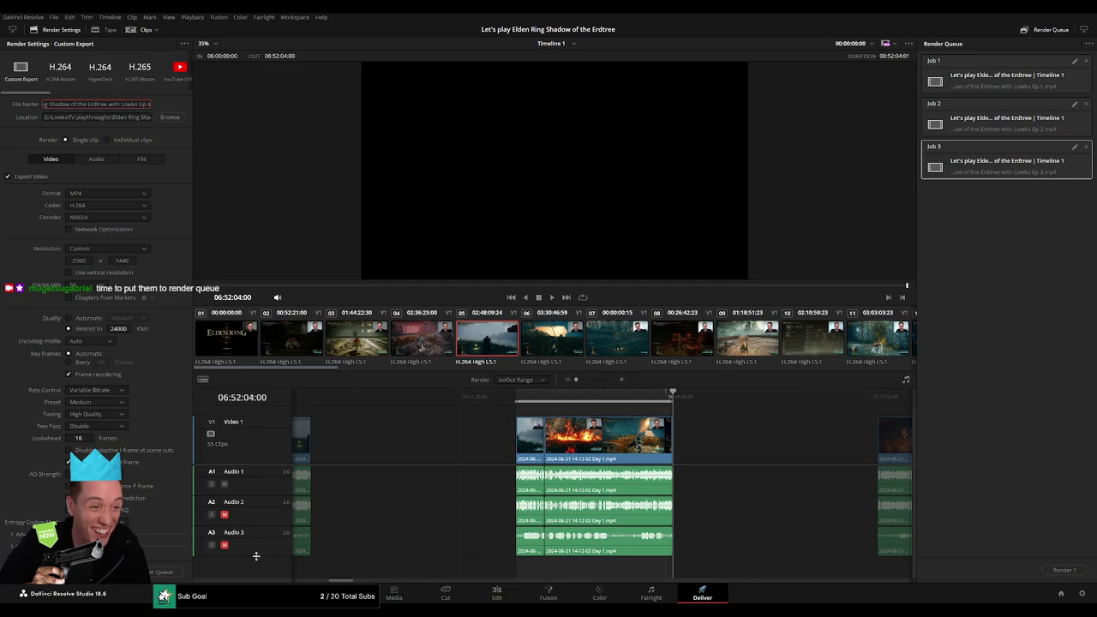
click(163, 572)
- Queue episode 5 covering 08:00:00:00 to 08:52:02:30, named Ep 5
key(Down)
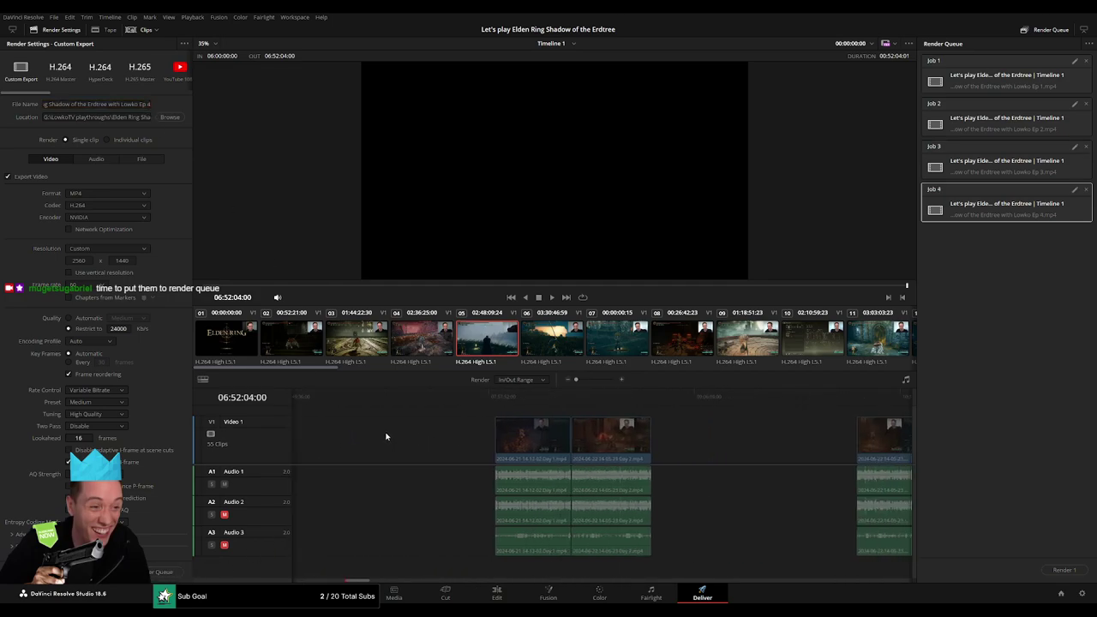
click(508, 397)
click(513, 401)
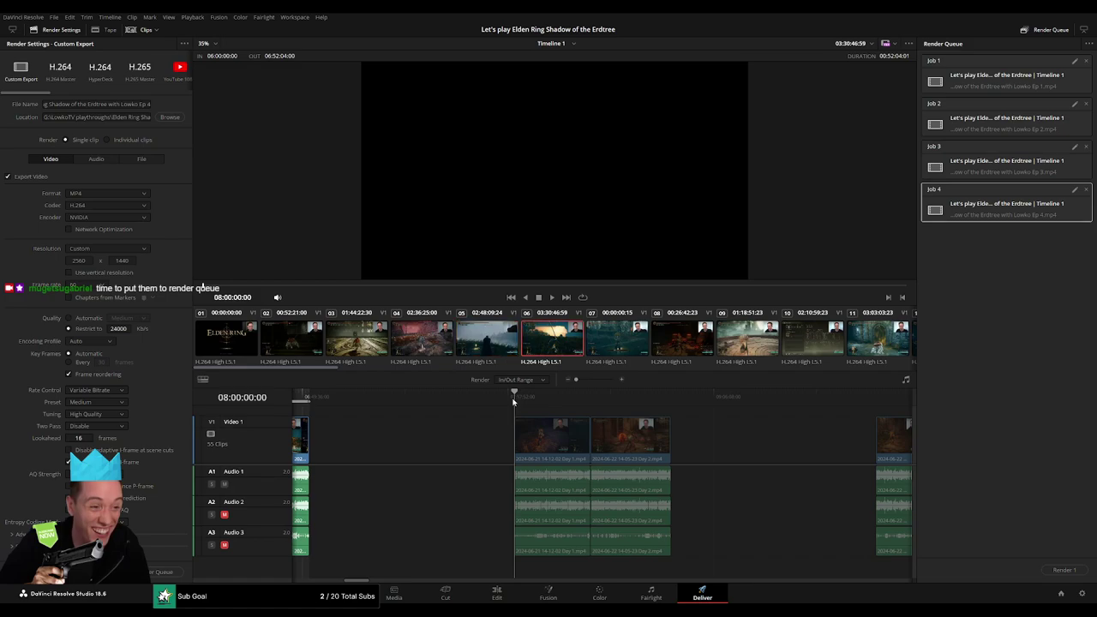
key(i)
click(672, 396)
key(o)
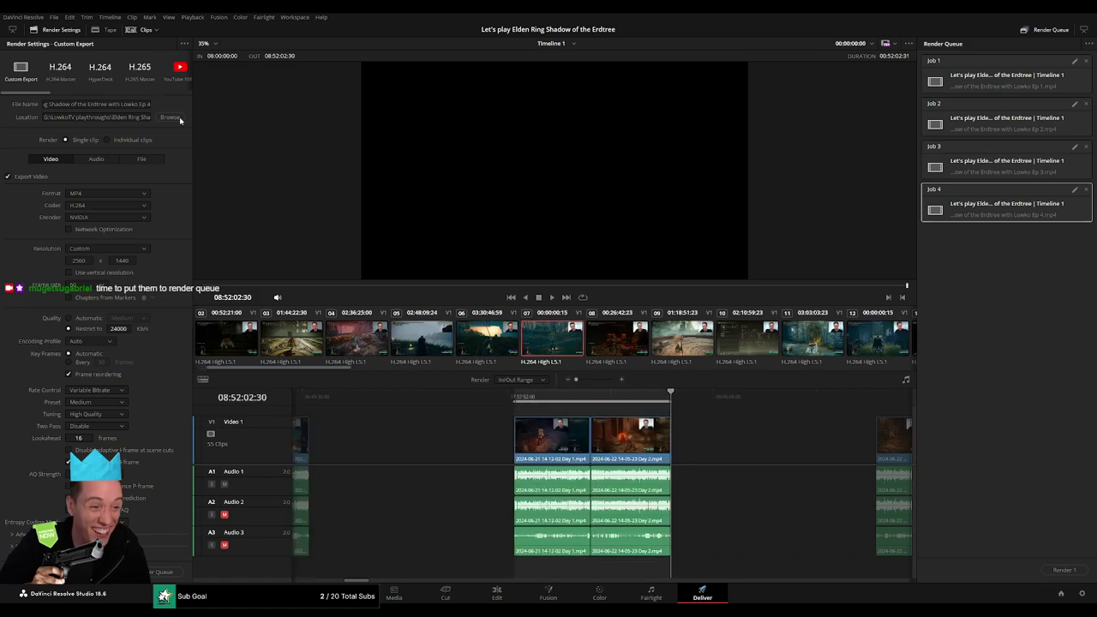
click(151, 104)
key(BackSpace)
text(5)
click(151, 573)
scroll(654, 434, down, 5)
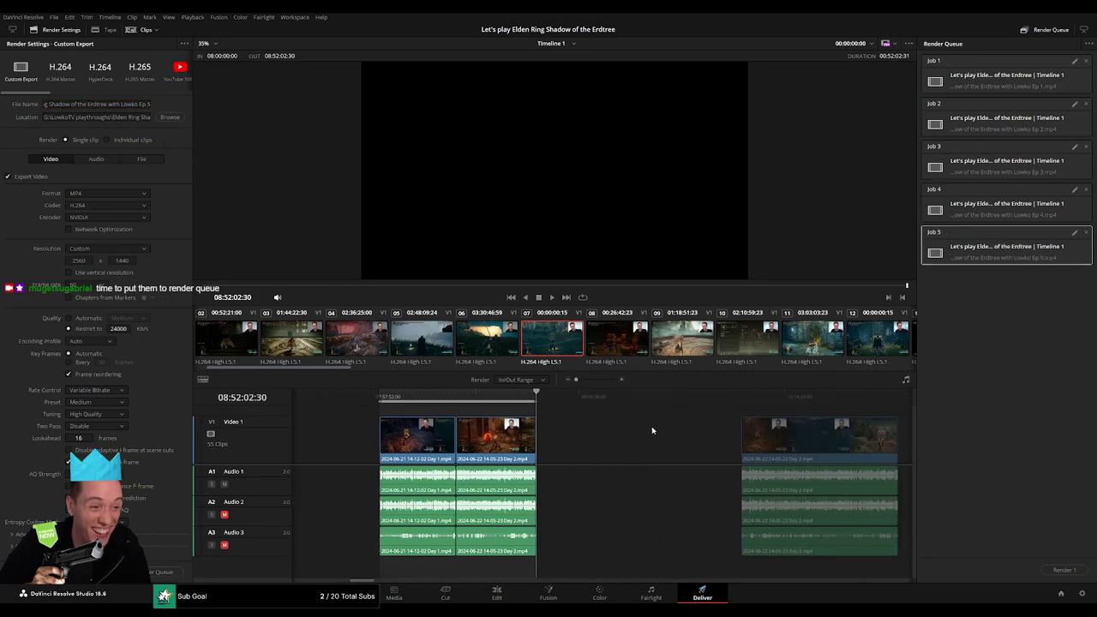
- Set the out point at the next clip's end, rename the output to Ep 6, and queue it
drag(485, 397, 664, 393)
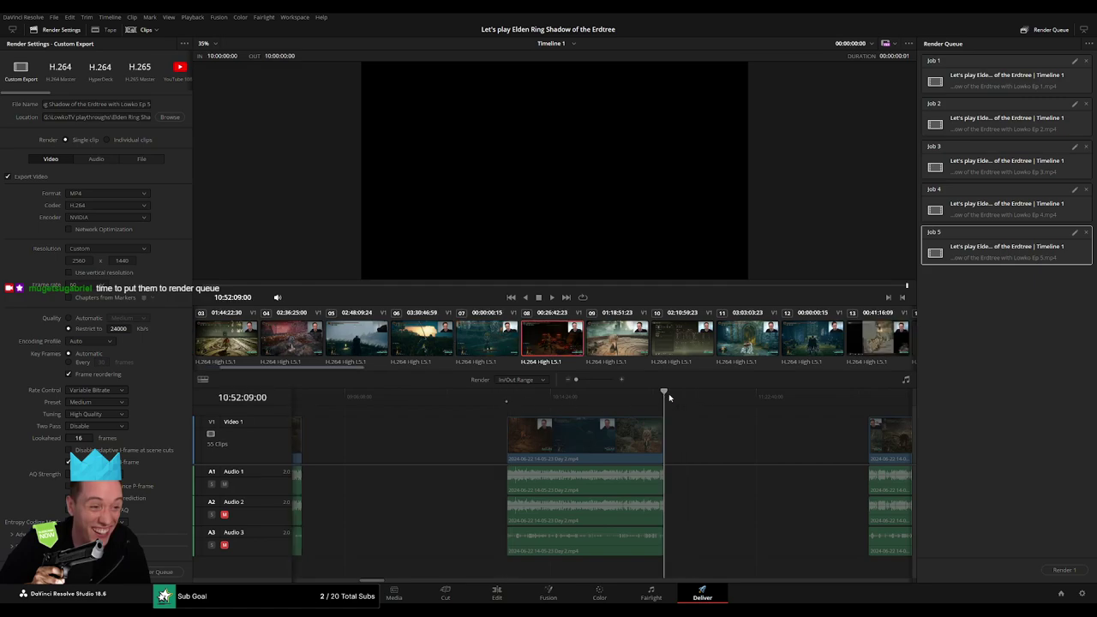
key(o)
click(149, 107)
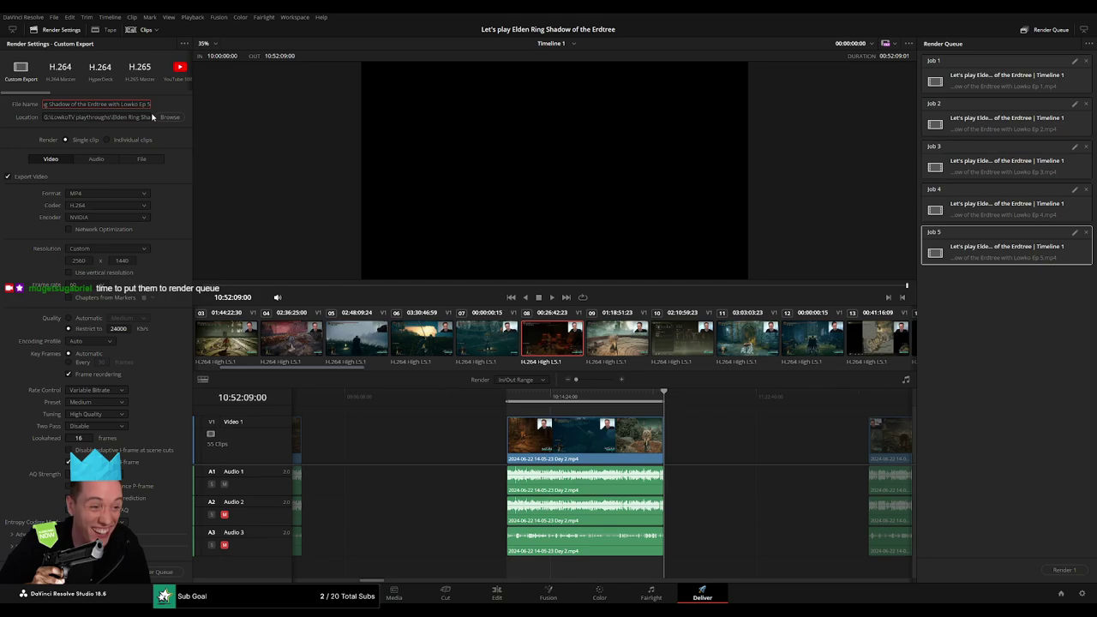
key(BackSpace)
text(6)
click(178, 579)
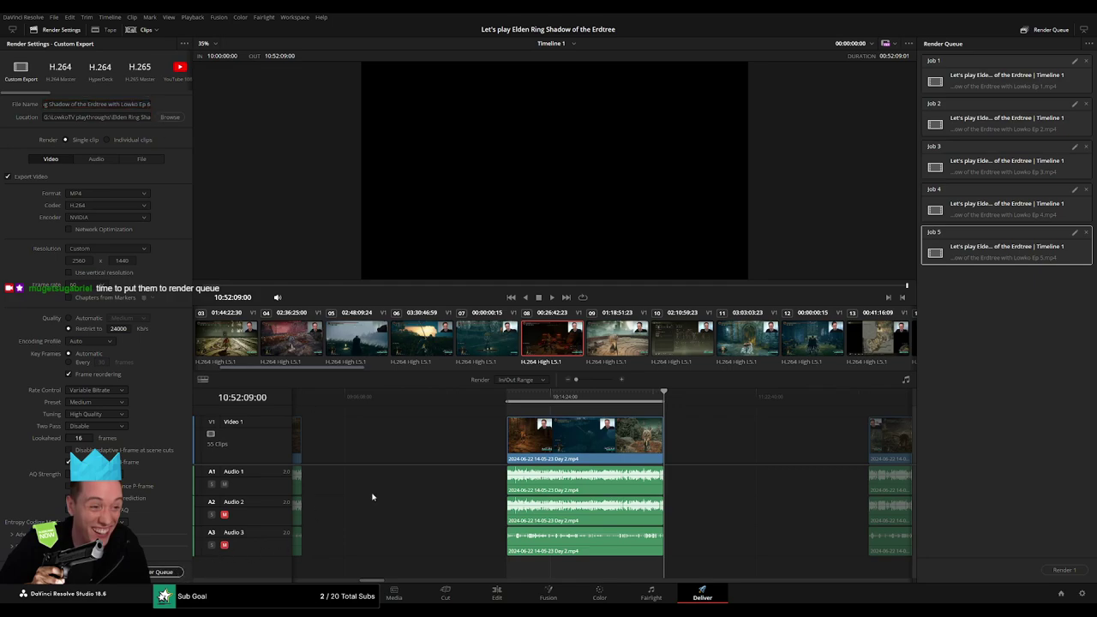
- Mark the next range ending at 12:52:08:00 and queue it as Ep 7
drag(490, 397, 502, 397)
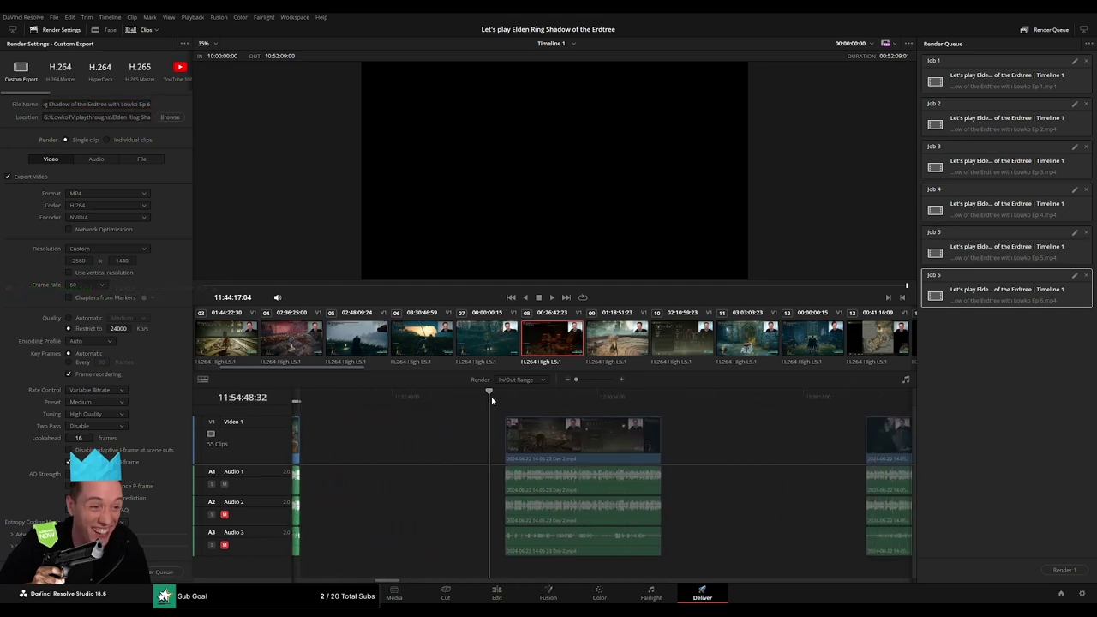
drag(678, 397, 662, 394)
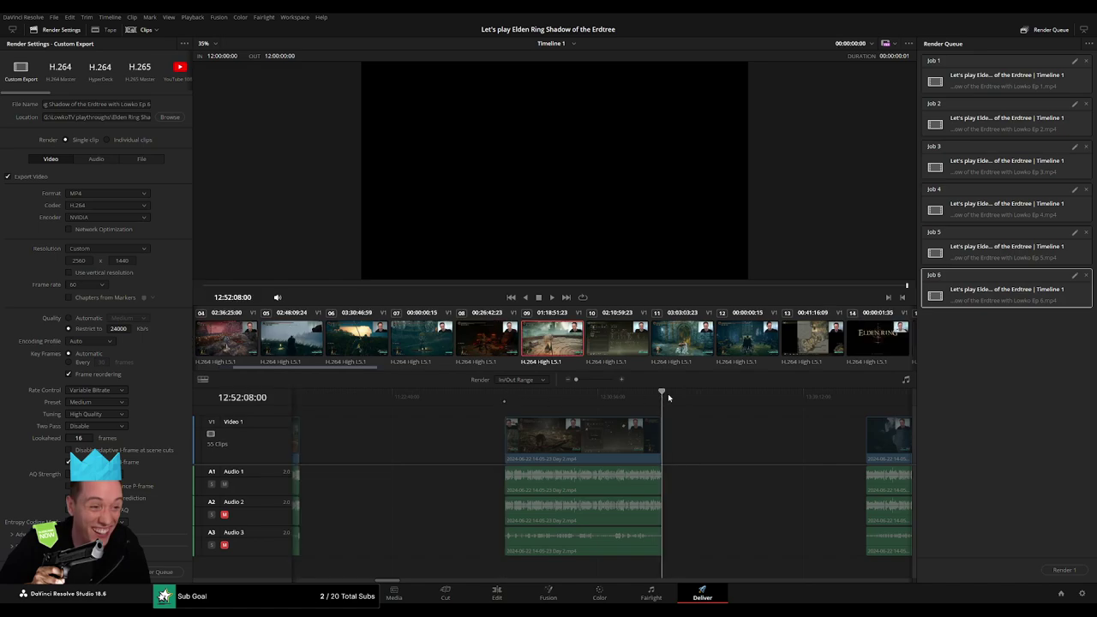
key(o)
triple_click(150, 104)
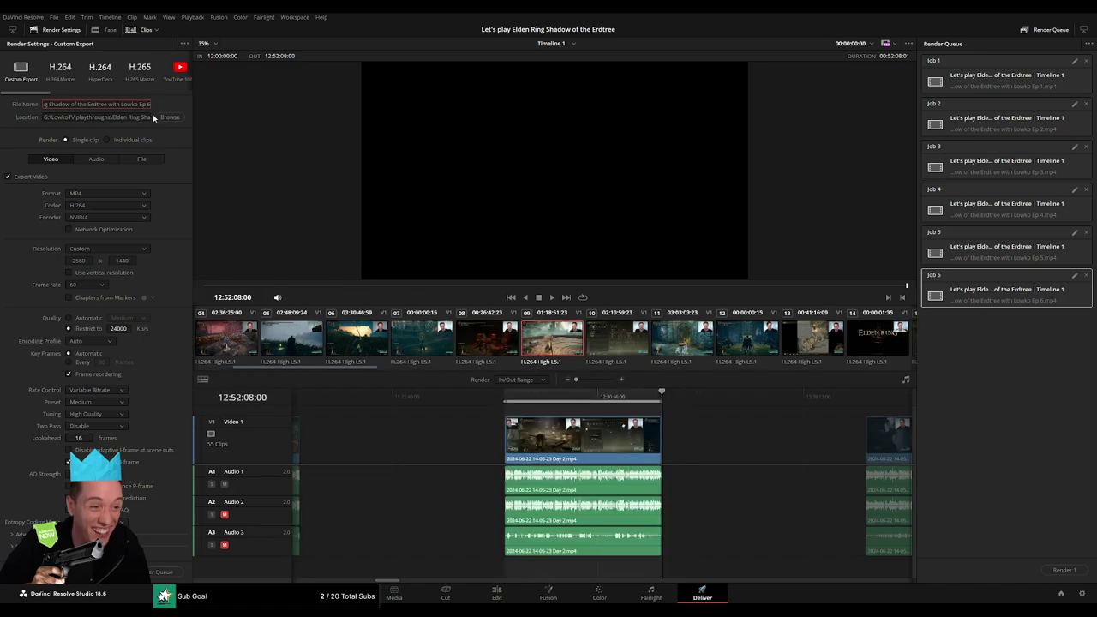
key(BackSpace)
text(7)
click(163, 572)
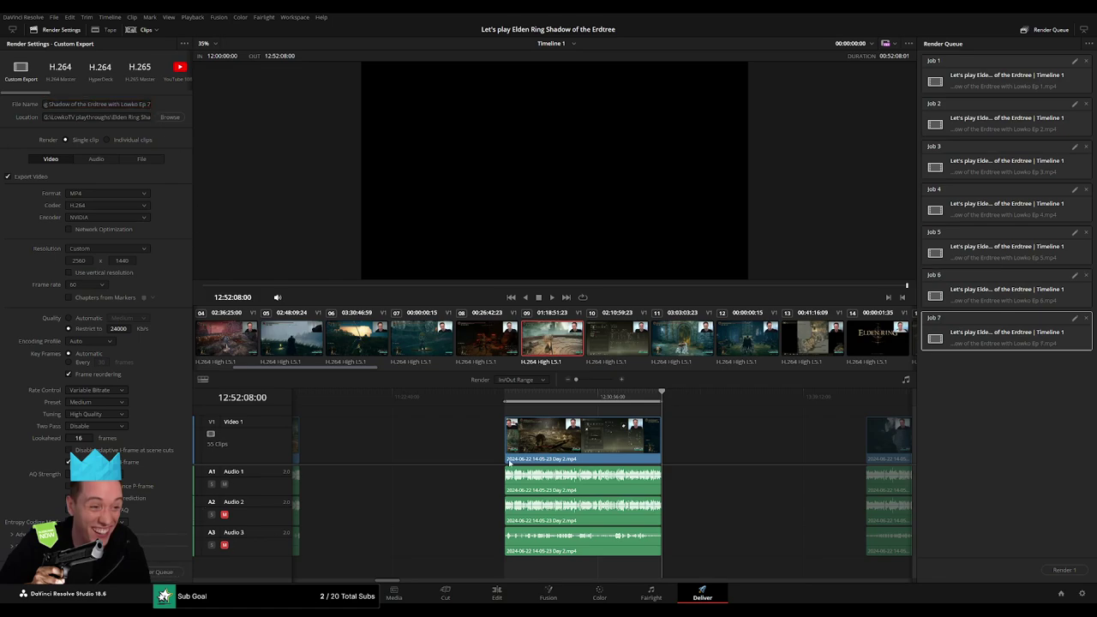
- Mark 14:00:00:00 to 14:52:04:00 as In/Out and queue it as Ep 8
scroll(620, 440, right, 5)
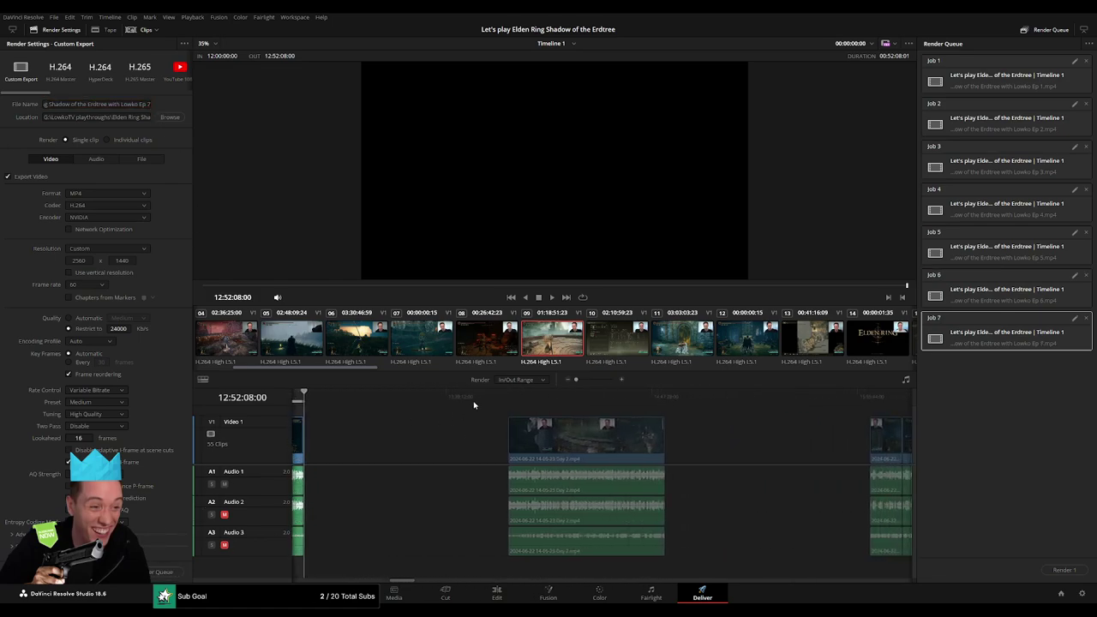
drag(474, 401, 507, 400)
key(i)
drag(683, 396, 665, 396)
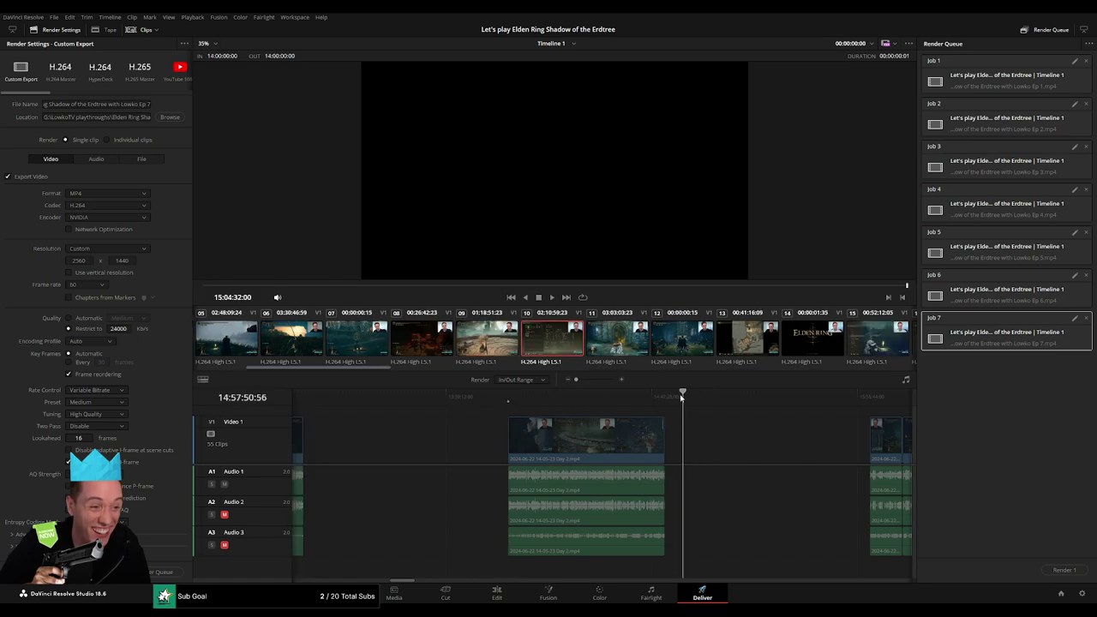
key(o)
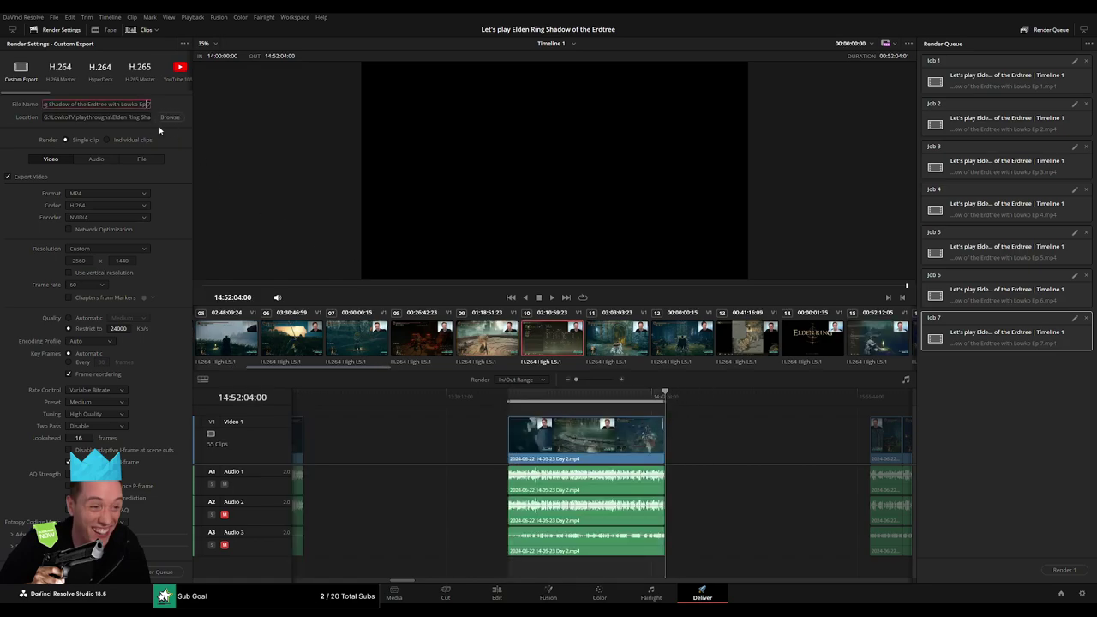
key(BackSpace)
text(8)
click(159, 573)
- Mark the 16:00:00:00 to 16:52:03:00 range and queue it as Ep 9
key(Up)
key(Up)
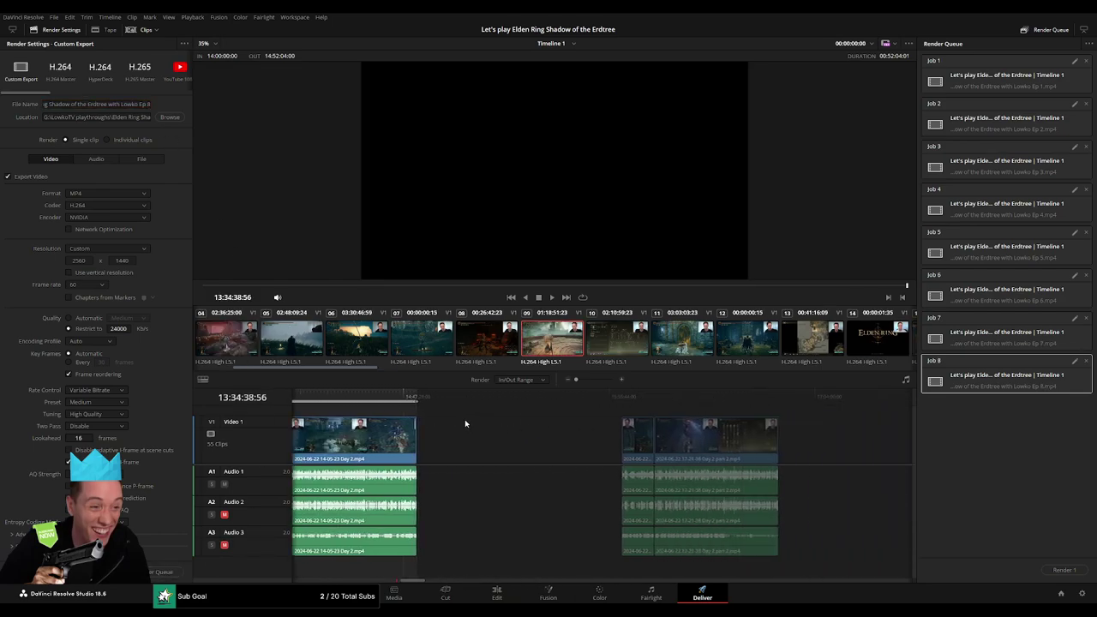
key(Down)
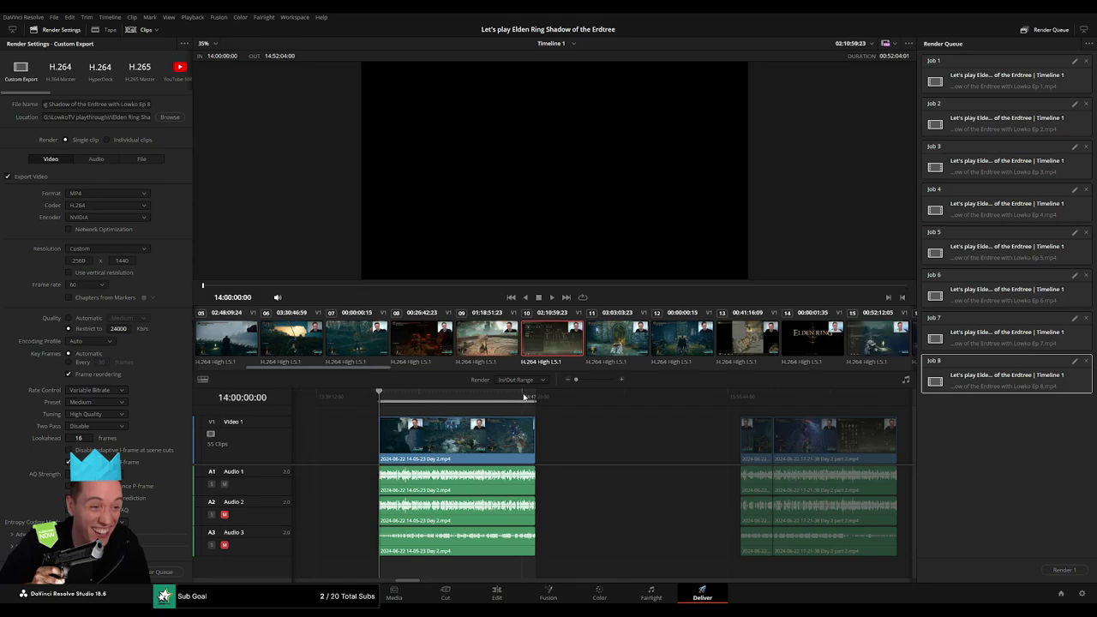
click(525, 397)
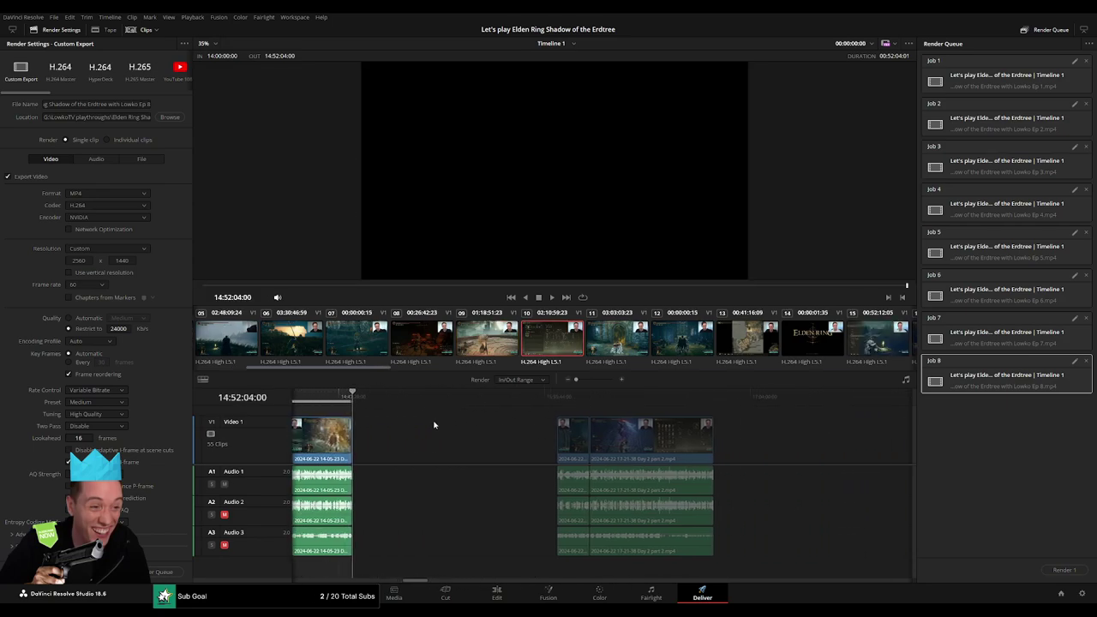
scroll(434, 425, right, 1)
drag(505, 402, 525, 402)
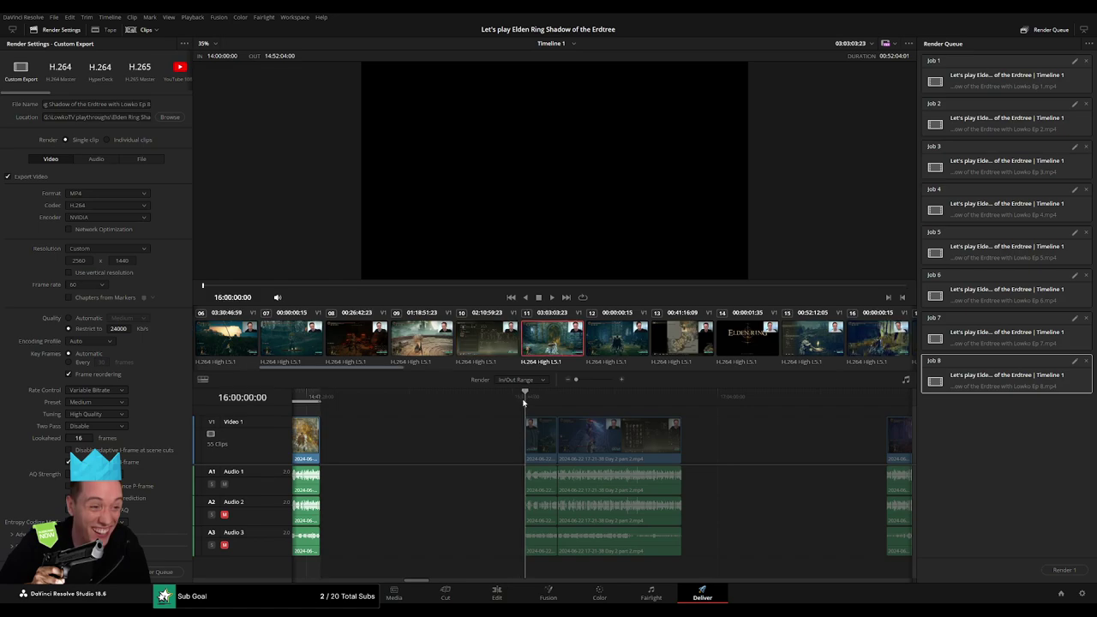
drag(705, 399, 690, 414)
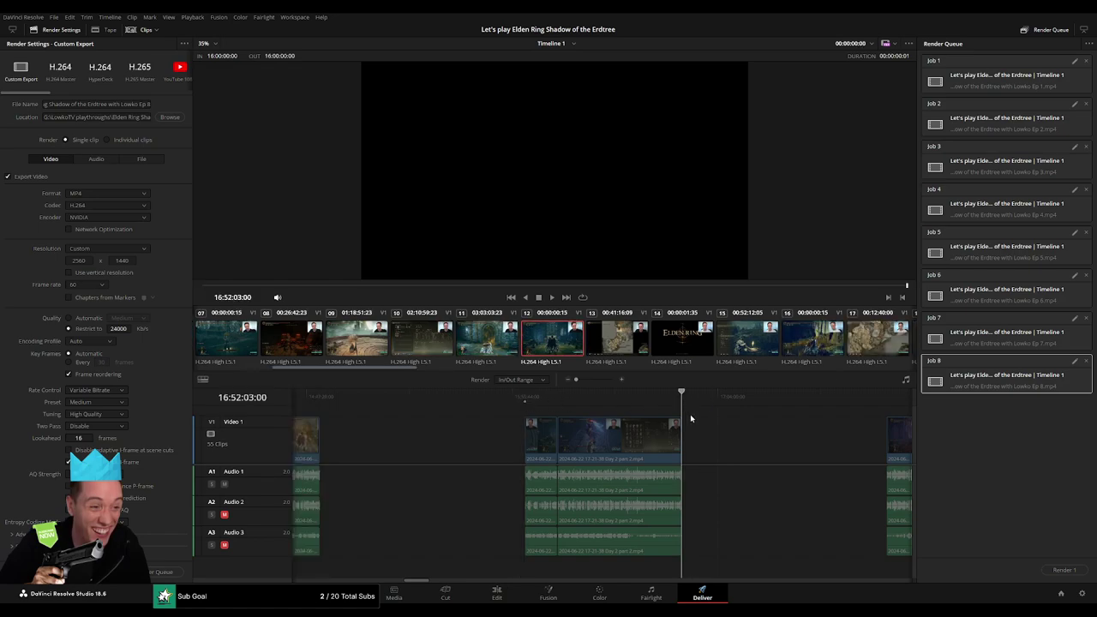
click(151, 105)
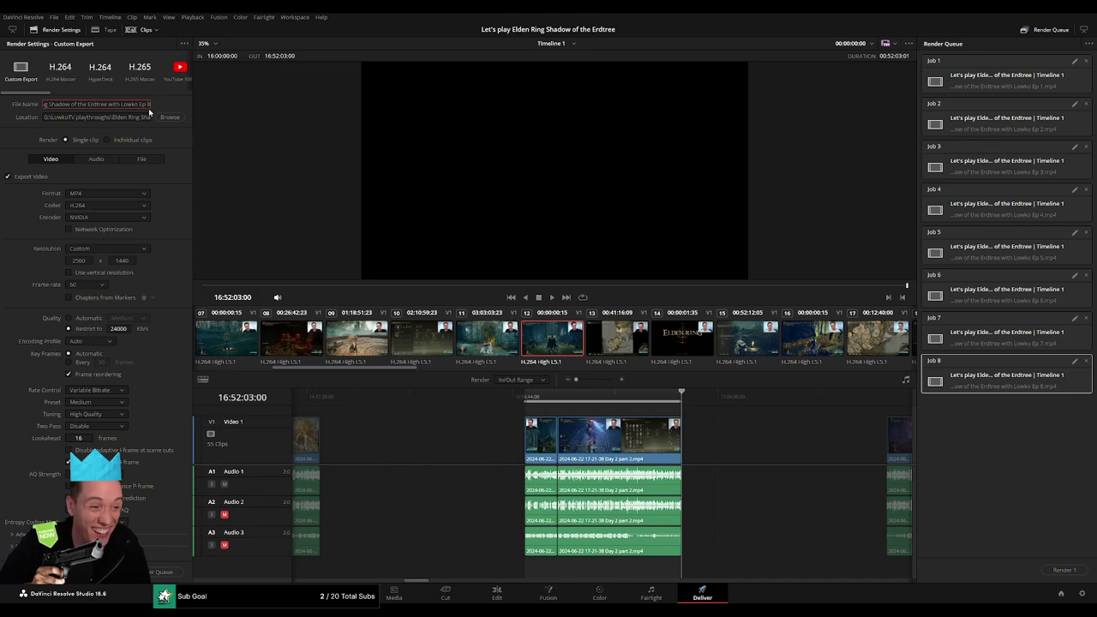
text(9)
click(168, 573)
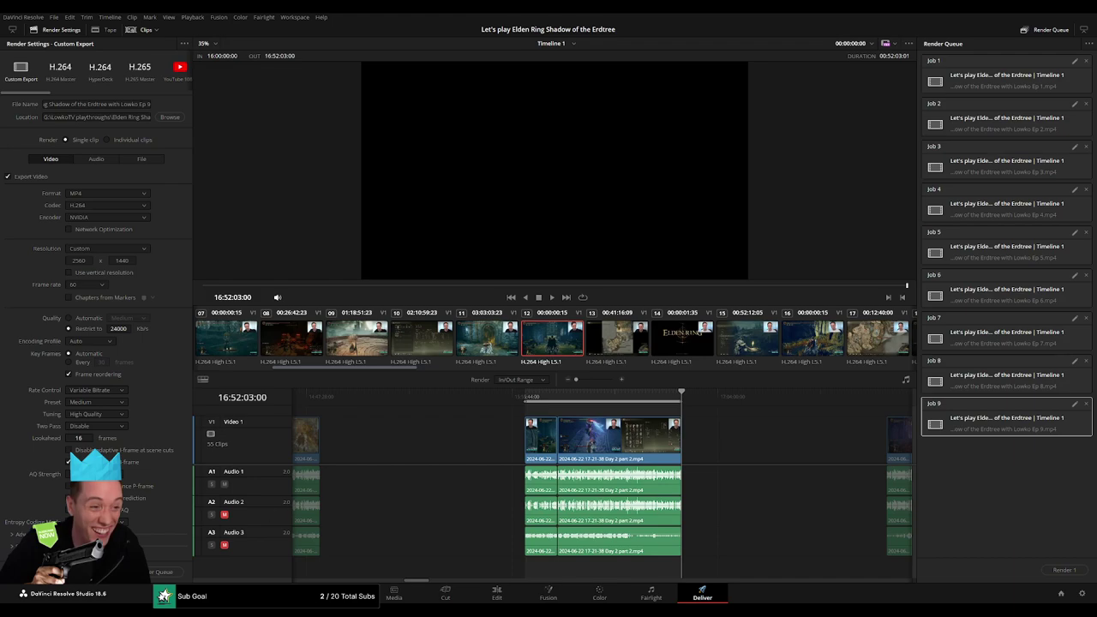
- Set the out point at the 10 episodes marker and queue the range as Ep 10
scroll(746, 446, down, 10)
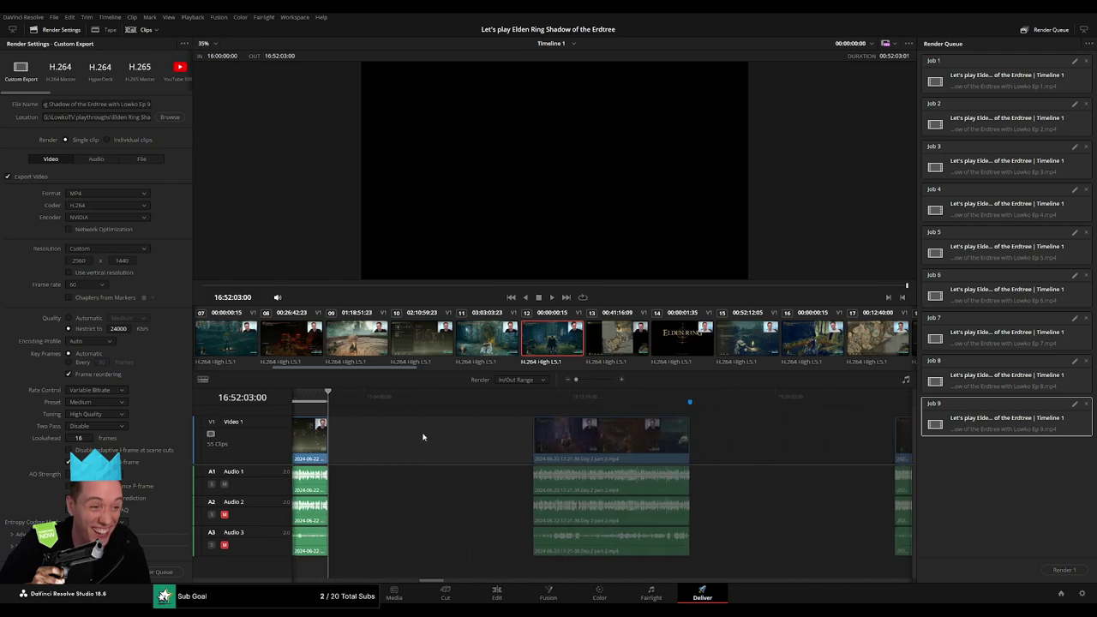
click(493, 401)
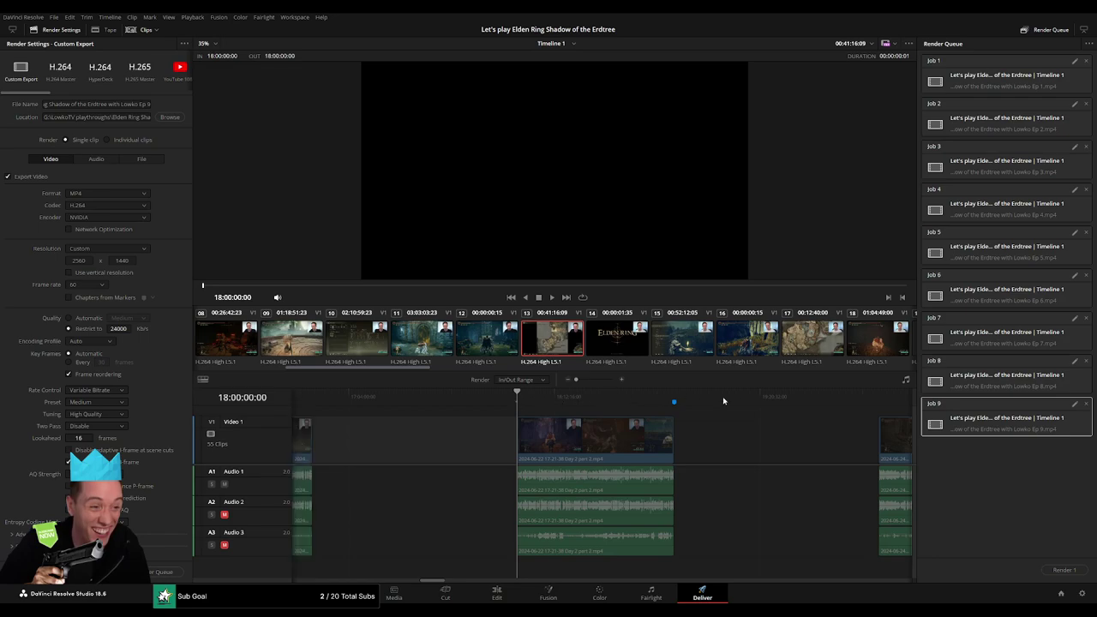
mouse_move(493, 403)
mouse_down()
mouse_move(695, 400)
mouse_move(686, 417)
mouse_up()
key(o)
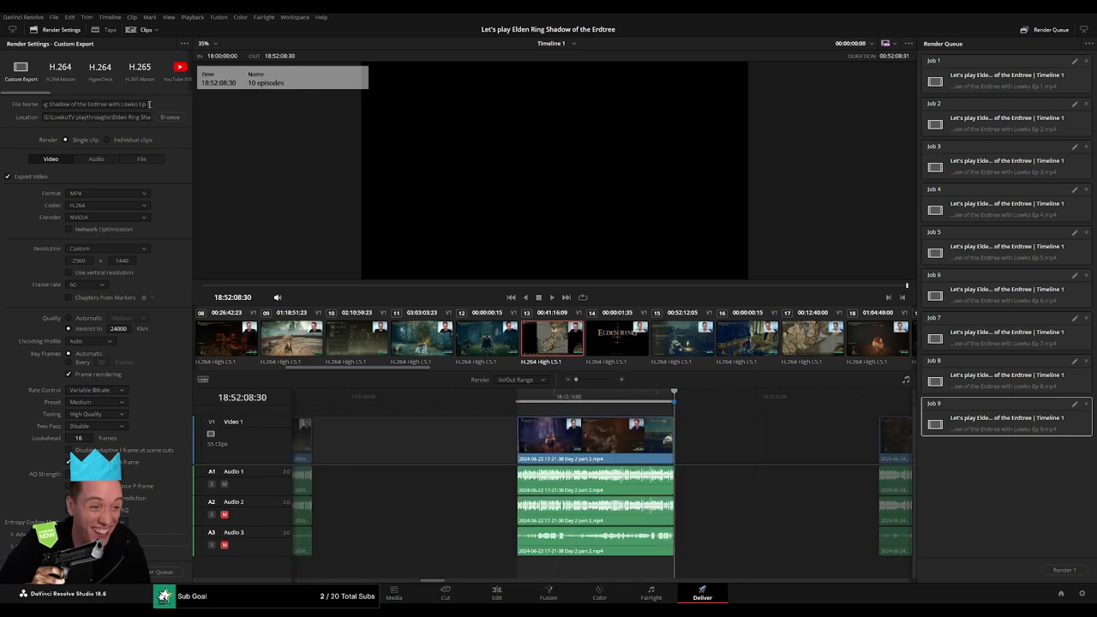
click(150, 103)
text(10)
key(BackSpace)
key(BackSpace)
text(10)
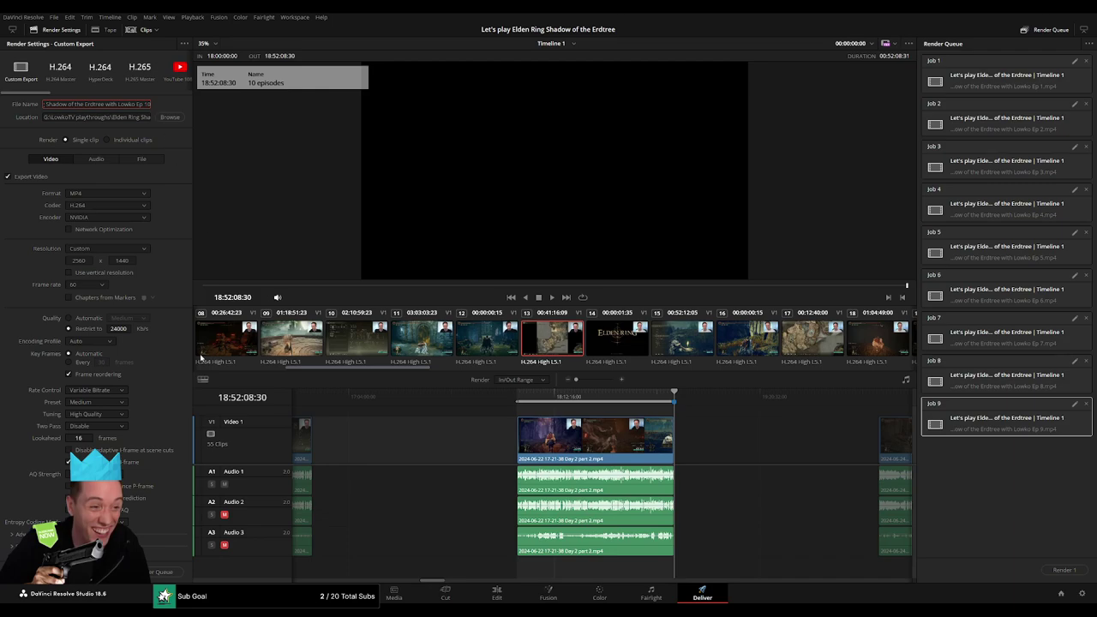
click(162, 570)
- Mark 20:00:00:00 to 20:52:10:30 as In/Out and queue it as Ep 11
scroll(418, 436, right, 1)
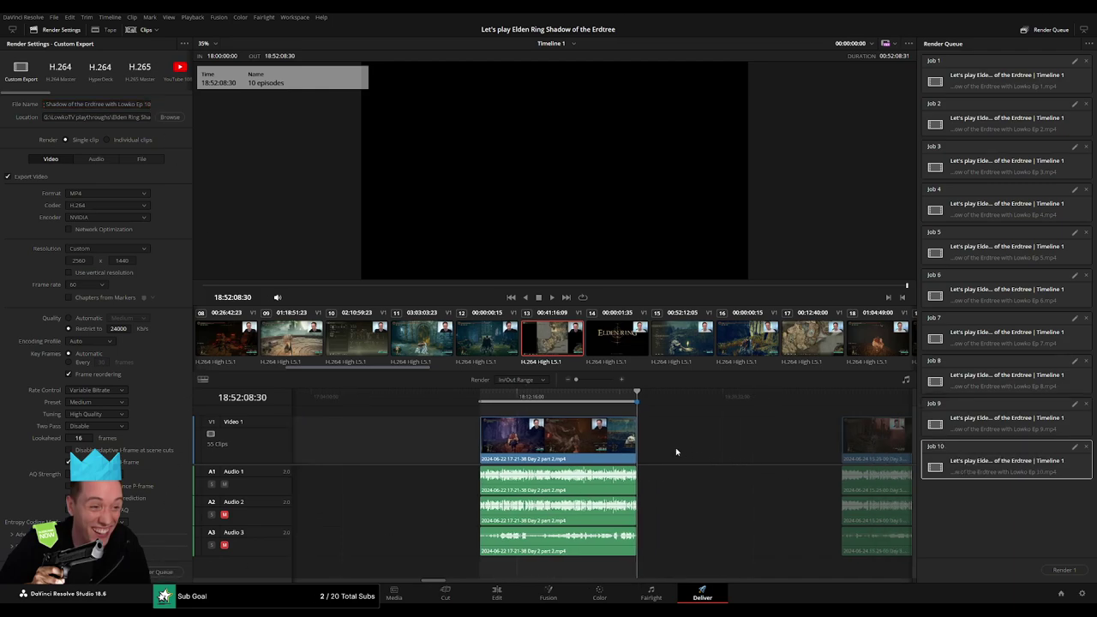
scroll(418, 436, right, 3)
scroll(418, 436, right, 1)
drag(512, 398, 525, 400)
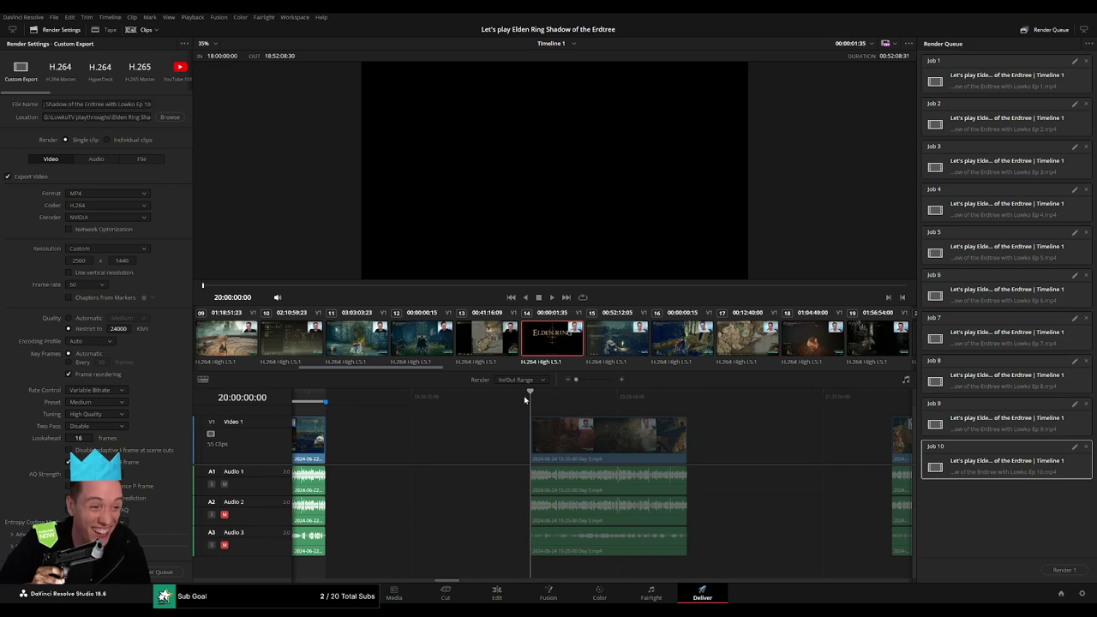
key(i)
mouse_move(656, 398)
mouse_down()
mouse_move(710, 396)
mouse_move(687, 396)
mouse_up()
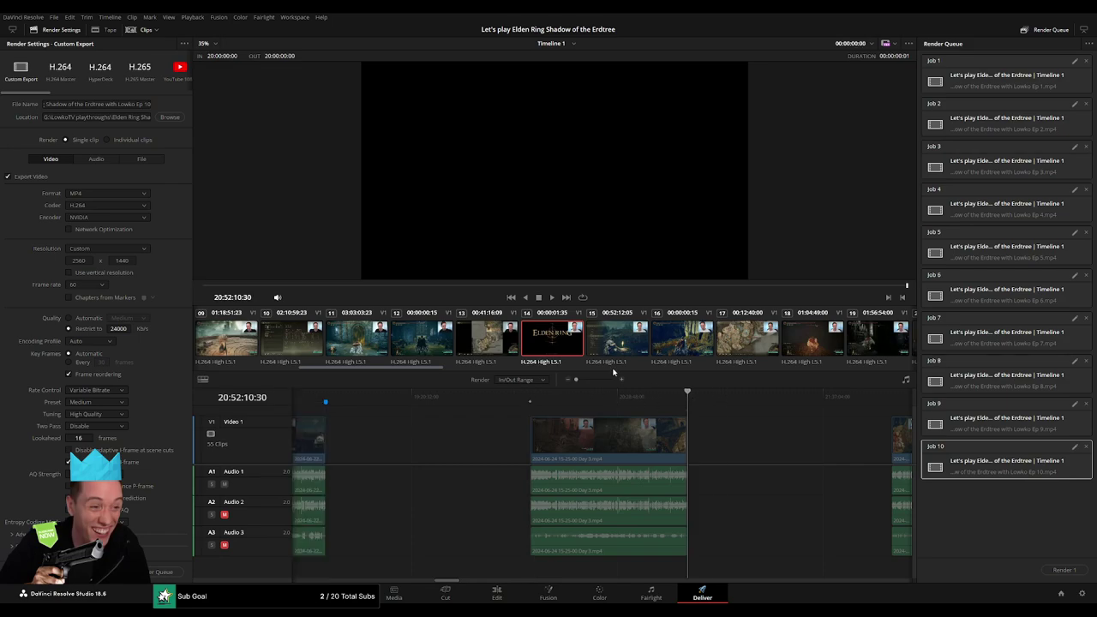
key(o)
click(150, 105)
text(1)
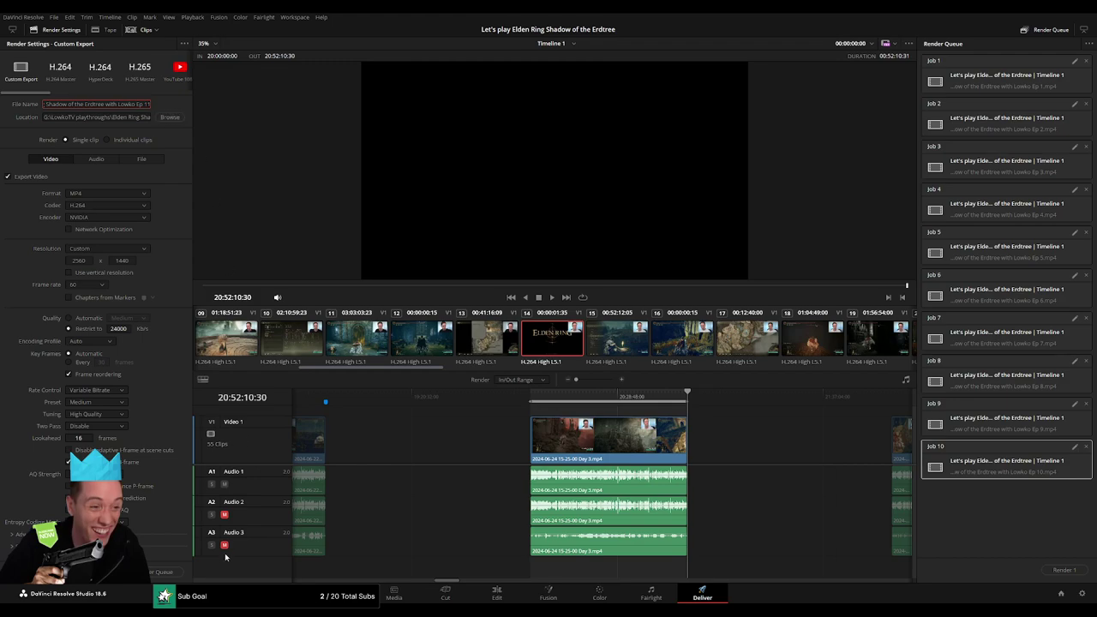
click(162, 571)
- Set the out point at 22:52:28:00, rename the output to Ep 12, and queue it
scroll(559, 436, right, 5)
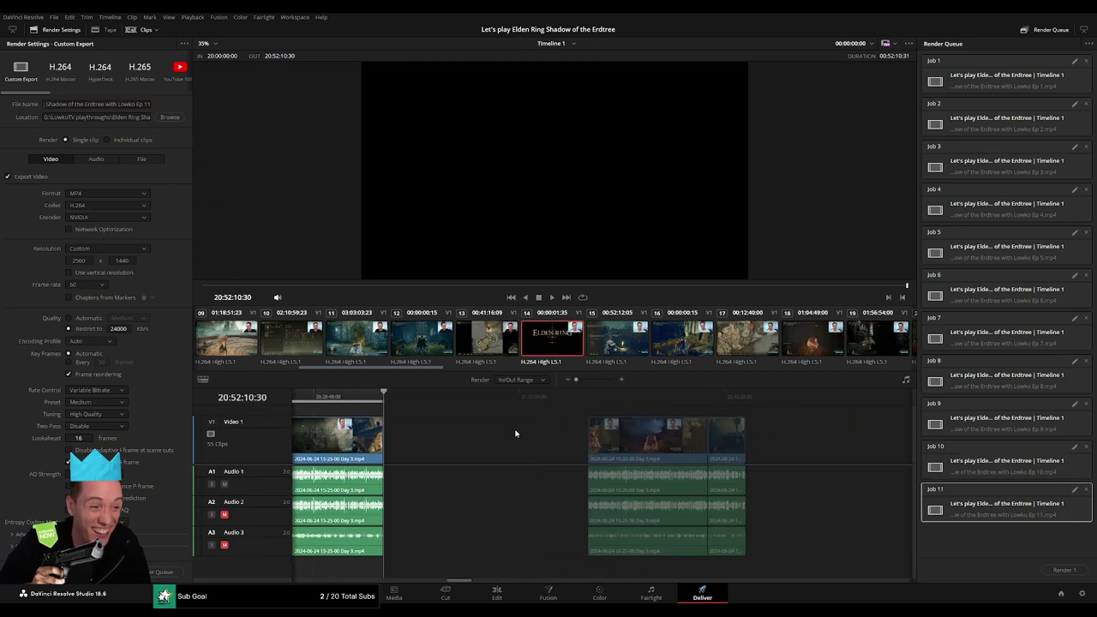
drag(480, 397, 499, 401)
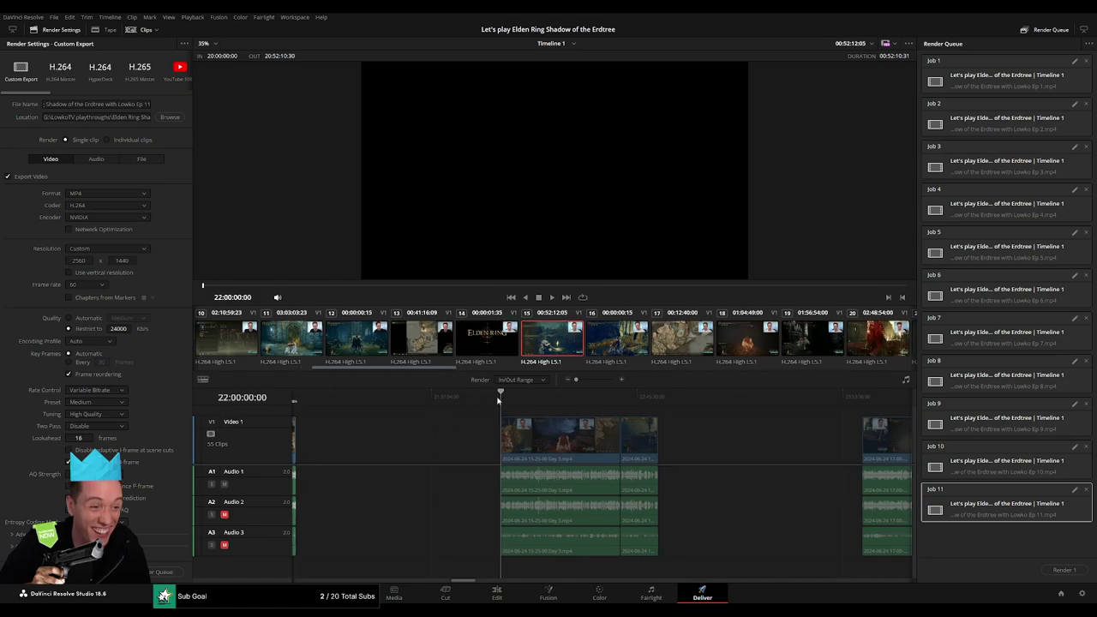
click(683, 397)
key(Up)
key(o)
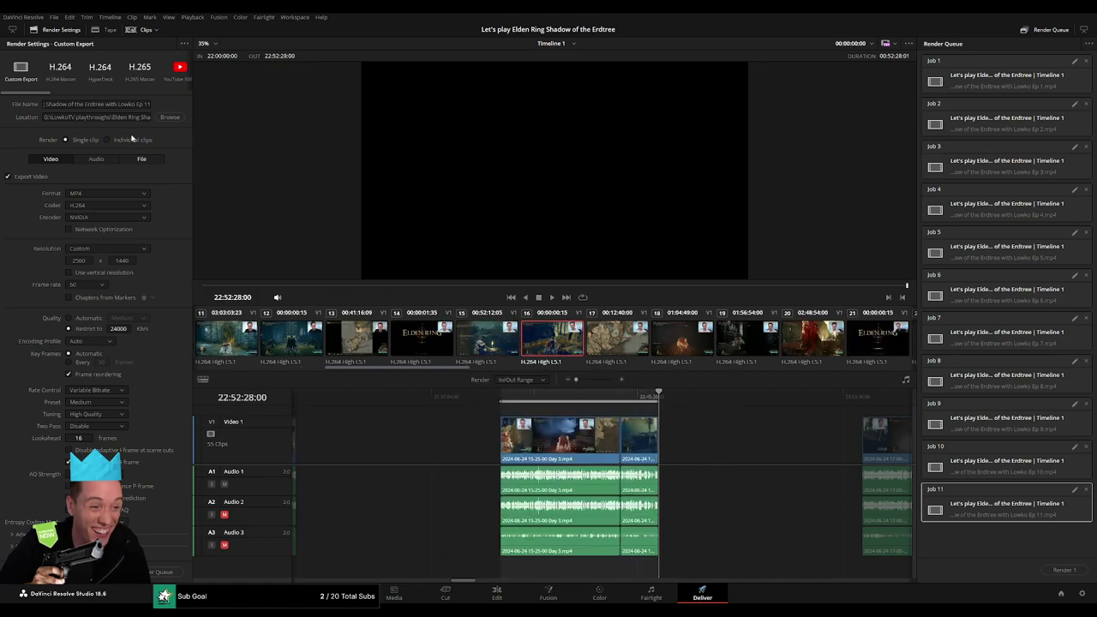
click(147, 103)
key(BackSpace)
text(2)
key(Return)
key(Down)
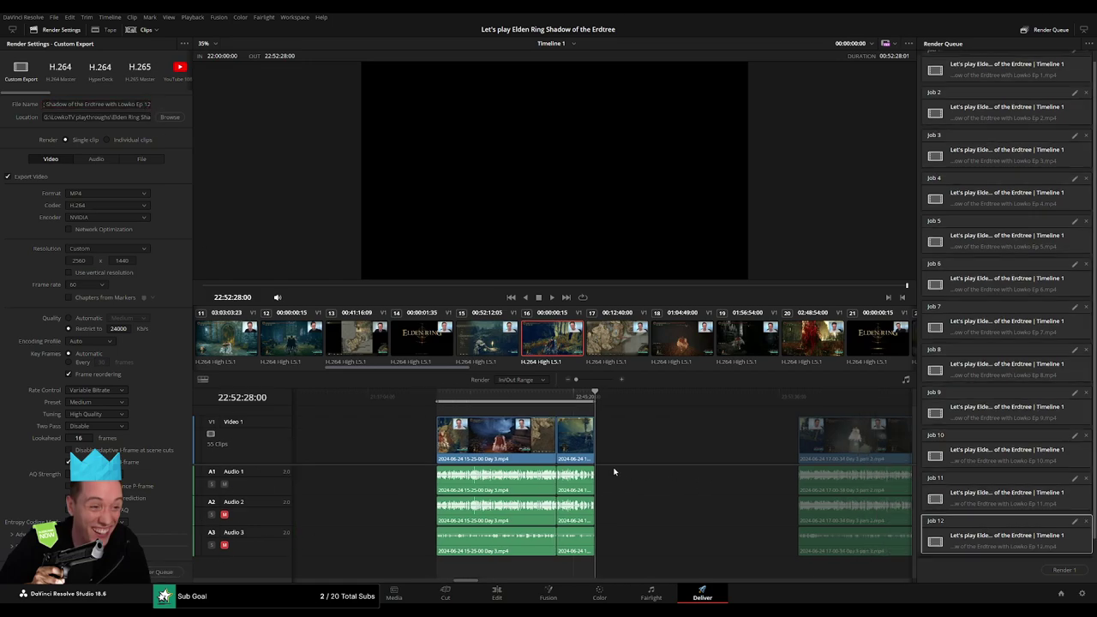
- Mark the next range ending at 24:52:09:00 and queue it as Ep 13
key(Down)
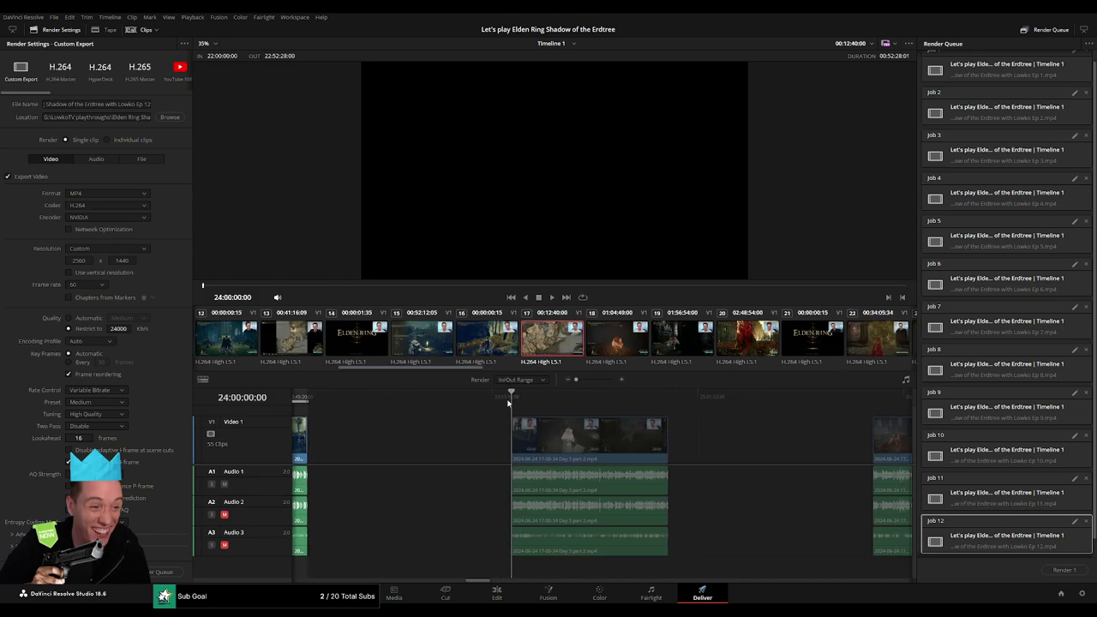
drag(686, 391, 668, 391)
key(x)
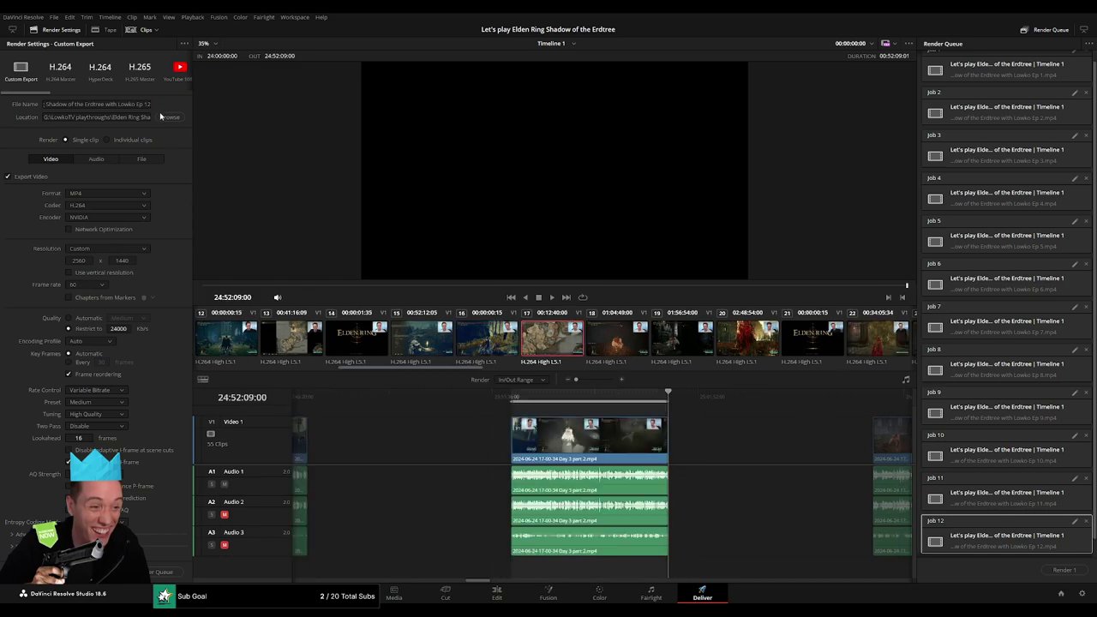
click(149, 103)
key(BackSpace)
text(3)
click(167, 572)
- Mark In/Out around the next clip and queue it as job Ep 14
key(Down)
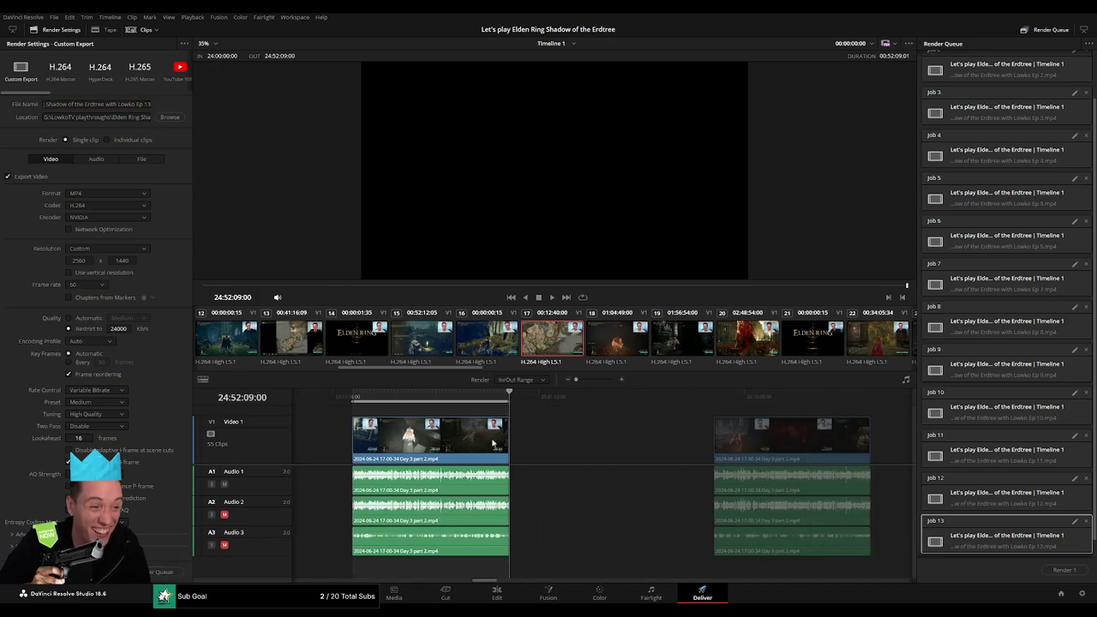
key(Down)
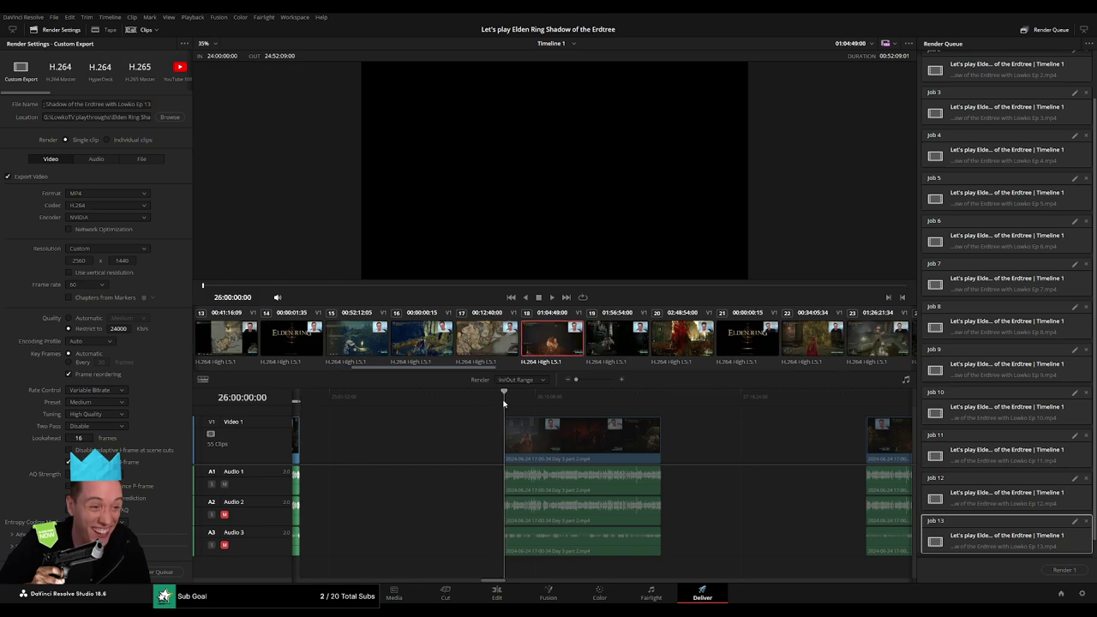
key(i)
drag(691, 396, 654, 394)
key(o)
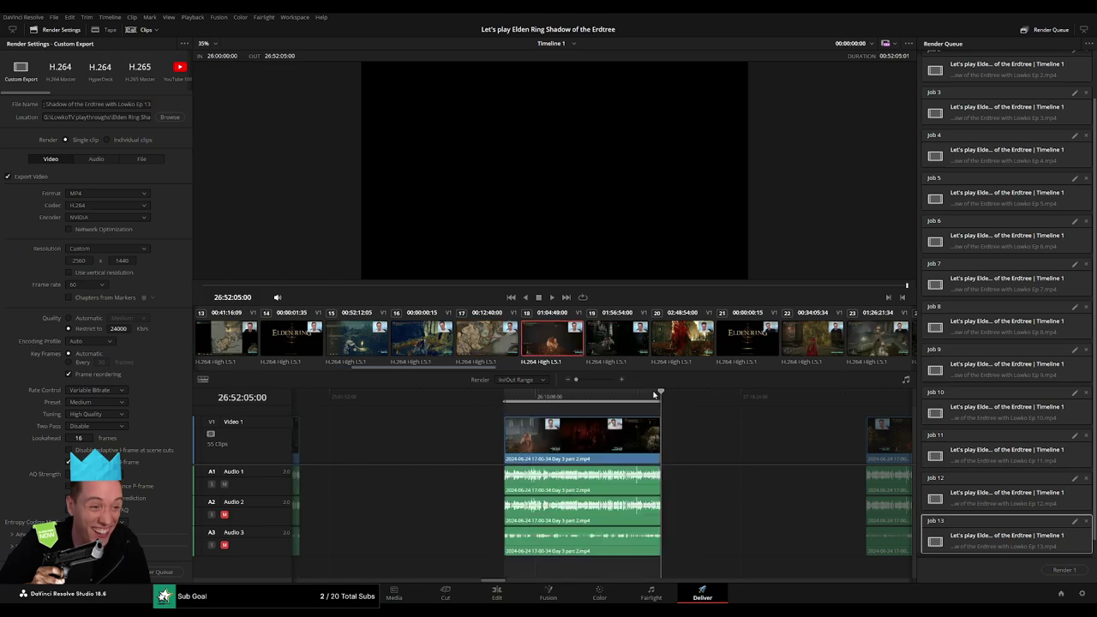
click(150, 104)
click(163, 573)
- Set the out point at 28:52:00:00 and queue the range as Ep 15
drag(451, 403, 502, 408)
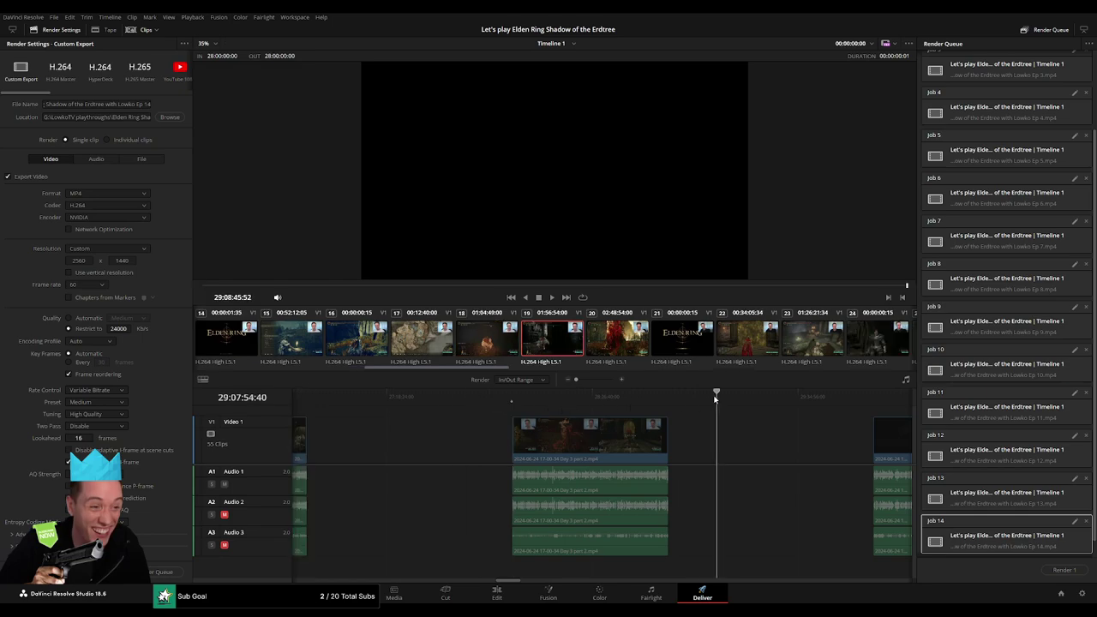
drag(714, 396, 669, 396)
key(o)
click(149, 104)
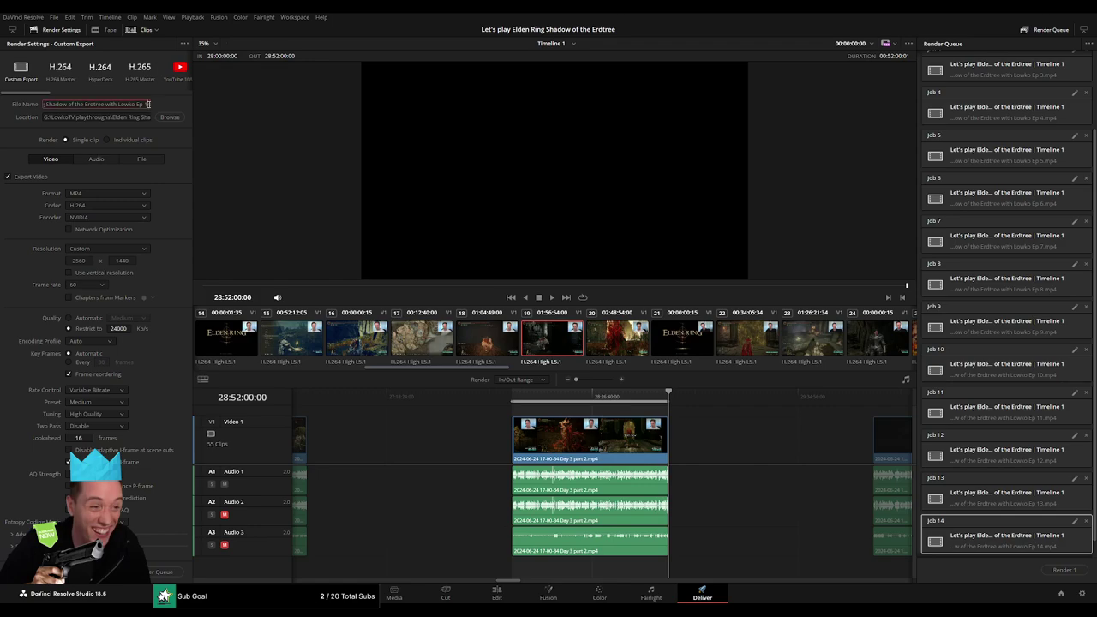
text(15)
click(157, 576)
- Mark 30:00:00:00 to 30:52:06:30 as In/Out and queue it as Ep 16
click(491, 396)
drag(494, 402, 518, 406)
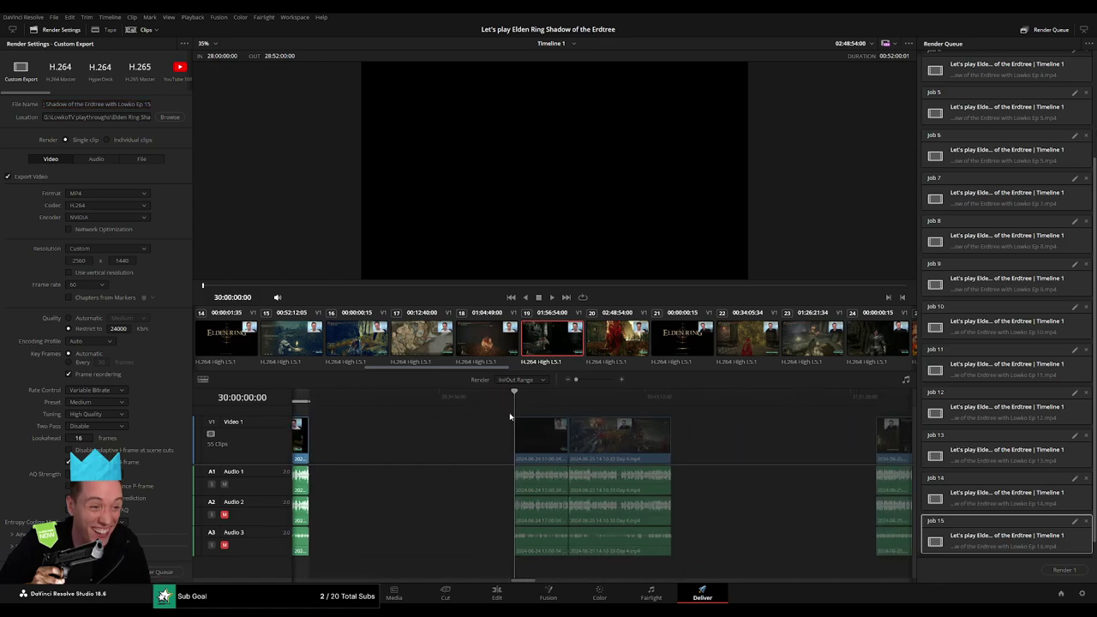
key(i)
key(Down)
key(o)
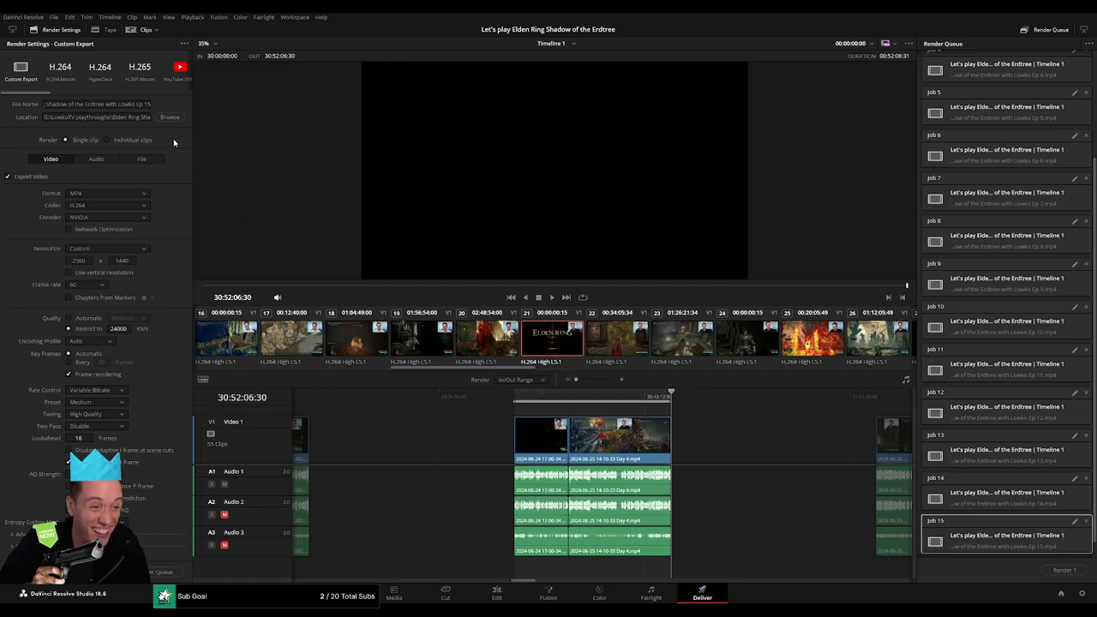
click(149, 103)
text(6)
click(163, 572)
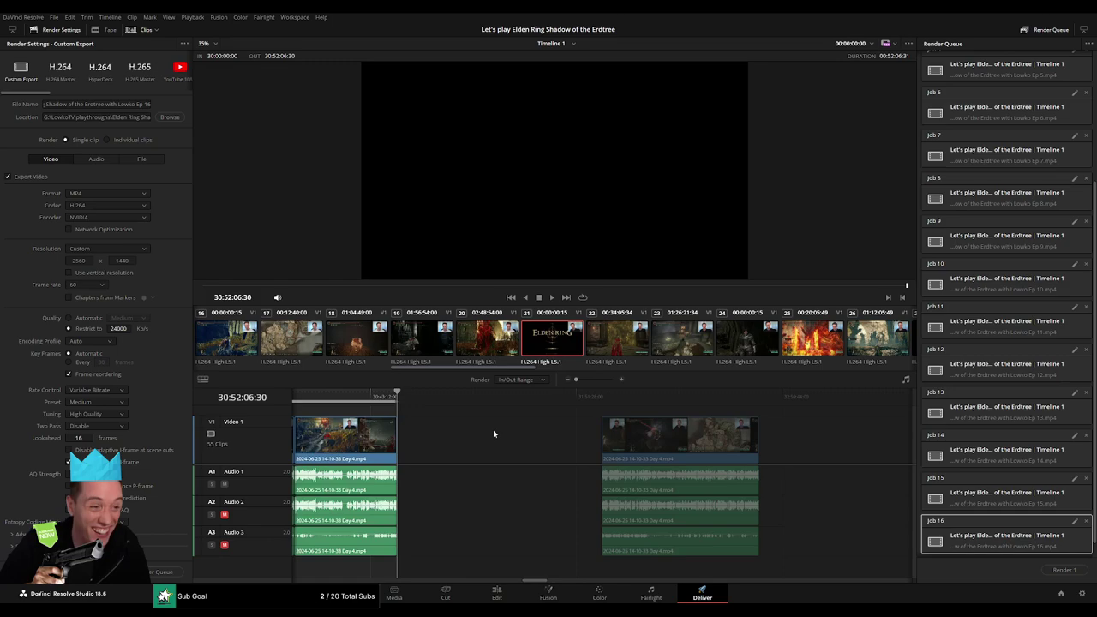
- Mark 32:00:00:00 to 32:52:16:00 and queue the range as Ep 17
click(520, 398)
click(527, 397)
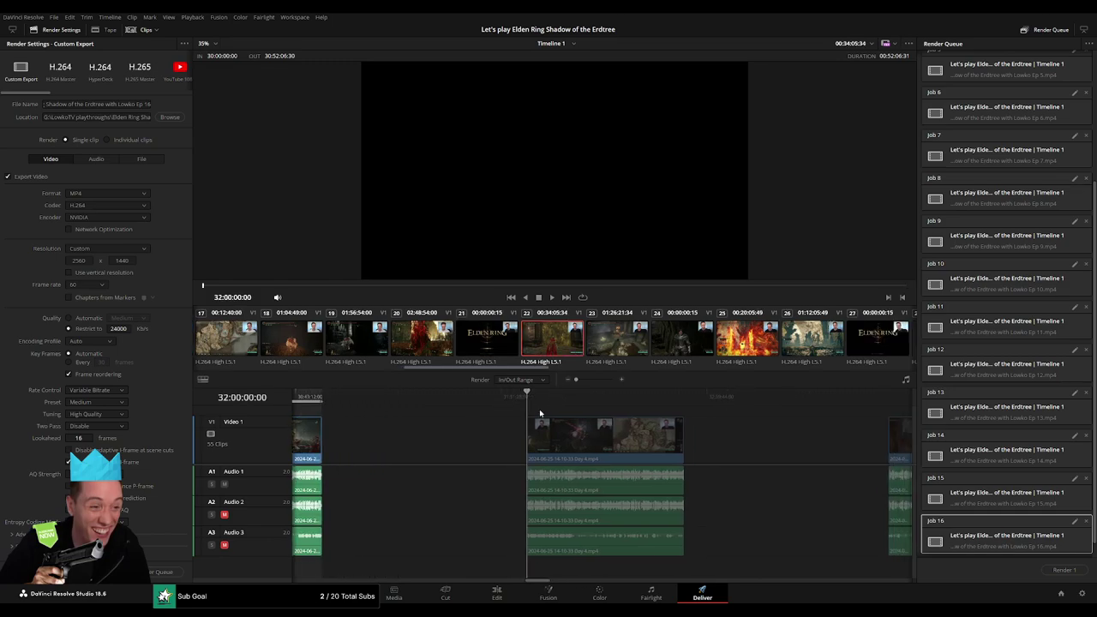
click(685, 396)
key(o)
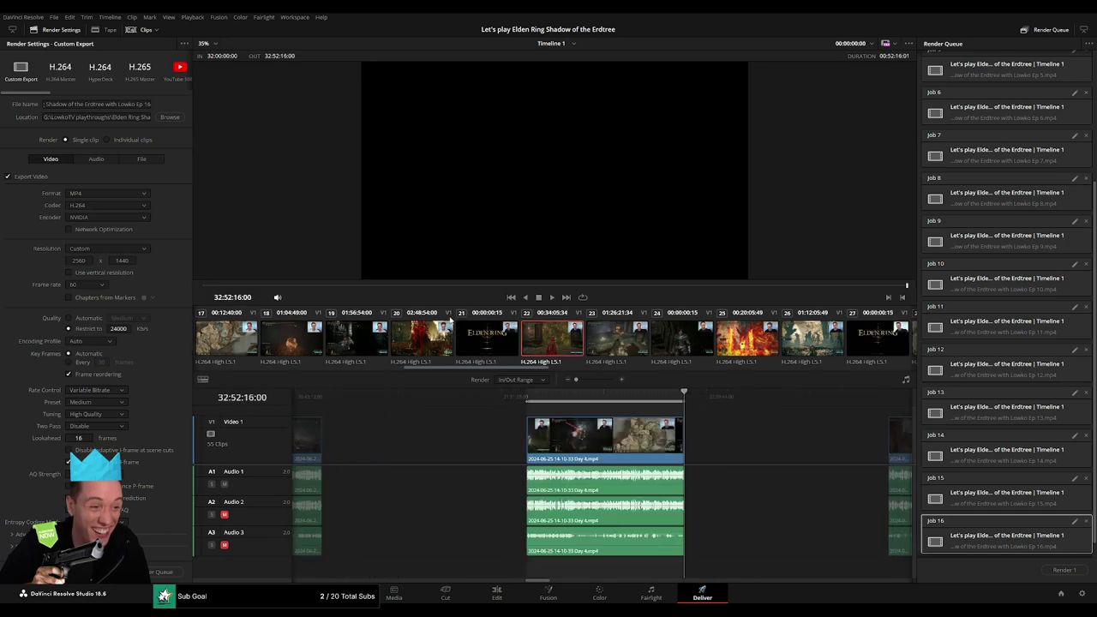
click(144, 104)
text(7)
click(163, 572)
- Mark the range starting at 34:00:00:00 through its clip end and queue it as Ep 18
scroll(574, 430, down, 2)
scroll(574, 430, down, 2)
drag(500, 397, 505, 399)
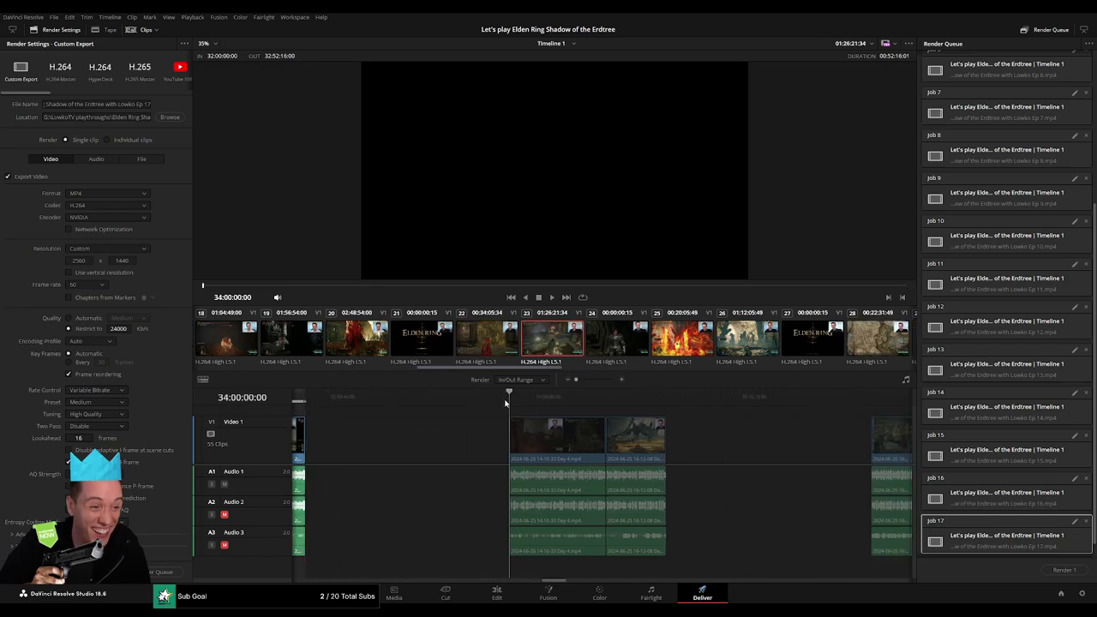
drag(594, 405, 667, 399)
key(o)
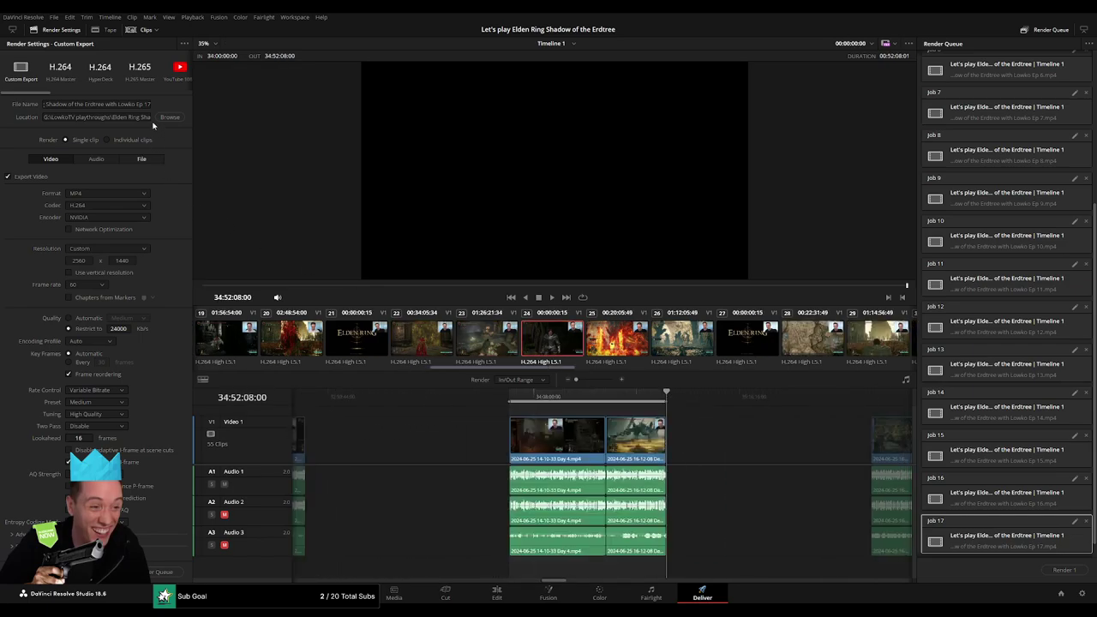
click(148, 104)
key(BackSpace)
text(8)
click(163, 571)
- Mark 36:00:00:00 to 36:52:00:00 and queue the range as Ep 19
scroll(782, 451, down, 3)
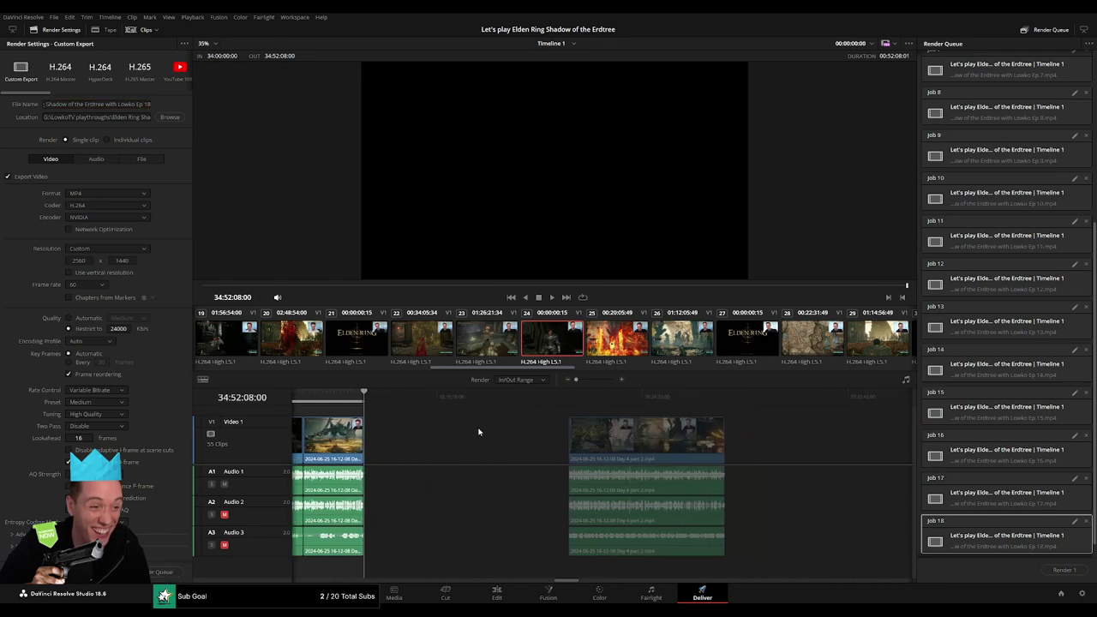
drag(473, 420, 498, 419)
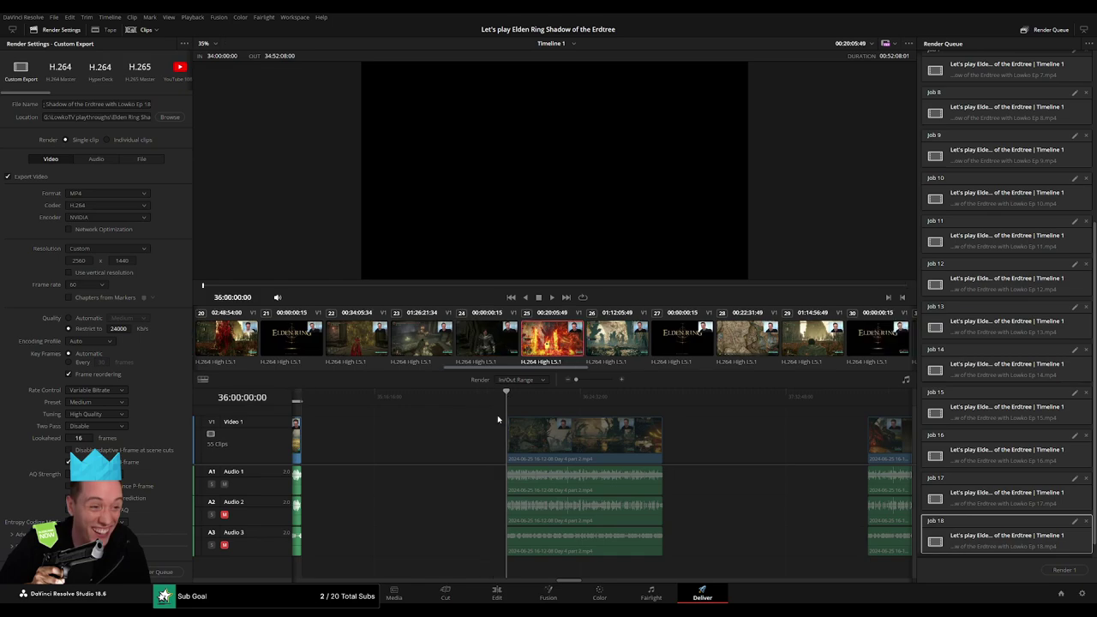
drag(678, 405, 662, 394)
key(o)
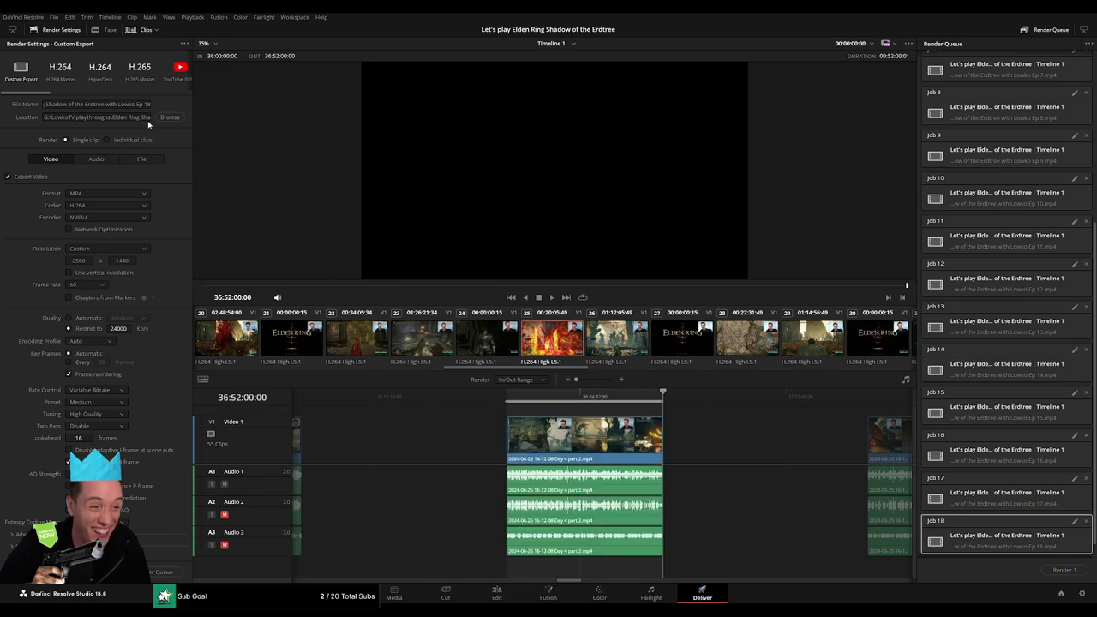
click(148, 104)
key(BackSpace)
text(9)
click(162, 571)
scroll(369, 436, down, 3)
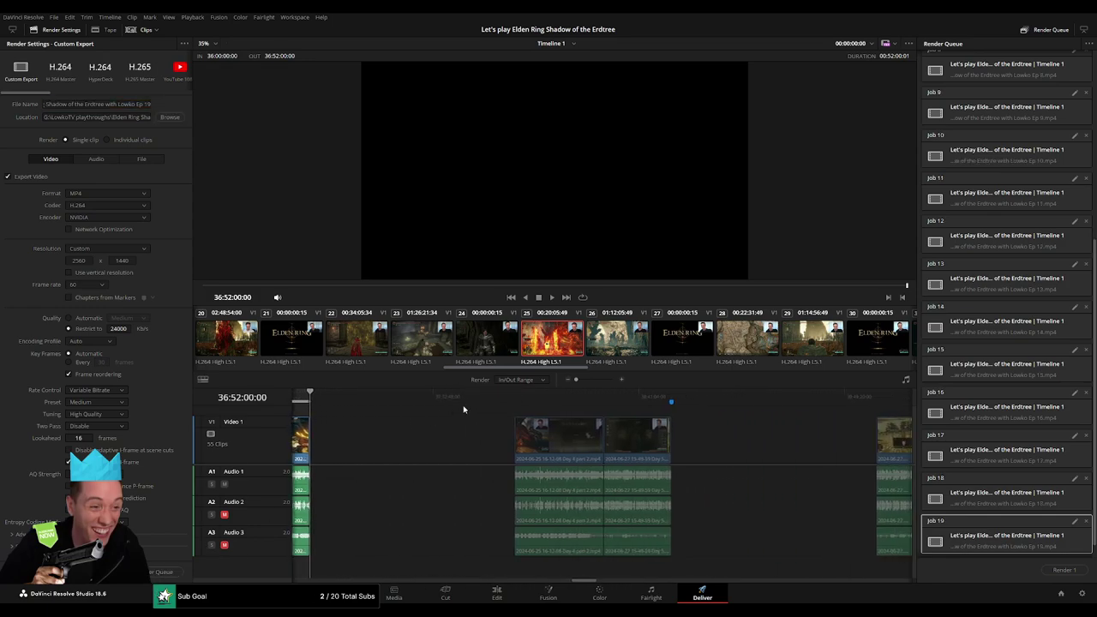
- End the 38:00:00:00 range at 38:52:02:00, name the output episode 20, and queue it as job 20
drag(467, 412, 512, 419)
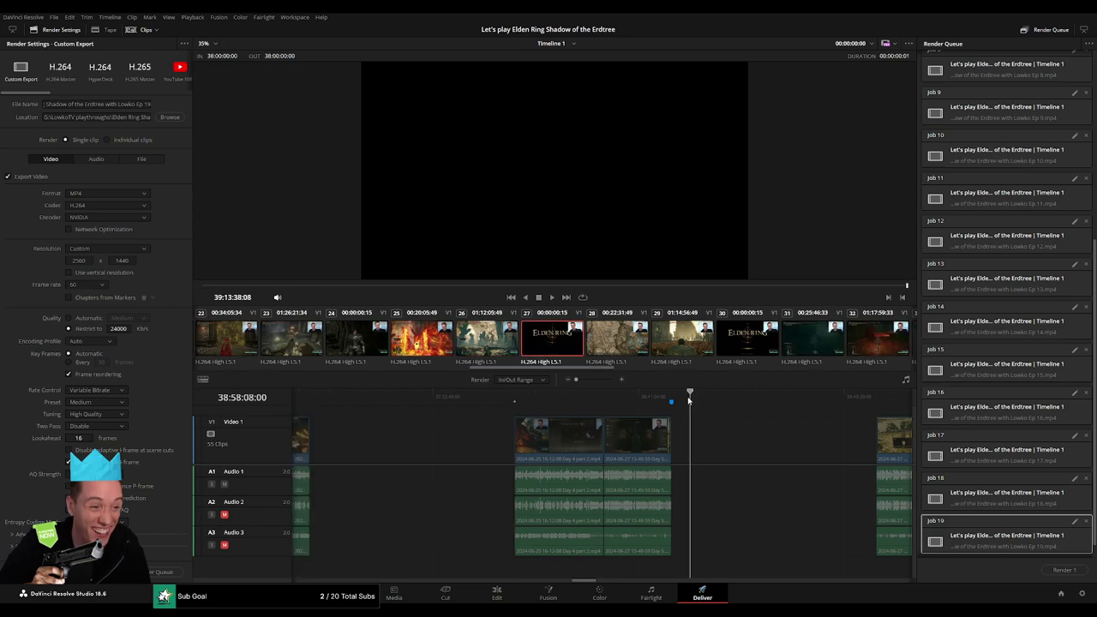
drag(690, 396, 671, 396)
key(o)
triple_click(150, 104)
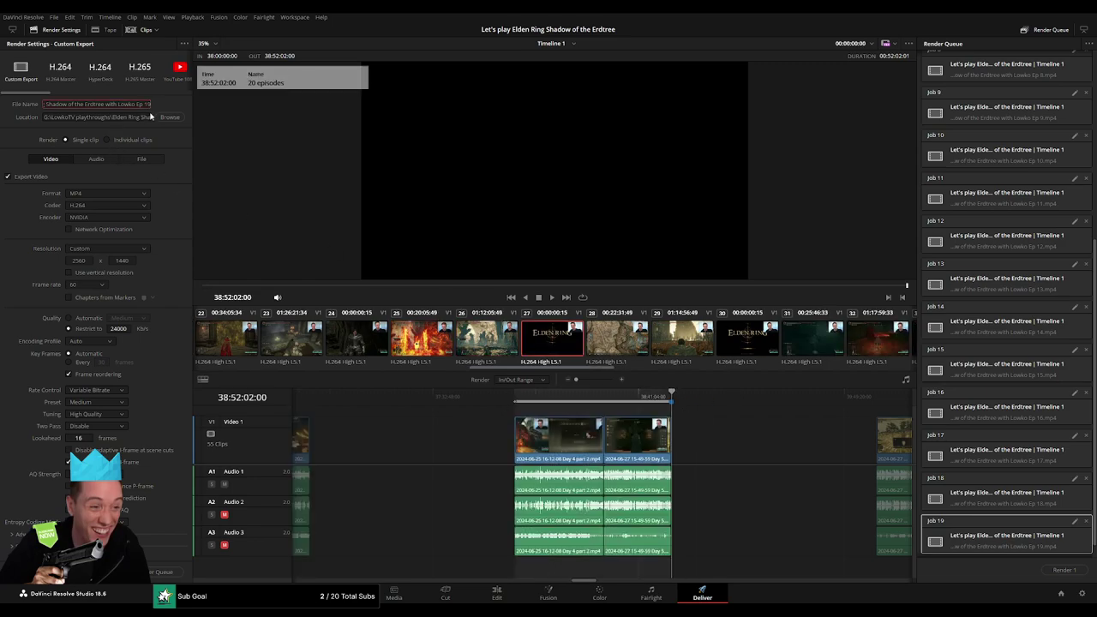
key(BackSpace)
key(BackSpace)
text(20)
click(156, 572)
- Mark 40:00:00:00 to the clip's end, name the output episode 21, and queue job 21
scroll(749, 453, down, 3)
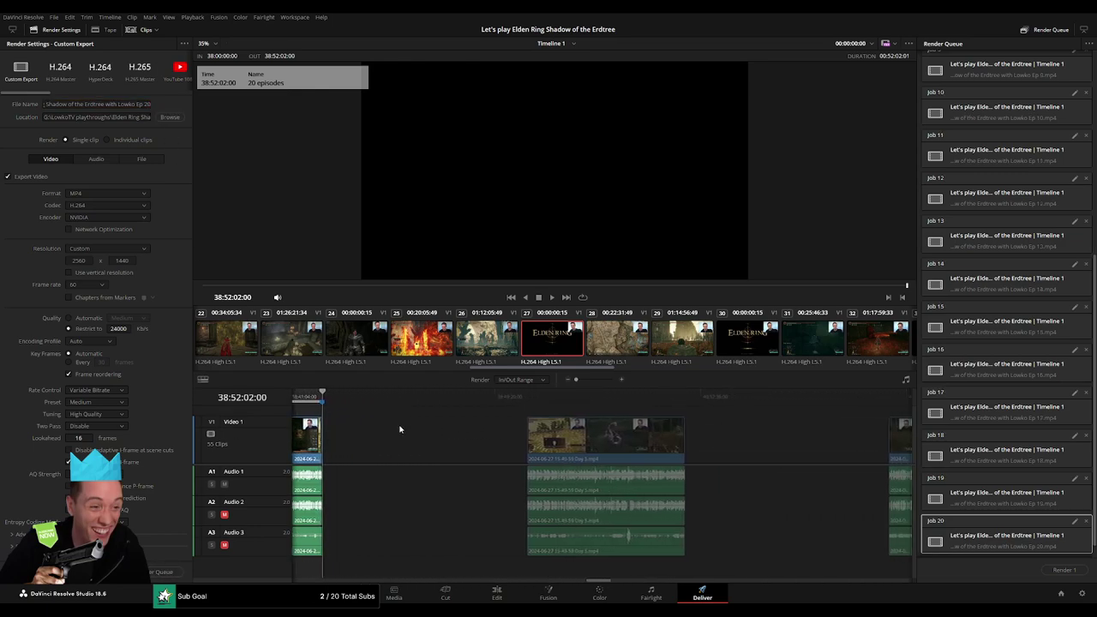
drag(504, 400, 519, 405)
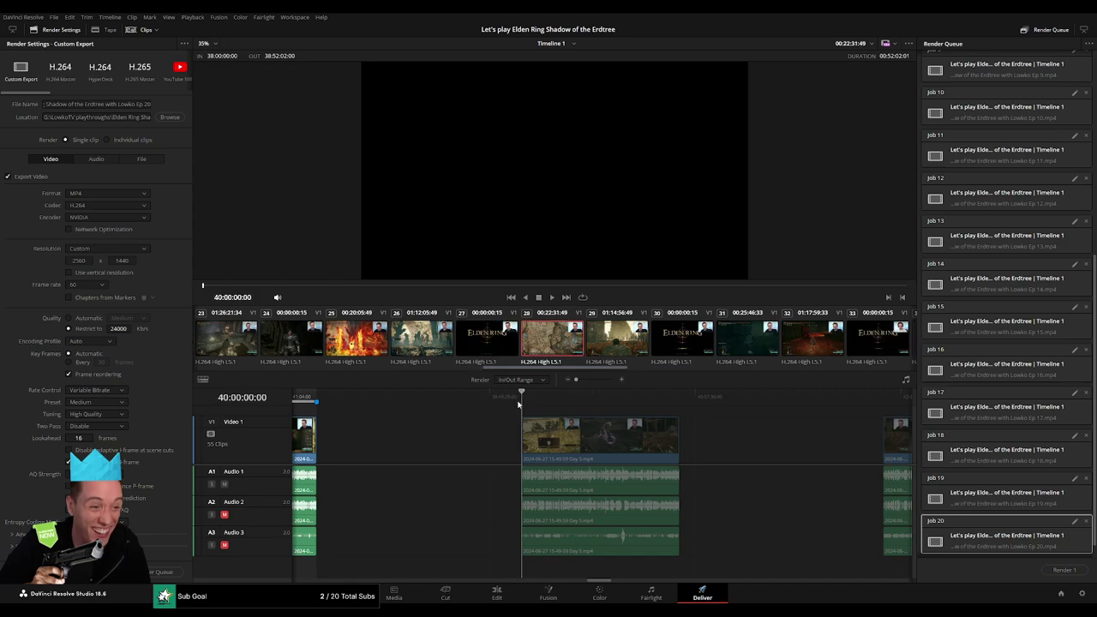
key(i)
drag(705, 397, 680, 401)
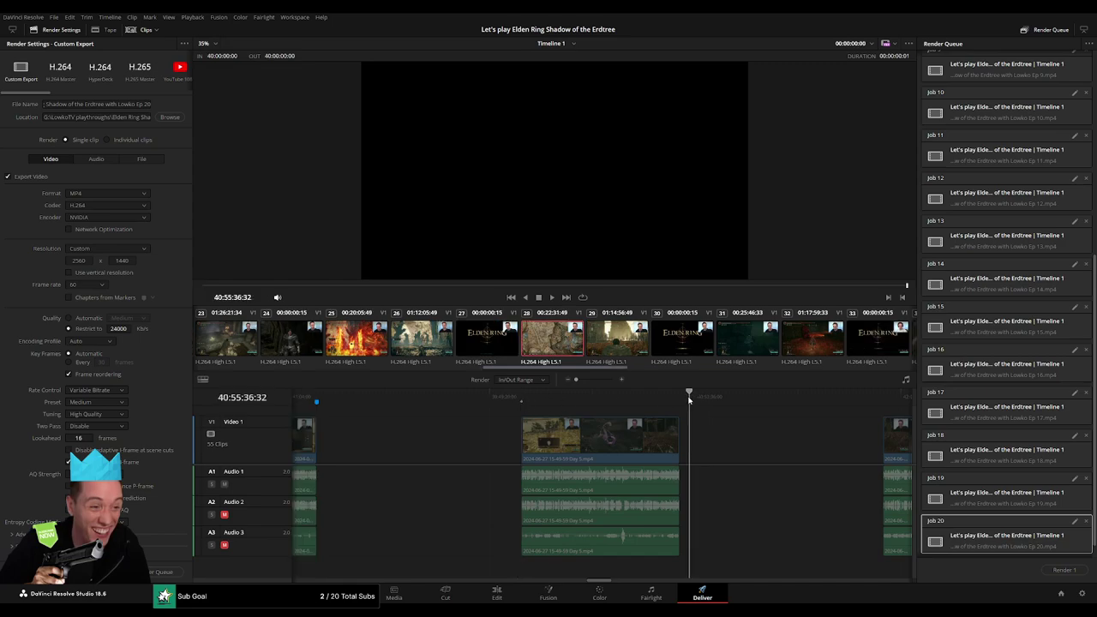
key(o)
click(149, 106)
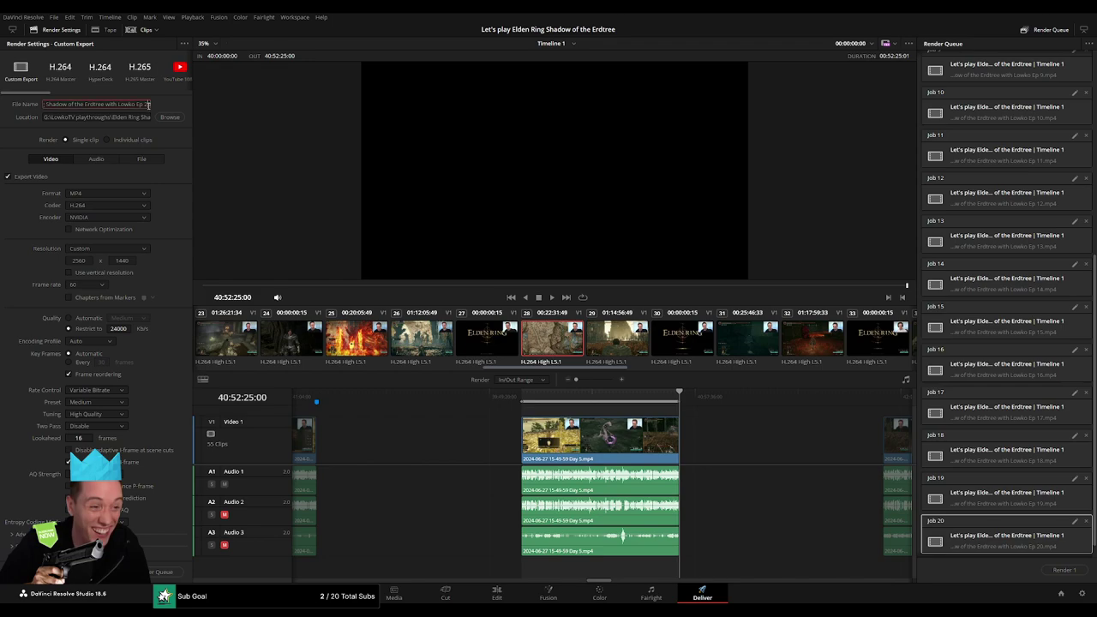
text(21)
click(163, 572)
- Mark 42:00:00:00 to 42:52:04:00, name the output episode 22, and queue job 22
scroll(404, 441, down, 5)
click(463, 397)
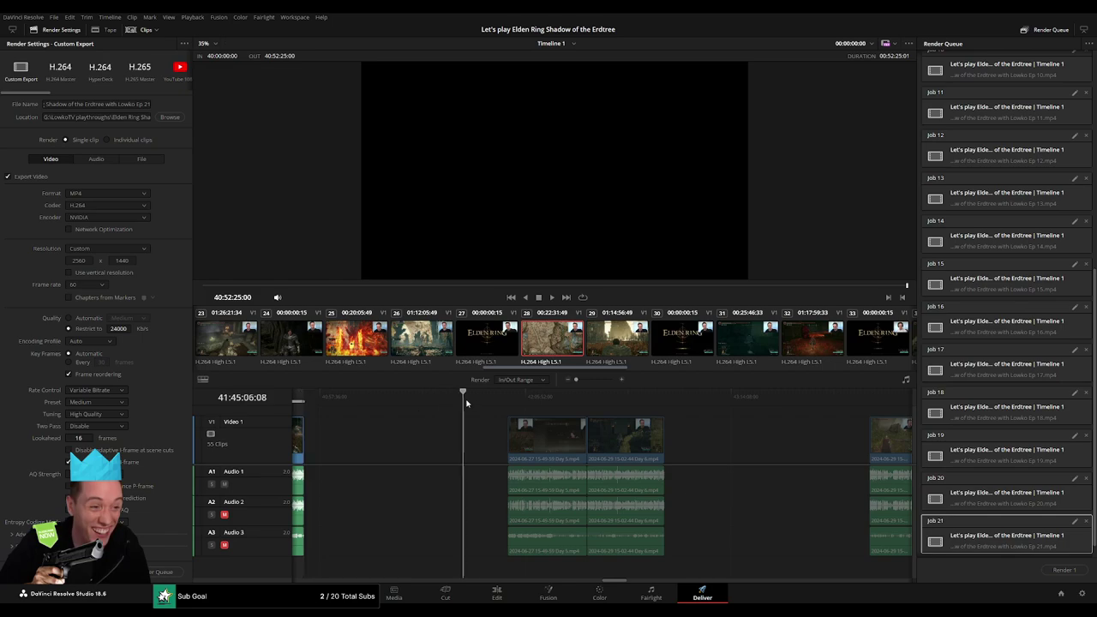
drag(466, 403, 506, 405)
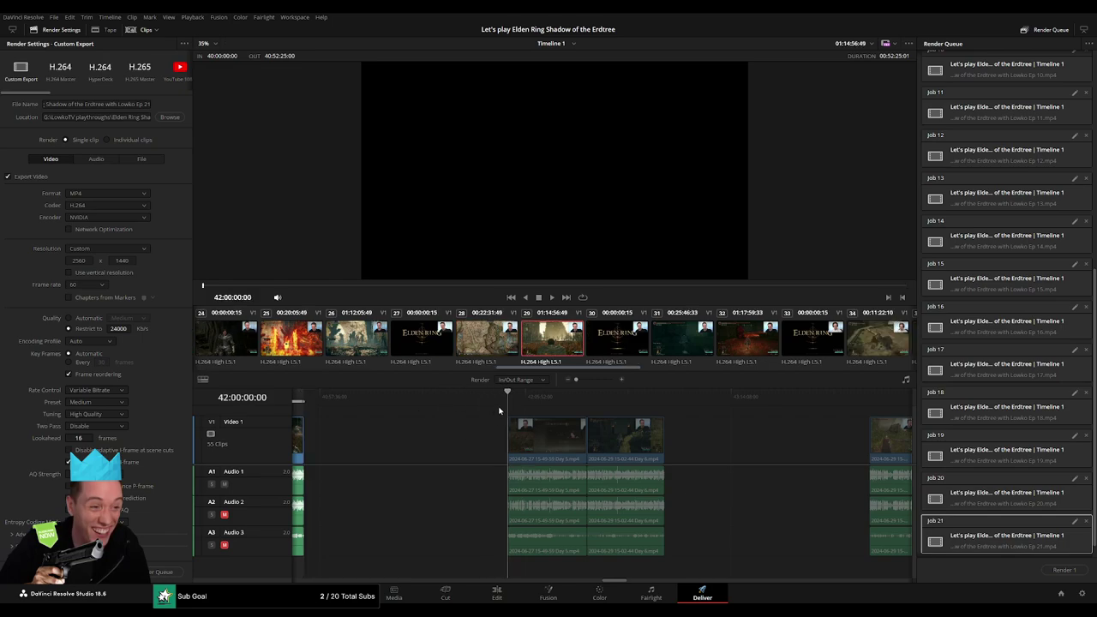
key(i)
key(Down)
key(o)
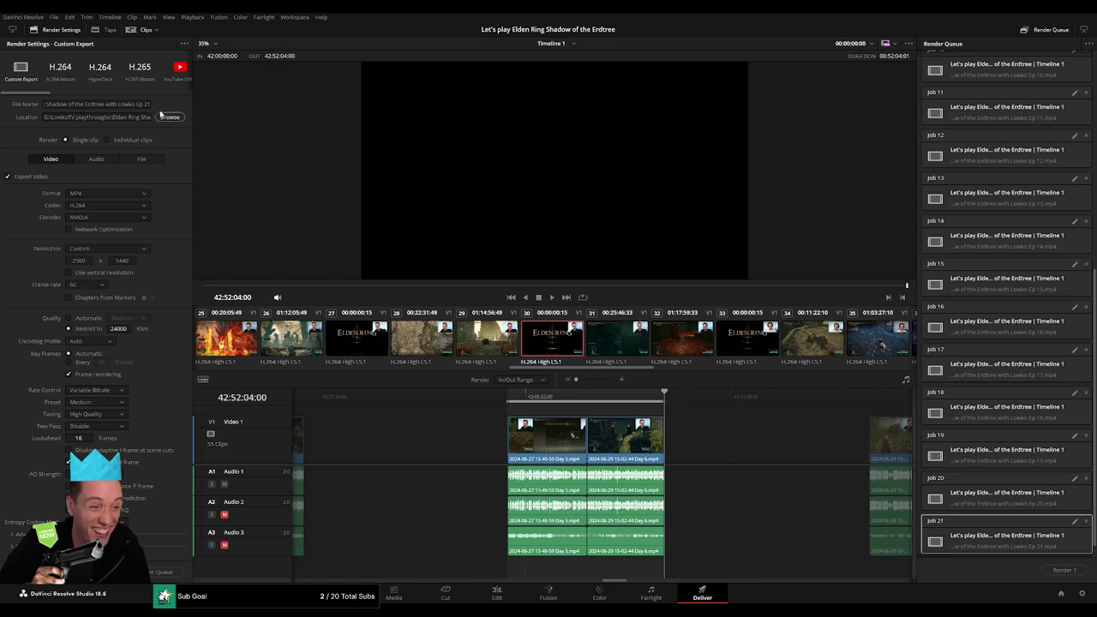
click(148, 104)
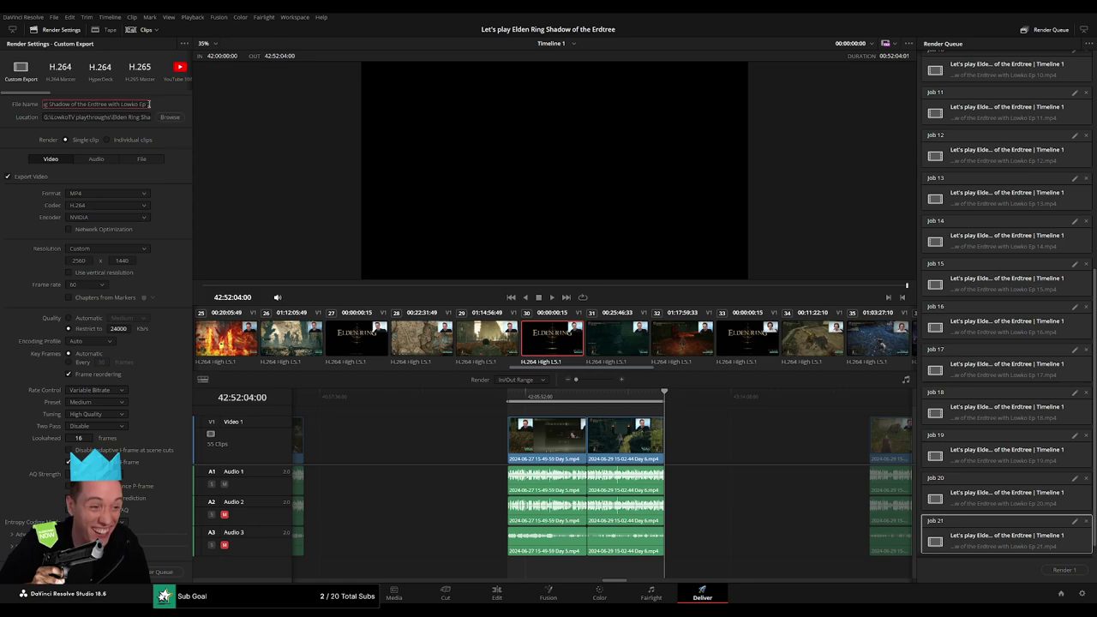
text(22)
click(156, 572)
- Mark the 44:00:00:00 range ending at 44:52:13, name the output episode 23, and queue job 23
click(485, 394)
drag(488, 393, 516, 396)
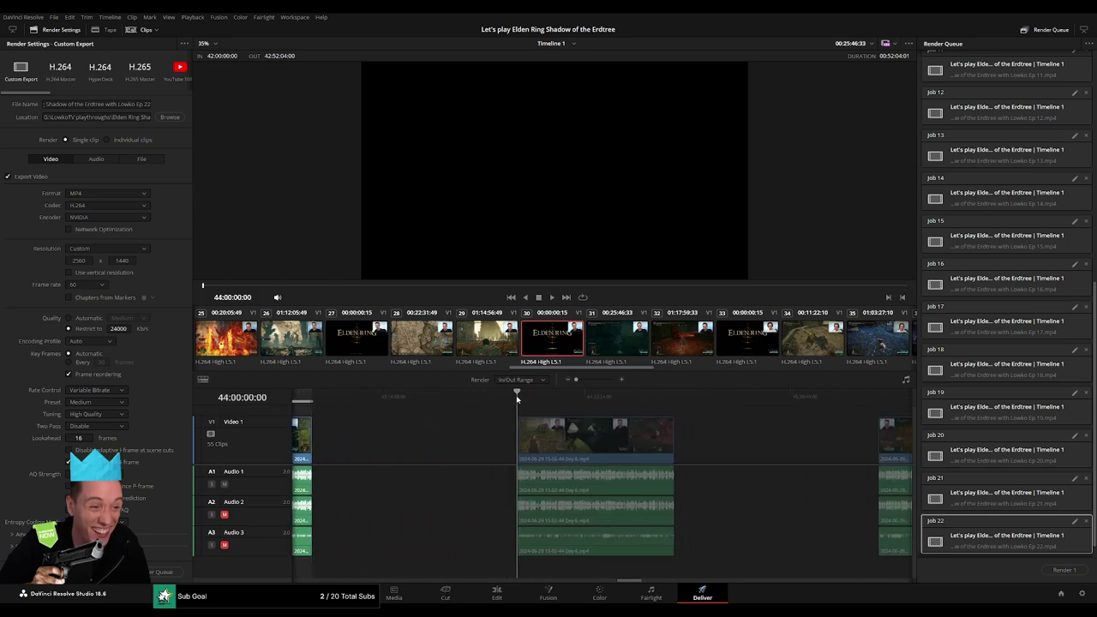
key(x)
drag(708, 404, 674, 396)
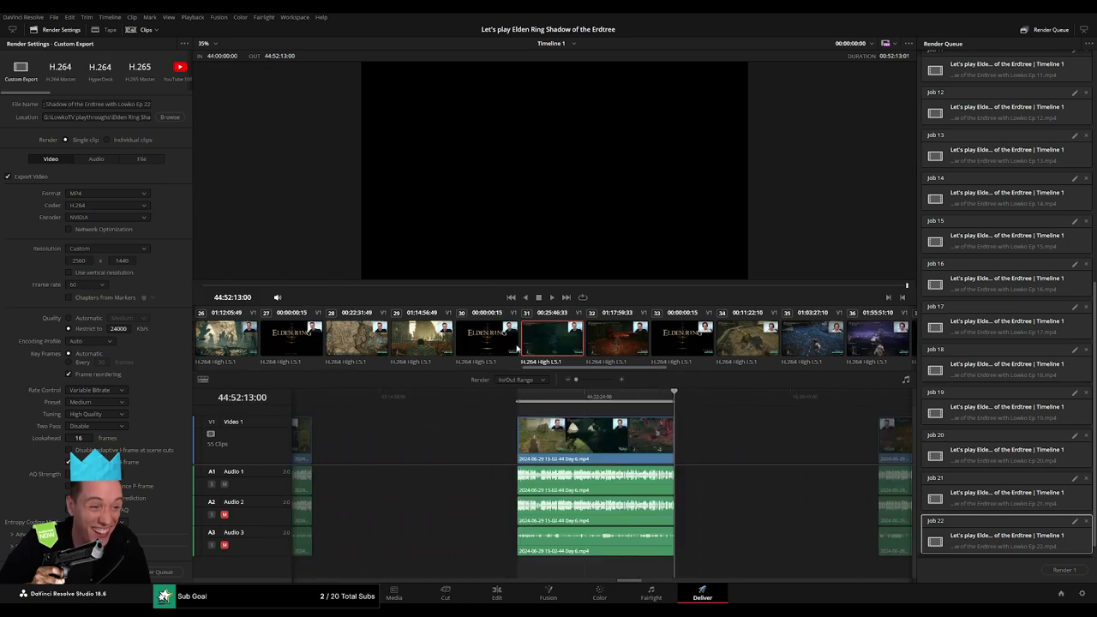
click(149, 103)
text(3)
click(155, 572)
- Mark the next range from 46:00:00:00 to 46:52:23:30 and start editing its file name
scroll(734, 452, right, 5)
drag(483, 396, 499, 403)
key(i)
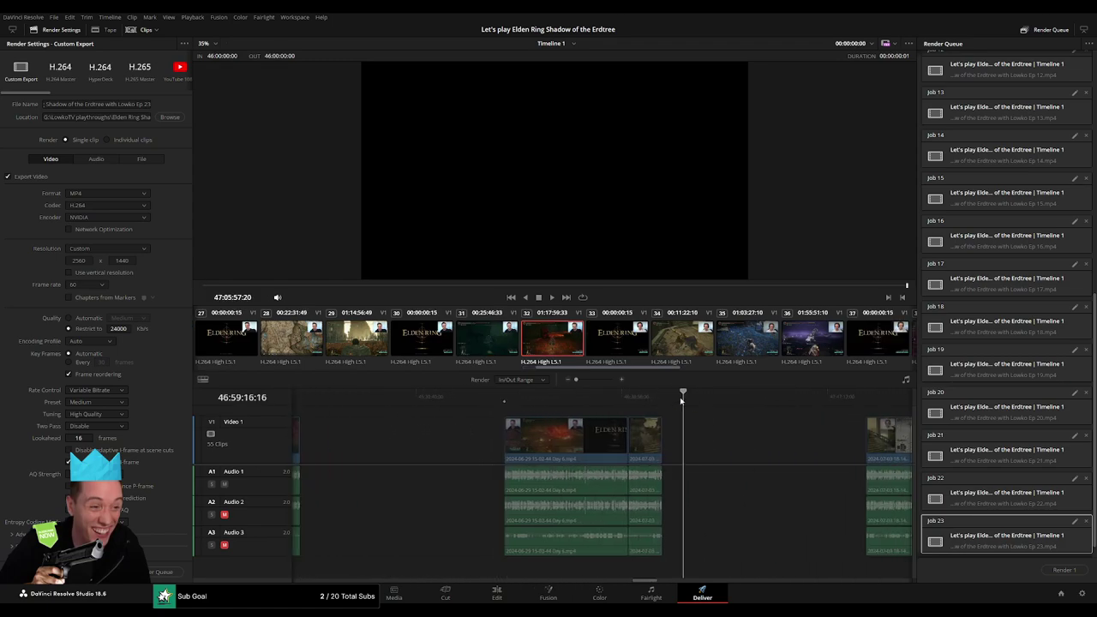
drag(680, 396, 659, 400)
key(o)
click(147, 104)
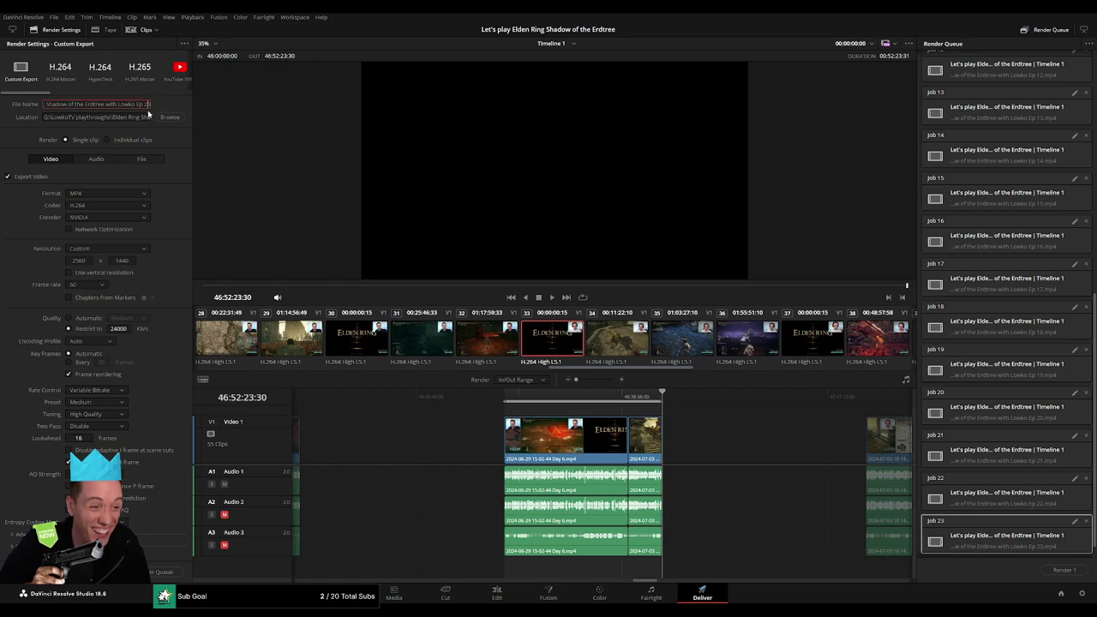
- Queue the Ep 24 job, then mark 48:00:00:00–48:52:05:00 and queue Ep 25
click(144, 571)
scroll(796, 455, right, 5)
scroll(457, 431, right, 1)
click(489, 401)
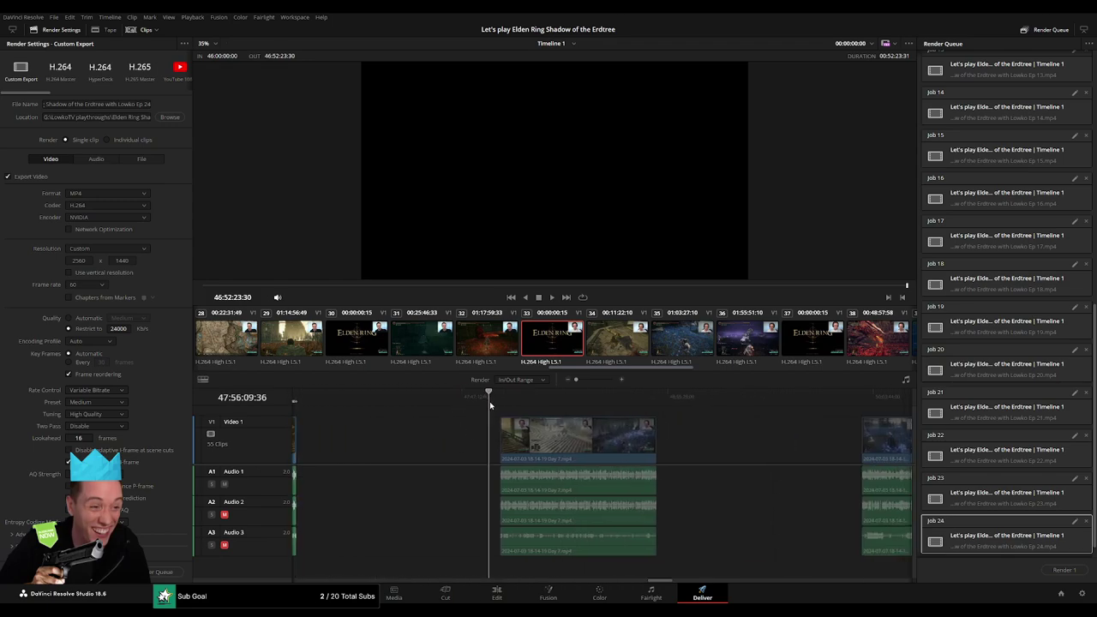
click(495, 403)
key(i)
click(663, 398)
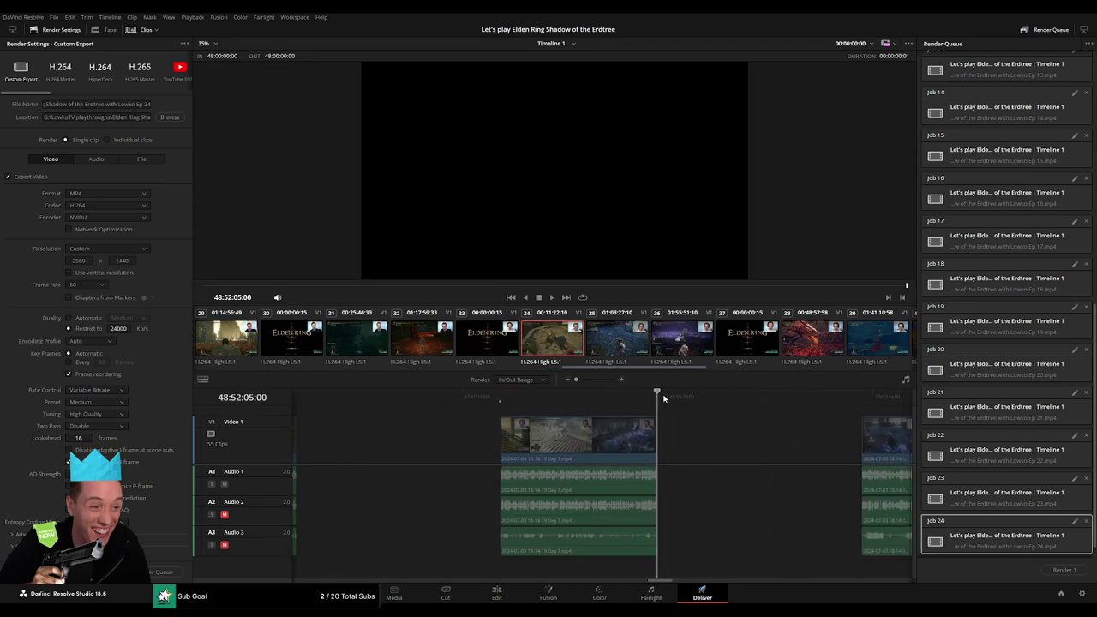
key(o)
click(150, 103)
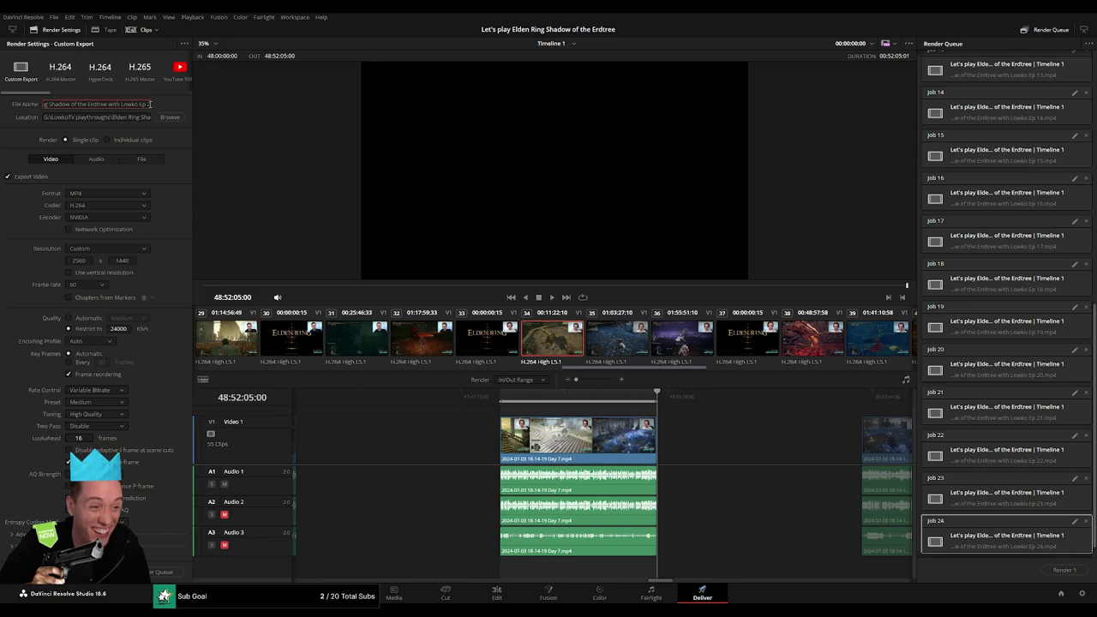
click(175, 564)
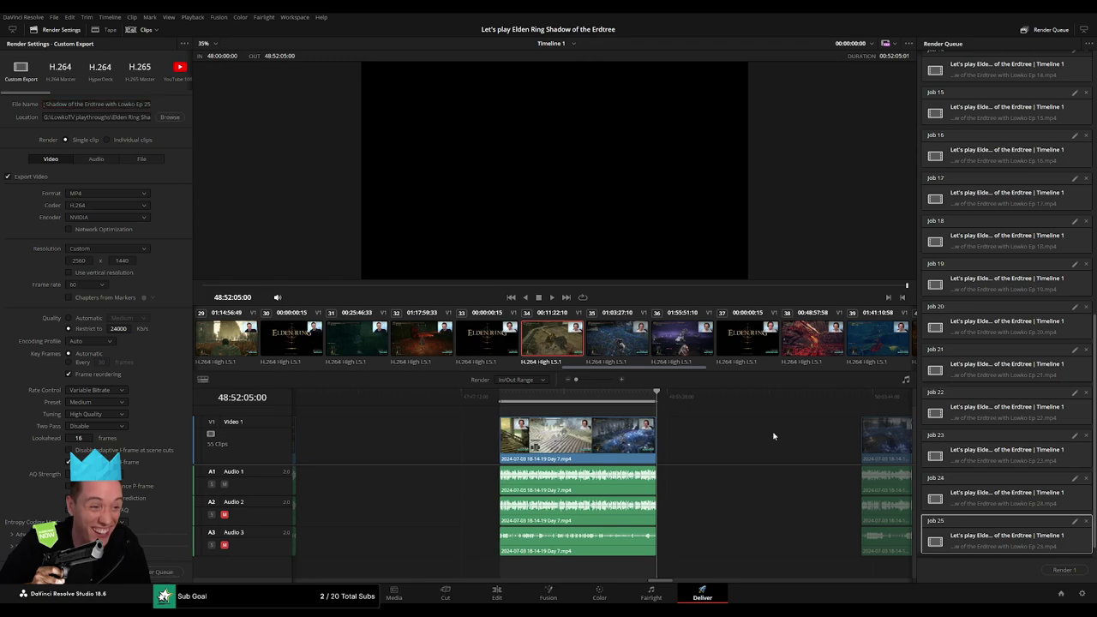
- Mark 50:00:00:00–50:52:24:00 and change the file name to Ep 26
scroll(434, 404, right, 5)
click(505, 398)
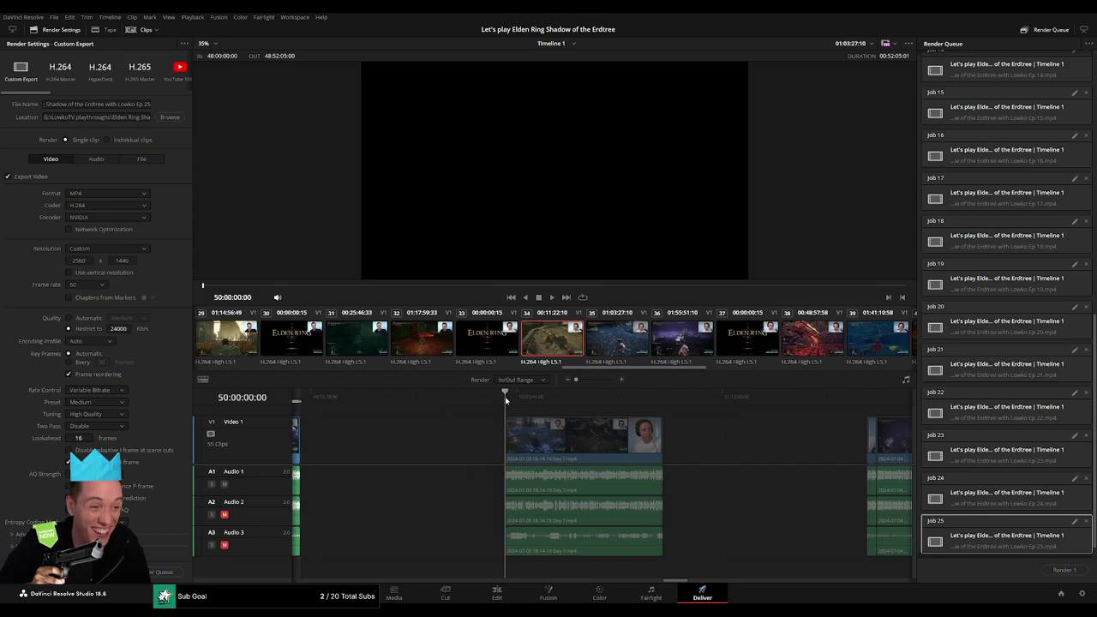
key(i)
drag(678, 396, 662, 396)
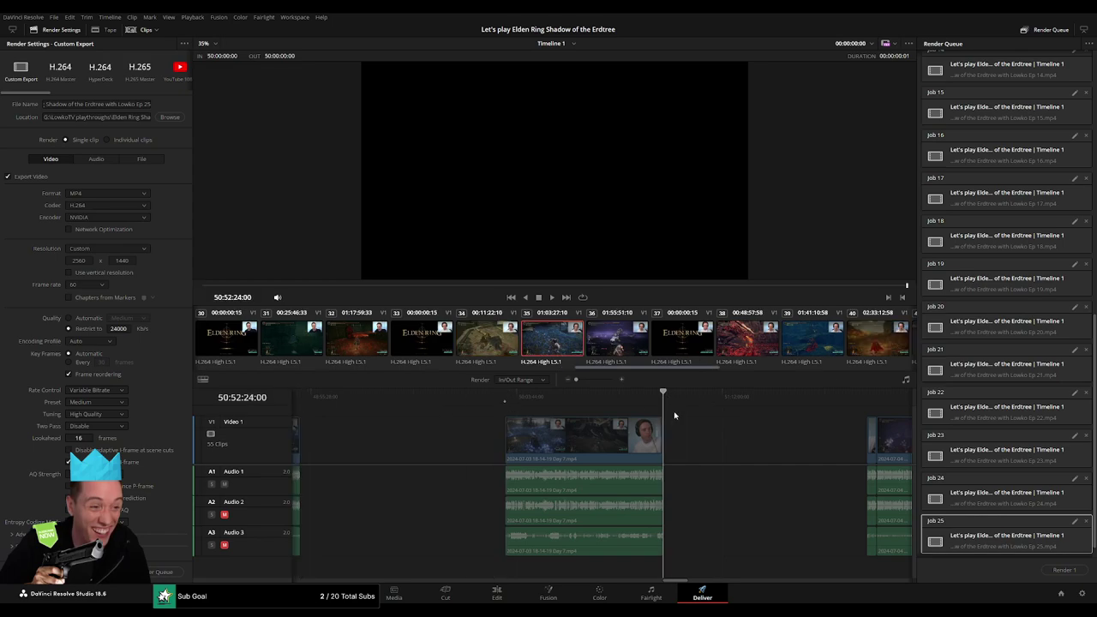
key(o)
double_click(146, 104)
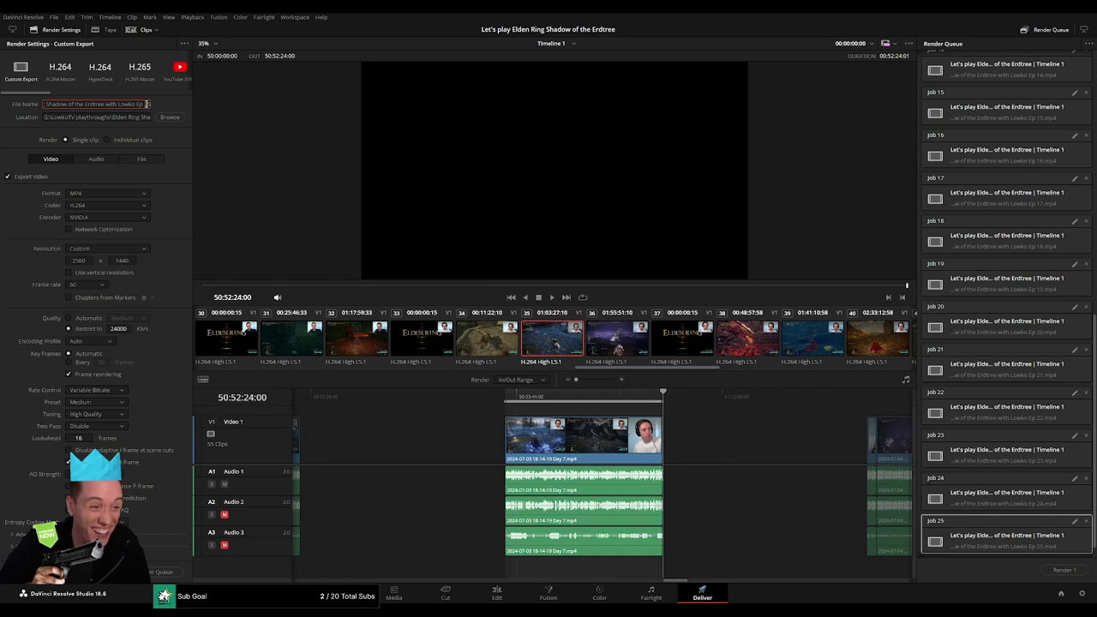
text(6)
key(Return)
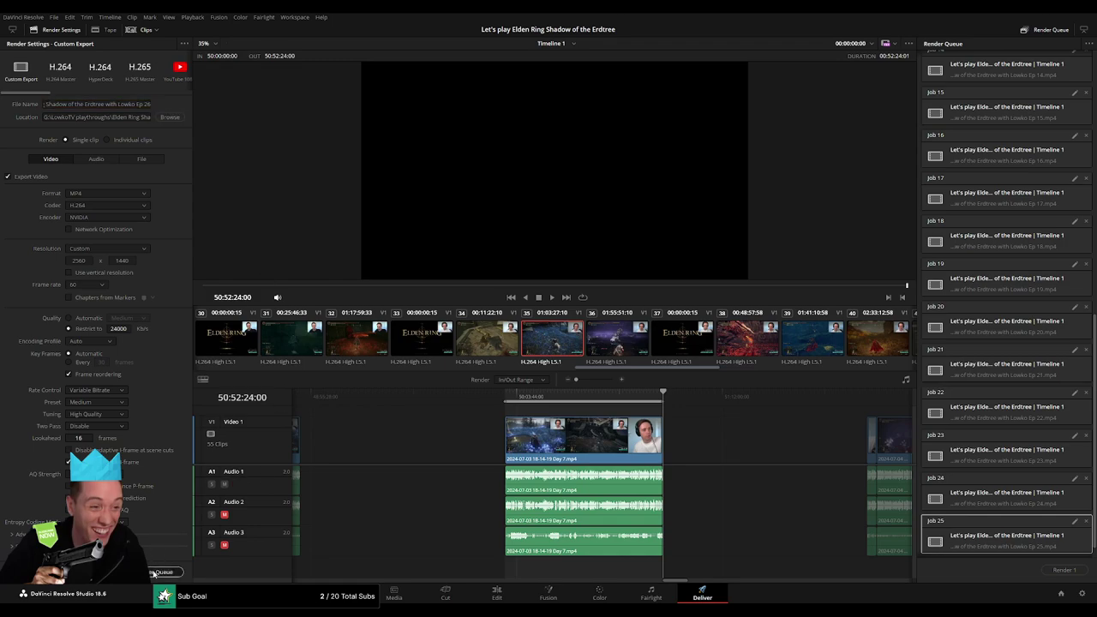
- Set the out point at the next clip's end, rename to Ep 27, and queue it
scroll(839, 480, right, 3)
scroll(544, 461, right, 3)
drag(491, 396, 515, 396)
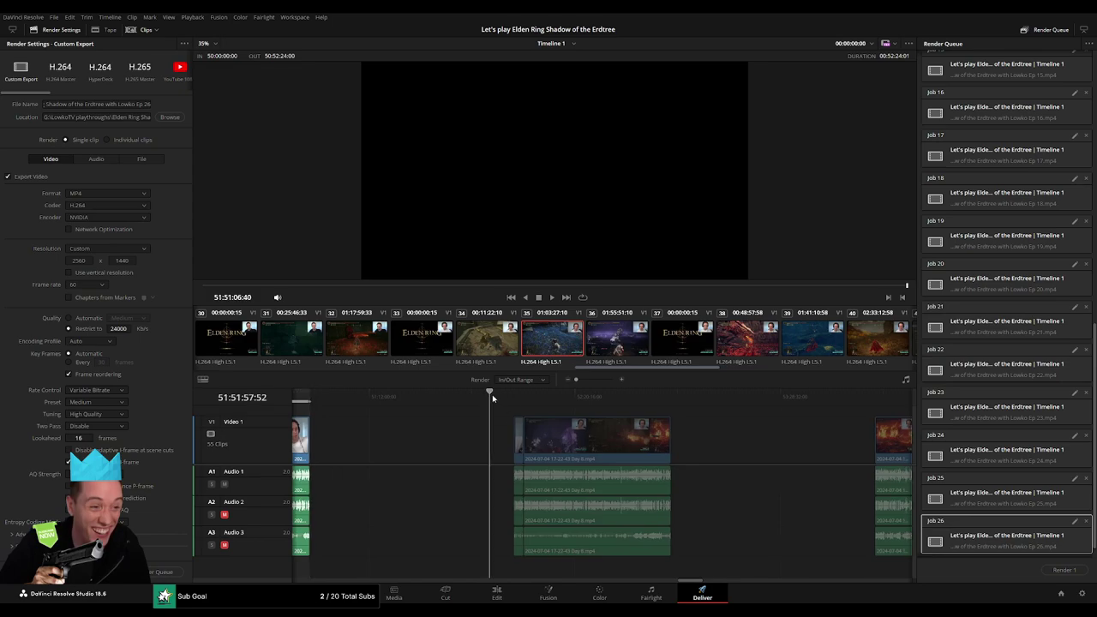
drag(648, 397, 670, 397)
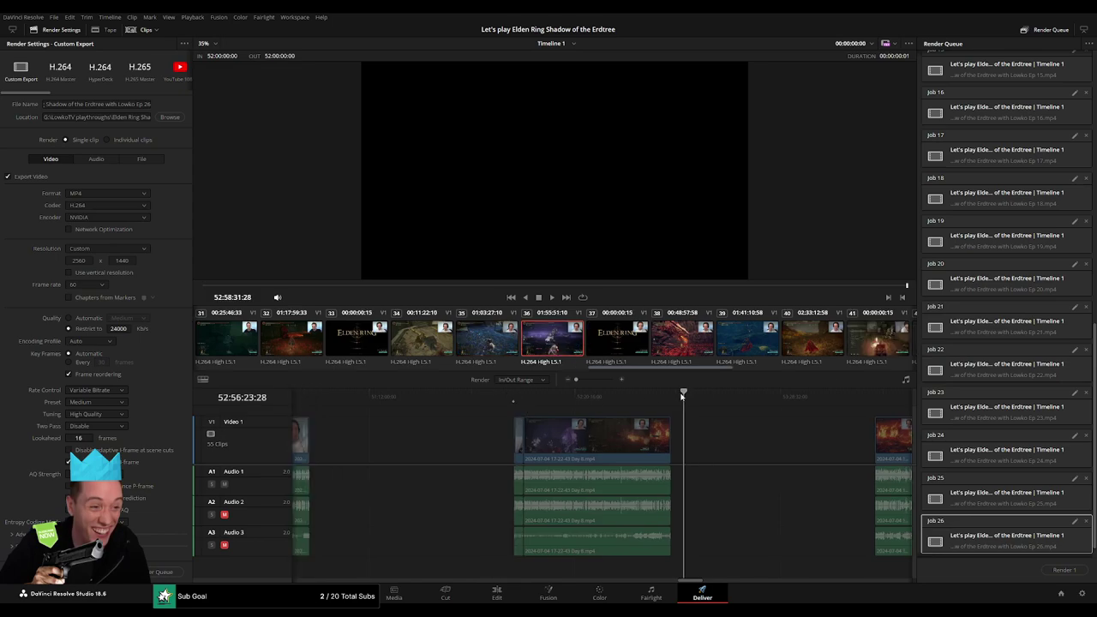
key(o)
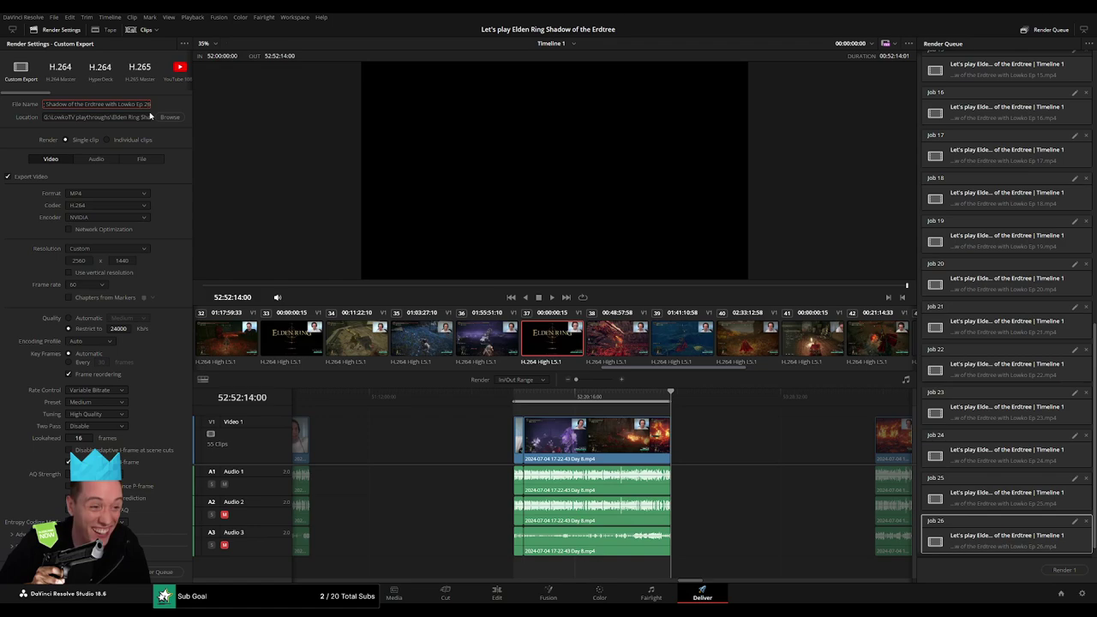
key(BackSpace)
text(7)
click(160, 574)
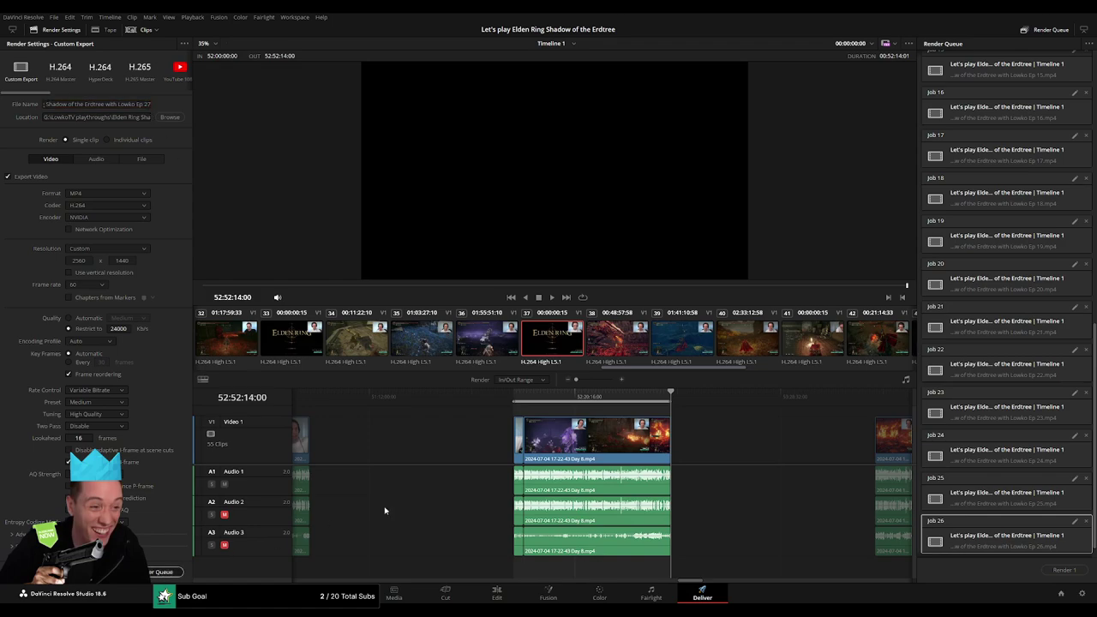
- Mark the 54:00:00:00–54:52:13:00 clip, rename to Ep 28, and queue the job
click(482, 397)
drag(485, 402, 512, 399)
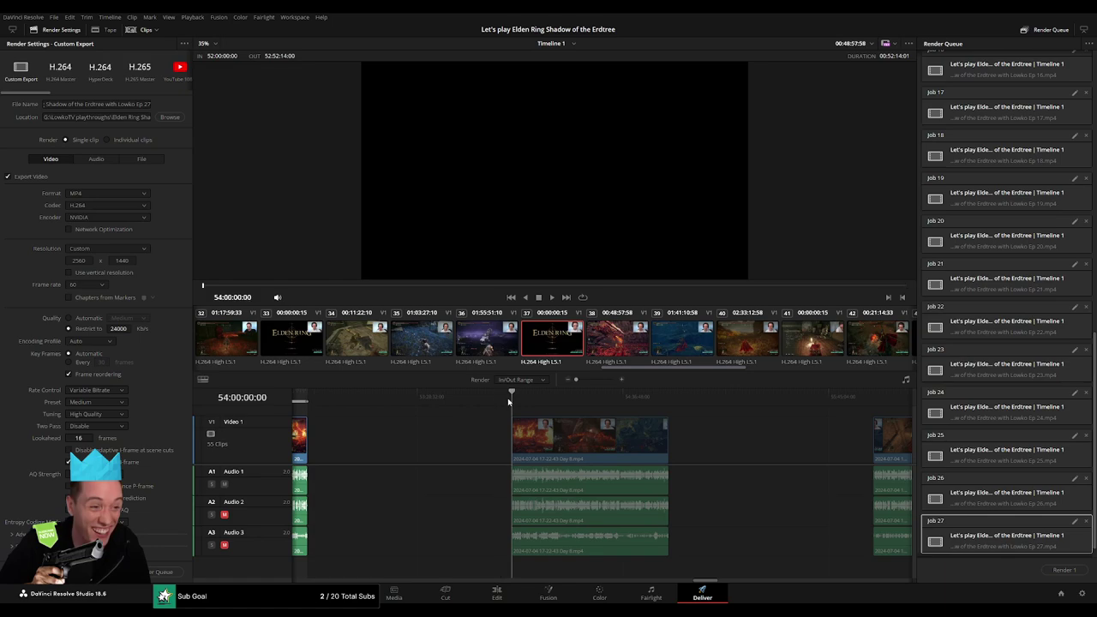
drag(683, 396, 669, 396)
key(o)
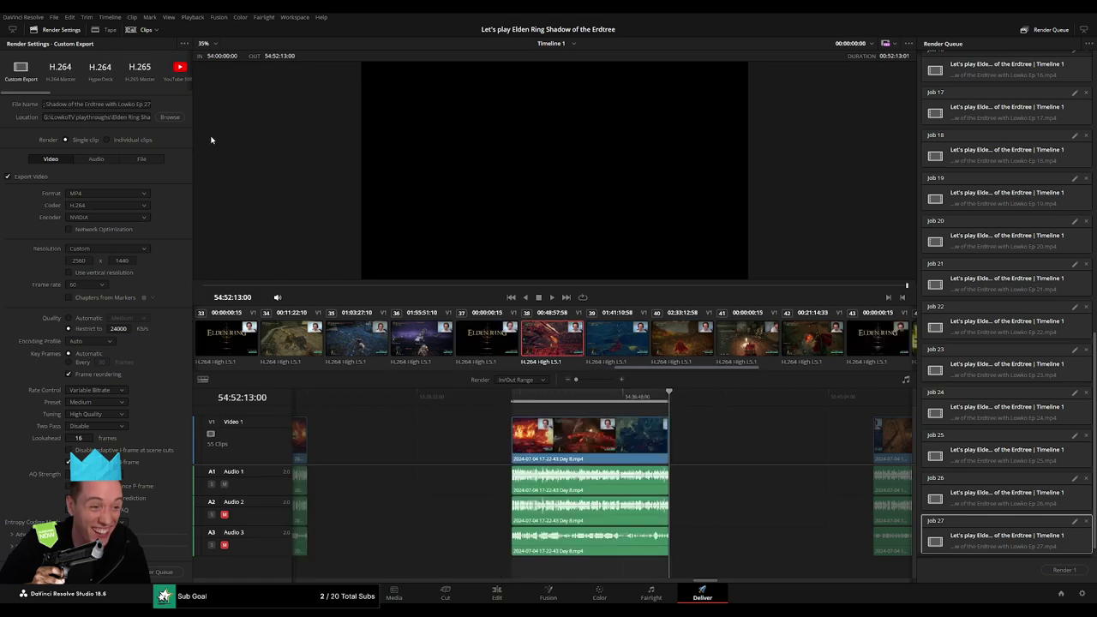
click(147, 104)
text(8)
click(166, 573)
- Set the in point at 56:00:00:00 for the next episode's clip
scroll(429, 433, right, 5)
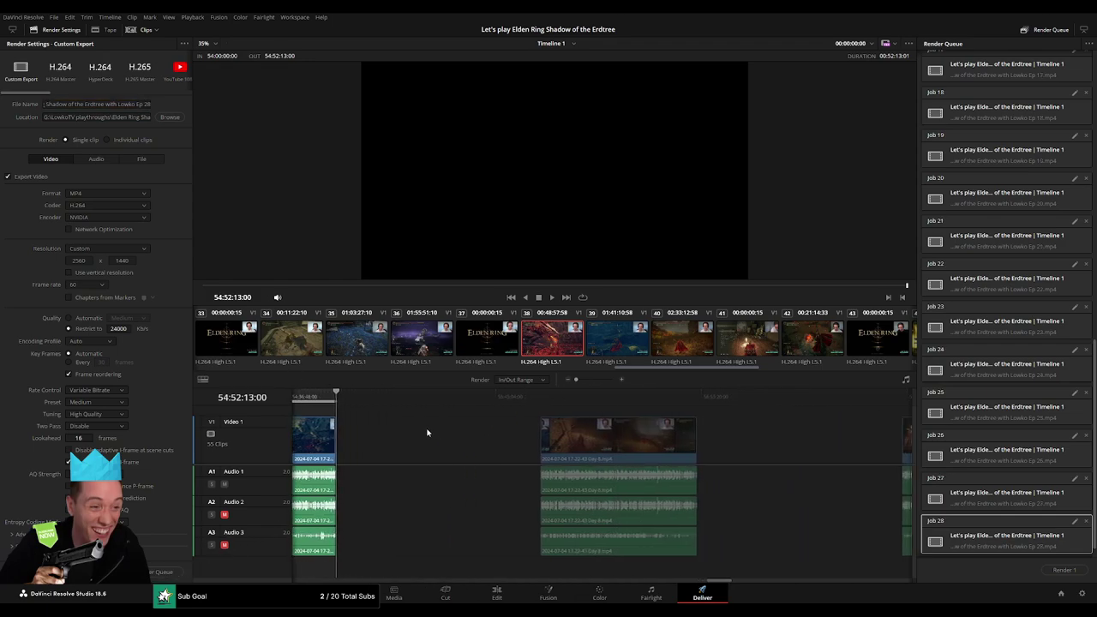
drag(484, 401, 513, 400)
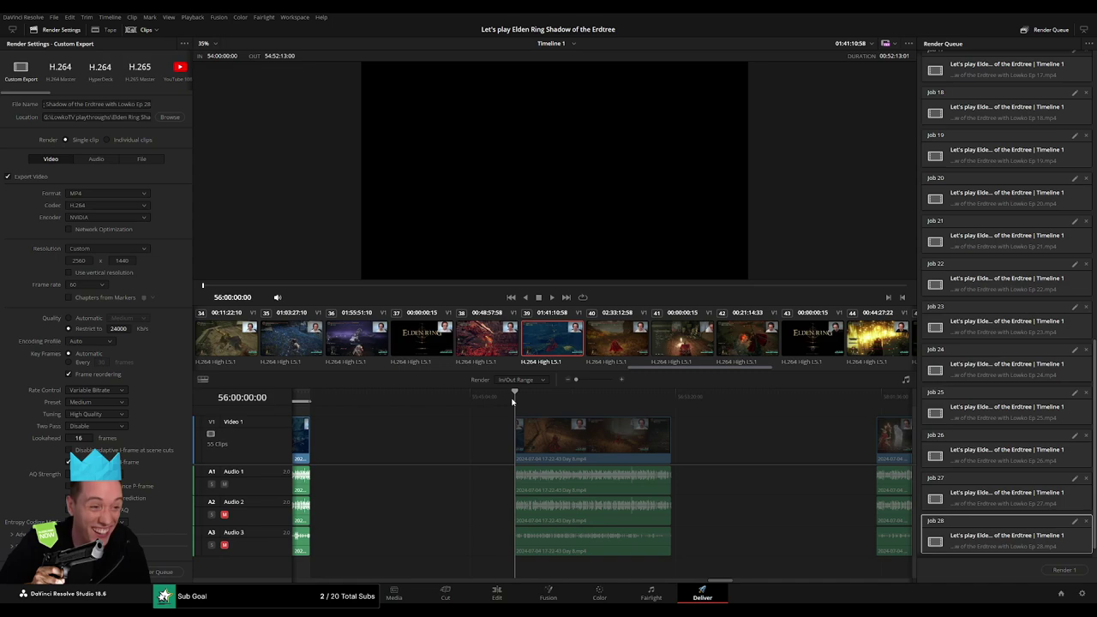
key(i)
click(673, 396)
- Set the out point at 56:52:02:00, rename to Ep 29, and queue the job
key(o)
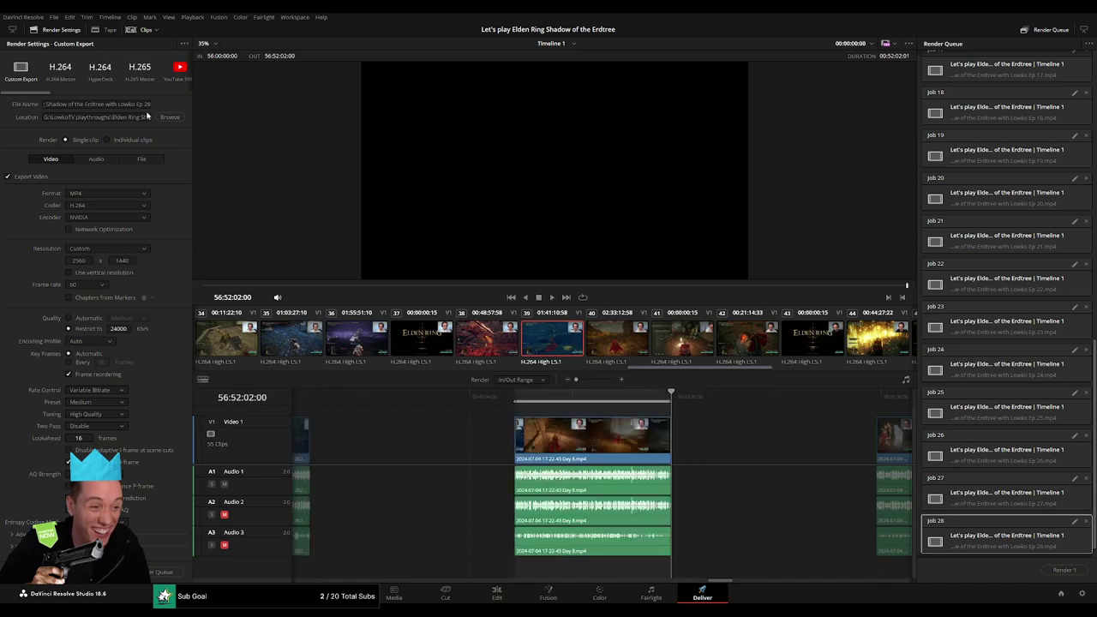
click(147, 104)
key(BackSpace)
text(9)
click(163, 571)
- Mark 58:00:00:00–58:52:02:30, rename to Ep 30, and queue the job
scroll(757, 442, right, 5)
drag(514, 396, 537, 396)
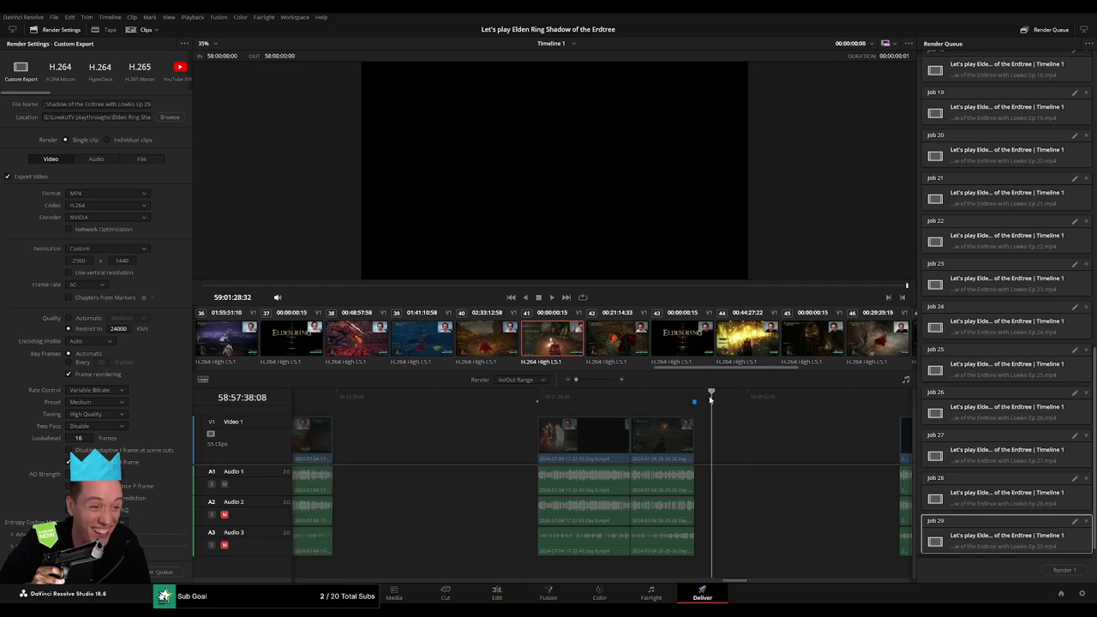
drag(710, 396, 694, 396)
key(o)
click(147, 104)
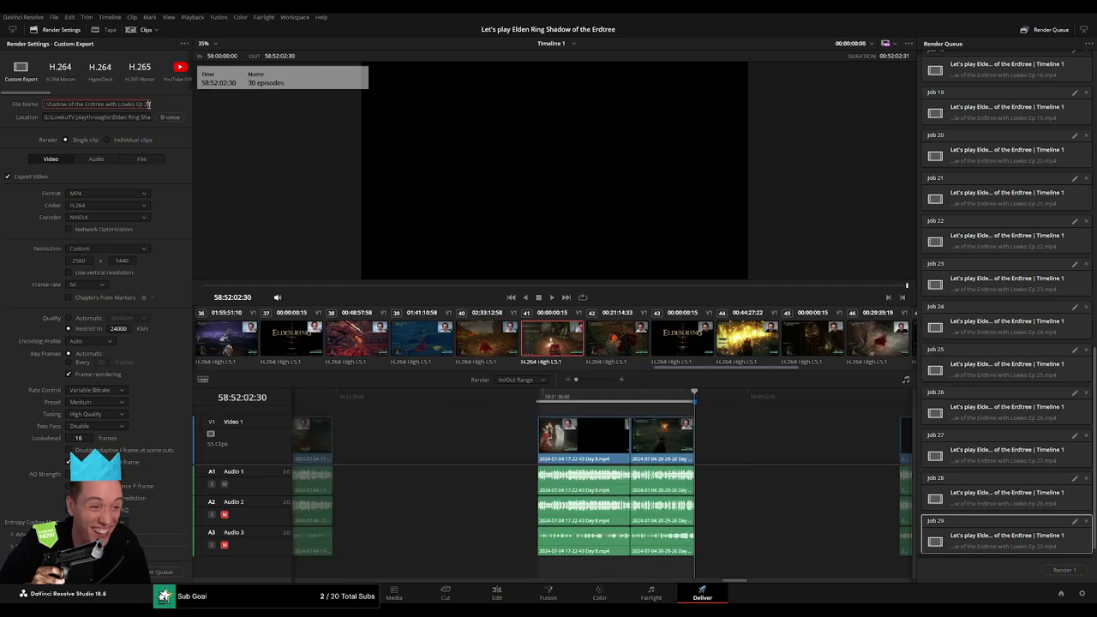
key(BackSpace)
key(BackSpace)
text(30)
click(165, 573)
- Set the out point at 60:52:09:00 and queue the Ep 31 job
scroll(514, 432, right, 3)
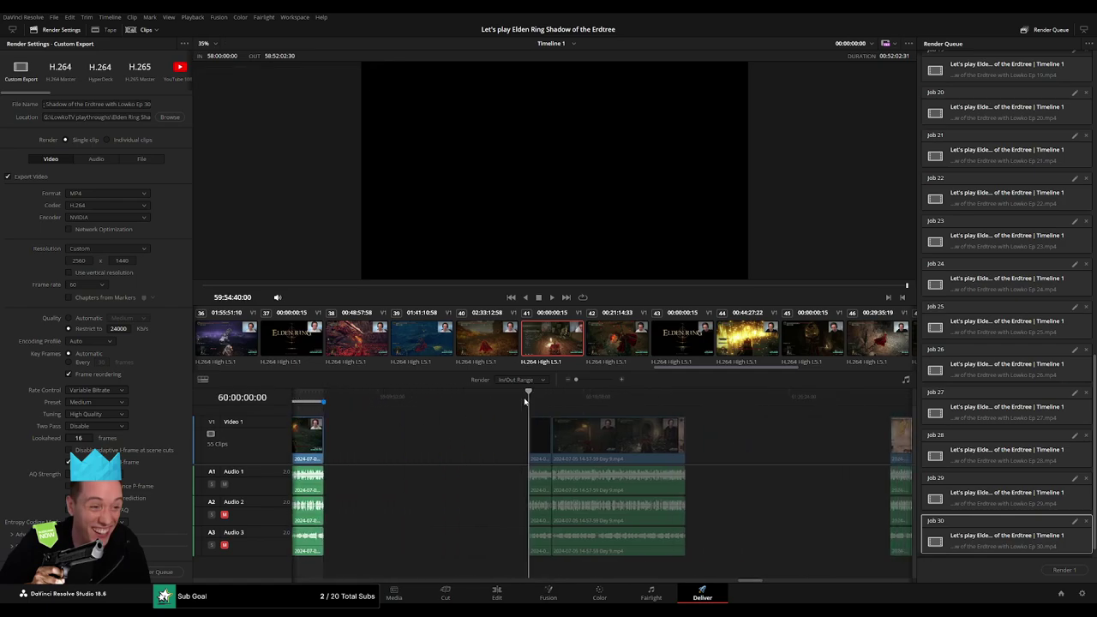
drag(685, 399, 685, 399)
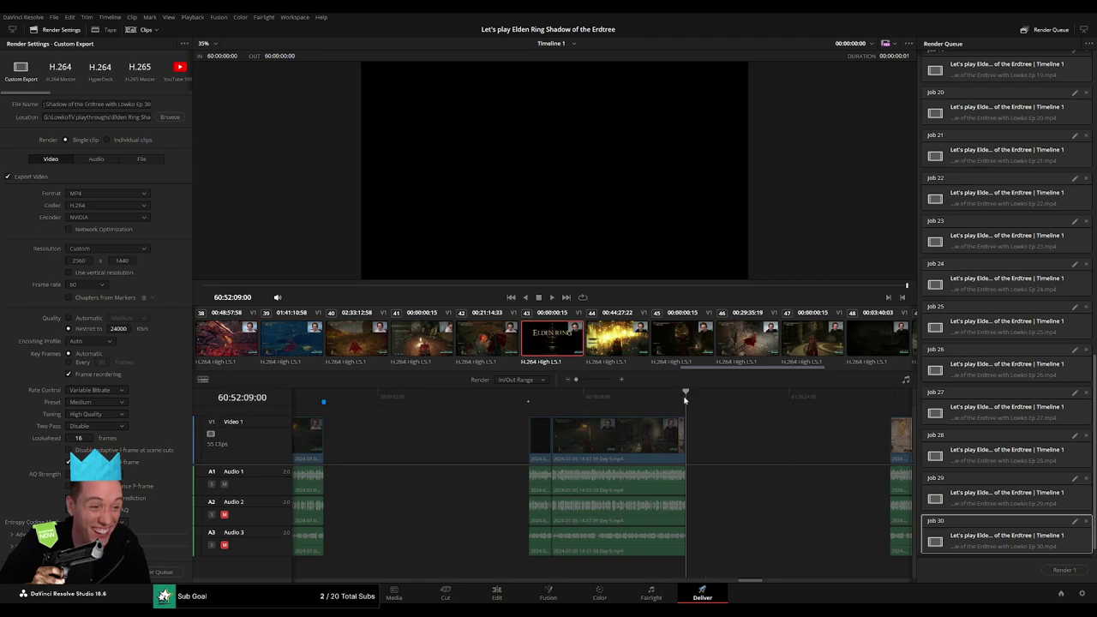
key(o)
click(151, 103)
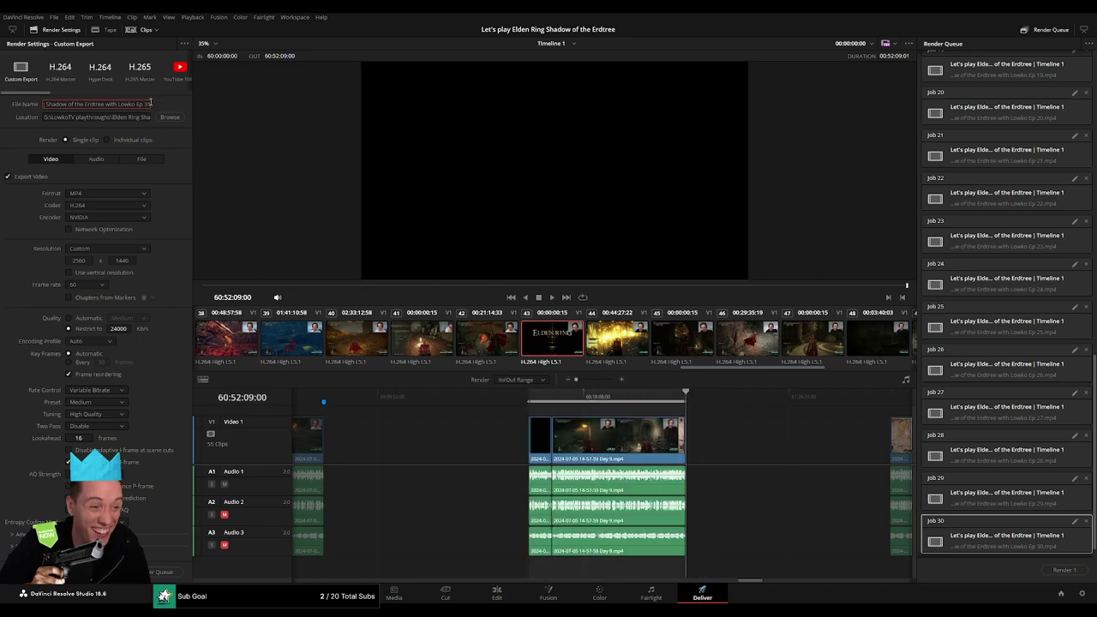
click(167, 572)
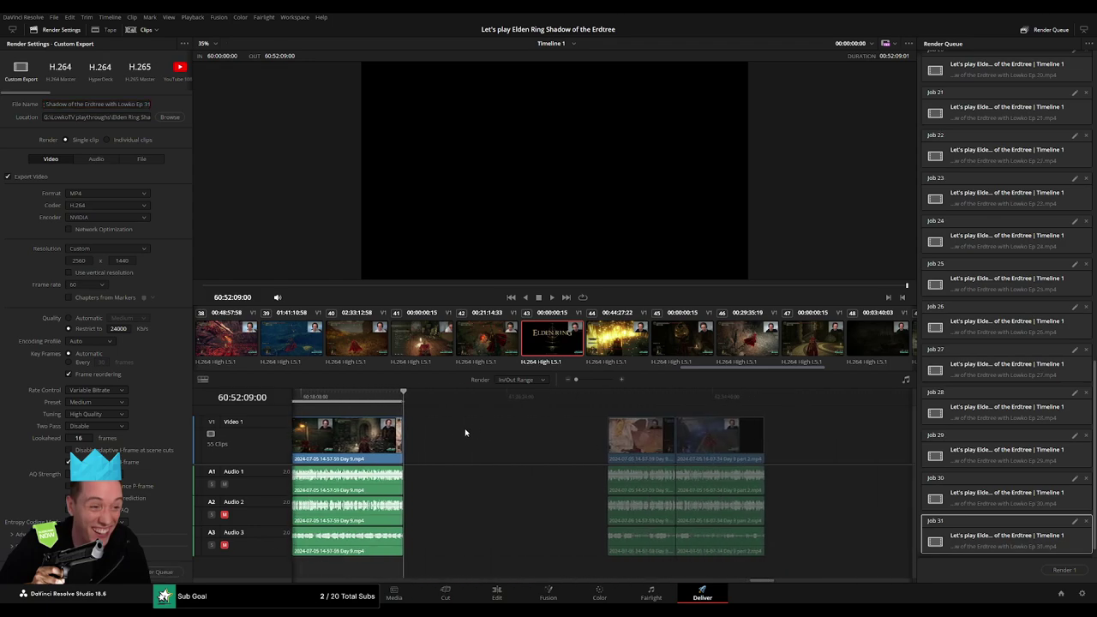
- Mark 62:00:00:00–62:52:07:30, rename to Ep 32, and queue the job
drag(490, 398, 505, 402)
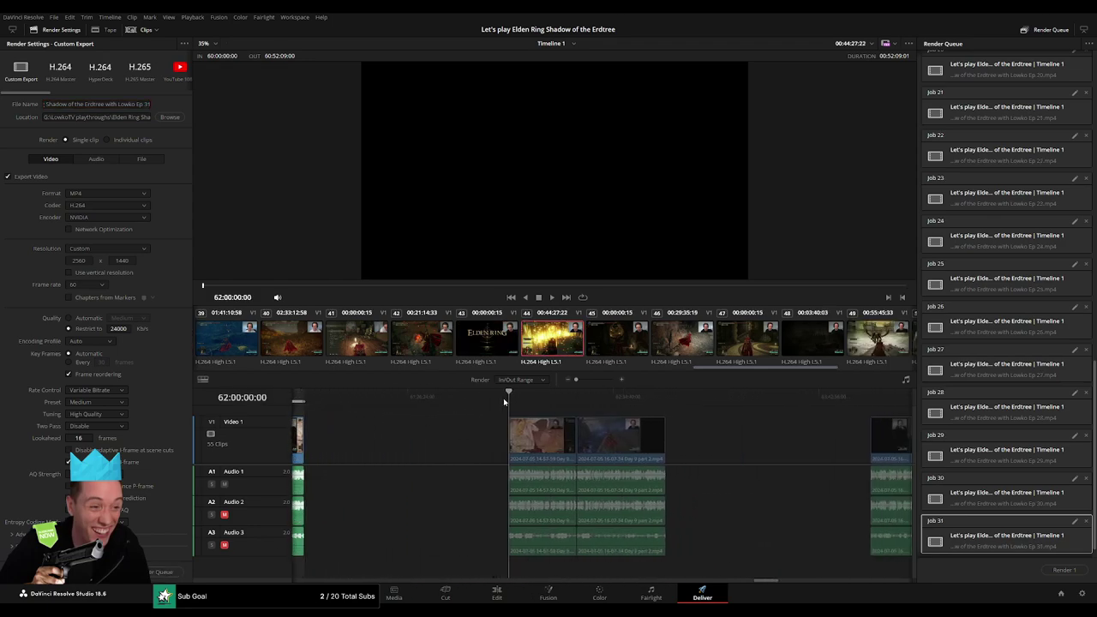
key(i)
drag(704, 400, 671, 395)
key(o)
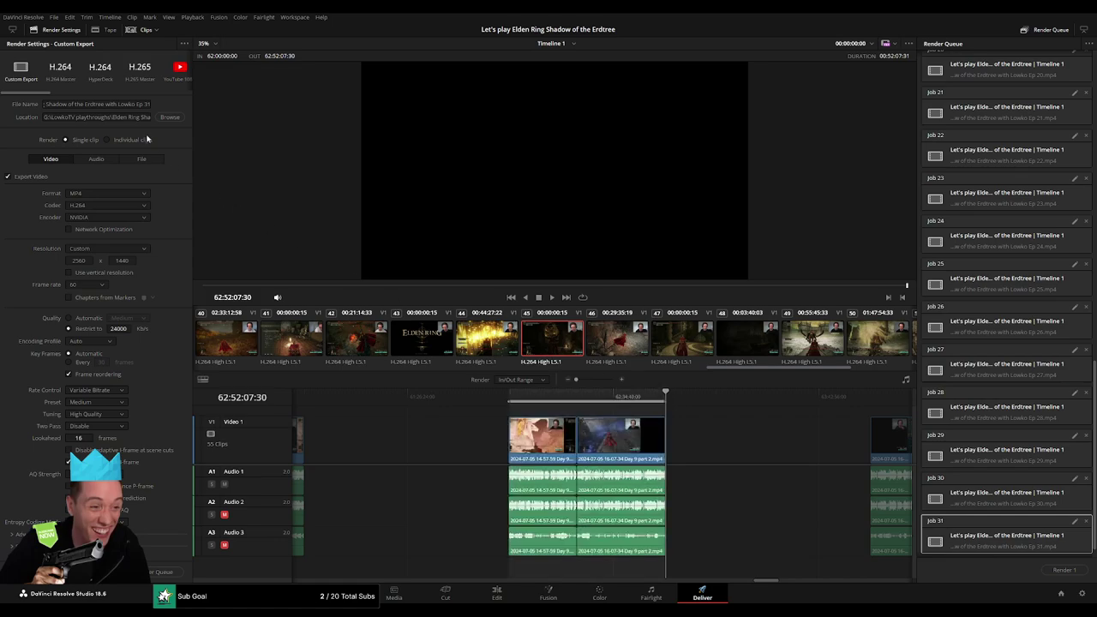
click(148, 104)
text(2)
click(165, 576)
- Mark the next two-hour clip, rename to Ep 33, and queue the job
scroll(458, 420, right, 5)
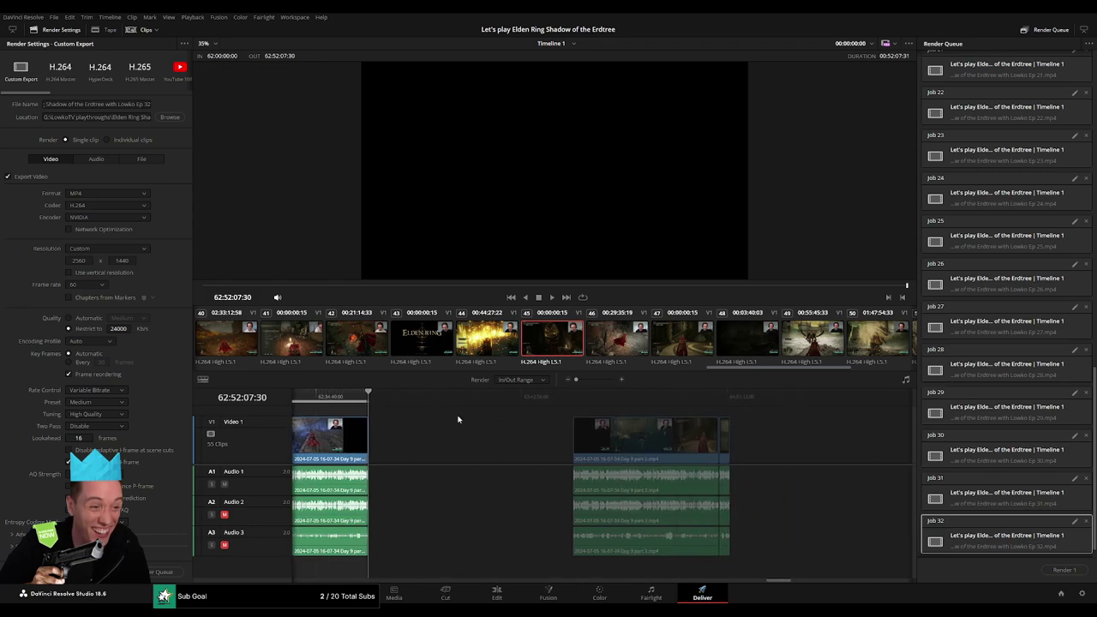
drag(476, 401, 513, 404)
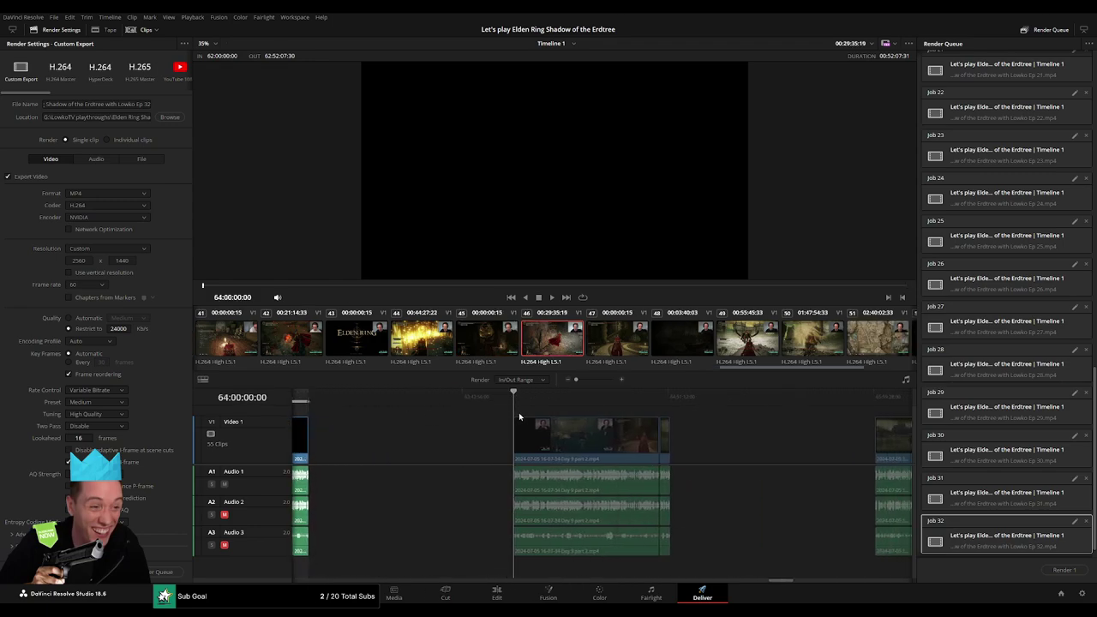
drag(714, 402, 671, 402)
key(x)
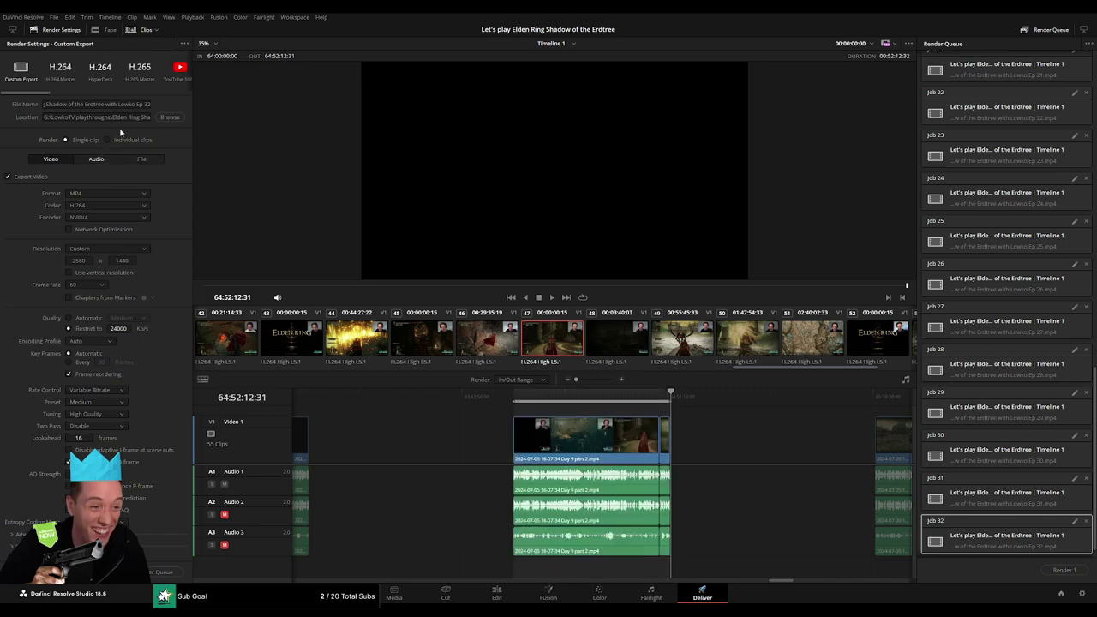
click(150, 104)
key(BackSpace)
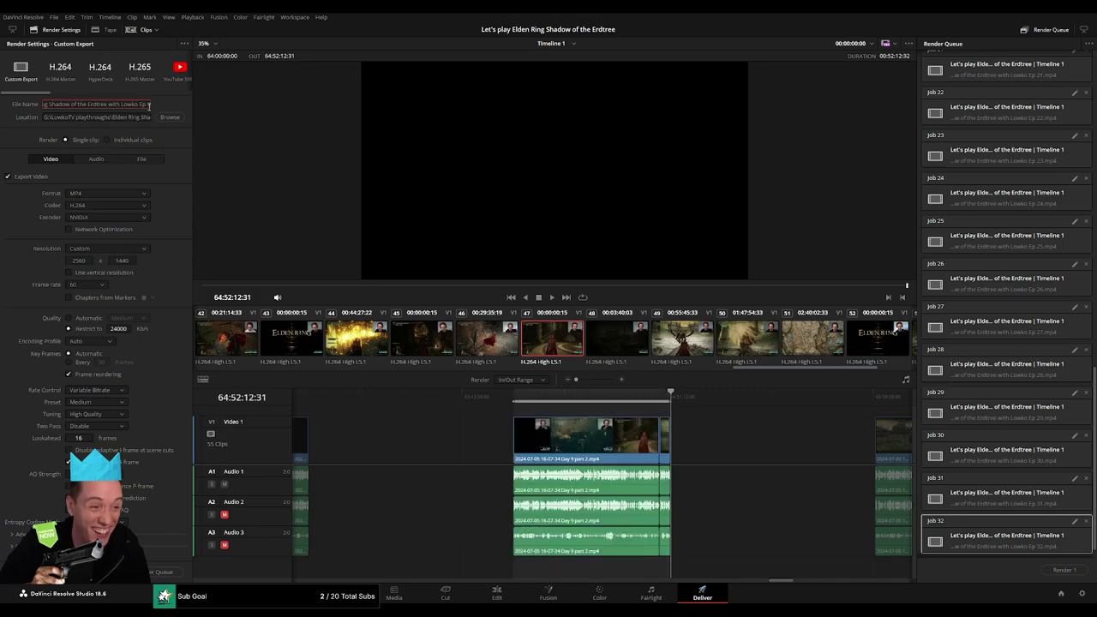
text(33)
click(326, 529)
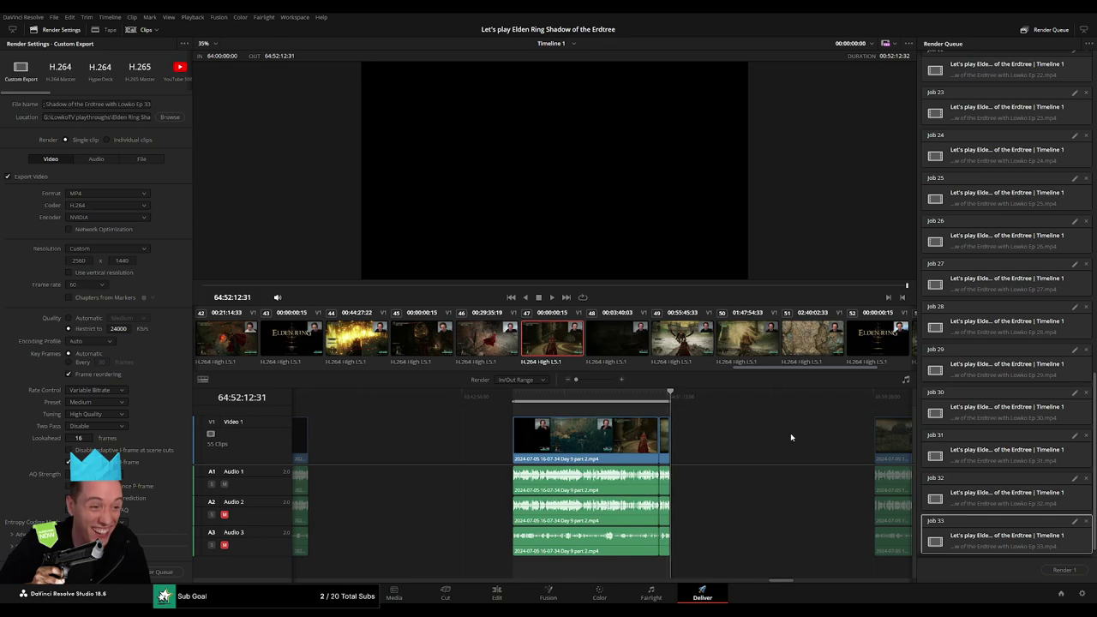
- Mark 66:00:00:00–66:52:05:30, rename to Ep 34, and queue the job
scroll(791, 433, right, 10)
click(477, 397)
drag(476, 397, 506, 397)
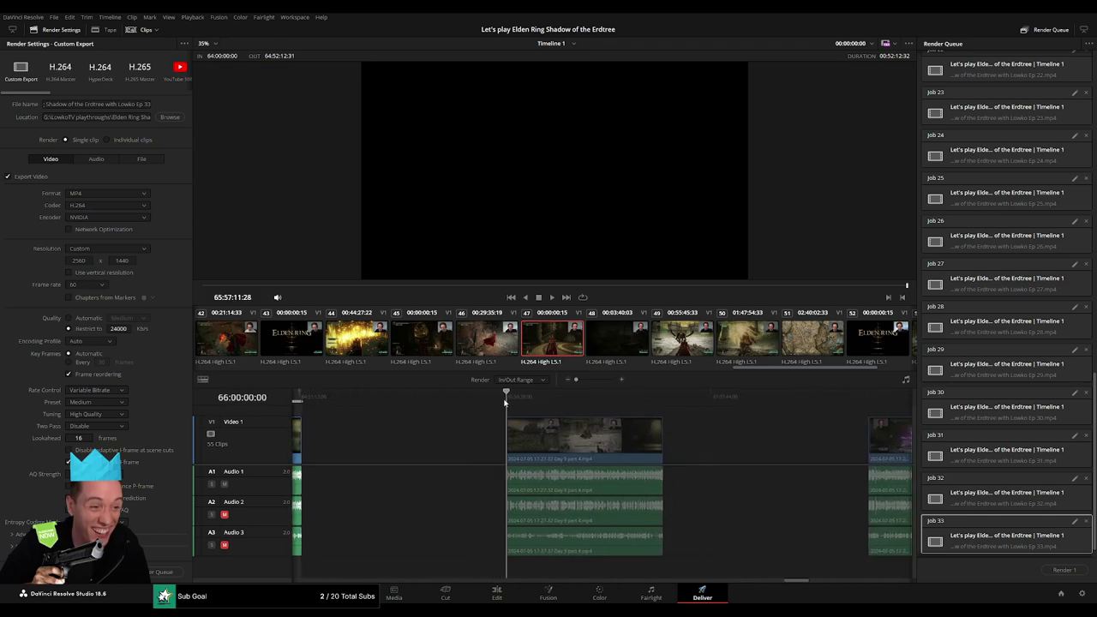
drag(702, 397, 663, 397)
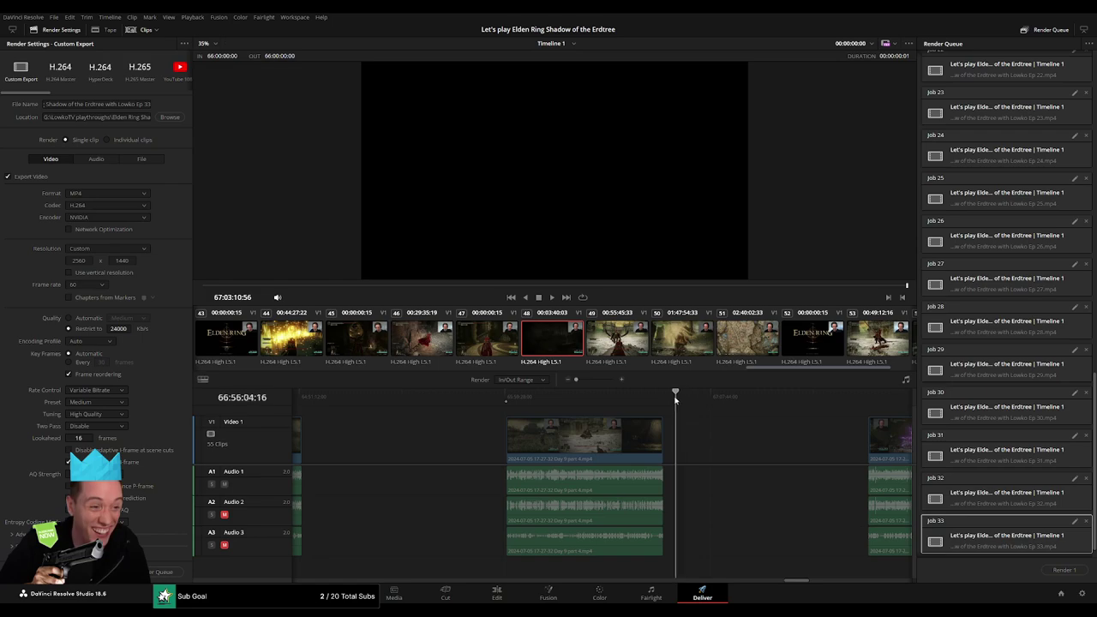
key(o)
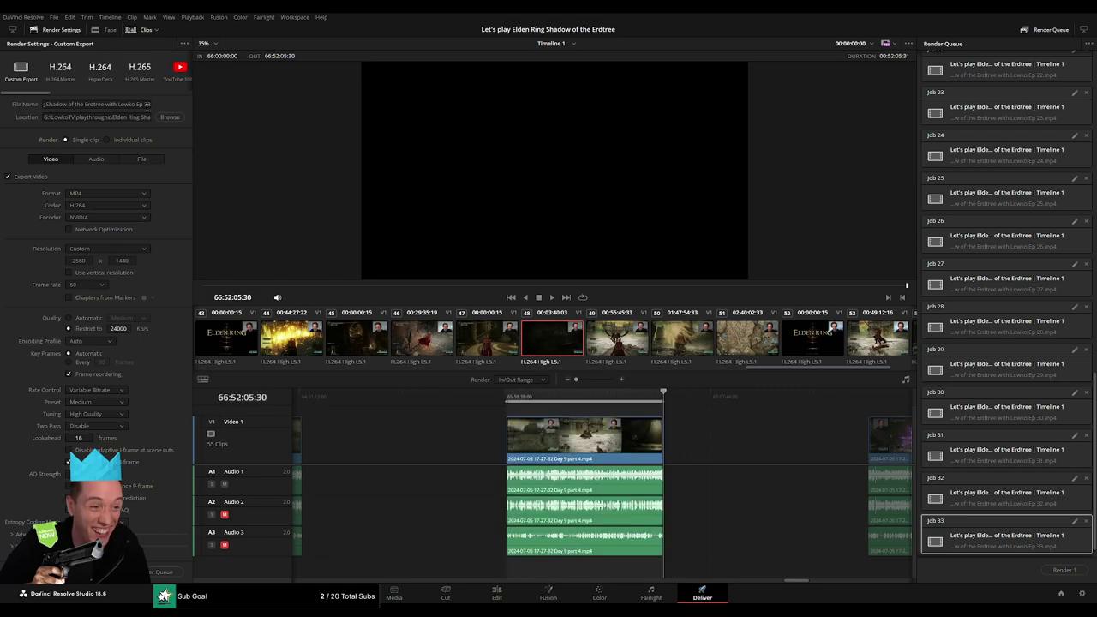
double_click(147, 104)
text(34)
click(153, 576)
- Mark 68:00:00:00–68:52:09:00 and queue the Ep 35 job
scroll(548, 420, right, 5)
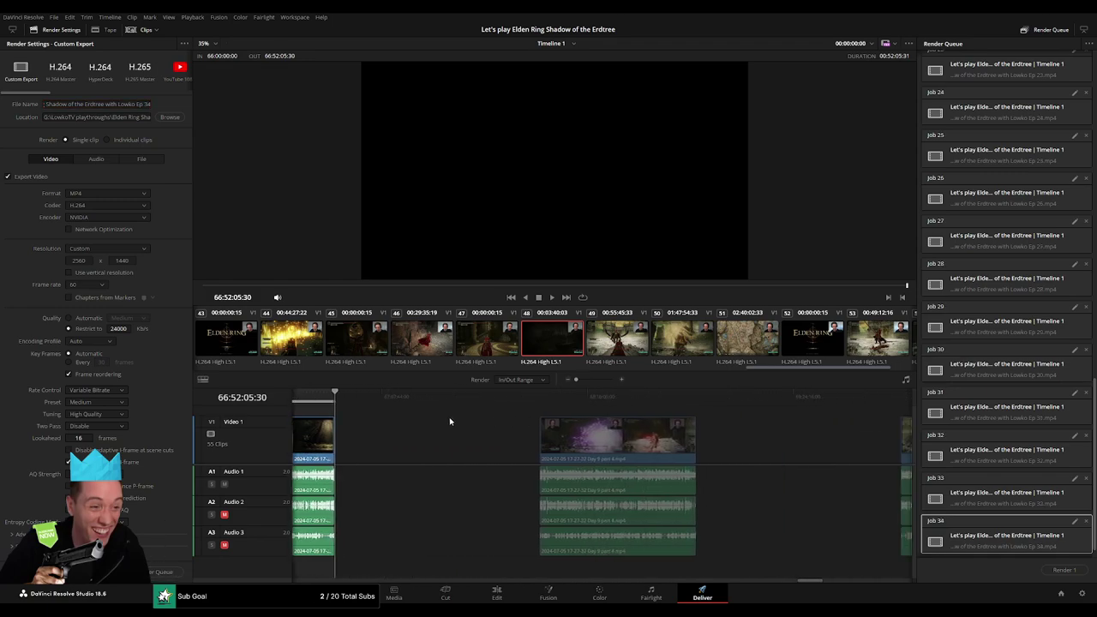
drag(506, 408, 524, 412)
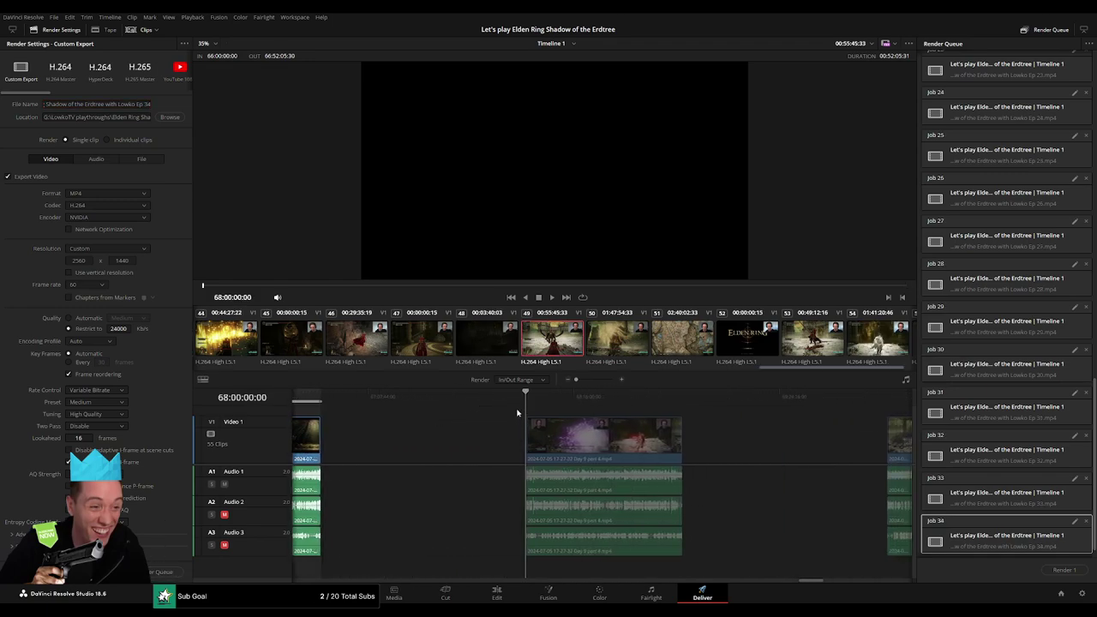
drag(706, 396, 684, 396)
key(o)
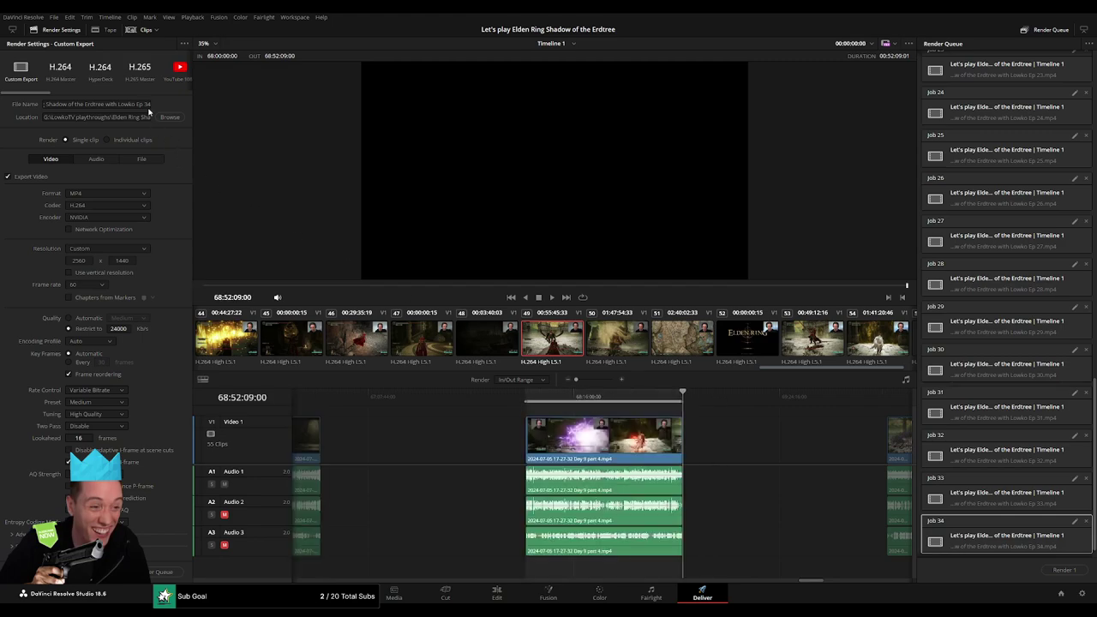
double_click(149, 103)
click(162, 571)
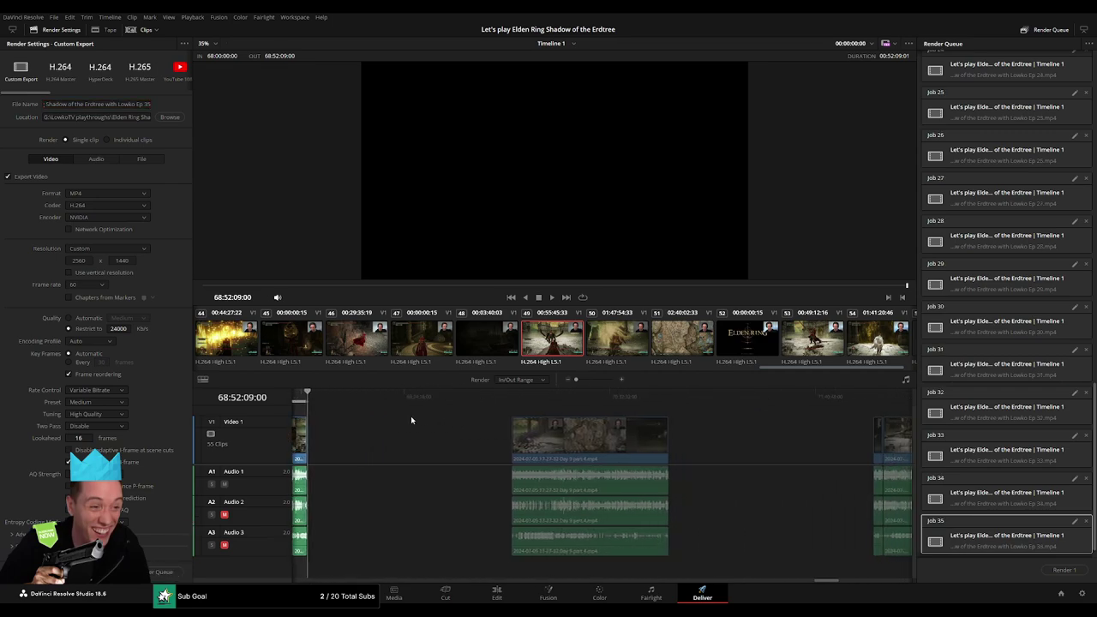
- Mark 70:00:00:00–70:52:08:00 and queue the Ep 36 job
drag(485, 398, 509, 401)
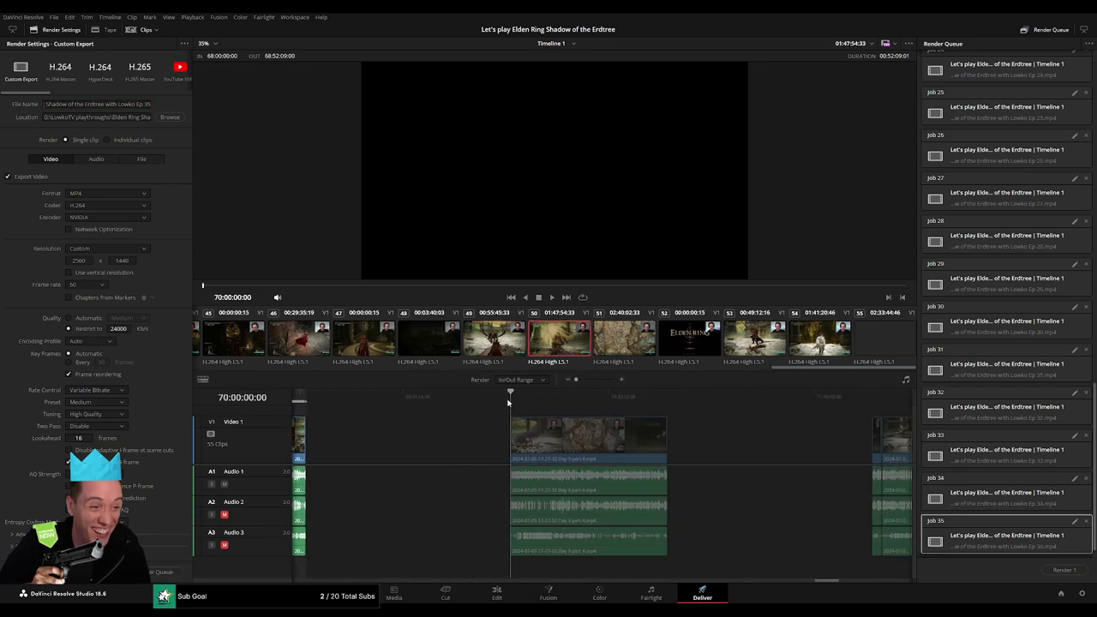
key(i)
drag(677, 399, 667, 396)
key(o)
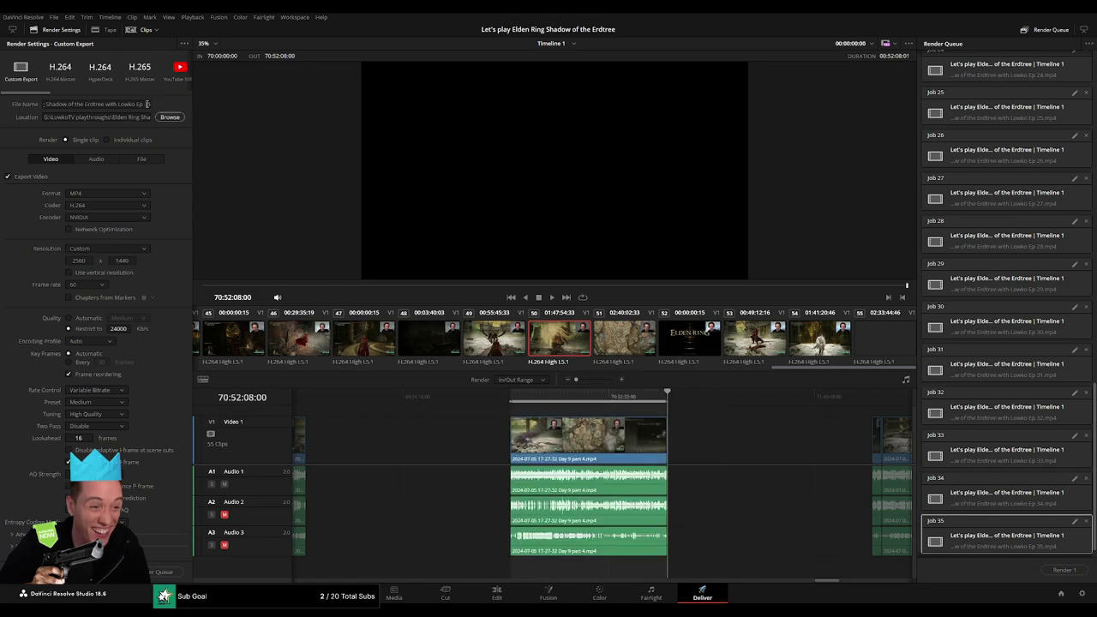
click(146, 104)
click(163, 571)
- Set the in point at 72:00:00:00 at the Day 10 clip start
scroll(401, 423, right, 5)
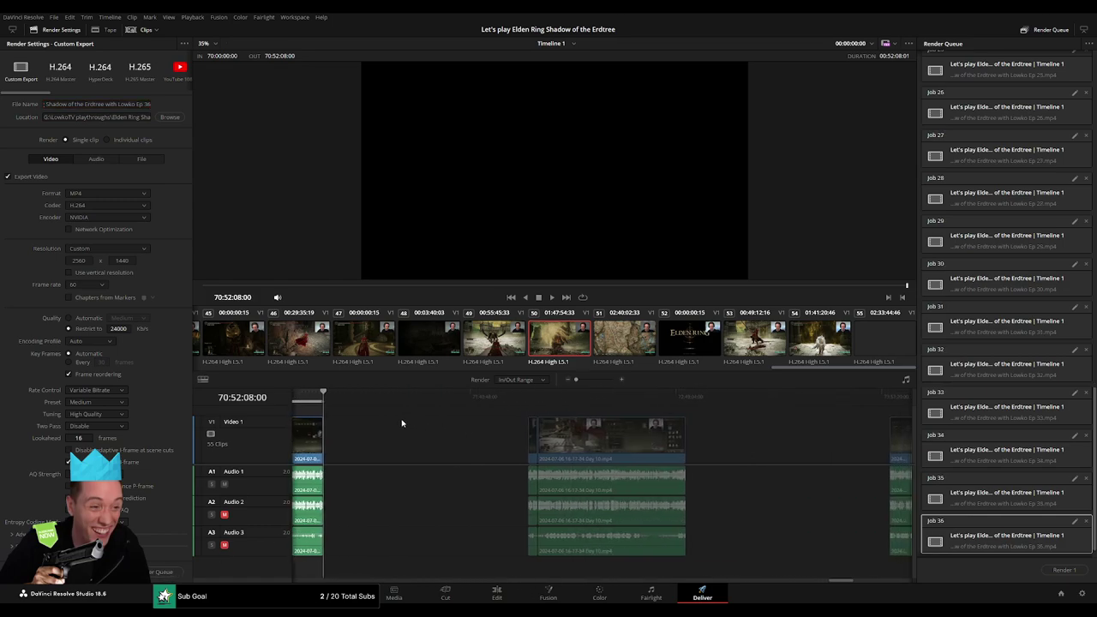
drag(503, 394, 528, 394)
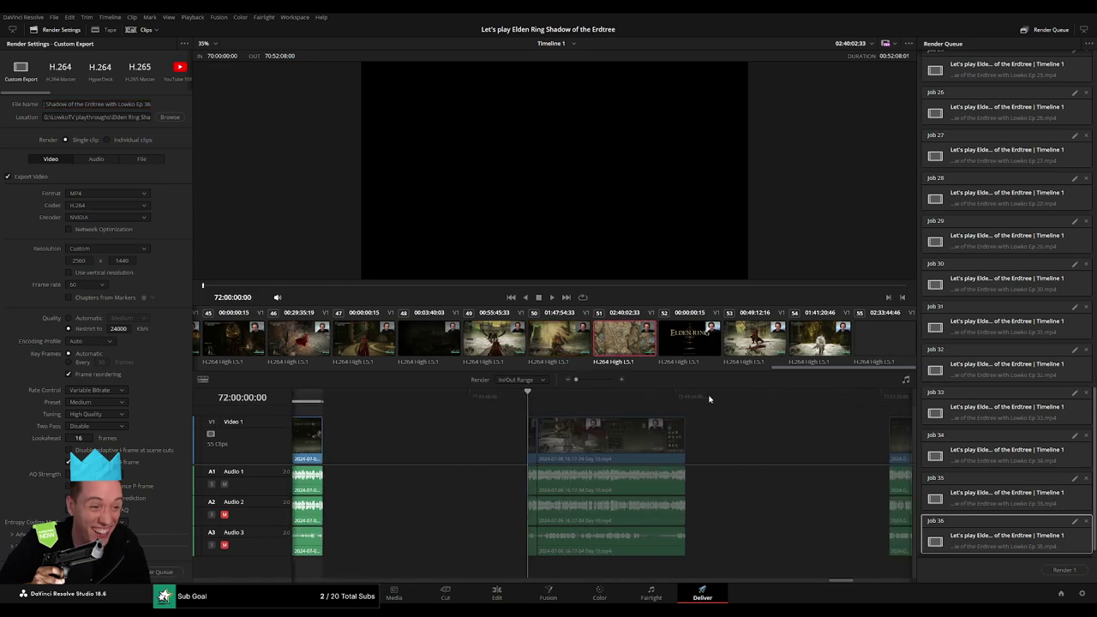
key(i)
drag(710, 399, 685, 396)
- Set the out point at 72:52:27:30, rename to Ep 37, and queue the job
key(o)
click(149, 105)
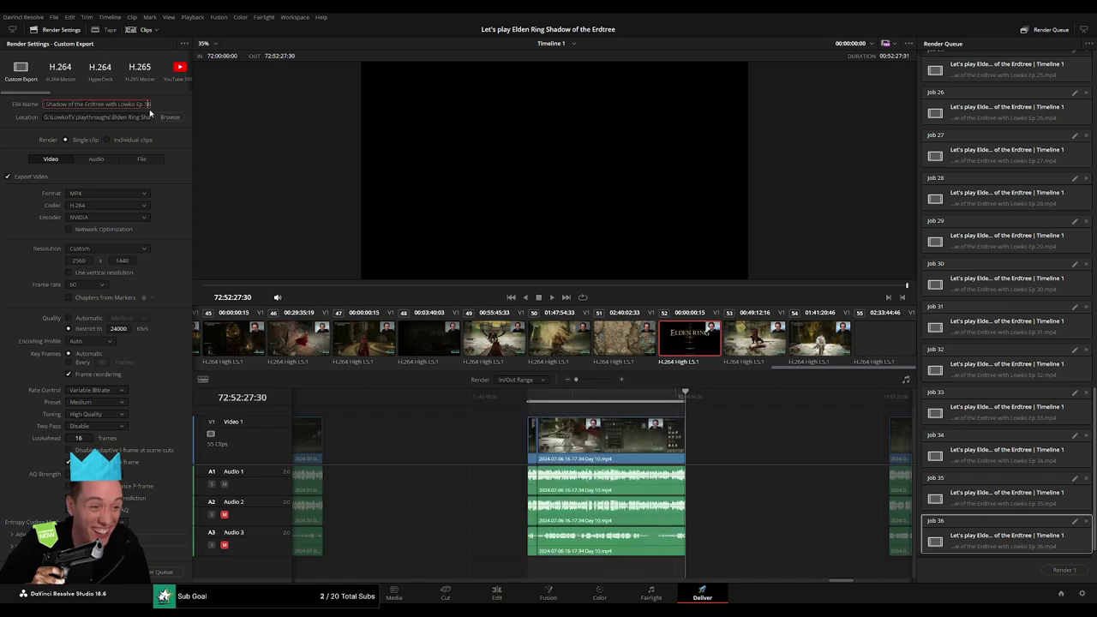
key(BackSpace)
text(7)
click(163, 572)
- Mark 74:00:00:00–74:52:08:30, rename to Ep 38, and queue the job
scroll(455, 418, right, 5)
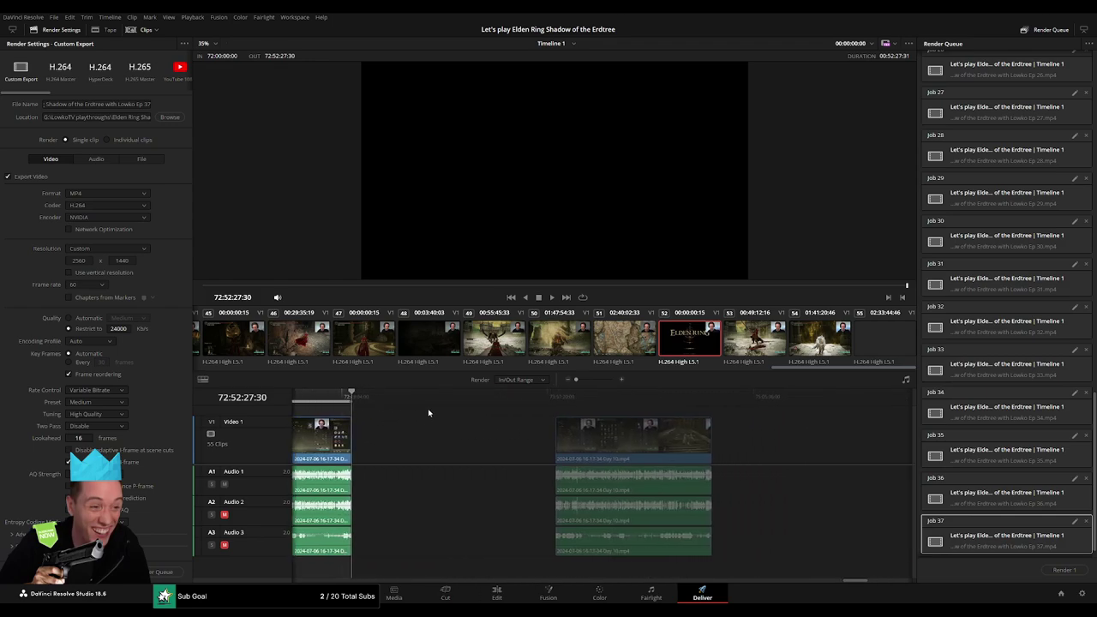
drag(533, 396, 551, 398)
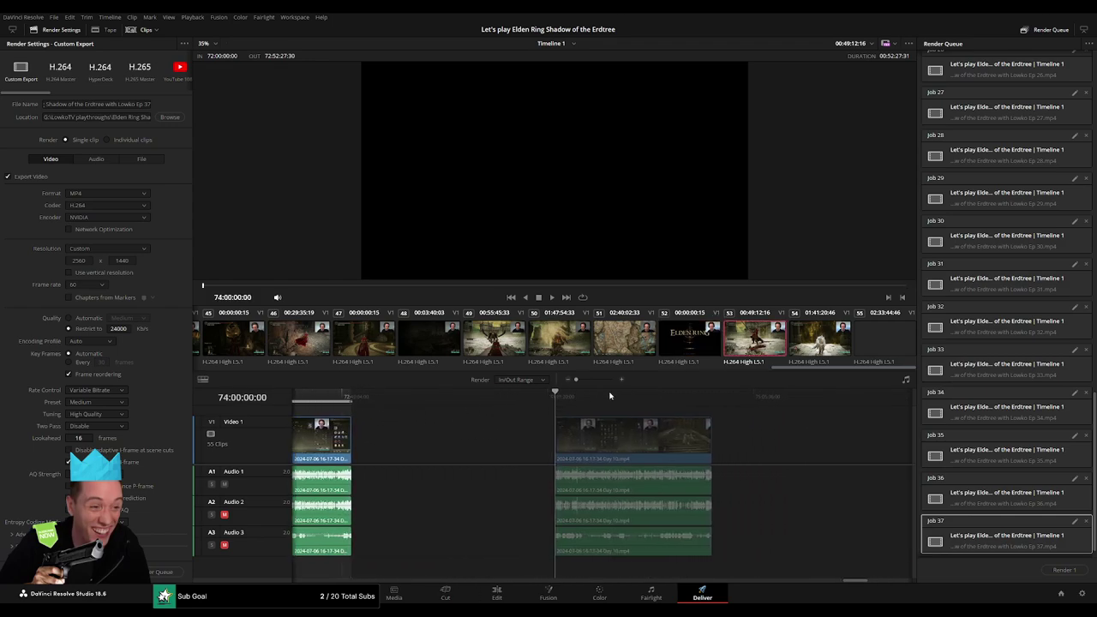
key(i)
drag(733, 397, 716, 398)
key(o)
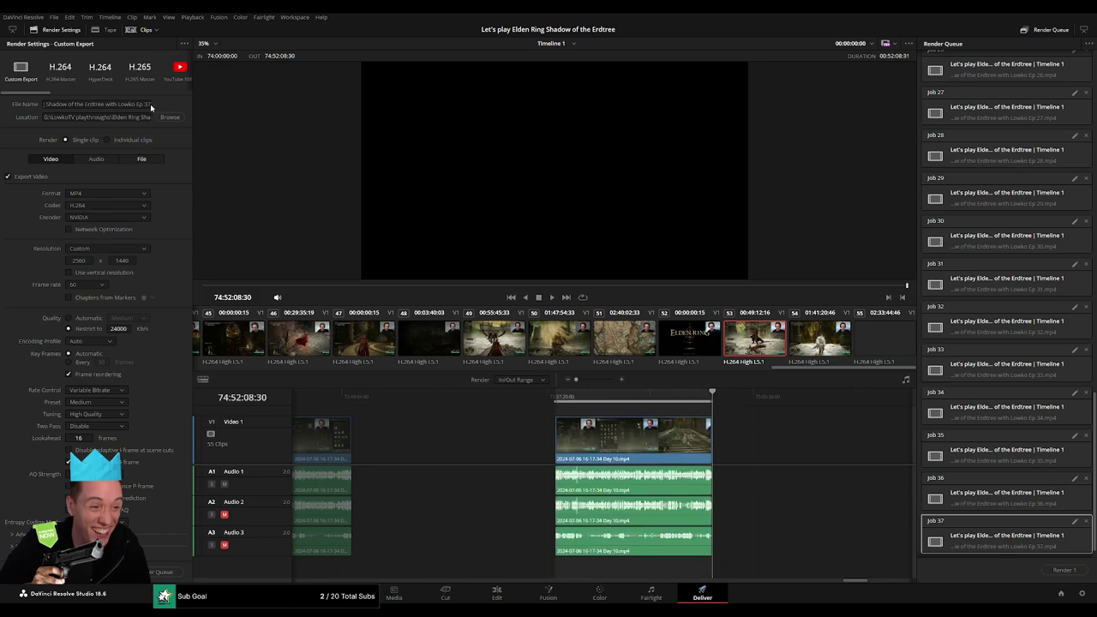
click(150, 104)
text(7)
key(BackSpace)
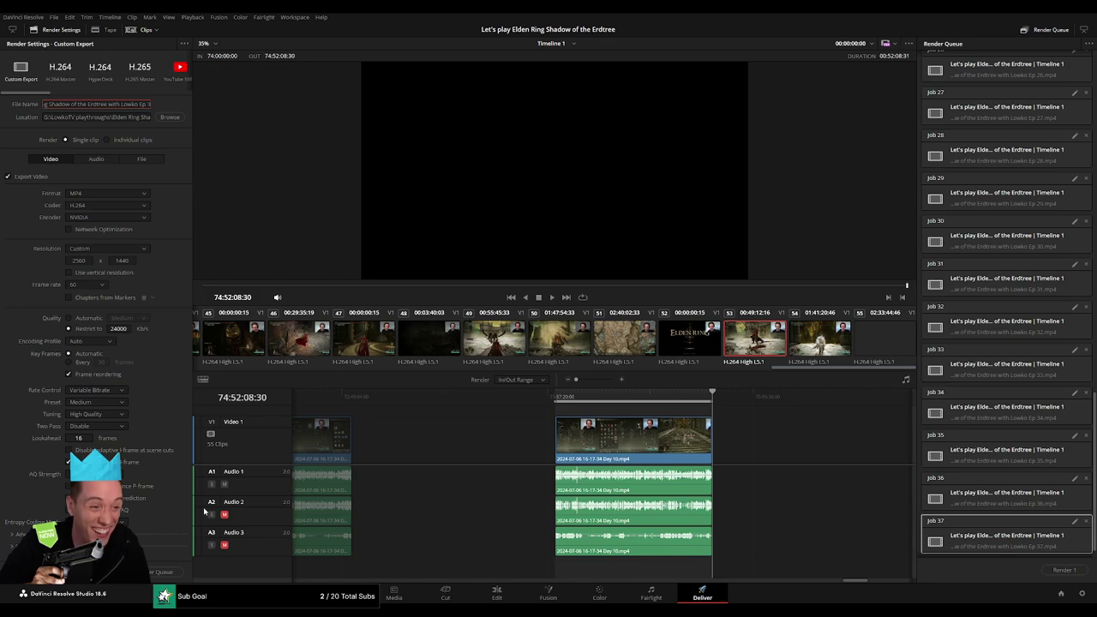
text(8)
click(159, 579)
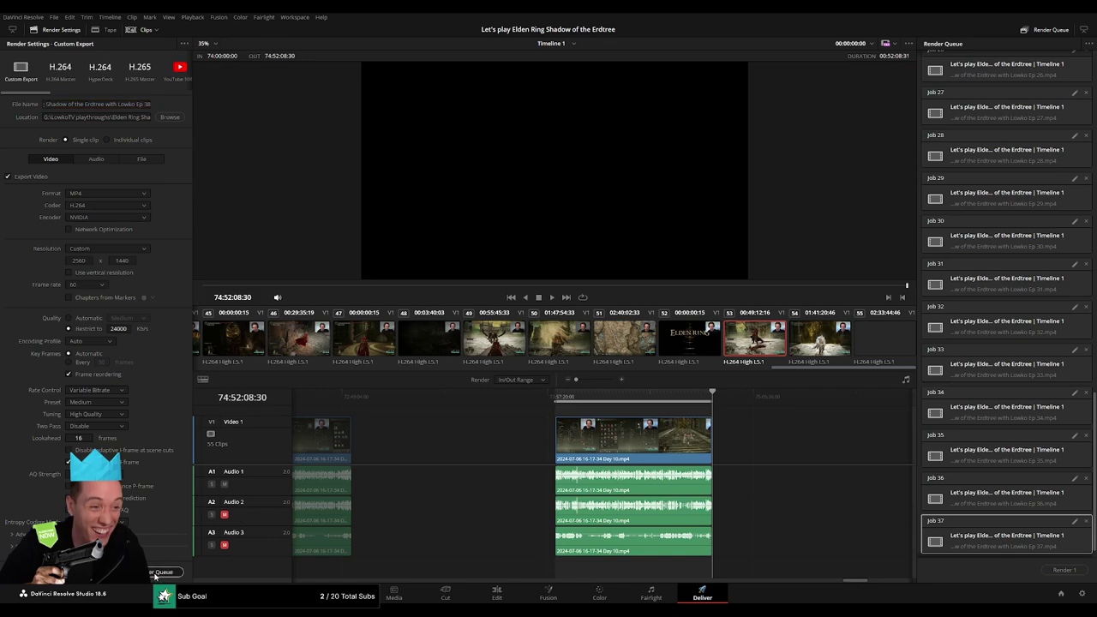
- Mark 76:00:00:00–76:52:24:00, rename to Ep 39, and queue the job
scroll(373, 419, right, 5)
drag(508, 396, 522, 397)
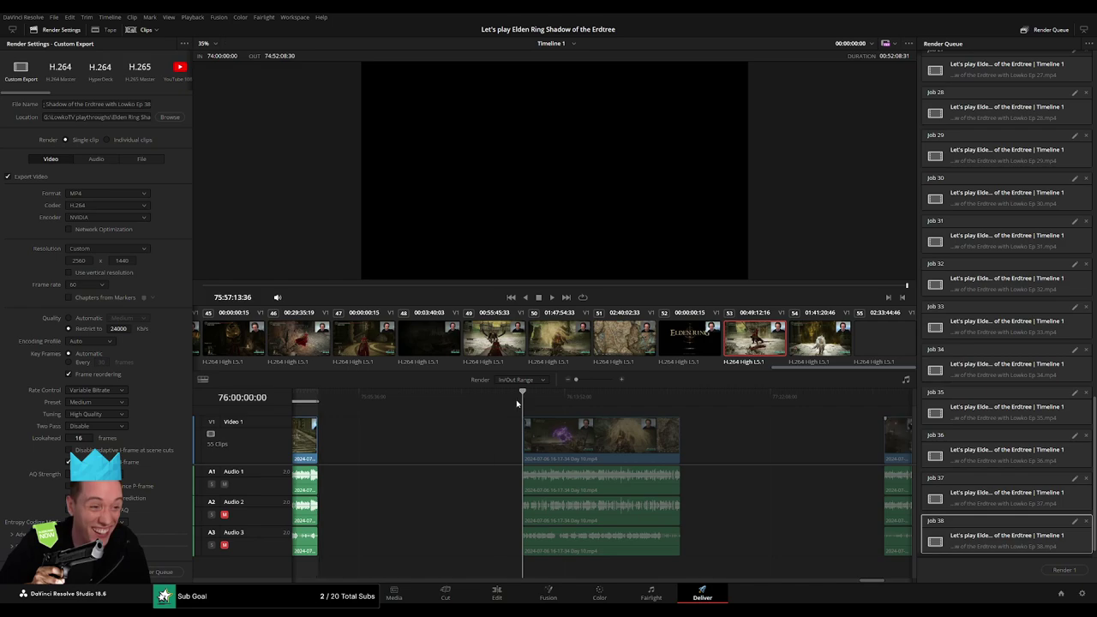
click(686, 396)
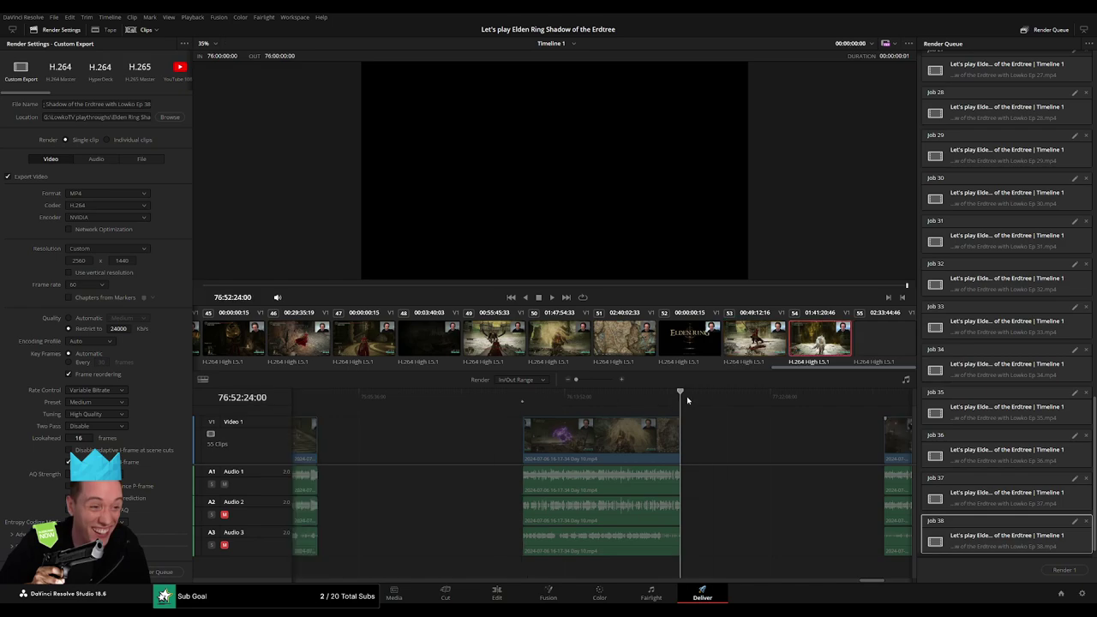
key(o)
click(145, 104)
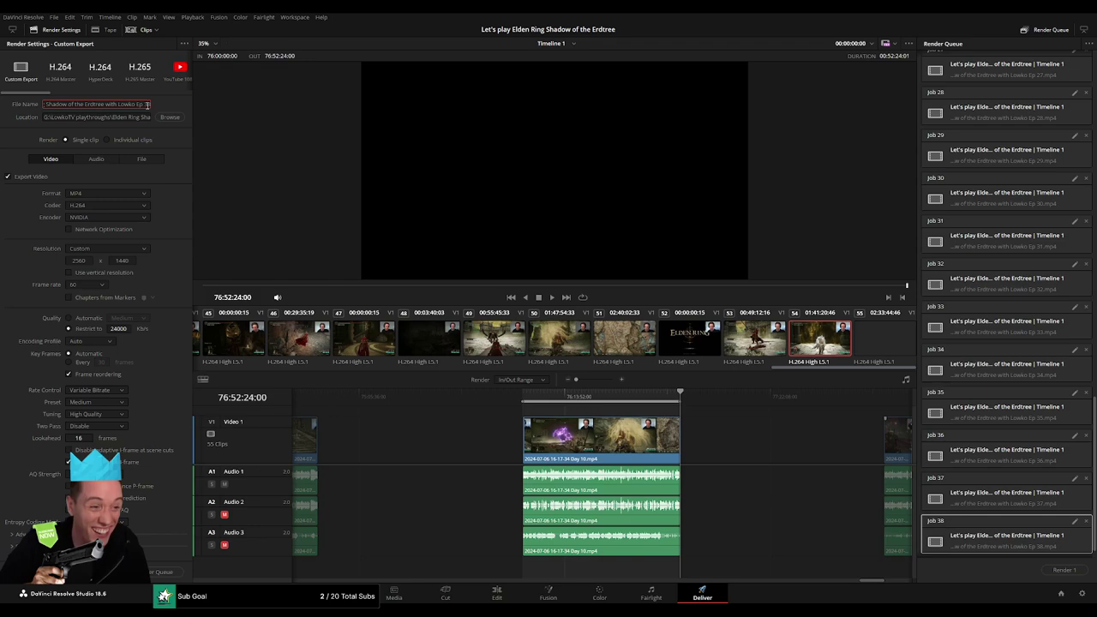
text(9)
click(172, 575)
- Mark the final short clip from 78:00:00:00, rename to Ep 40, and queue it
scroll(532, 463, right, 5)
click(515, 399)
click(521, 399)
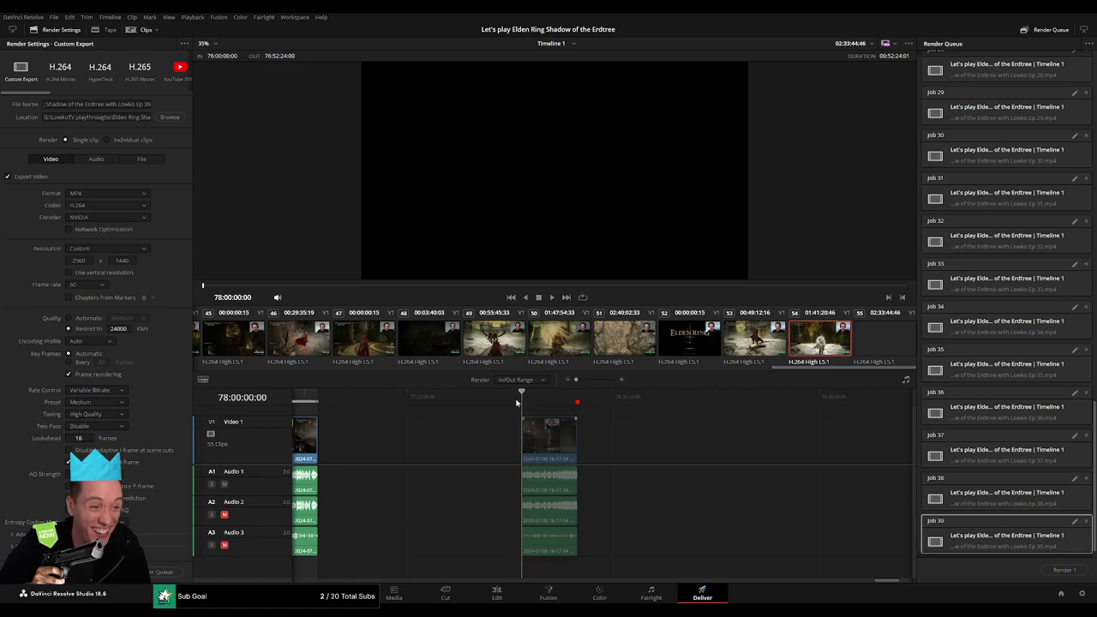
key(i)
drag(622, 399, 577, 400)
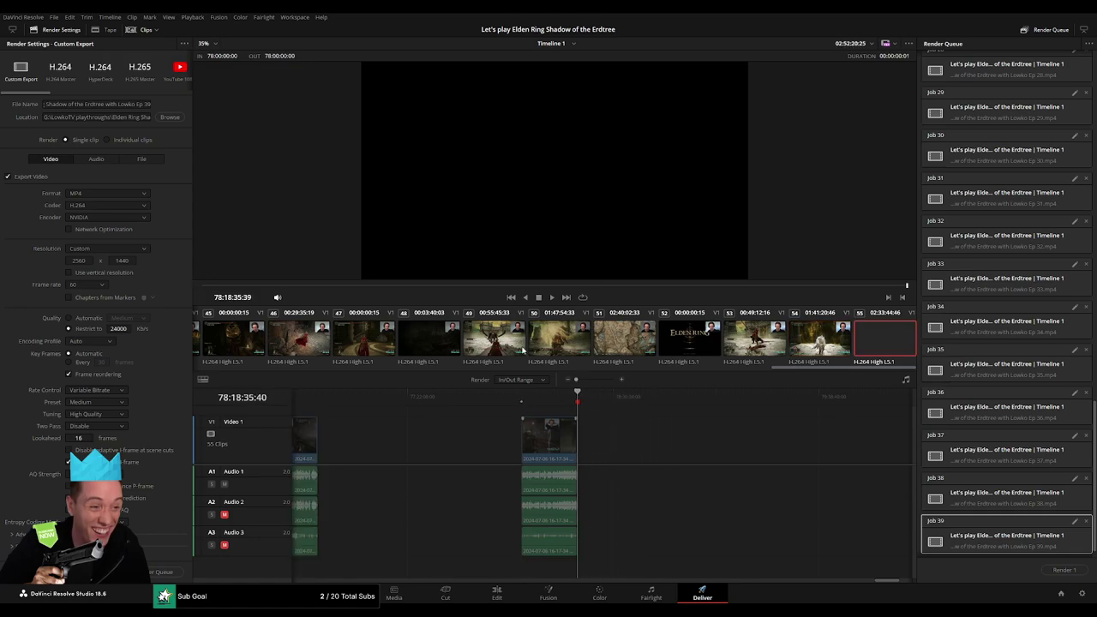
key(o)
click(147, 104)
key(BackSpace)
key(BackSpace)
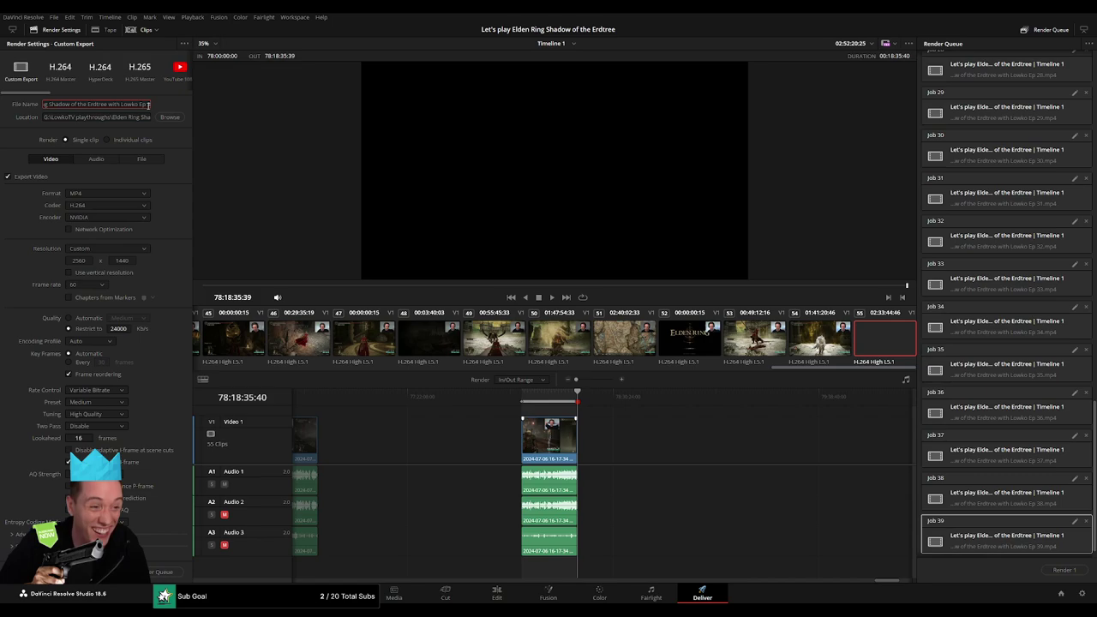
text(40)
click(156, 570)
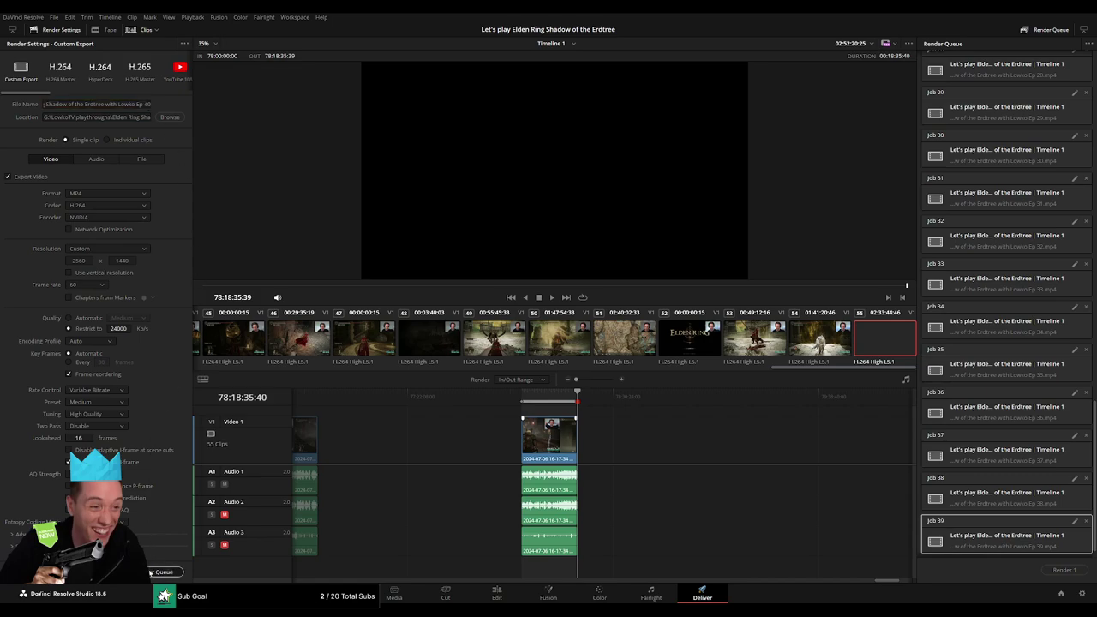